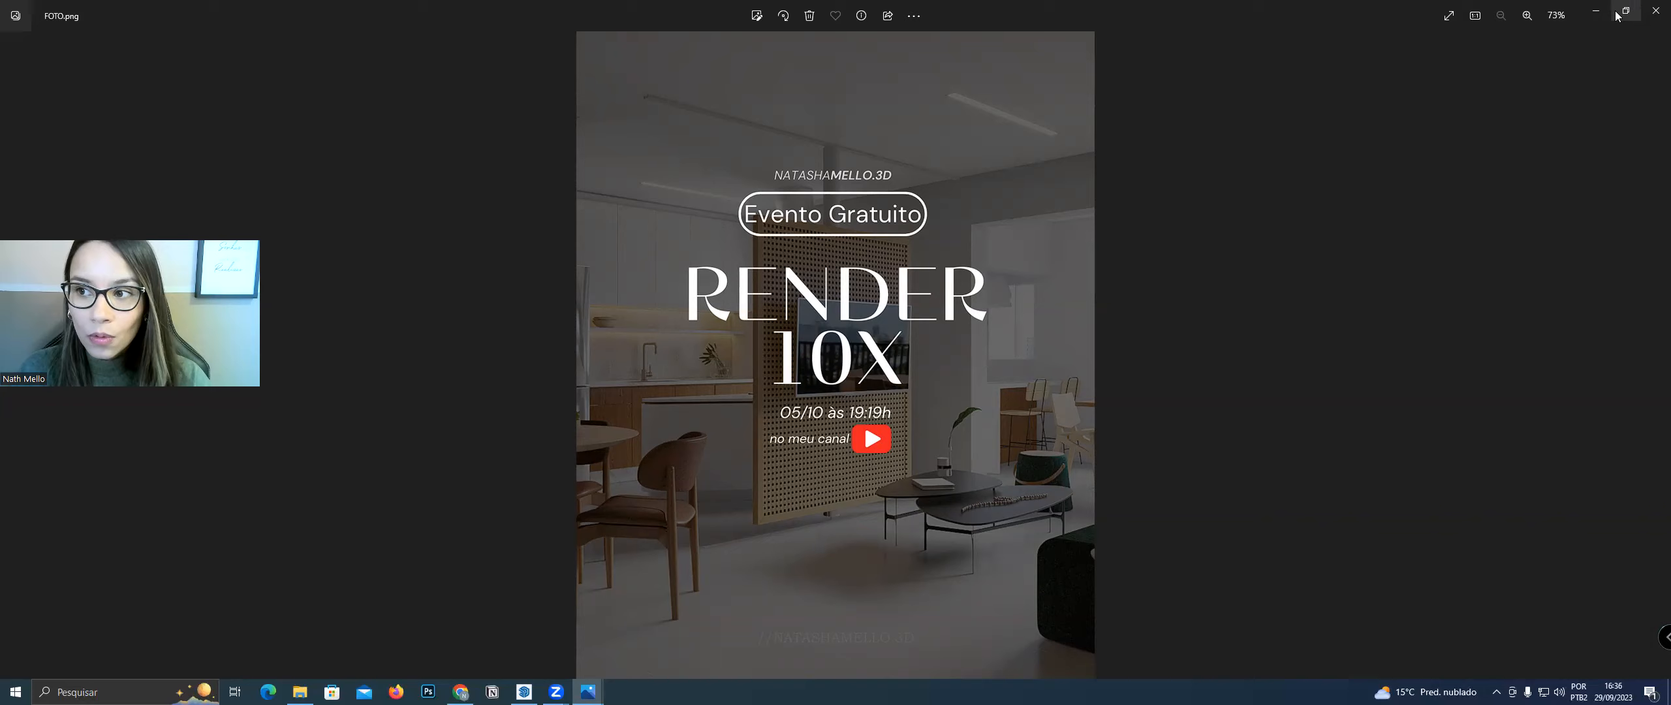
Switch to the Photos app and display the apartment reference photo with the kitchen and perforated TV panel at full size
left_click(1595, 11)
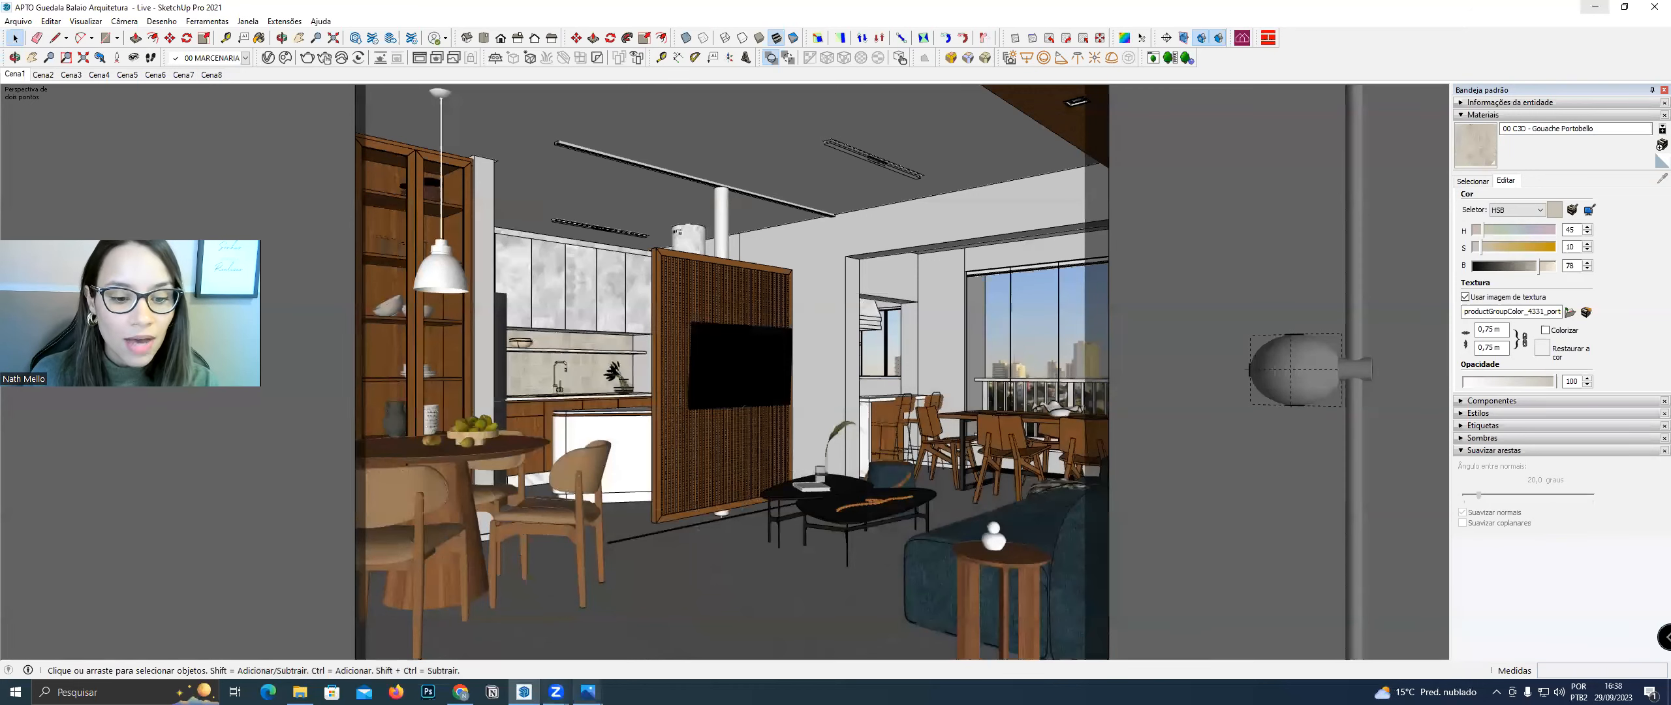
left_click(589, 692)
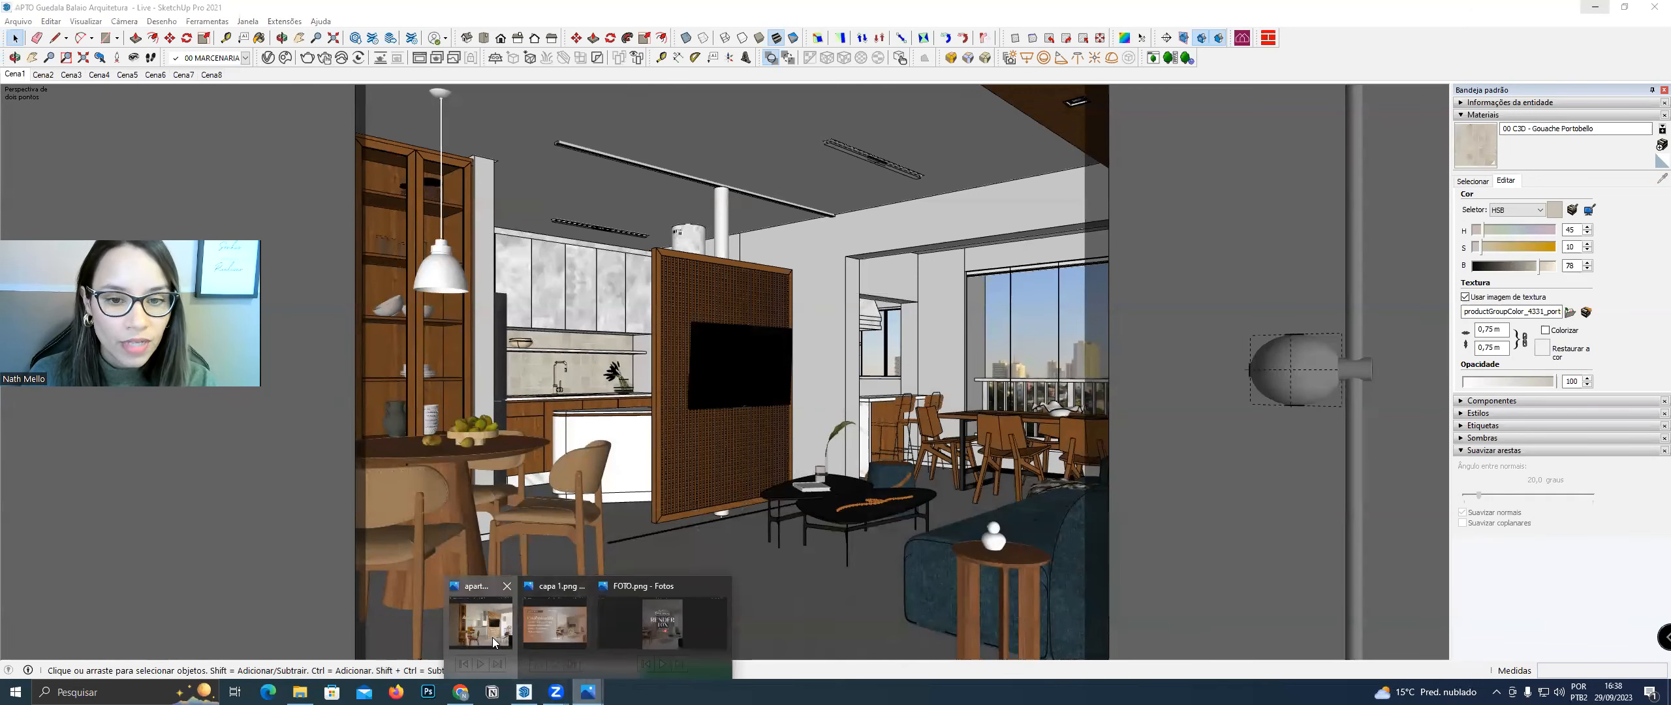
left_click(514, 650)
left_click(1125, 68)
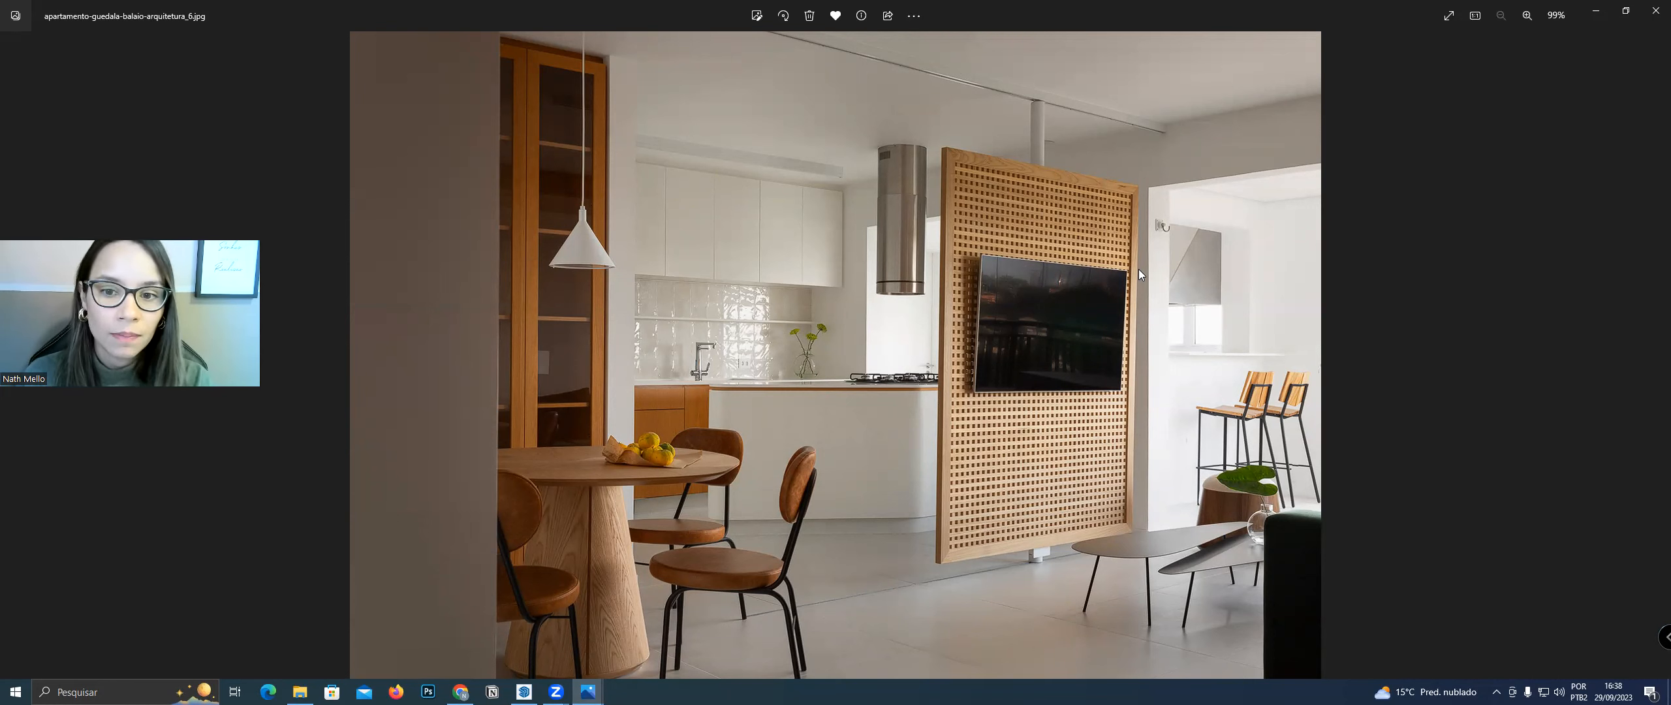
Look through the apartment reference photos of the hallway, living room, balcony and kitchen, and return to the SketchUp model
key("Right")
key("Right")
key("Right")
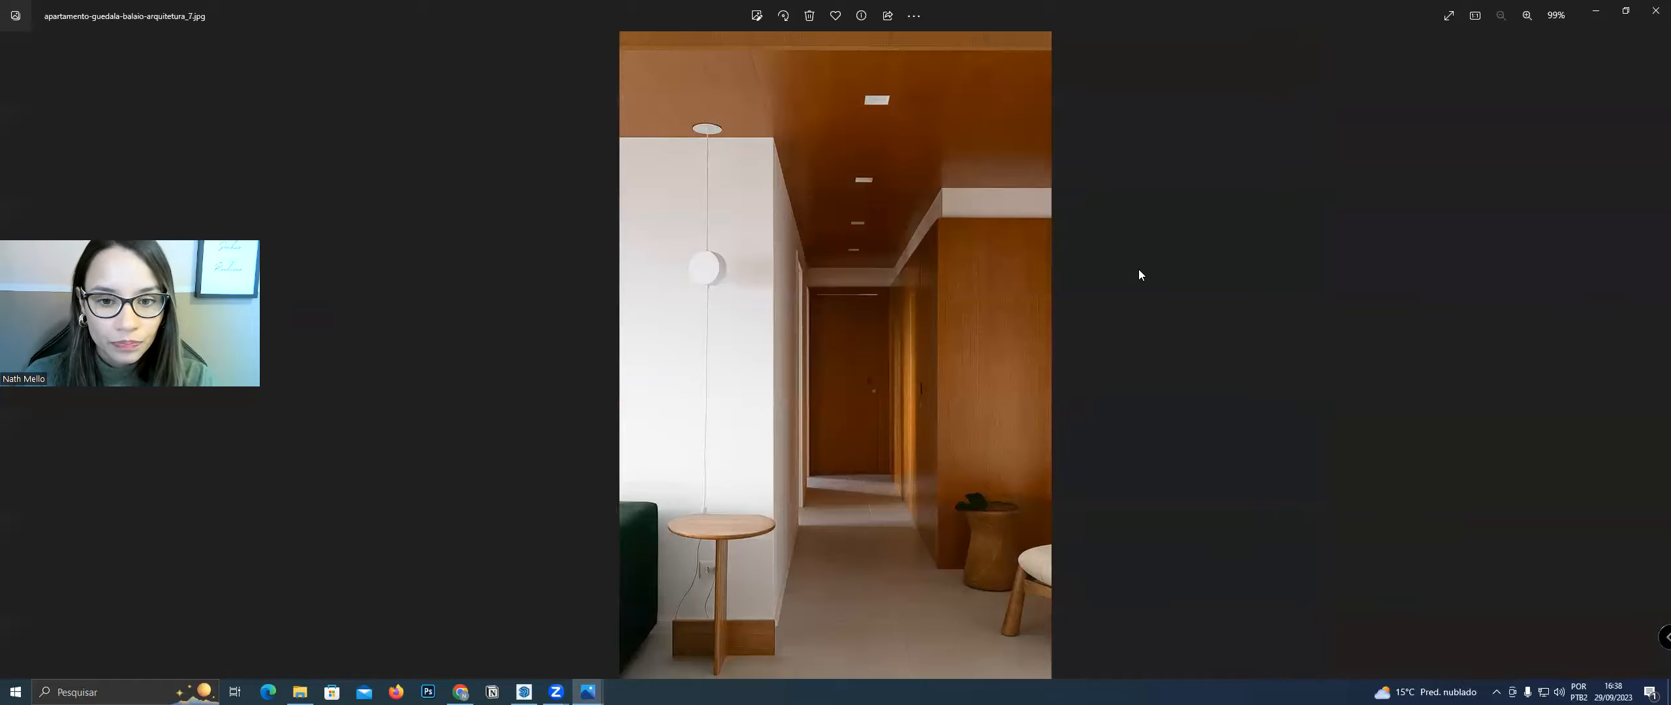
key("Left")
key("Left")
key("Left")
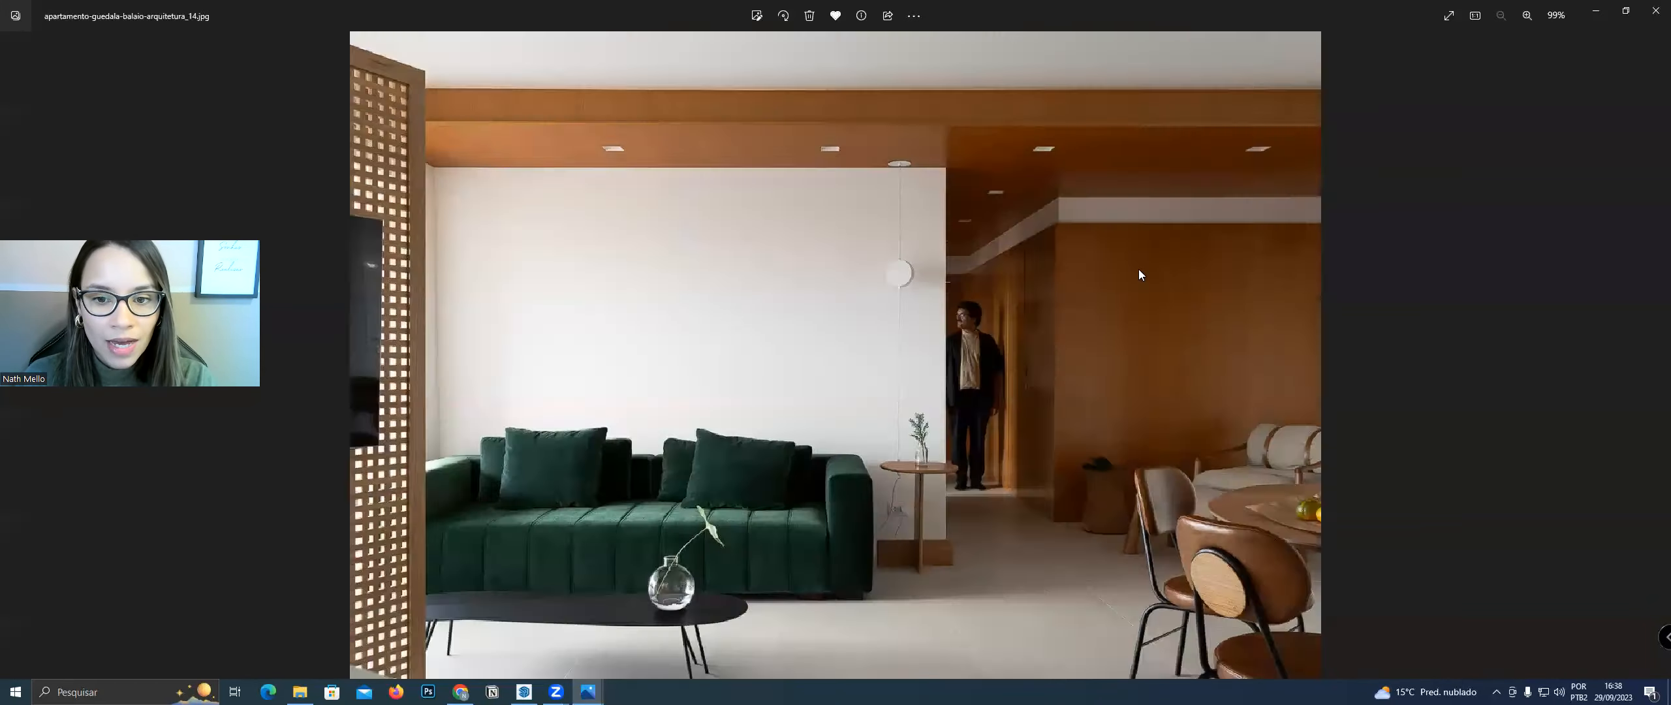
key("Left")
key("Left")
key("Left")
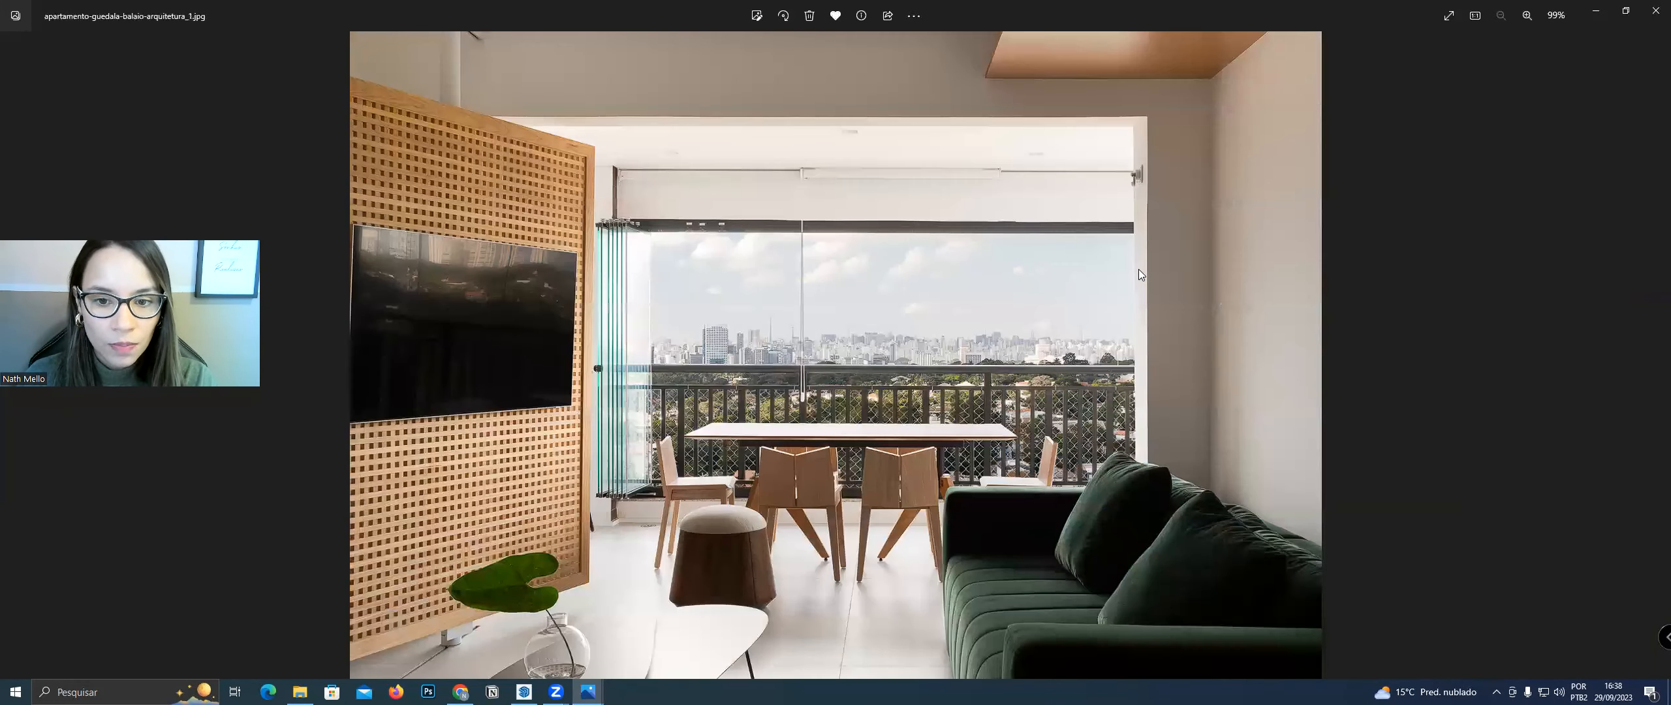
key("Right")
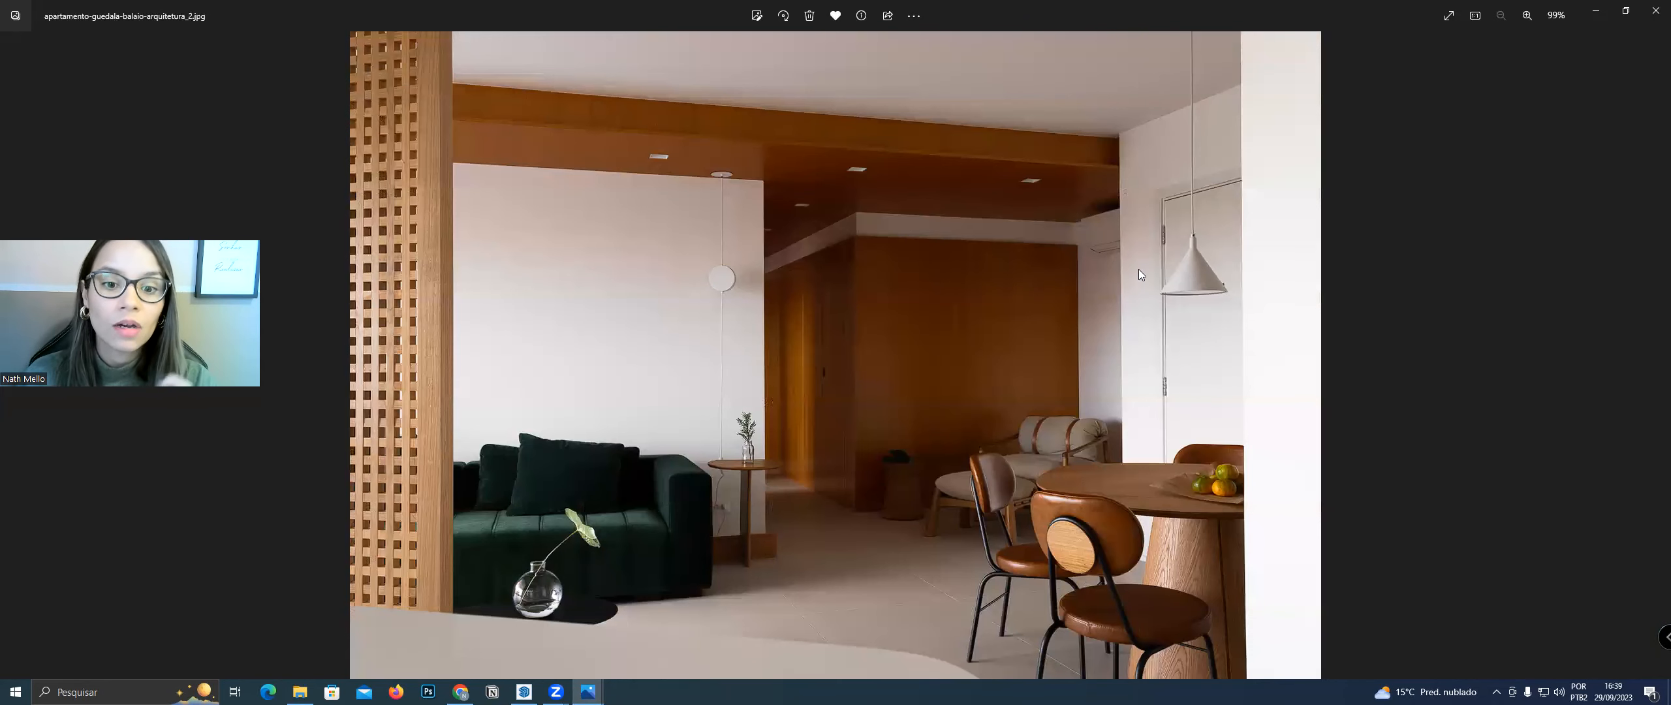
key("Right")
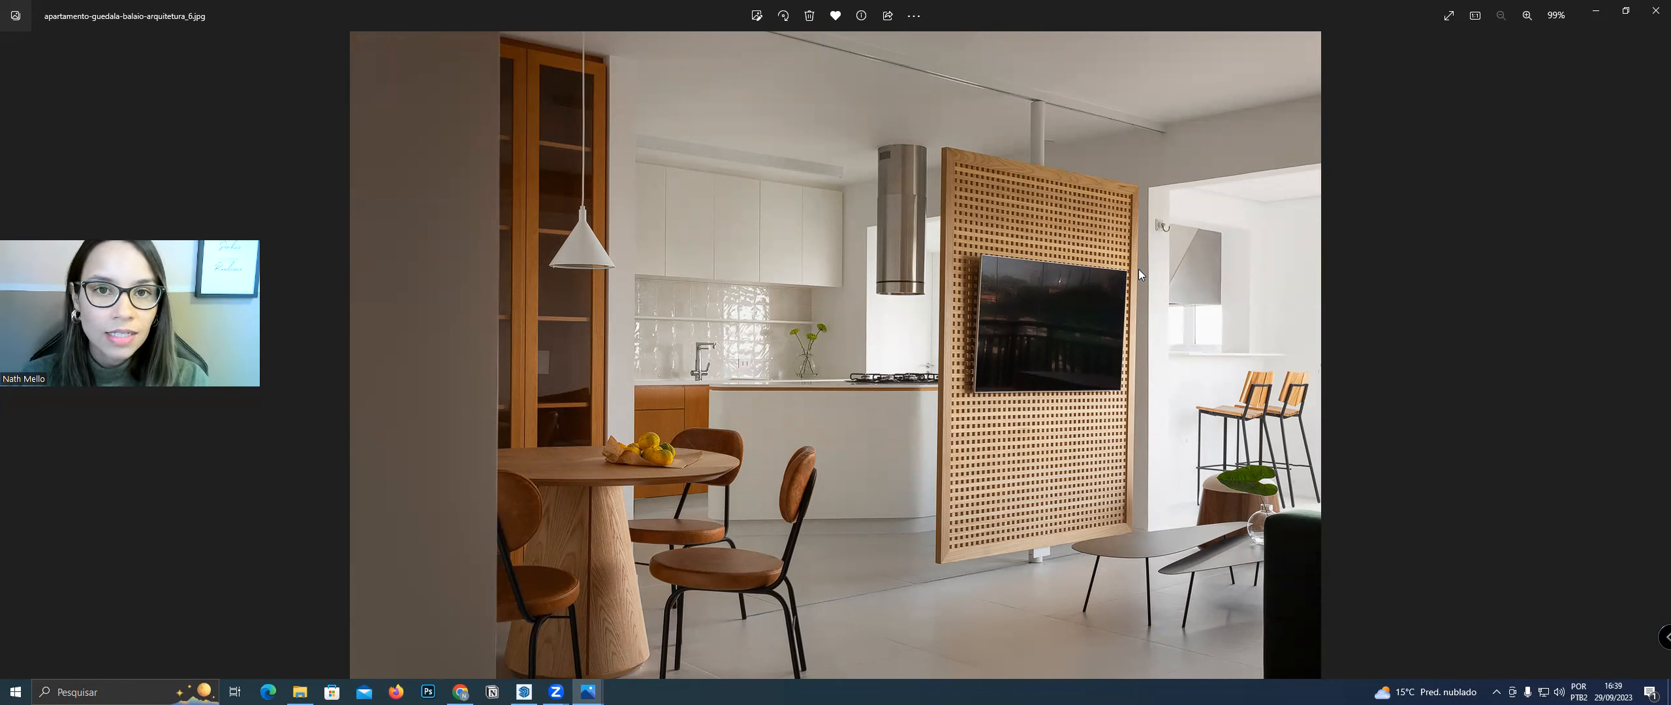
left_click(1595, 10)
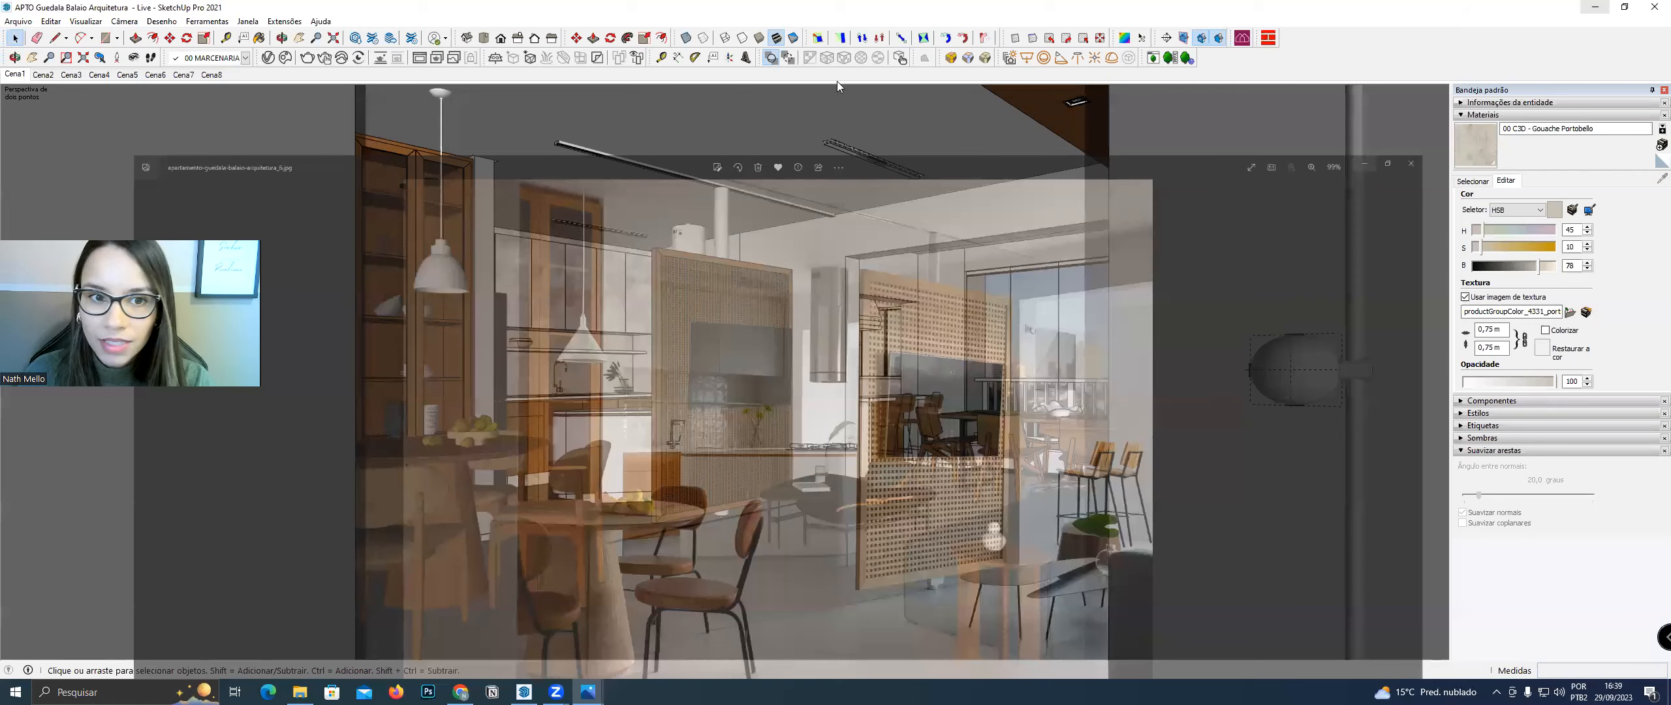
Review the model's saved camera scenes through Cena8 and return to Cena1
left_click(50, 58)
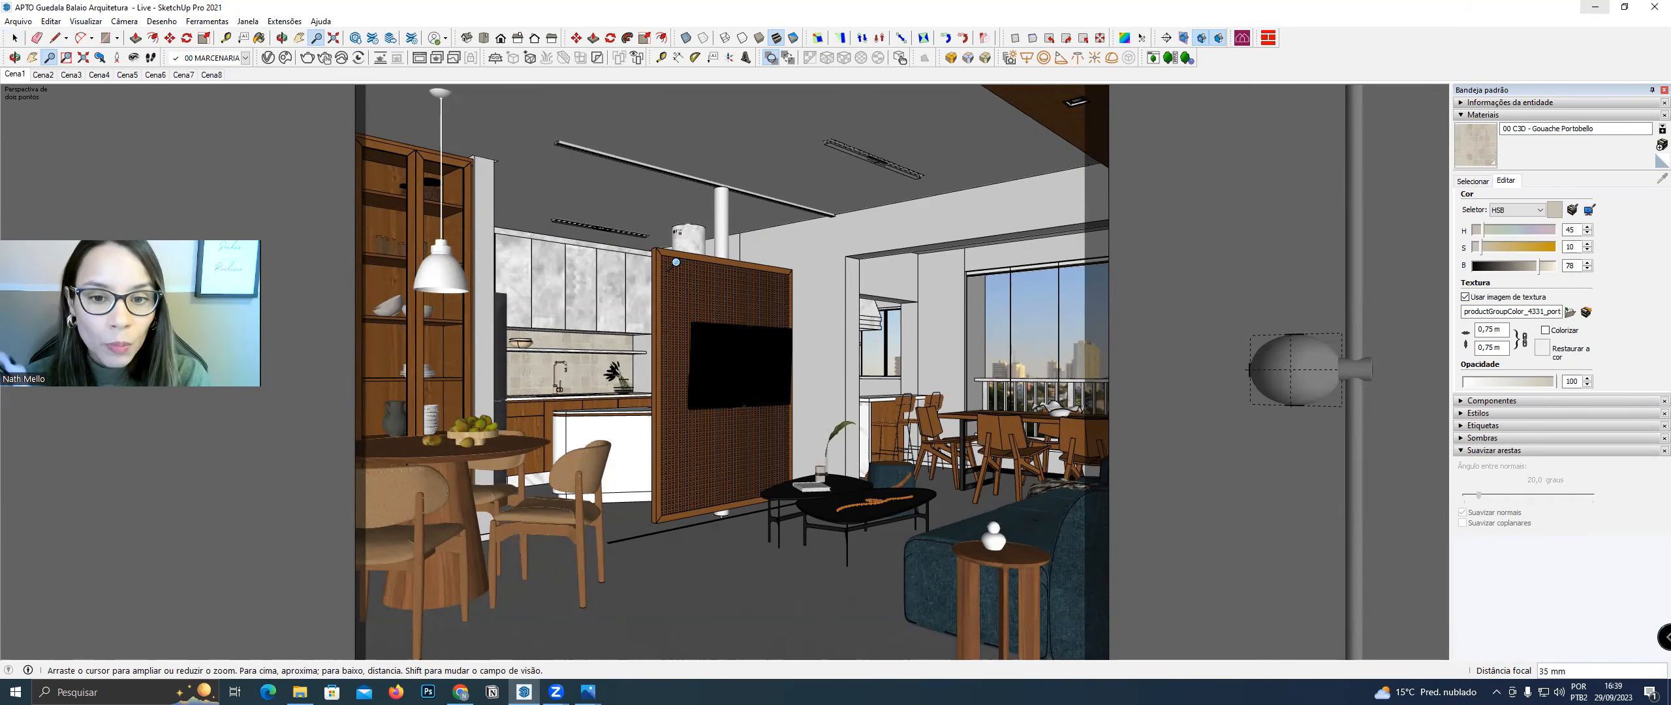
left_click(51, 75)
left_click(70, 76)
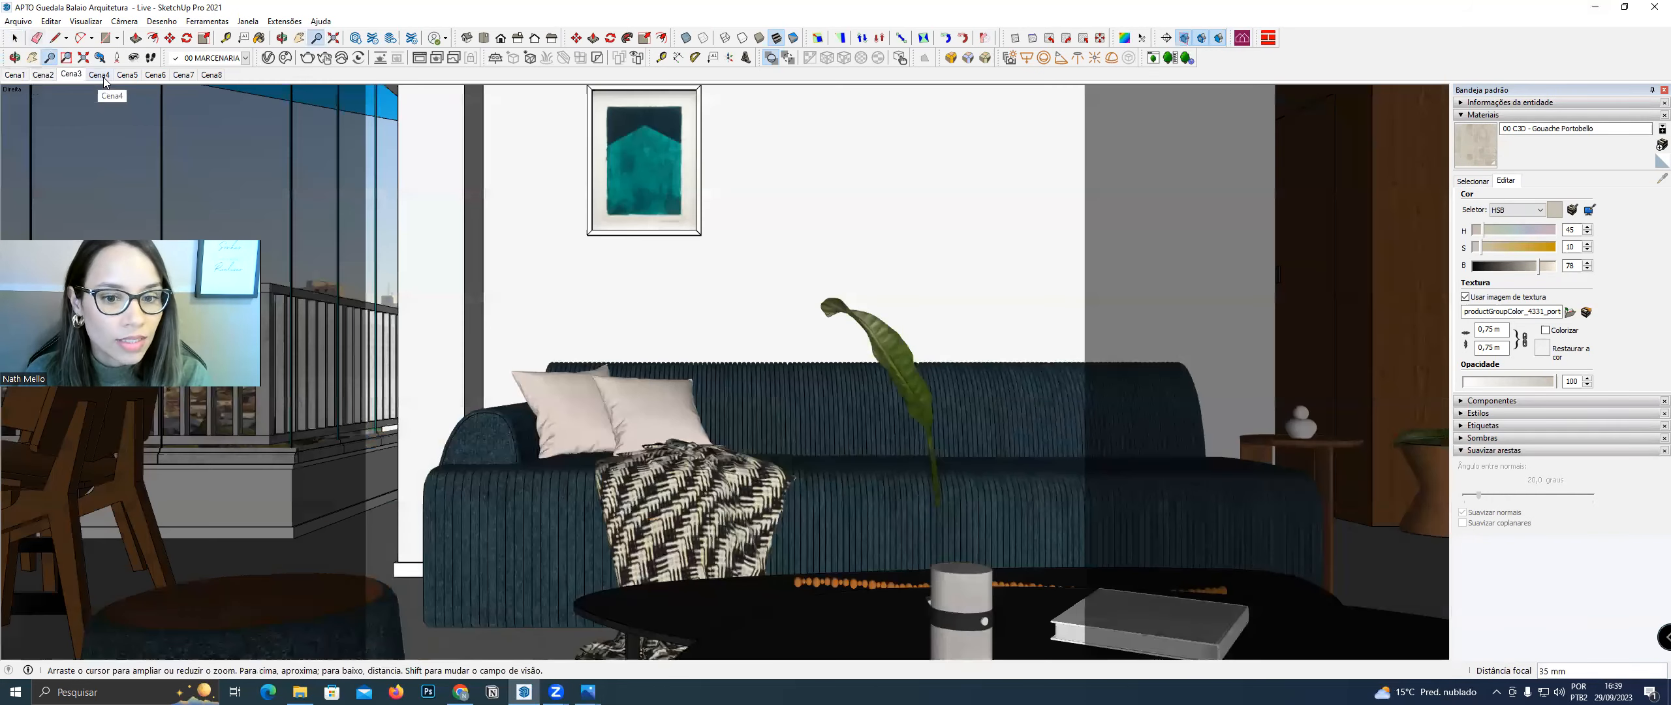
left_click(104, 76)
left_click(141, 76)
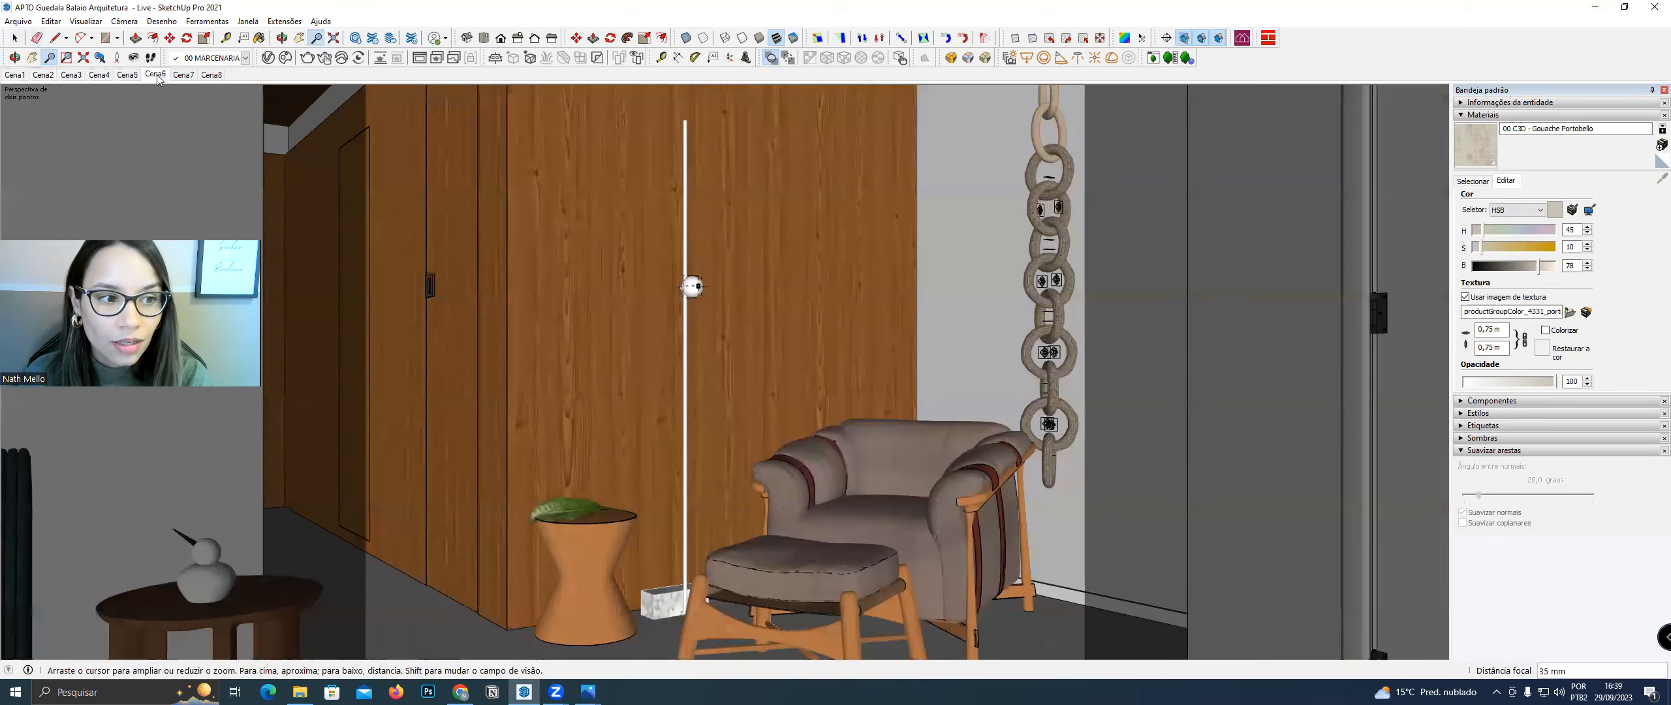
left_click(188, 76)
left_click(208, 75)
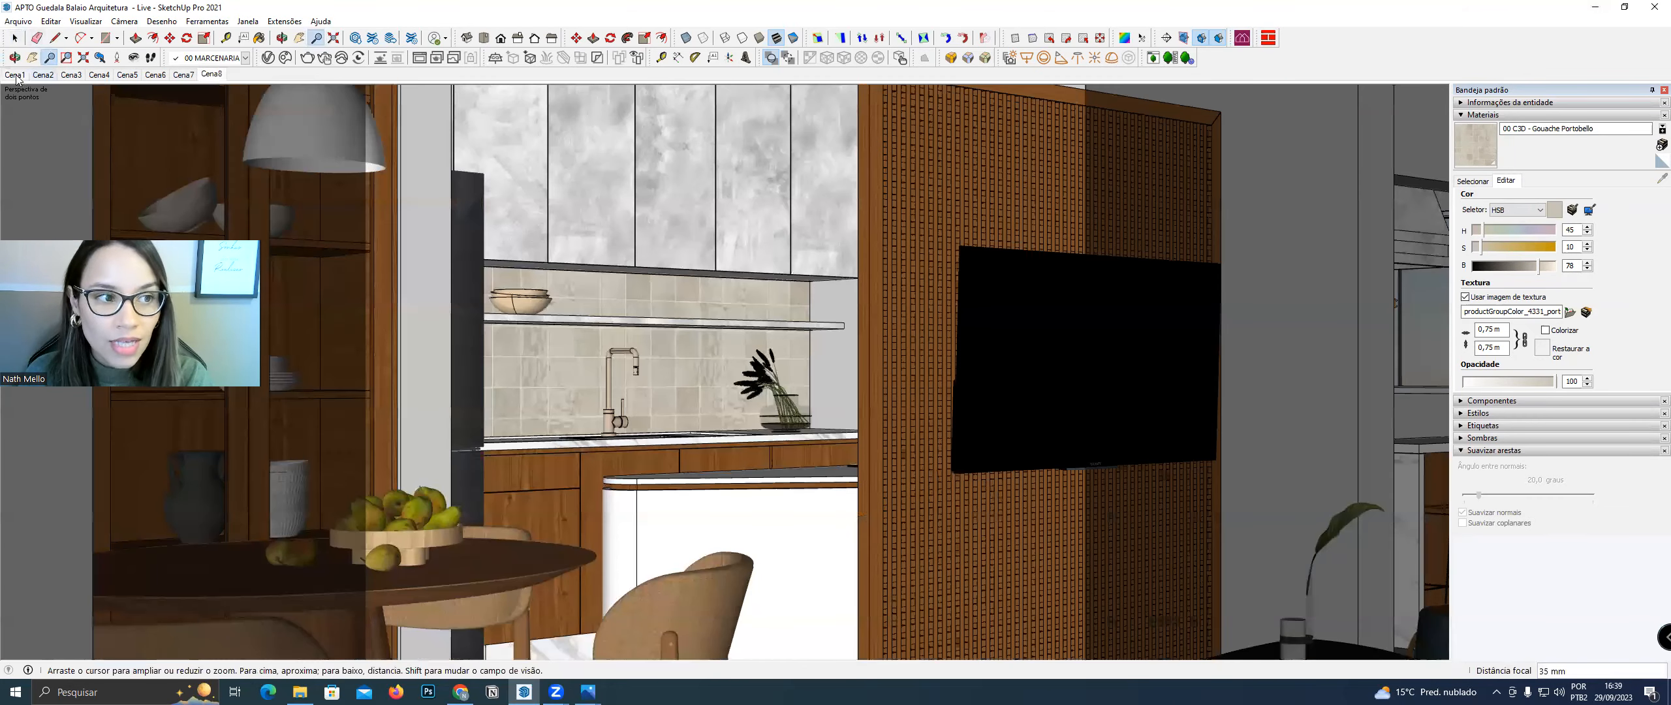
left_click(17, 75)
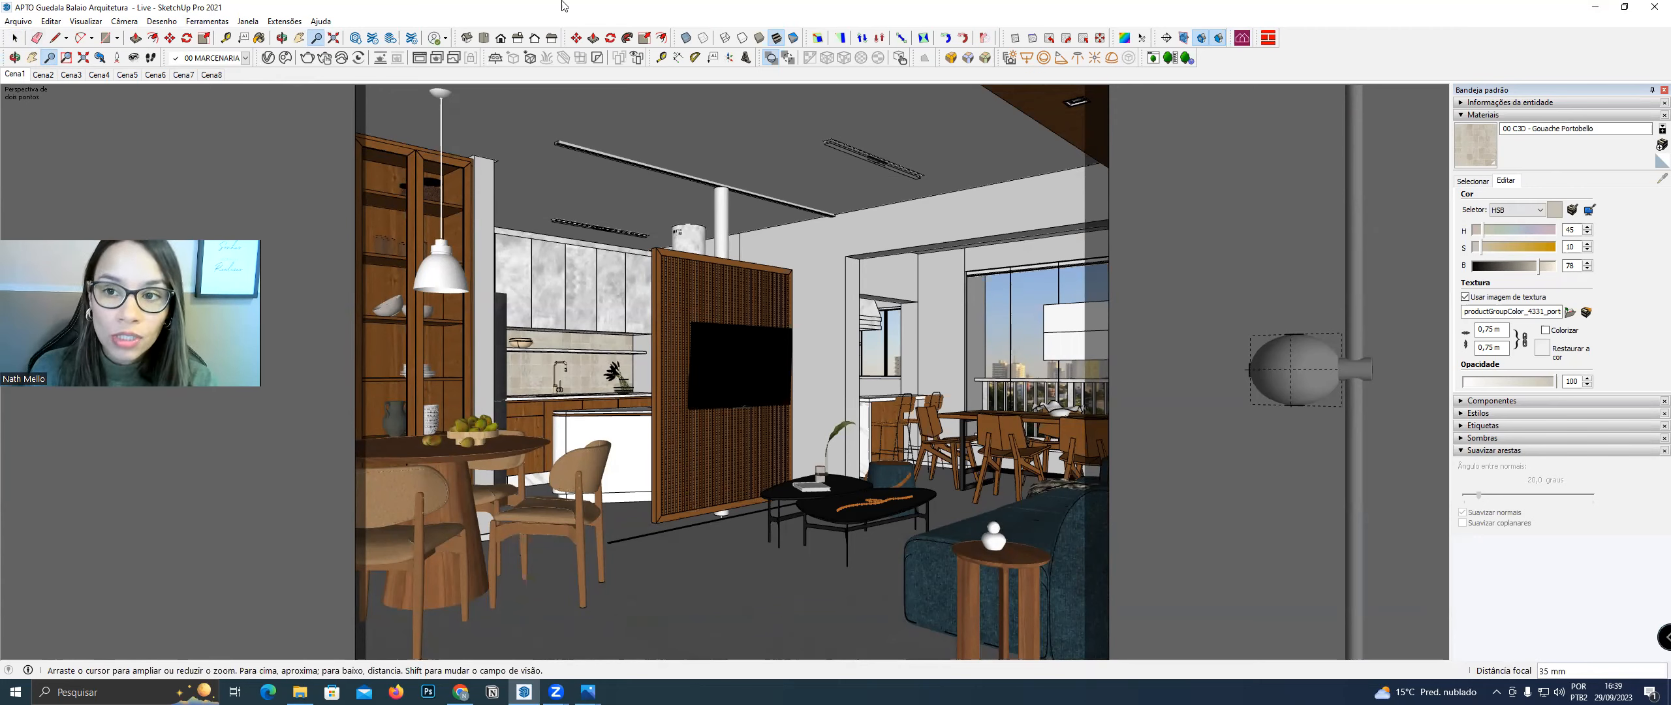
Let the unresponsive program recover, and open the render settings in the V-Ray Asset Editor
left_click_drag(1155, 38, 1076, 135)
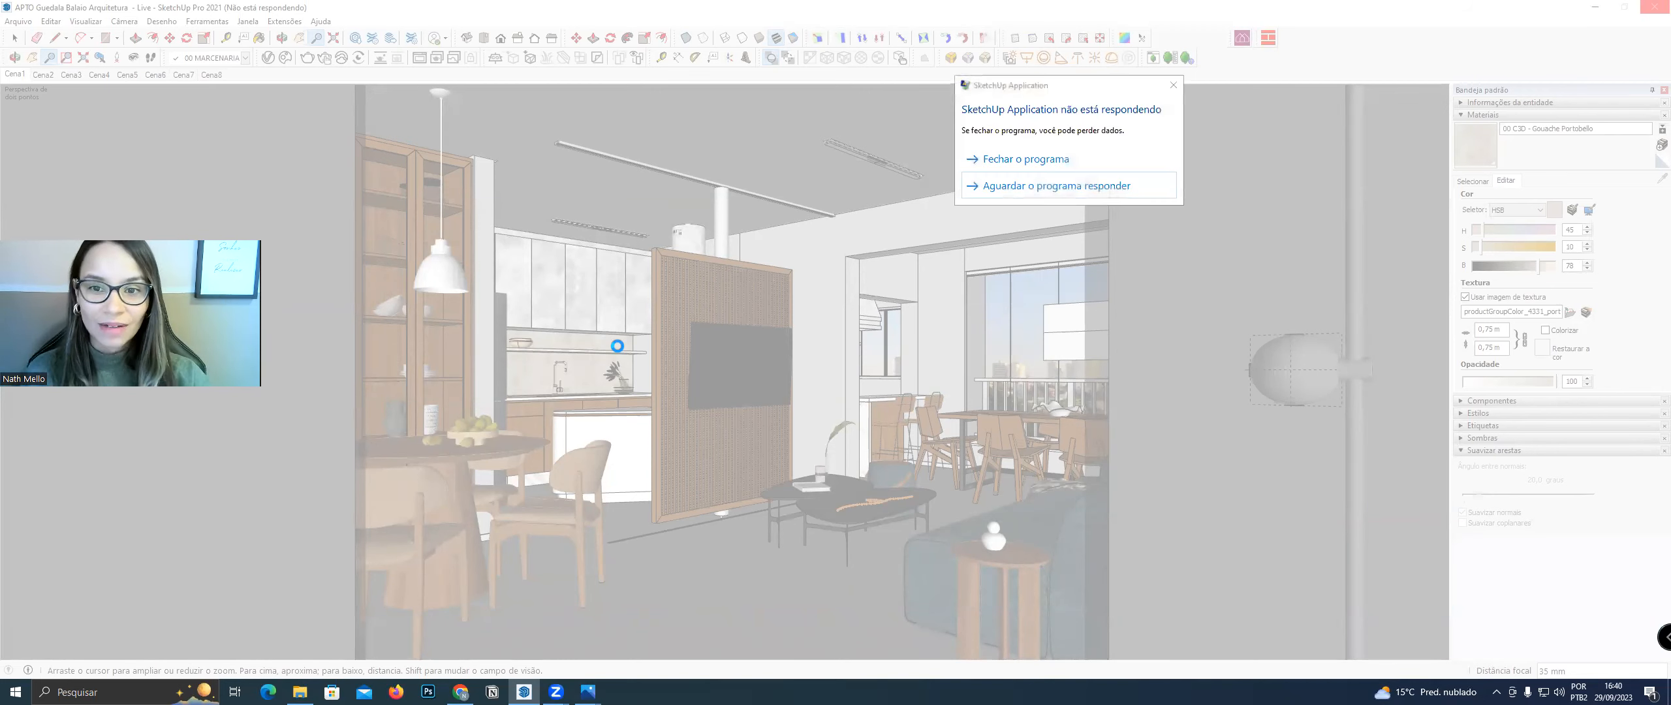
left_click(1011, 196)
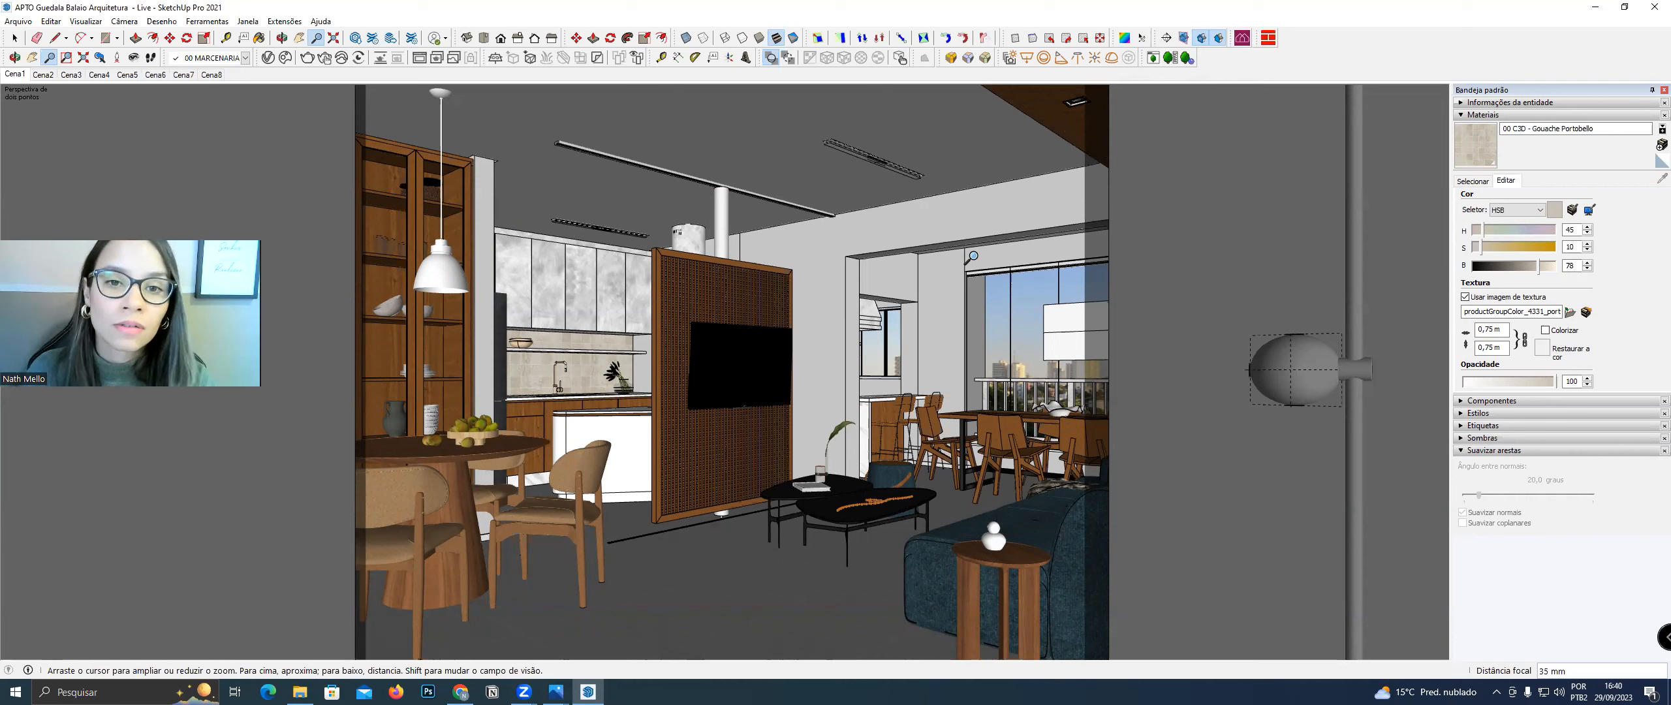
left_click(15, 38)
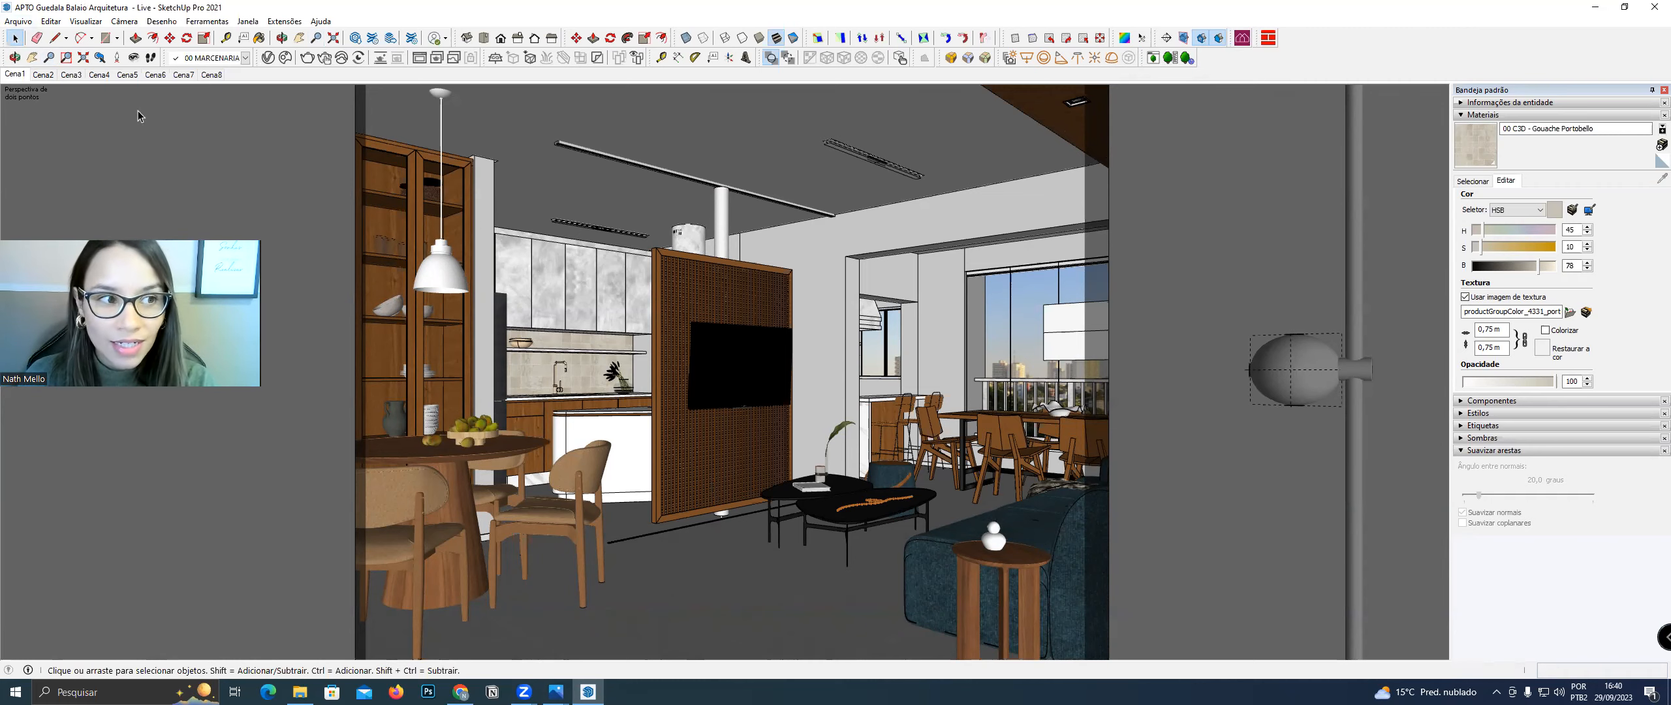
left_click(267, 58)
left_click_drag(487, 71, 806, 75)
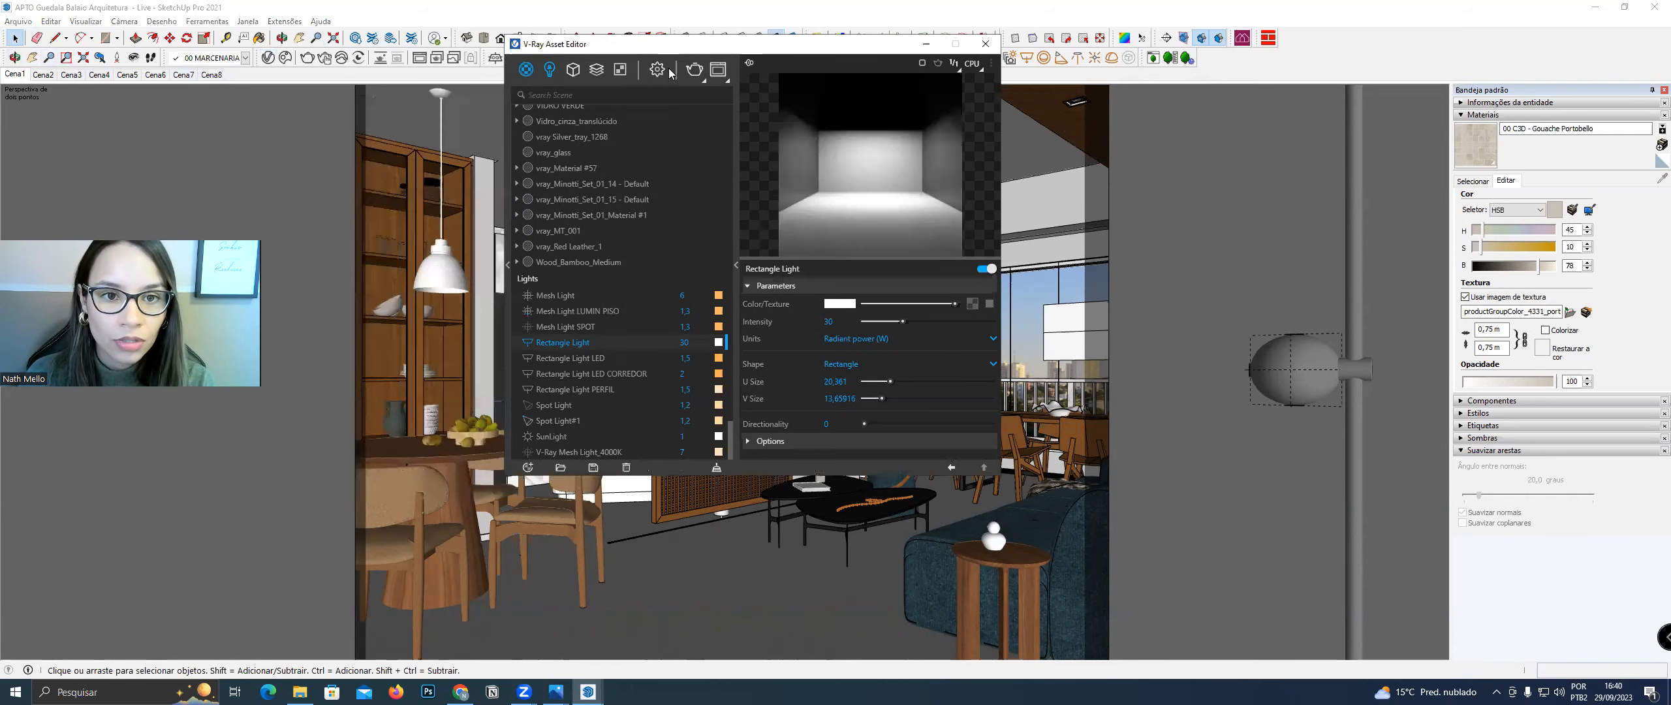
left_click(673, 94)
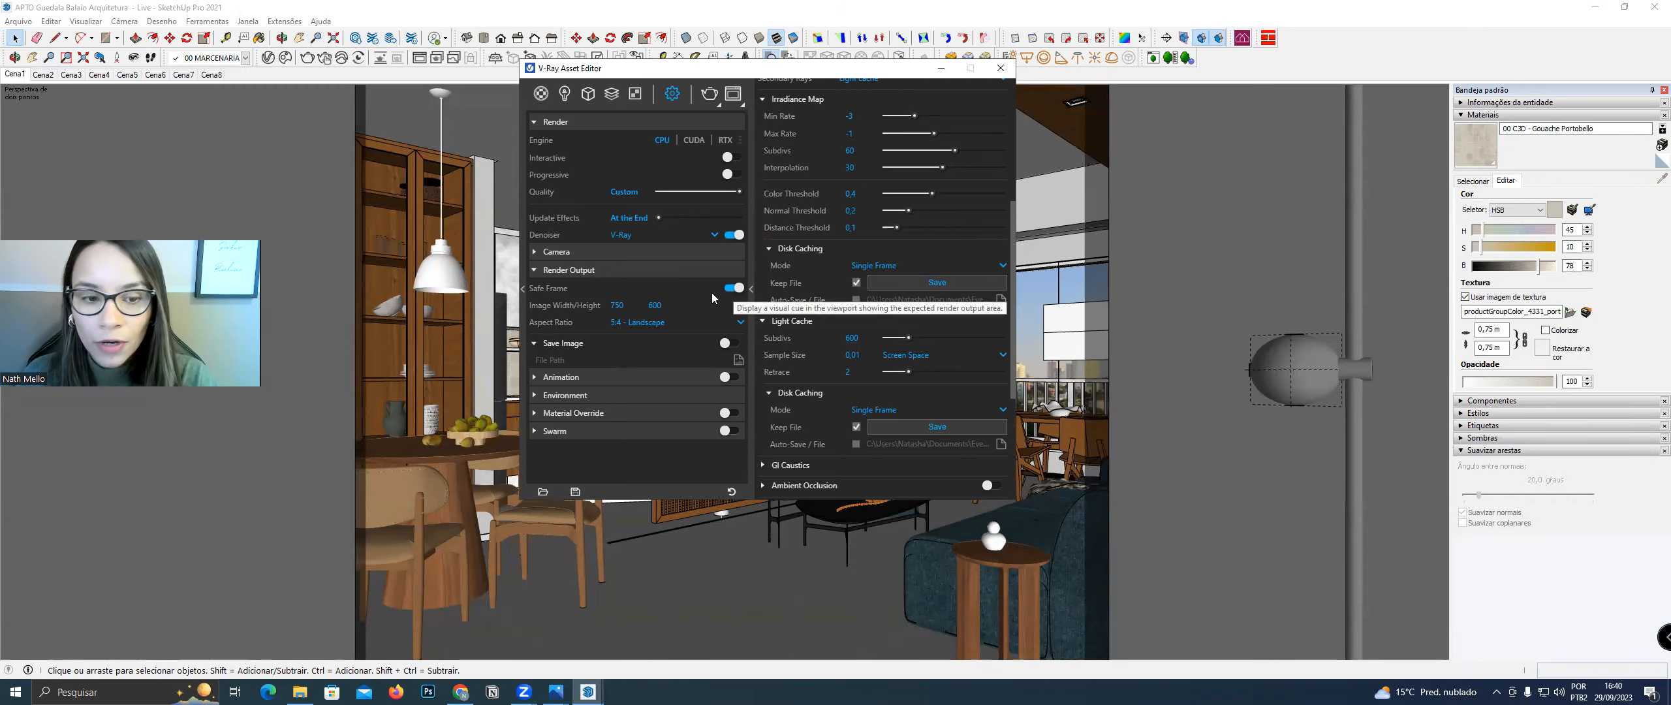
Set the V-Ray render output aspect ratio to 4:5 - Portrait and view the resulting frame in the model
left_click(661, 325)
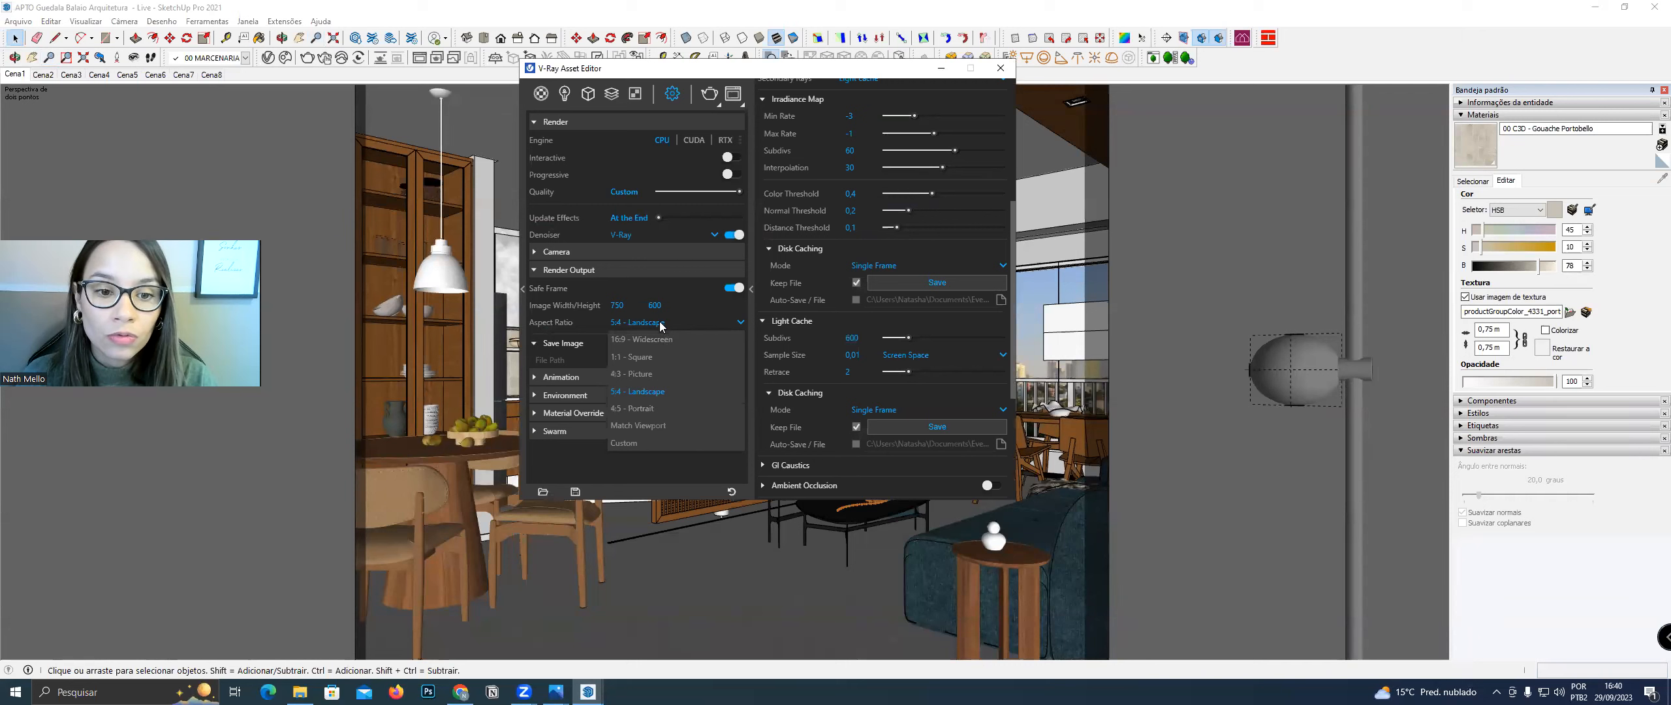
left_click(661, 324)
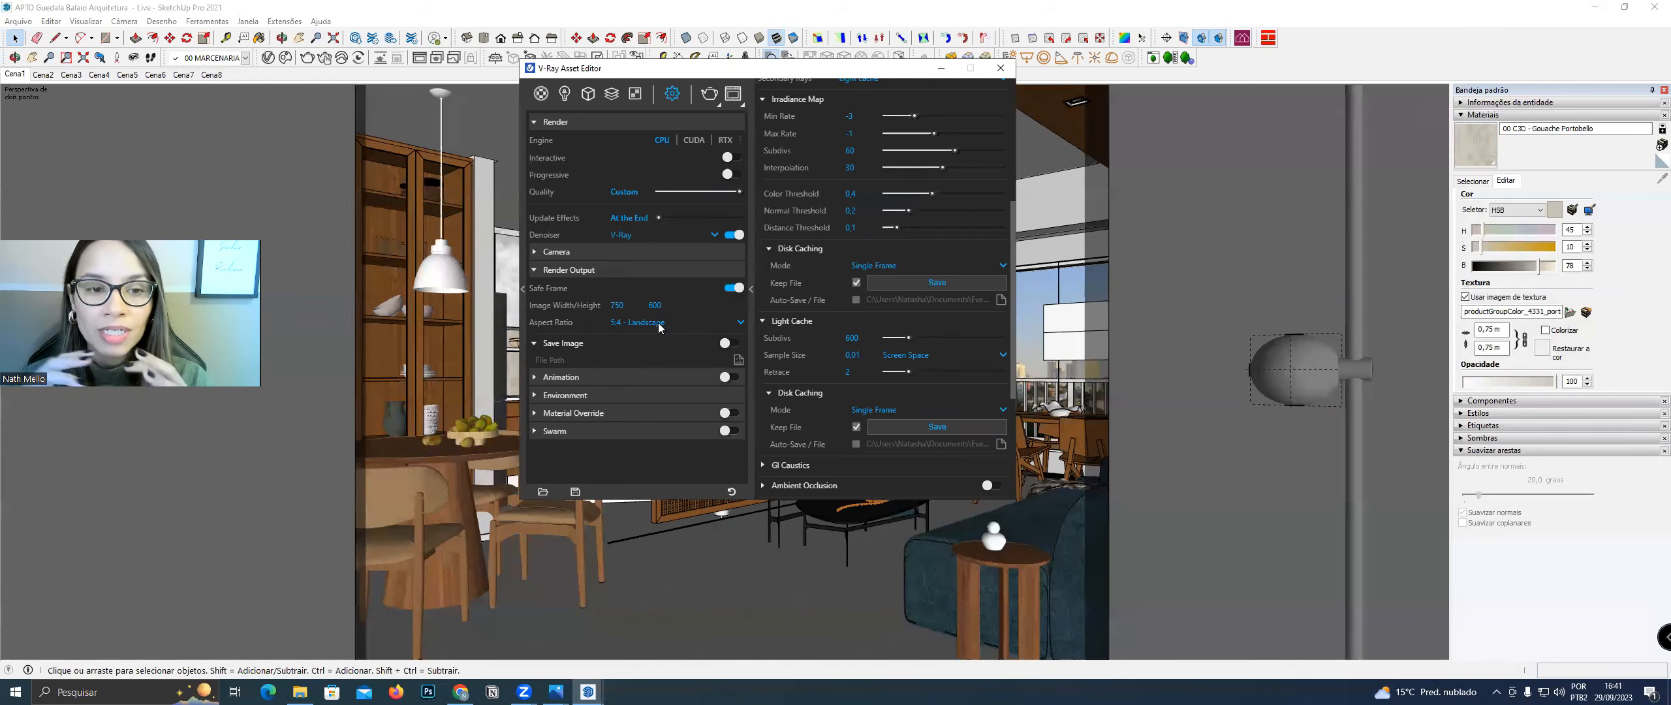
left_click(657, 325)
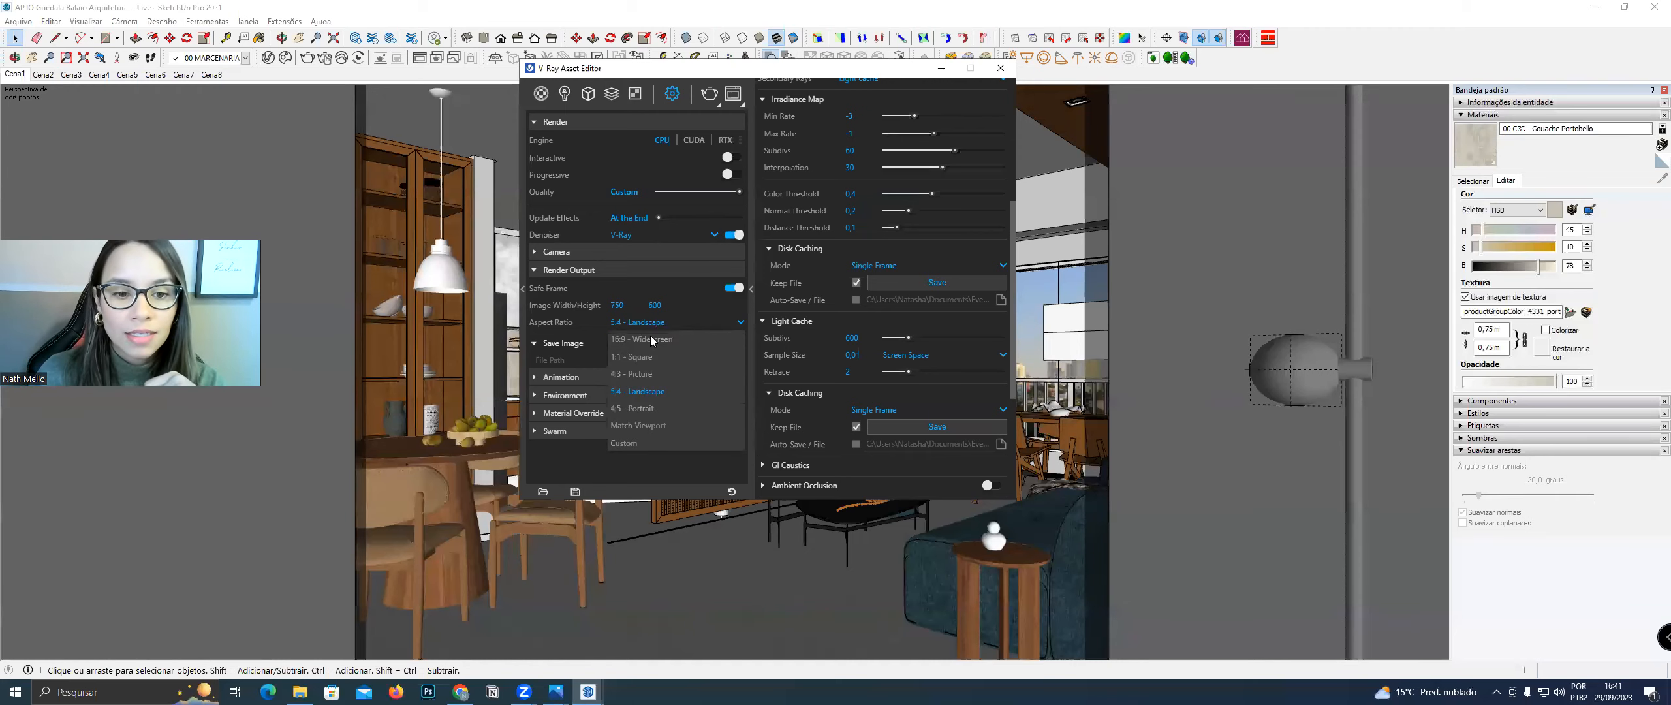
left_click(634, 408)
left_click(1001, 68)
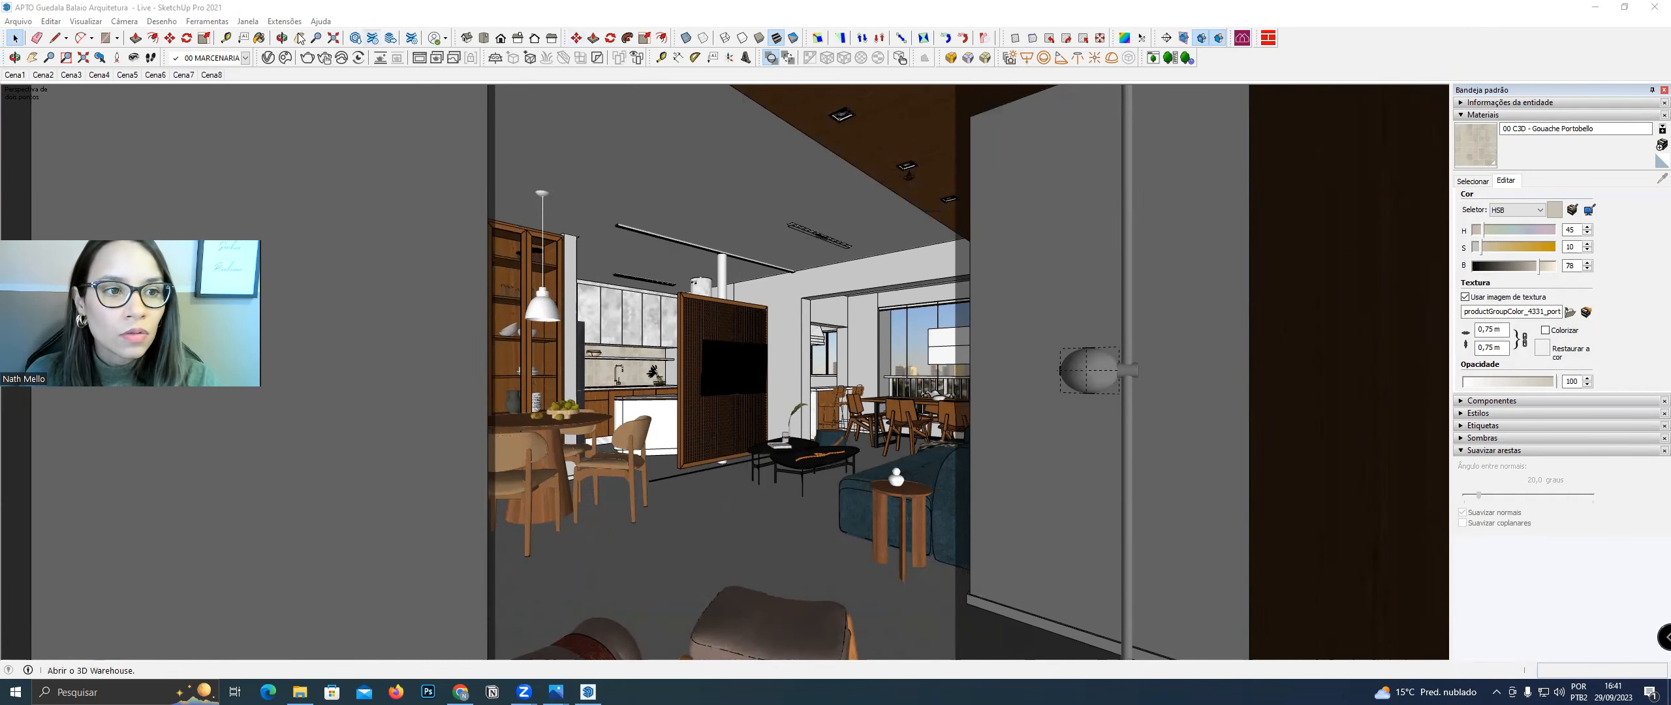
Set the V-Ray render output aspect ratio to 4:3 - Picture and view the resulting frame in the model
left_click(268, 57)
left_click(636, 323)
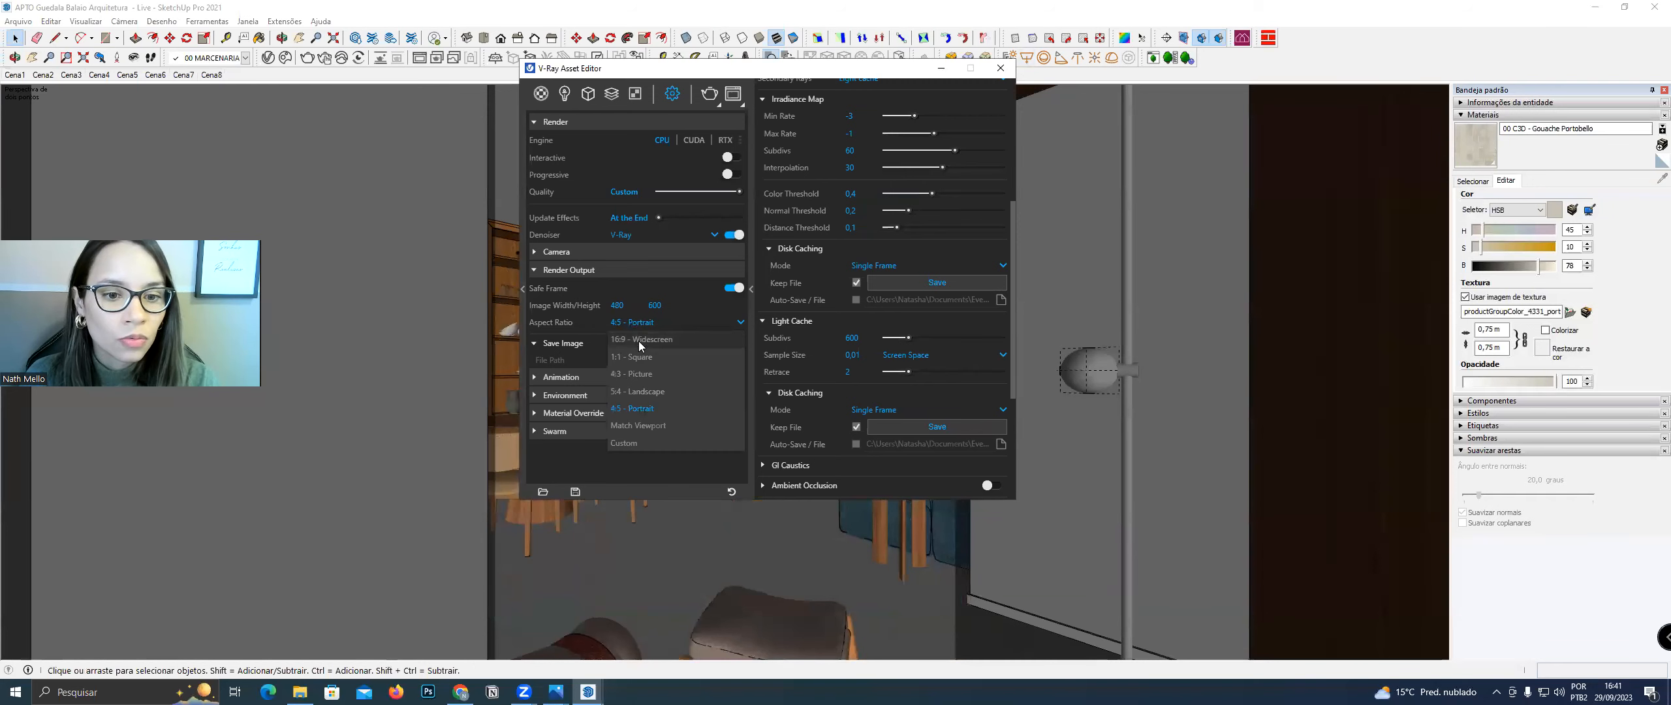
left_click(632, 372)
left_click(1000, 68)
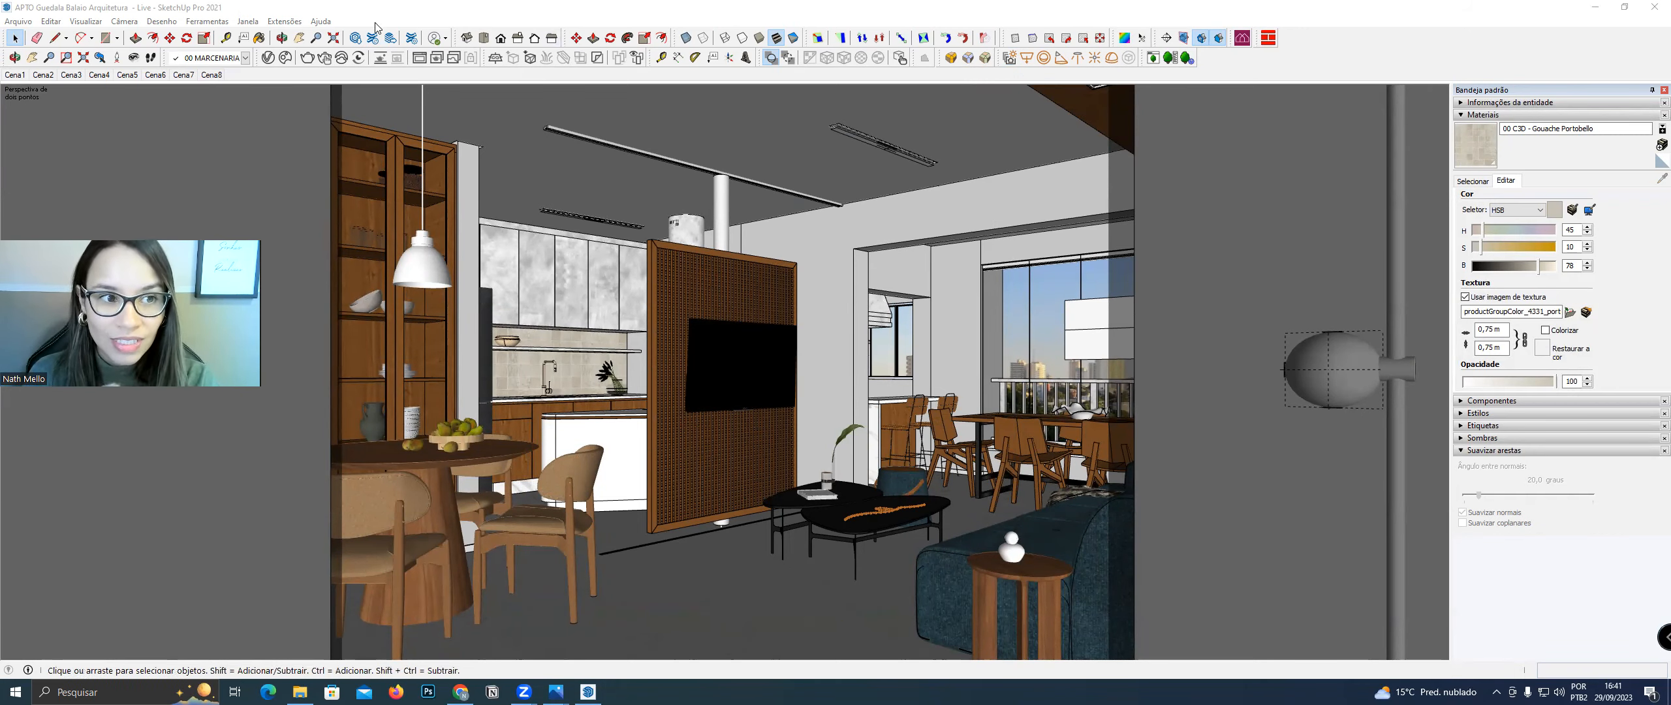
Set the V-Ray render output aspect ratio to 5:4 - Landscape
left_click(268, 58)
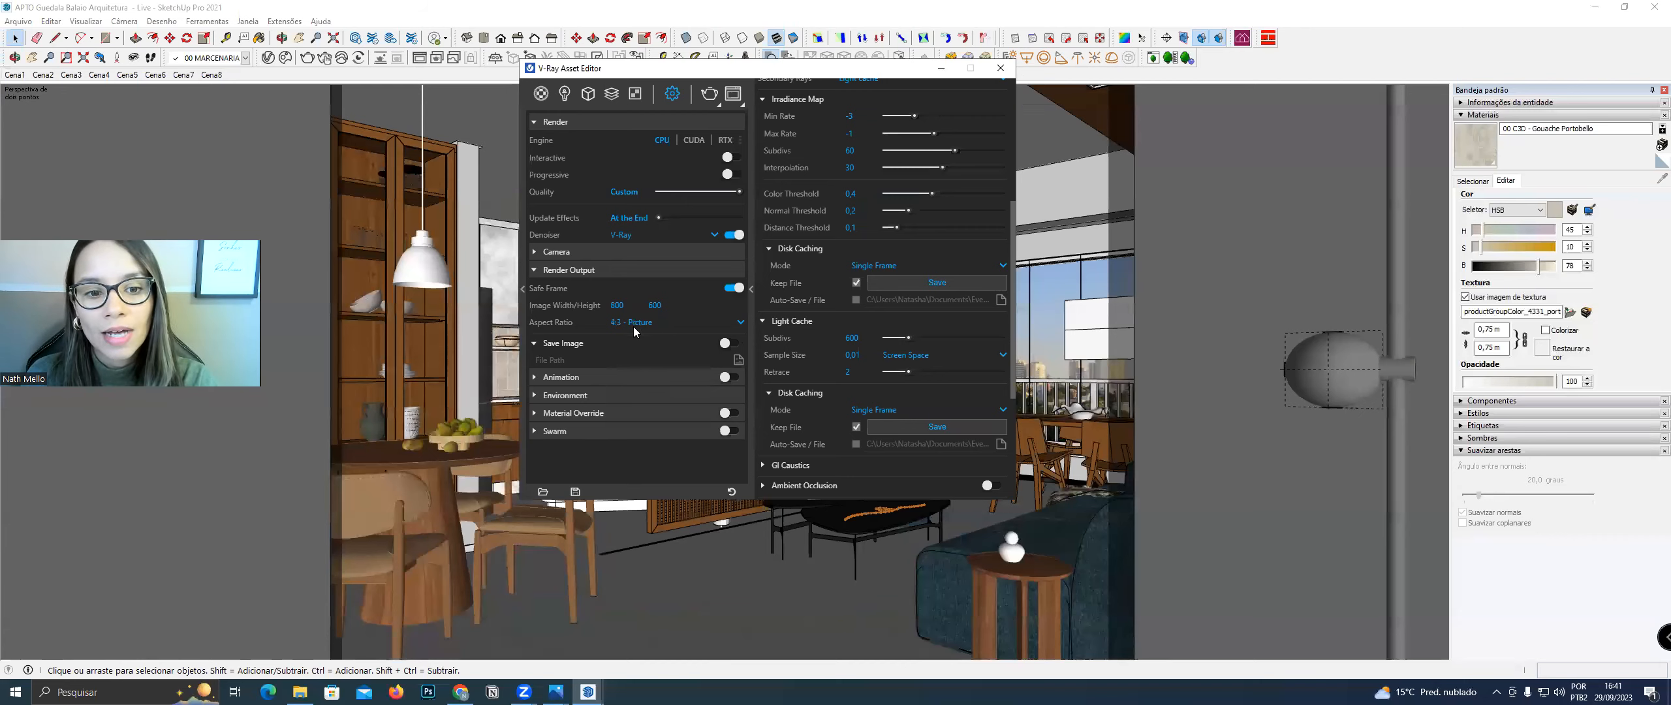
left_click(633, 323)
left_click(642, 391)
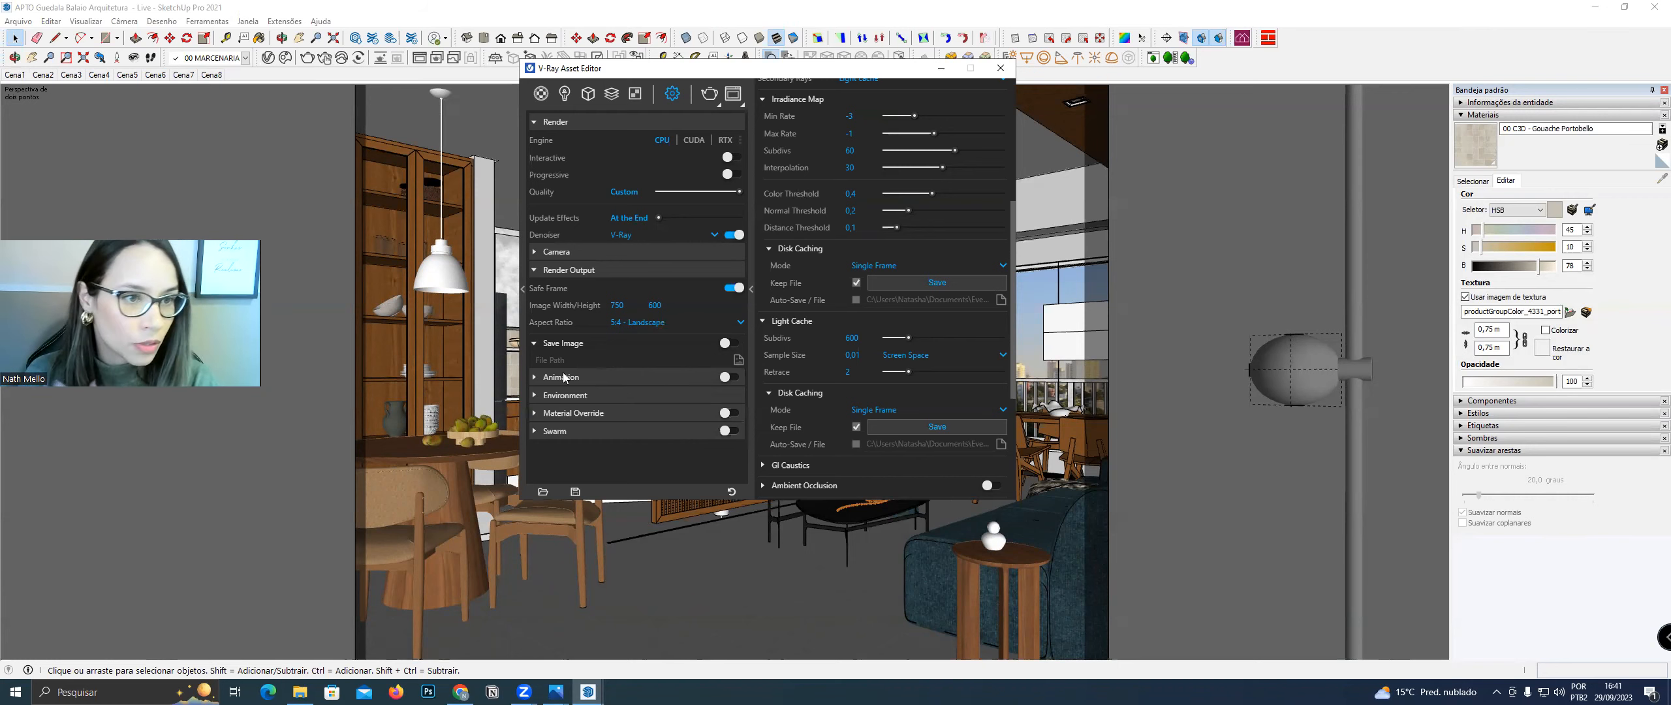
Check the framing of scenes Cena3 and Cena5 with the current aspect ratio, and return to Cena1
left_click(69, 75)
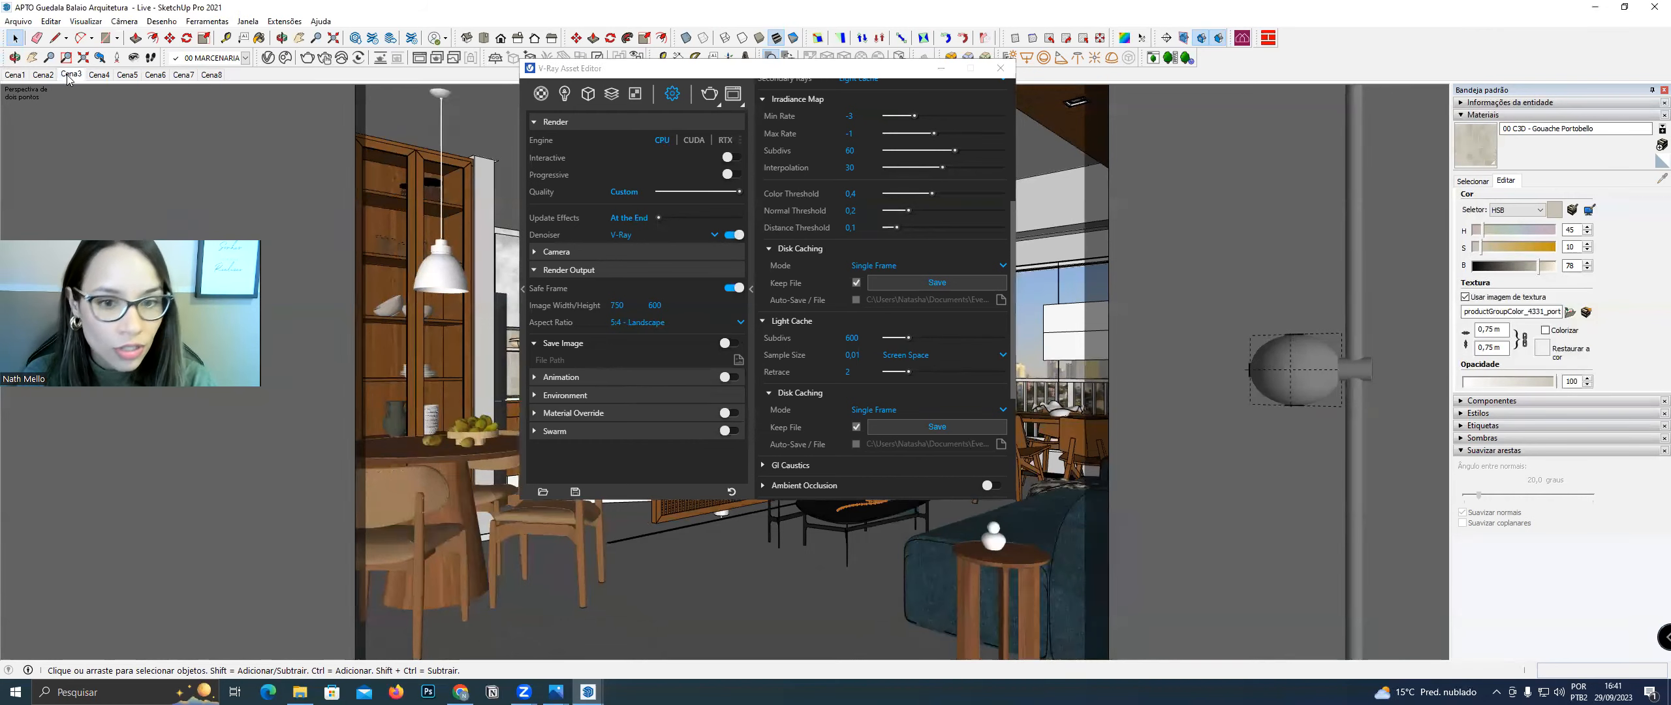
left_click(127, 75)
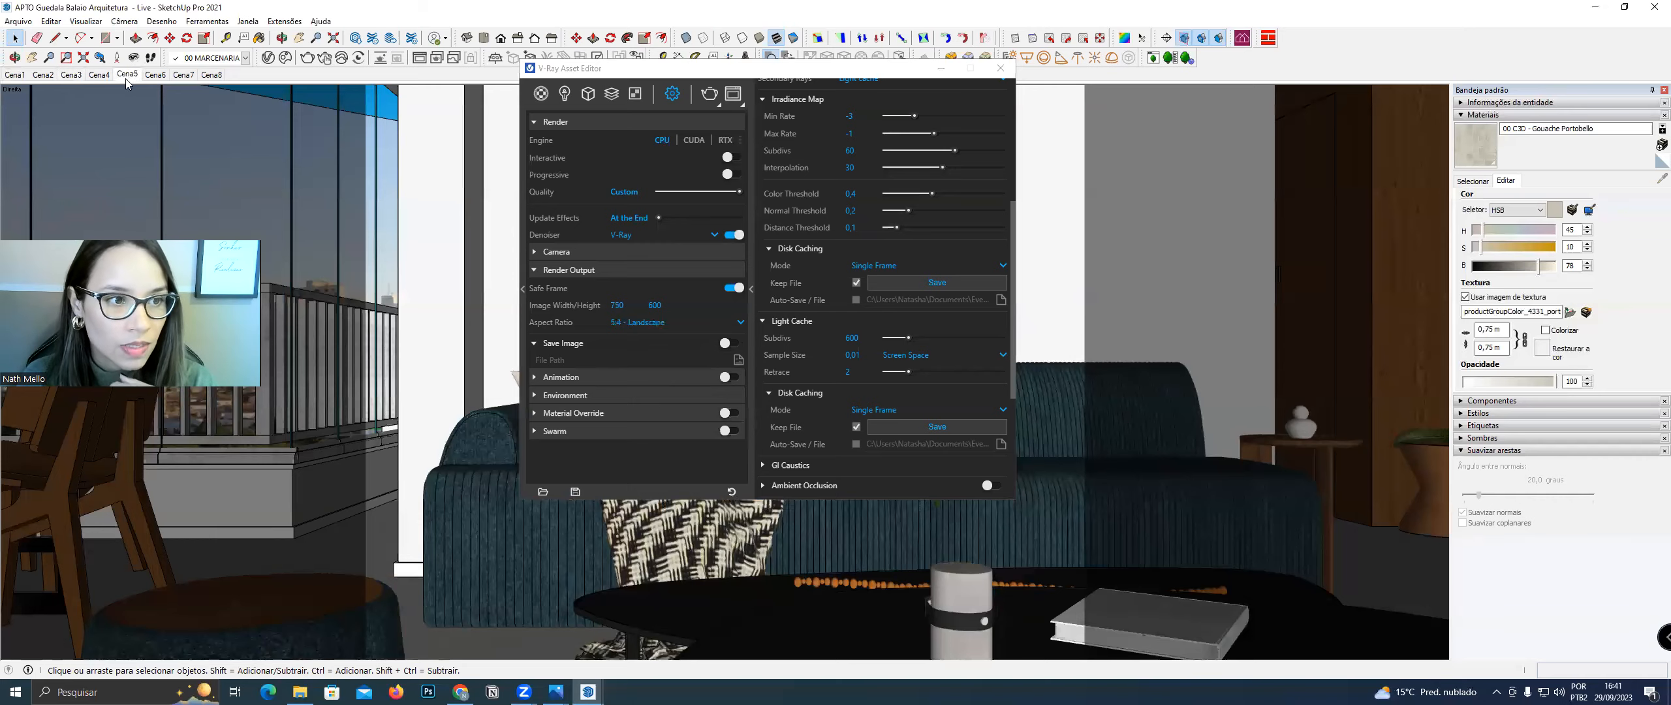
left_click(16, 75)
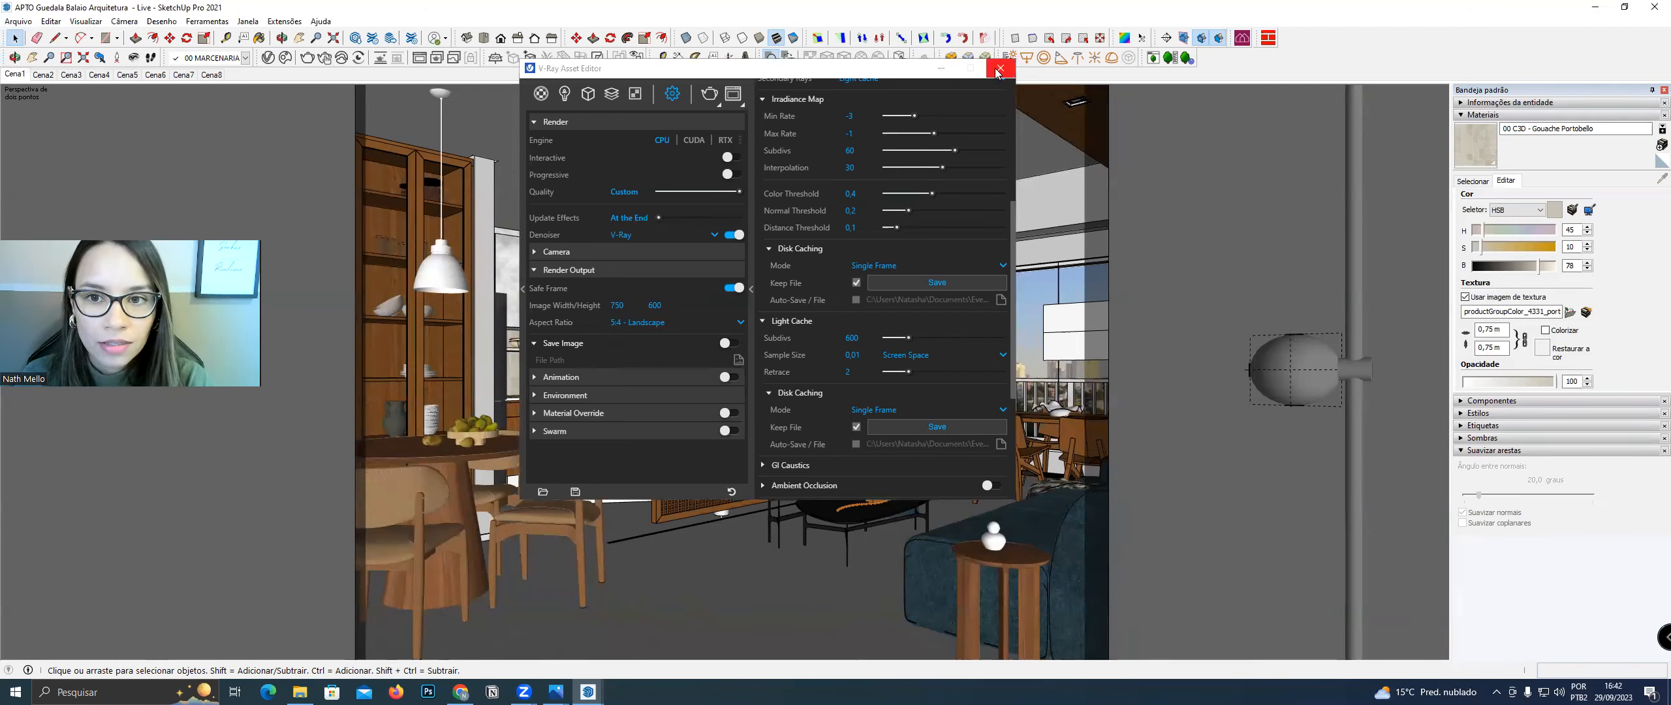
Turn off the V-Ray safe frame, and activate the Zoom tool to check the camera's focal length
left_click(732, 288)
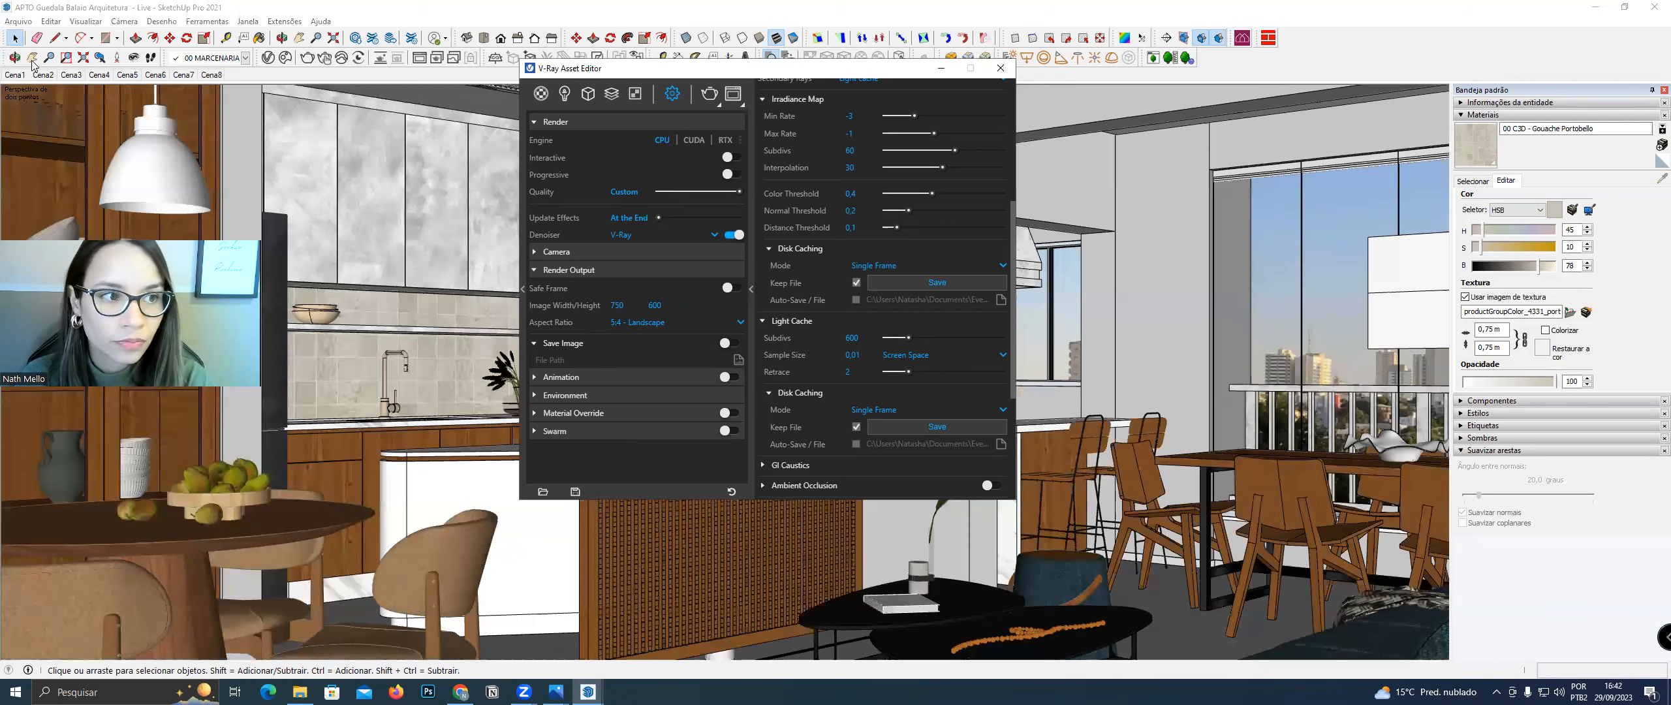
left_click(48, 59)
left_click(48, 60)
left_click(15, 39)
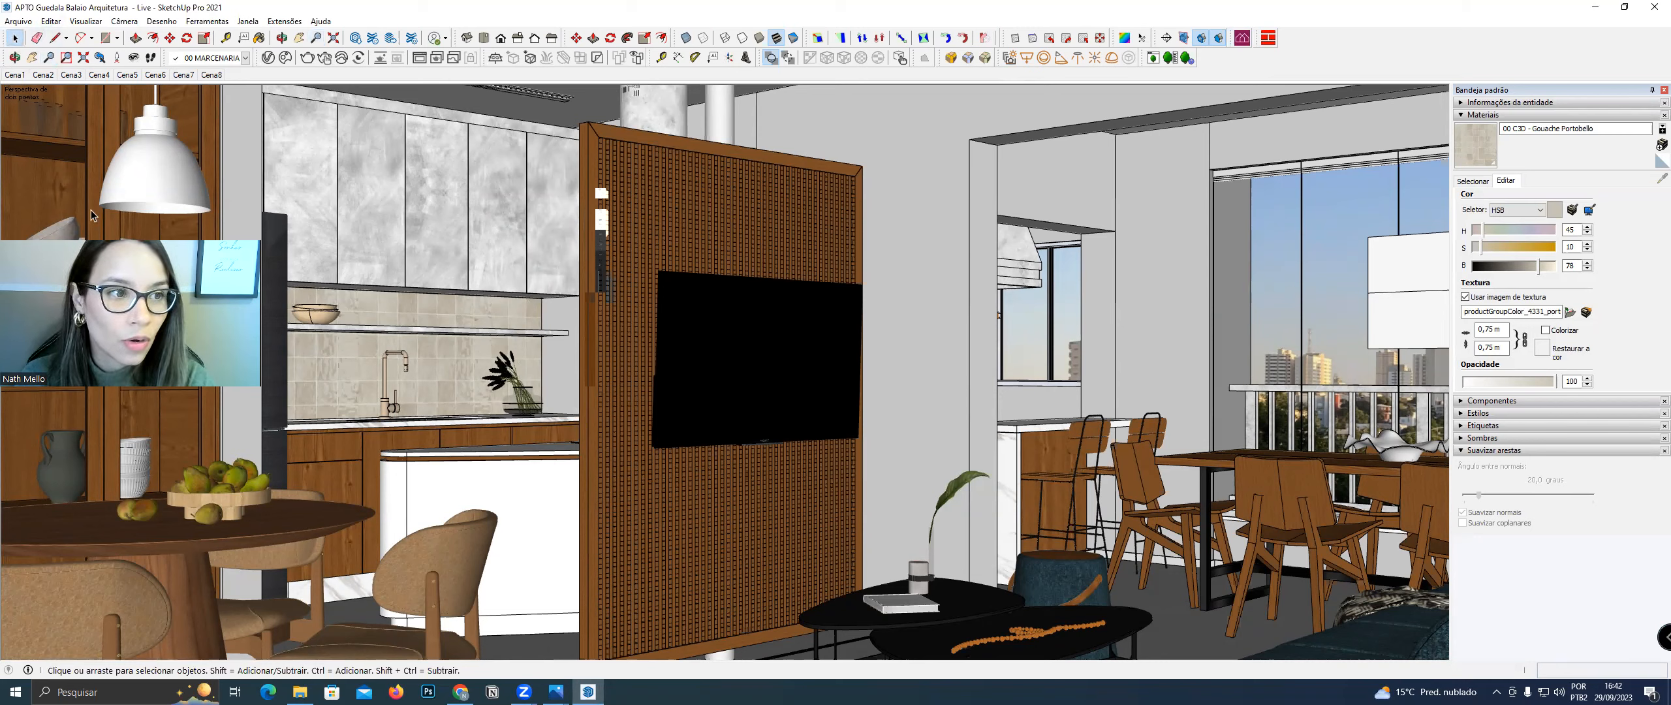
left_click(49, 58)
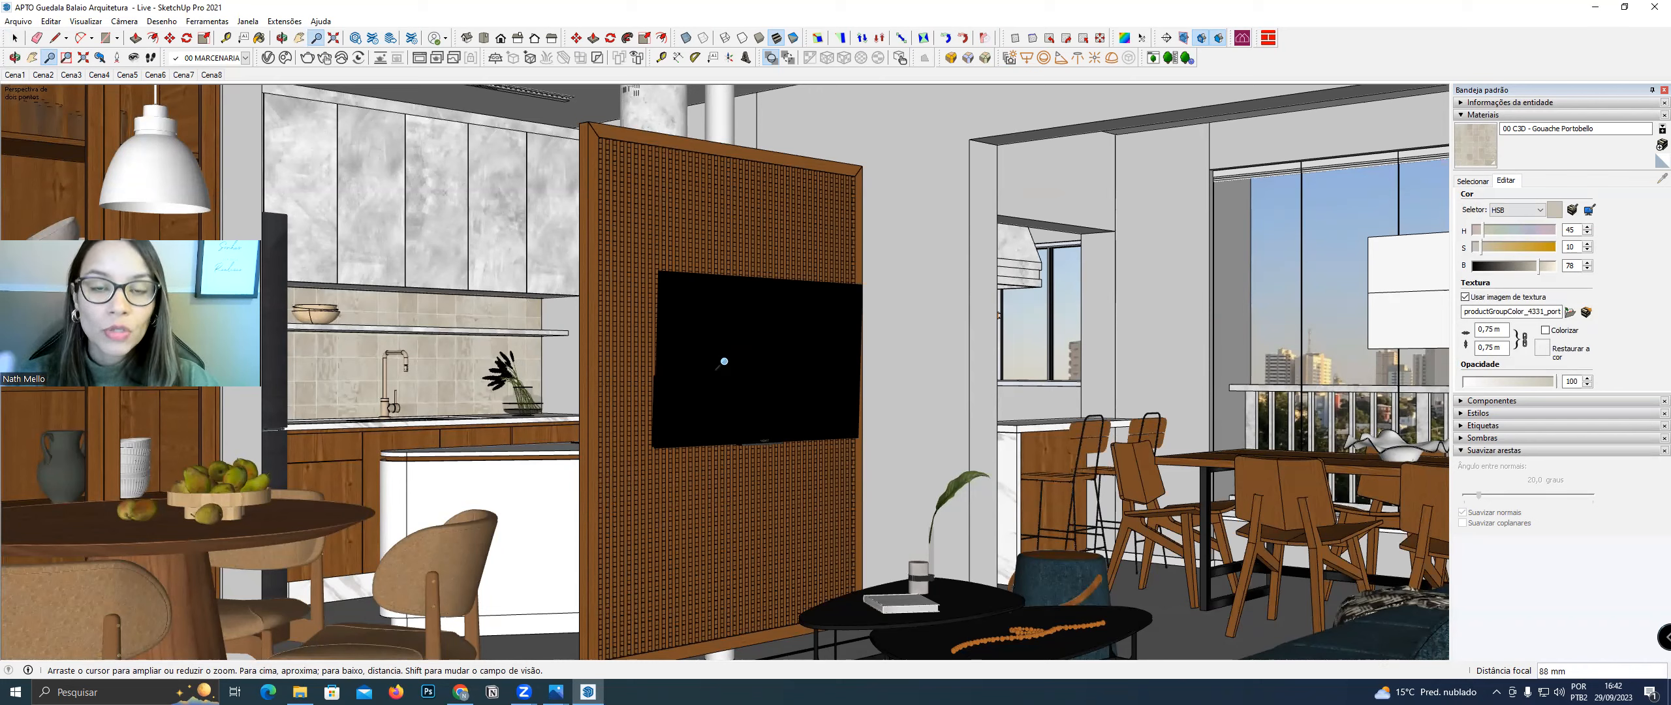
Examine the framing of the kitchen and TV panel reference photo in Photos, and return to the SketchUp model
left_click(556, 692)
left_click(448, 624)
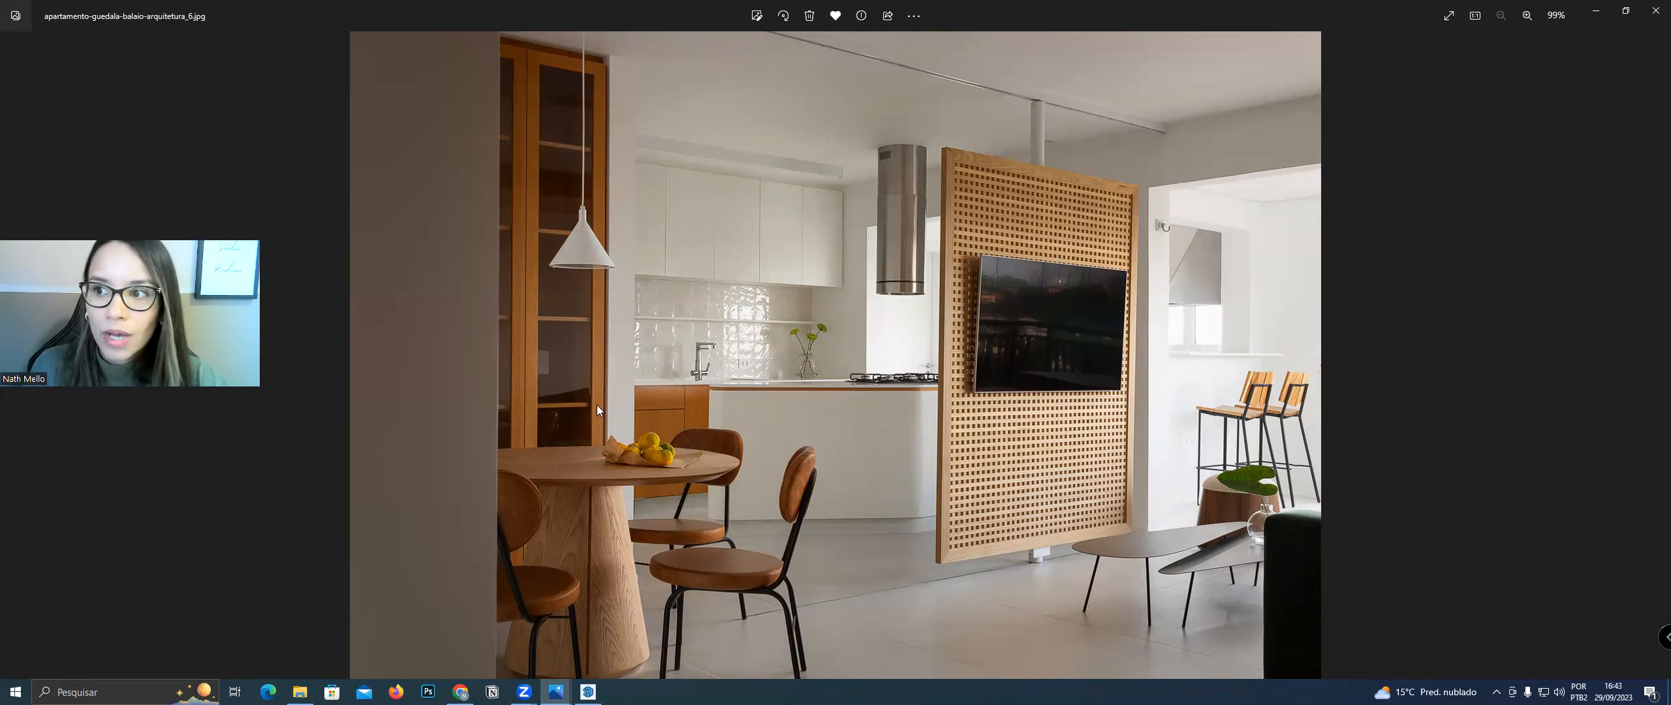
left_click(1593, 15)
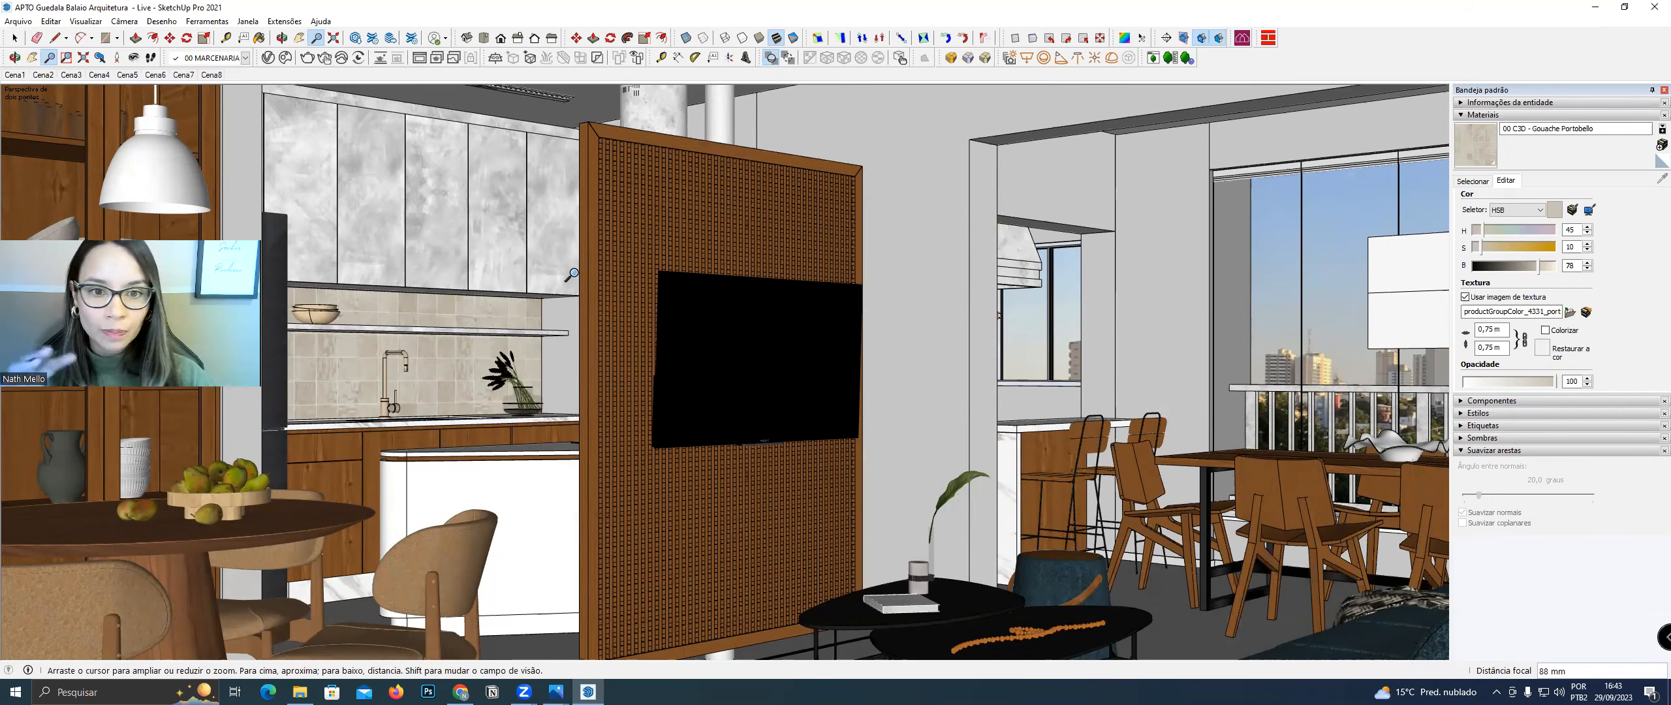
mouse_move(724, 268)
middle_mouse_down()
mouse_move(540, 301)
mouse_move(816, 317)
middle_mouse_up()
scroll(691, 282, "down", 2)
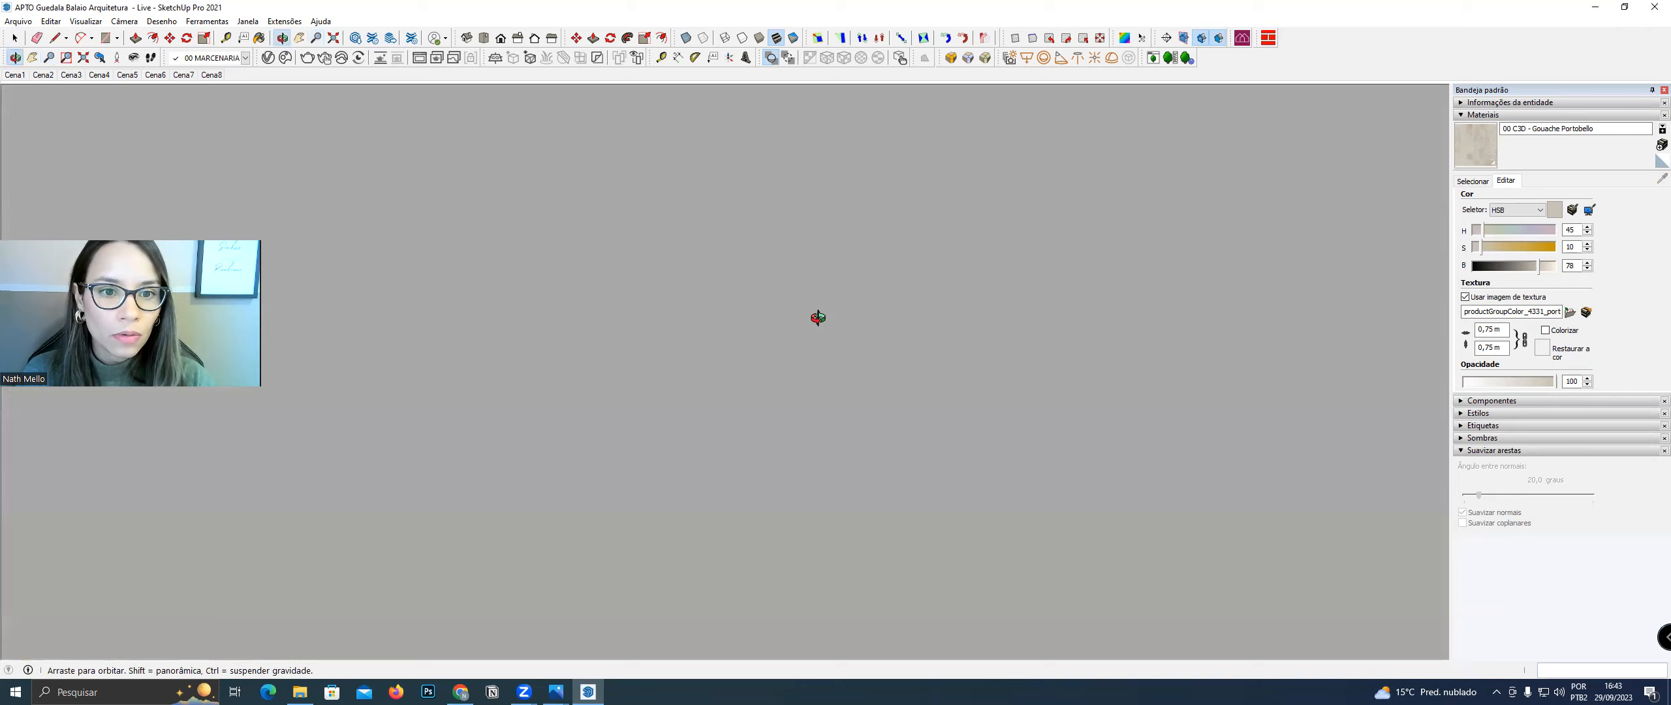
scroll(777, 287, "down", 2)
scroll(697, 386, "down", 4)
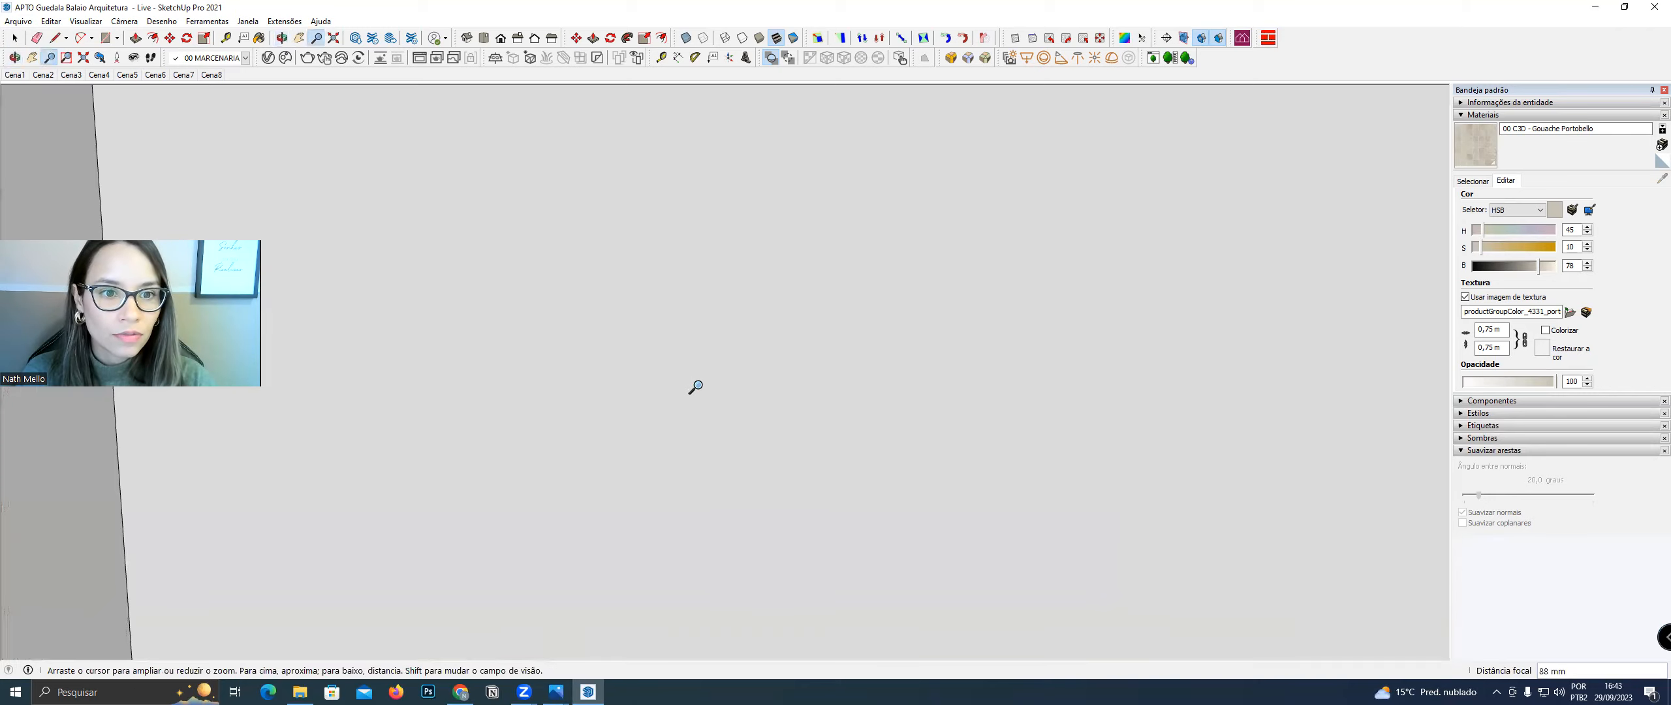
scroll(774, 388, "down", 1)
key("space")
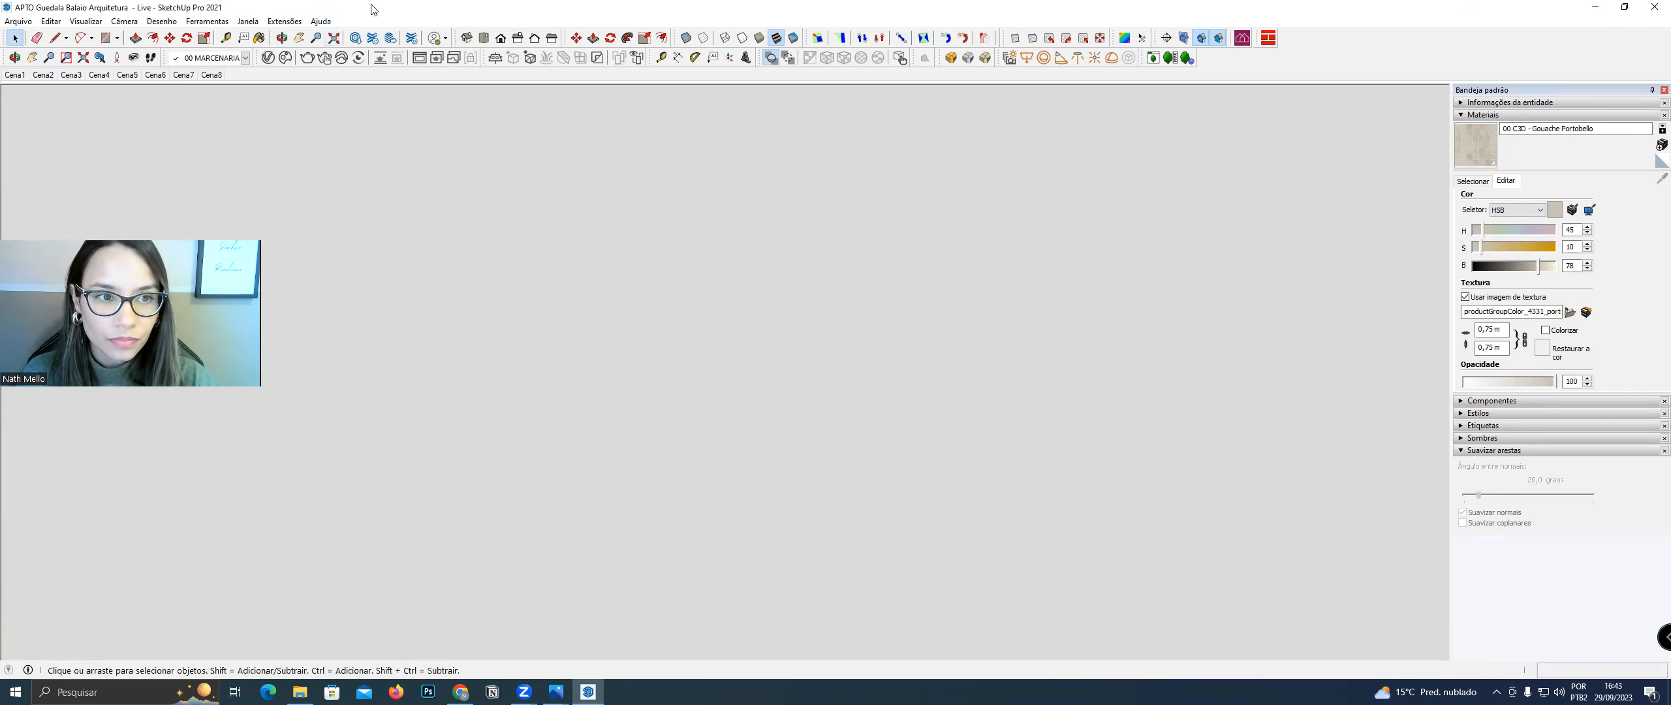
left_click(335, 36)
middle_click_drag(742, 380, 712, 562)
middle_click_drag(705, 204, 553, 296)
middle_click_drag(521, 203, 611, 233)
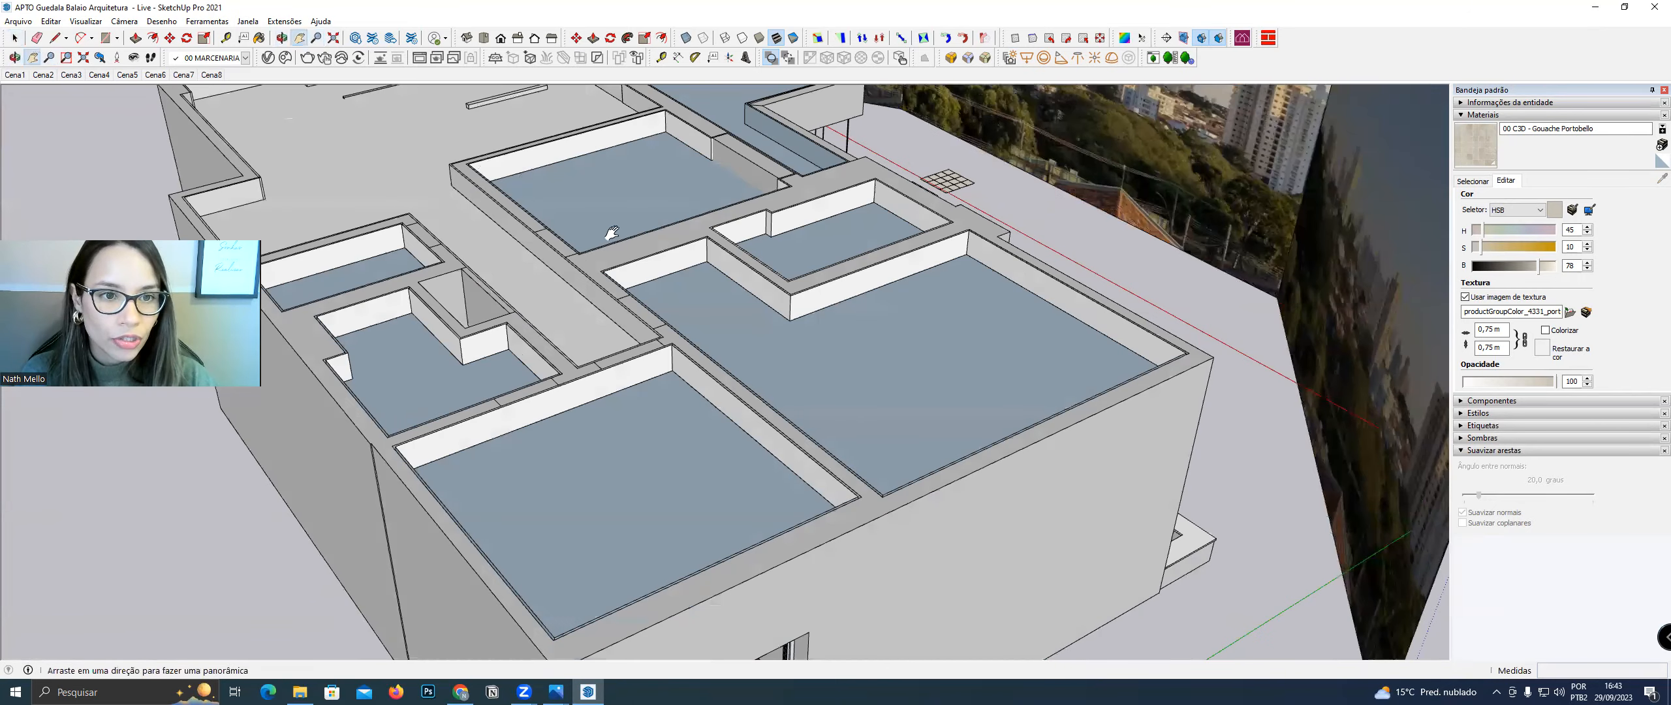
scroll(692, 203, "up", 3)
scroll(595, 423, "up", 2)
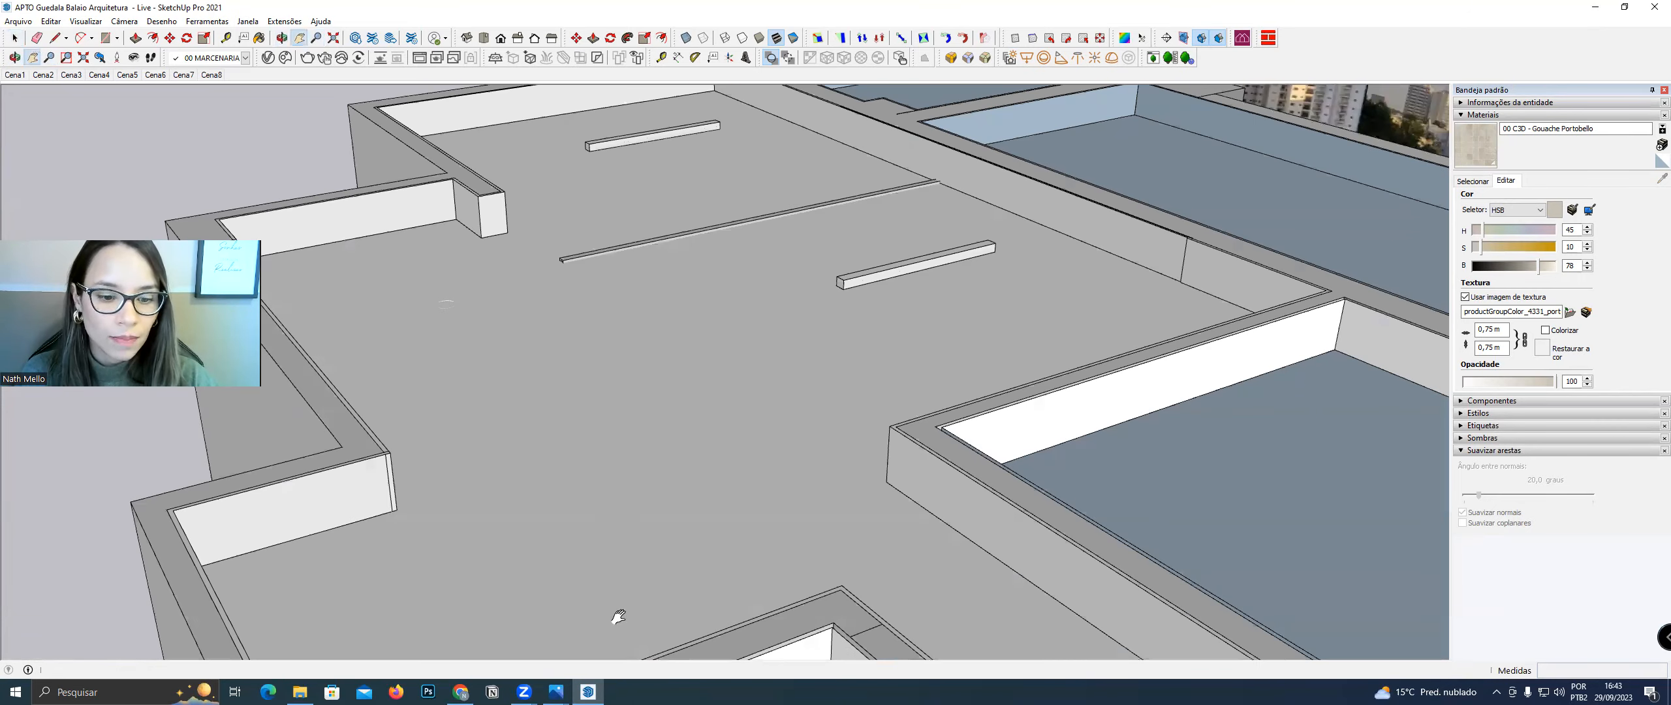
left_click(480, 634)
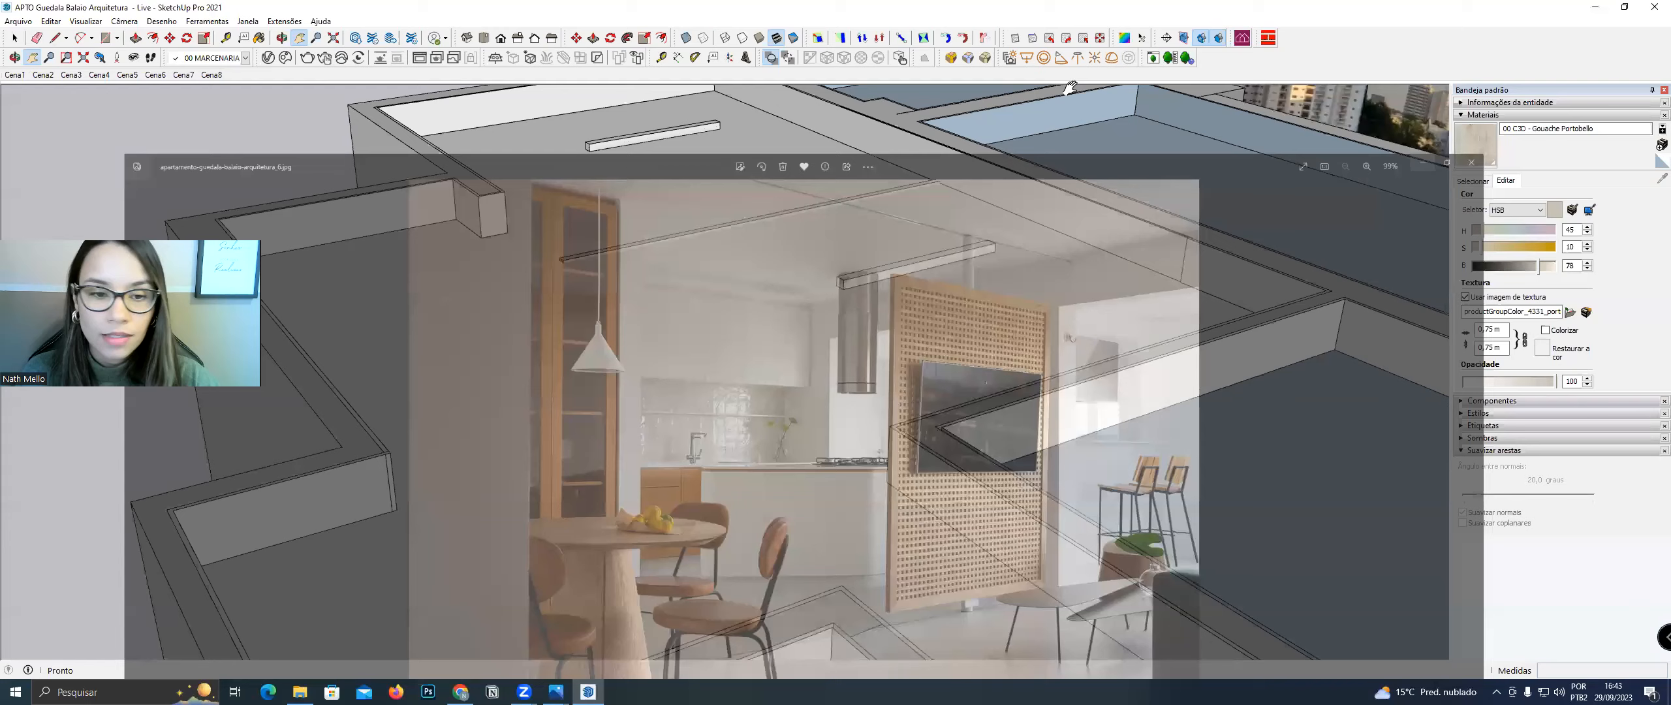
left_click(1595, 11)
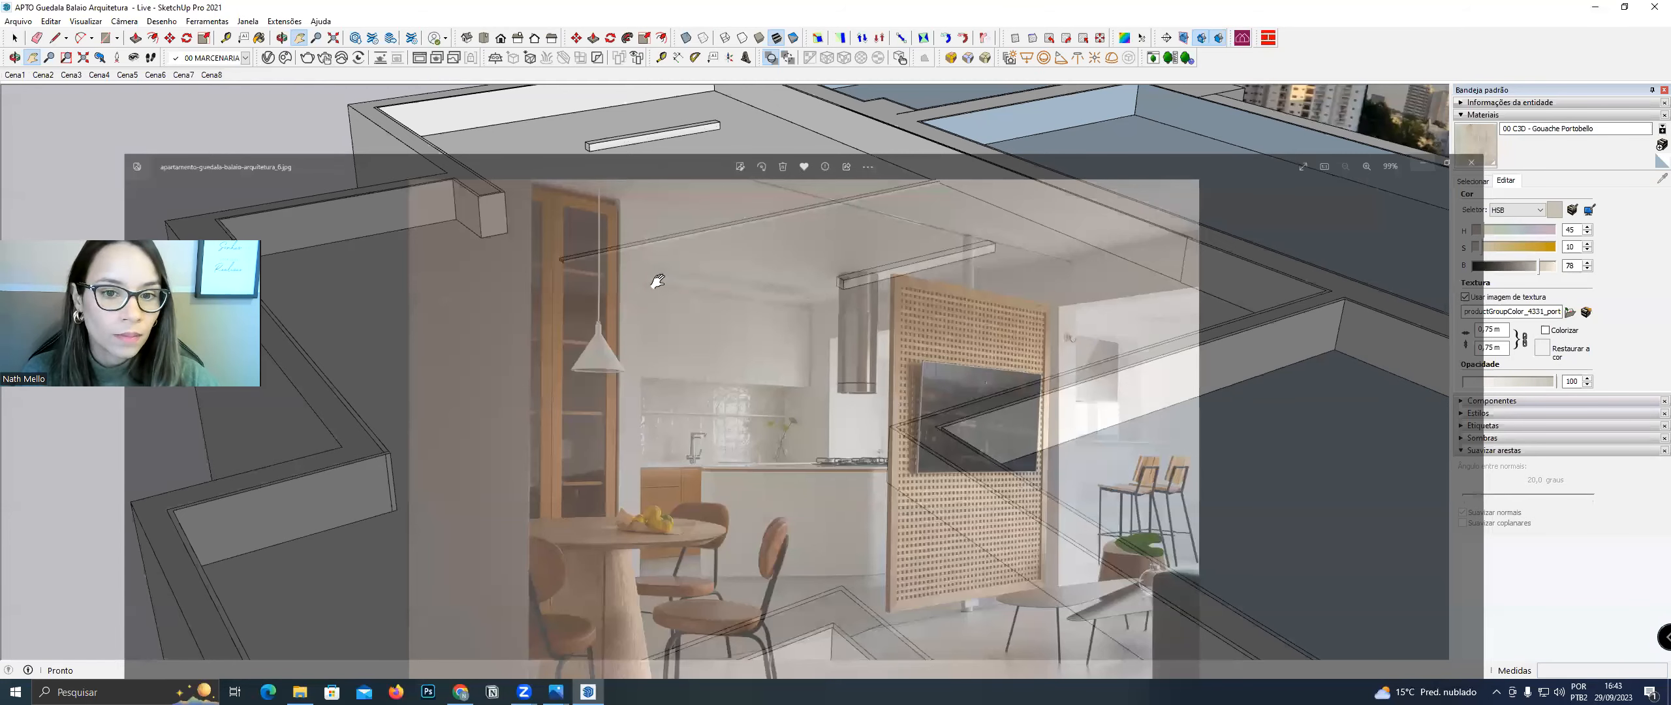
key("o")
scroll(698, 258, "up", 6)
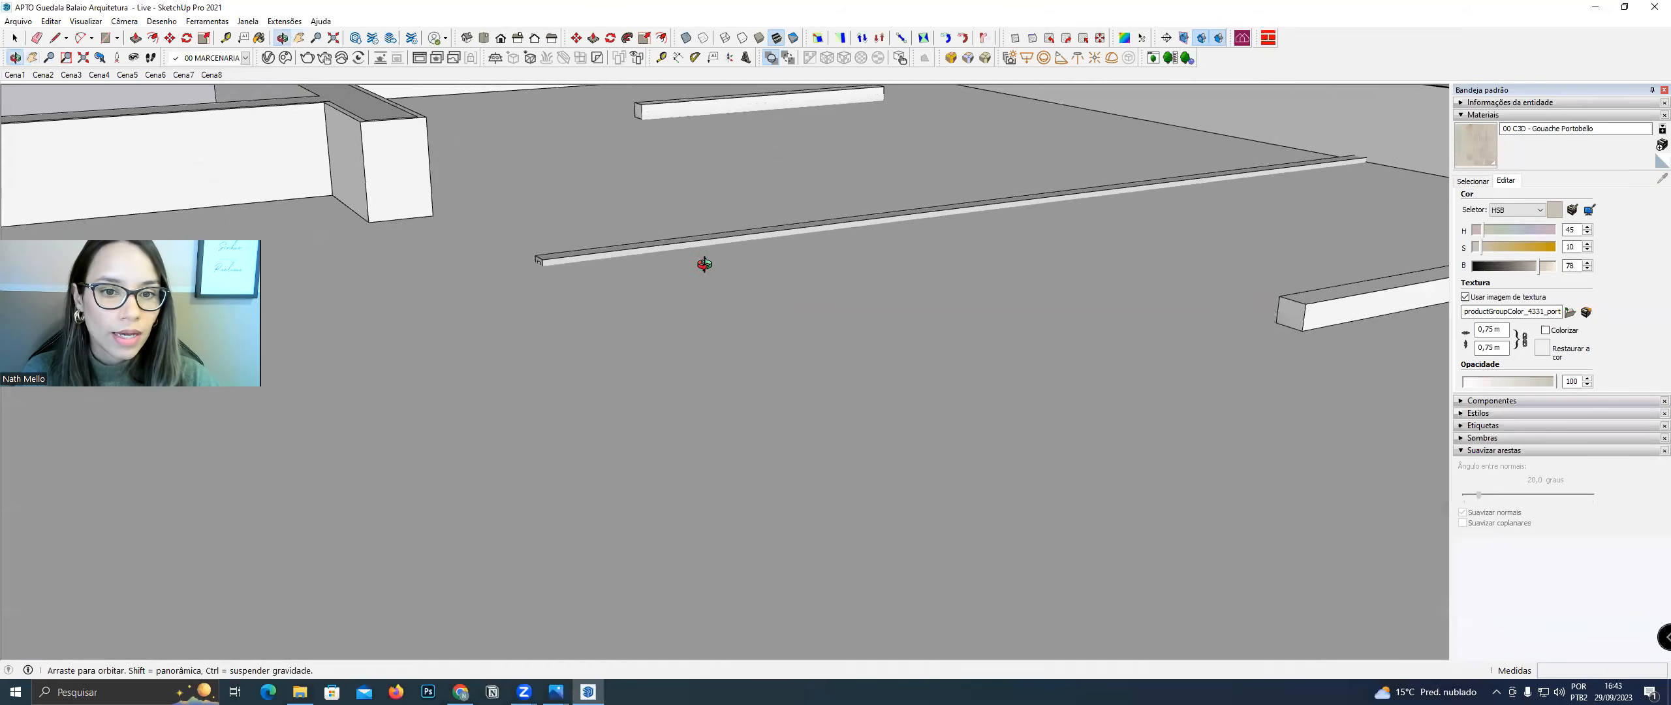
middle_click_drag(713, 219, 816, 291)
scroll(737, 273, "down", 1)
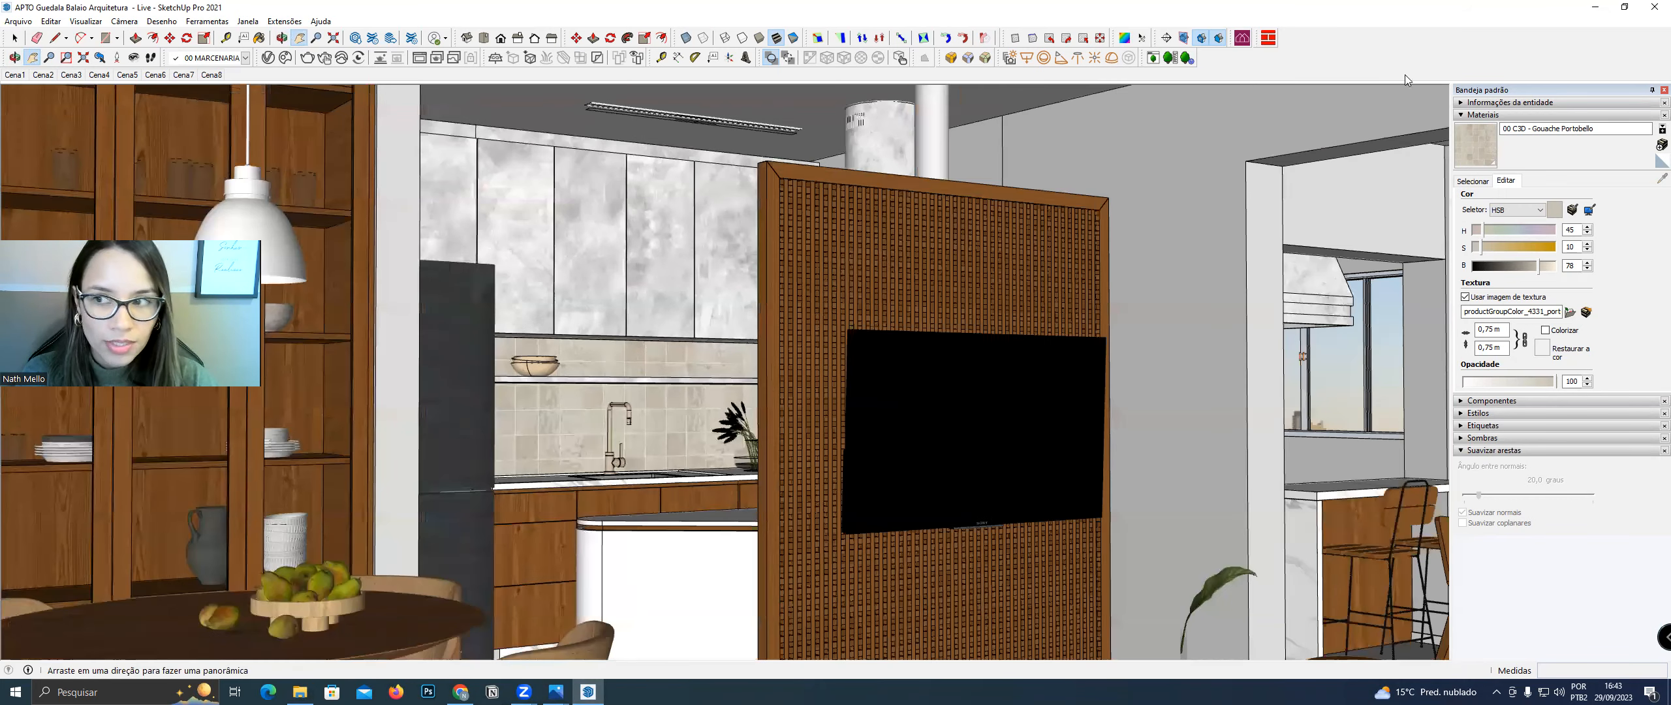
Hide the default tray, and reopen the kitchen and TV panel reference photo in Photos with its list of further options
left_click(1652, 91)
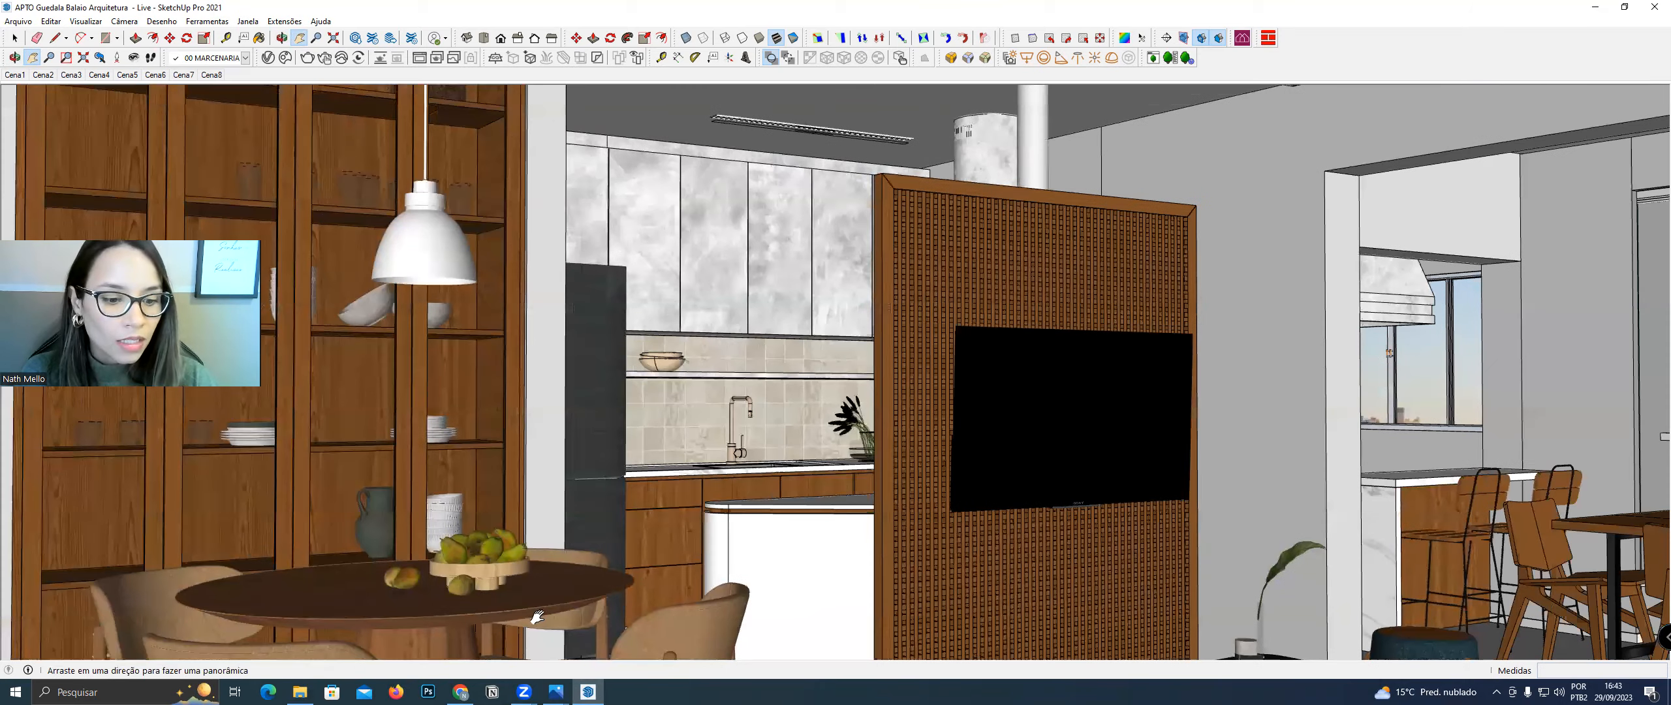
mouse_move(556, 692)
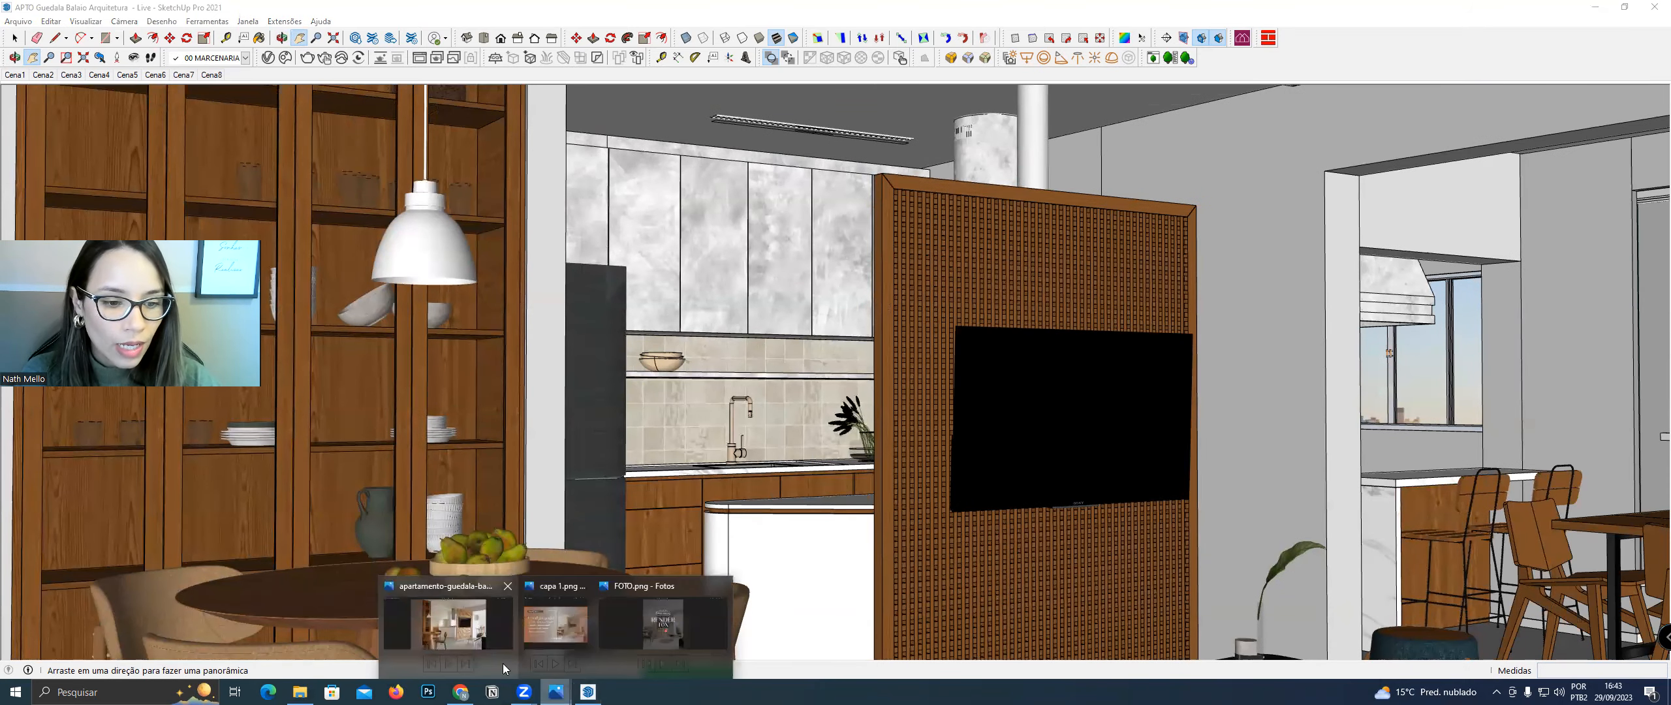
left_click(475, 626)
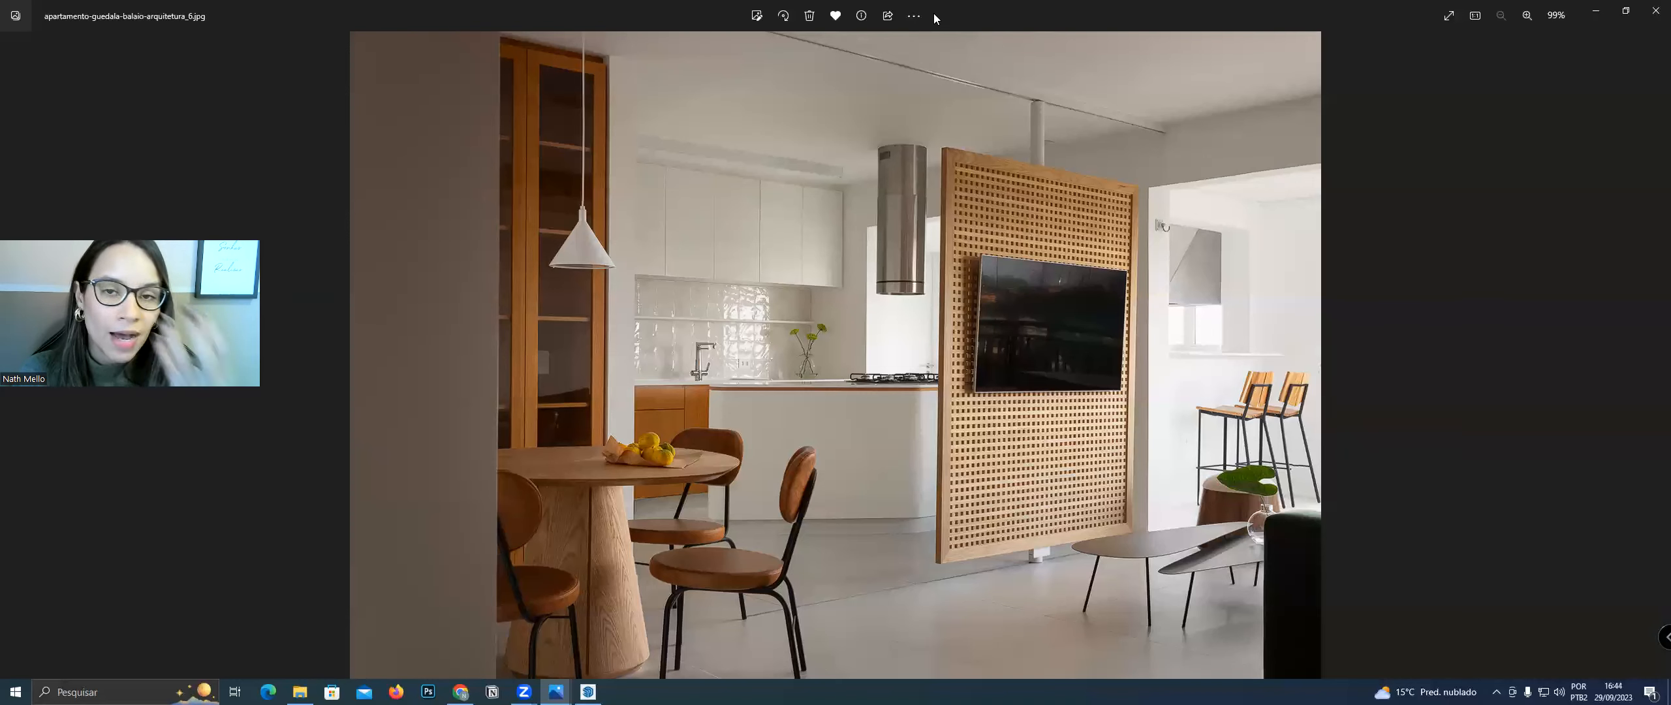
left_click(913, 18)
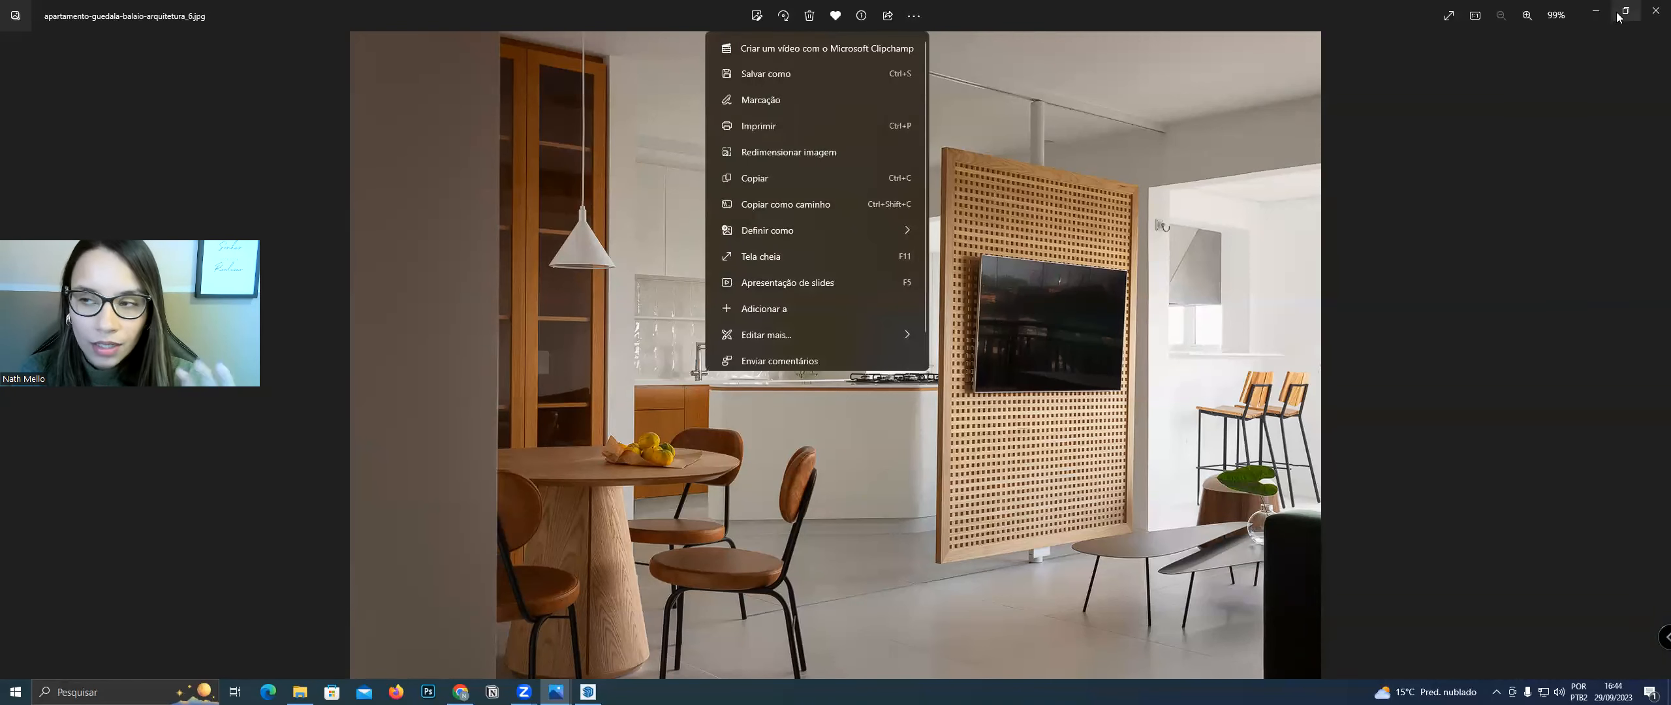
In File Explorer, open the properties of apartamento-guedala-balaio-arquitetura_6 from the REFERÊNCIAS folder of Evento dia 05-10
left_click(300, 692)
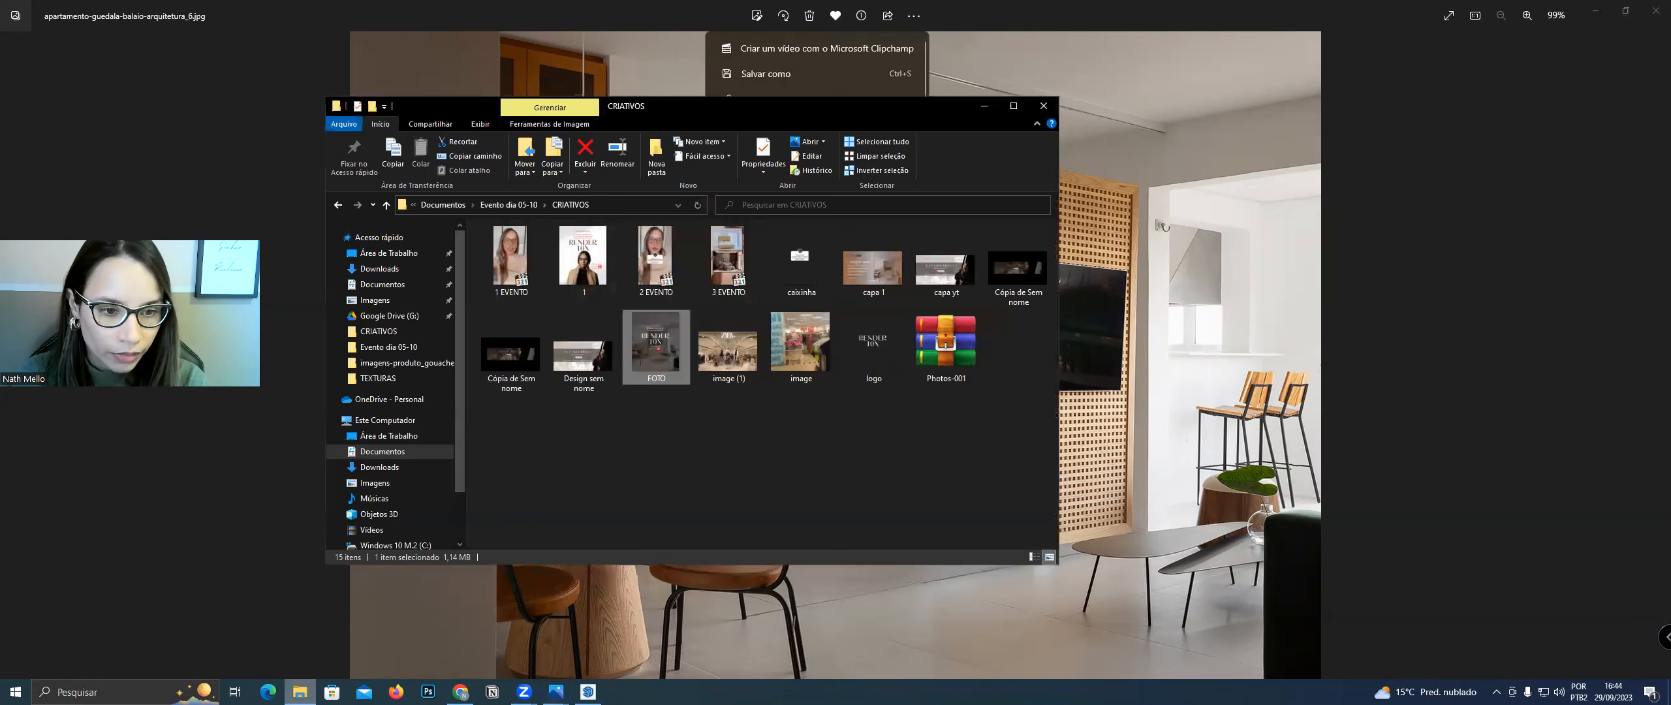
left_click(386, 204)
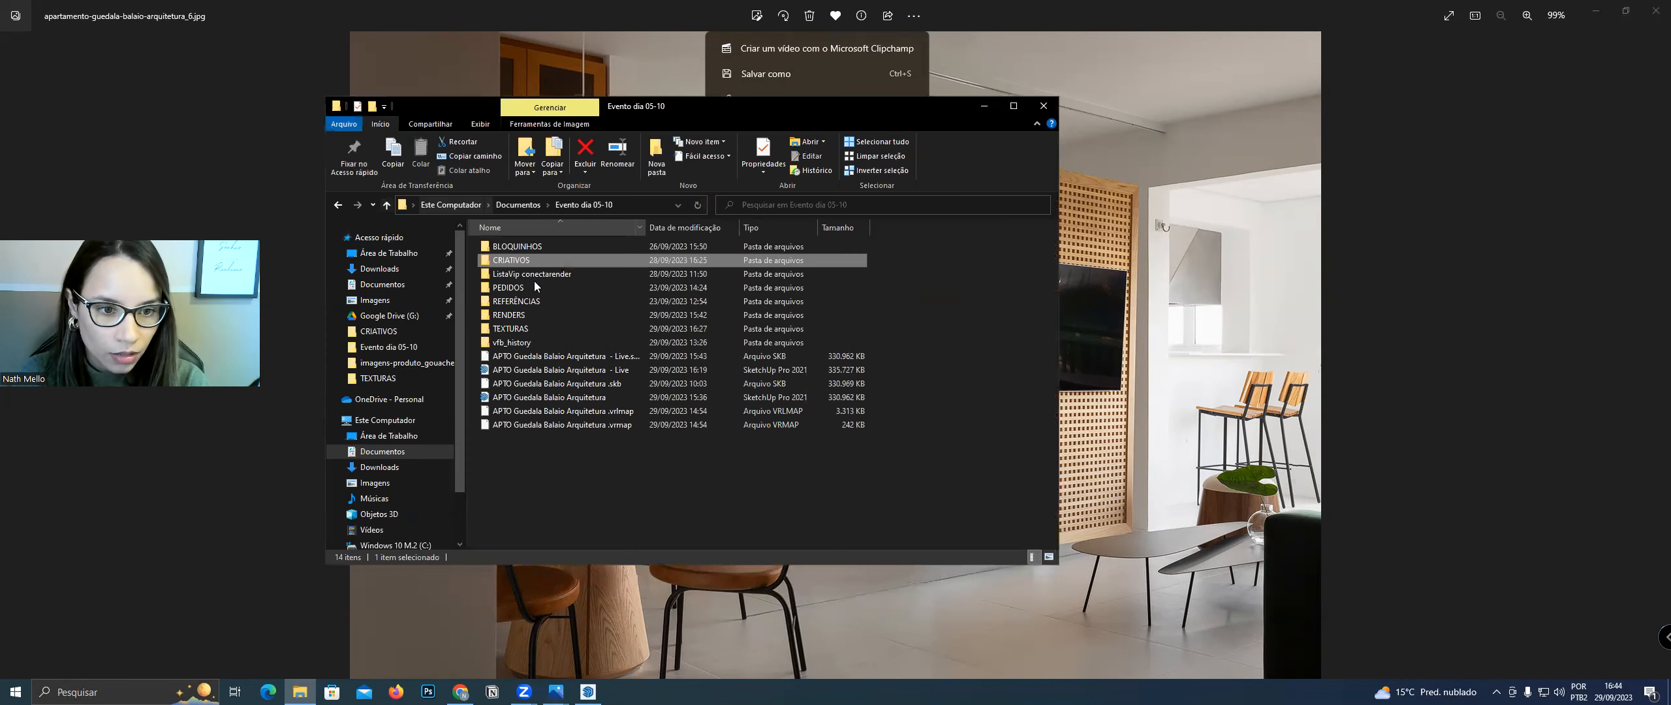
double_click(515, 301)
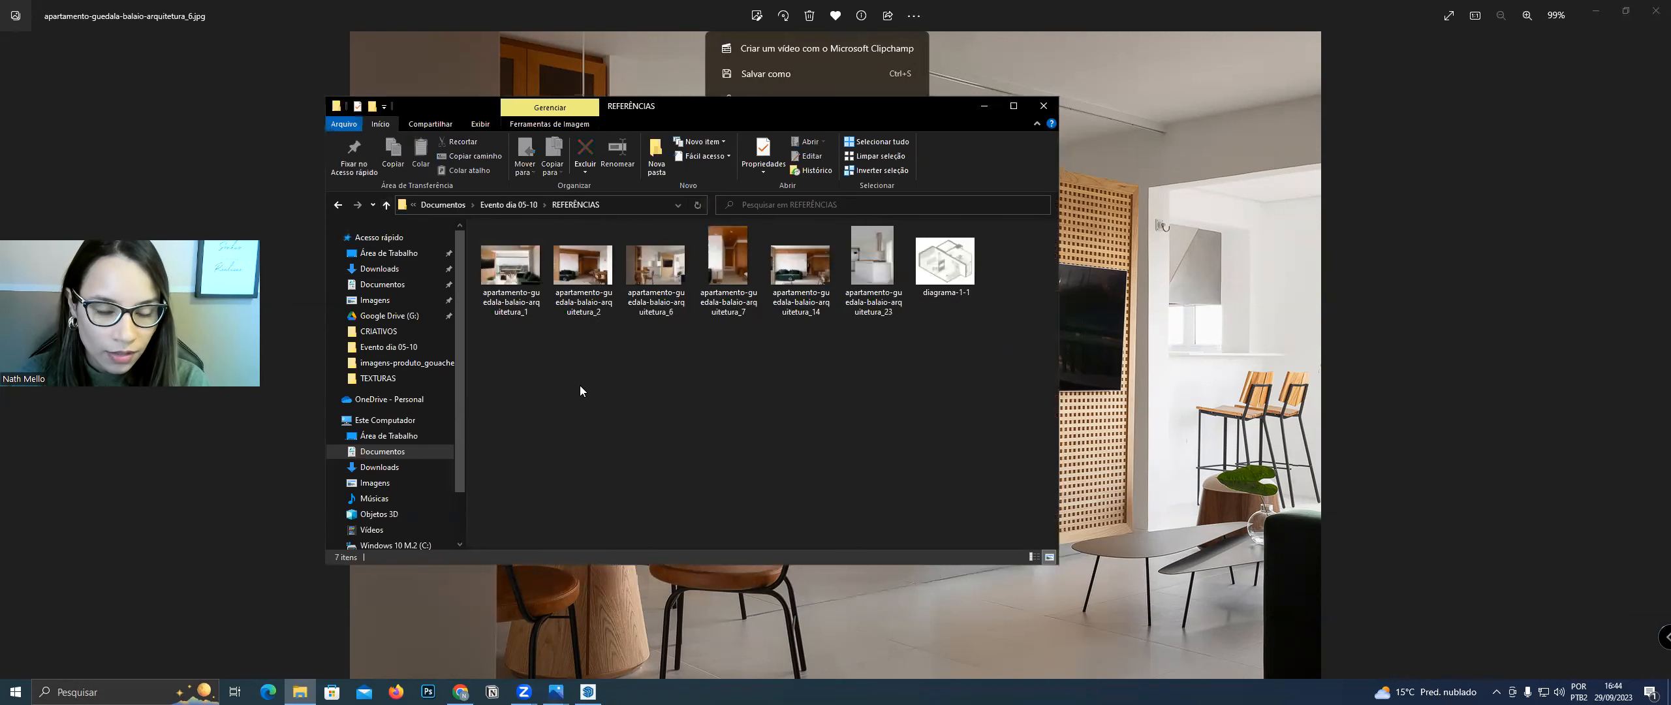
right_click(672, 282)
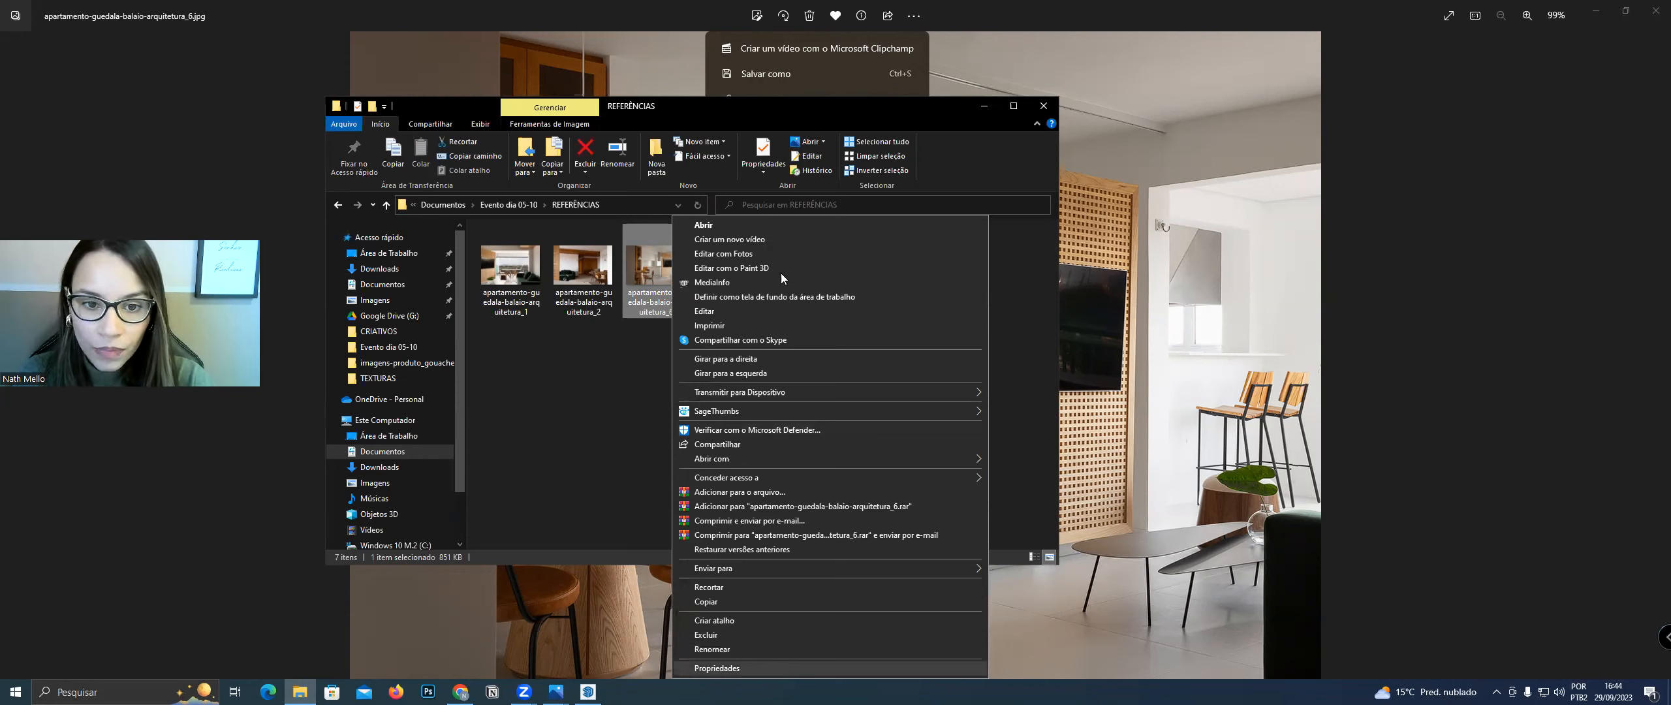
key("Return")
Examine the reference photo's dimensions and camera details, including its focal length, and return to the SketchUp model
left_click(719, 175)
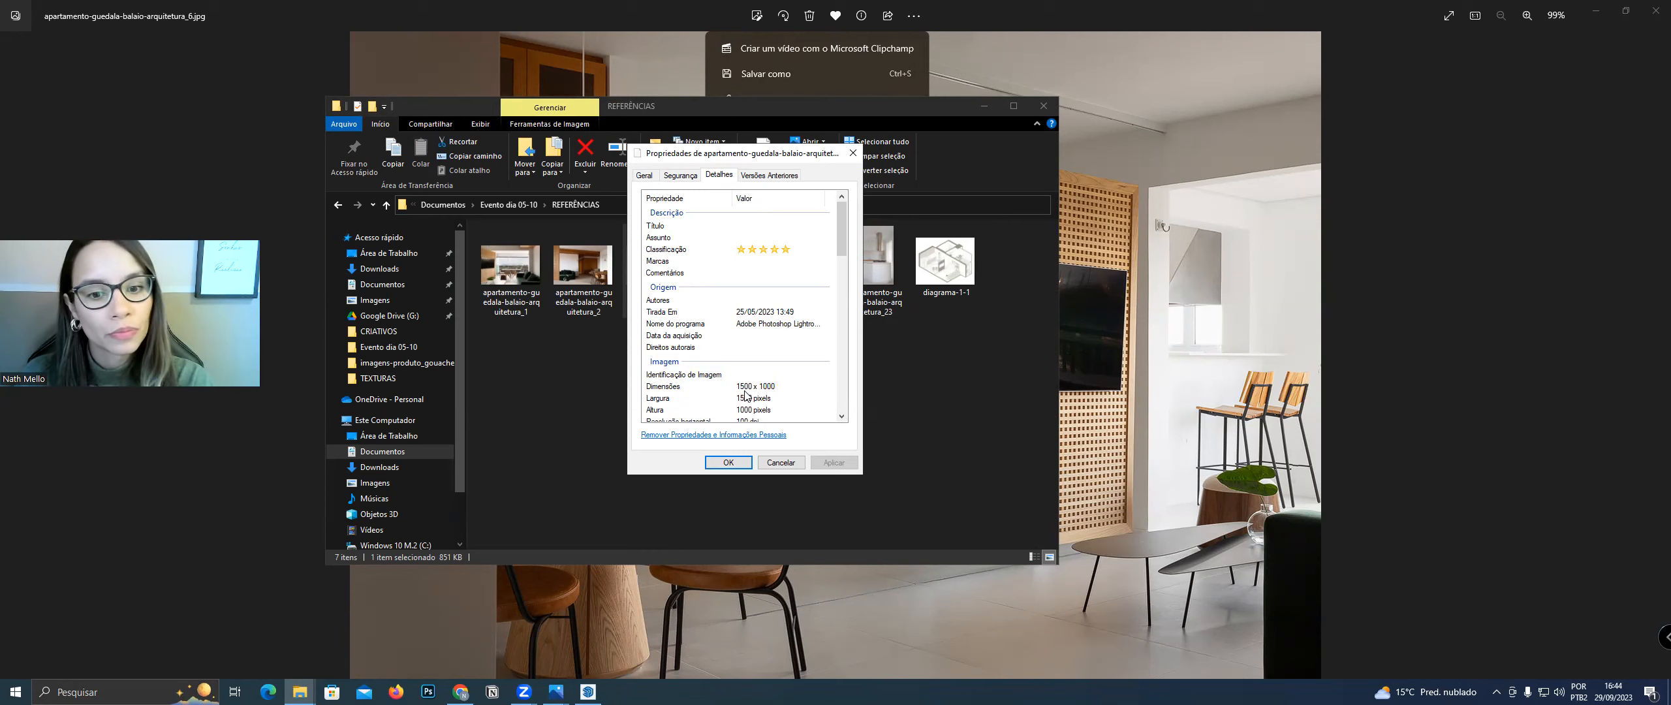
scroll(745, 397, "down", 1)
scroll(748, 417, "down", 1)
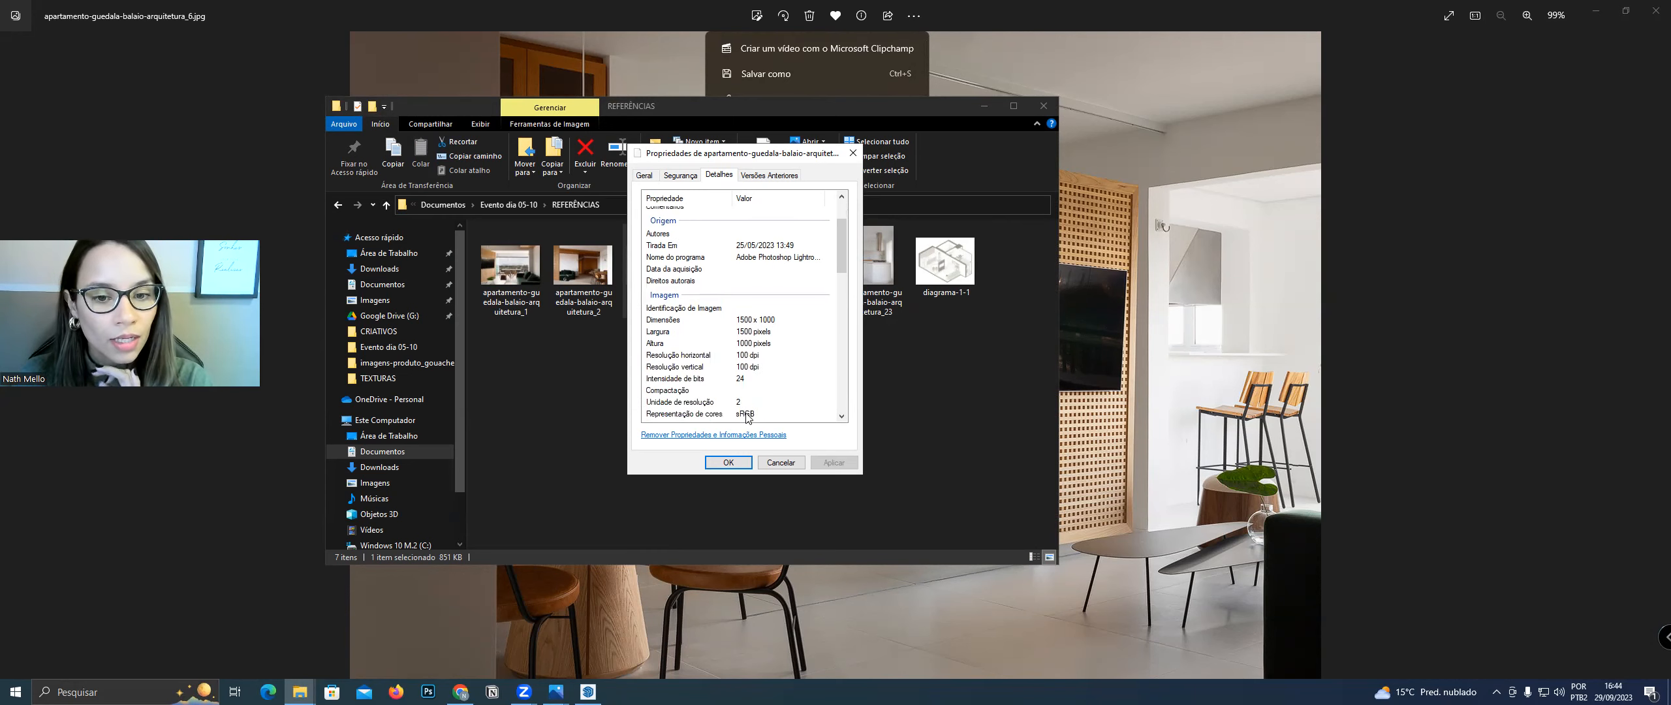
scroll(687, 389, "down", 4)
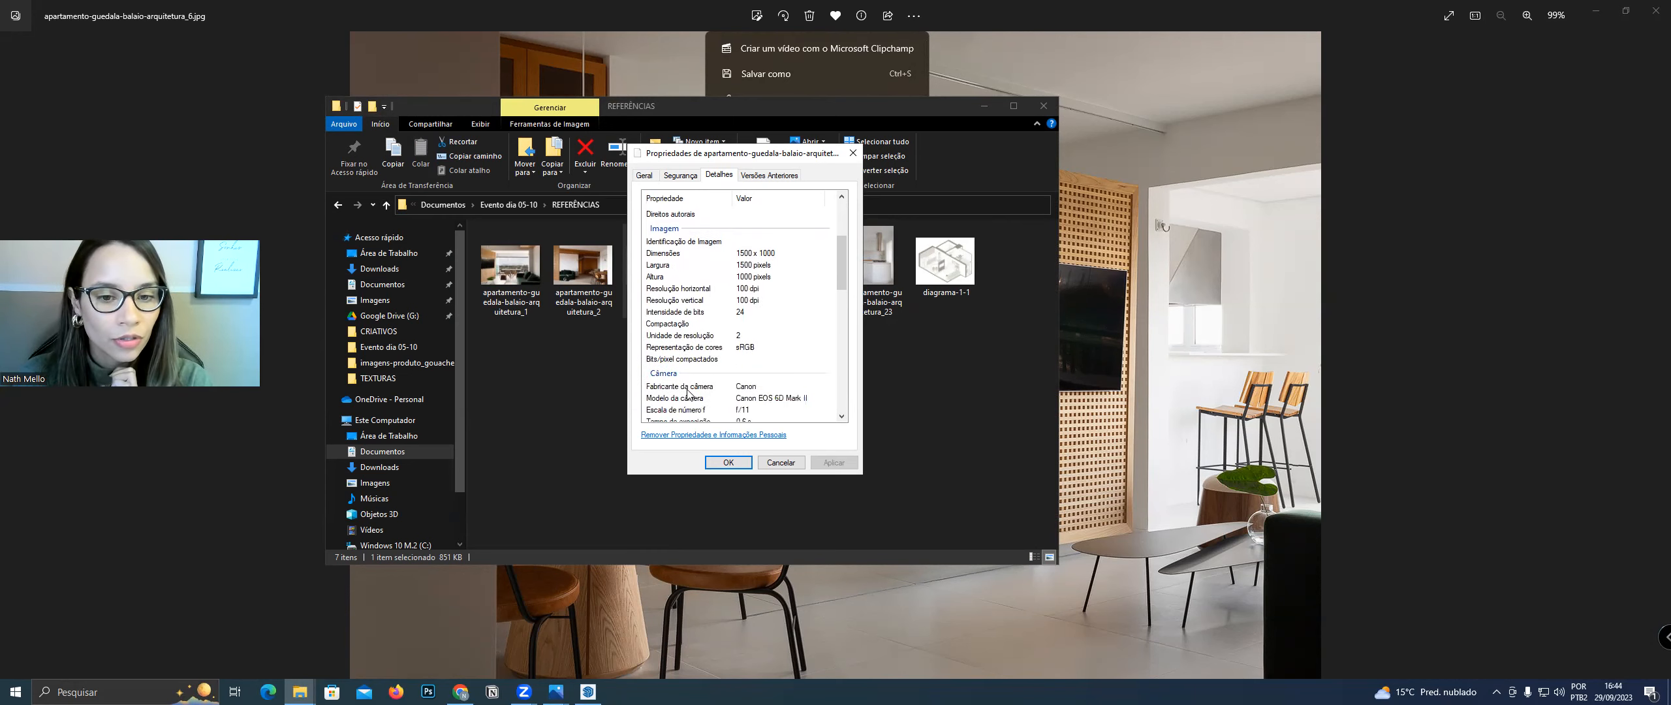
left_click(691, 396)
scroll(691, 395, "down", 1)
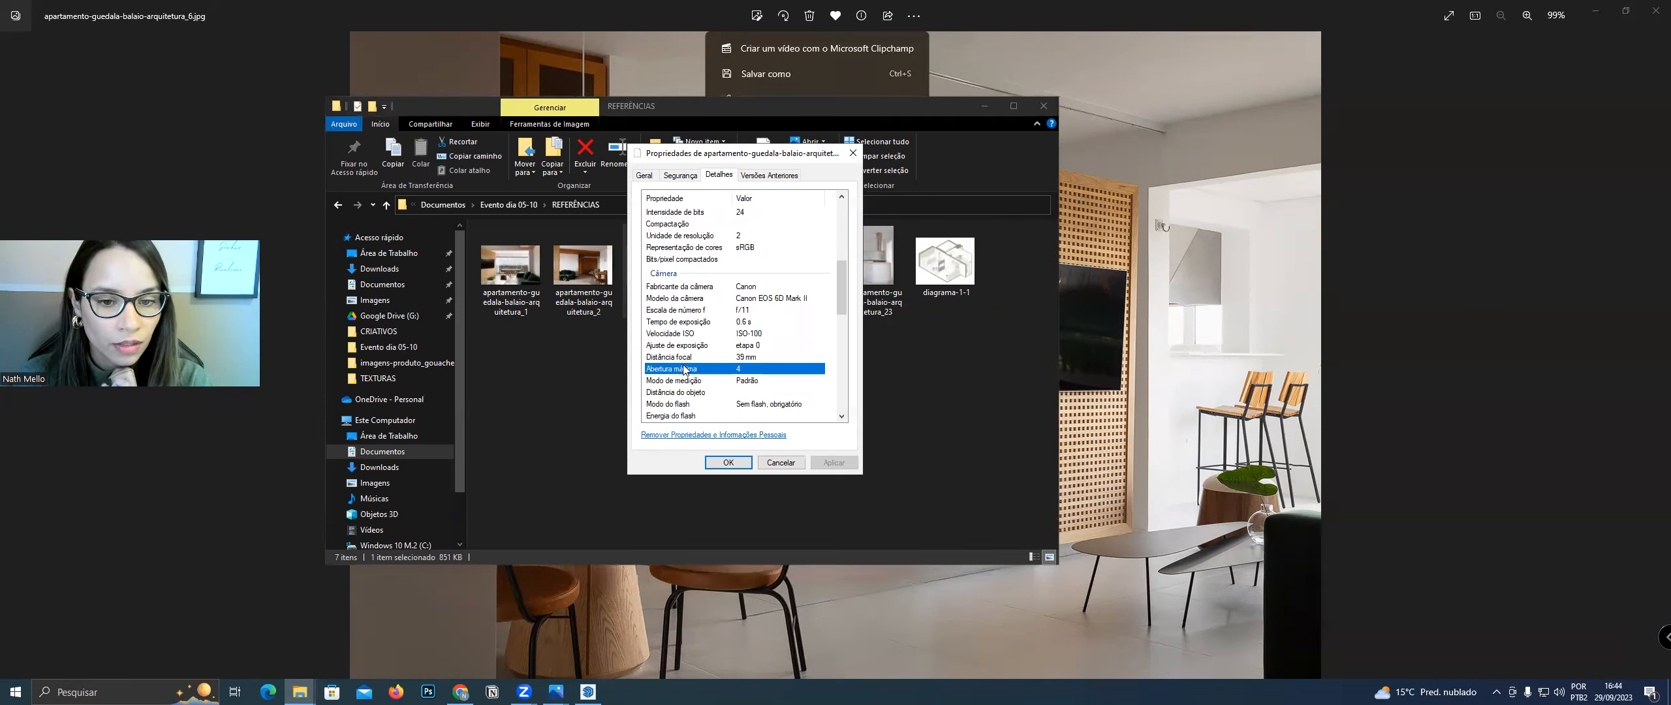
left_click(684, 360)
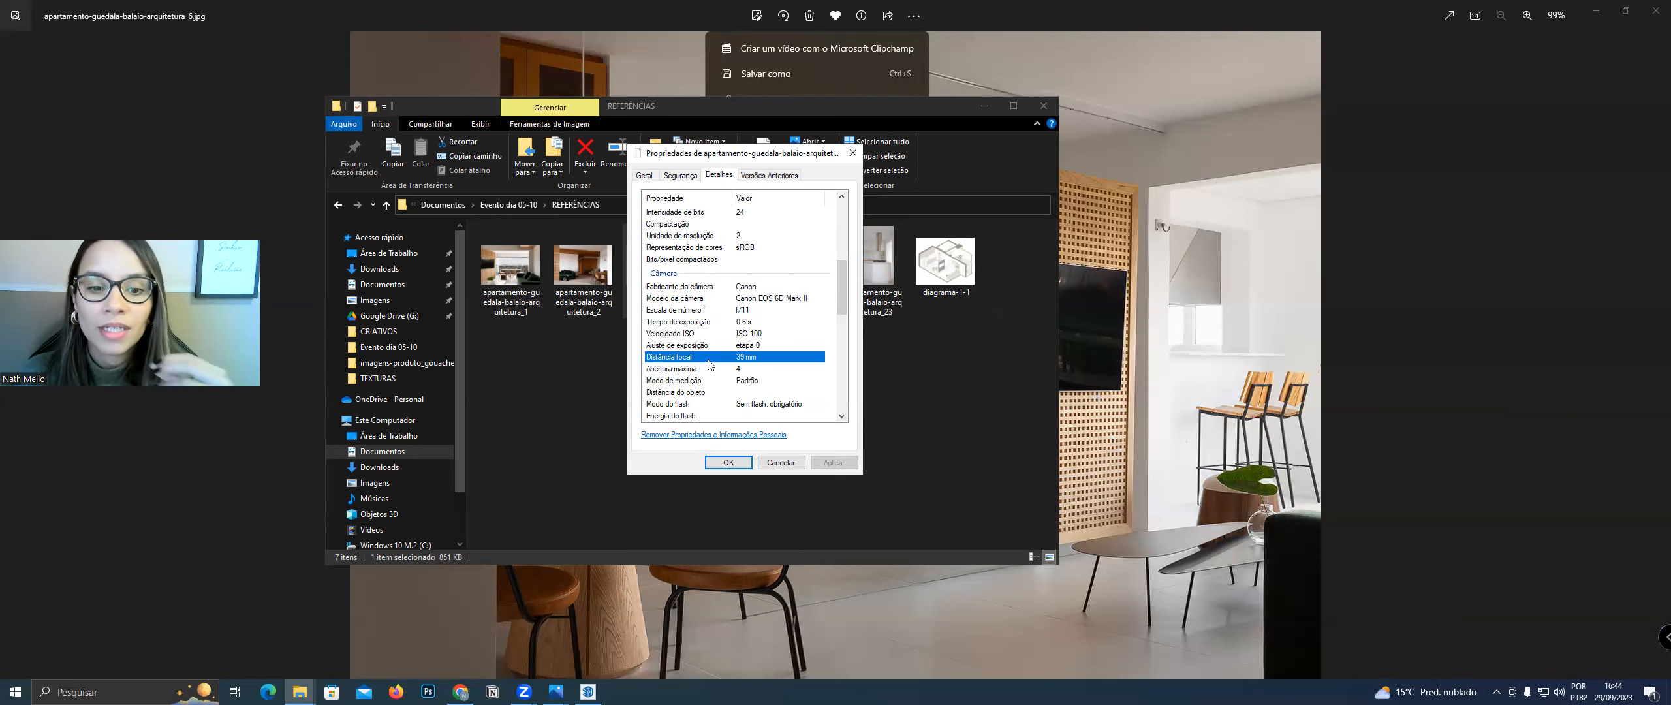
left_click(853, 153)
left_click(984, 106)
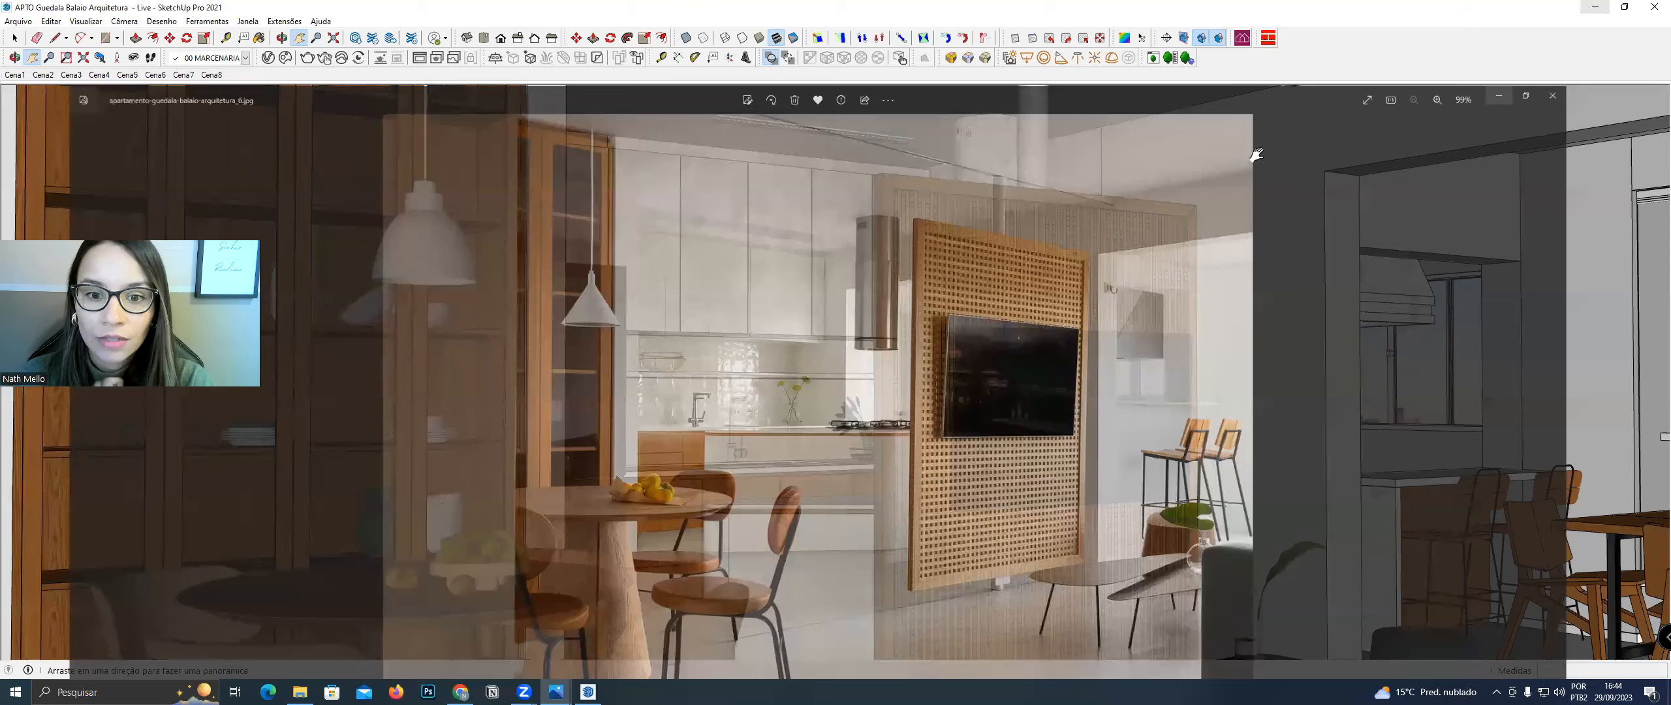
left_click(1595, 10)
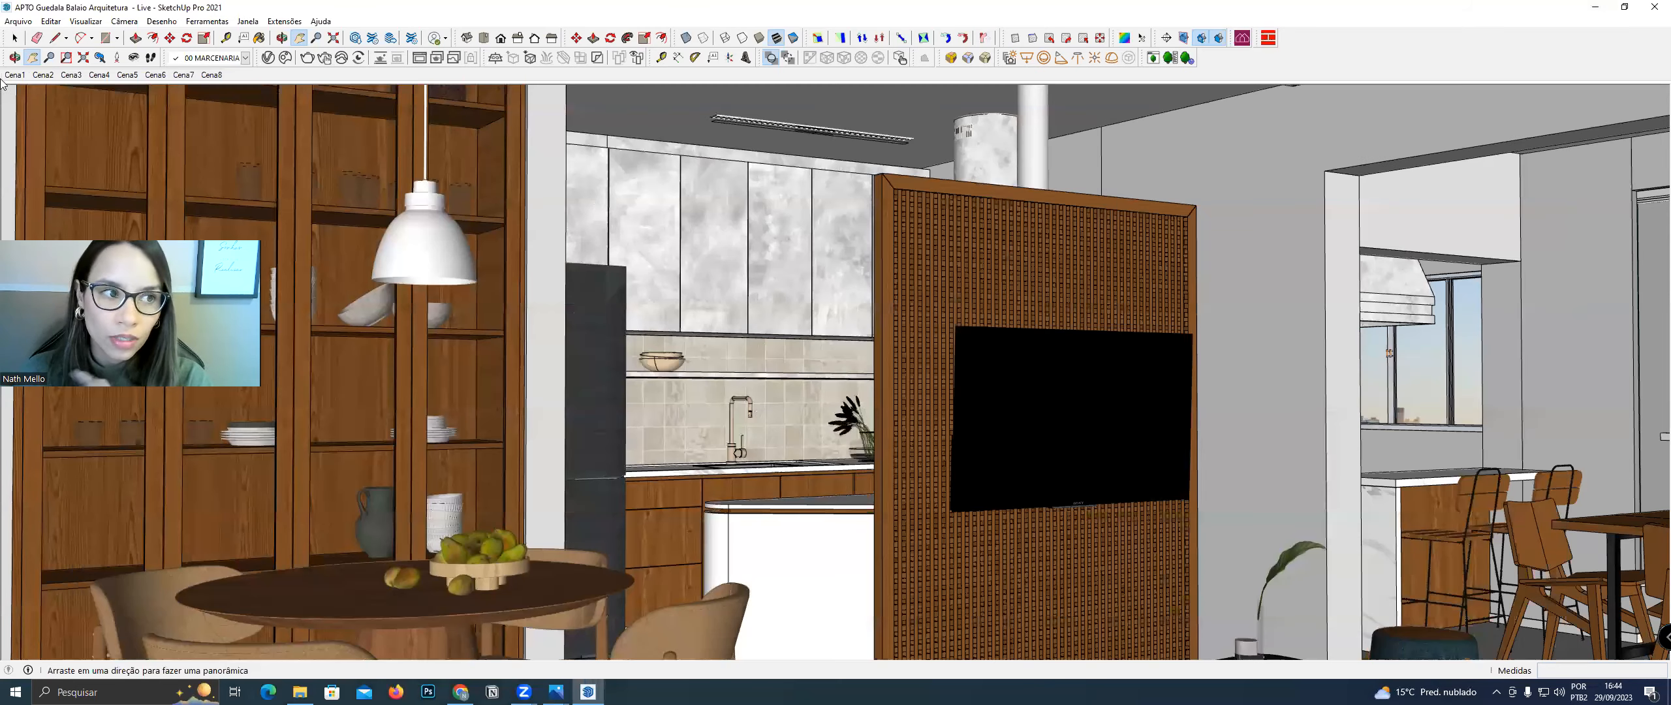
Turn on the V-Ray safe frame, and check the available aspect ratio options
key("space")
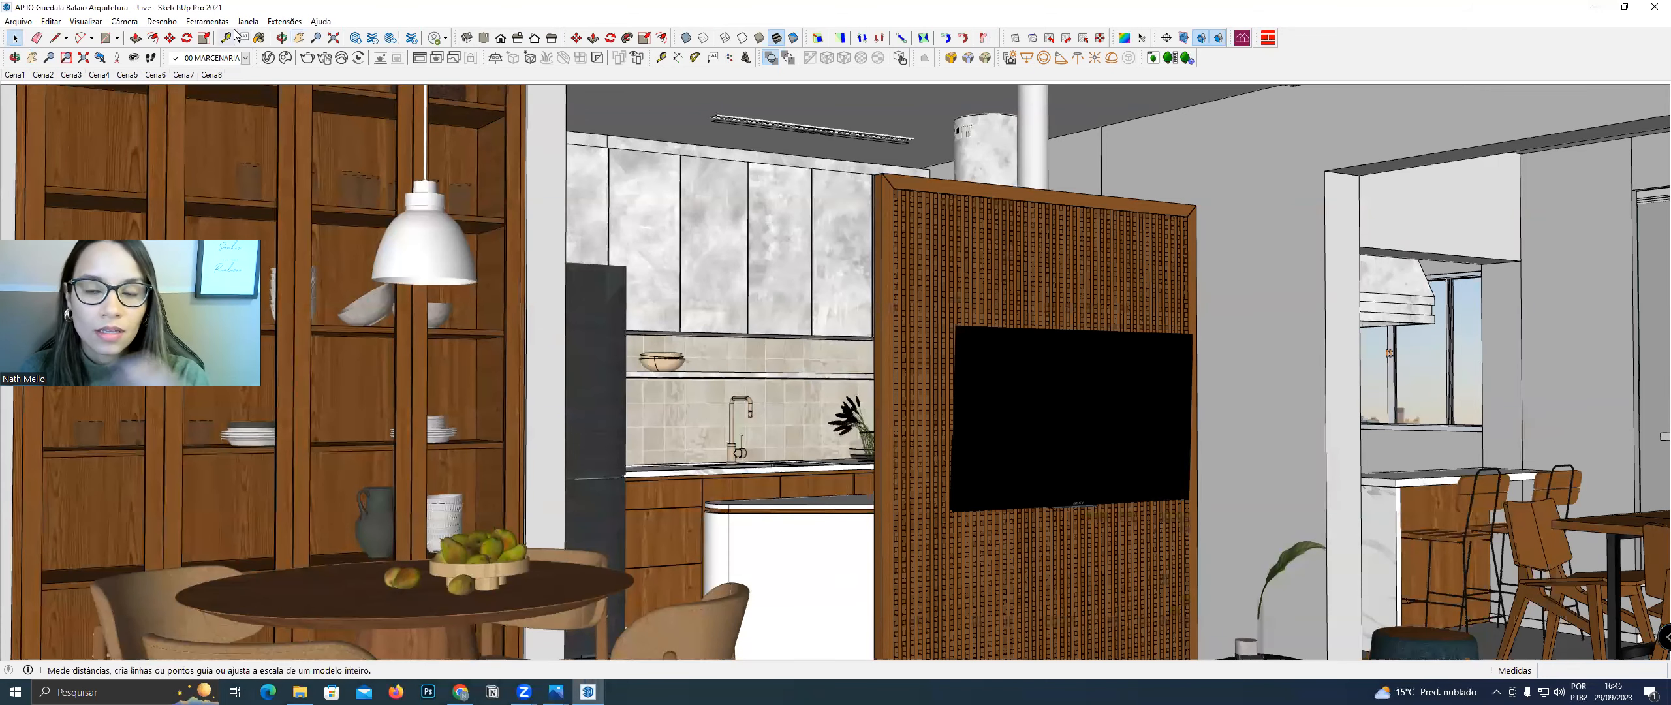
left_click(308, 59)
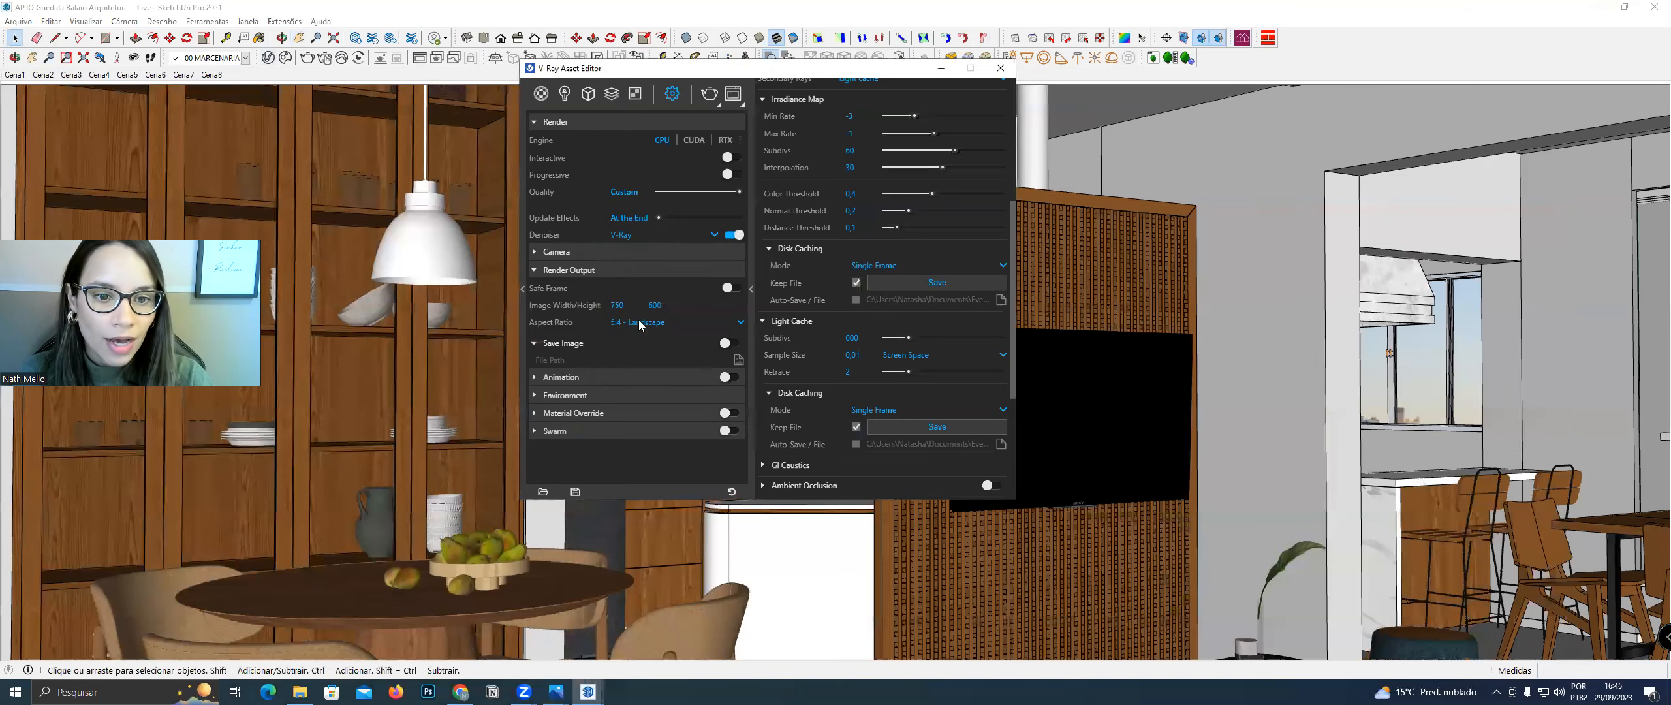
left_click(728, 288)
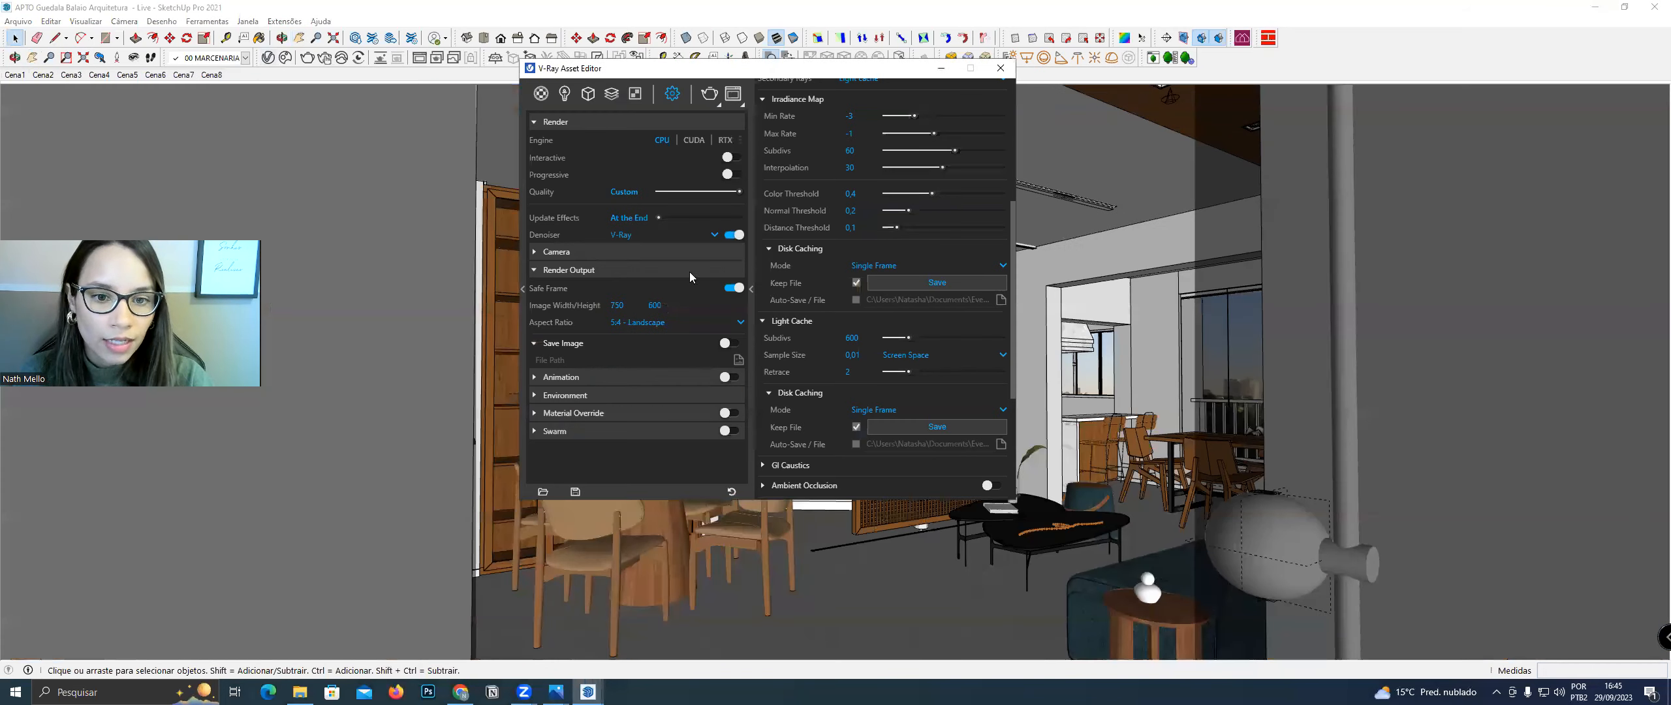
left_click(653, 323)
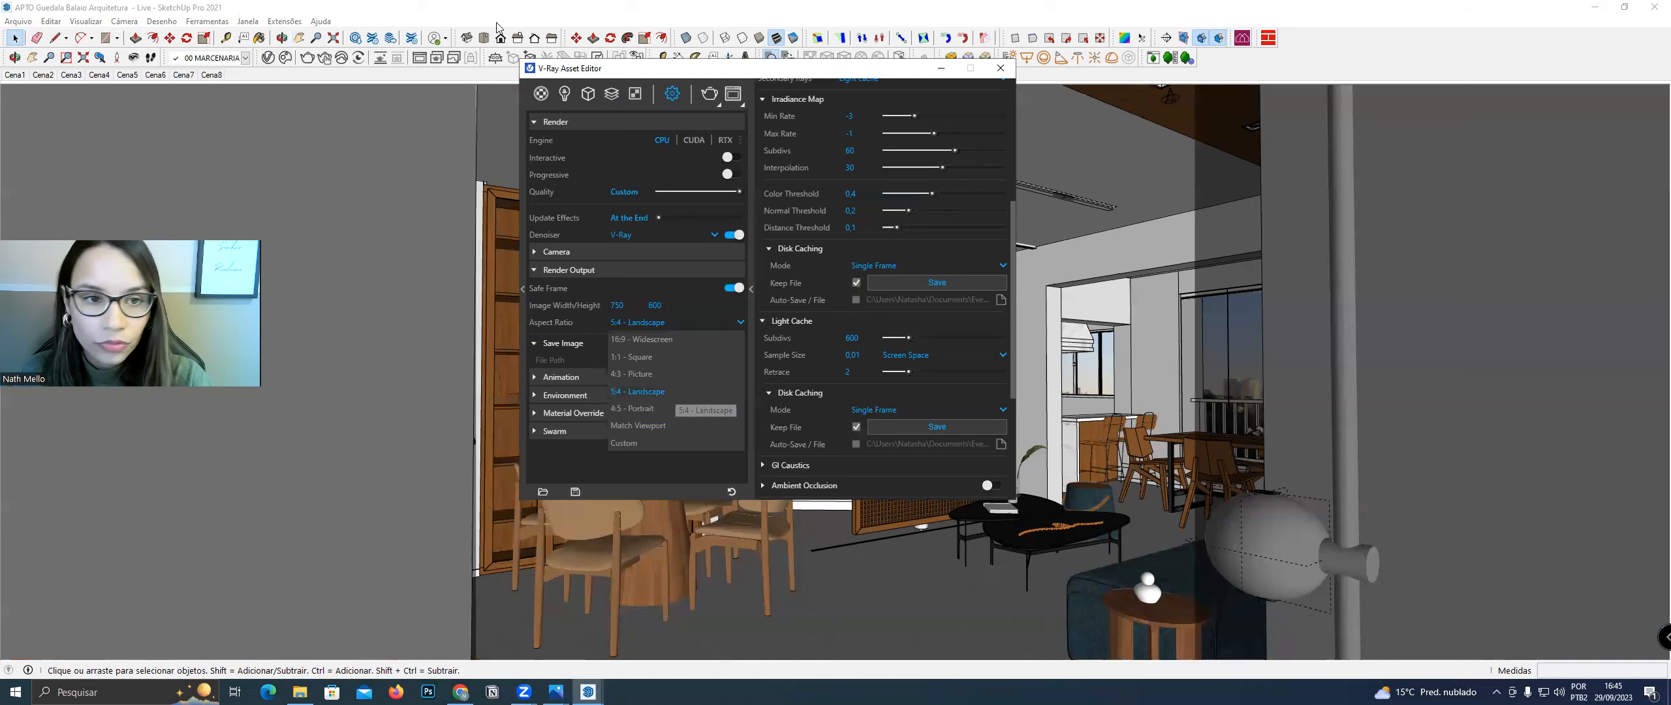
left_click(940, 68)
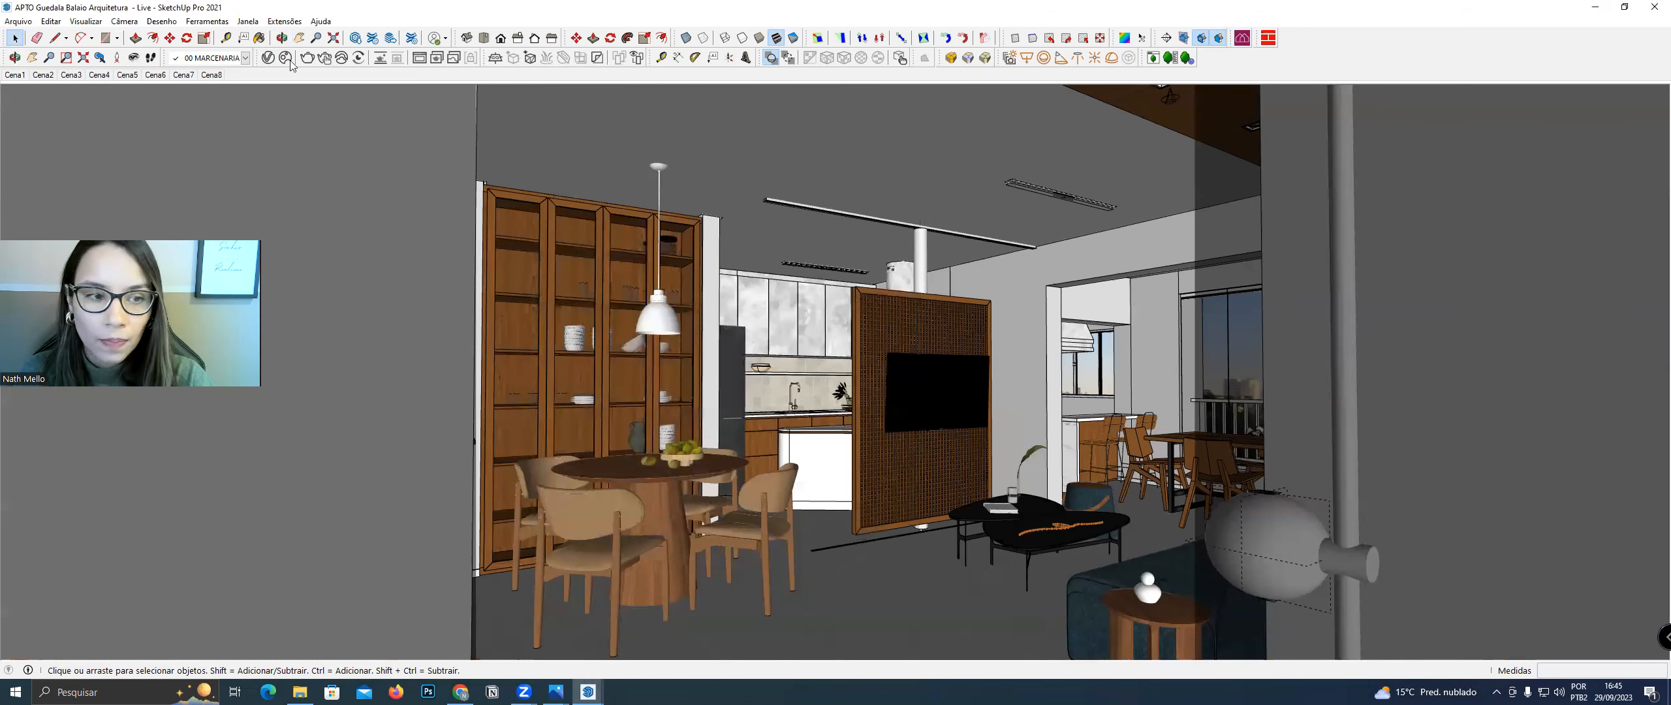
Set the camera's focal length to 35 mm with the Zoom tool
left_click(49, 58)
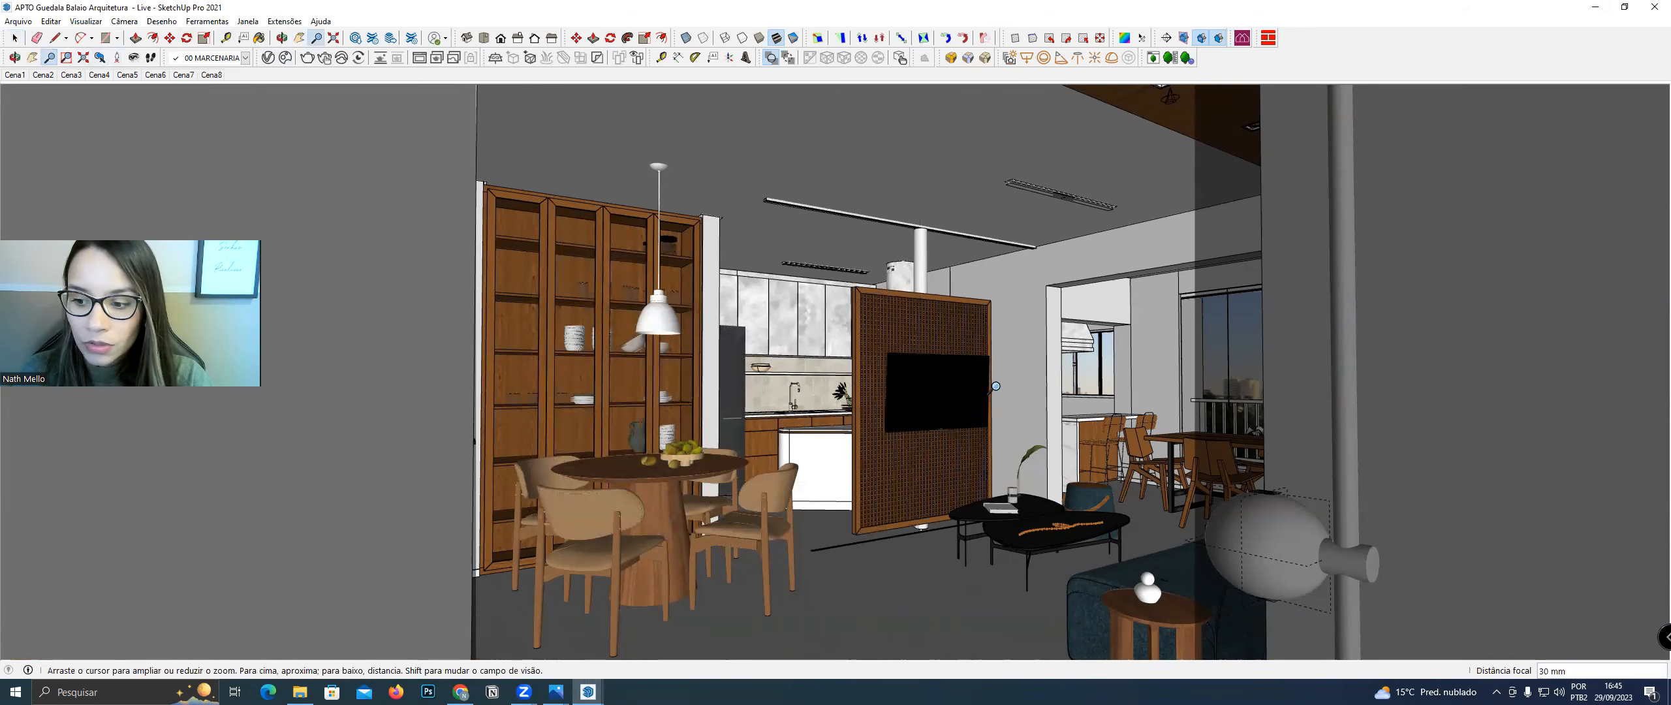
type("35")
key("Return")
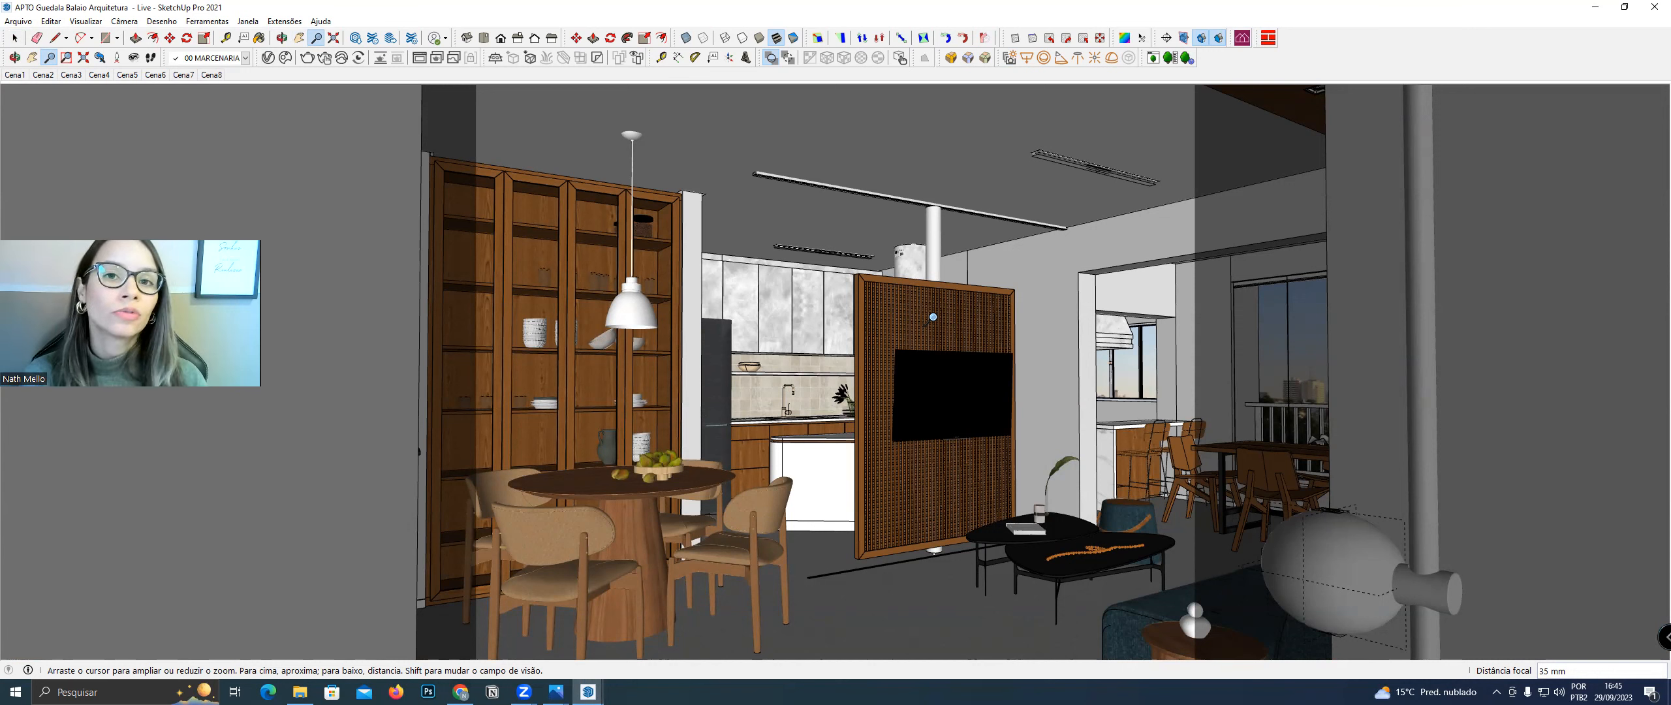
Review the V-Ray aspect ratio options again, collapse the advanced render settings, and minimize the Asset Editor
left_click(268, 58)
left_click(691, 325)
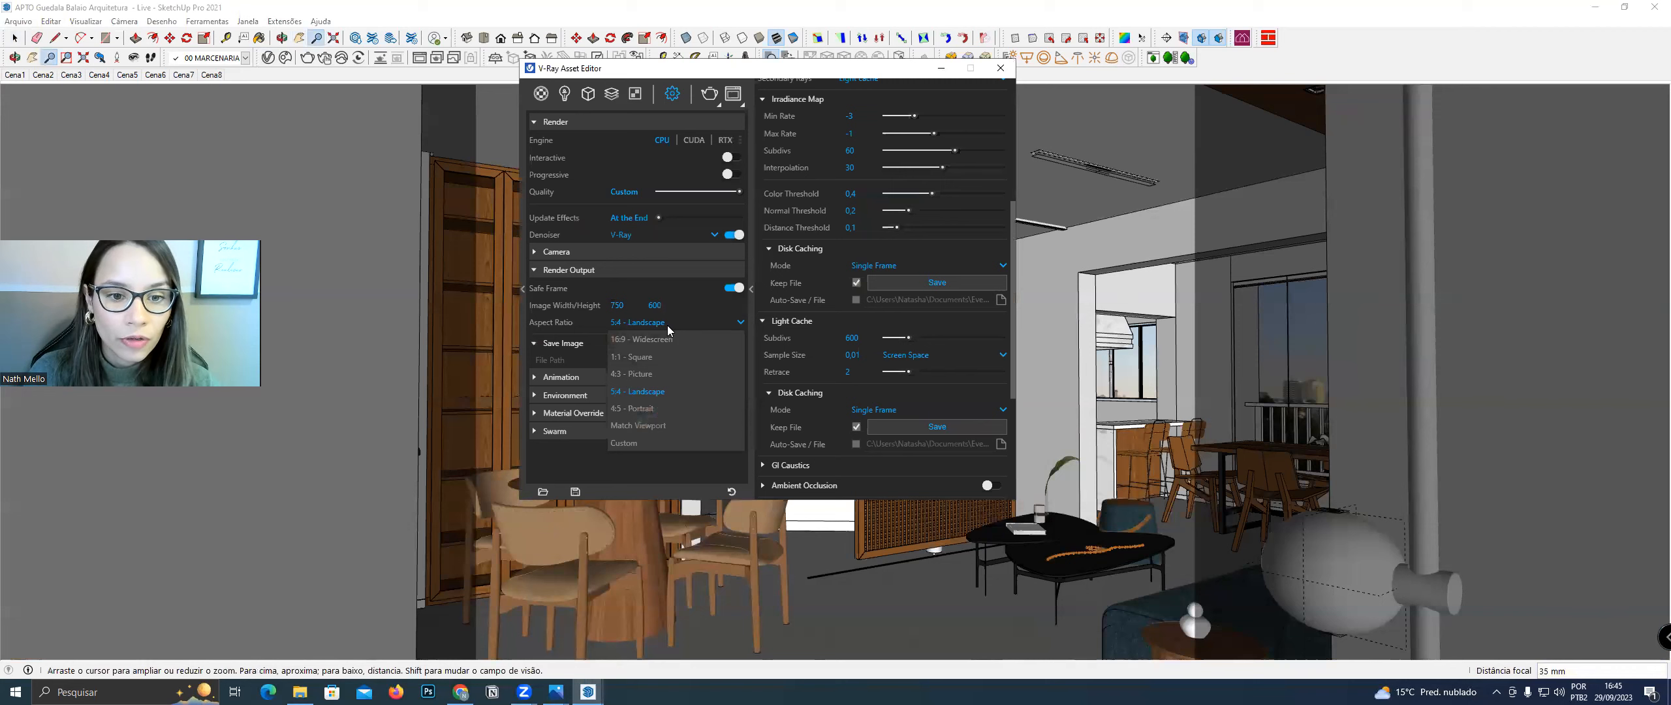
left_click(750, 320)
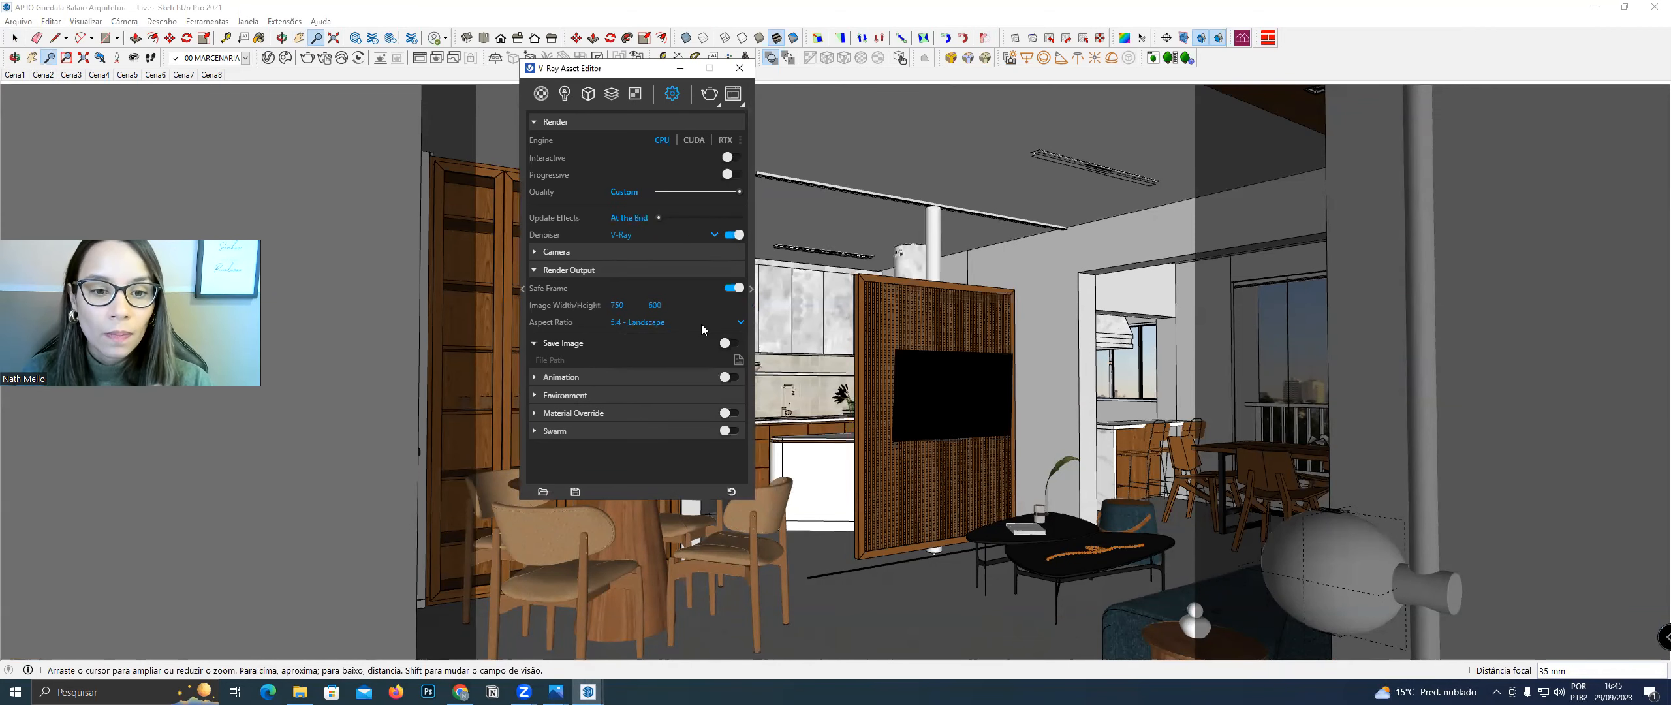
left_click(680, 68)
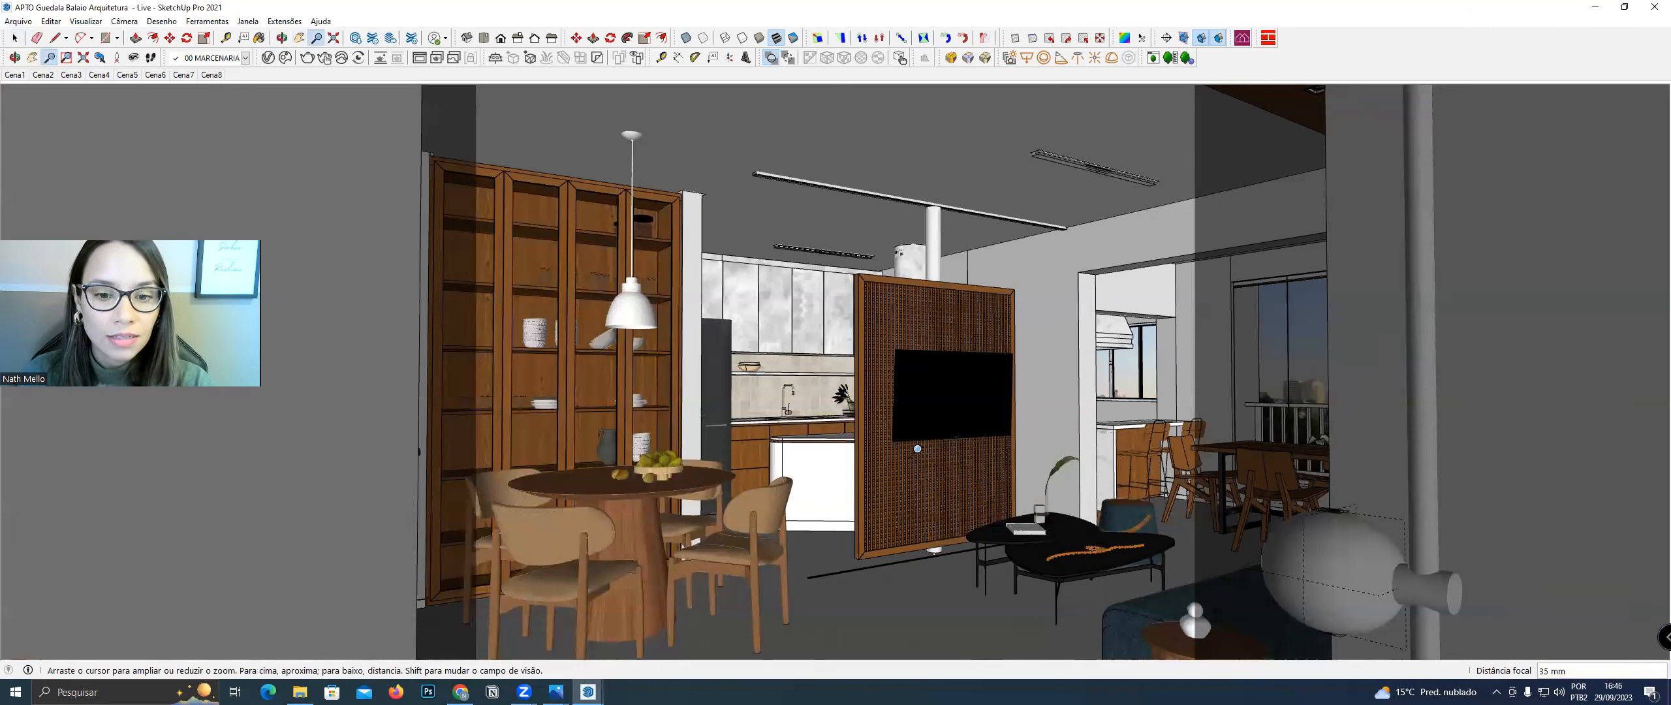
Try camera eye heights of 0.90 m, 1.20 m and 1.30 m with the Look Around tool
left_click(133, 57)
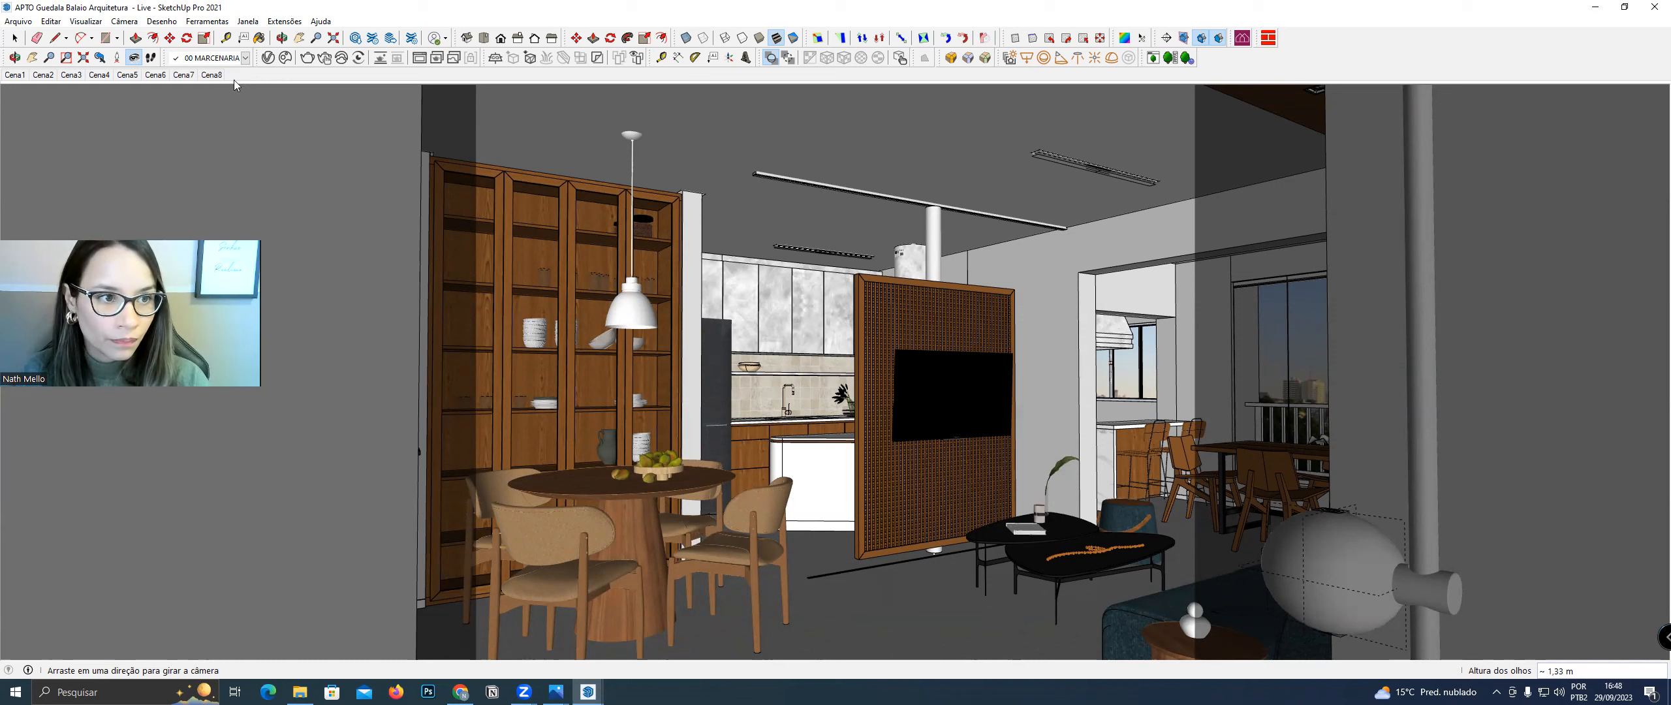
type("0,90")
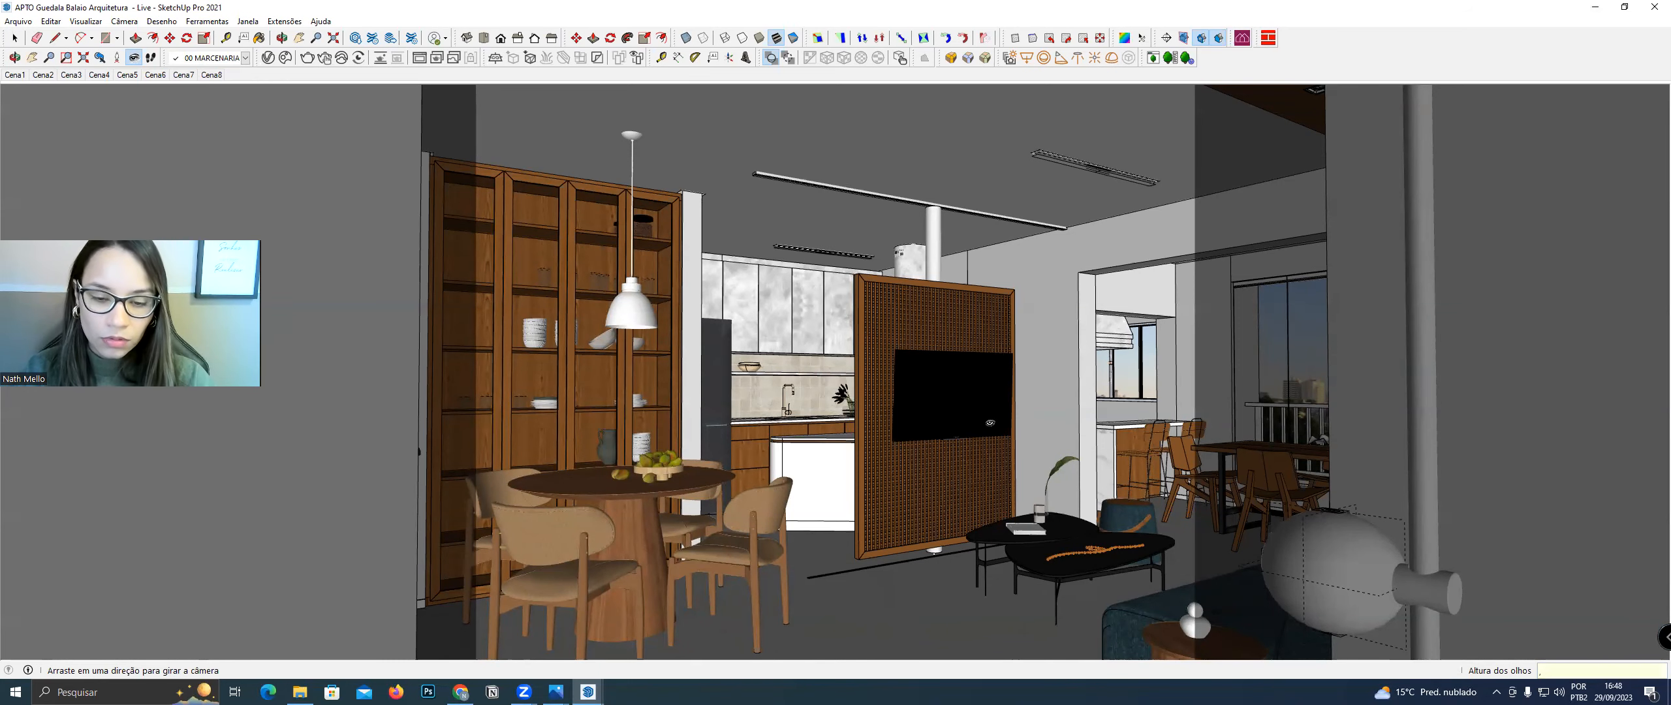
key("Return")
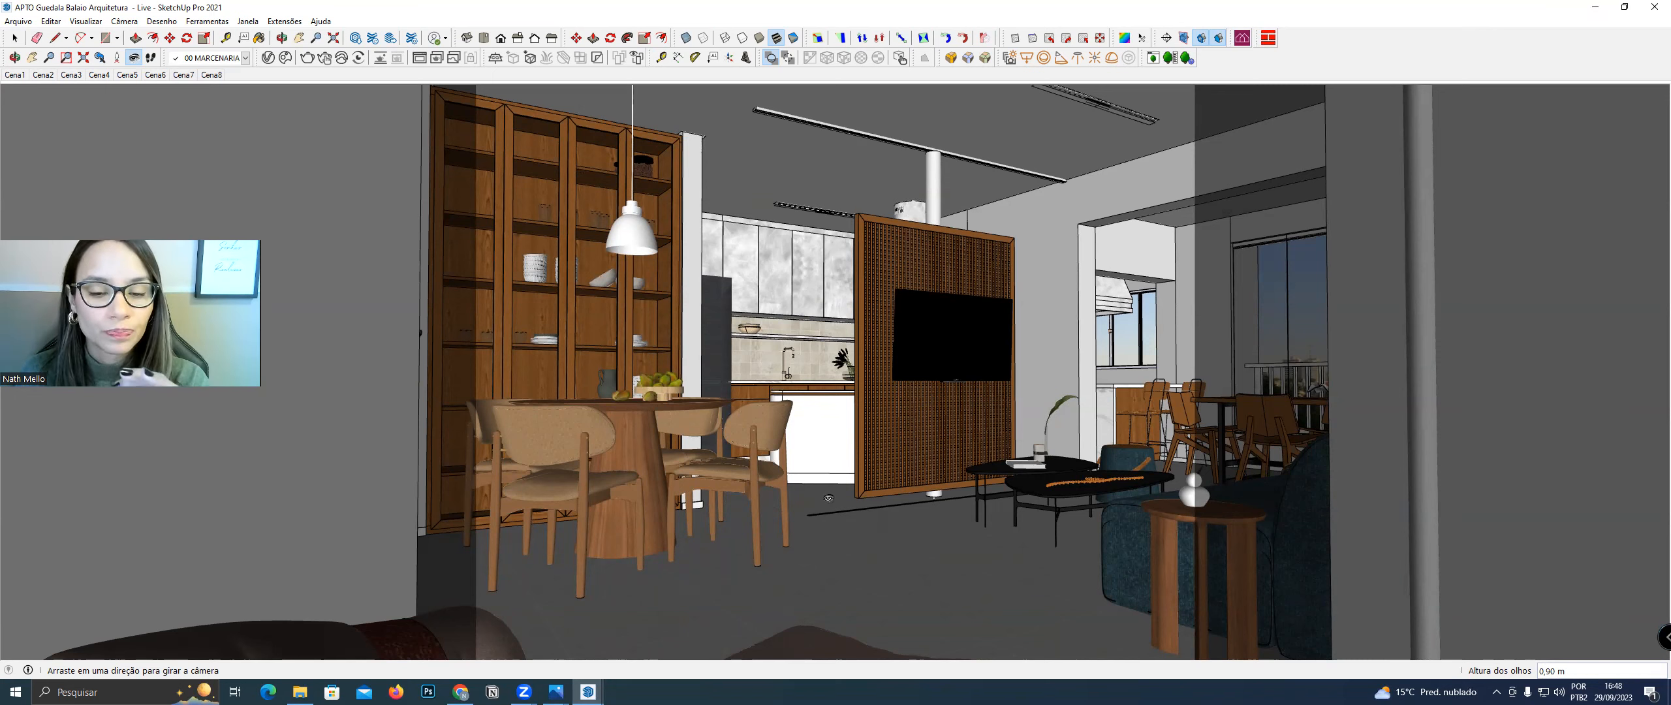
type("1,20")
key("Return")
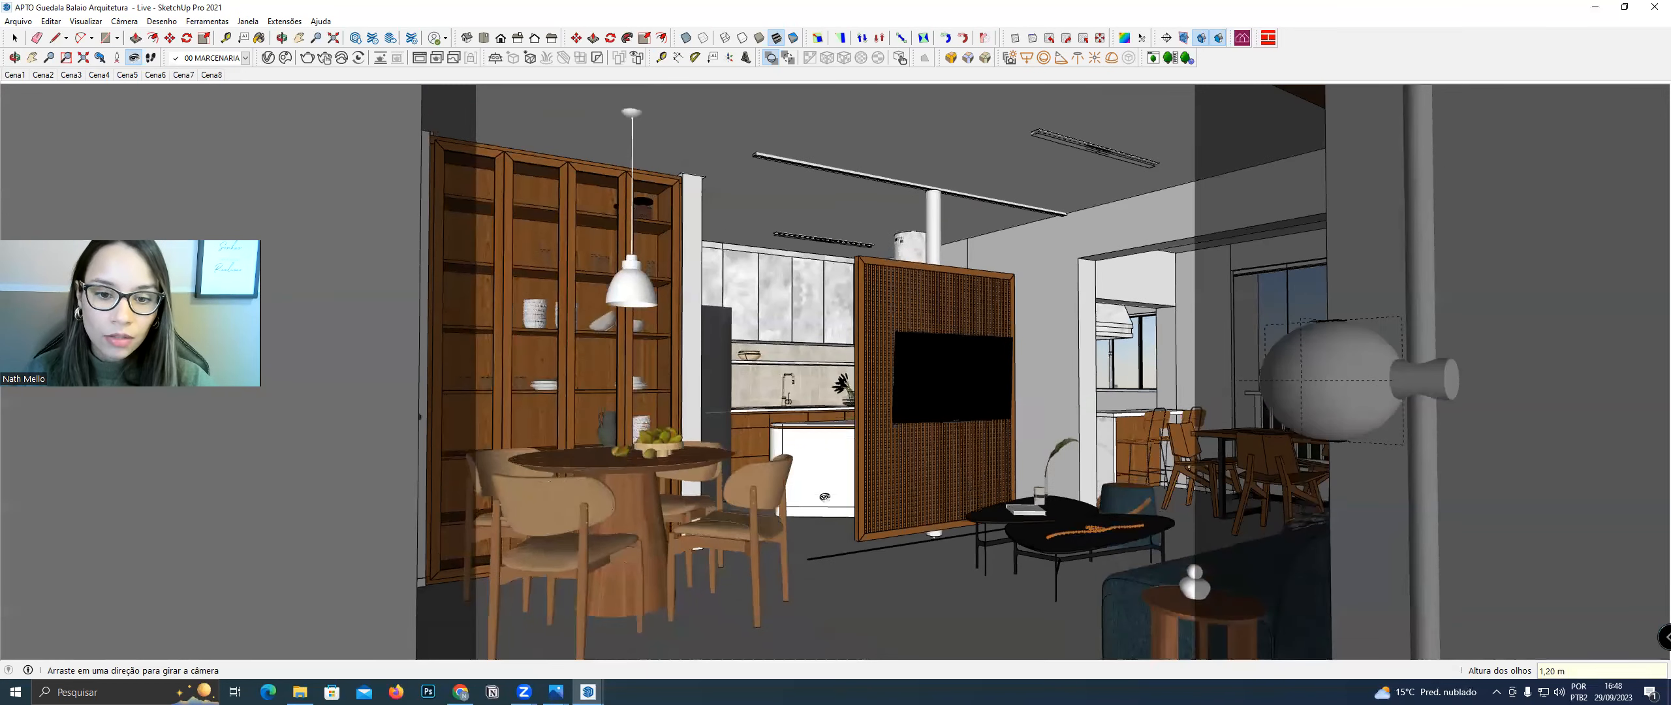
type("1,")
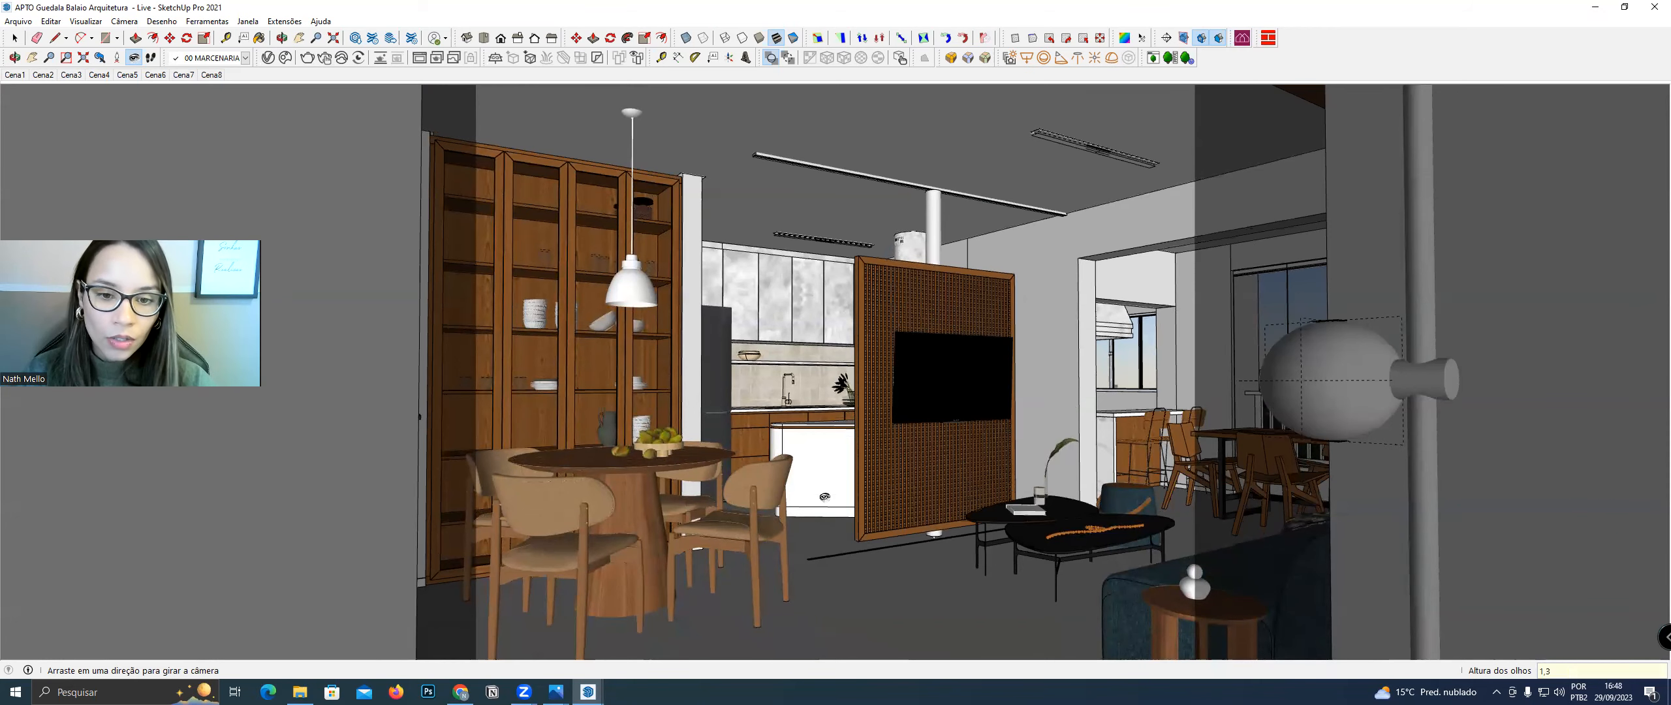
type("3")
key("Return")
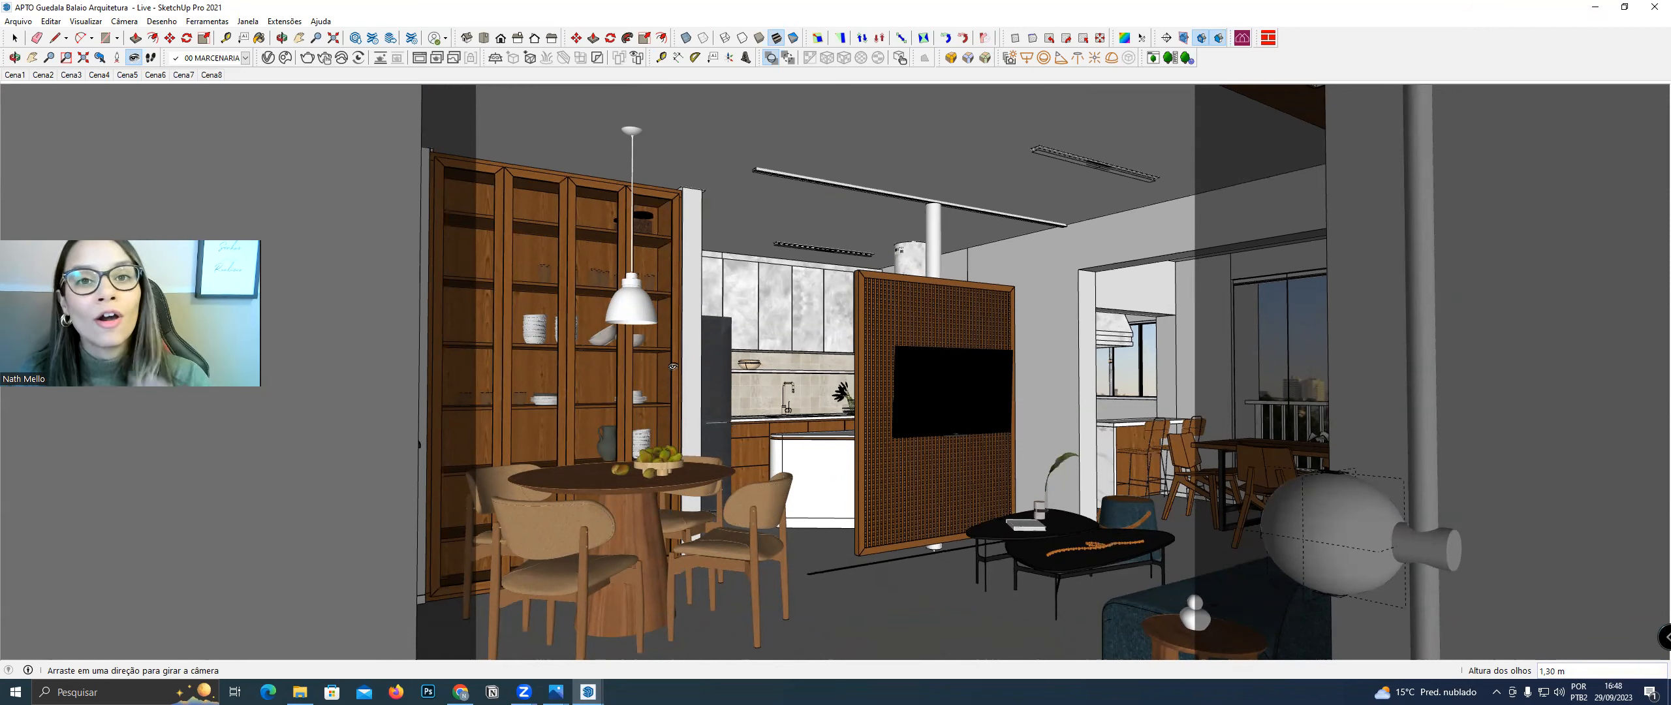
Switch the camera to two-point perspective and pan the view slightly up
left_click(124, 21)
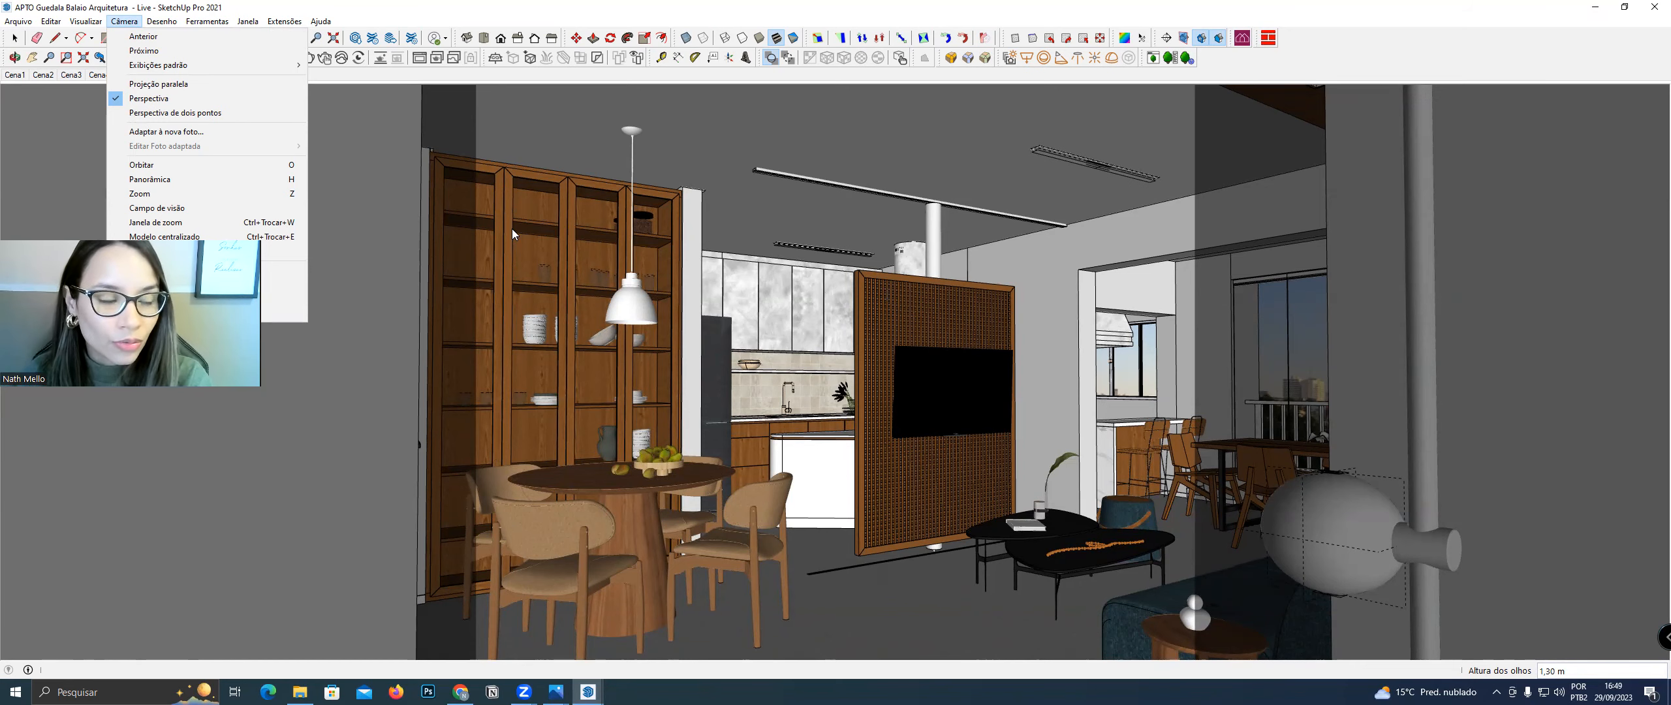
left_click(153, 114)
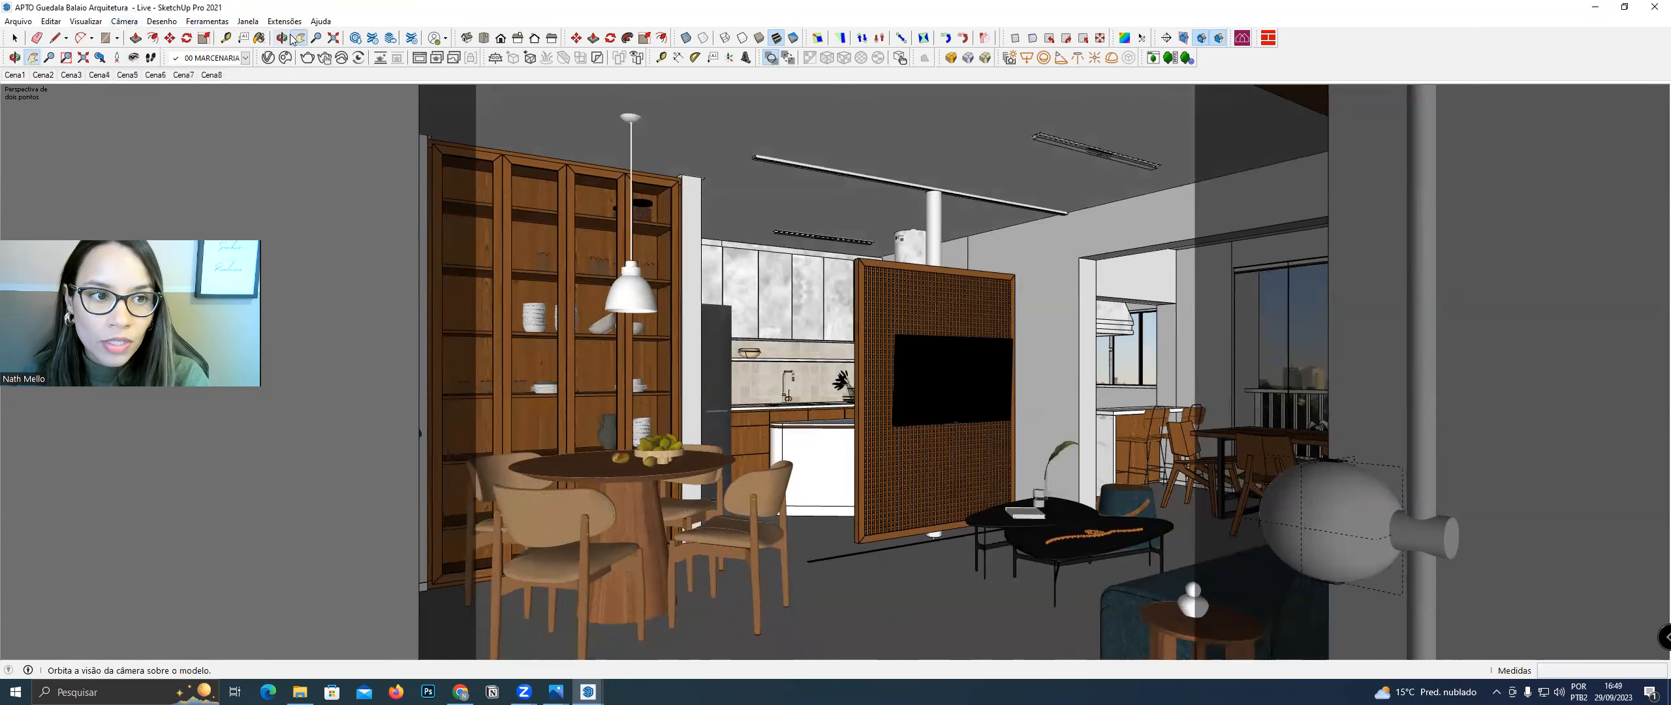
left_click_drag(850, 307, 854, 296)
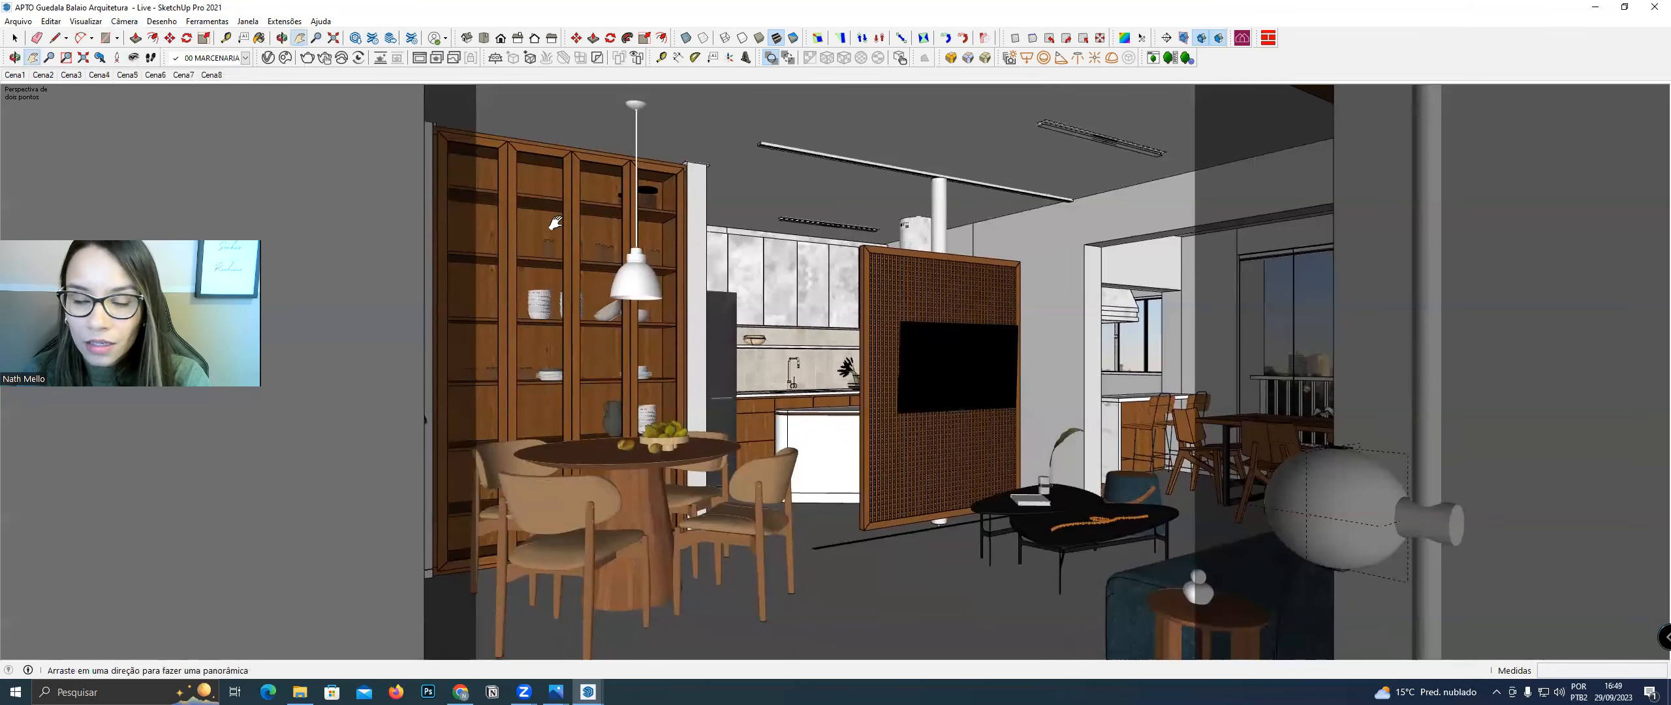
Compare the view with the reference photo and set the camera's eye height to 1.20 m
left_click(134, 58)
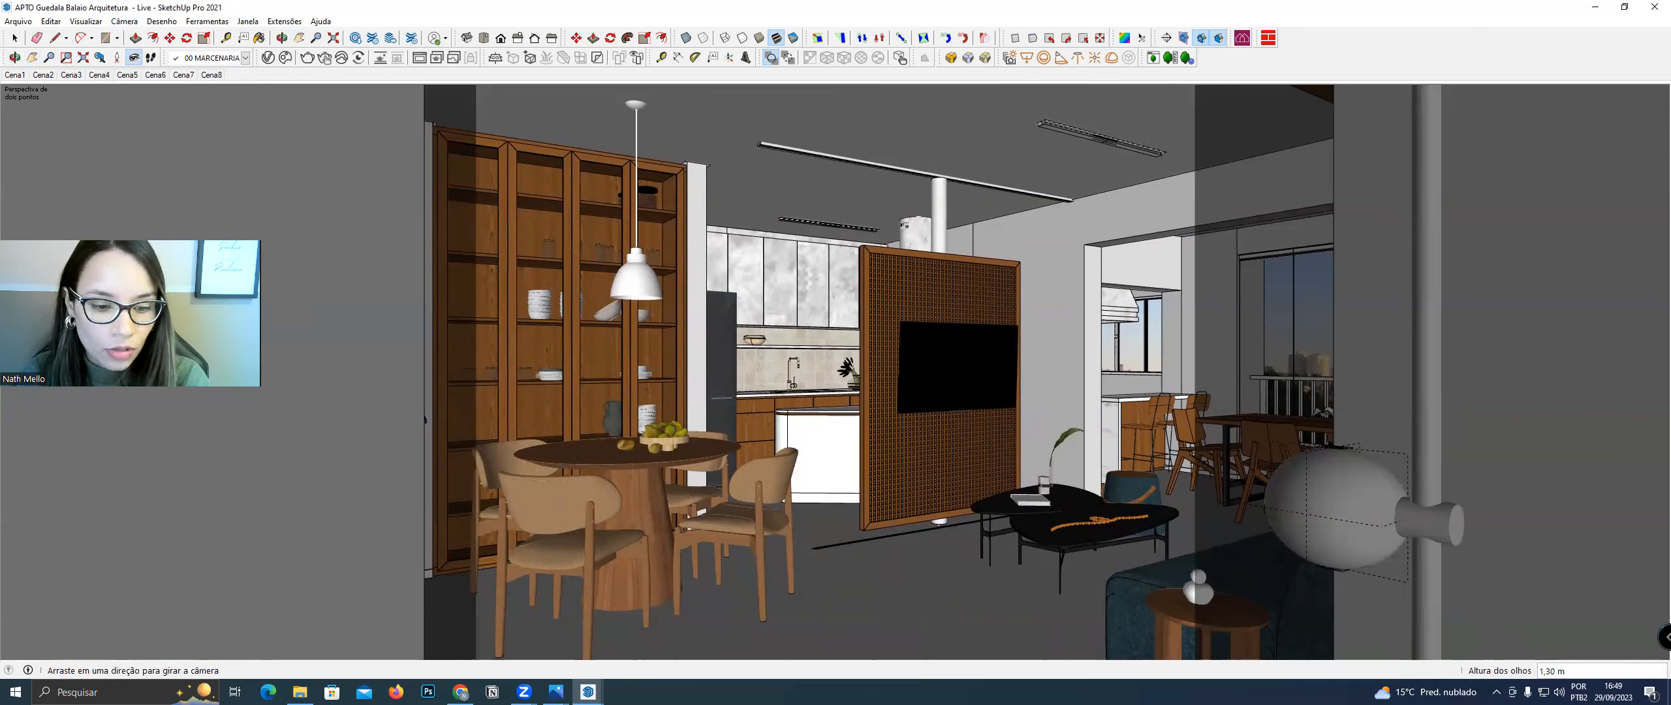
mouse_move(556, 692)
left_click(444, 627)
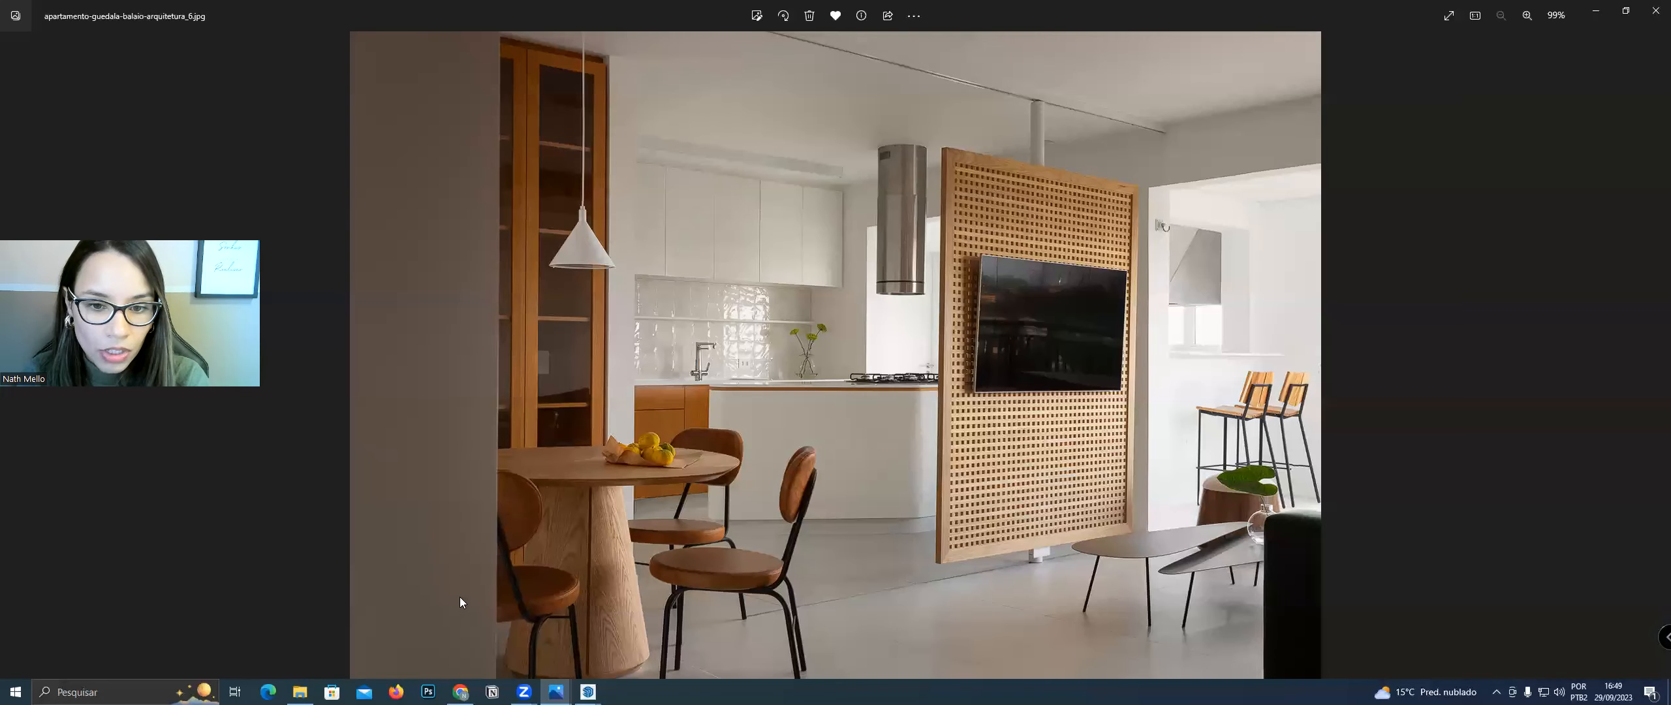
left_click(1596, 11)
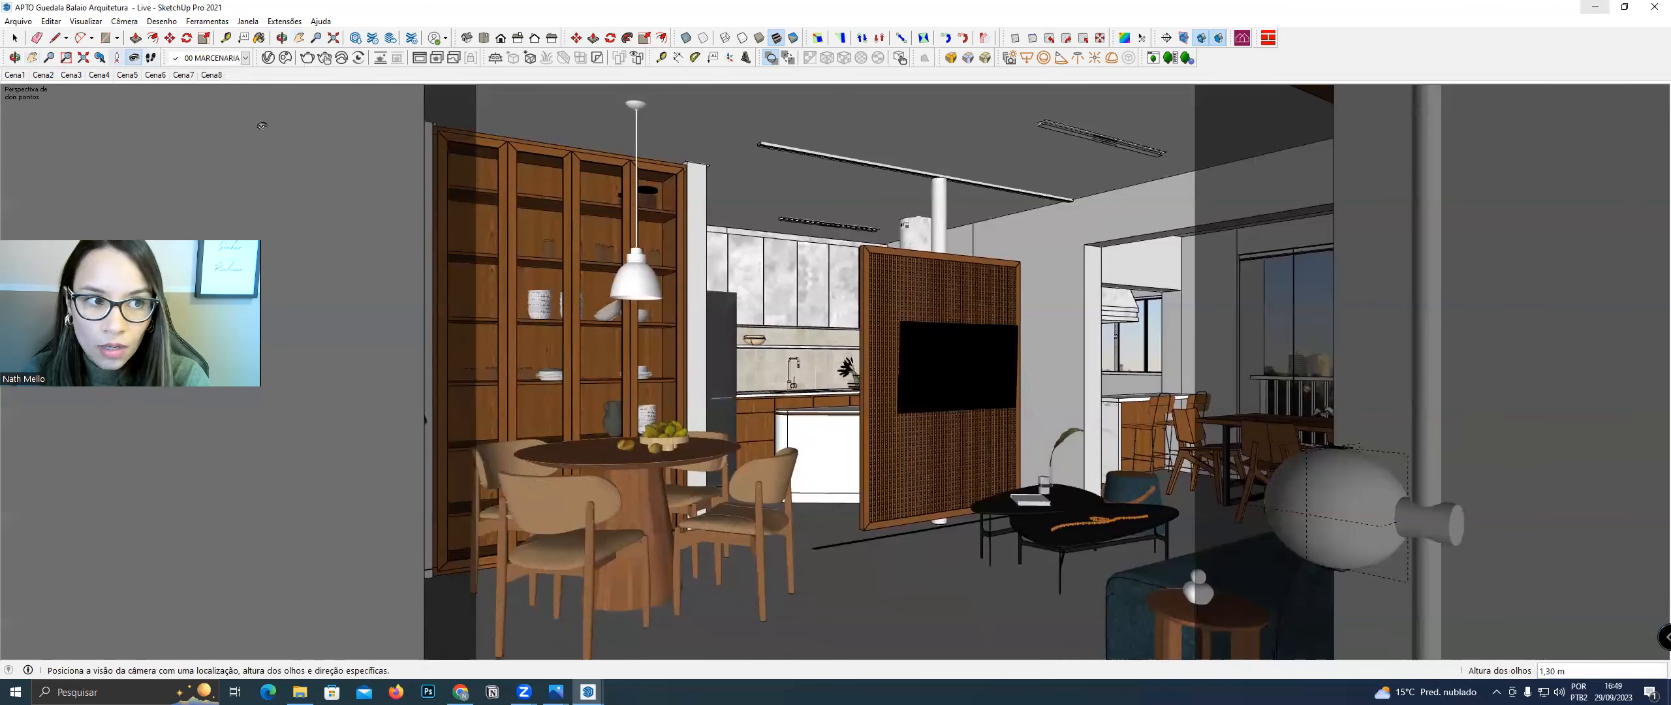
type("1,")
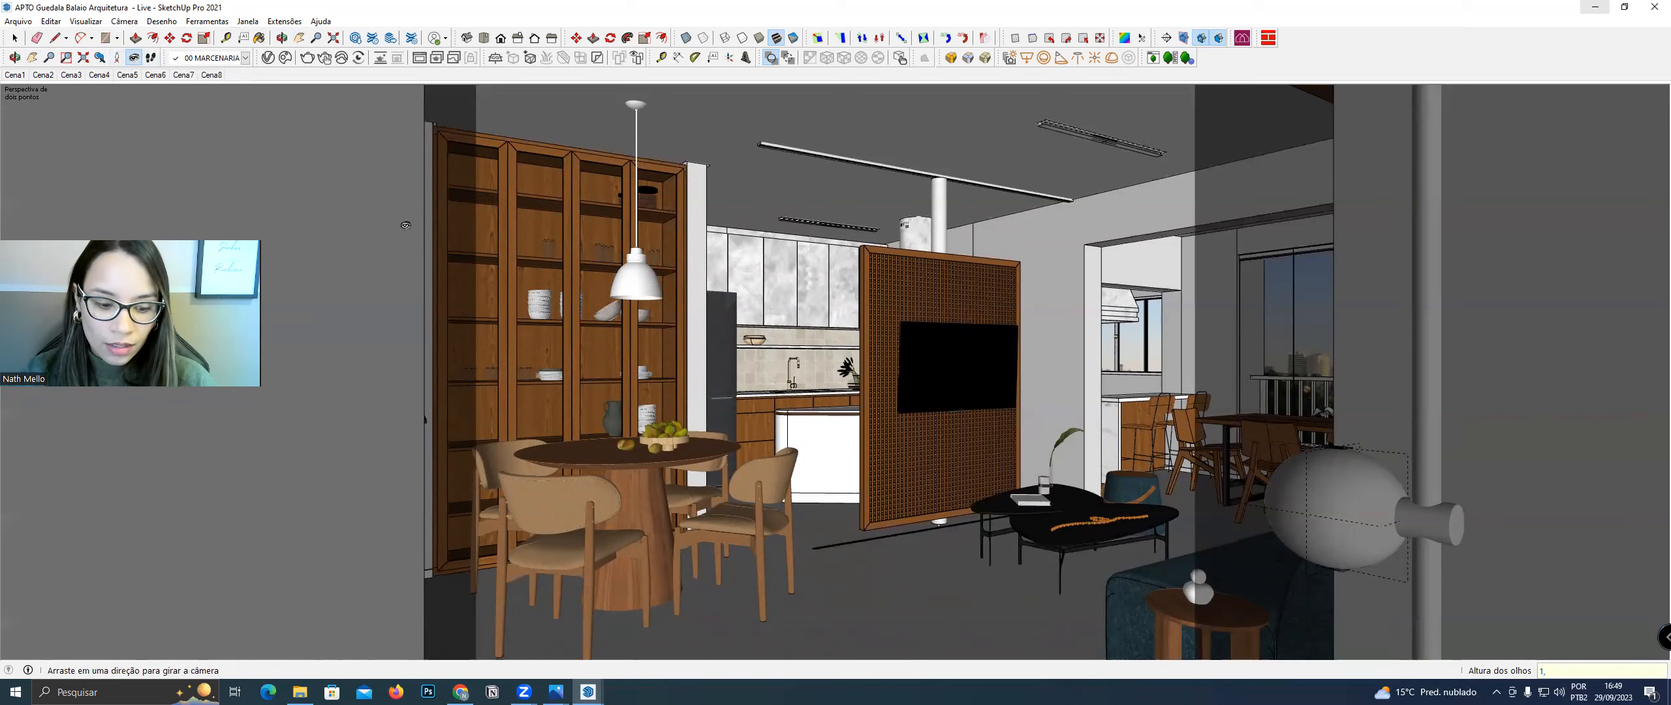
key("Return")
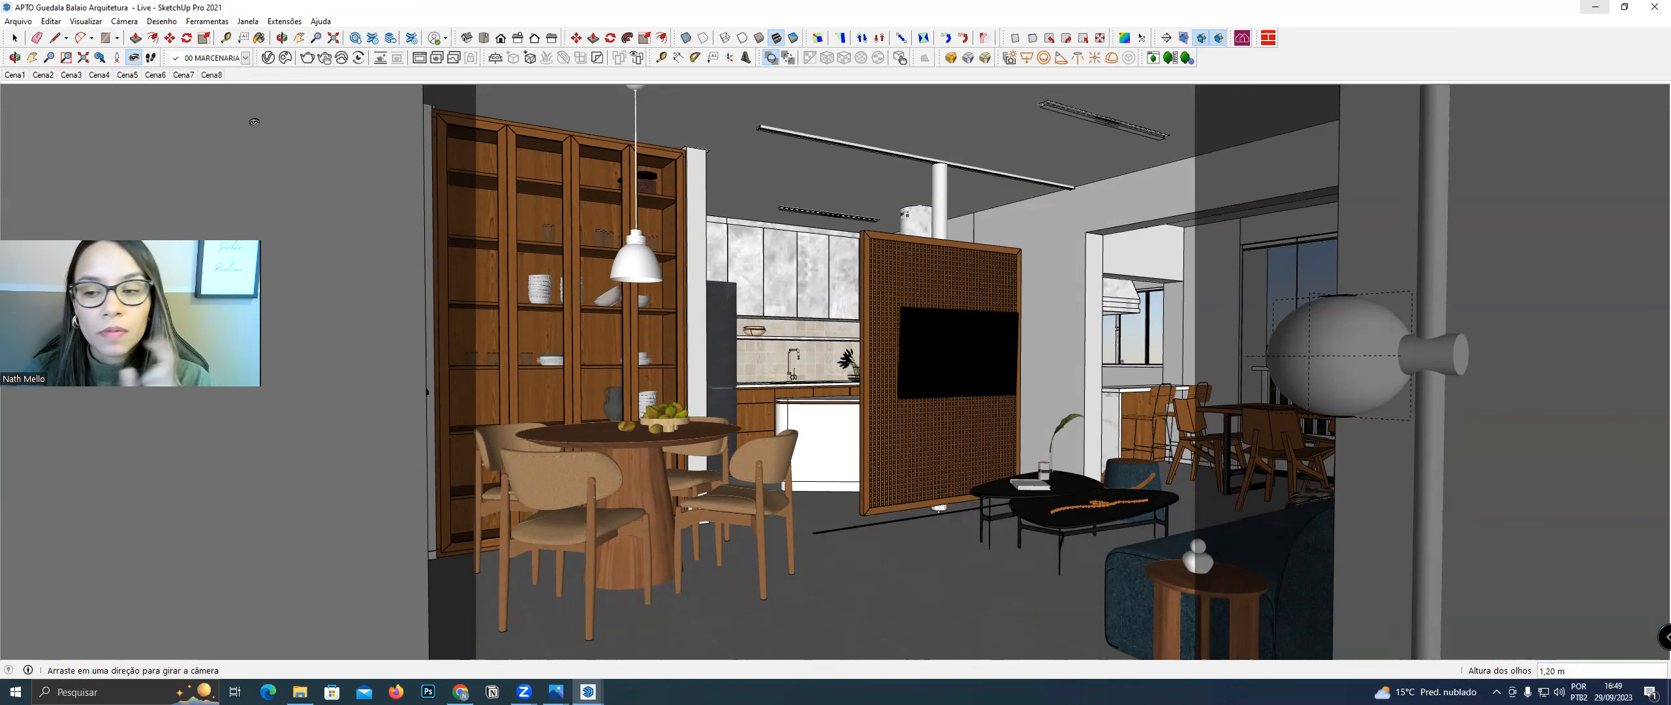
Reapply two-point perspective, check the view against the reference photo, and widen the framing slightly
left_click(124, 21)
left_click(144, 114)
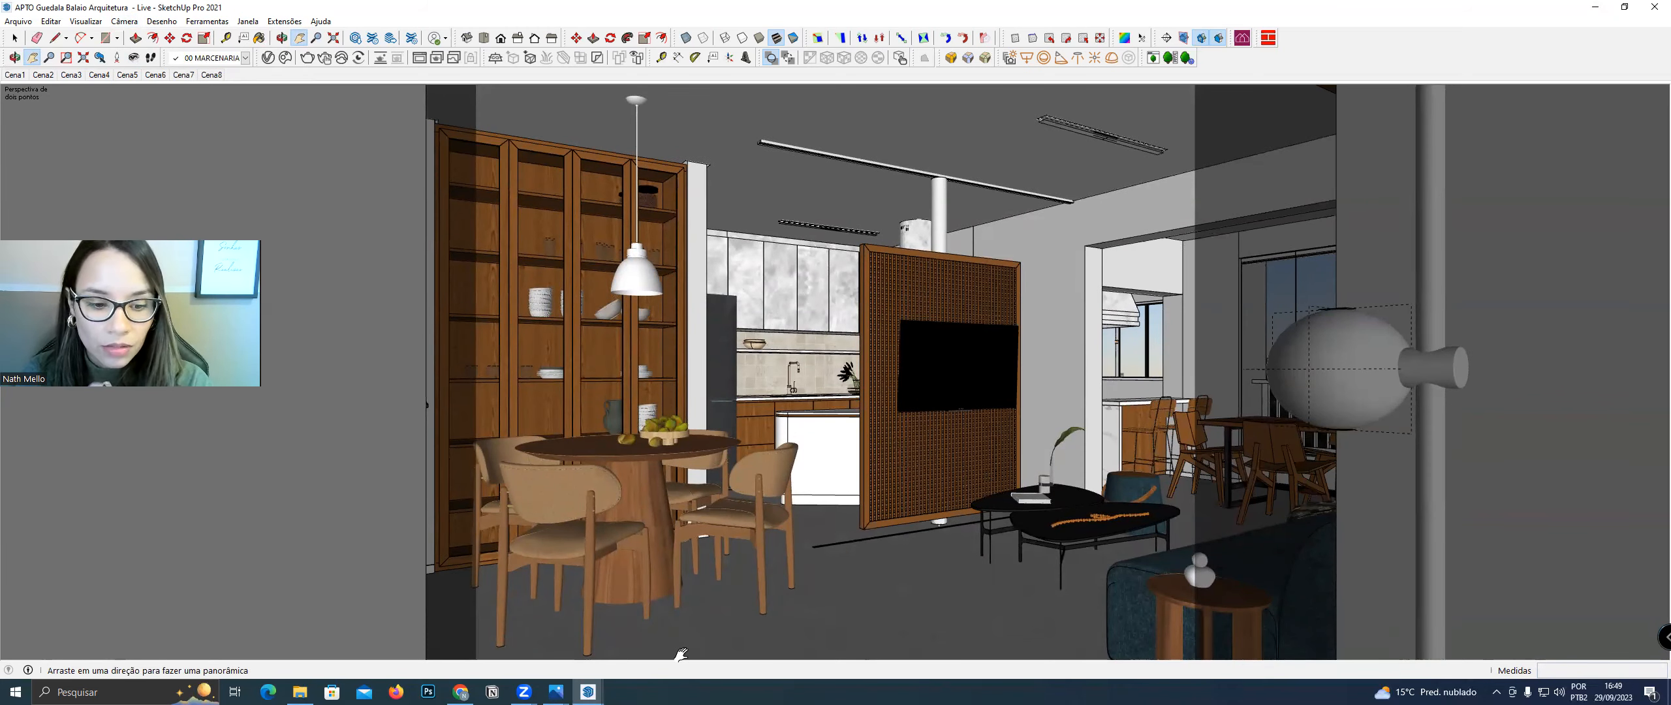
mouse_move(555, 692)
left_click(466, 624)
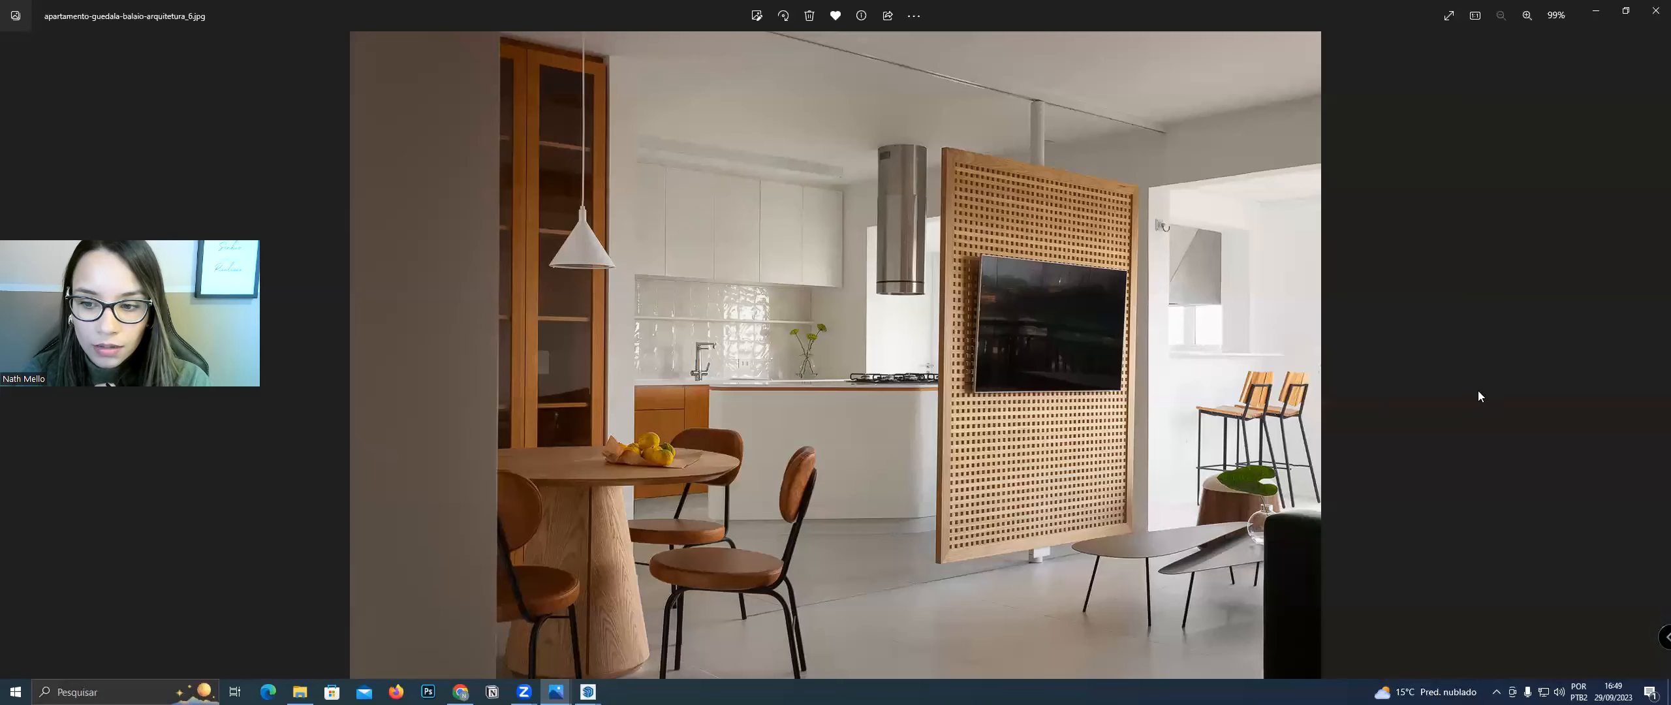
left_click(1596, 11)
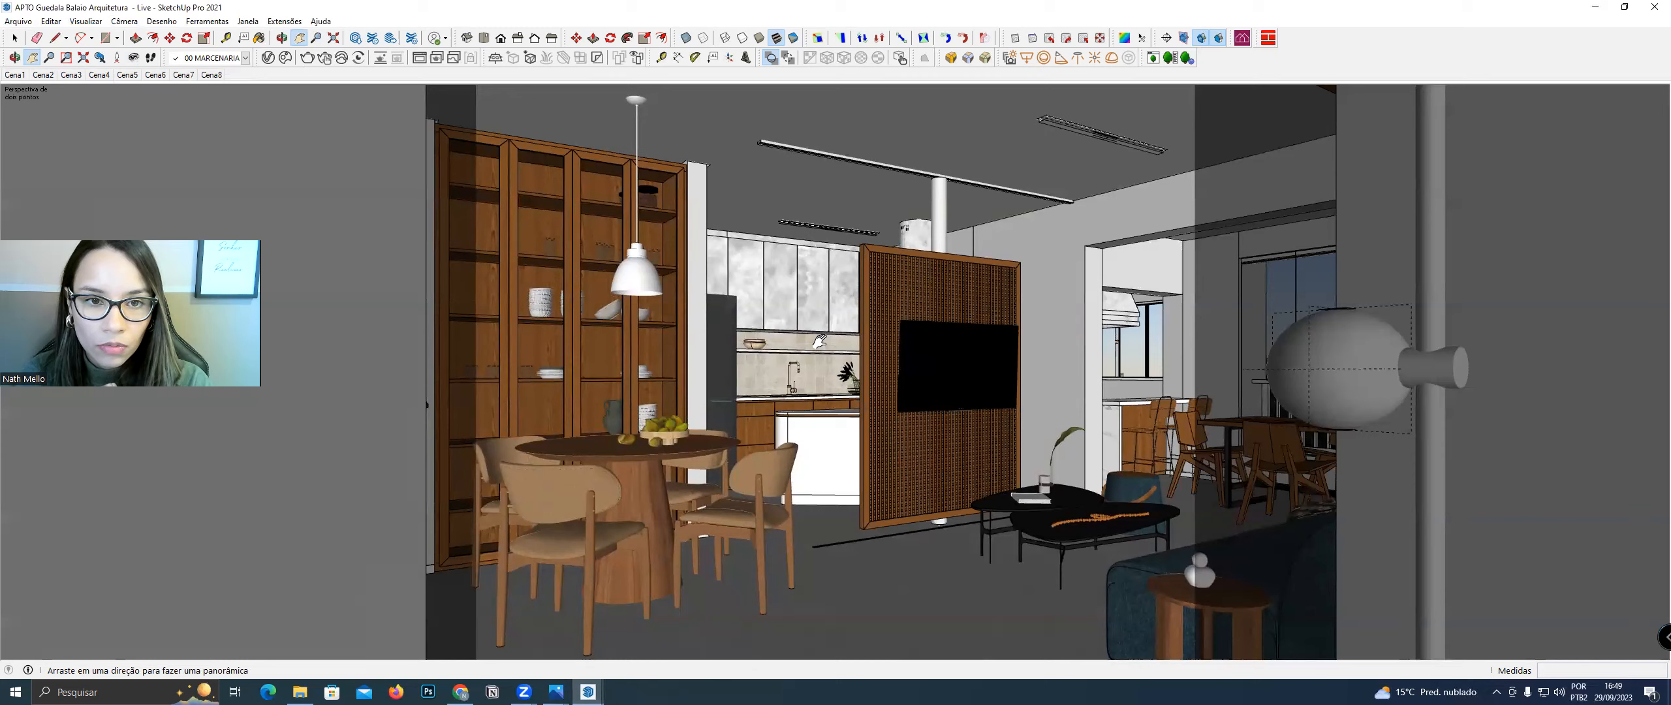
scroll(820, 341, "down", 1)
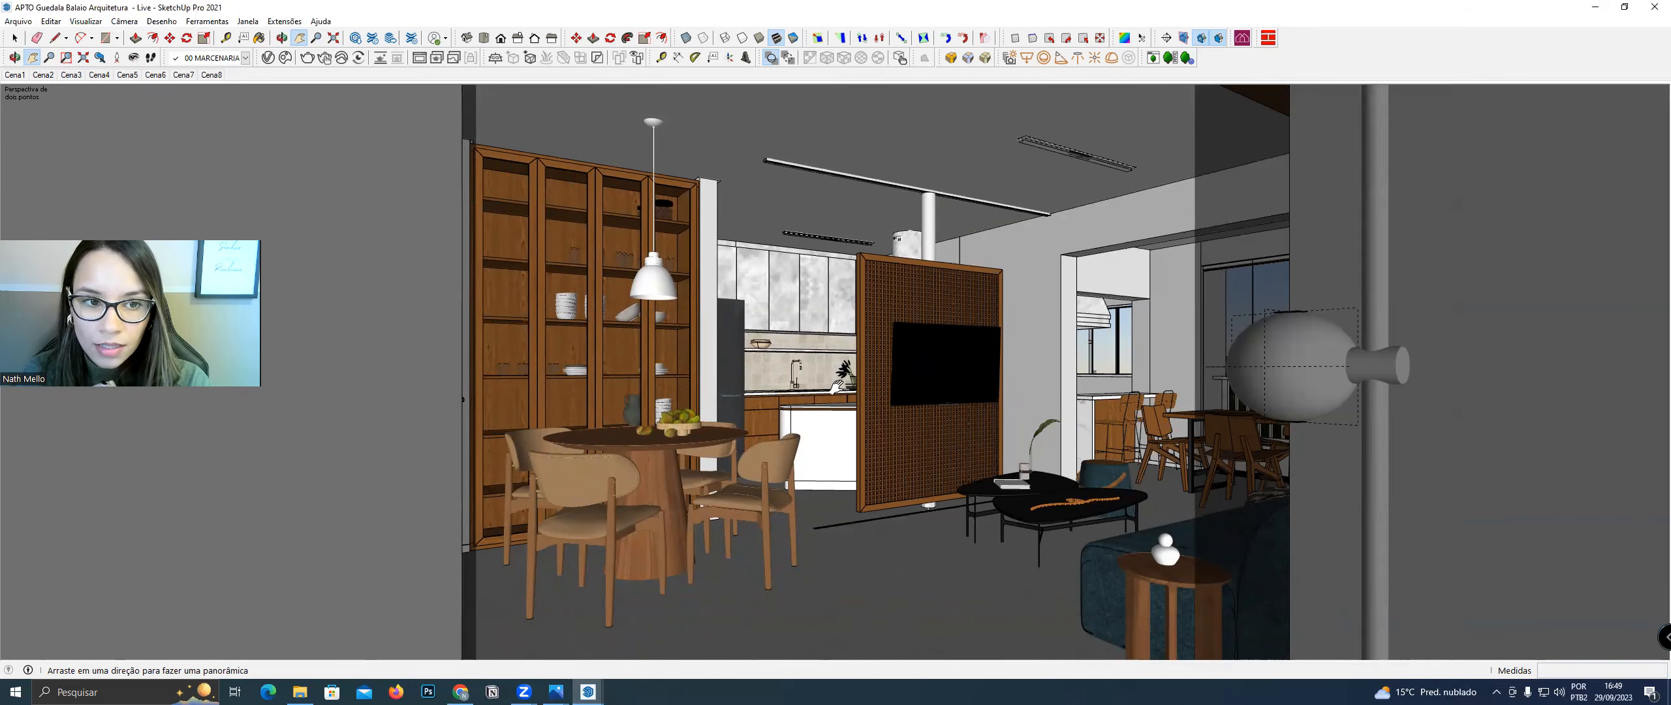
Open the RENDERS folder of the project and view the finished render 3 SALA
left_click(300, 692)
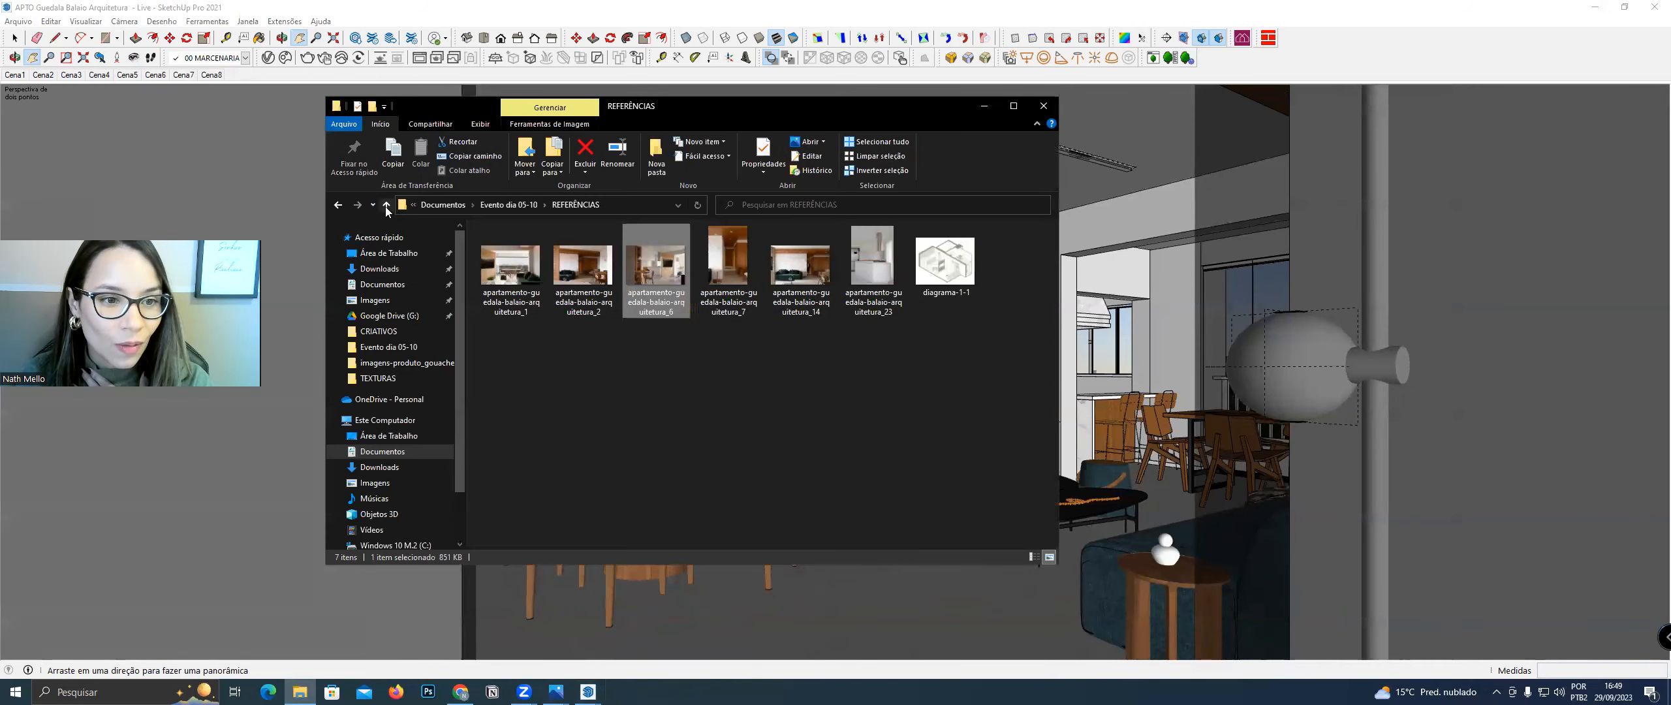
left_click(385, 204)
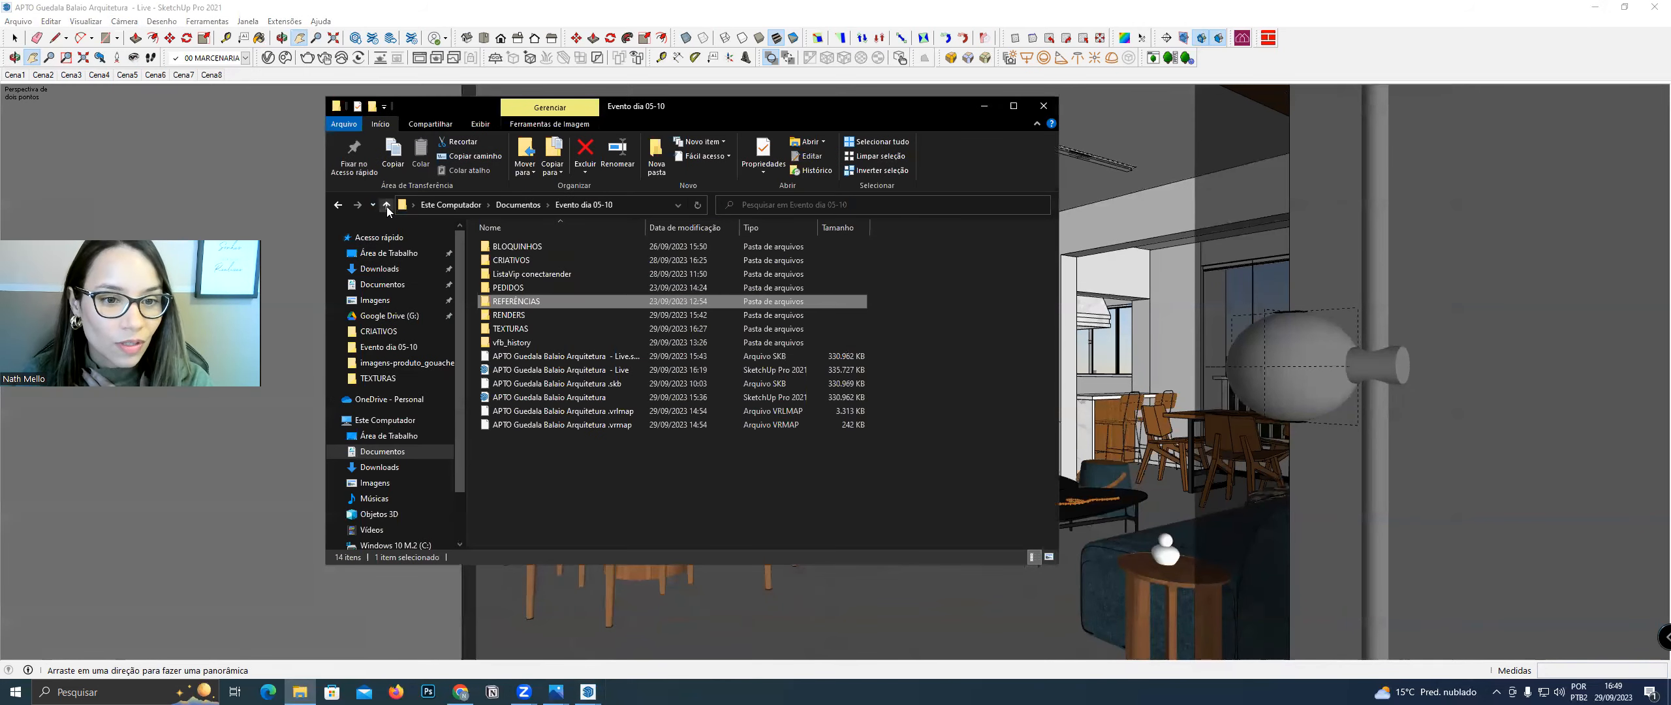
double_click(521, 316)
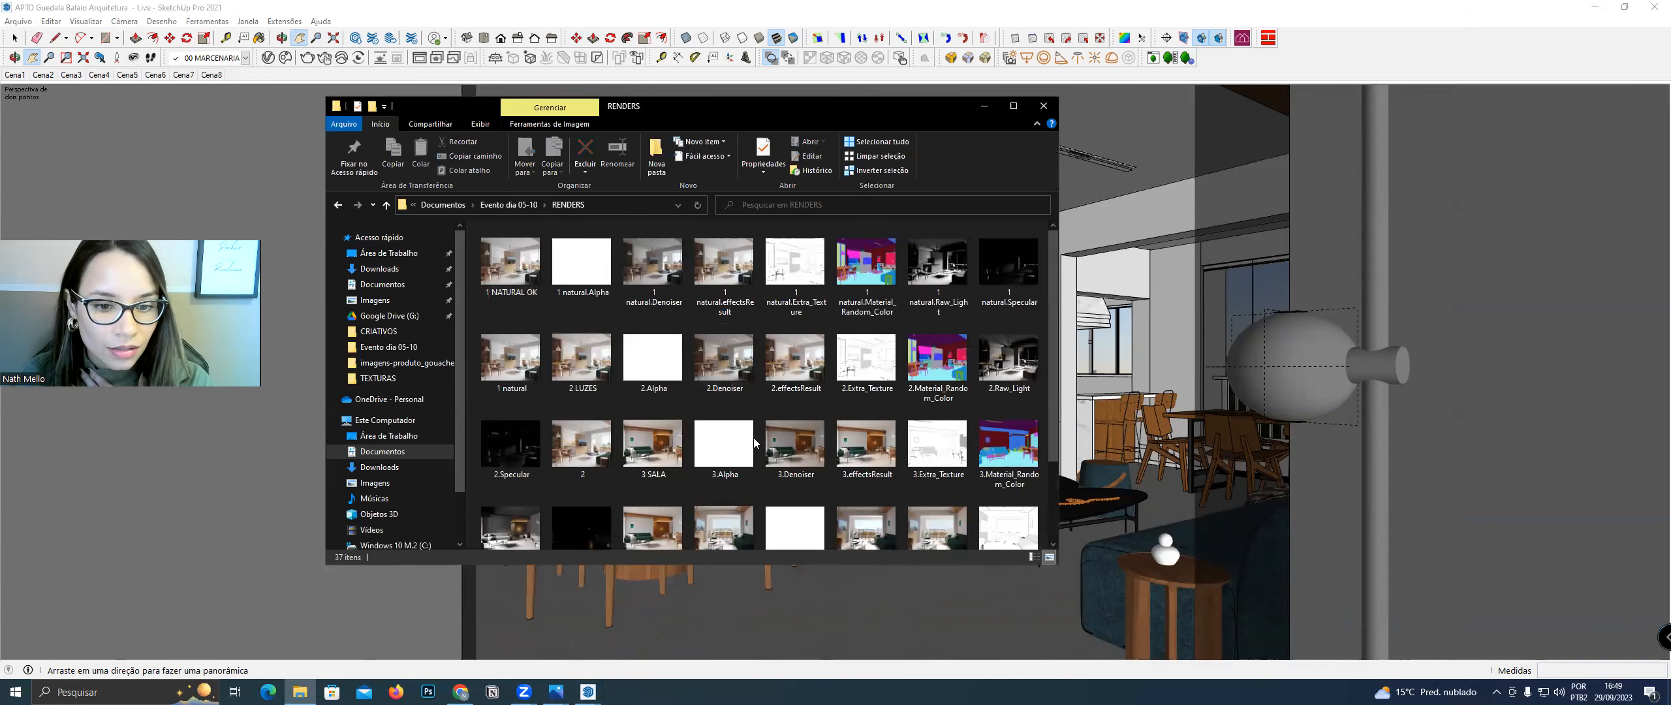
scroll(832, 337, "down", 2)
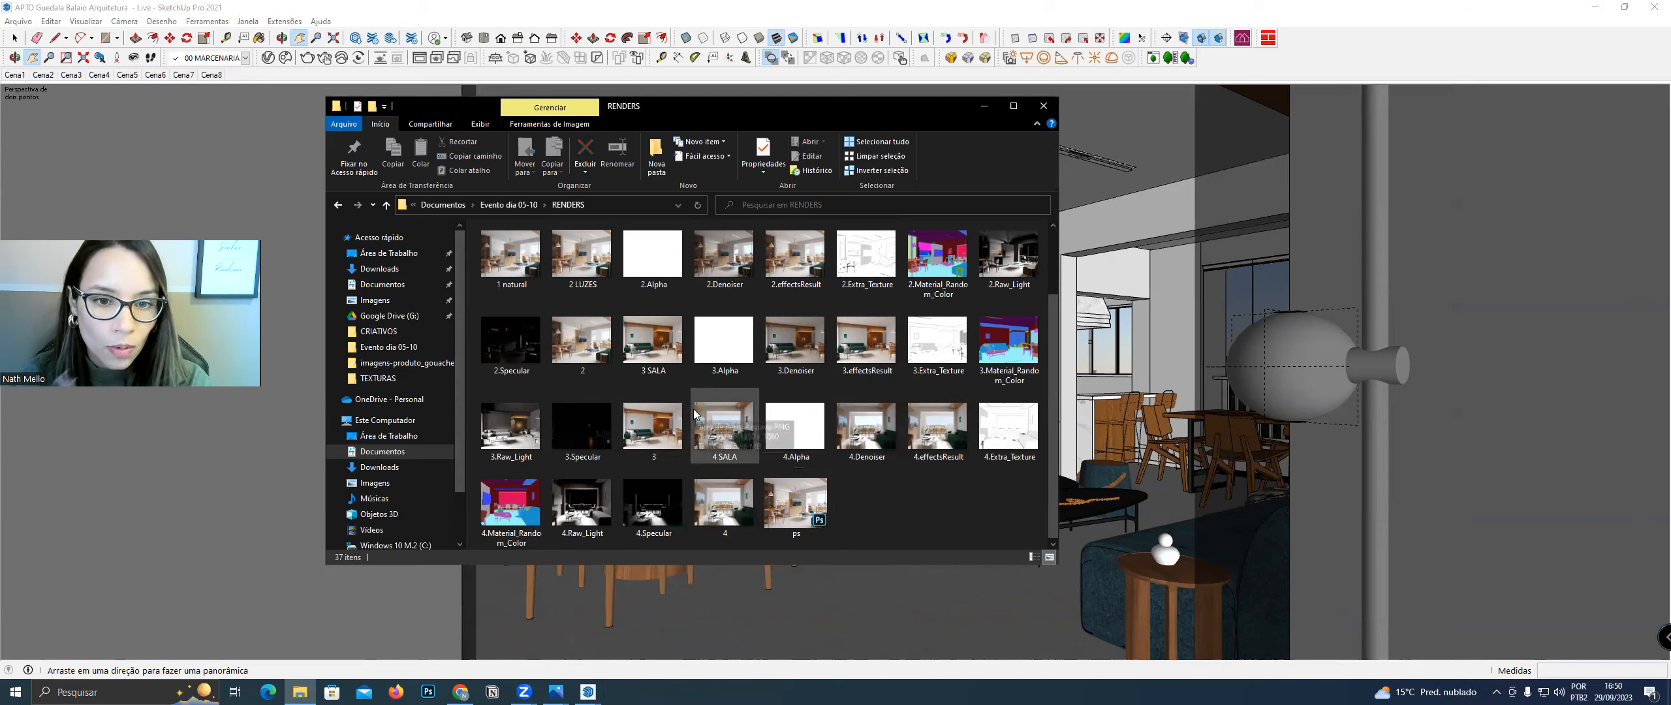
double_click(642, 355)
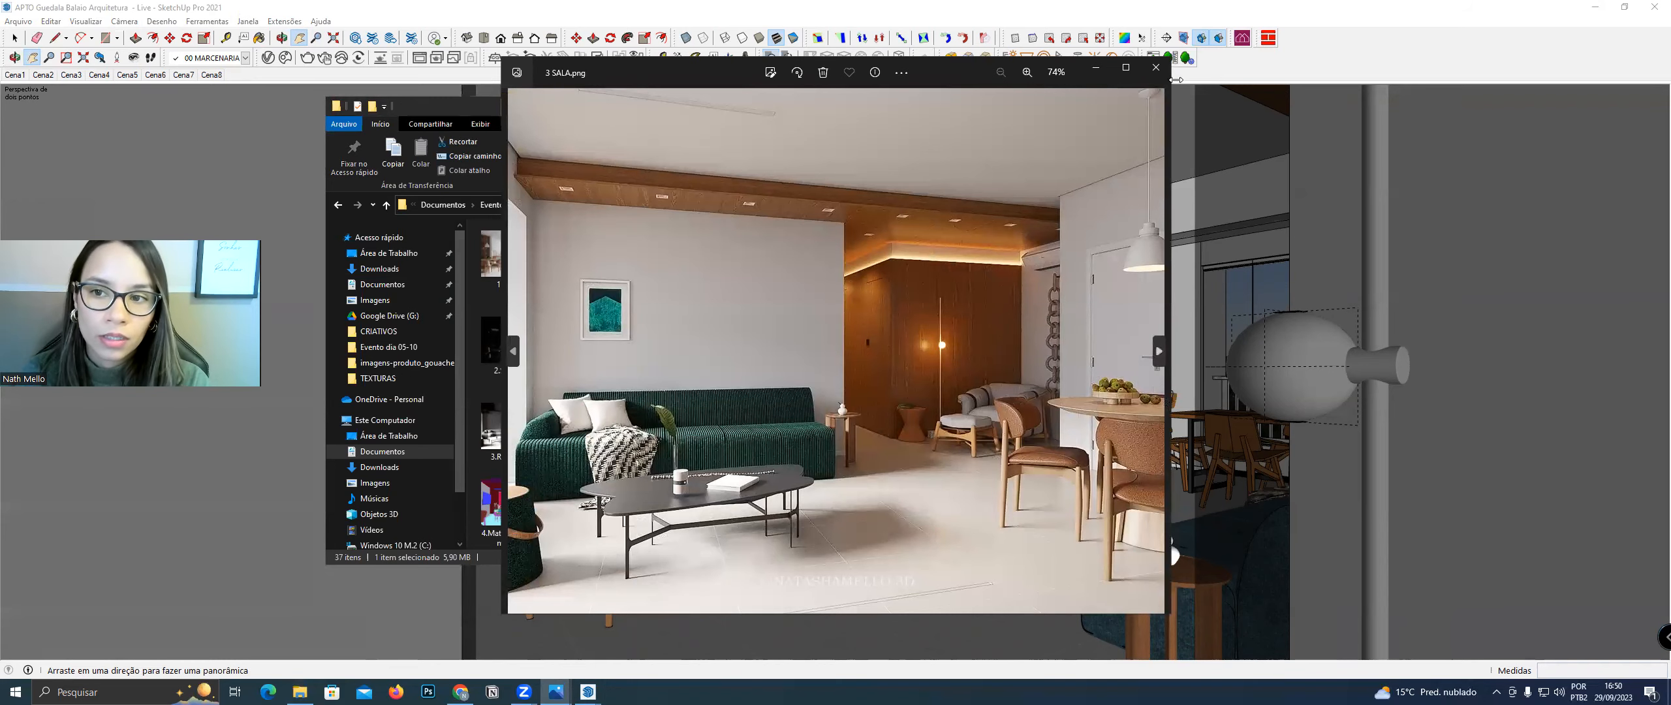
left_click(1156, 68)
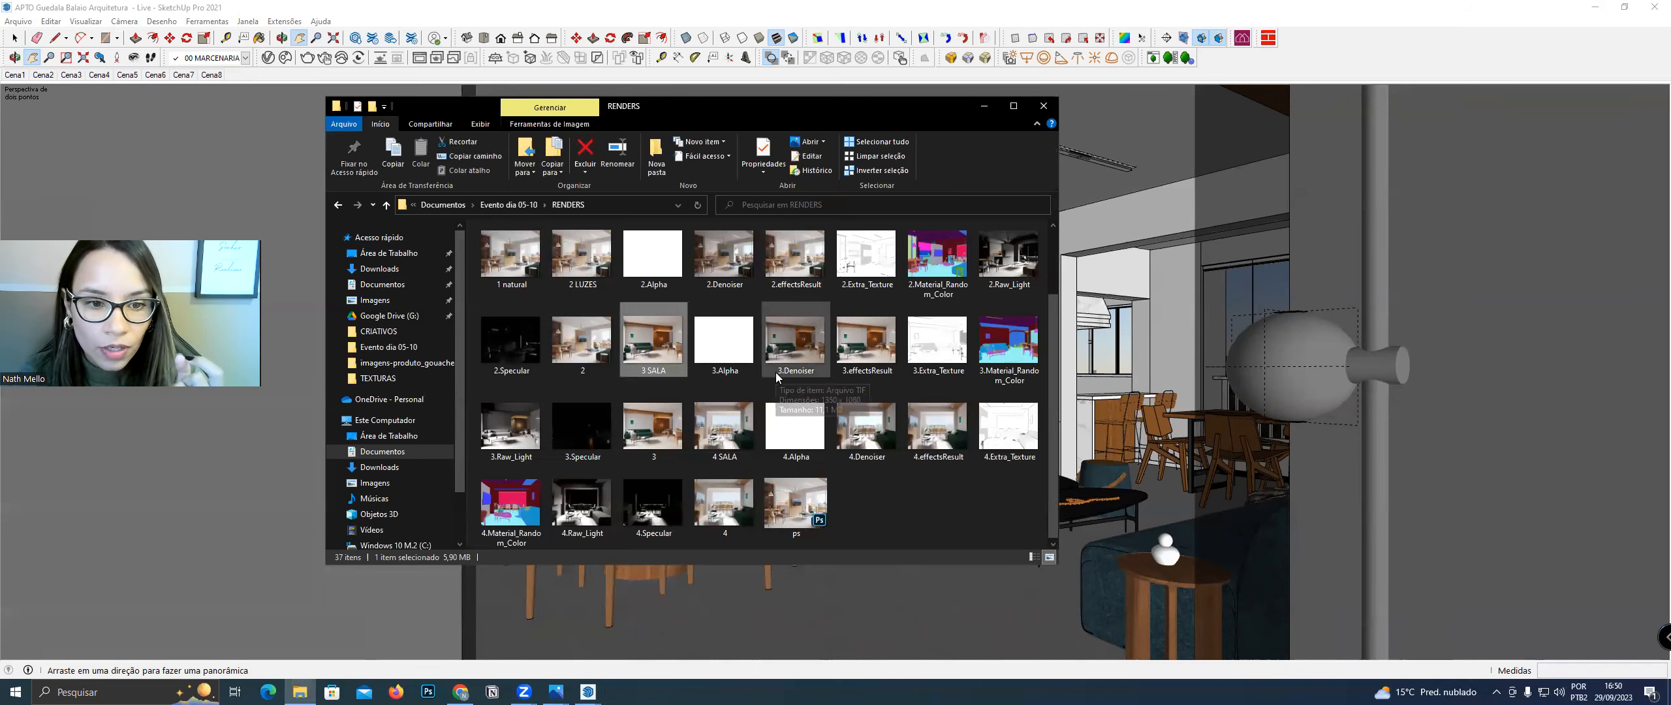
View the finished render 2 LUZES to check its framing, and return to the SketchUp model
scroll(728, 402, "up", 2)
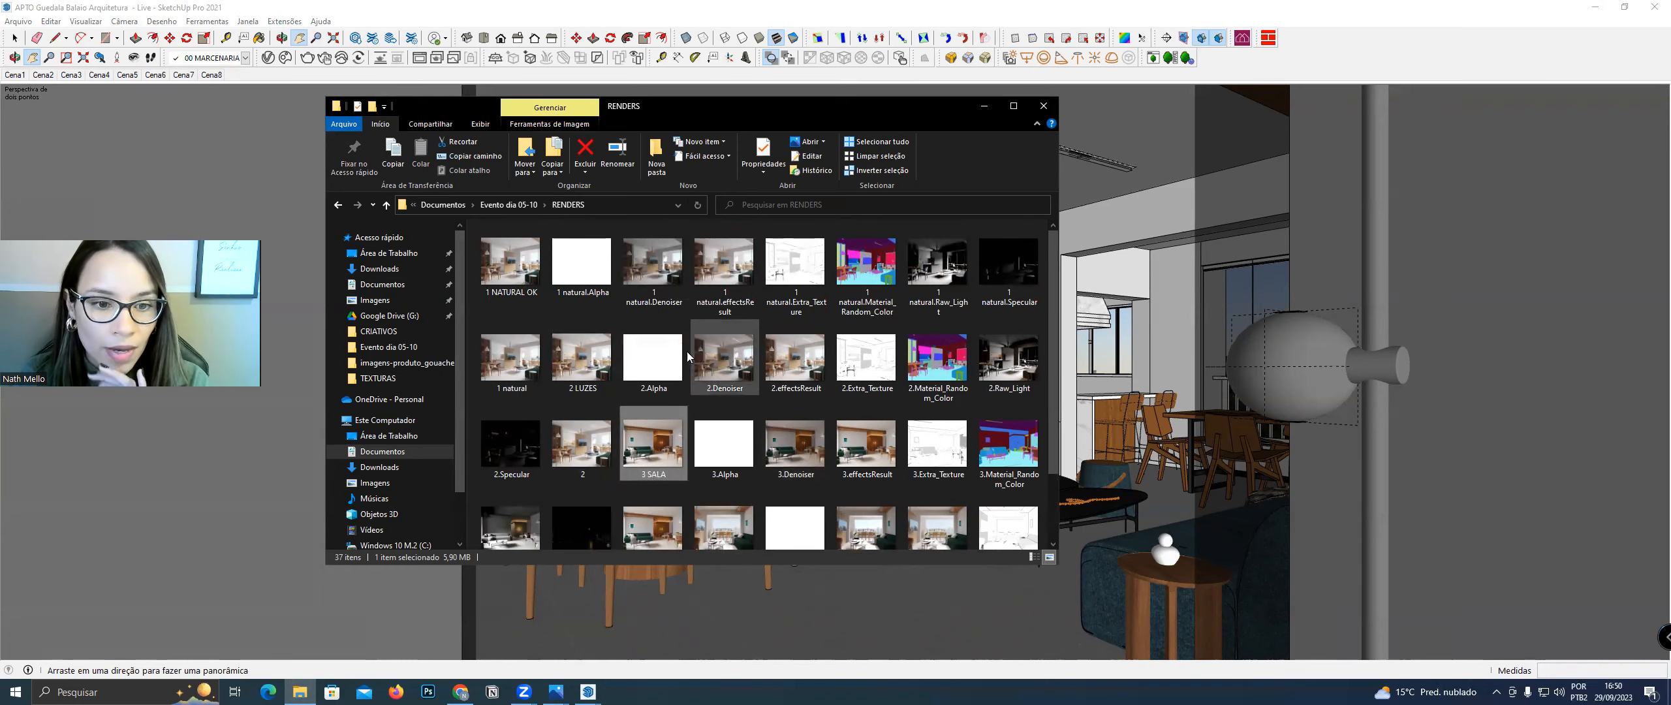
left_click(592, 360)
key("Return")
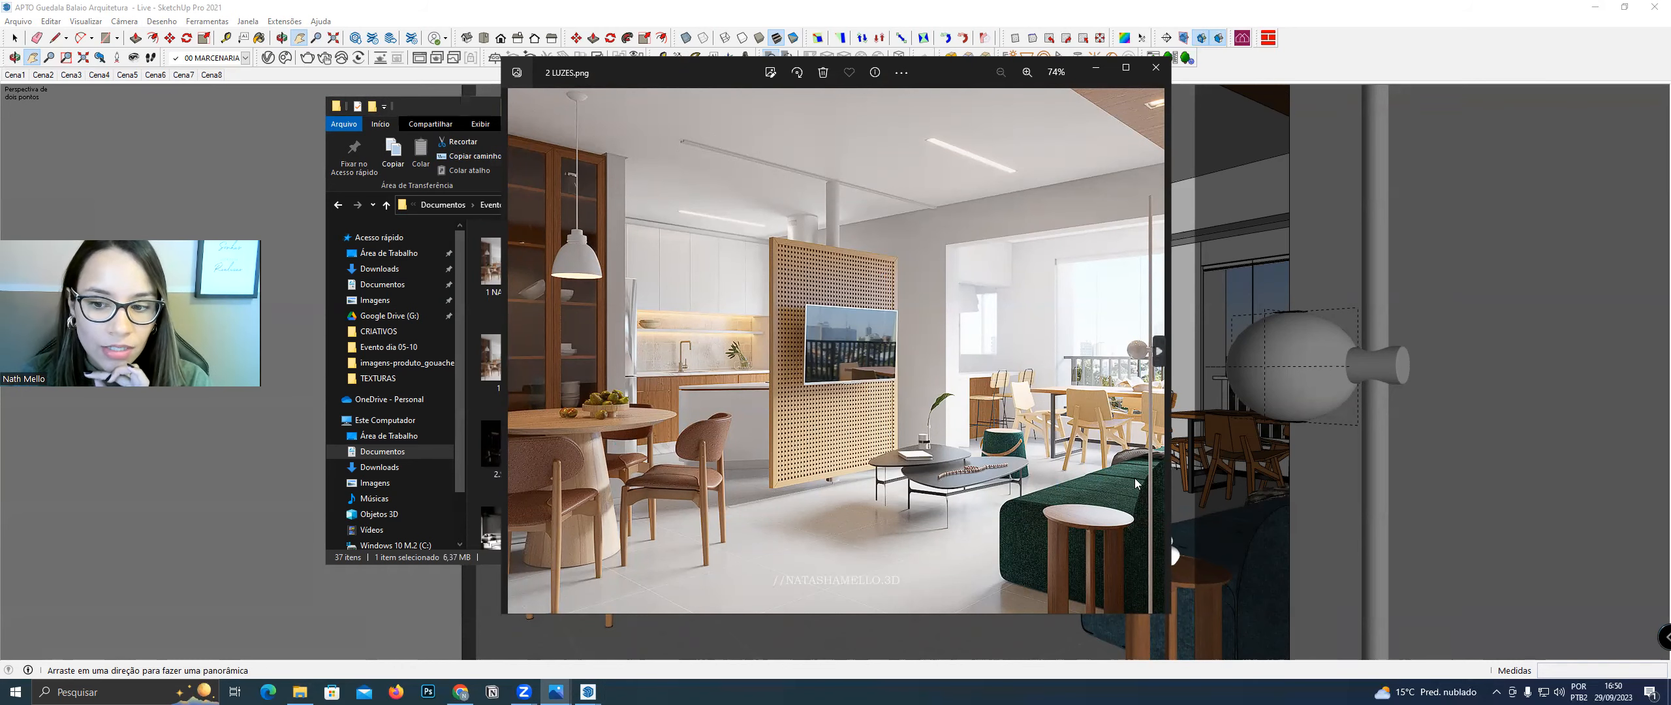
left_click(1097, 68)
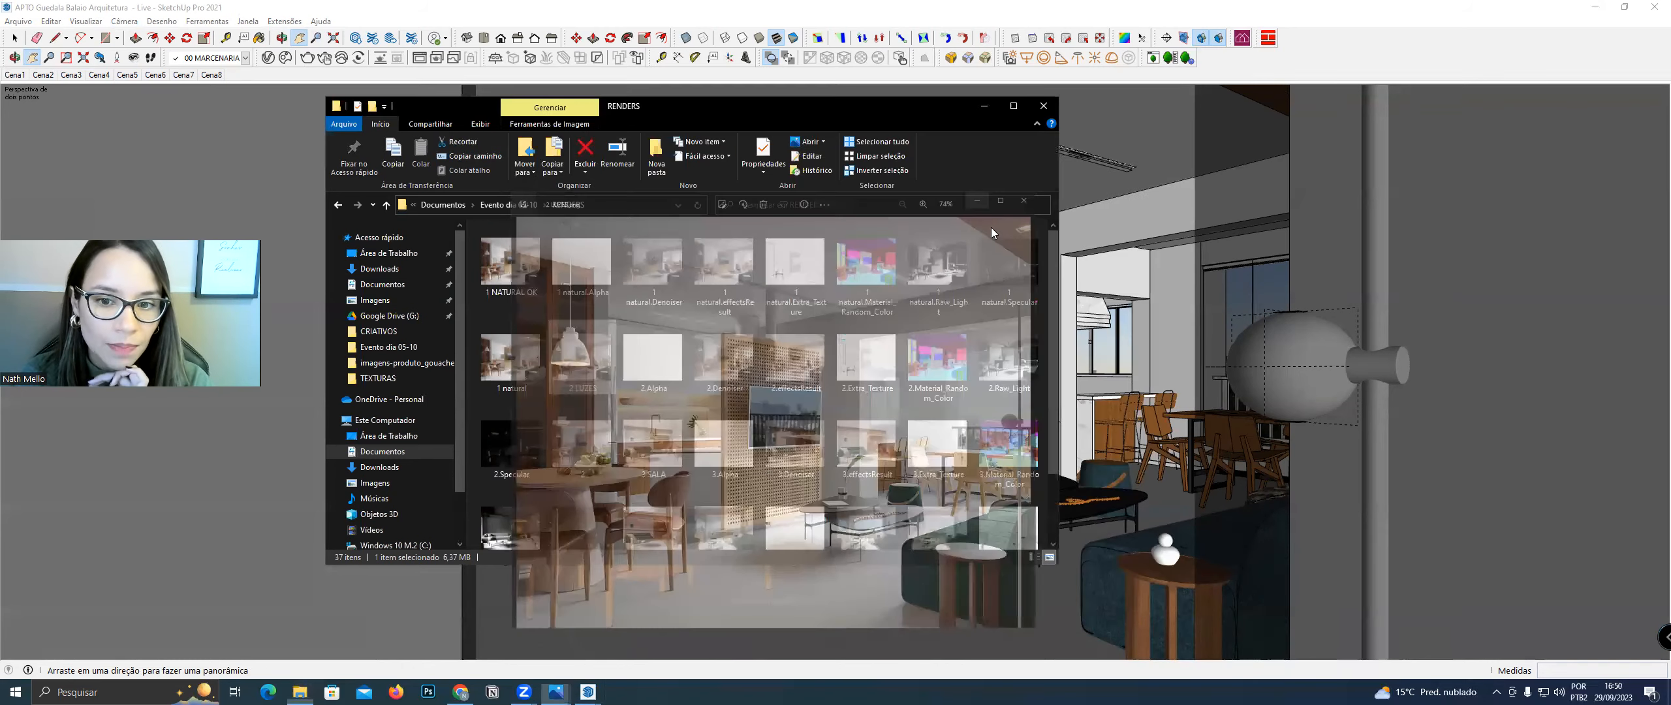
left_click(984, 106)
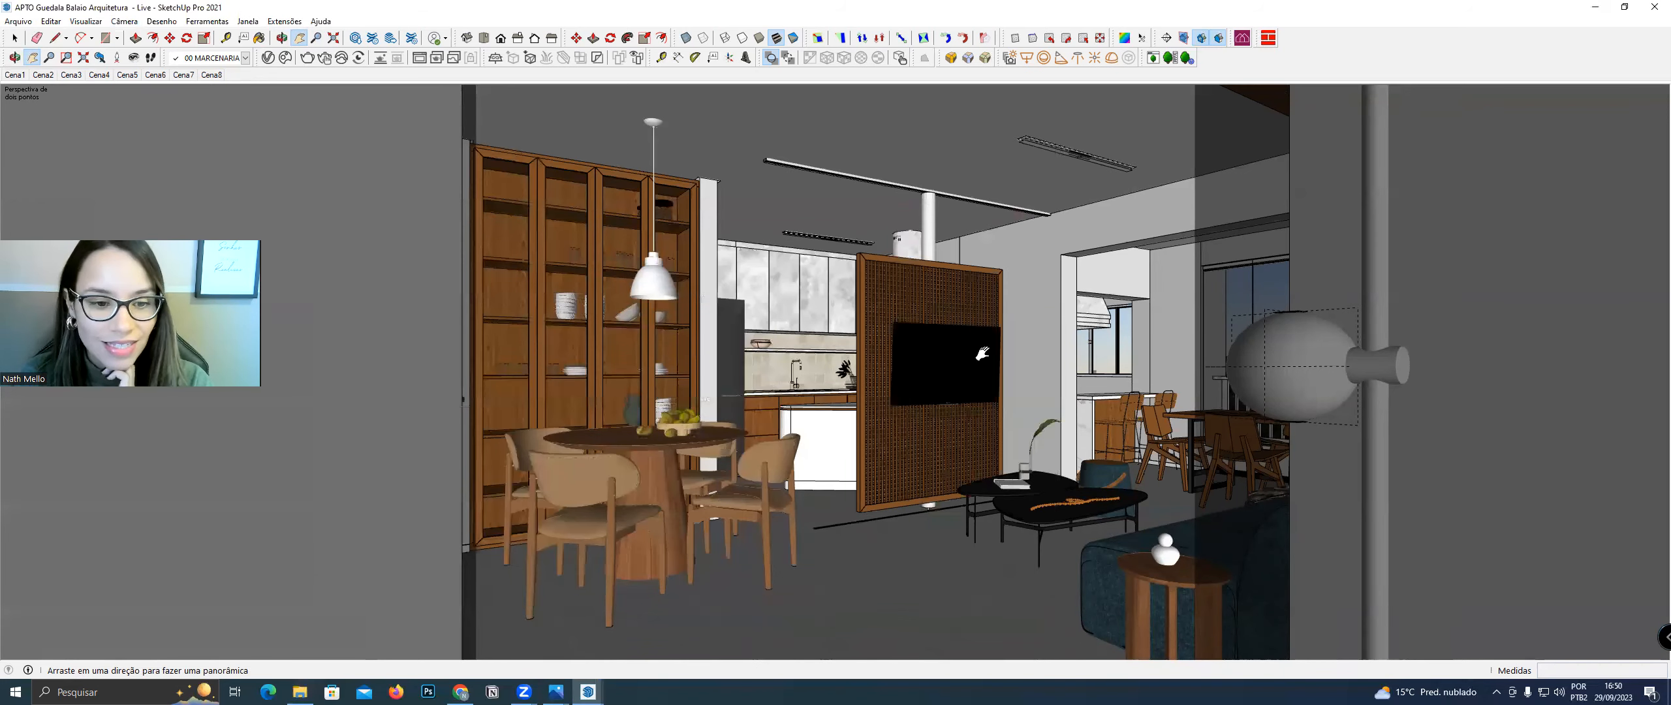
Shift the framing slightly, check the eye height, and update scene Cena1 with the current view
left_click_drag(945, 331, 938, 331)
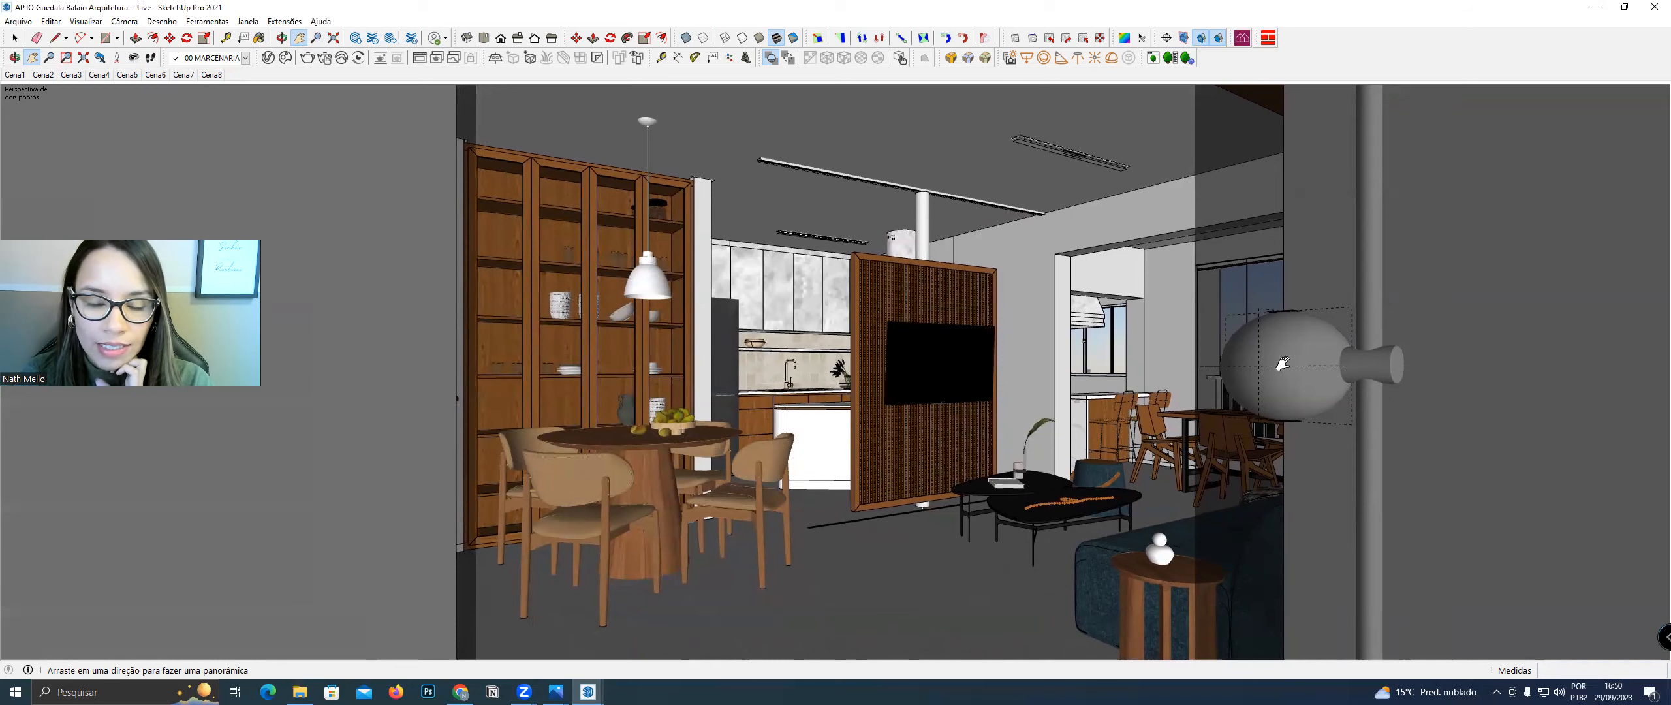
left_click_drag(1019, 382, 1015, 381)
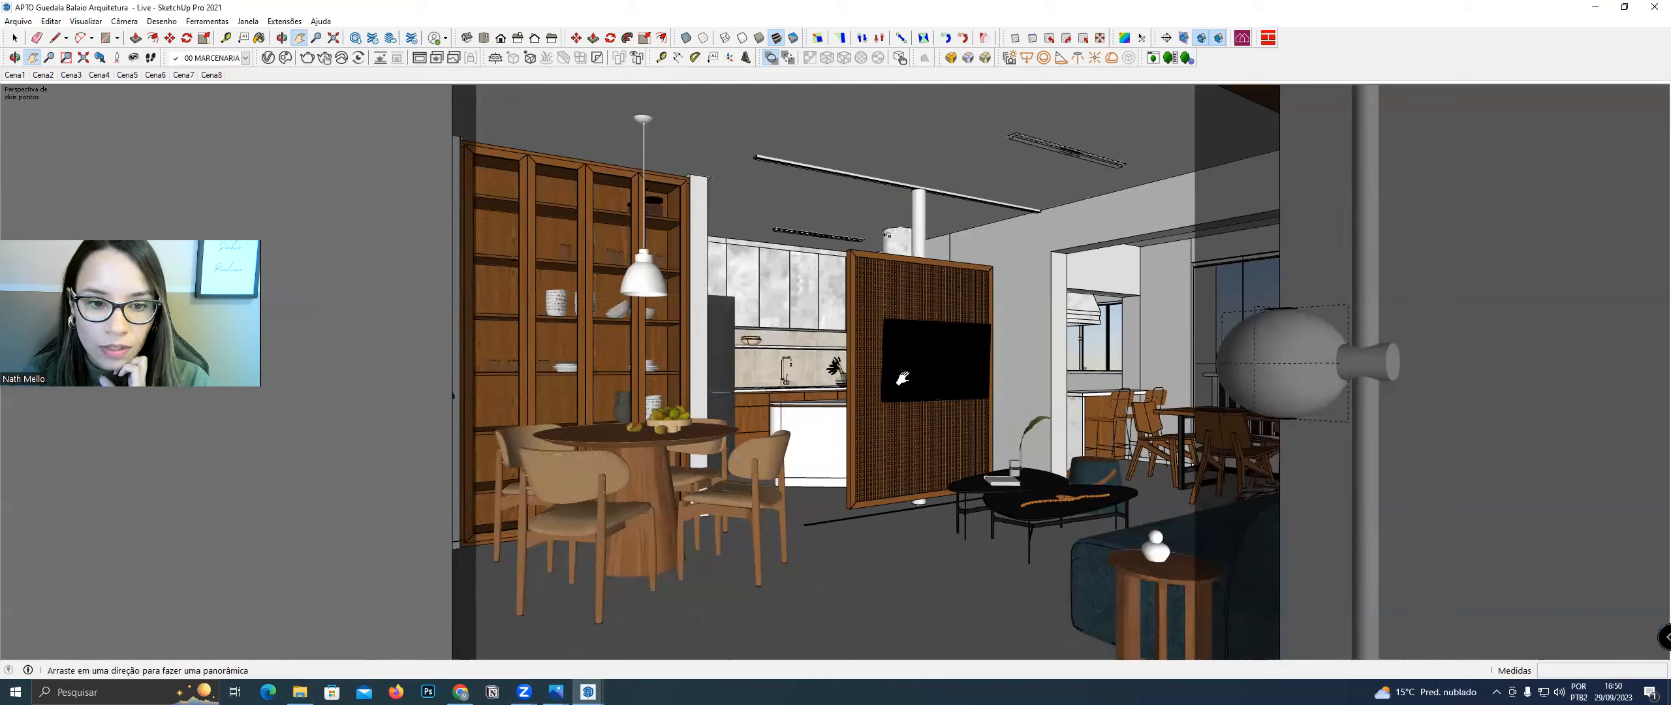
left_click(134, 57)
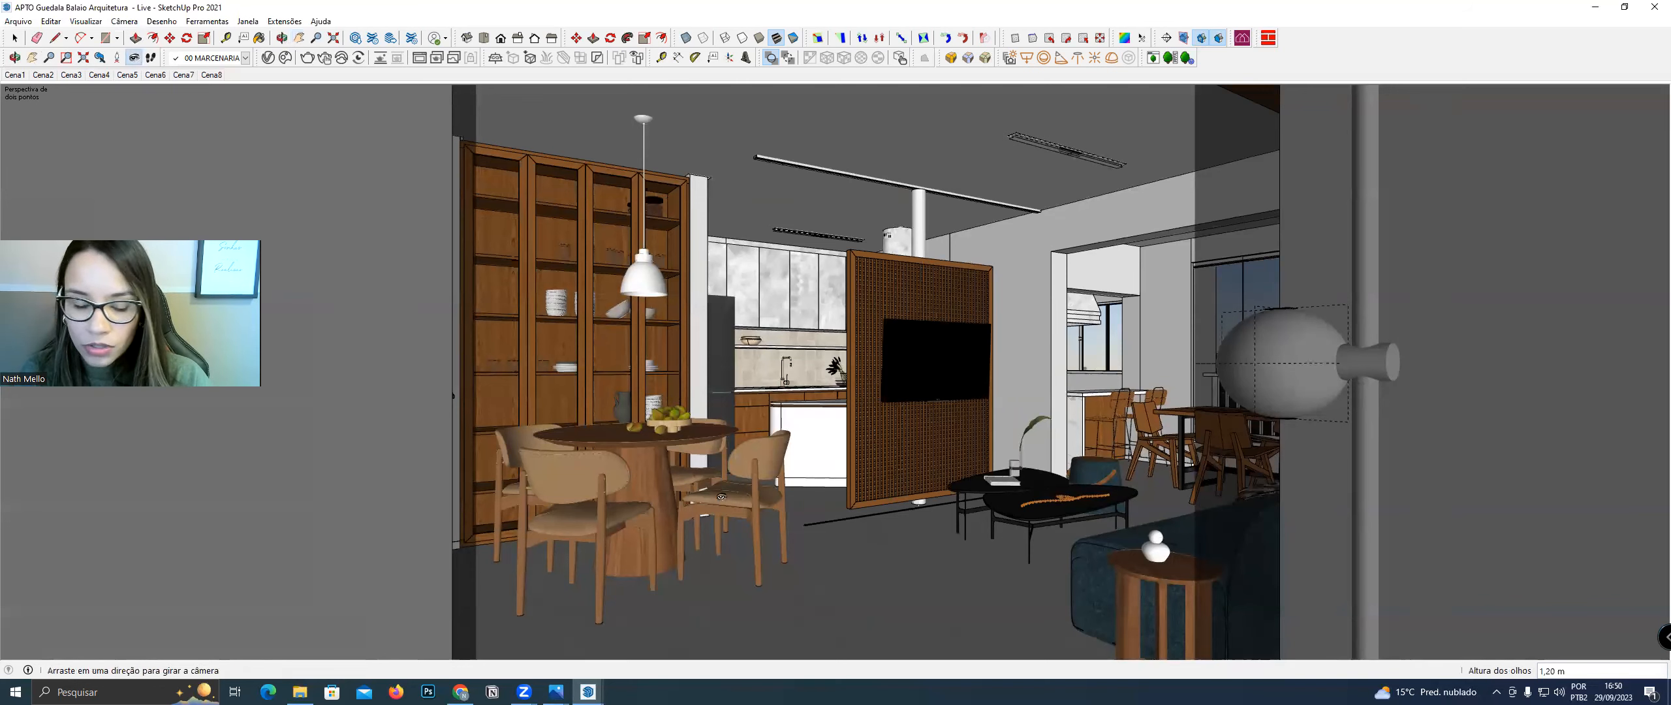
left_click(124, 21)
left_click(124, 21)
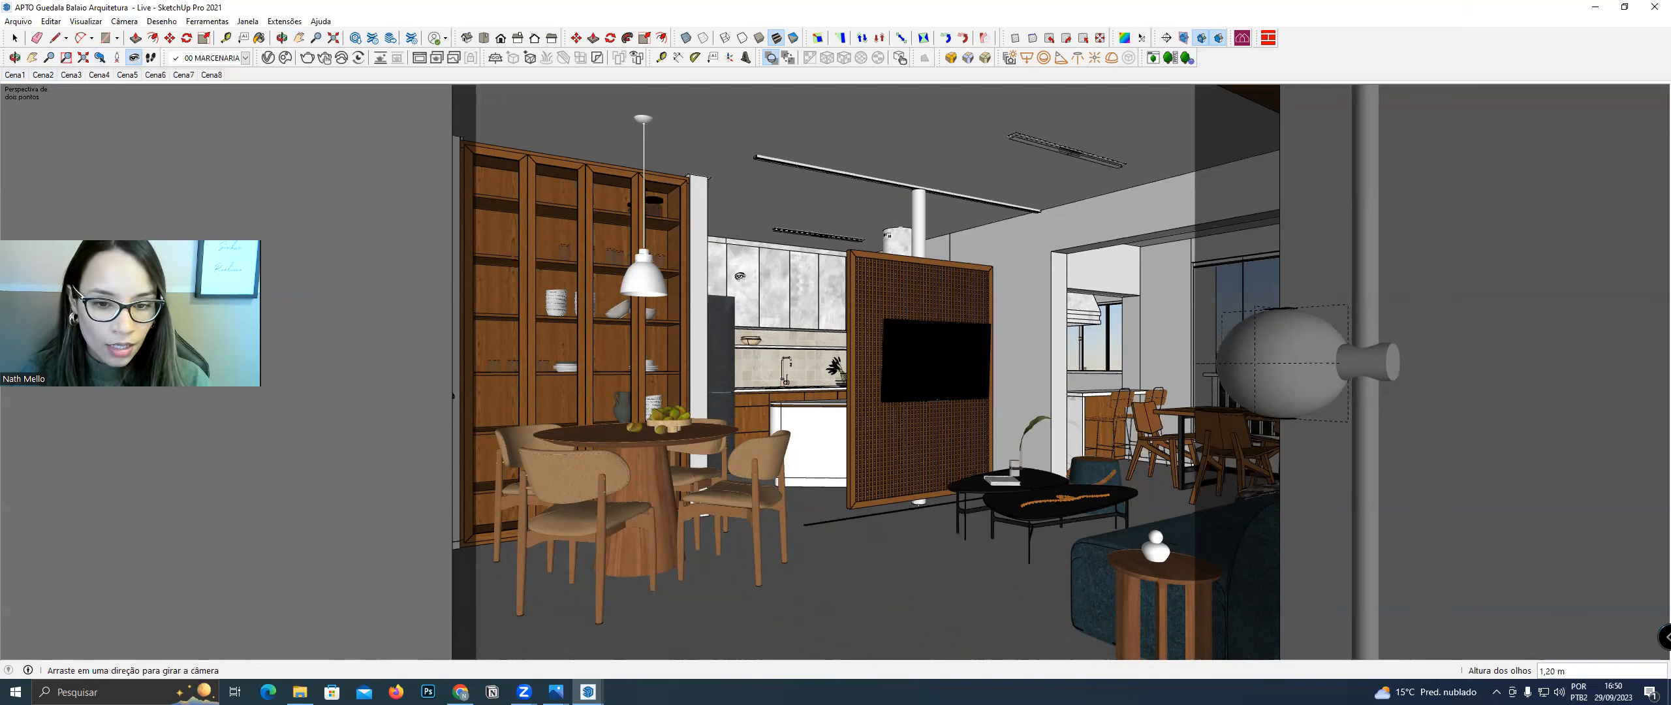
right_click(14, 74)
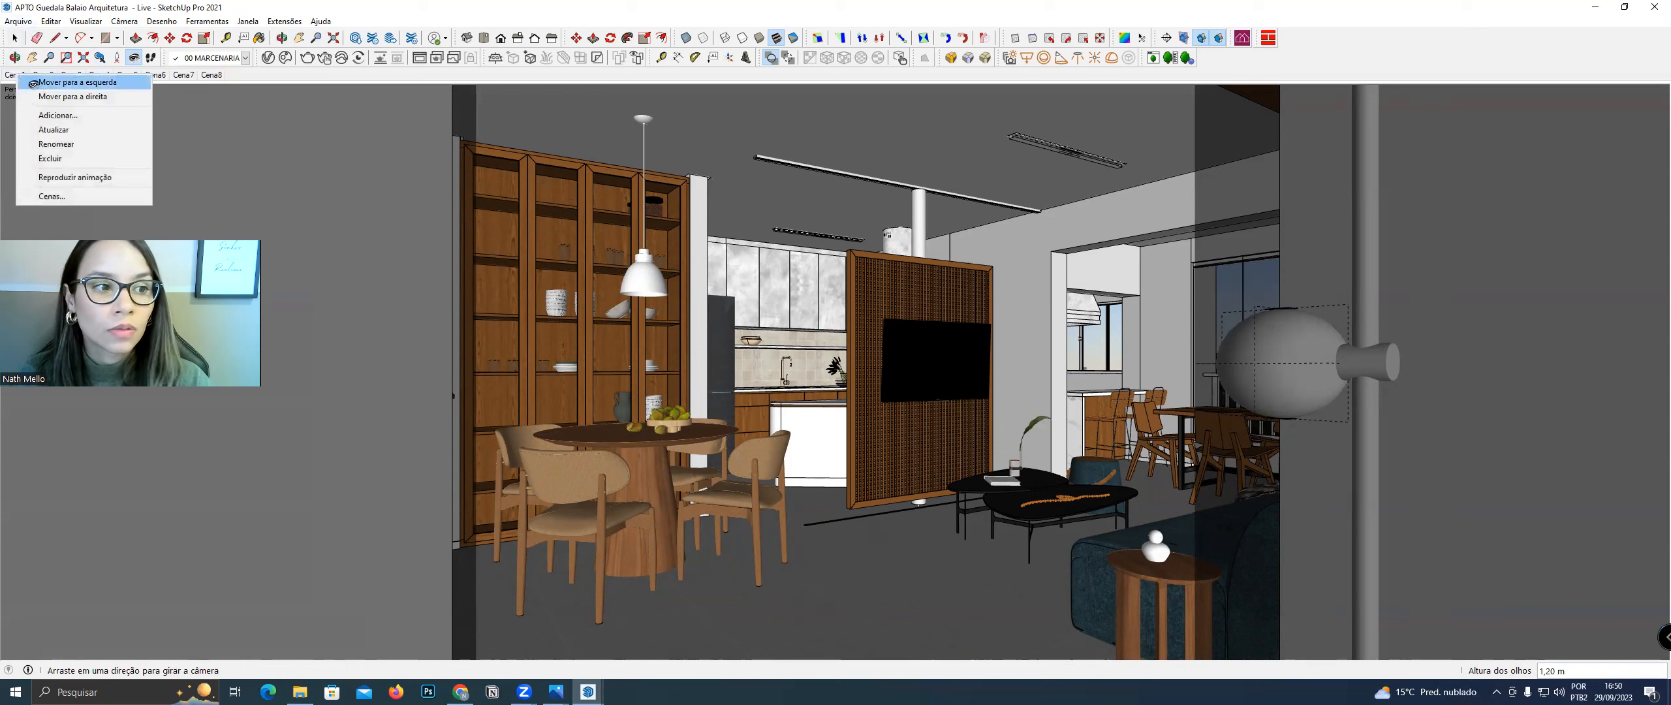
left_click(50, 130)
Sample the material 00 C3D - TV Desligada from the TV screen in the model, with the in-model material library shown
key("space")
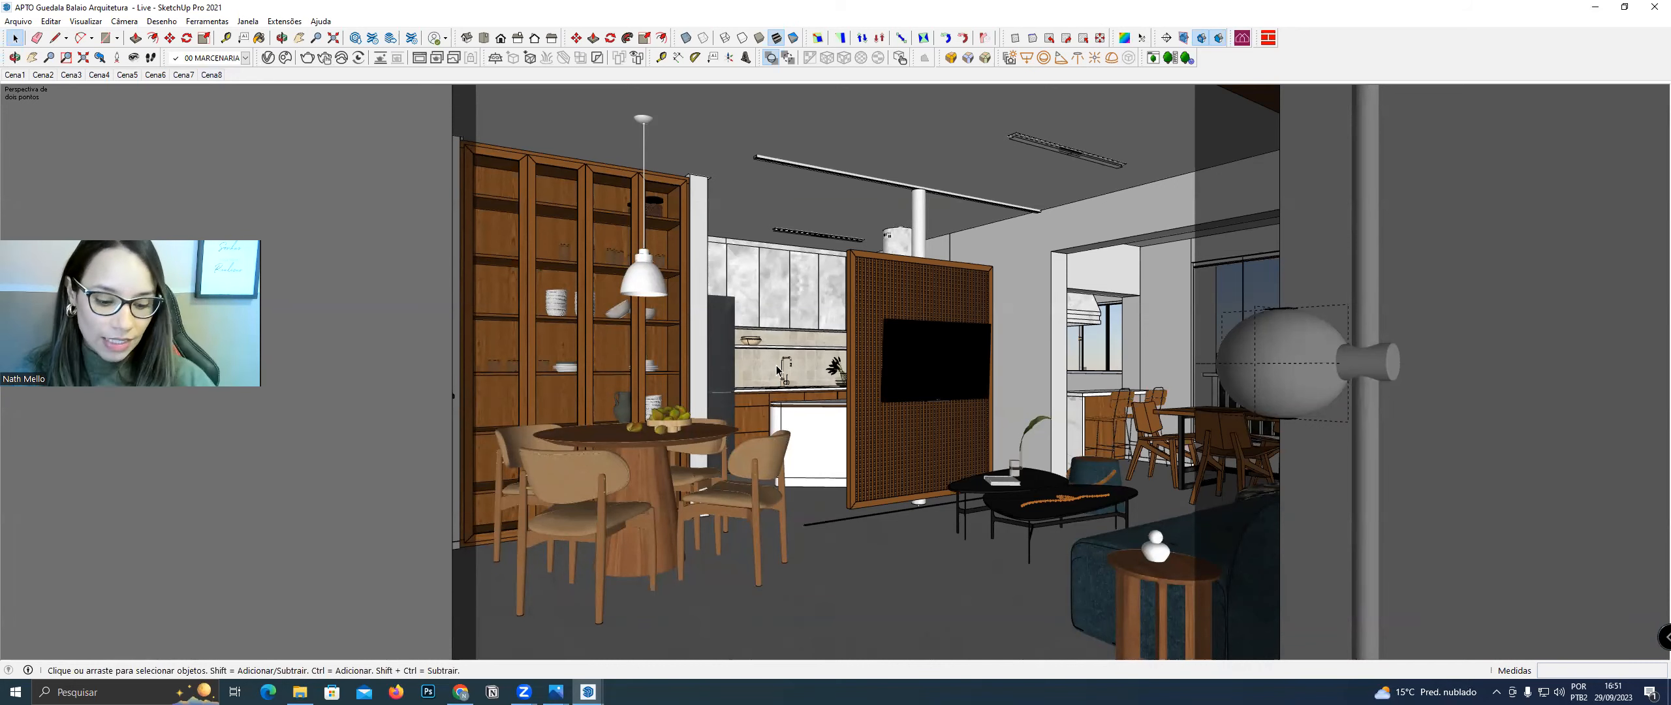
left_click(878, 541)
key("b")
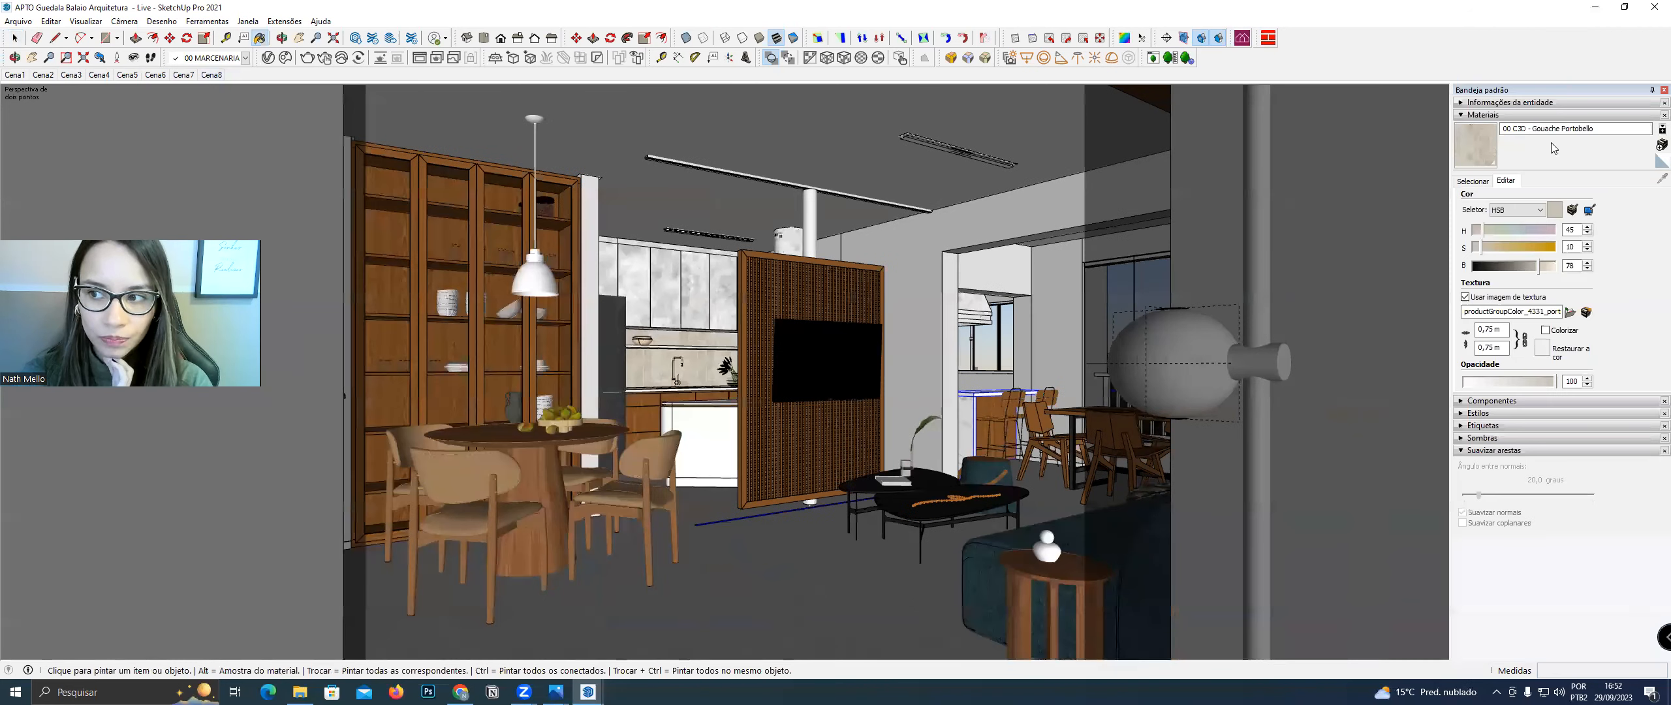
left_click(1473, 181)
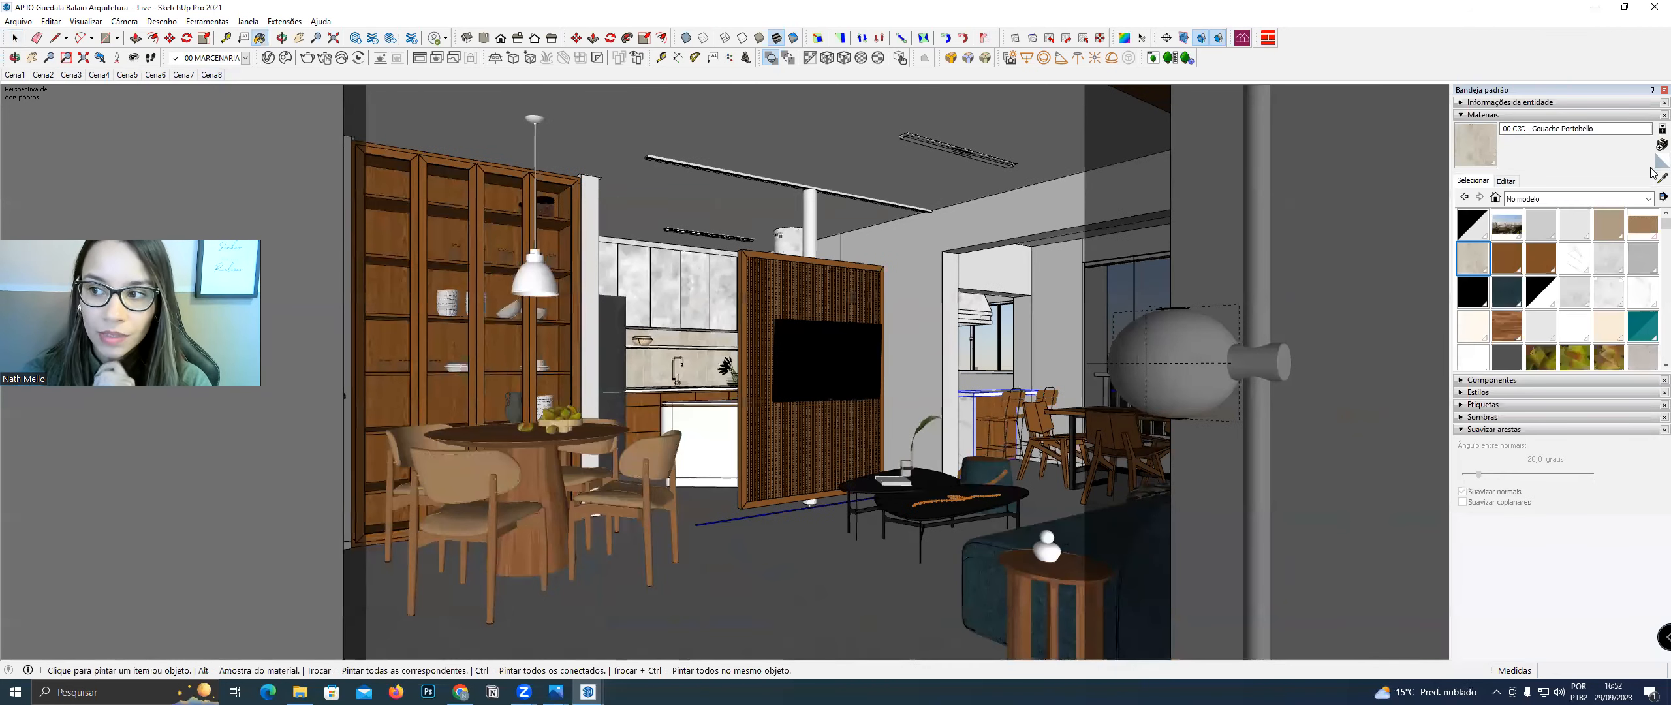
left_click(802, 341, "alt")
Enable interactive rendering in the V-Ray render settings, start the render, and move the frame buffer clear of the model
left_click(268, 58)
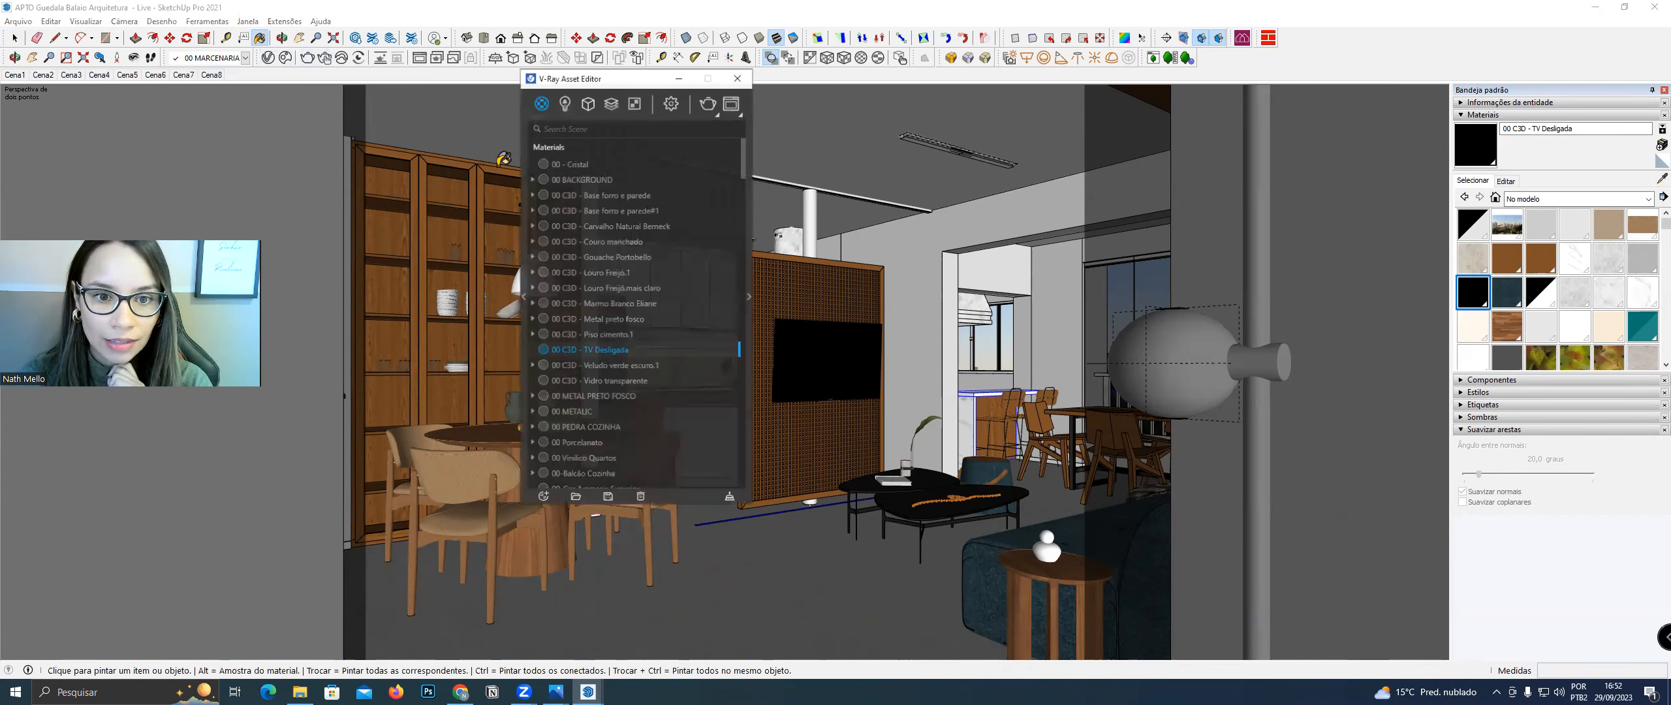
left_click_drag(640, 74, 625, 74)
left_click(659, 93)
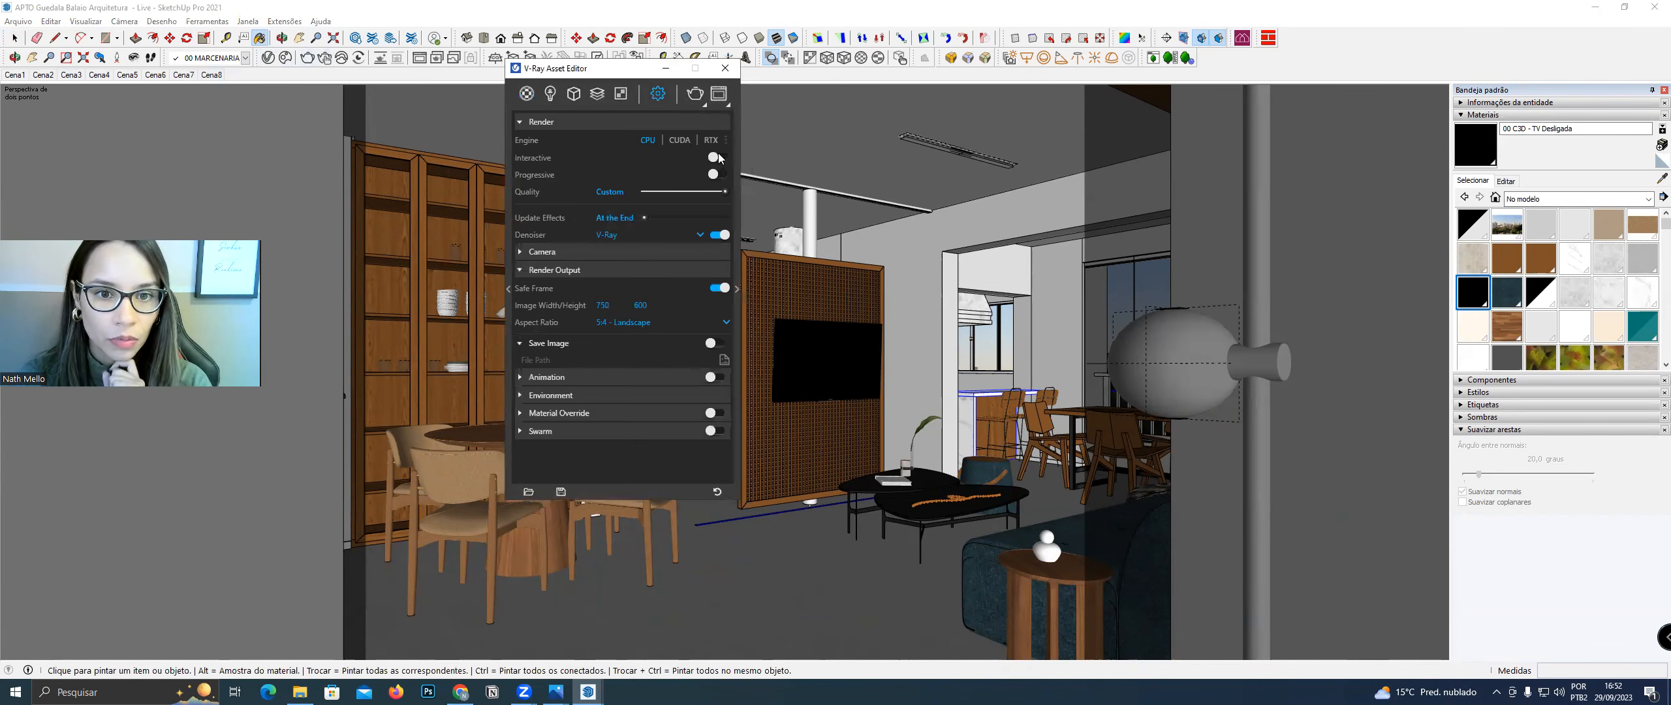
left_click(716, 158)
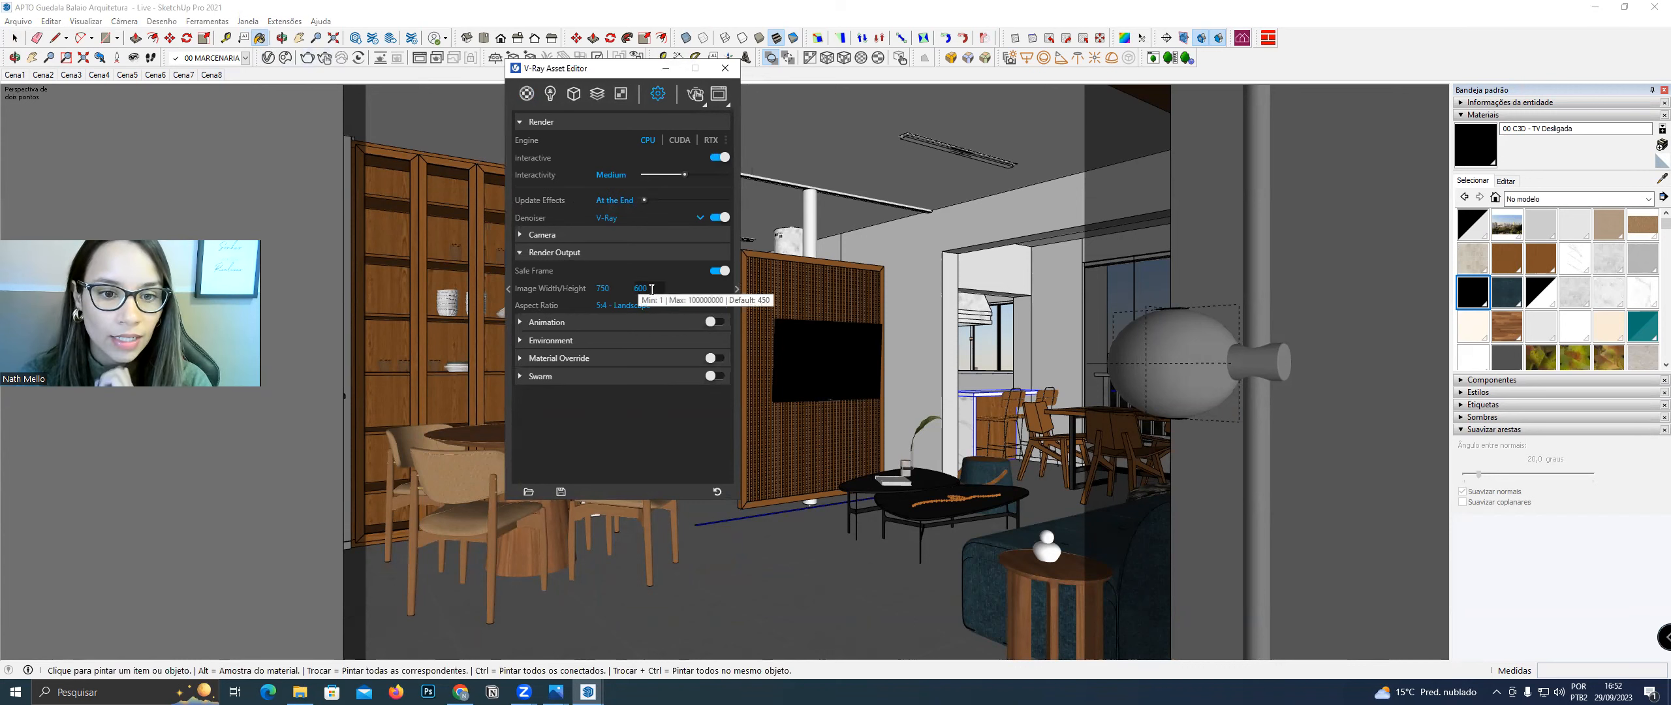
left_click(694, 96)
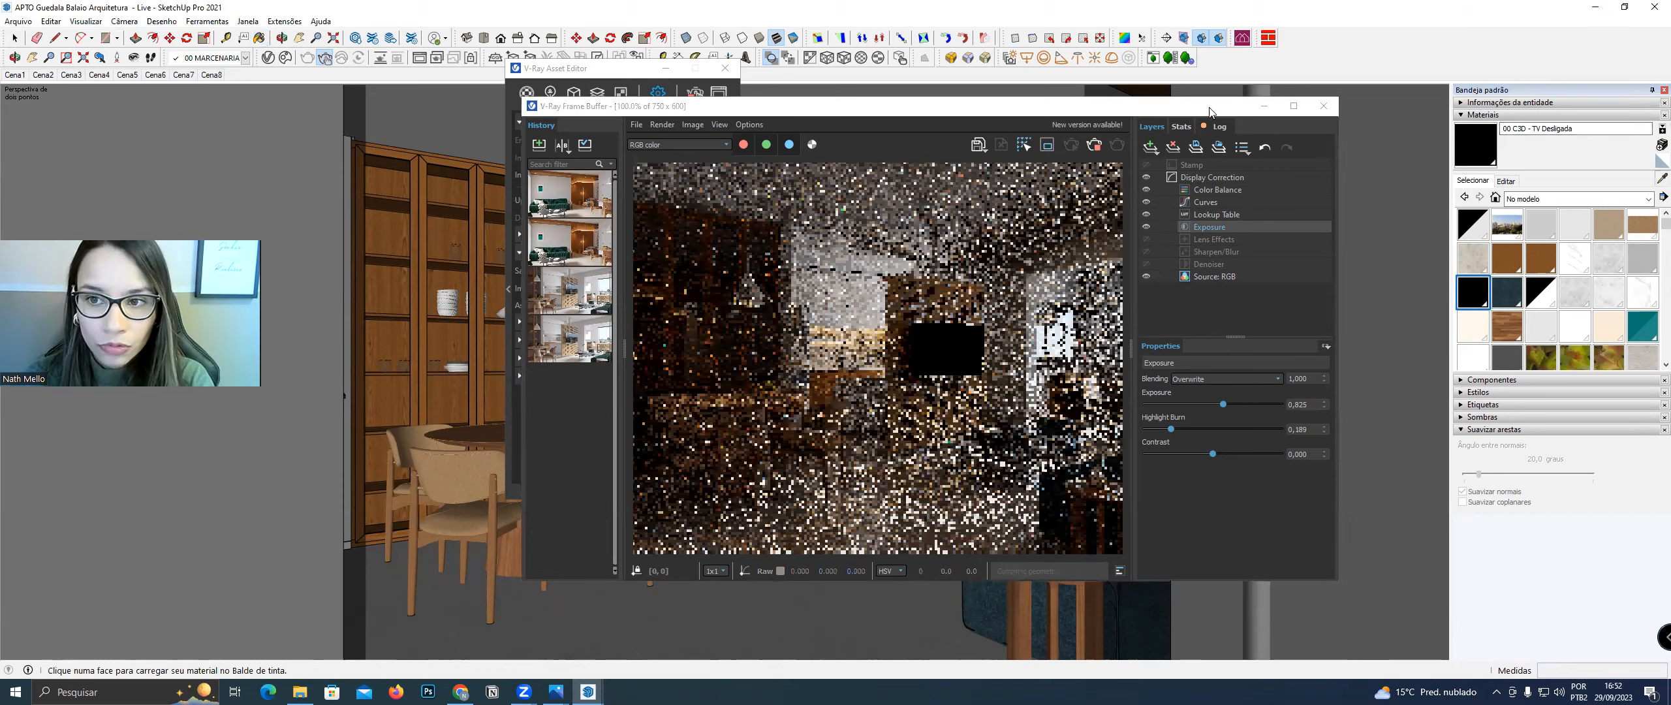
left_click_drag(1200, 111, 600, 92)
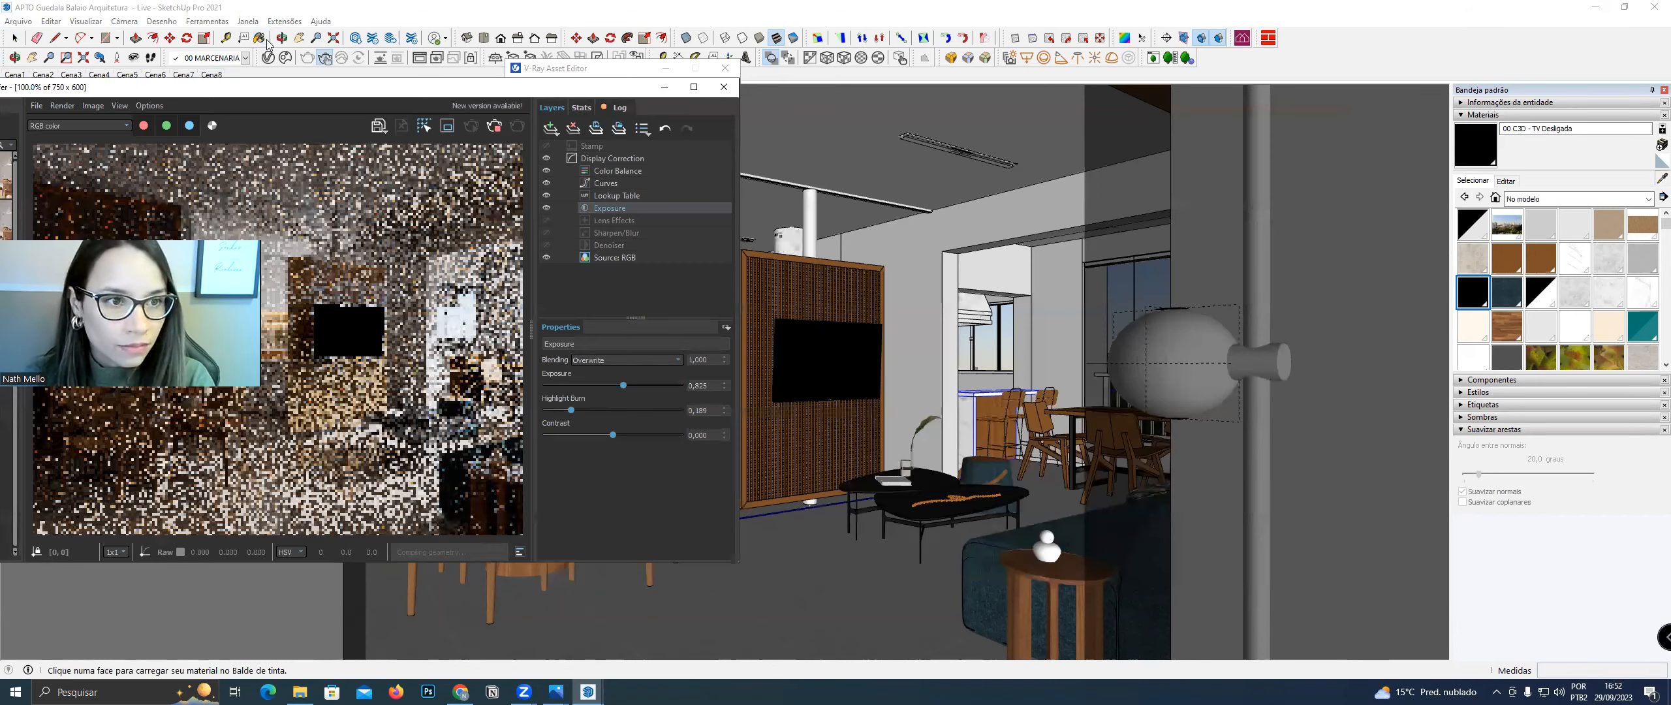
Set the reflection colour of material 00 C3D - TV Desligada to near white and its reflection glossiness to 0.9
left_click(264, 61)
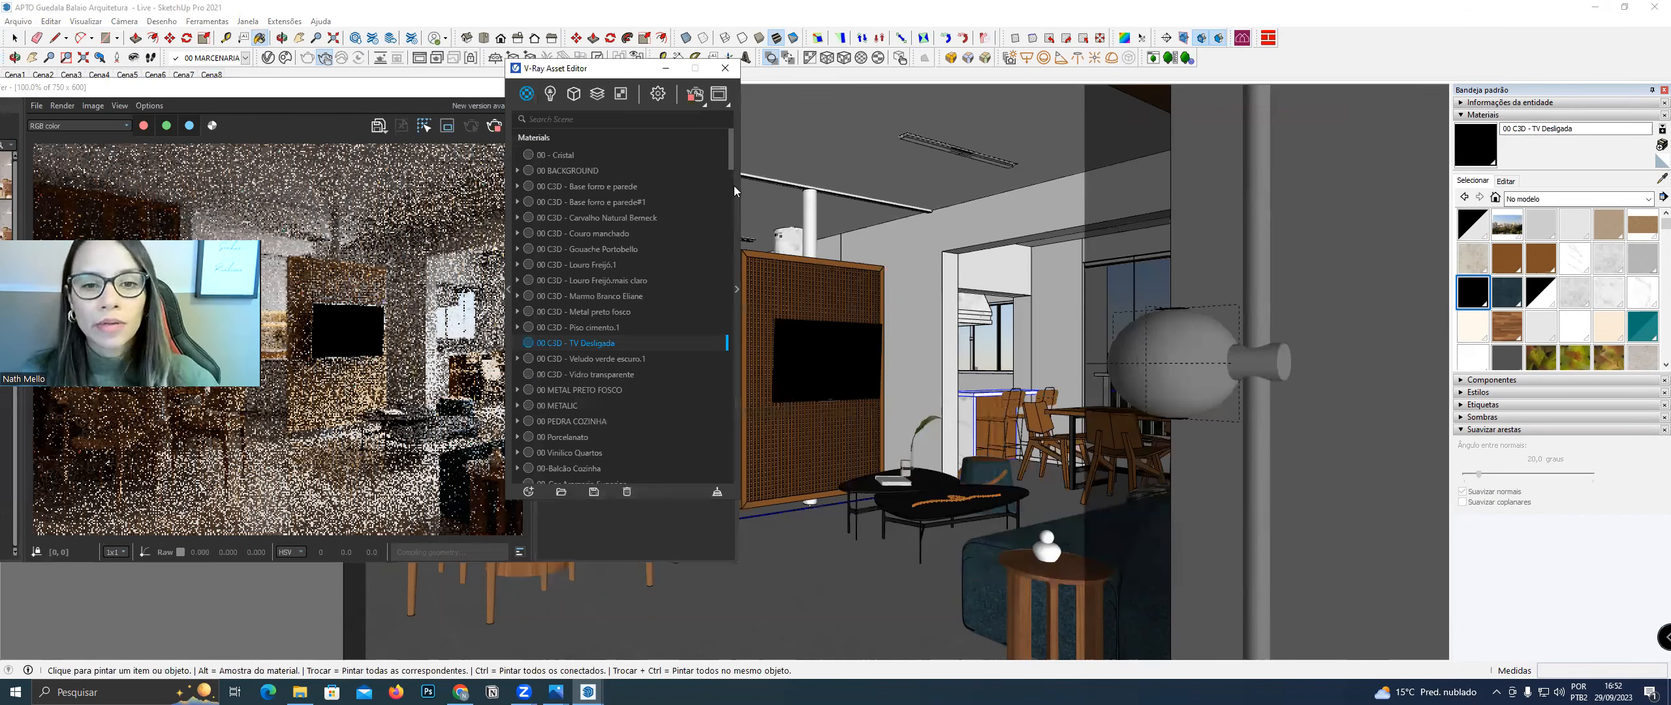
left_click(732, 326)
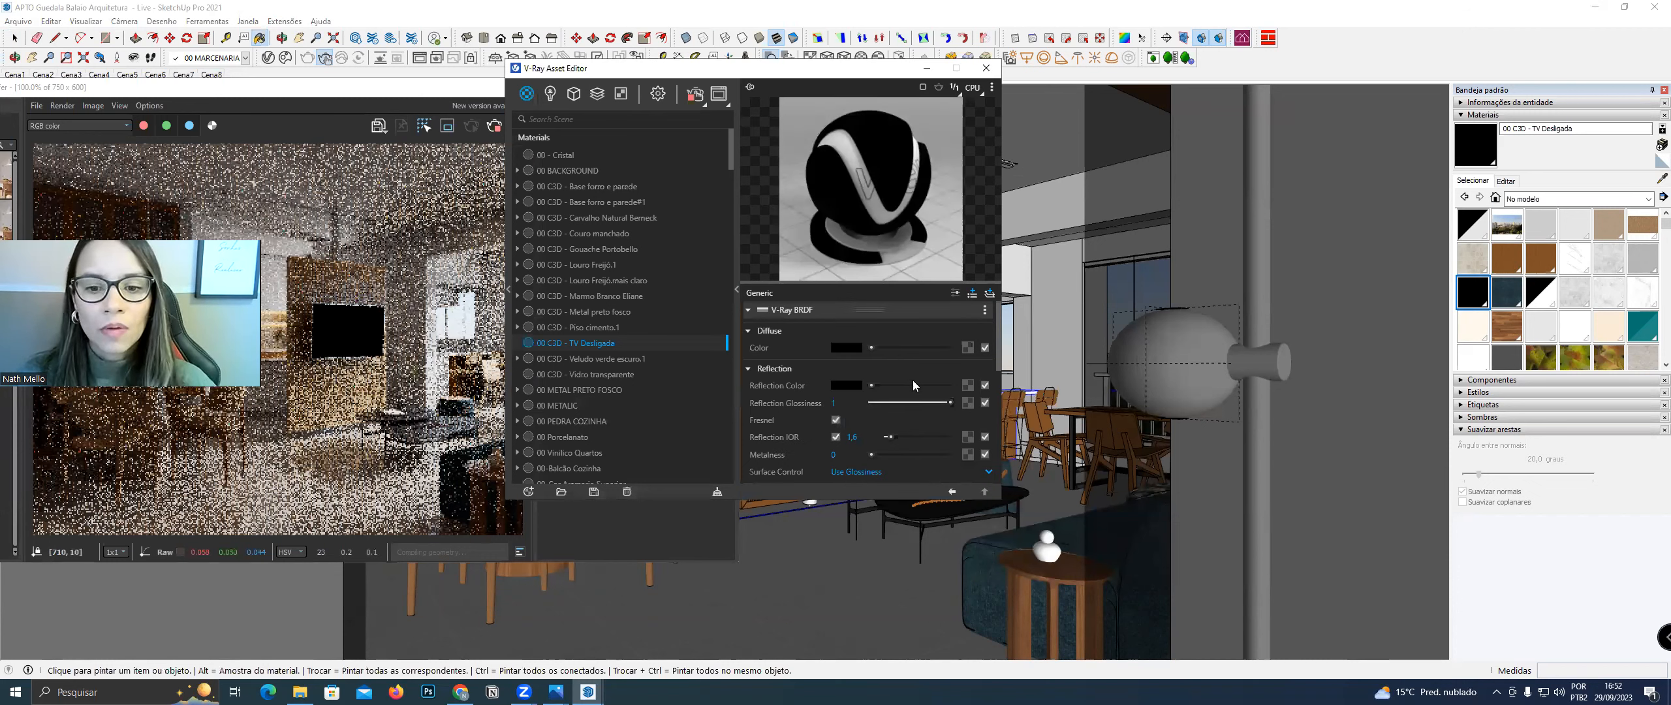
left_click_drag(871, 385, 943, 403)
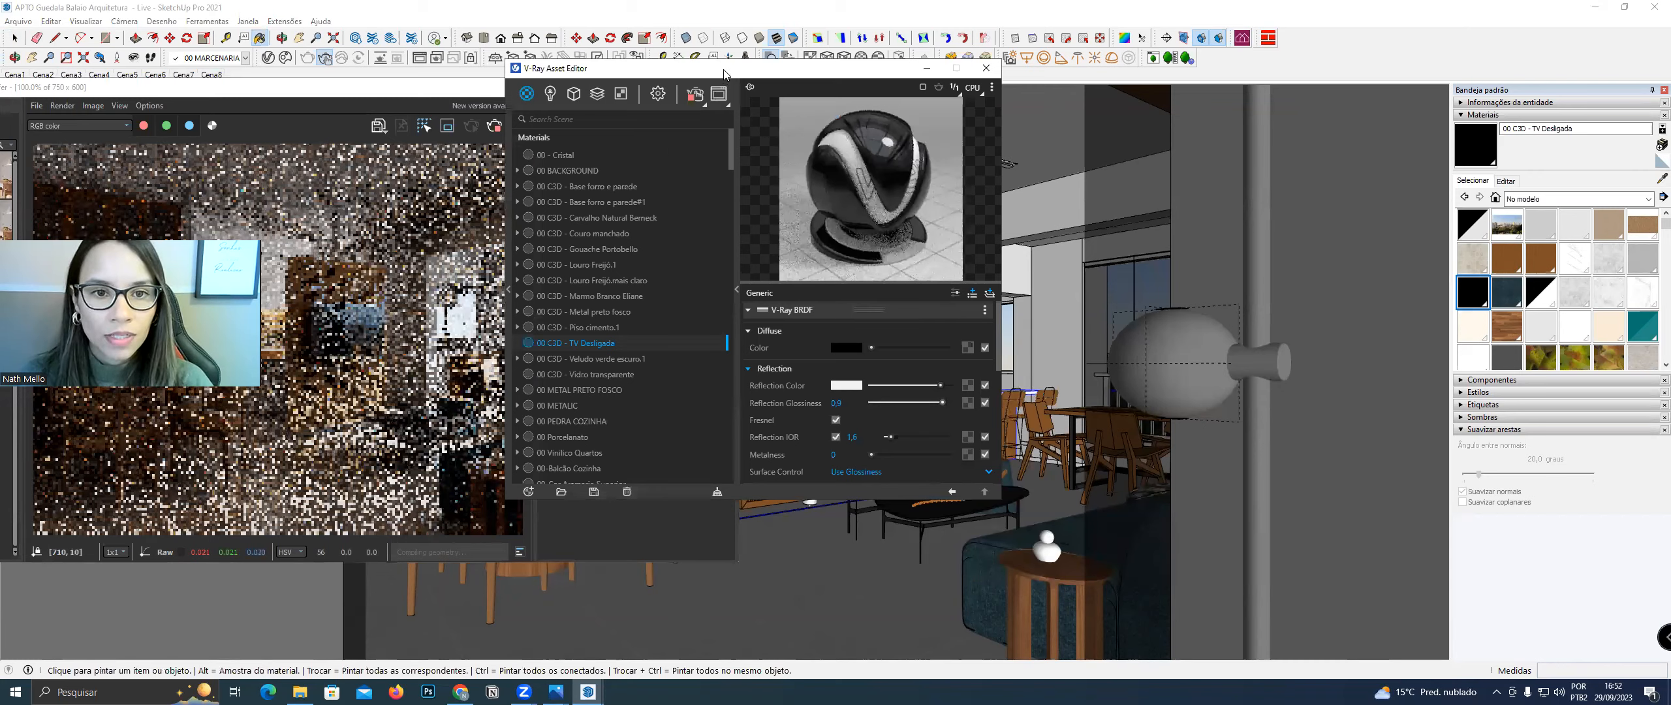
left_click_drag(653, 68, 747, 70)
Limit the render to a rectangular region around the TV and its perforated wood panel
left_click(382, 383)
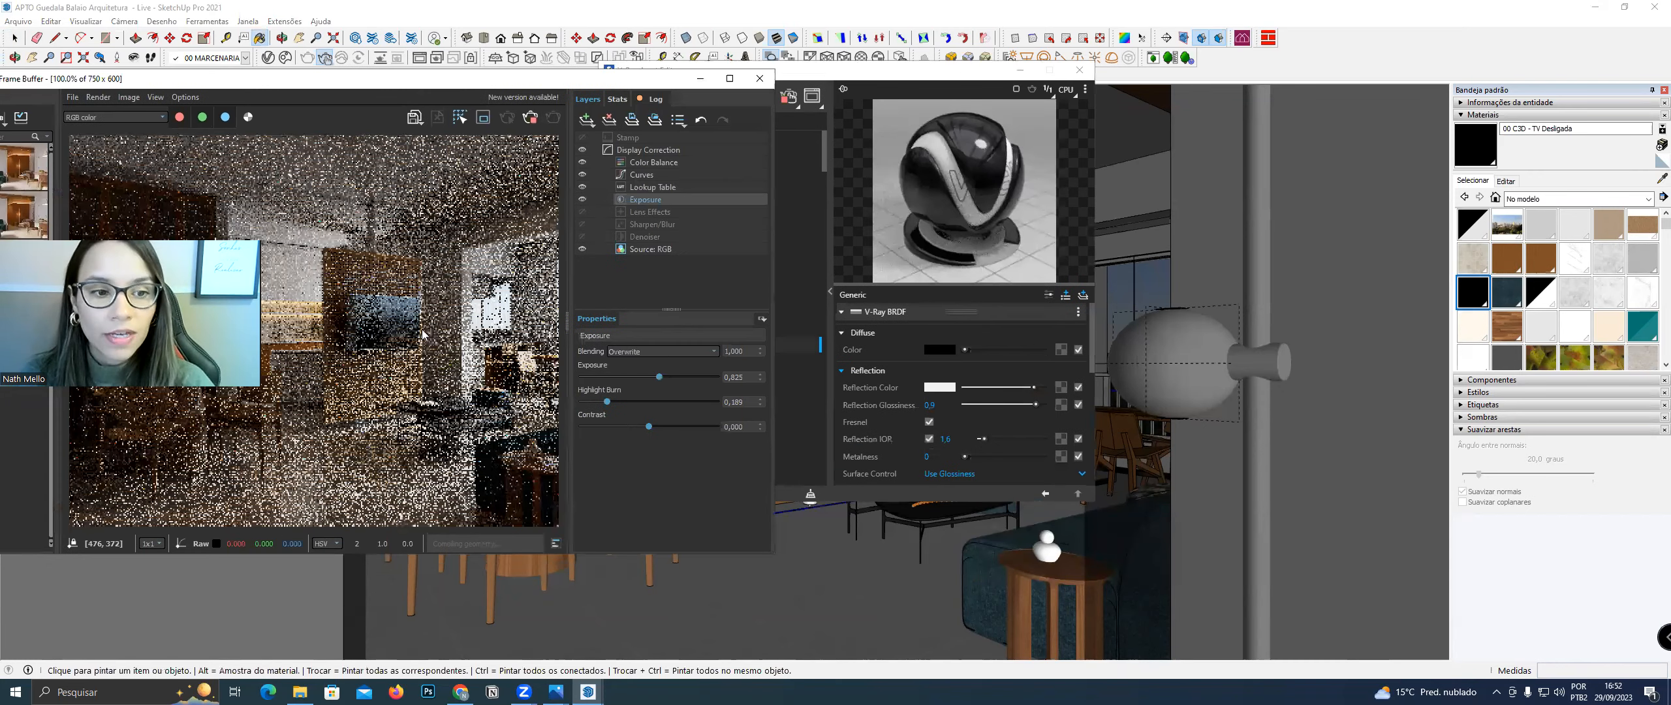
left_click_drag(449, 86, 586, 83)
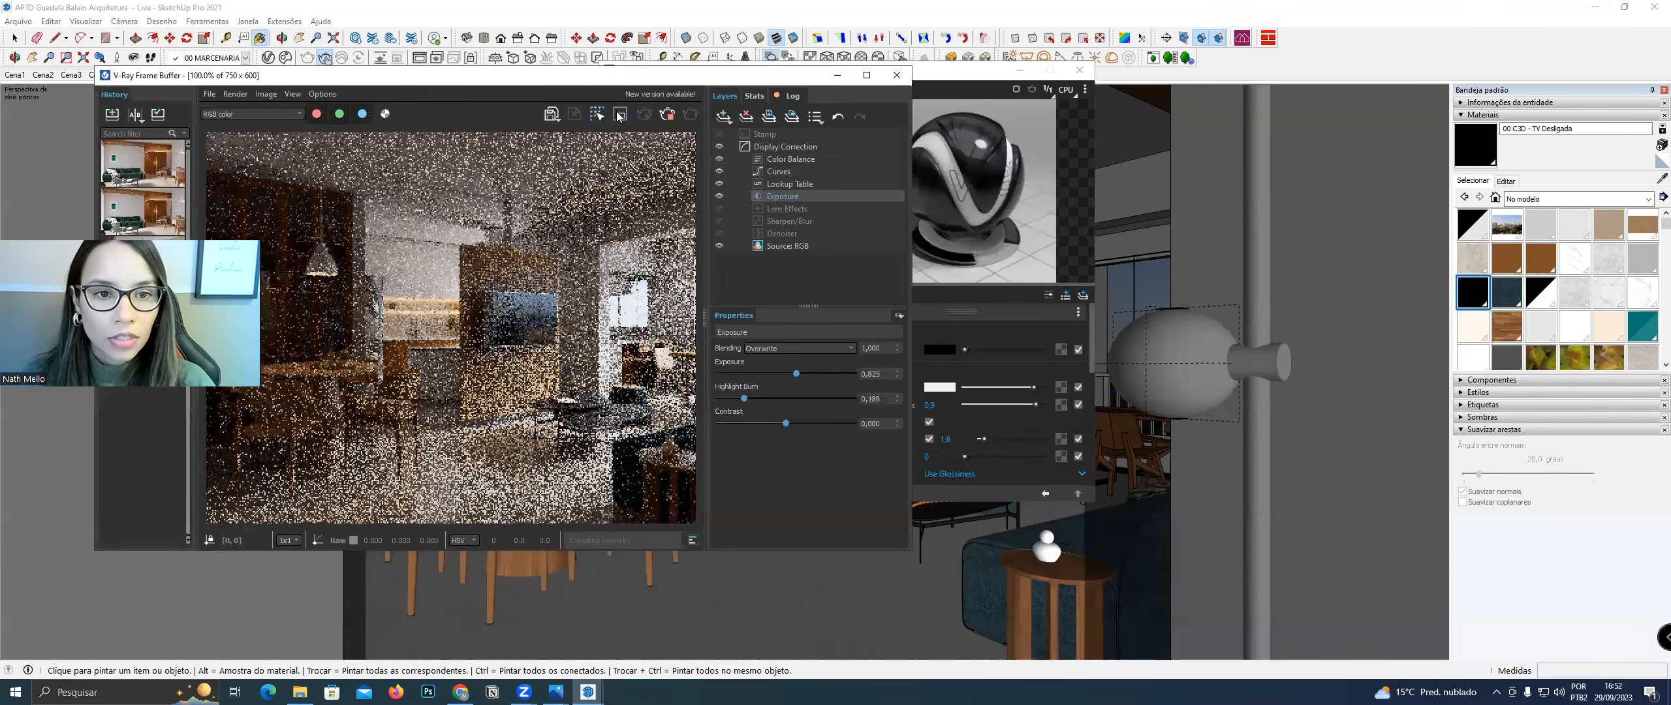
left_click(621, 116)
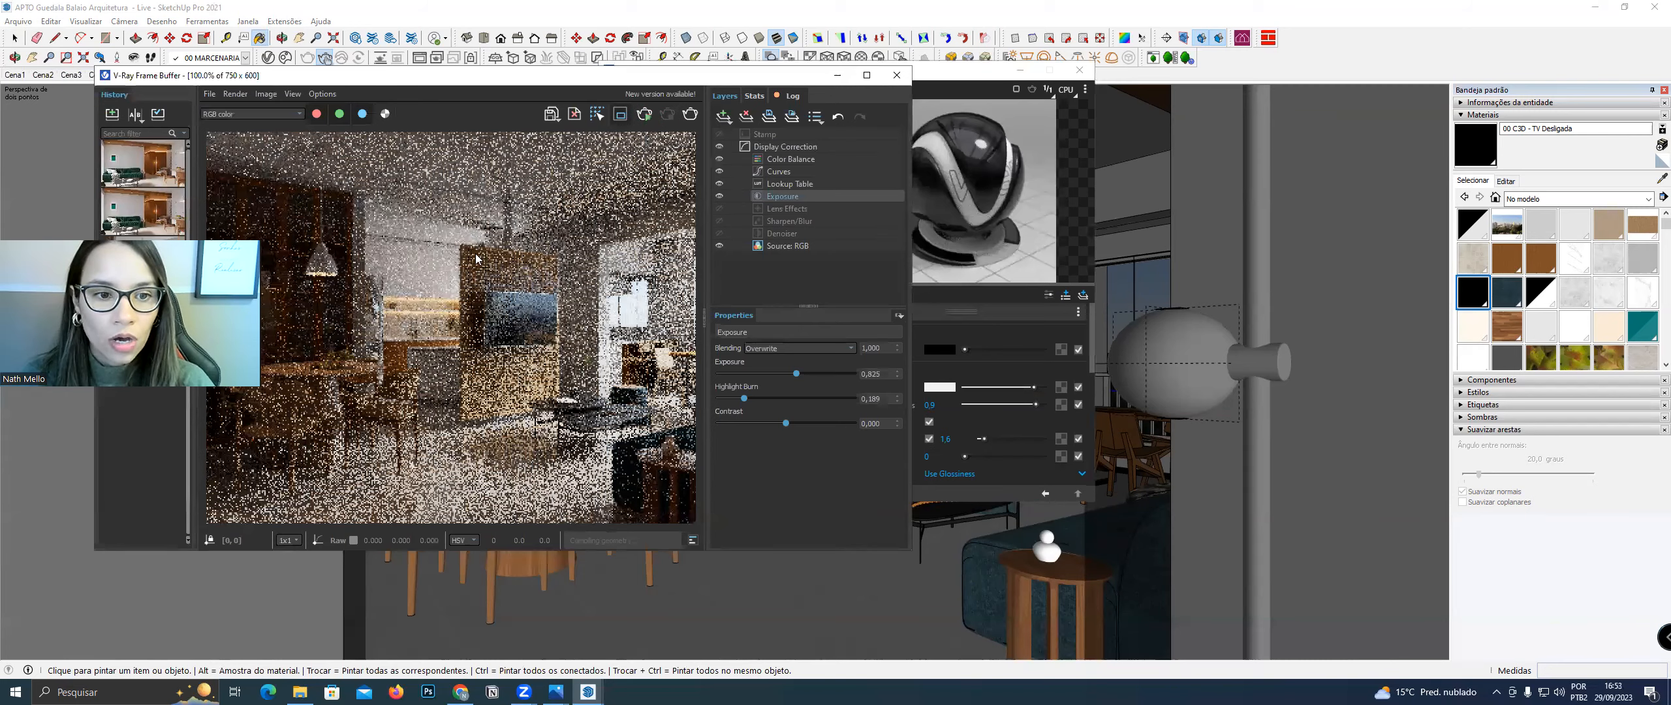
left_click_drag(432, 232, 591, 394)
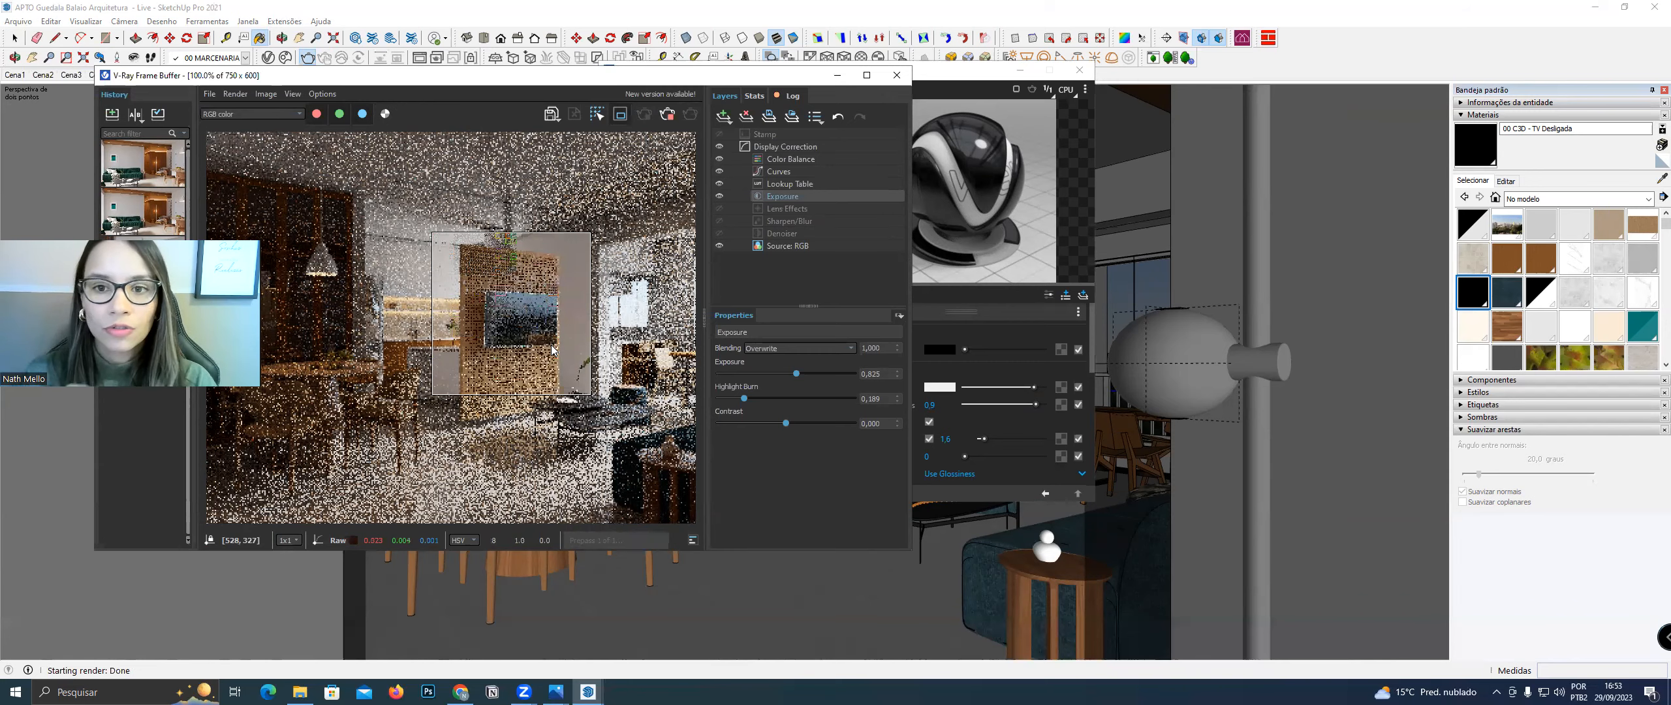
Fine-tune the TV material's reflection colour and inspect the reflection up close in the region render
left_click_drag(983, 77, 1209, 87)
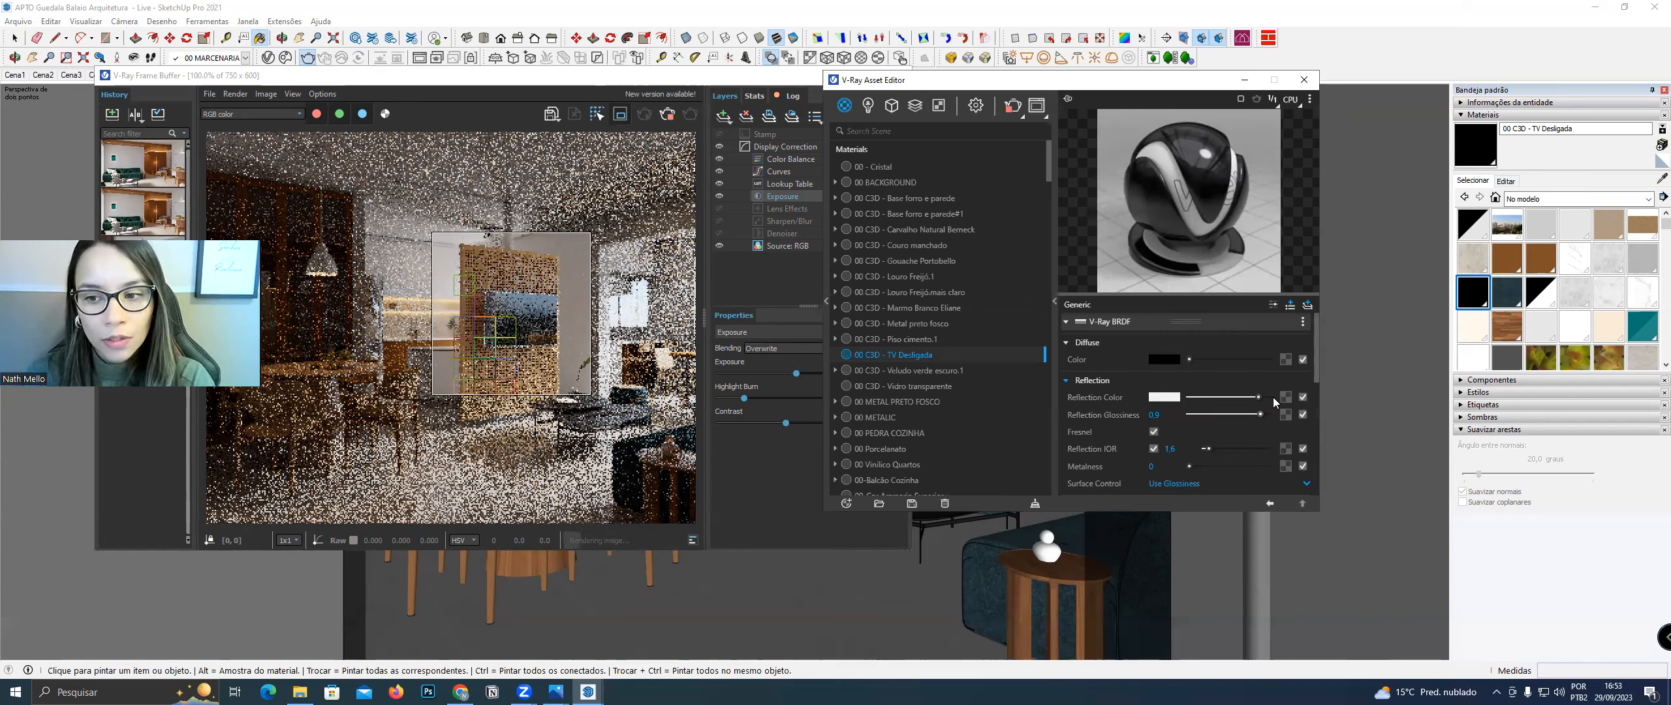
left_click_drag(1269, 398, 1259, 397)
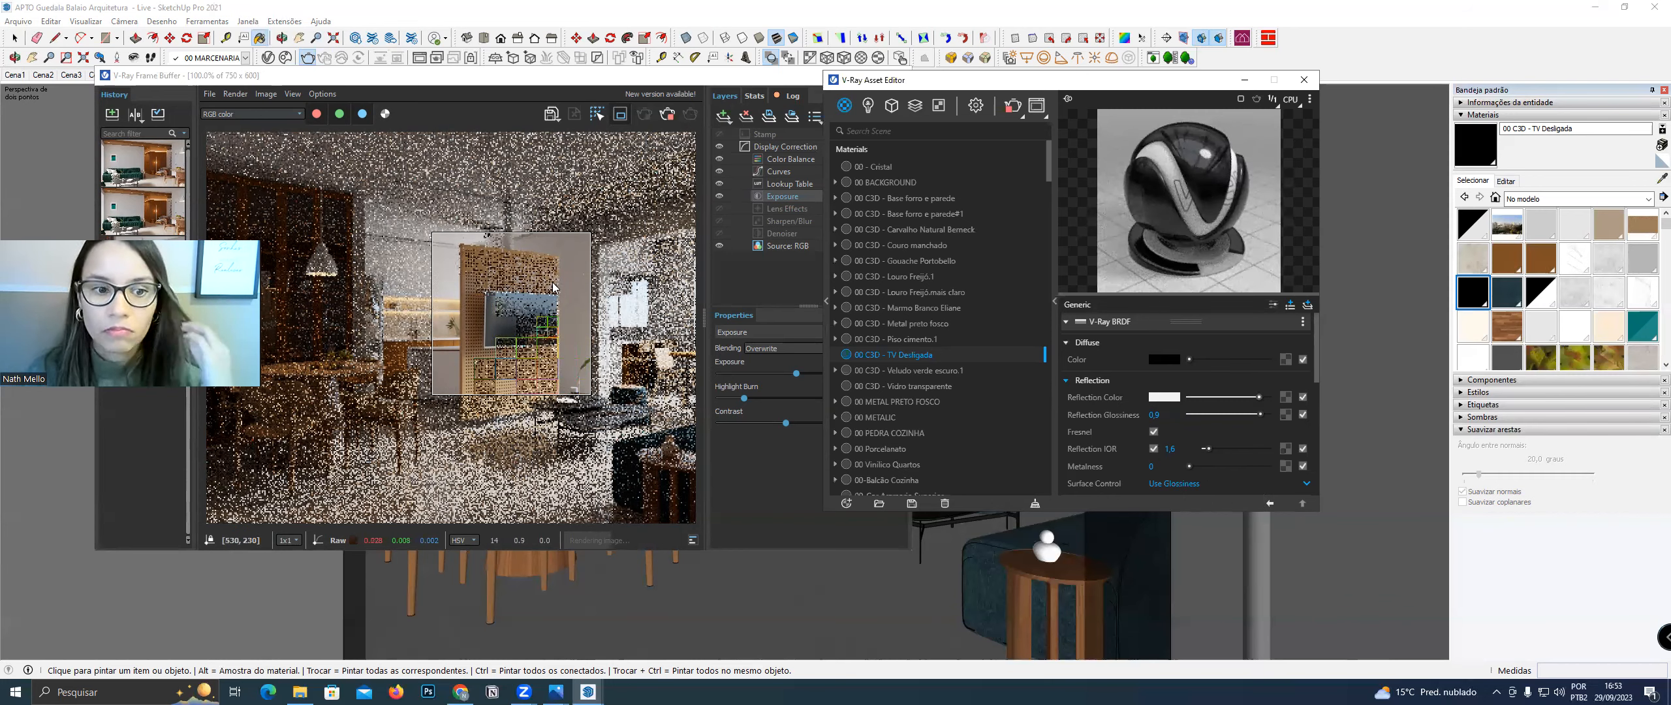
scroll(511, 320, "up", 1)
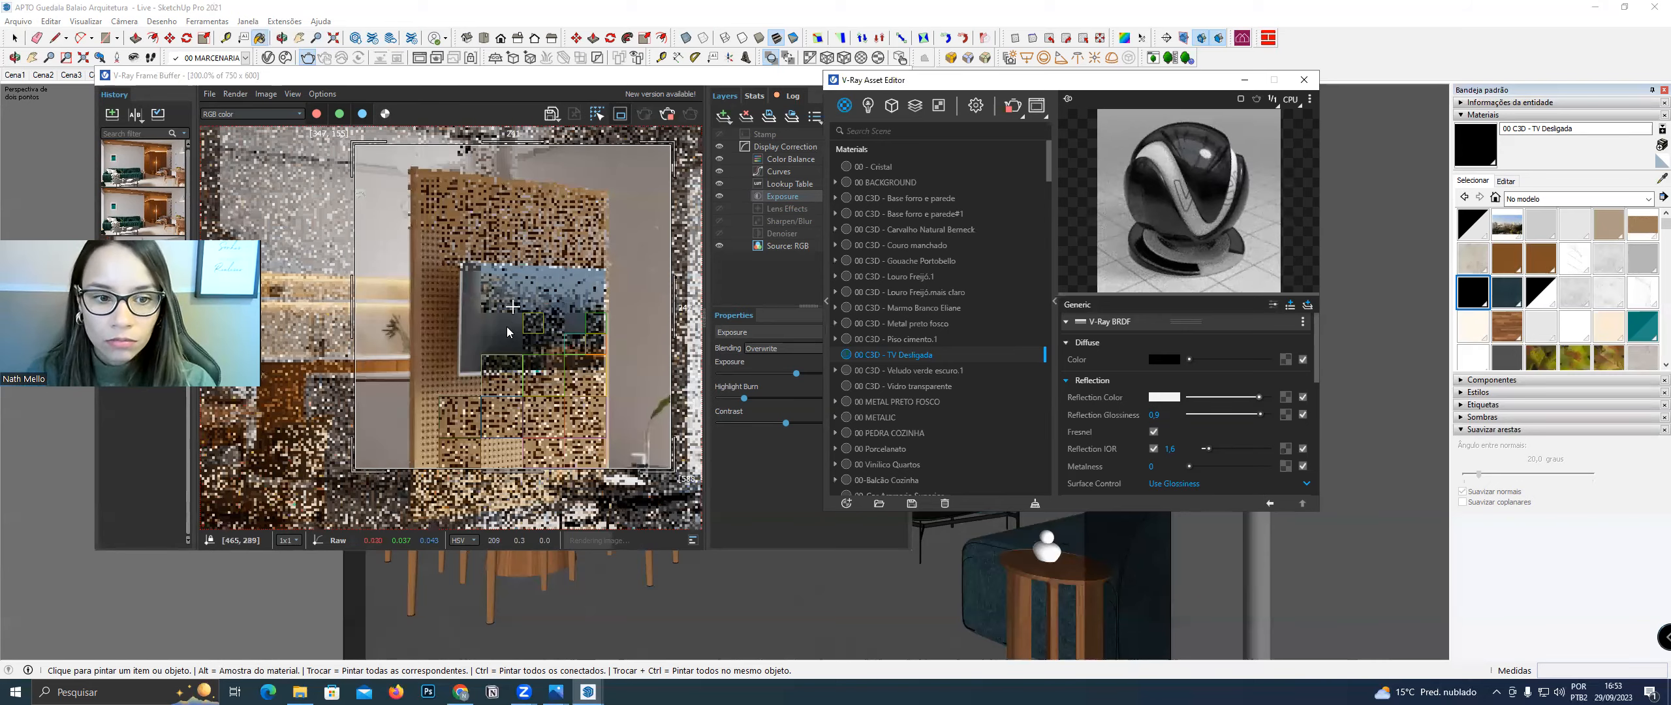
scroll(510, 321, "down", 1)
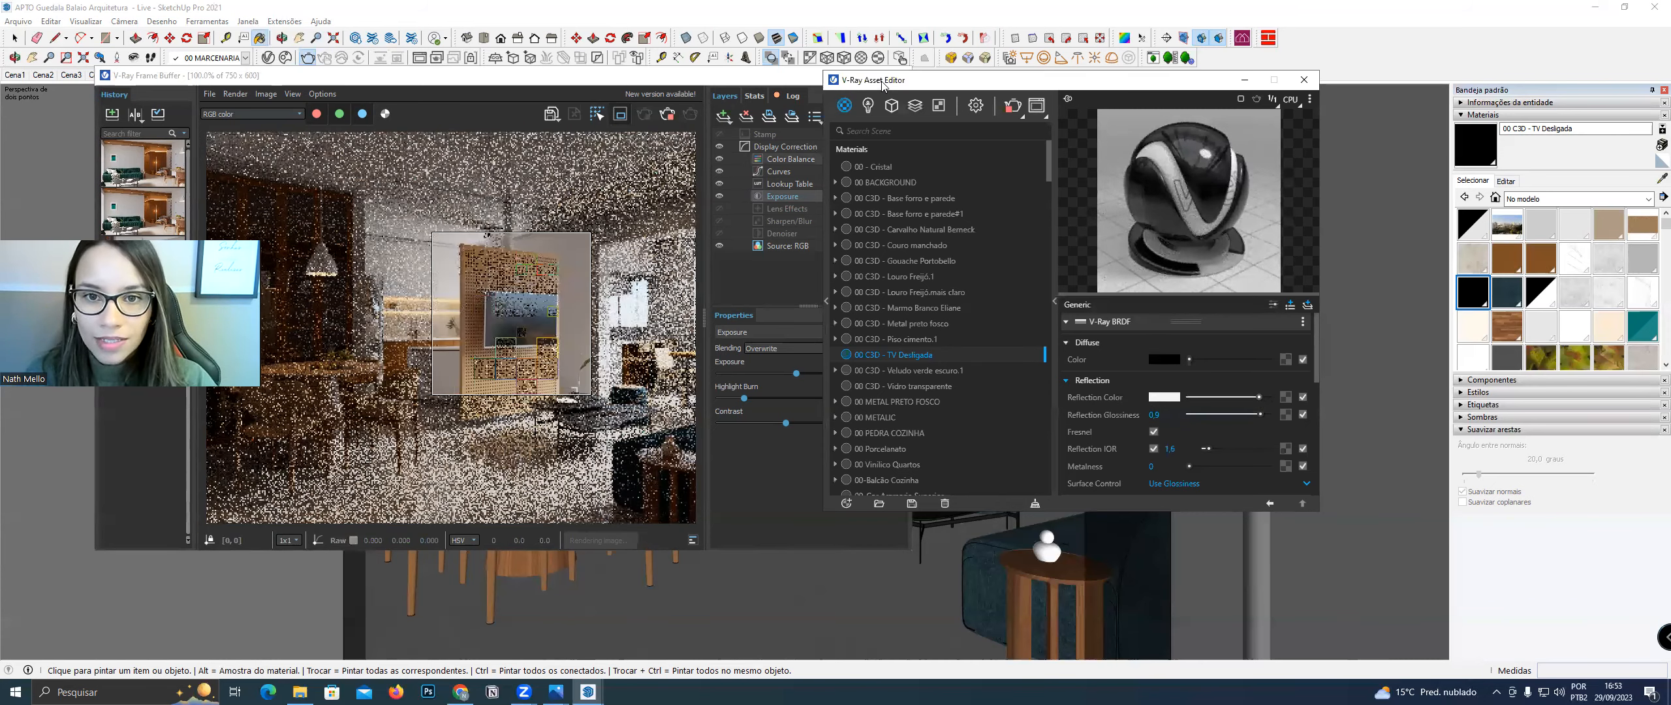
Review the global illumination render settings, return to the TV material, and examine the TV closely in the region render
left_click_drag(882, 82, 892, 84)
left_click_drag(787, 77, 796, 77)
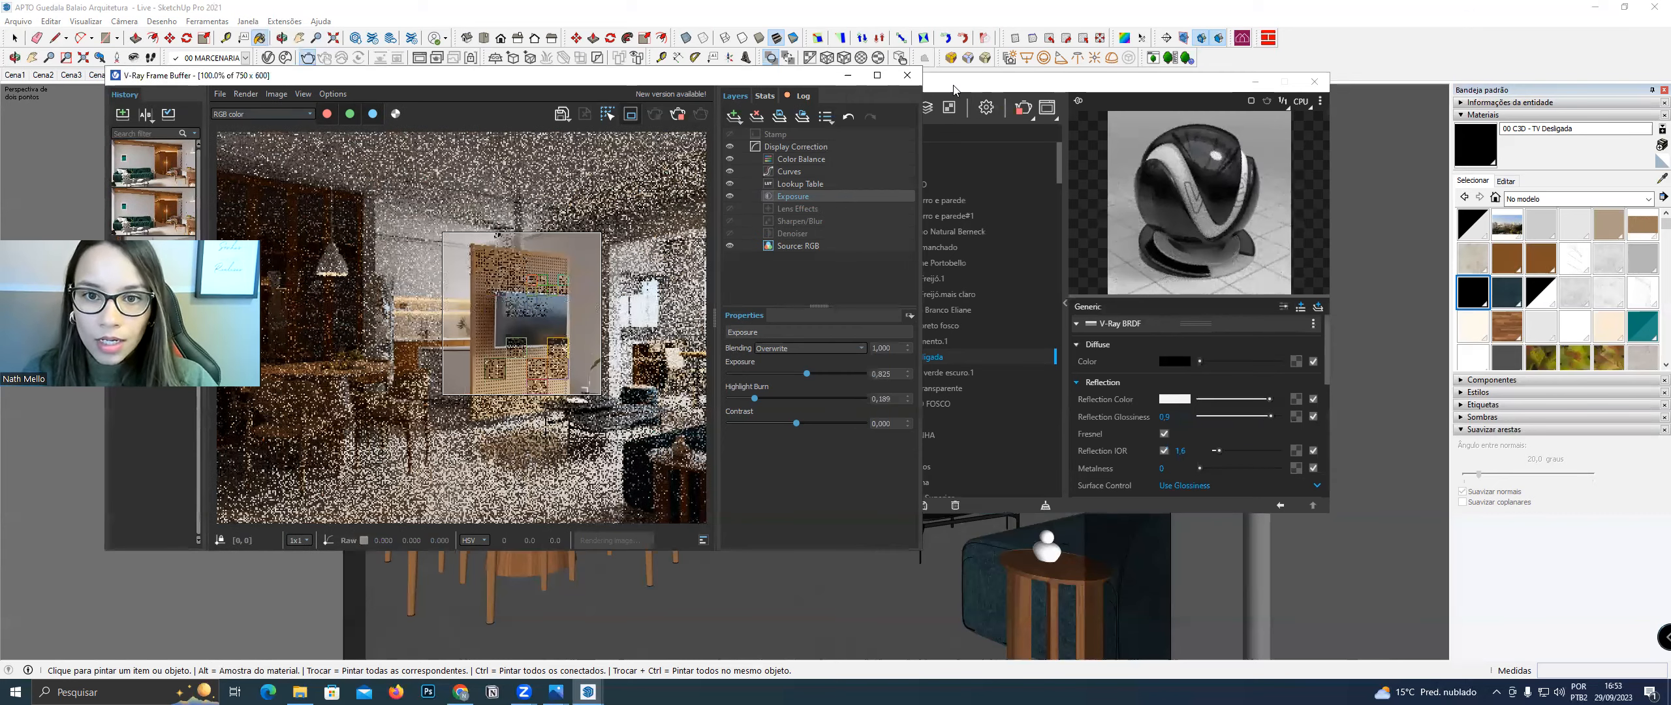
left_click_drag(973, 81, 907, 83)
left_click(920, 110)
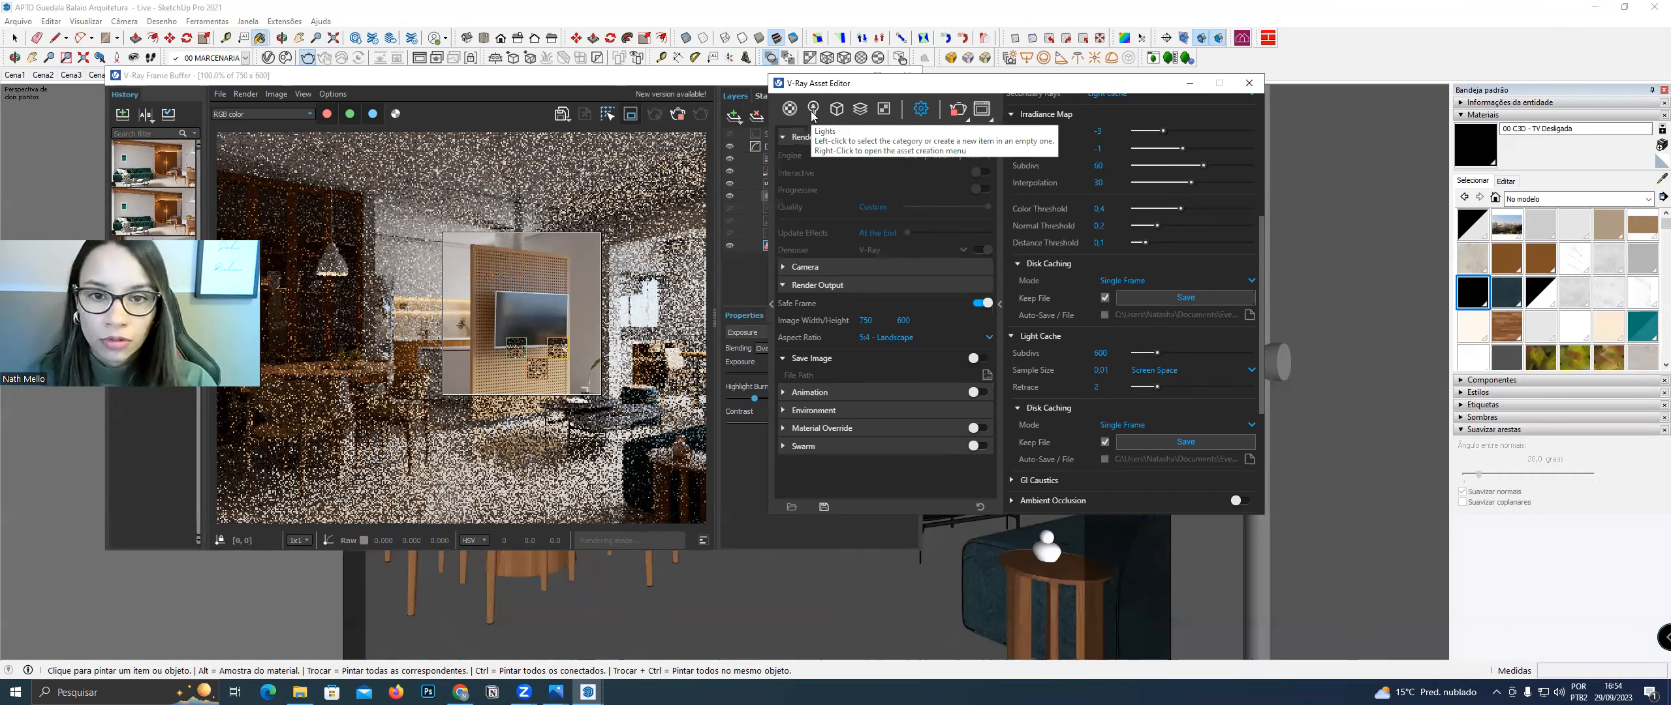
left_click(791, 110)
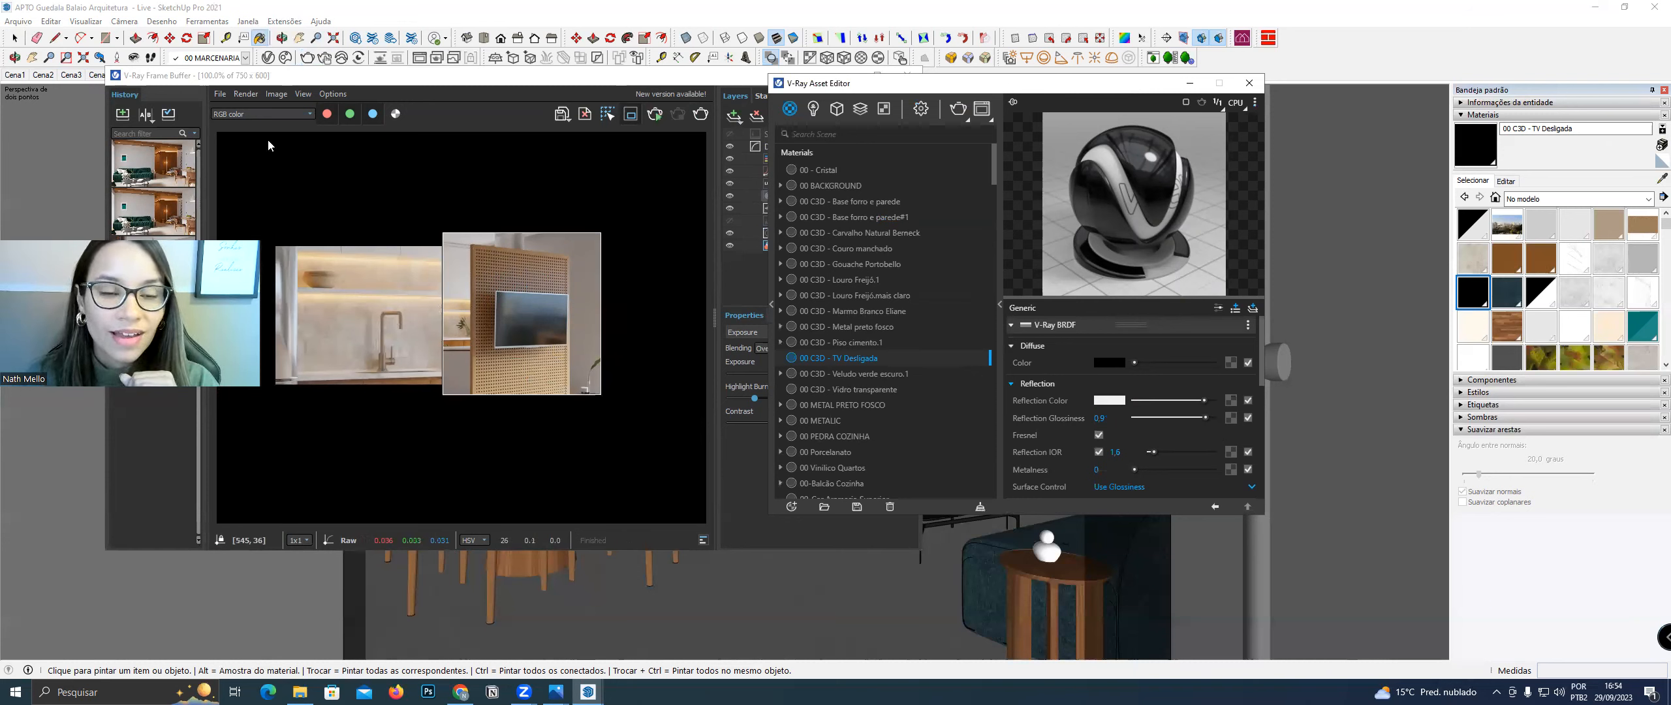
scroll(490, 321, "up", 1)
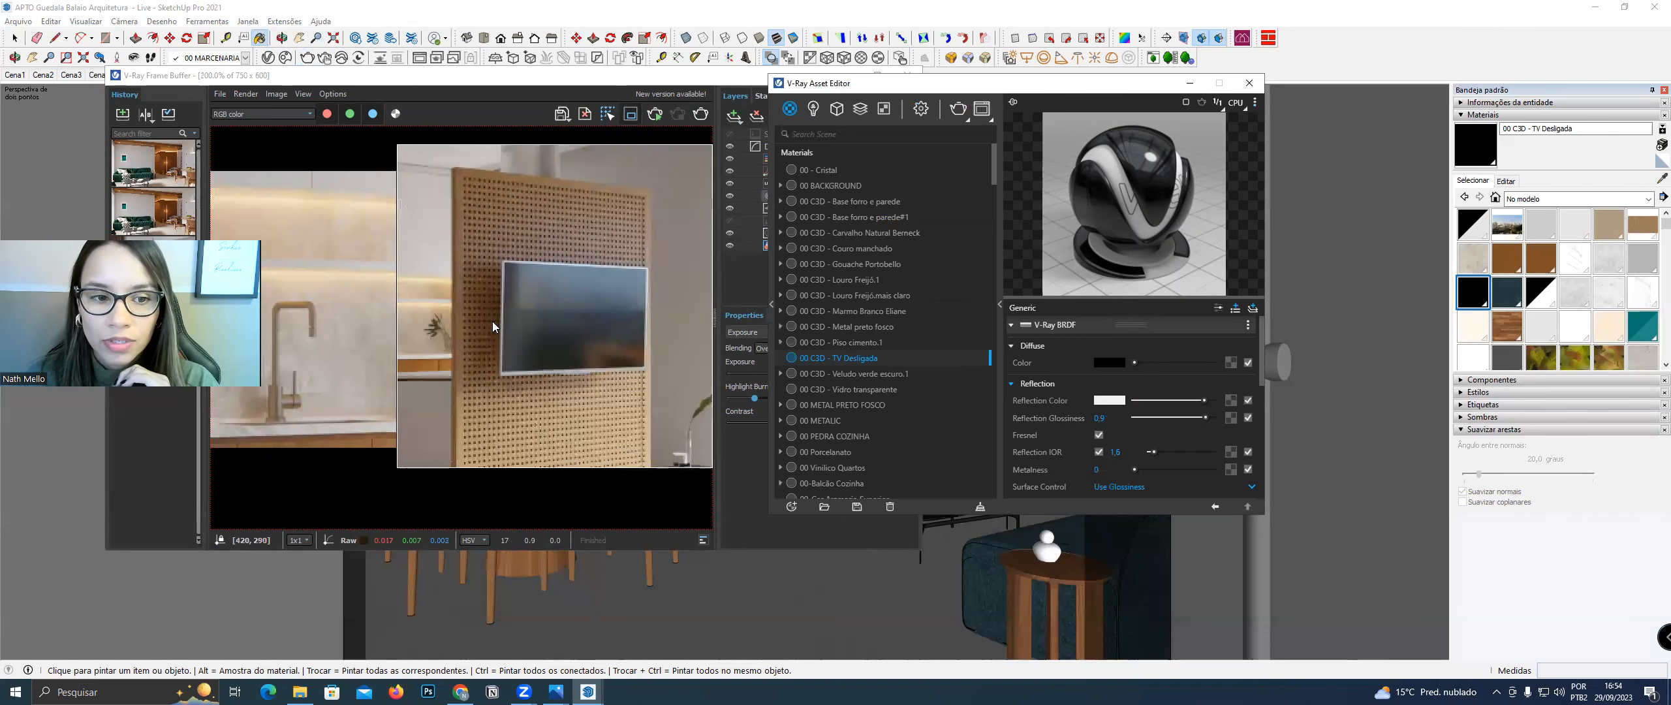
Examine the TV's reflections closely in the reference photo of the kitchen and wood panel, and return to the SketchUp model
left_click(556, 692)
left_click(428, 625)
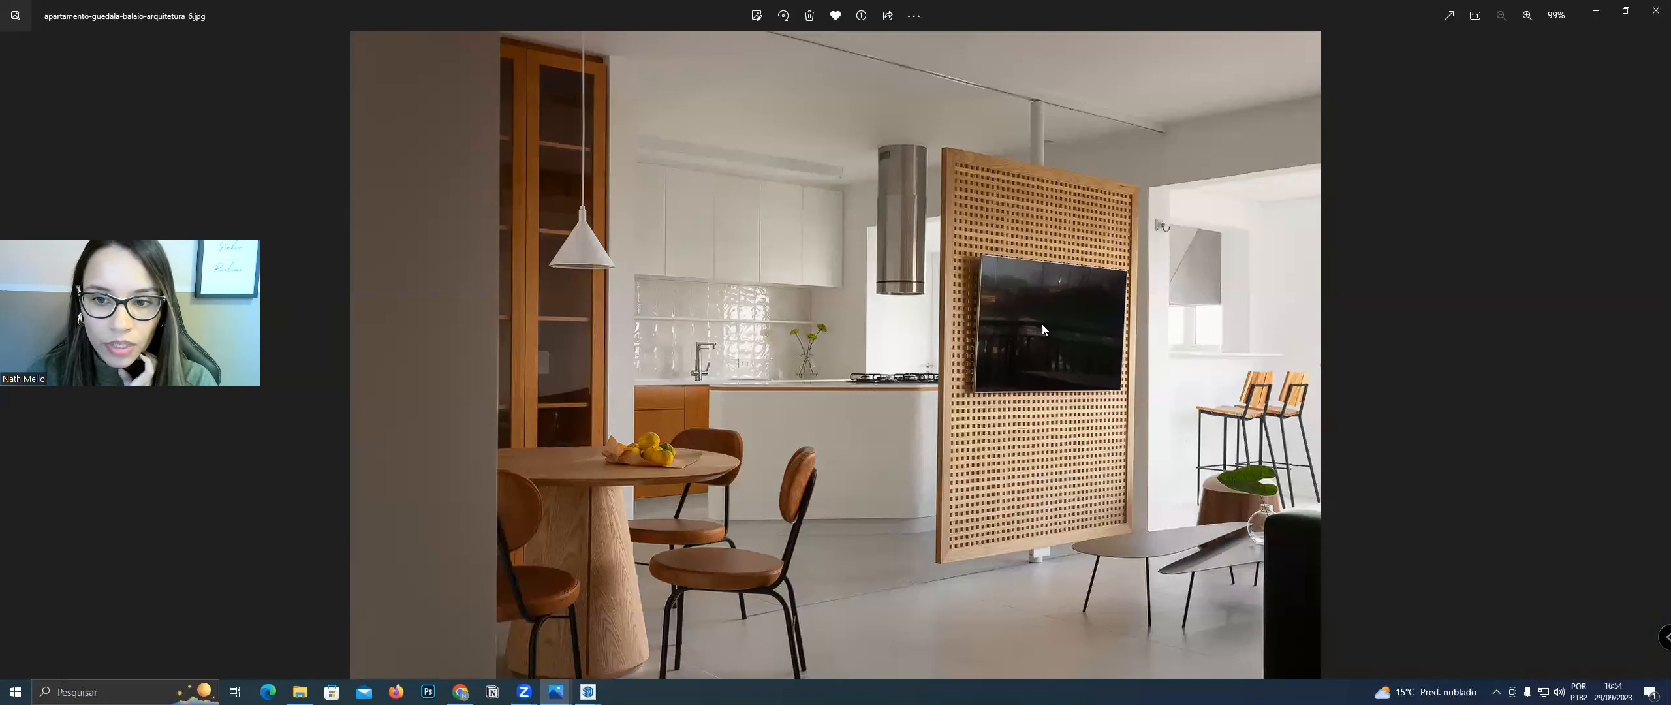
scroll(1044, 324, "up", 2)
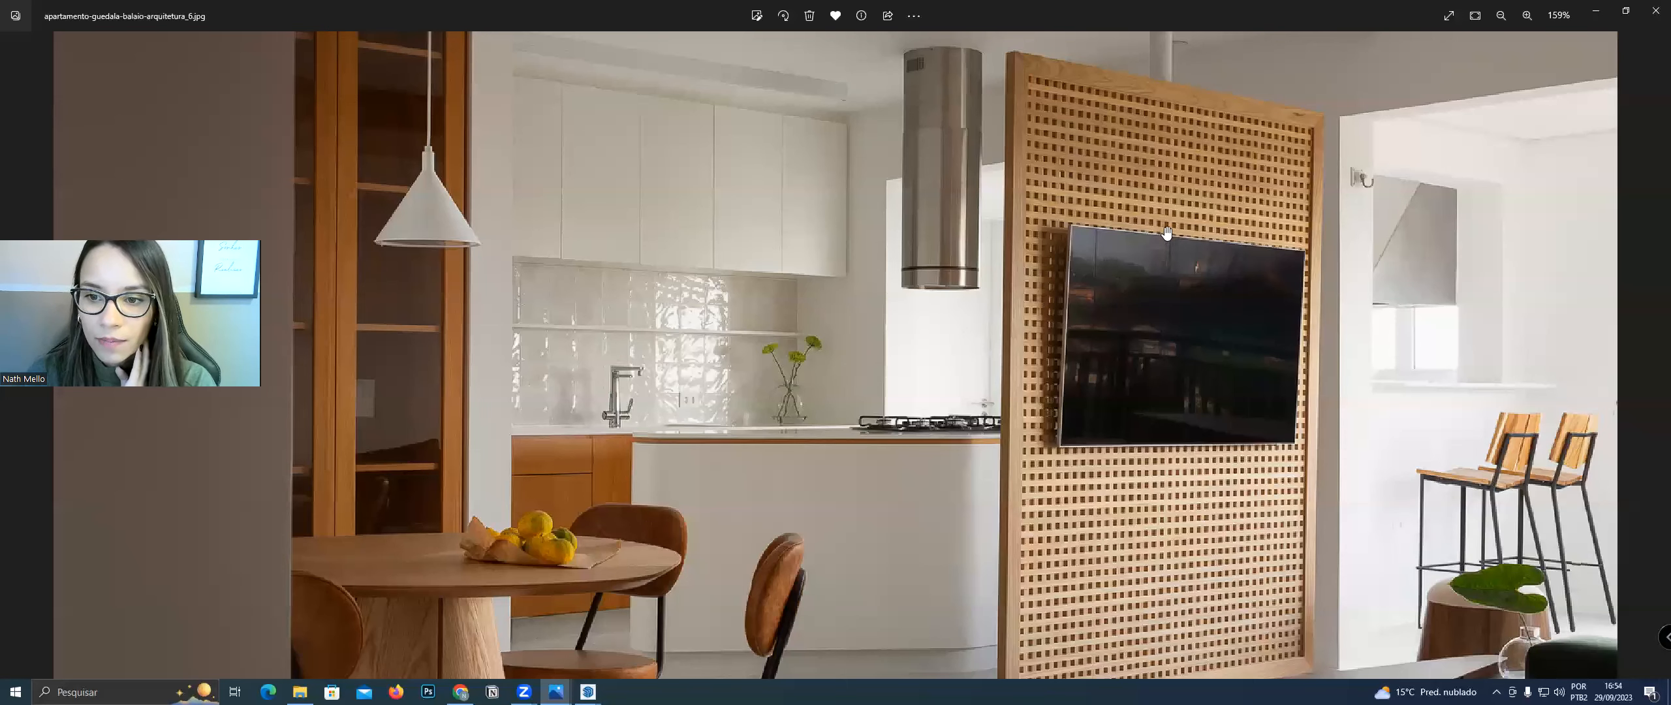
left_click_drag(1083, 303, 1090, 229)
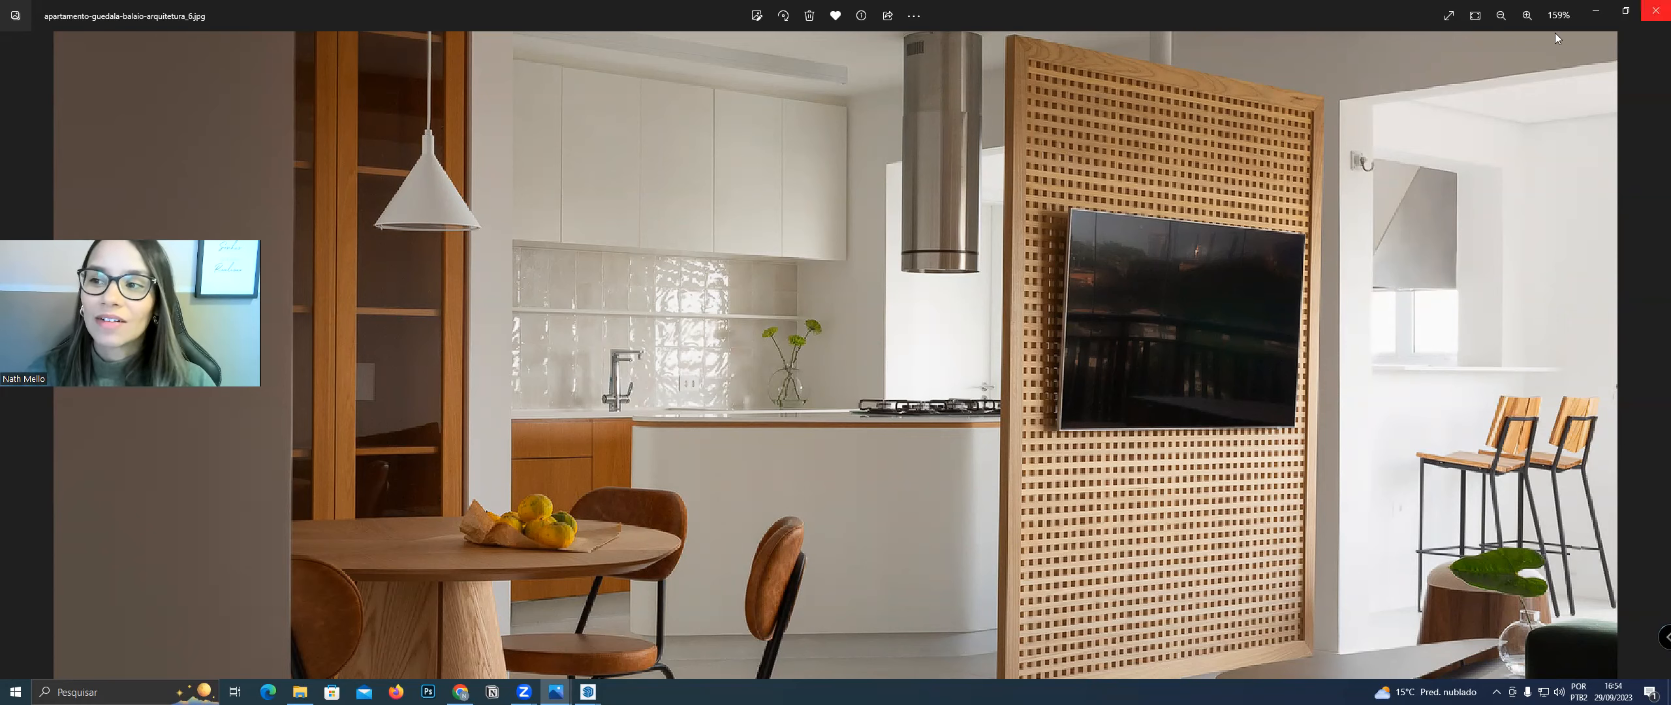
scroll(1200, 292, "down", 5)
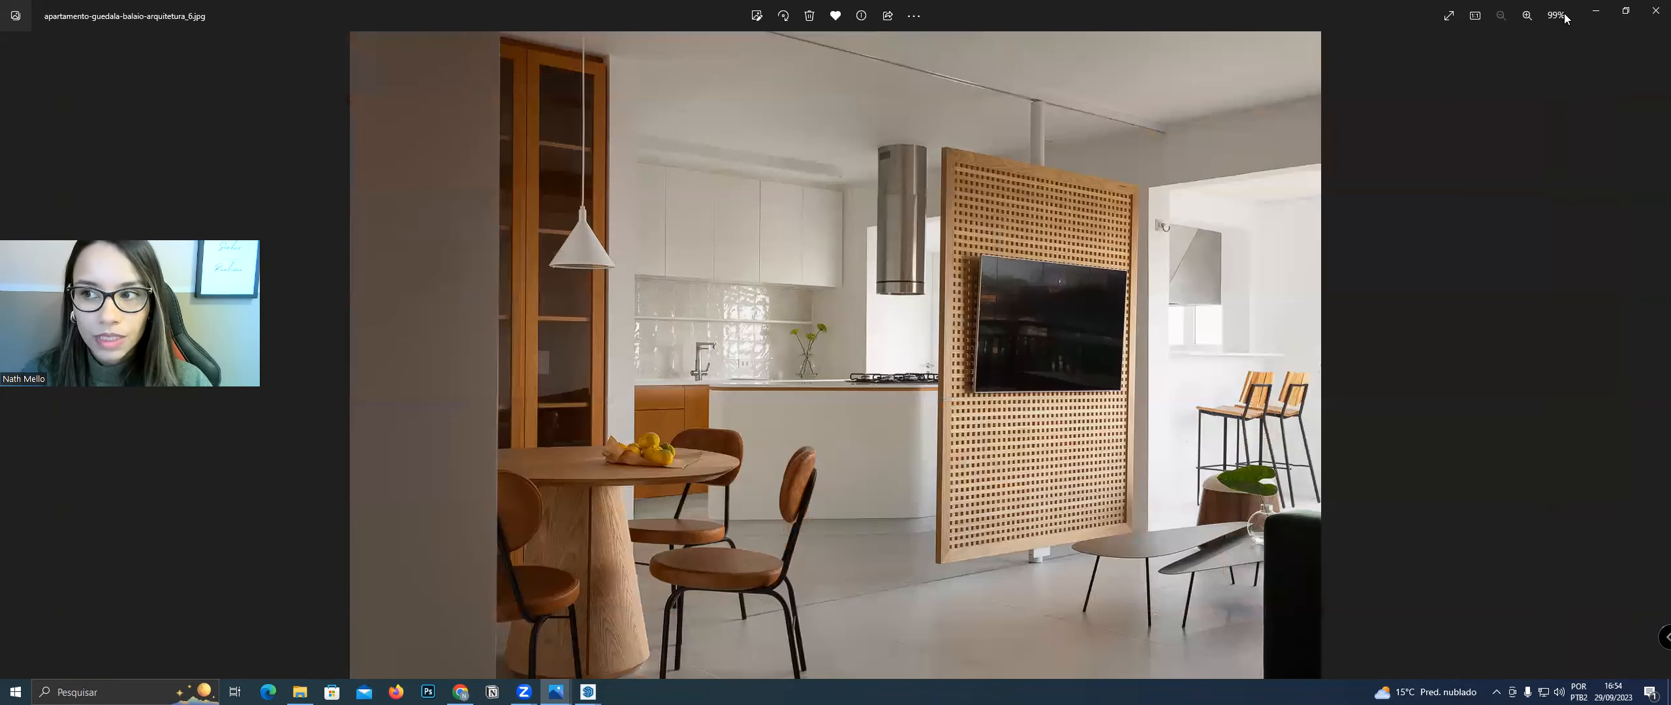
left_click(1595, 13)
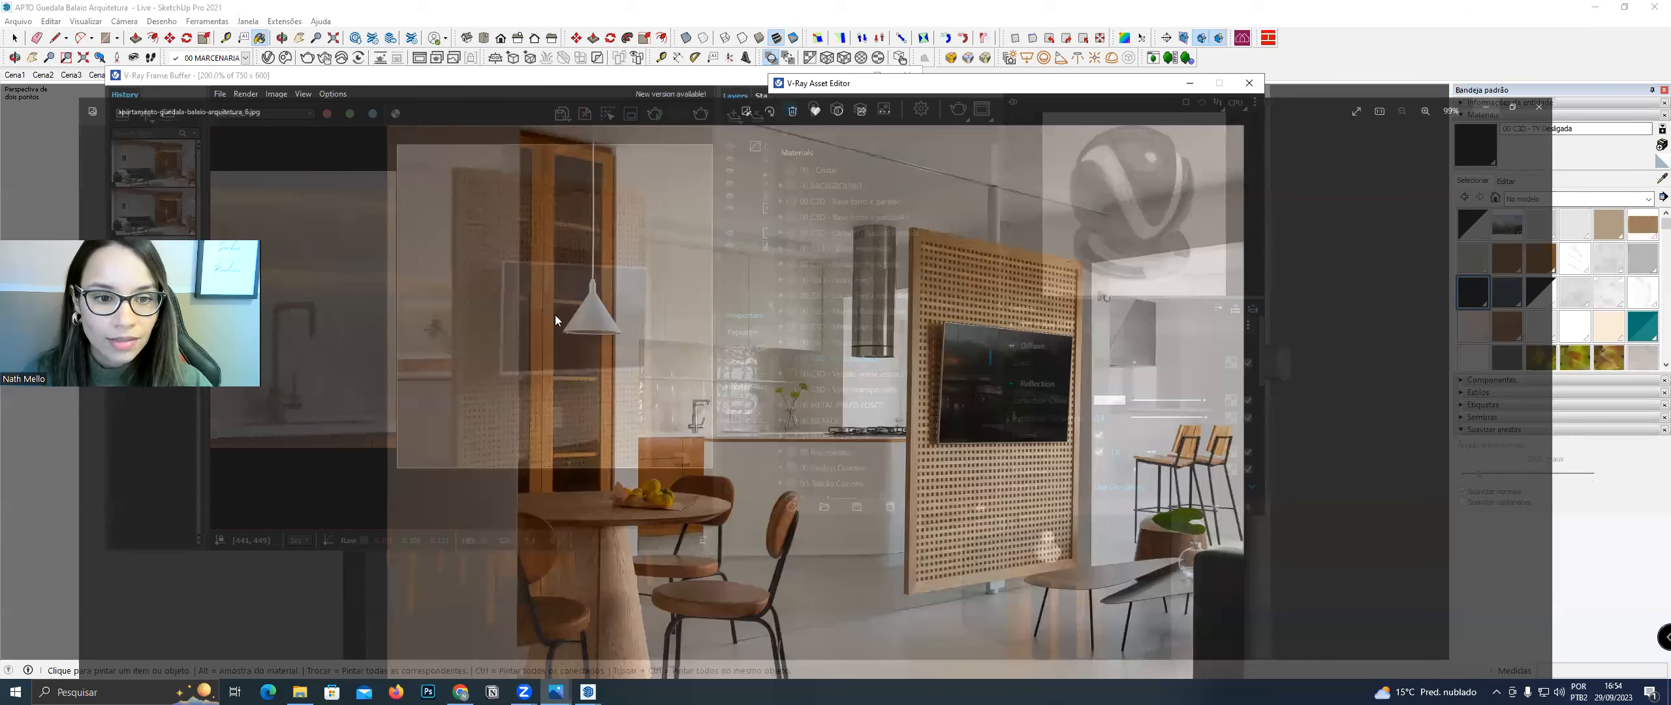
Set the irradiance map's max rate to -2 and subdivs to 58, and the light cache sample size to 0.03
left_click(921, 109)
scroll(1162, 418, "up", 3)
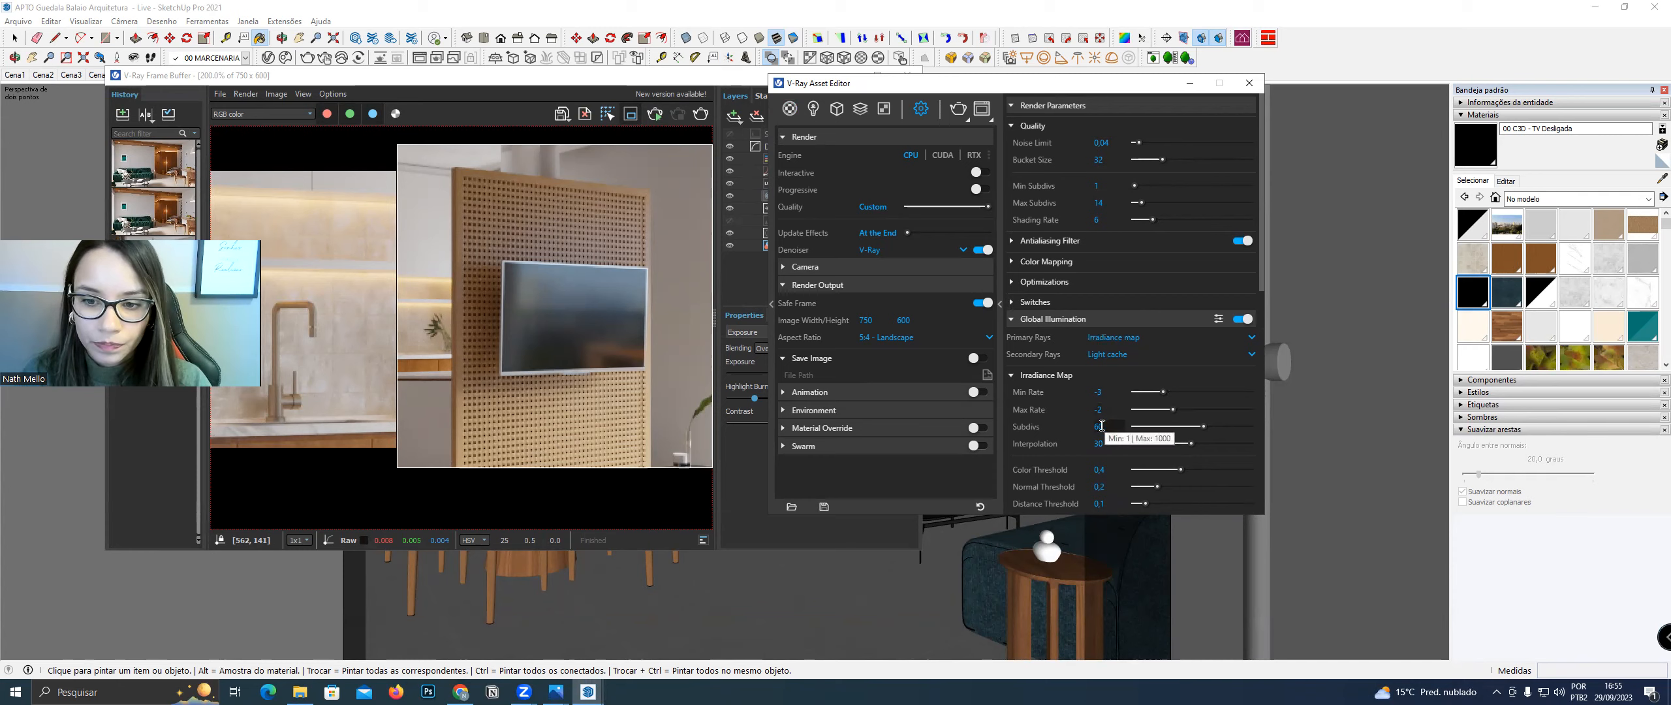
scroll(1102, 427, "down", 2)
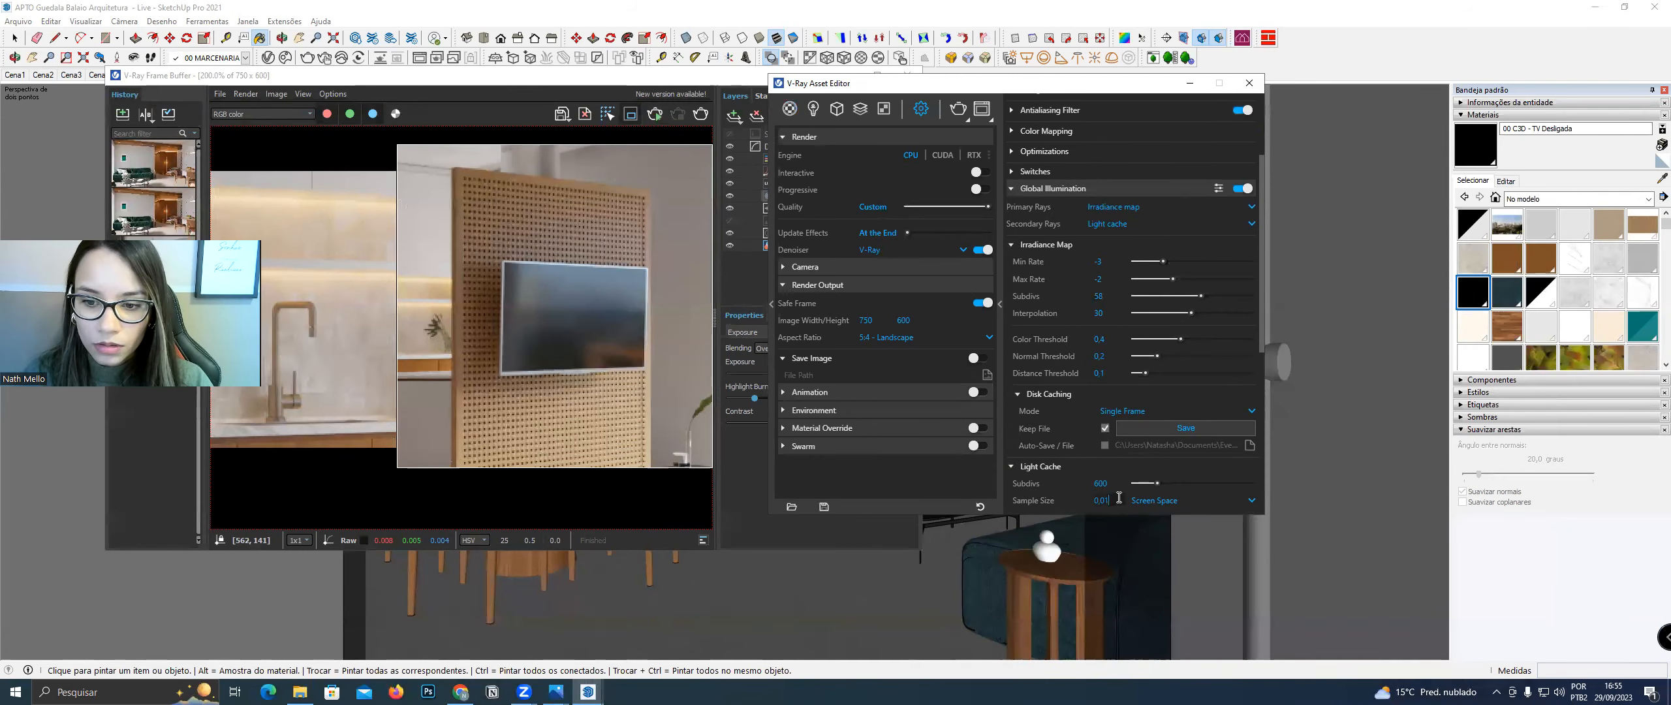
type("0,03")
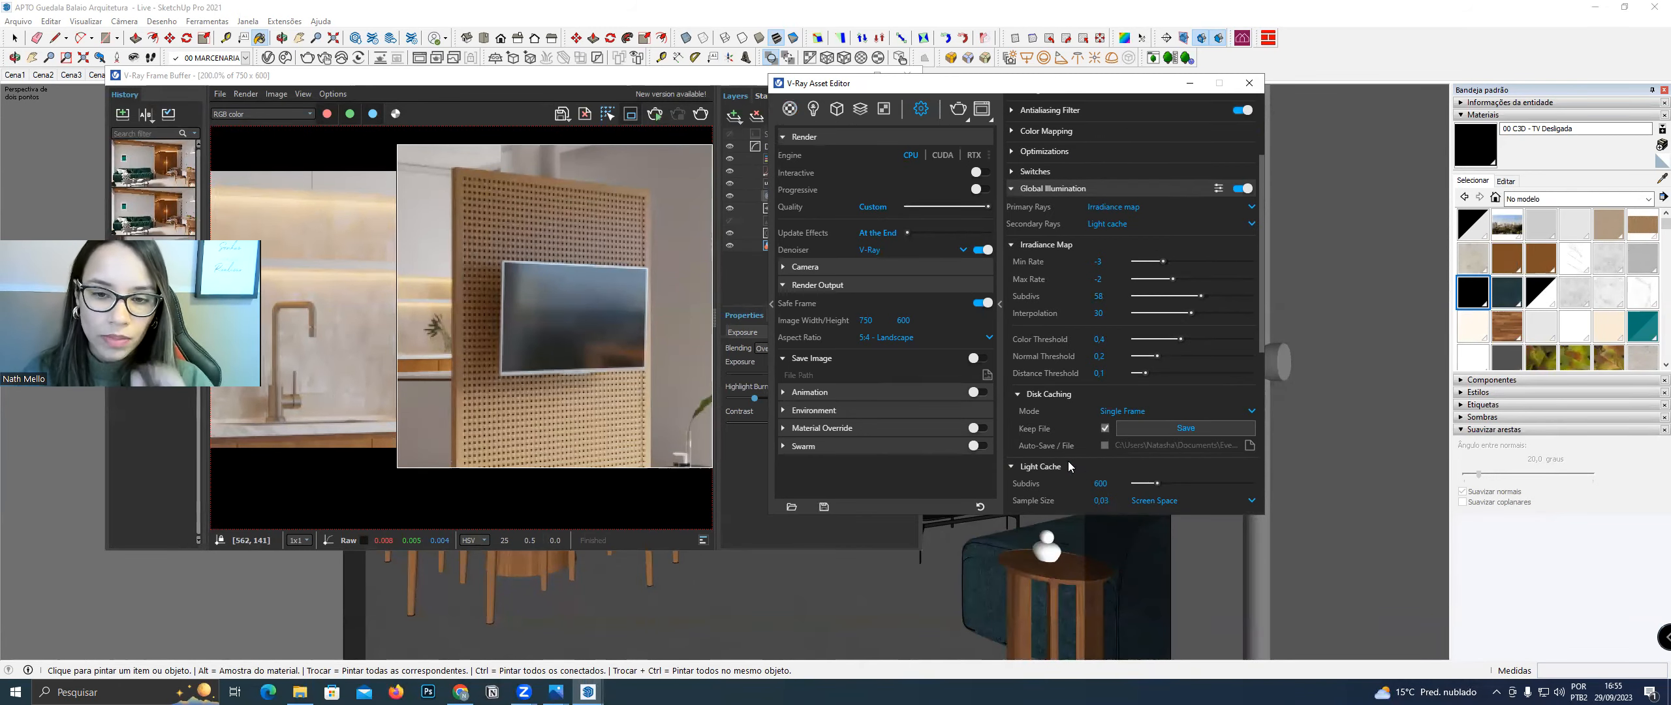
scroll(1068, 462, "down", 2)
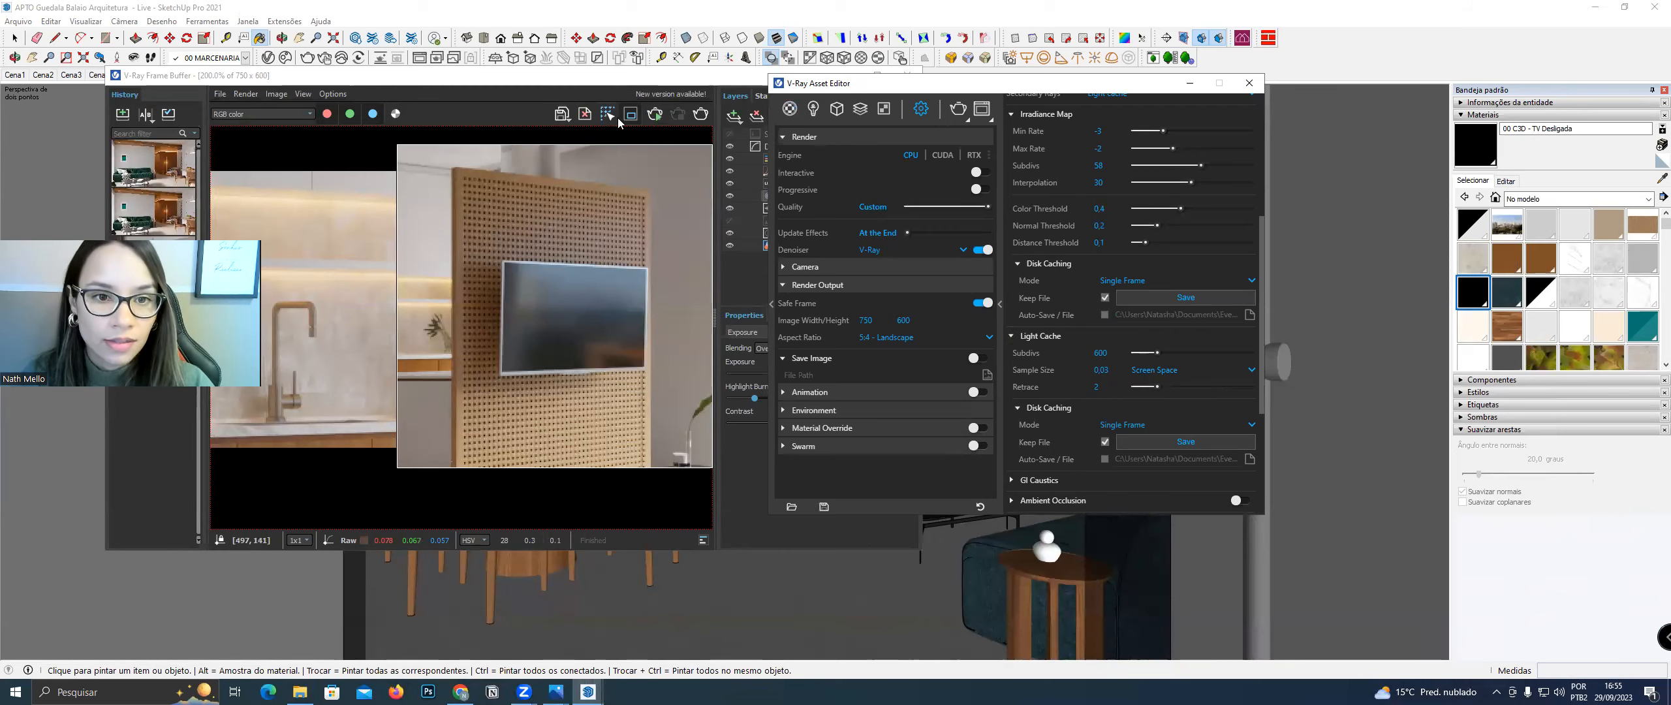
Minimise the V-Ray windows, frame the TV screen close up in the model, and start a new test render
left_click(671, 152)
left_click(847, 75)
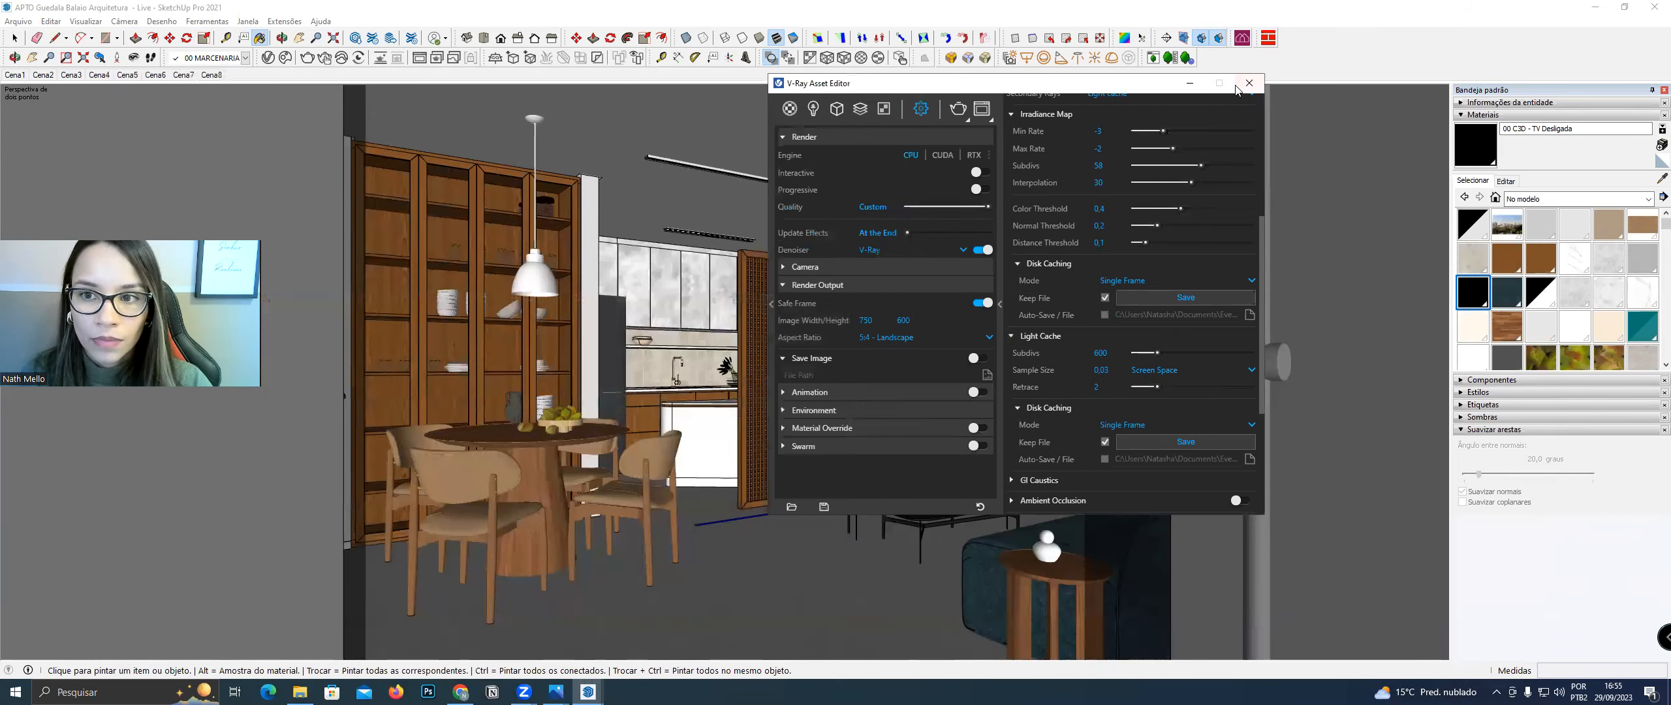
left_click(1188, 83)
scroll(810, 365, "up", 3)
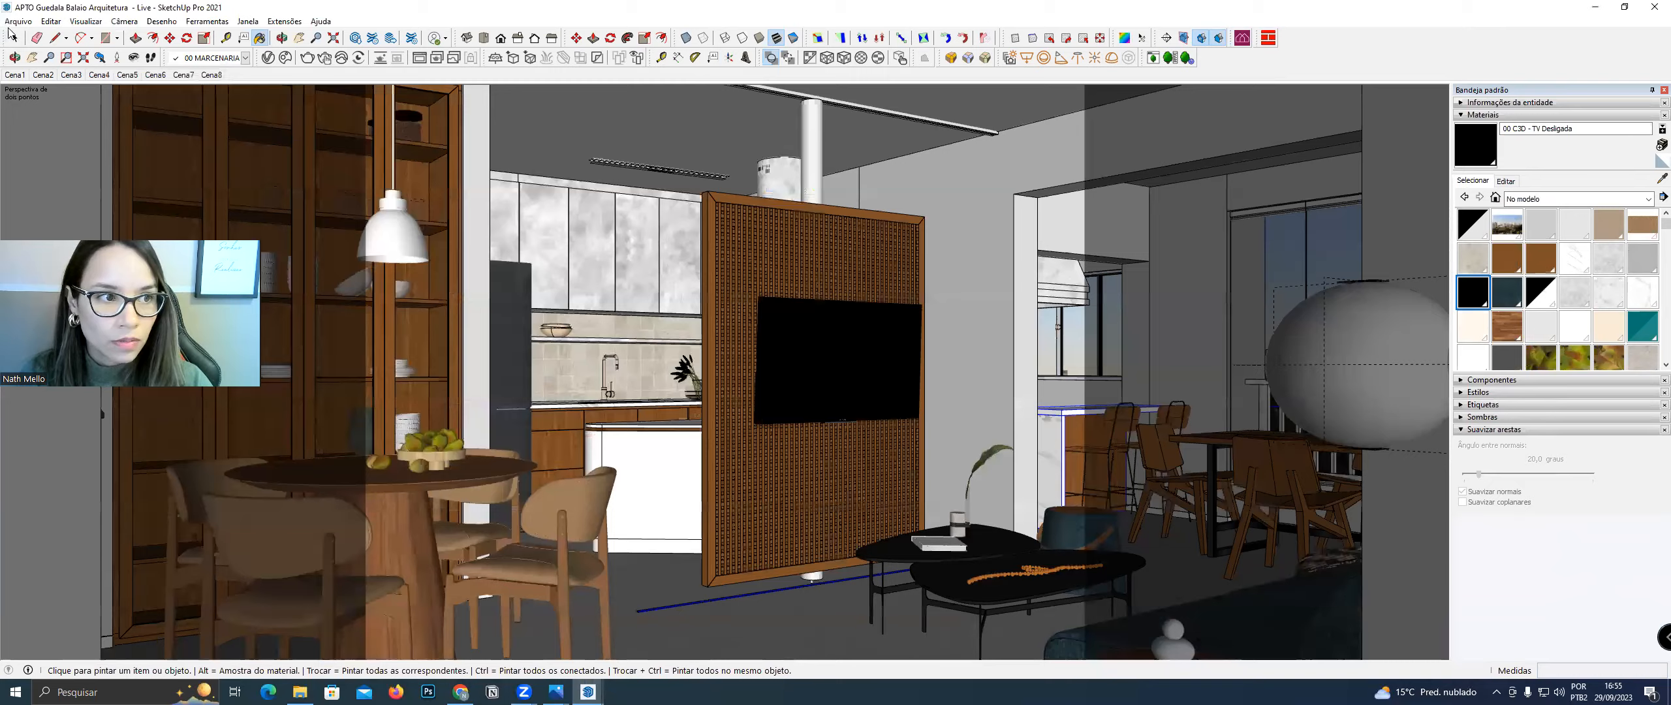
scroll(664, 319, "up", 2)
scroll(875, 372, "up", 2)
middle_click_drag(861, 316, 770, 277)
scroll(816, 301, "up", 1)
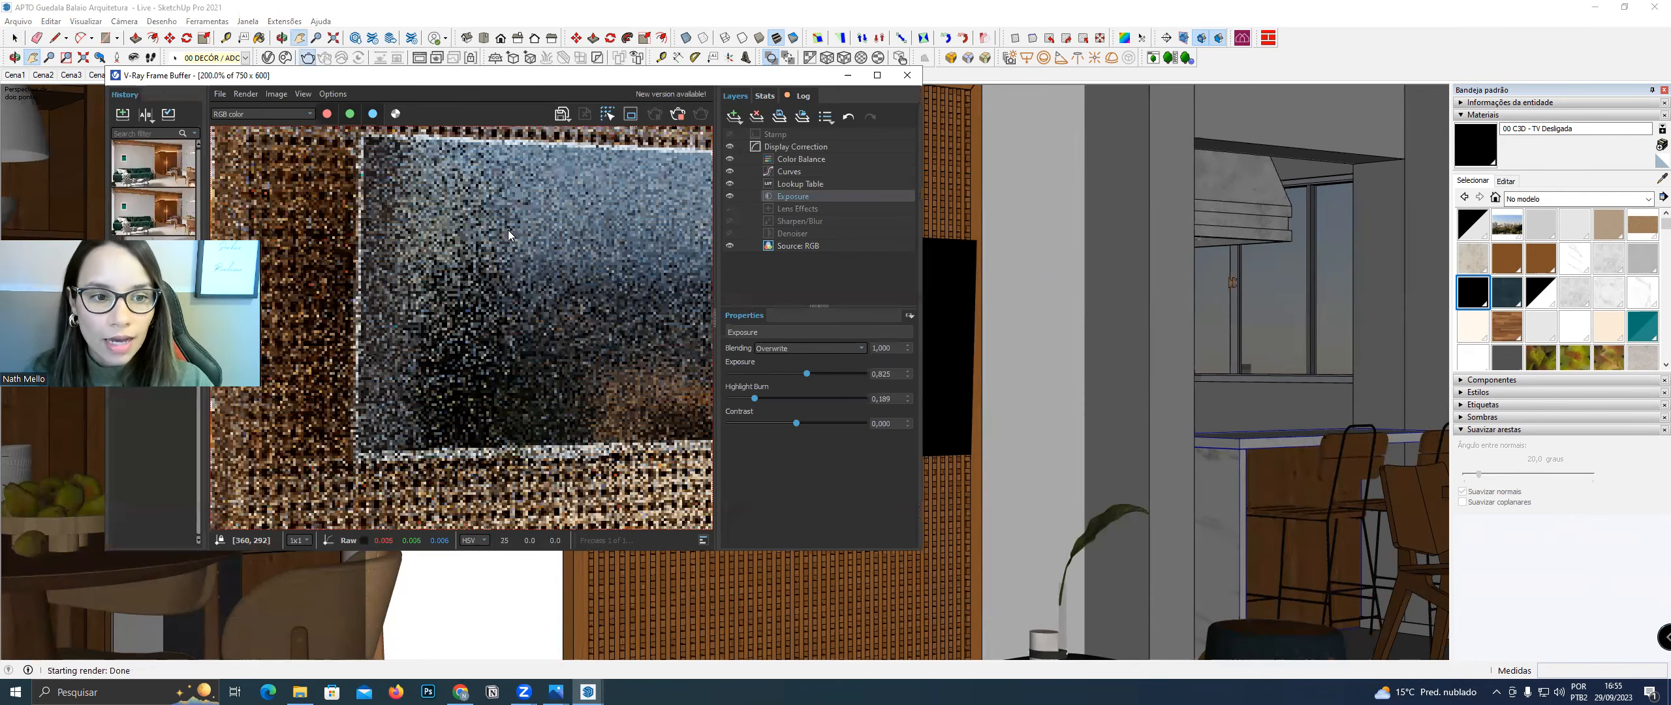
Return to the 00 C3D - TV Desligada material's settings and assign a Noise A texture to its bump map
scroll(542, 247, "down", 1)
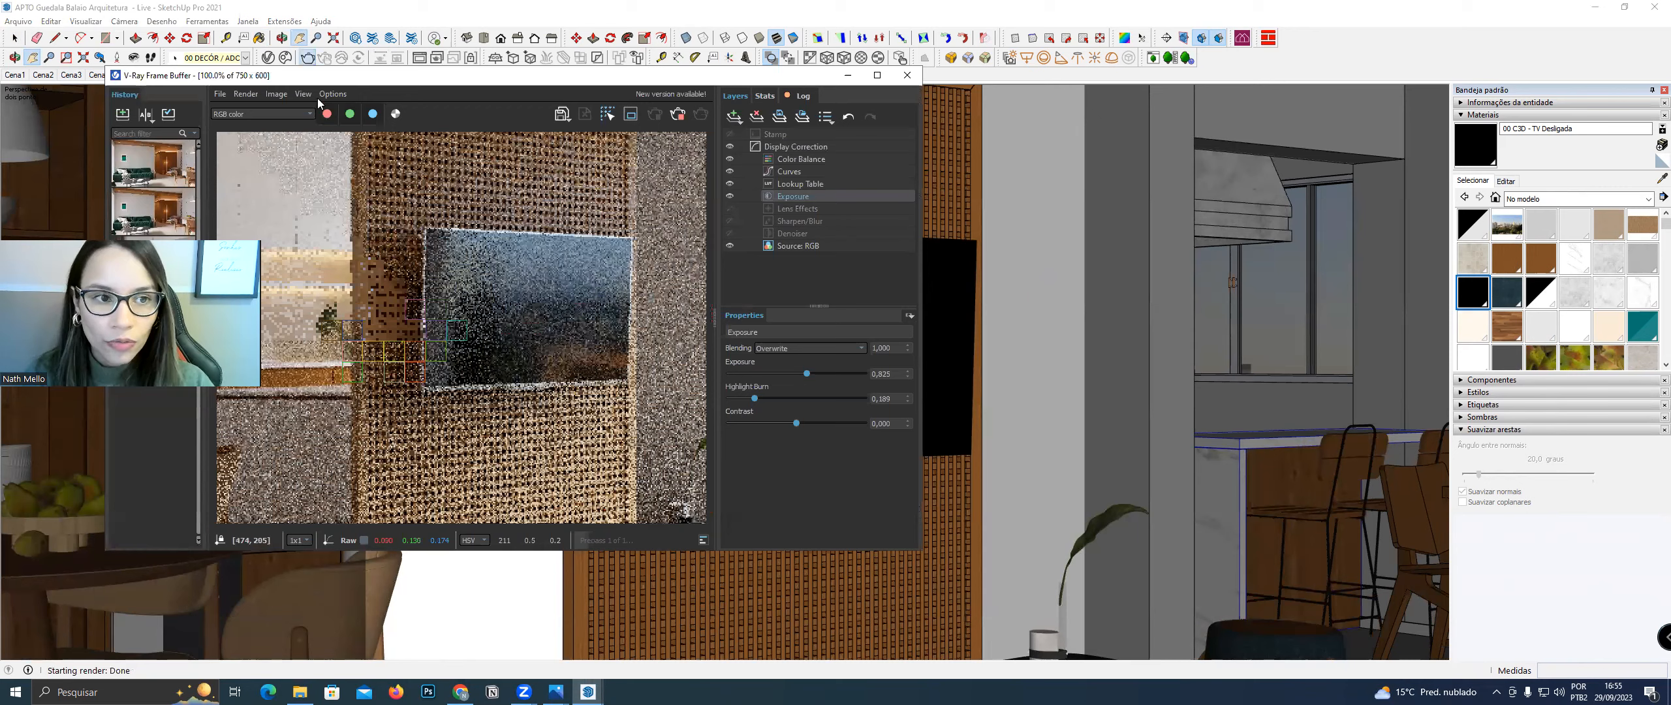
left_click(268, 58)
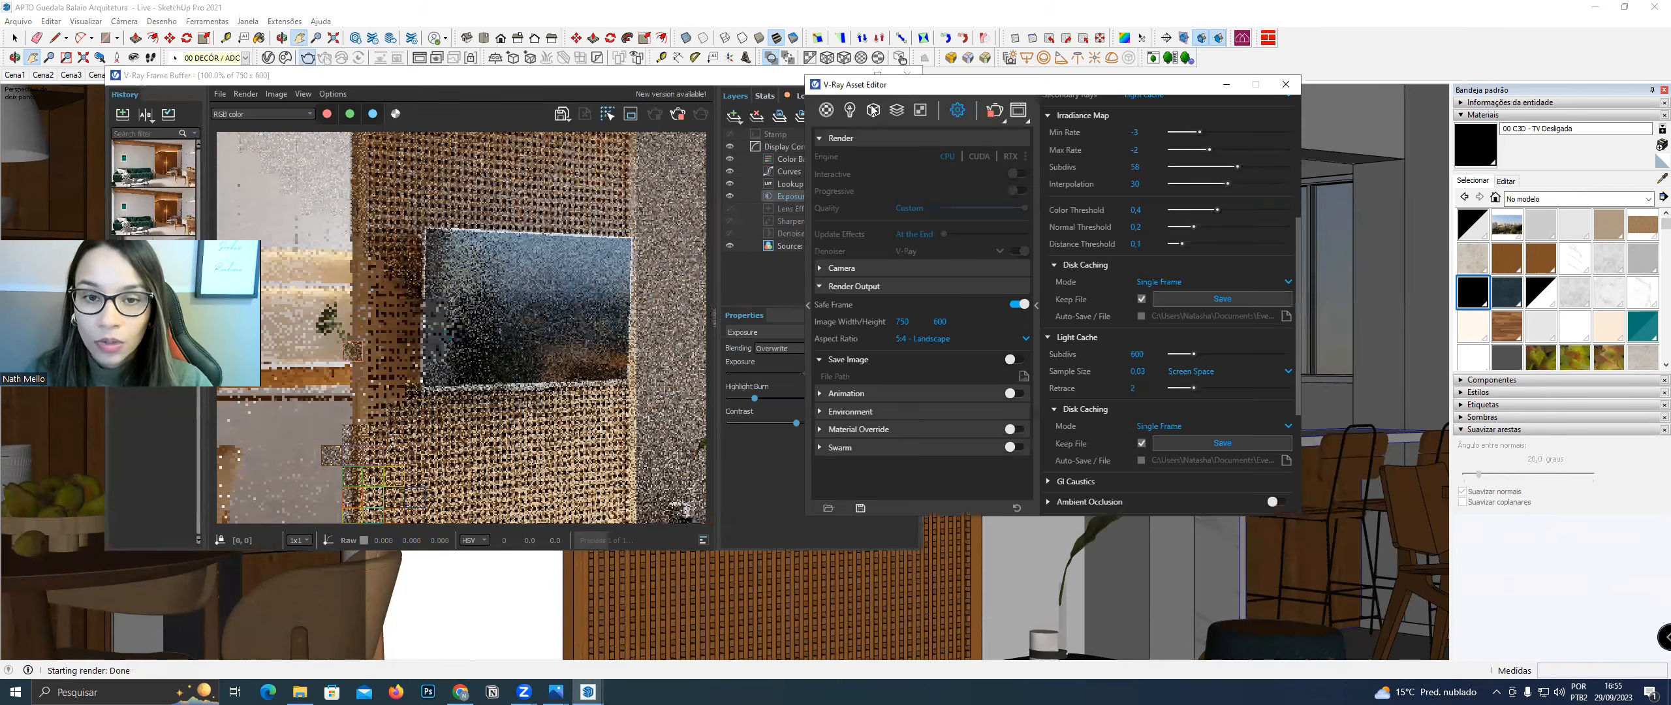
left_click_drag(914, 84, 802, 85)
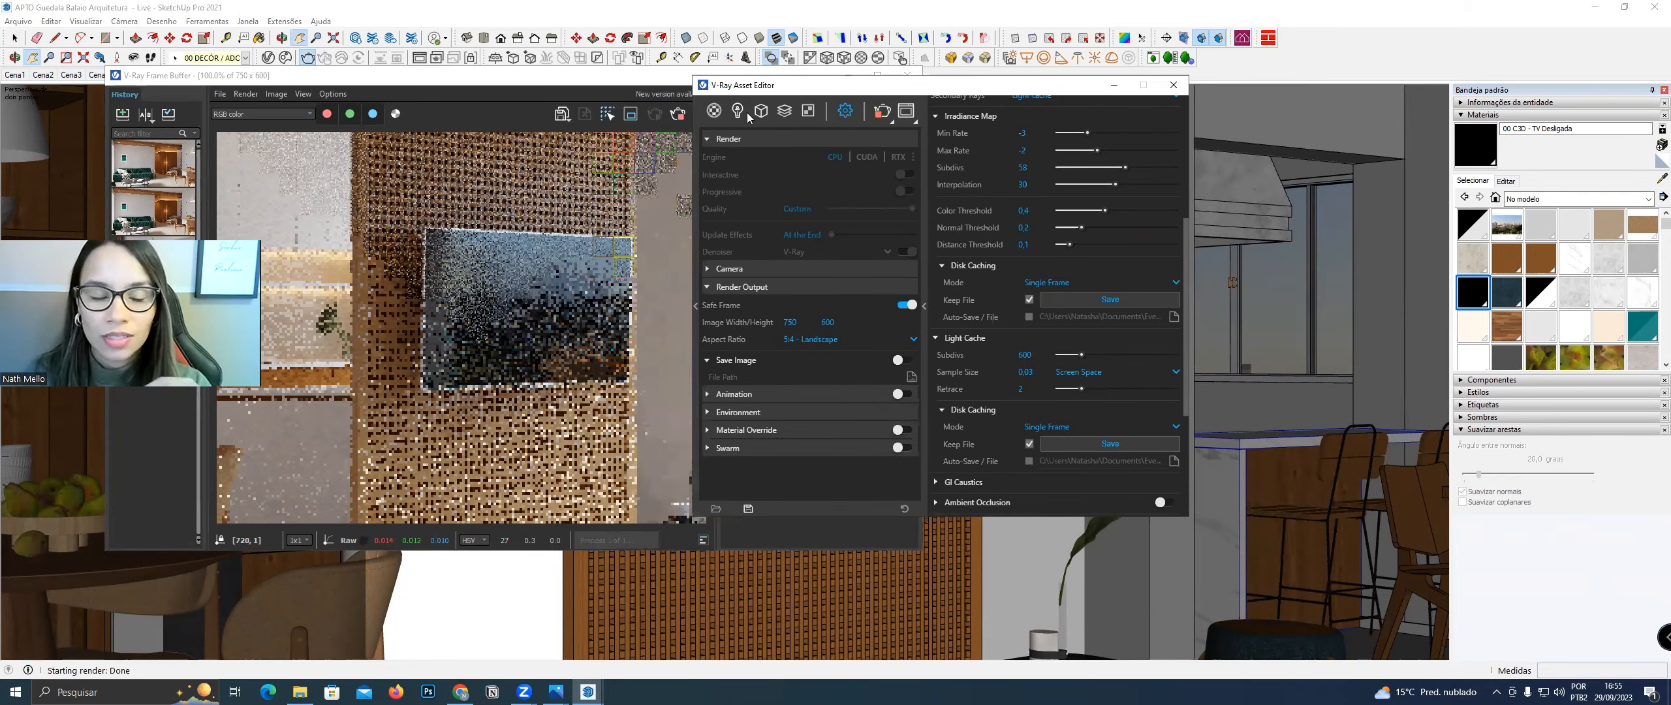
left_click(714, 111)
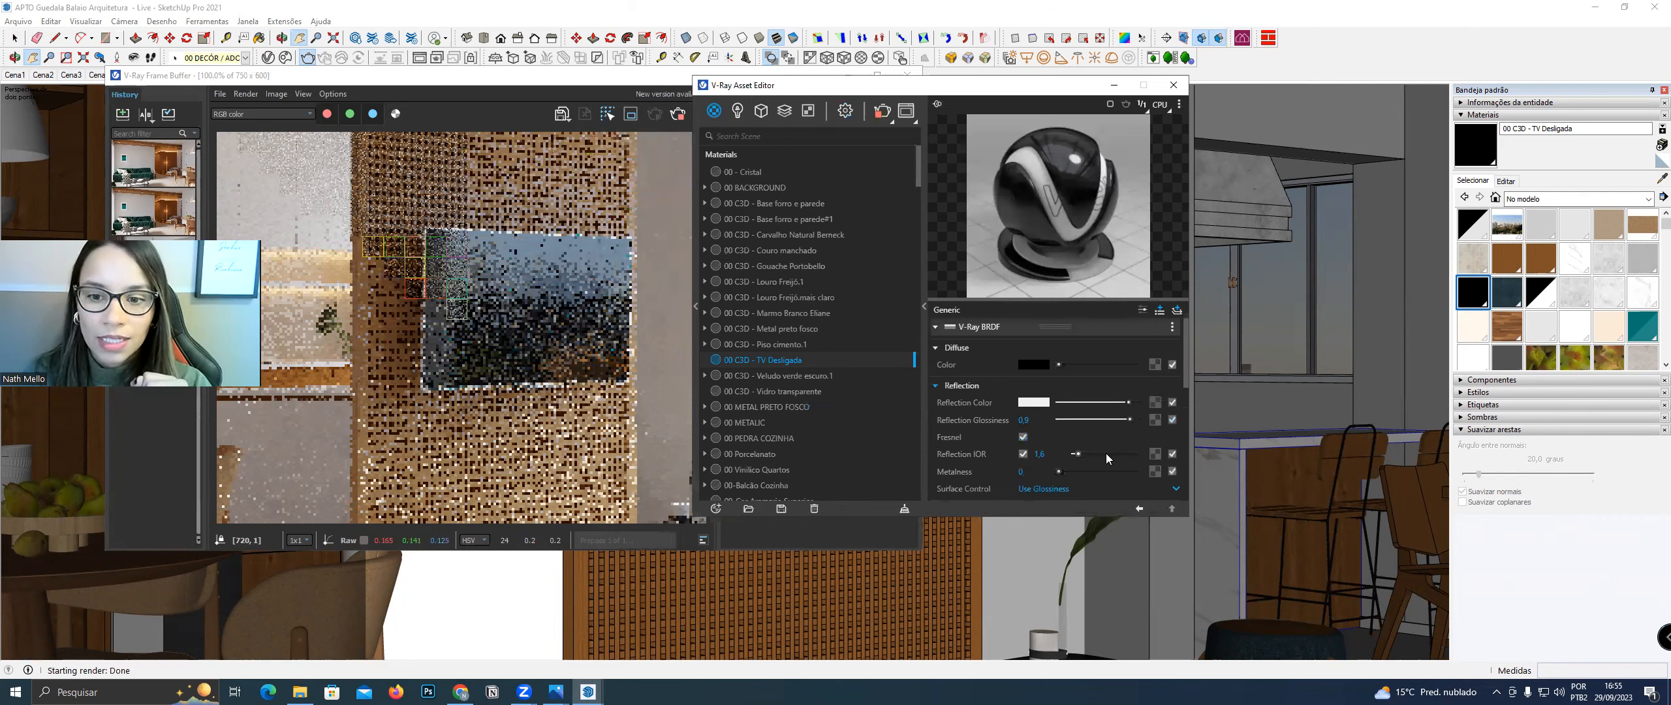
scroll(1123, 436, "down", 5)
scroll(1105, 426, "down", 1)
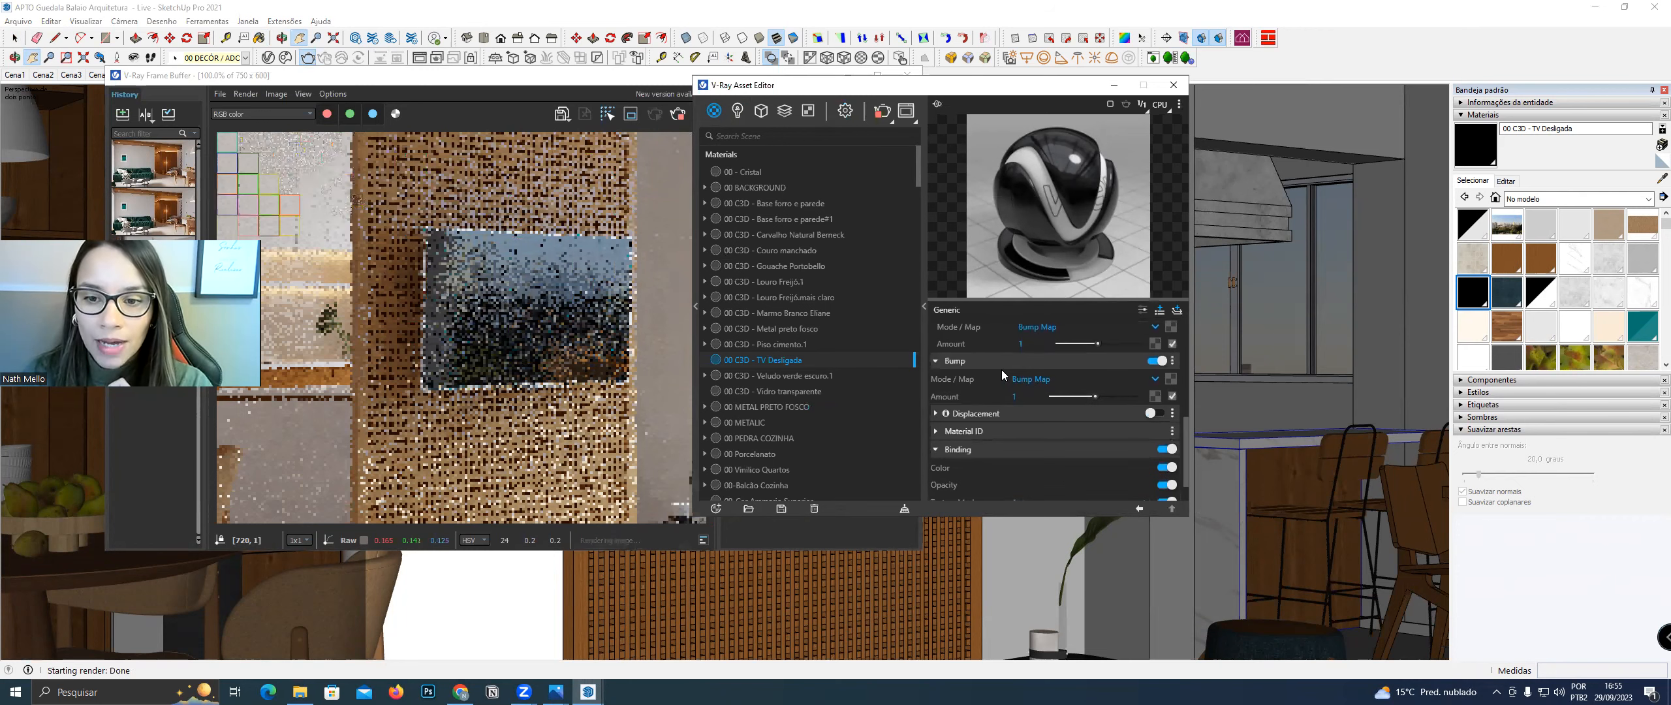
scroll(1002, 392, "up", 1)
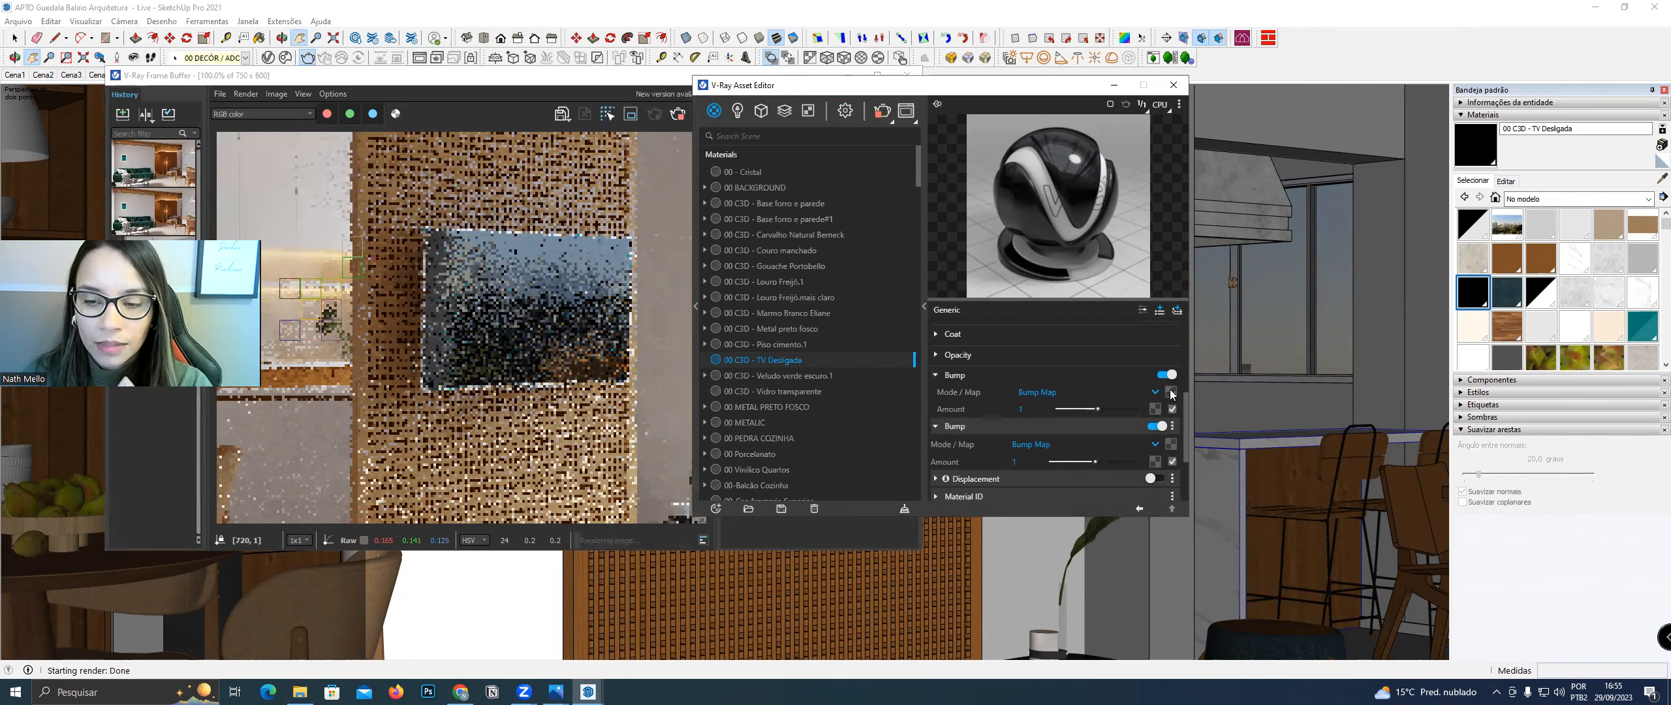
left_click(1124, 423)
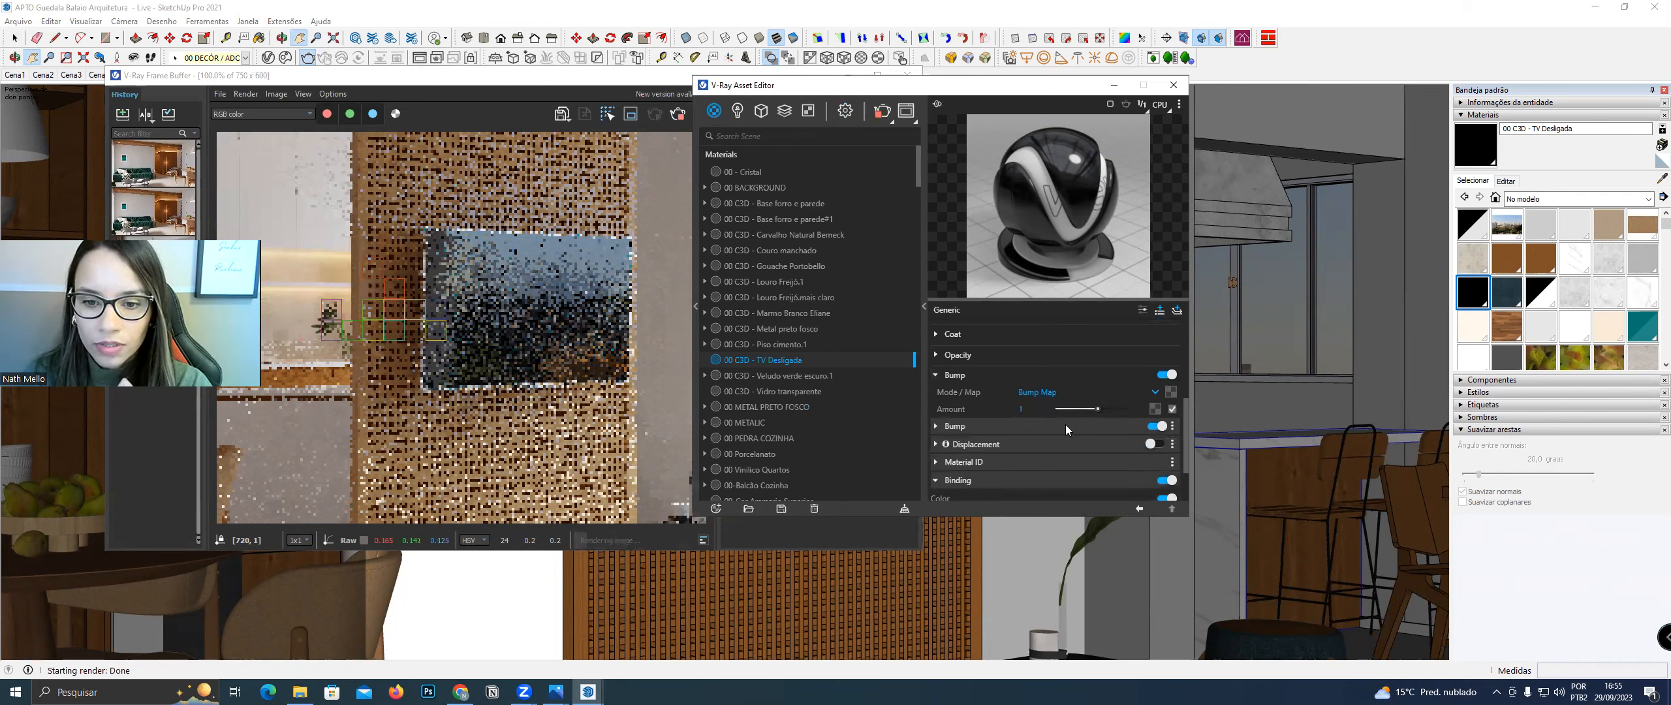
left_click(1171, 391)
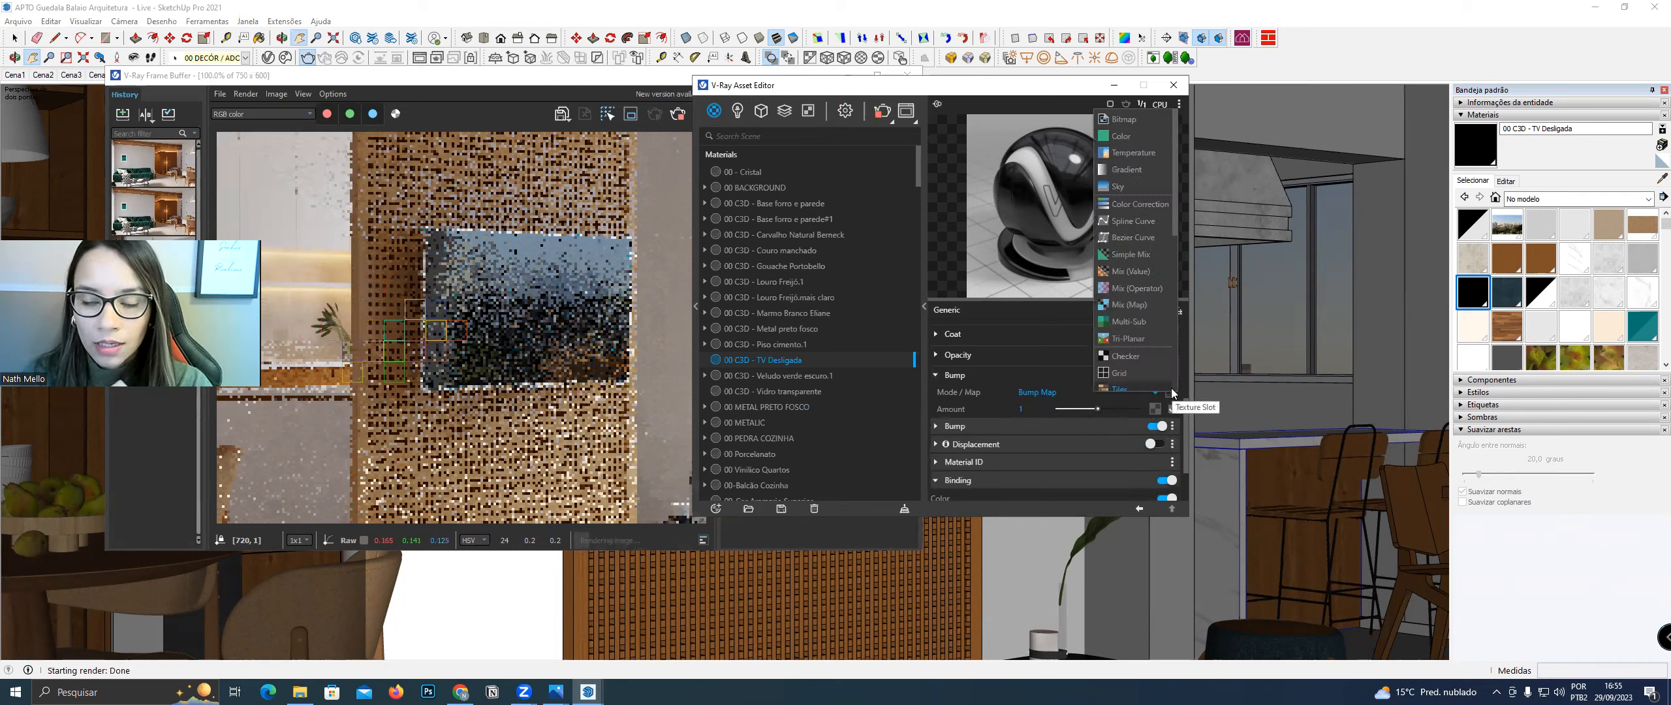
scroll(1160, 340, "down", 3)
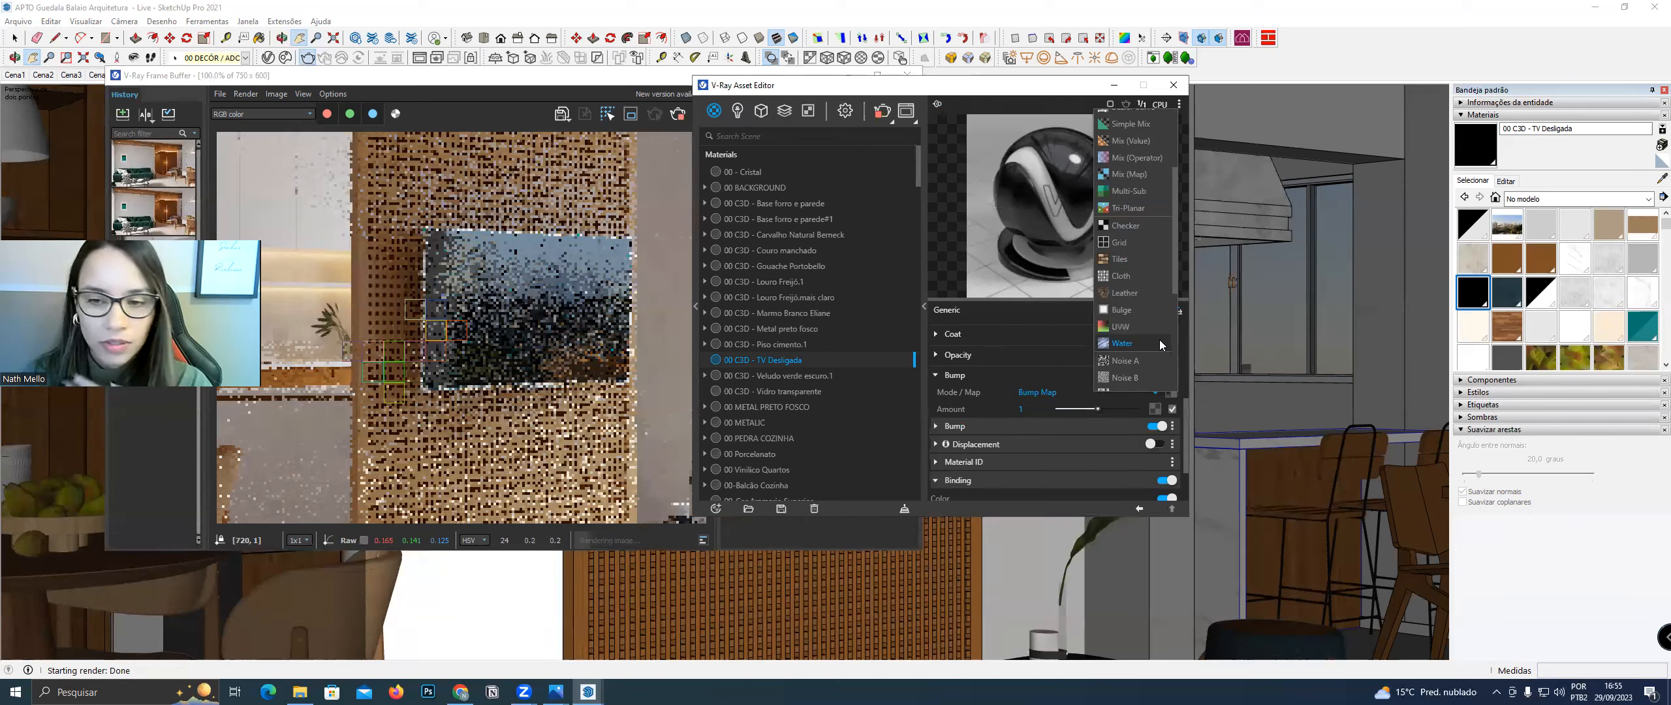
left_click(1123, 361)
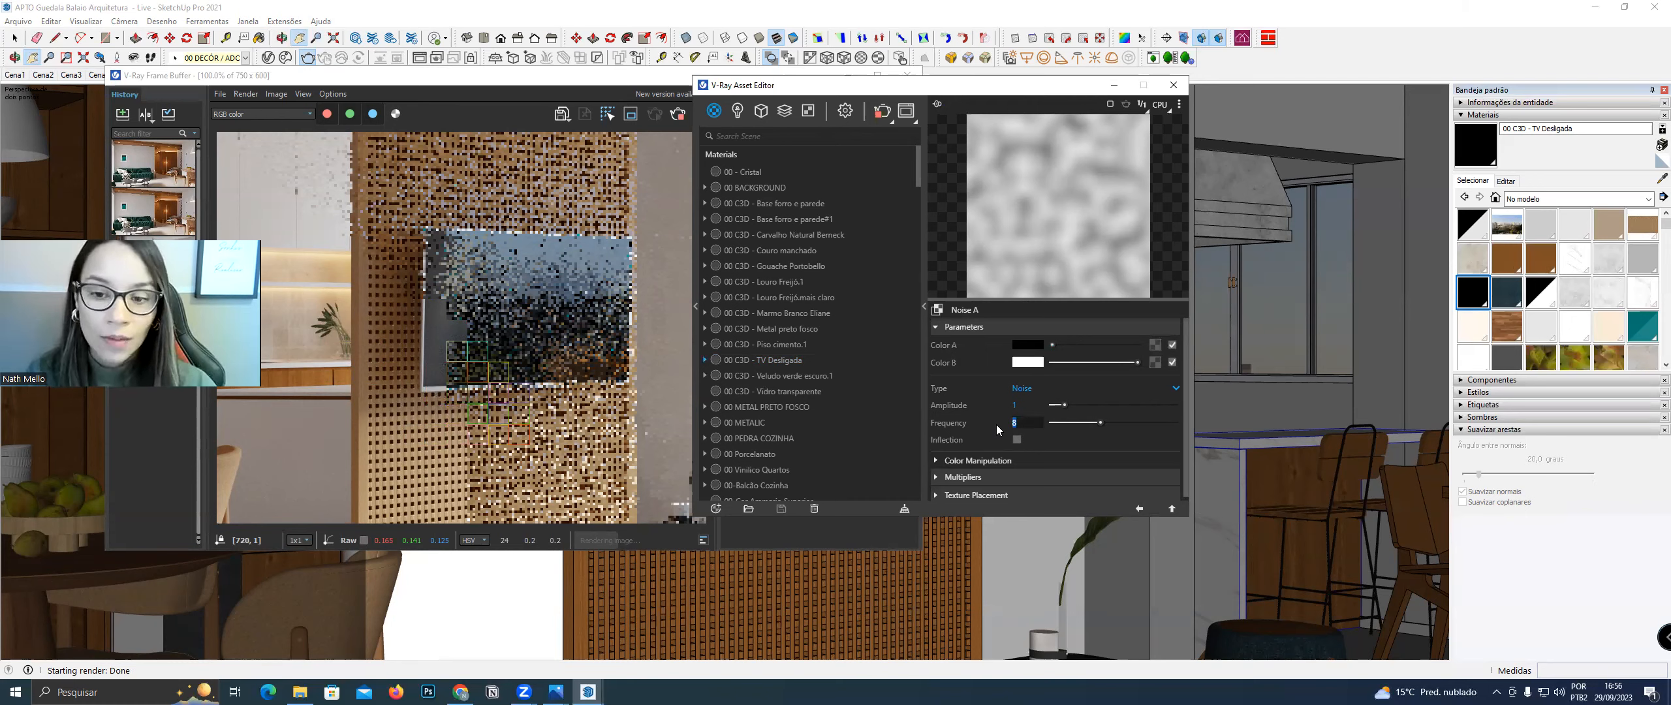
Set the Noise A texture's frequency to 1.4 and enable its inflection
type("1")
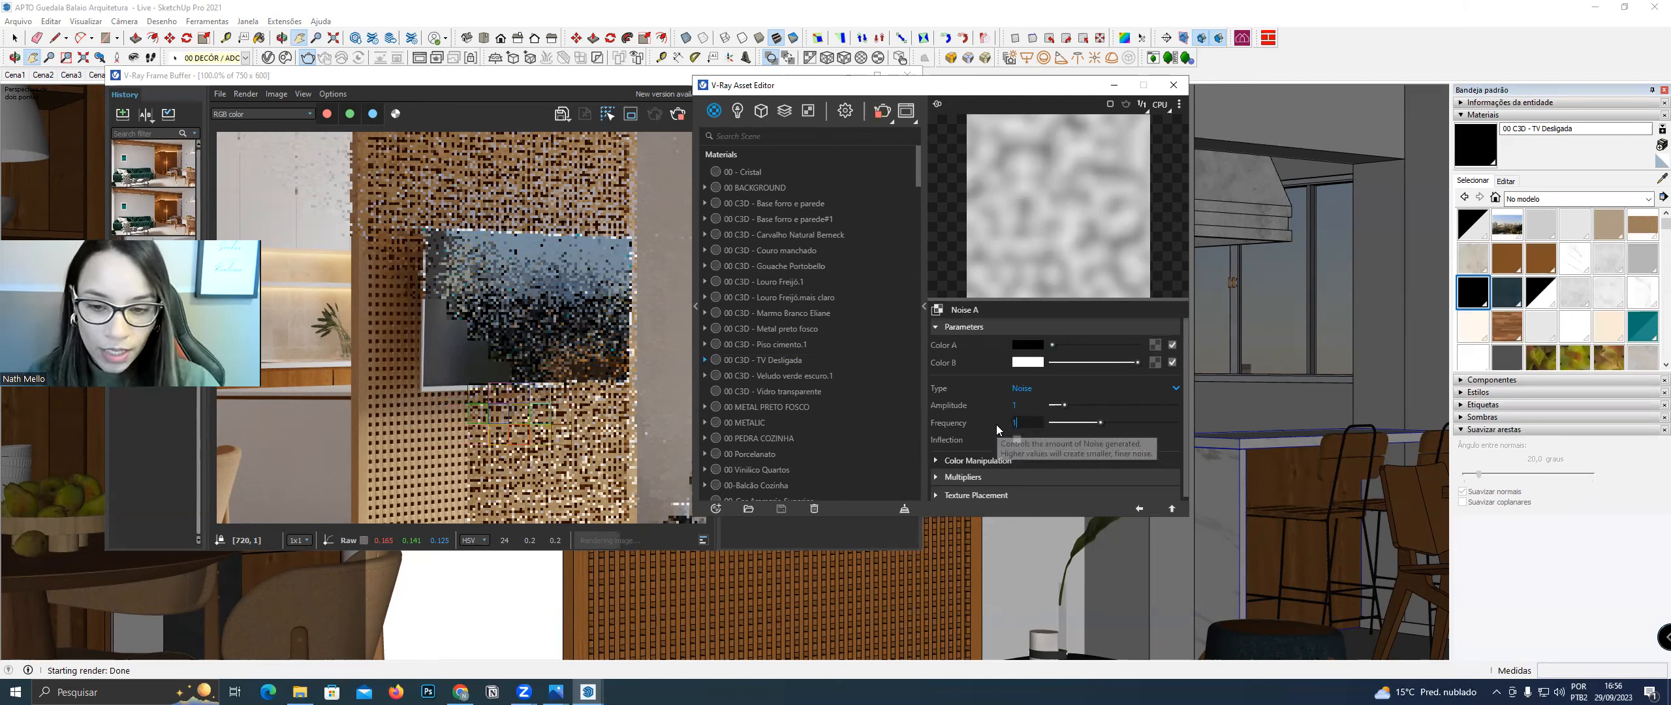
type(",4")
key("Return")
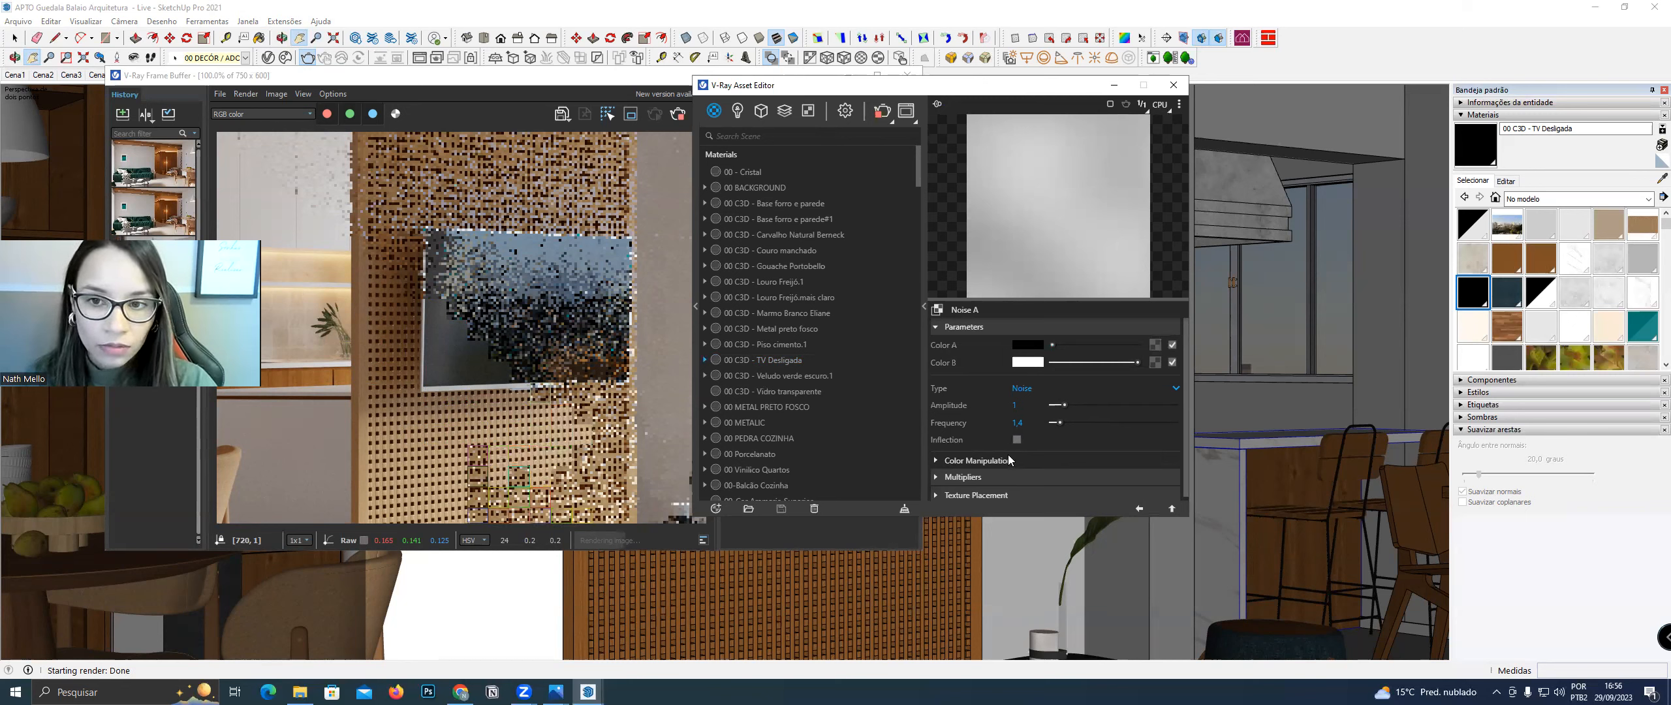
left_click(1017, 439)
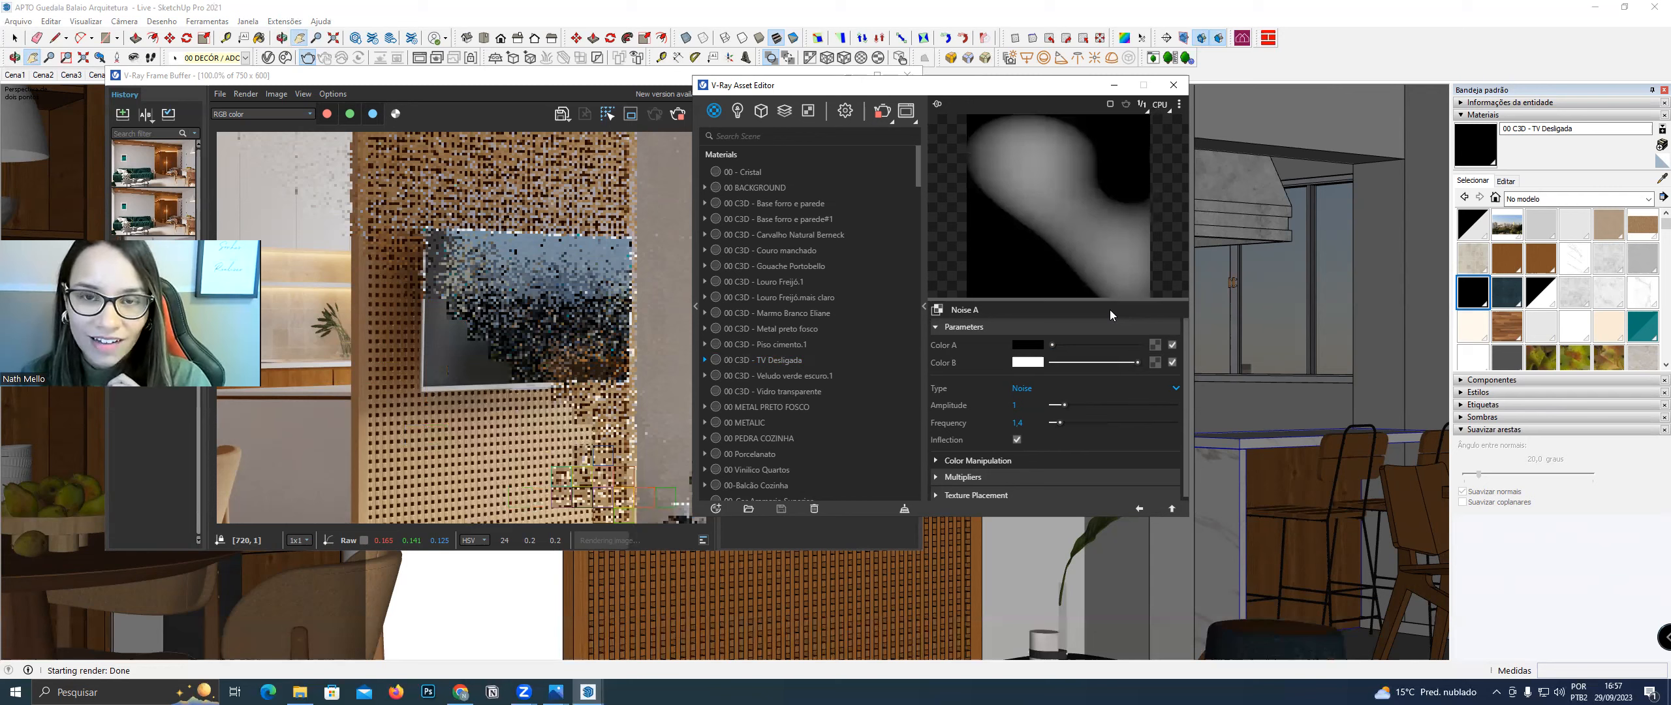
Set the noise texture placement's rotation to 15 degrees and return to the TV material's settings
left_click(996, 494)
scroll(1000, 492, "down", 2)
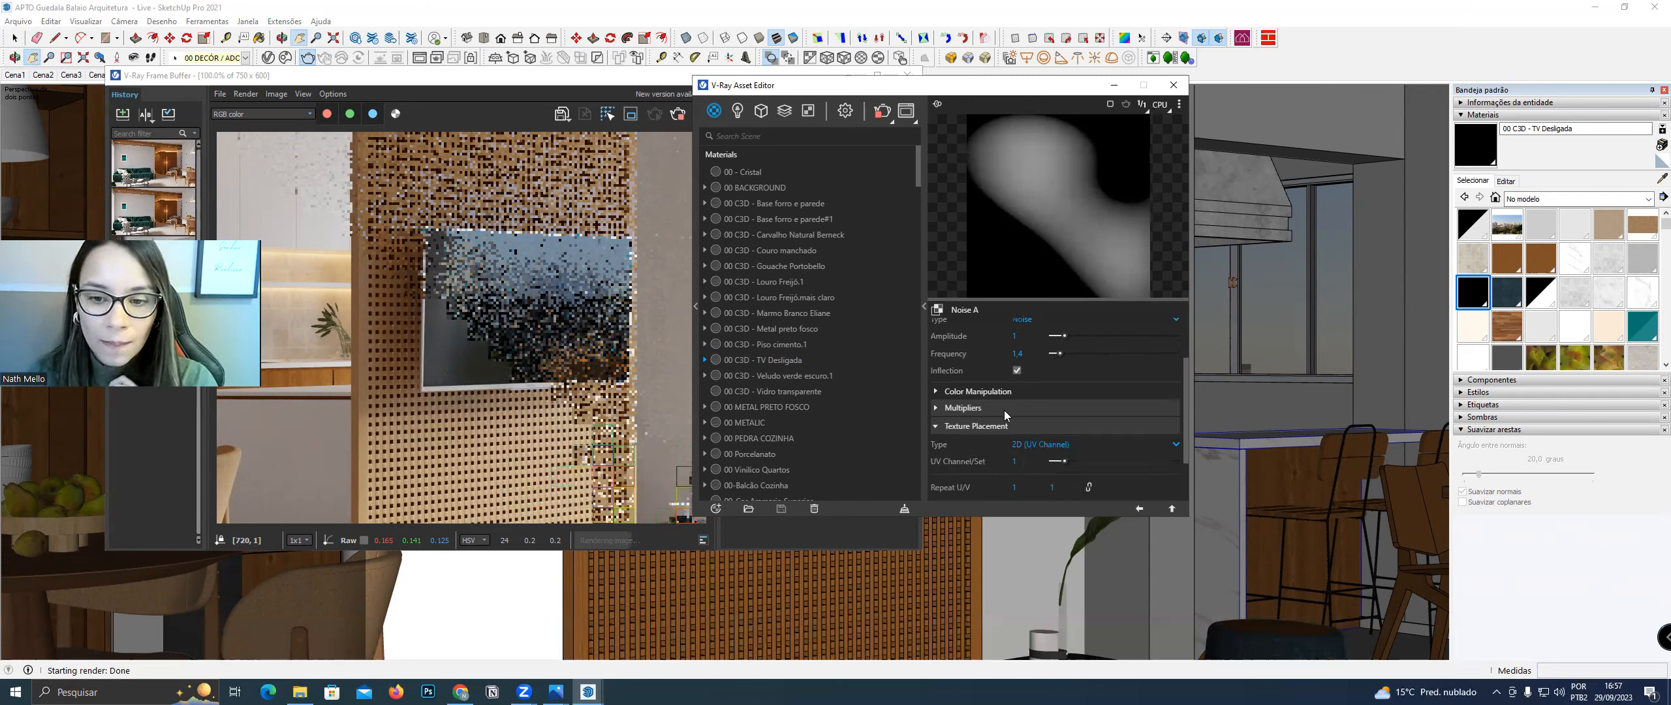
scroll(1028, 457, "down", 2)
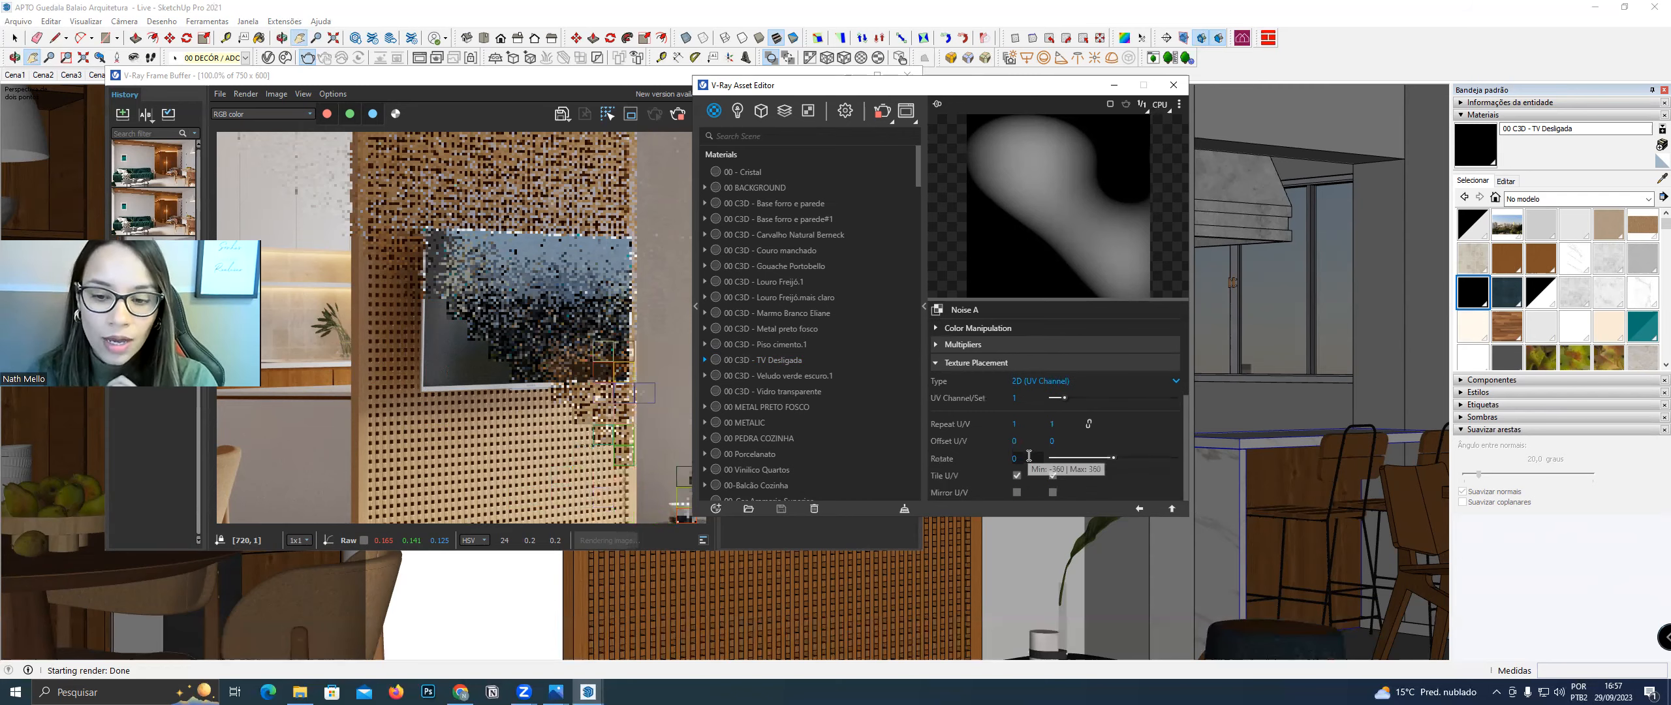
left_click(1028, 457)
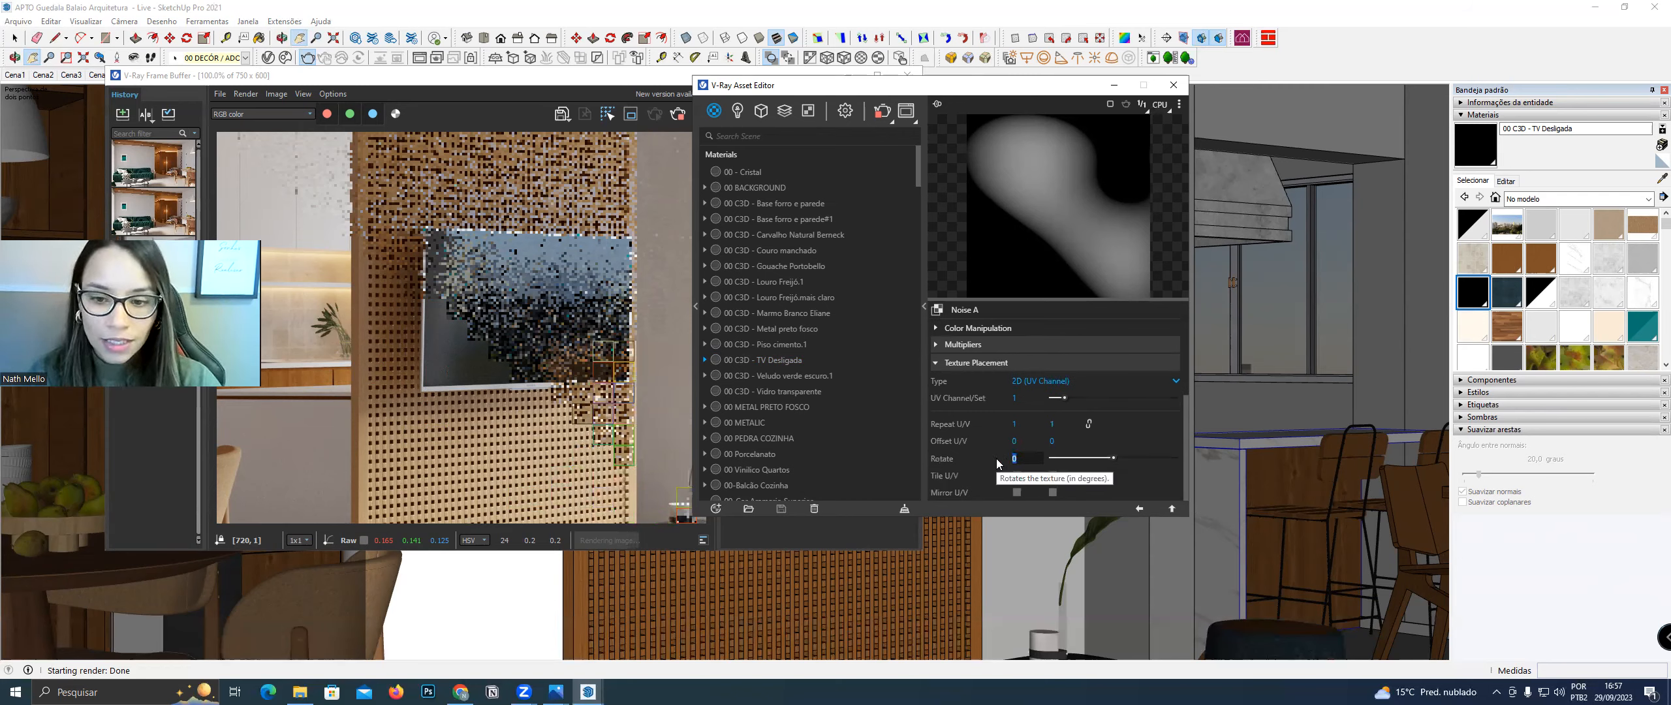
type("15")
key("Return")
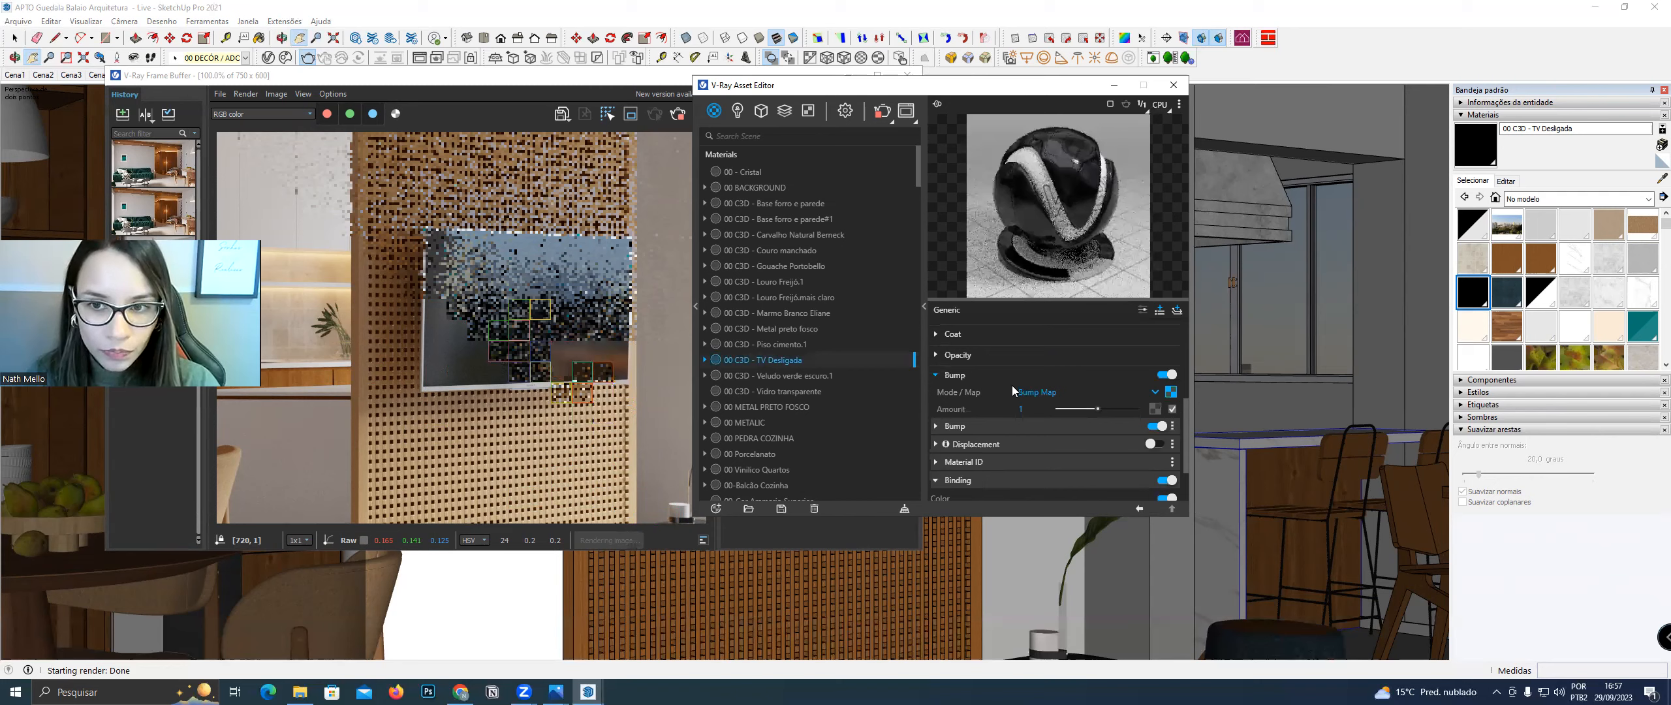
Switch the TV material's preview scene to Floor
left_click(1180, 105)
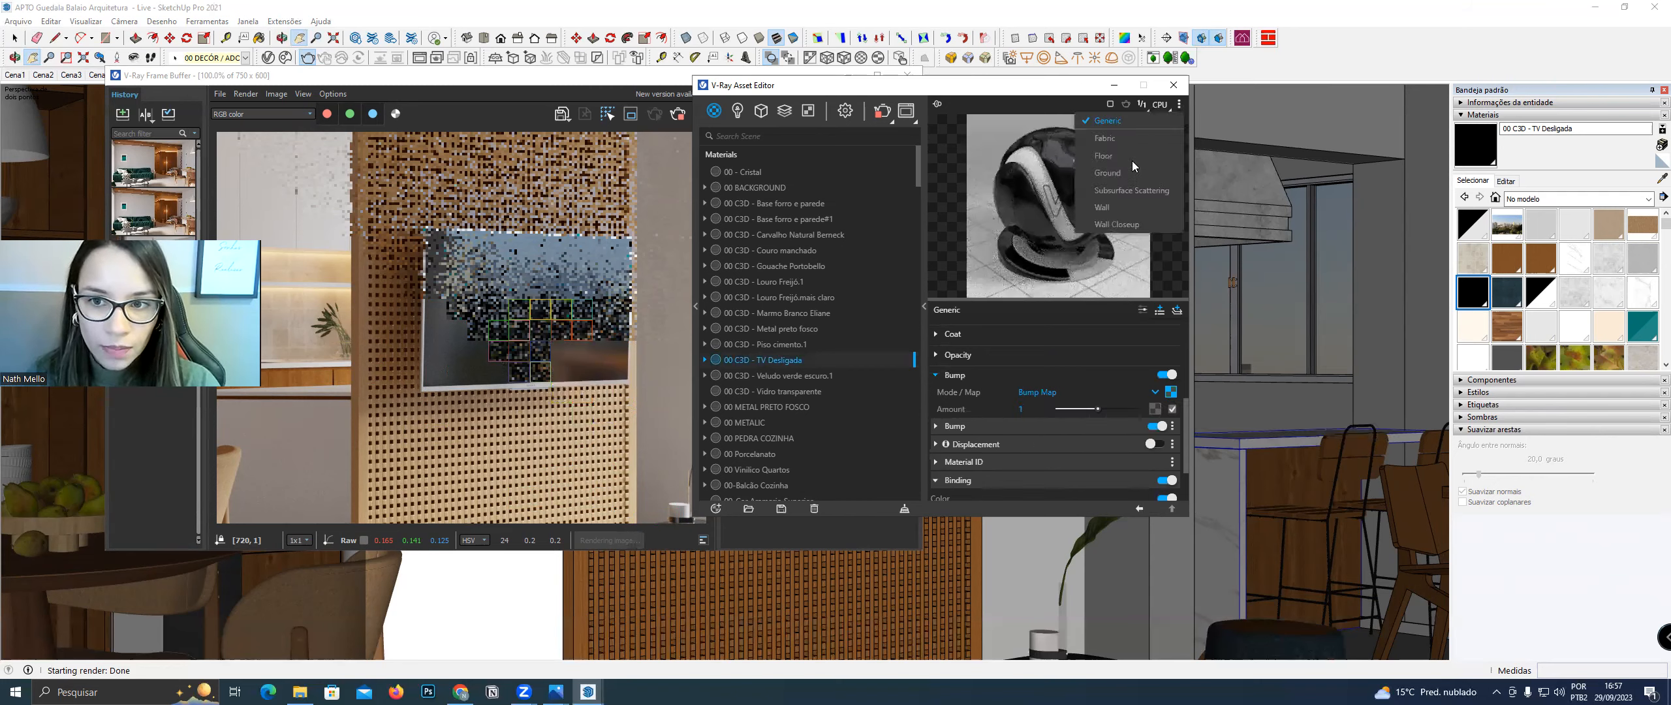
left_click(1129, 160)
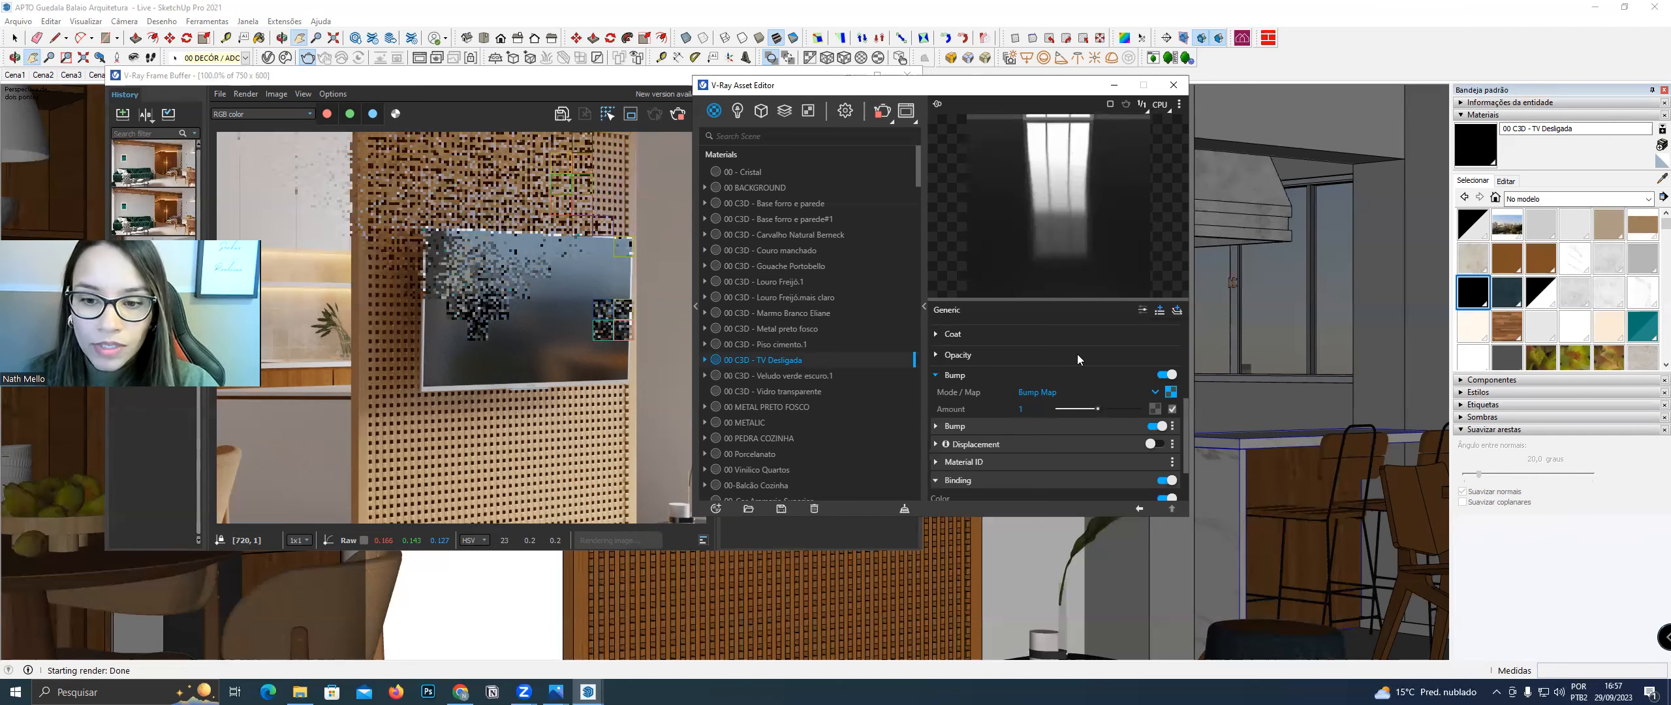
scroll(977, 399, "down", 1)
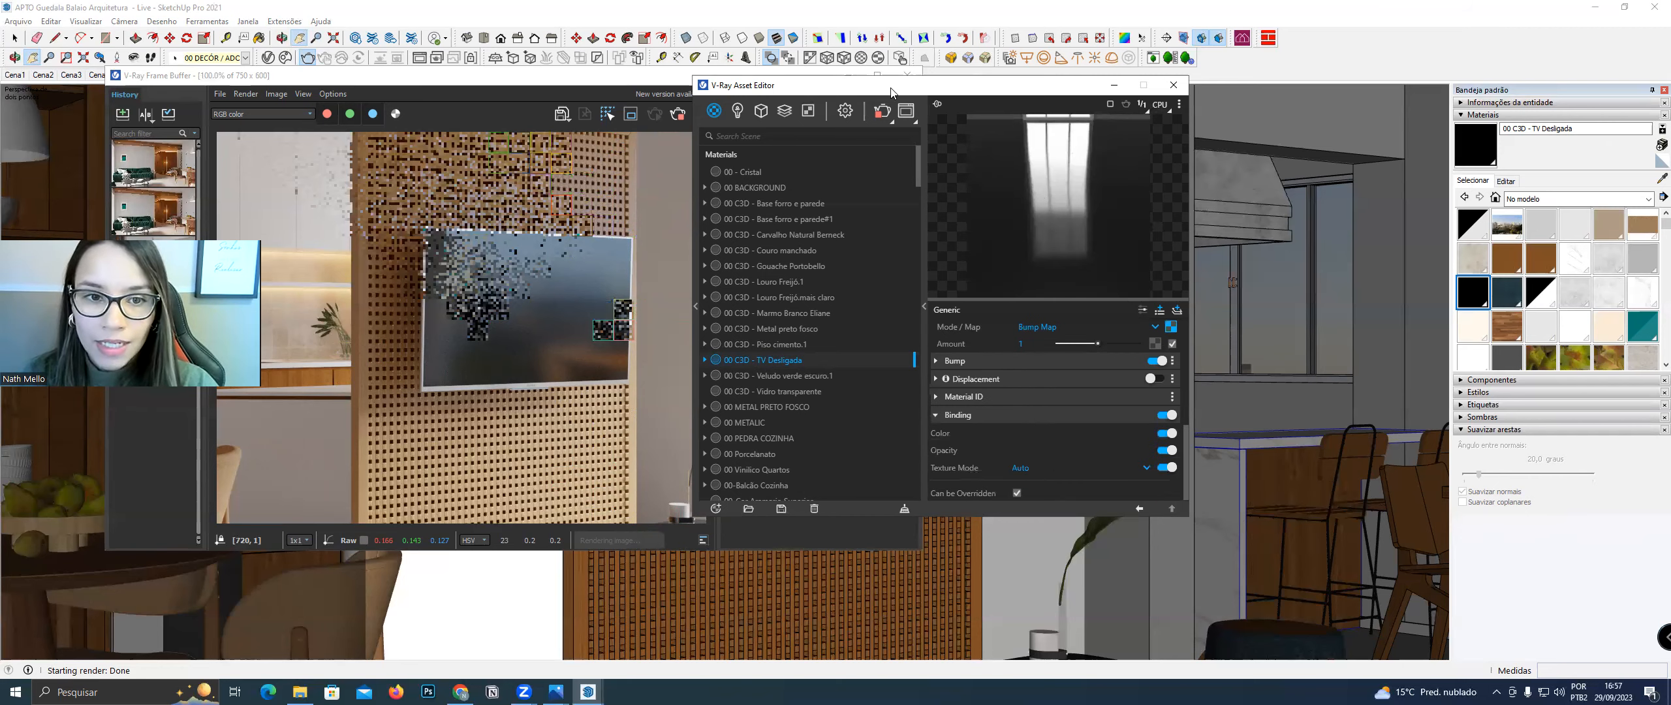
Clear the render window off the model and review the quality, irradiance map and light cache render settings
left_click_drag(893, 92, 1107, 113)
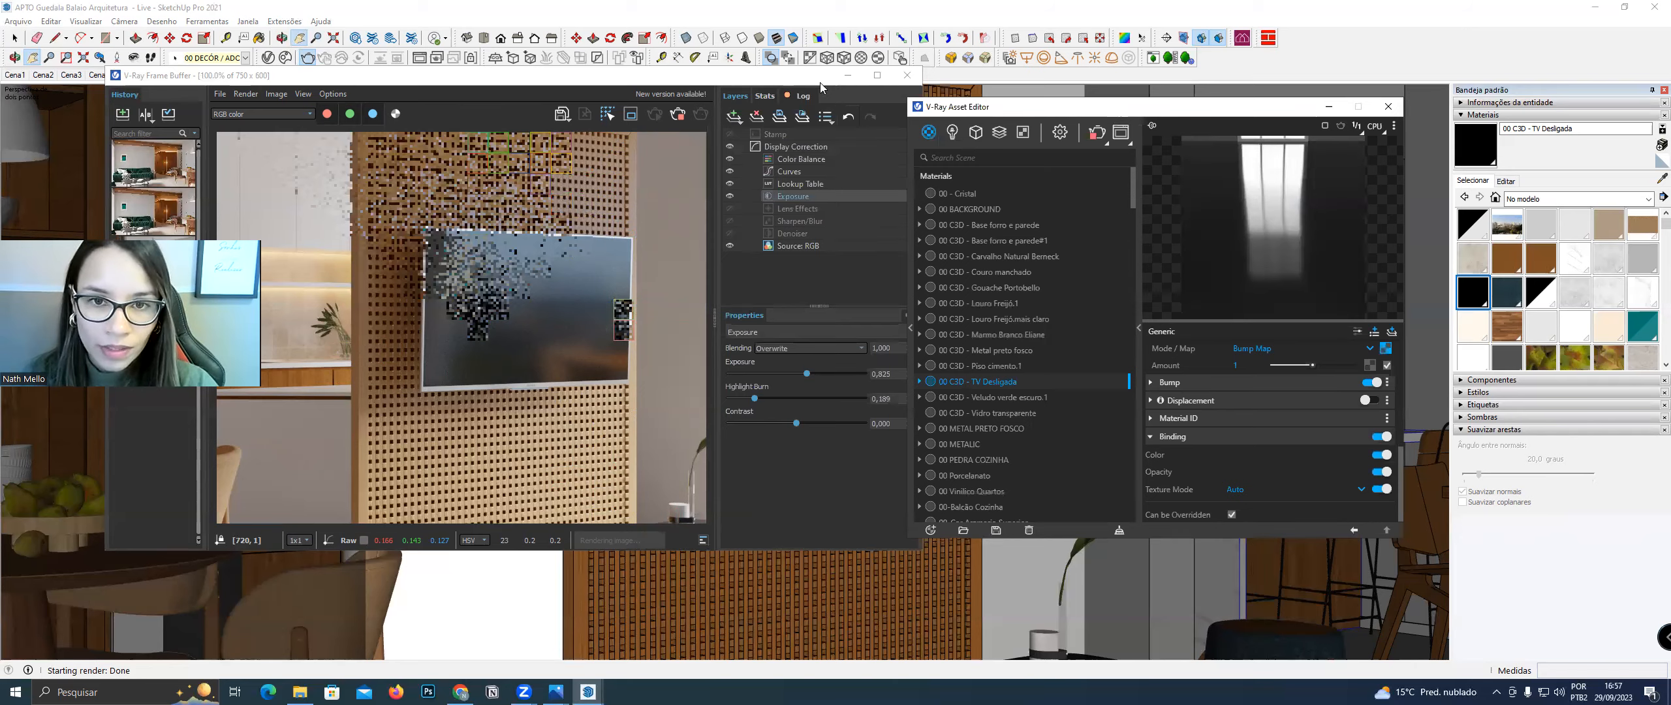
left_click_drag(770, 82, 726, 93)
left_click(989, 110)
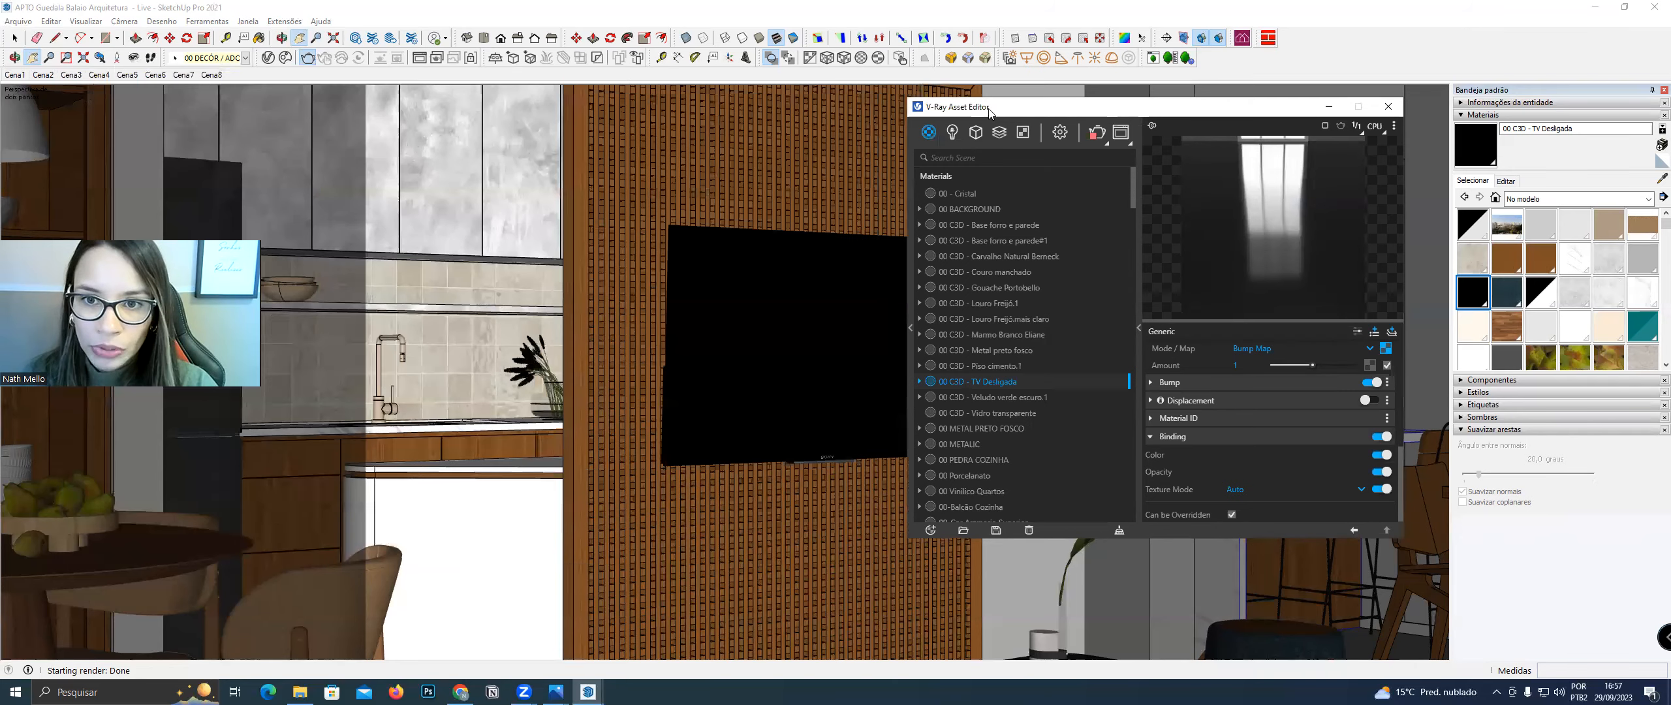
left_click_drag(989, 110, 965, 103)
left_click(1036, 125)
scroll(1204, 350, "down", 3)
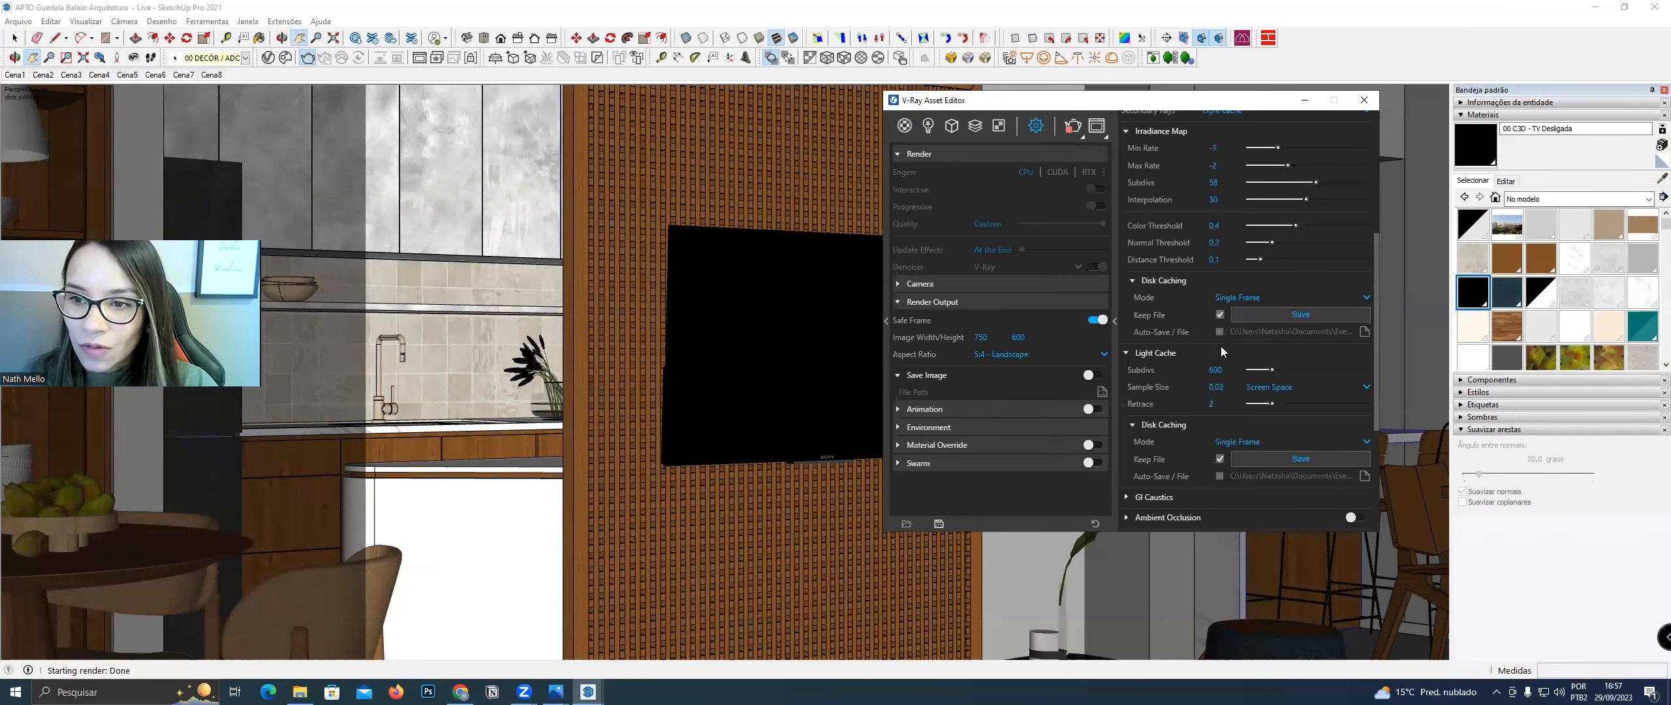
scroll(1222, 345, "up", 4)
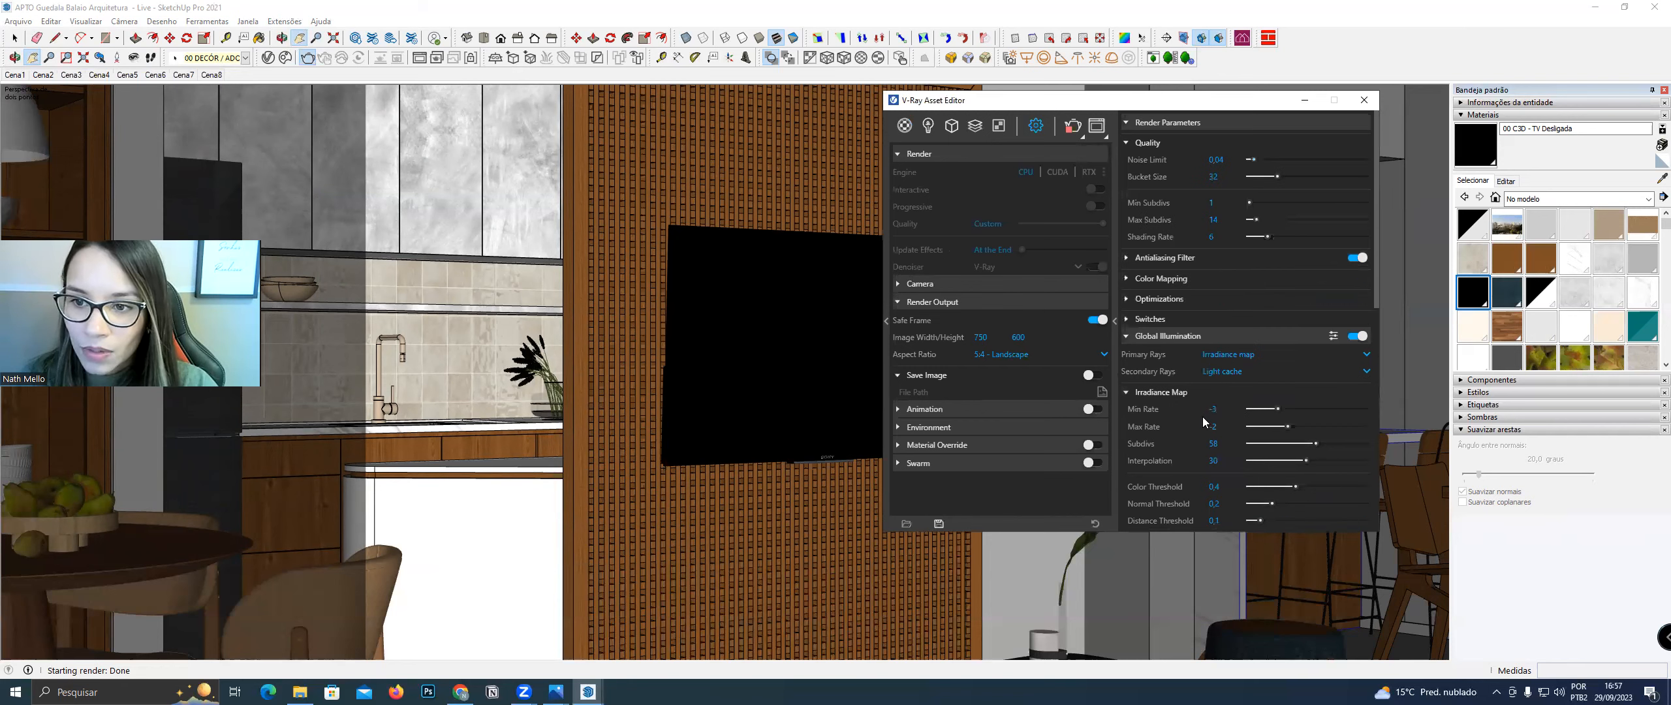
scroll(1187, 261, "down", 2)
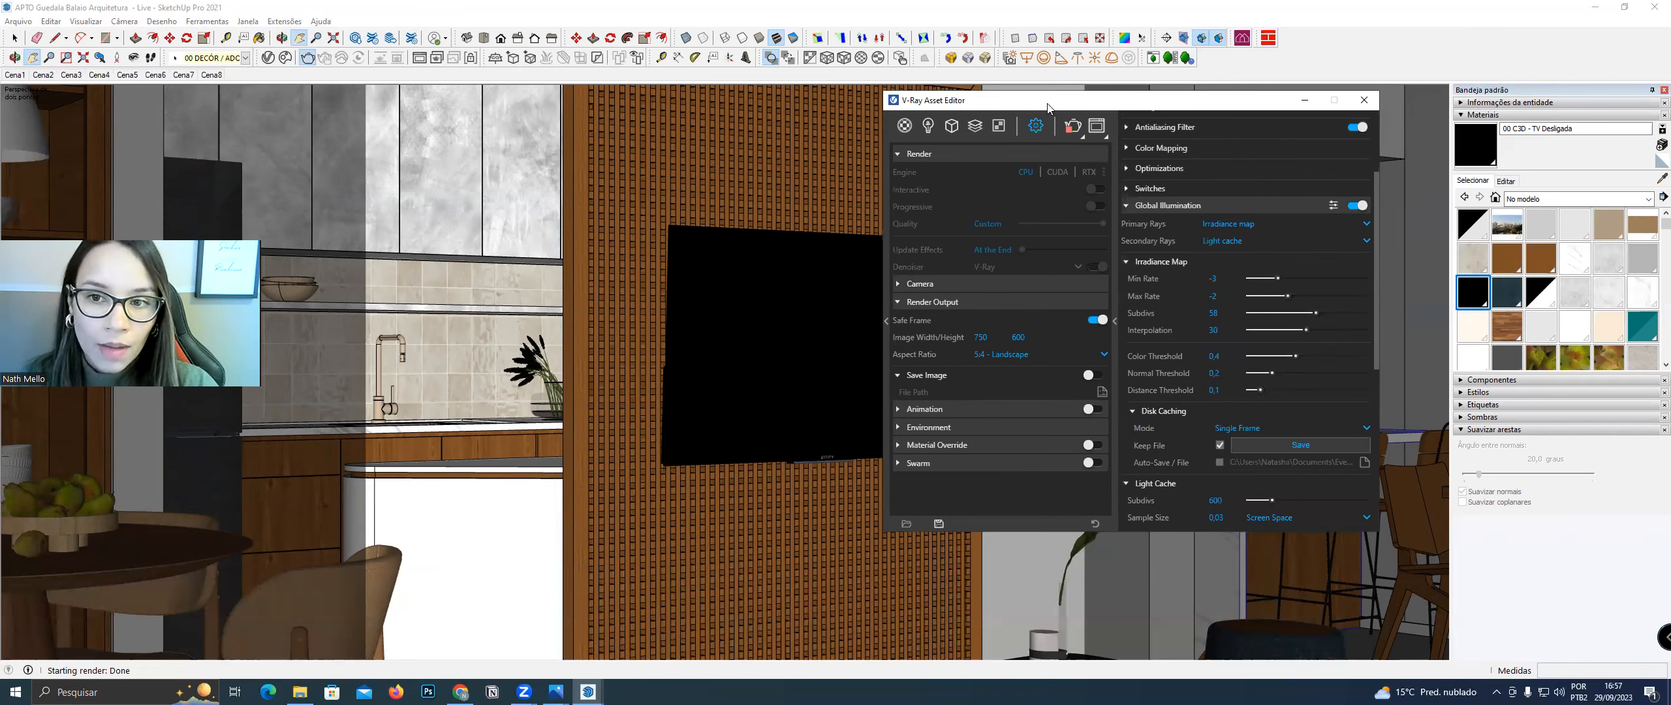
left_click_drag(1018, 98, 1103, 93)
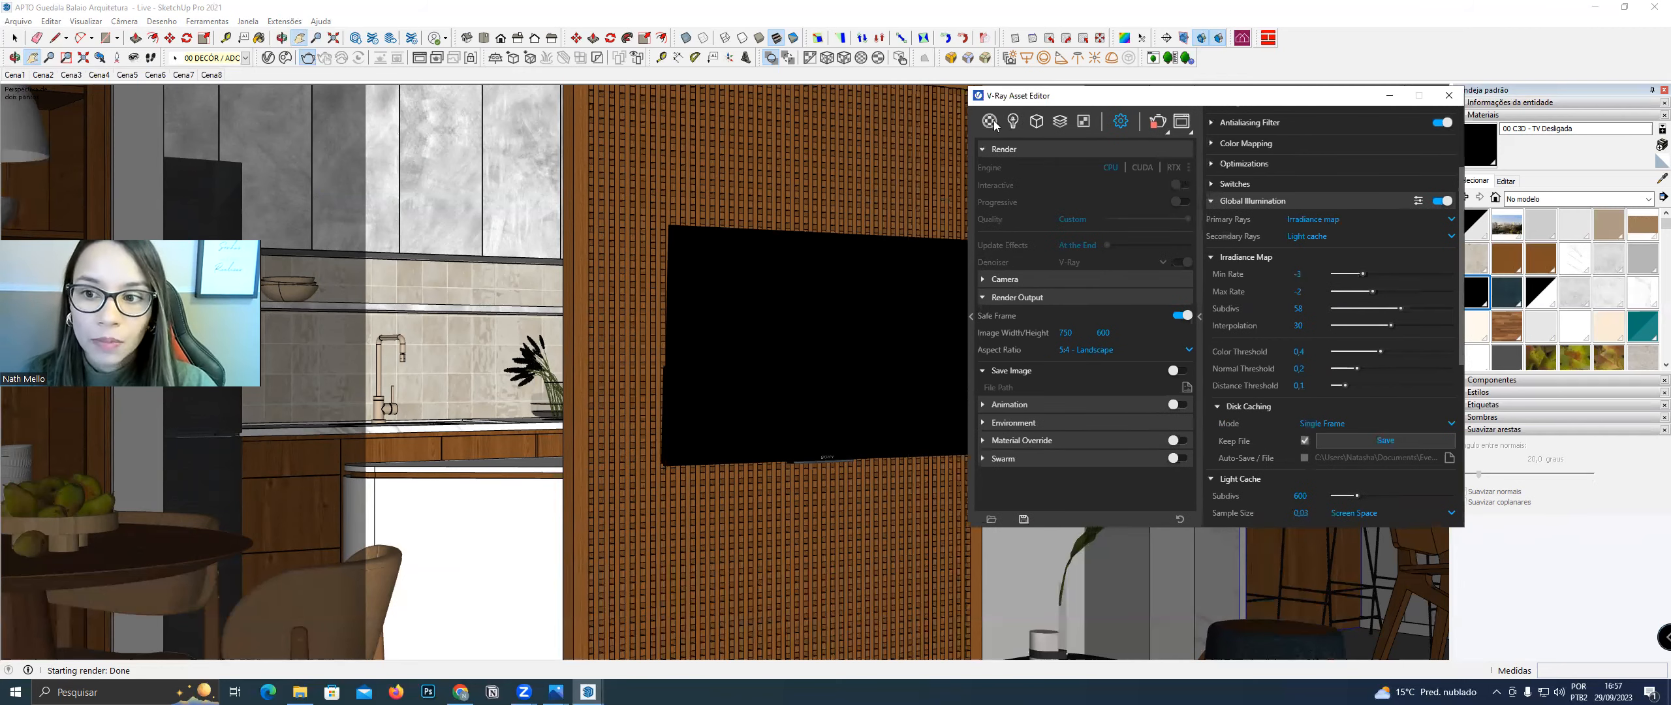
Go back to the TV Desligada material and set its binding texture mode to Texture Helper
left_click(989, 122)
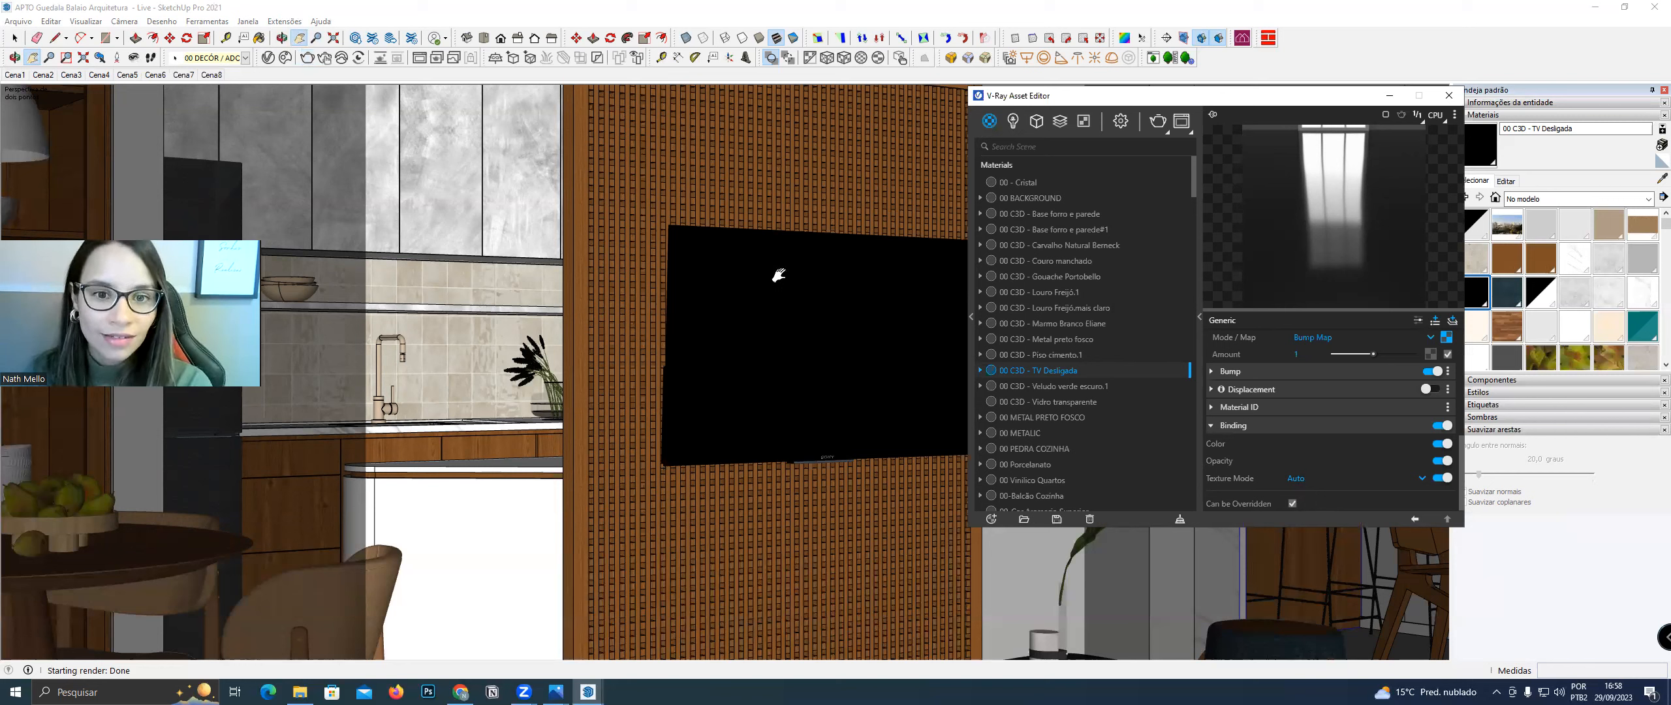
scroll(1250, 378, "up", 5)
scroll(1296, 444, "down", 5)
left_click(1301, 479)
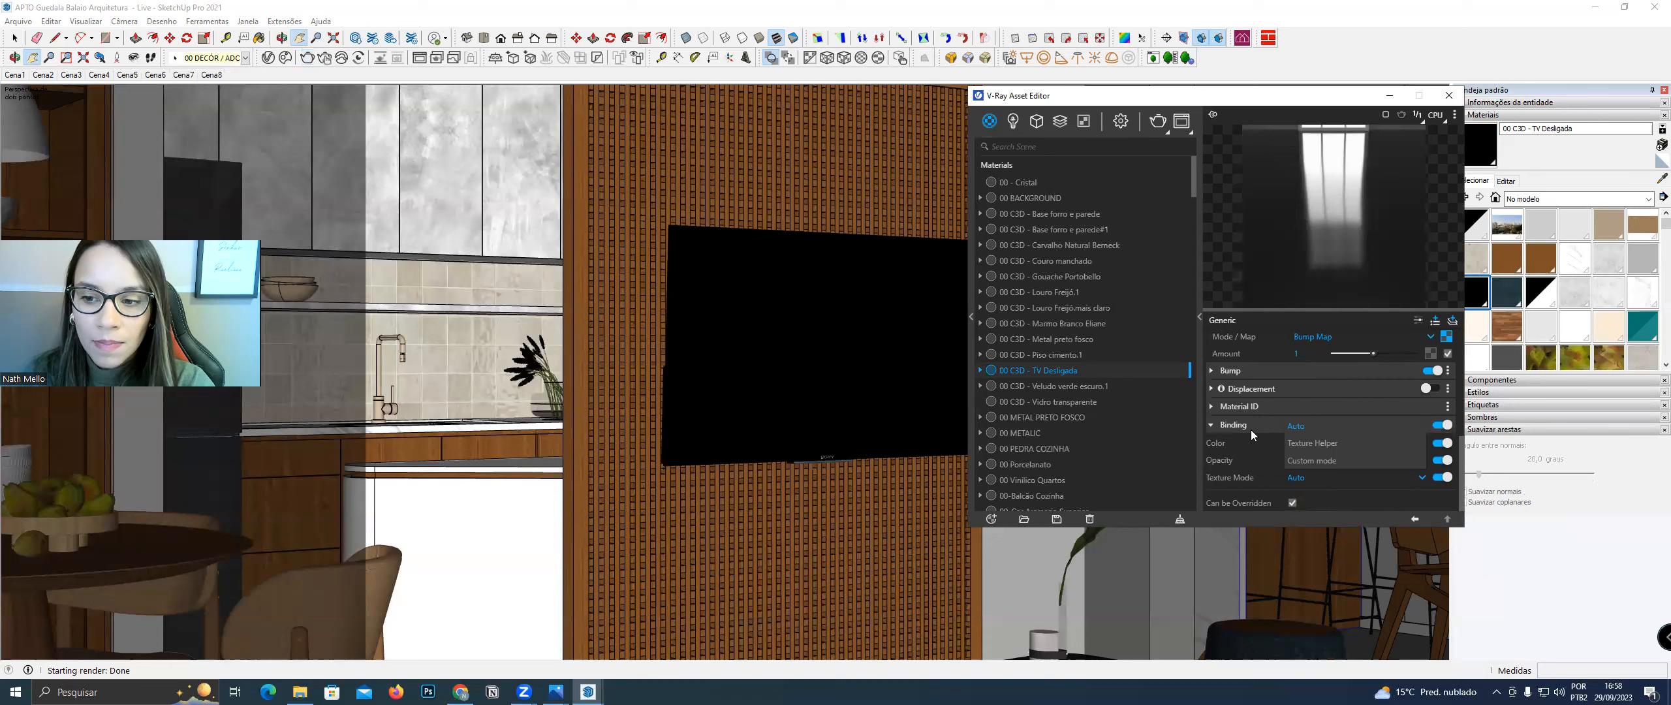
left_click(1314, 442)
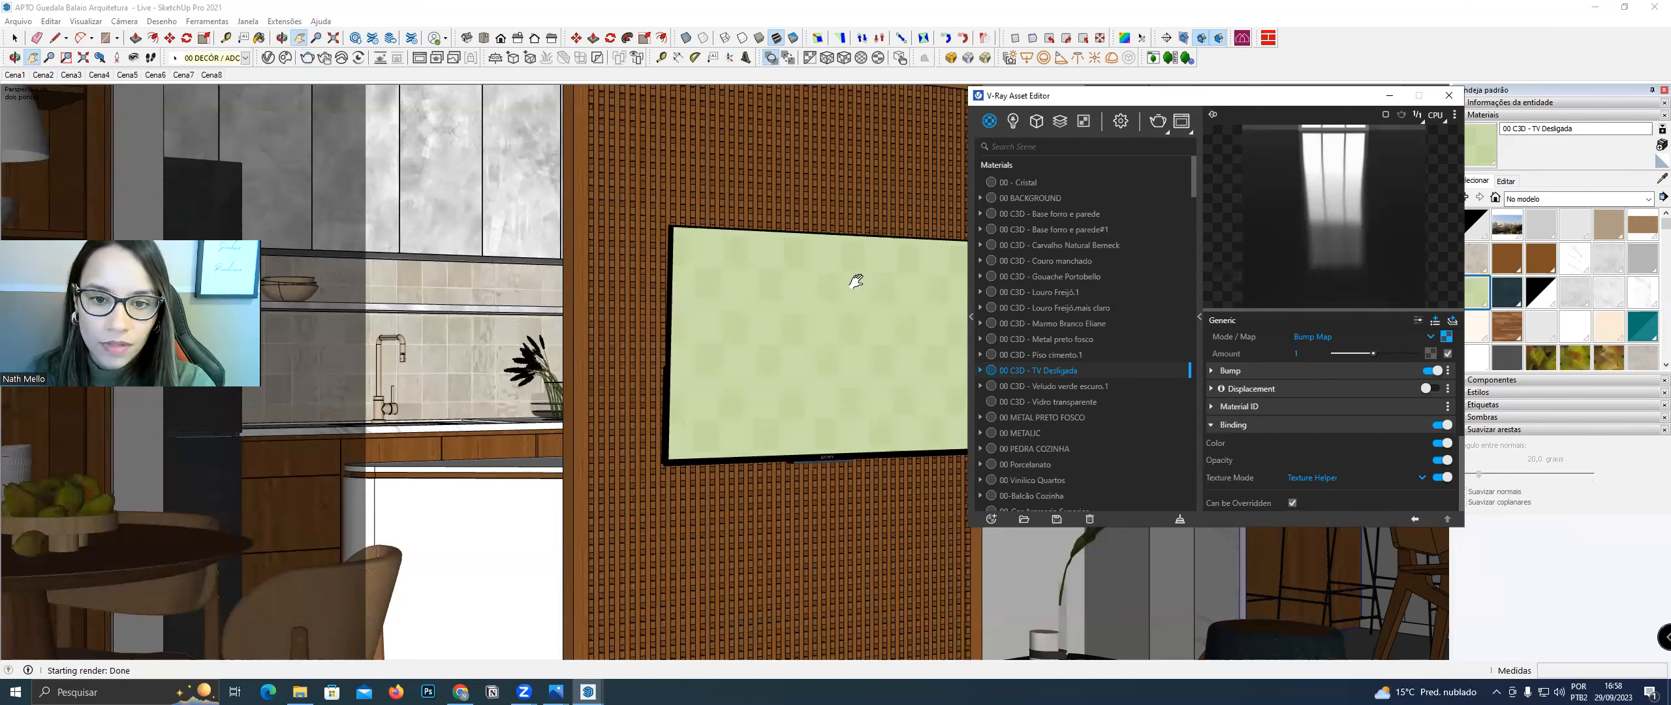
Minimise the V-Ray Asset Editor and darken the TV material's SketchUp colour to saturation 0 and brightness 5
left_click(1389, 96)
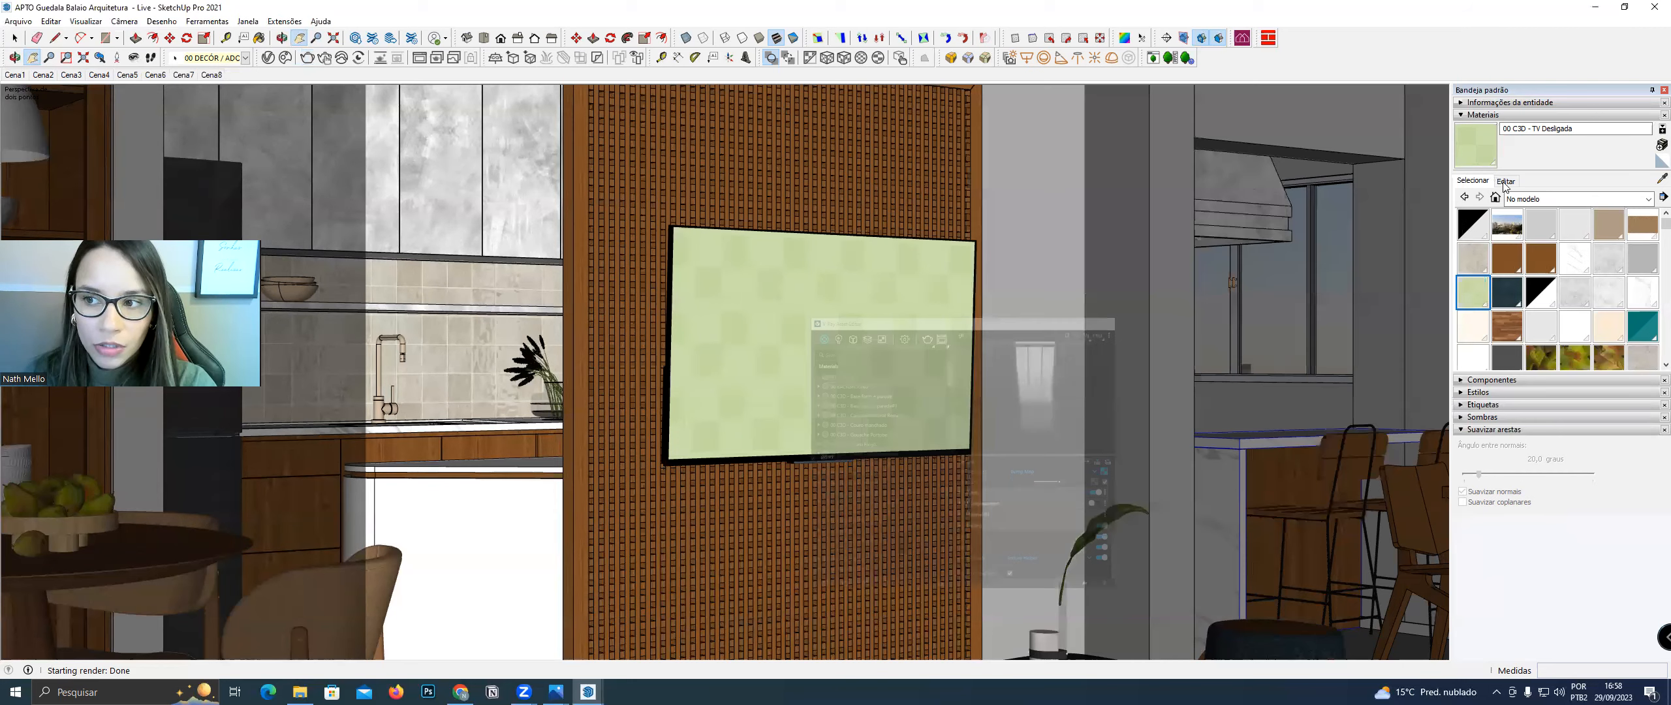
left_click(1506, 181)
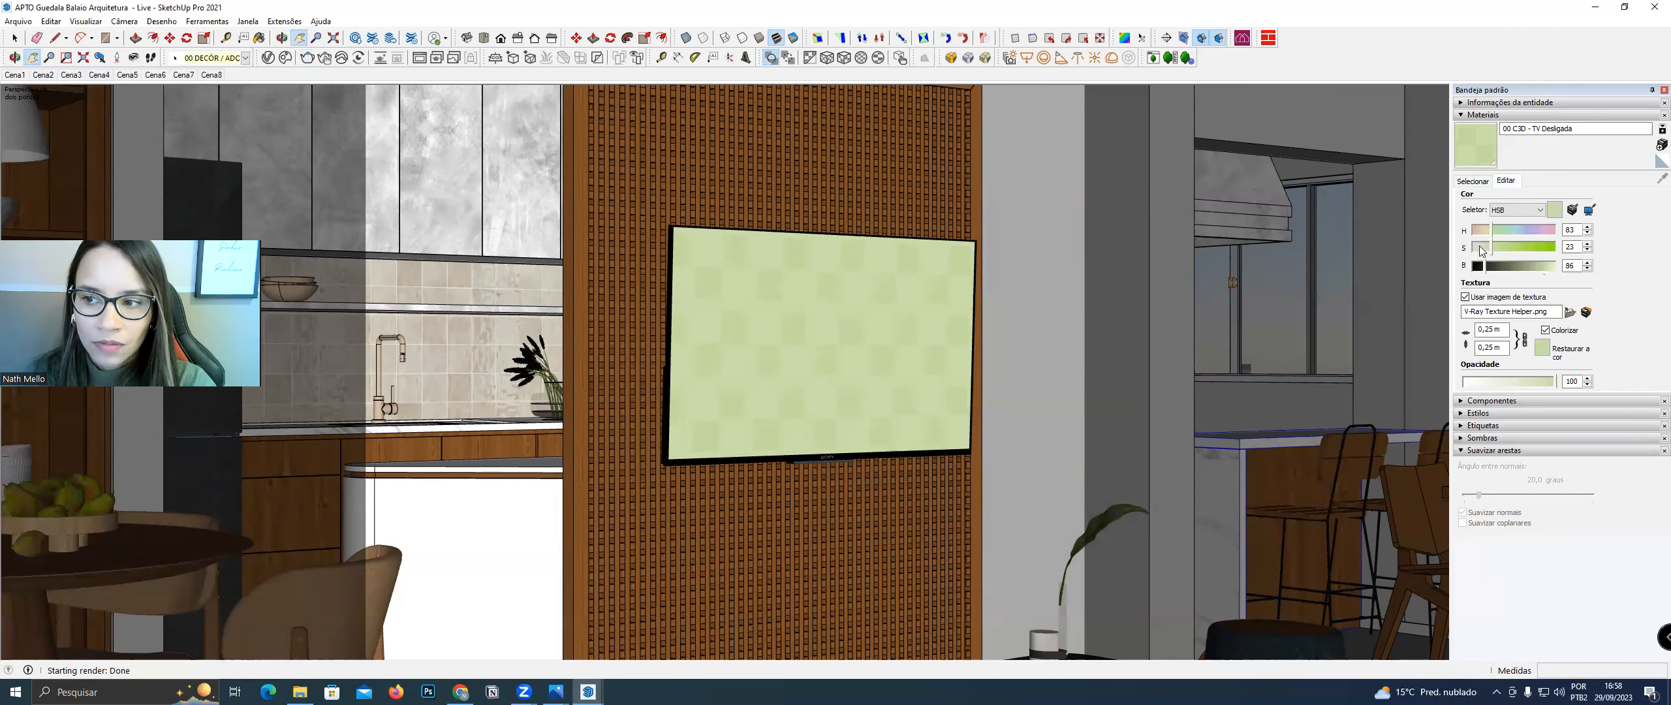
left_click(1474, 248)
left_click(1482, 268)
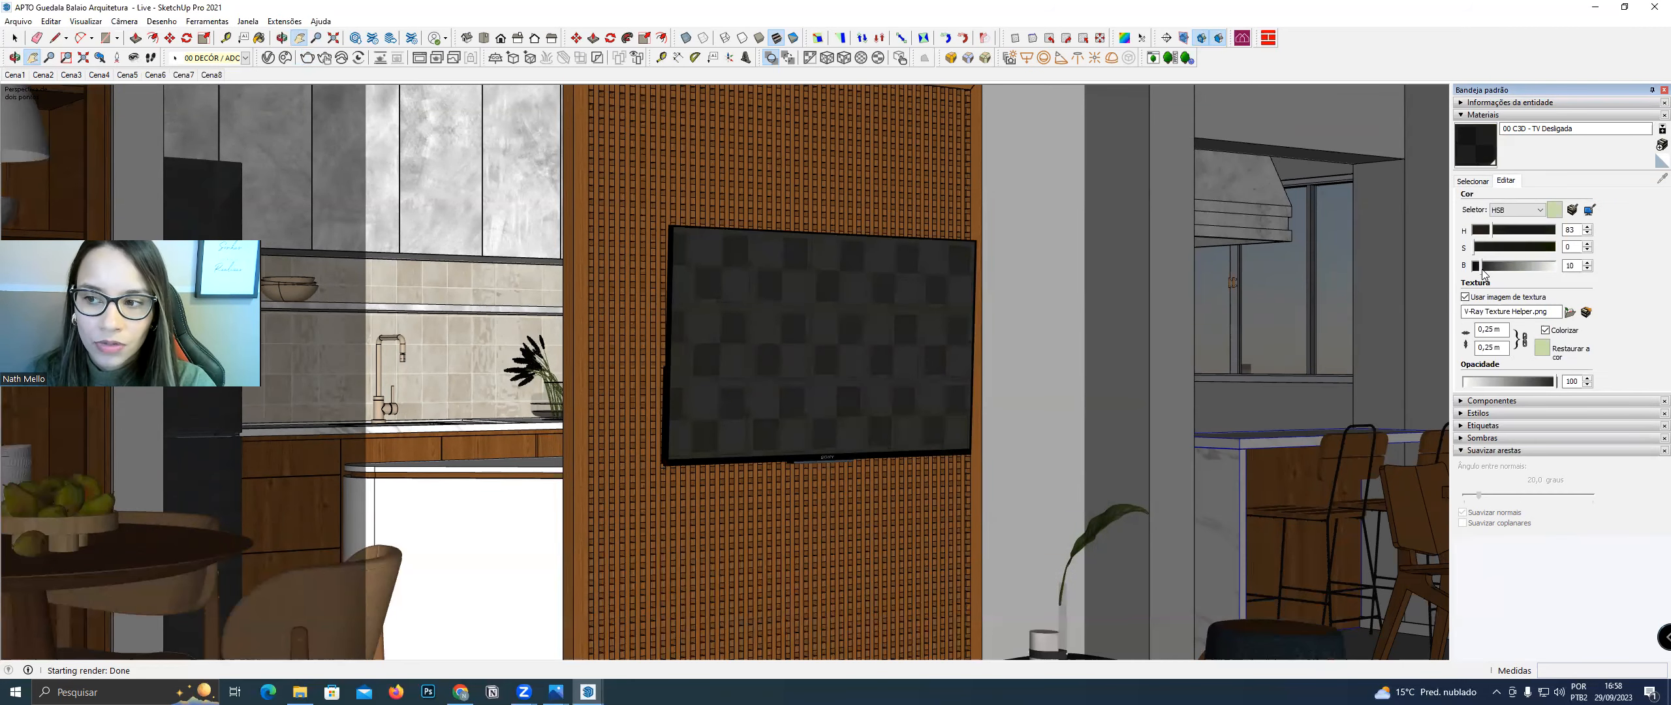
left_click_drag(1479, 268, 1474, 269)
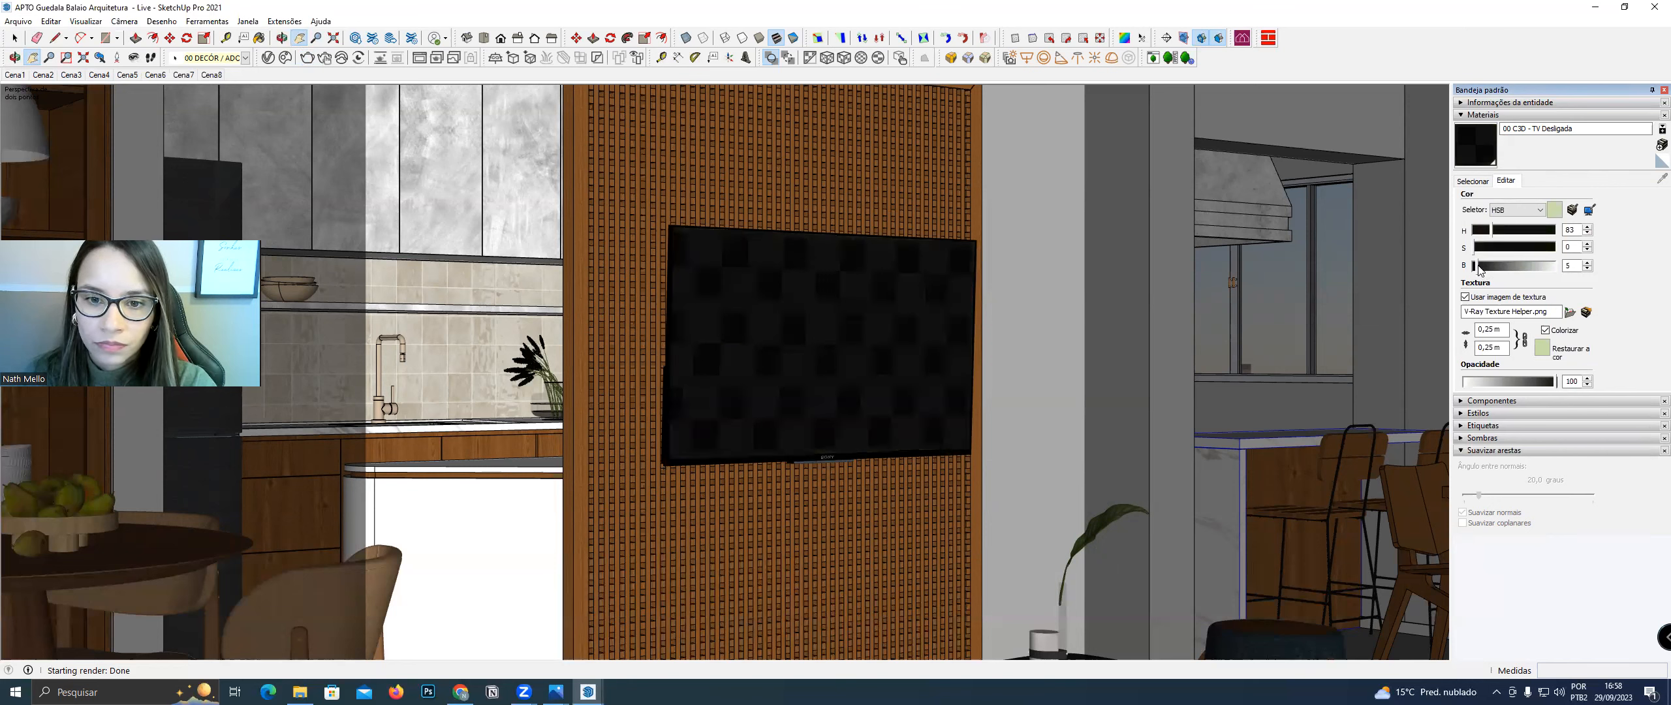
Open the TV's nested groups for editing down to the screen face
key("space")
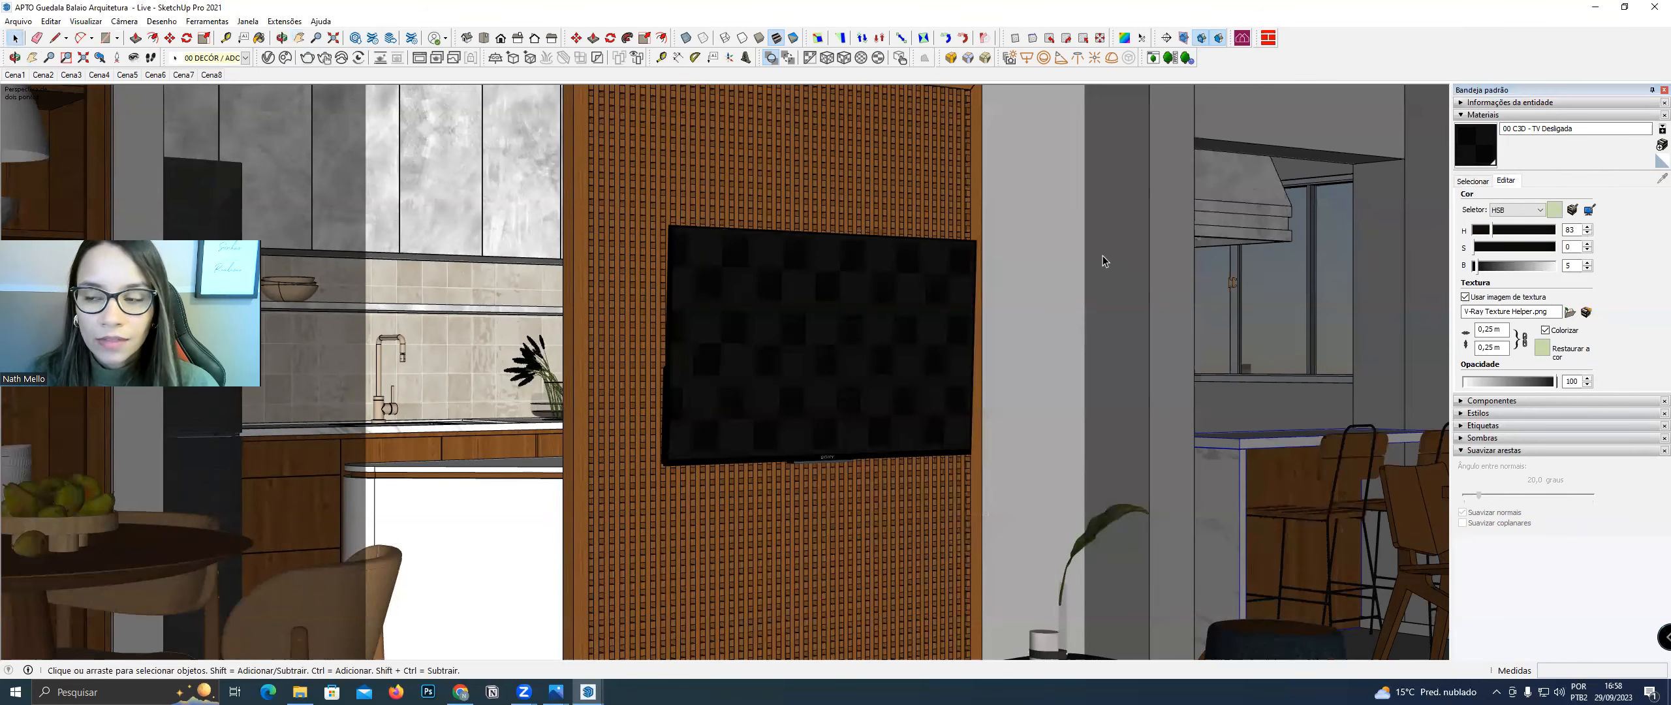
double_click(817, 298)
double_click(815, 281)
left_click(791, 266)
double_click(756, 271)
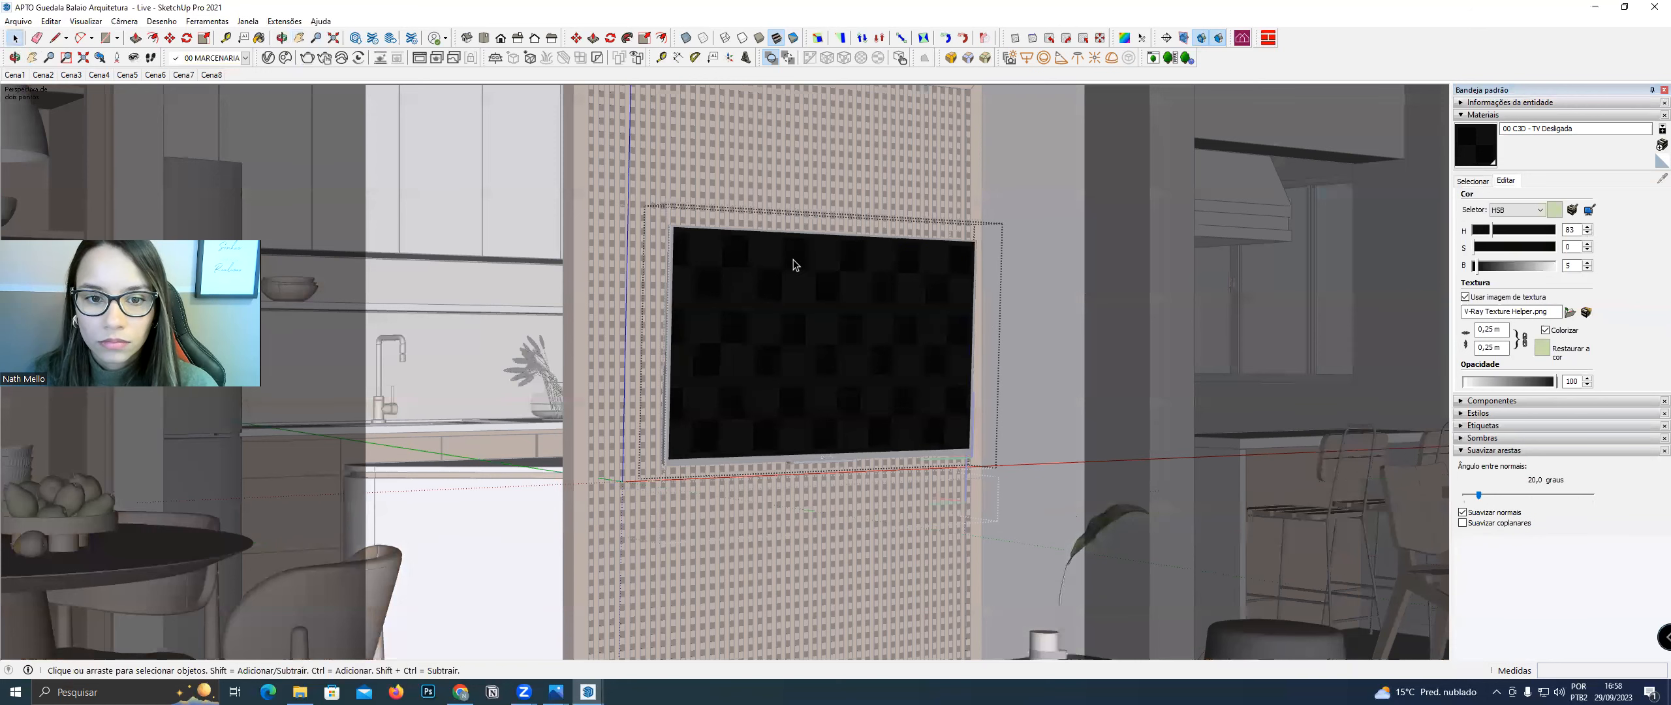
right_click(800, 275)
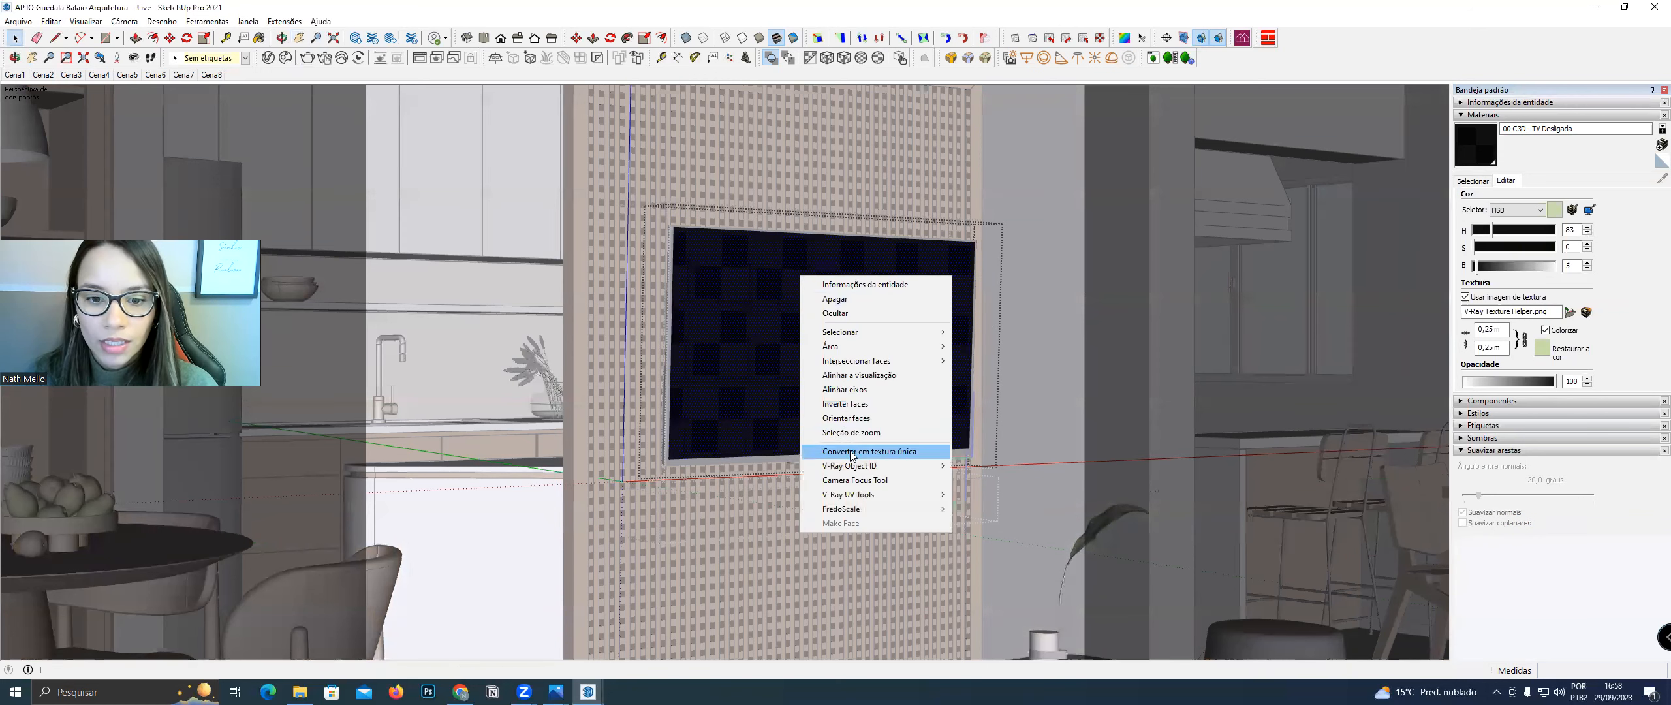
left_click(761, 329)
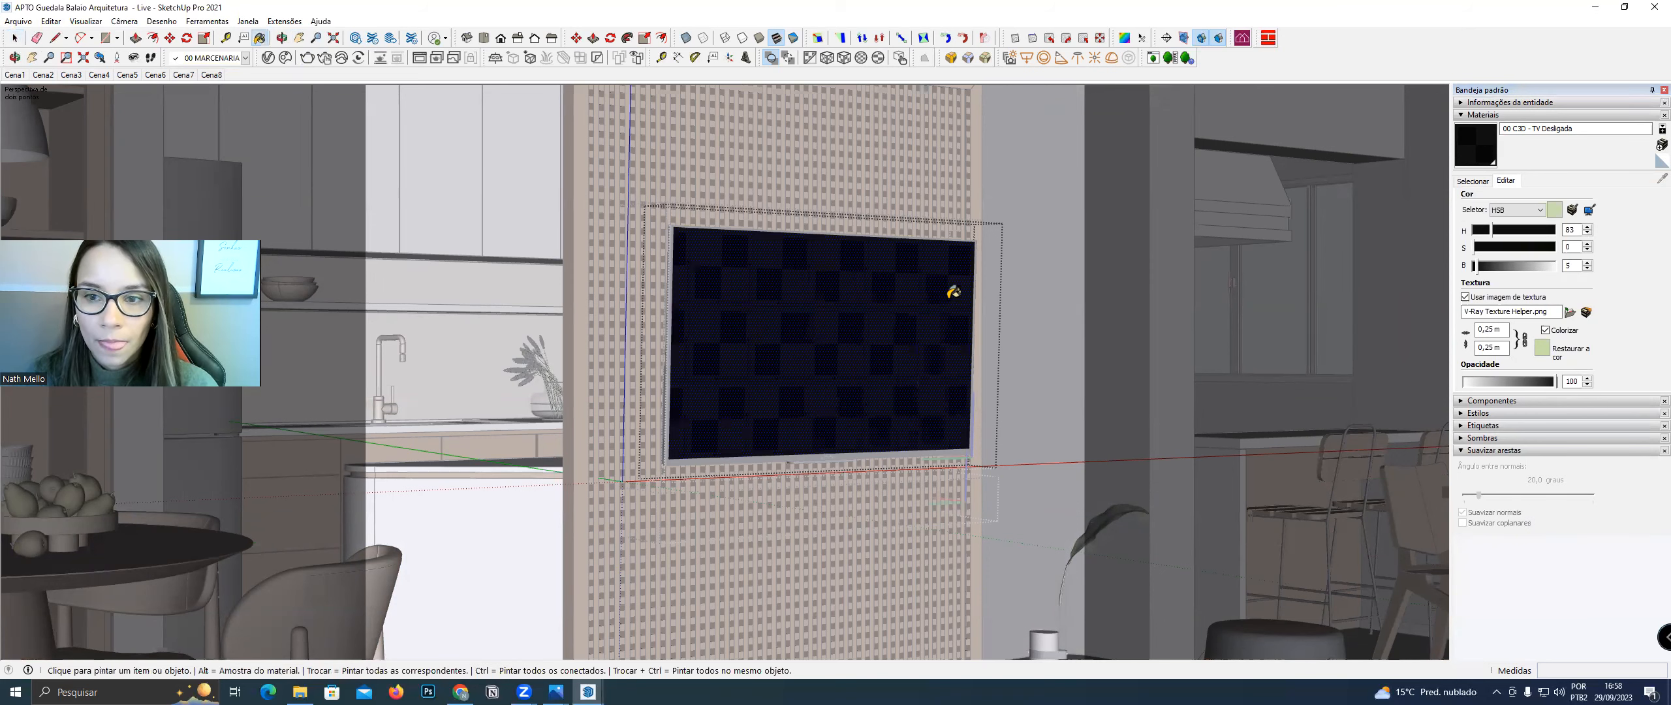
right_click(800, 274)
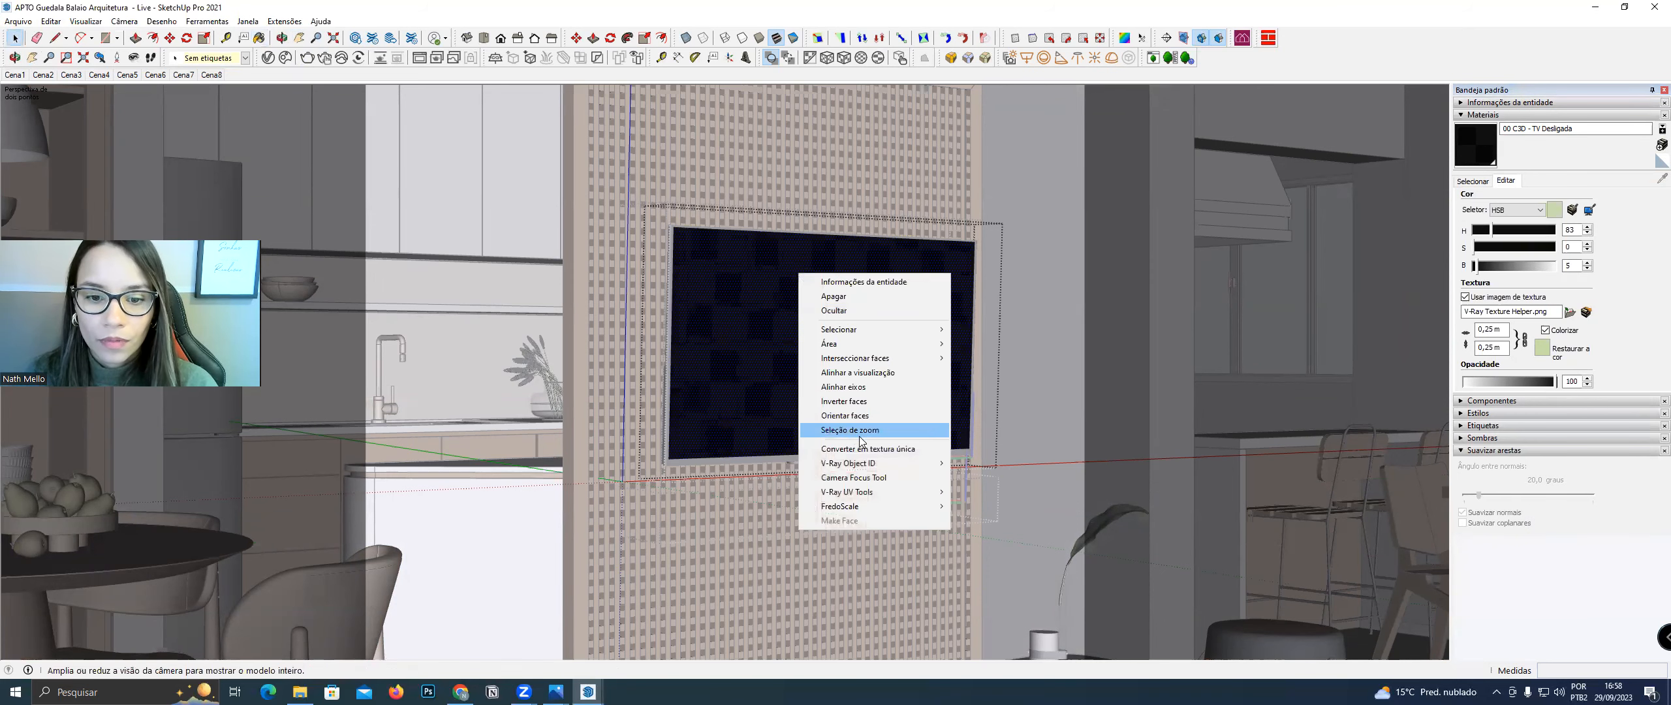
left_click(748, 341)
right_click(812, 307)
left_click(784, 319)
Leave the TV's nested groups and set the TV Desligada material's texture size to 0,55 m
left_click(1225, 248)
left_click(1225, 248)
left_click(1225, 248)
left_click(1225, 248)
left_click(1493, 329)
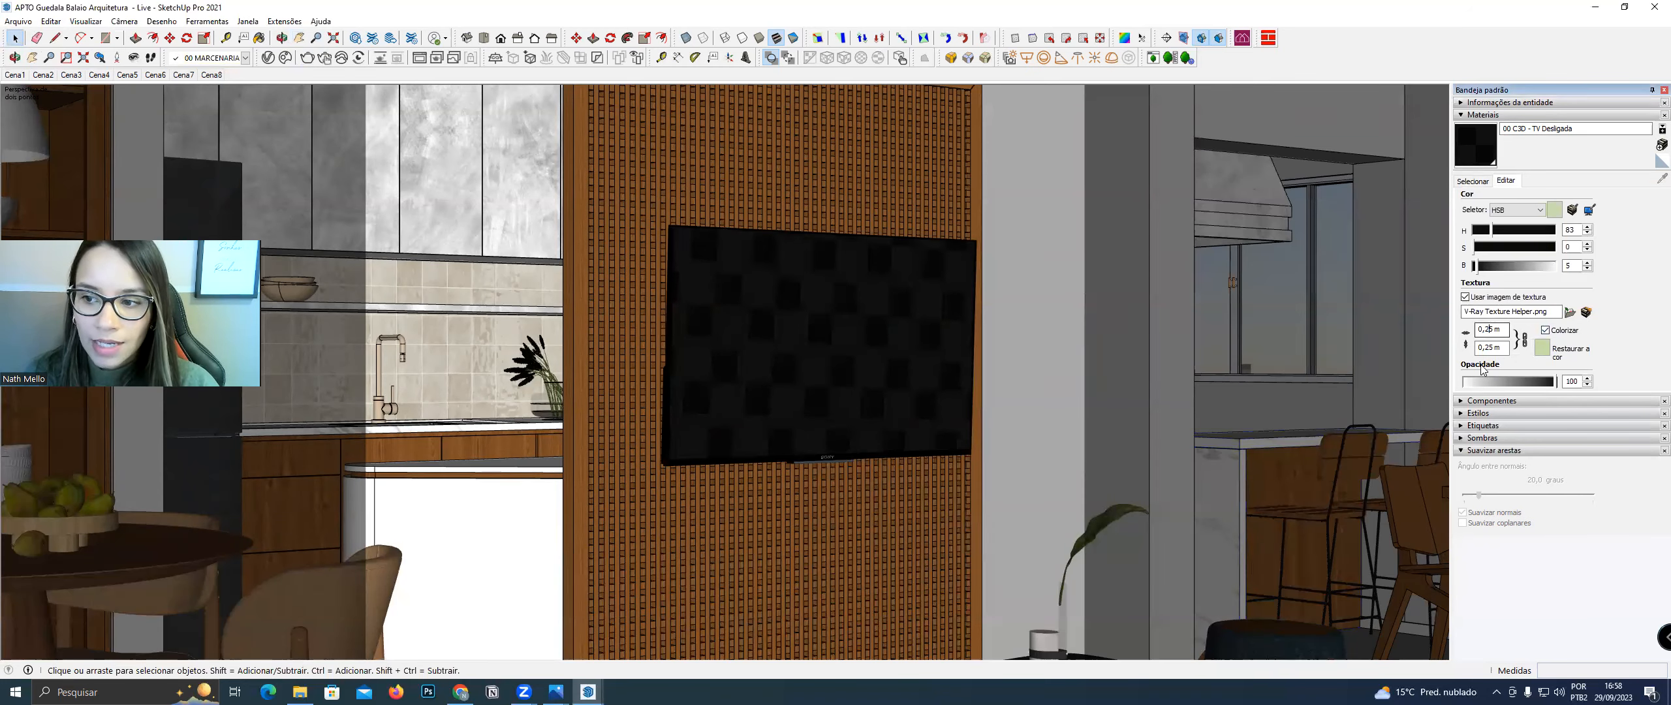
key("Return")
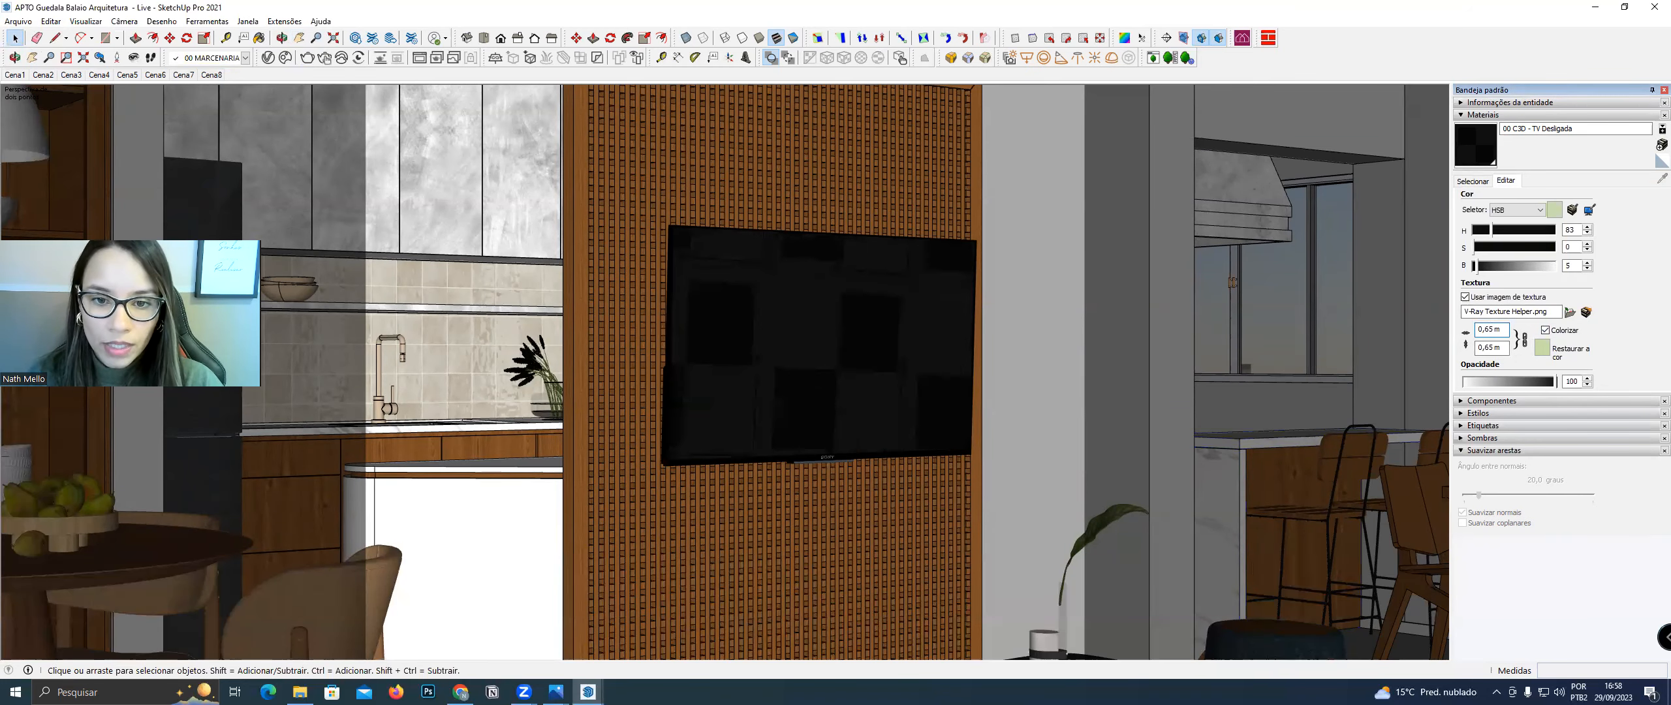
key("BackSpace")
type("5")
key("Return")
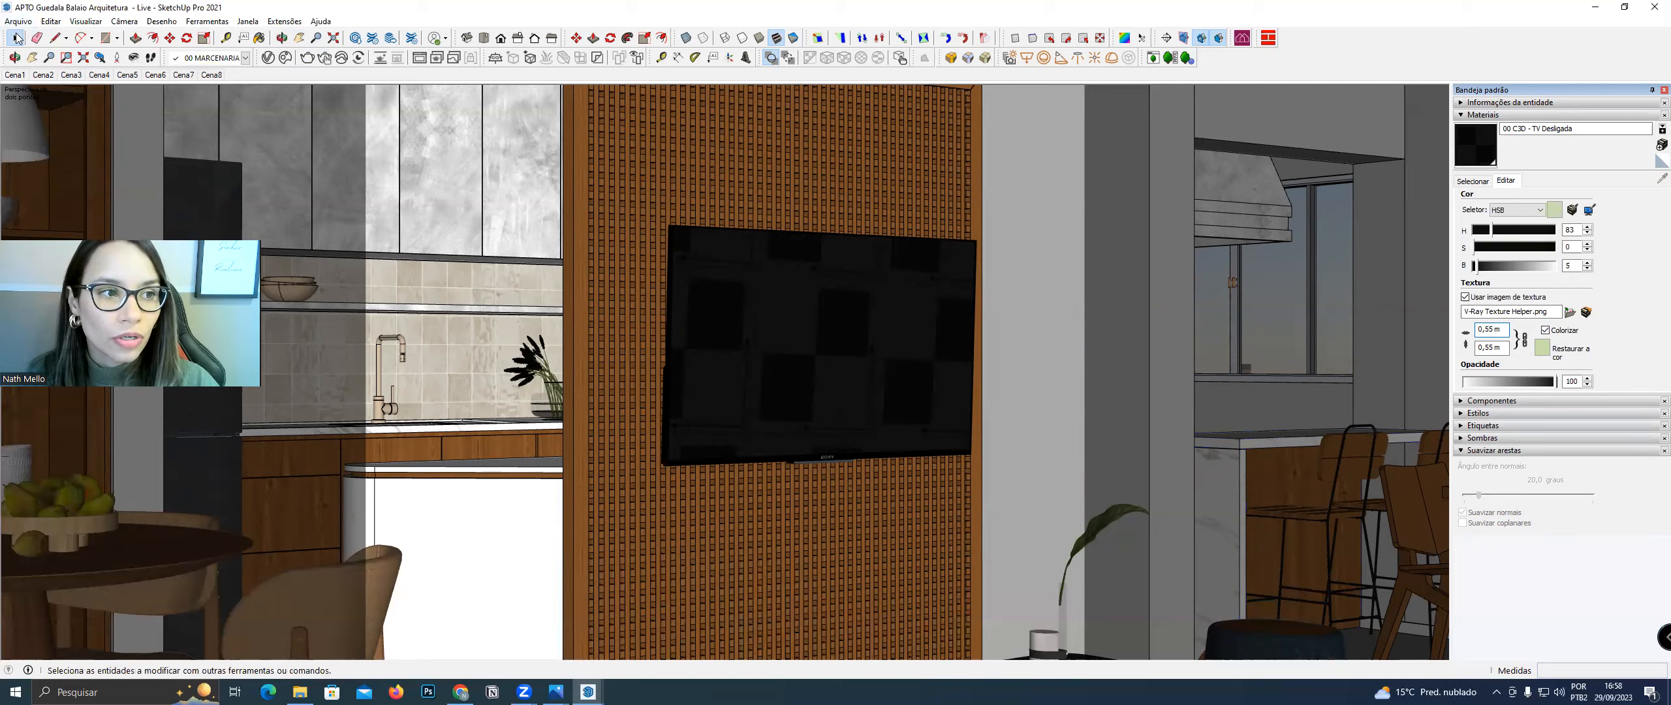
Return to scene Cena6 and test-render only a region around the TV in the V-Ray Frame Buffer
scroll(683, 278, "up", 1)
middle_click_drag(803, 280, 749, 268)
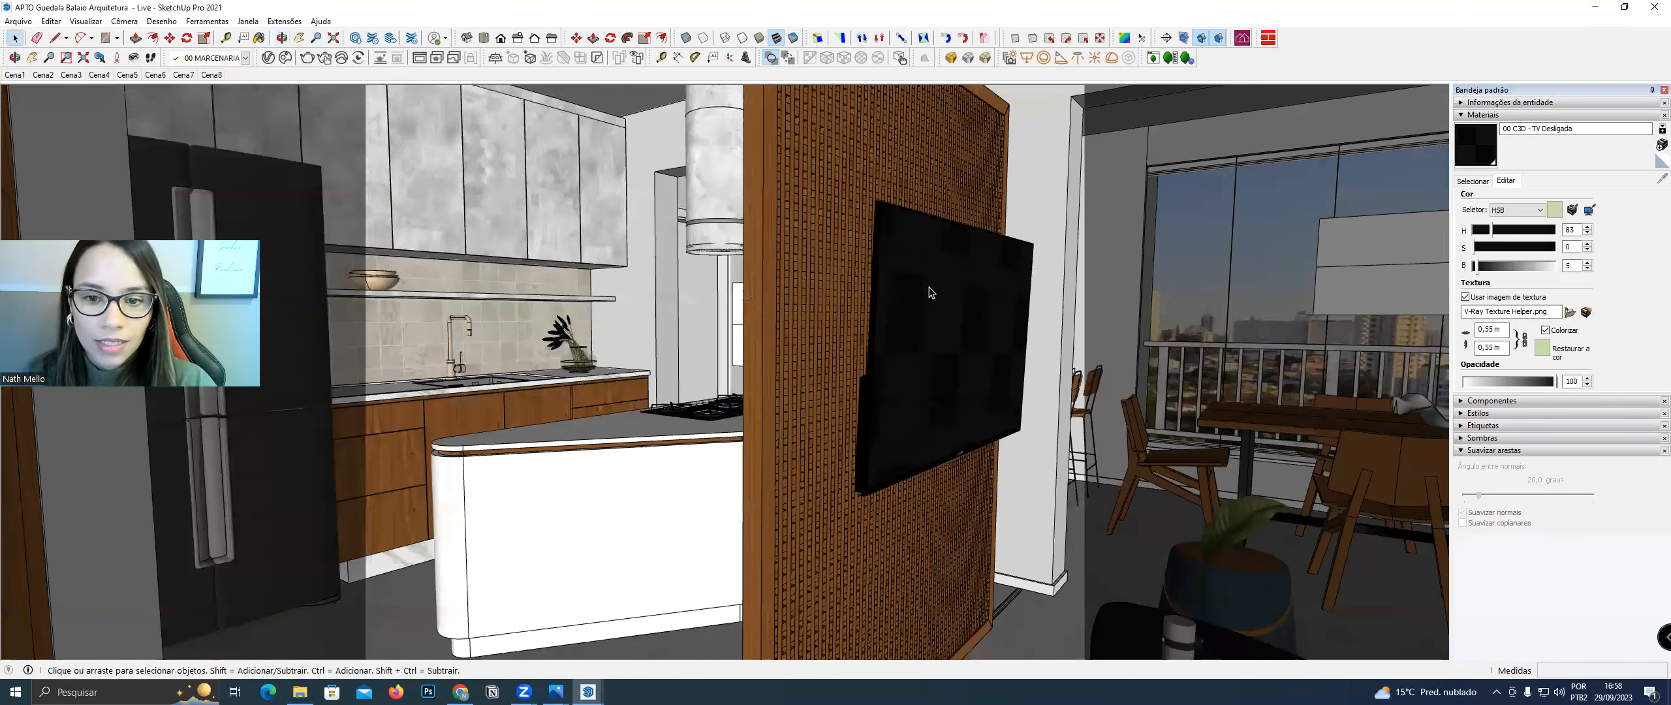
middle_click_drag(929, 287, 830, 298)
left_click(156, 75)
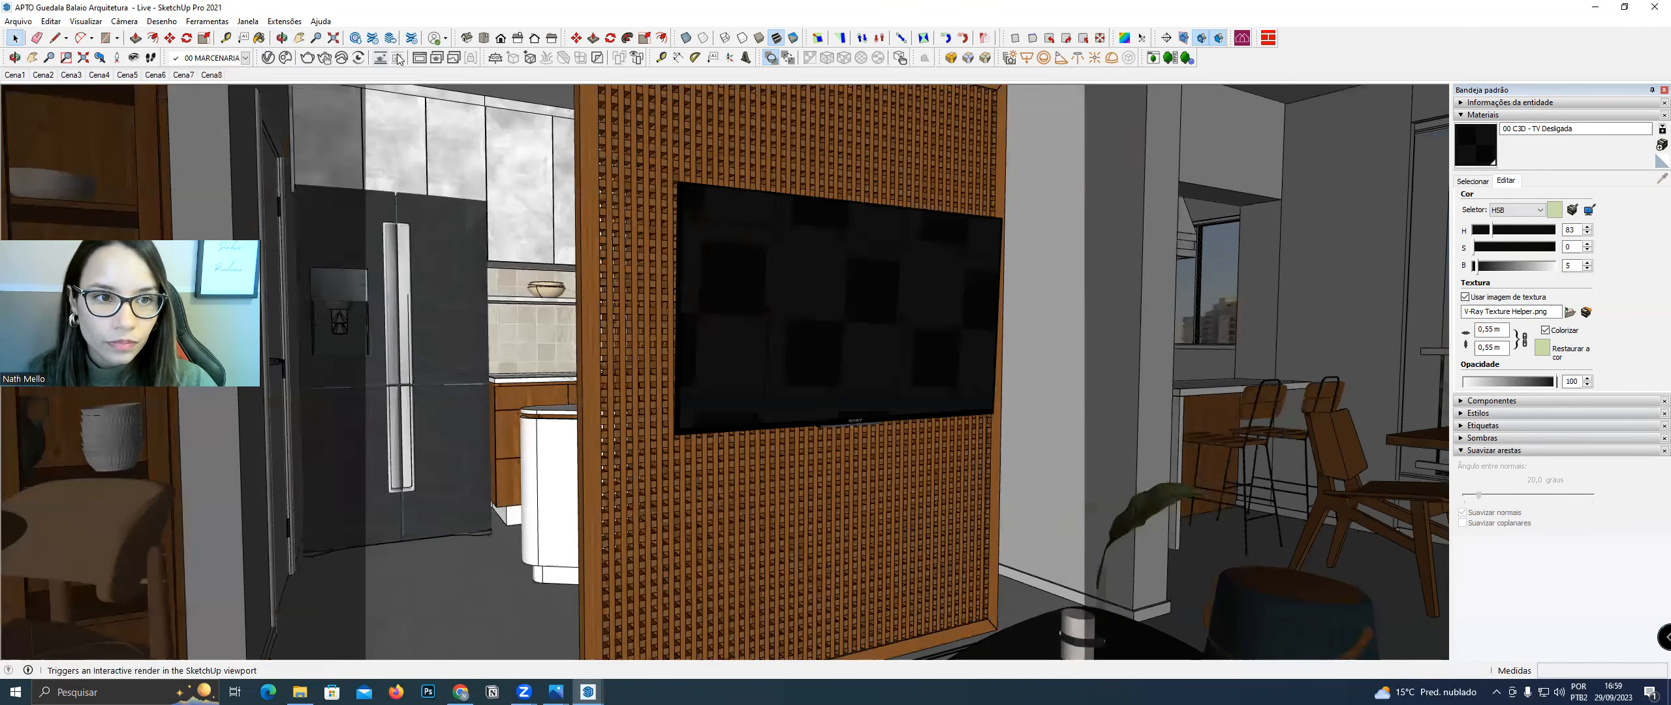
left_click(420, 59)
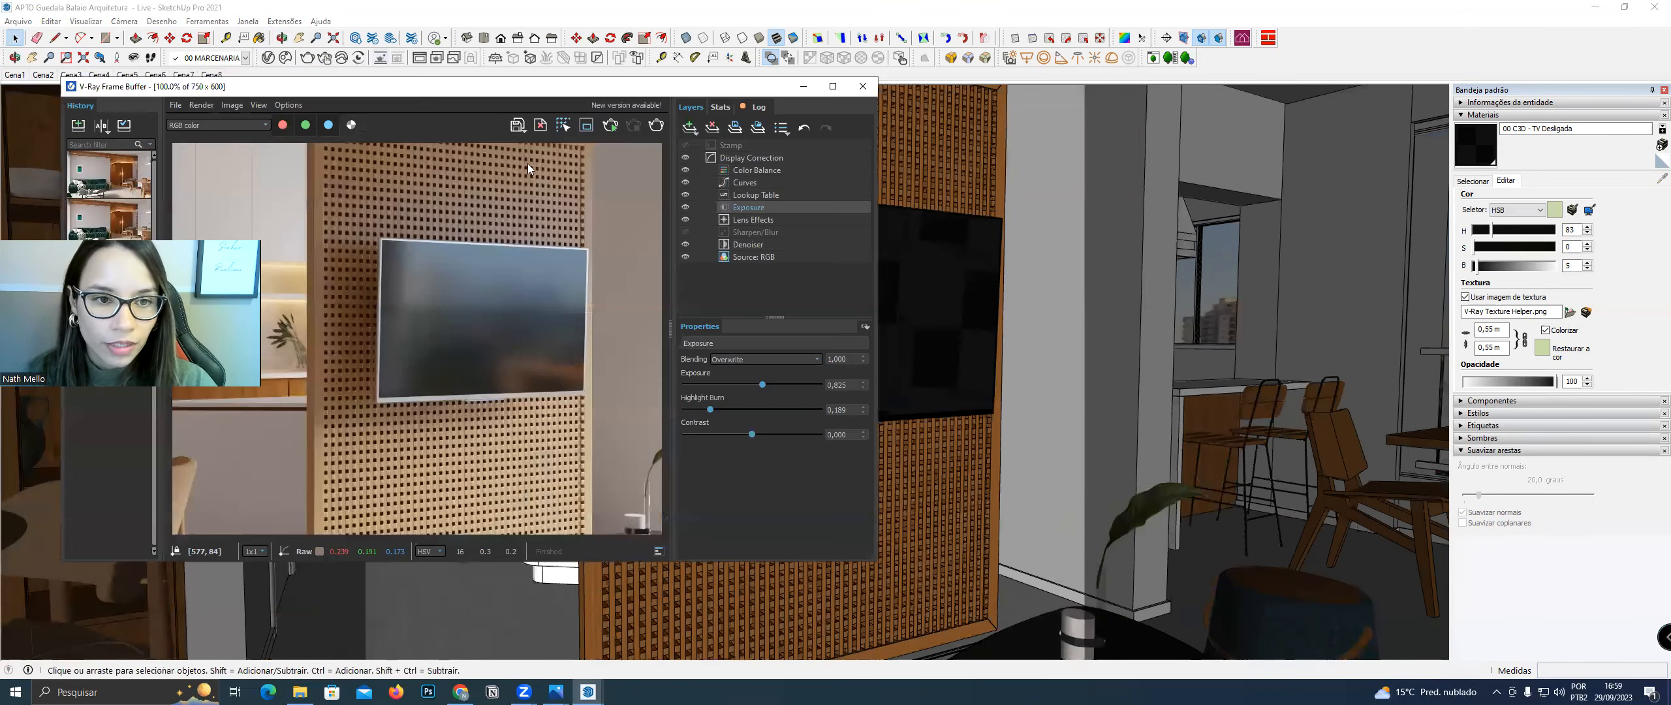
left_click(591, 129)
left_click_drag(358, 226, 594, 404)
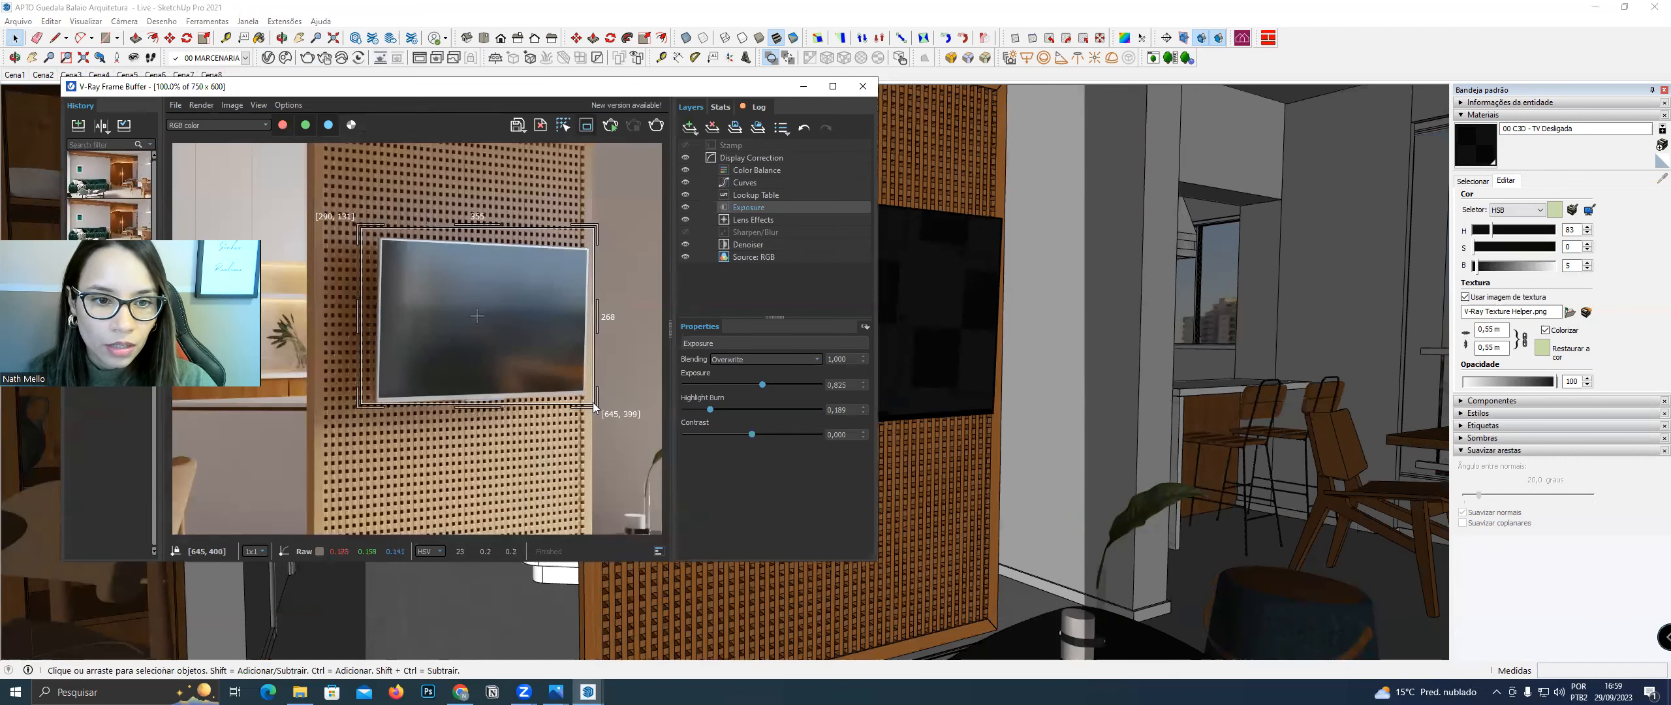
left_click(656, 125)
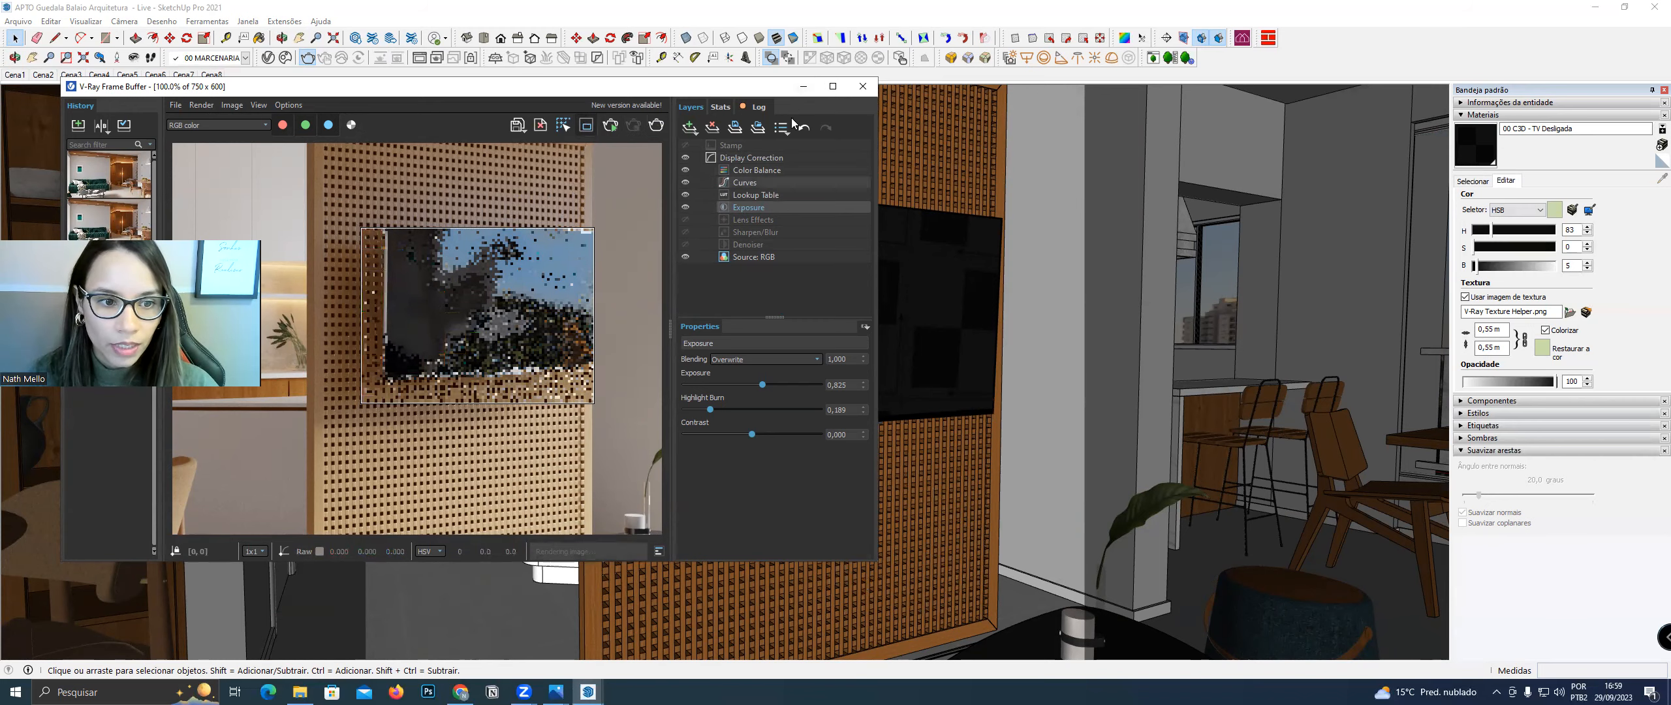
Reframe the view on the TV panel and render a larger region covering the TV and the surrounding lattice
left_click(803, 87)
scroll(847, 305, "down", 1)
middle_click_drag(875, 219, 845, 253, "shift")
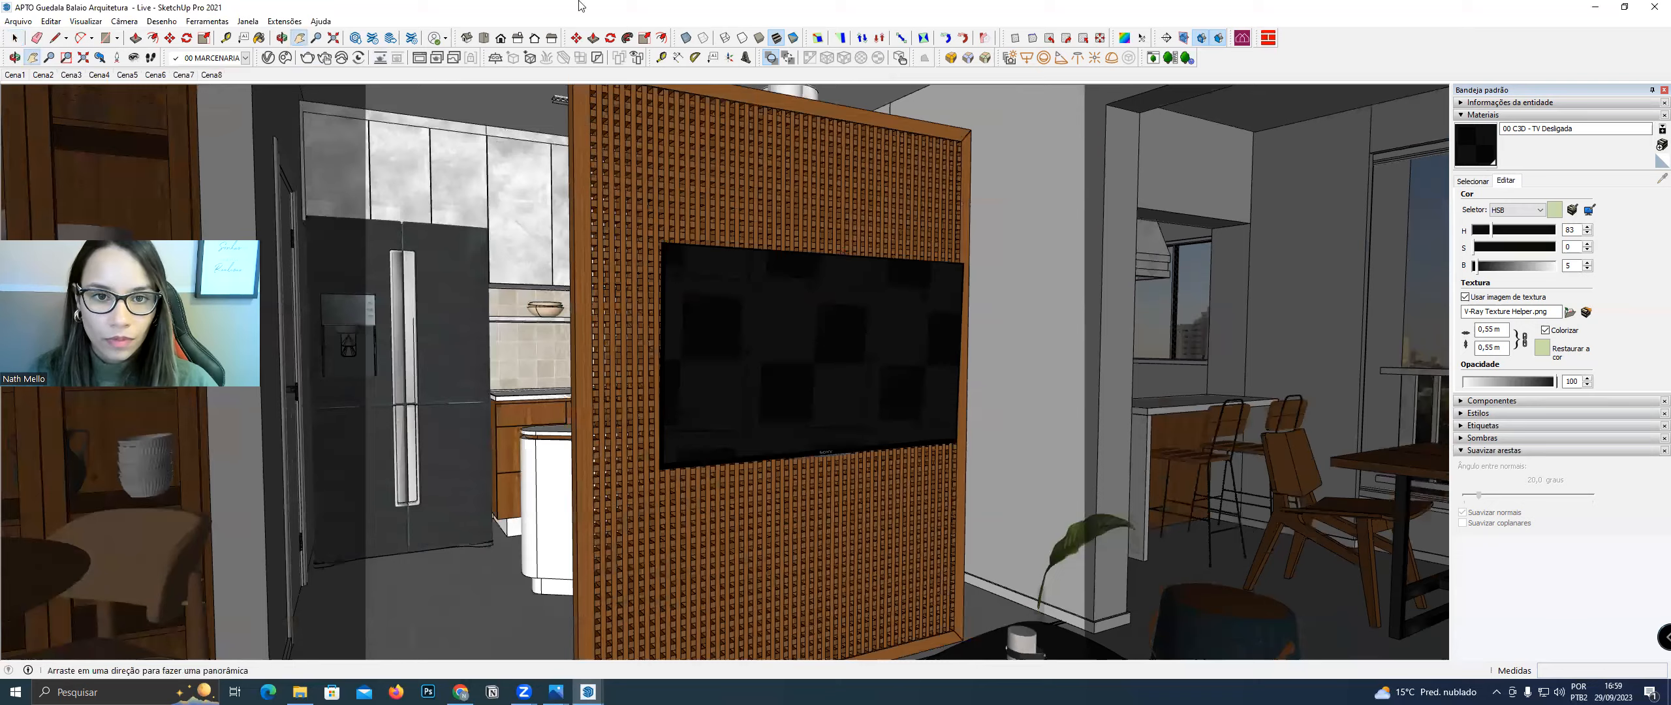
scroll(846, 252, "up", 1)
left_click(417, 60)
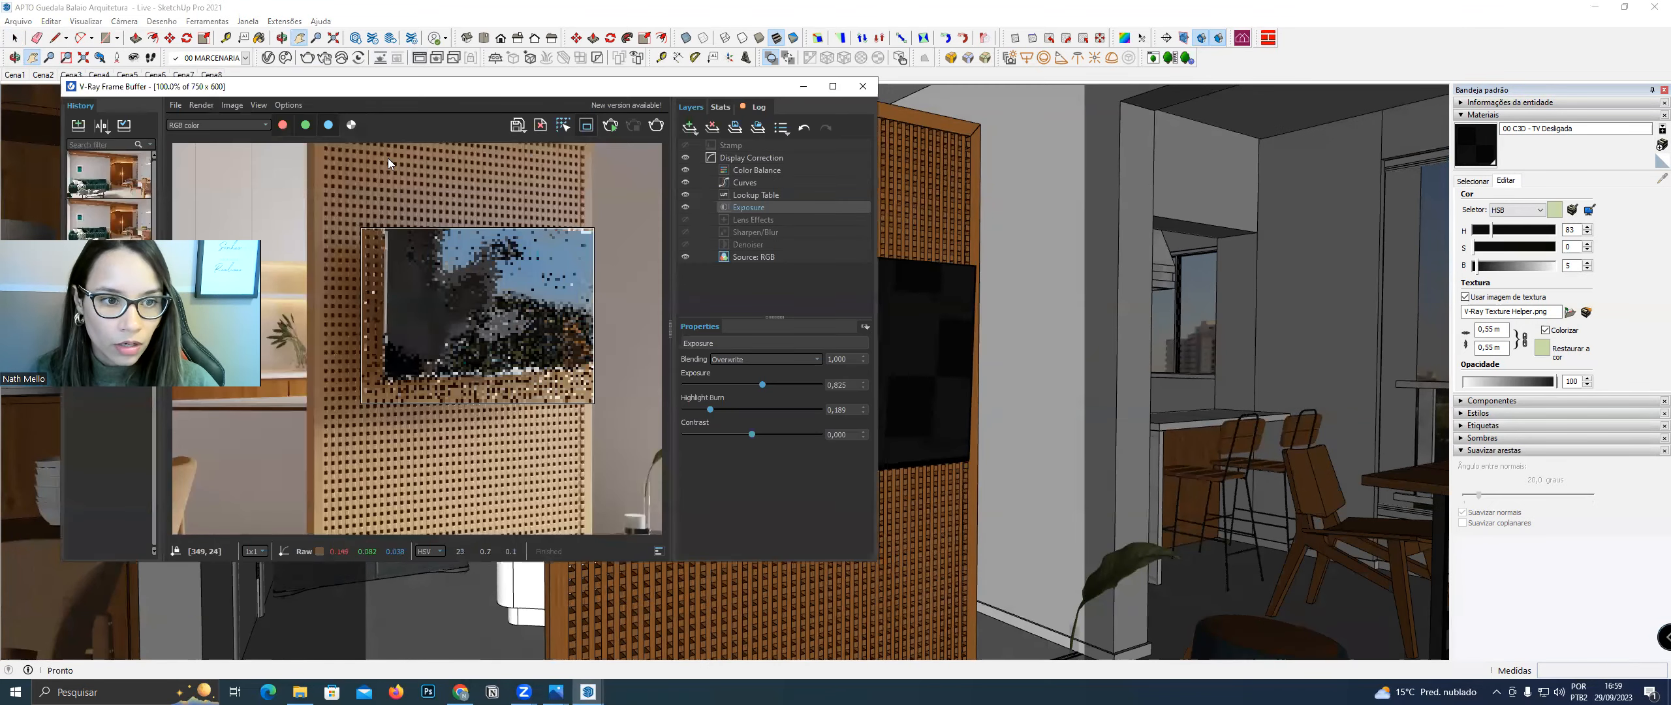
left_click_drag(309, 171, 647, 416)
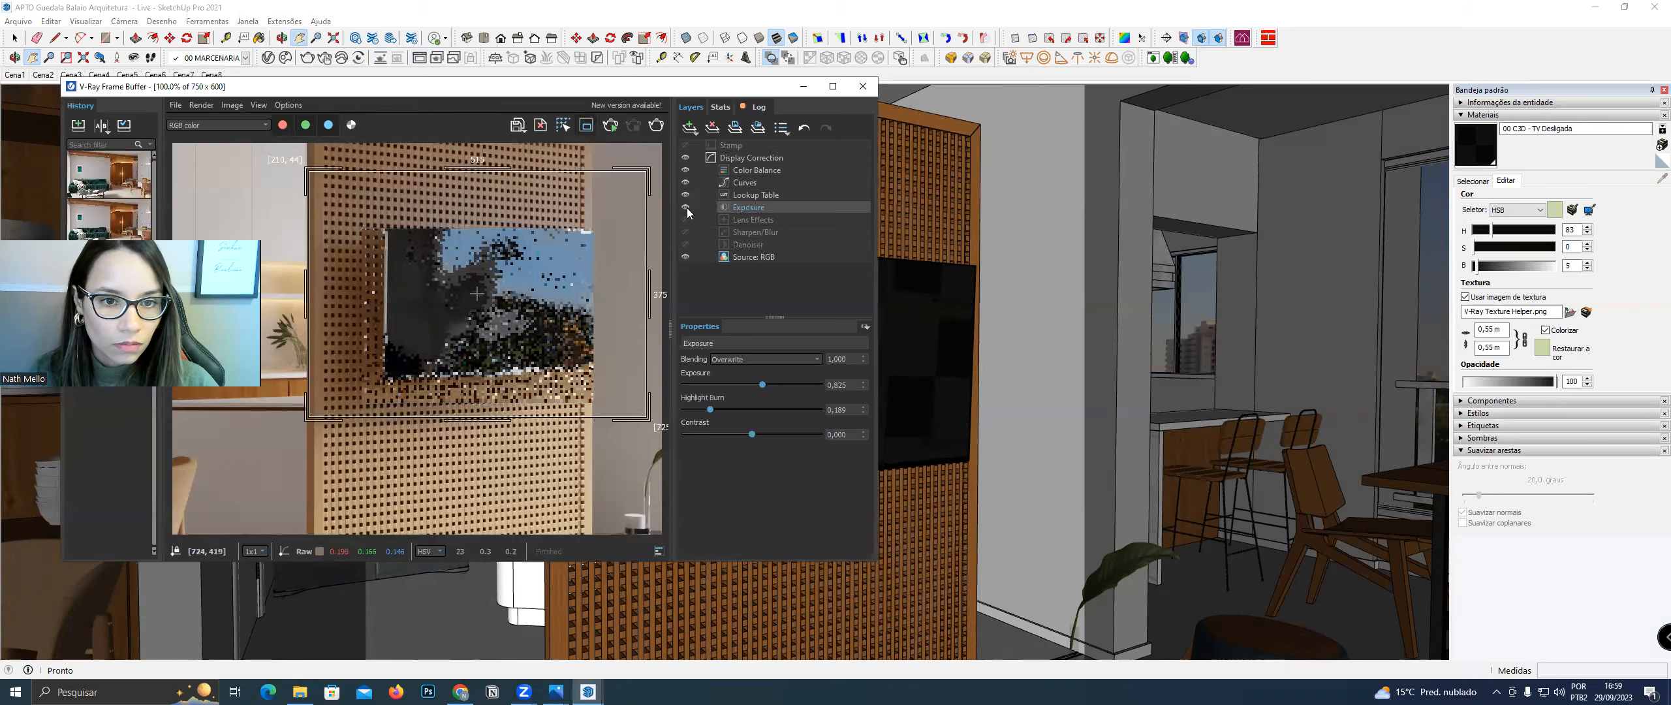
left_click(657, 134)
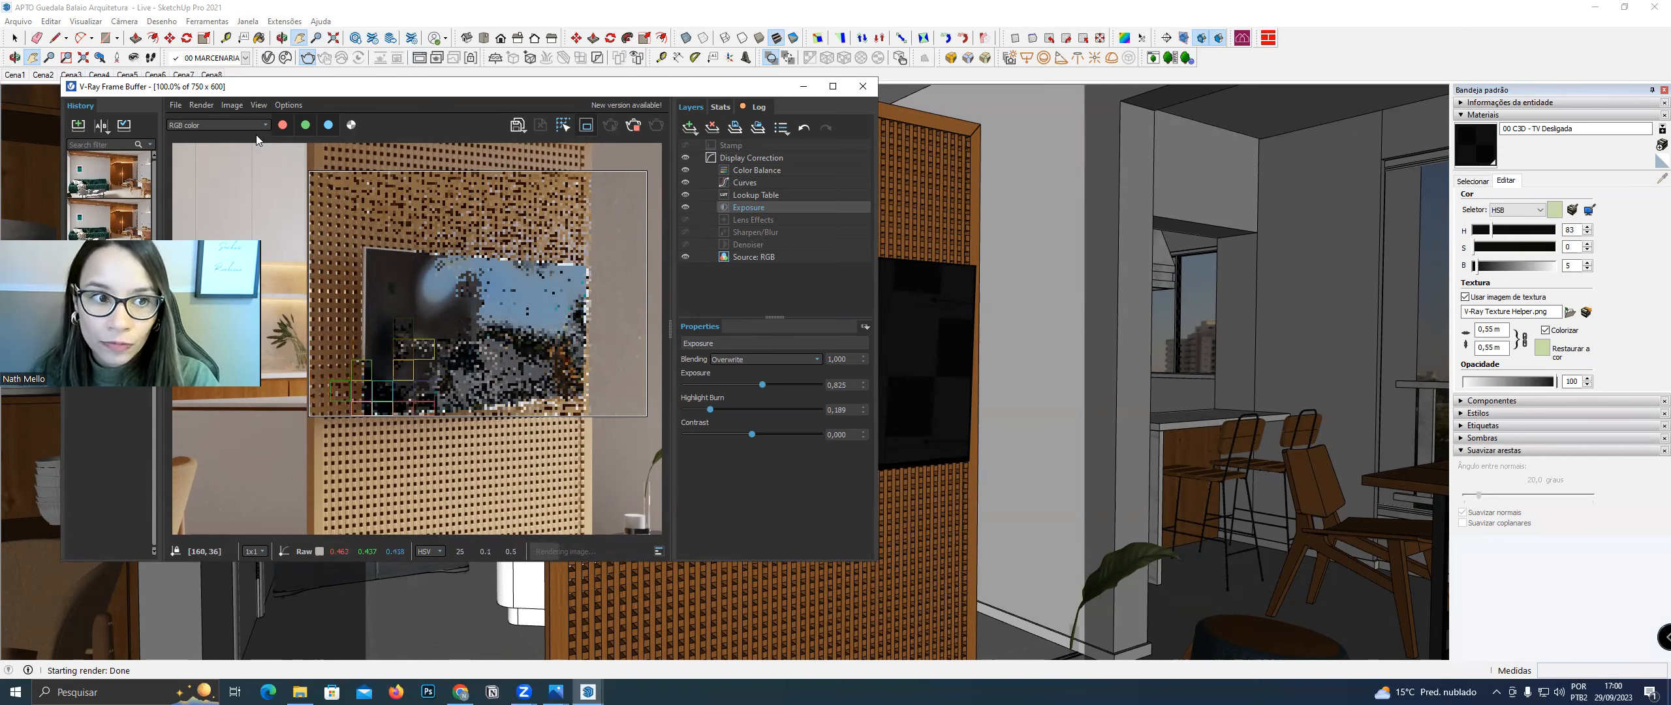
Reopen the TV Desligada material in the V-Ray Asset Editor and set its bump amount to 0.08
left_click(269, 58)
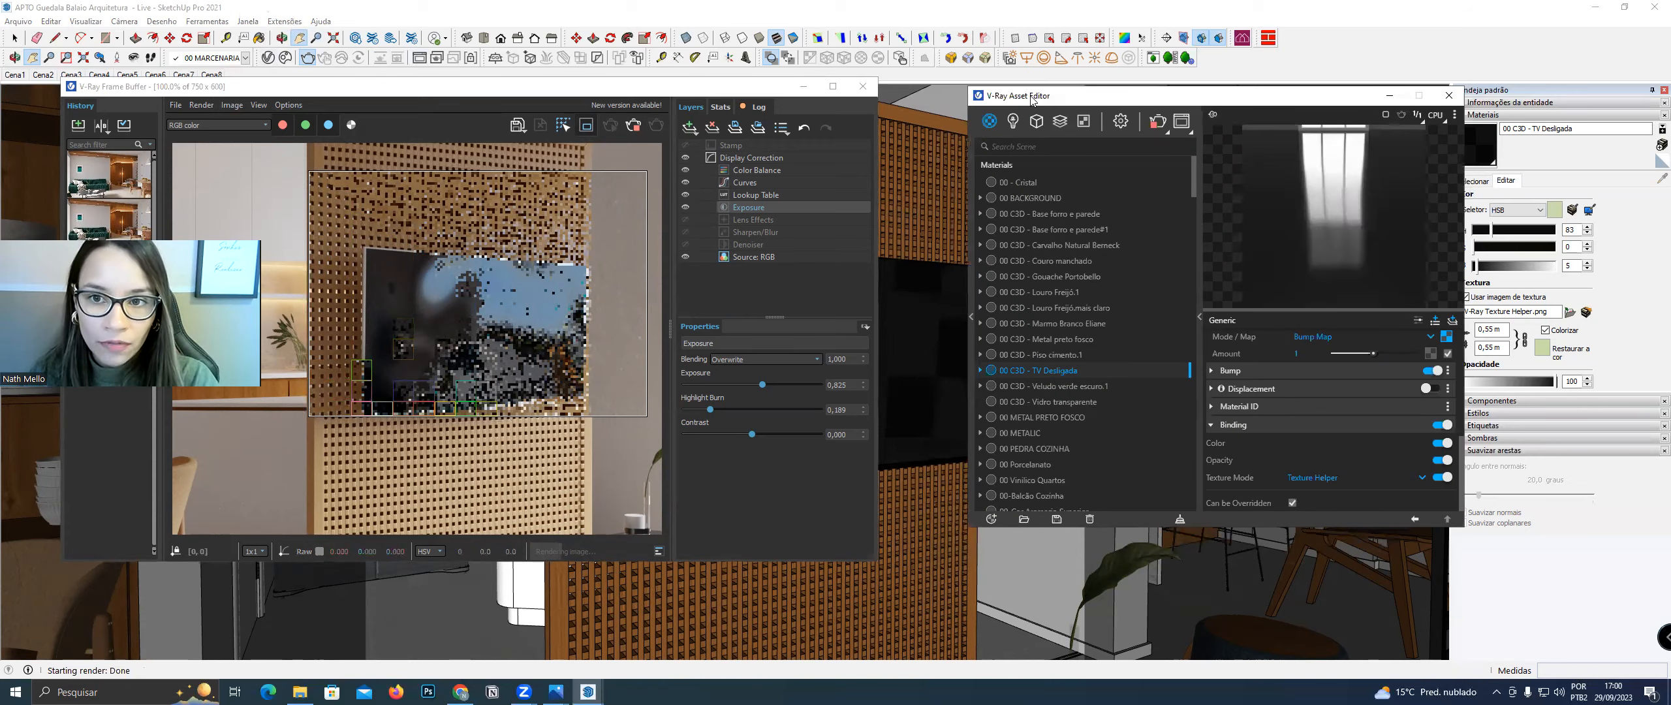
left_click_drag(1032, 97, 808, 81)
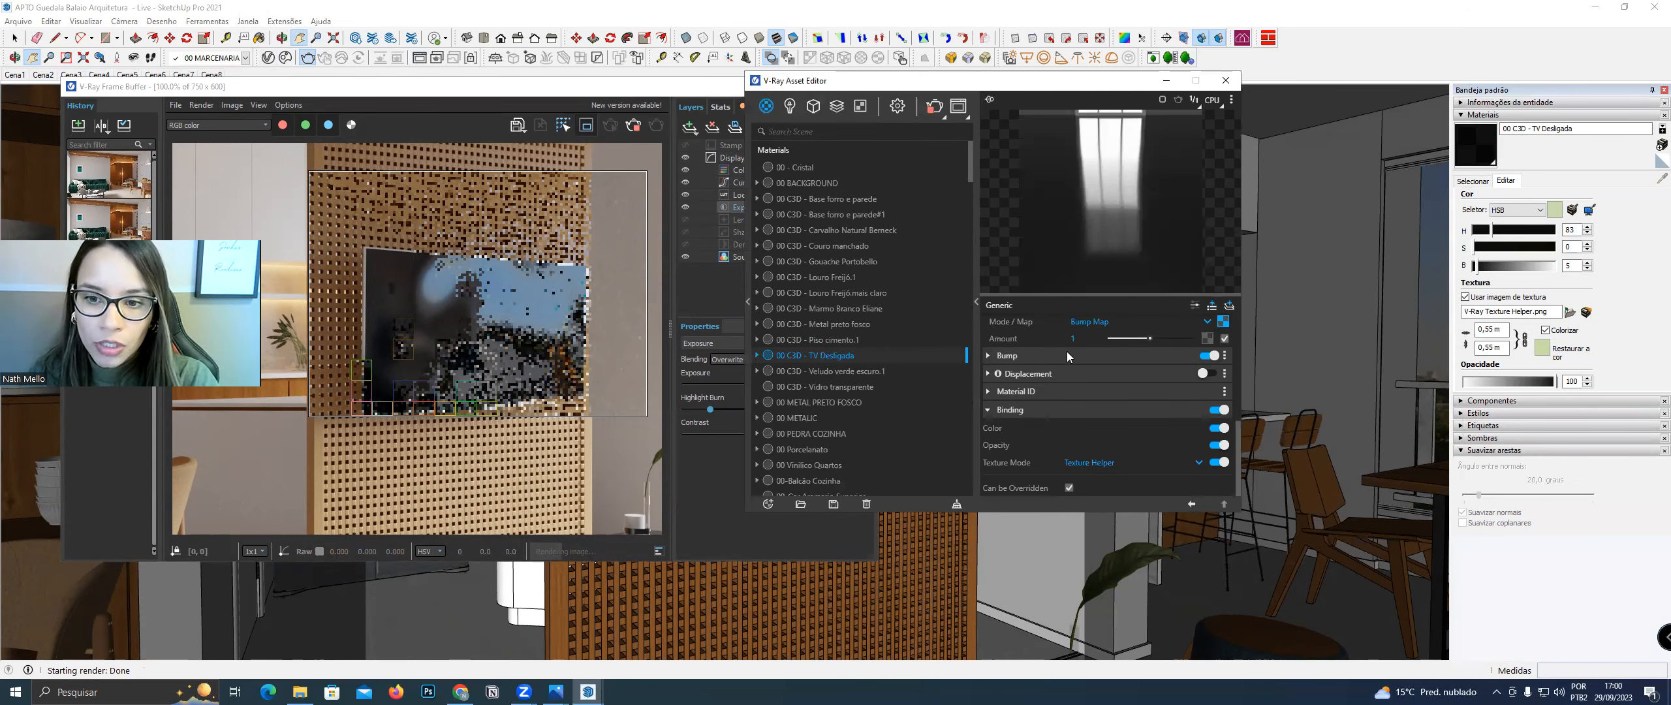
scroll(1067, 355, "up", 2)
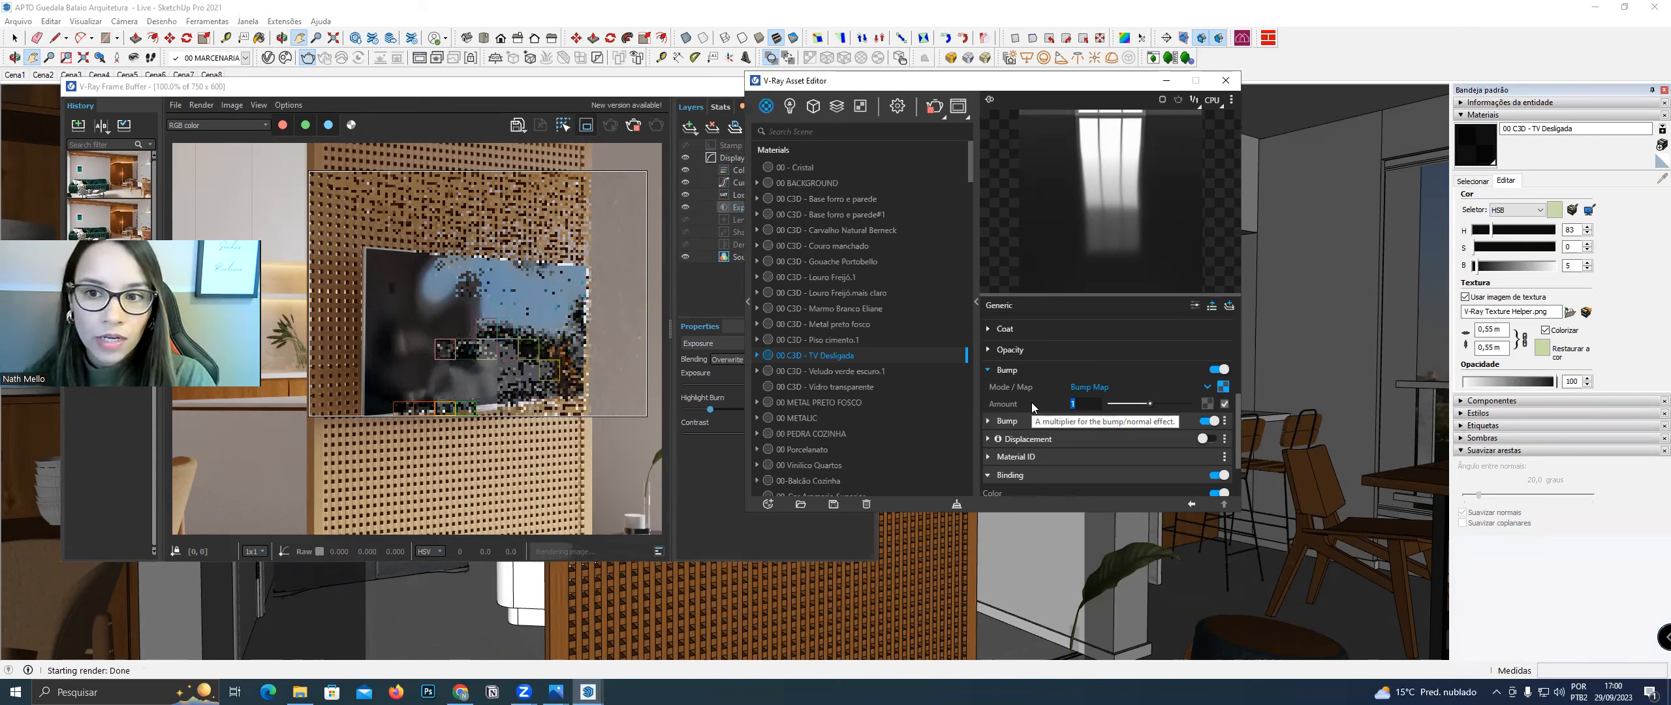
type("0.0")
type("8")
key("Return")
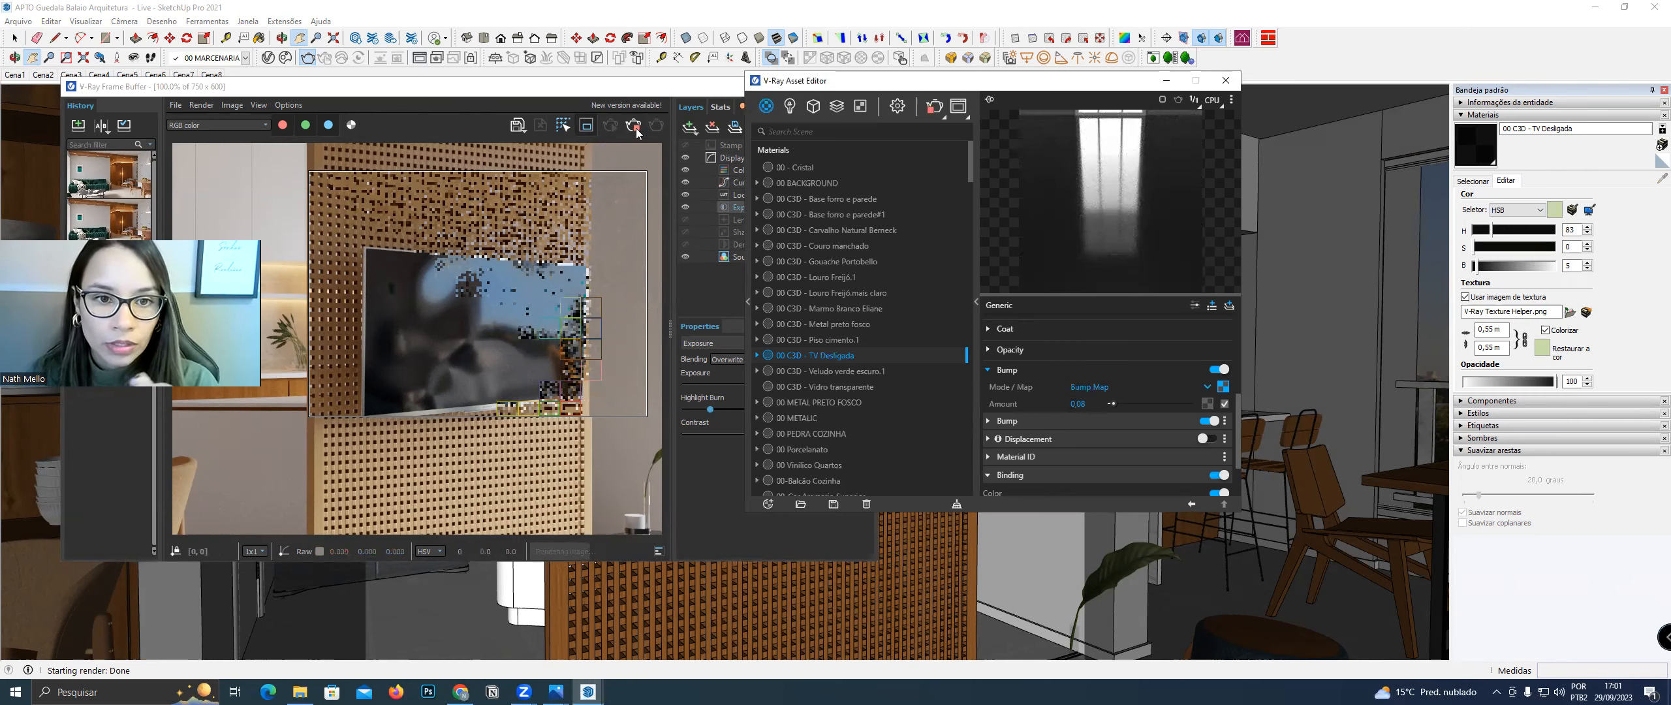
Adjust the render region's edges to fit around the TV and render that region again
left_click(590, 287)
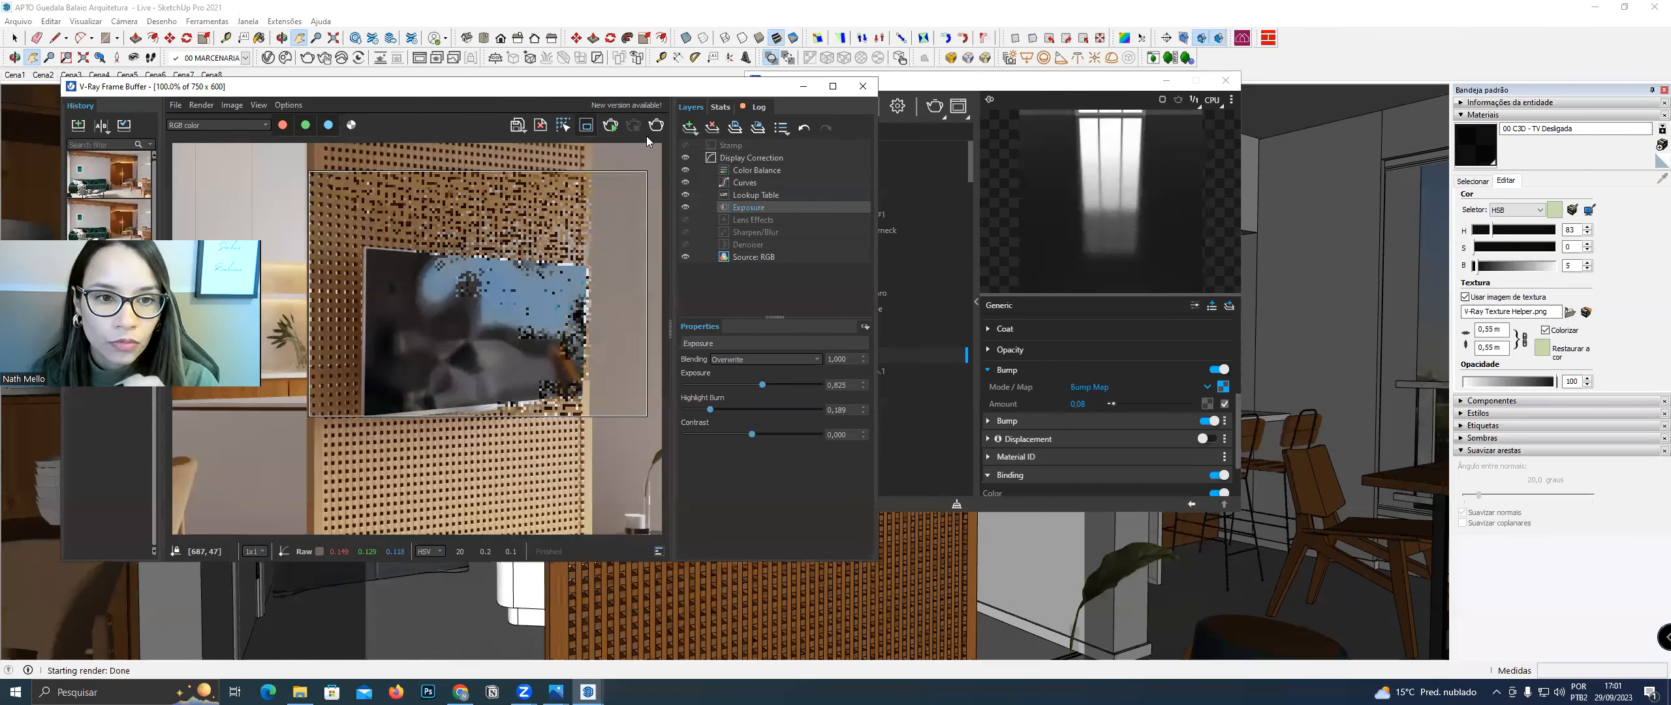
left_click_drag(513, 417, 493, 466)
left_click_drag(490, 168, 489, 242)
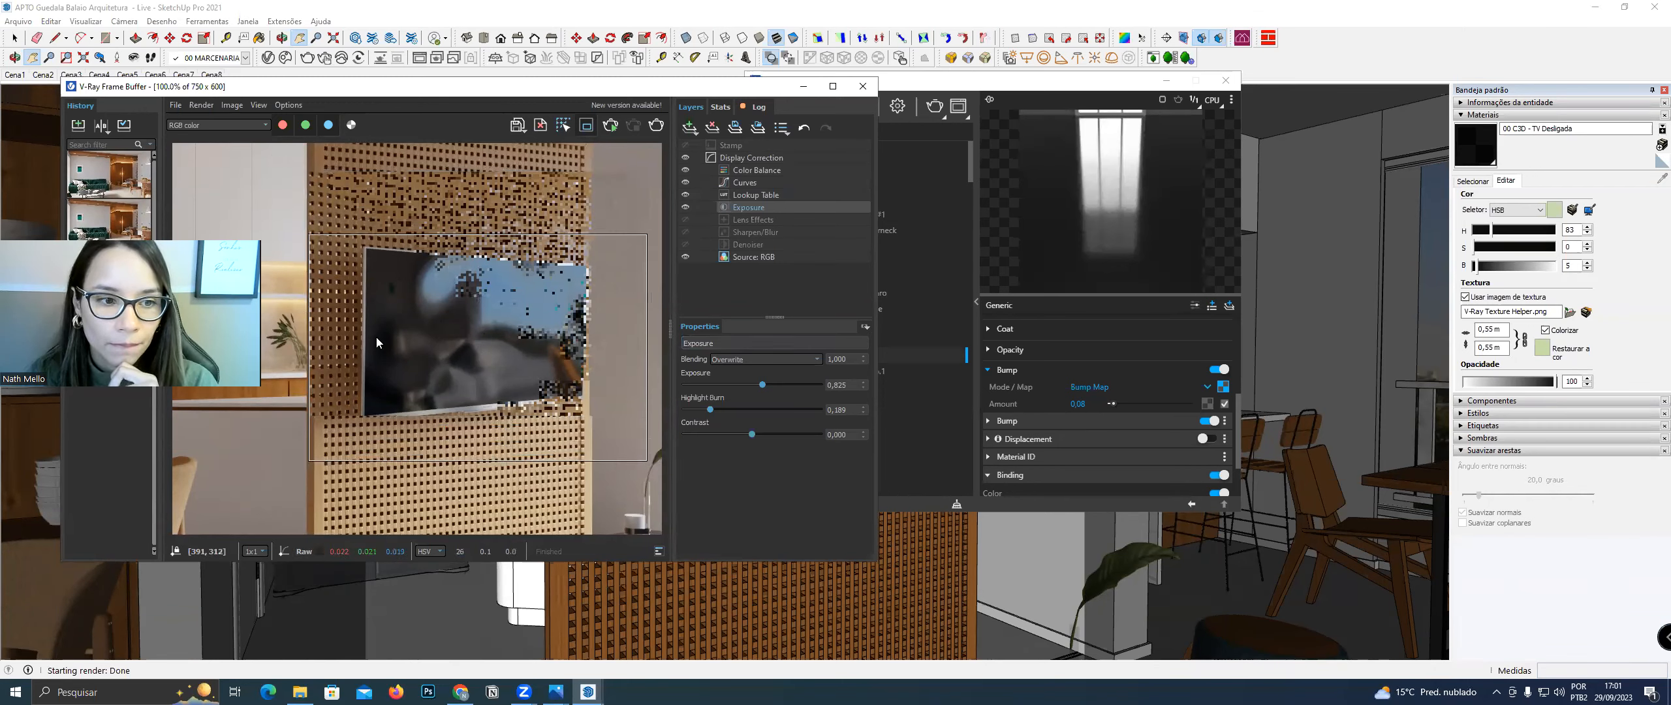
left_click_drag(308, 336, 348, 336)
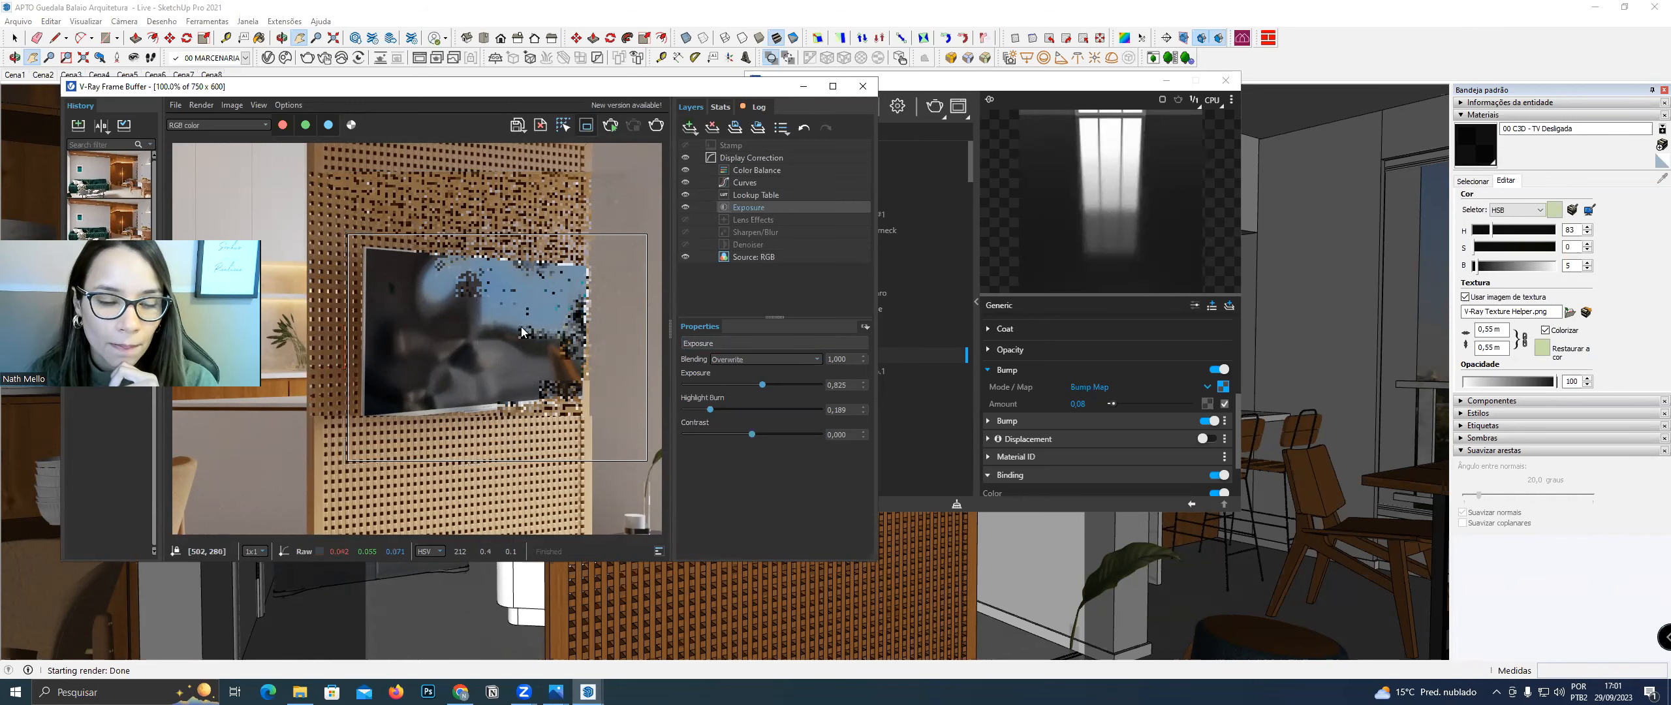
left_click_drag(523, 460, 516, 447)
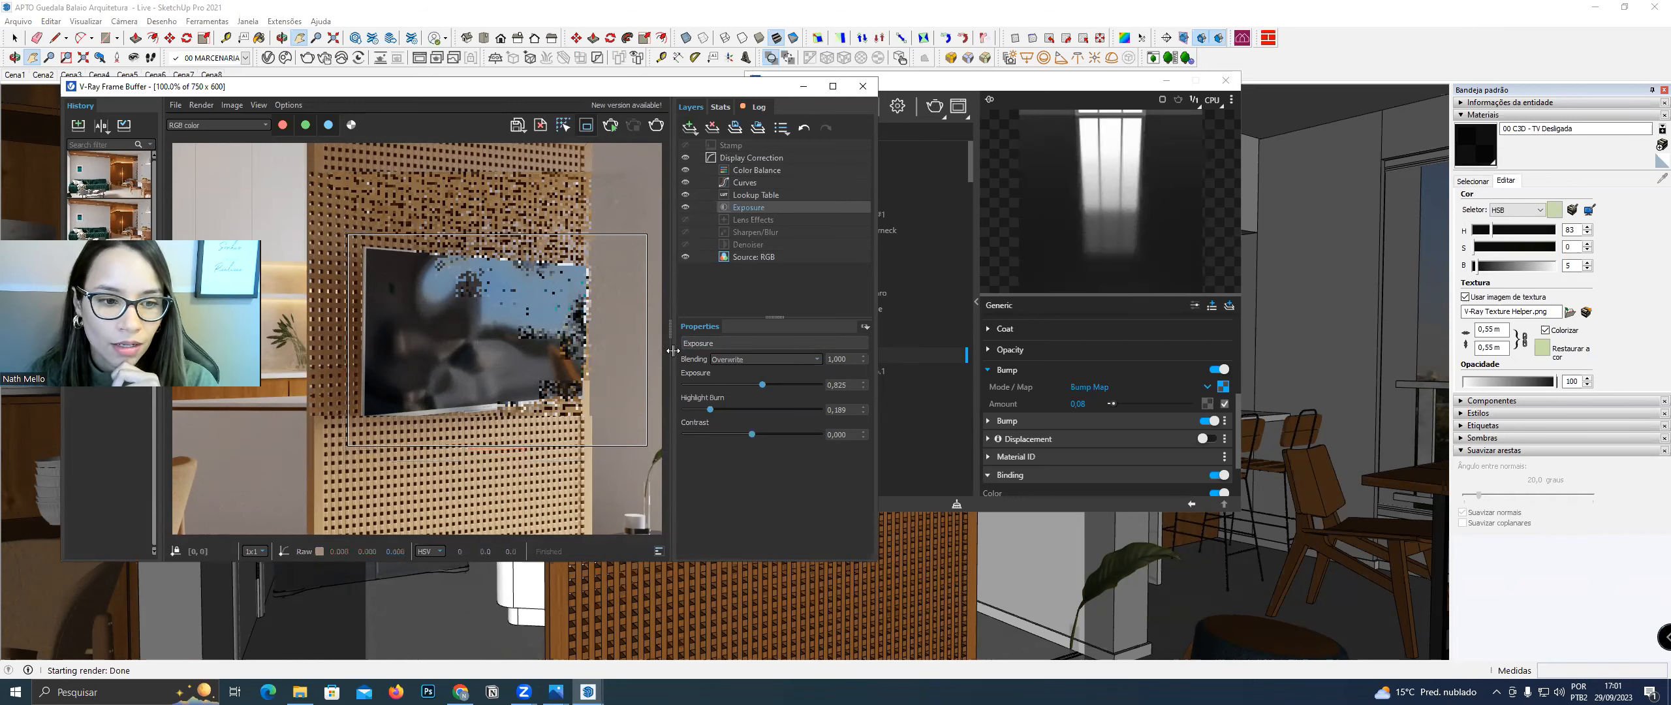
left_click_drag(651, 350, 607, 350)
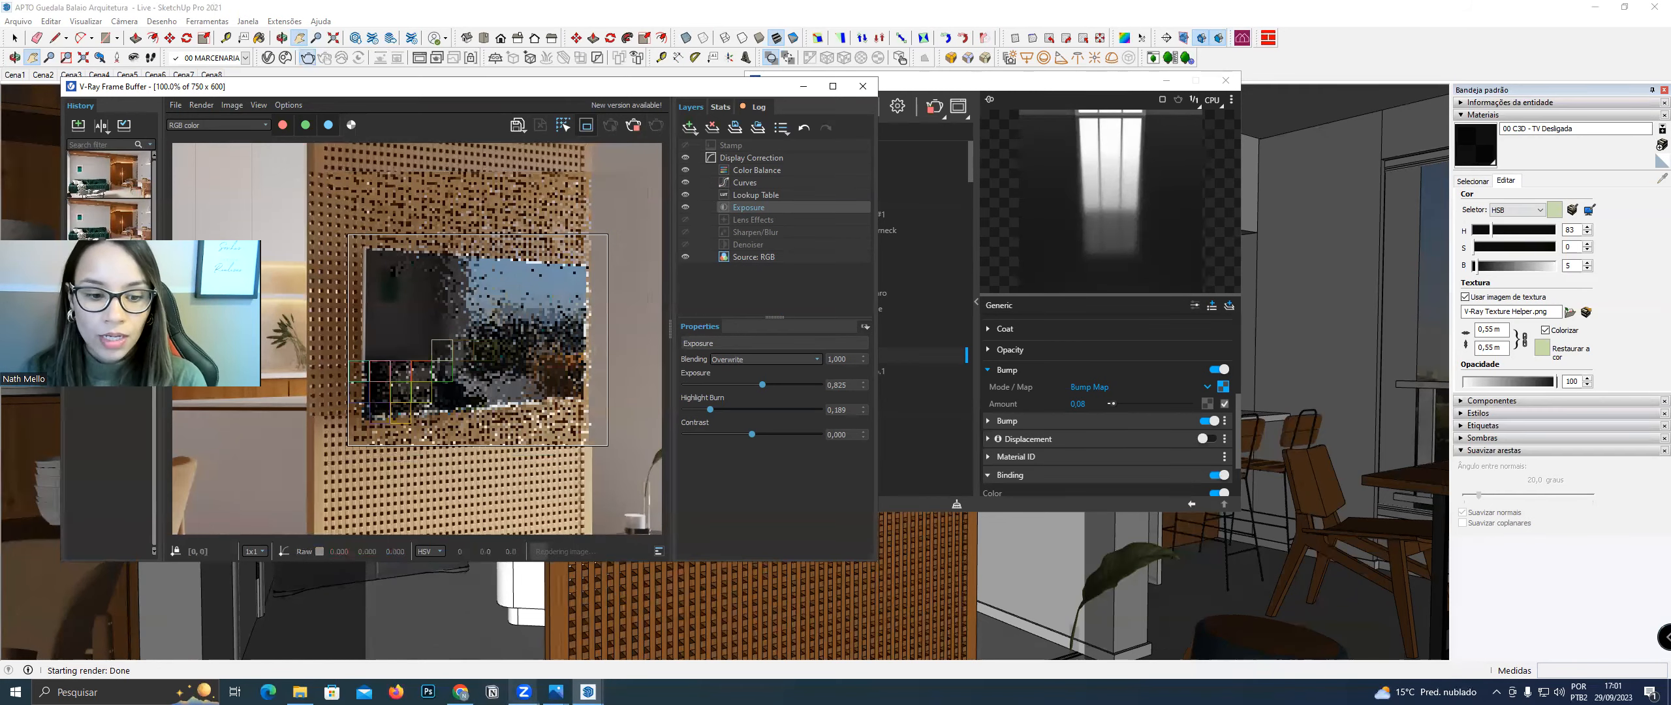
Compare the TV's reflection in the test render with the apartment reference photo and the 2 LUZES.png image
left_click(556, 692)
left_click(415, 623)
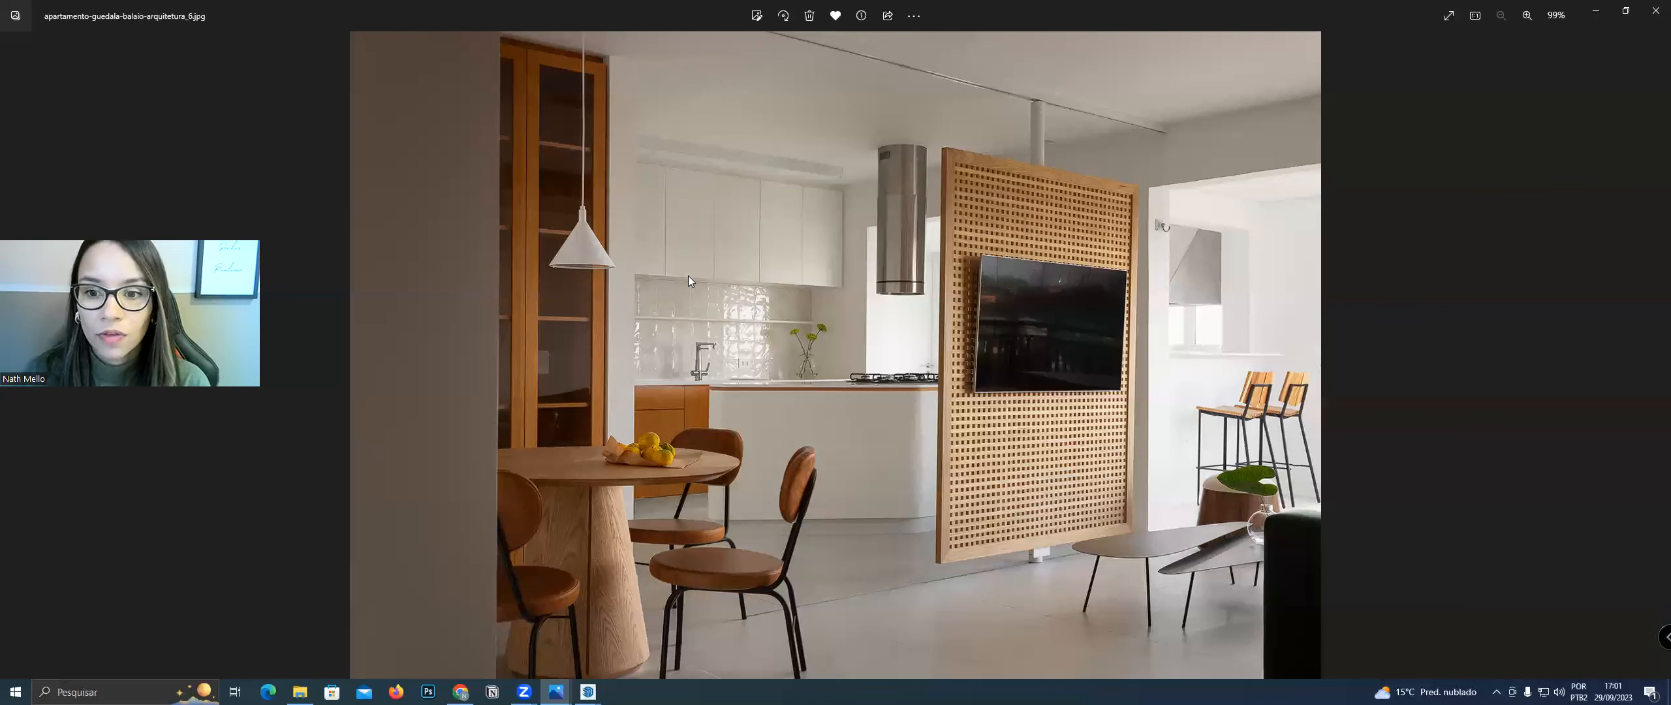
scroll(1070, 275, "up", 3)
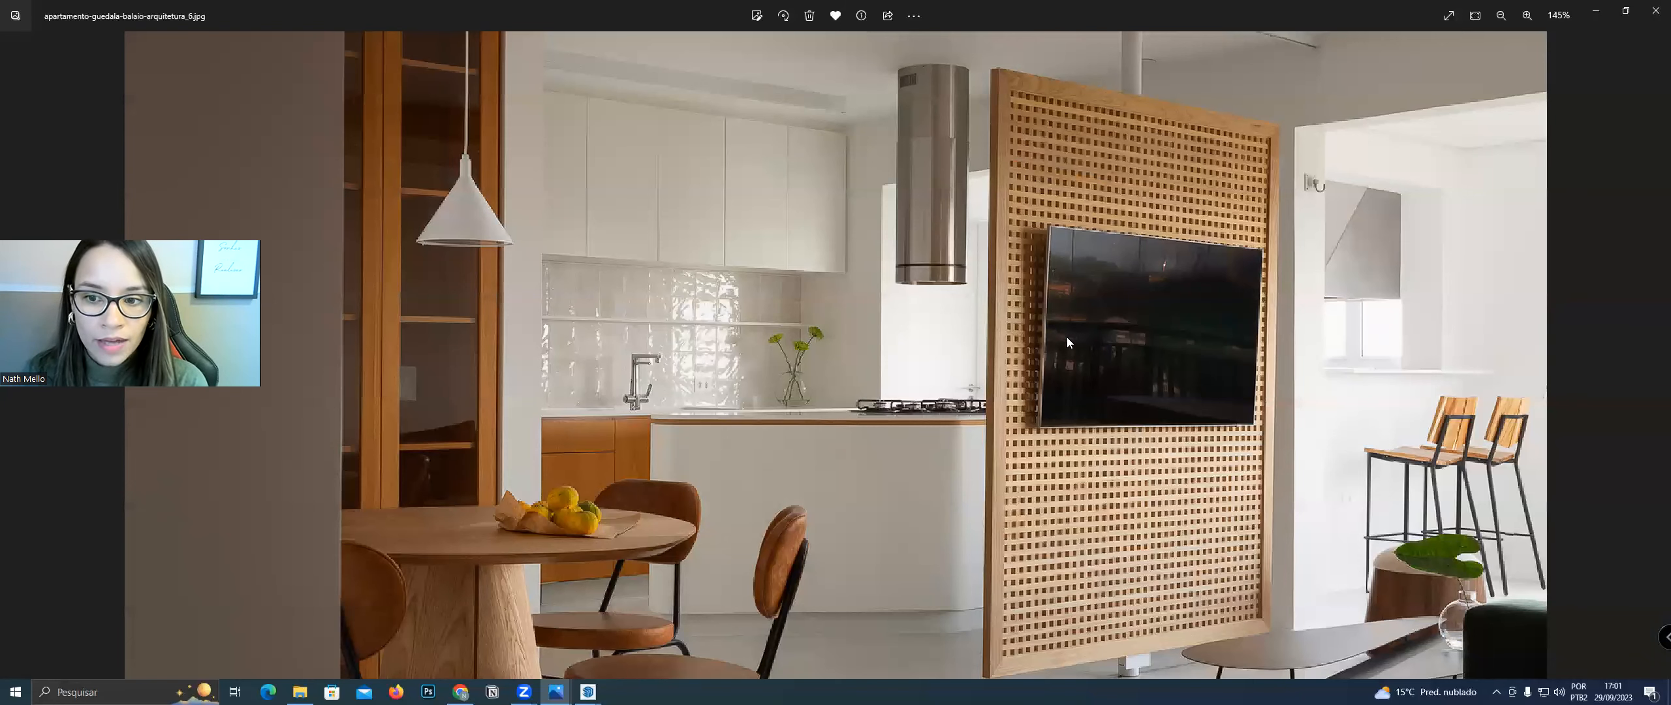
scroll(1175, 400, "down", 3)
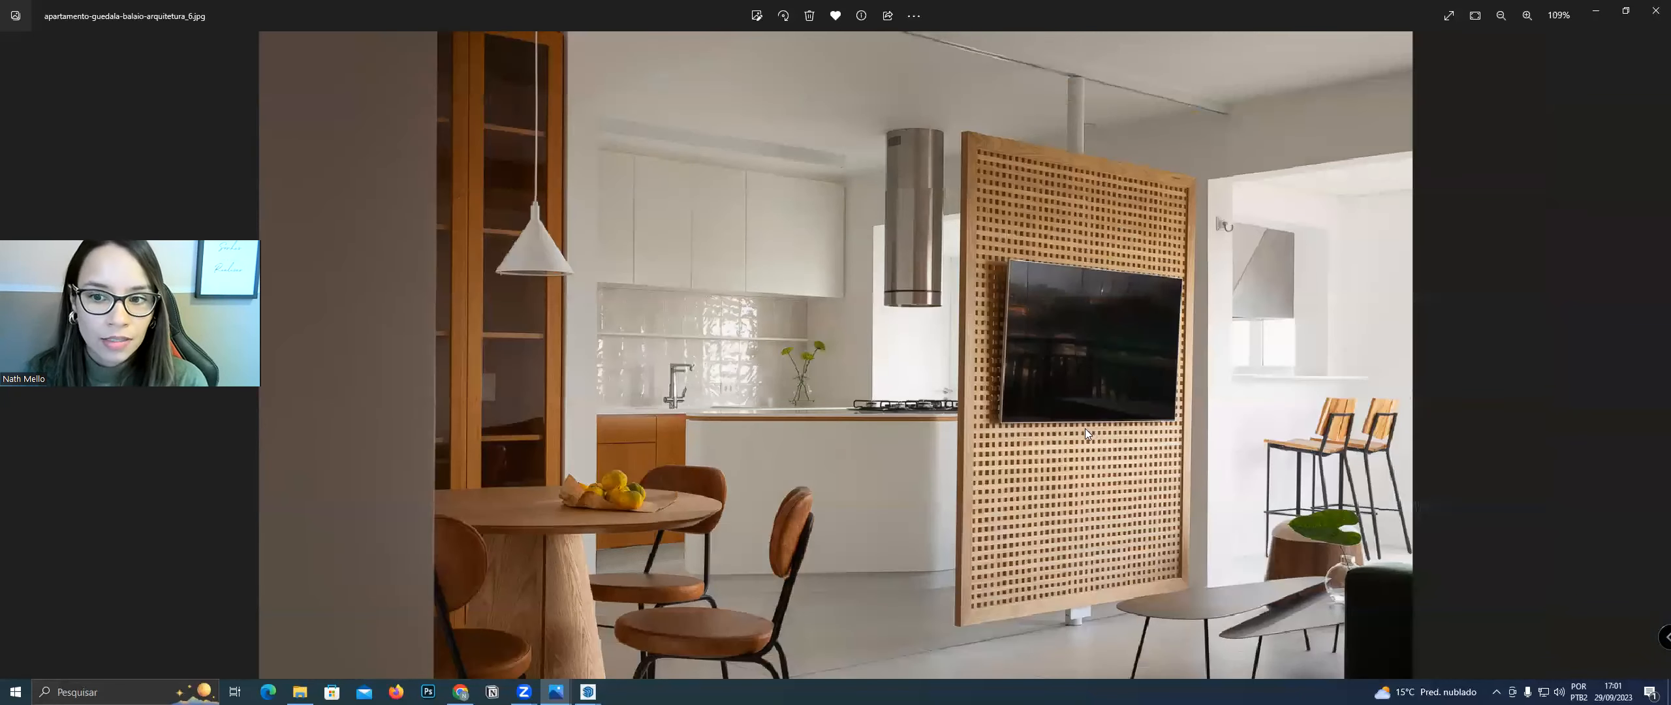
left_click(588, 693)
left_click(530, 653)
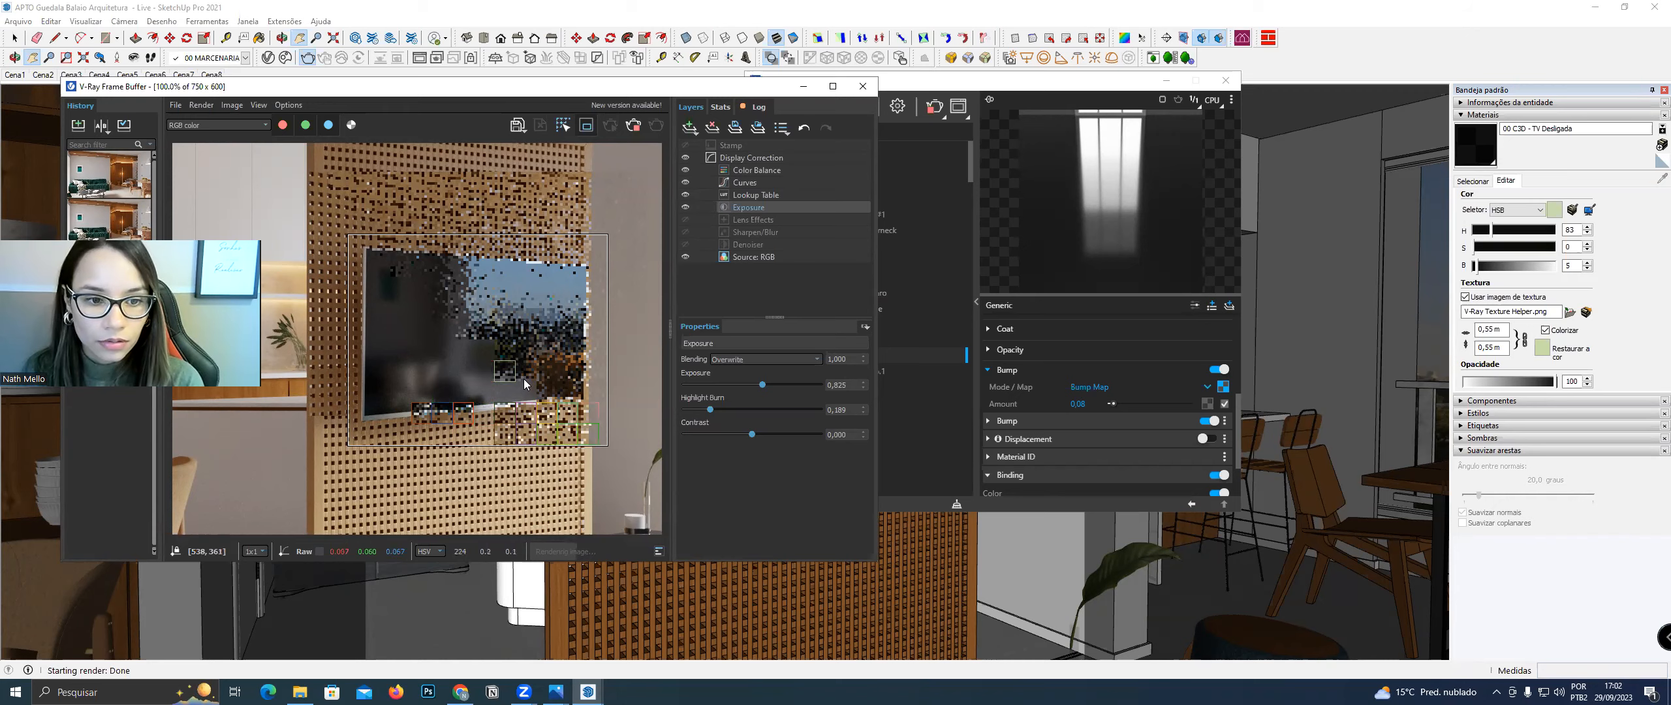
mouse_move(556, 691)
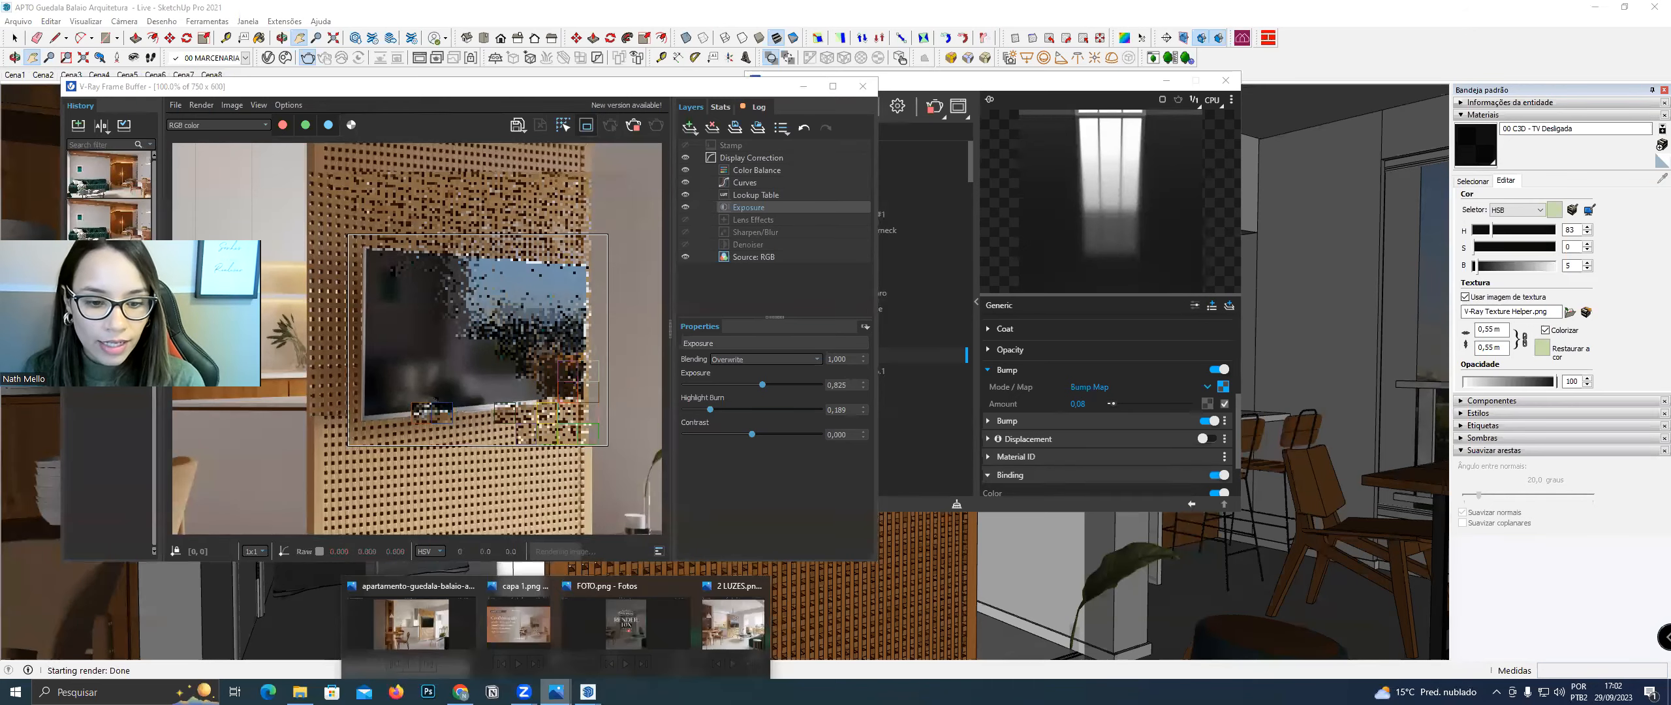
left_click(735, 628)
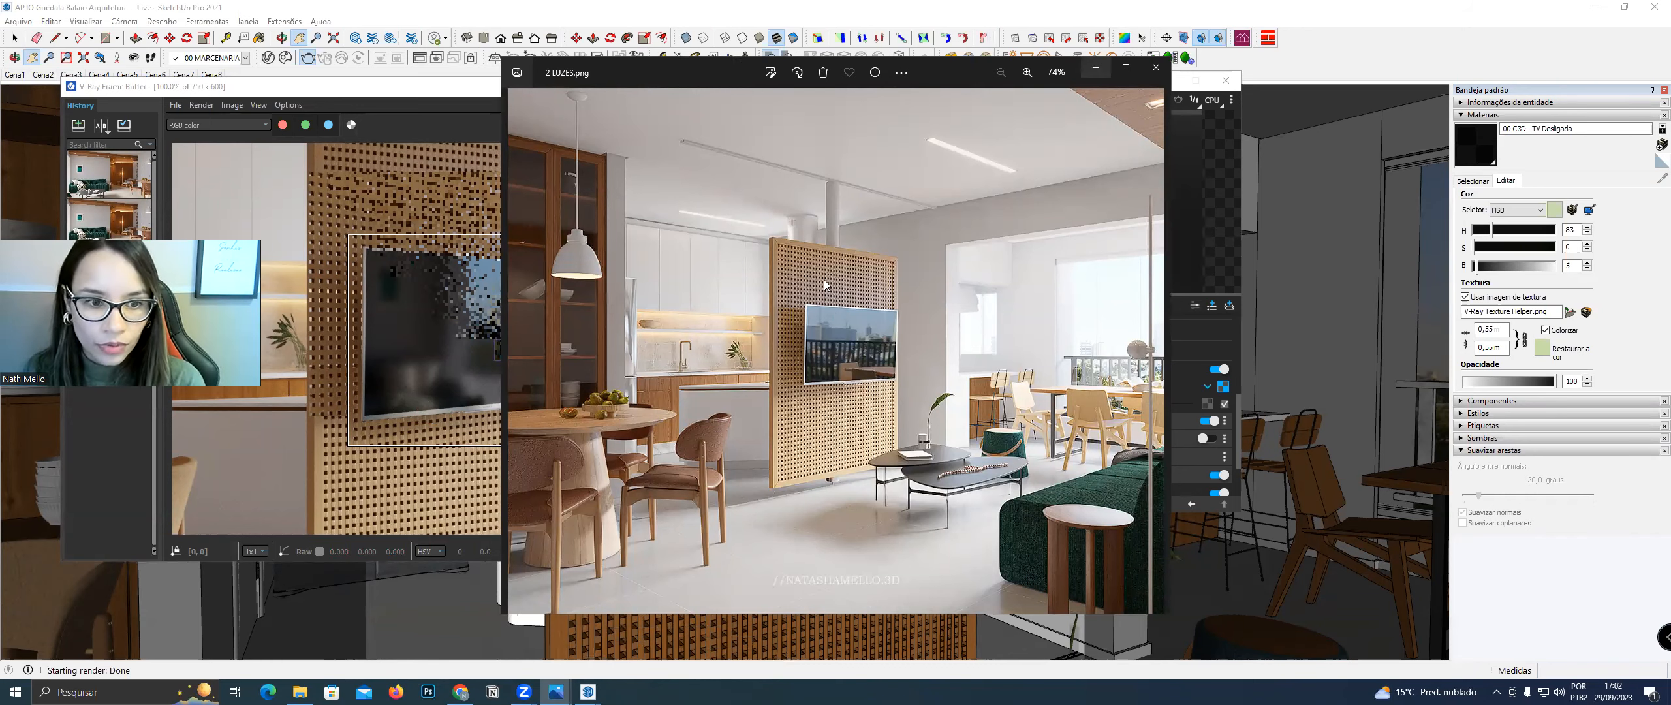
key("alt+Tab")
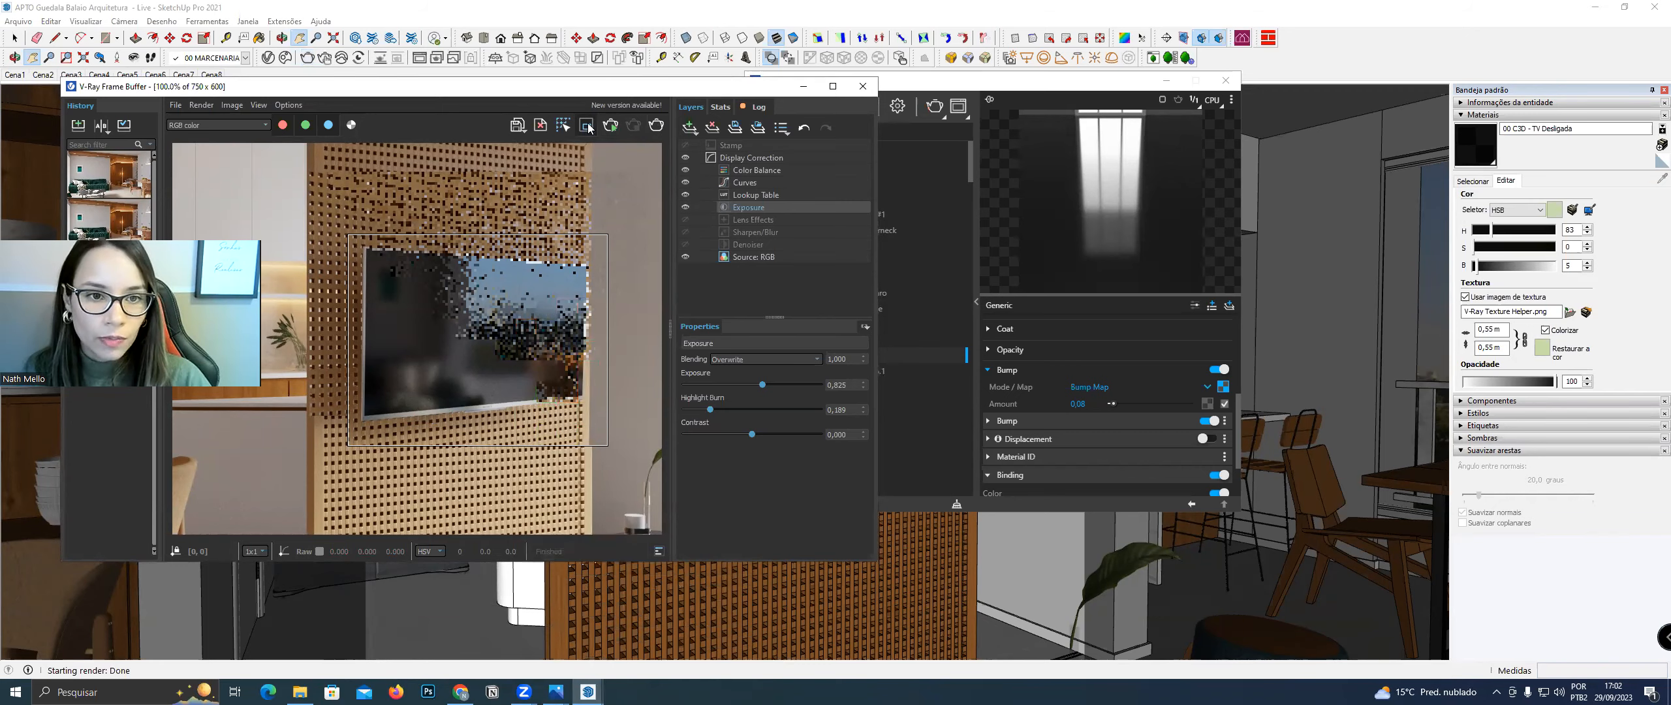
Close the render window, show the model's material swatches and check the materials listed on the capa 1.png cover
left_click(864, 90)
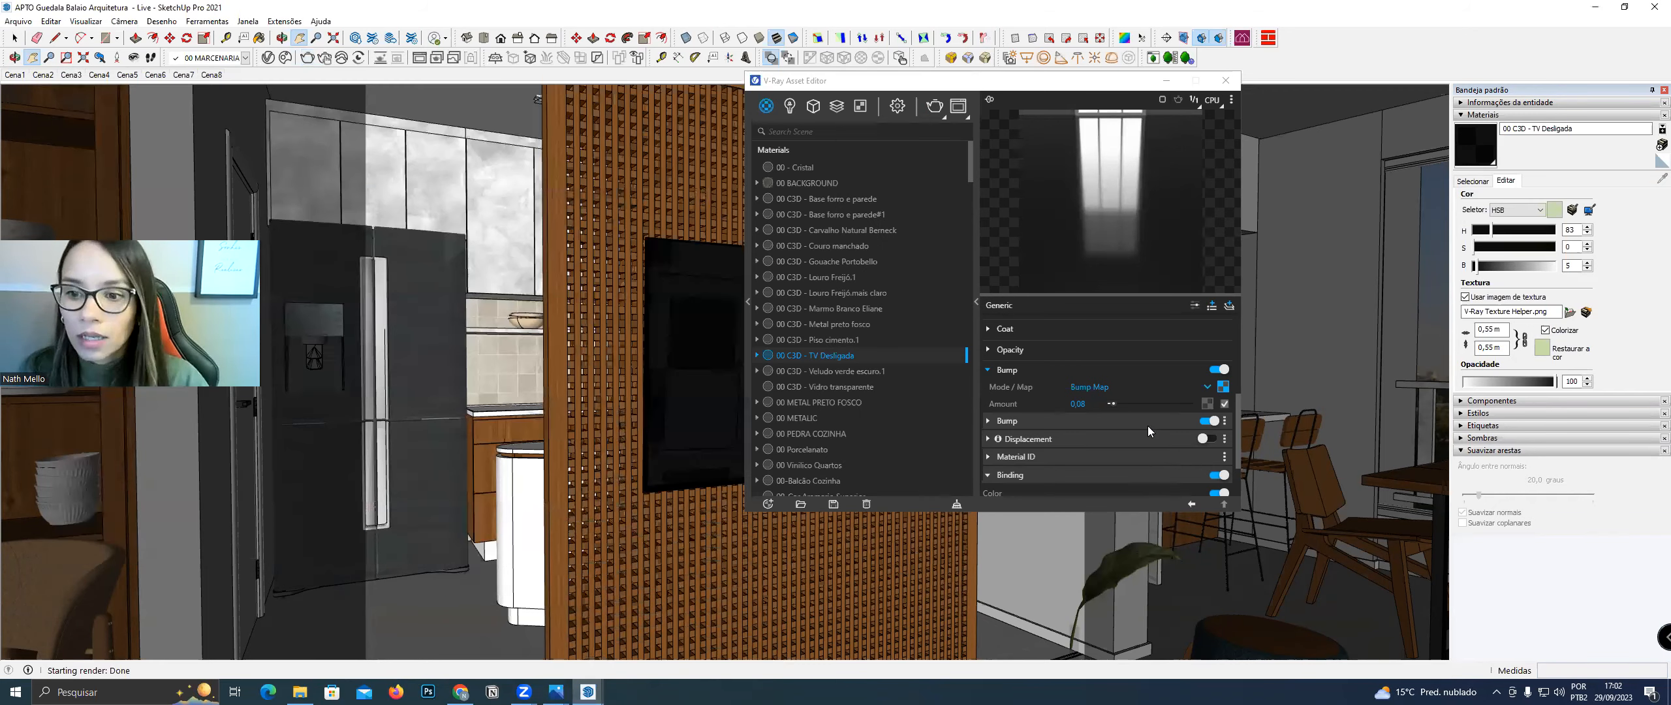
scroll(1162, 375, "up", 10)
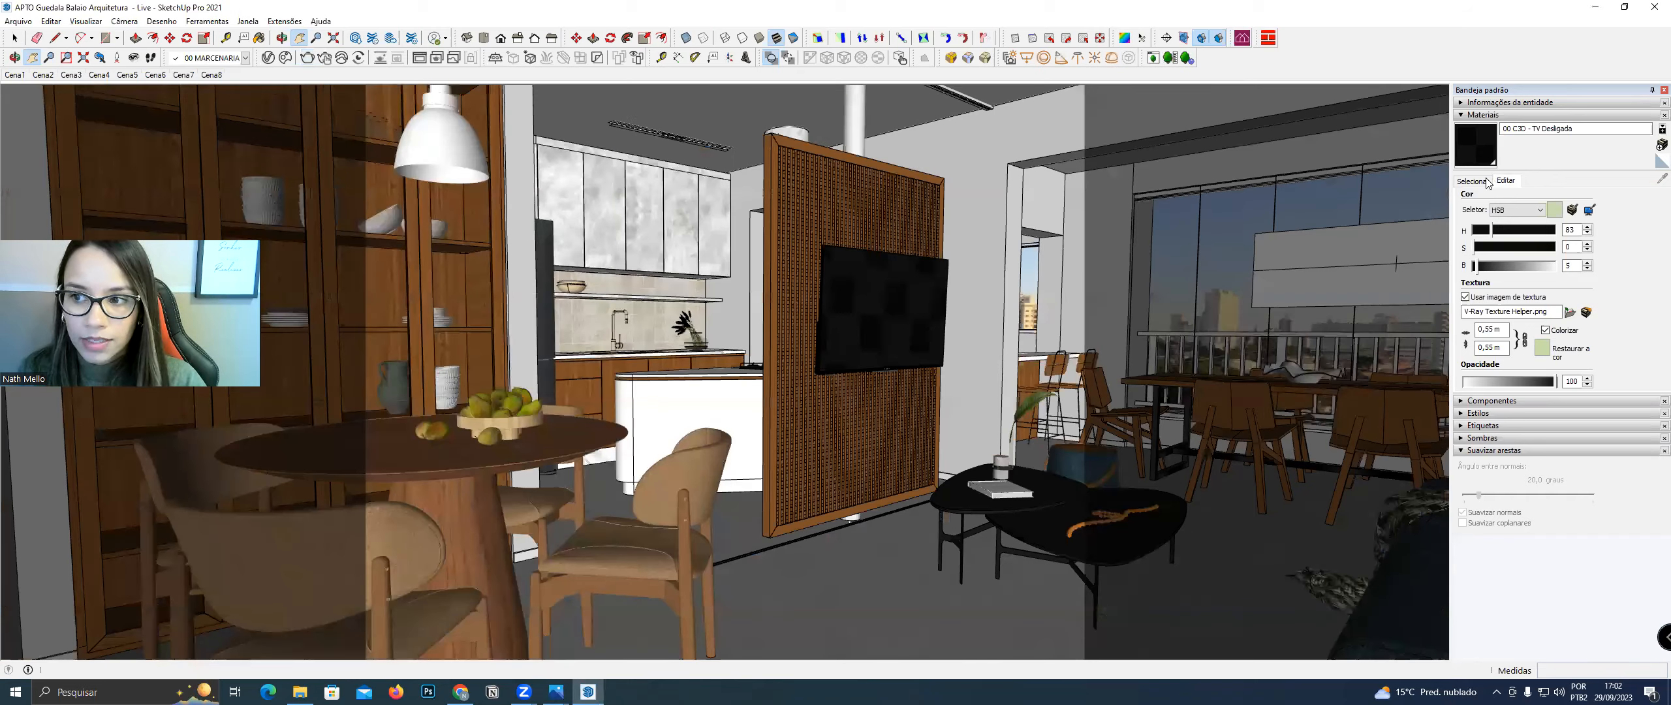
left_click(1473, 181)
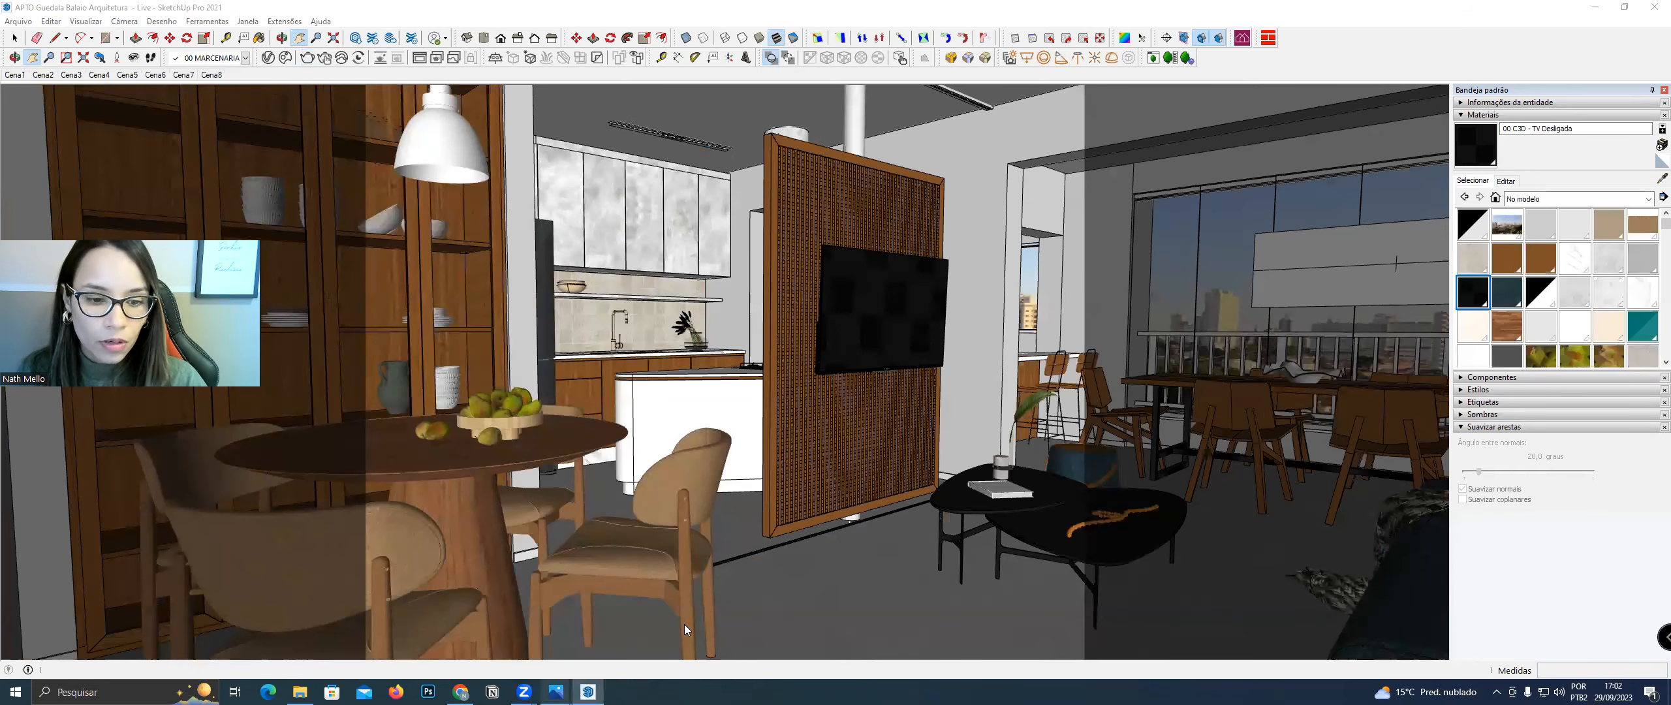
key("alt+Tab")
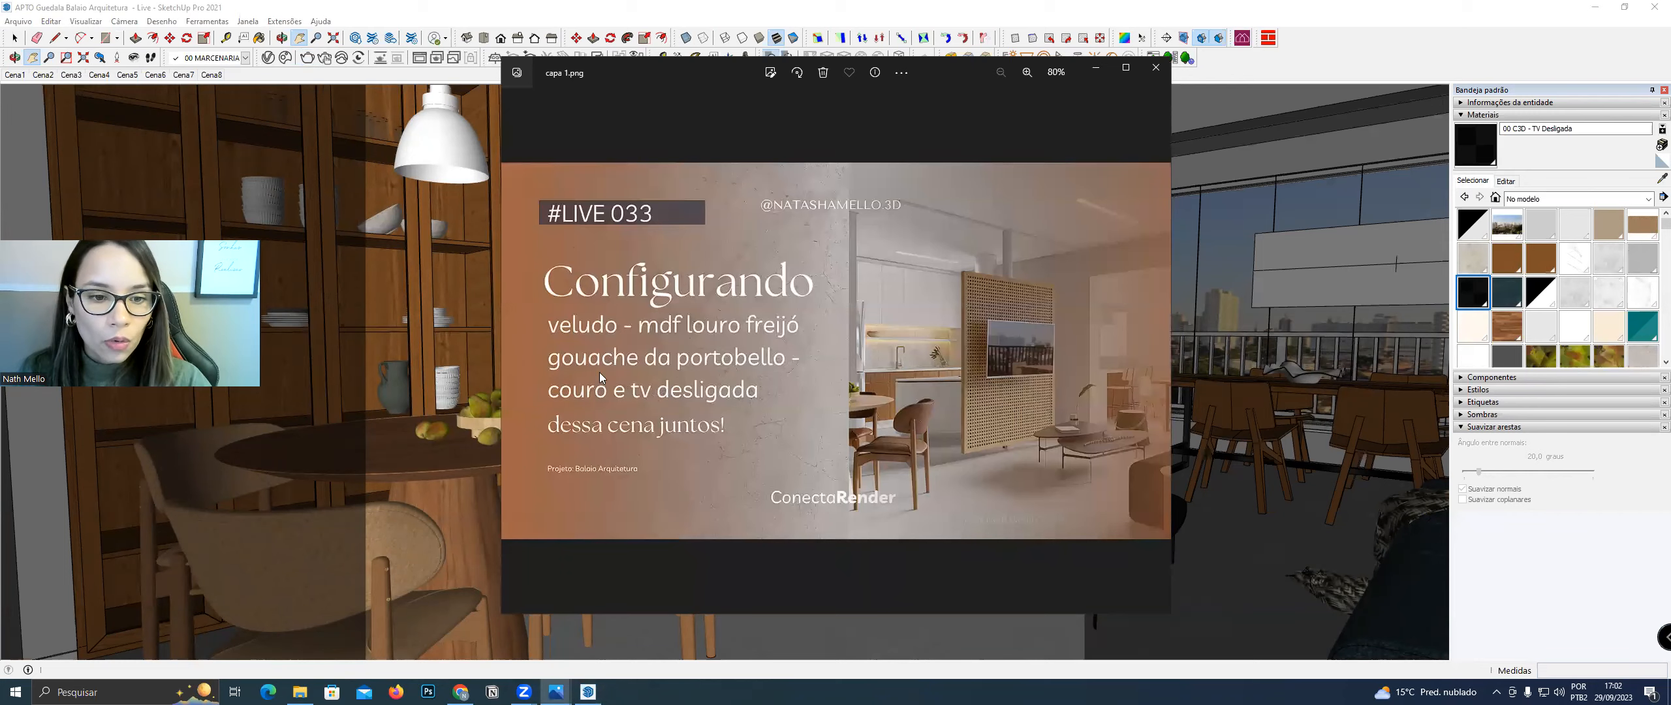
Put the cover image away and sample the leather material from the dining chair's backrest in the model
left_click(1096, 67)
left_click(1663, 179)
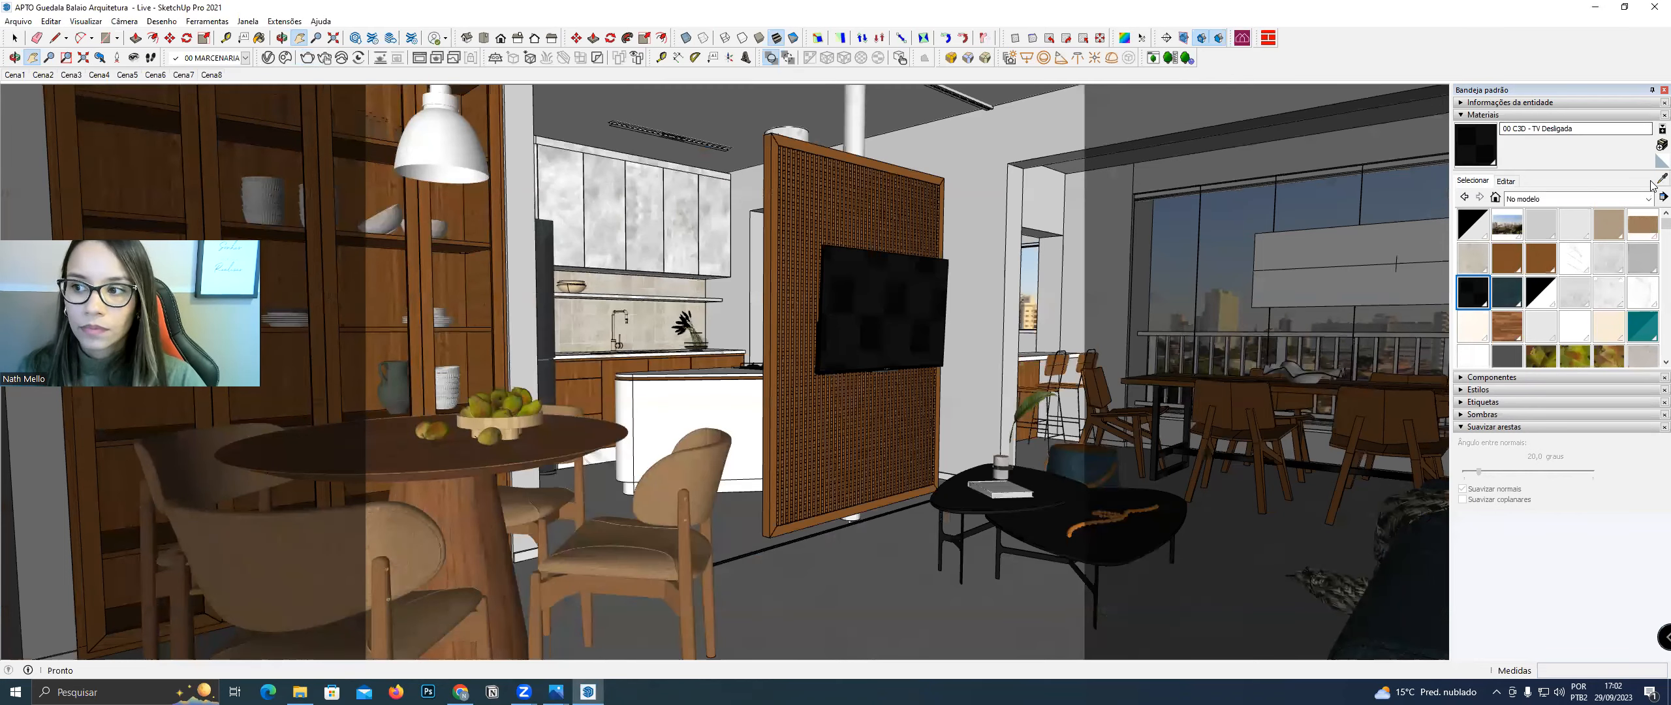
middle_click_drag(700, 567, 718, 489)
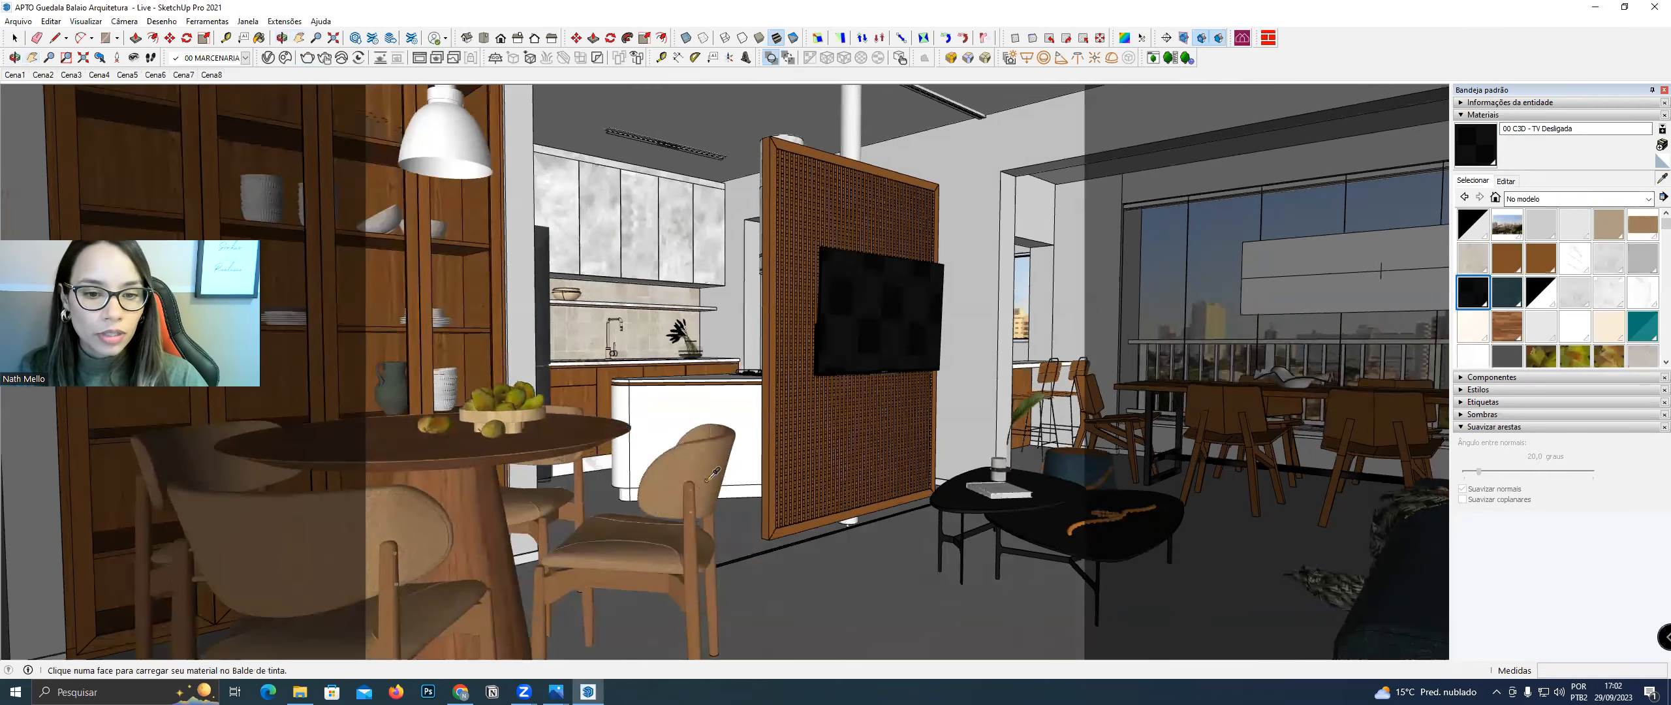
left_click(717, 452)
scroll(717, 452, "up", 2)
scroll(681, 442, "up", 2)
left_click(714, 461, "alt")
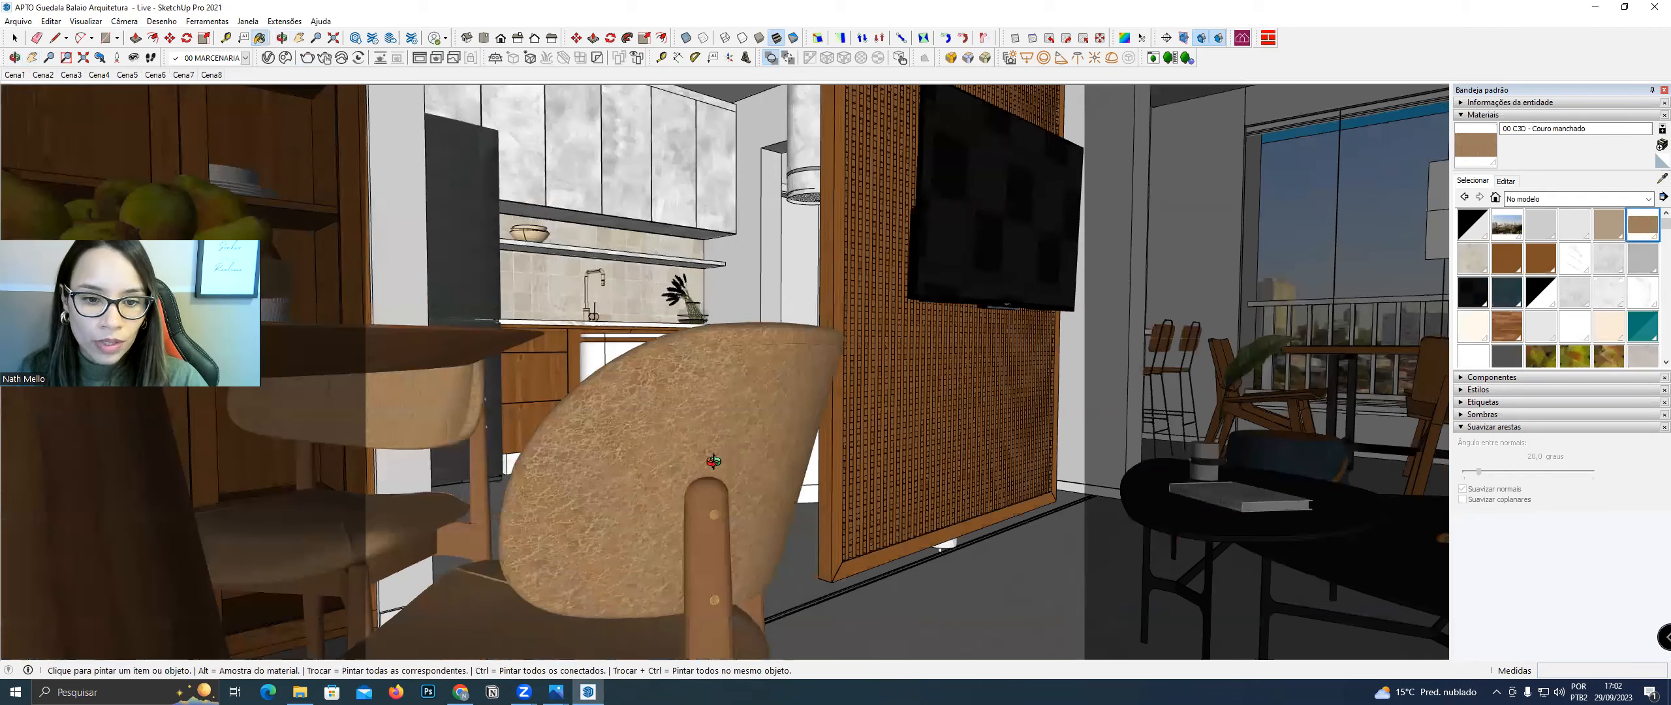
scroll(1432, 124, "down", 2)
Show the sampled Couro manchado material's edit settings and open the material in the V-Ray Asset Editor
left_click(1508, 182)
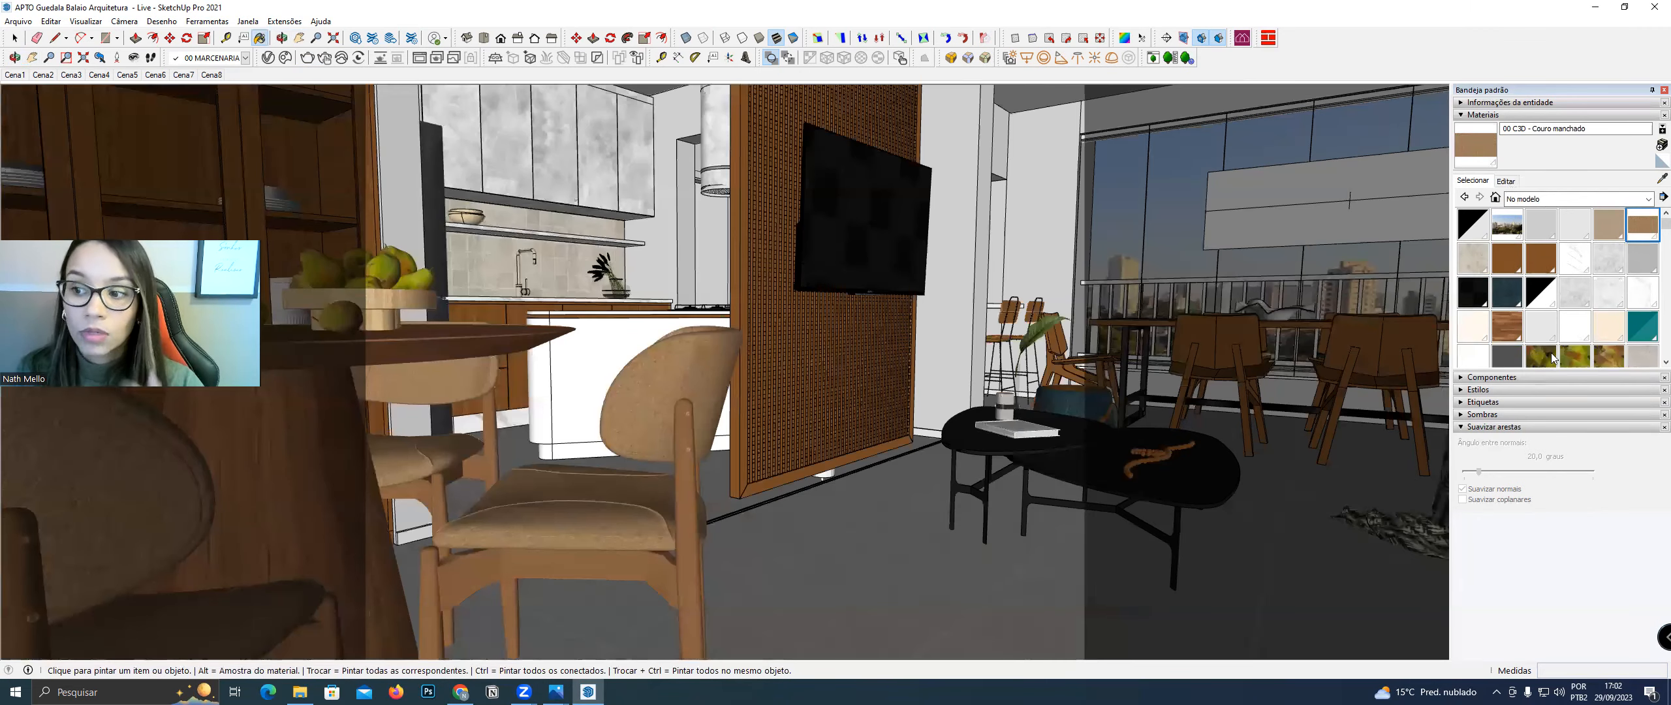
left_click(1586, 313)
left_click(1154, 68)
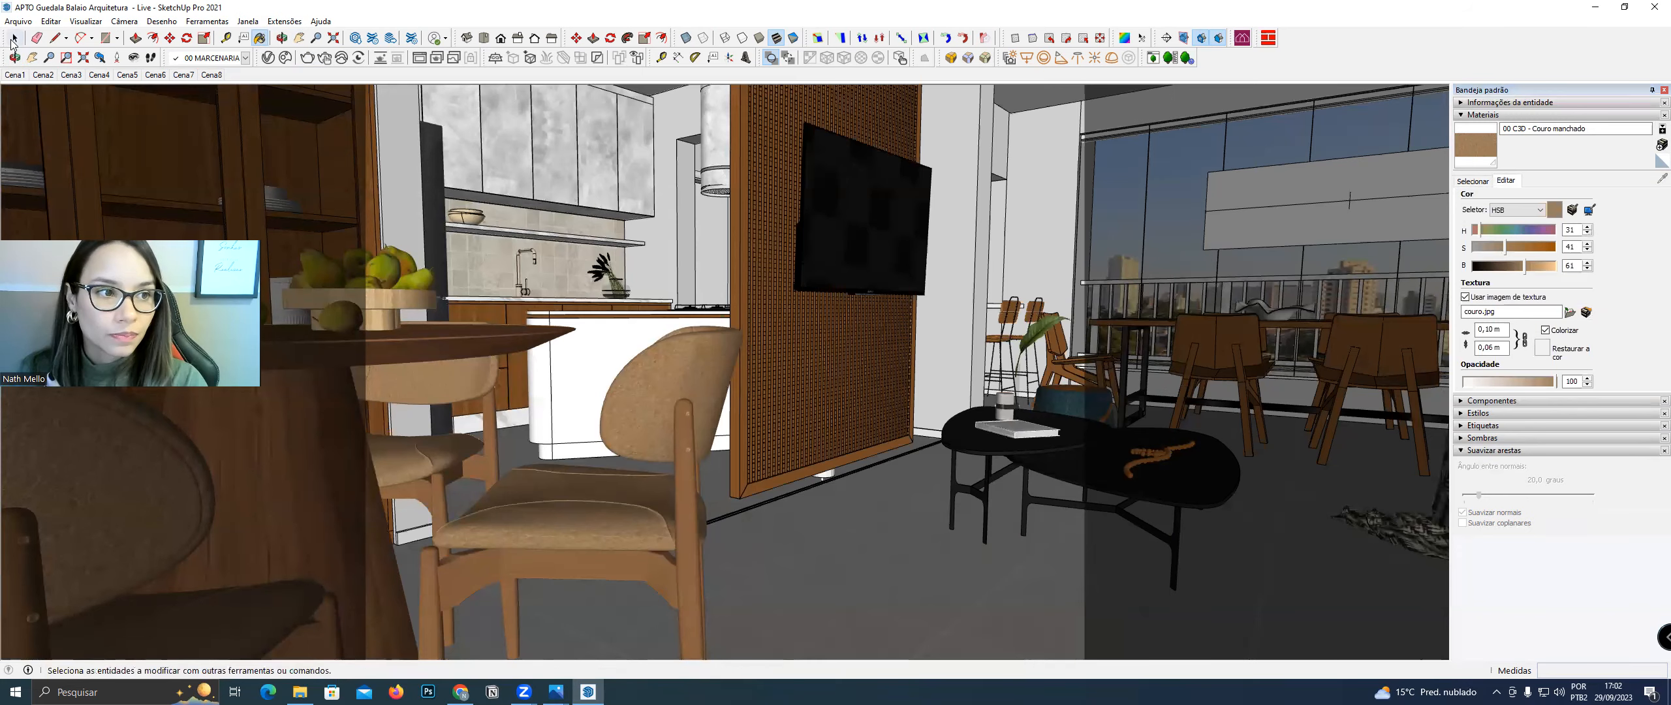
left_click(14, 38)
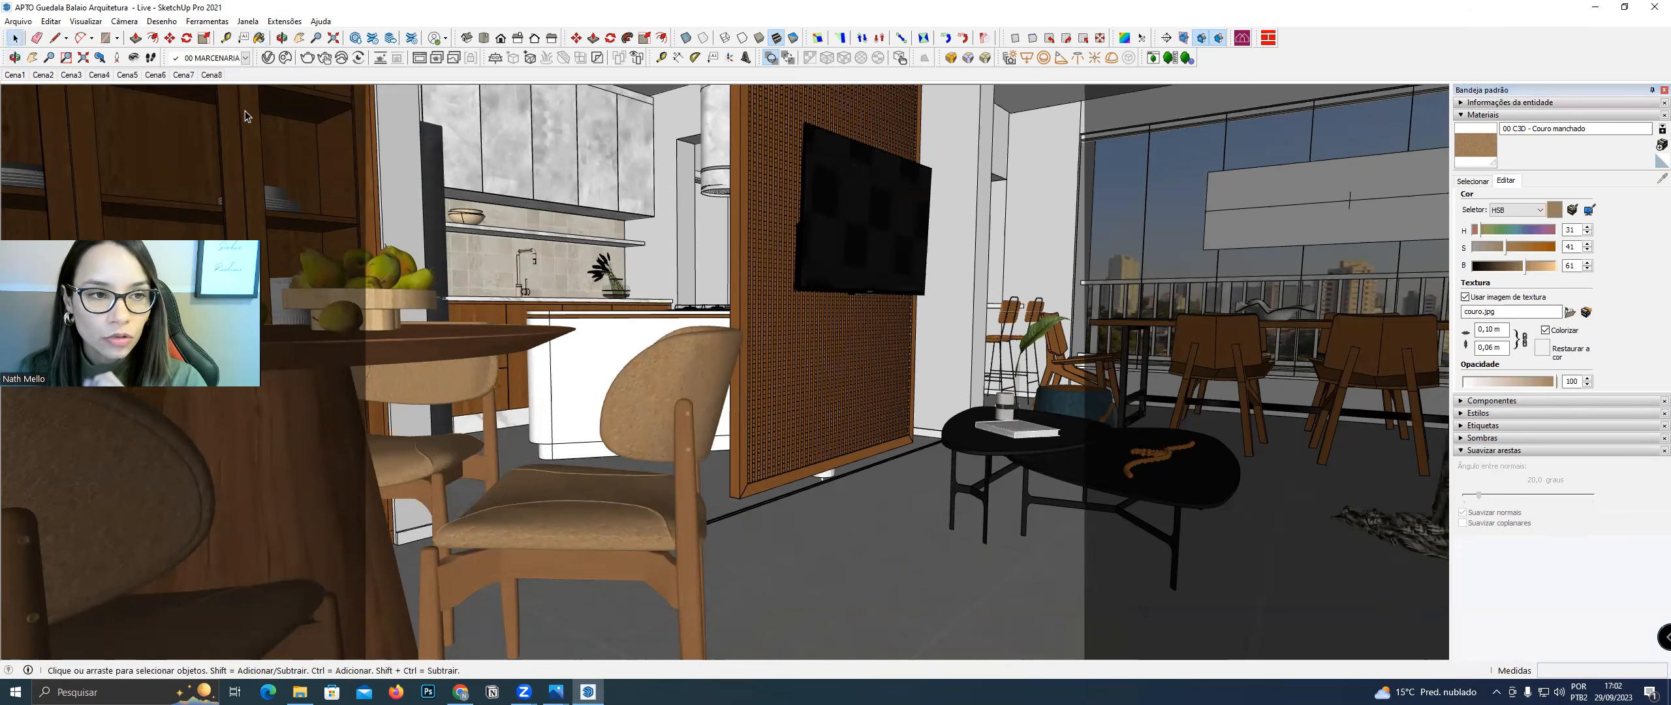
left_click(268, 58)
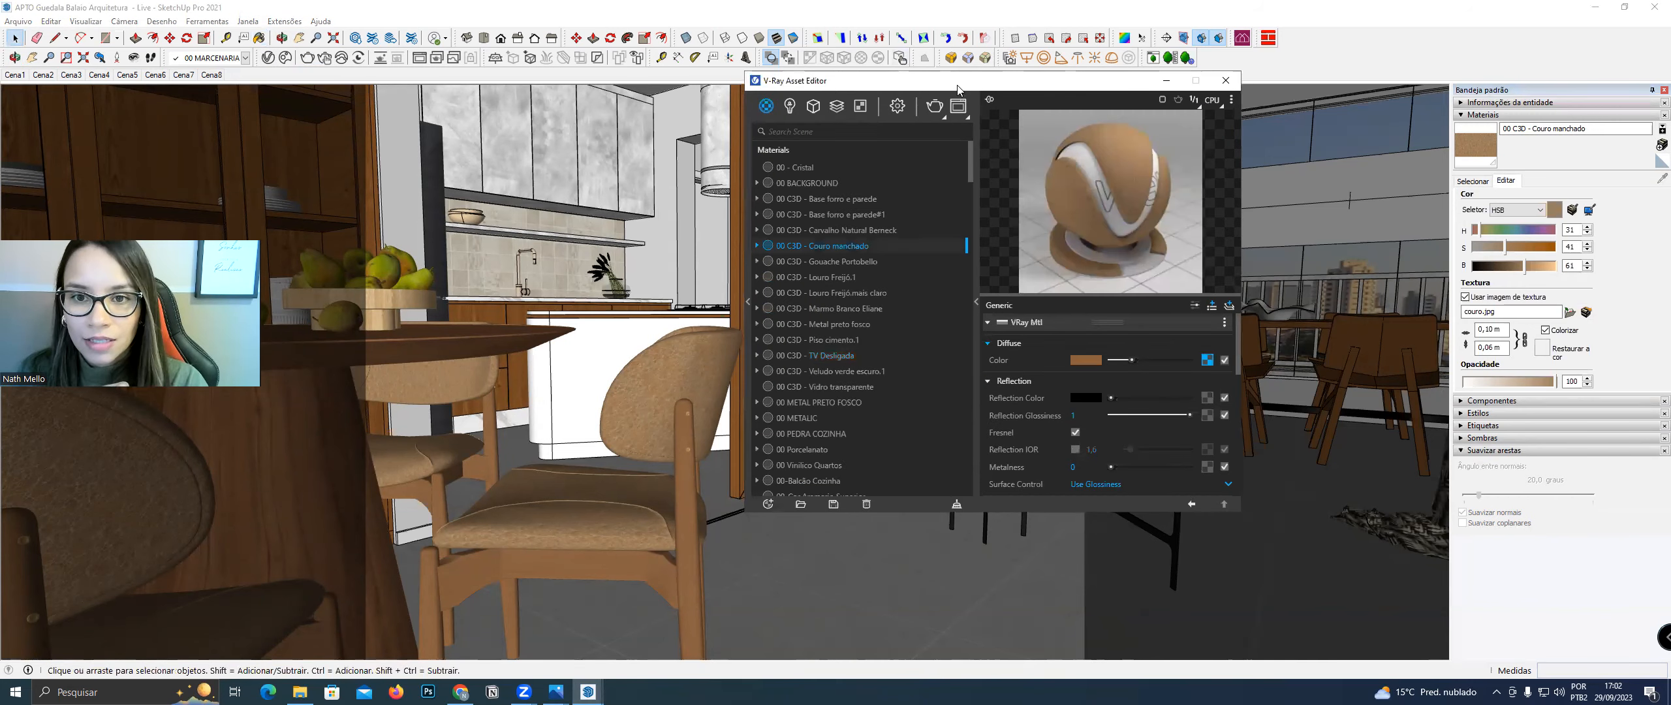
left_click_drag(915, 79, 803, 74)
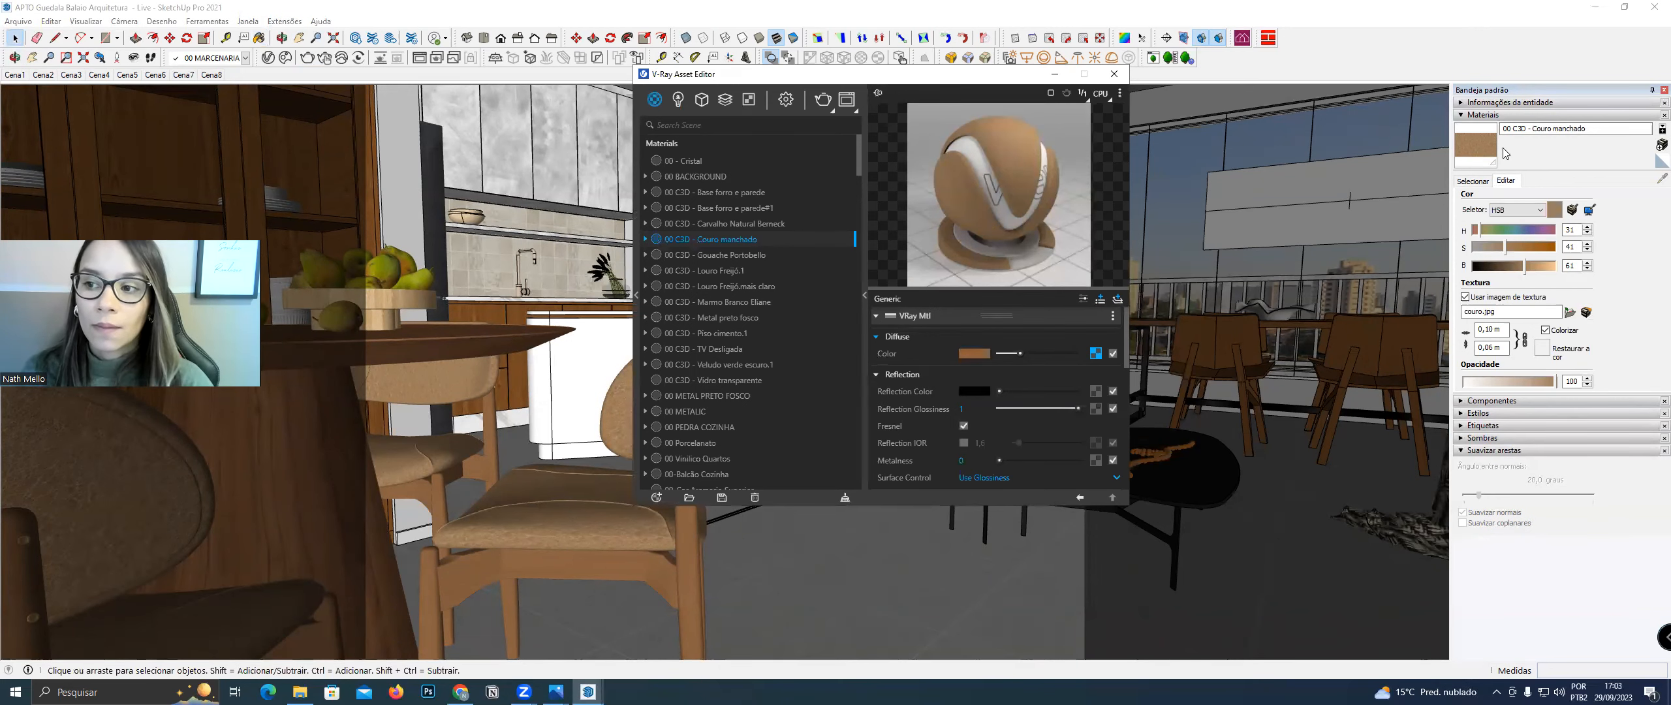
Examine the leather texture image couro.jpg at full view alongside the material's V-Ray settings
left_click(556, 692)
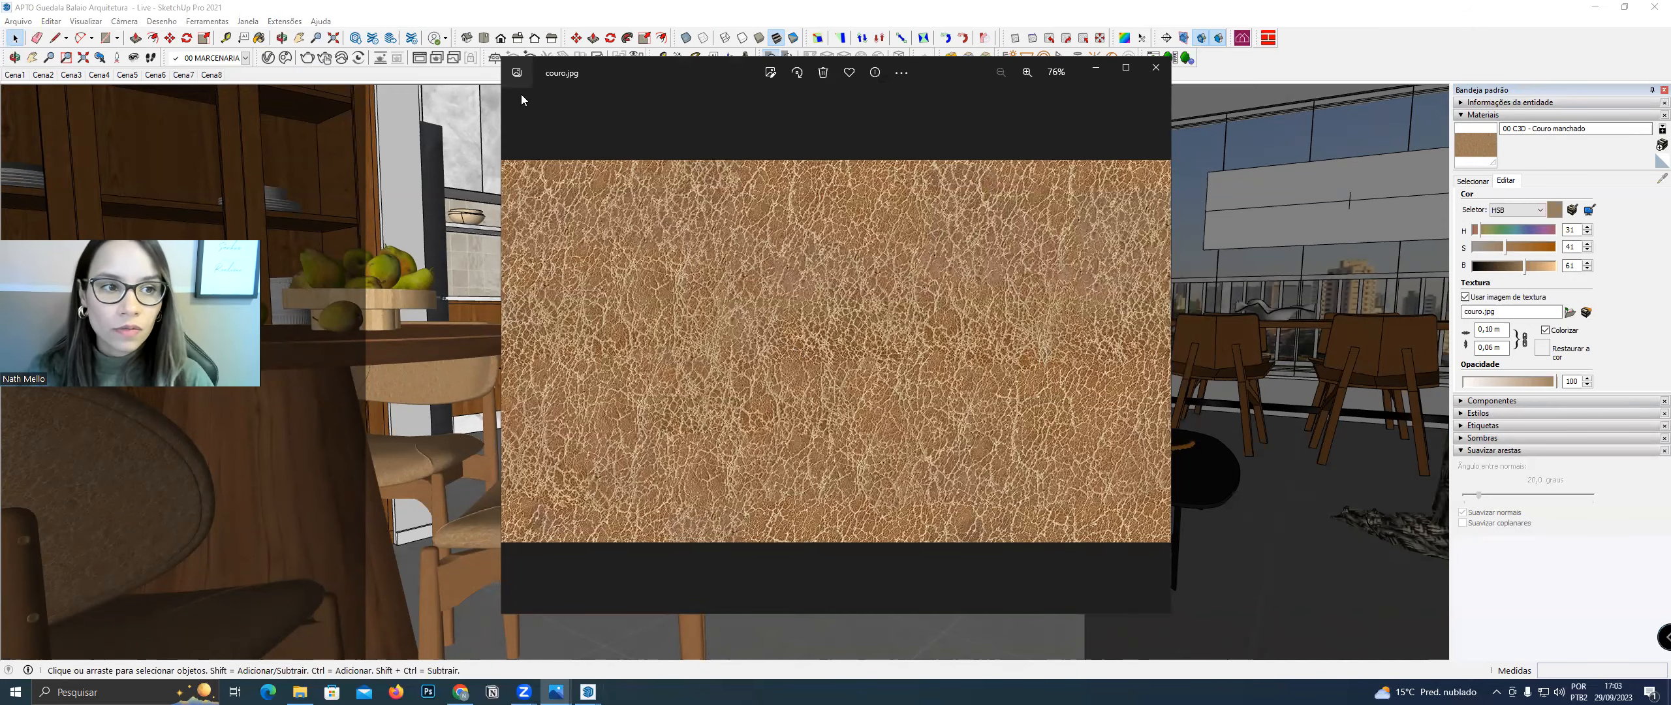
left_click(271, 54)
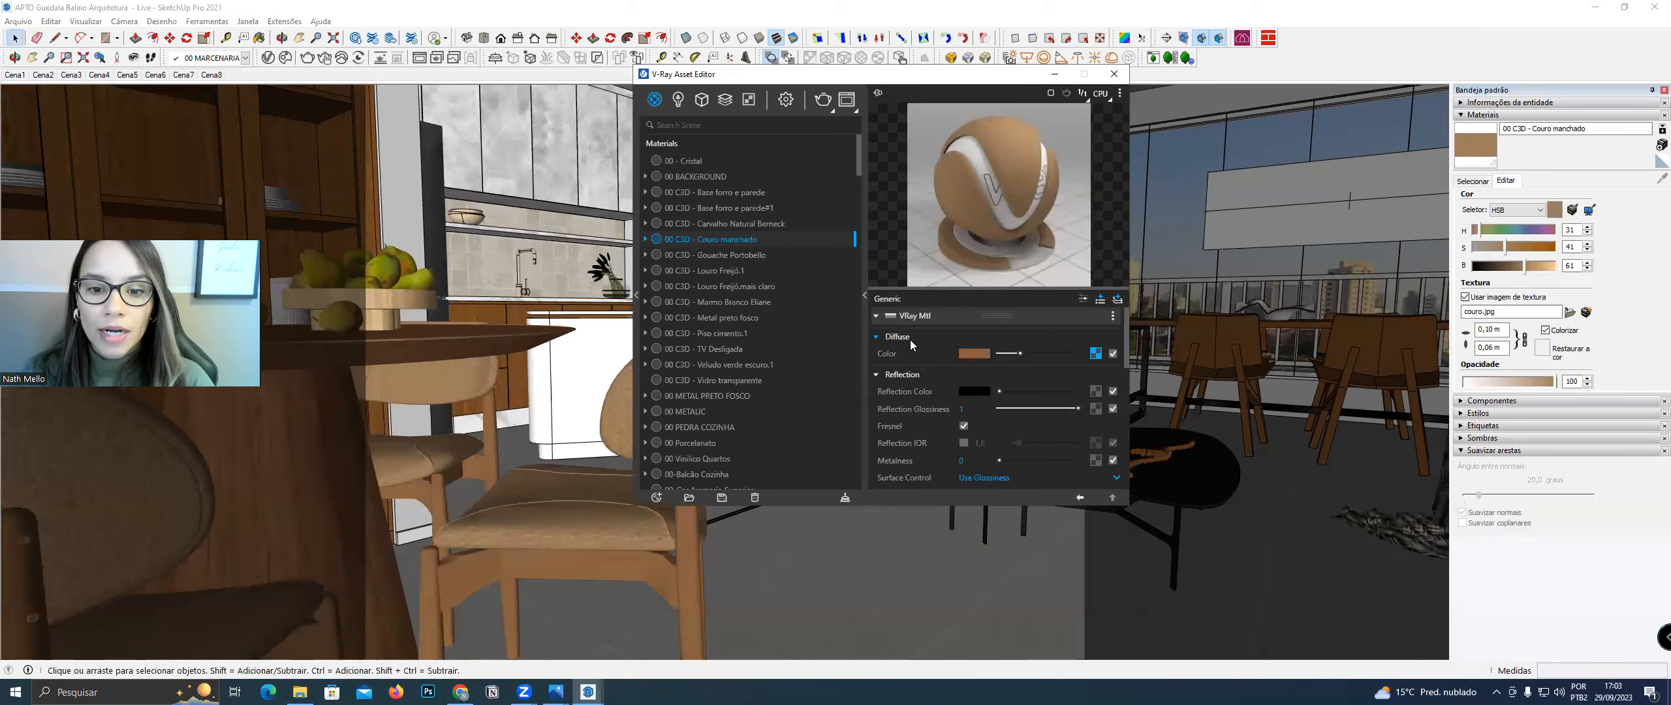
left_click_drag(962, 70, 861, 51)
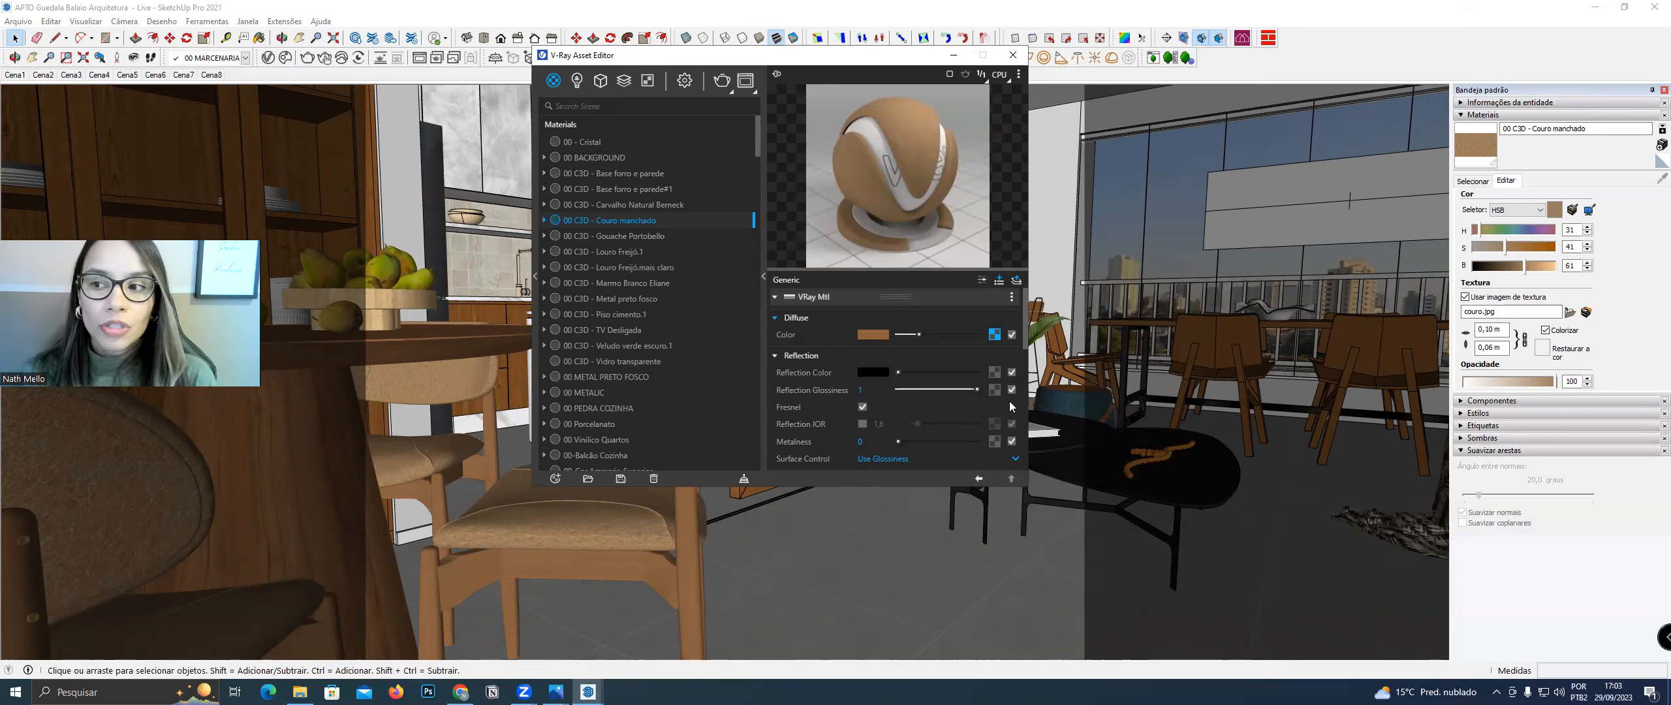
left_click(1014, 56)
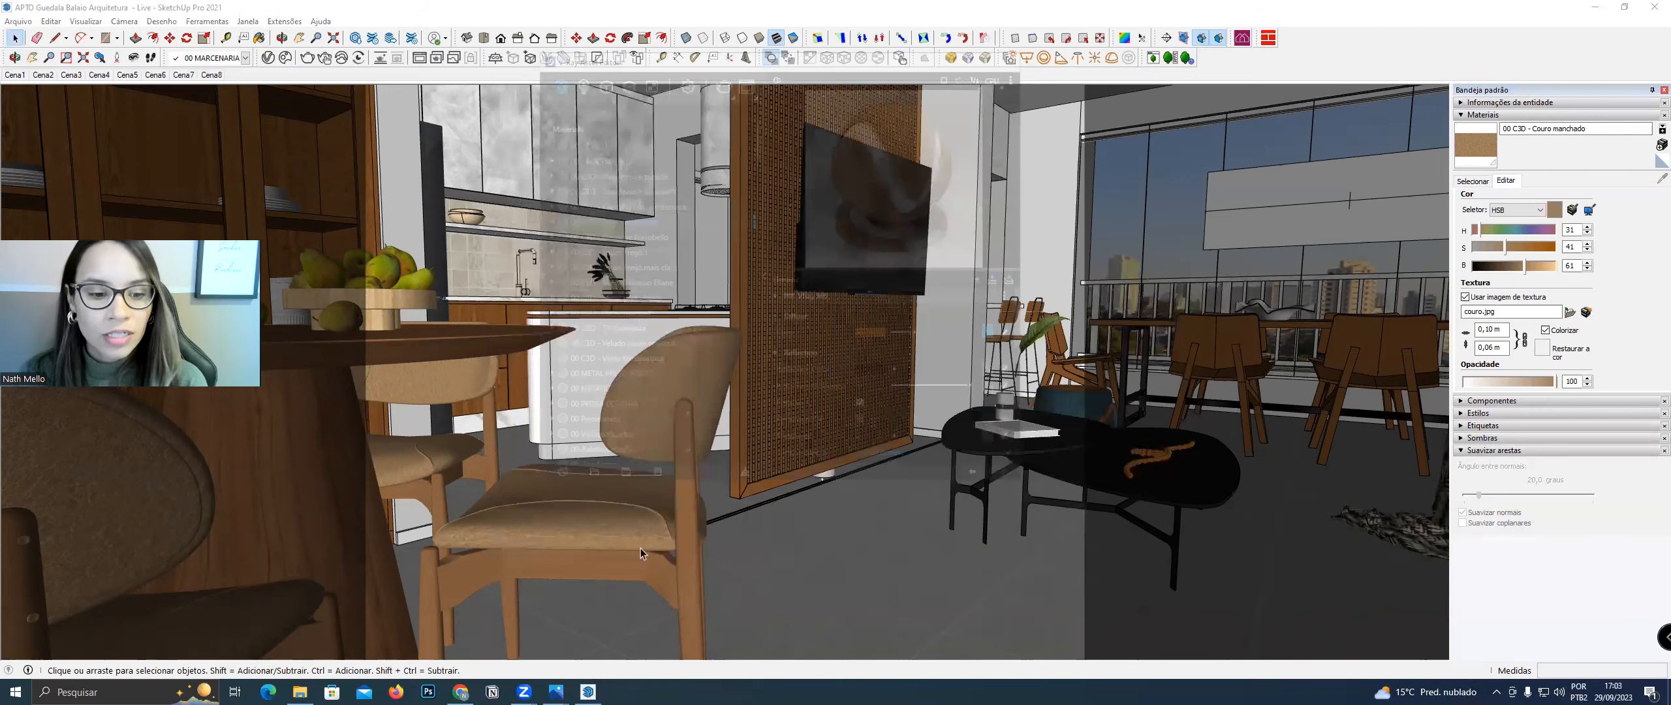
mouse_move(555, 692)
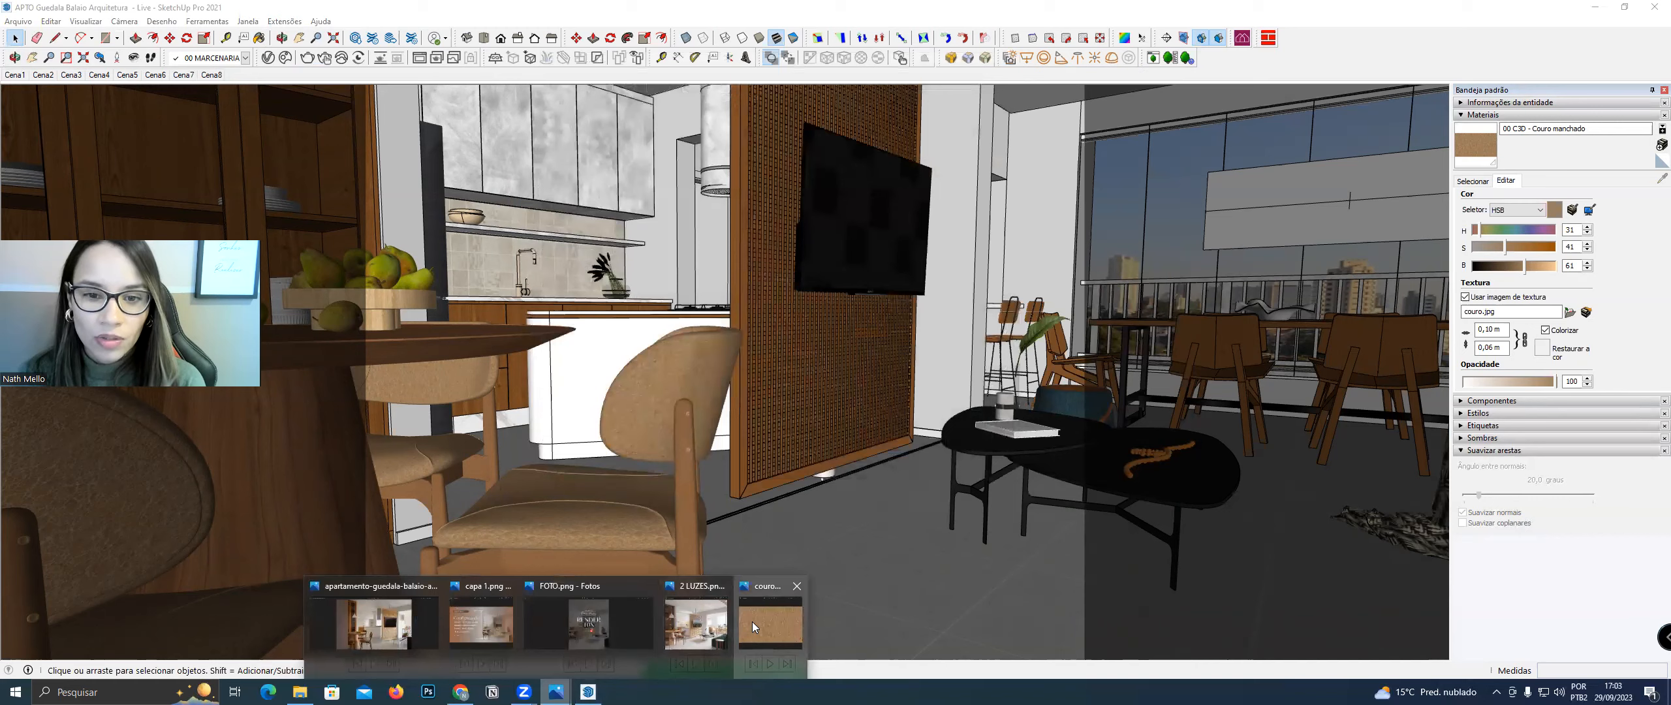
left_click(752, 621)
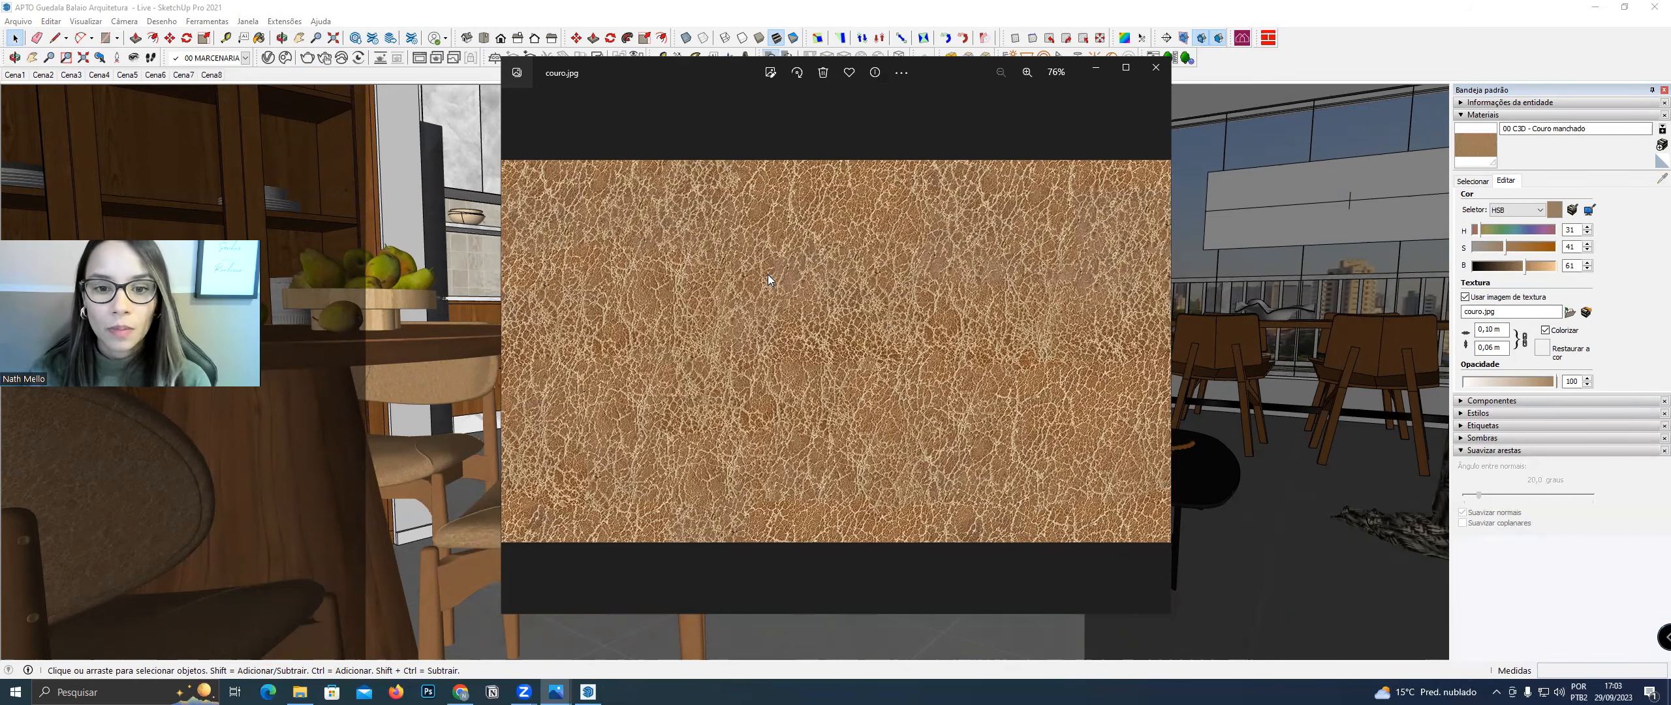
left_click(1096, 68)
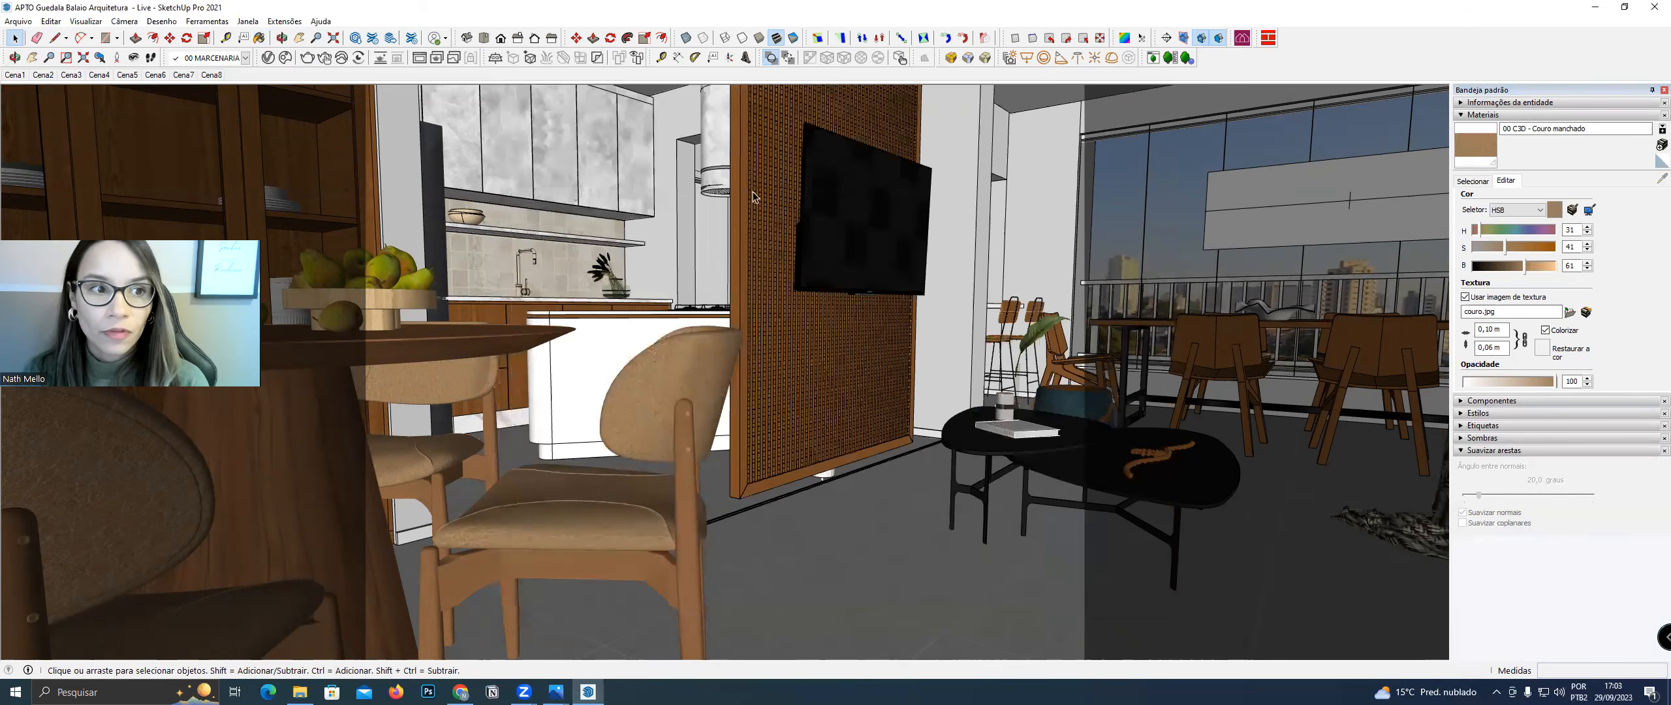
Reopen the Couro manchado material in the V-Ray Asset Editor and go through its reflection settings to the bump settings
left_click(269, 58)
left_click_drag(868, 60, 838, 55)
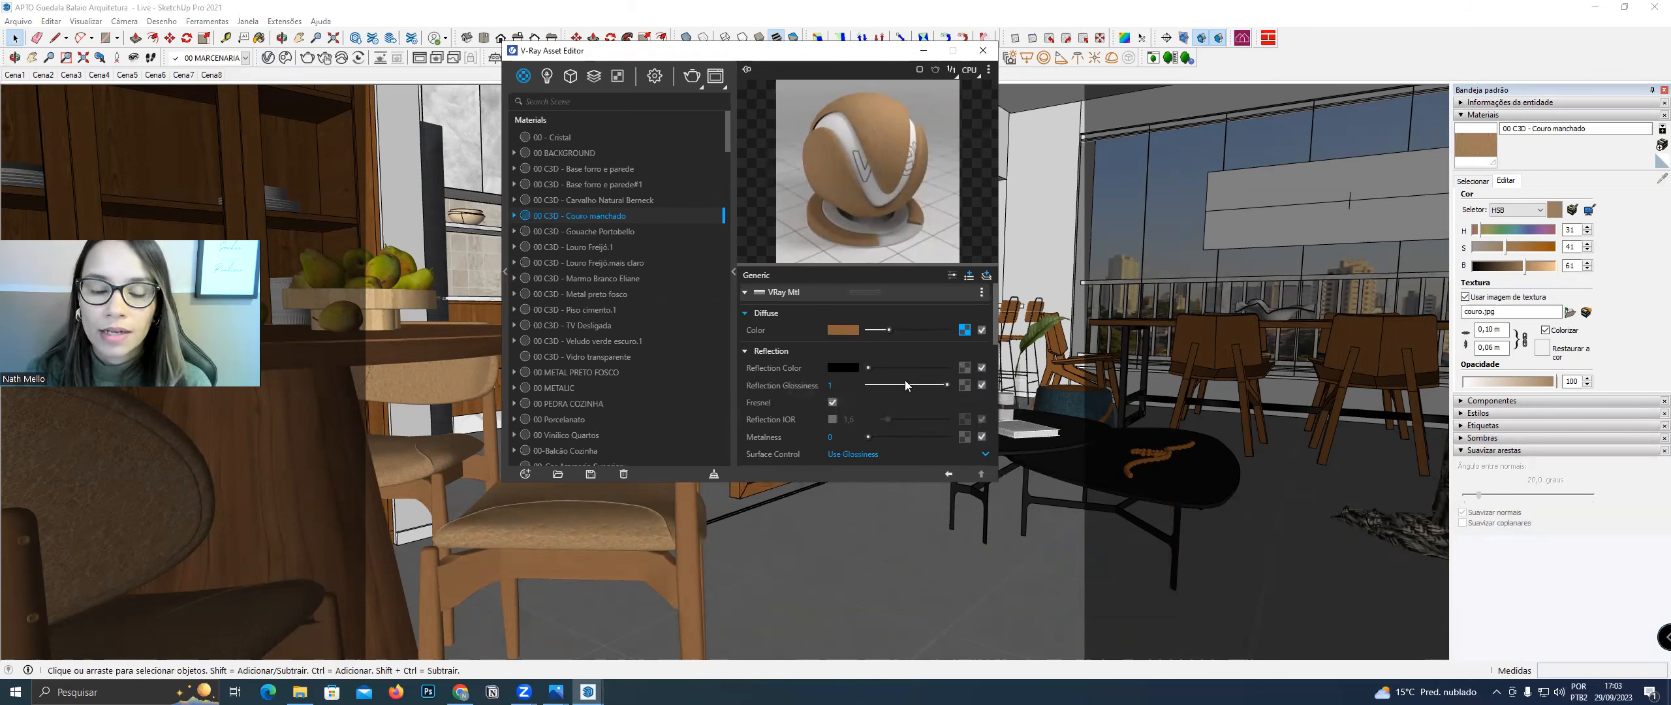
scroll(912, 423, "down", 5)
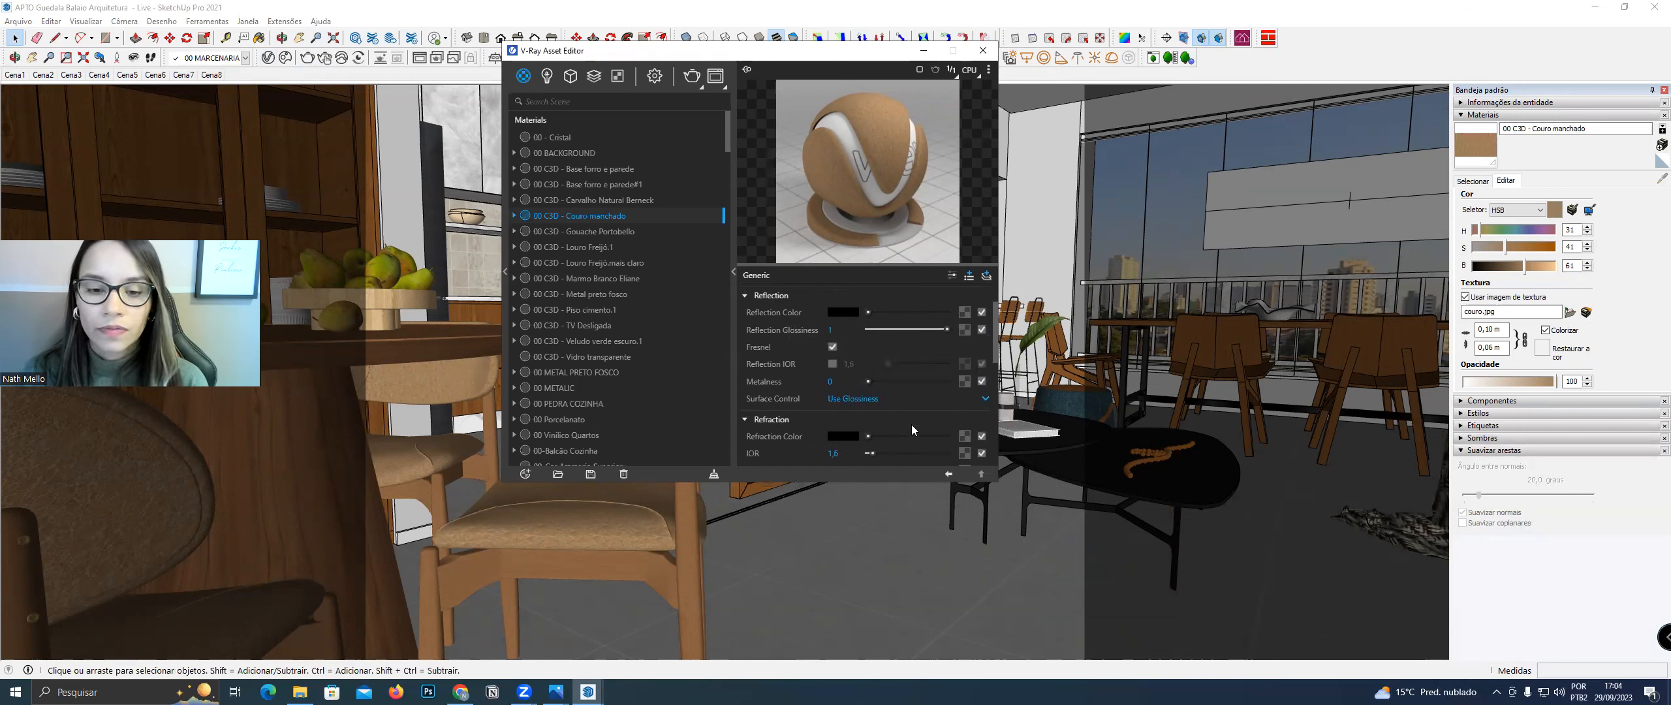
scroll(911, 422, "down", 2)
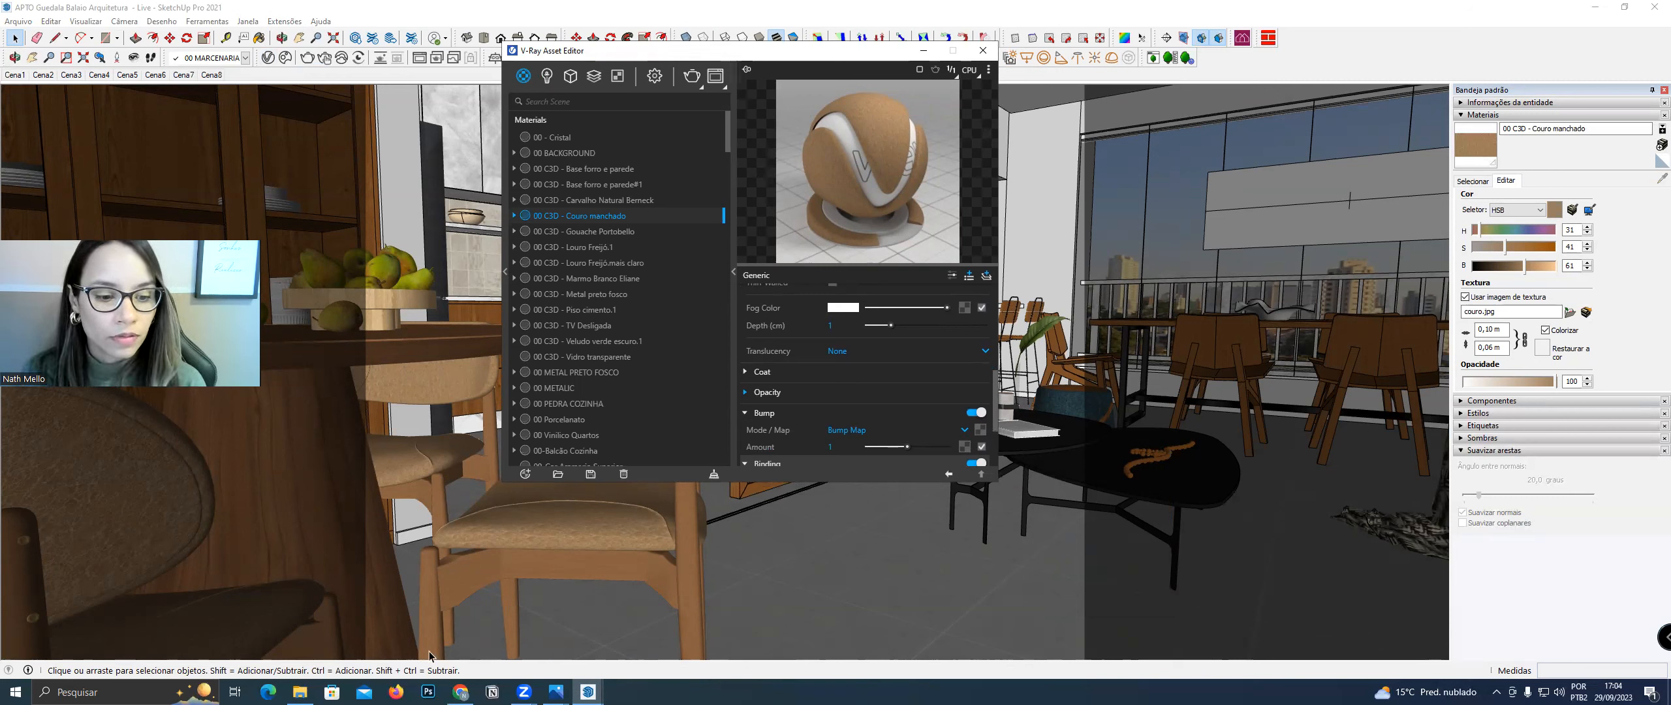
Switch to the NormalMap-Online site in the browser and load the couro image from the TEXTURAS folder as the source picture
left_click(461, 636)
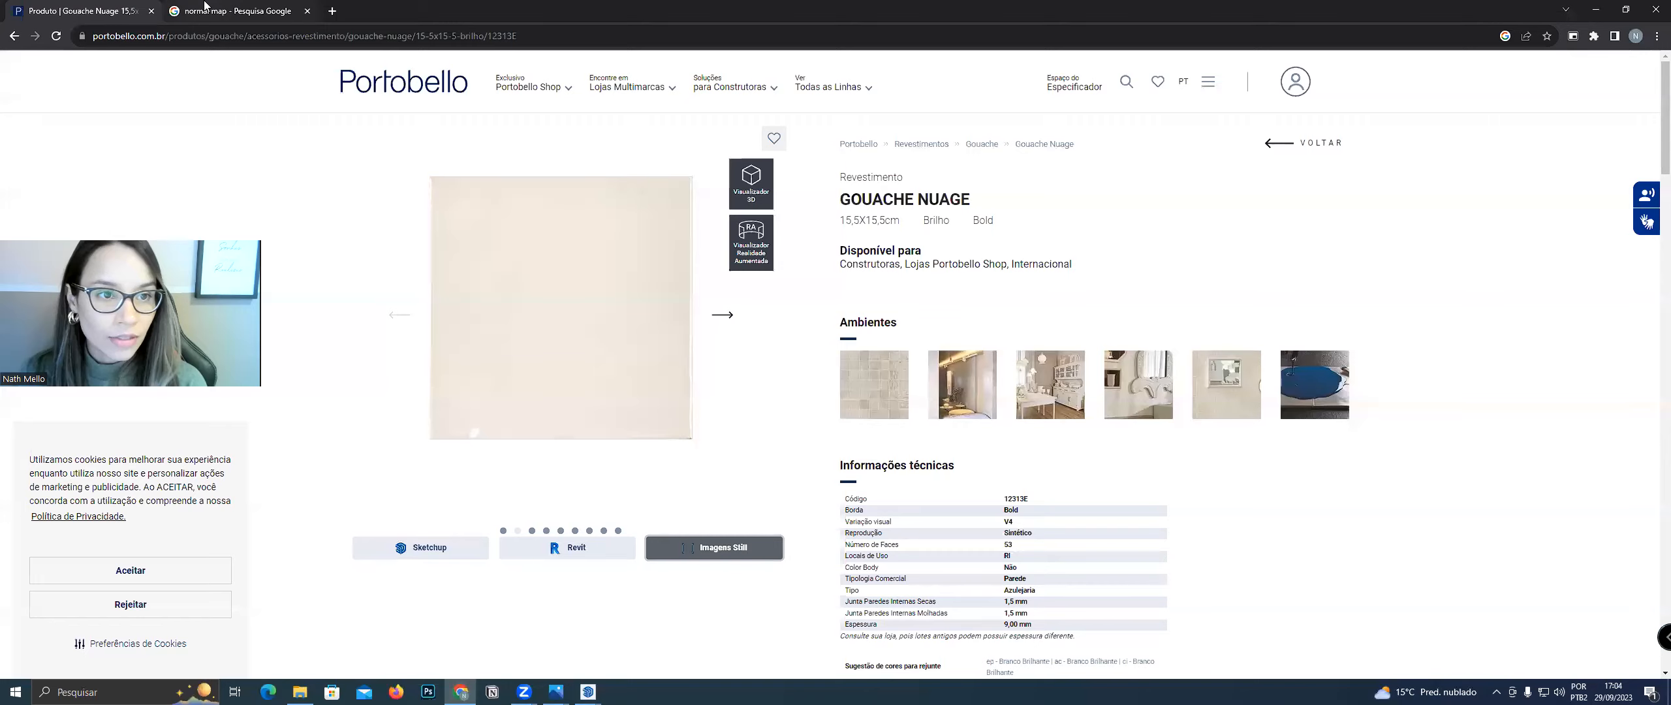
left_click(198, 14)
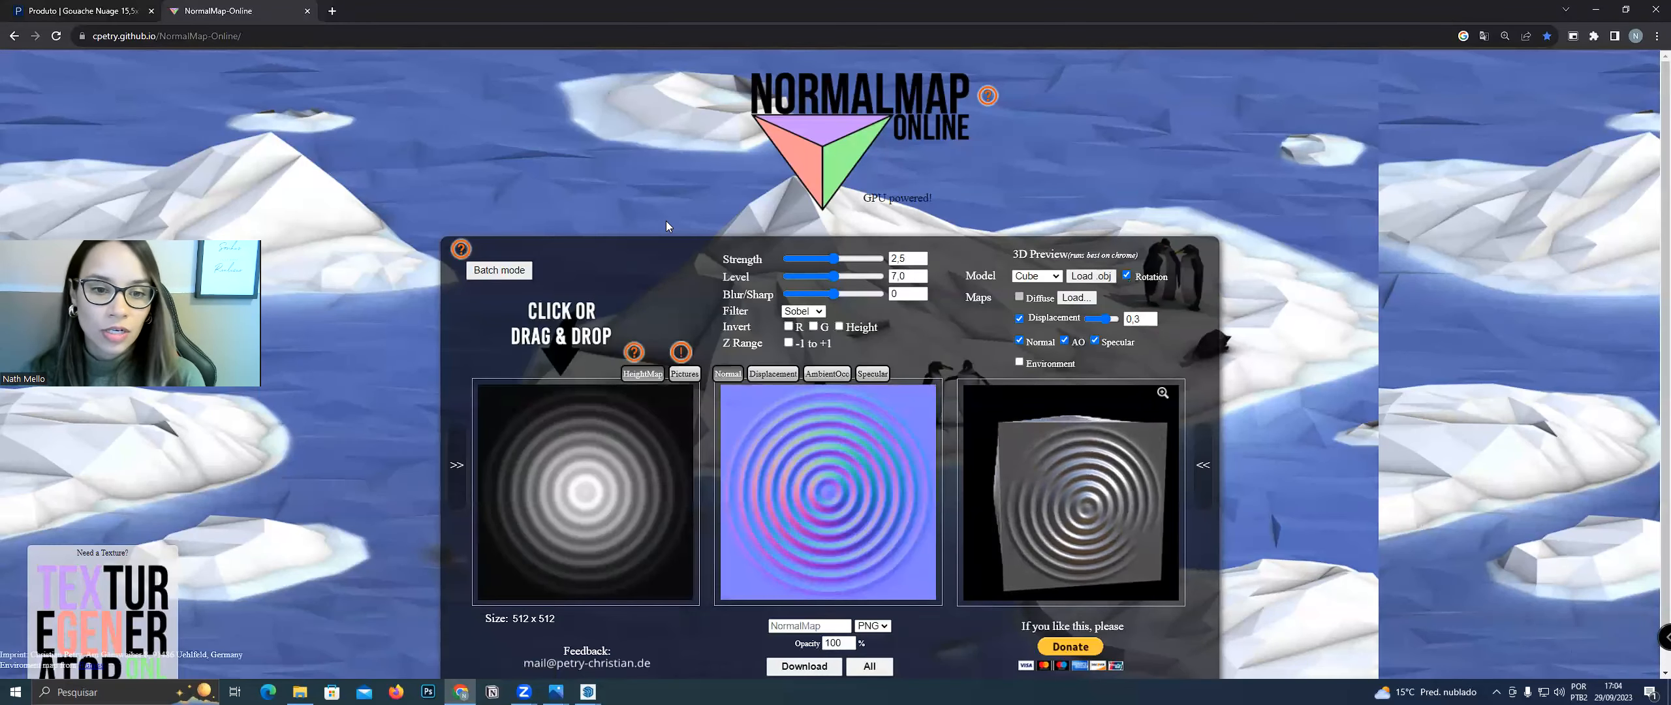
scroll(770, 360, "down", 1)
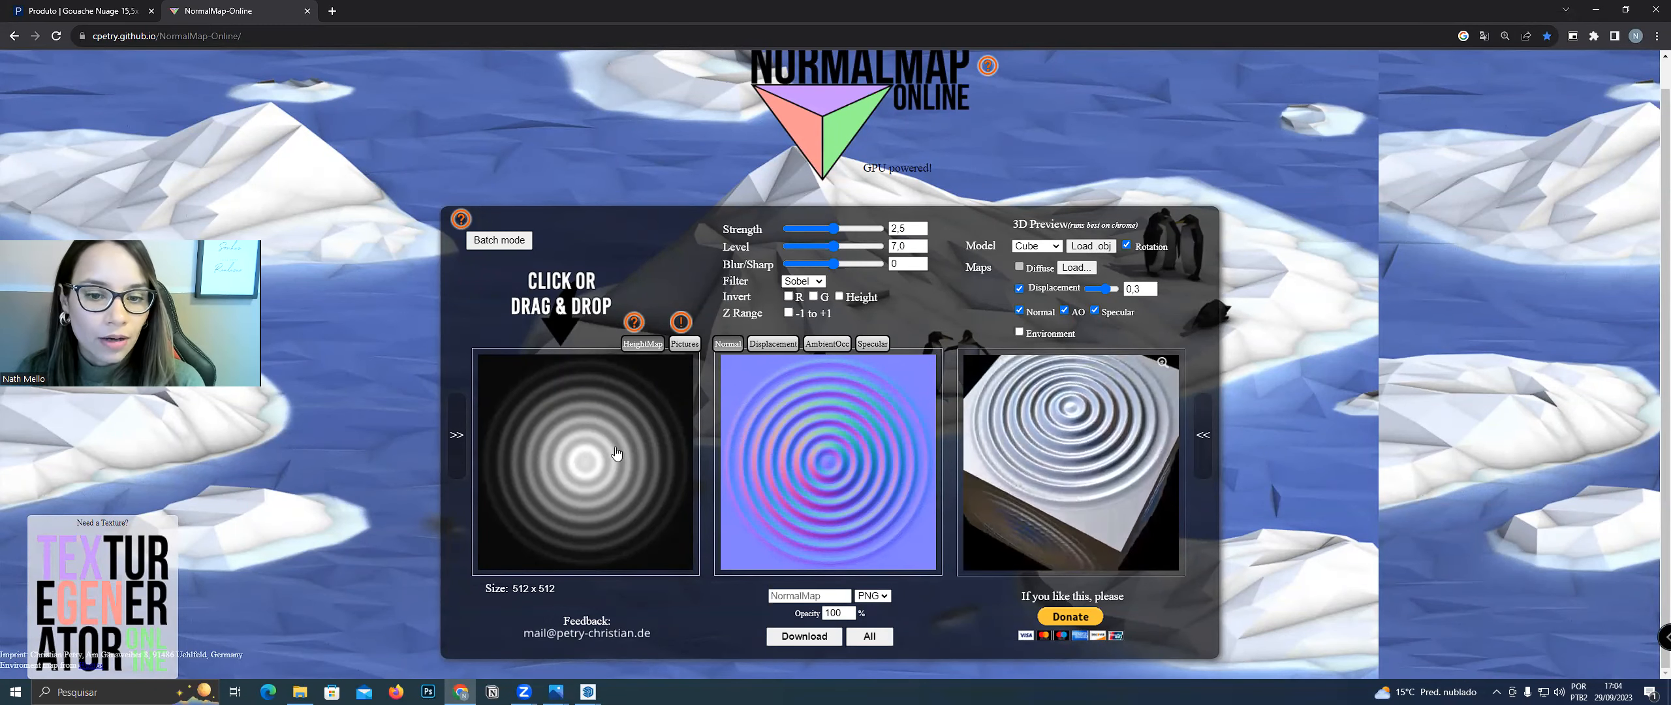
left_click(593, 415)
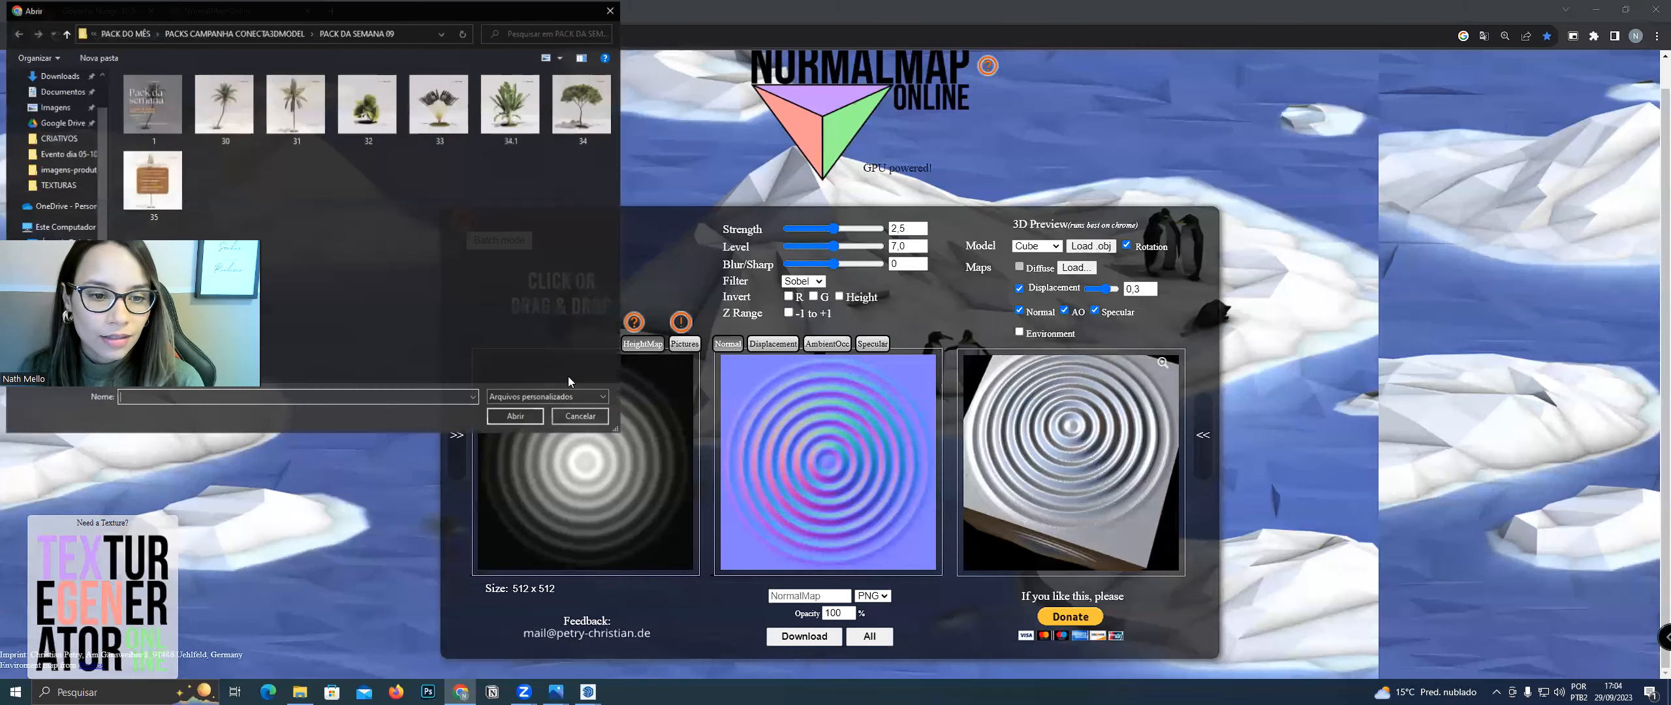
left_click_drag(289, 11, 742, 141)
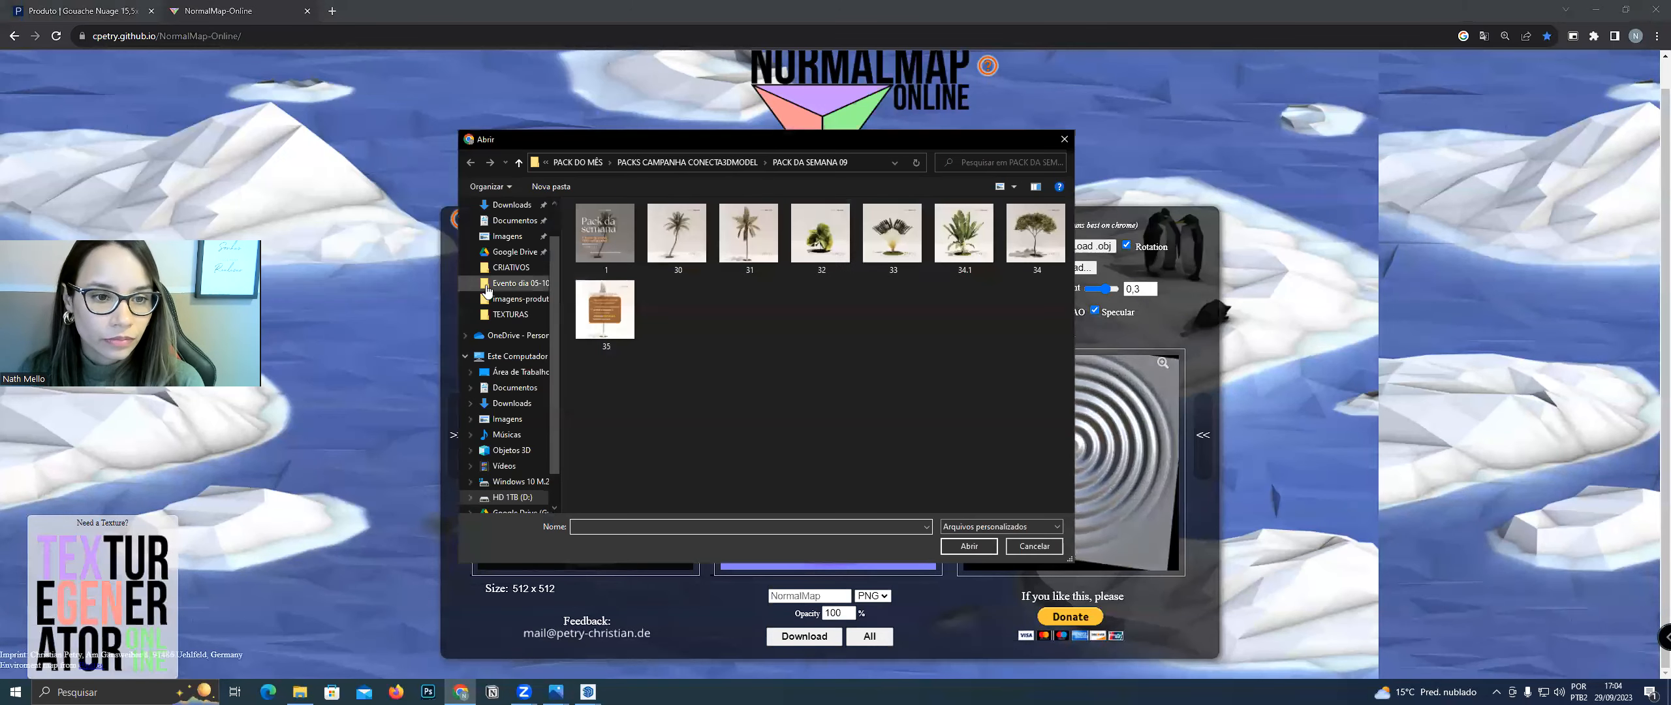
left_click(528, 316)
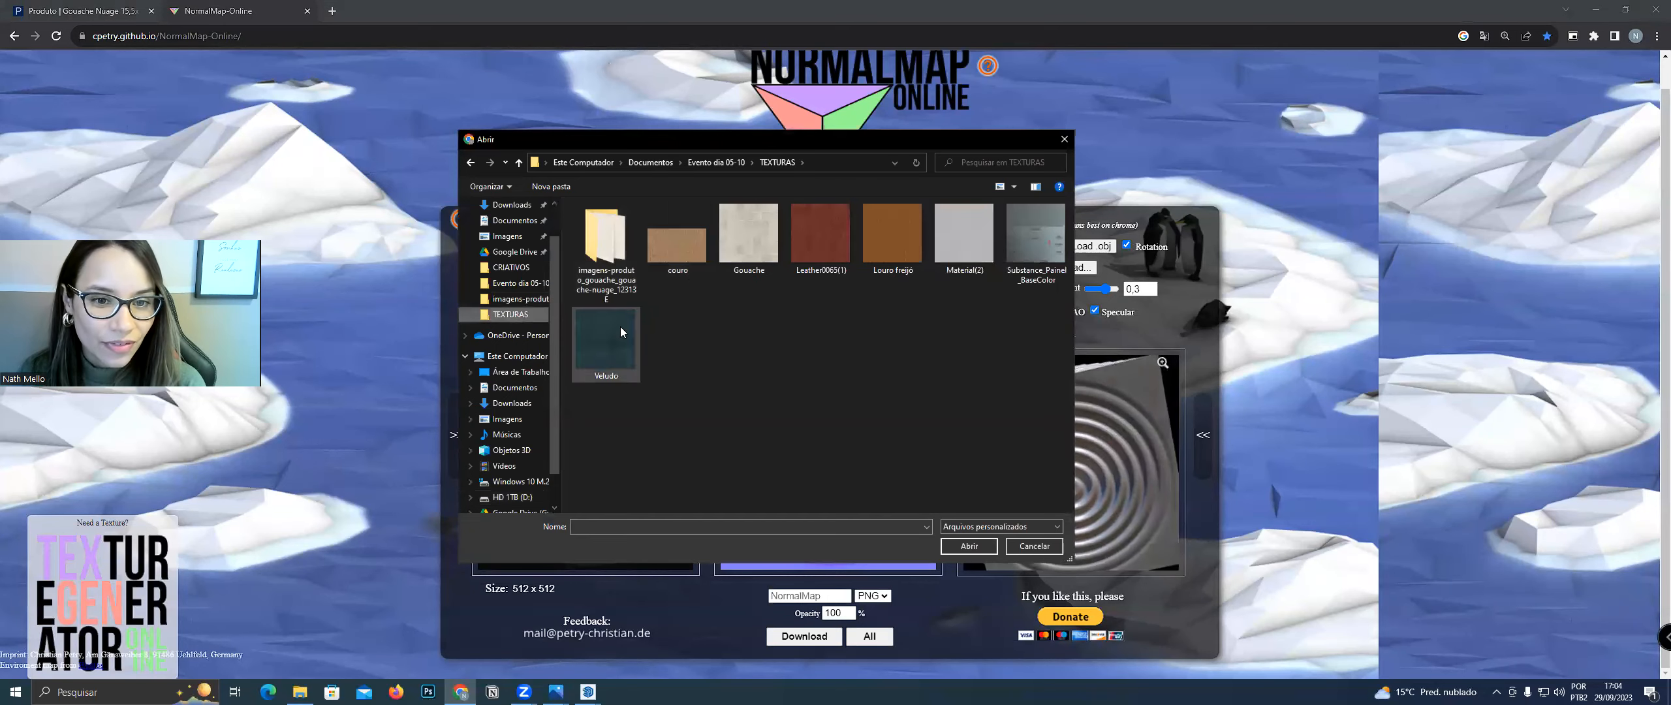
double_click(679, 256)
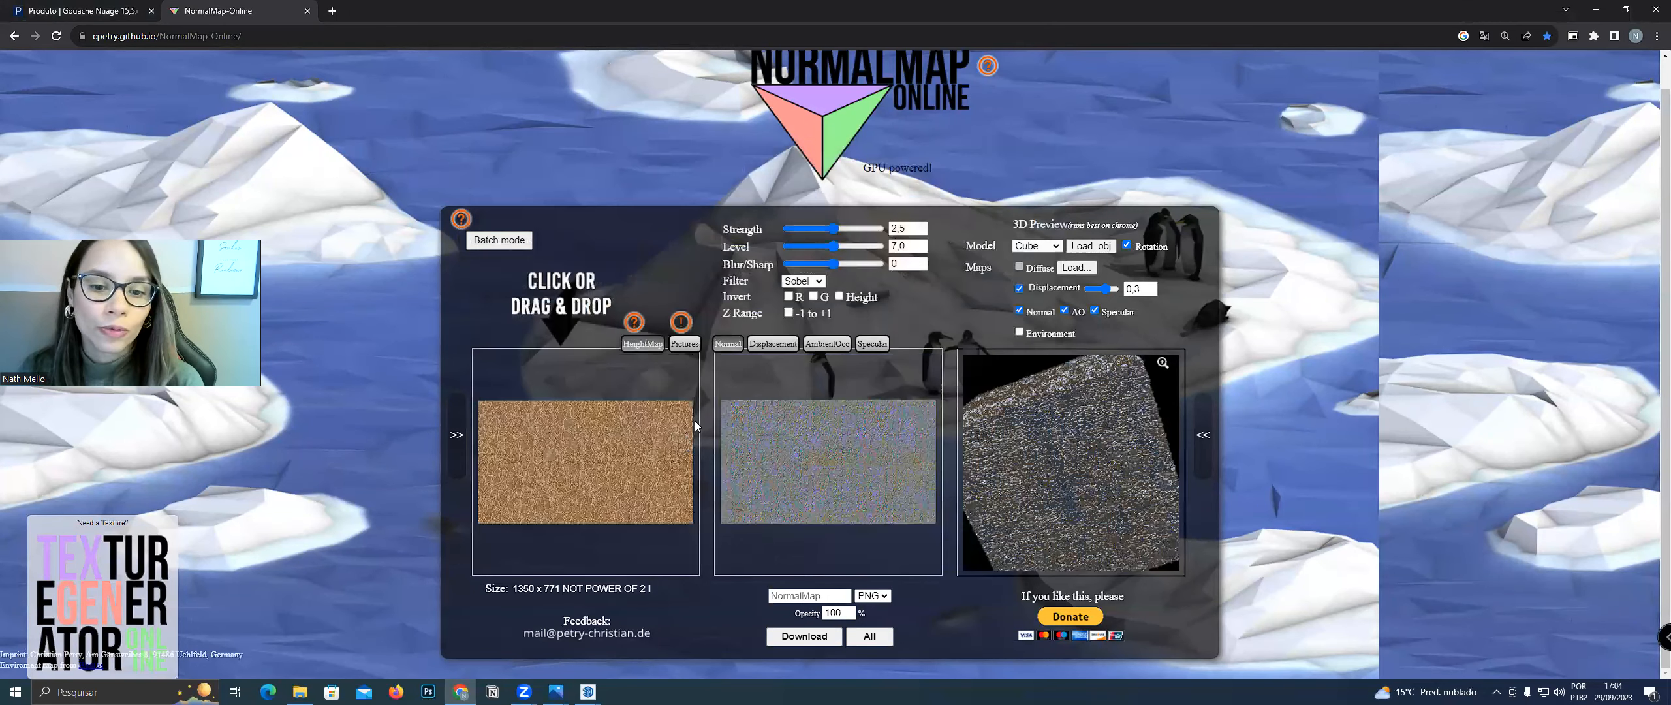
Export the normal map as a JPG at 100% quality, saving it as couro NM in the TEXTURAS folder
left_click(881, 596)
left_click(881, 622)
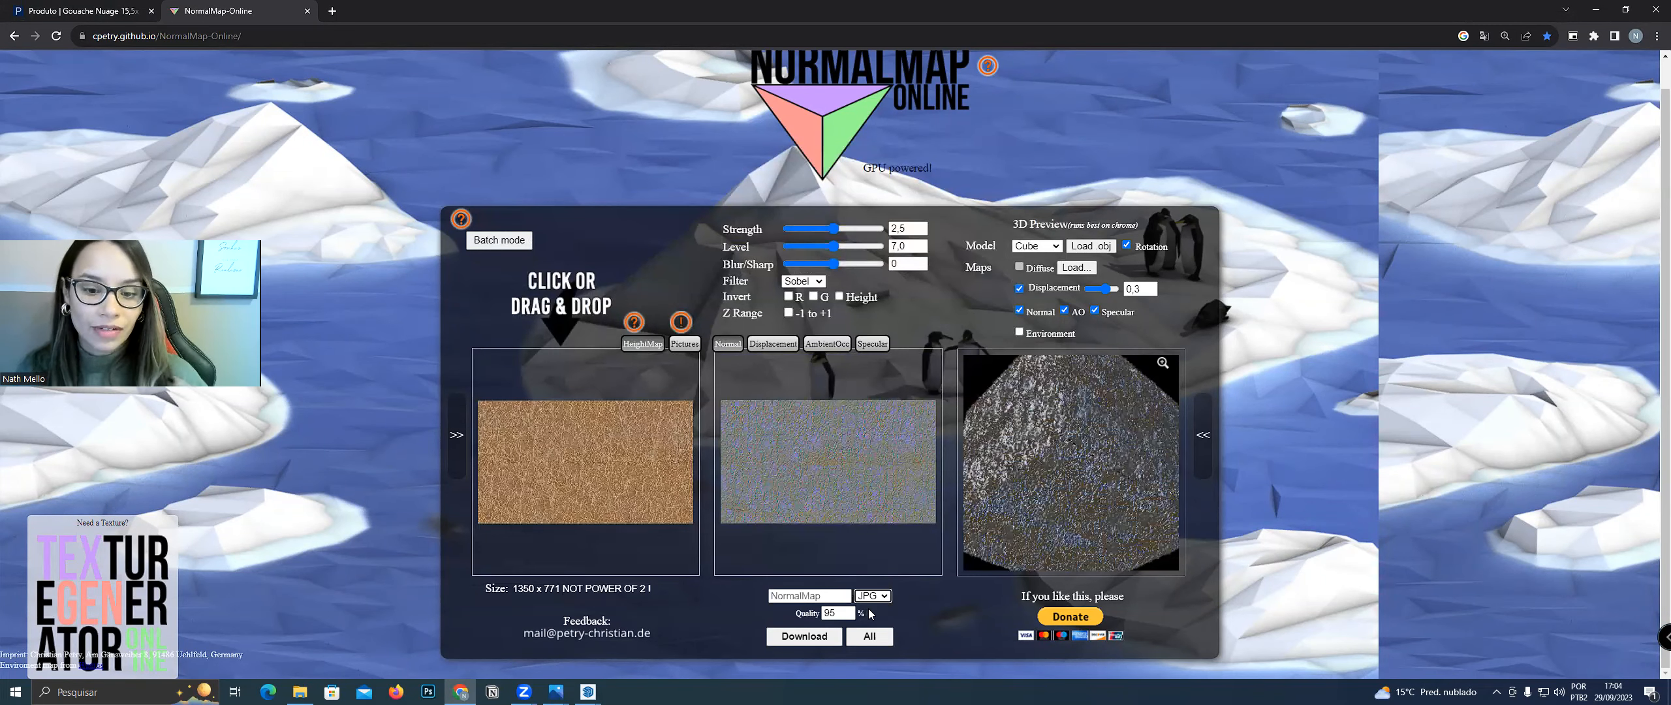
left_click(847, 611)
left_click(847, 610)
left_click(847, 610)
left_click(847, 611)
left_click(847, 610)
left_click(804, 636)
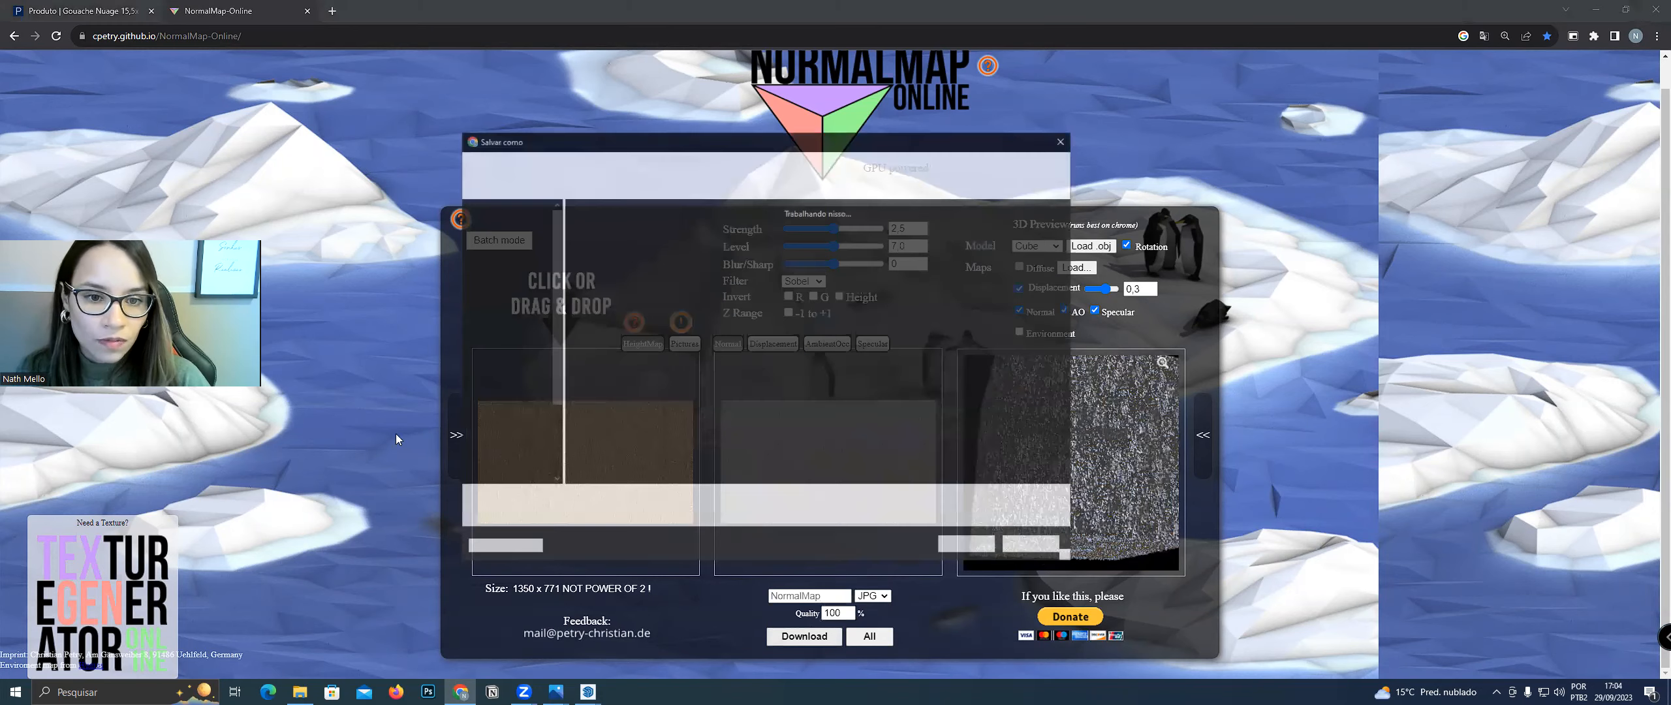
left_click(678, 241)
left_click(604, 500)
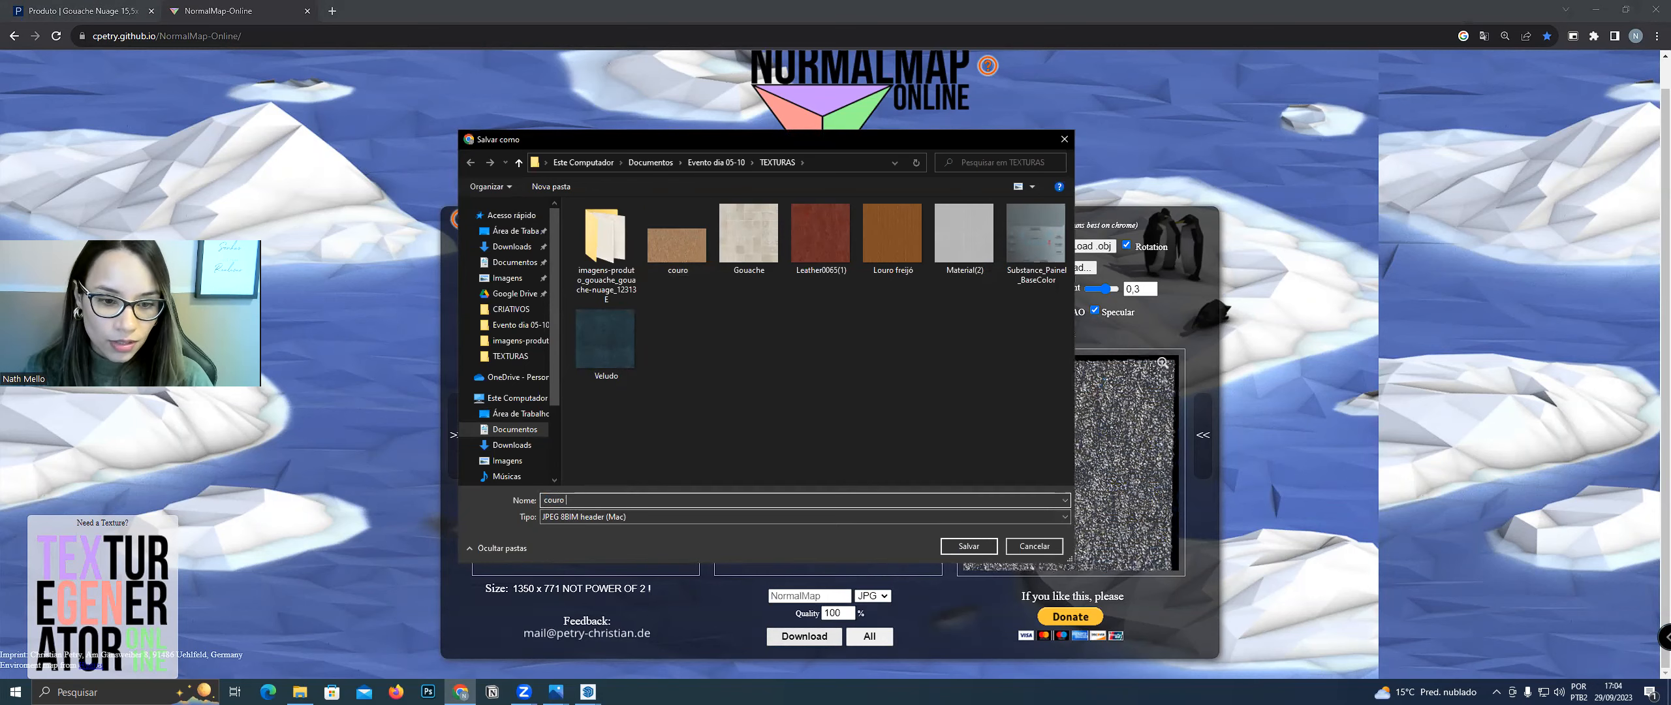
type("NM")
key("Return")
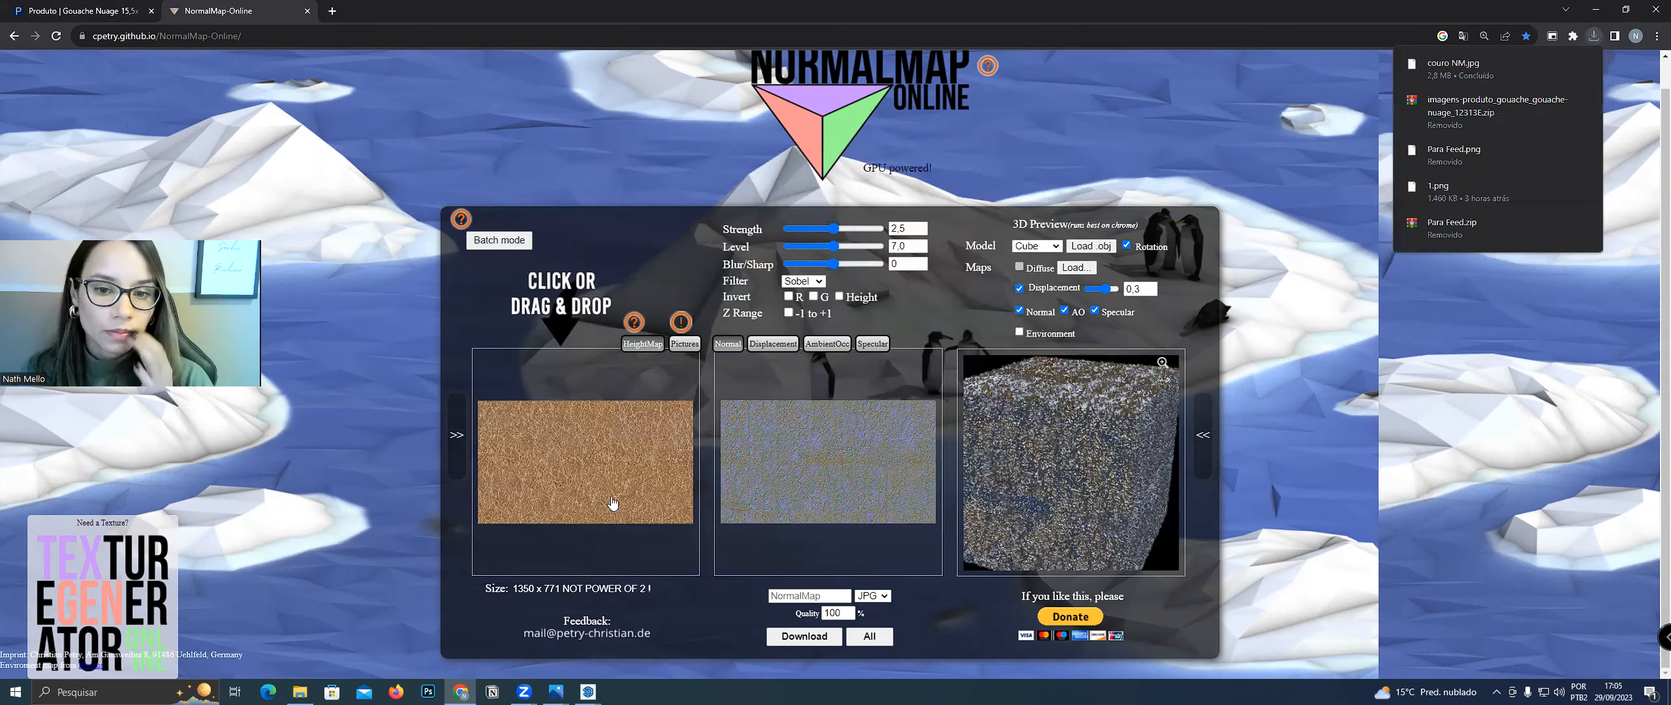
Generate the leather's specular map, save it as couro SP in the TEXTURAS folder and return to SketchUp
left_click(873, 343)
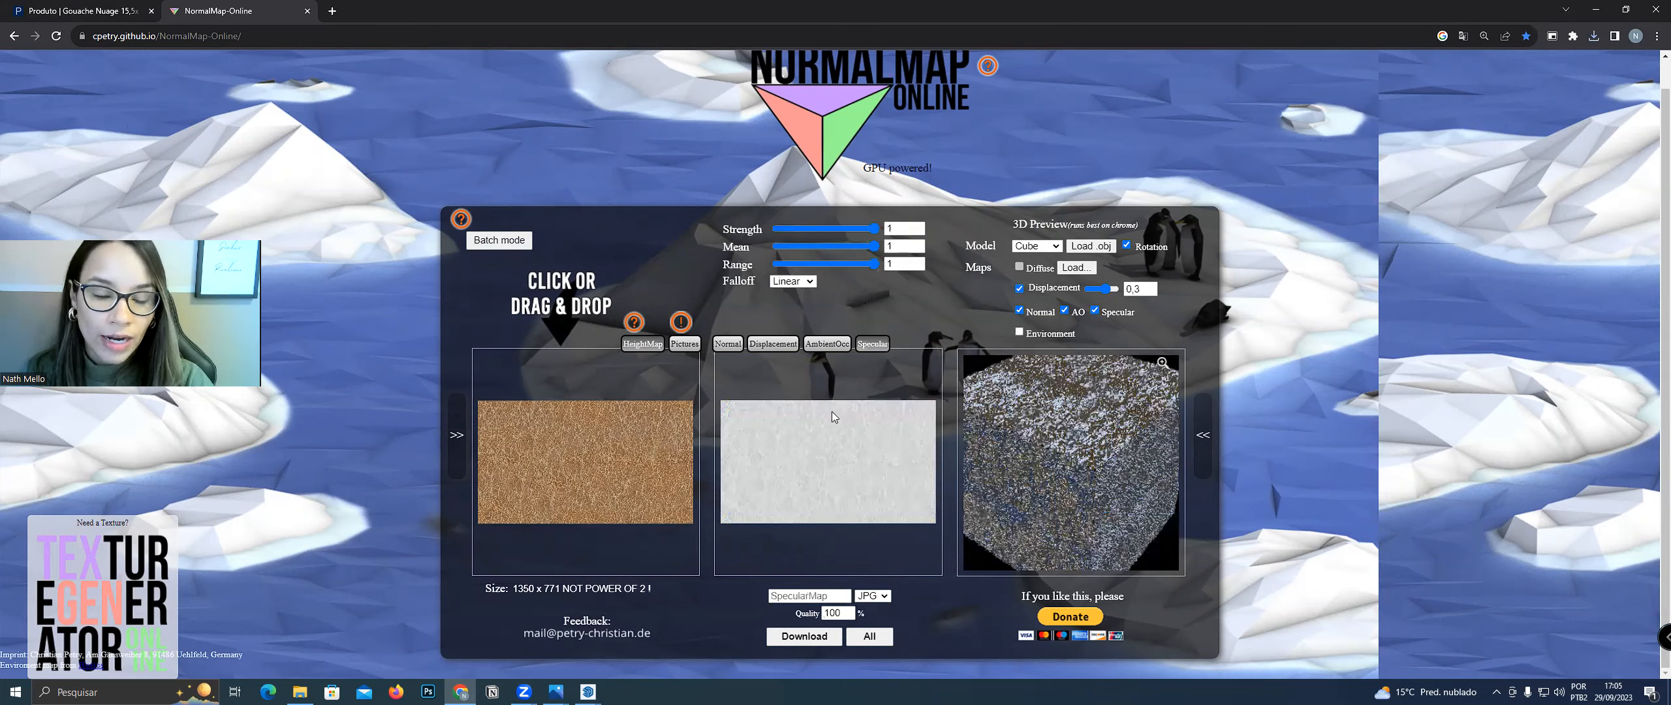
left_click(805, 637)
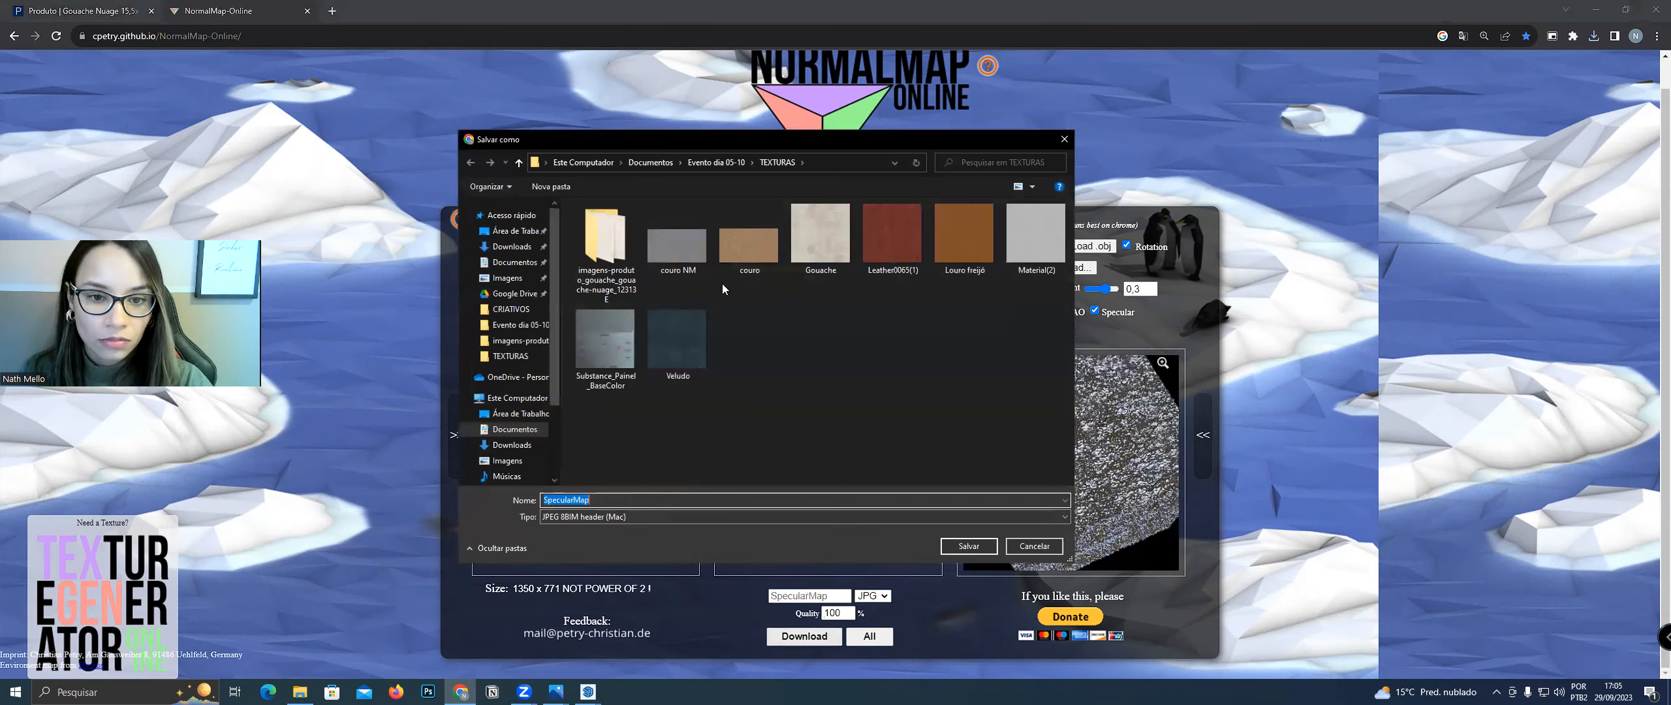
left_click(725, 271)
double_click(601, 501)
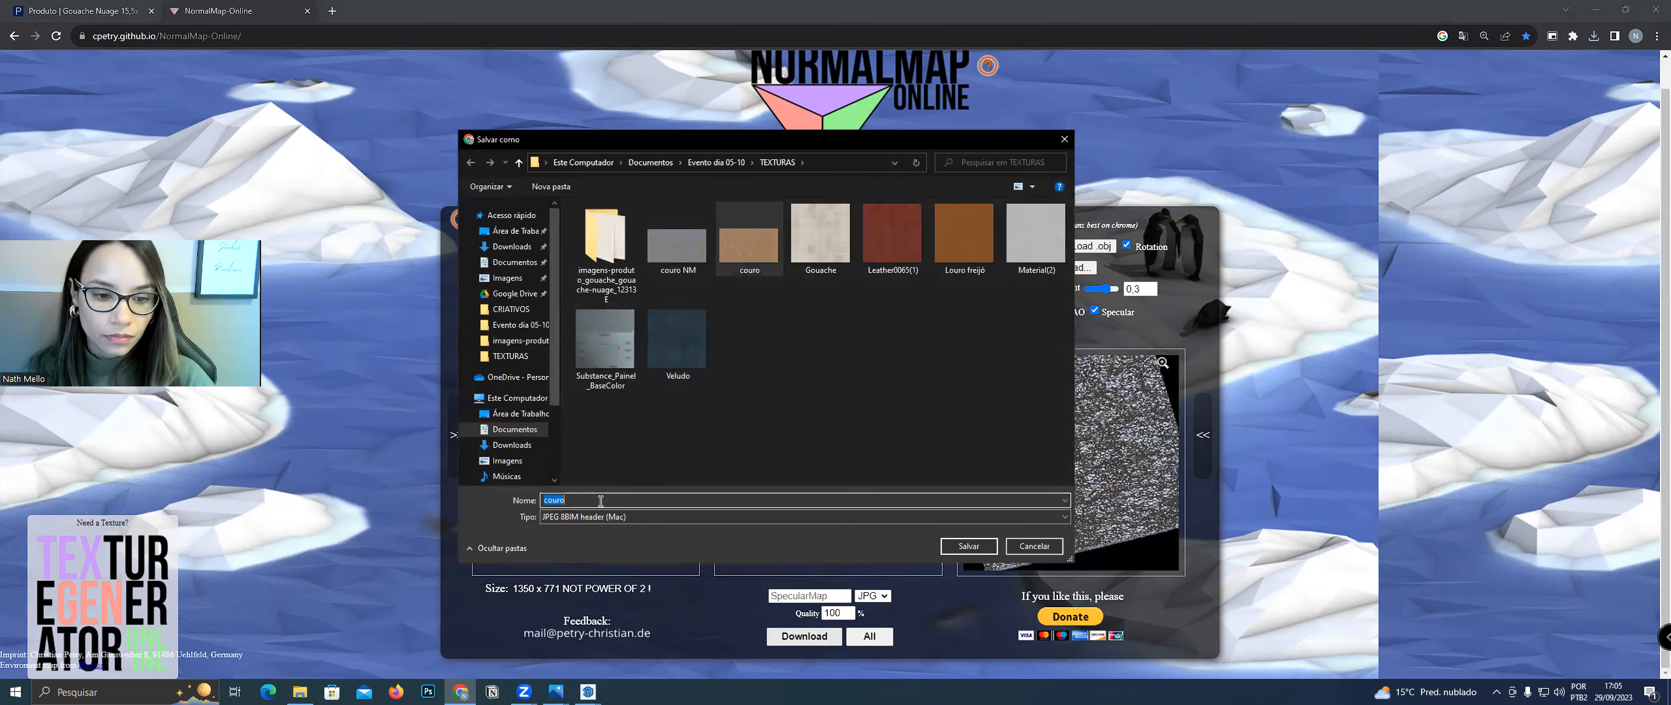
left_click(601, 500)
type("SP")
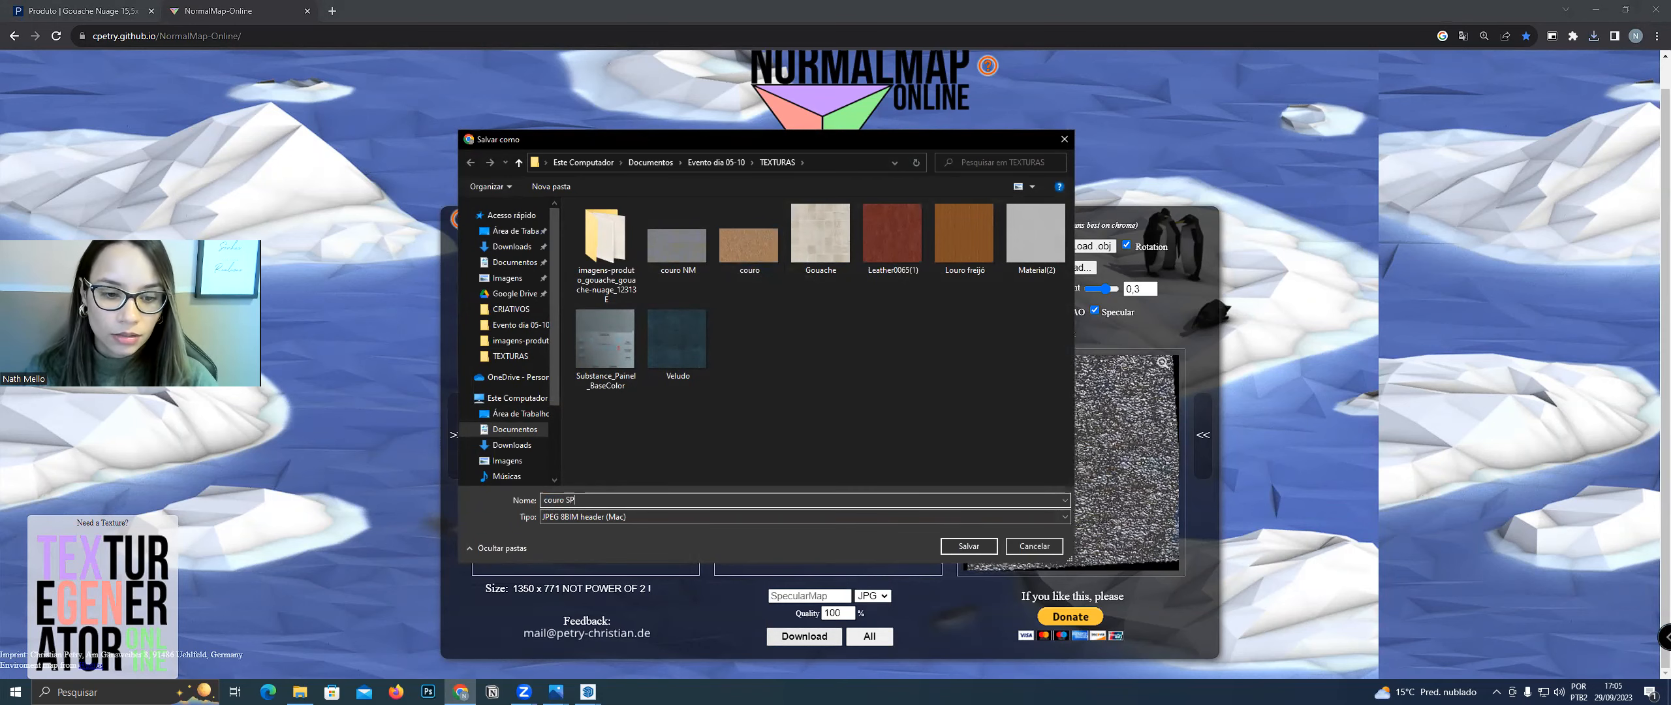
key("Return")
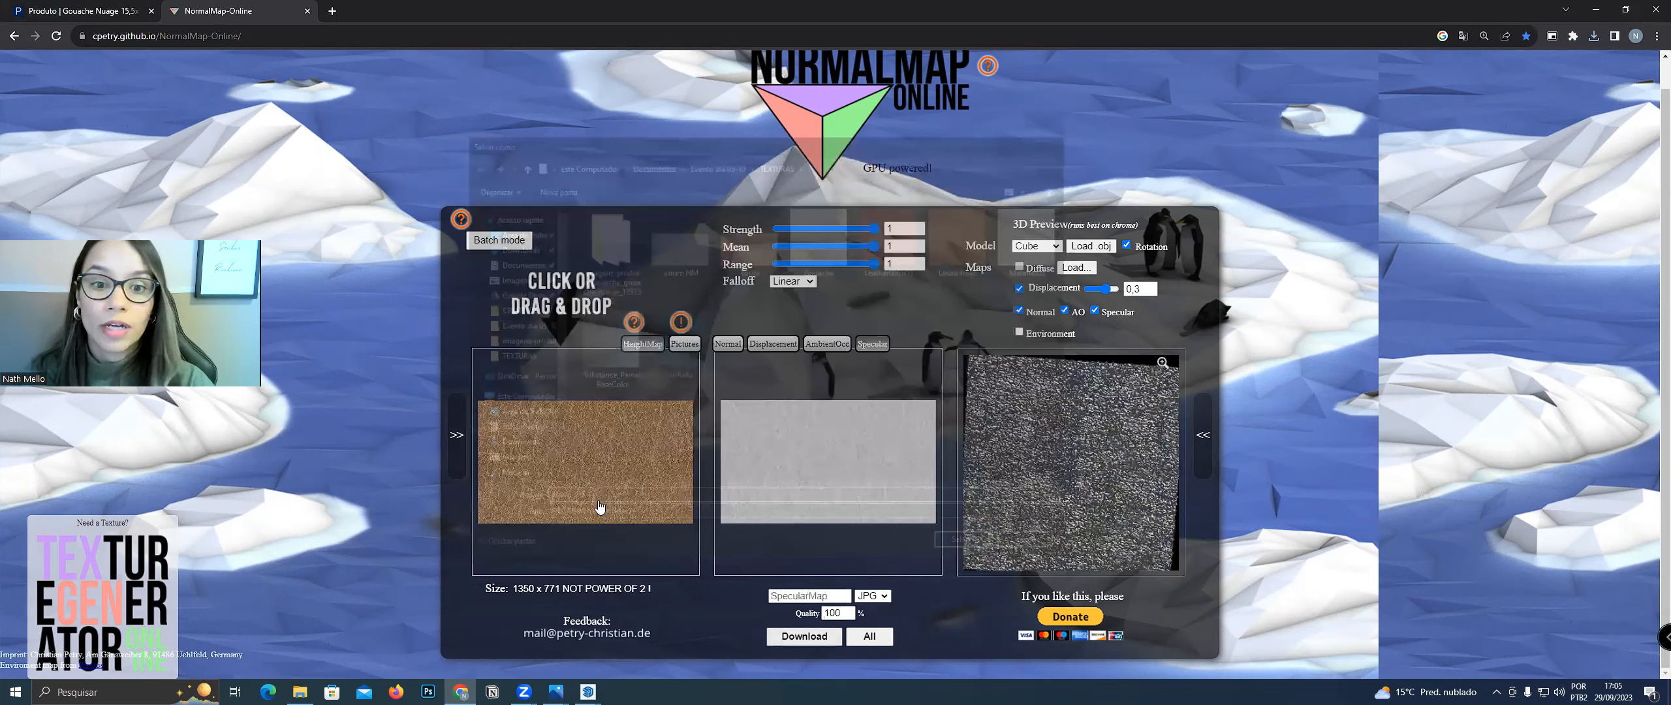
left_click(1595, 11)
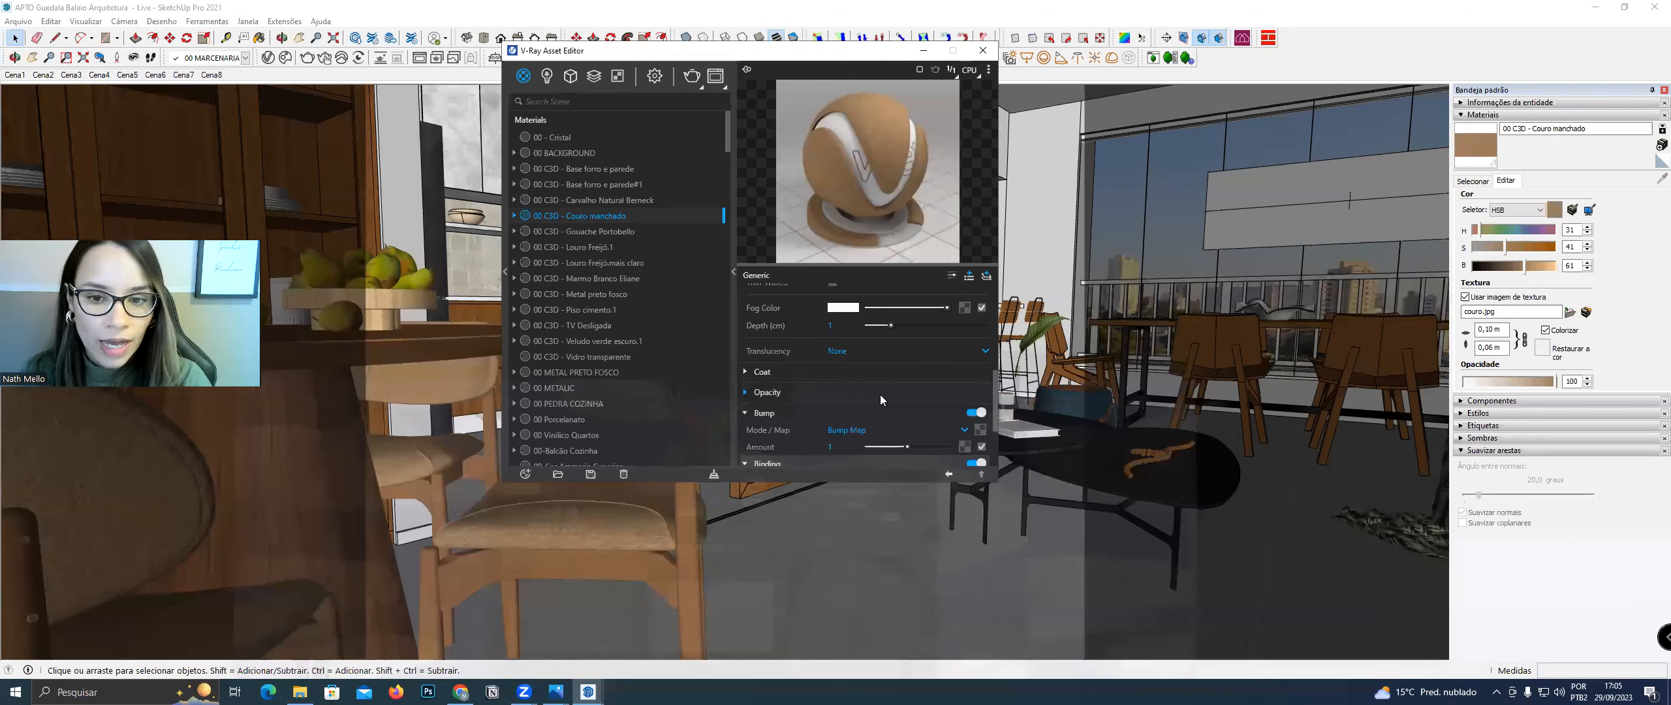
Switch the Couro manchado material preview to the draped fabric scene and enlarge the asset editor and its preview area
scroll(880, 395, "up", 5)
left_click(988, 70)
left_click(933, 105)
left_click_drag(835, 61, 824, 92)
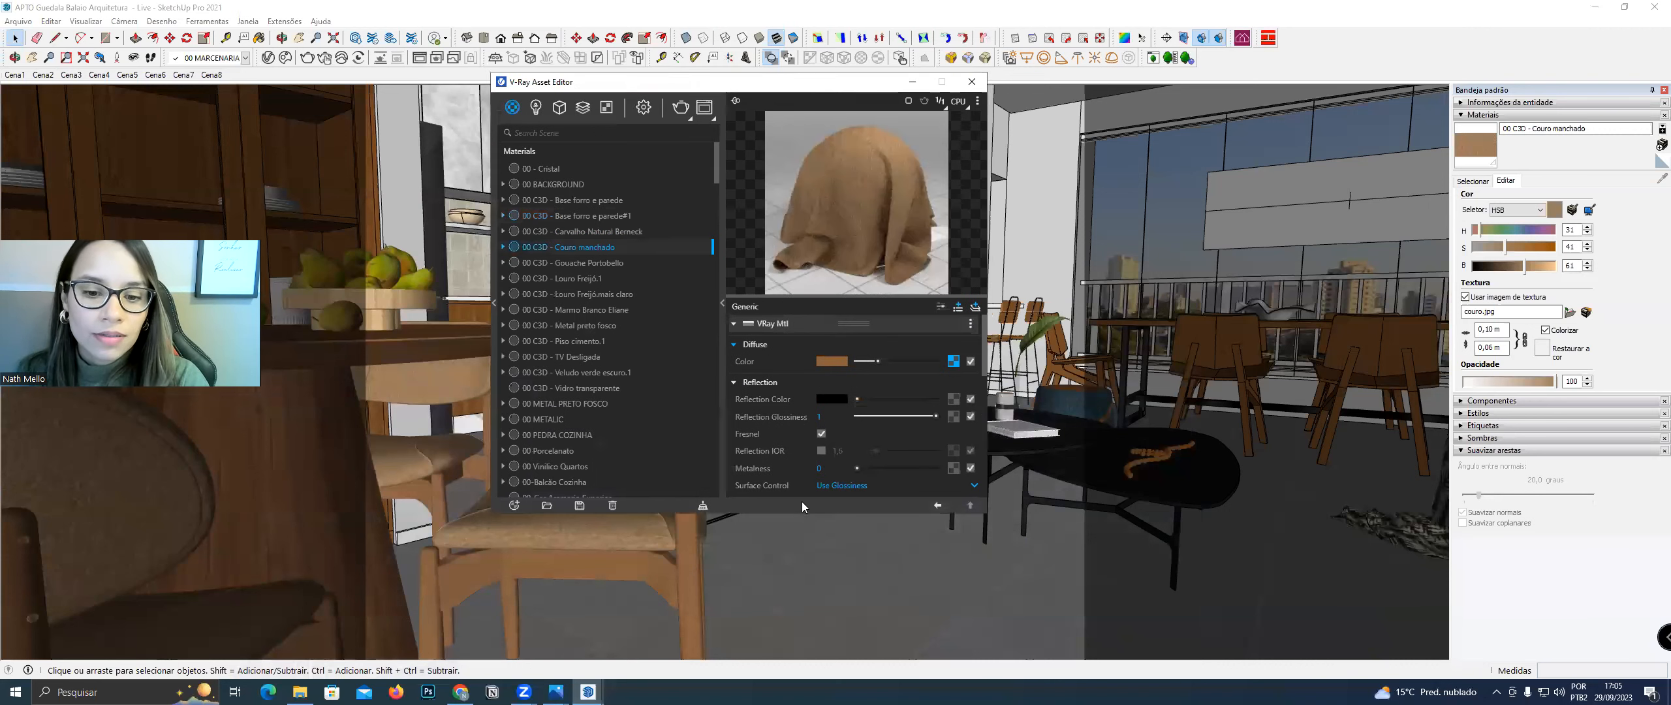
left_click_drag(805, 515, 806, 553)
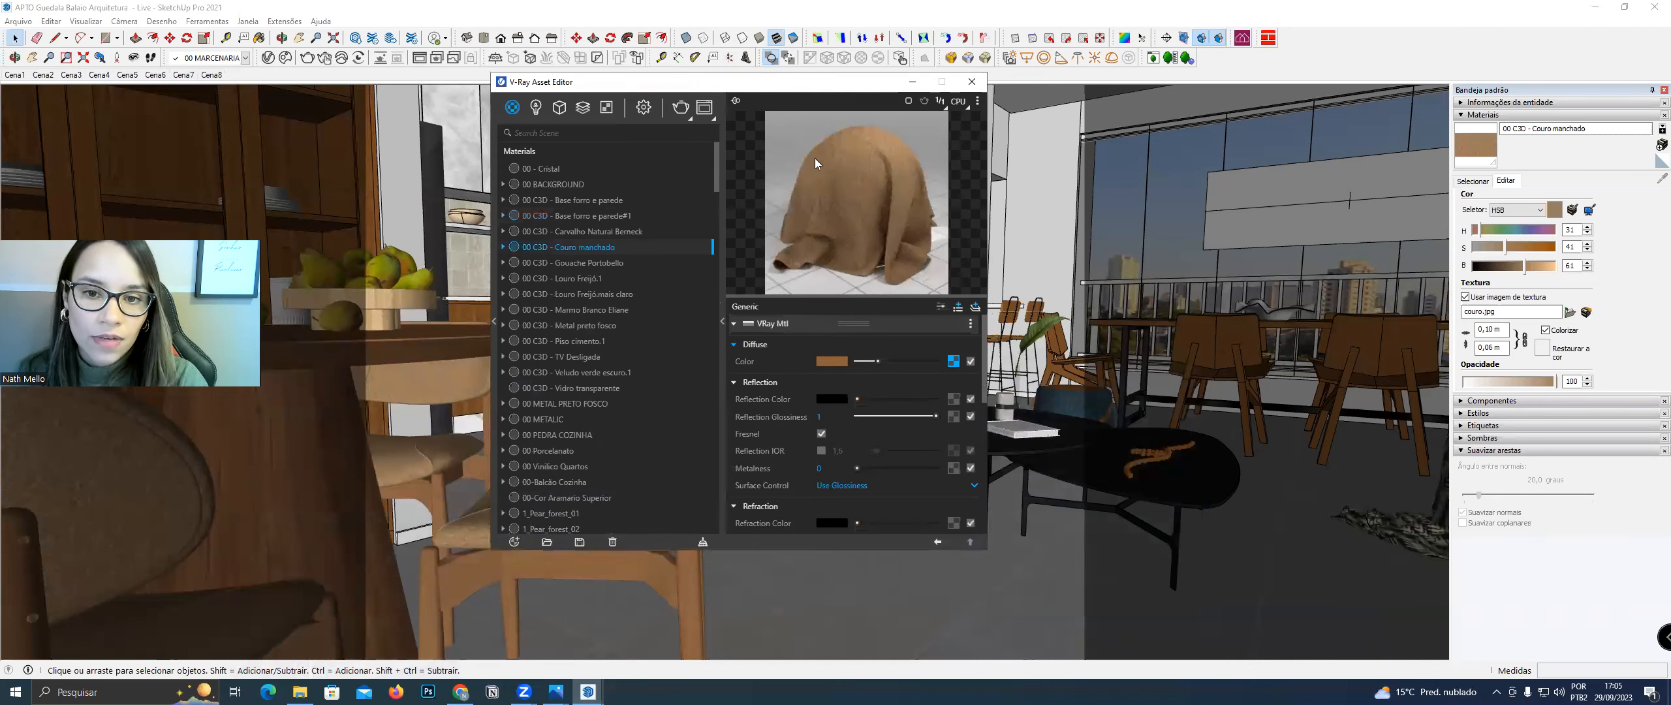
left_click_drag(810, 294, 811, 320)
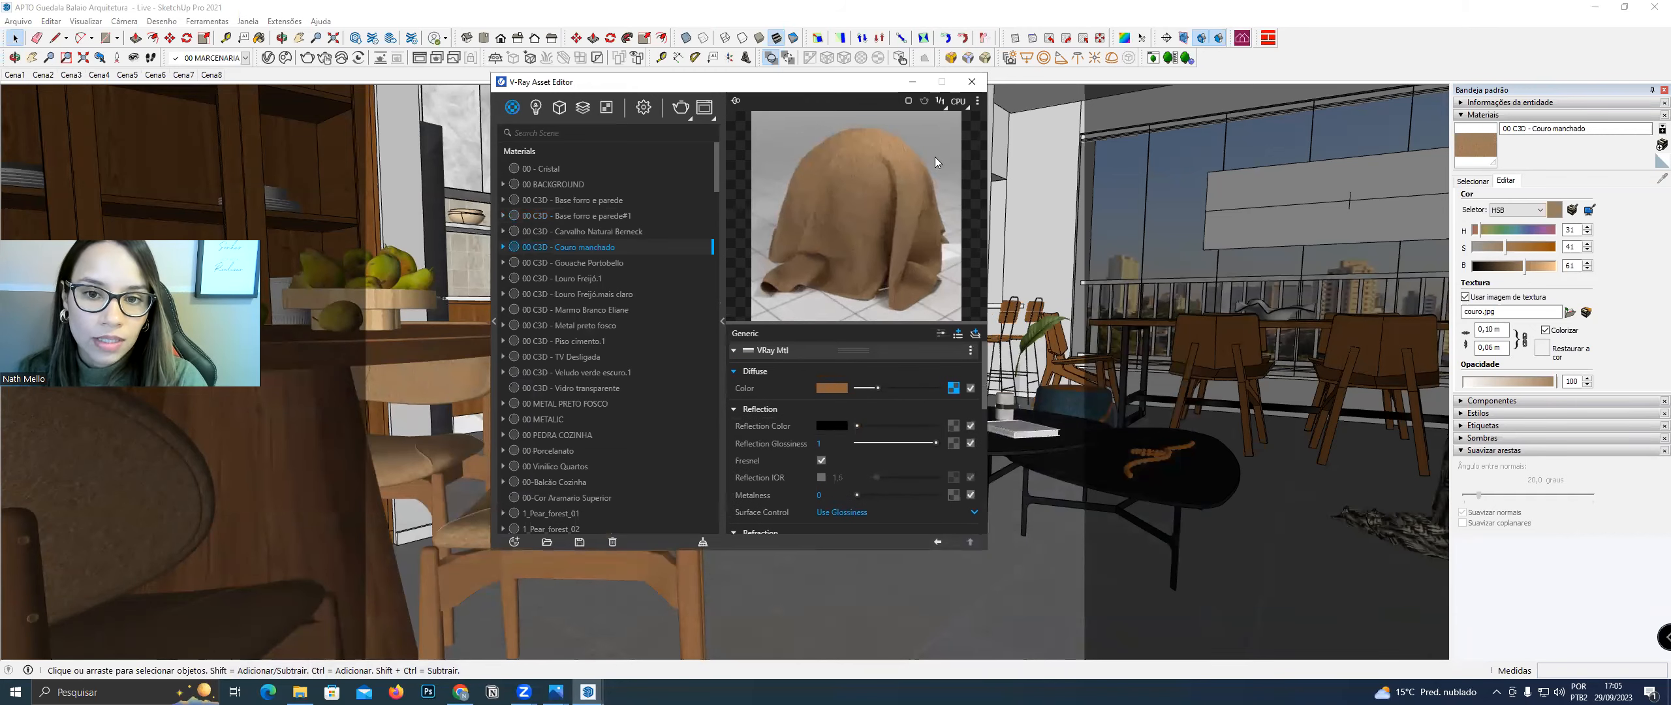
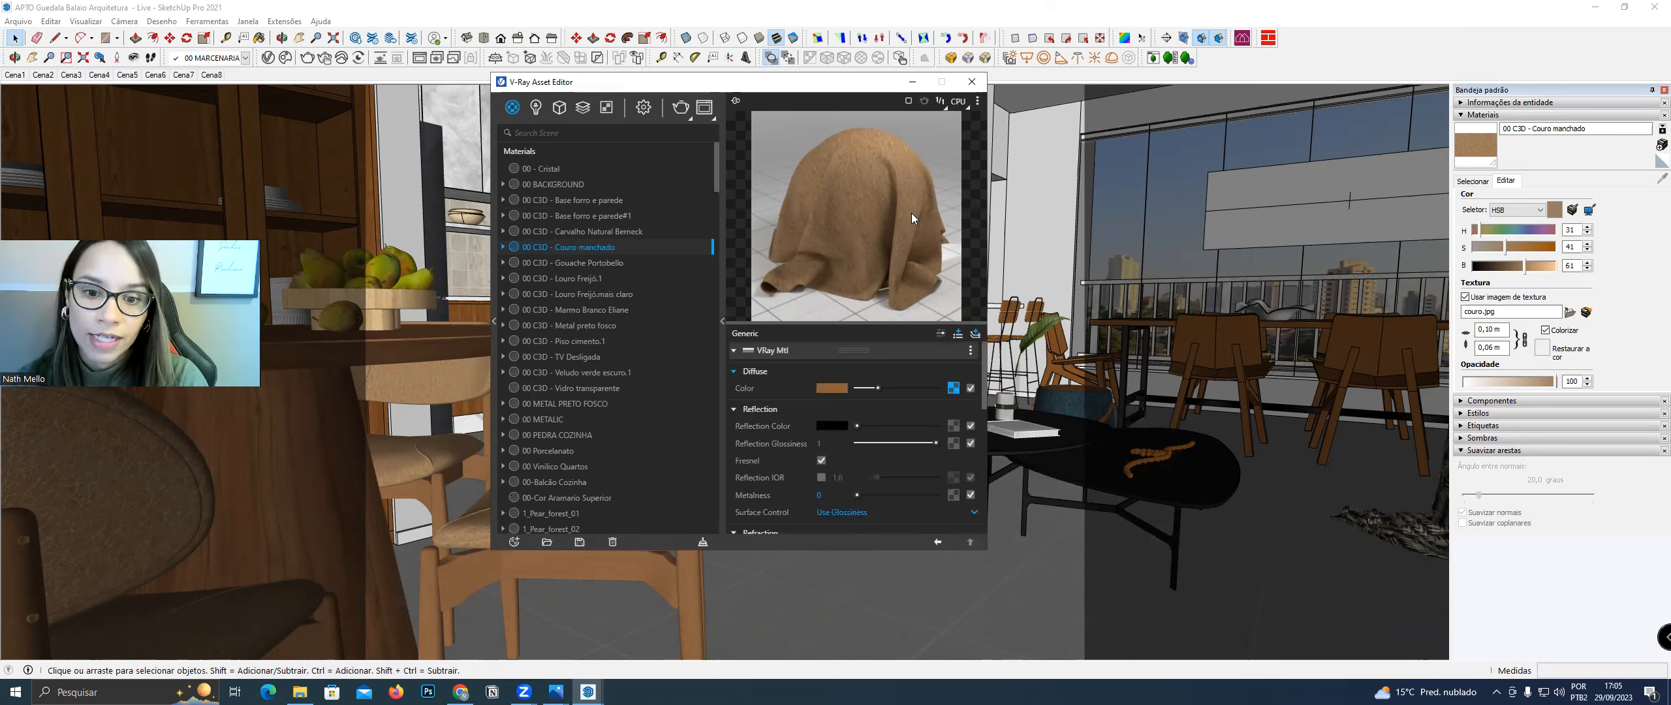
Load the leather's specular map as a bitmap texture for the Couro manchado reflection color
left_click(955, 426)
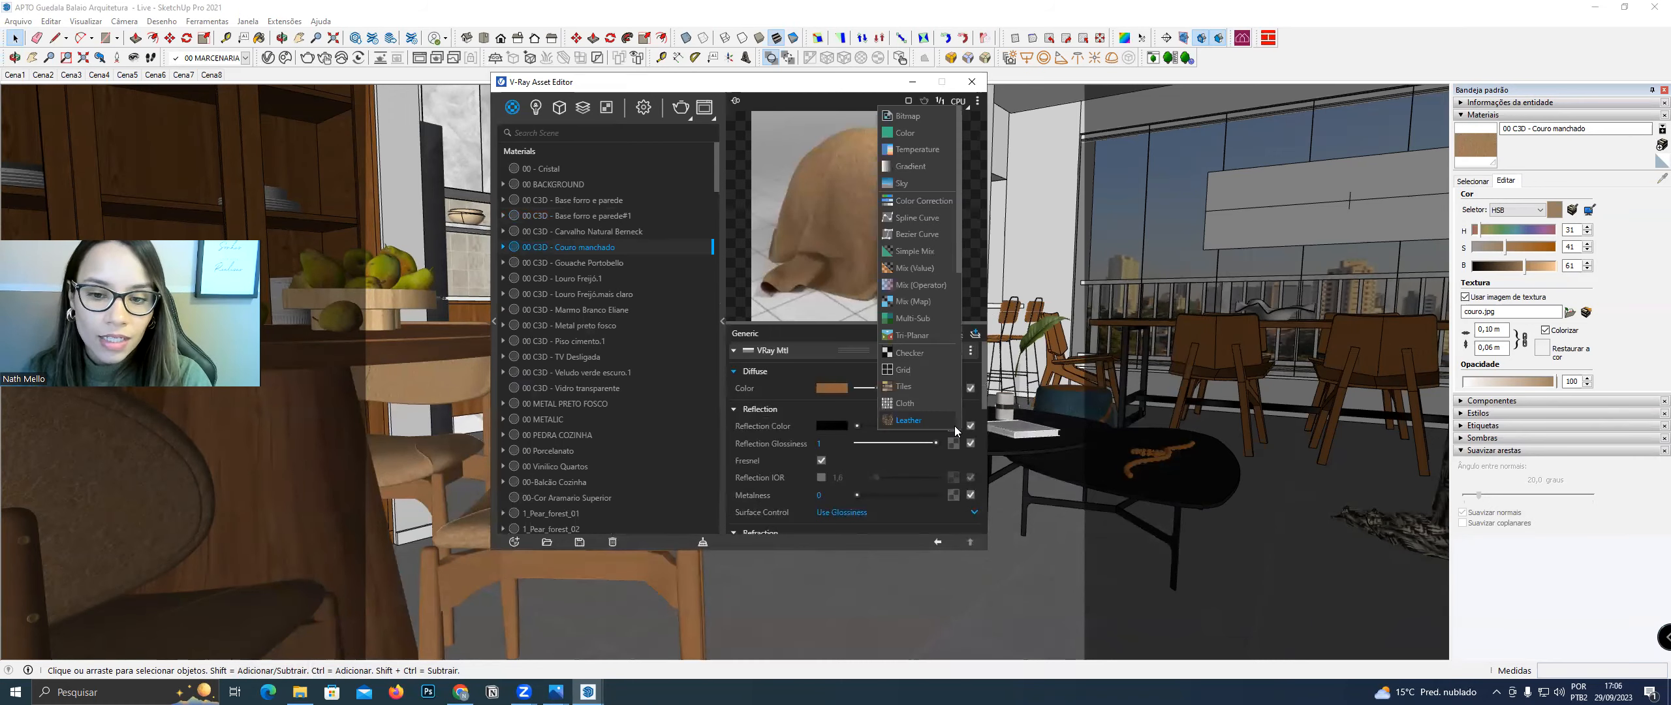
left_click(931, 115)
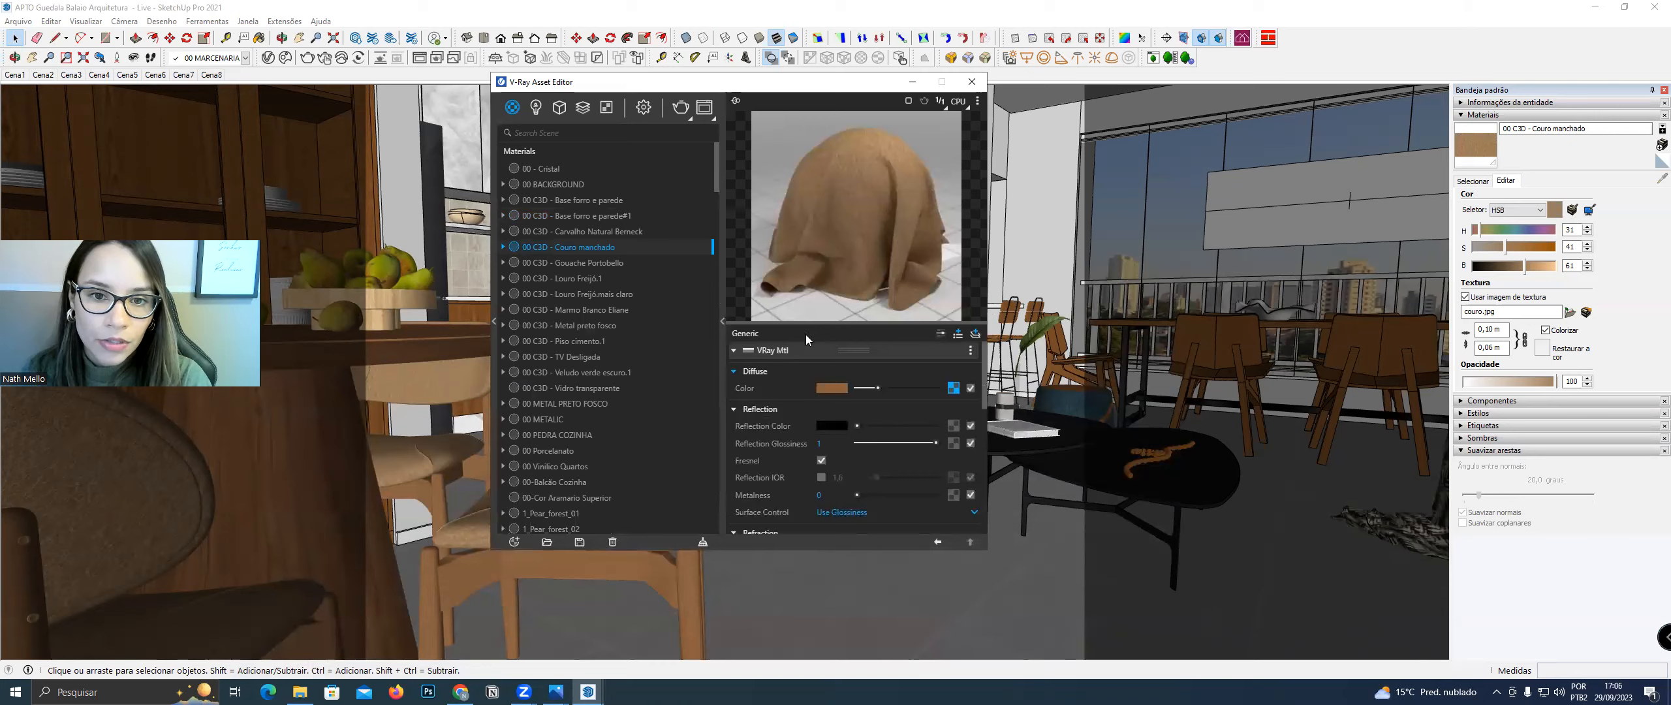
double_click(792, 205)
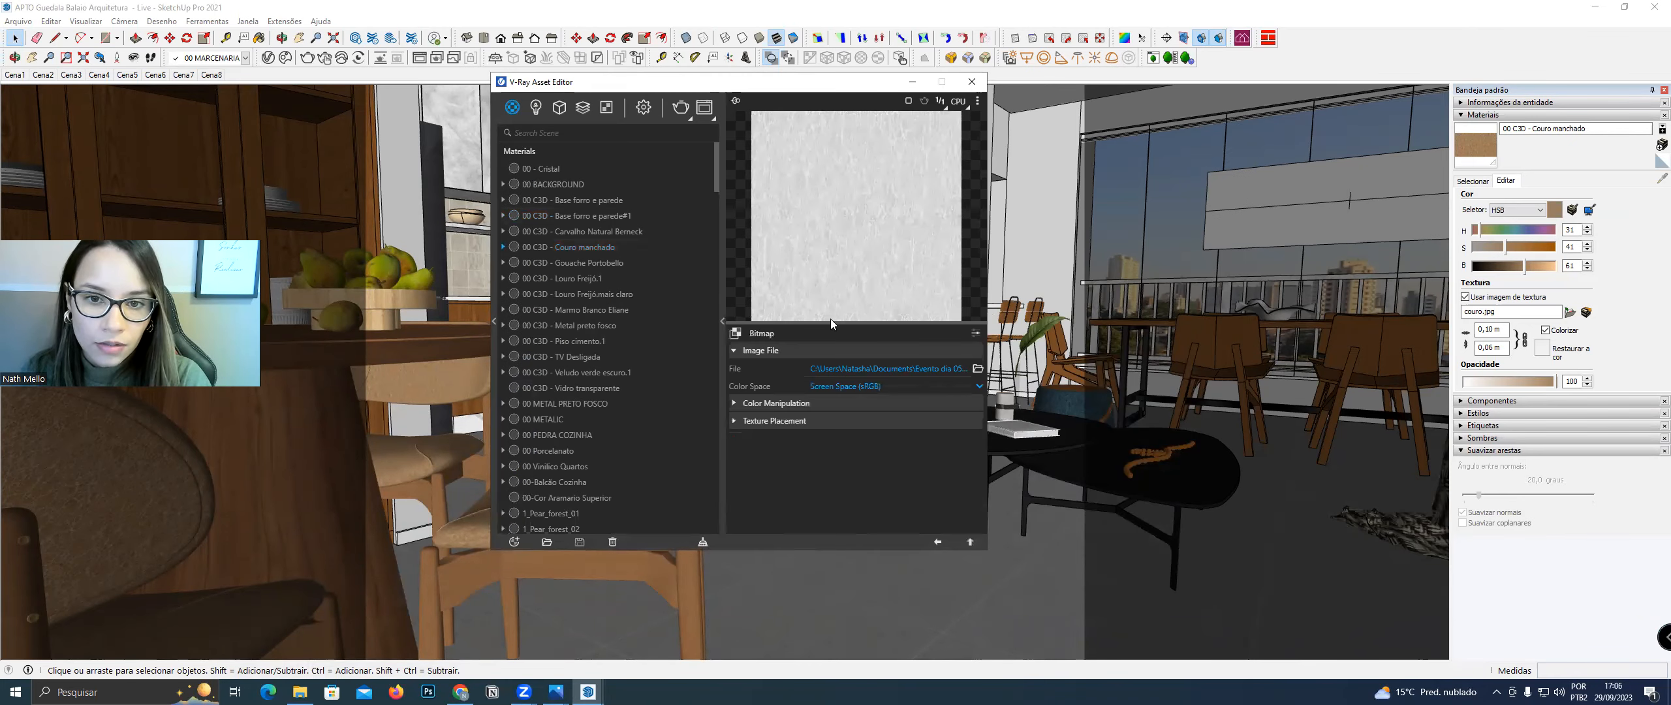
Set the specular bitmap's color space to Rendering Space (Linear), comparing it with Screen Space (sRGB)
left_click(858, 385)
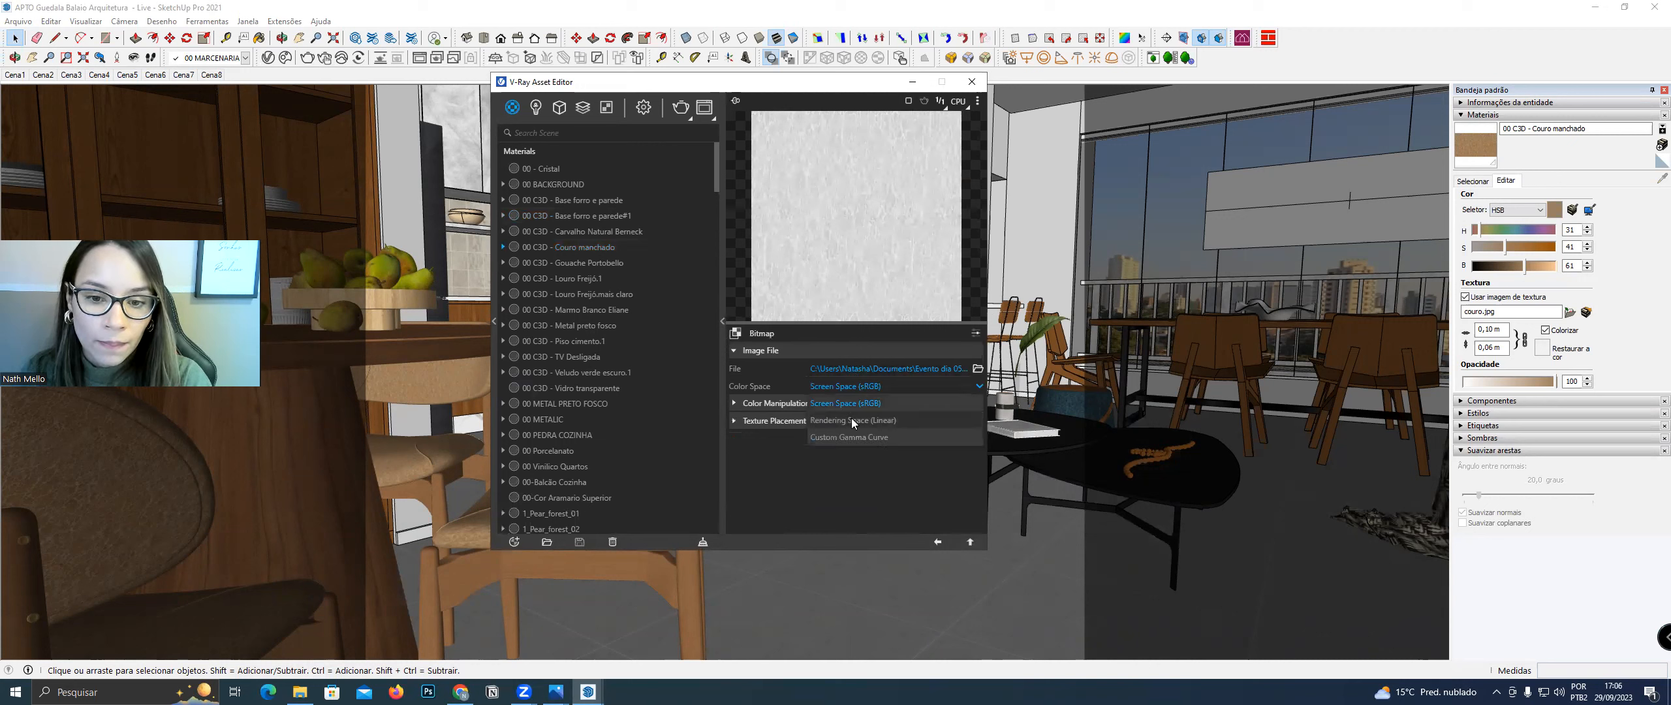
left_click(851, 418)
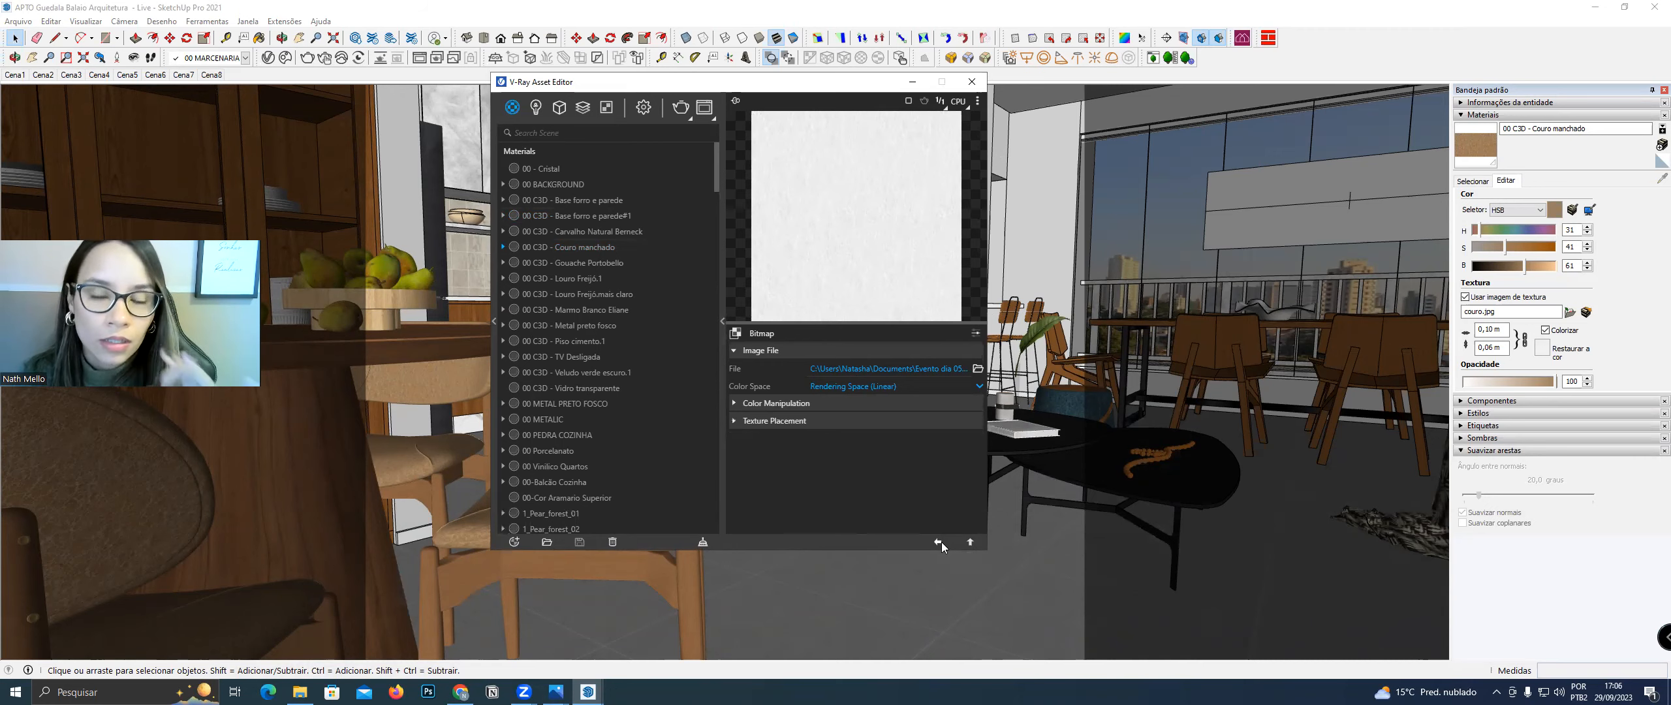
left_click(892, 389)
left_click(890, 402)
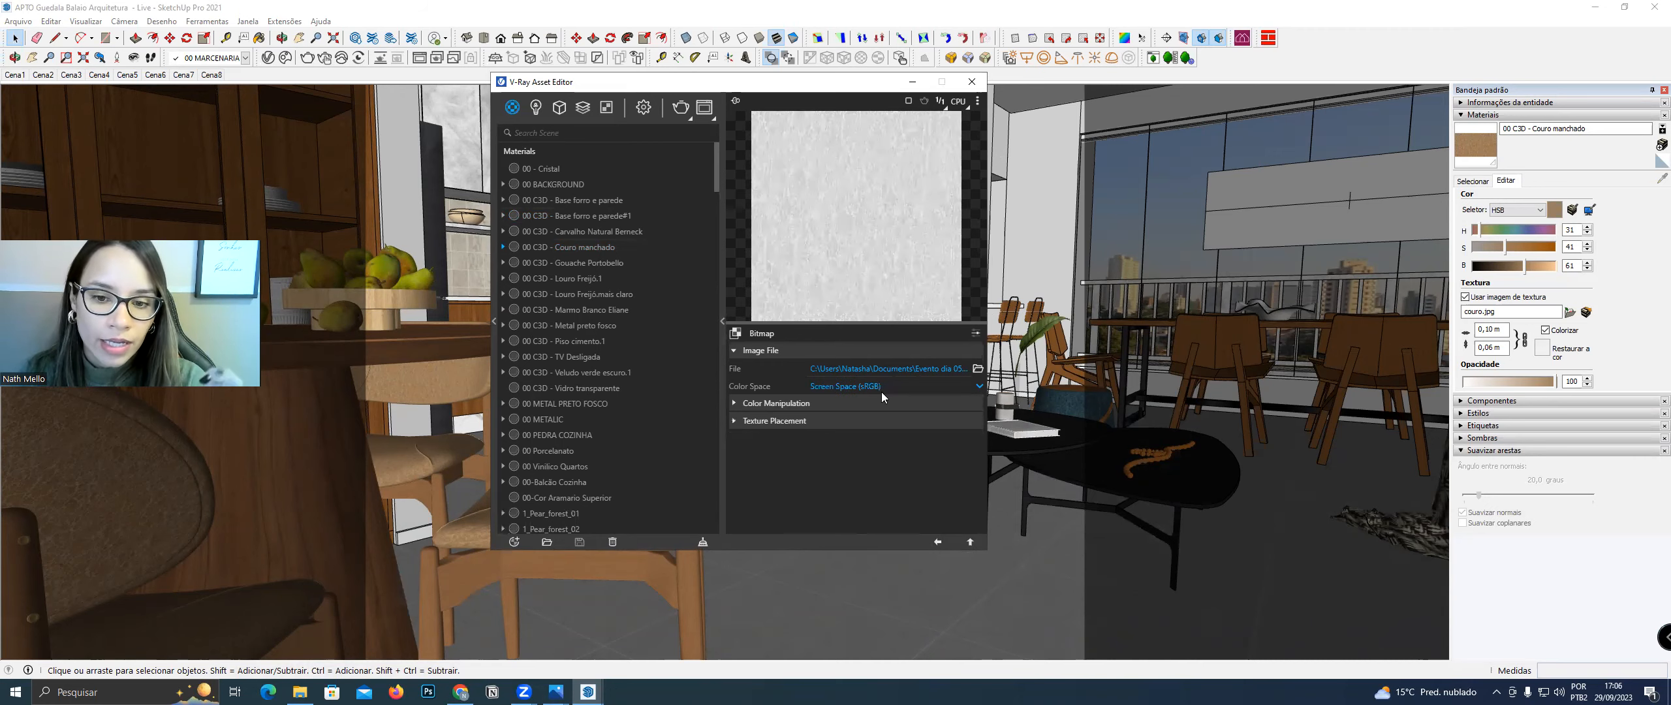
left_click(881, 391)
left_click(872, 416)
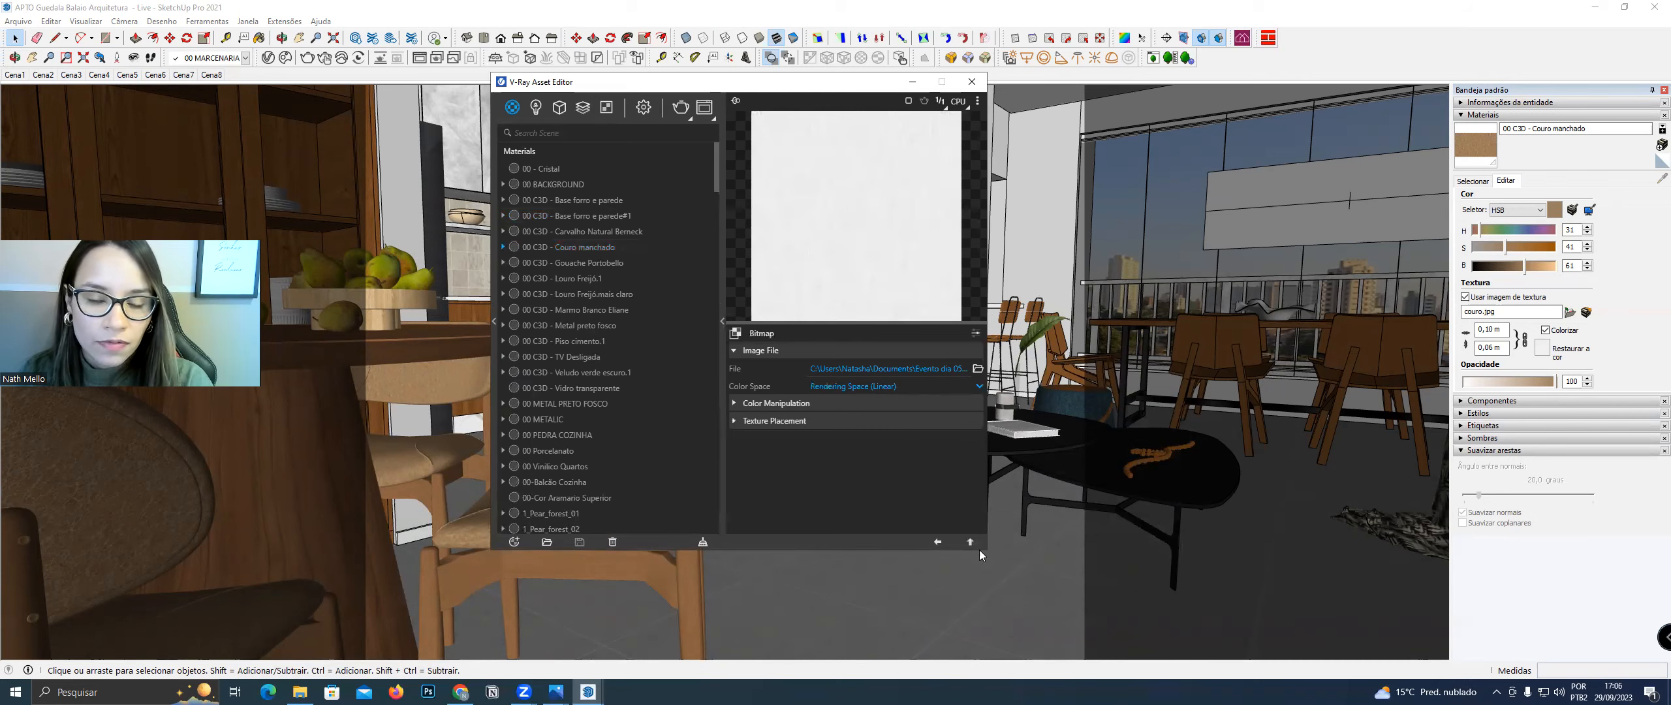
Return to the Couro manchado material and set its reflection glossiness to 0.8
left_click(937, 542)
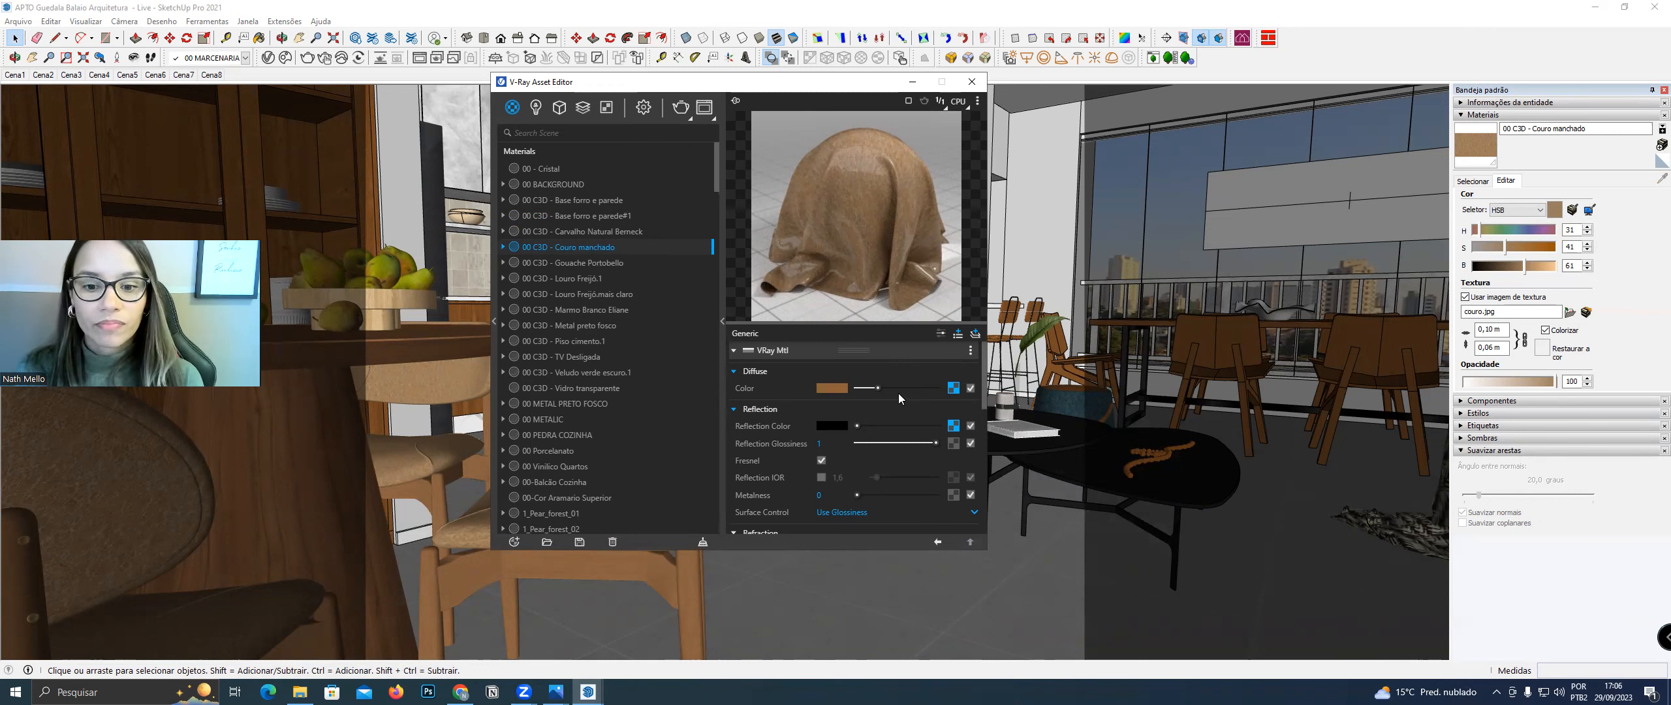
left_click(910, 444)
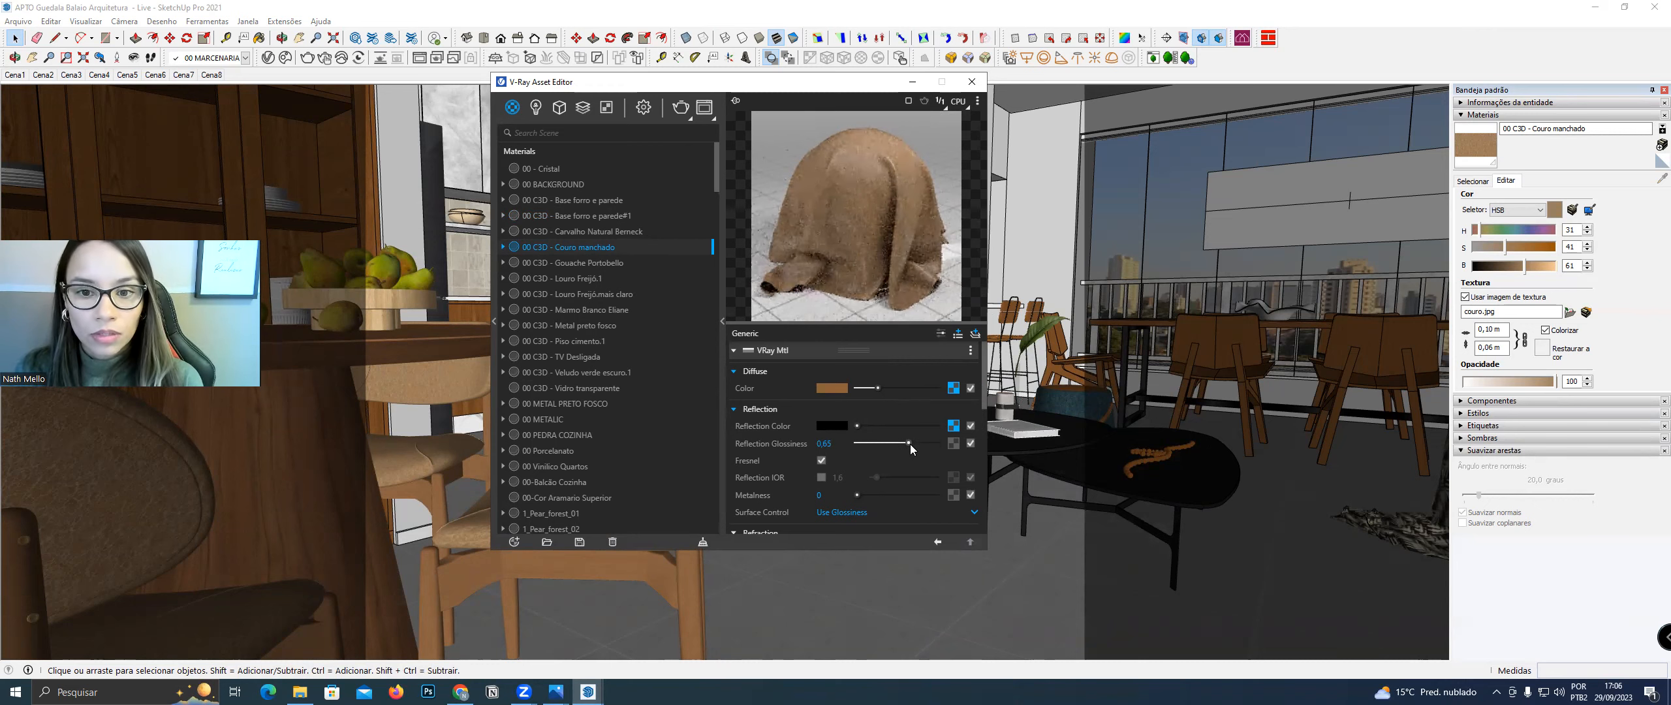
left_click_drag(908, 444, 905, 444)
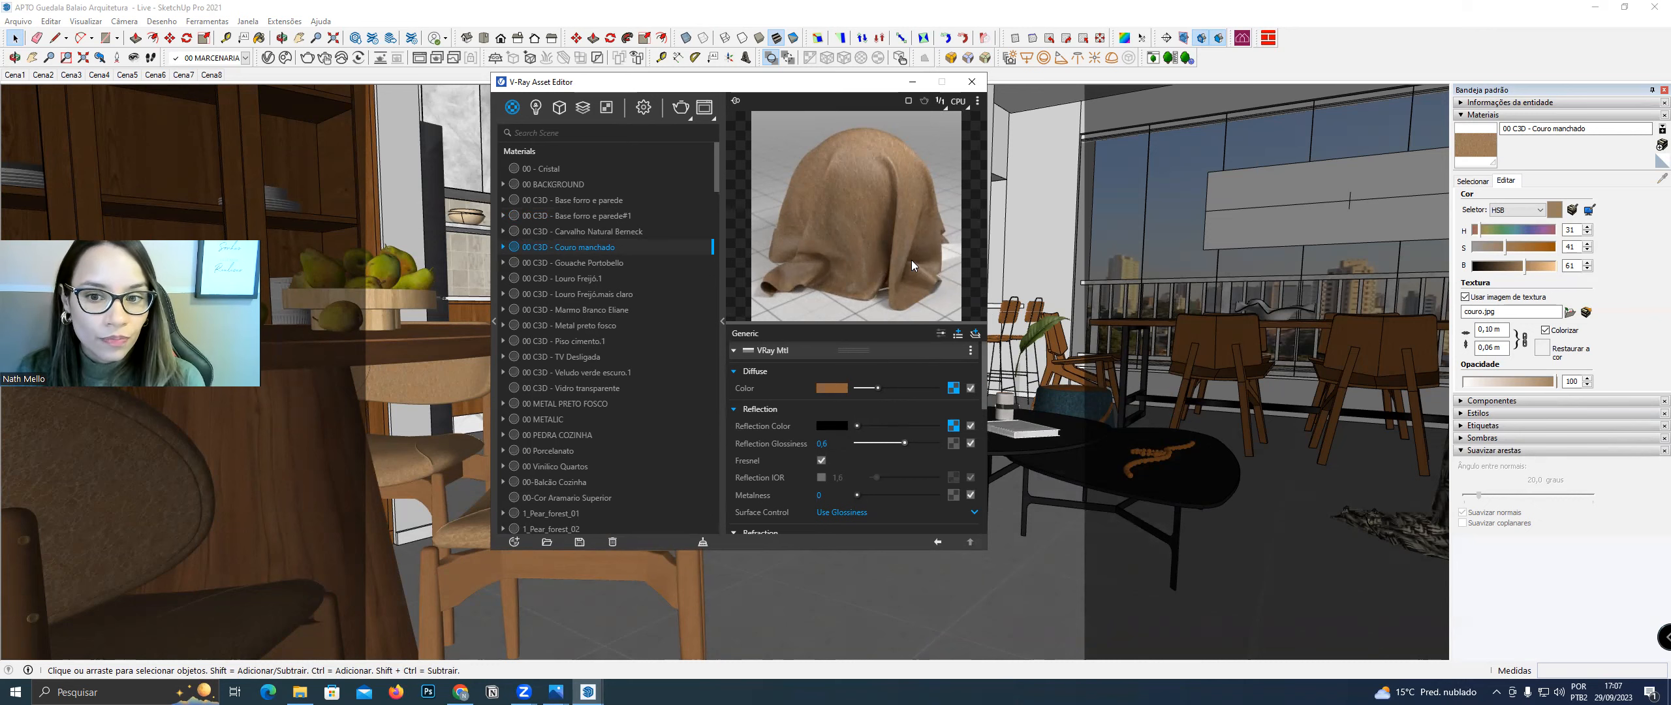
Change the leather's bump mode to Normal Map and load the generated normal map as its bitmap
scroll(888, 493, "down", 10)
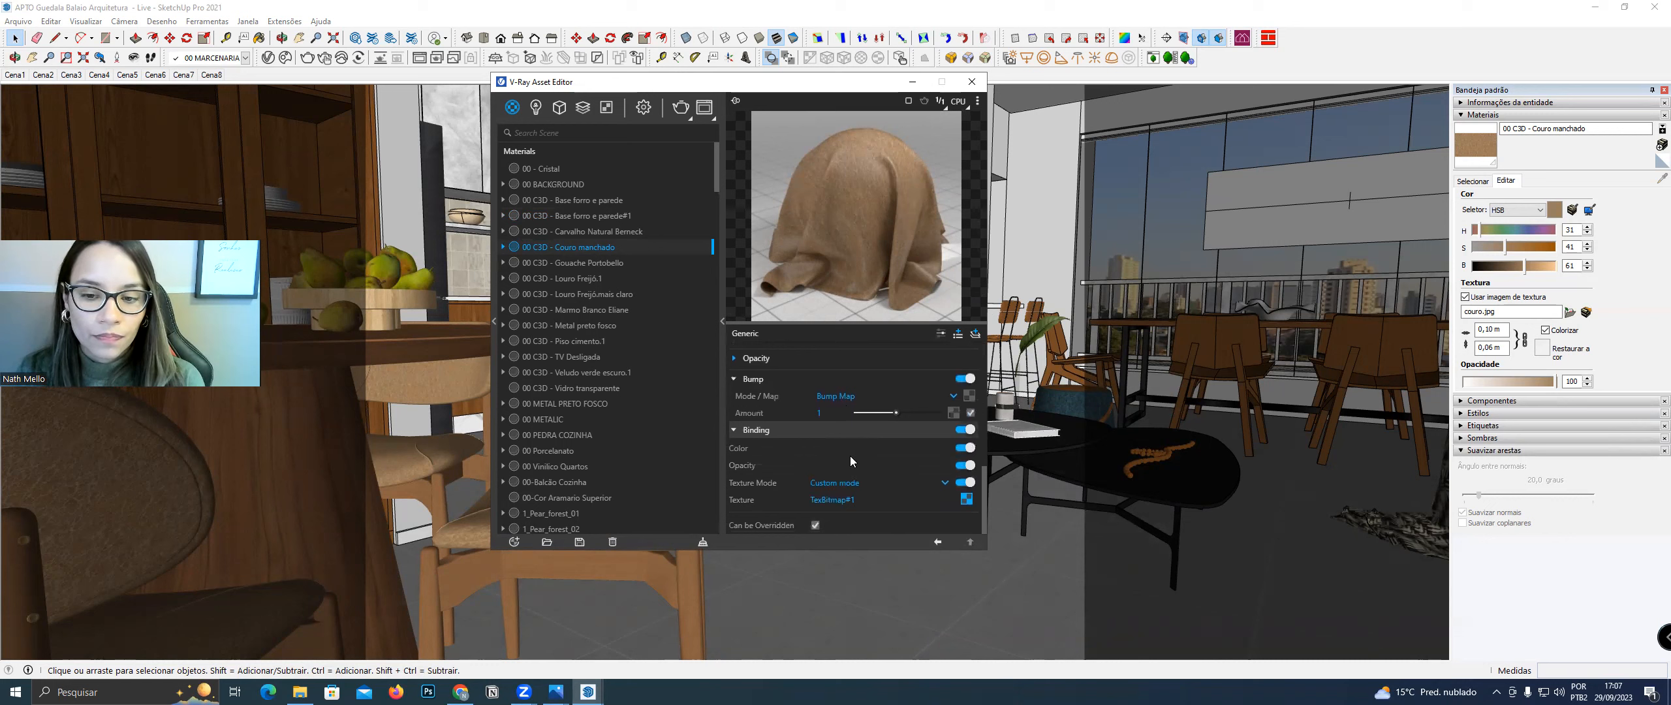
scroll(852, 461, "up", 2)
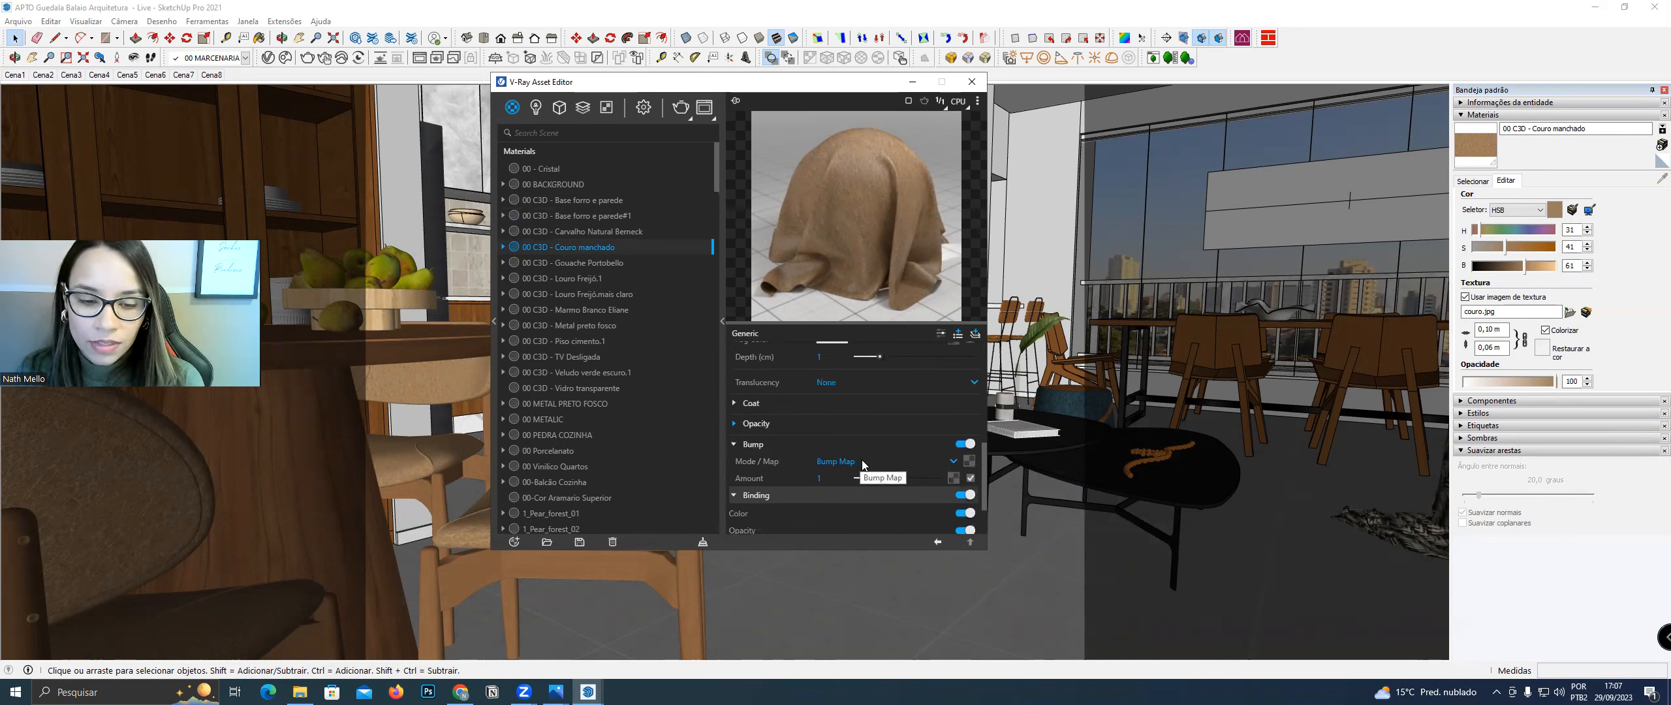
left_click(849, 462)
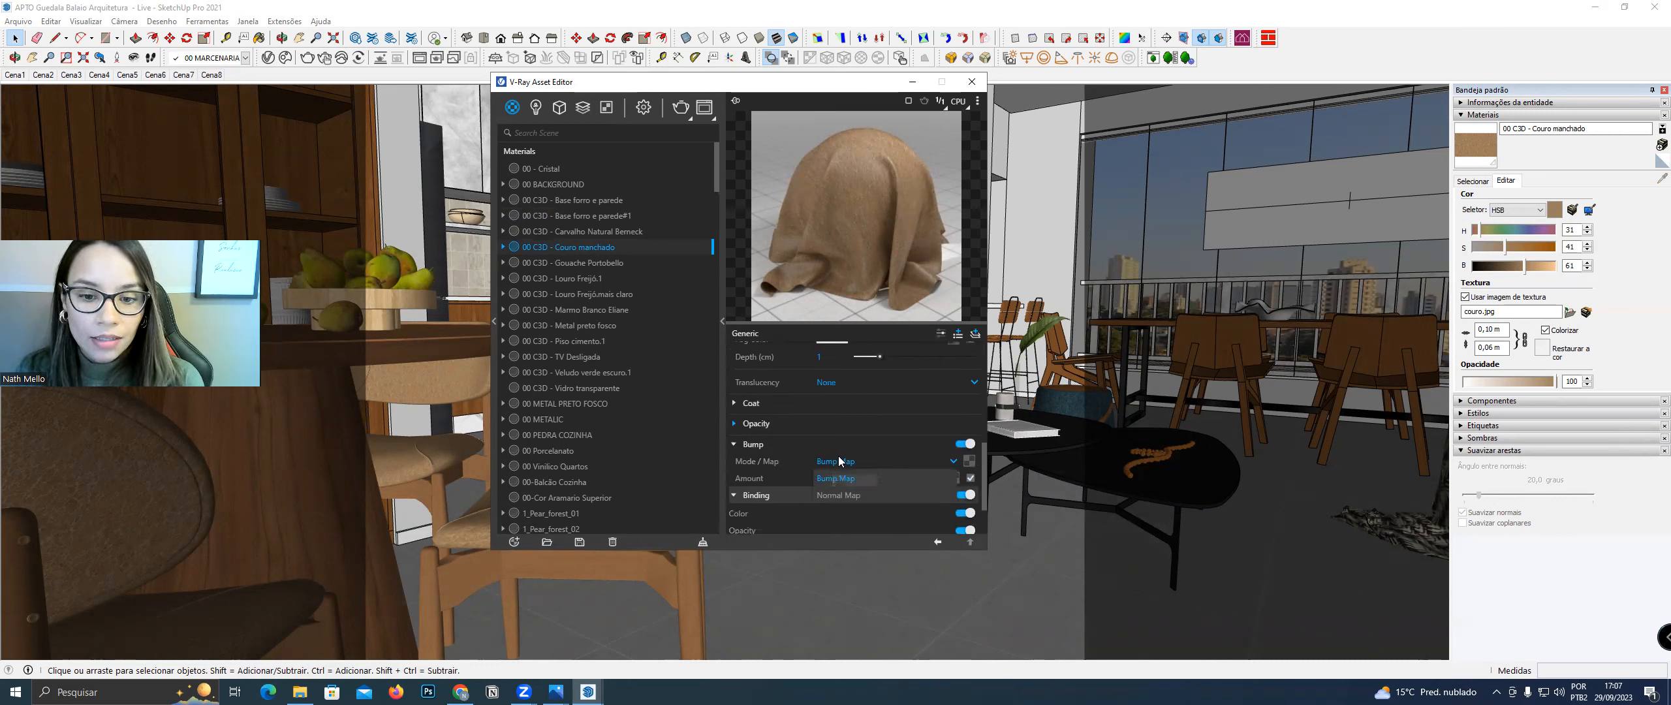
left_click(851, 496)
left_click(971, 461)
left_click(950, 114)
double_click(718, 198)
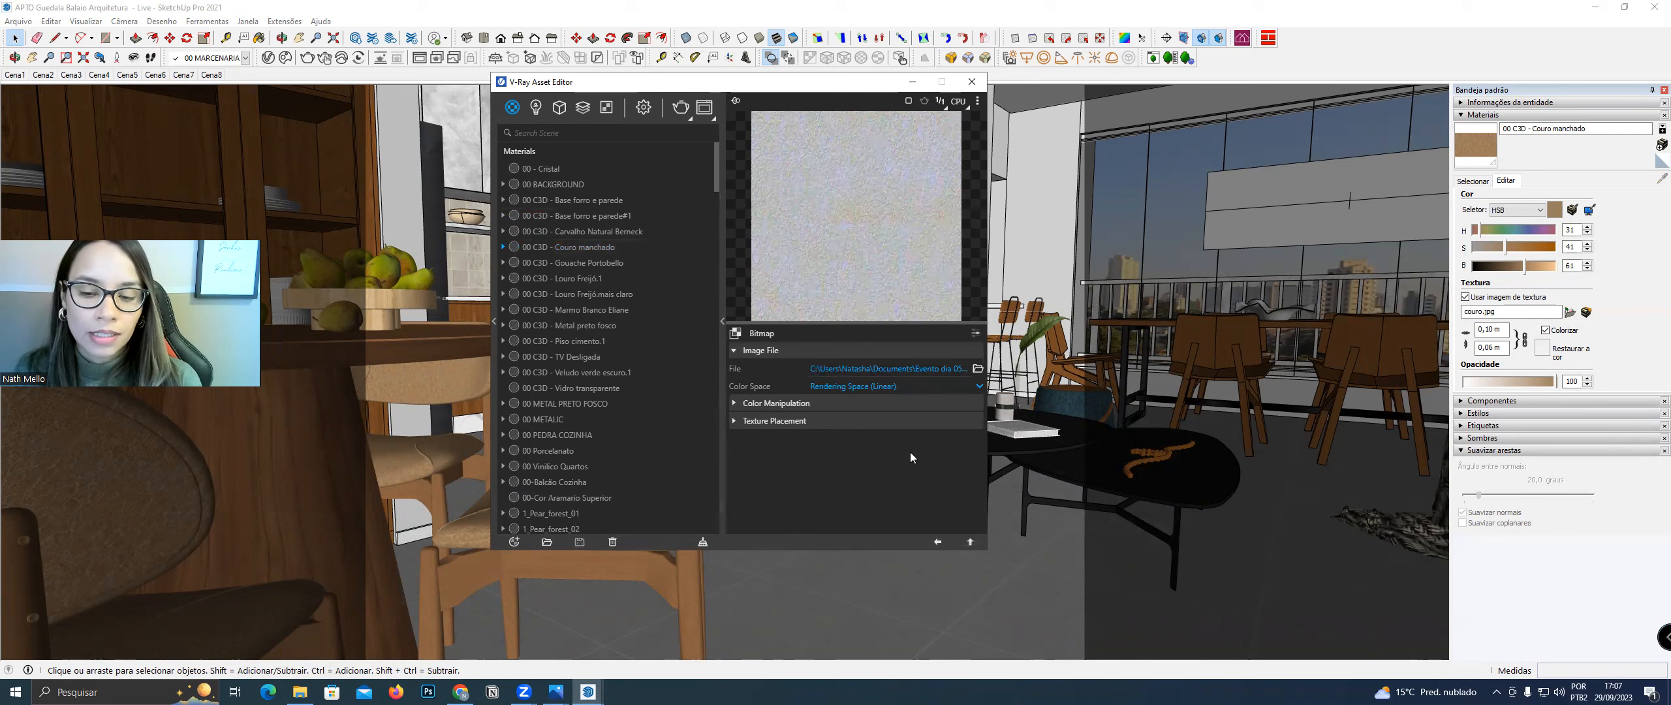
Return to the leather material and set the normal map's bump amount to 0.08
left_click(936, 543)
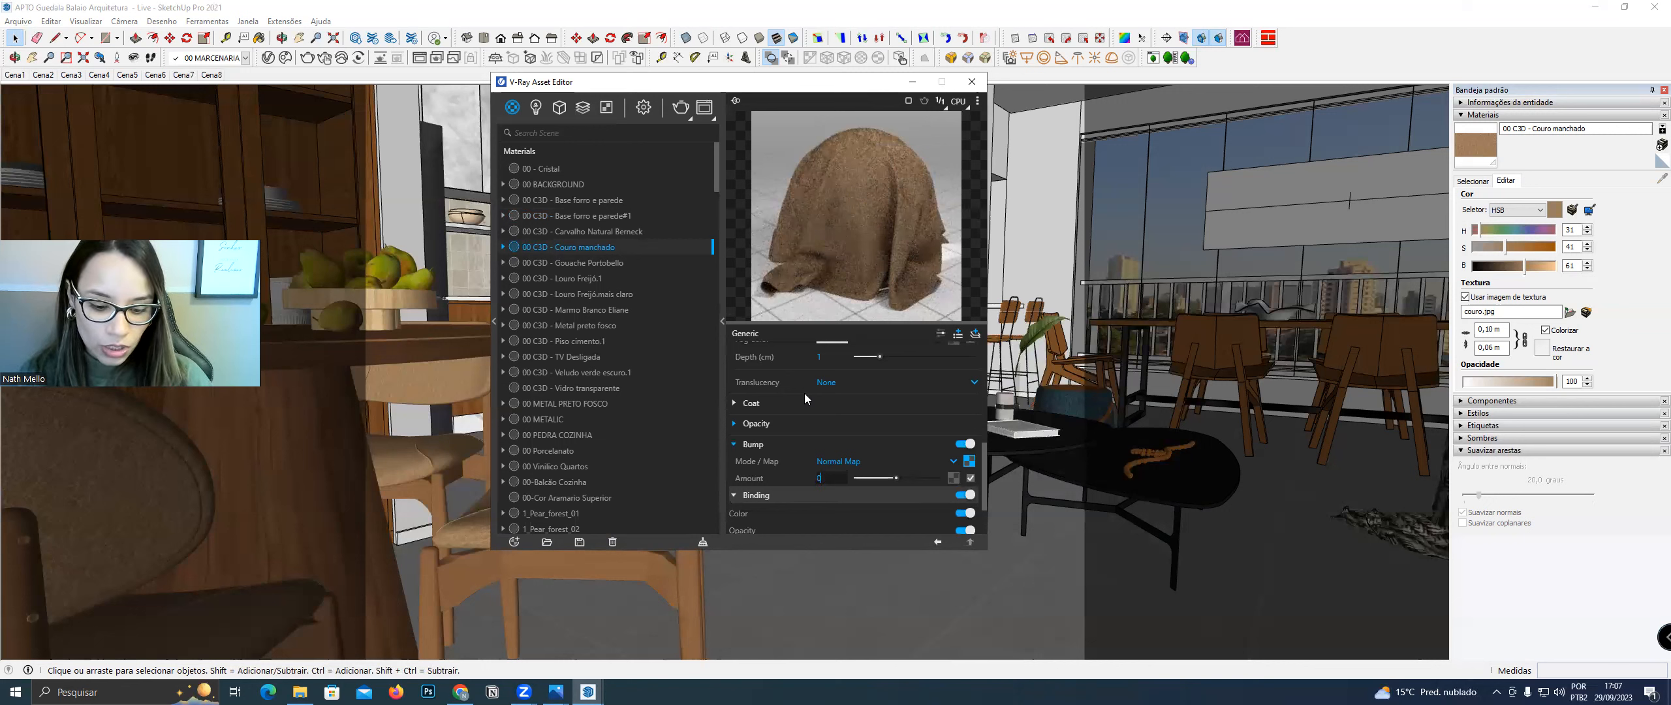
key("Return")
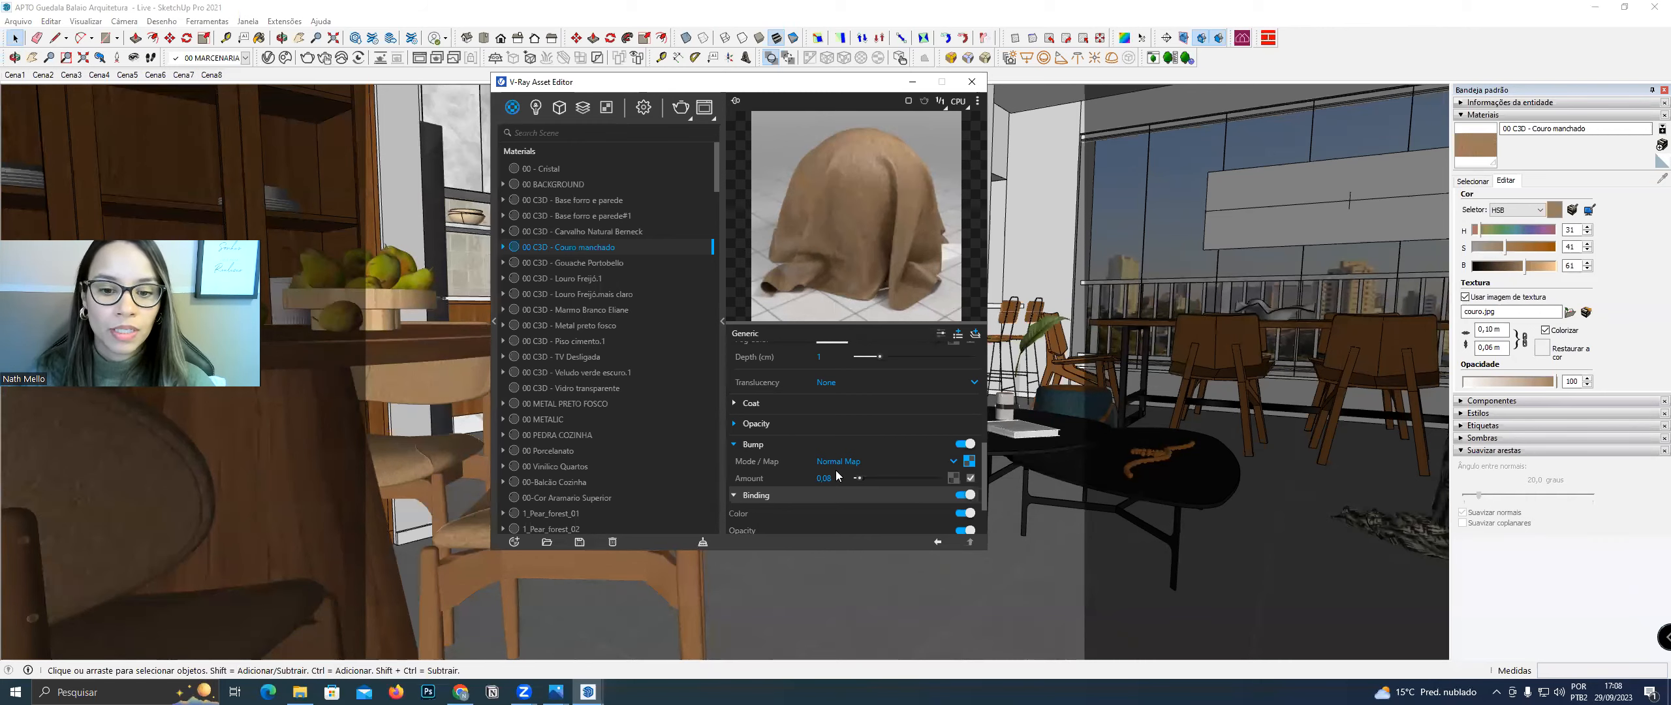
left_click(826, 482)
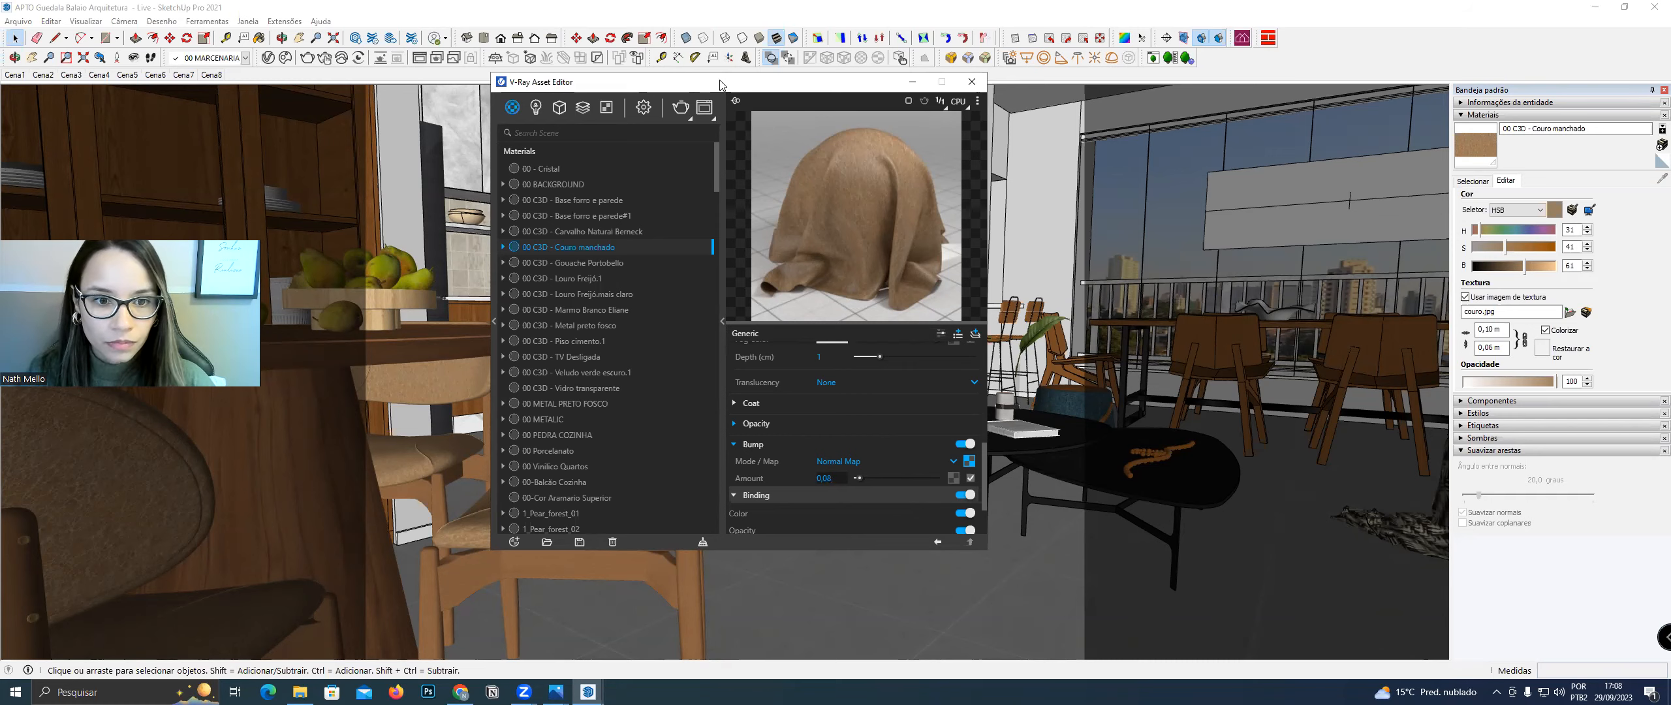
Move the asset editor off the chair and set the render output image height to 500 pixels
left_click_drag(718, 83, 997, 83)
left_click(923, 107)
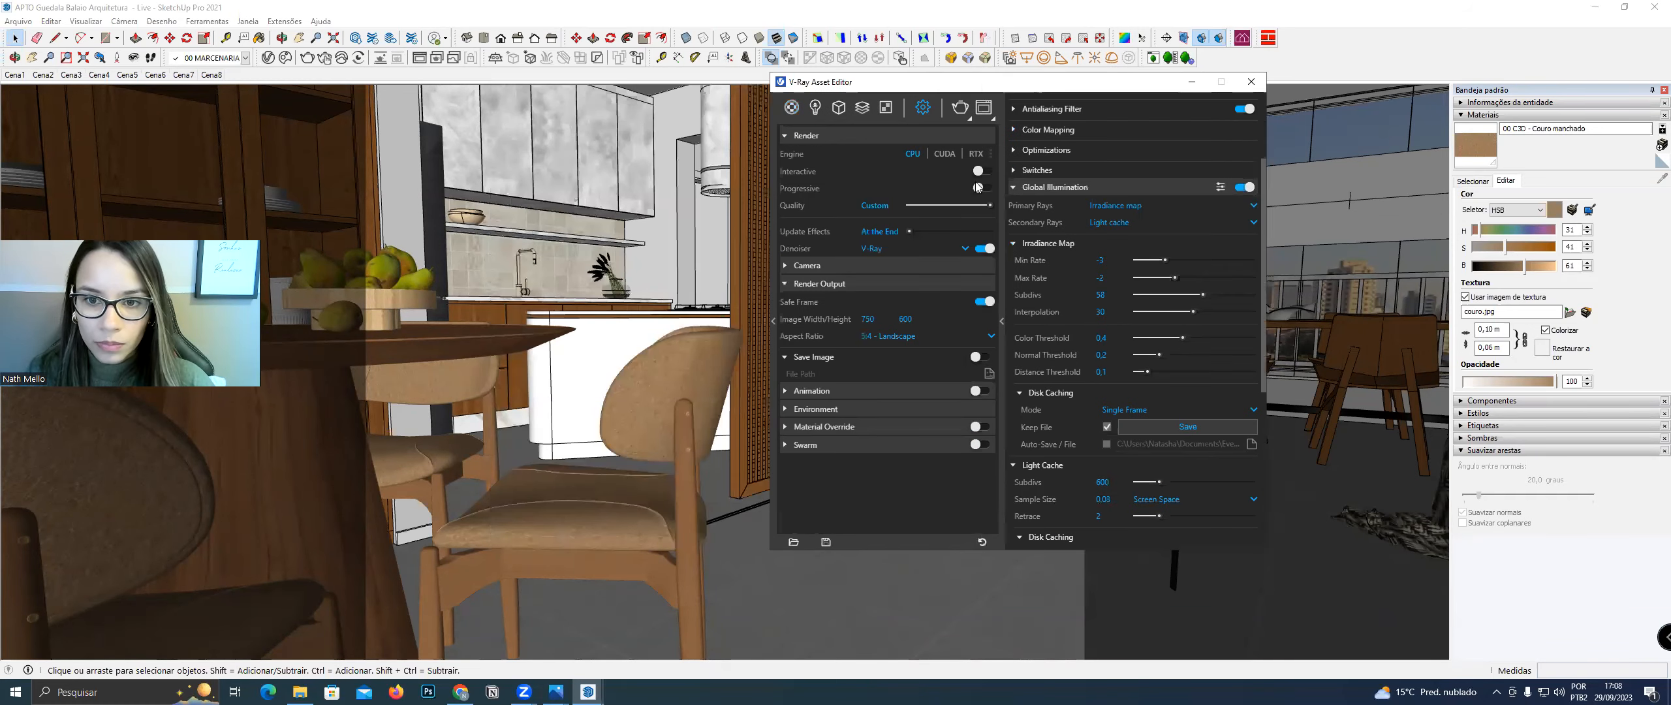
double_click(905, 316)
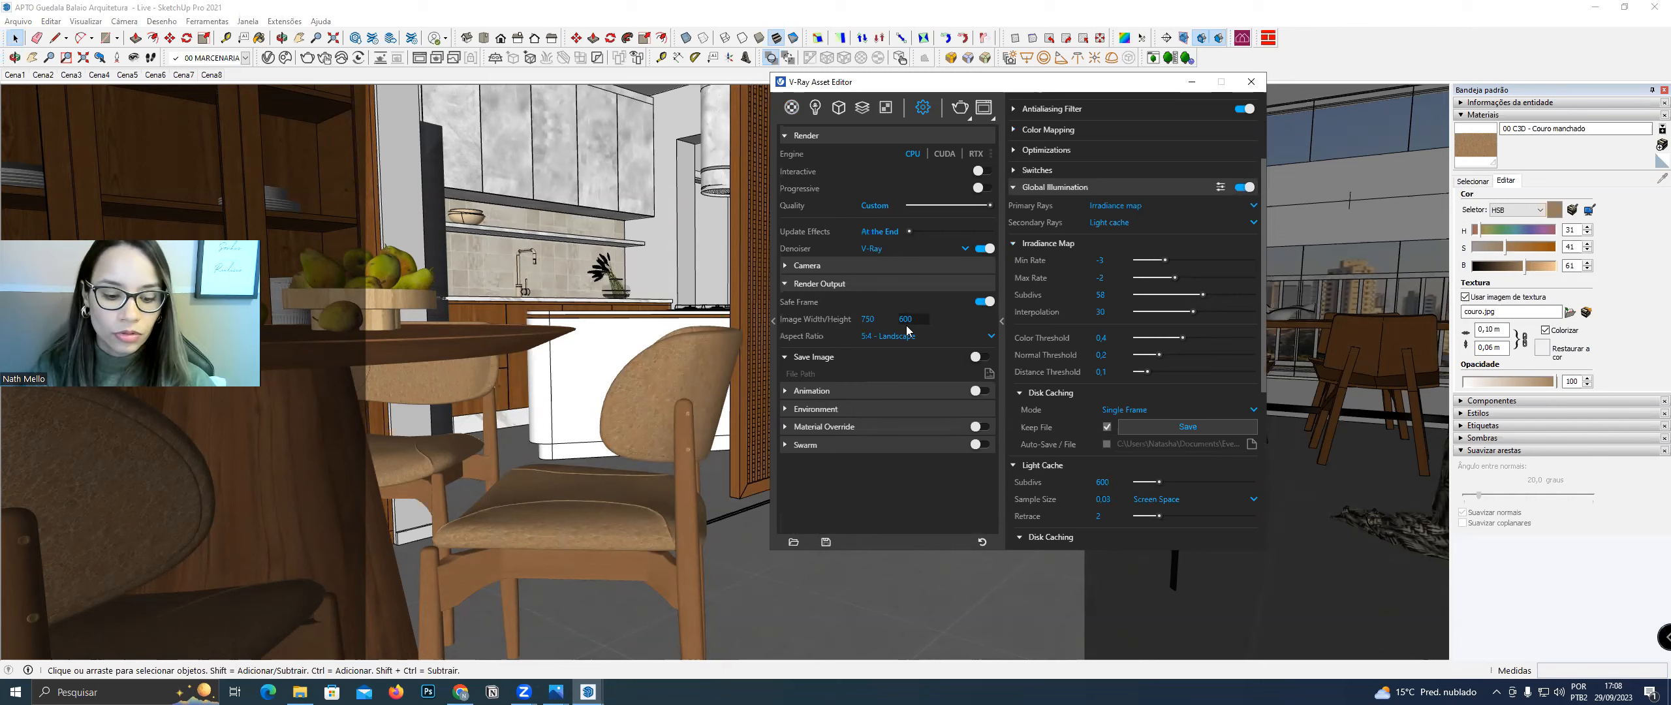
type("500")
key("Return")
Set the irradiance map subdivs to 50 in the global illumination settings
double_click(1100, 294)
type("50")
key("Return")
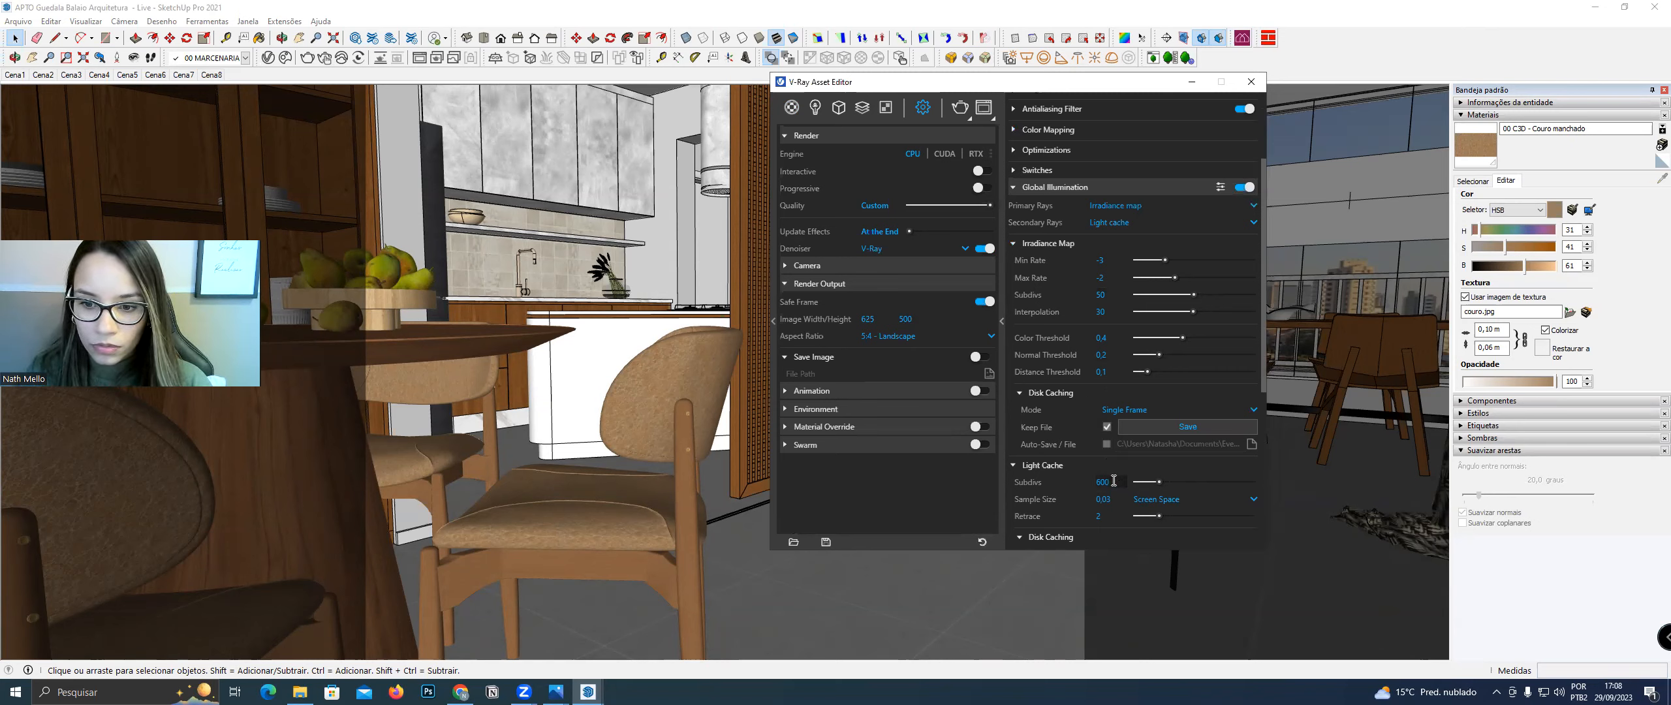
Review the global illumination and denoiser settings and set the render quality's Max Subdivs to 12
scroll(1110, 481, "down", 5)
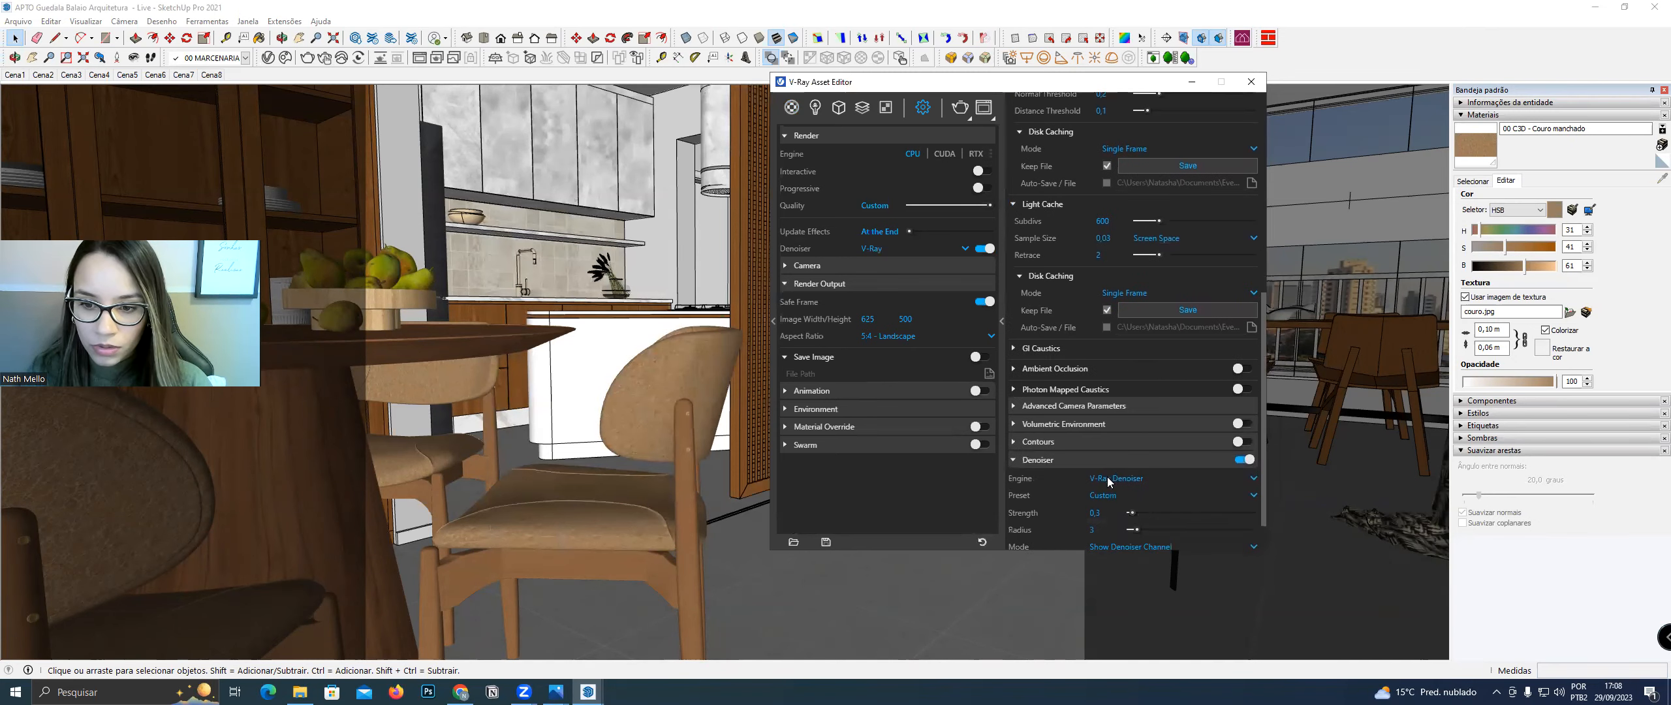
scroll(1108, 481, "up", 7)
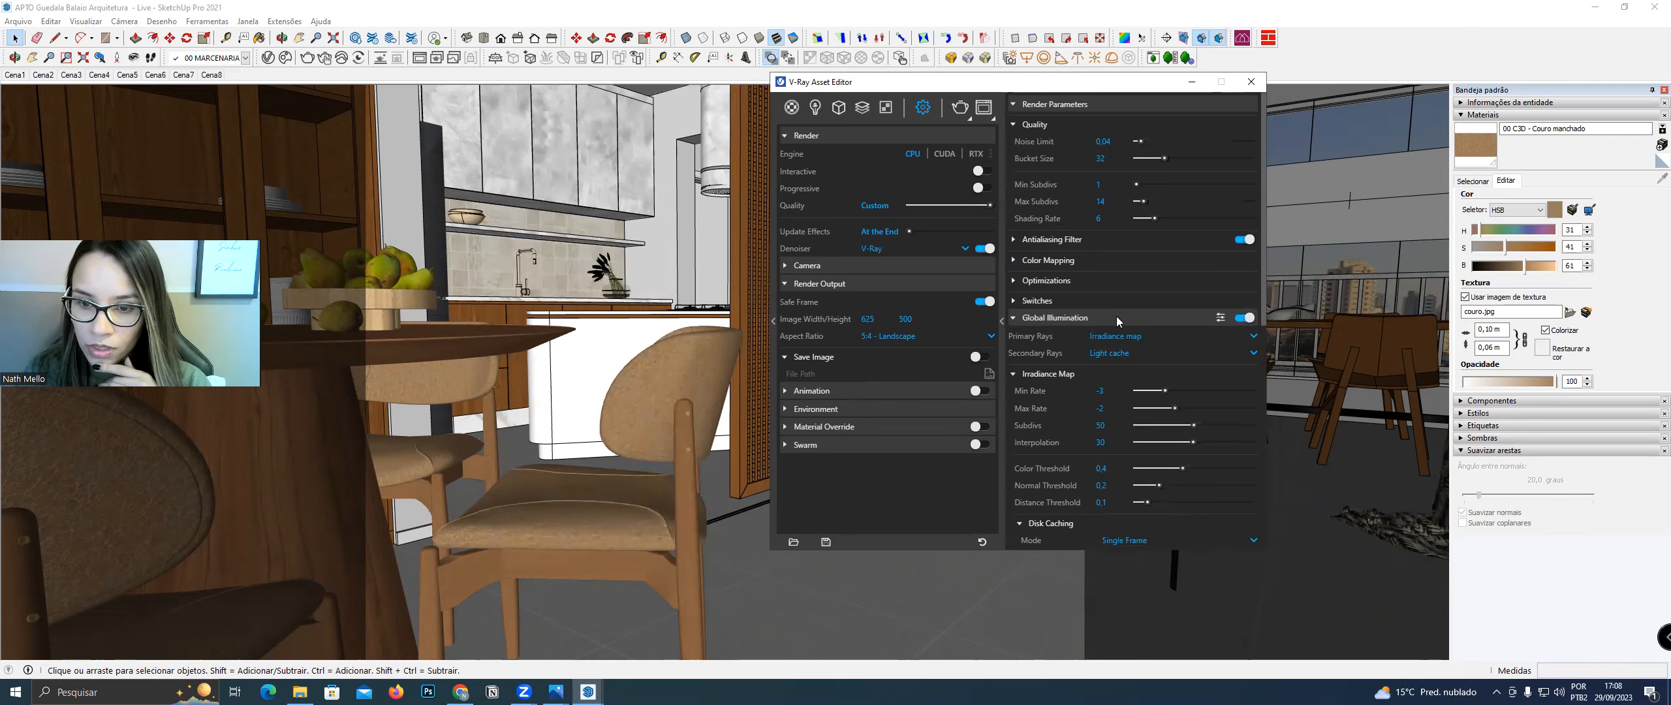
scroll(1110, 364, "down", 5)
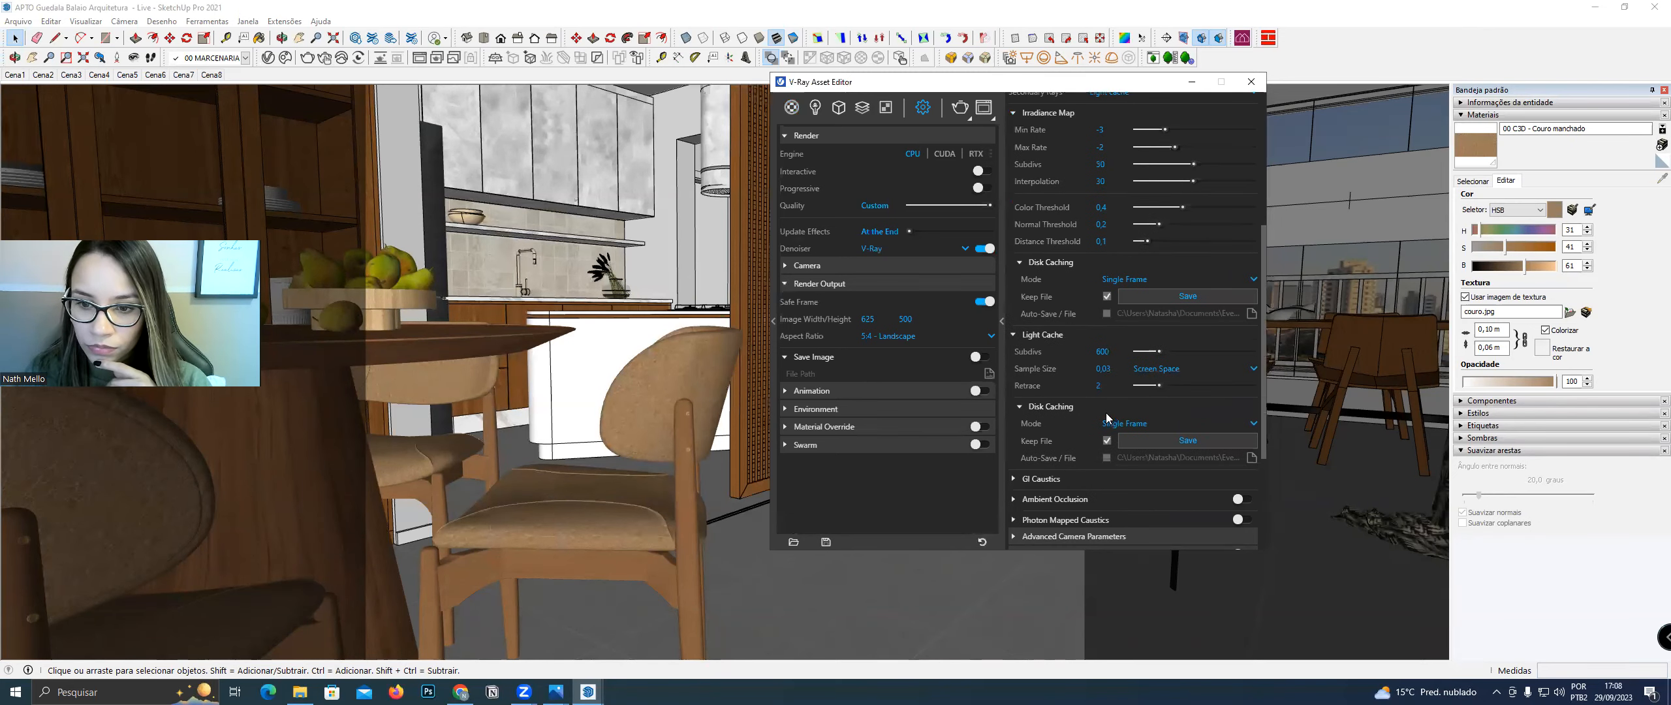
scroll(1110, 420, "up", 4)
scroll(1105, 413, "up", 1)
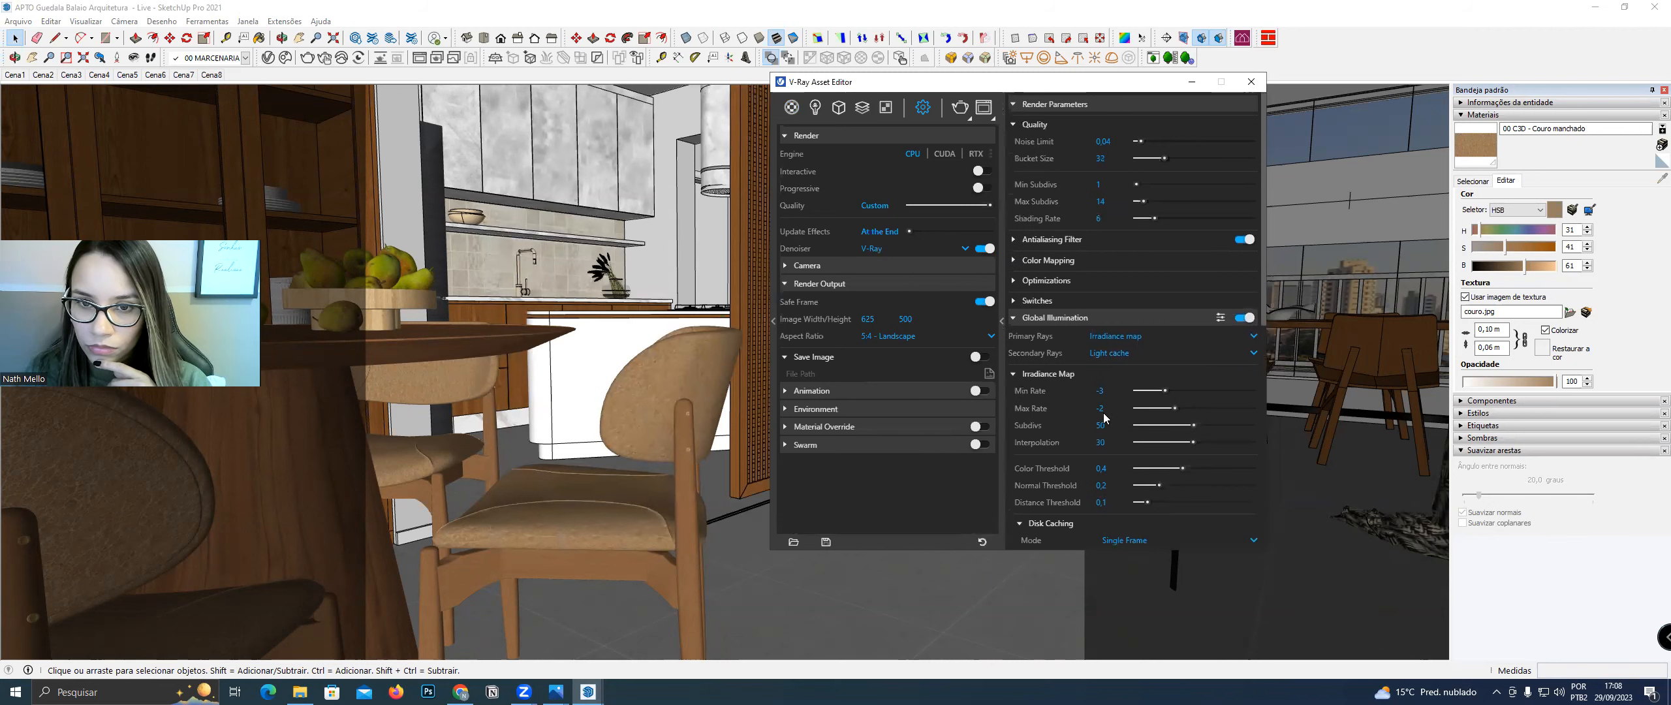
left_click(1112, 203)
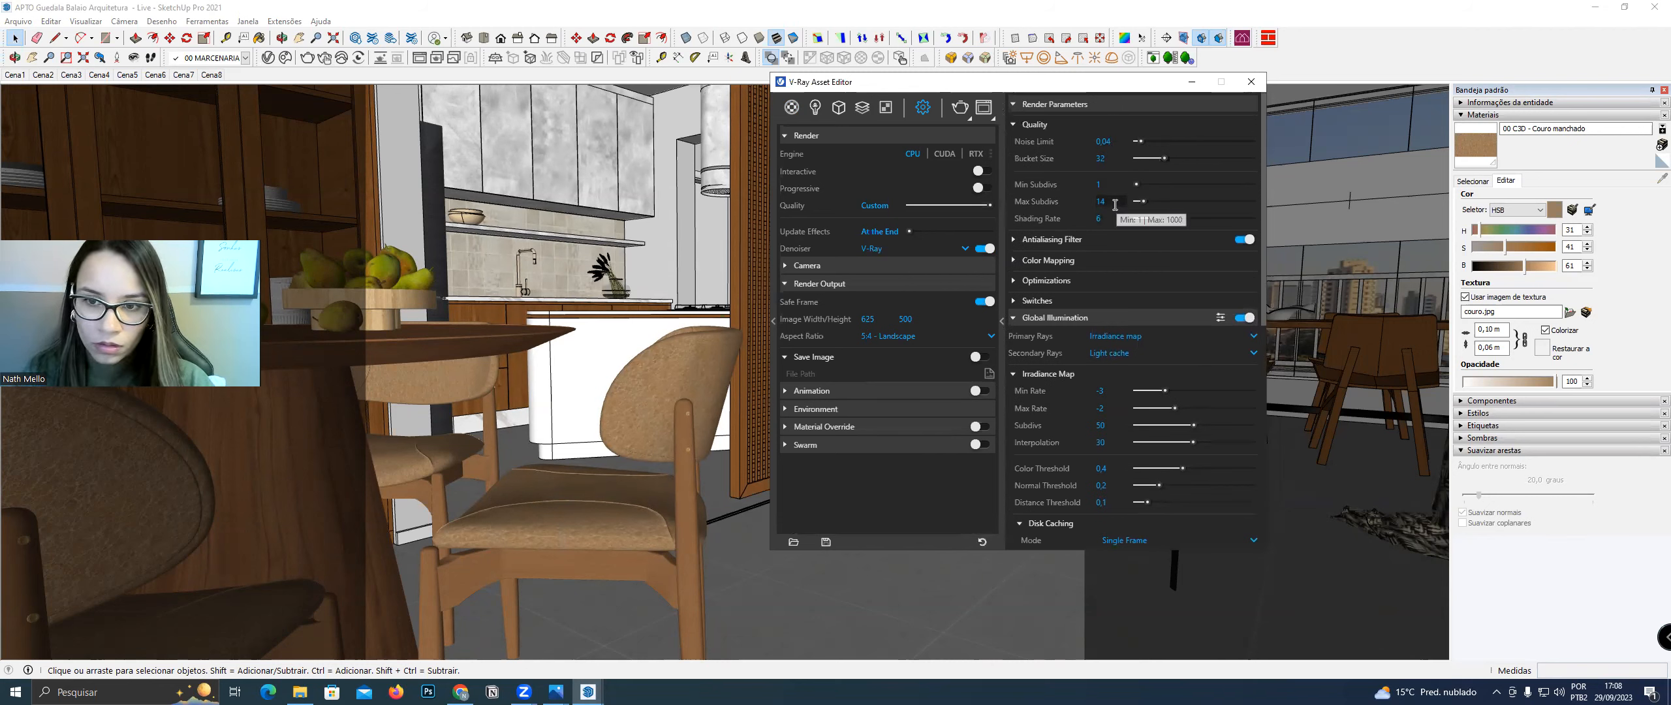
key("Return")
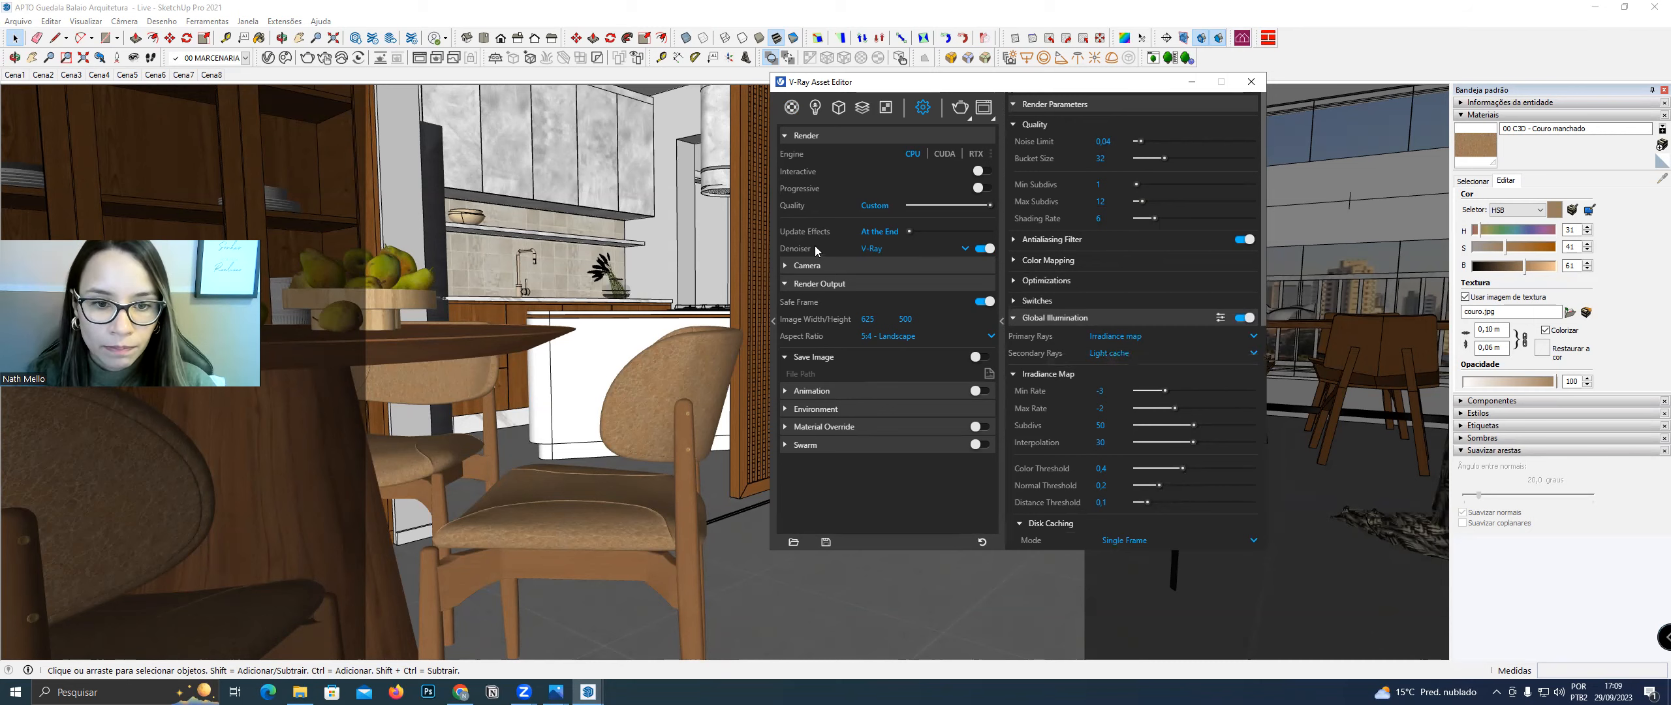
Render the chair view, raise the Exposure layer's Highlight Burn to about 0.311 and inspect the chair leather up close
left_click(961, 109)
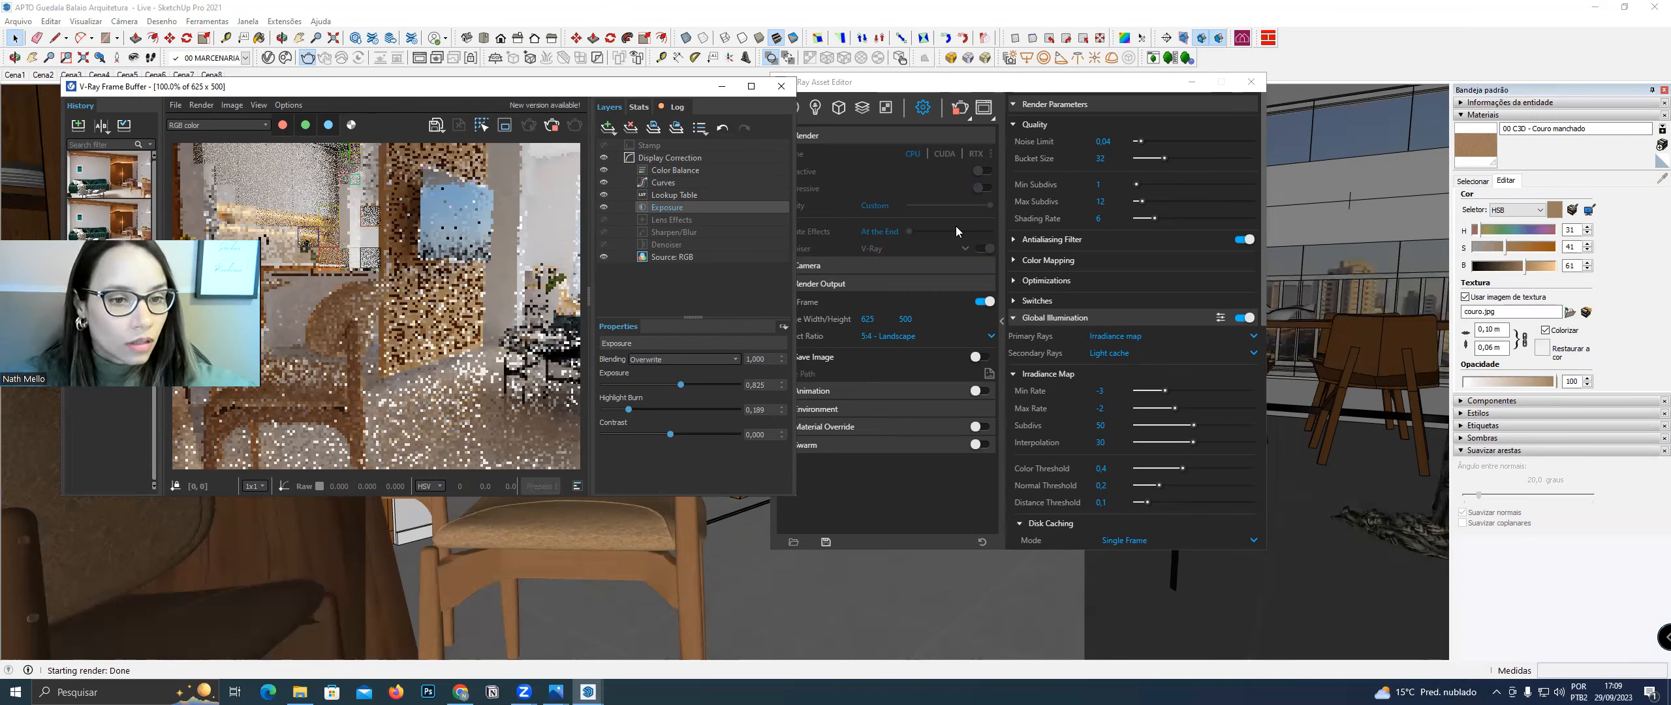
left_click_drag(596, 86, 932, 73)
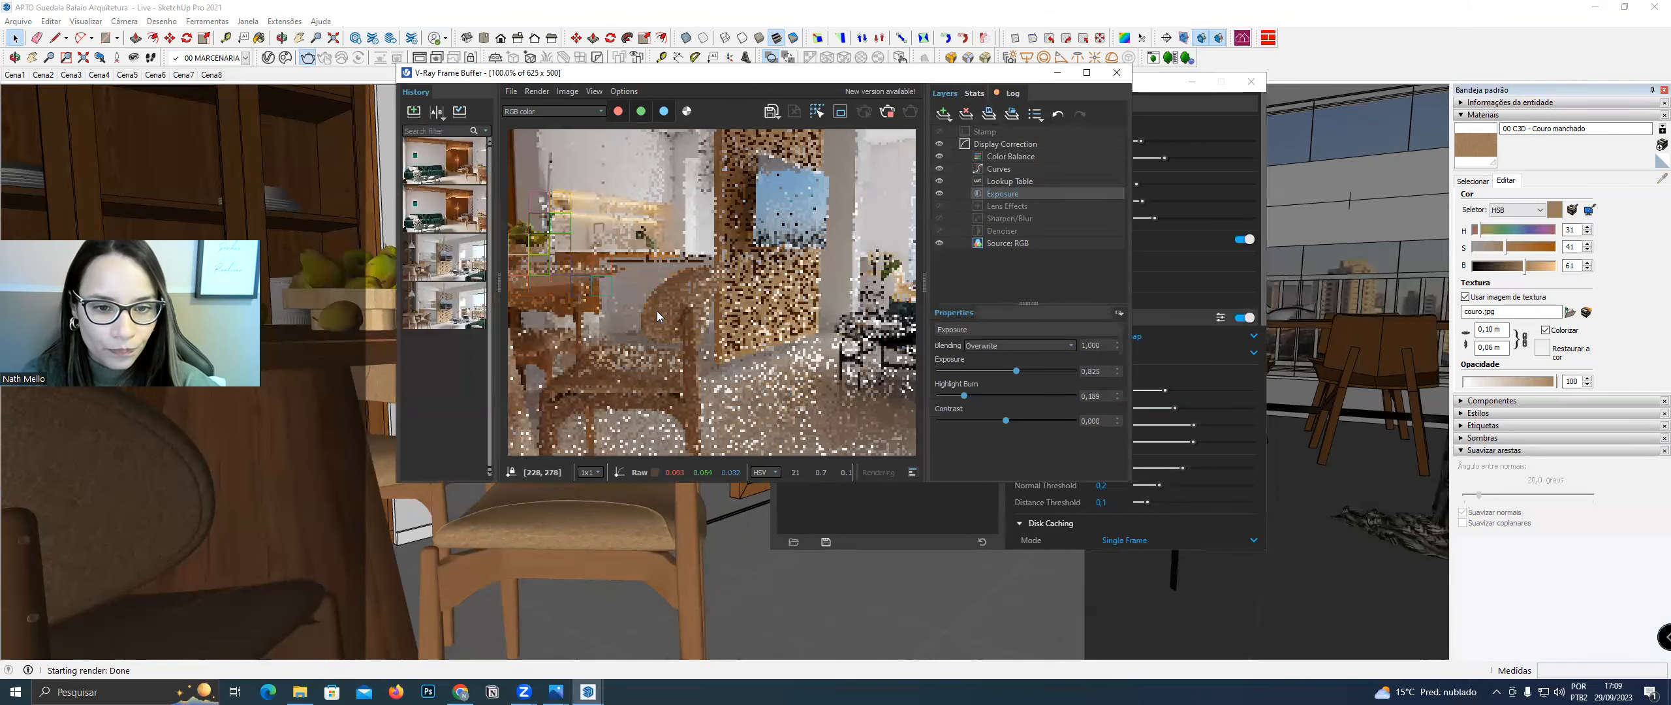
left_click_drag(964, 396, 981, 395)
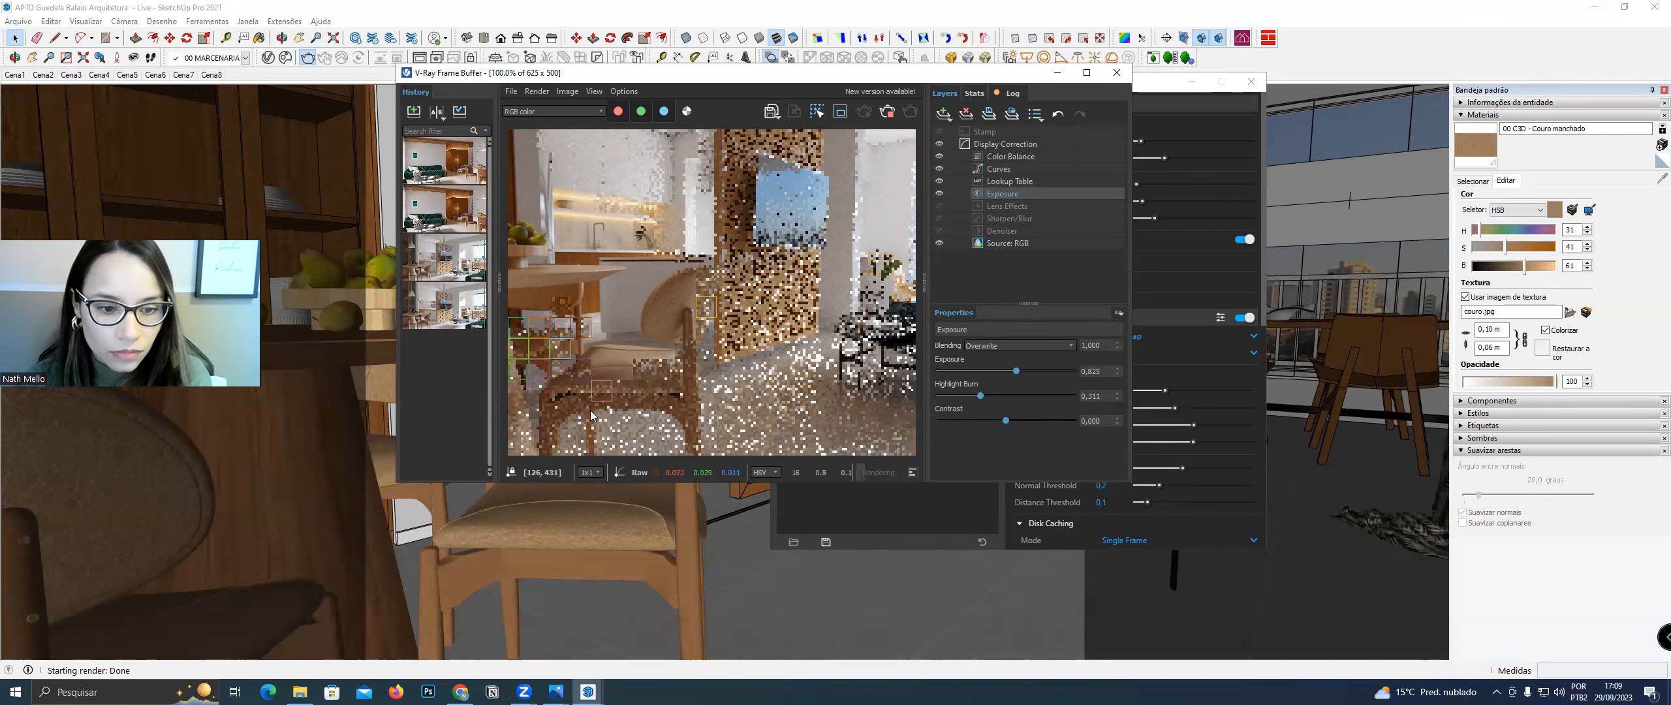
scroll(668, 308, "up", 1)
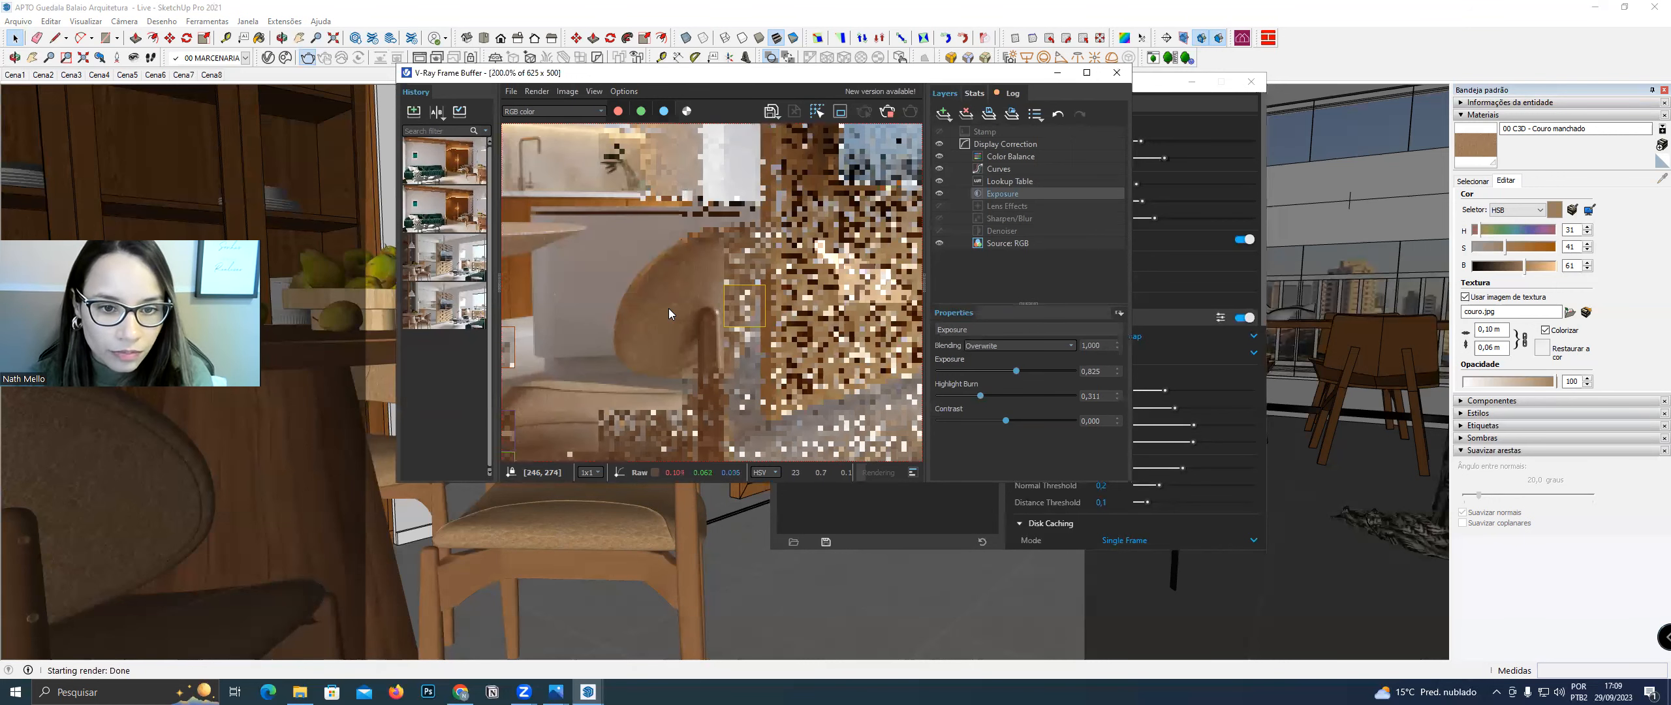
scroll(668, 308, "down", 1)
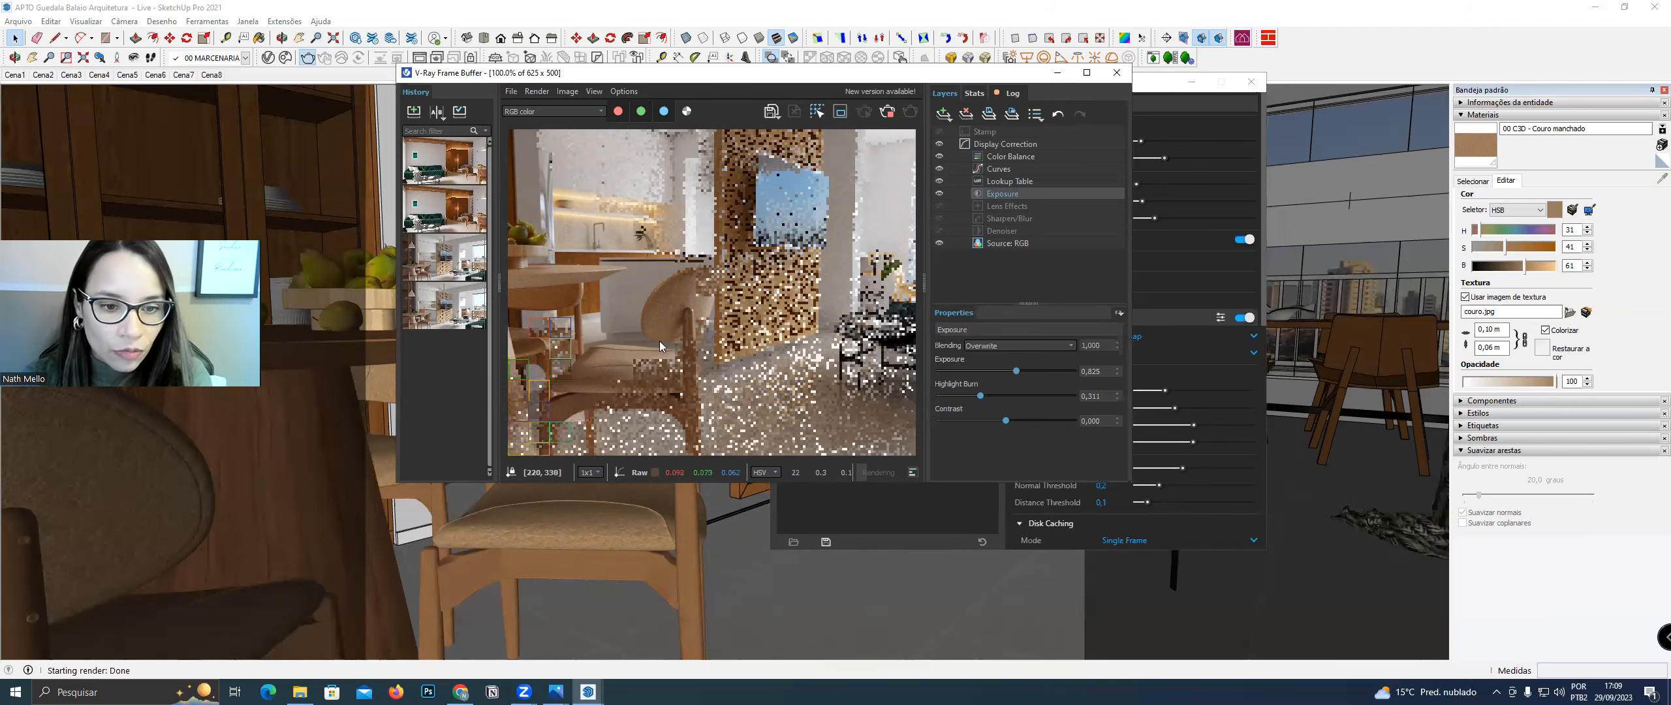
Examine the leather on the chair's seat and backrest at 100% and 200% zoom as the render progresses
scroll(677, 317, "up", 1)
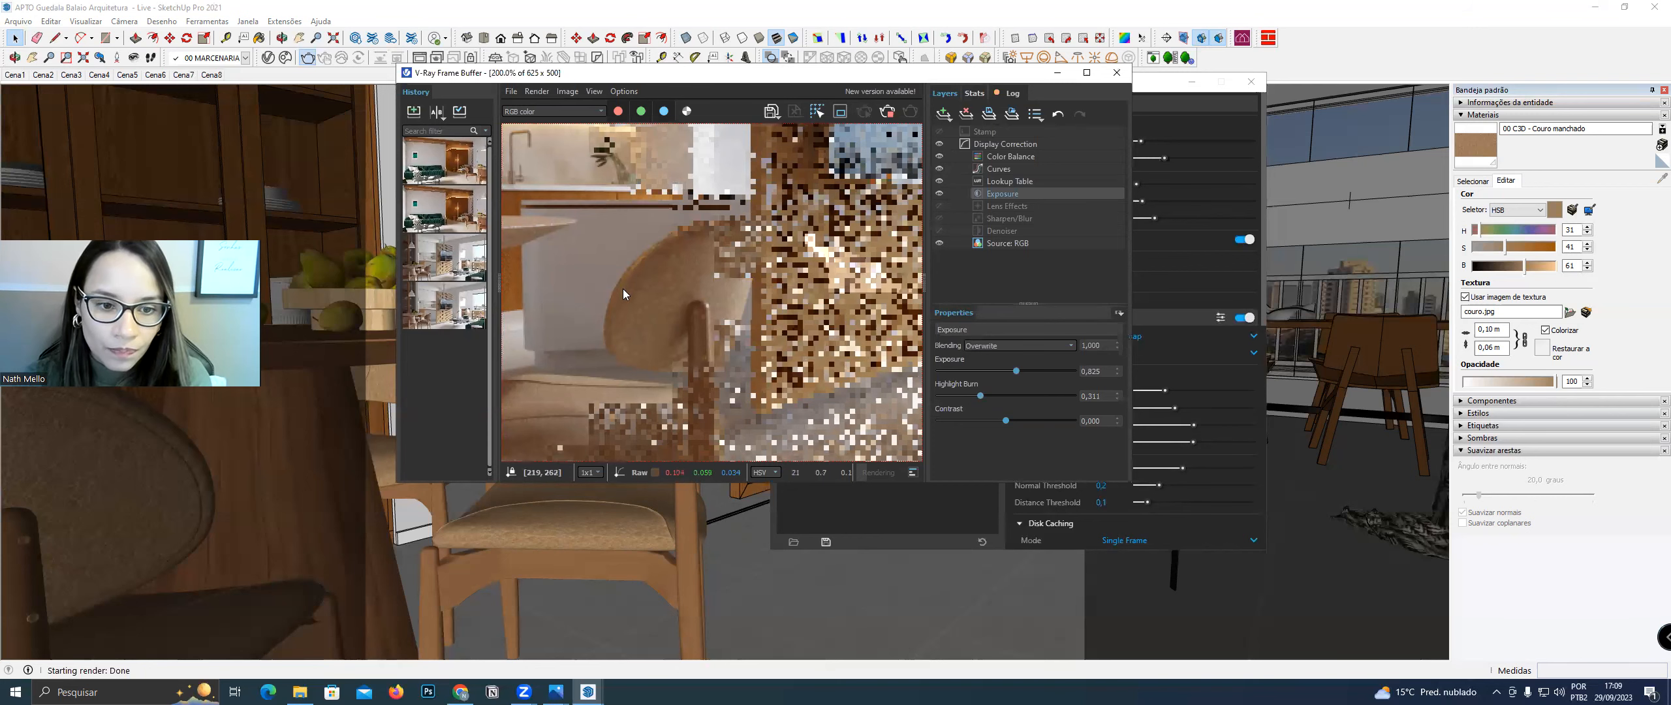
scroll(620, 301, "down", 1)
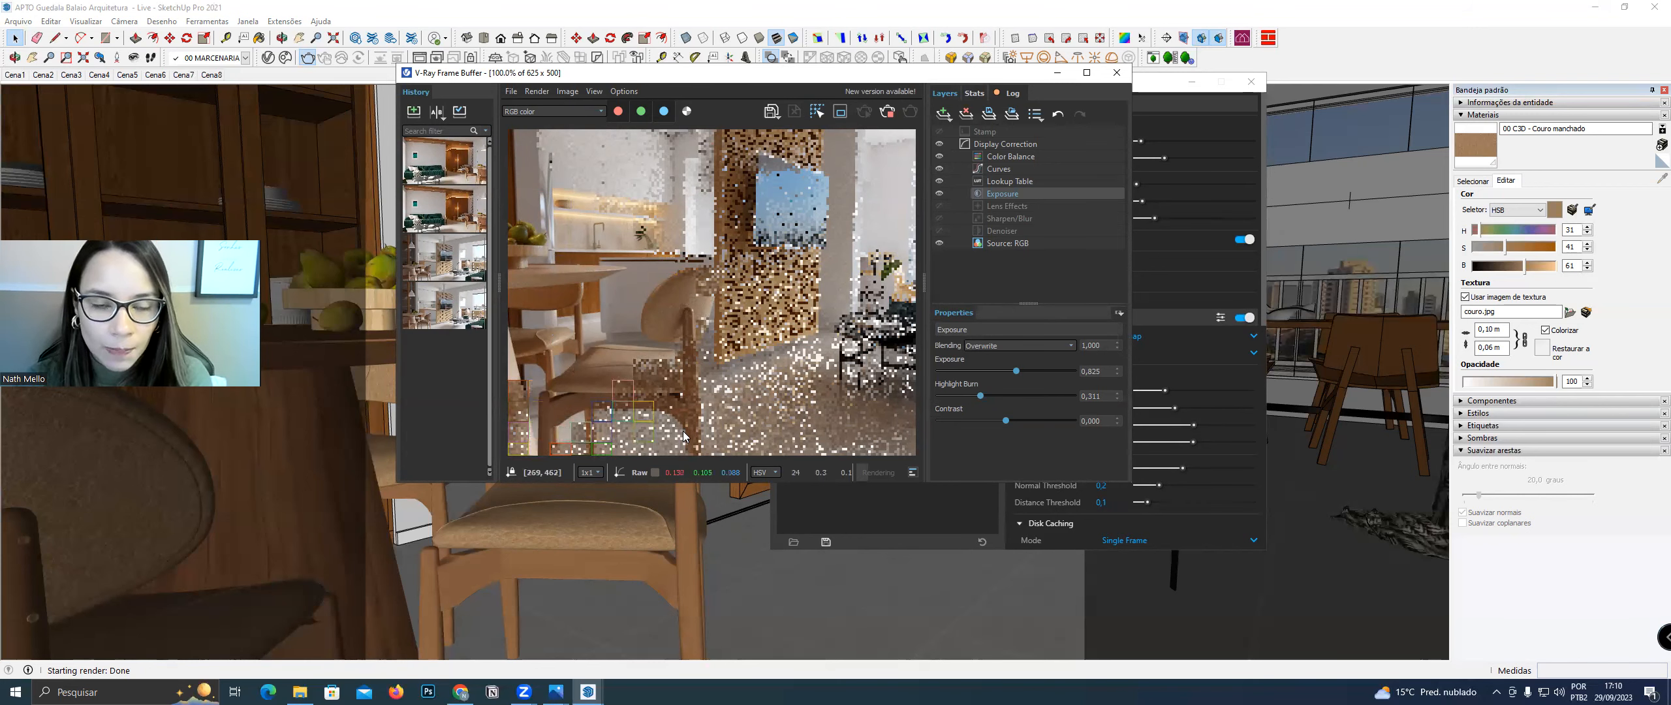
scroll(677, 318, "up", 1)
scroll(678, 318, "down", 1)
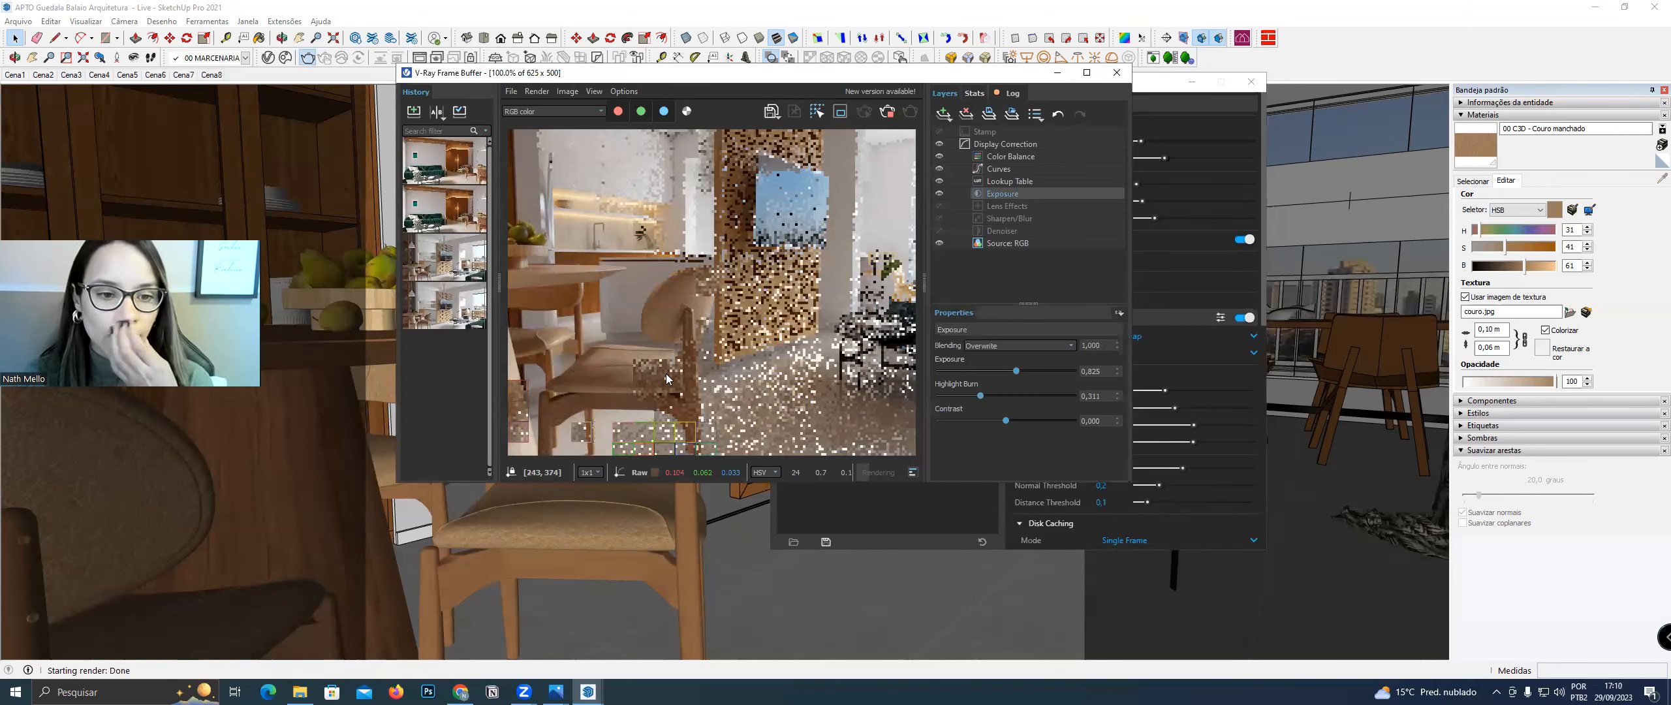
scroll(543, 341, "up", 1)
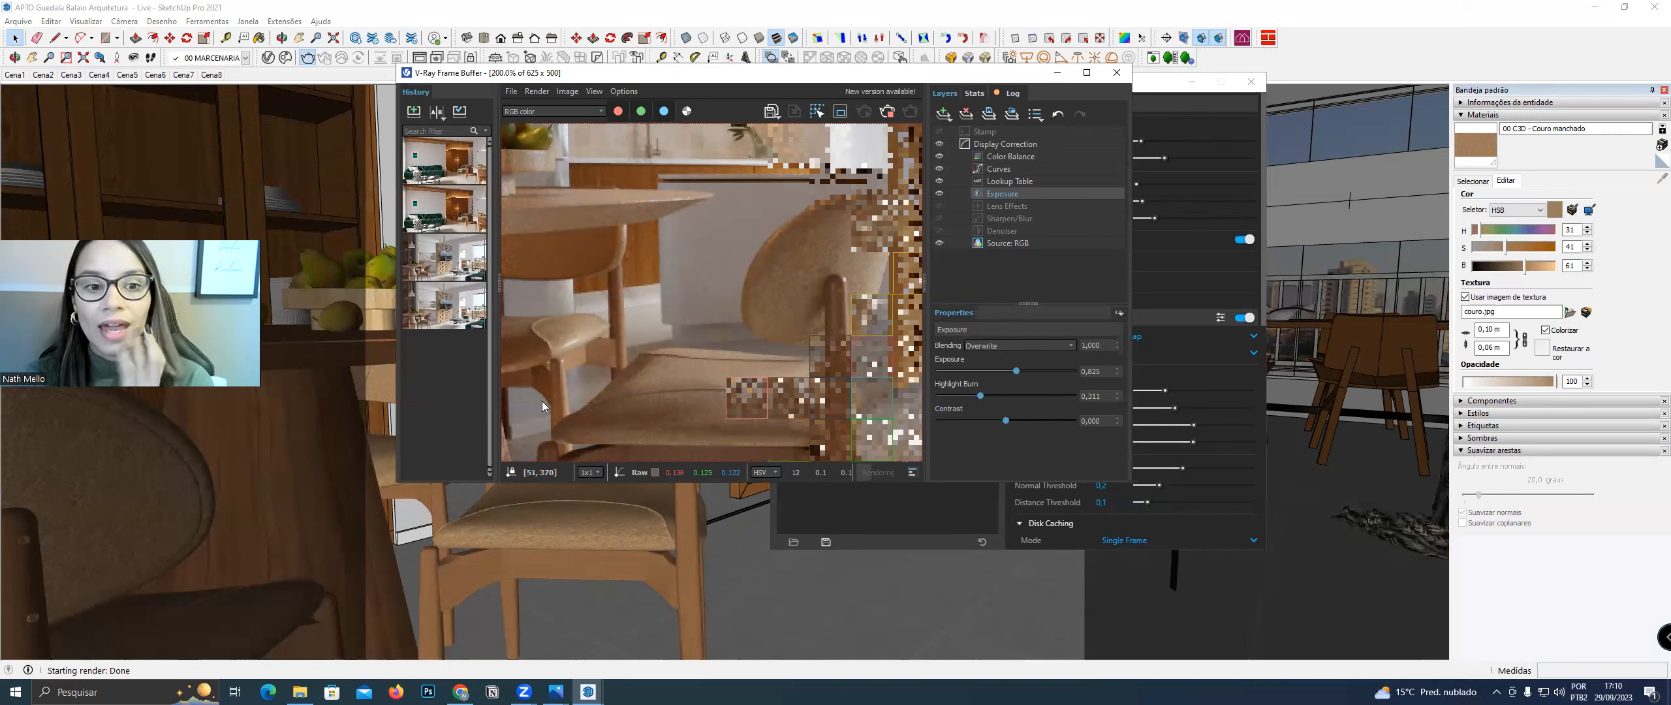
scroll(630, 362, "down", 1)
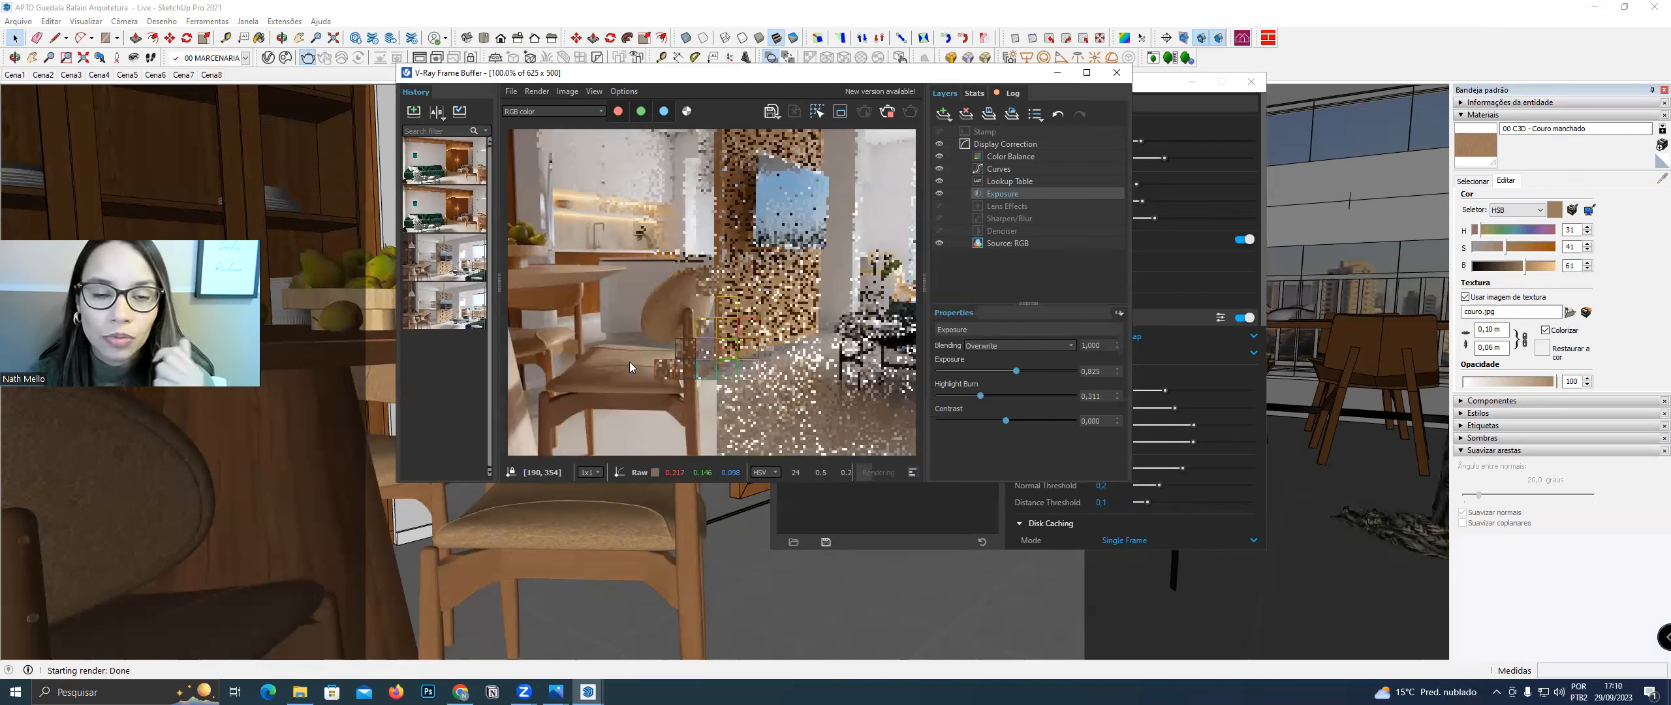
scroll(538, 335, "up", 1)
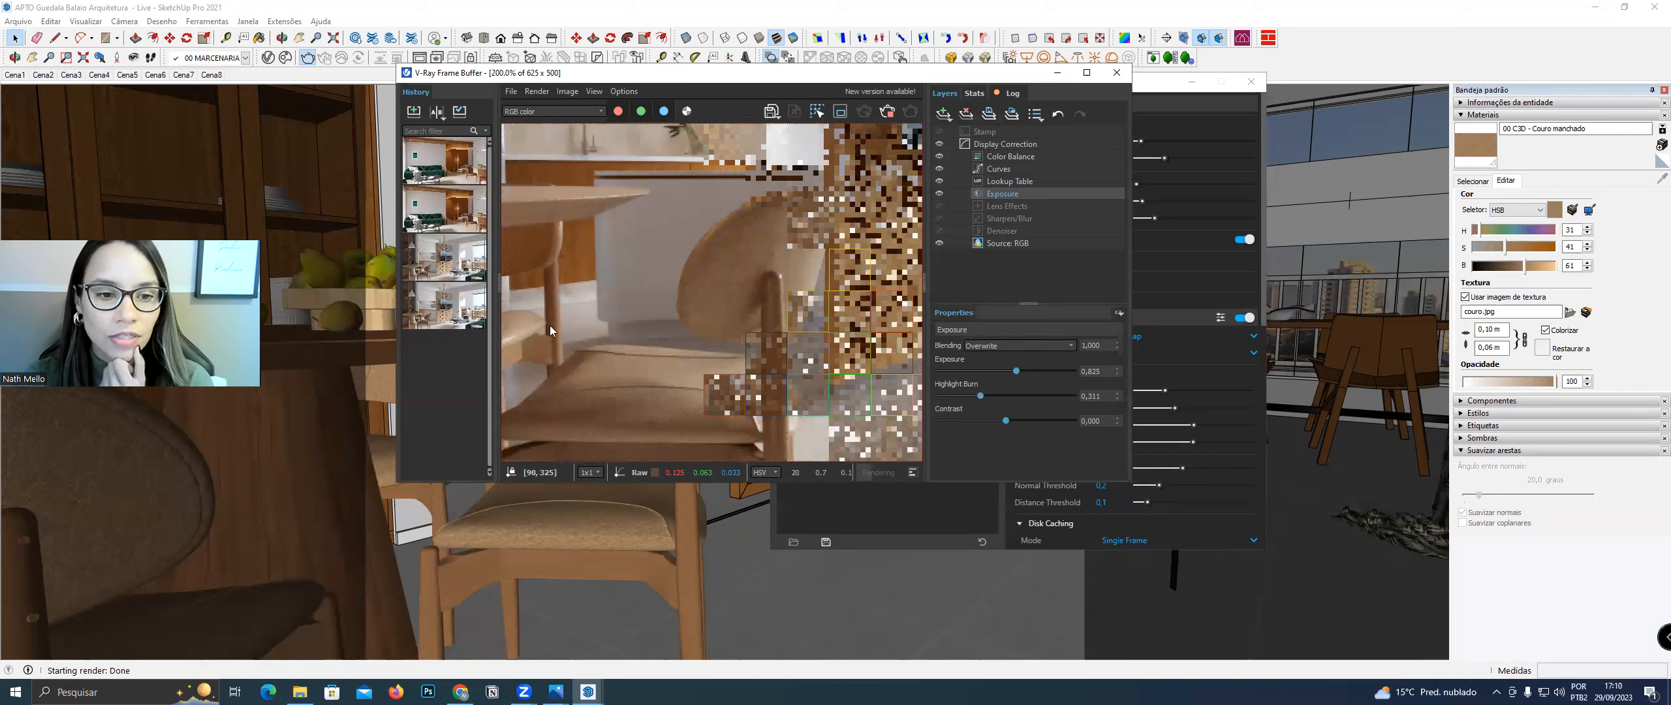
middle_click_drag(548, 347, 569, 346)
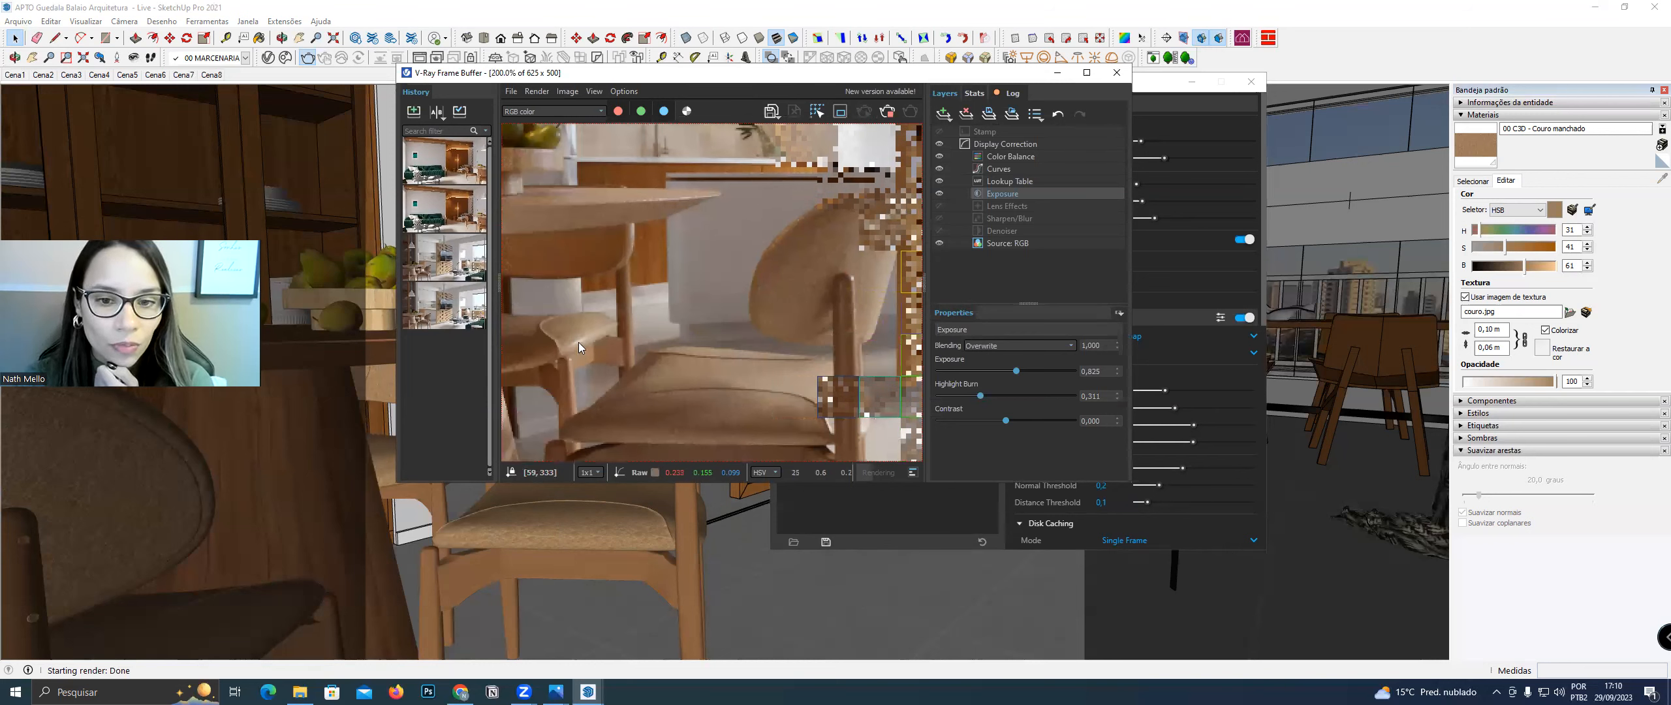
scroll(602, 341, "down", 1)
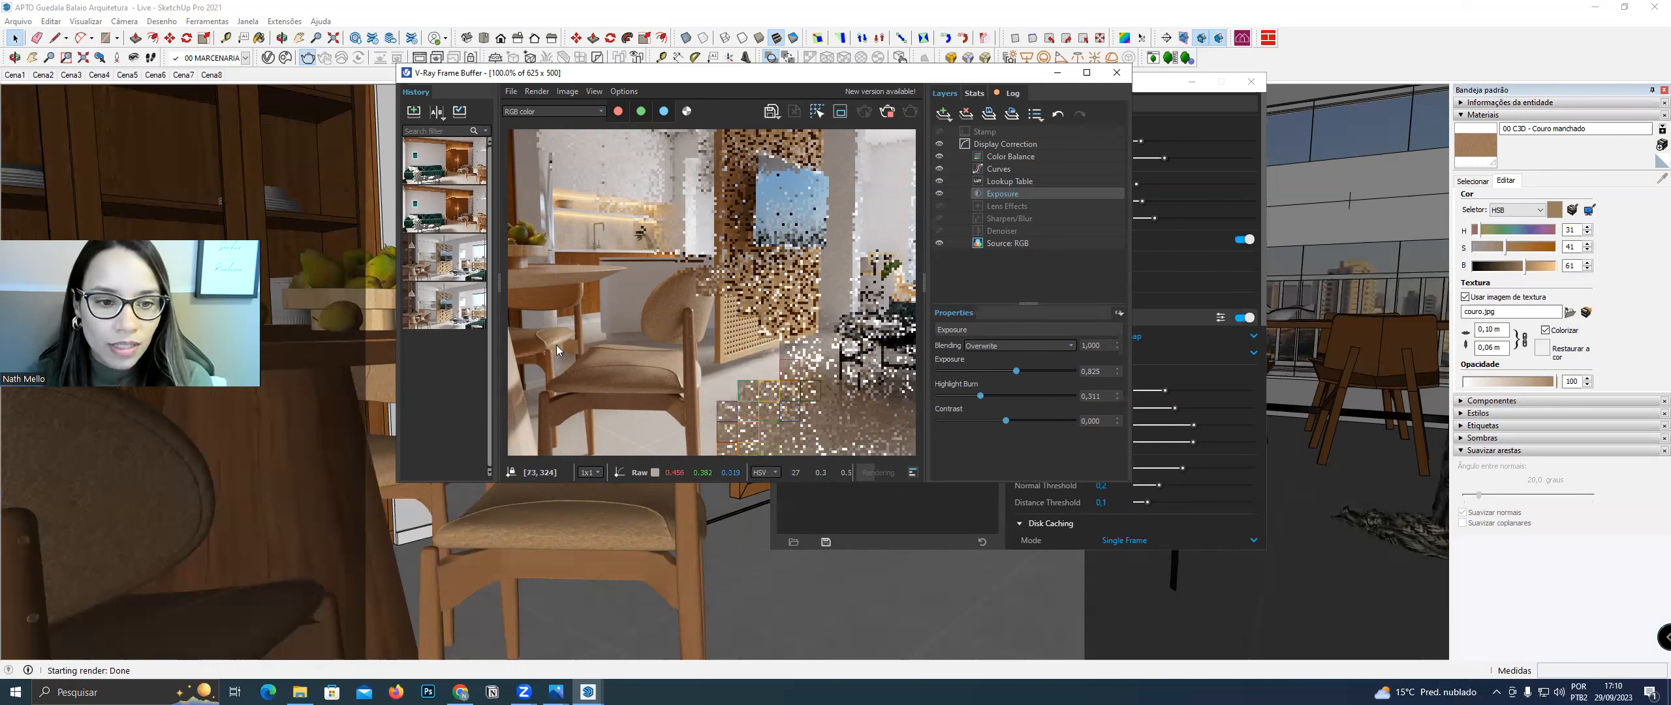
scroll(554, 346, "up", 1)
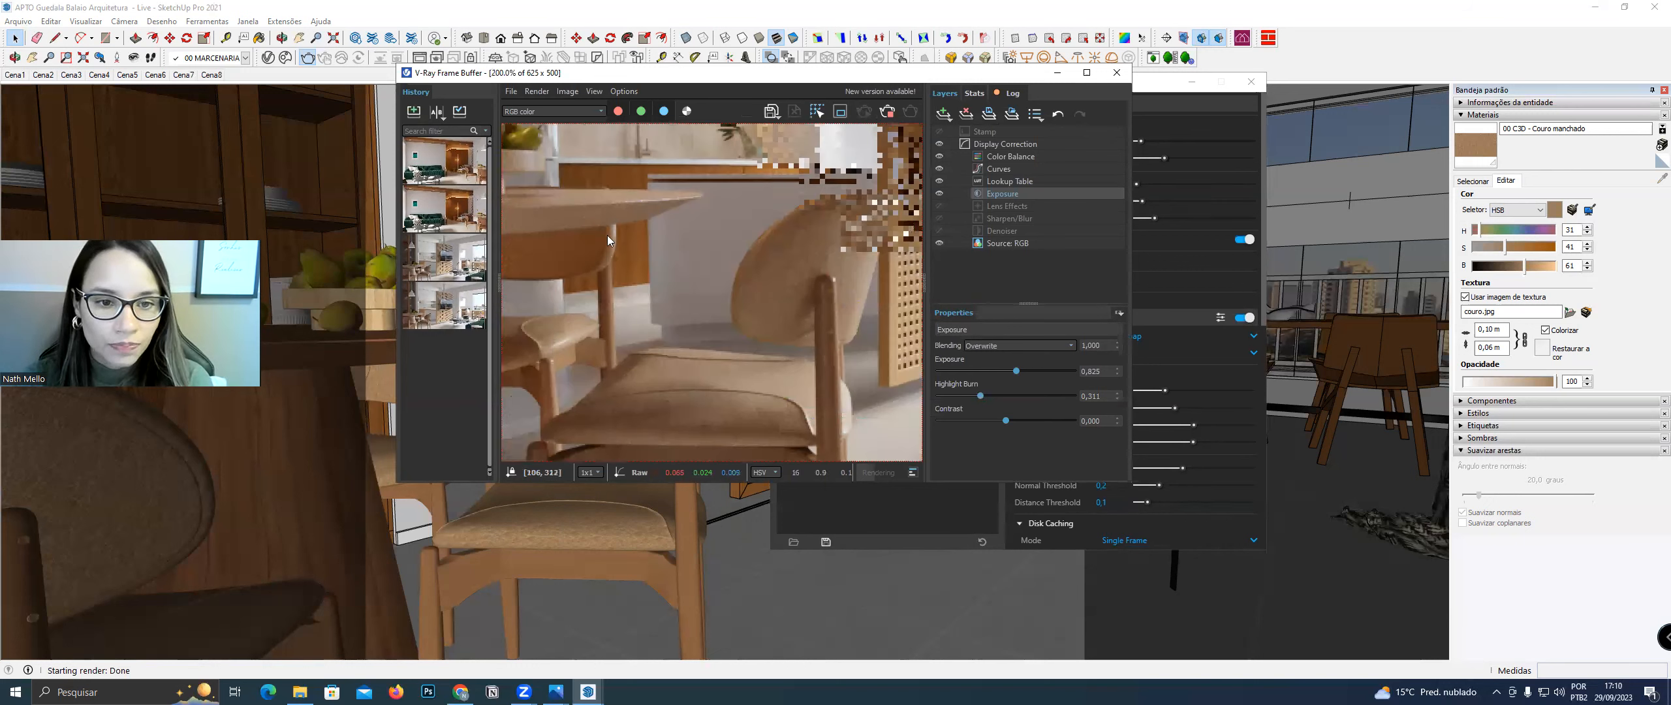
scroll(685, 379, "down", 1)
scroll(671, 390, "up", 1)
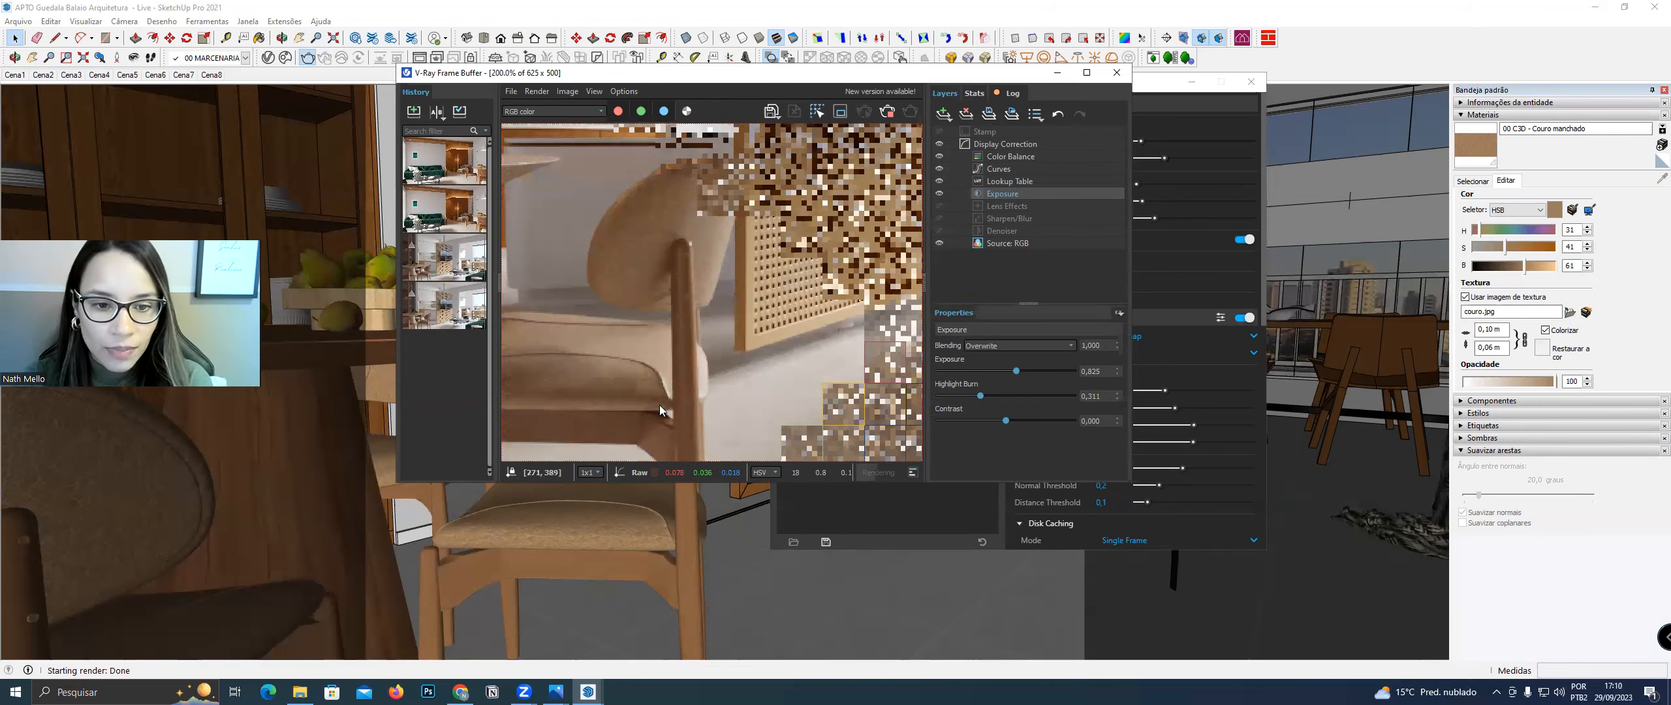
scroll(658, 378, "down", 1)
scroll(661, 286, "up", 1)
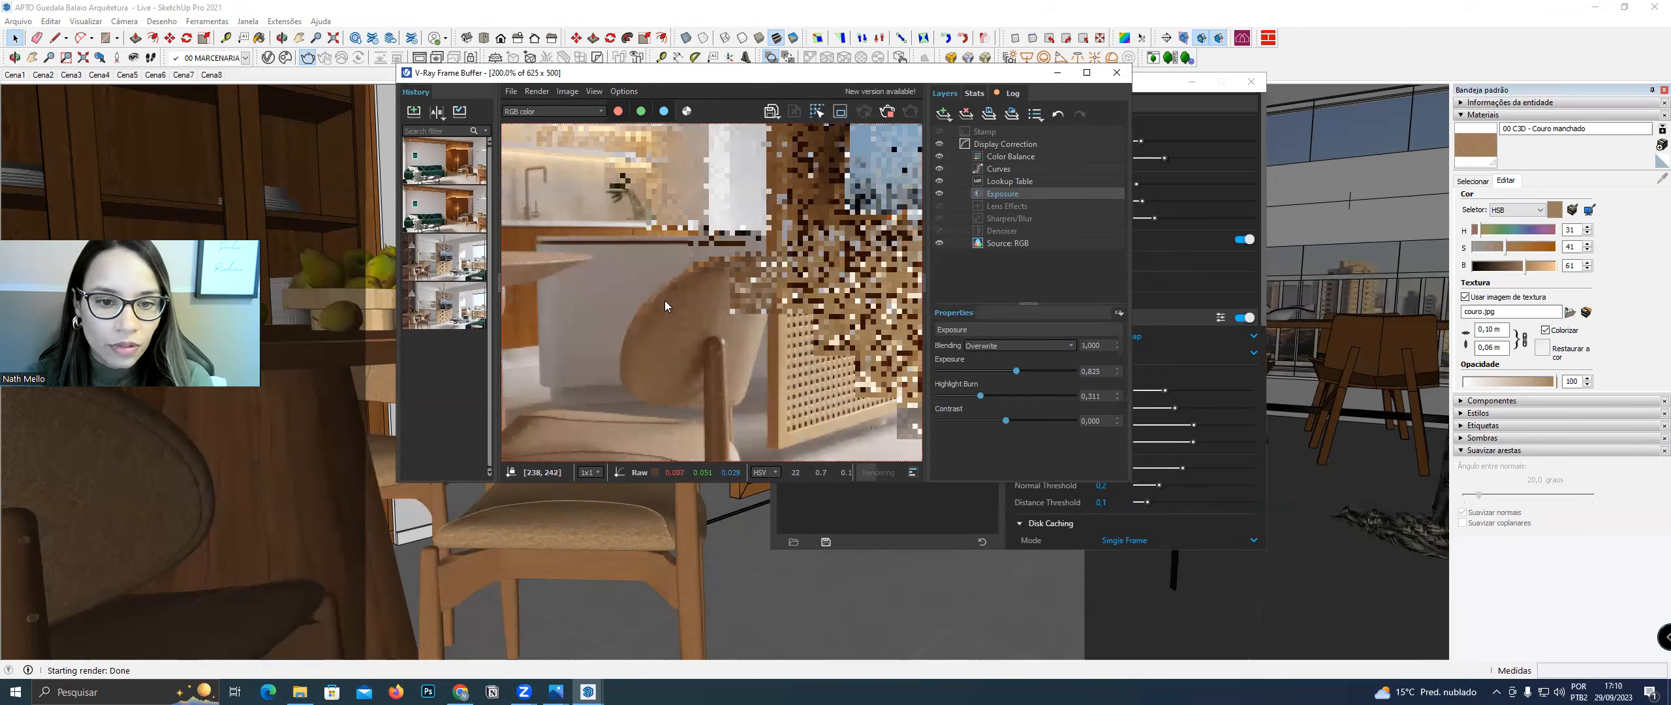
scroll(612, 442, "down", 2)
scroll(619, 358, "up", 1)
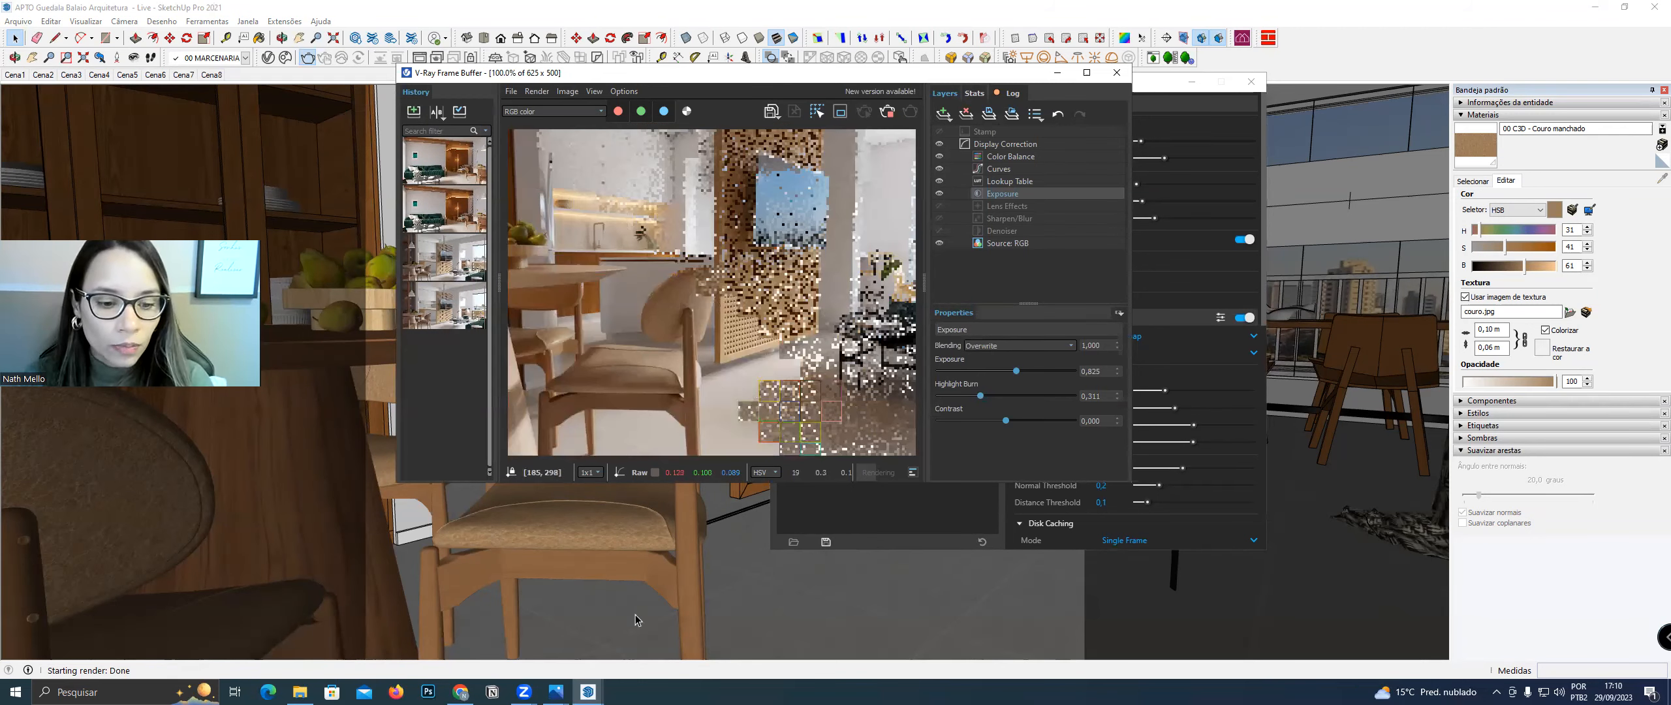
Compare the chair leather in the current render with the earlier image 2 LUZES.png
left_click(557, 693)
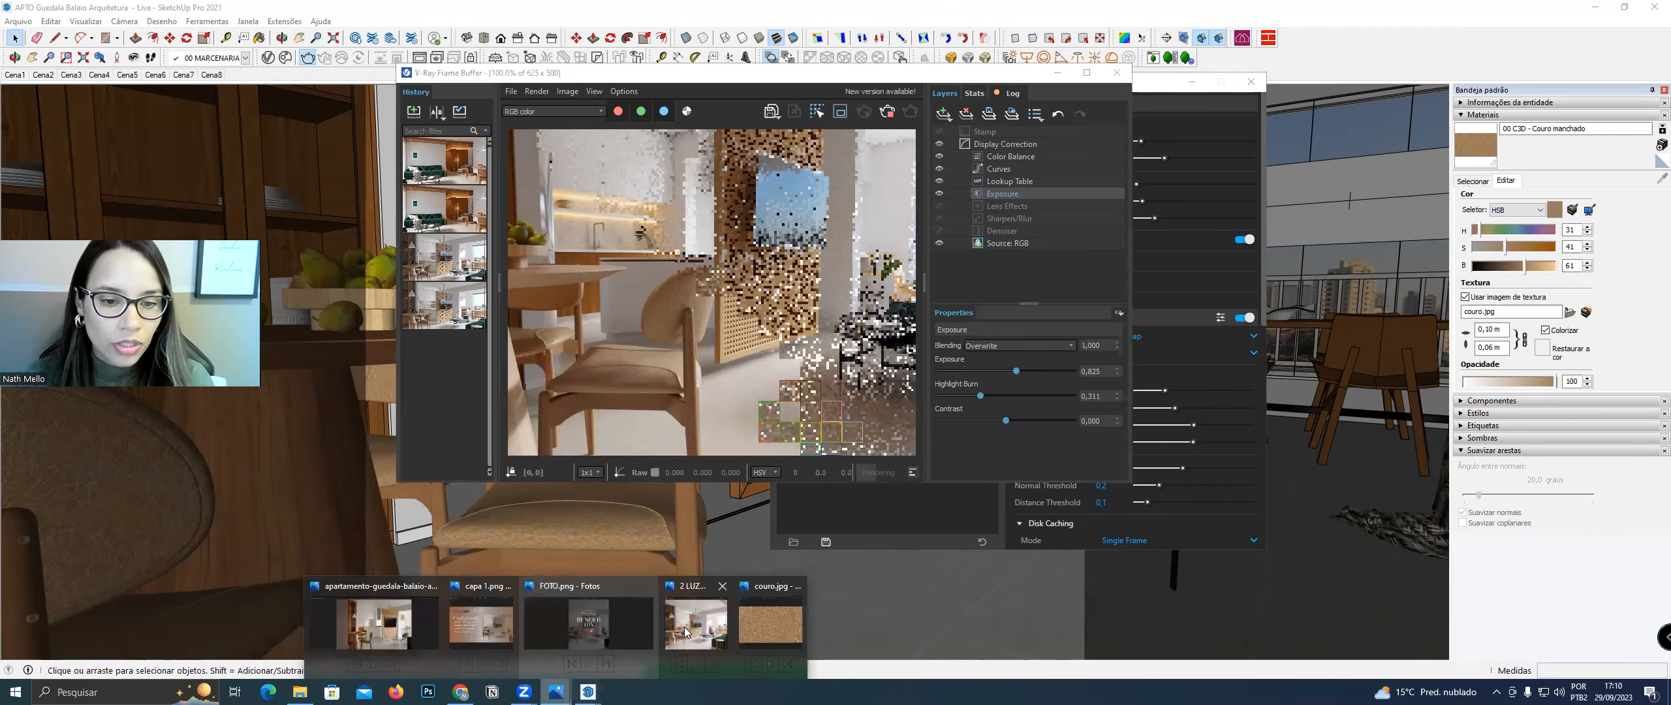
left_click(696, 620)
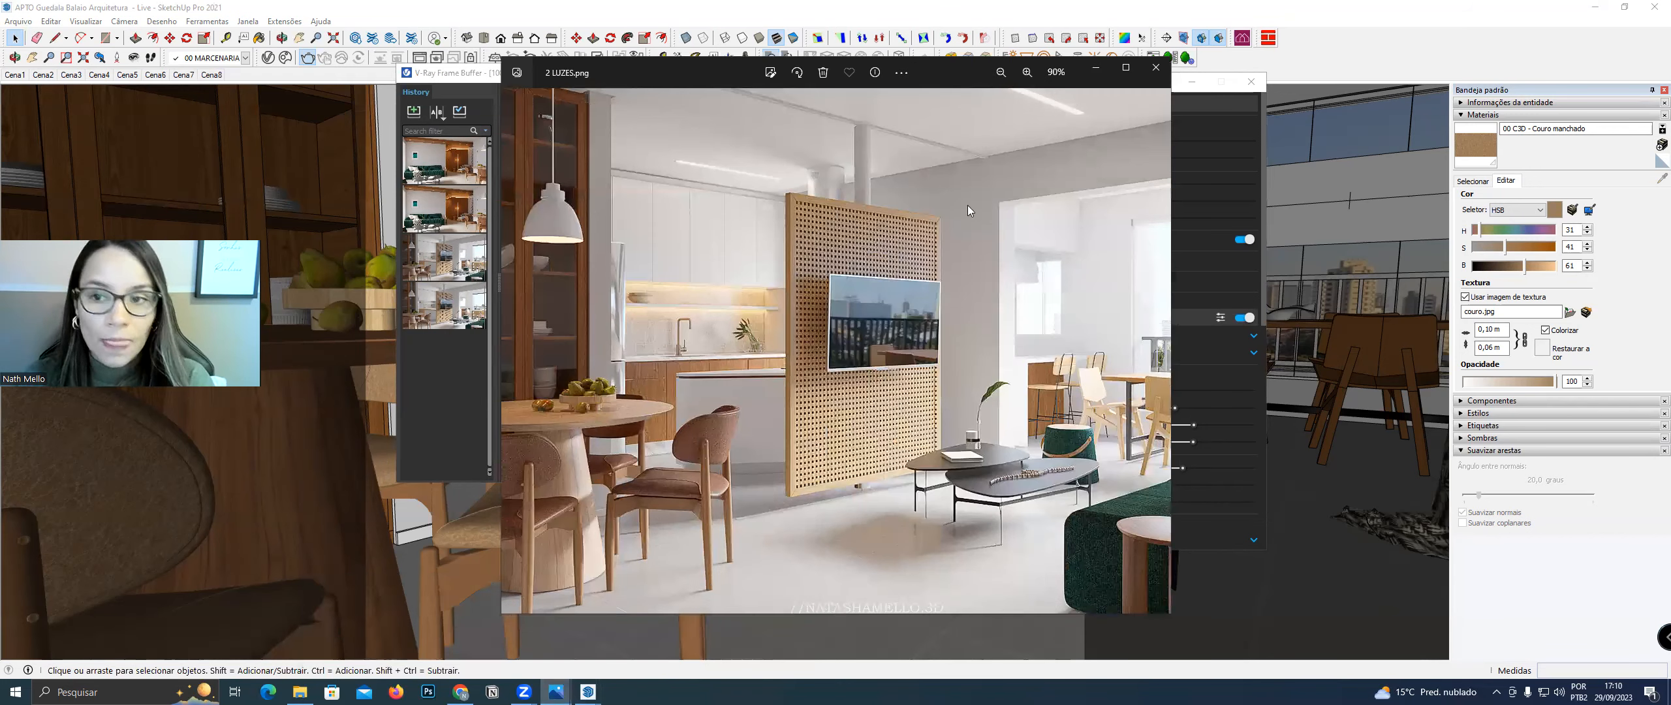
left_click(1095, 68)
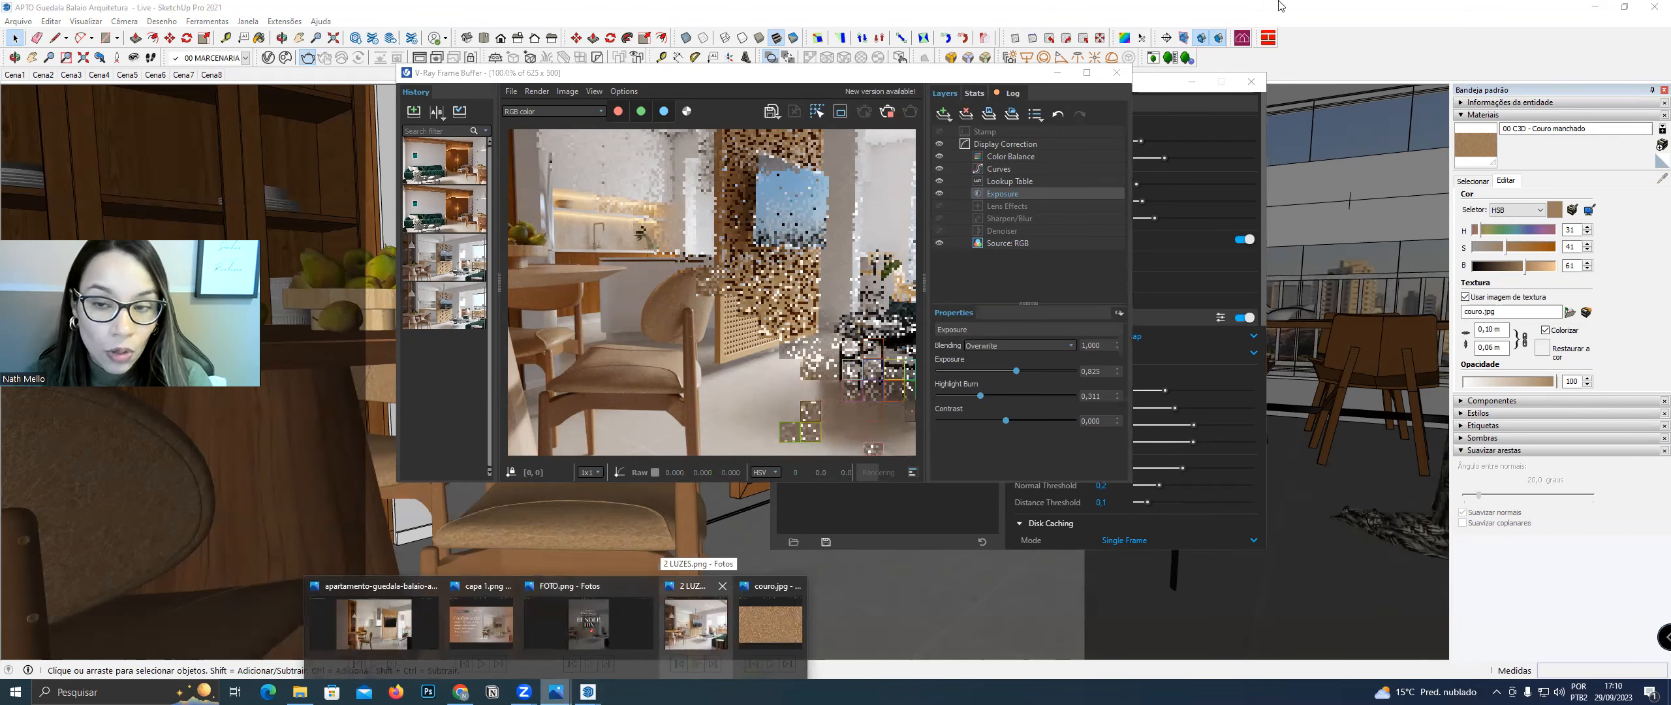
left_click(696, 623)
key("alt+Tab")
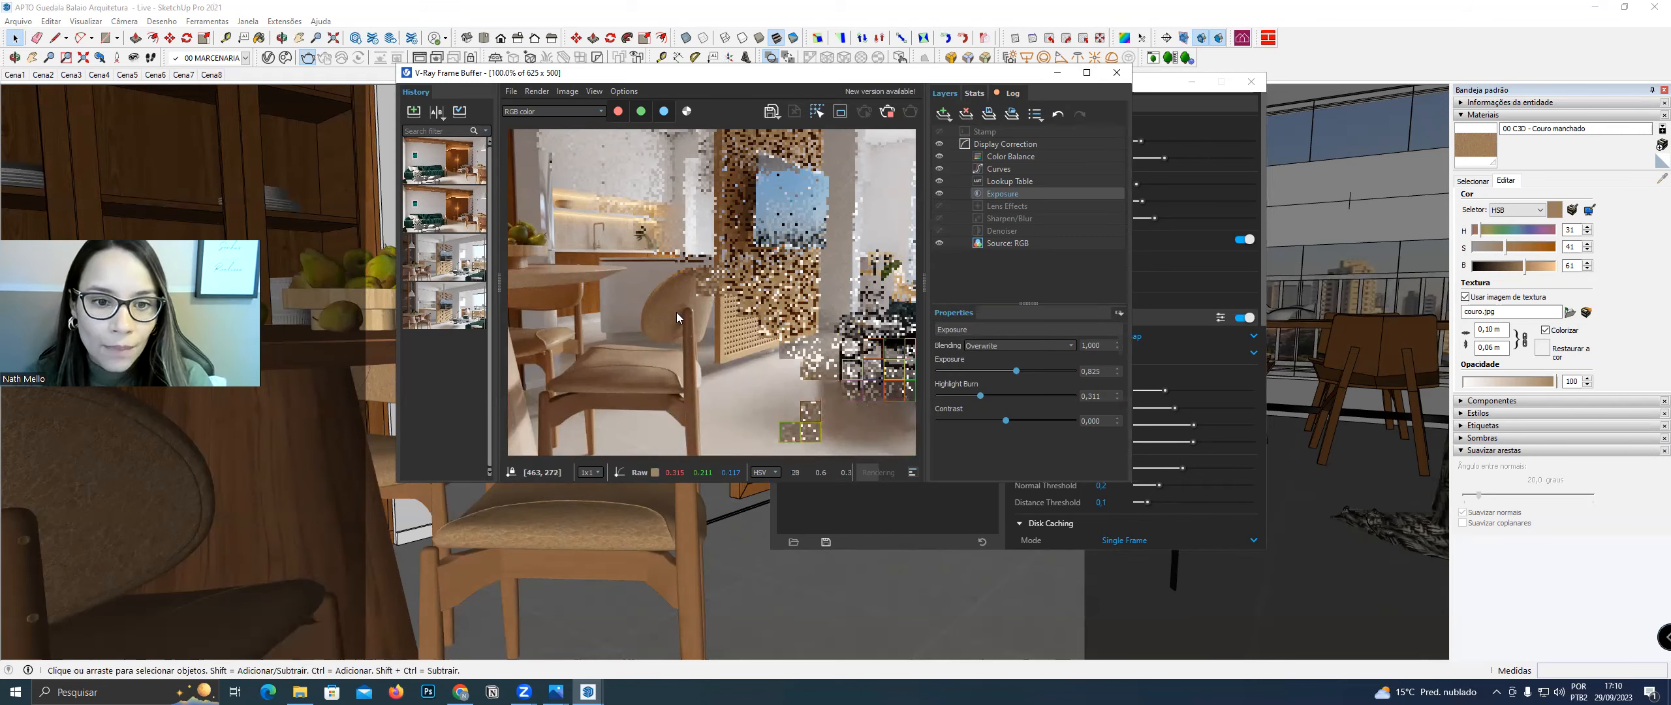
scroll(676, 309, "down", 1)
scroll(665, 288, "up", 1)
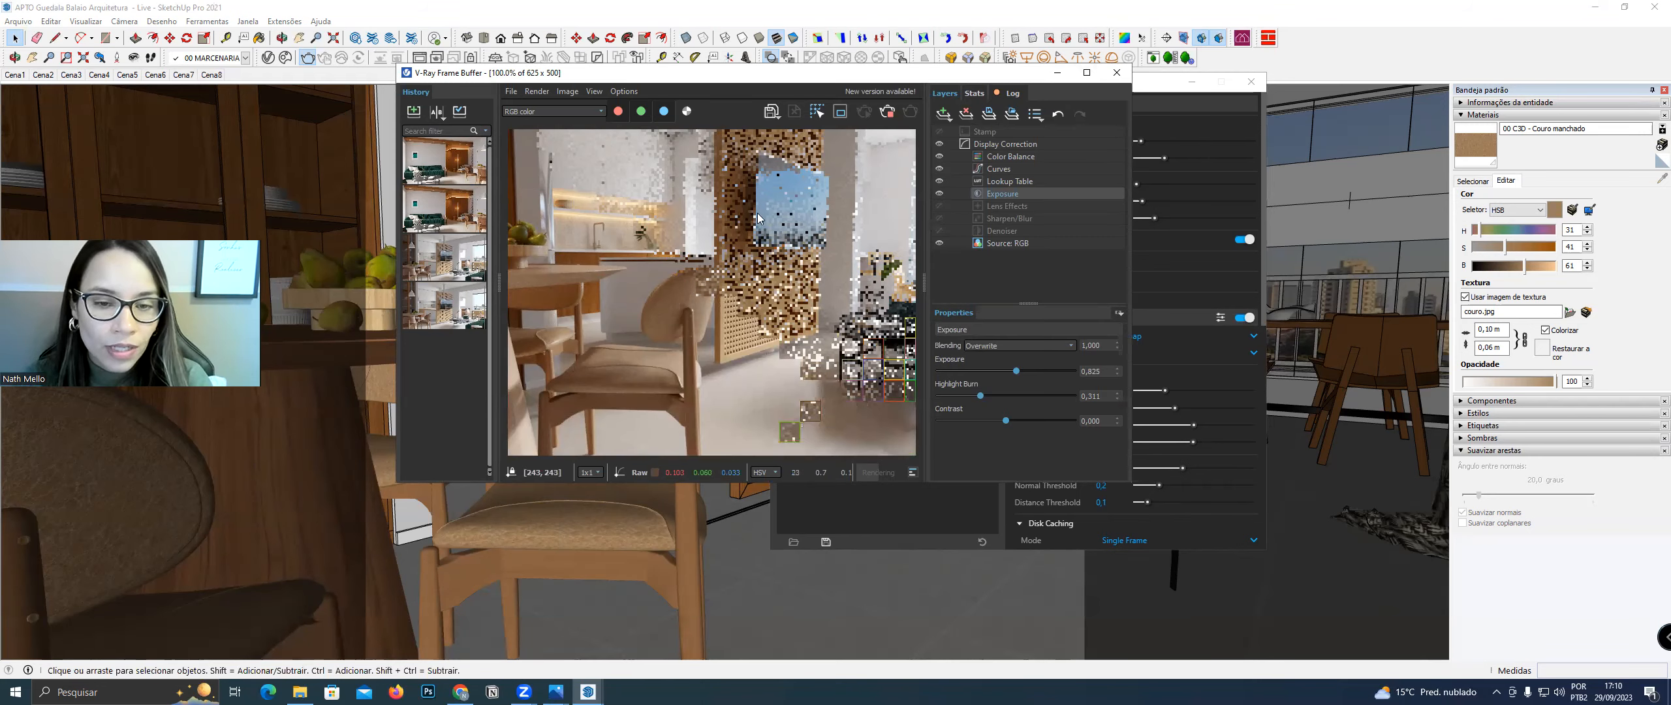
Hide the render window and wrap the diffuse texture of the material 00 C3D - Couro manchado in a Color Correction
left_click(1059, 75)
left_click_drag(824, 83, 776, 84)
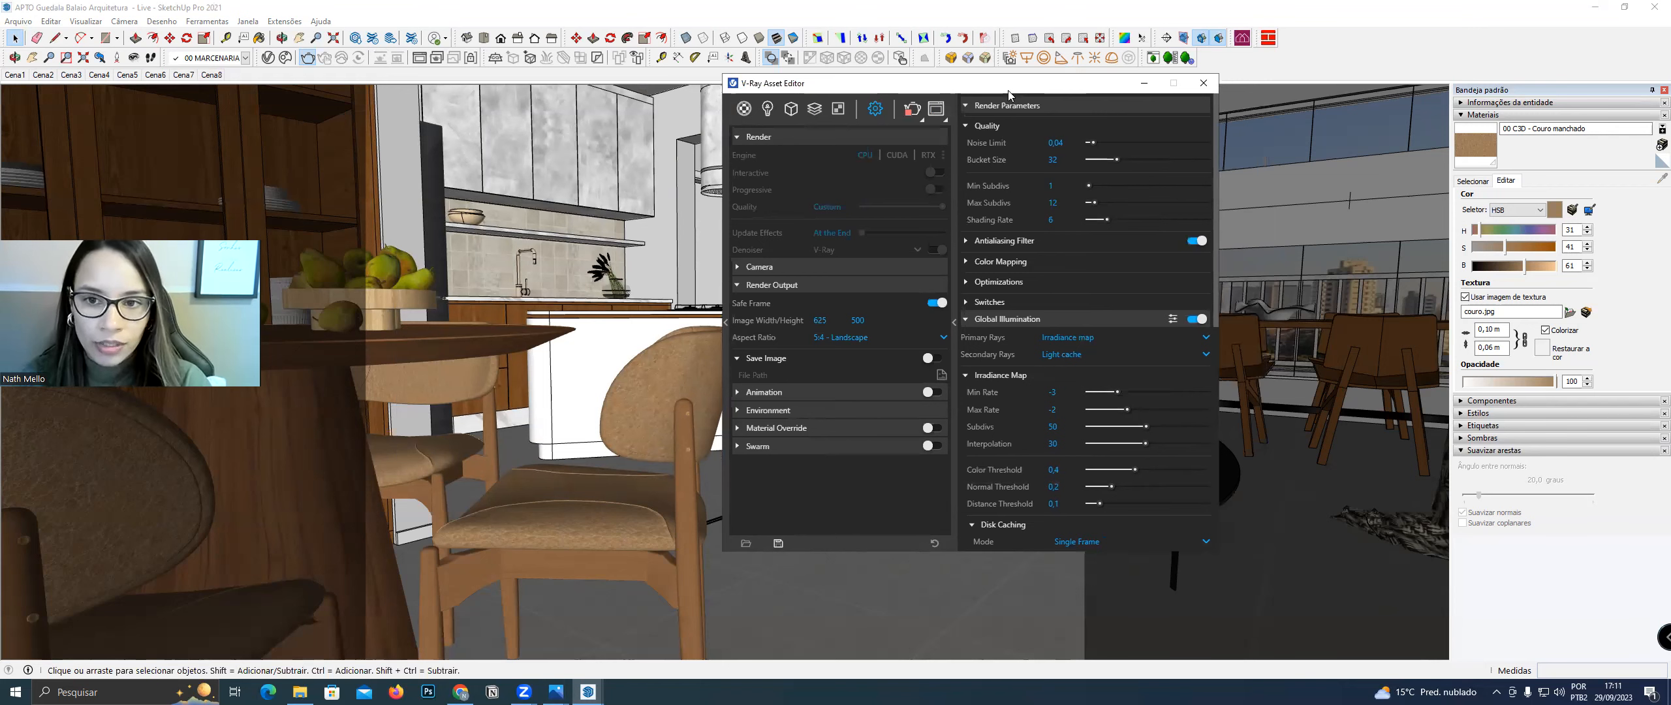
left_click(745, 109)
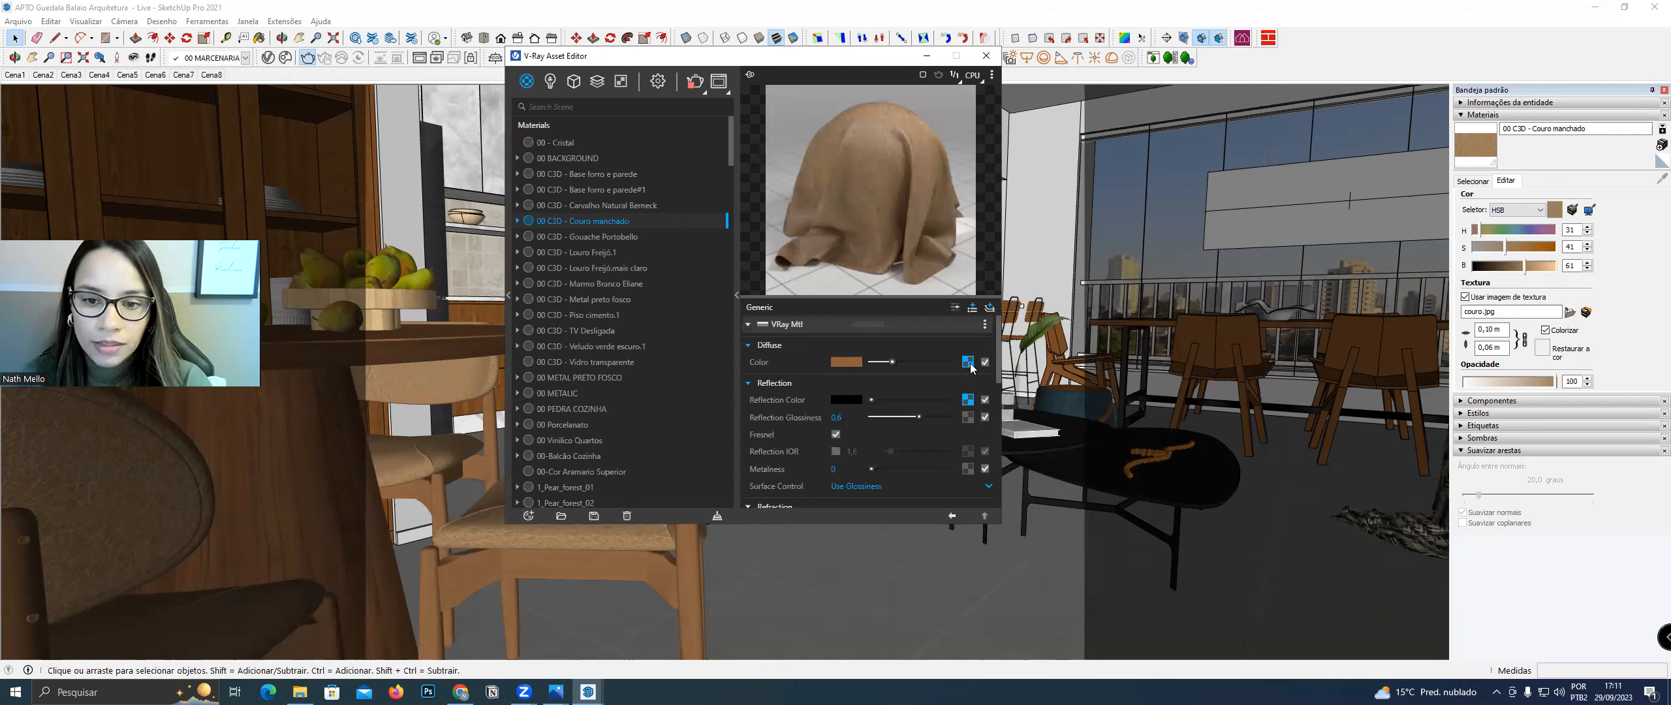
right_click(967, 362)
mouse_move(927, 459)
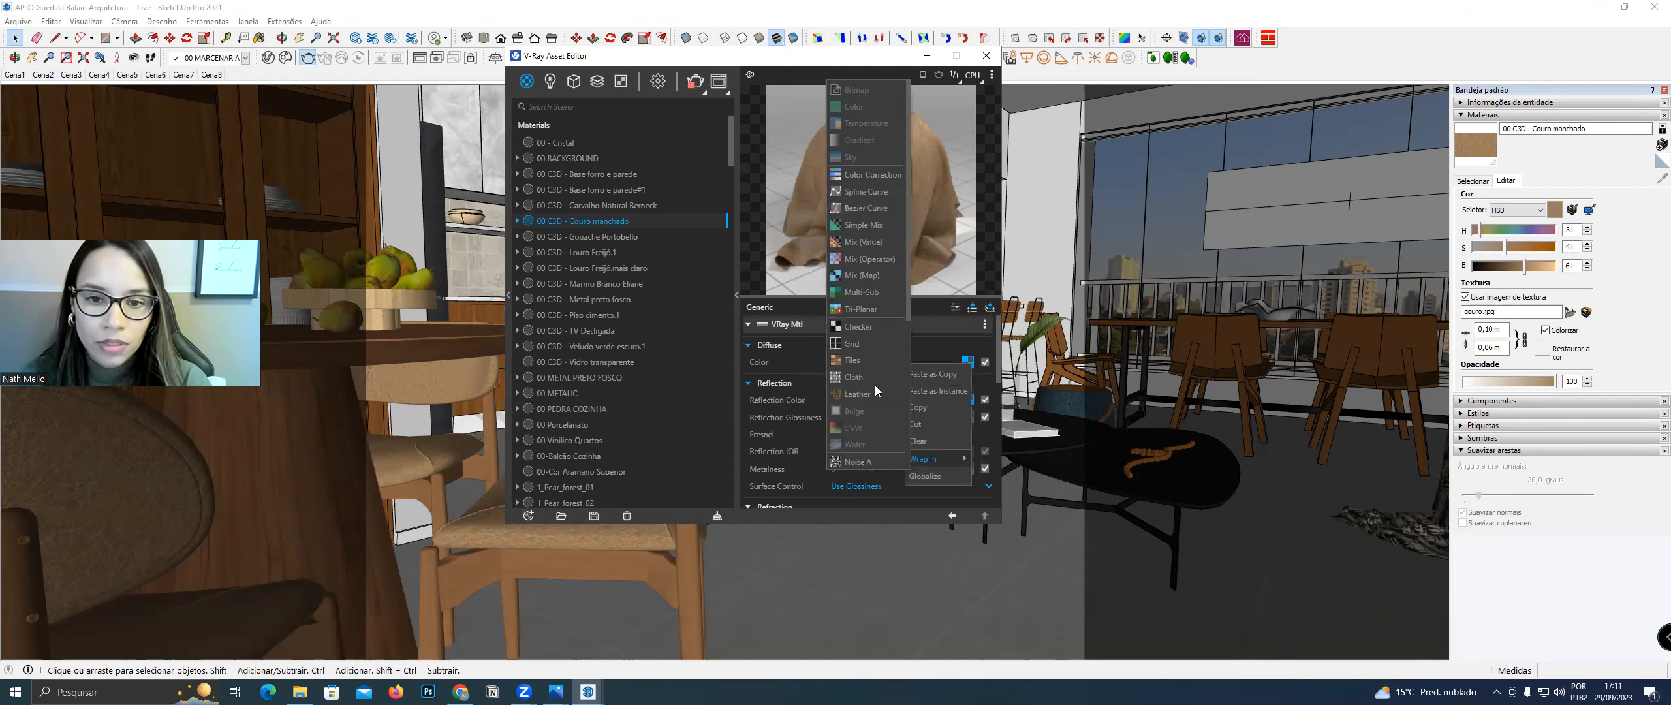
left_click(875, 176)
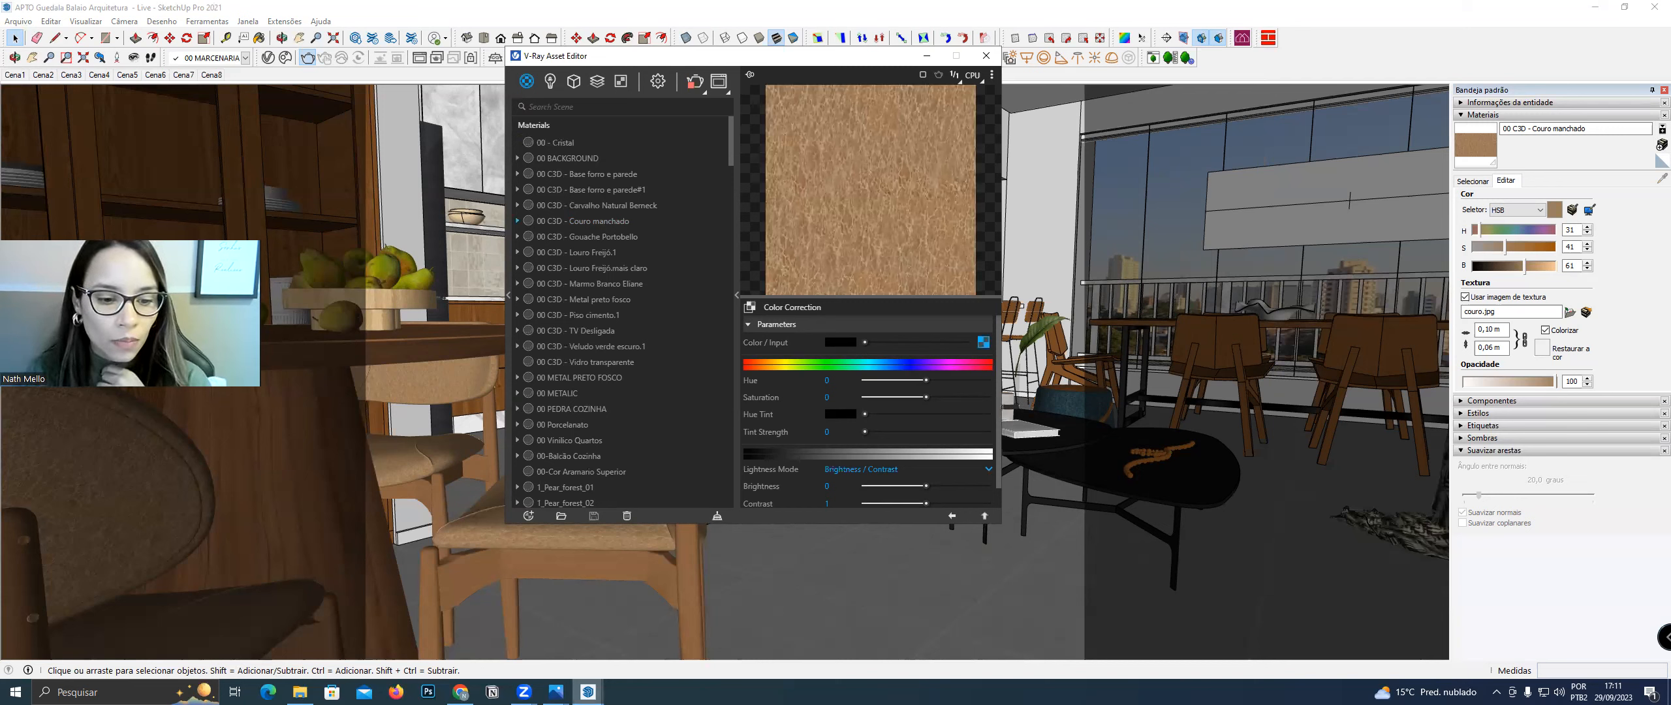
Compare the chair leather colour in the apartment reference photo with 2 LUZES.png, and return to the material's Color Correction
mouse_move(555, 692)
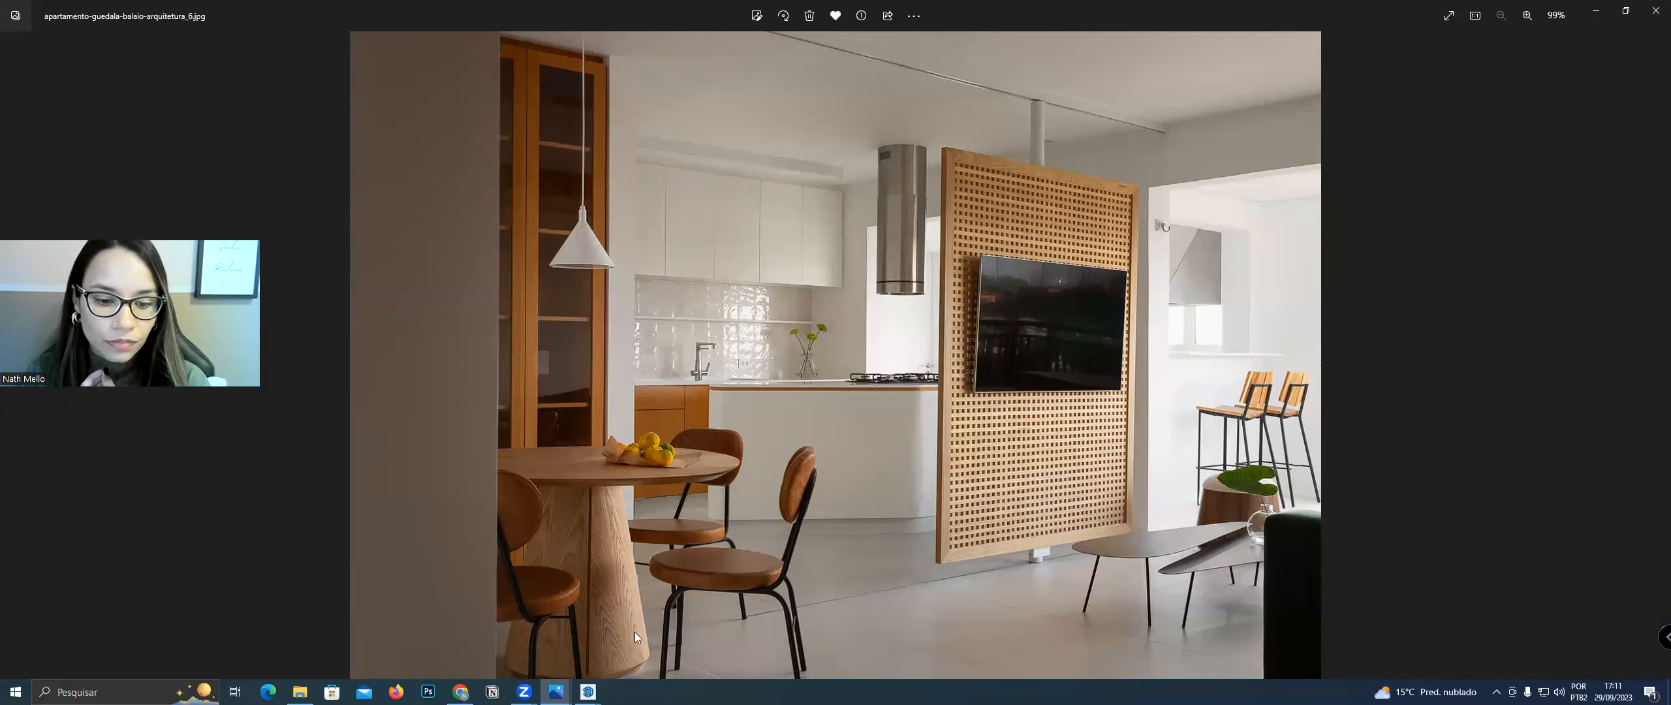
left_click(672, 630)
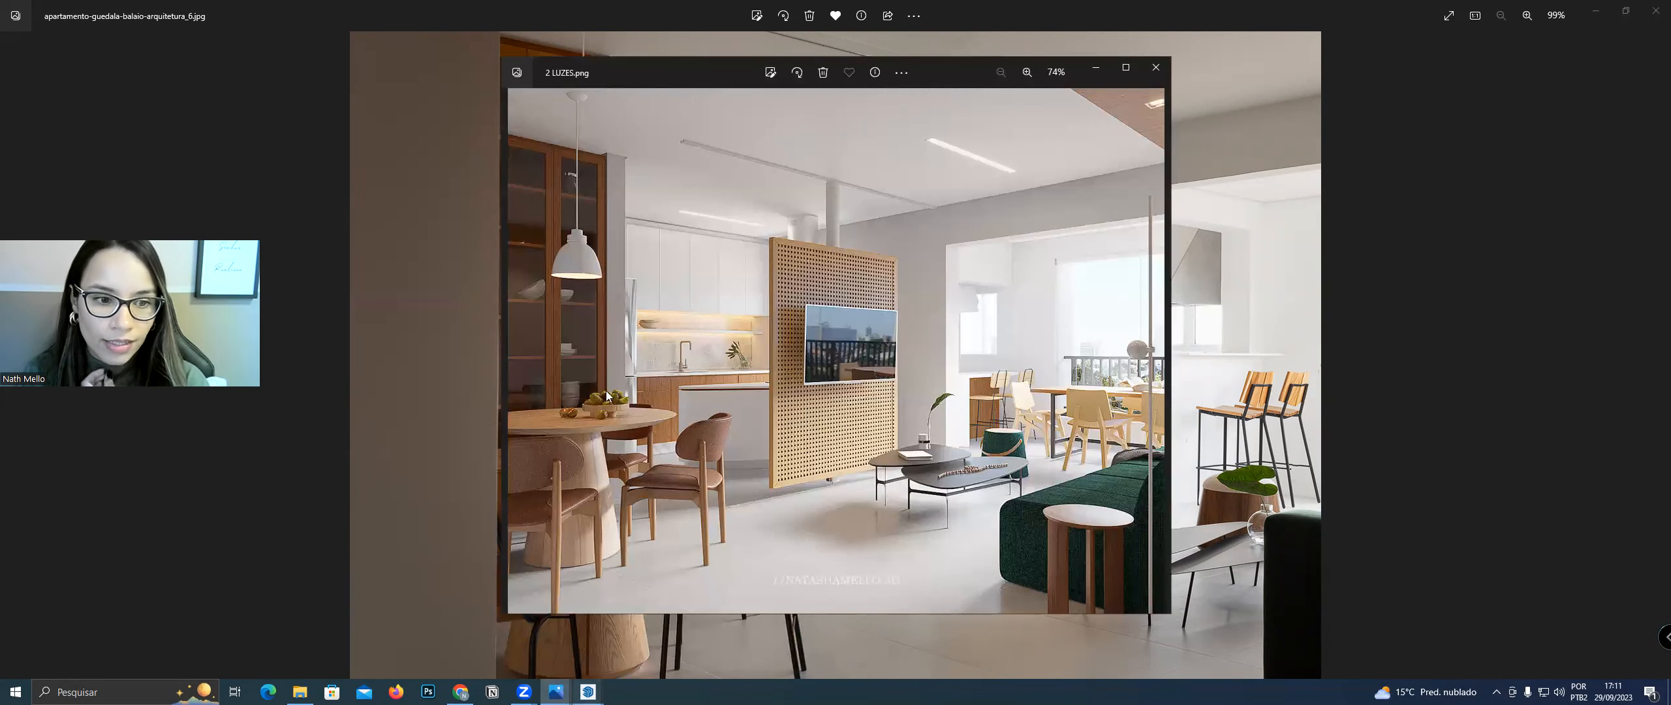
key("alt+Tab")
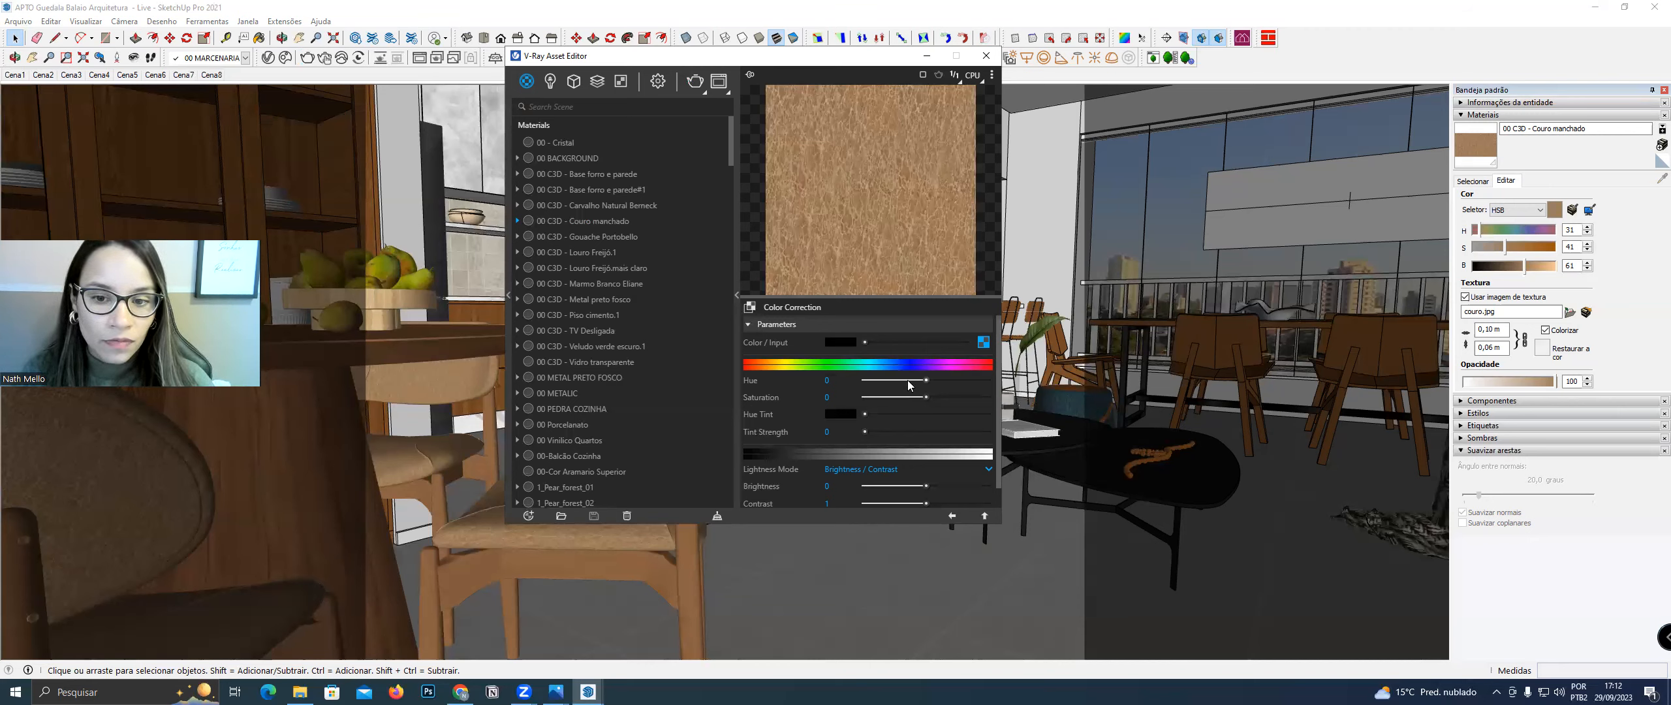
Set the leather Color Correction's Hue to -9.8 and its Saturation to 0.23
mouse_move(926, 381)
left_mouse_down()
mouse_move(893, 381)
mouse_move(924, 387)
left_mouse_up()
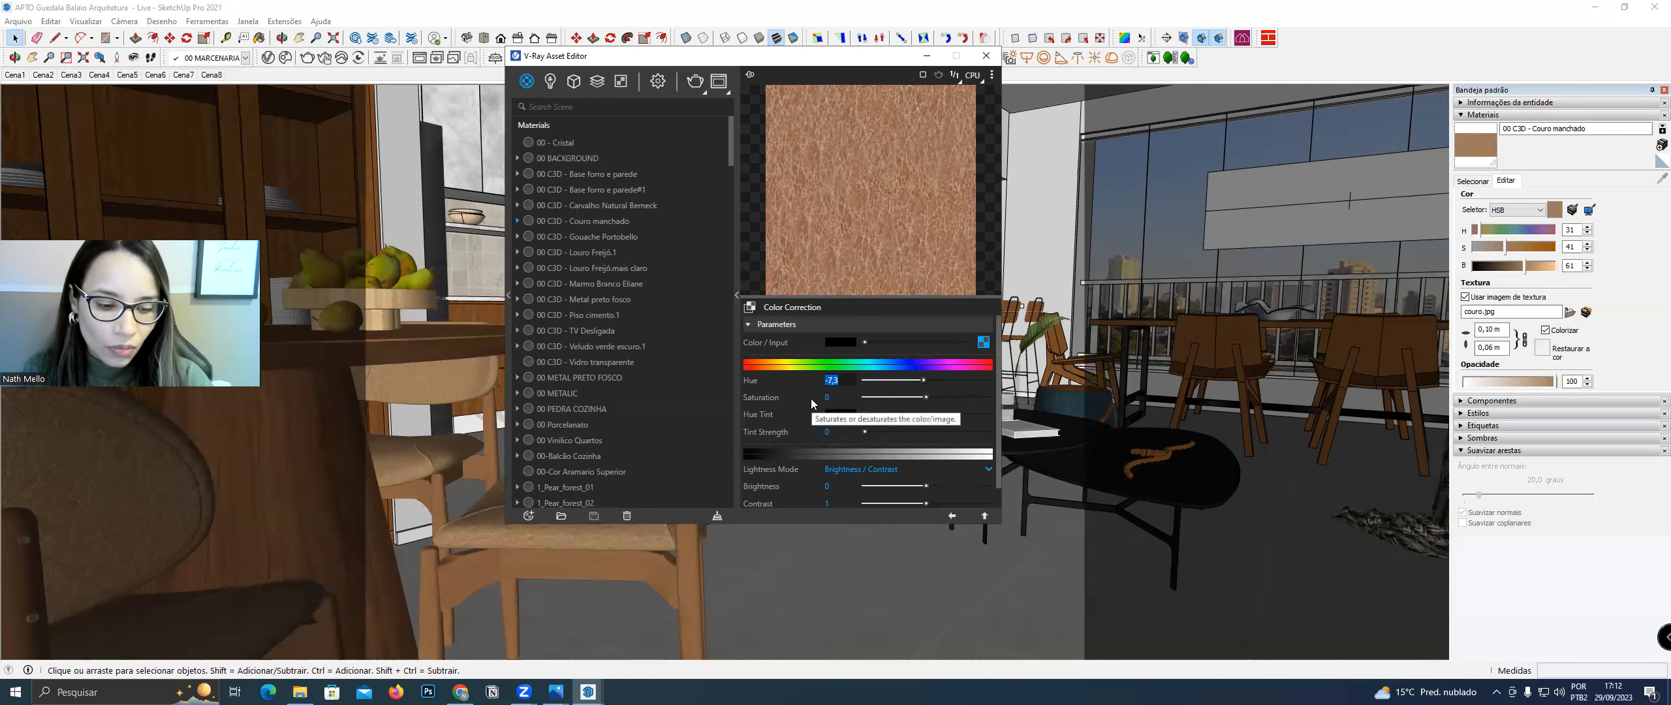
type("-9")
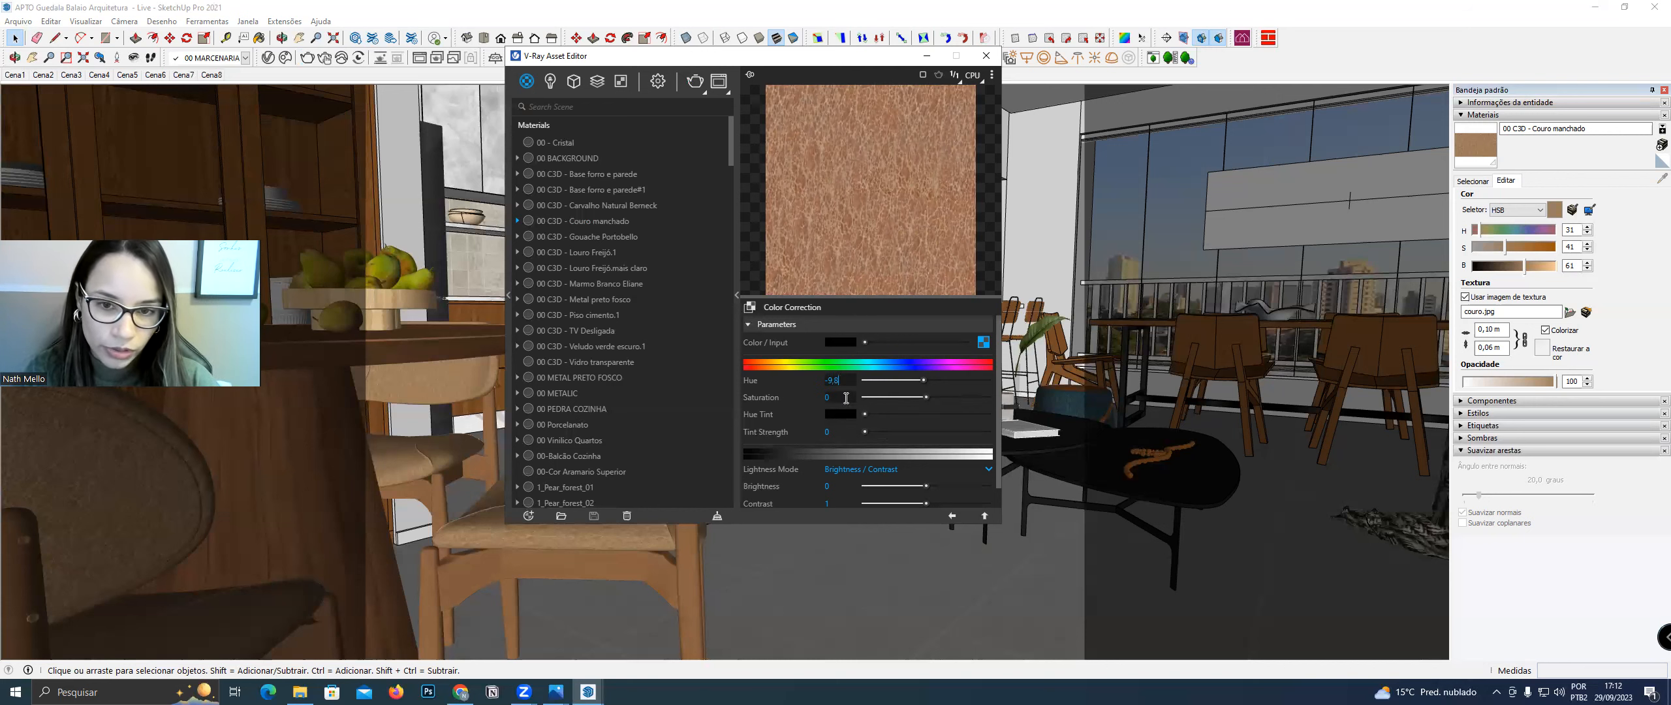
key("Return")
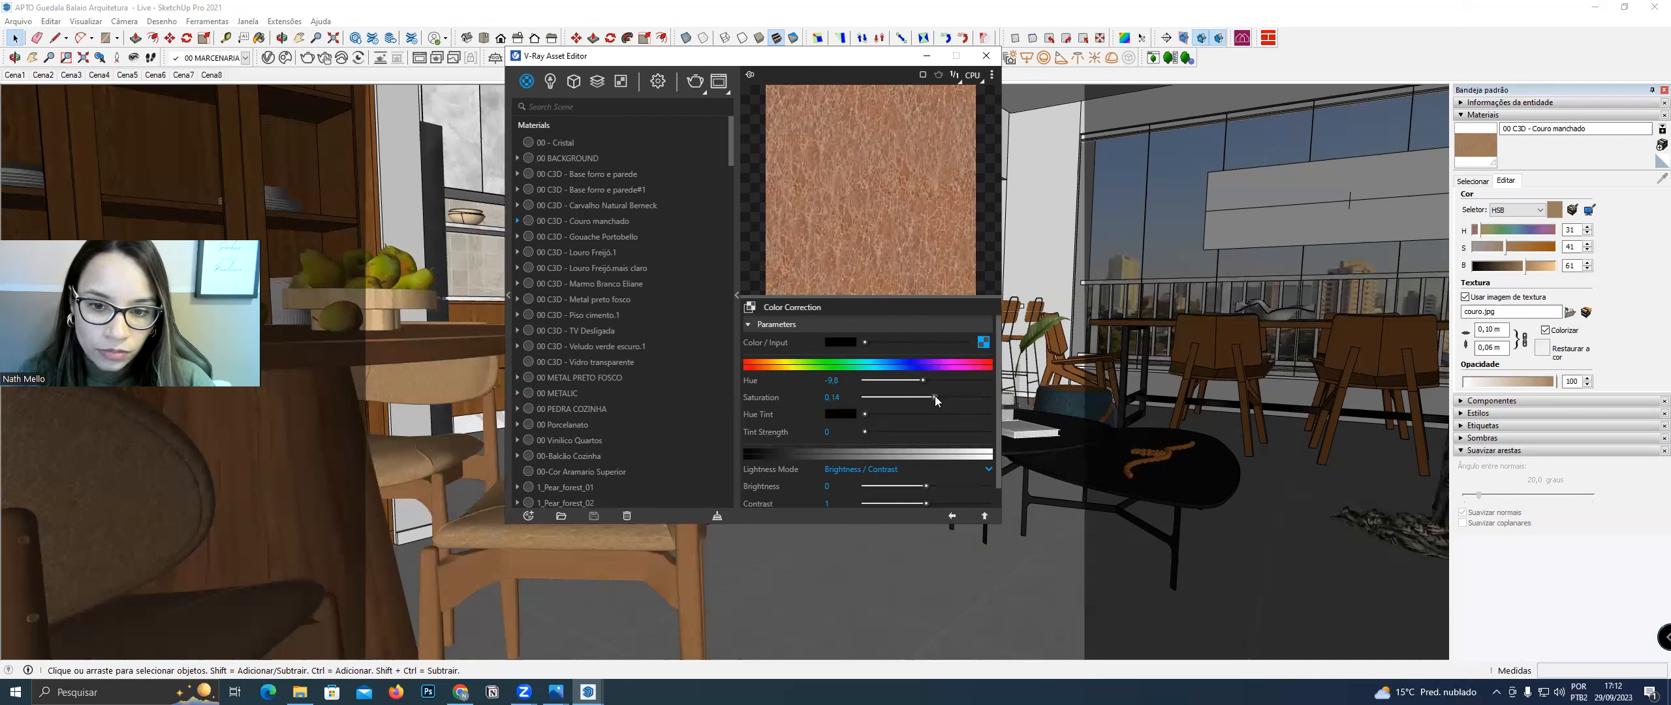
left_click(845, 399)
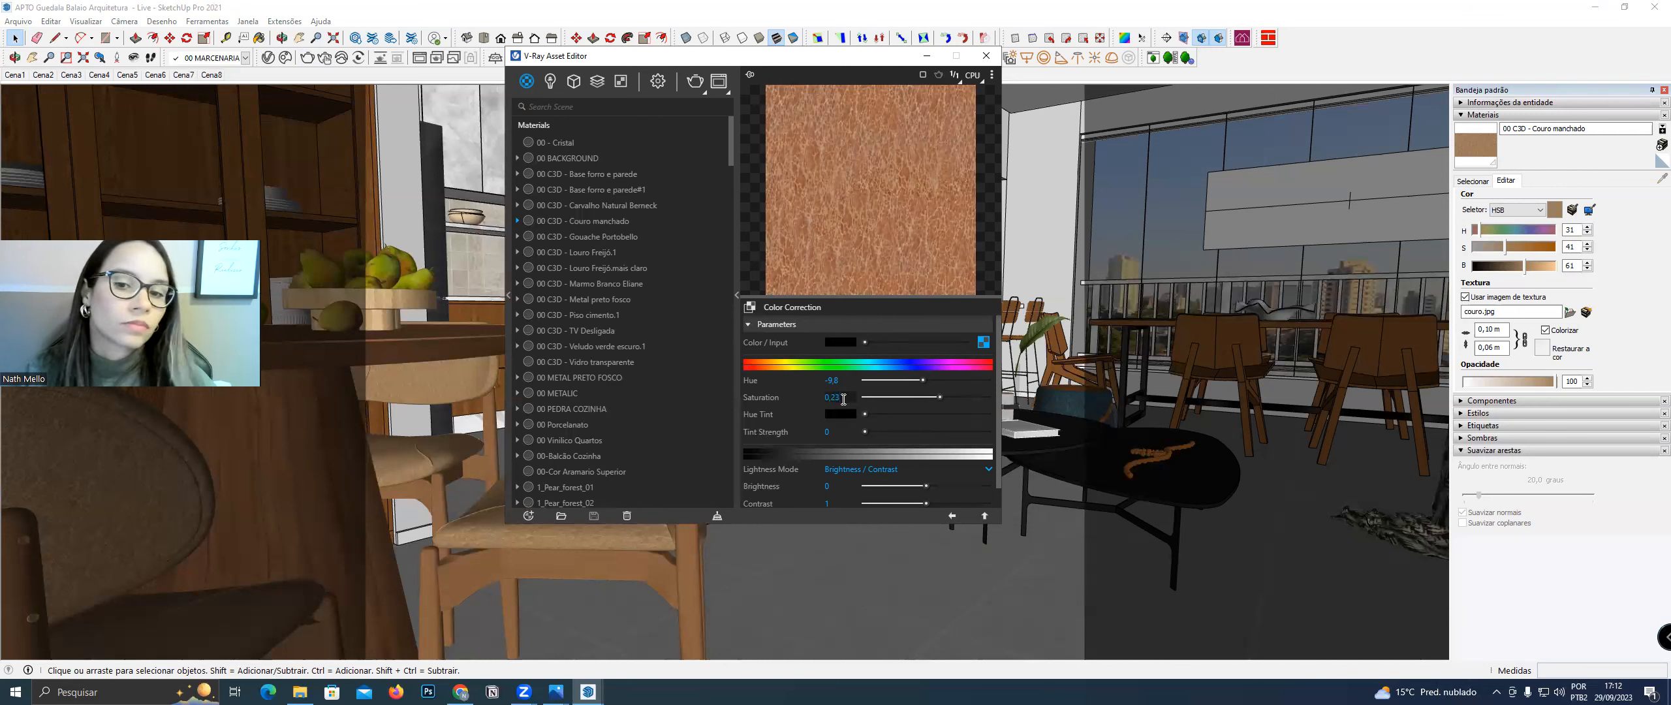
Compare the Color Correction's two lightness modes and set the Lightness Mode to Gain / Gamma / Lift
scroll(851, 440, "down", 1)
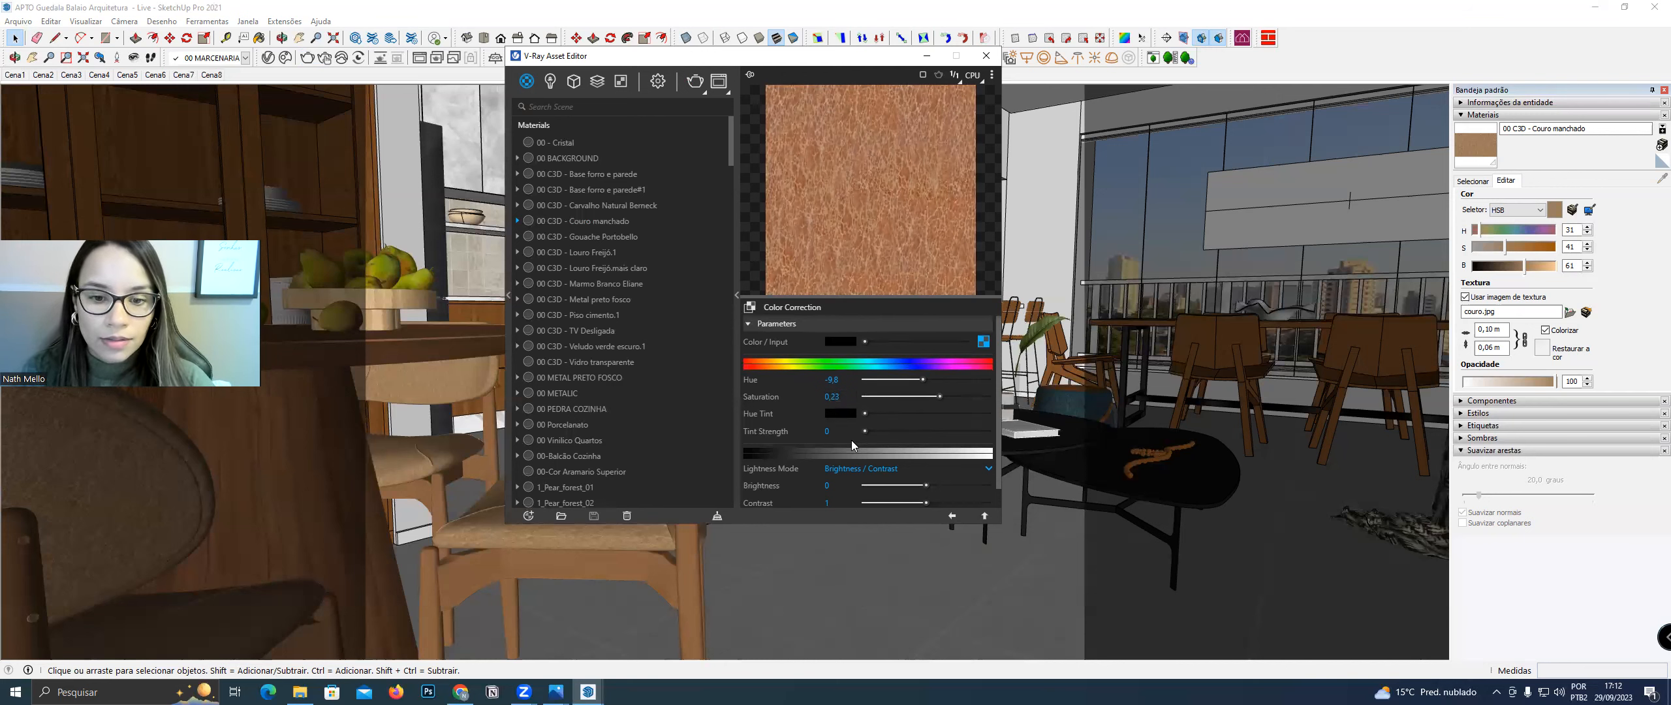
left_click(835, 447)
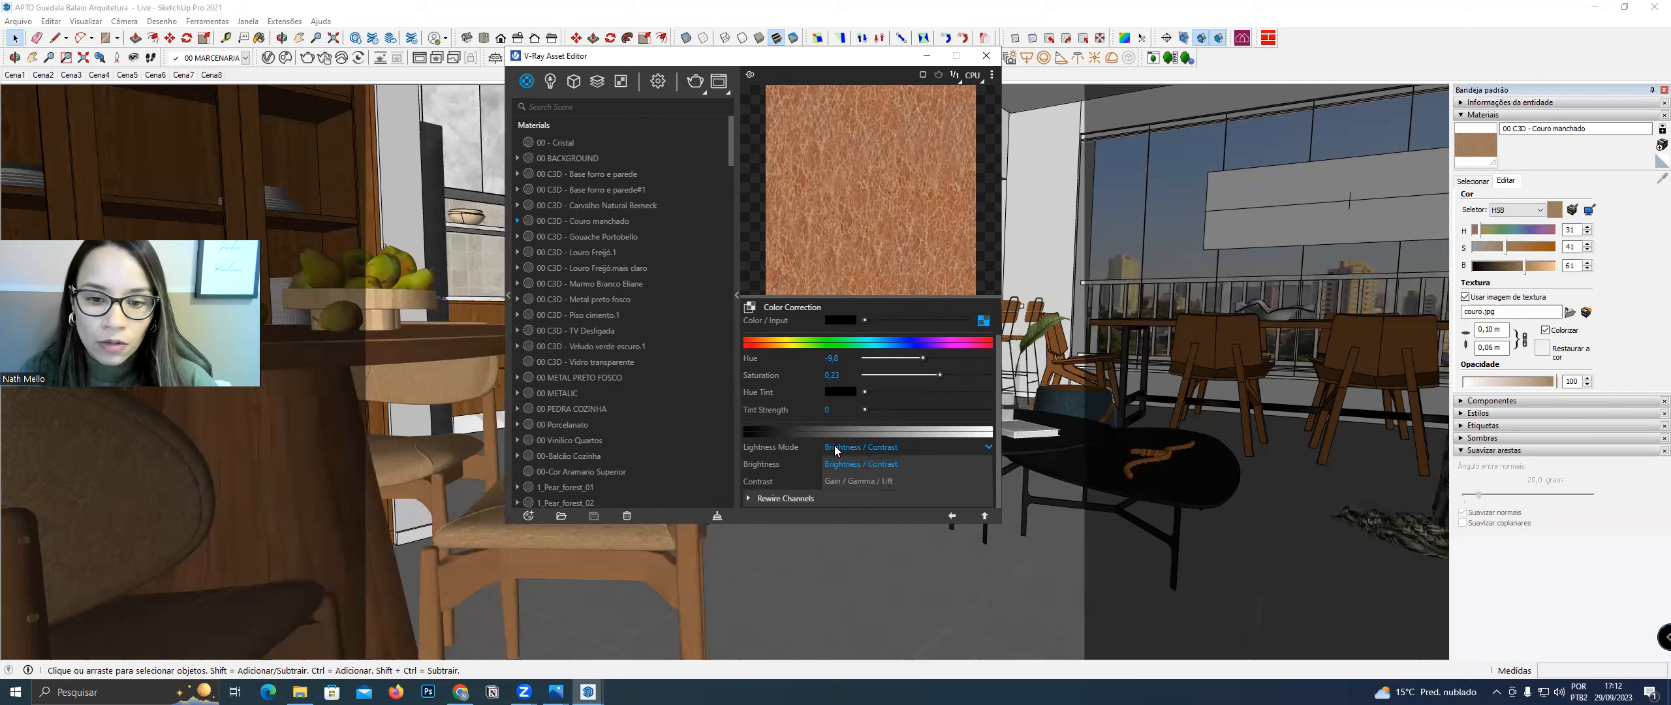
left_click(847, 481)
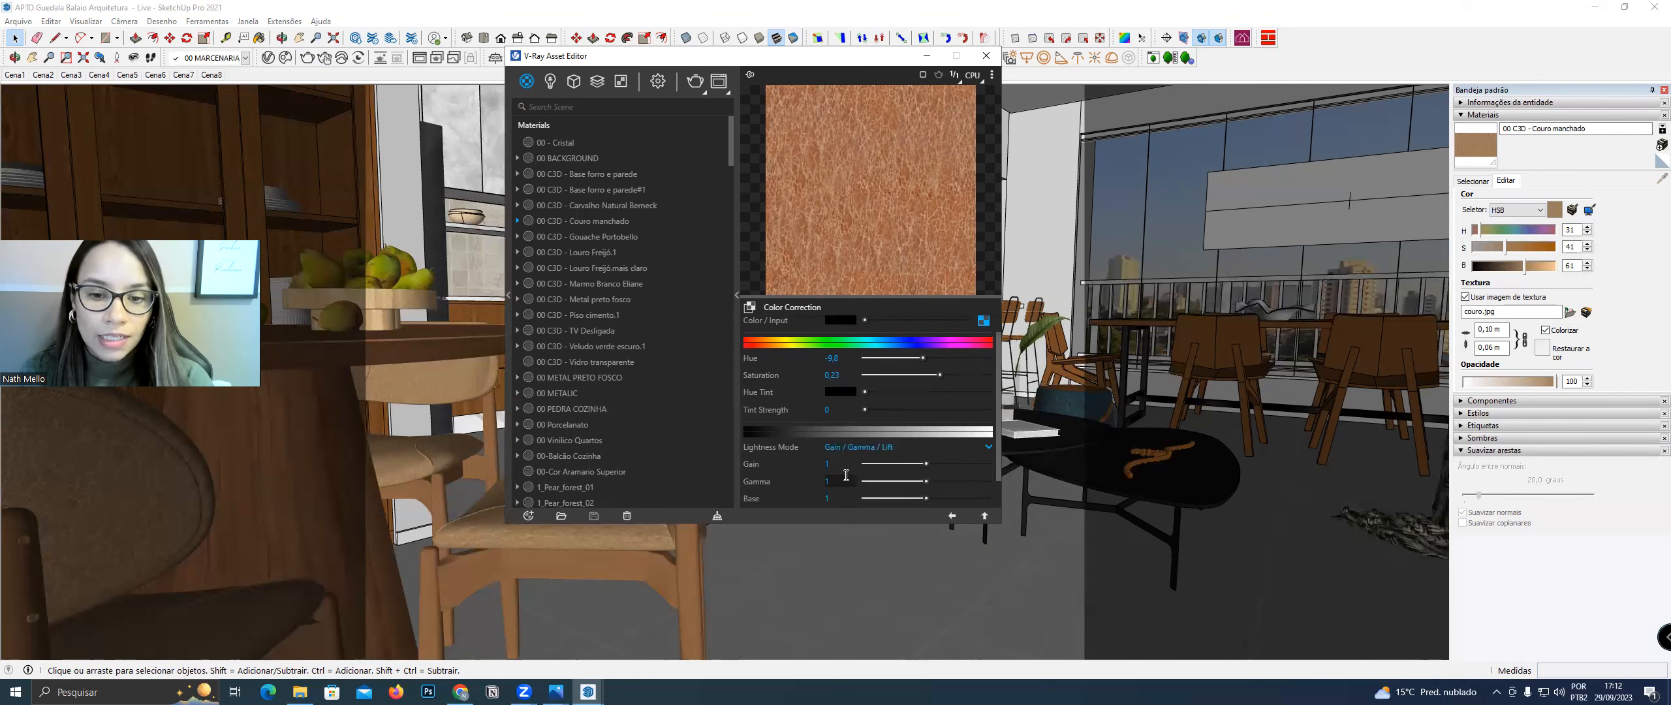
scroll(849, 475, "down", 2)
left_click(850, 416)
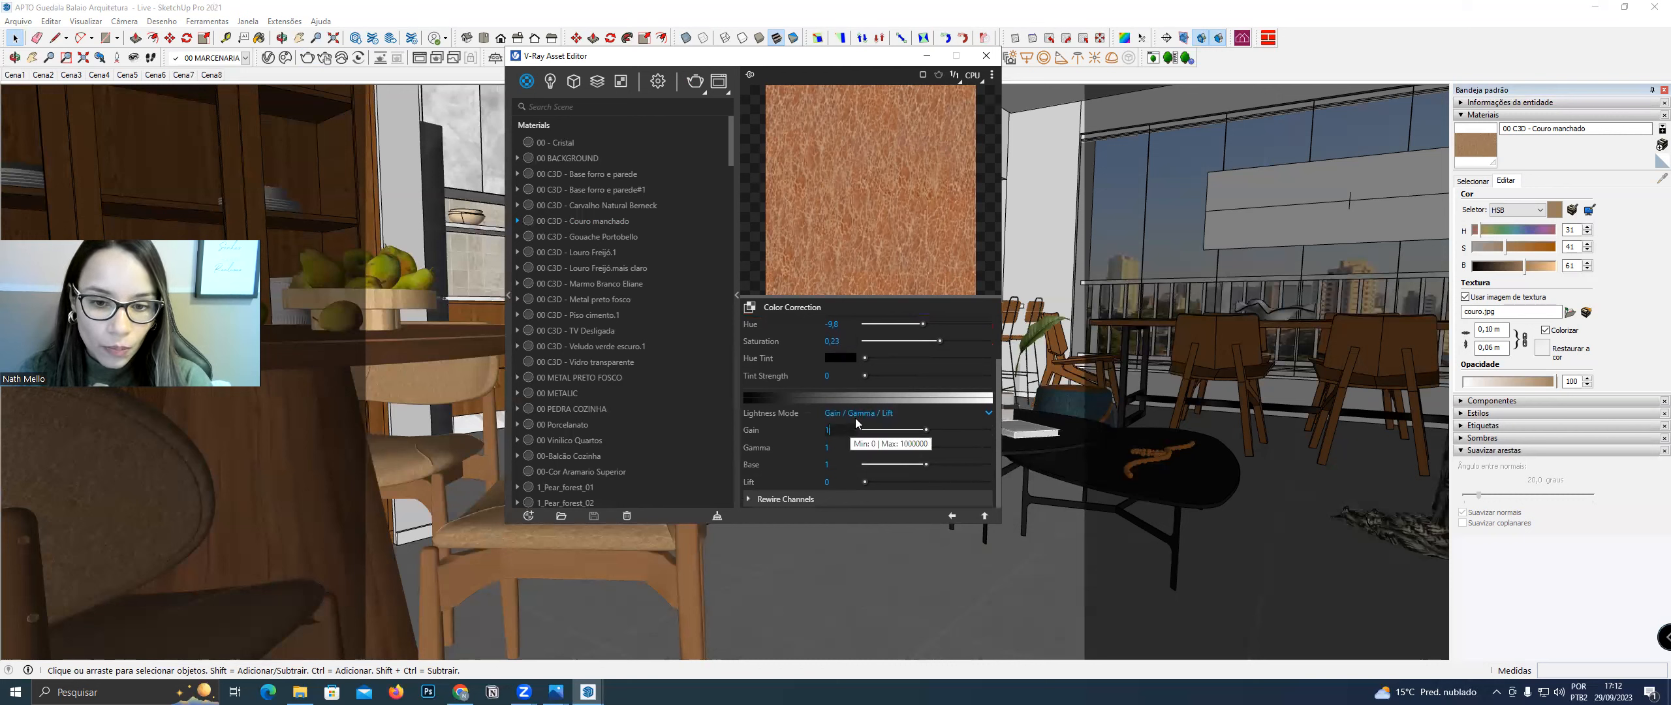
left_click(849, 430)
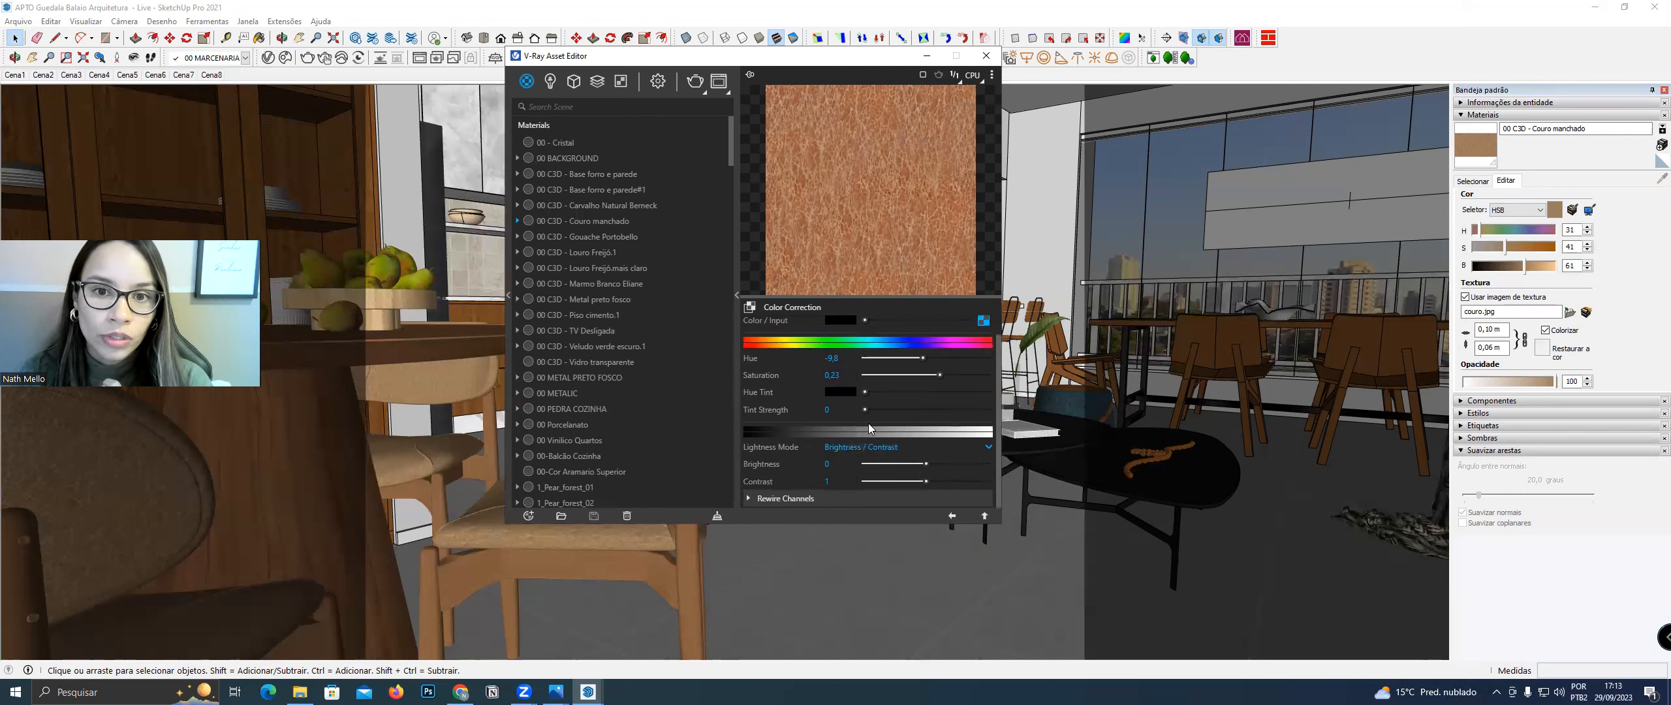
left_click(837, 451)
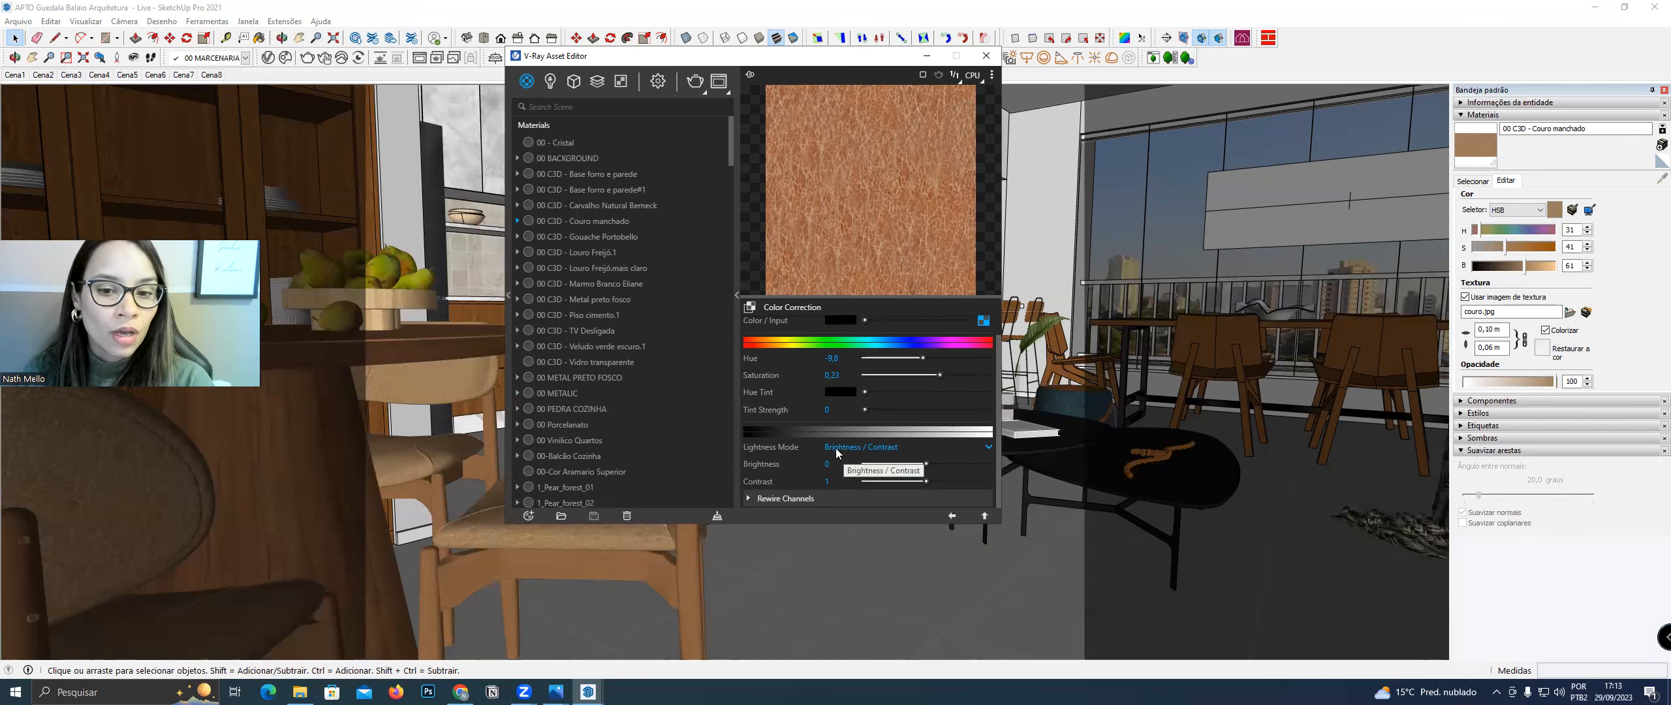
left_click(841, 481)
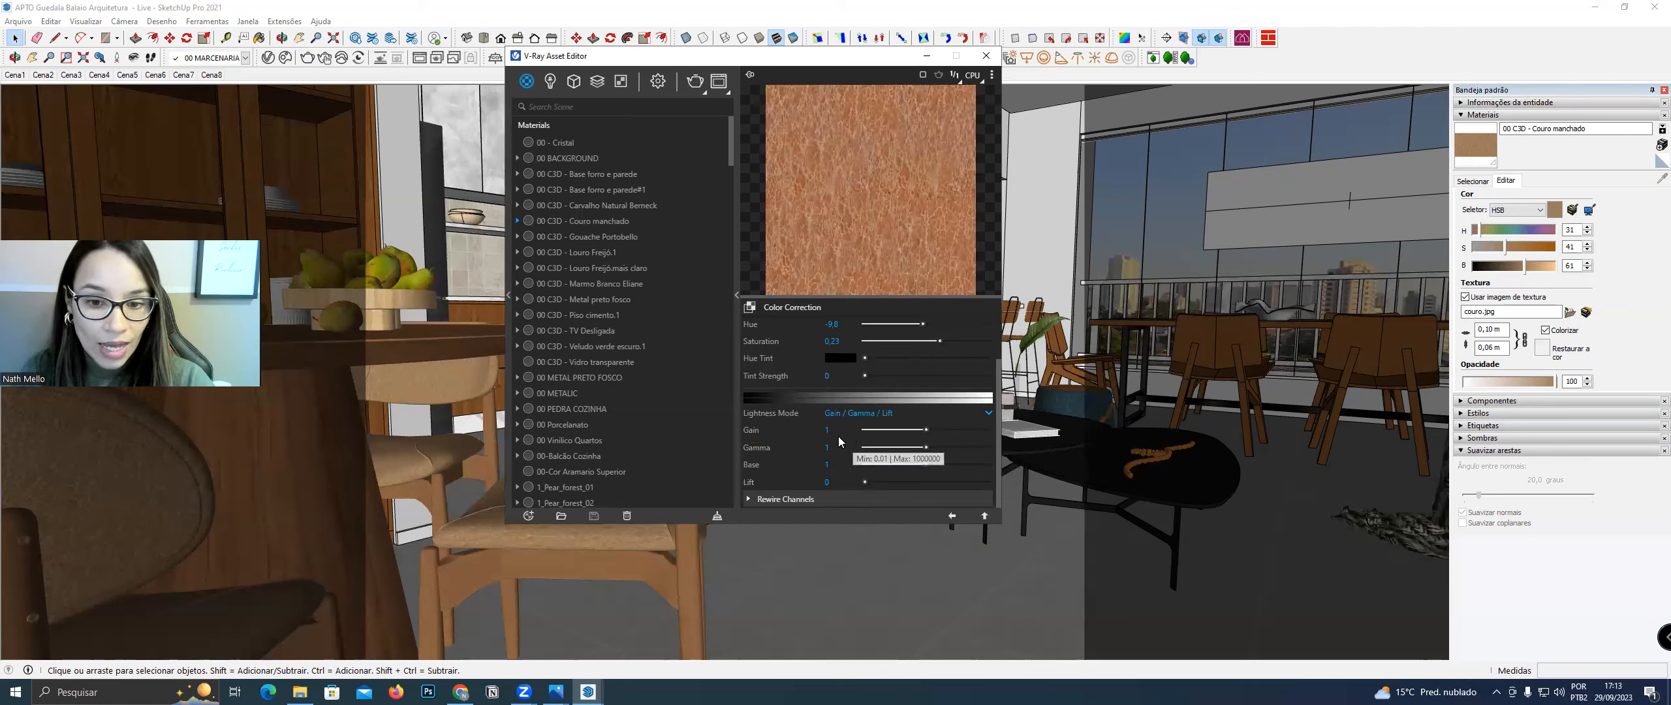
Darken the leather's Color Correction by setting its Gain to 0.63 and its Gamma to 0.66
left_click_drag(925, 429, 921, 431)
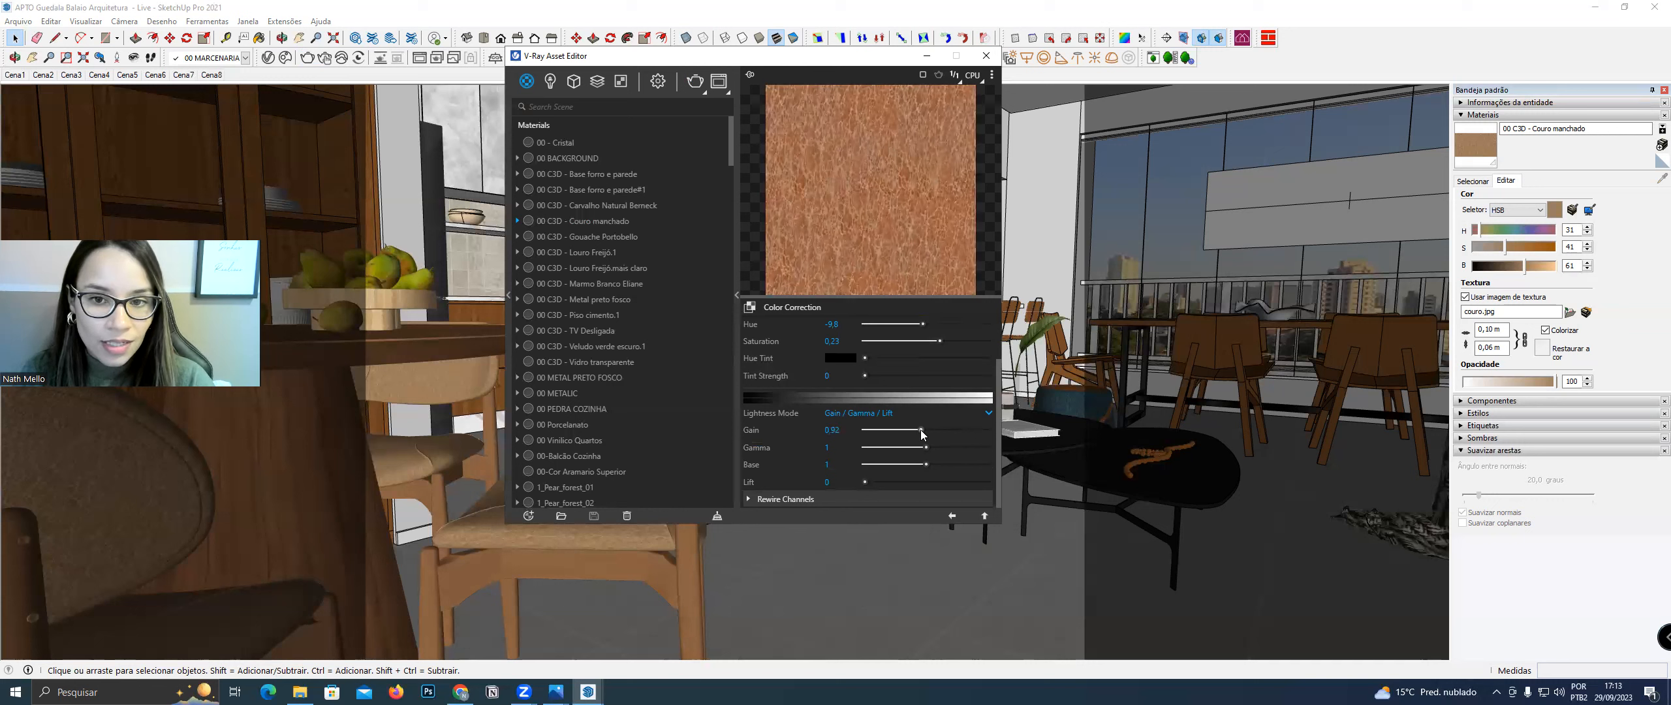
left_click(918, 447)
left_click(916, 430)
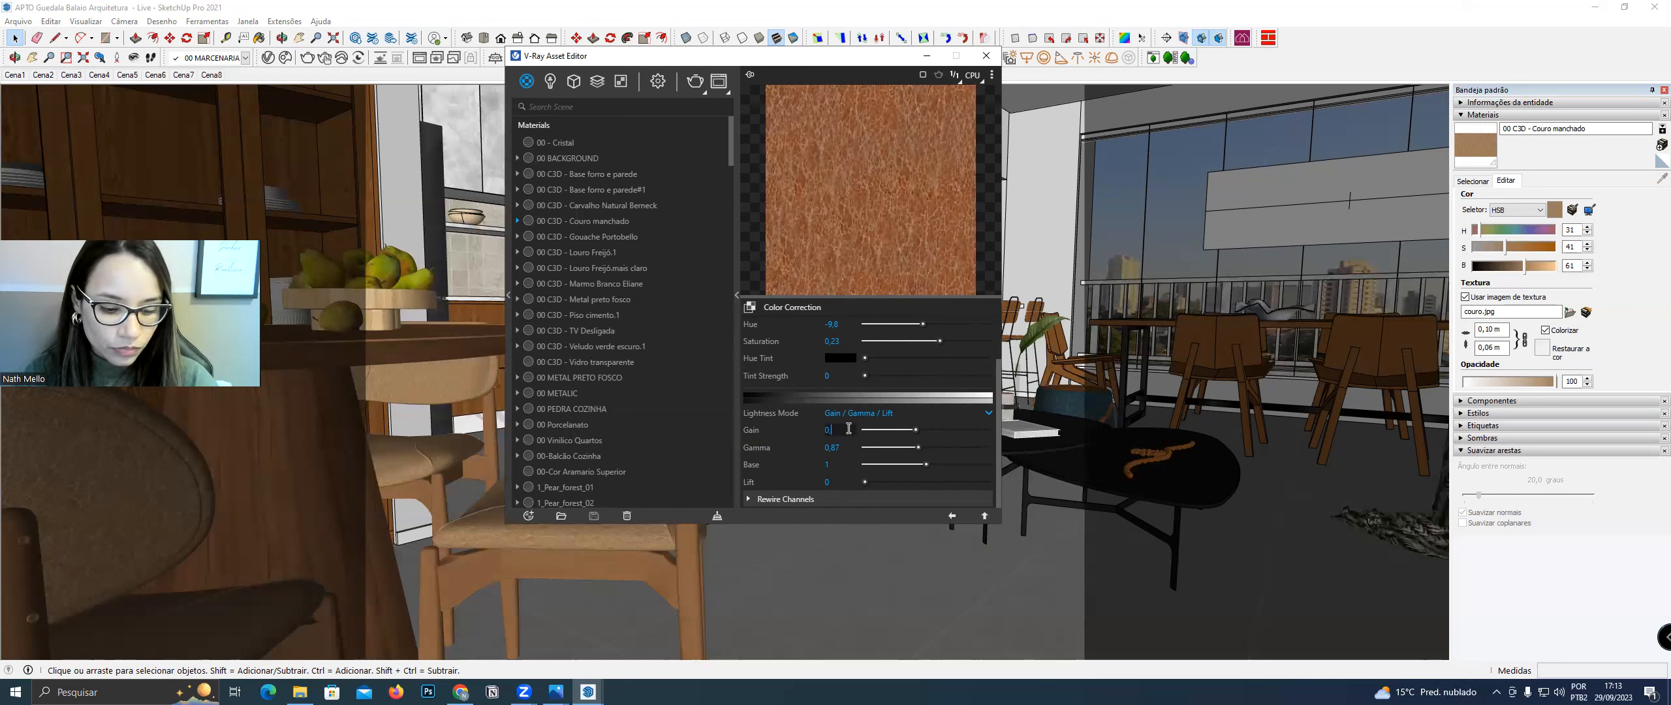
left_click(850, 428)
type("0,63")
key("Return")
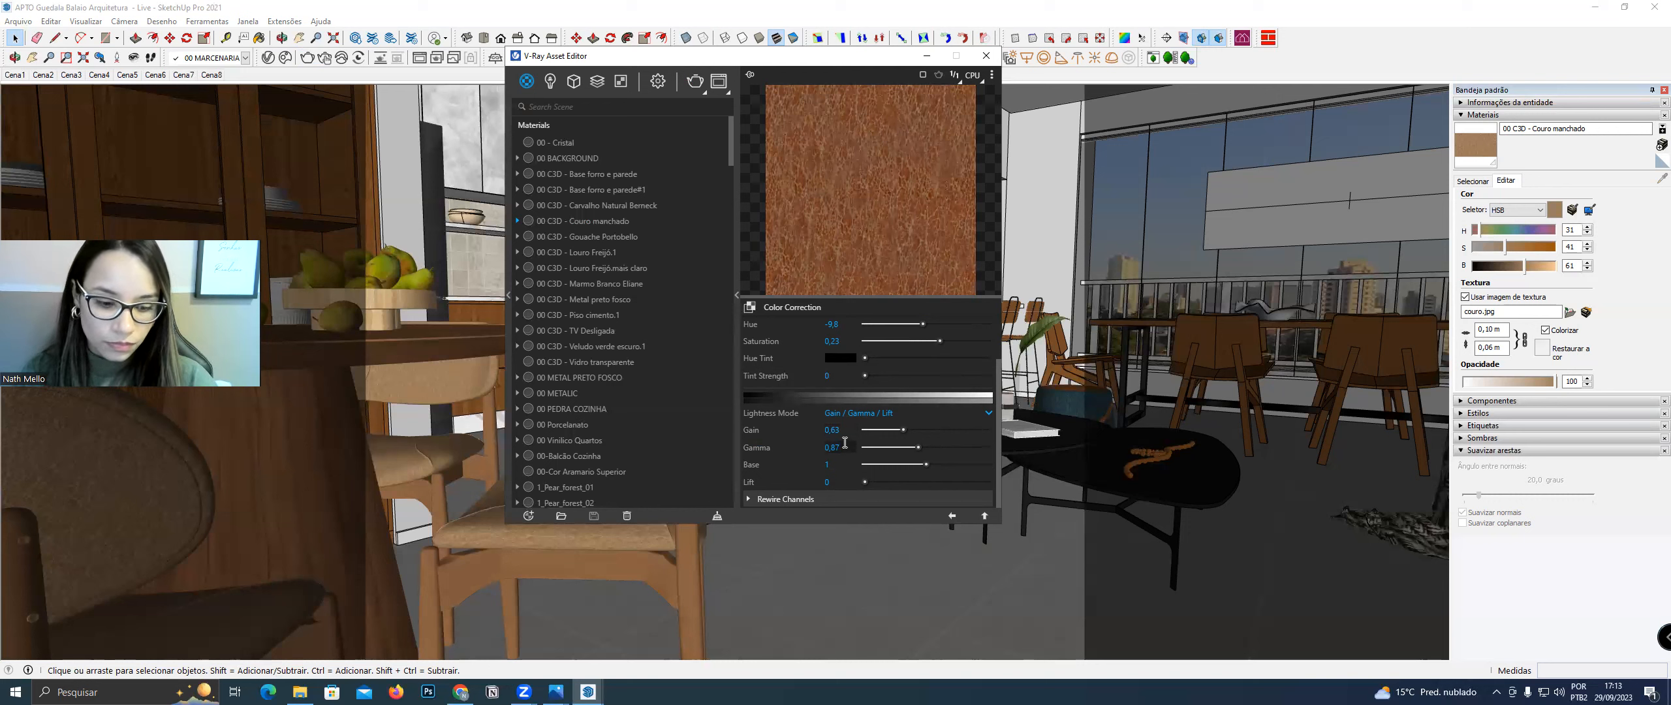
left_click(844, 443)
type("0,66")
key("Return")
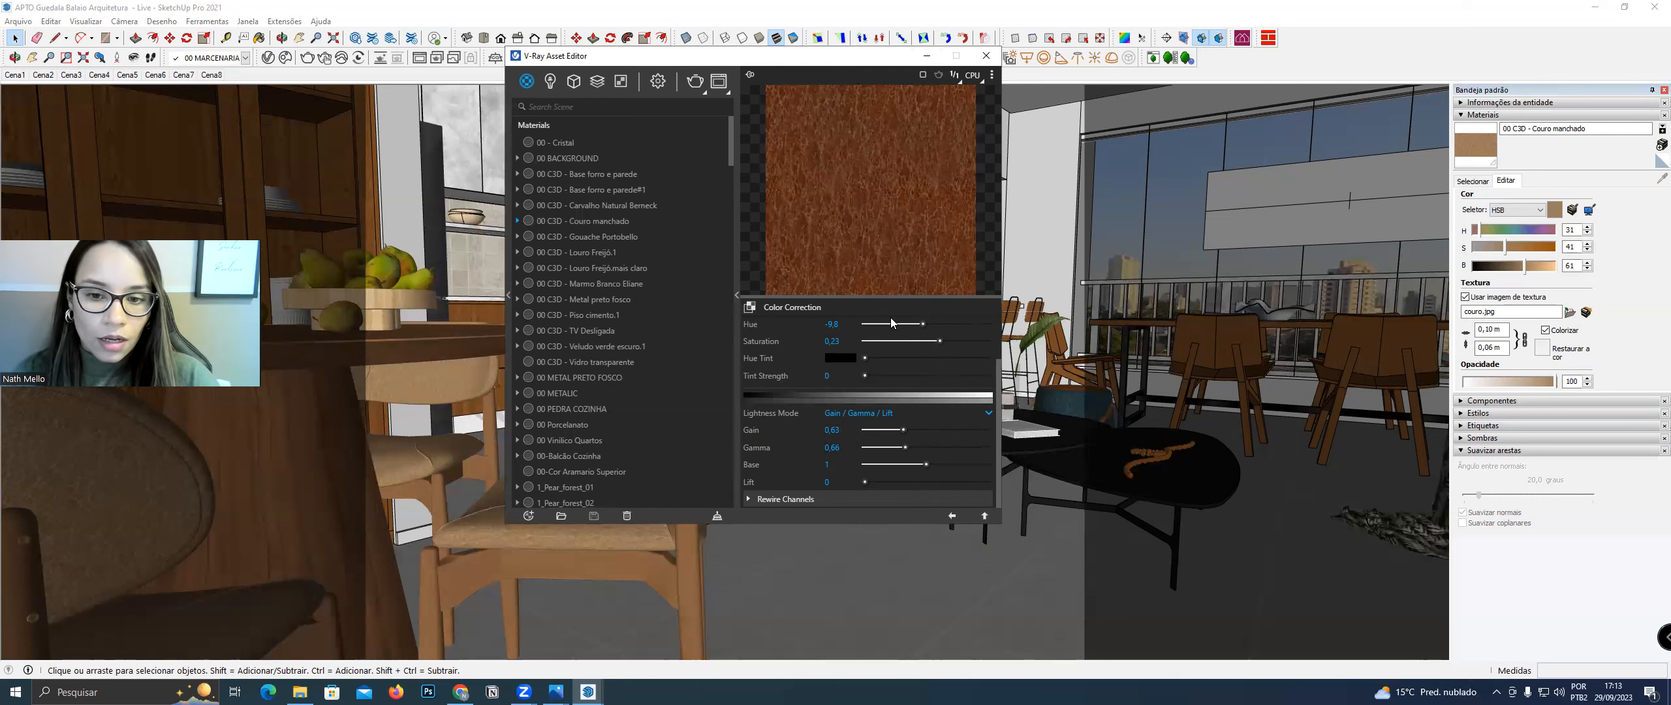
Return from the Color Correction to the leather material's main parameters and review them down to the Bump settings
scroll(894, 391, "up", 2)
left_click(952, 516)
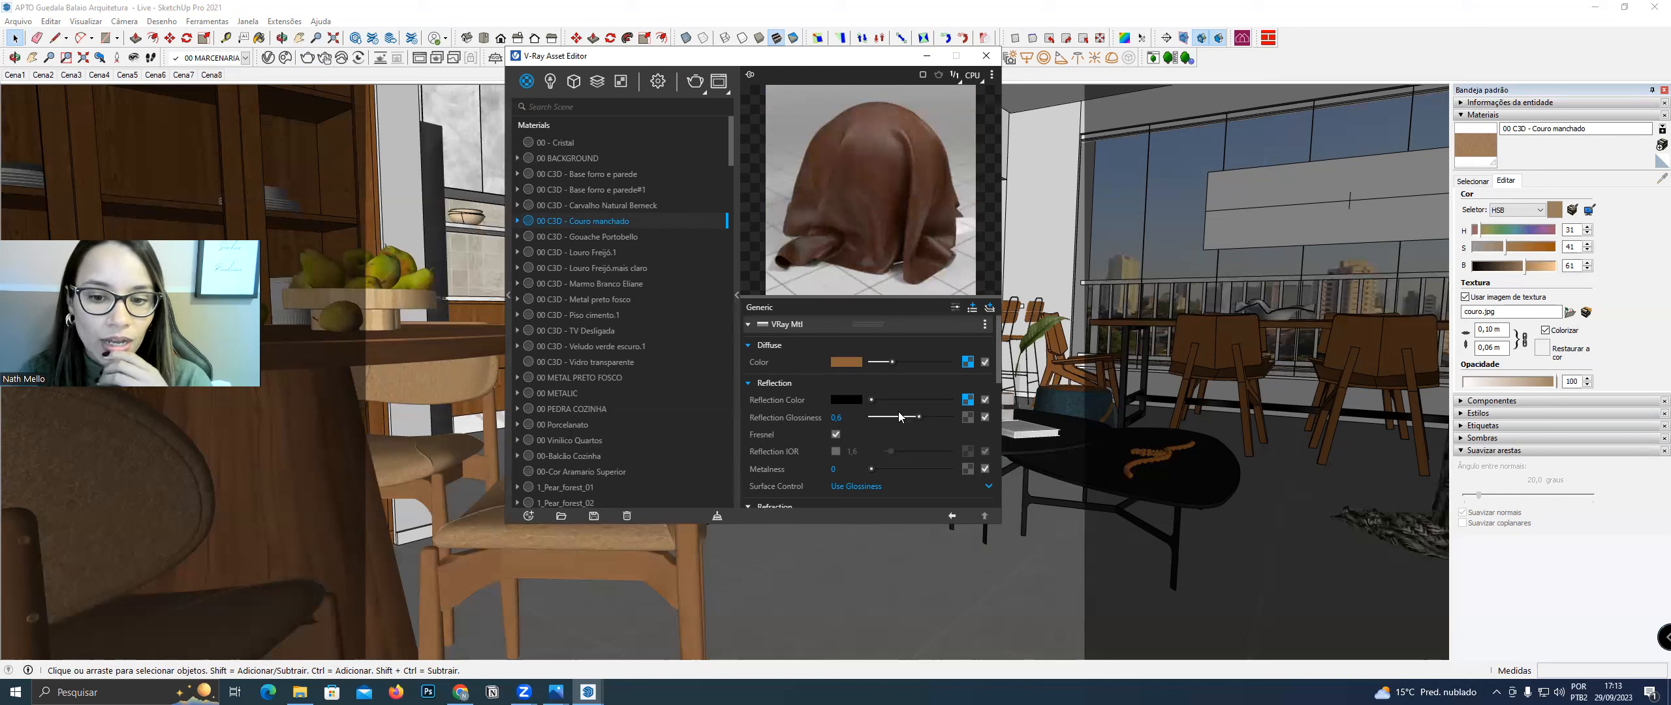
scroll(899, 411, "down", 10)
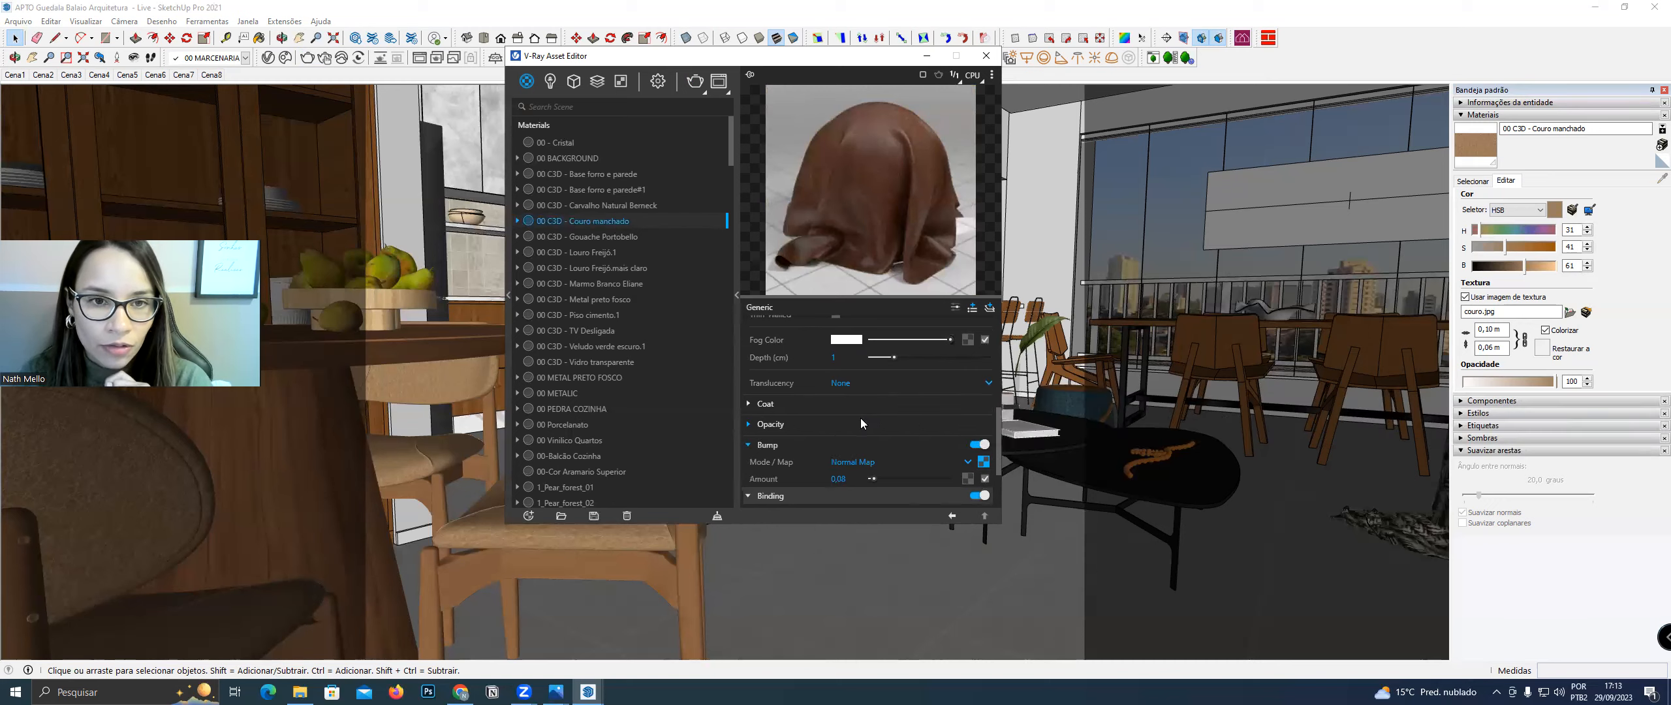
Bring up the V-Ray Frame Buffer and mark a render region around the leather-backed chair in the foreground
left_click(719, 81)
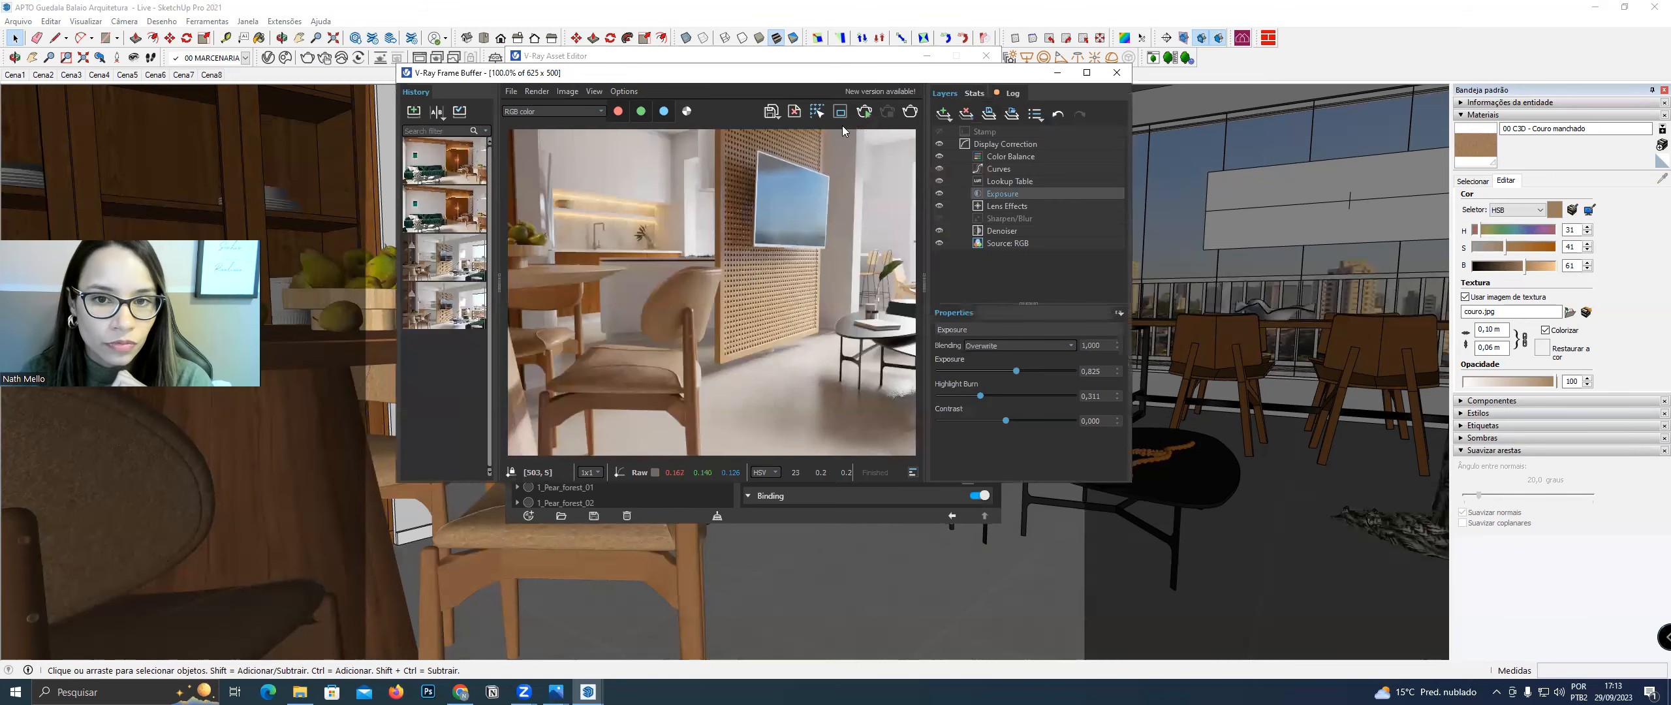
left_click_drag(731, 263, 553, 410)
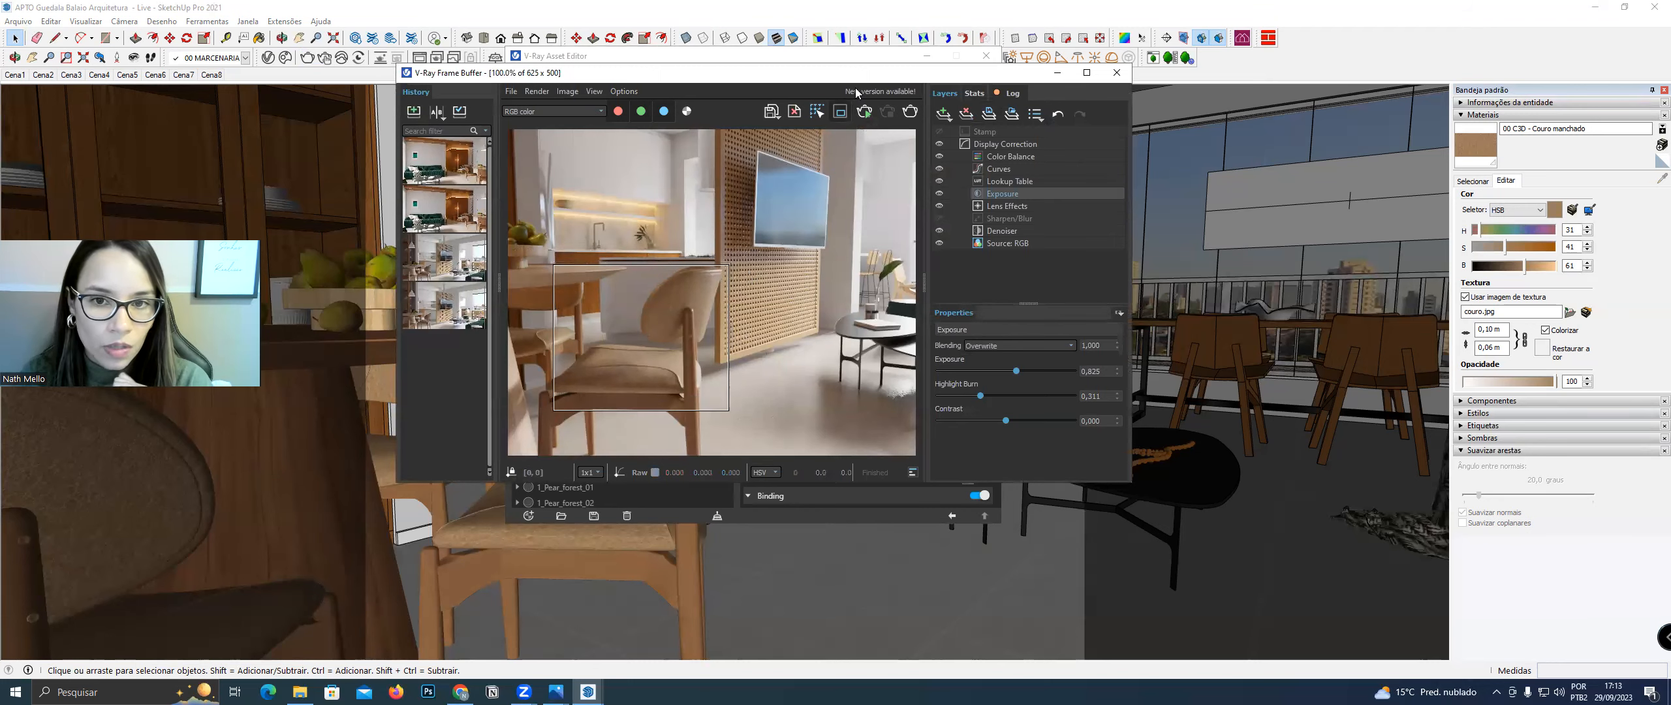
Render the region around the dining chair to check its leather up close, and close the V-Ray windows
left_click(906, 114)
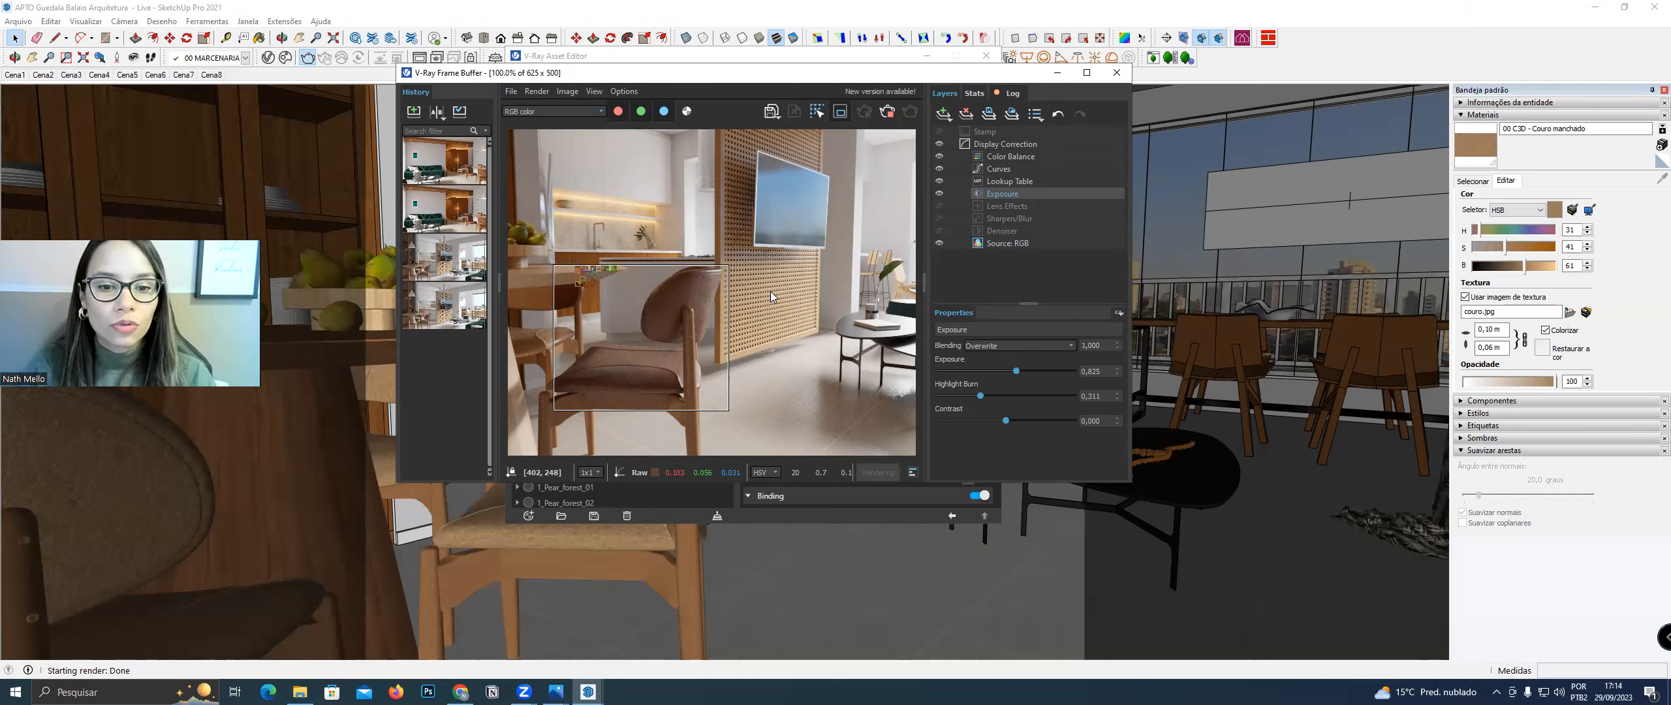
scroll(684, 294, "up", 2)
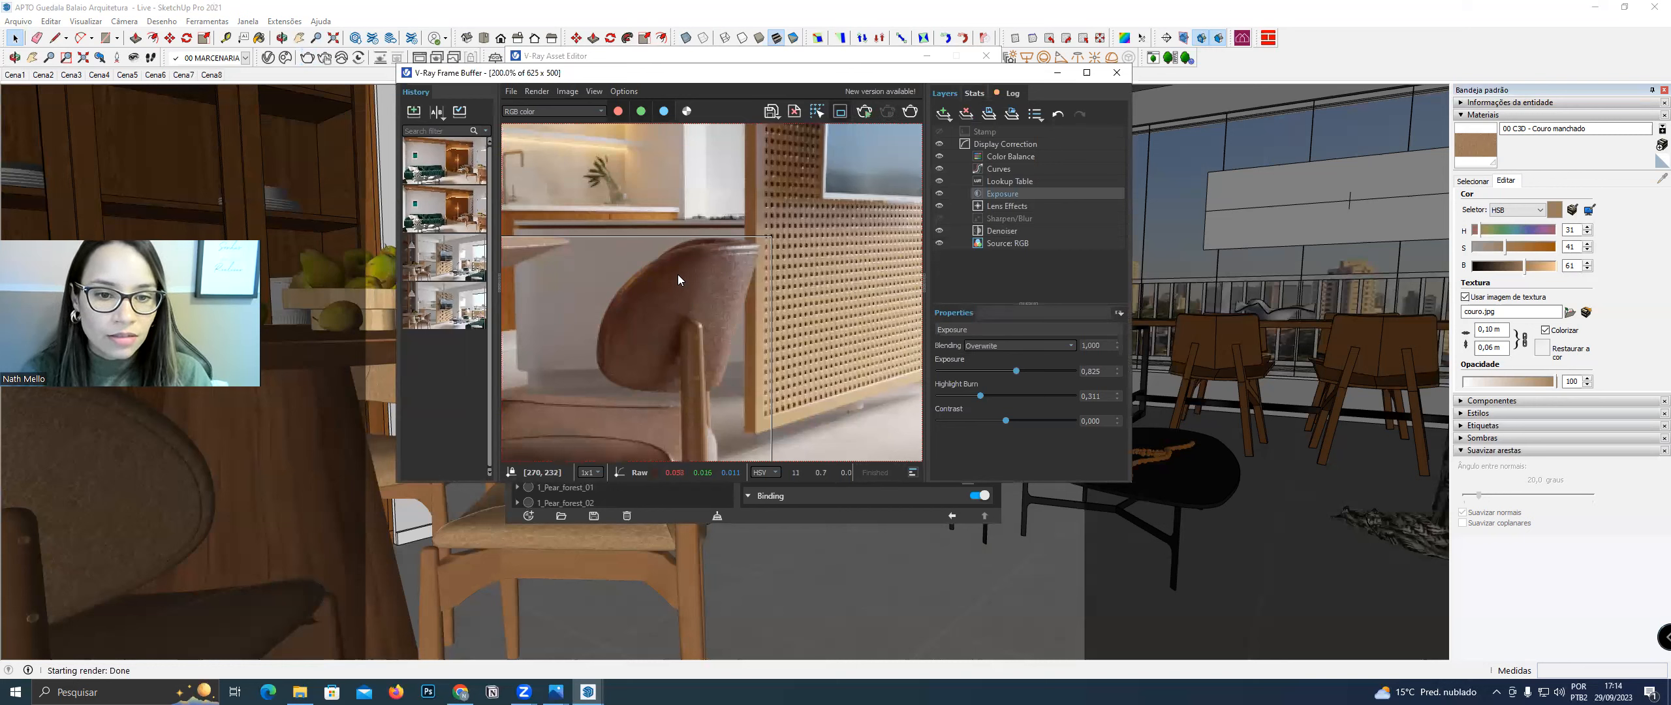
scroll(678, 280, "down", 2)
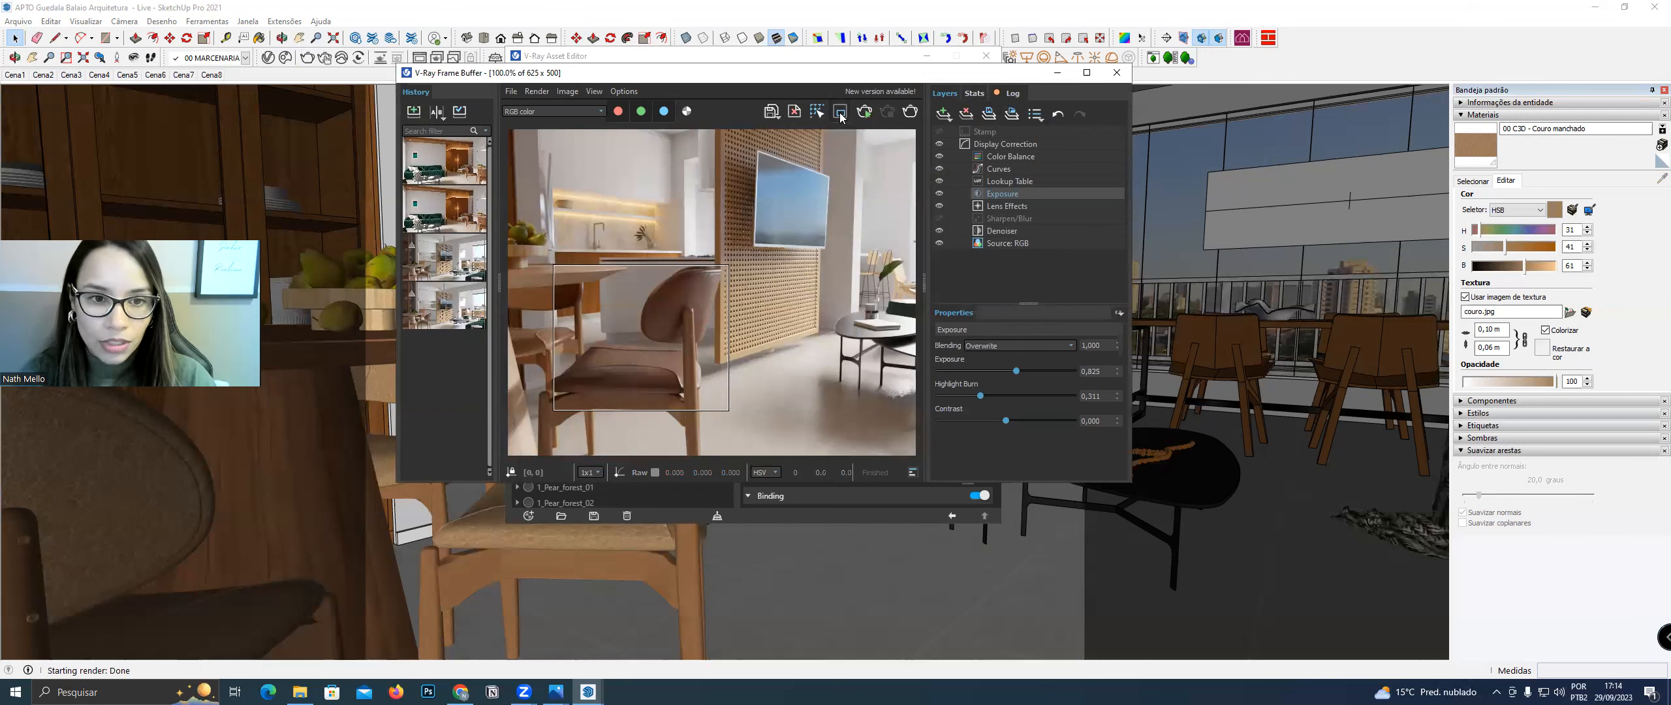
left_click(1116, 72)
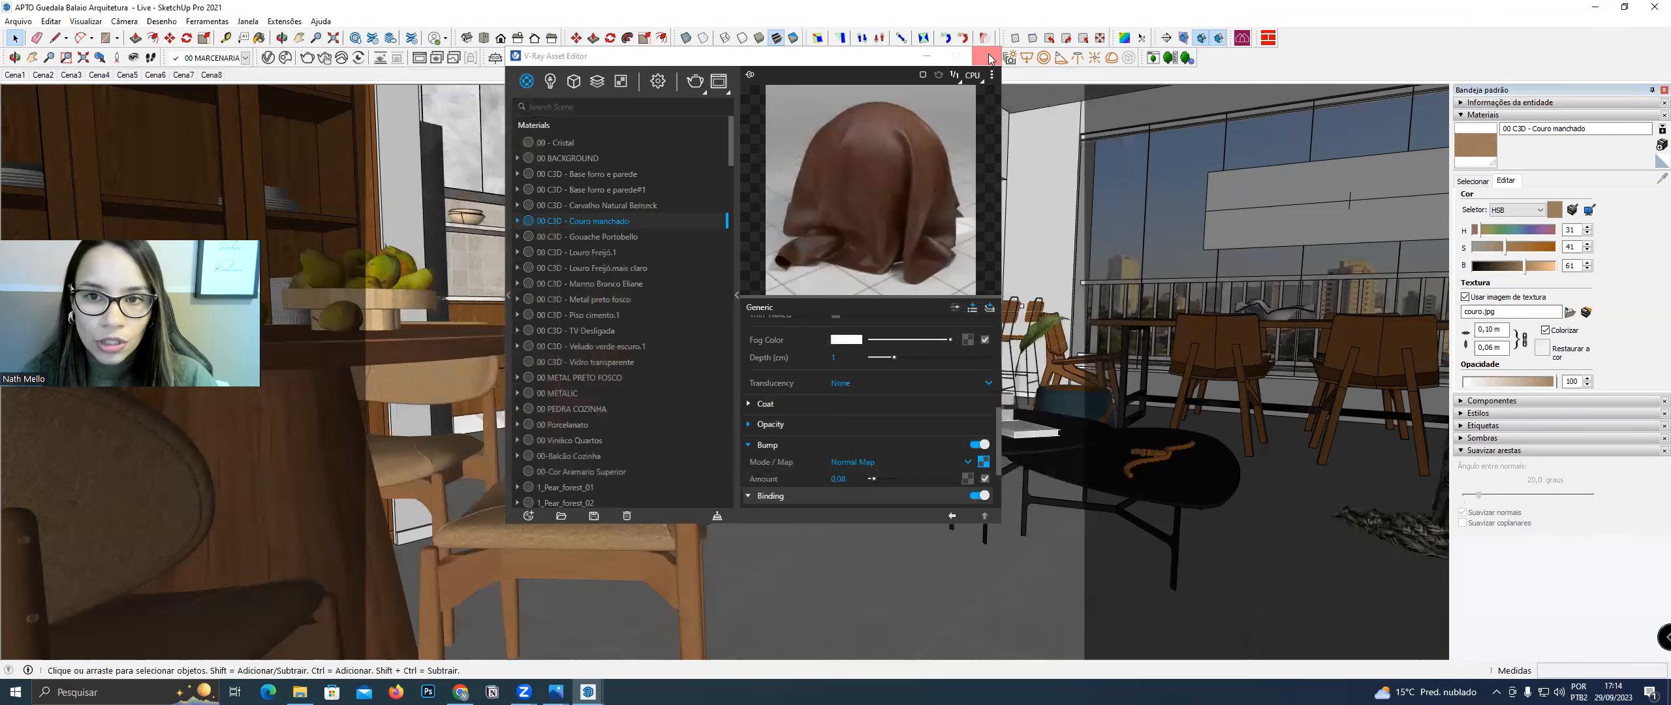
left_click(991, 60)
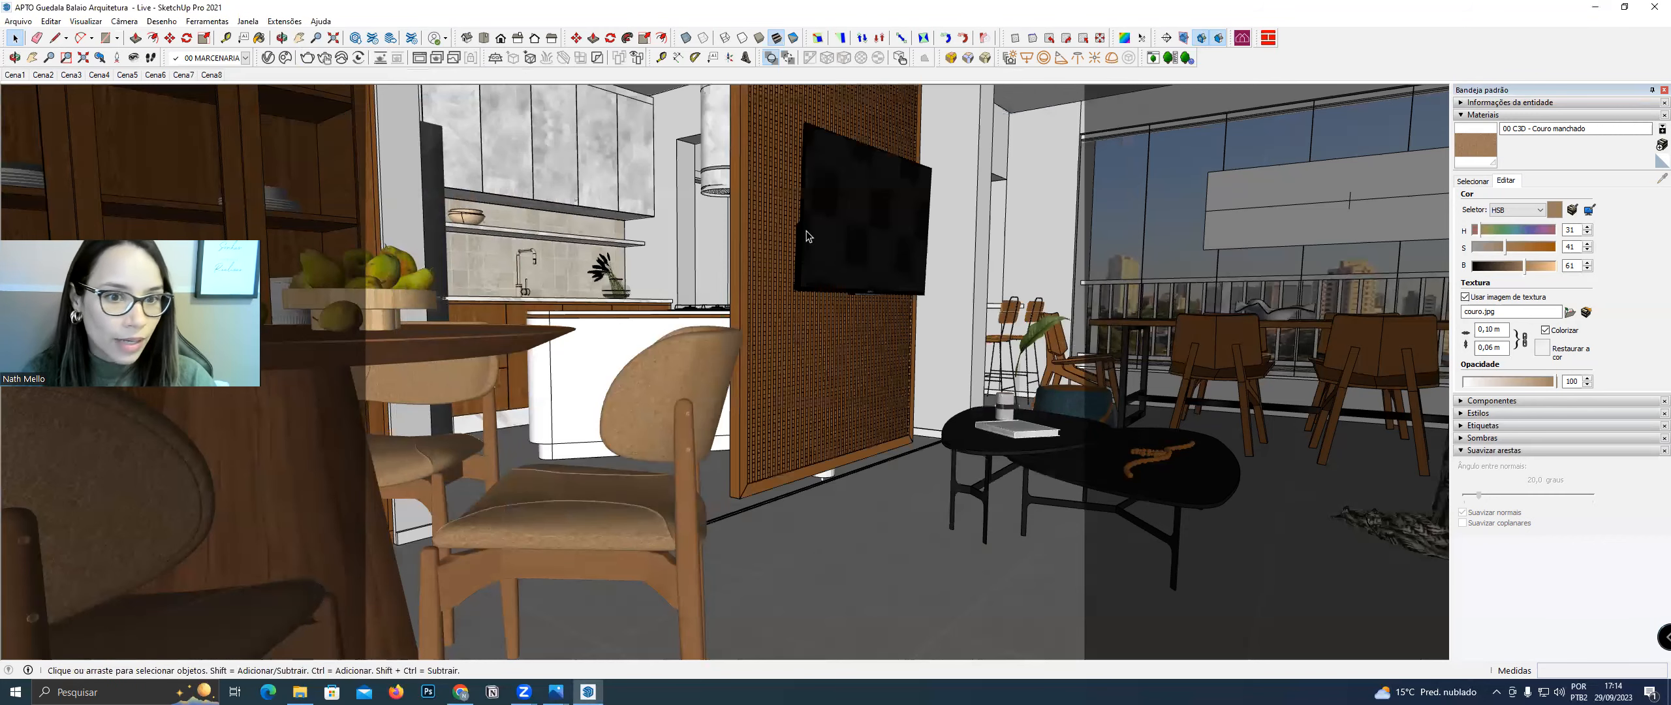
Starting from Cena8, frame a closer view of the kitchen backsplash and sink and add it as a new scene
key("h")
left_click_drag(608, 235, 617, 246)
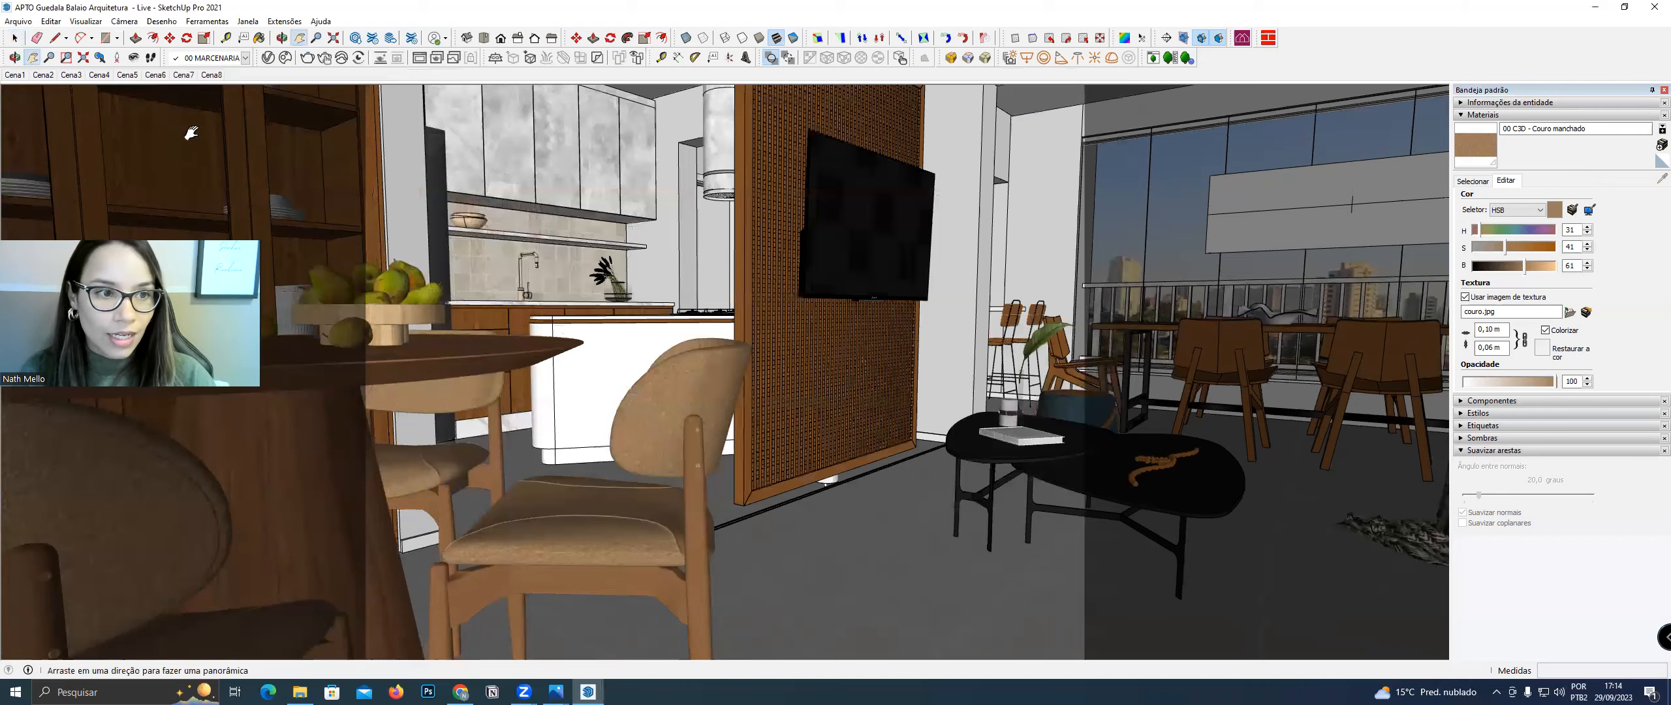
left_click(215, 76)
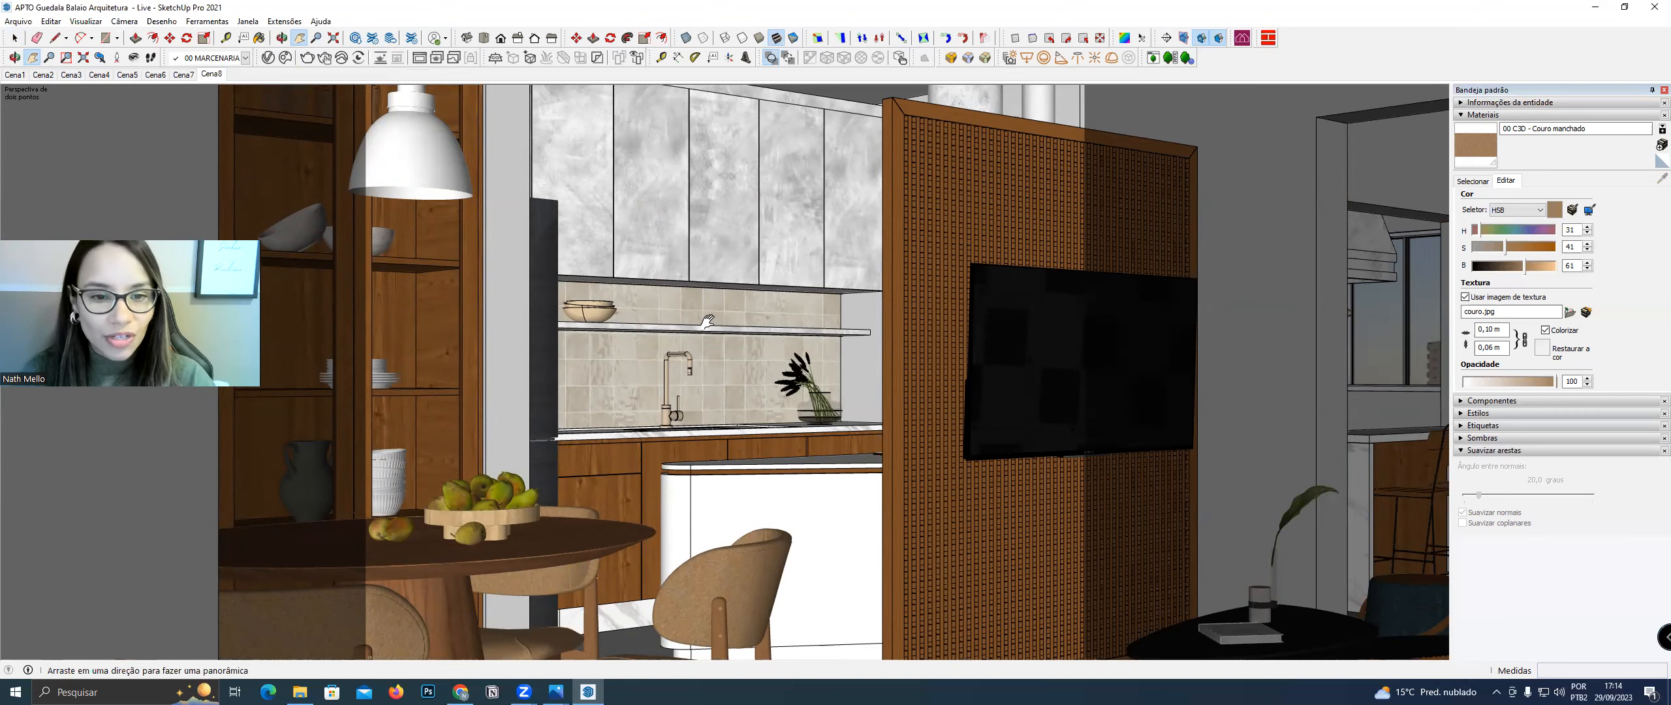
scroll(711, 314, "up", 1)
scroll(690, 355, "up", 1)
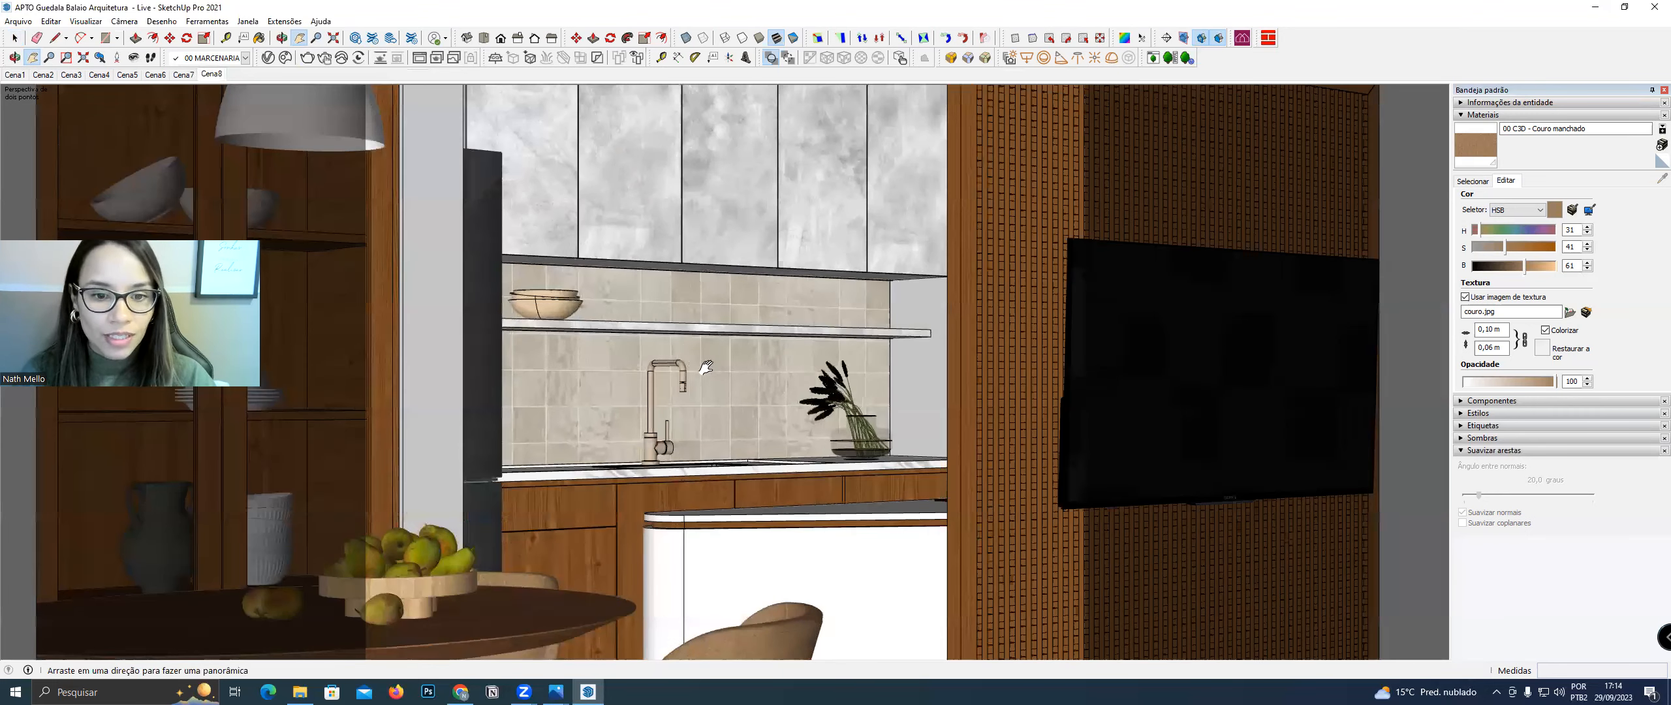
scroll(707, 366, "up", 1)
left_click_drag(722, 366, 745, 358)
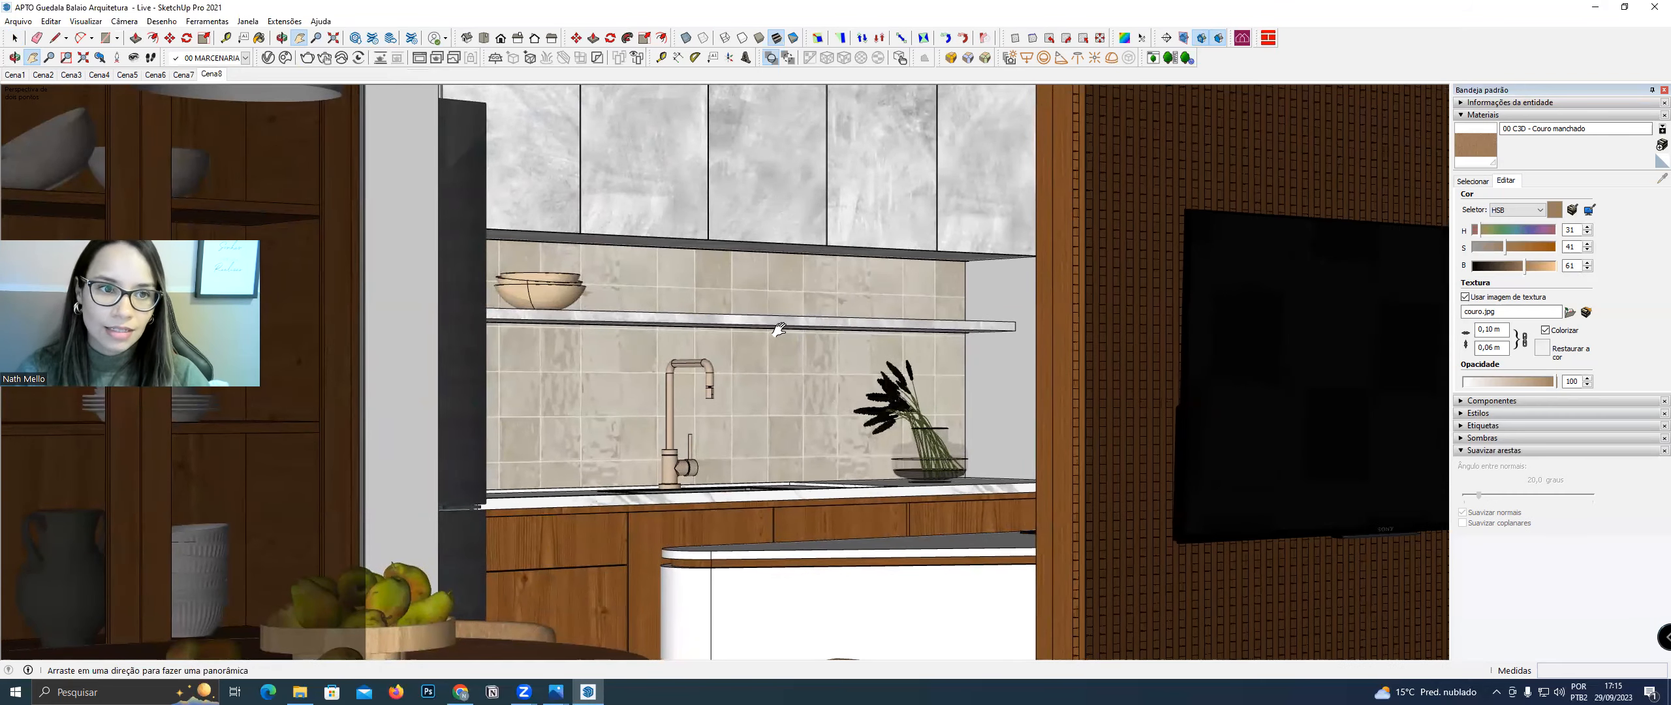
right_click(213, 74)
left_click(253, 115)
key("space")
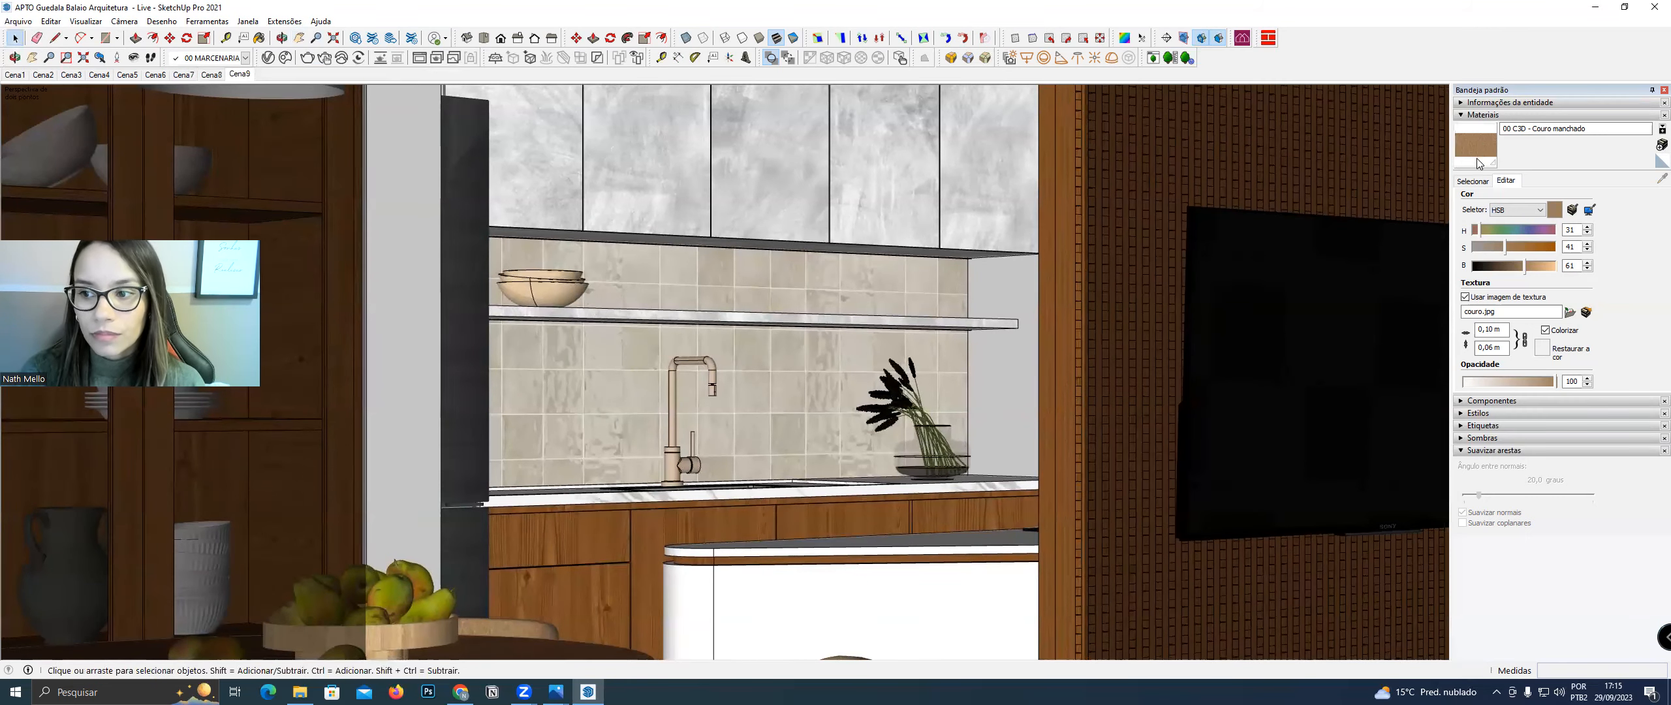
Sample the kitchen backsplash tile and load its 00 C3D - Gouache Portobello material in the V-Ray Asset Editor
left_click(1472, 181)
left_click(1472, 257)
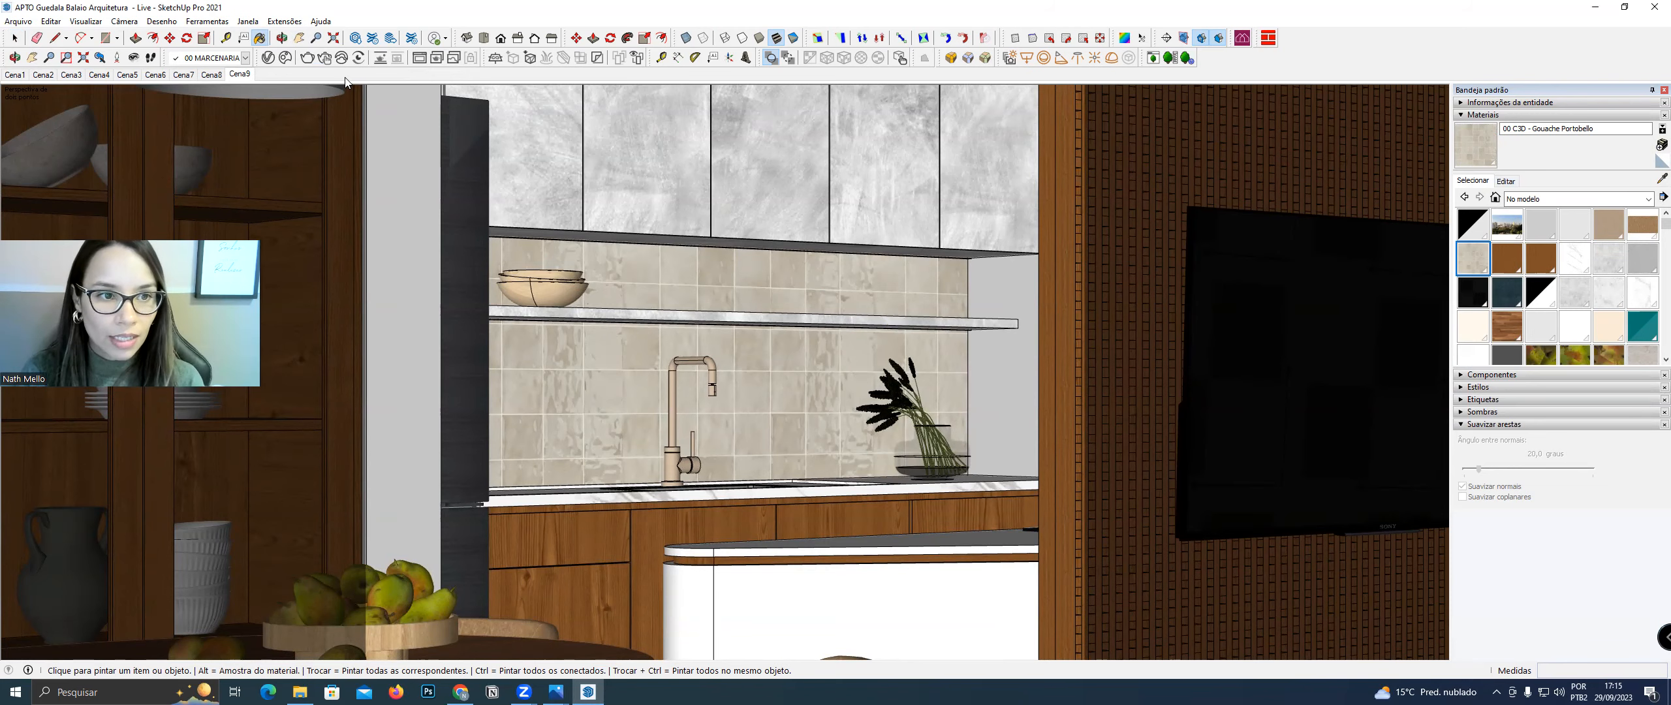
left_click(420, 57)
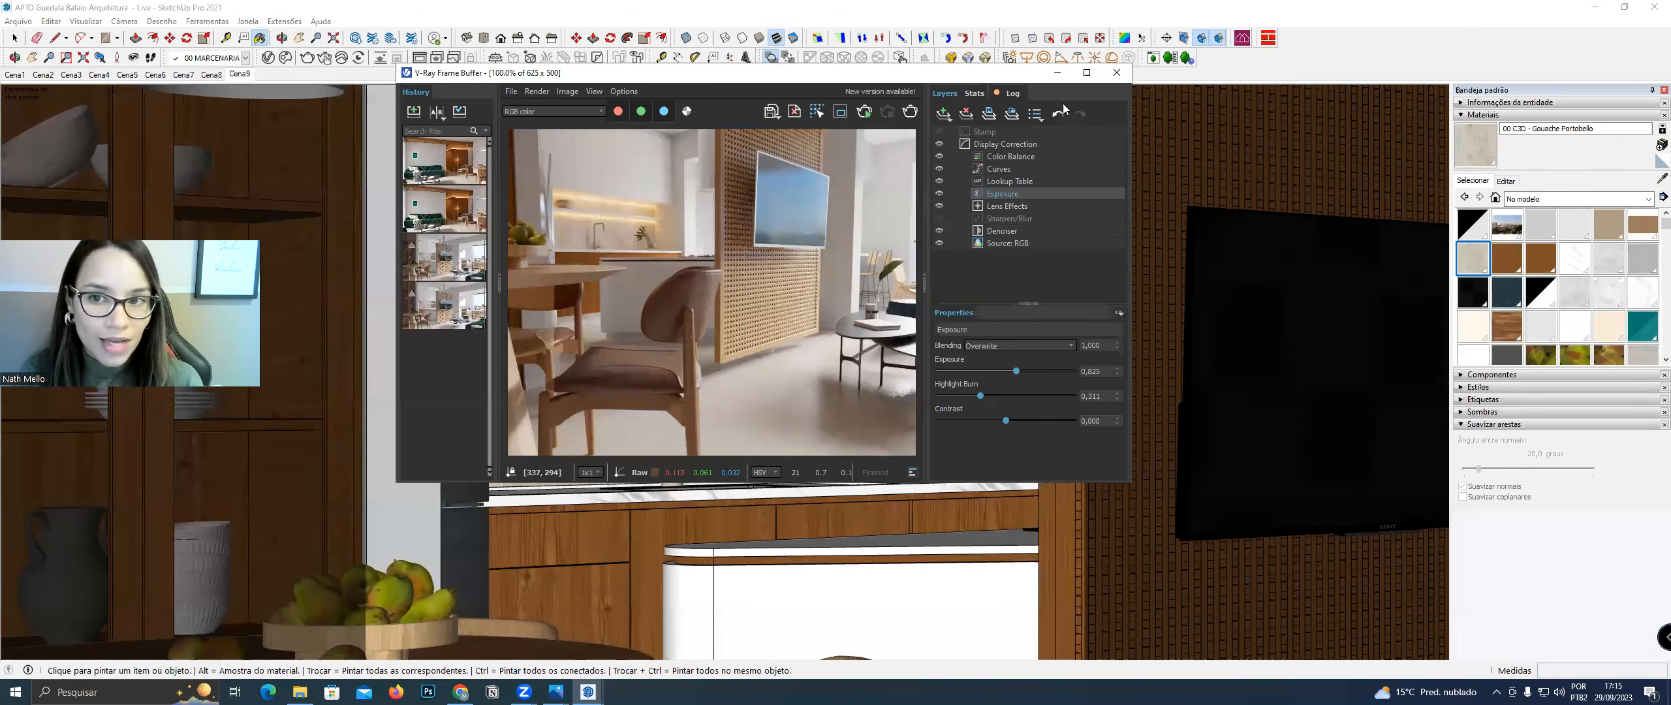
left_click(268, 60)
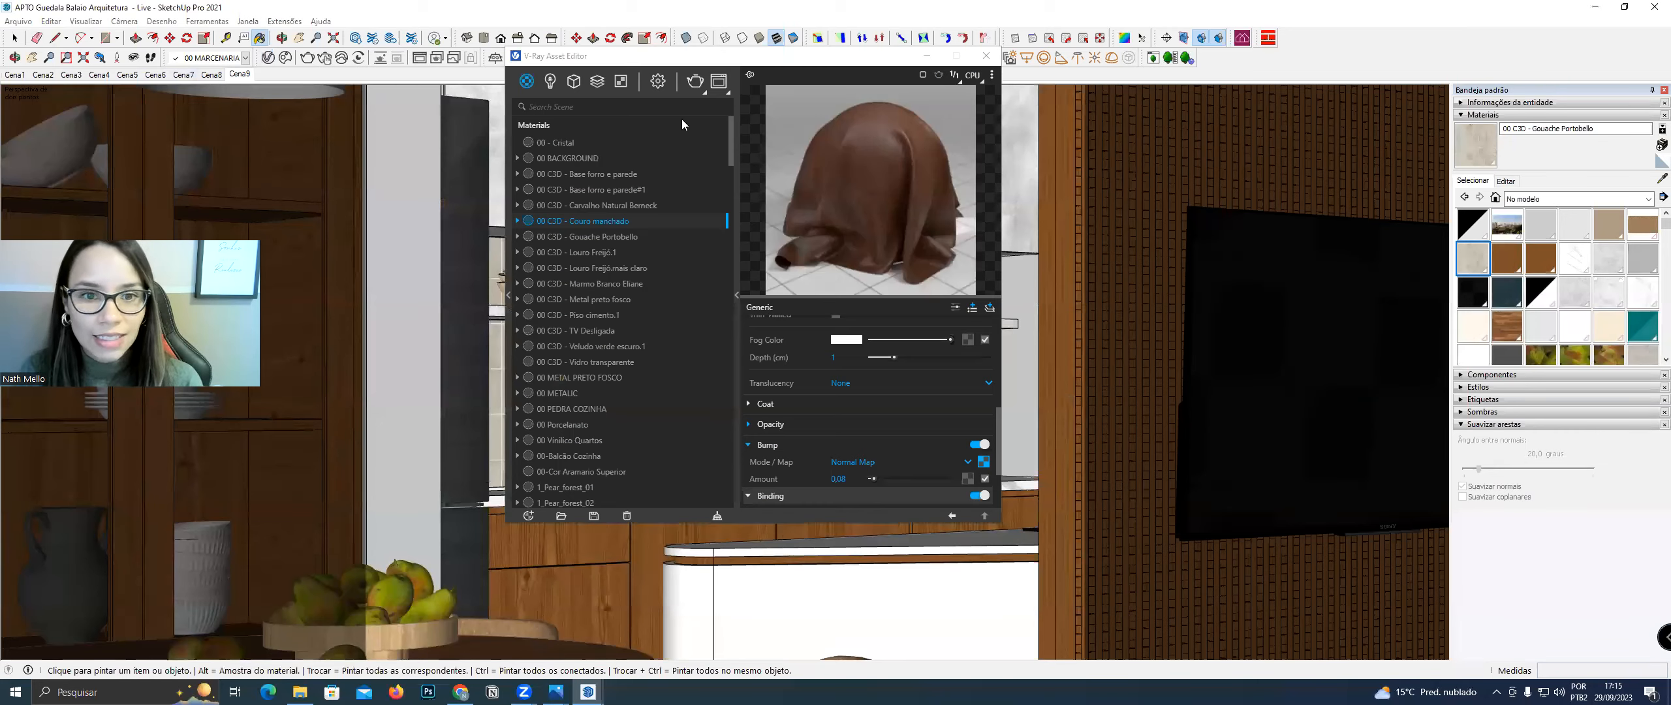
left_click(659, 82)
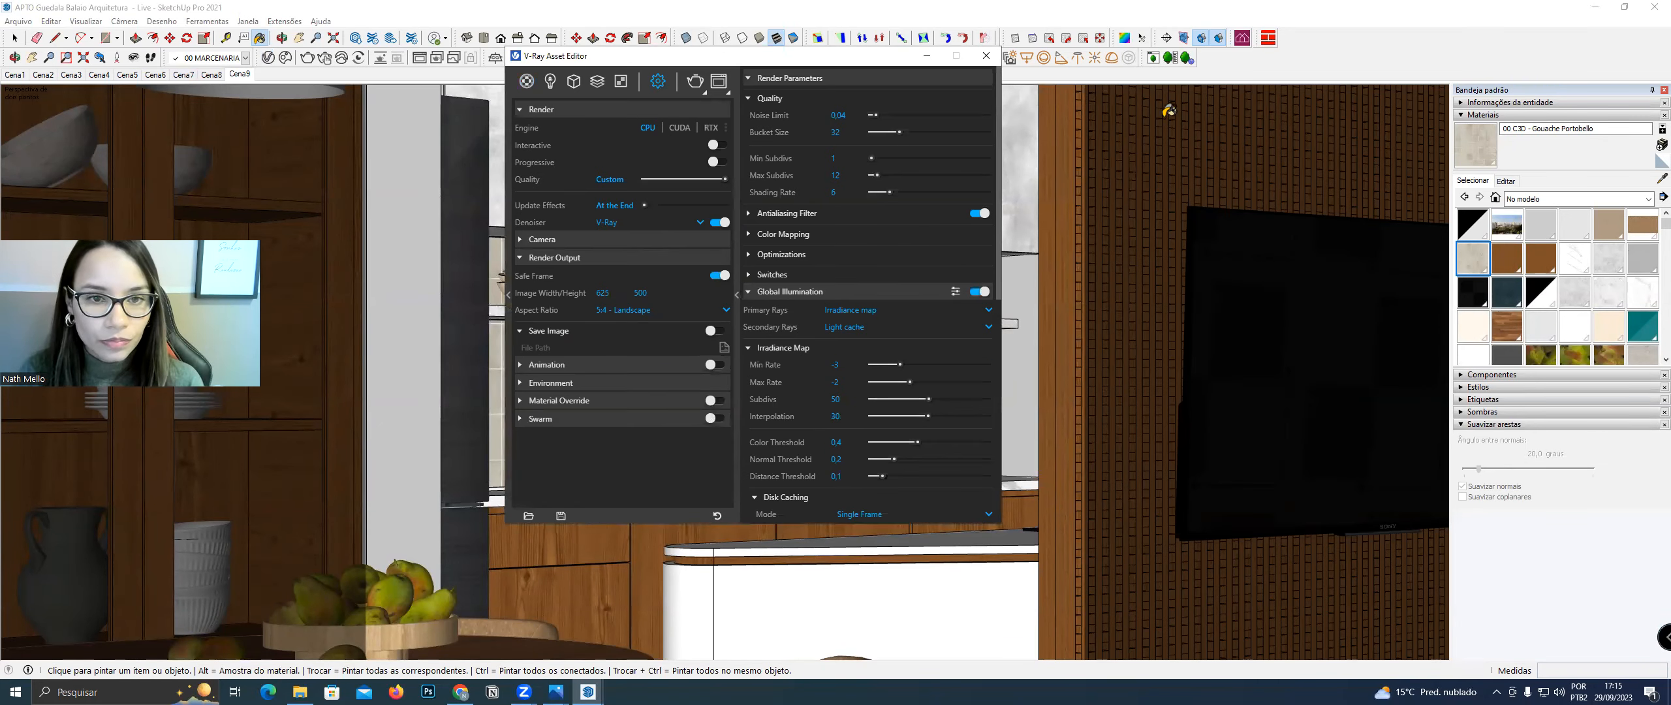
left_click(1662, 180)
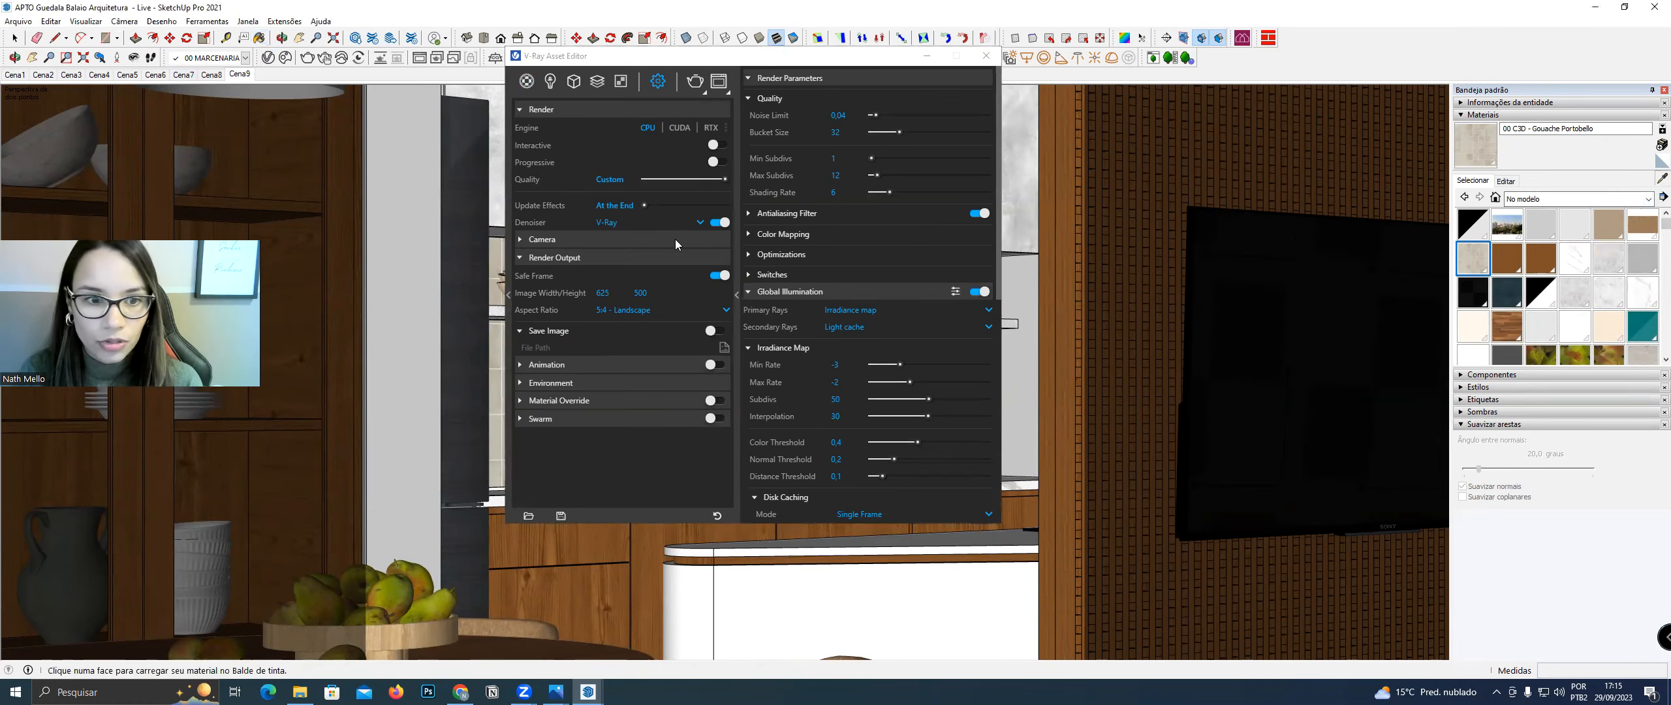
left_click(493, 378)
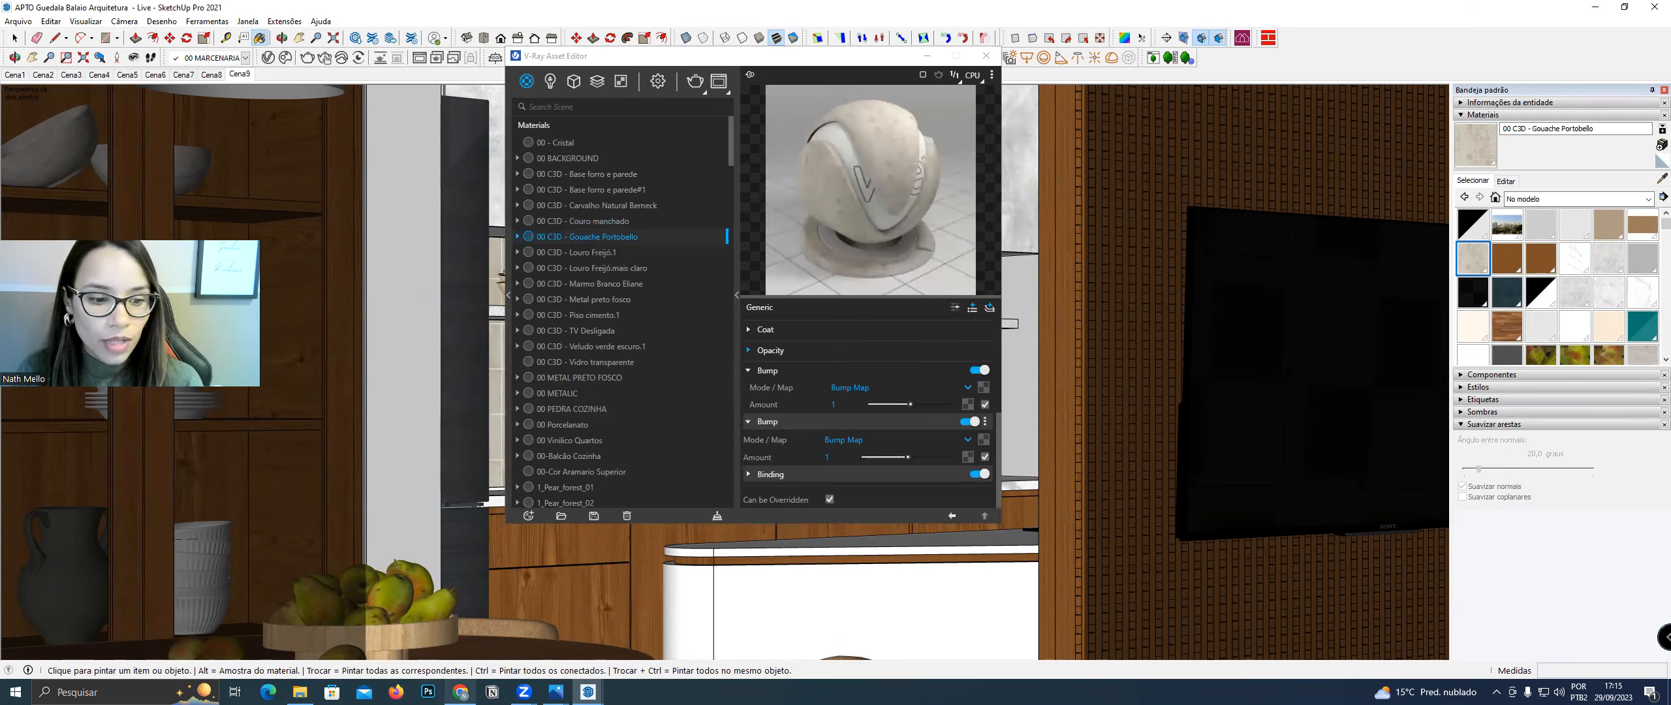
Switch the Gouache Portobello material's preview scene to Floor
scroll(905, 396, "up", 5)
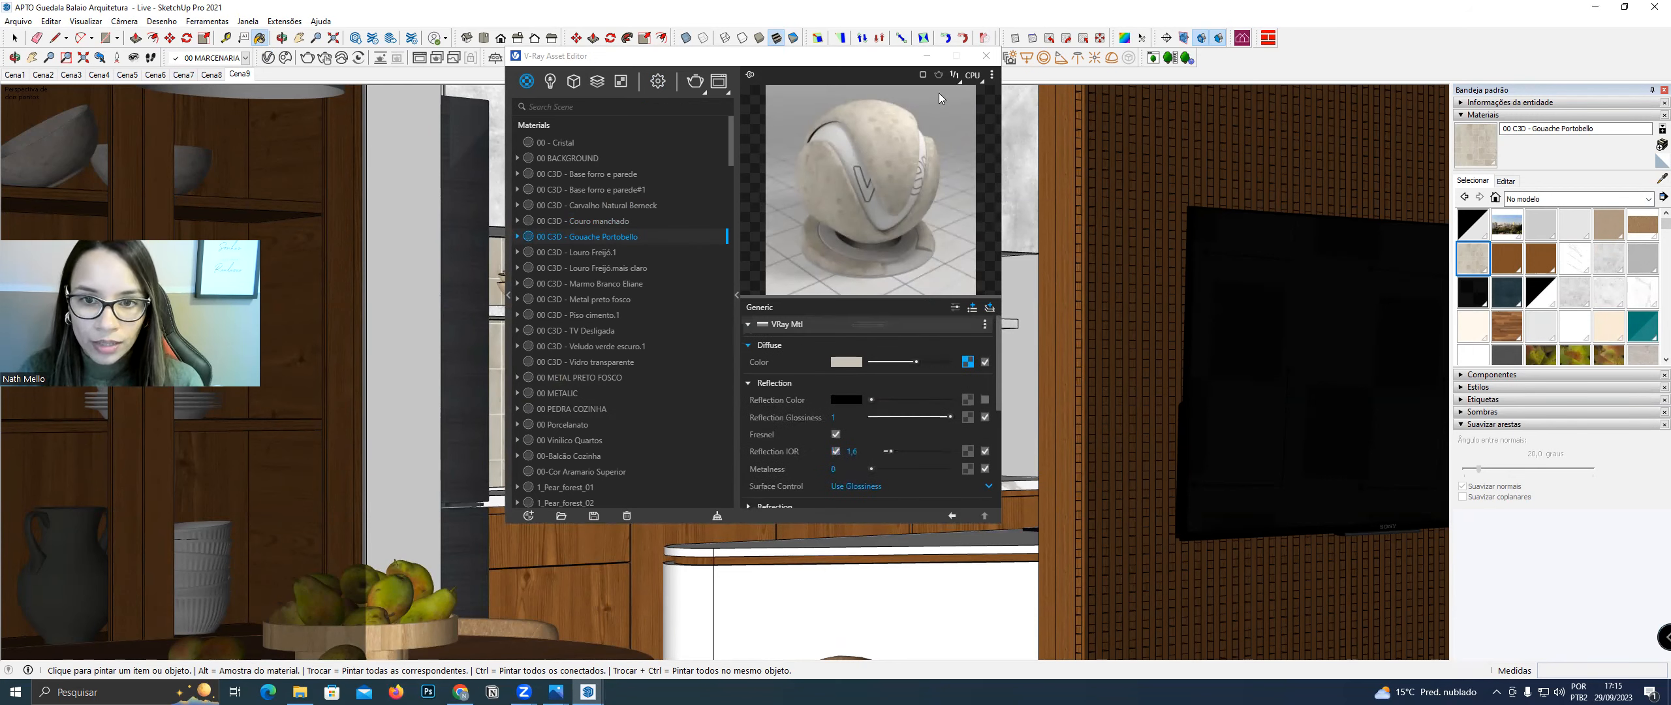
left_click(991, 75)
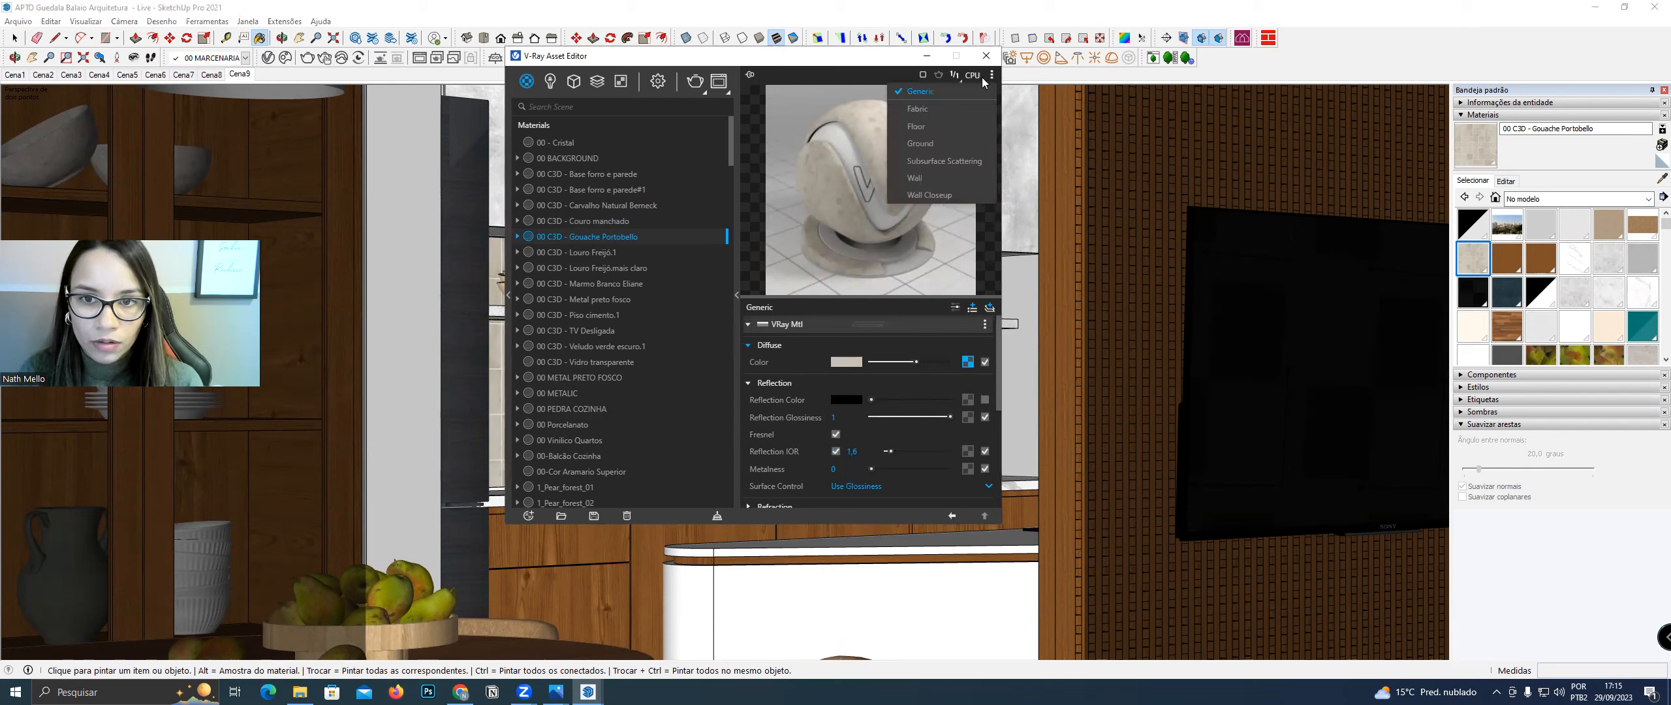
left_click(925, 121)
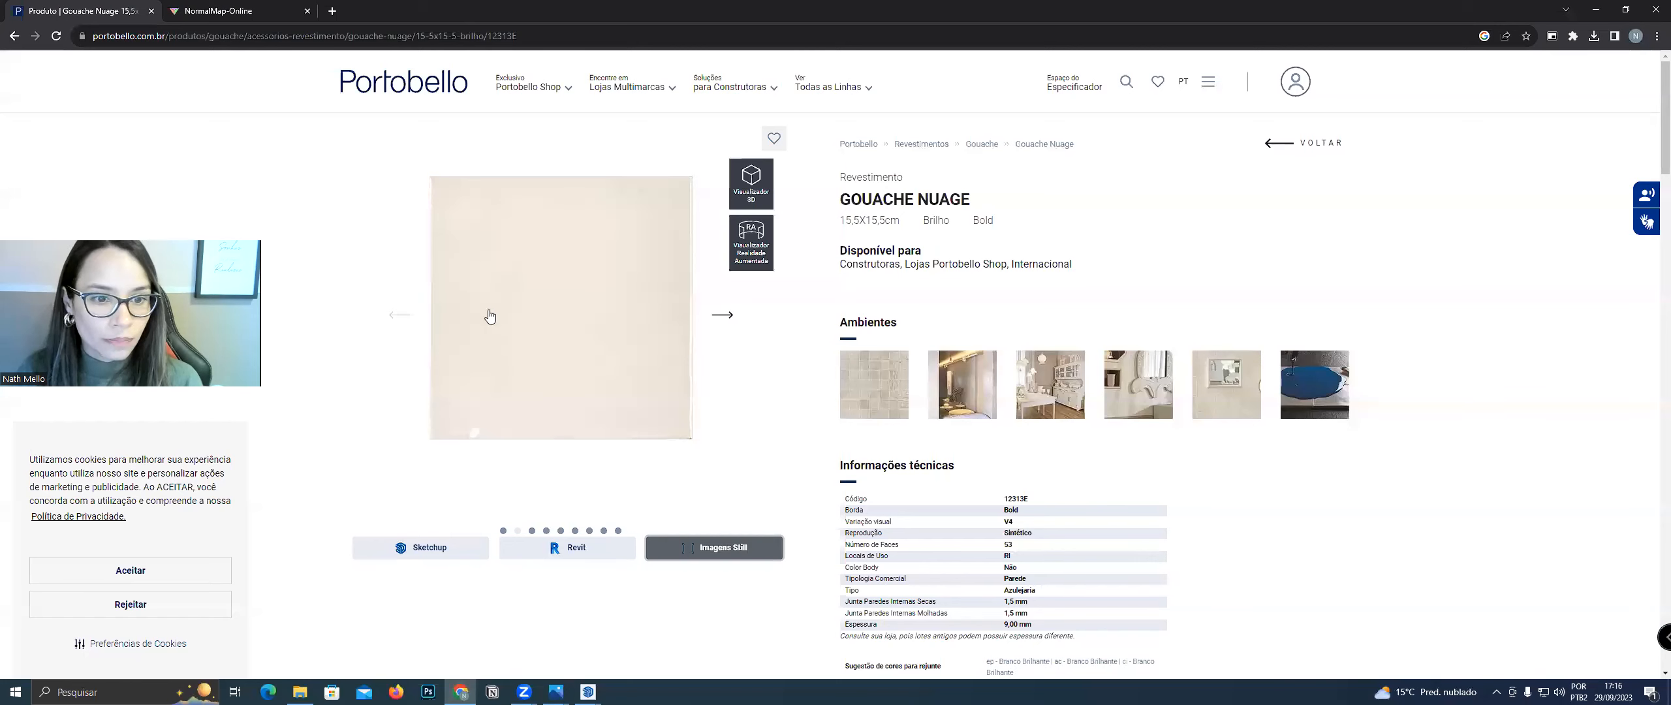
In the browser, examine the Gouache Nuage tile's finish and reflections in the Portobello product photos, and return to SketchUp
left_click(865, 394)
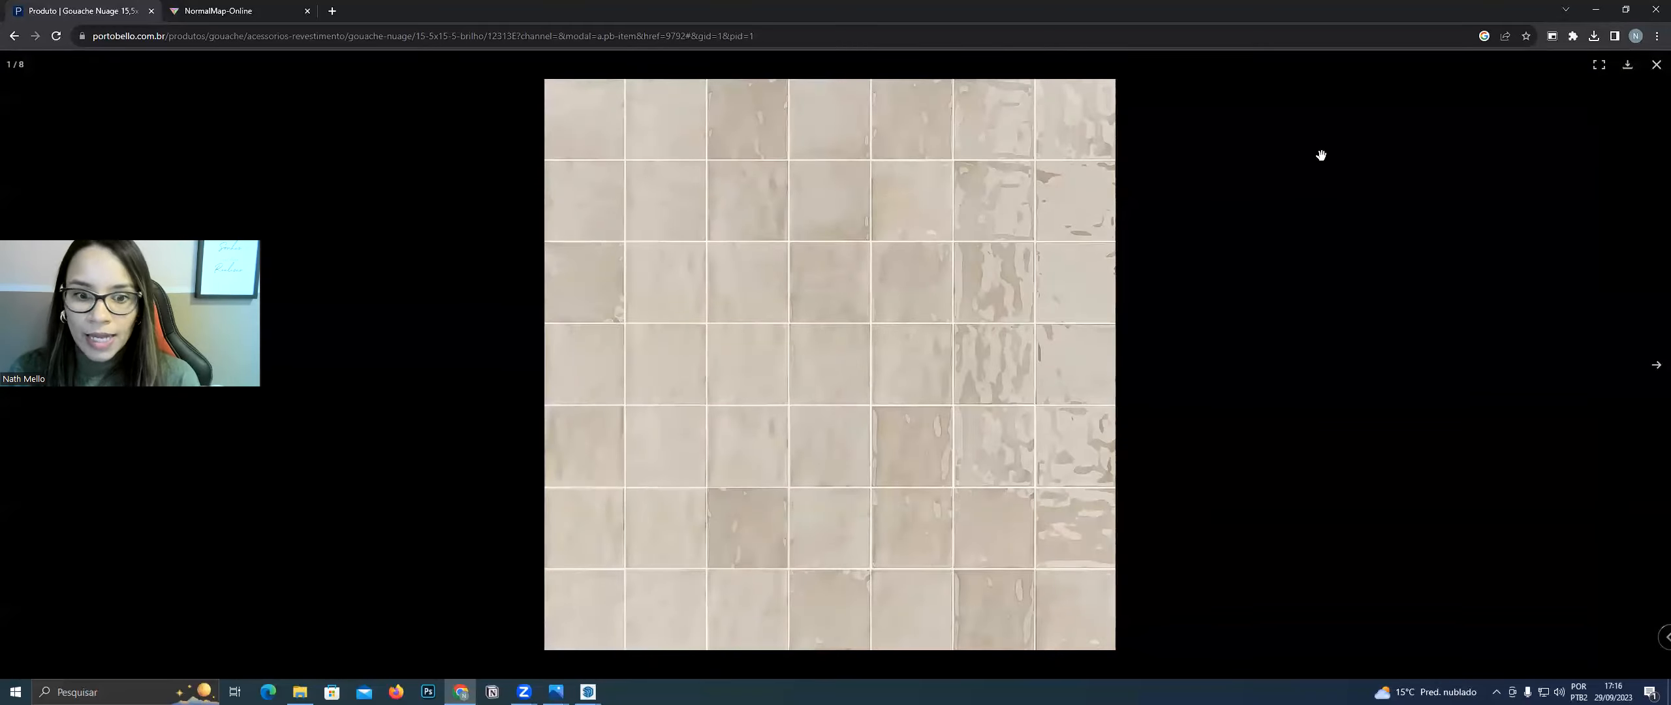
left_click(1317, 155)
left_click(15, 35)
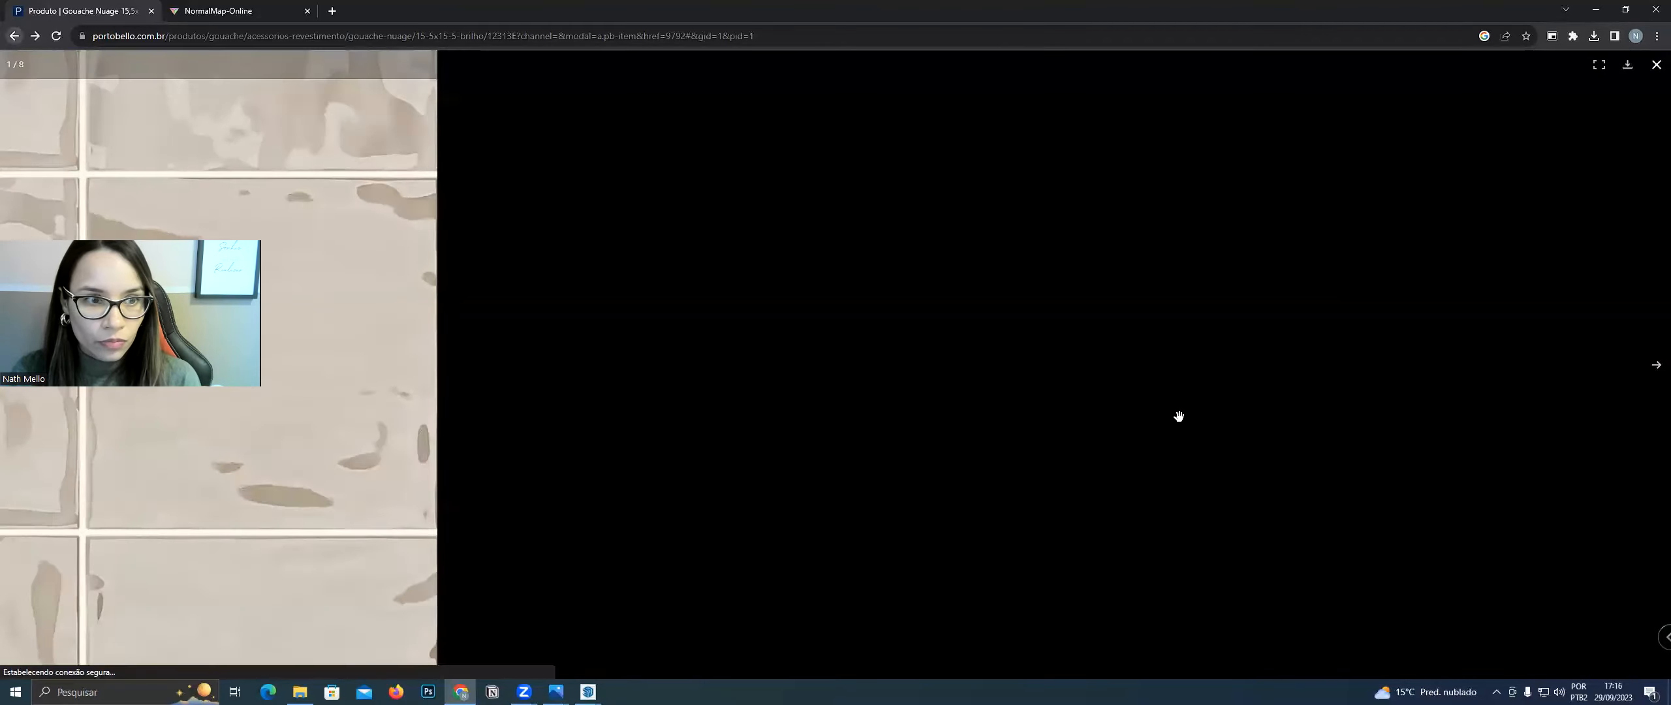
left_click(1657, 68)
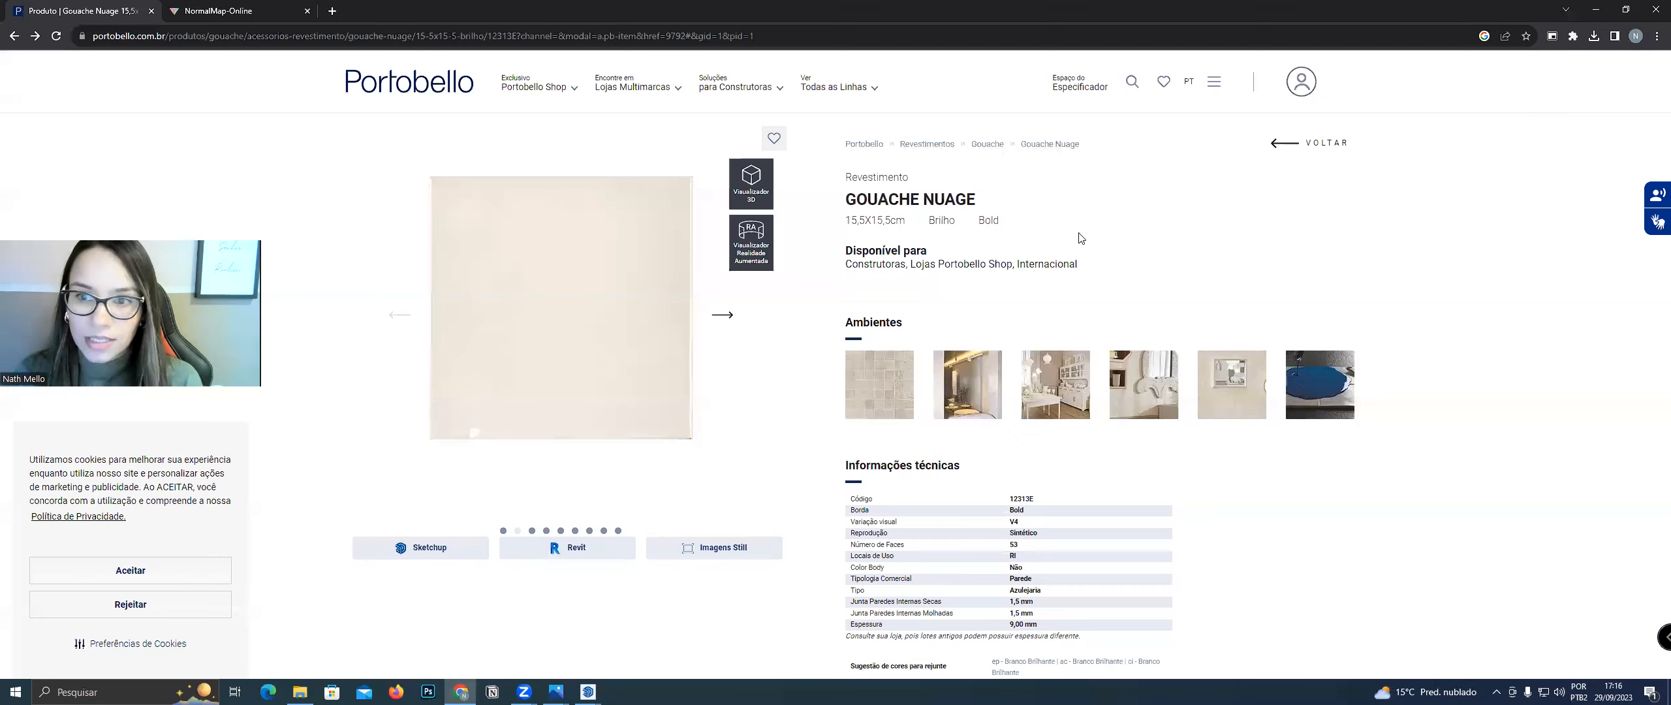
left_click(722, 320)
left_click(725, 321)
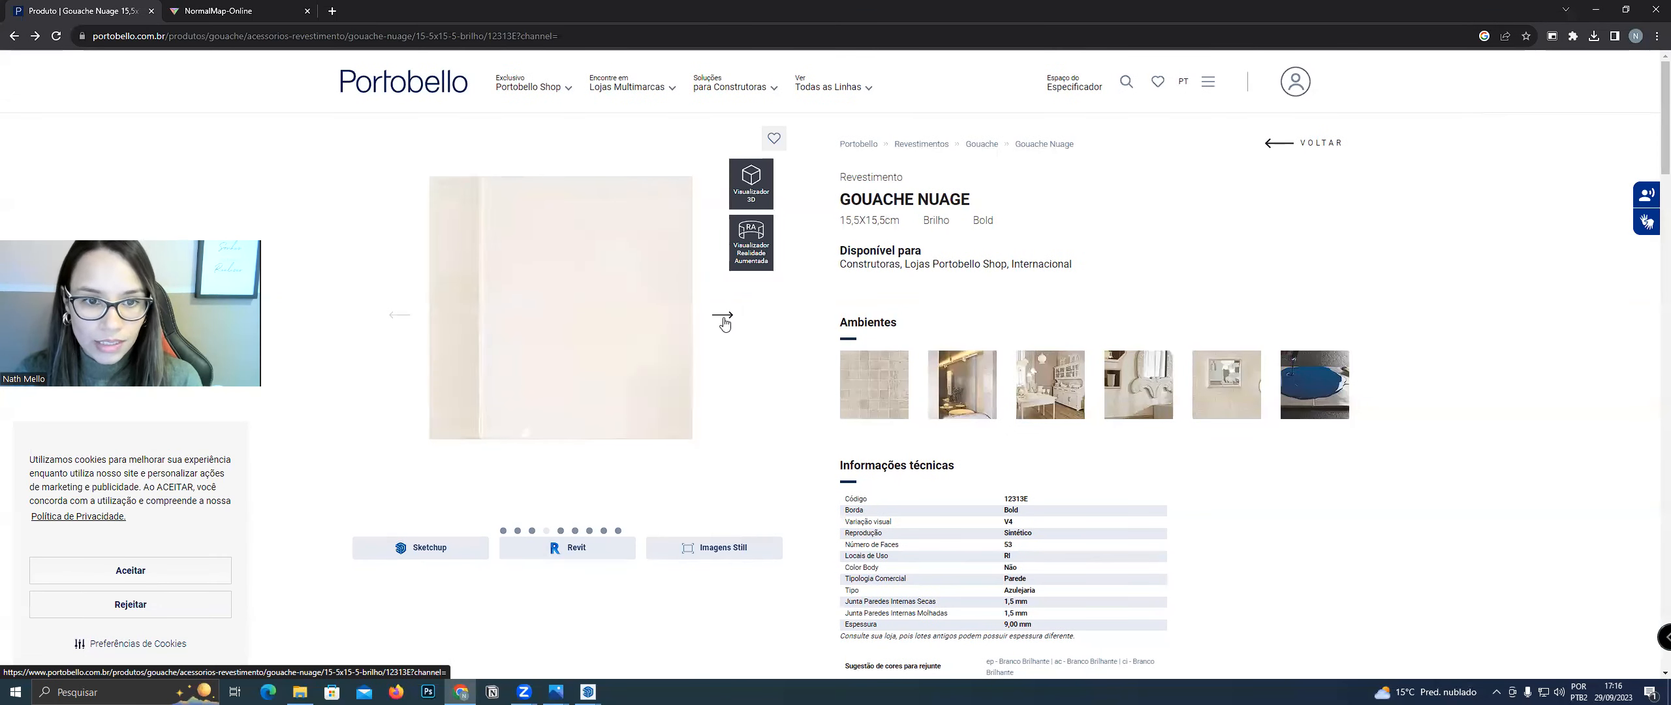
left_click(726, 321)
left_click(725, 322)
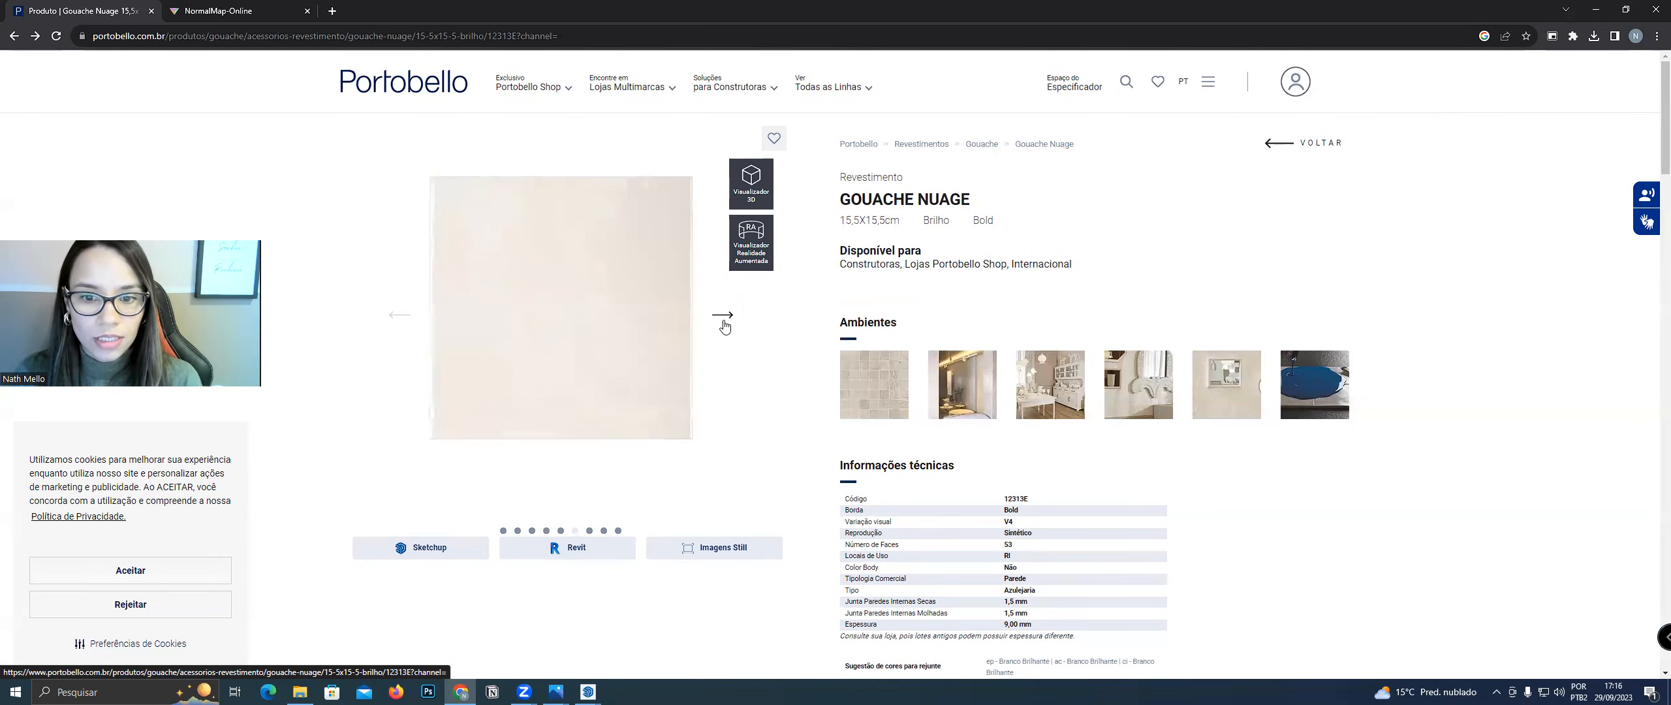
left_click(855, 384)
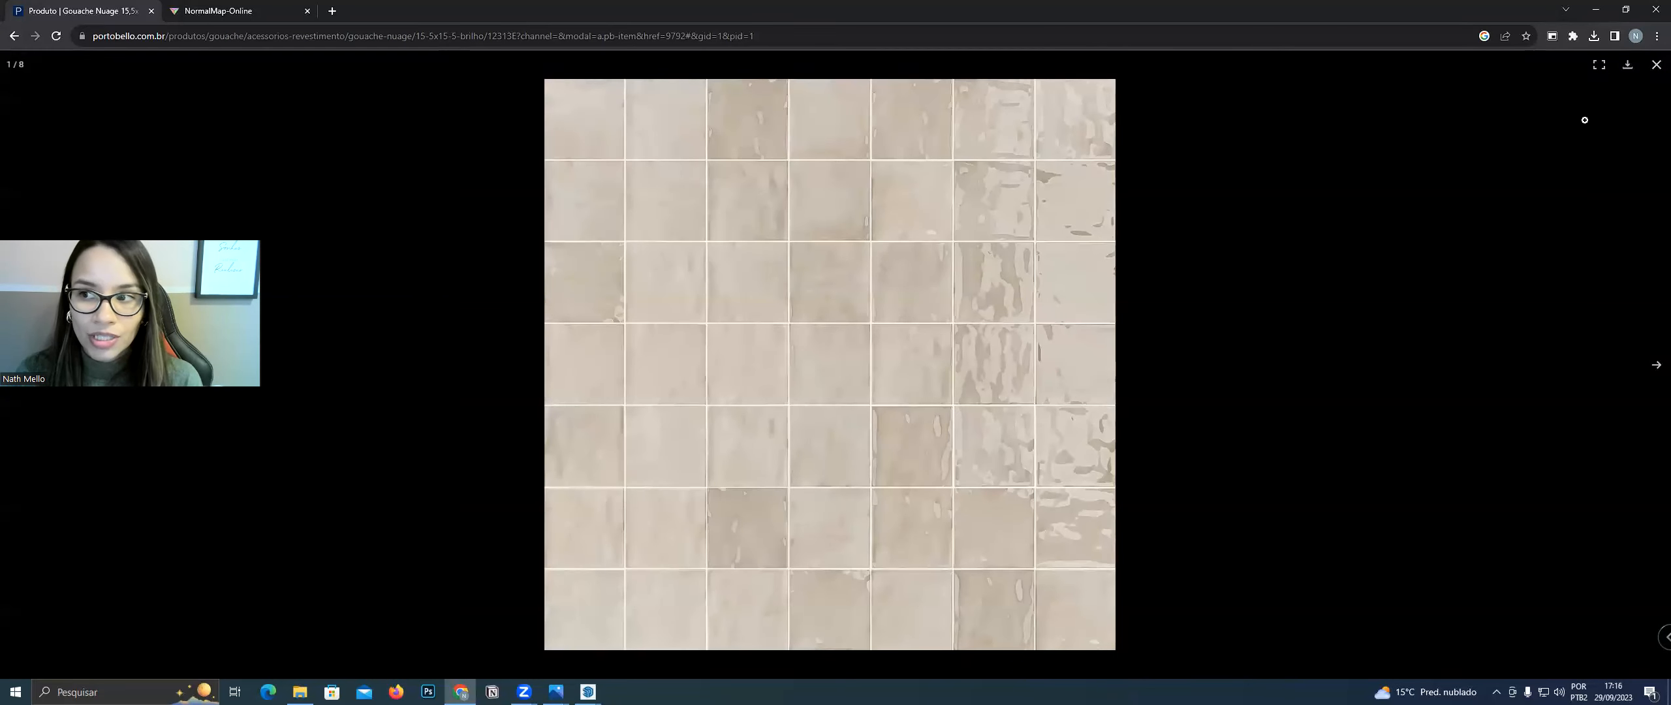
left_click(1657, 65)
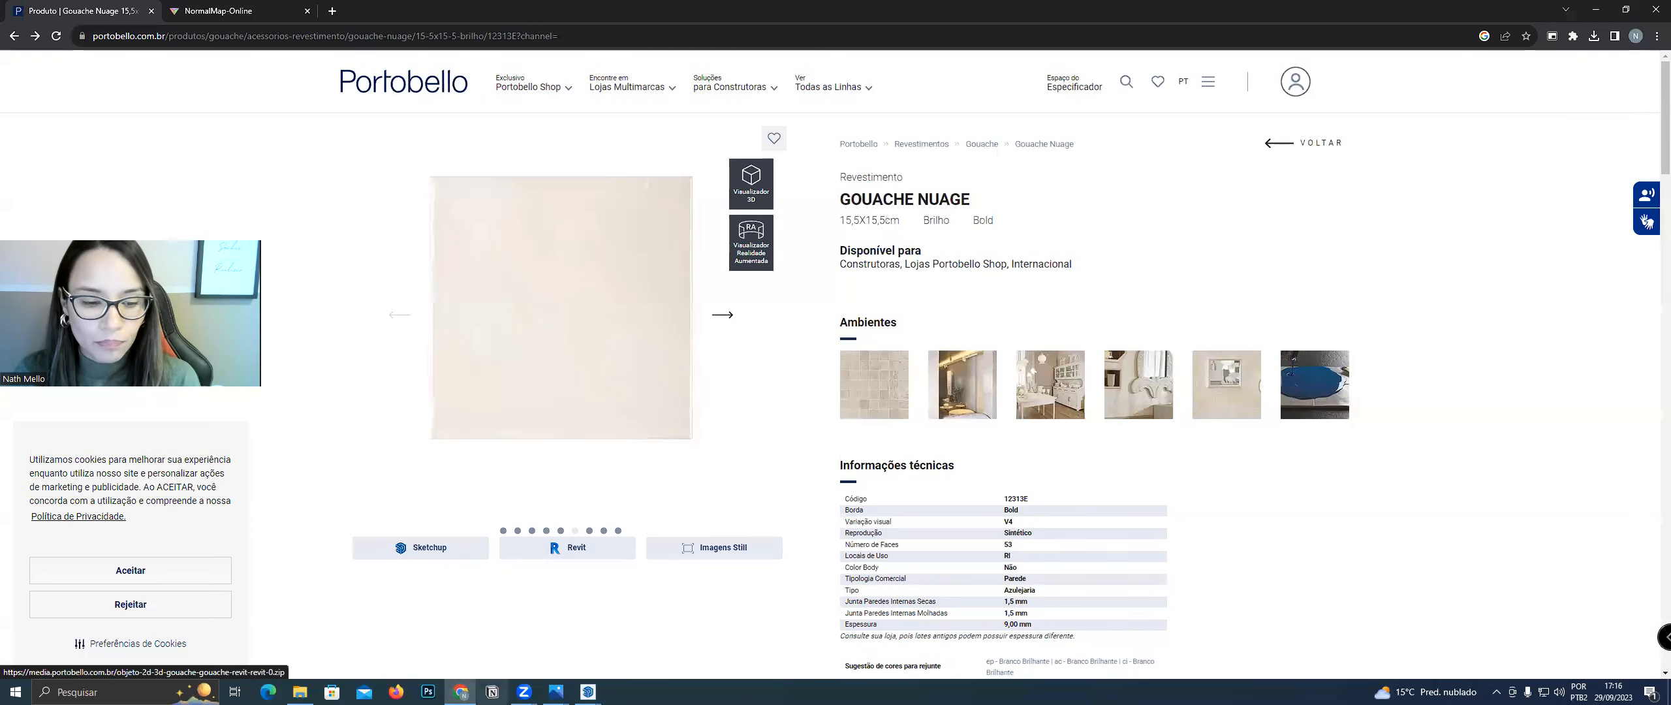
mouse_move(589, 692)
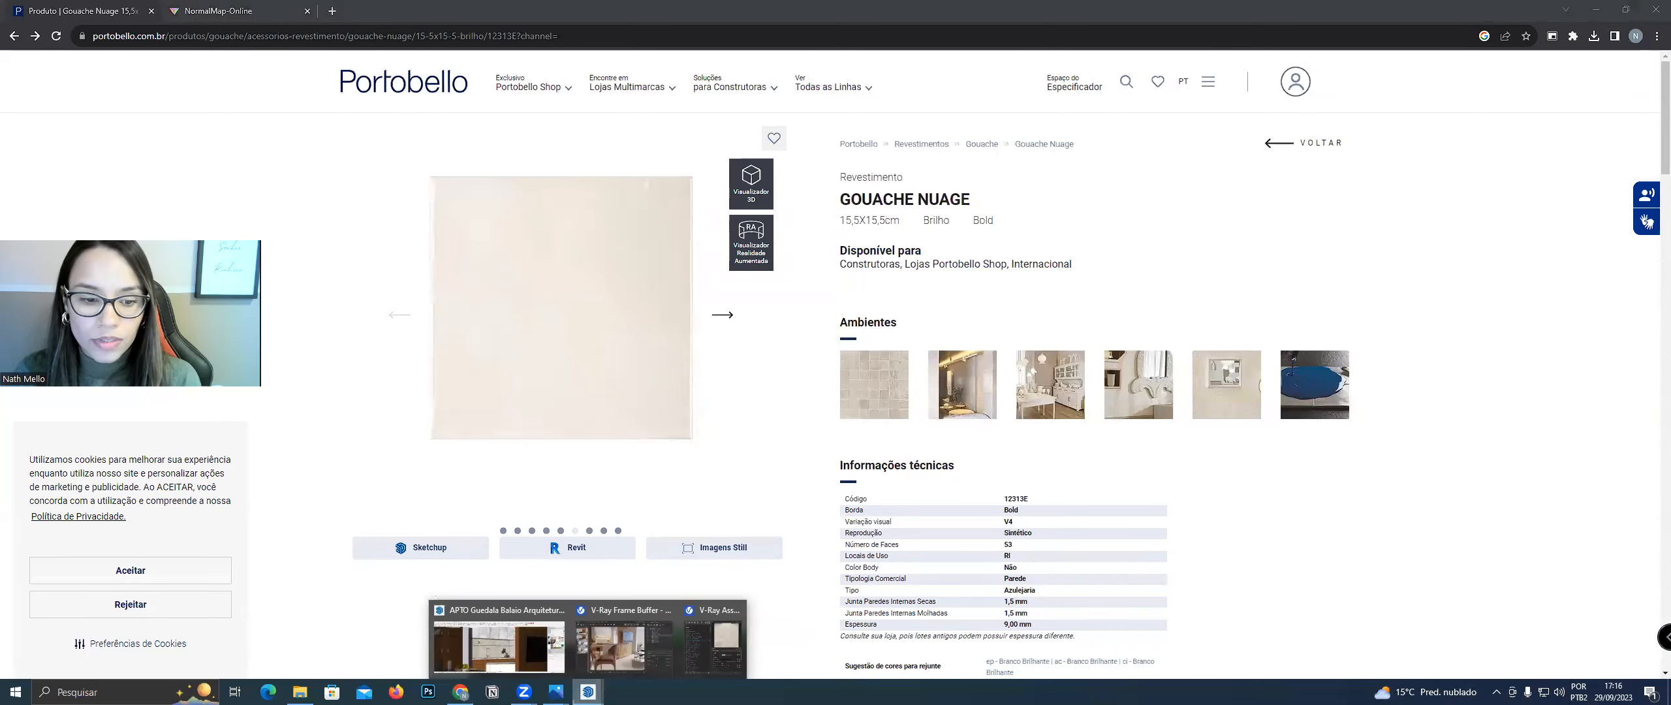
left_click(518, 648)
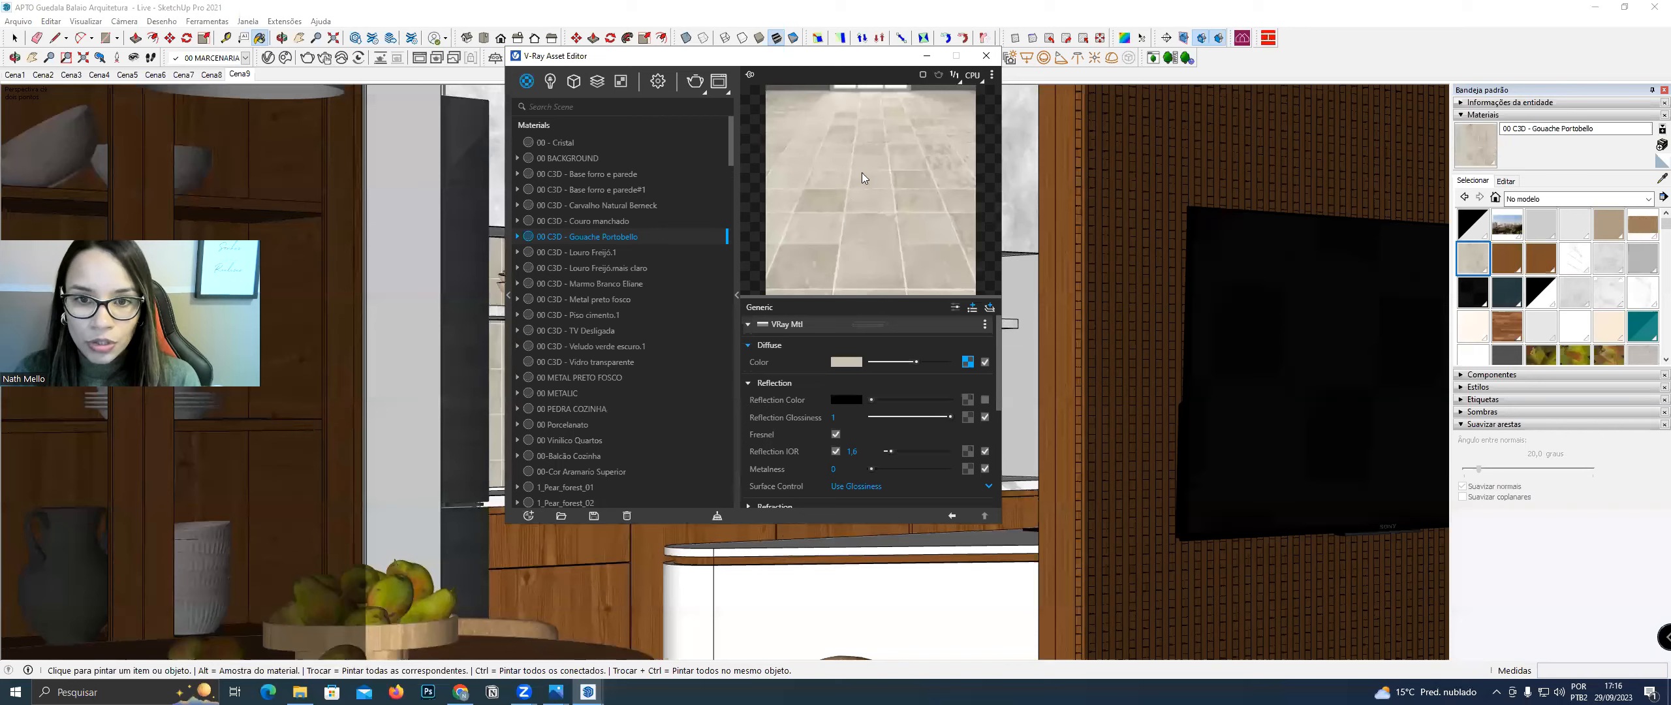
Give the Gouache Portobello material a light grey reflection color, a reflection glossiness of 0.98 and a reflection IOR of 1.8
left_click(1506, 180)
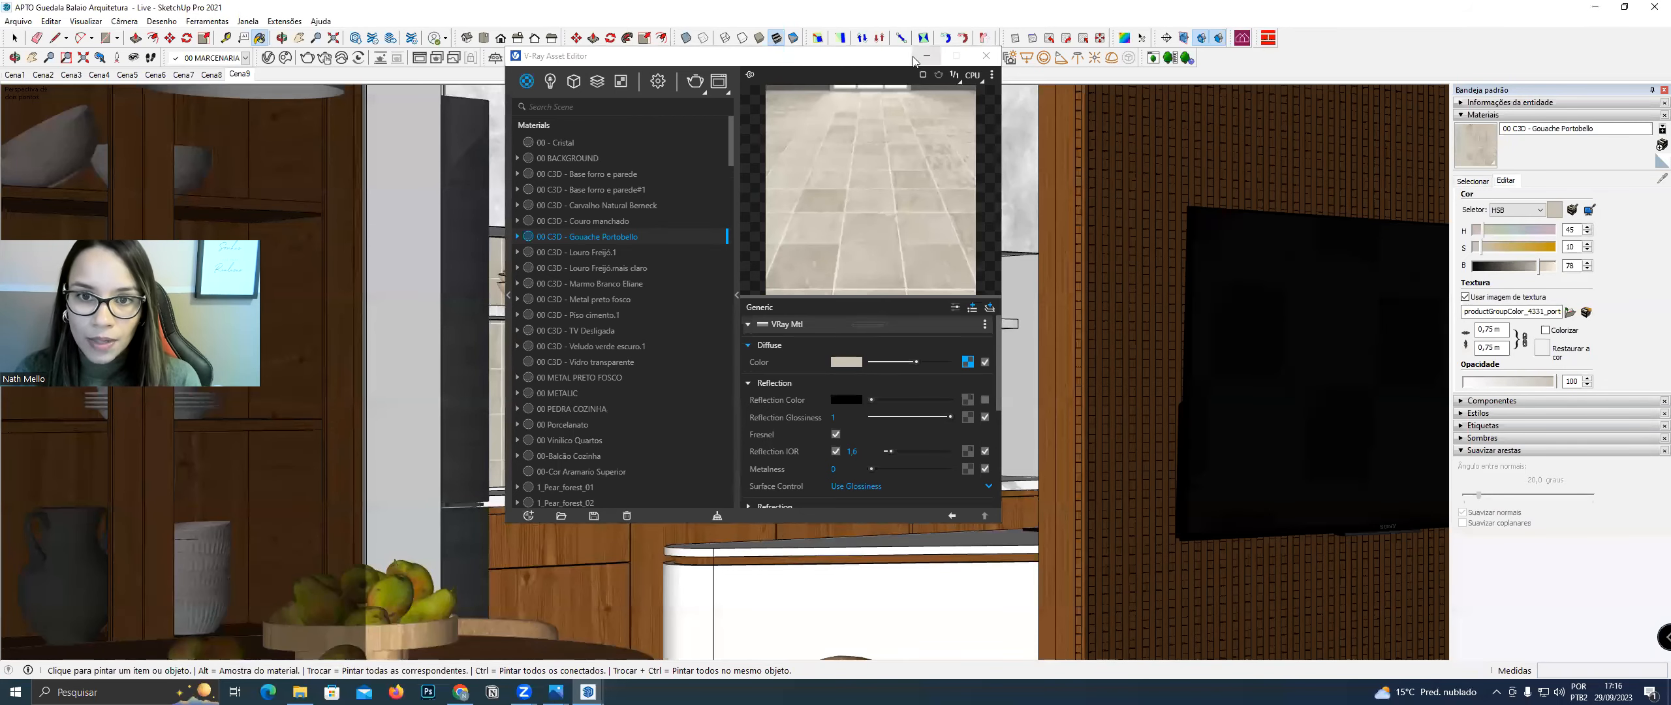
left_click_drag(927, 56, 683, 71)
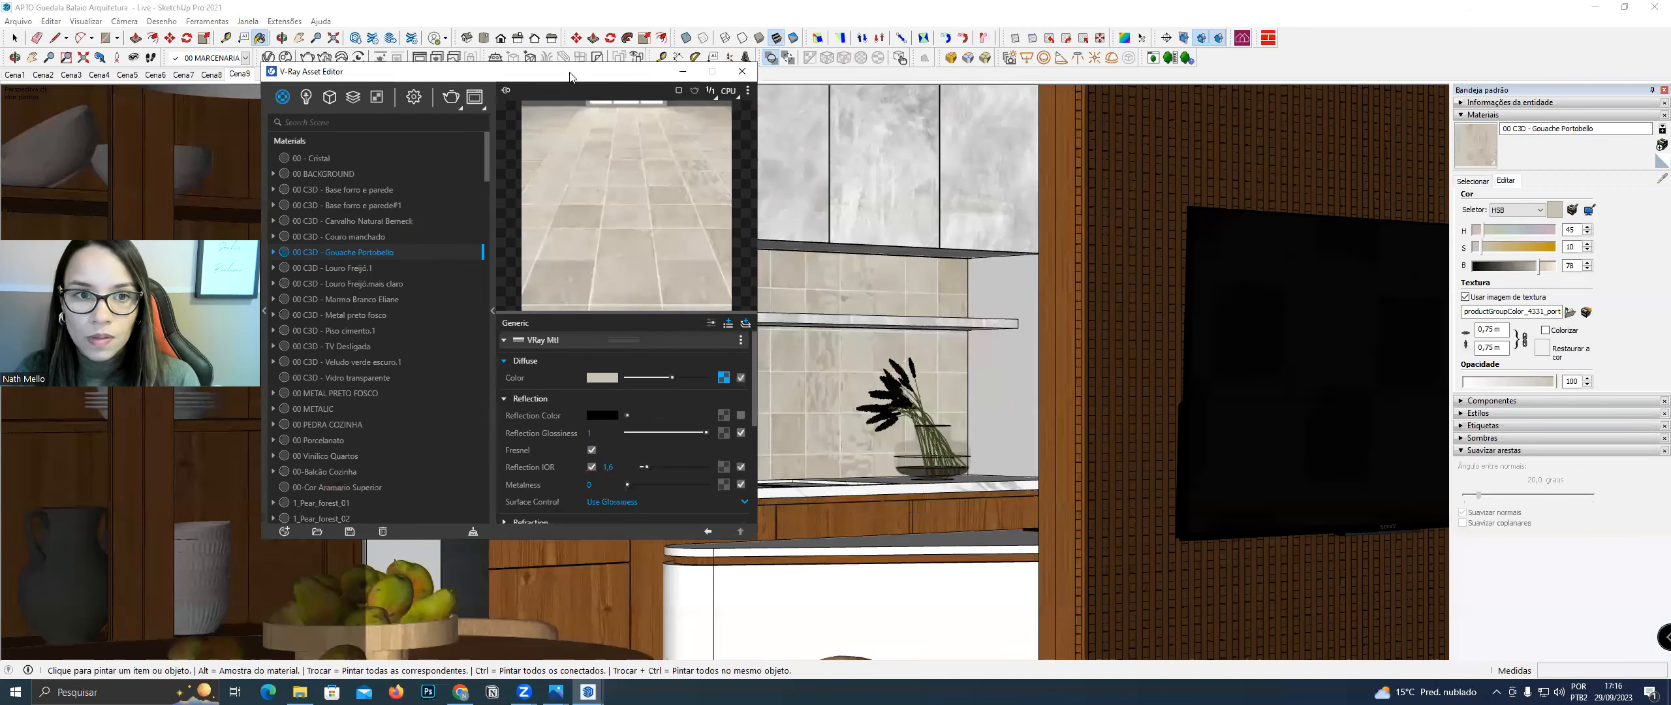
left_click_drag(575, 72, 906, 49)
left_click(14, 37)
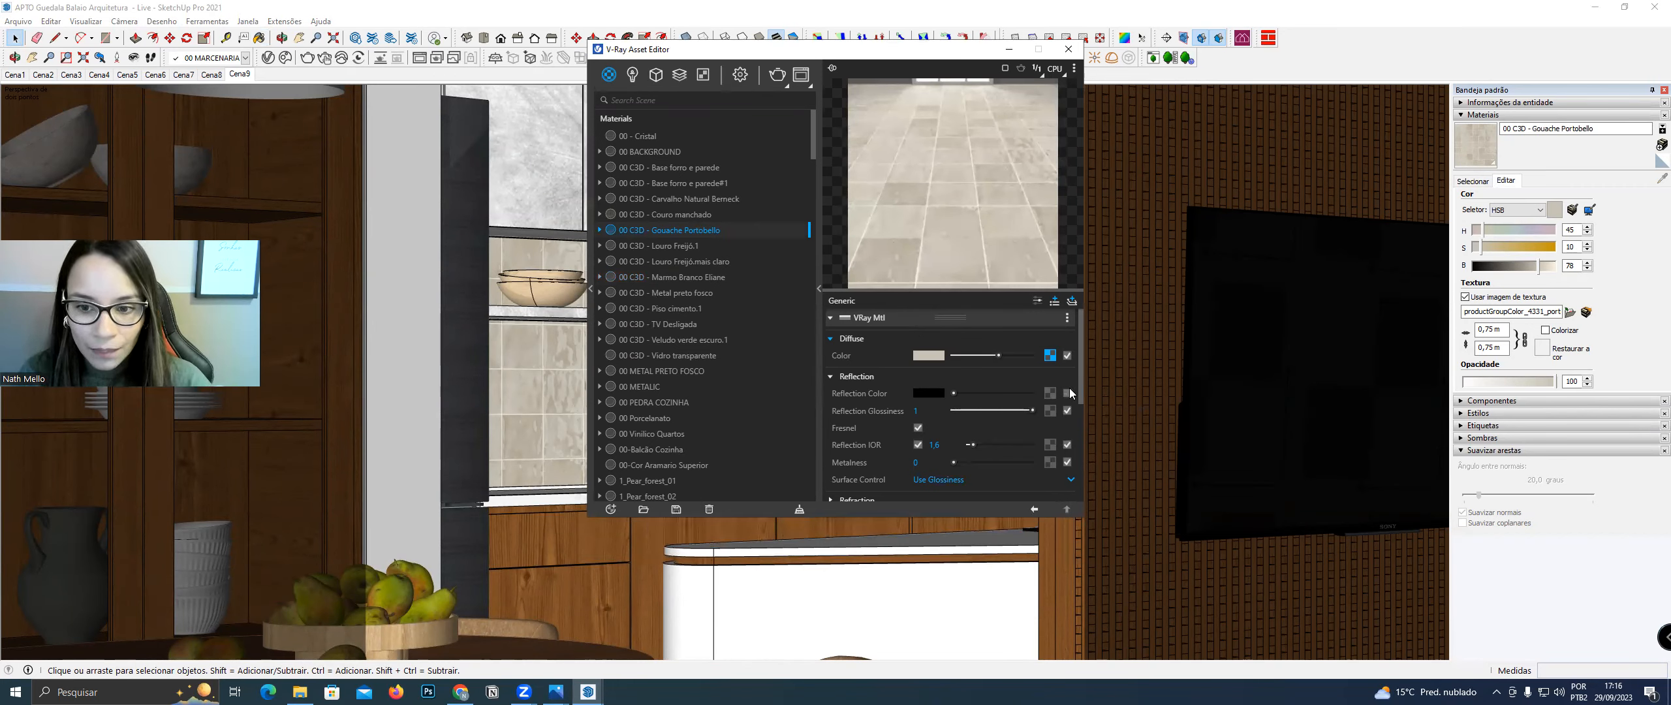
left_click_drag(995, 393, 1013, 394)
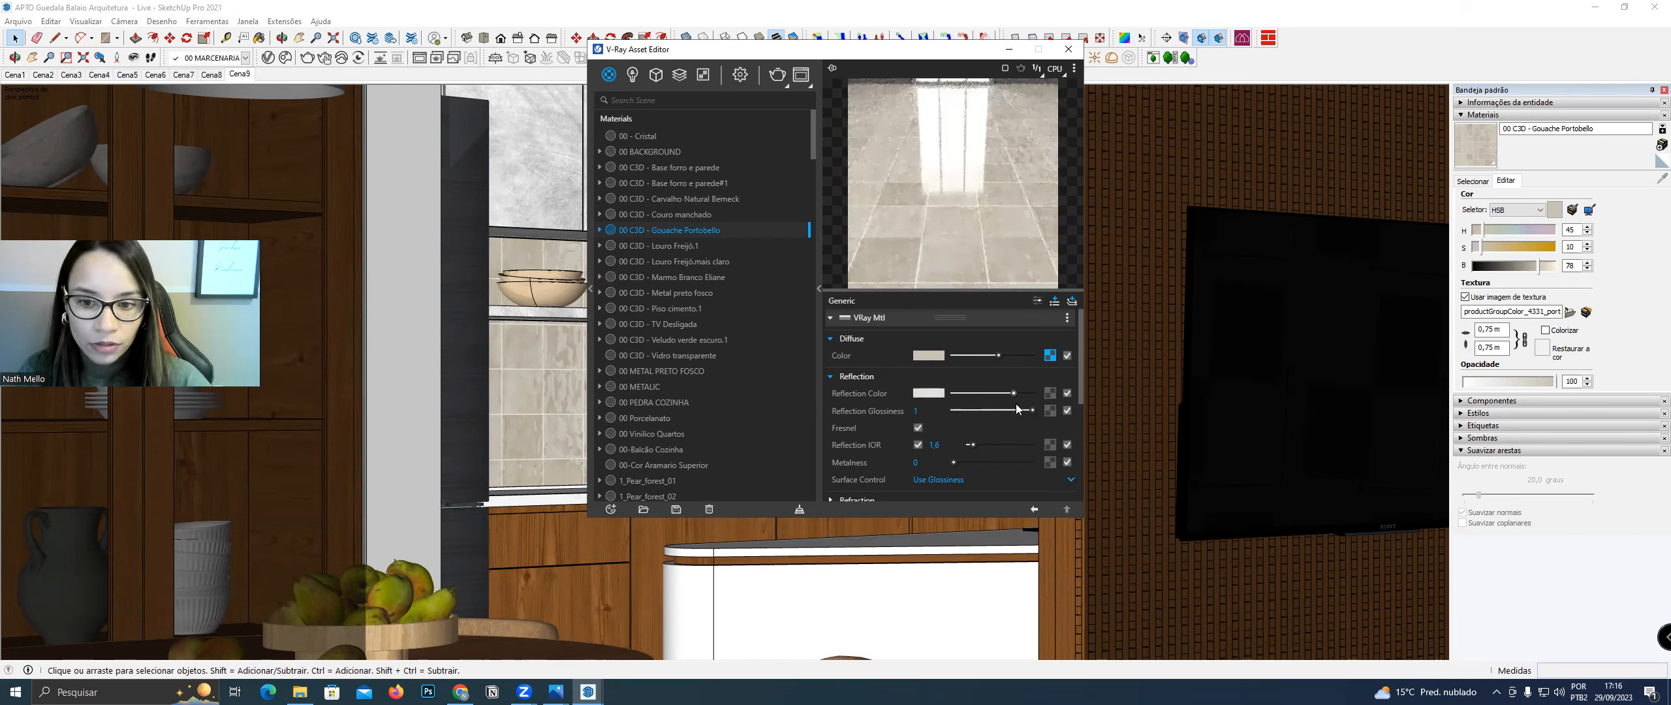
left_click_drag(1030, 411, 1025, 411)
left_click(936, 413)
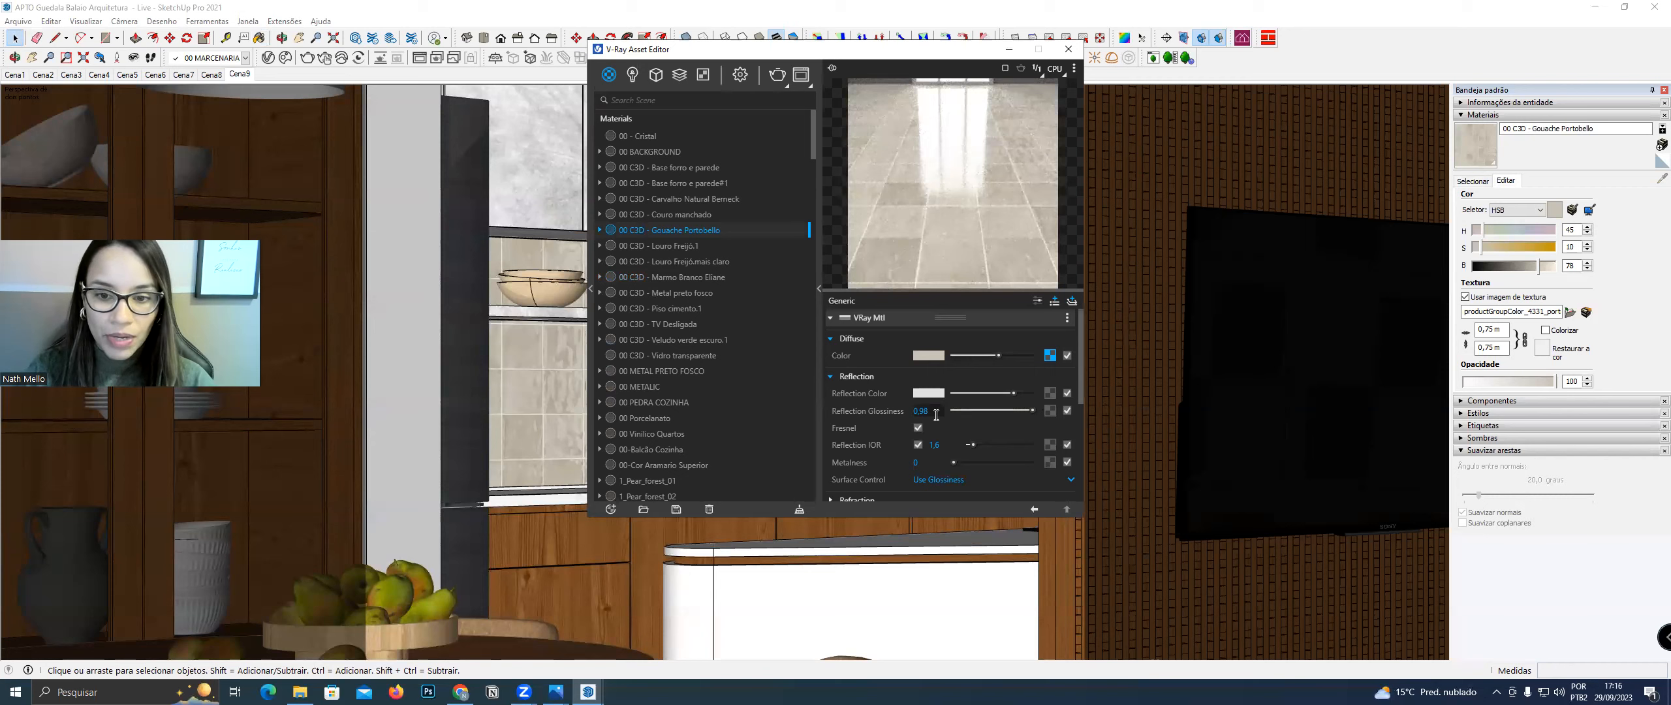
left_click_drag(1014, 394, 1006, 394)
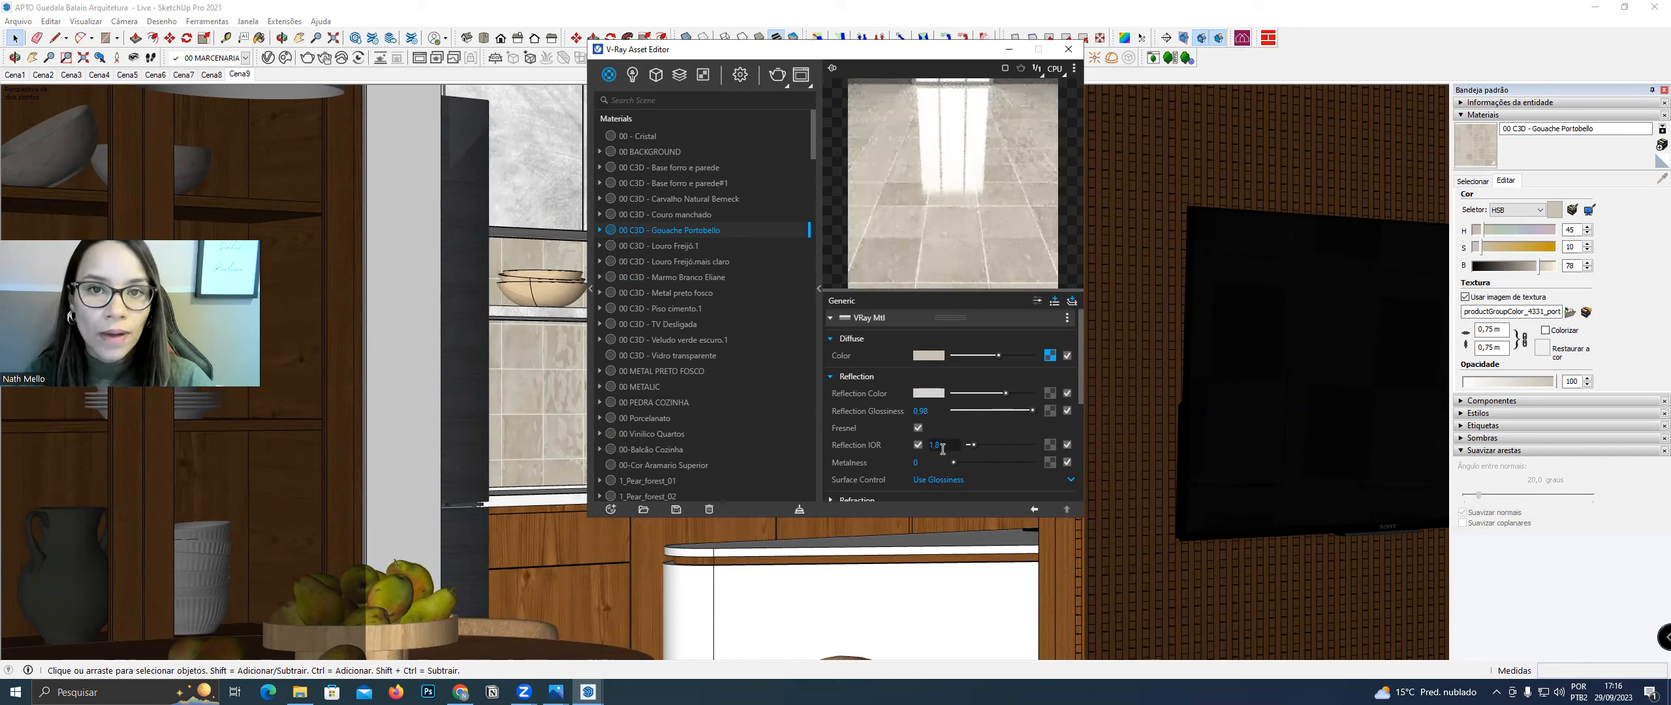
key("Return")
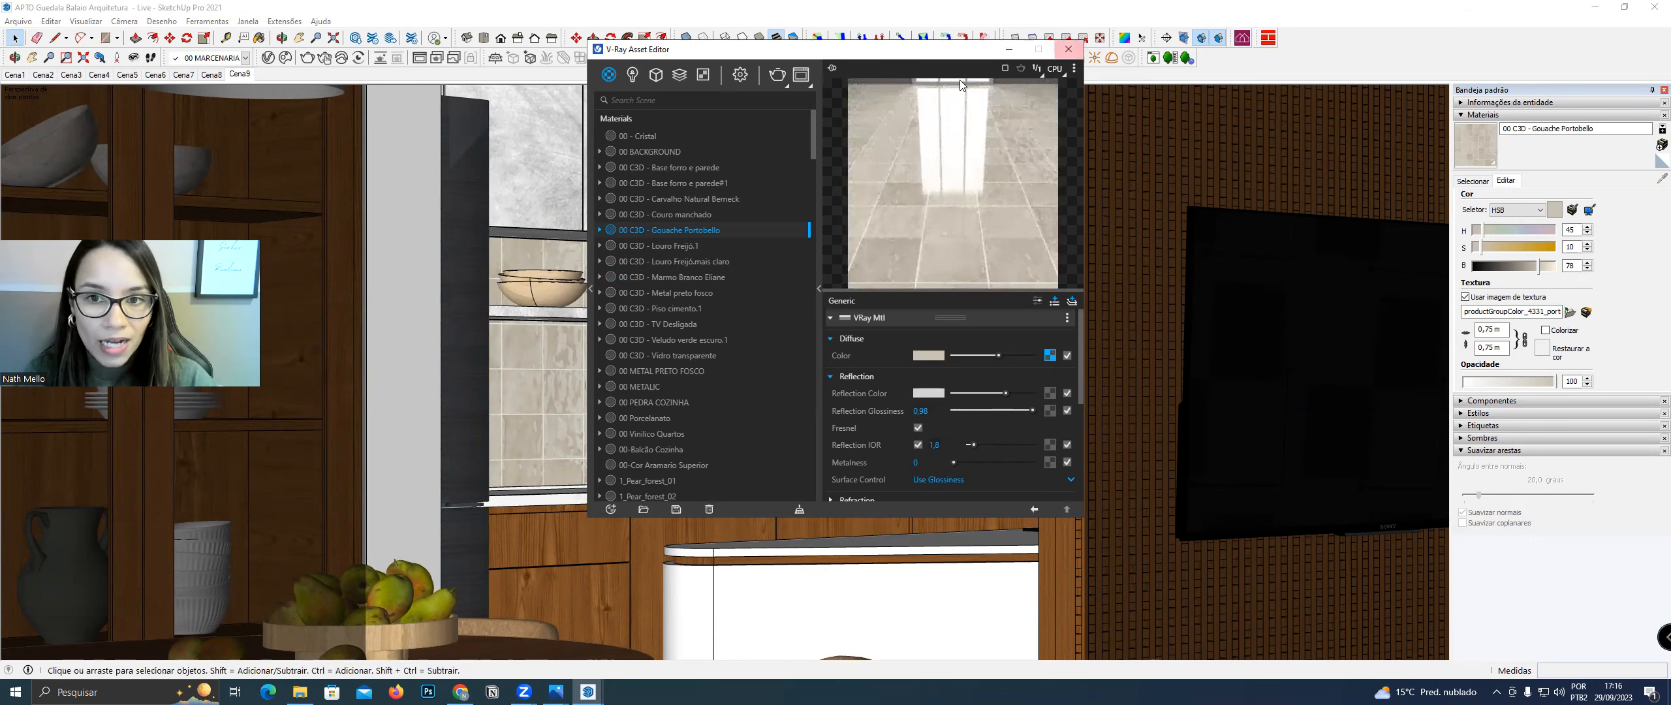
Switch to the browser's NormalMap-Online page and load the Gouache image from the TEXTURAS folder as its source texture
scroll(1019, 450, "down", 10)
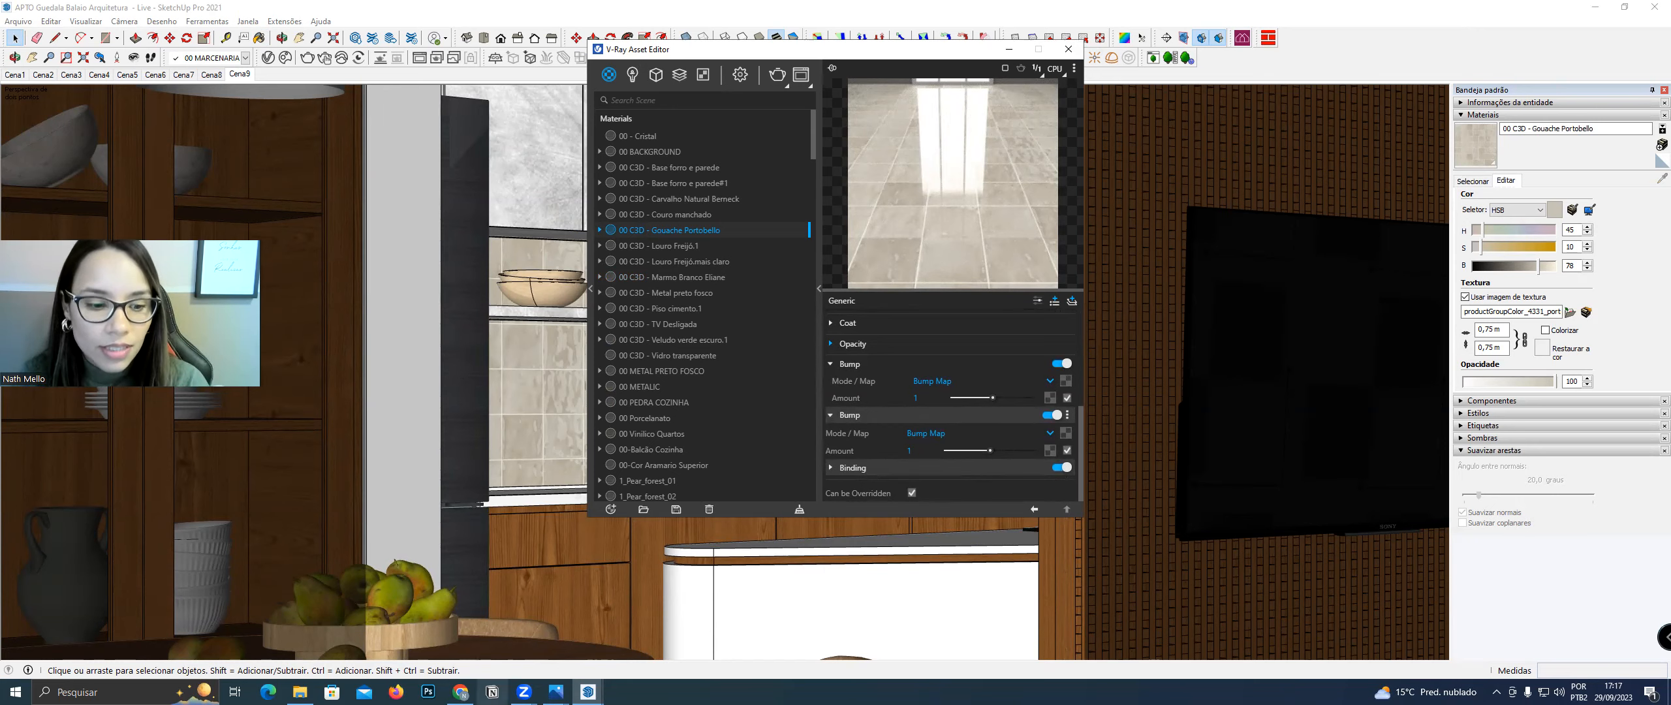
left_click(460, 692)
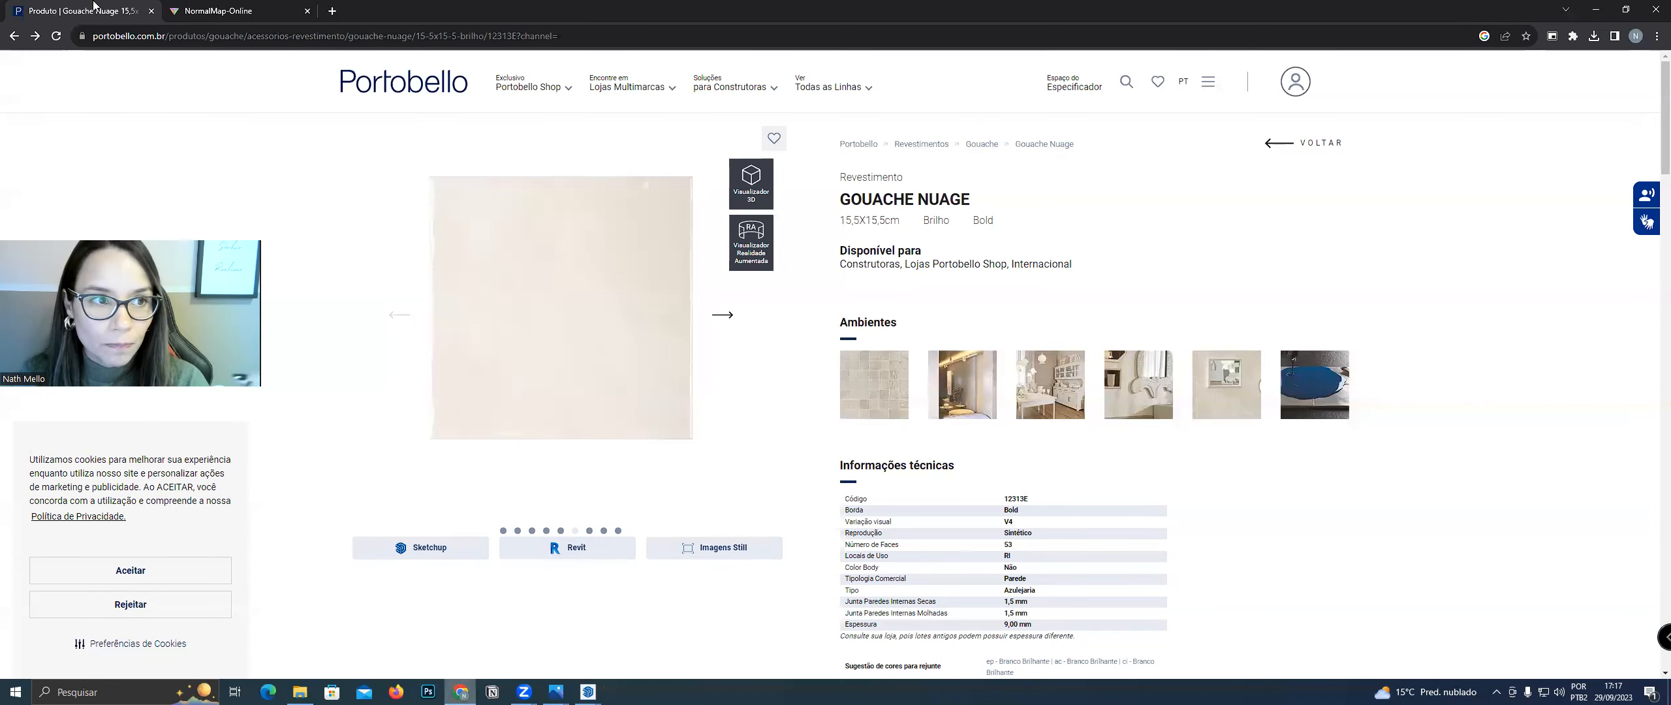
left_click(215, 10)
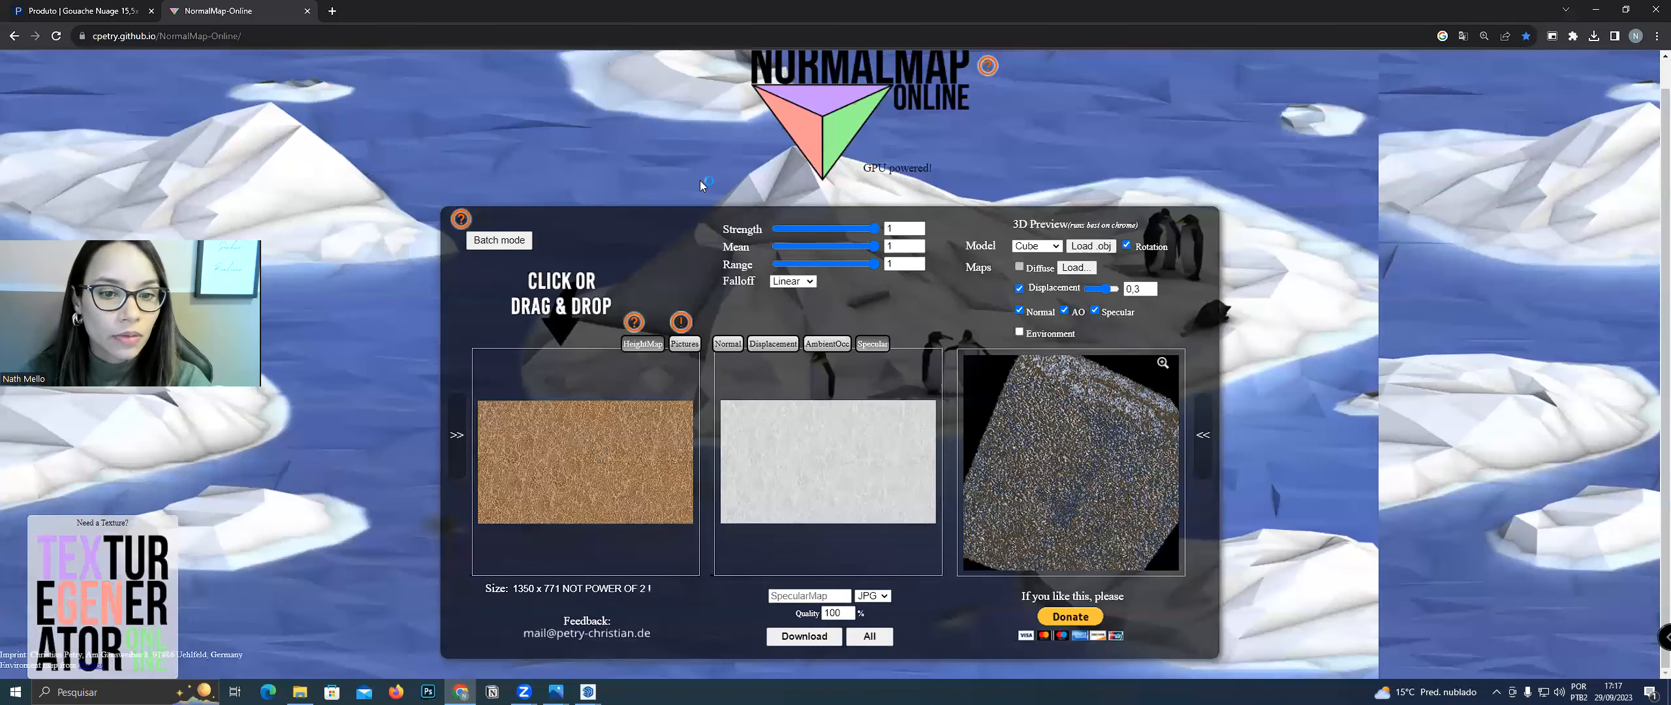
left_click(917, 224)
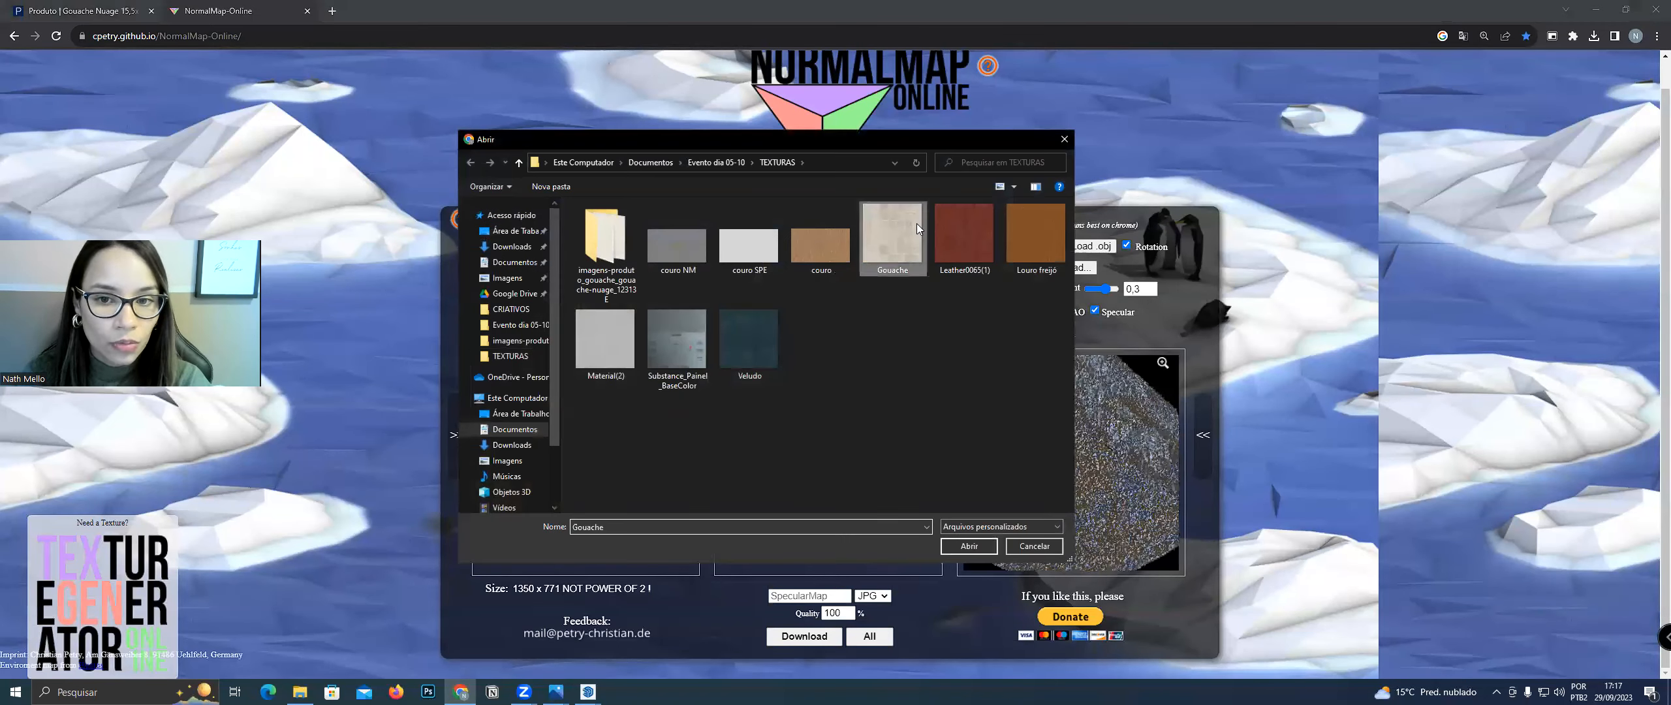
double_click(917, 223)
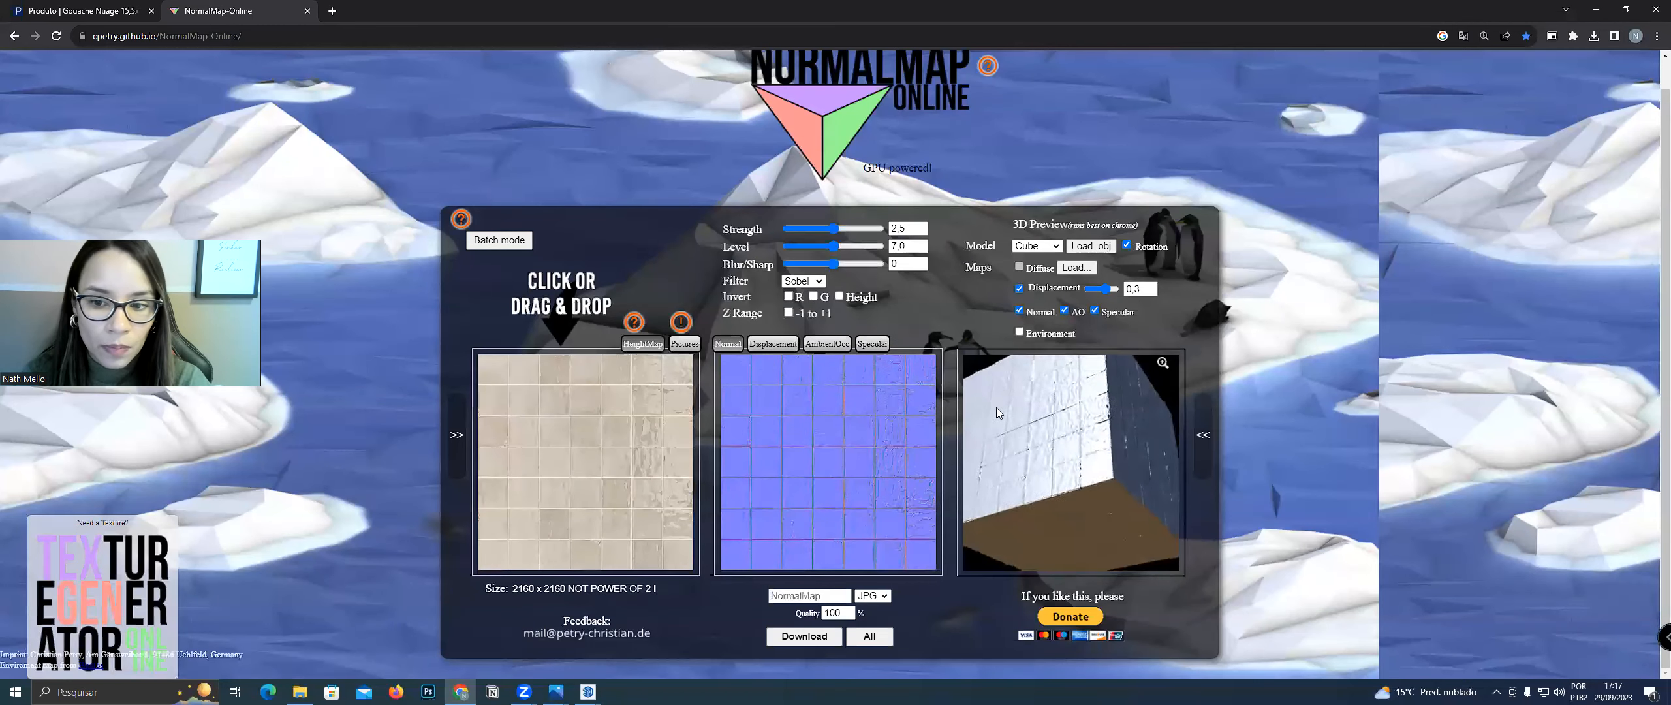
Enlarge the 3D preview of the generated tile maps and examine the relief on the rotated cube
left_click(1163, 364)
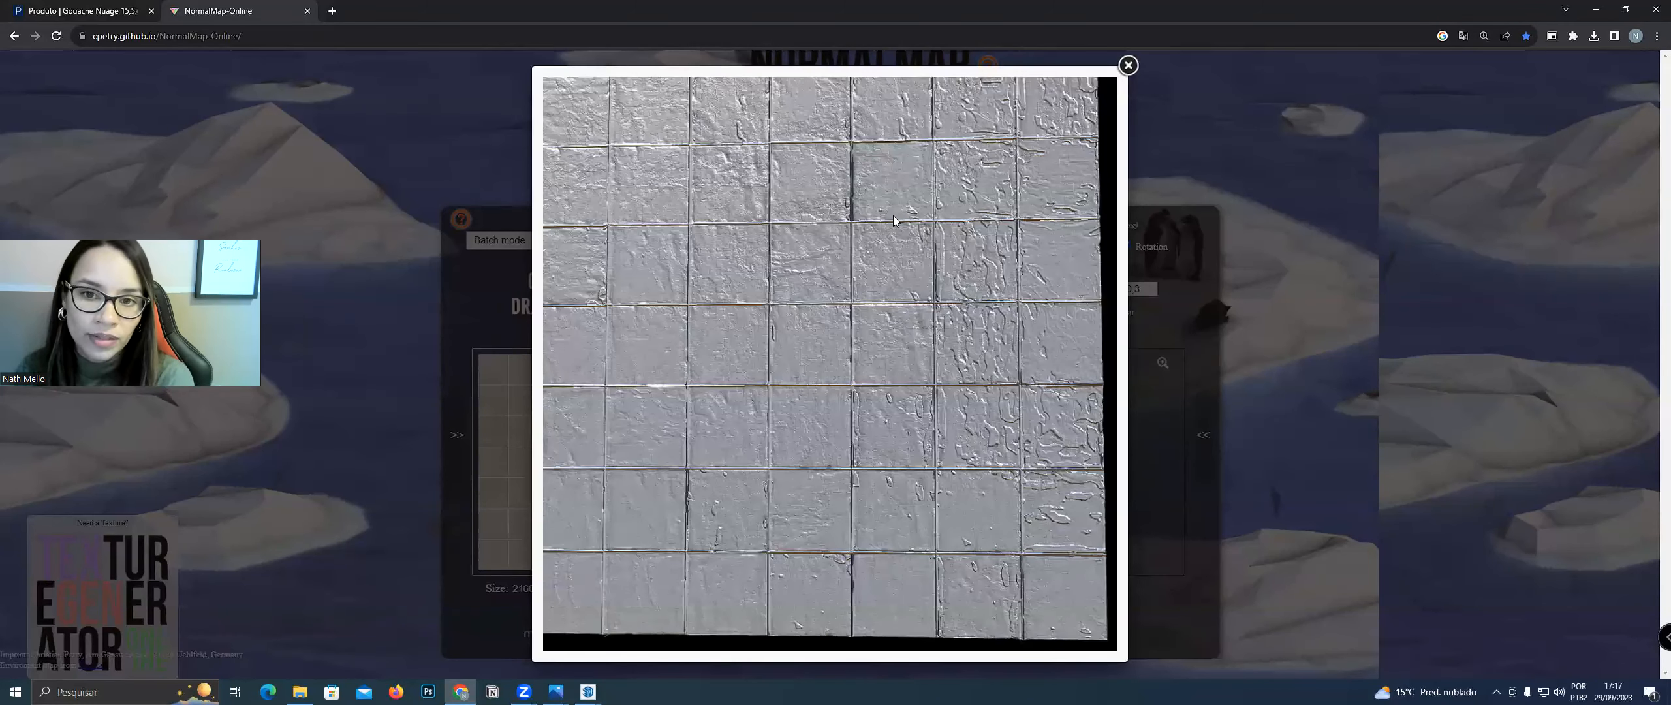
left_click_drag(854, 166, 825, 251)
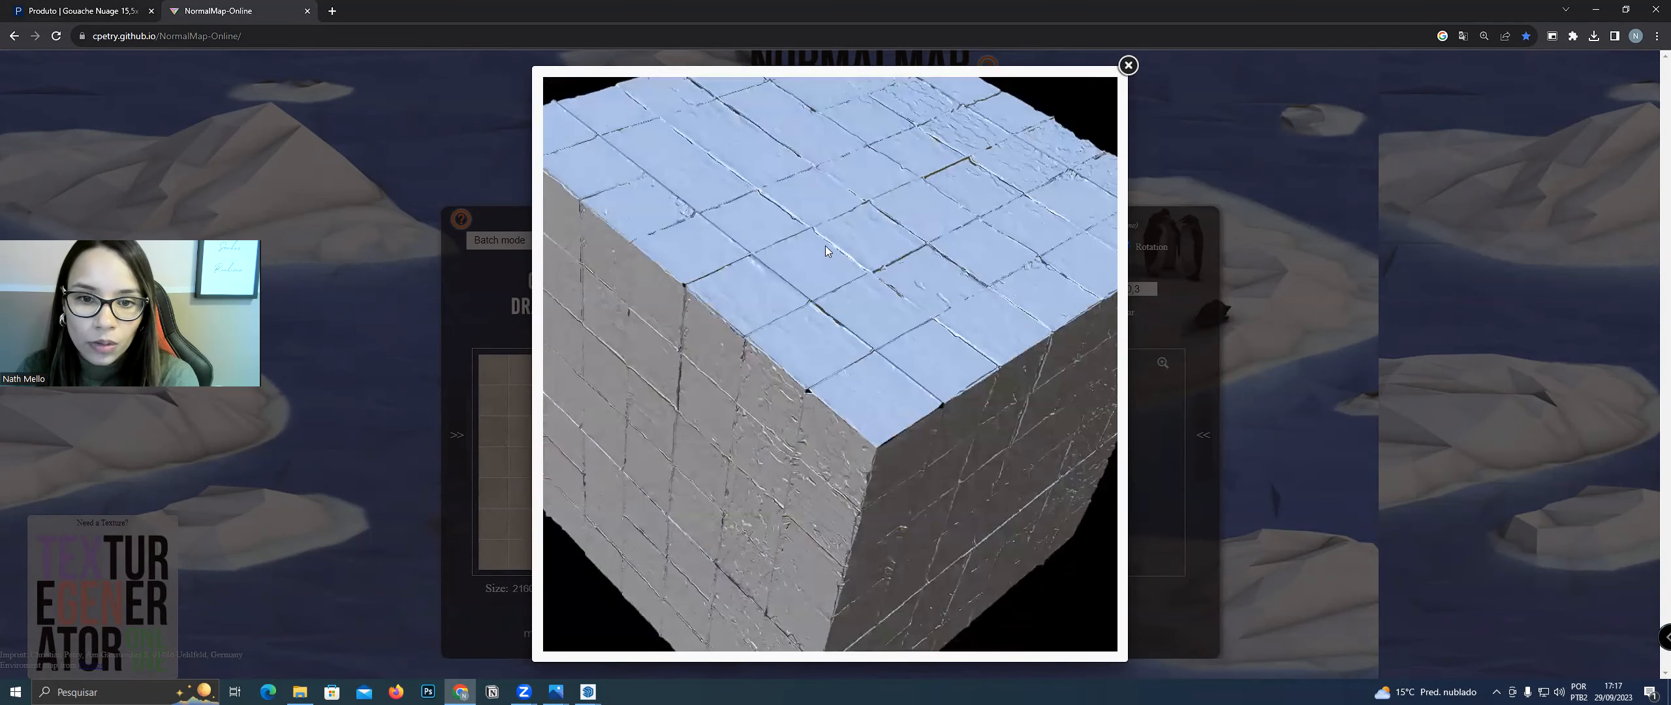
left_click(1345, 262)
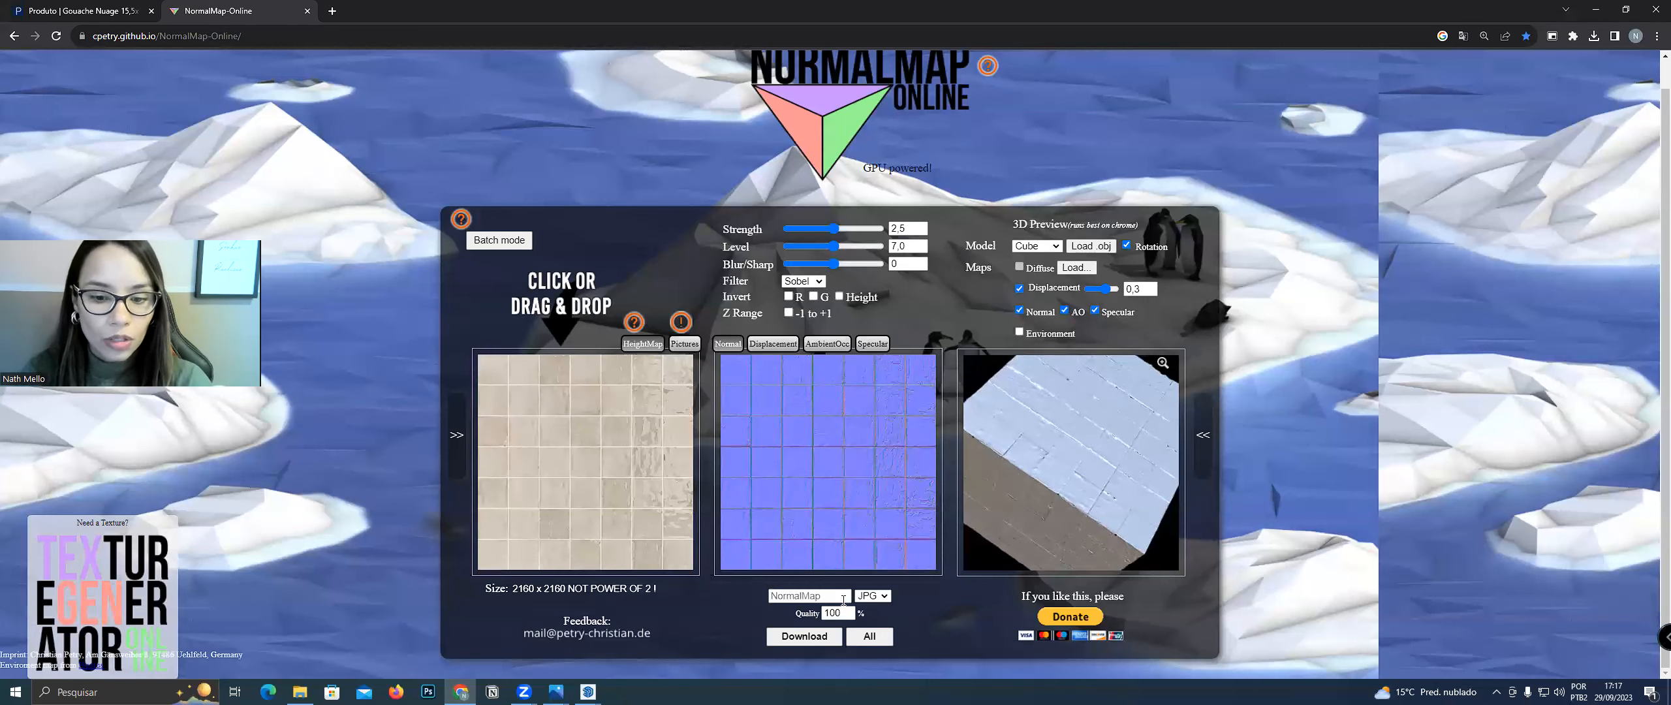
Download the generated normal map as Gouache NM into the textures folder, and return to SketchUp
left_click(802, 636)
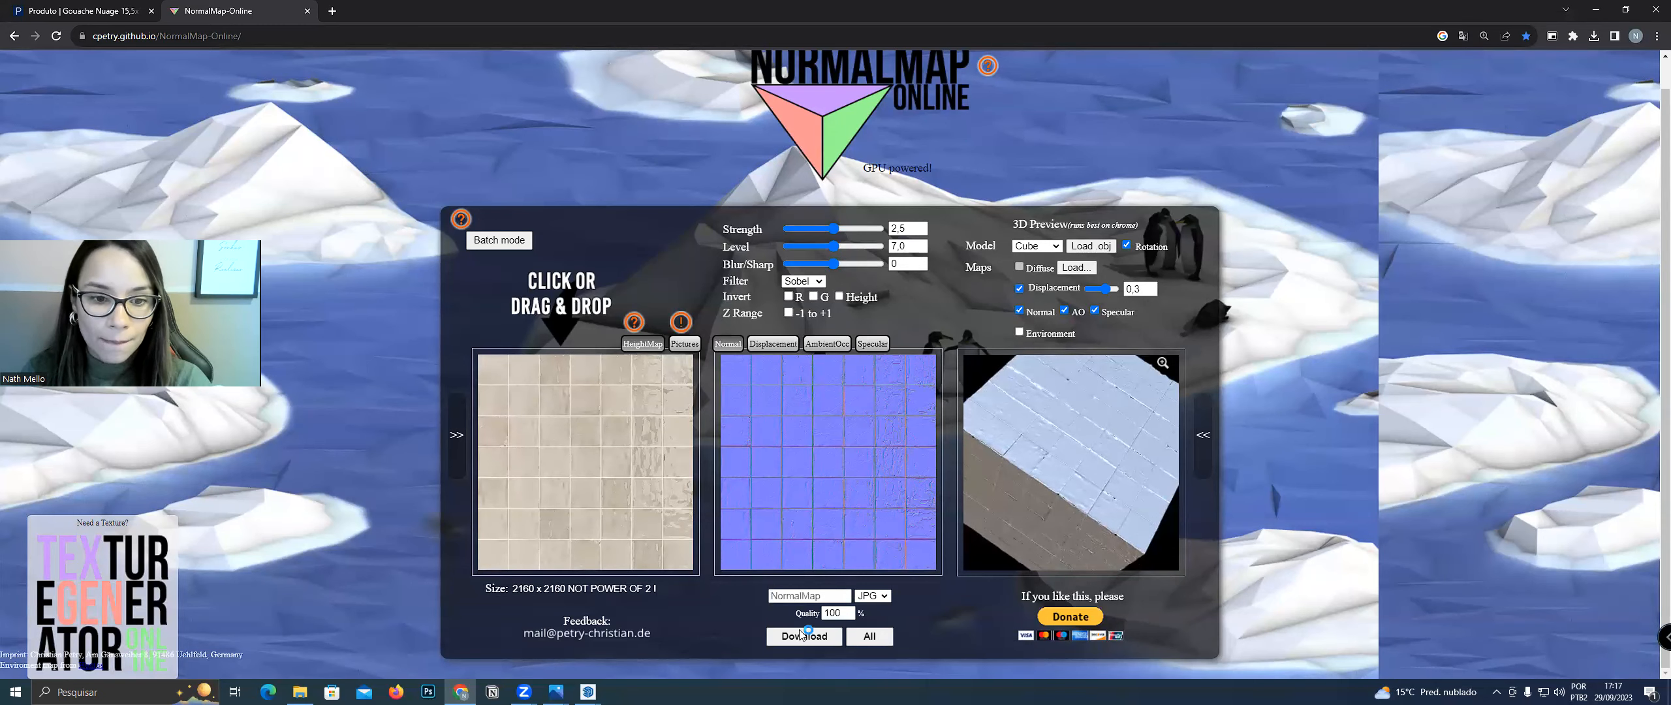
left_click(894, 235)
left_click(591, 500)
type("NM")
key("Return")
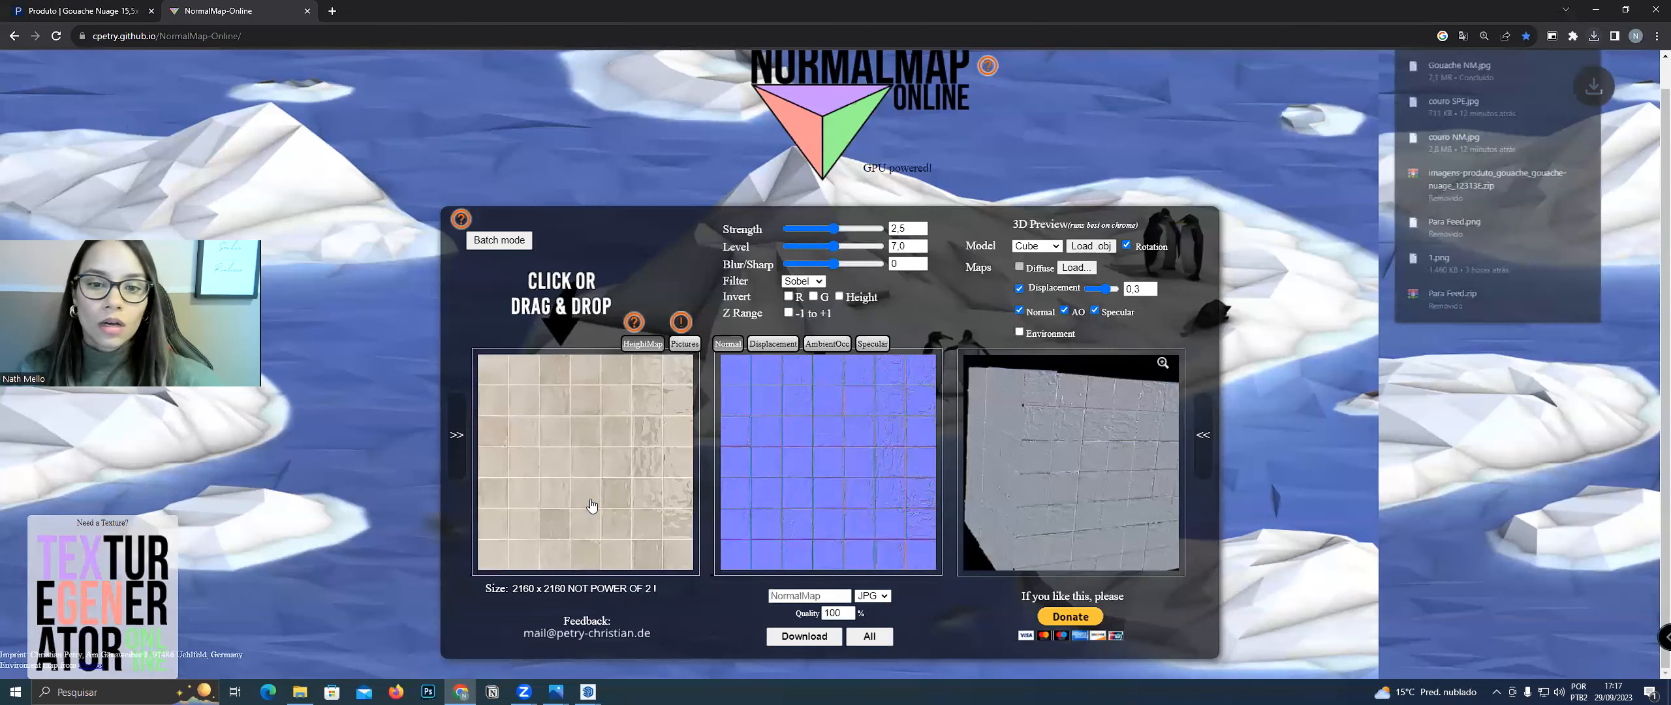
left_click(461, 692)
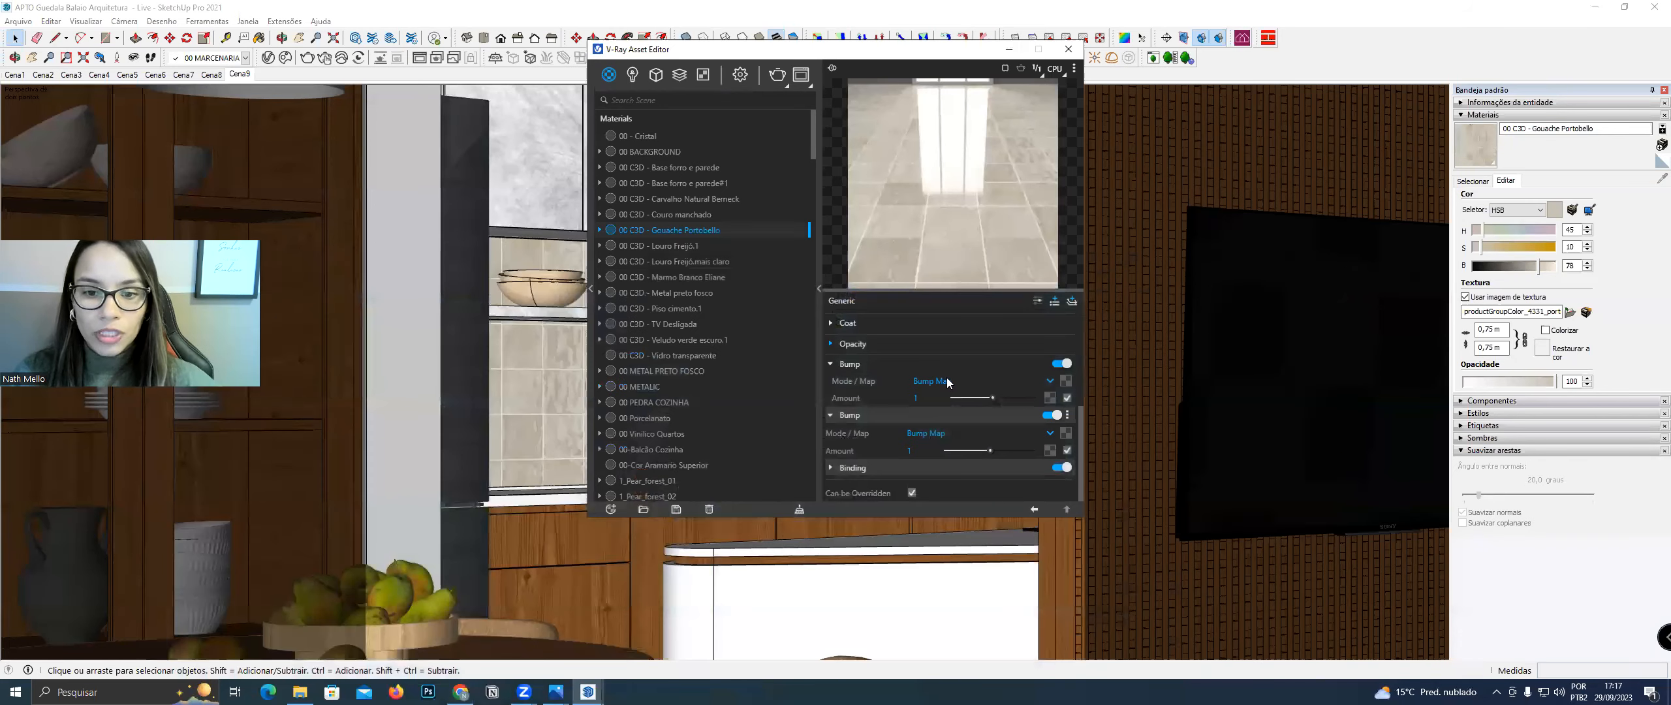
Set the Gouache Portobello material's first bump to Normal Map mode and load Gouache NM as its bitmap
left_click(948, 380)
left_click(949, 409)
left_click(1066, 381)
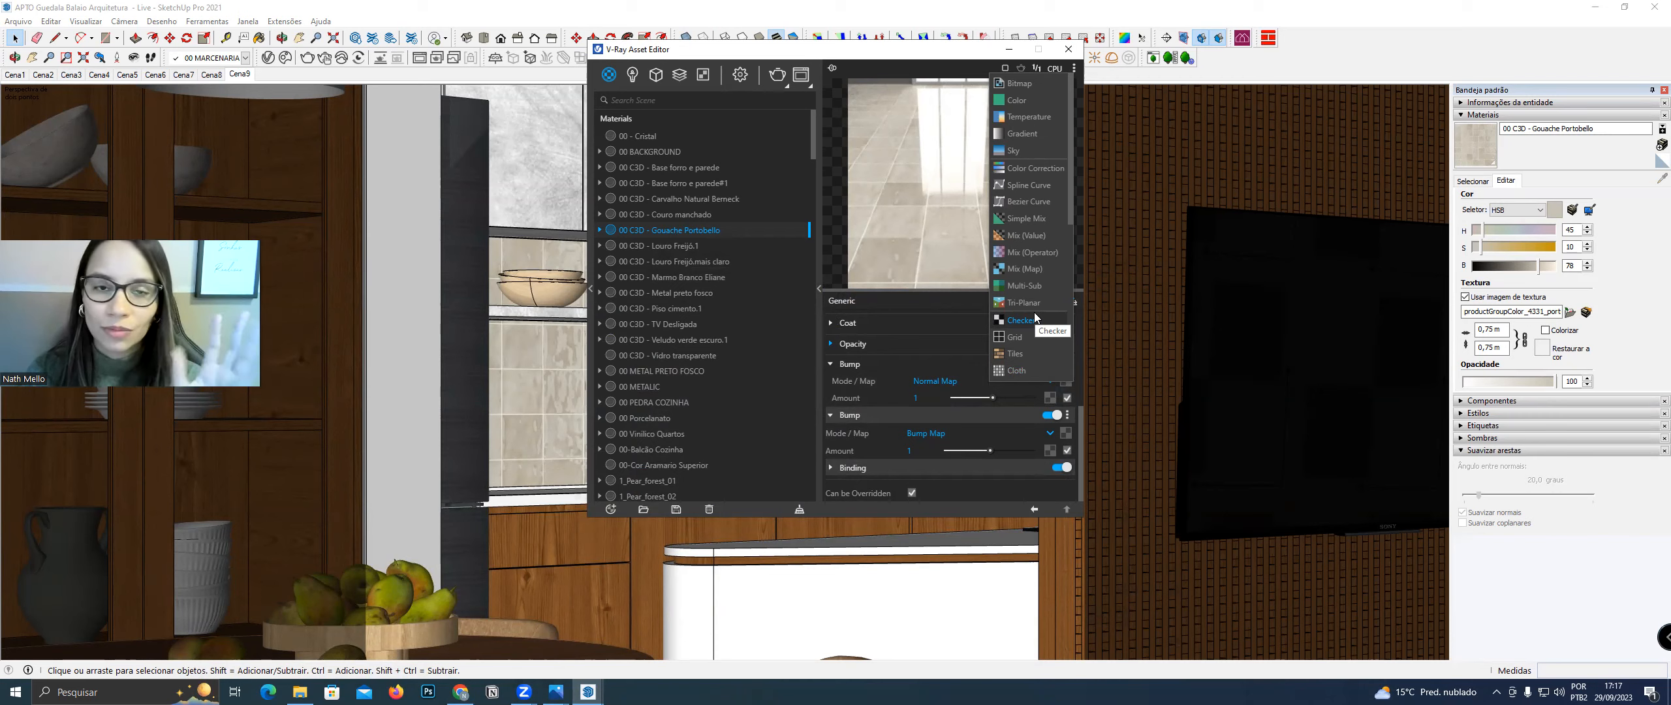
left_click(1022, 84)
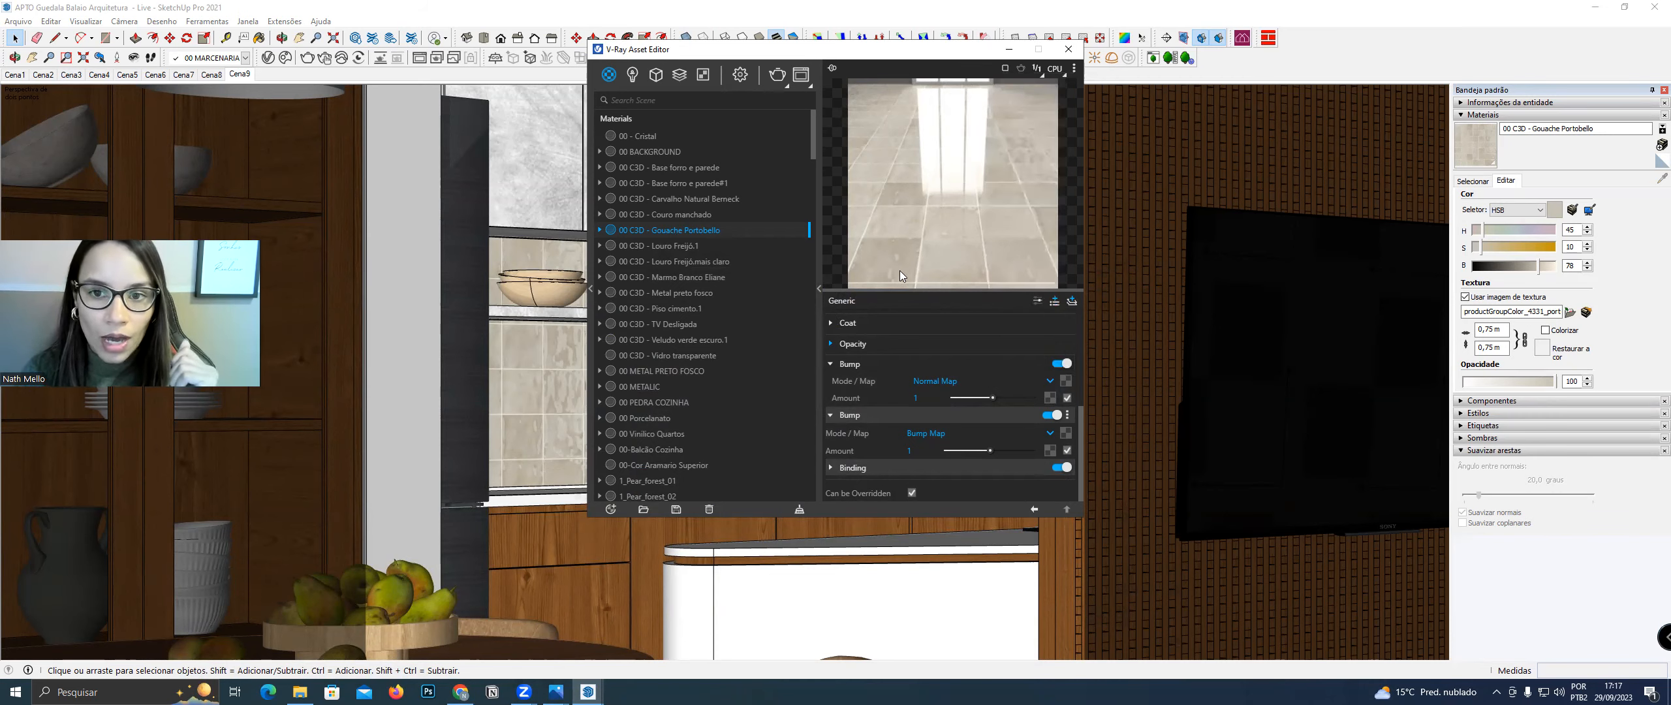
double_click(1129, 149)
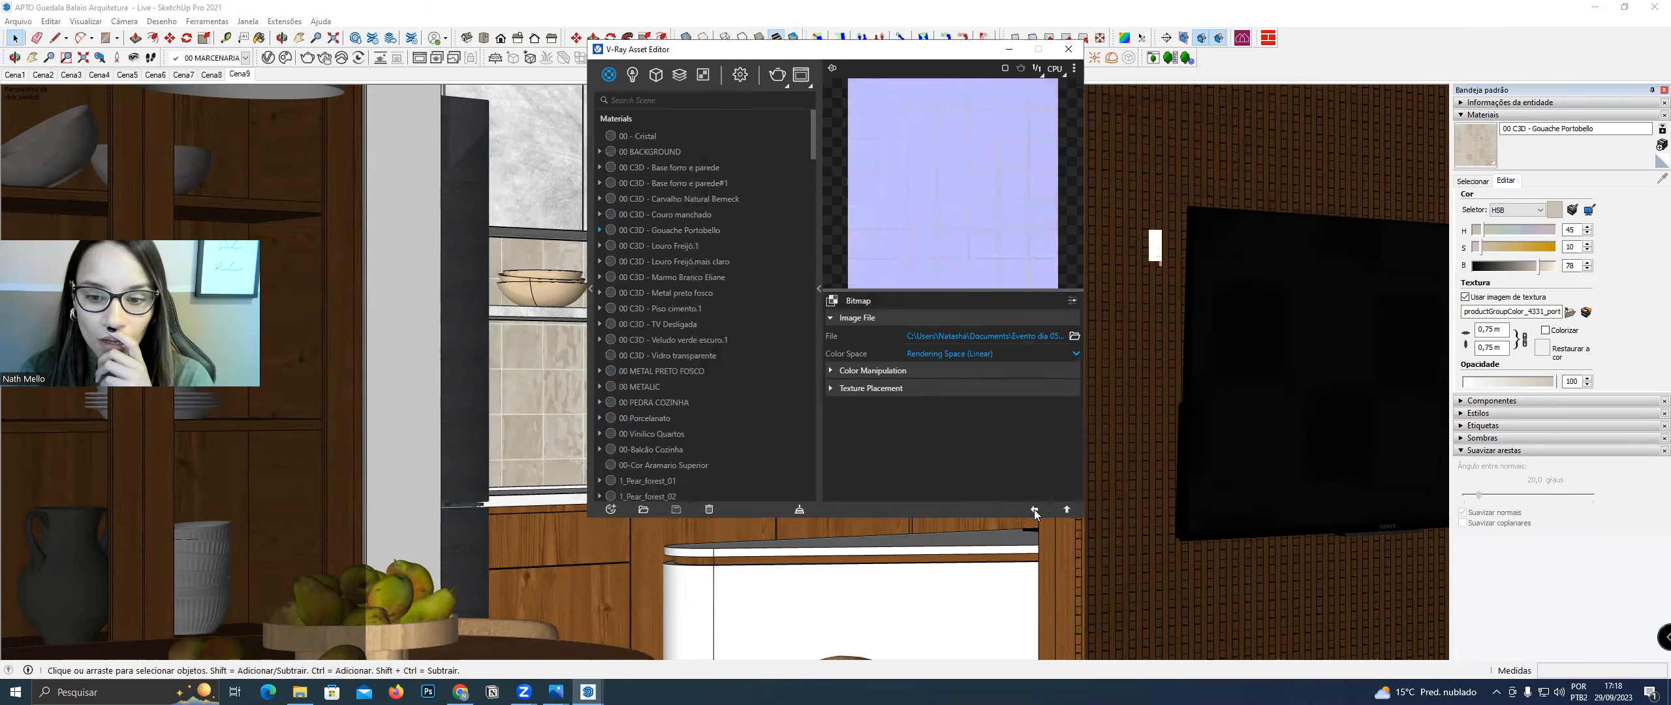
left_click(1035, 509)
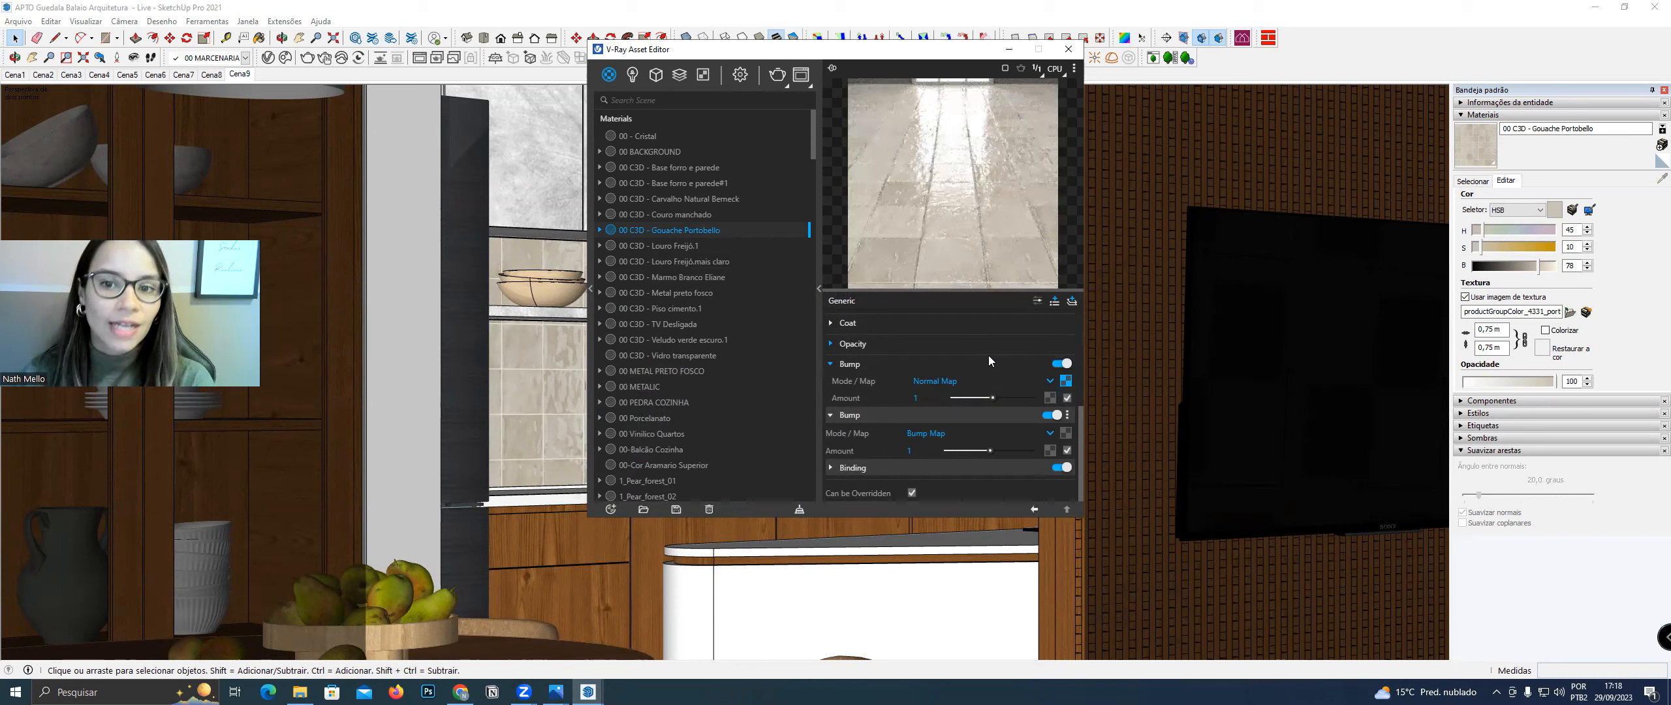
Set the normal map bump amount of the Gouache Portobello material to 0.8
left_click(920, 399)
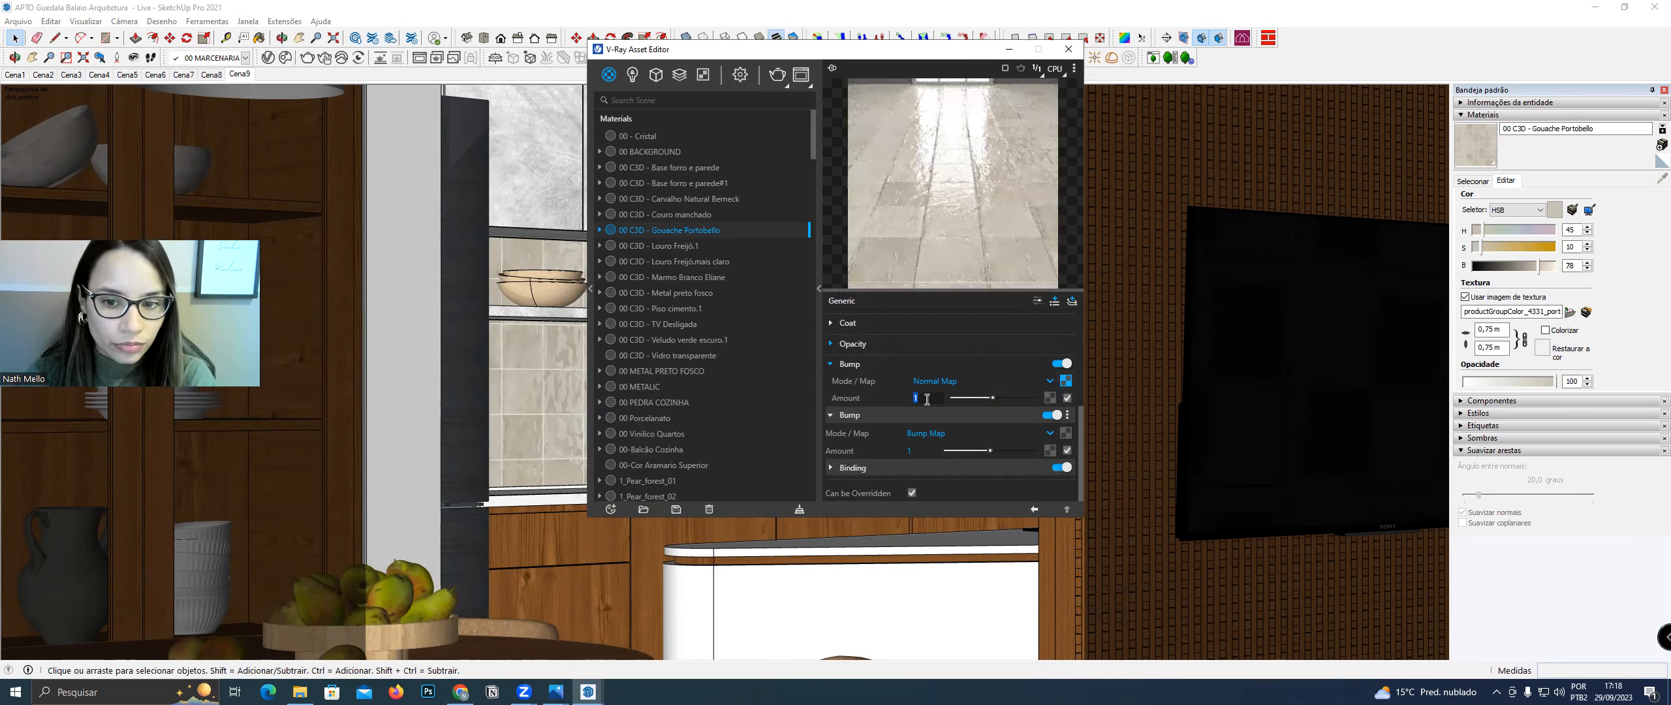
left_click_drag(919, 398, 879, 418)
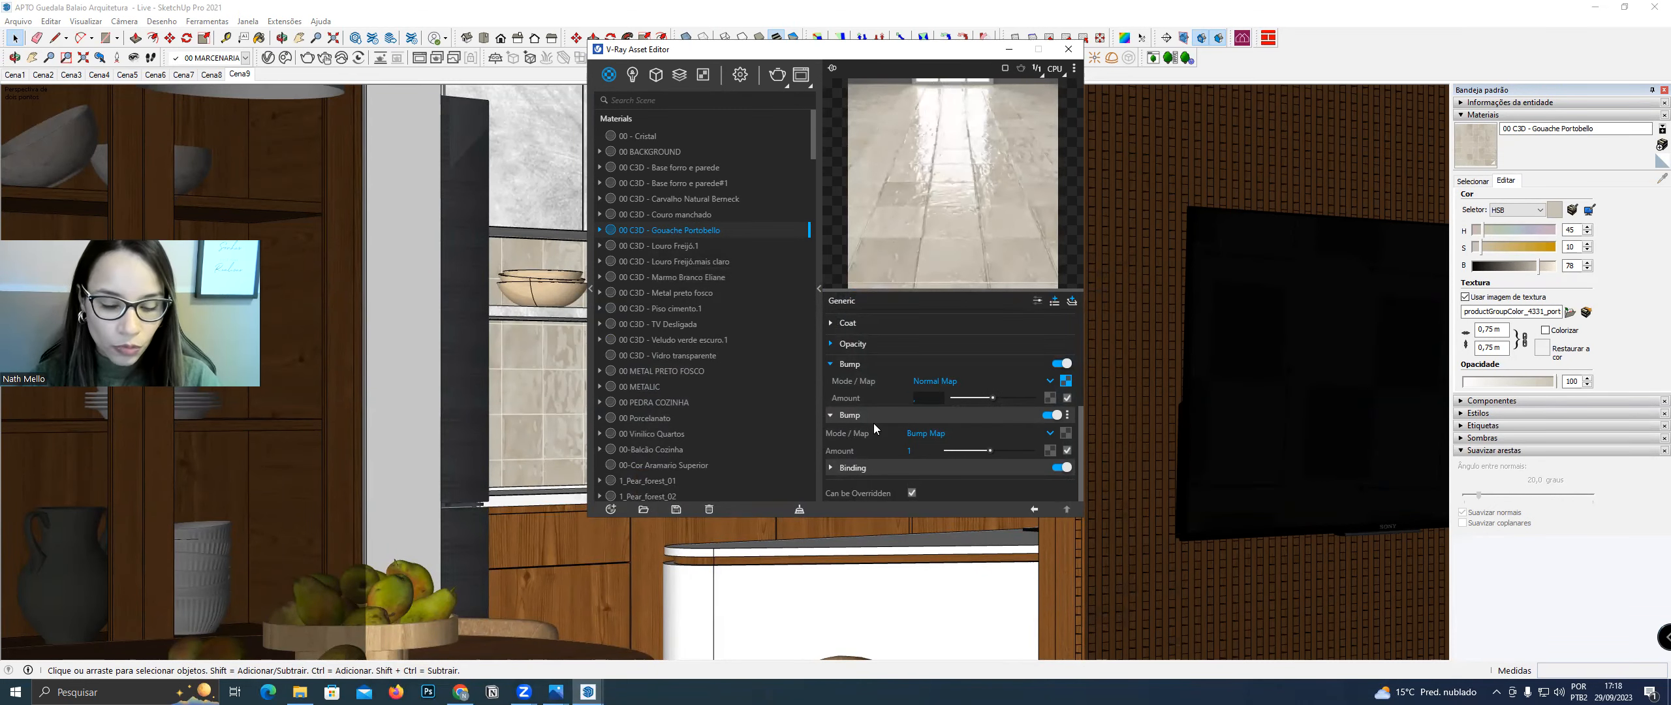
type(",8")
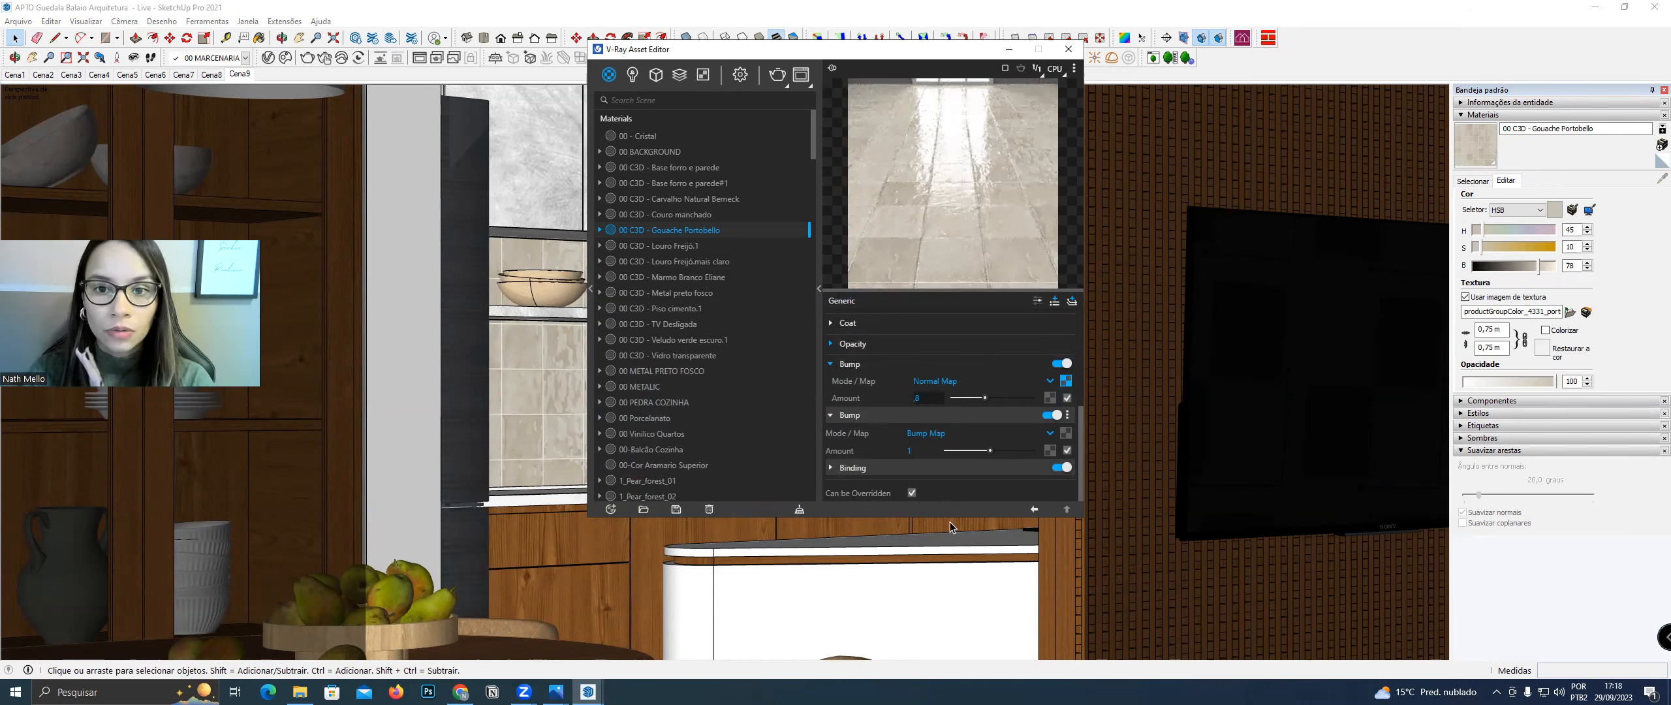
left_click(925, 450)
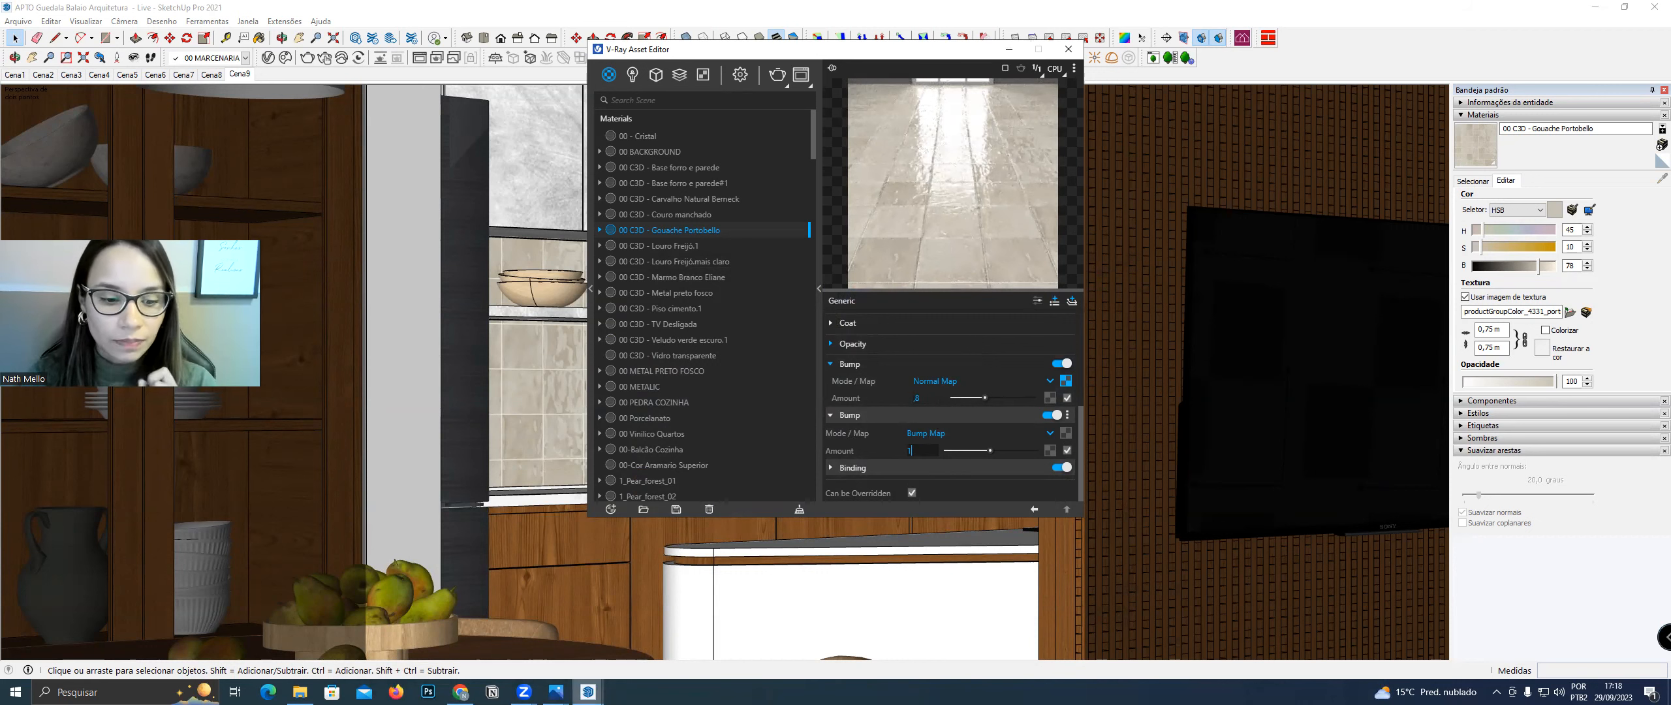
Examine the glossy kitchen backsplash tiles in the apartment reference photo, and return to SketchUp
mouse_move(556, 691)
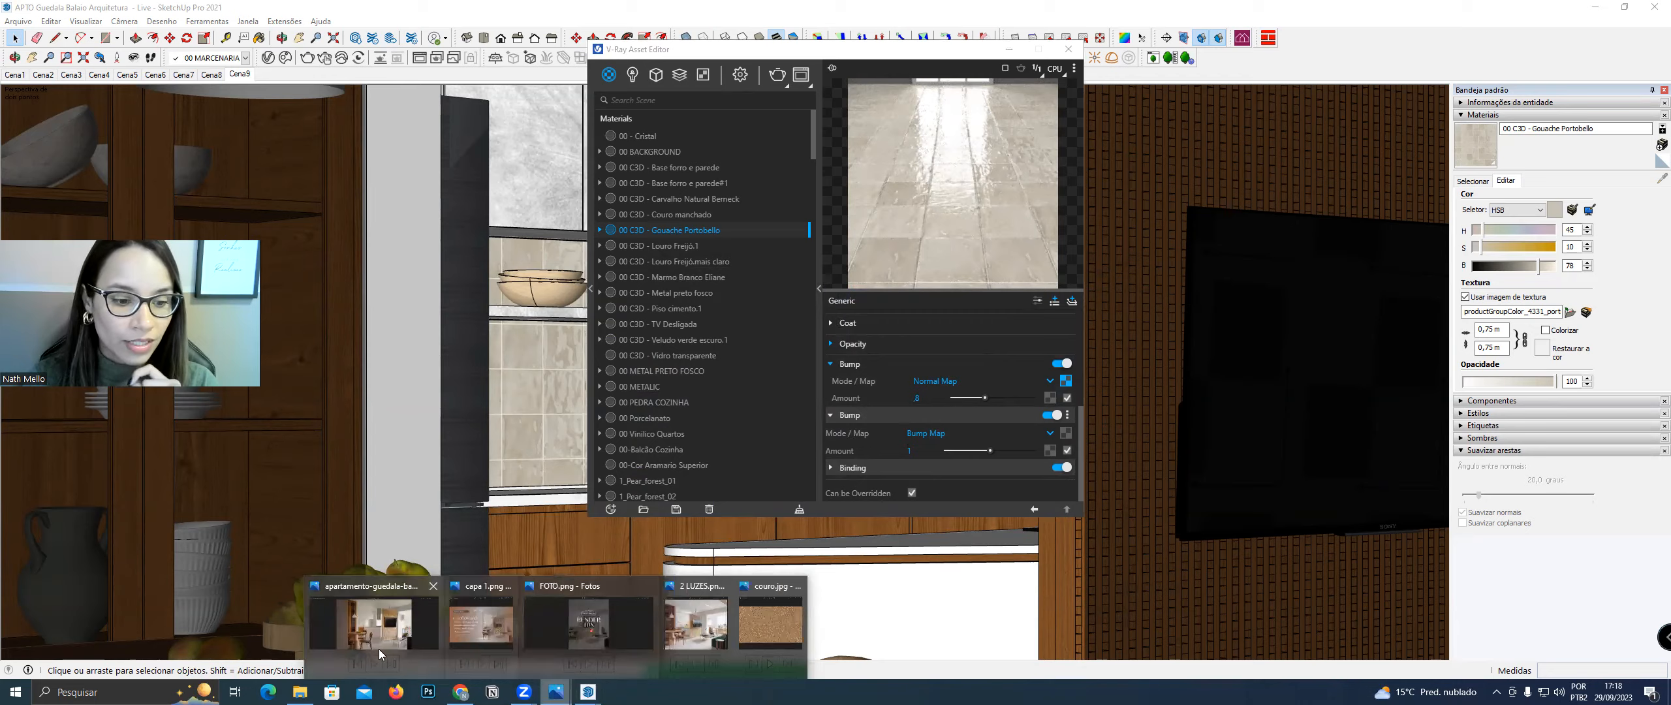
left_click(374, 620)
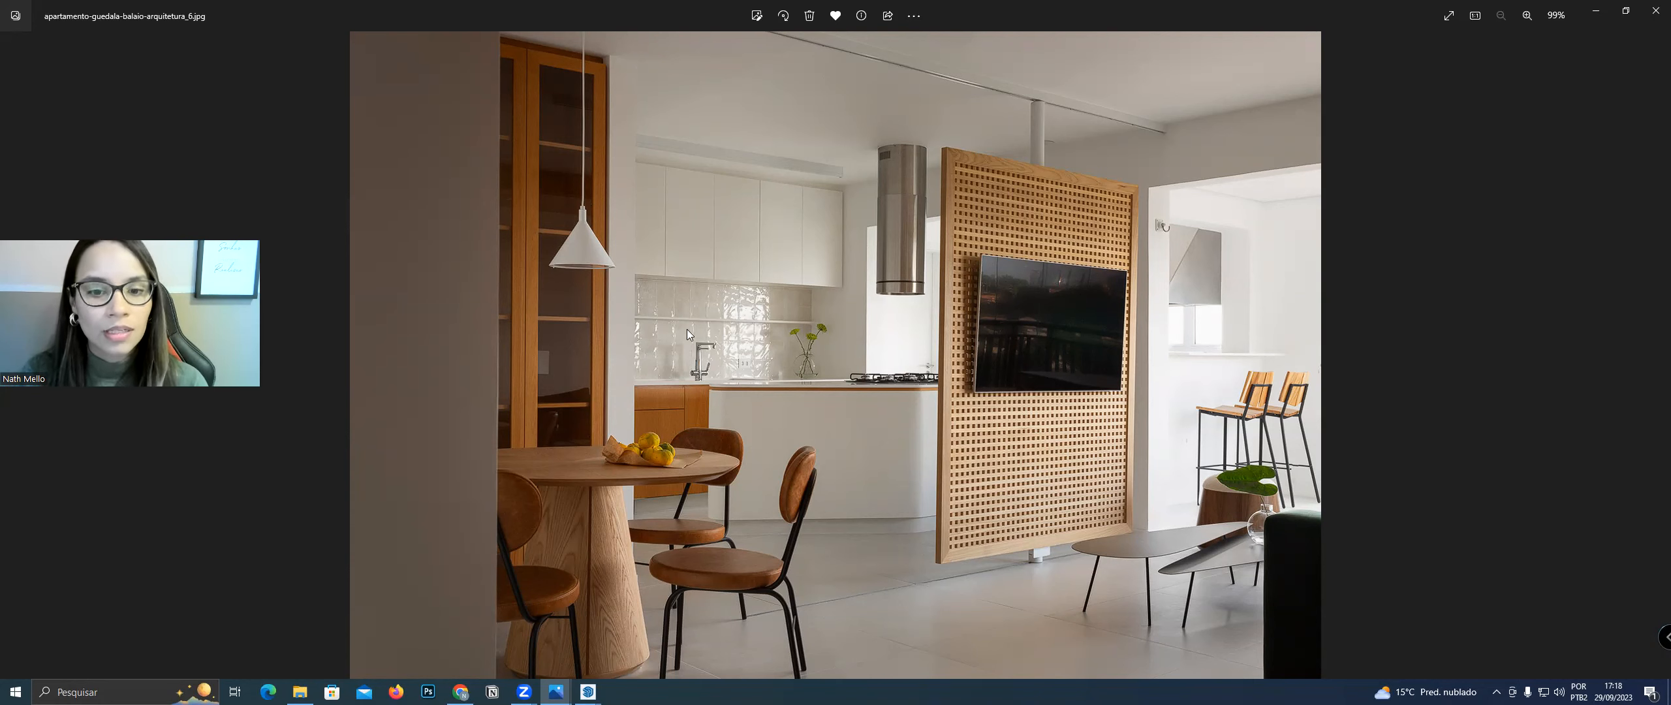
scroll(747, 313, "up", 2)
scroll(696, 304, "up", 2)
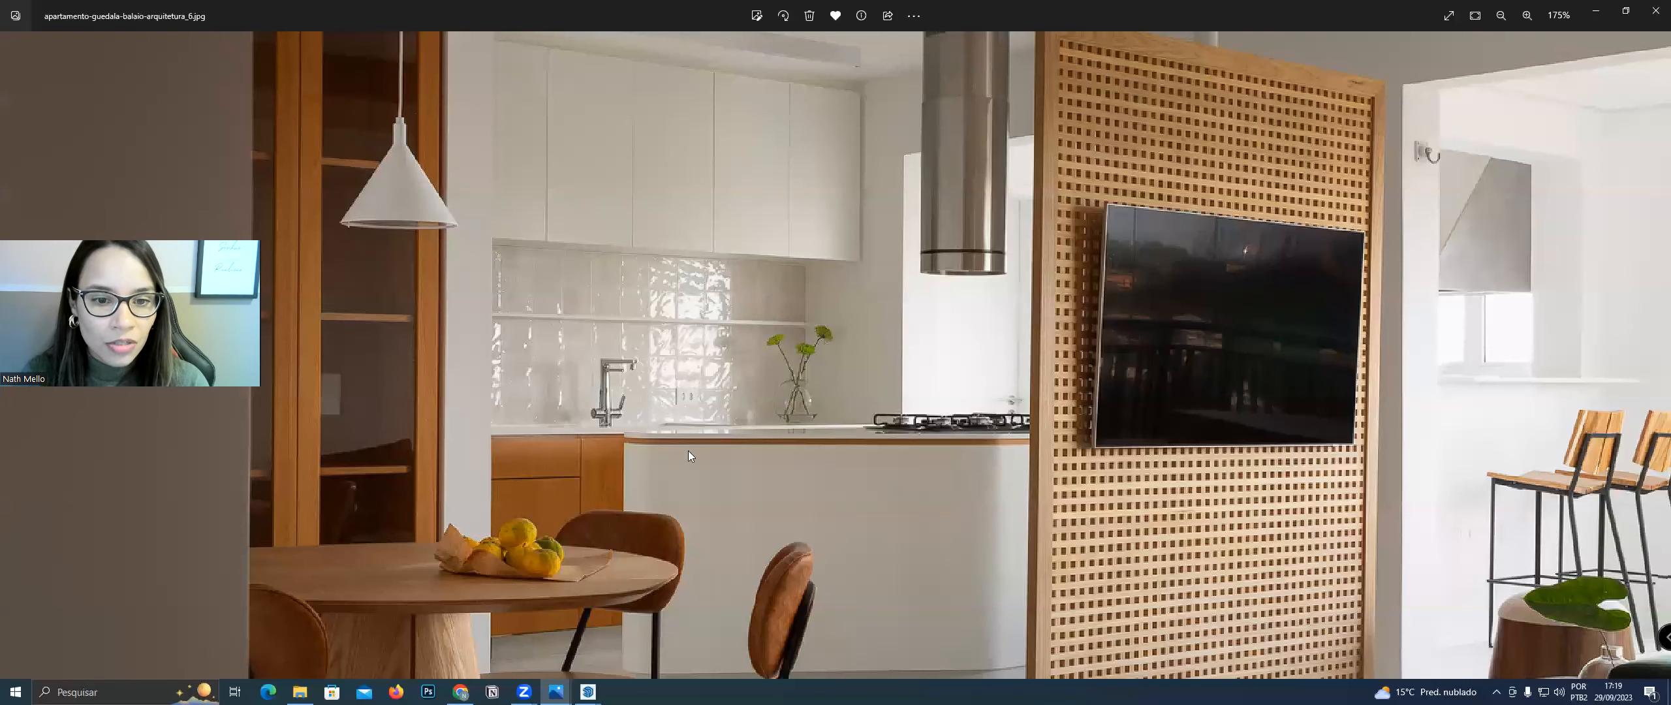
scroll(741, 372, "down", 2)
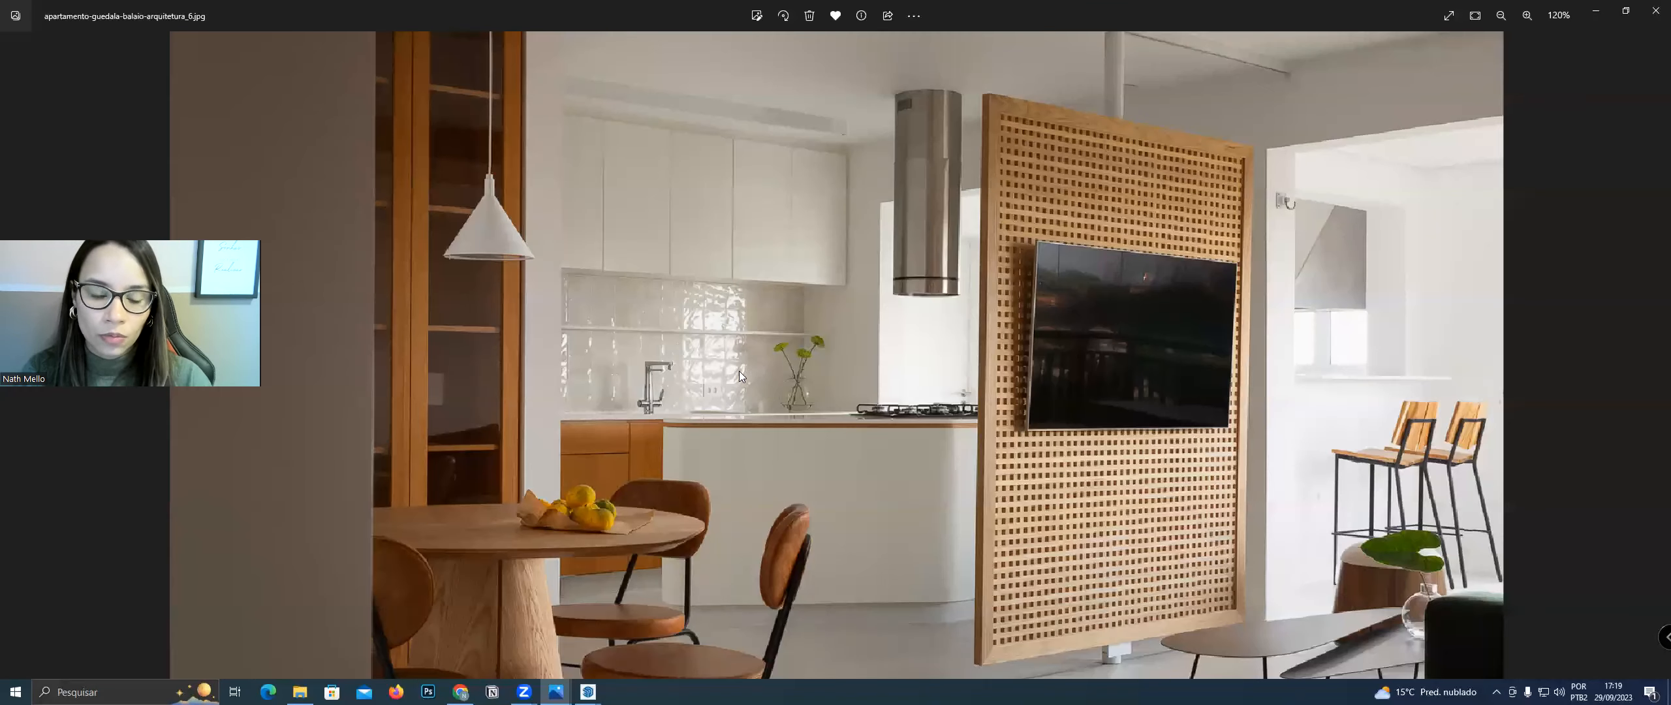
scroll(763, 355, "down", 2)
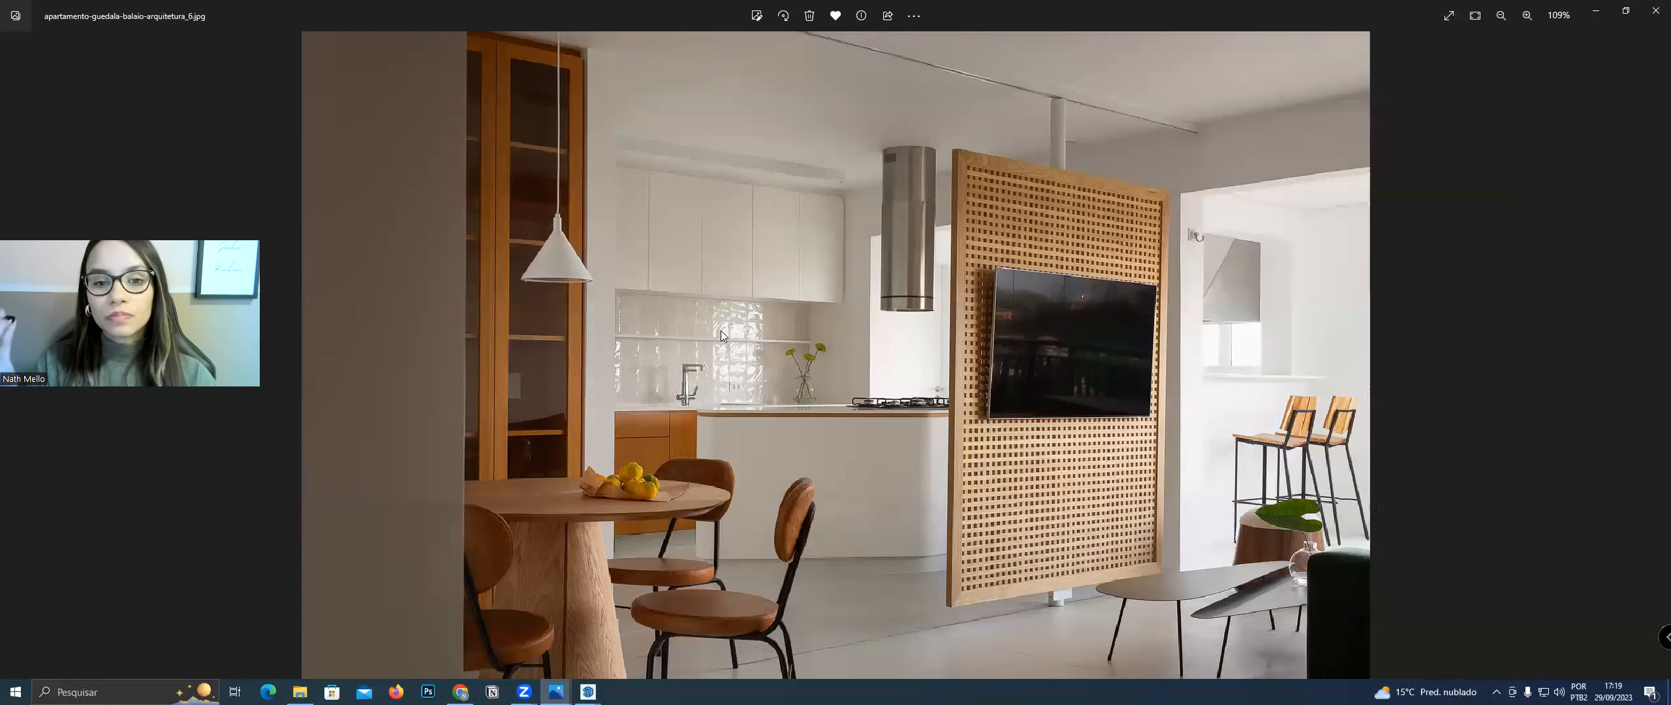
left_click(1595, 10)
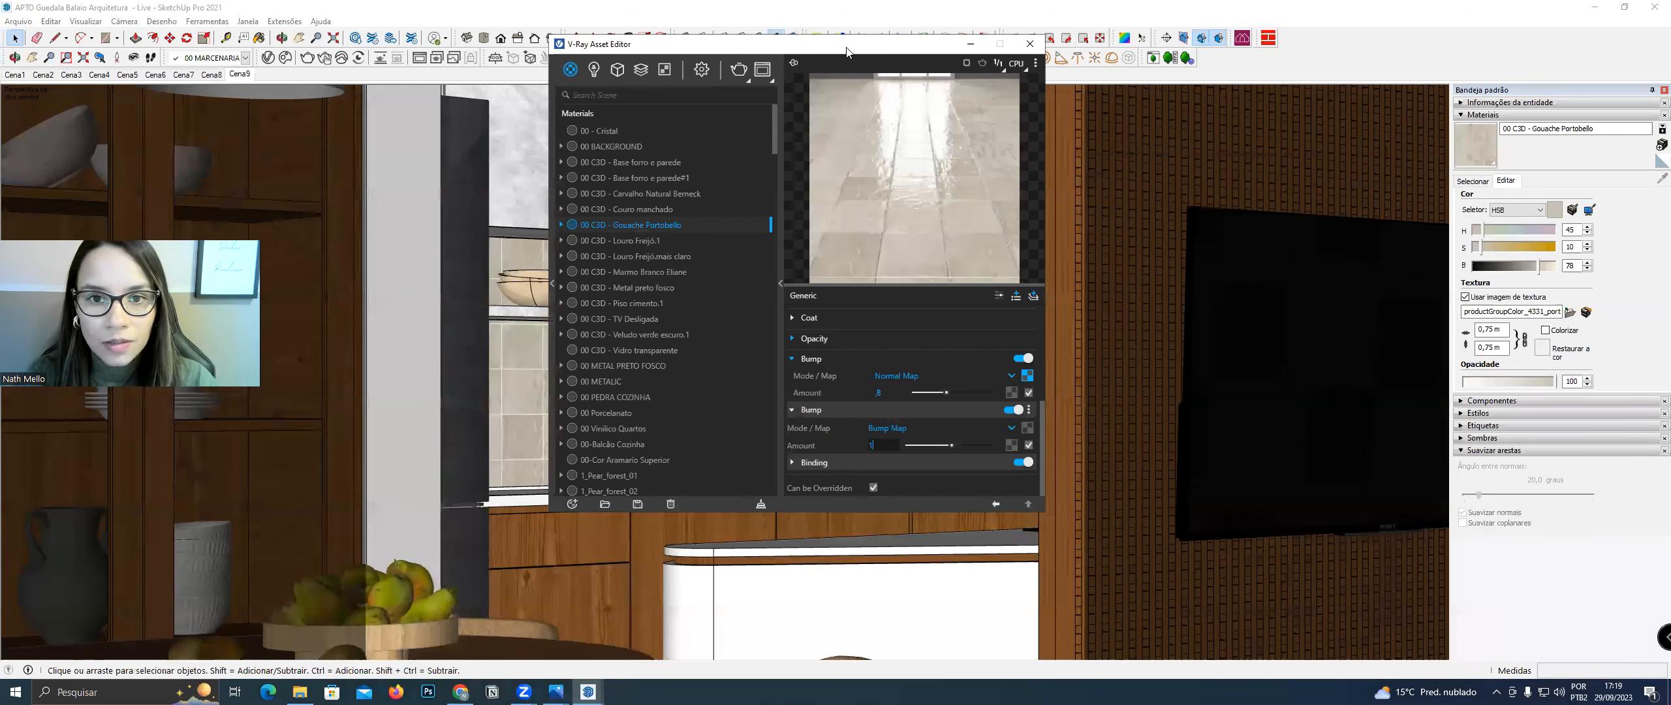
Extend the V-Ray Asset Editor window's height and assign a Splat texture to the Gouache Portobello material's second bump layer, kept in Bump Map mode
left_click_drag(847, 50, 833, 44)
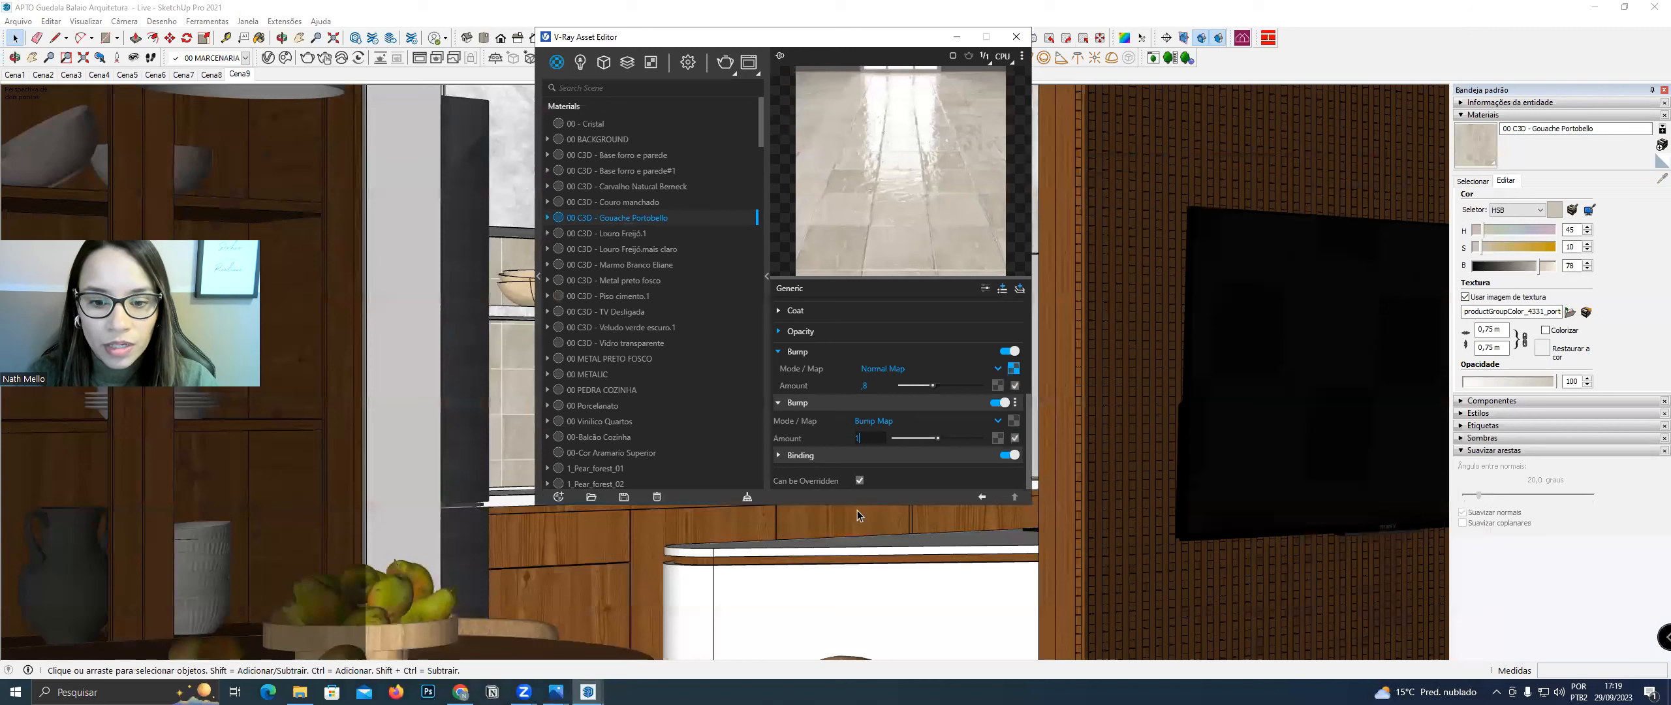
left_click_drag(857, 508, 856, 573)
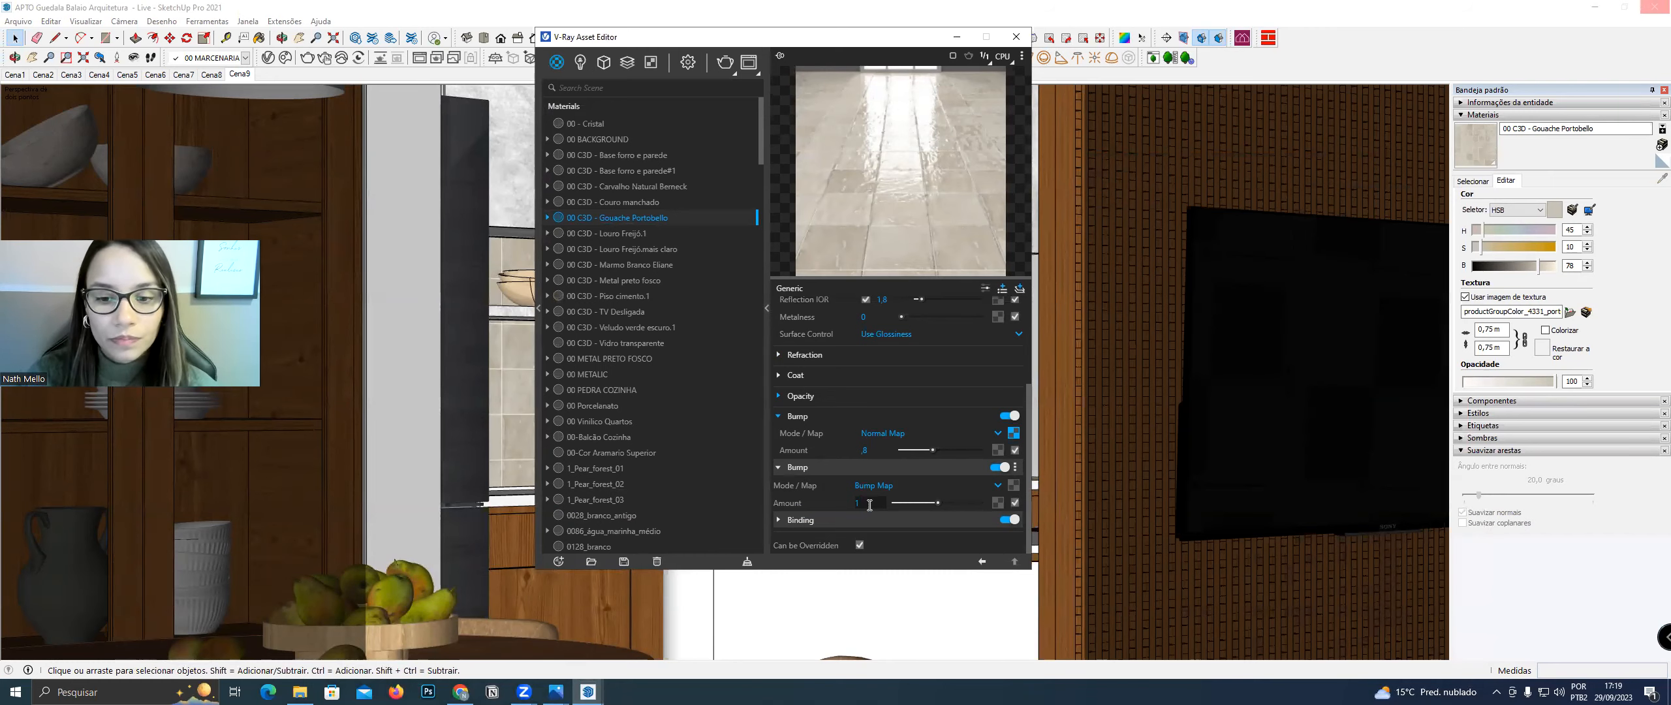
left_click(998, 486)
left_click(932, 468)
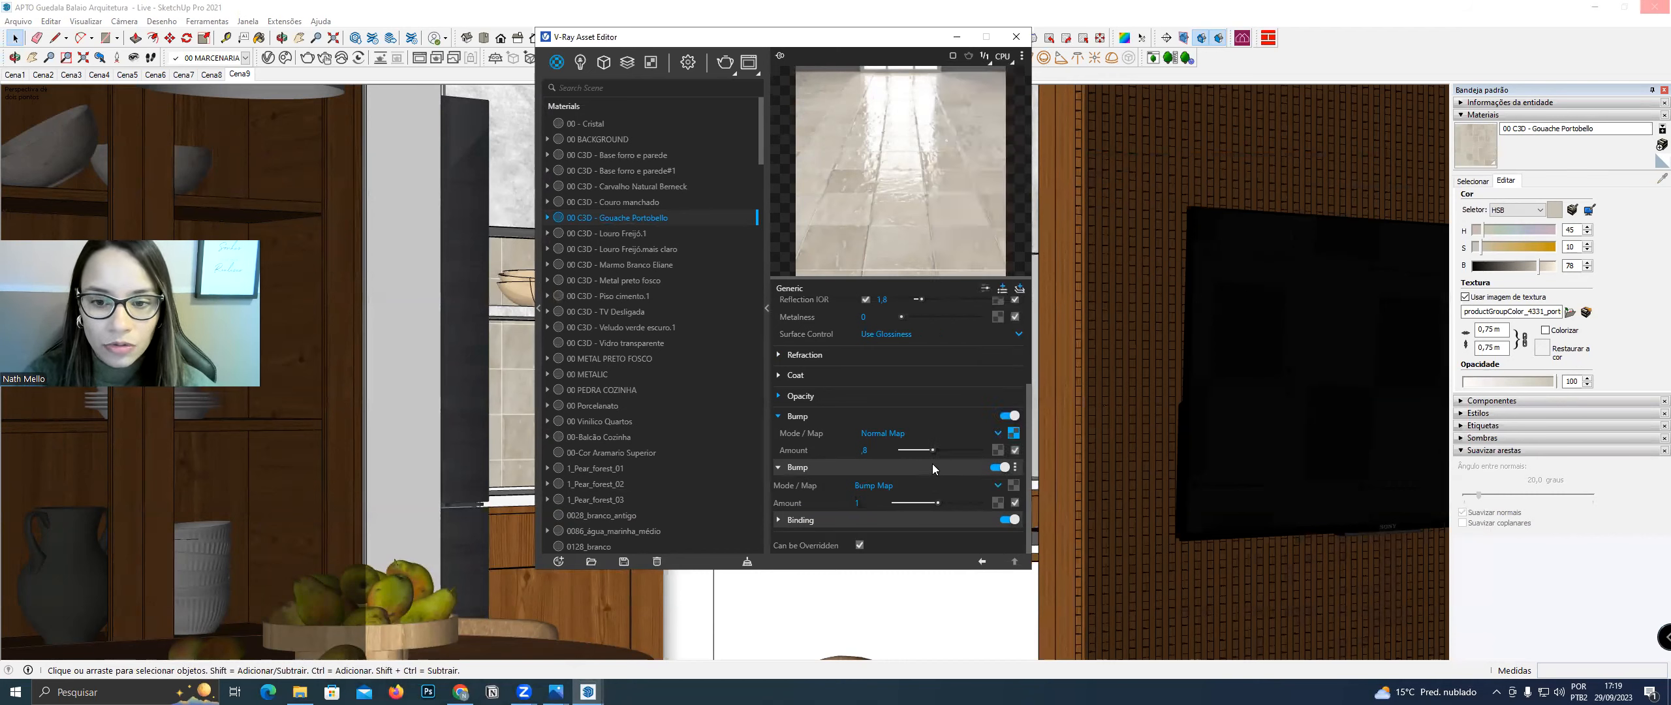
left_click(1013, 485)
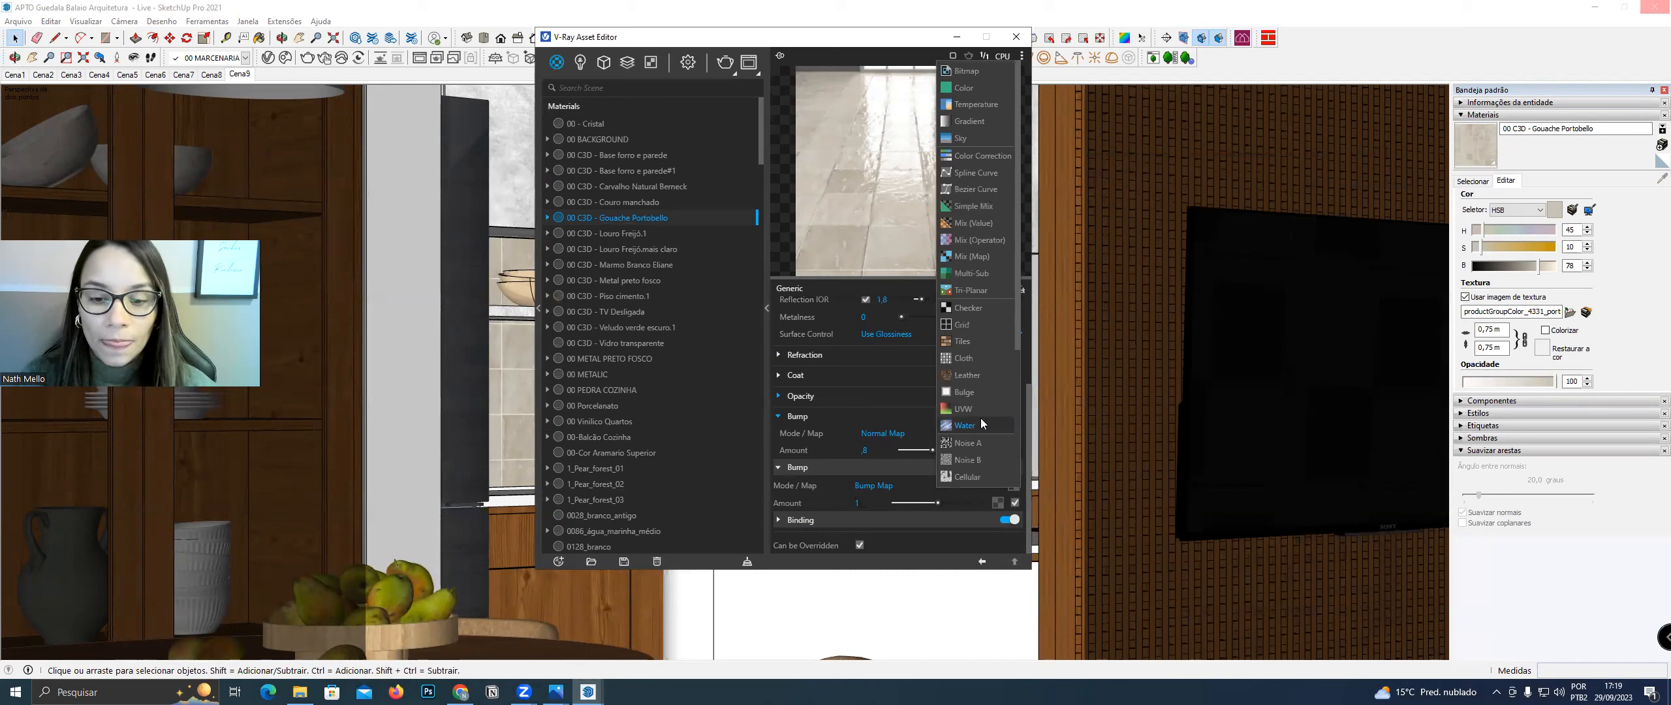
scroll(973, 424, "down", 3)
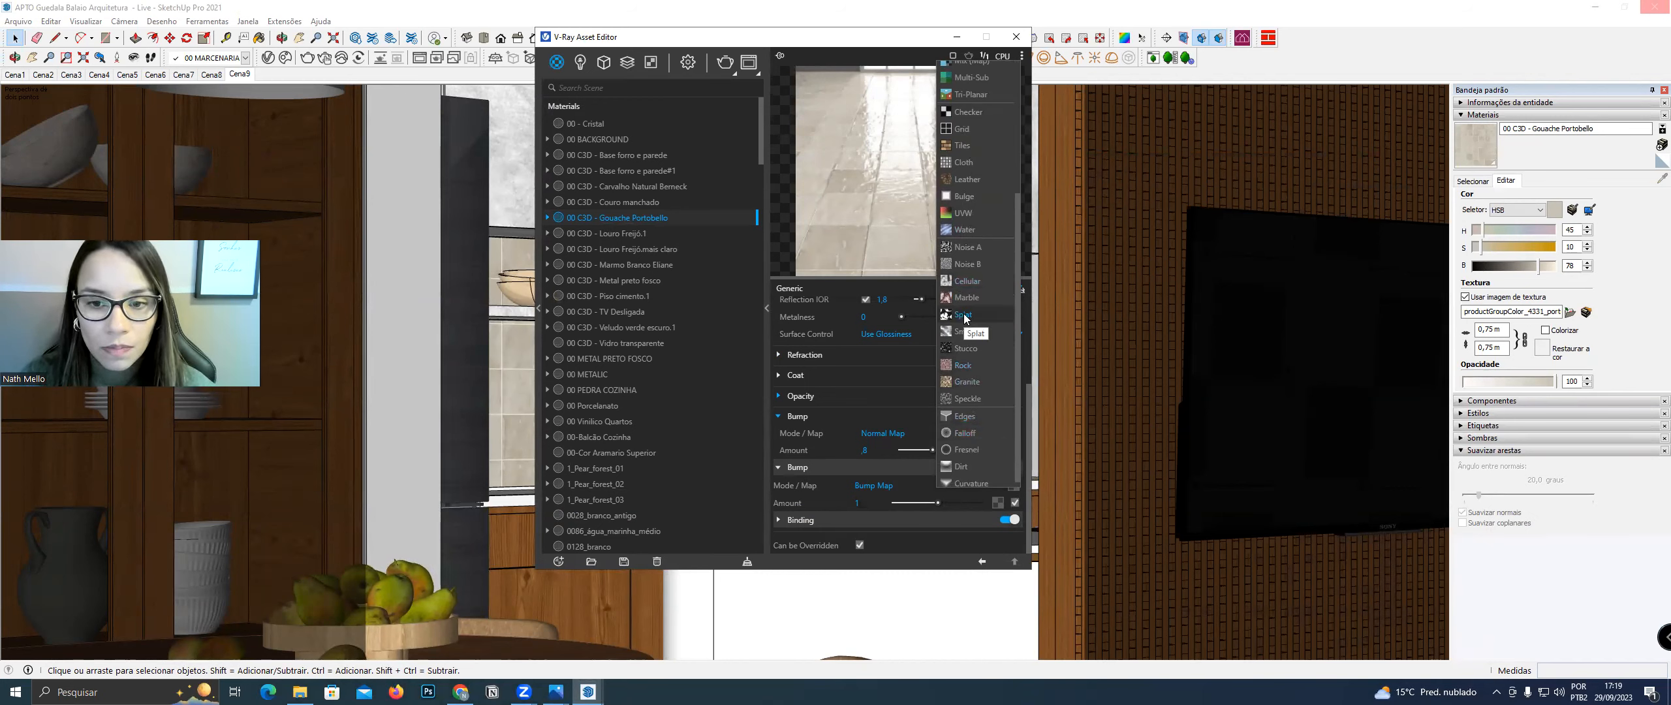
left_click(888, 465)
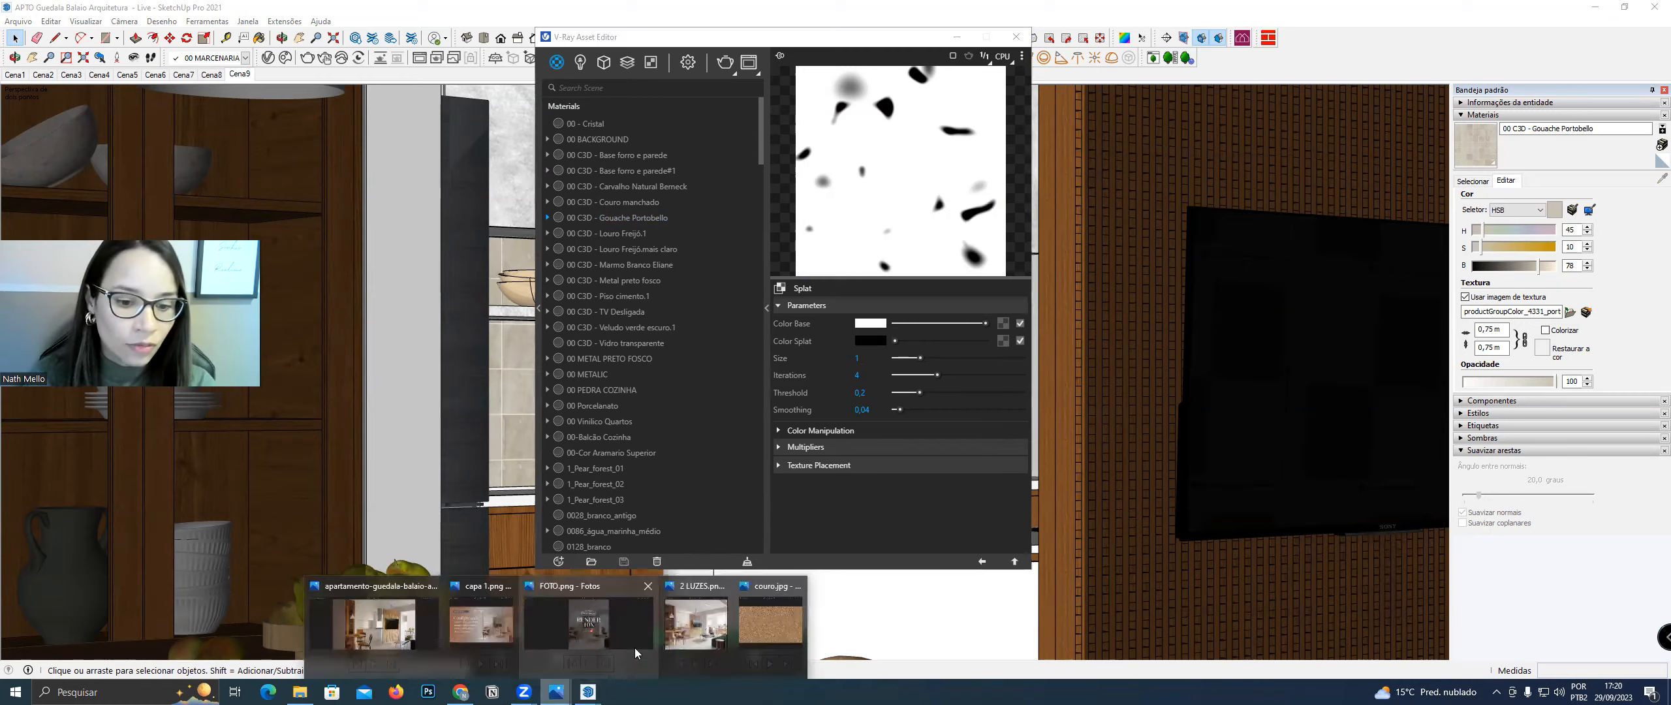
Check the backsplash in the apartment reference photo, and set the Splat texture's Color Splat to RGB 125, 125, 125
left_click(402, 637)
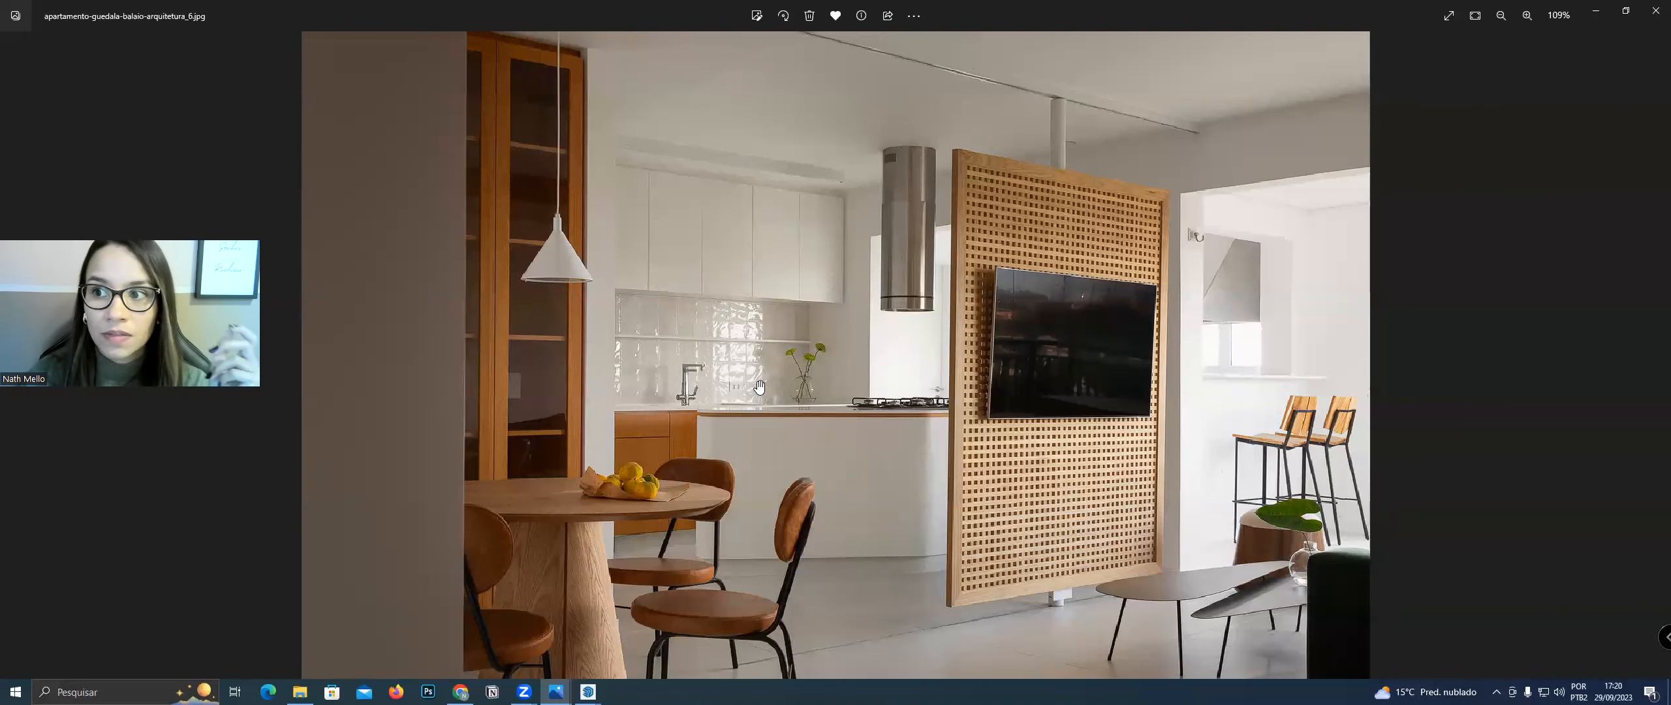
left_click(1596, 10)
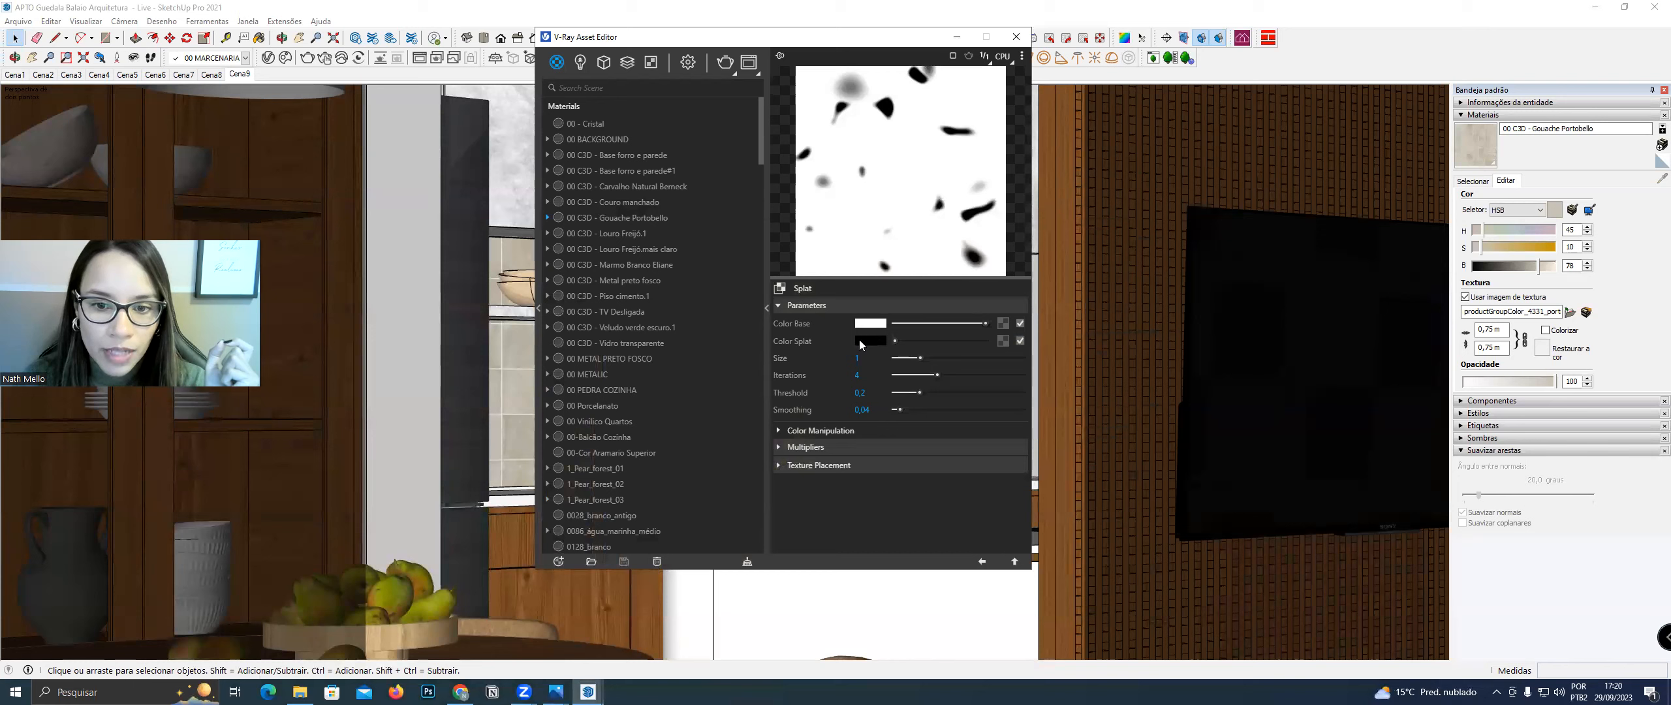
left_click(860, 342)
left_click(905, 267)
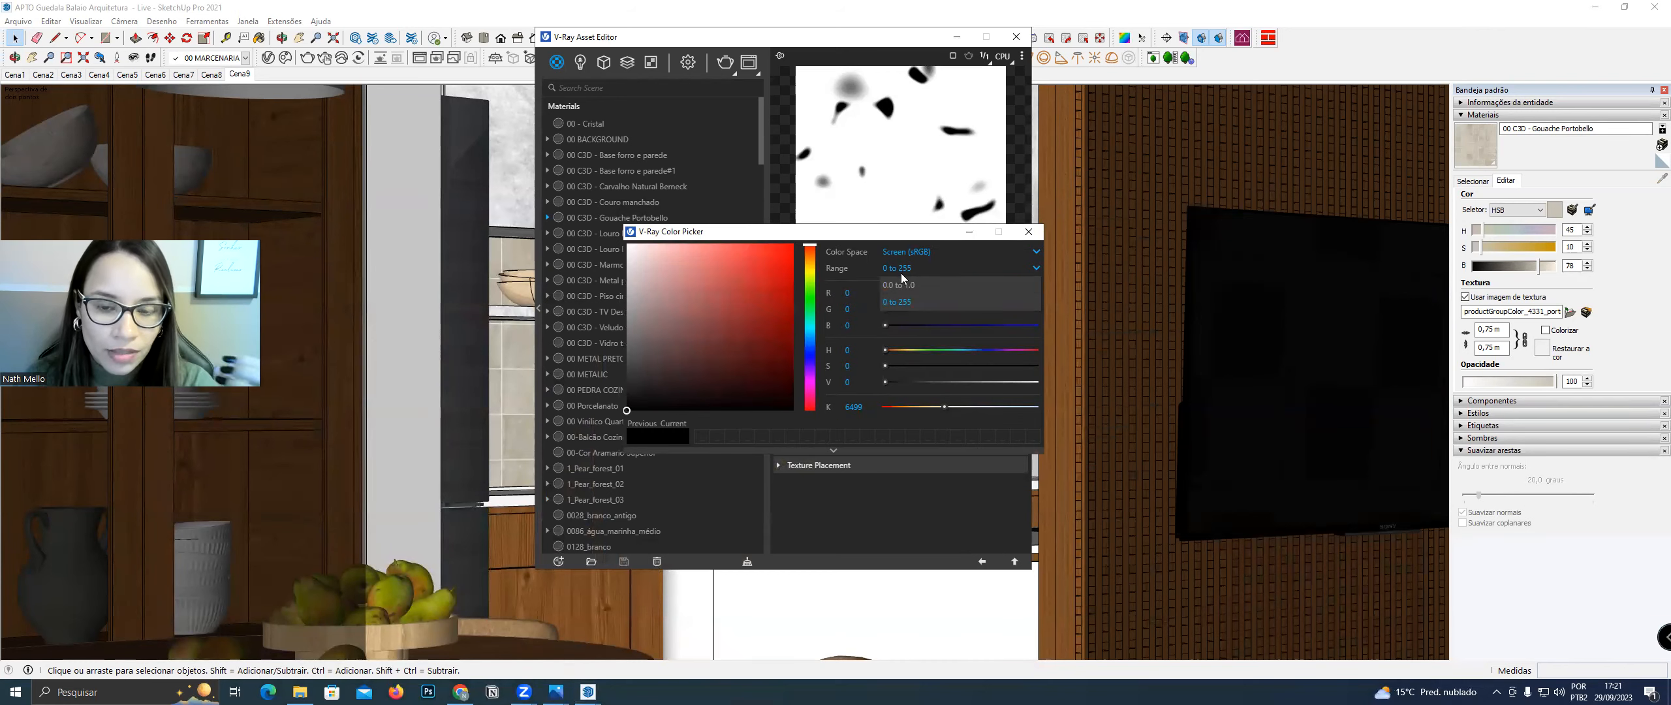
left_click(857, 293)
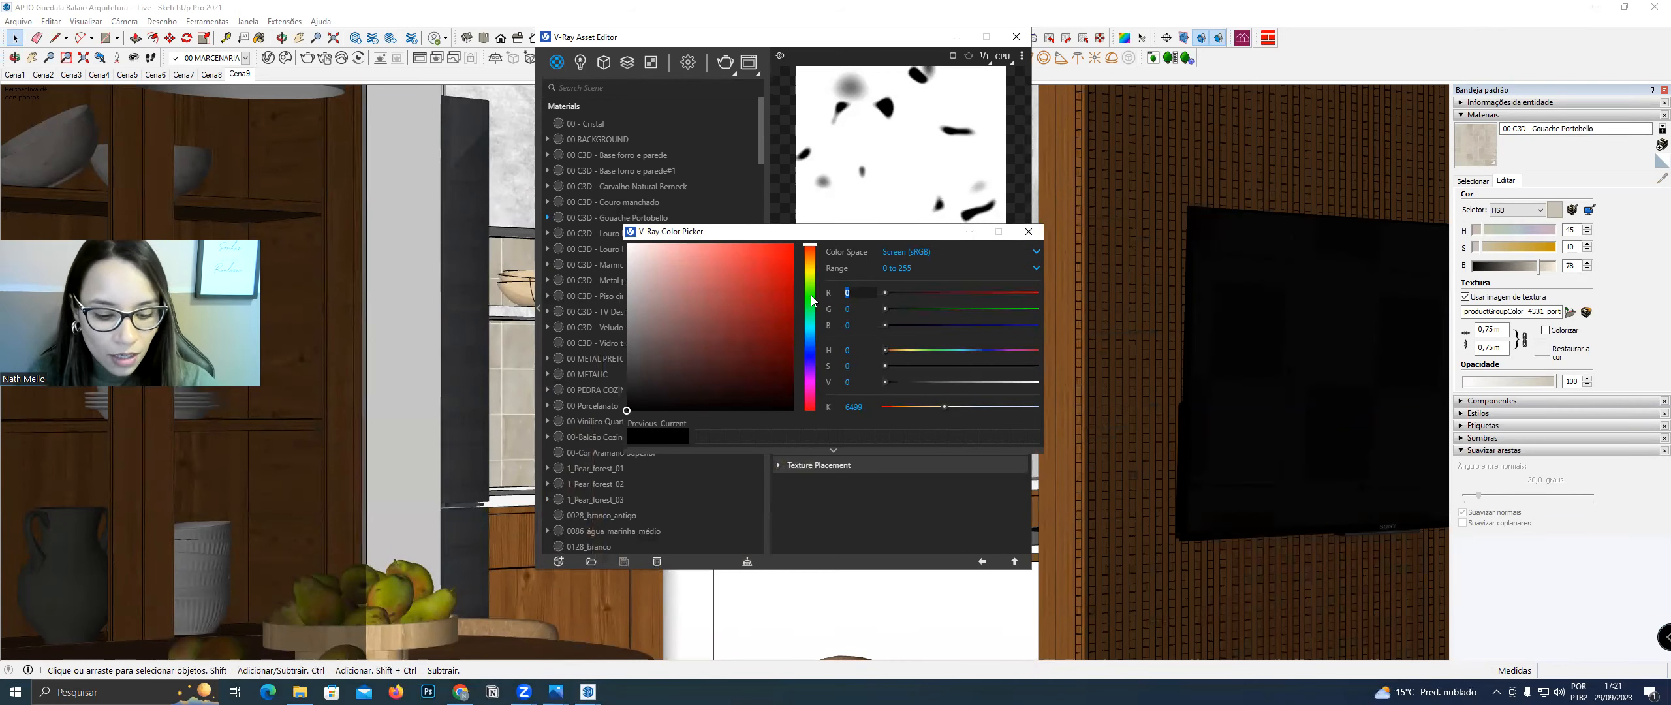
type("125")
key("Return")
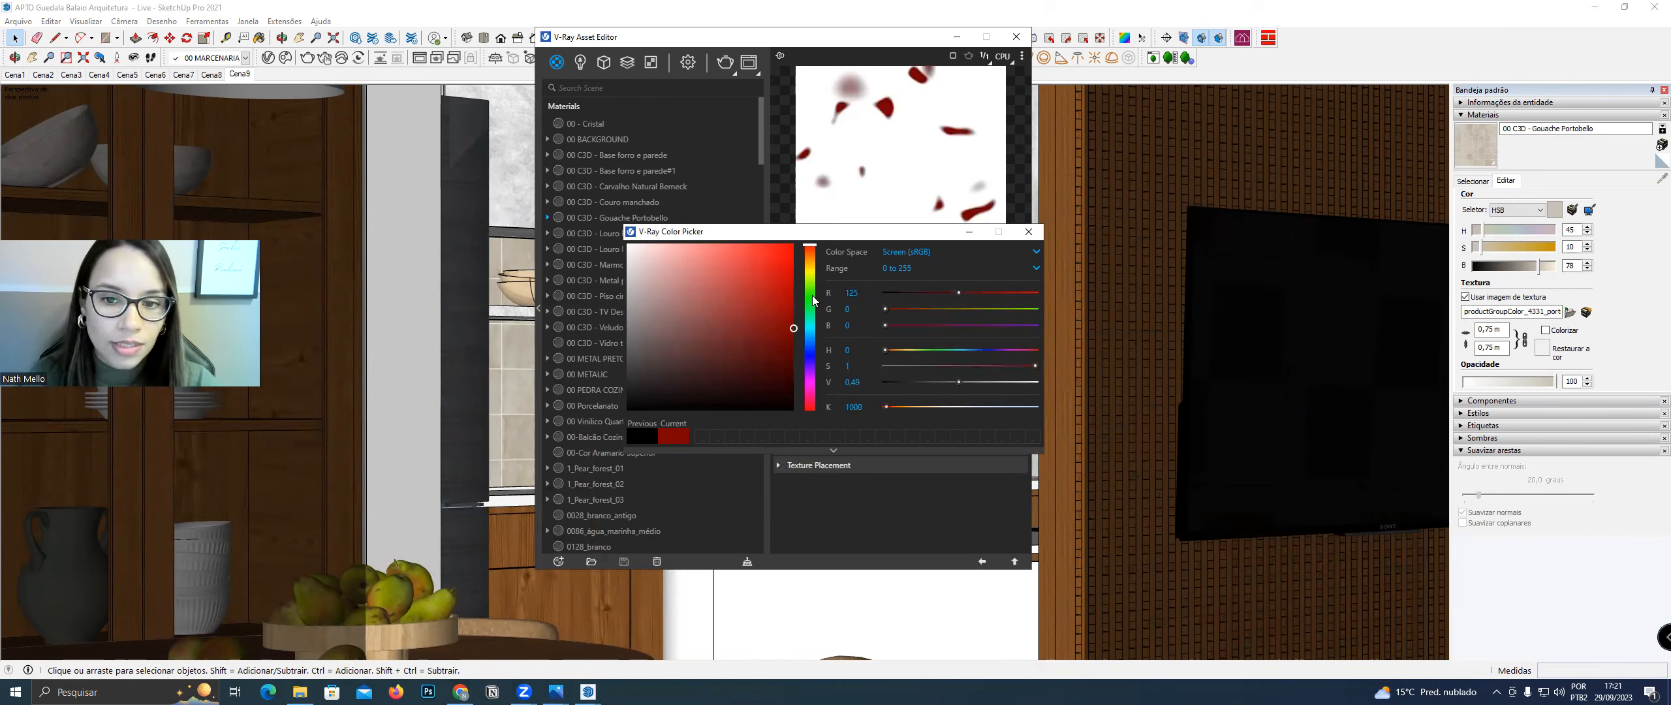
left_click(857, 308)
type("125")
left_click(869, 325)
type("125")
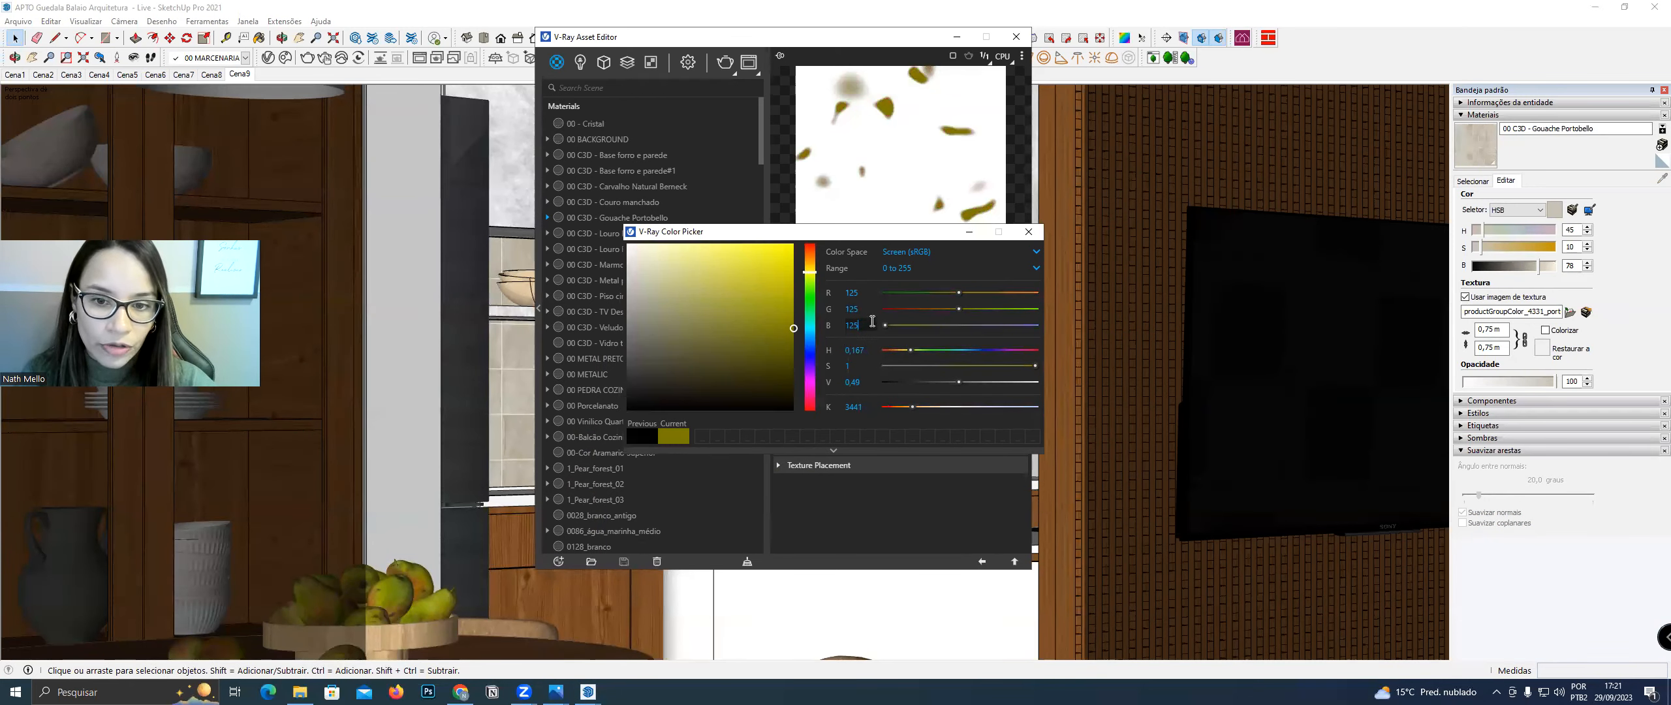
key("Return")
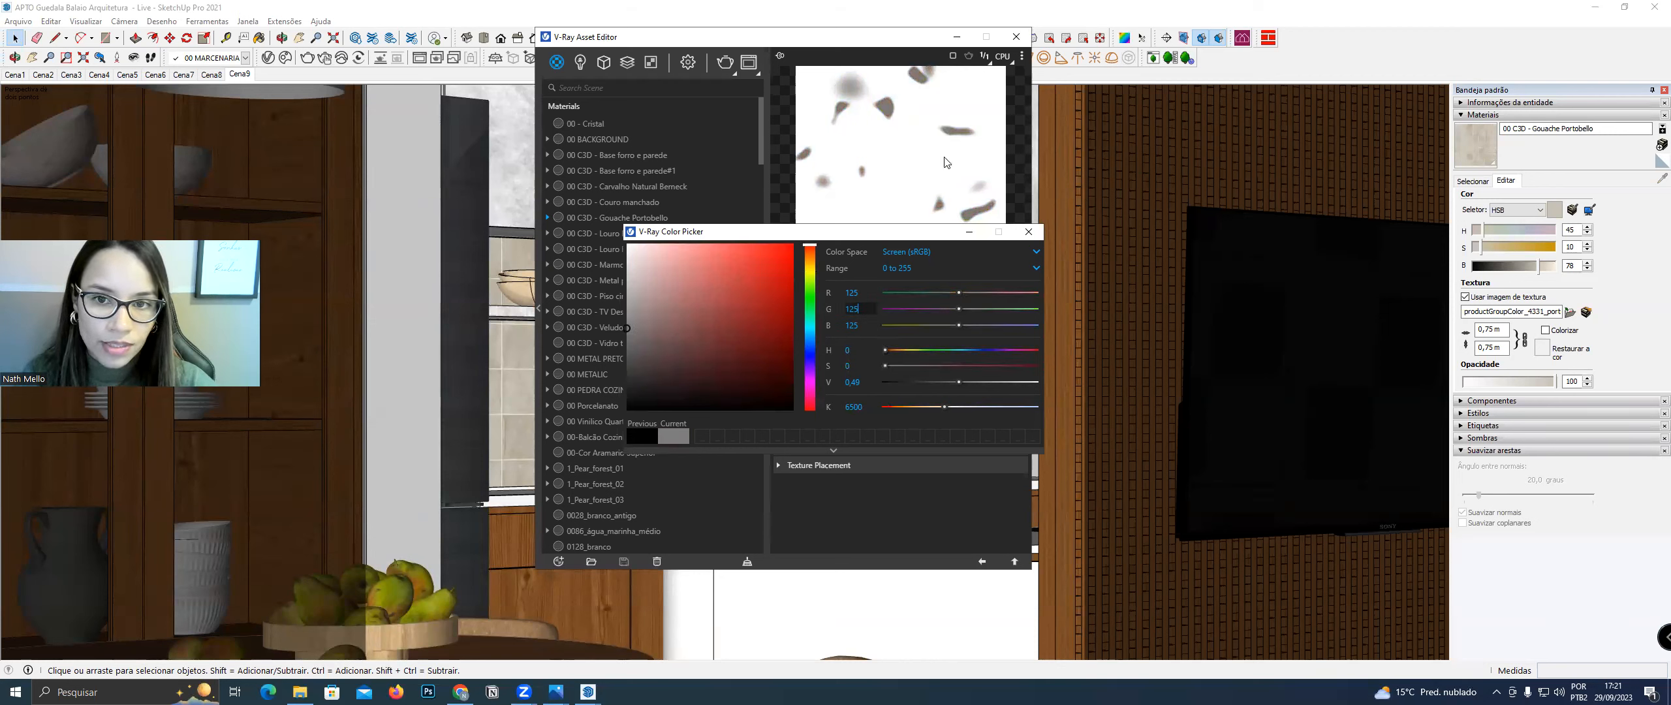
left_click(1029, 231)
Set the Splat texture's Size to 0.3 and its Iterations to 3
left_click(875, 358)
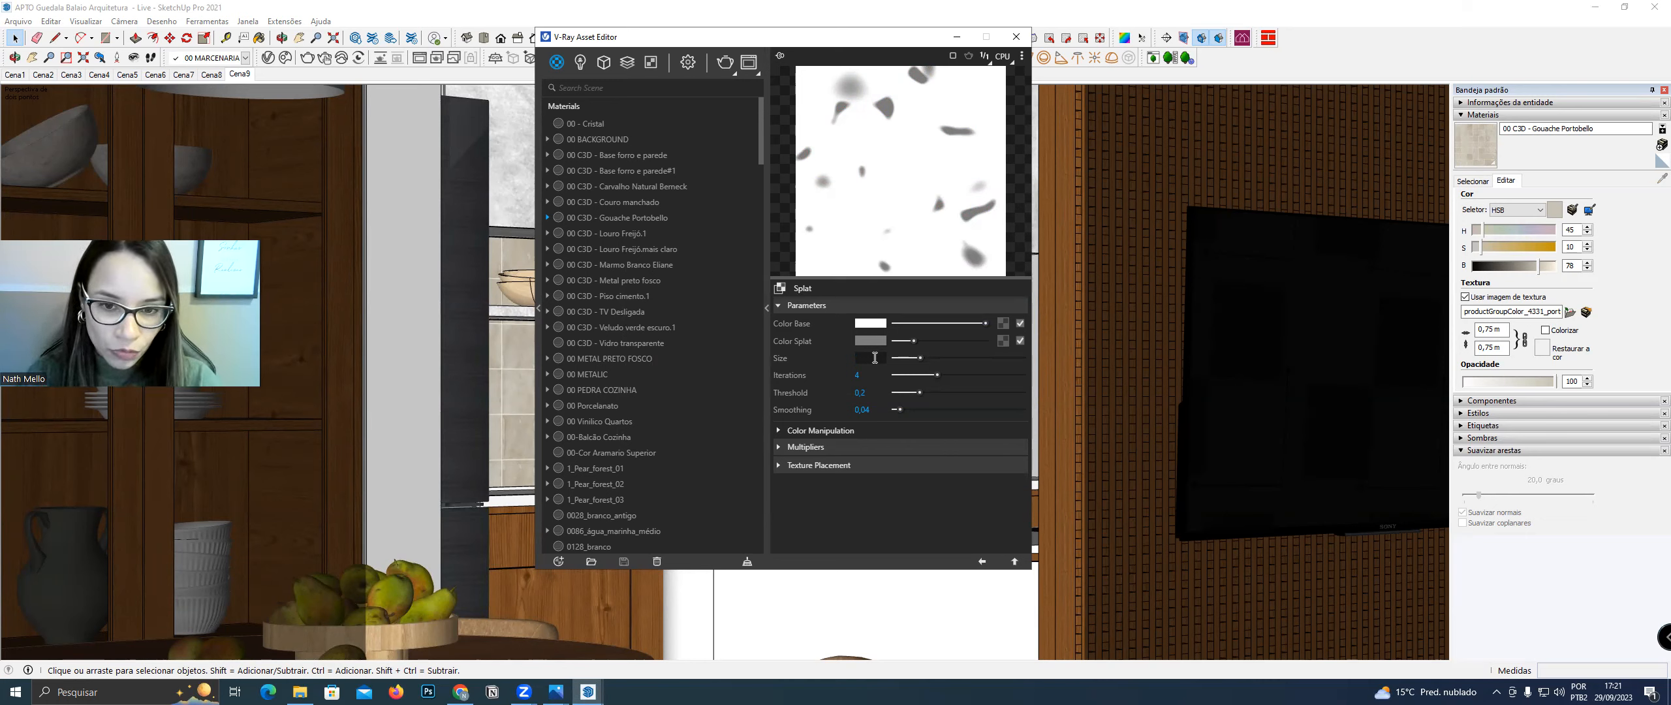
type(",3")
key("Return")
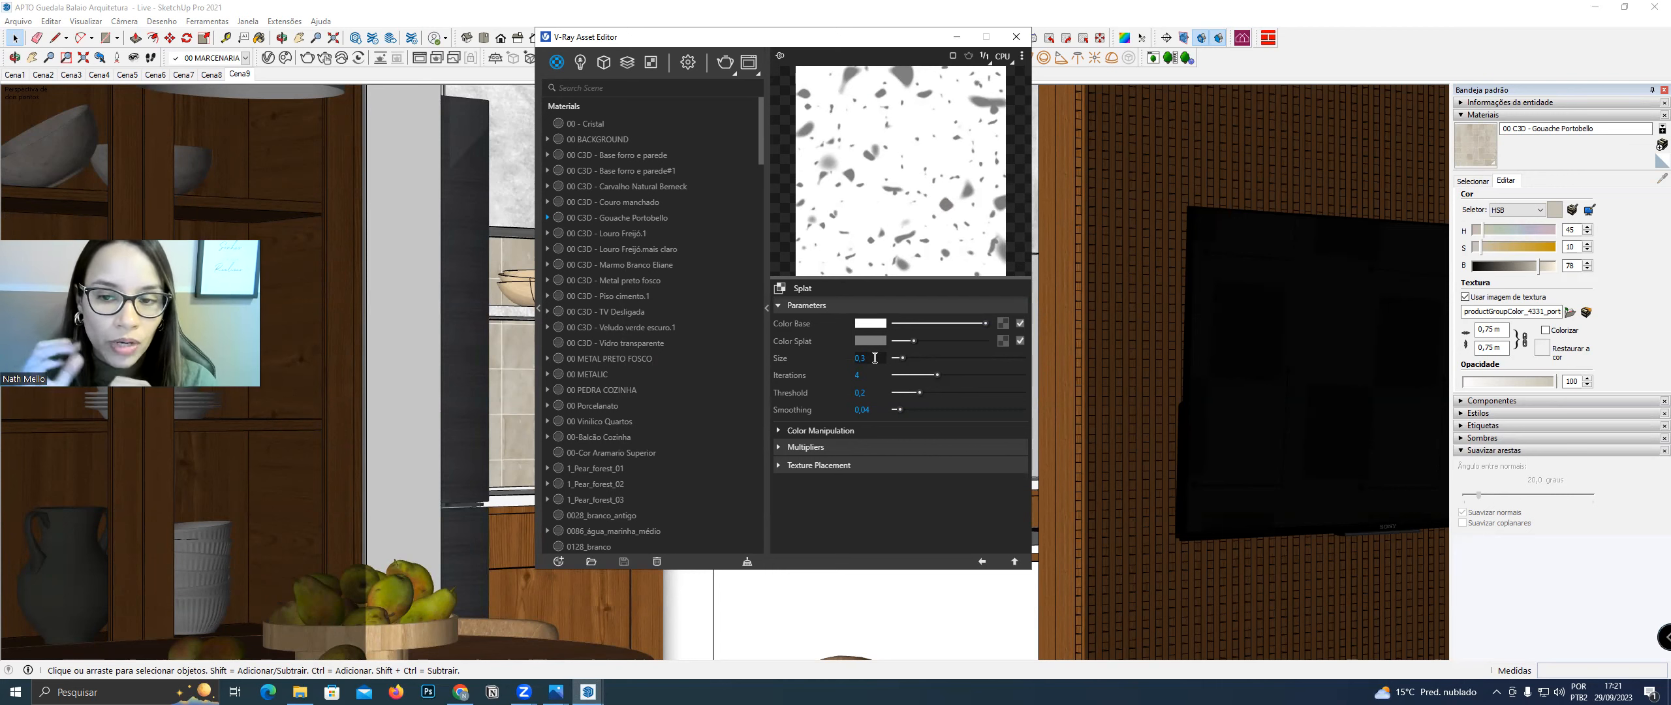
key("Tab")
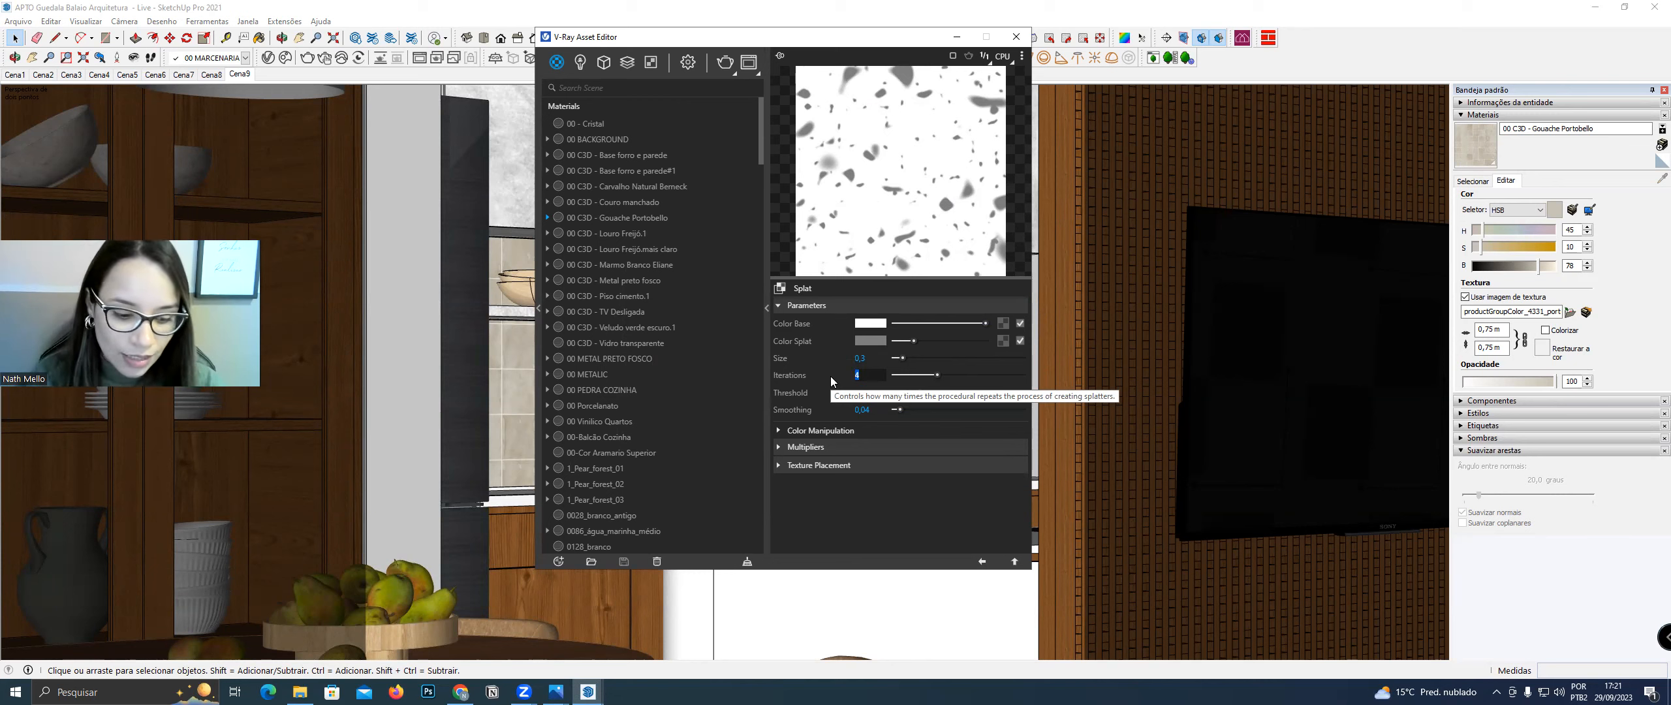
type("3")
key("Return")
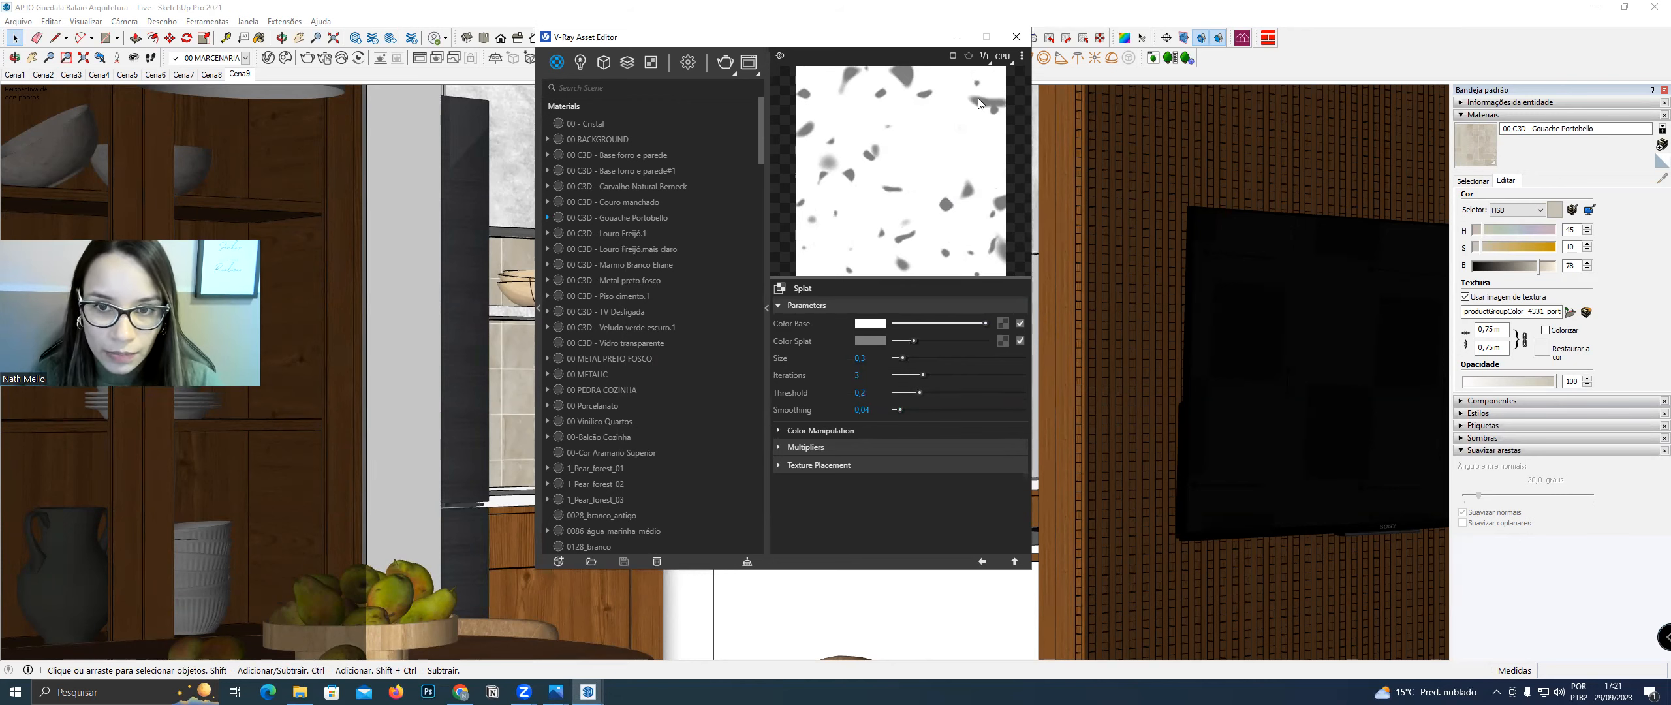
Set the Splat texture's Threshold to 0.1 and Smoothing to 0.8, and return to the Gouache Portobello material
left_click(874, 392)
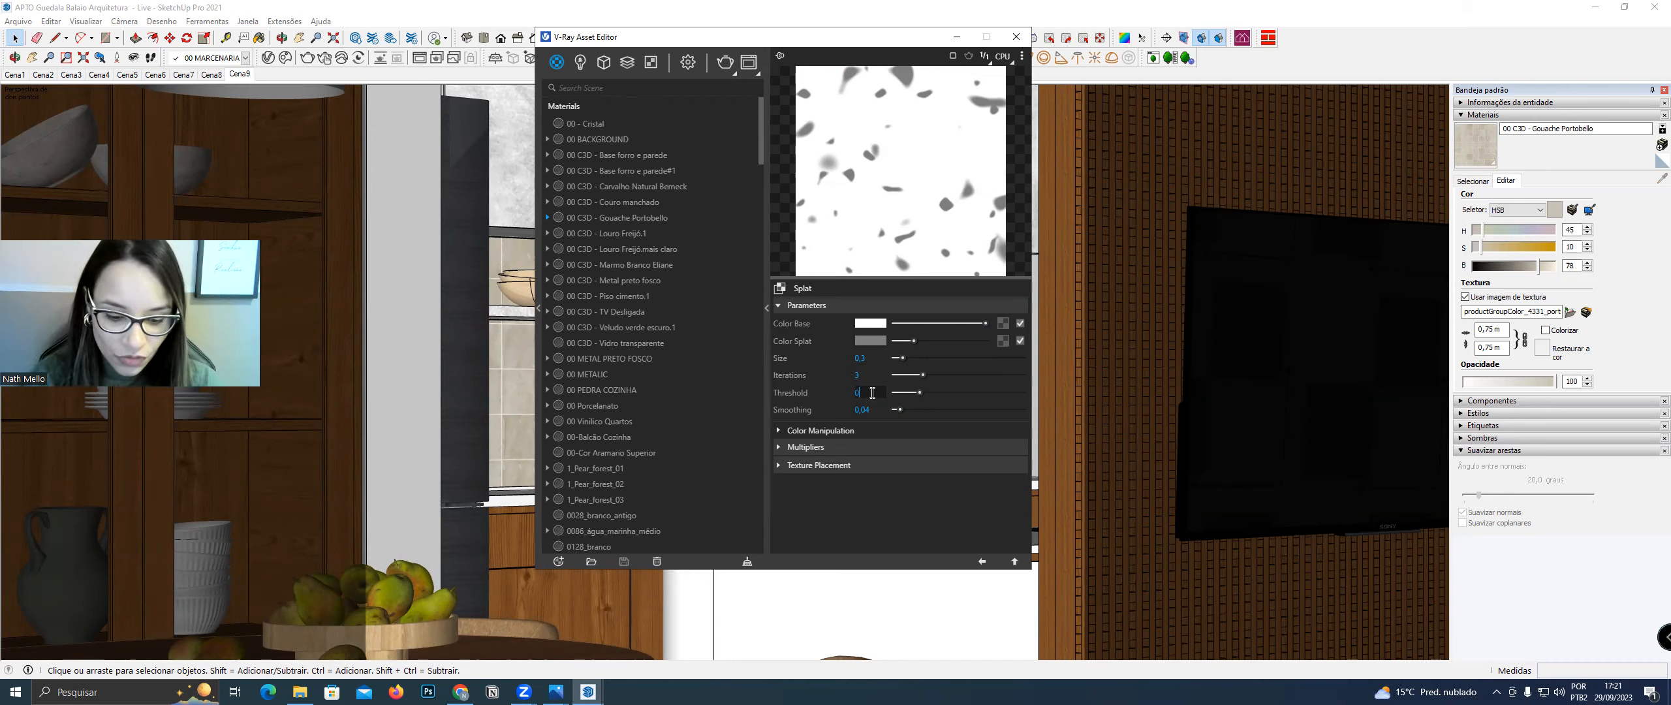
type("1")
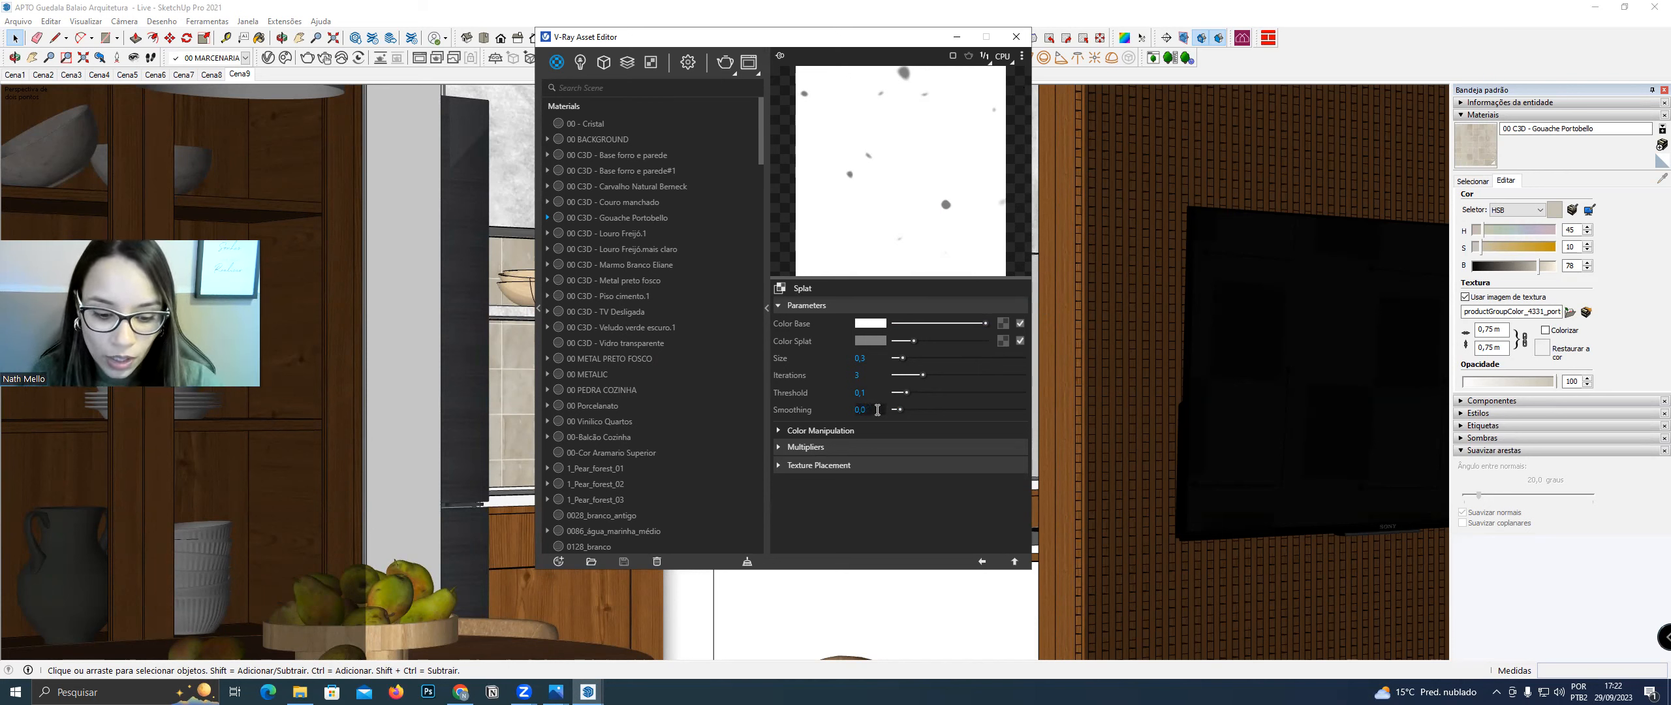
type("8")
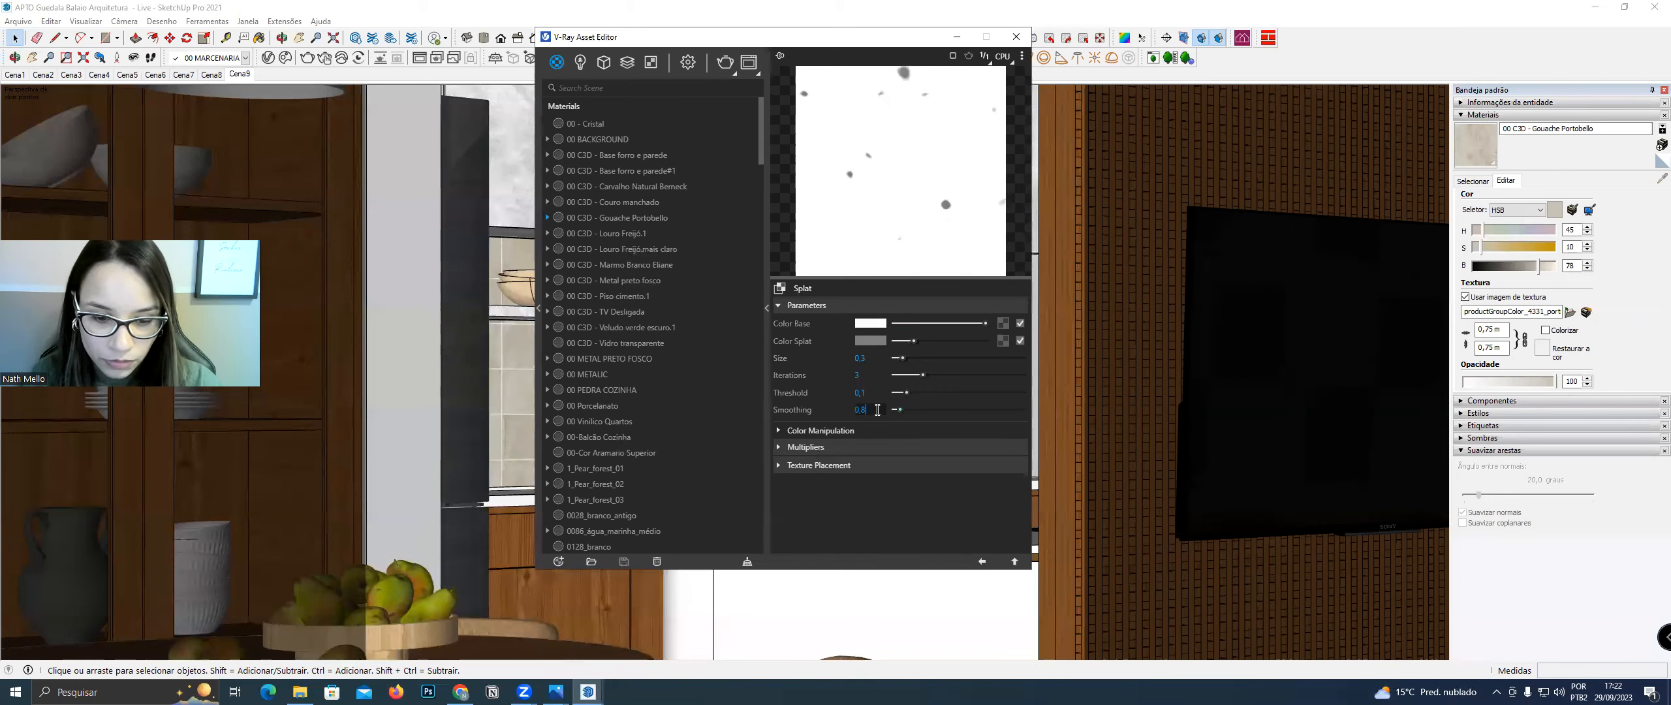
key("Return")
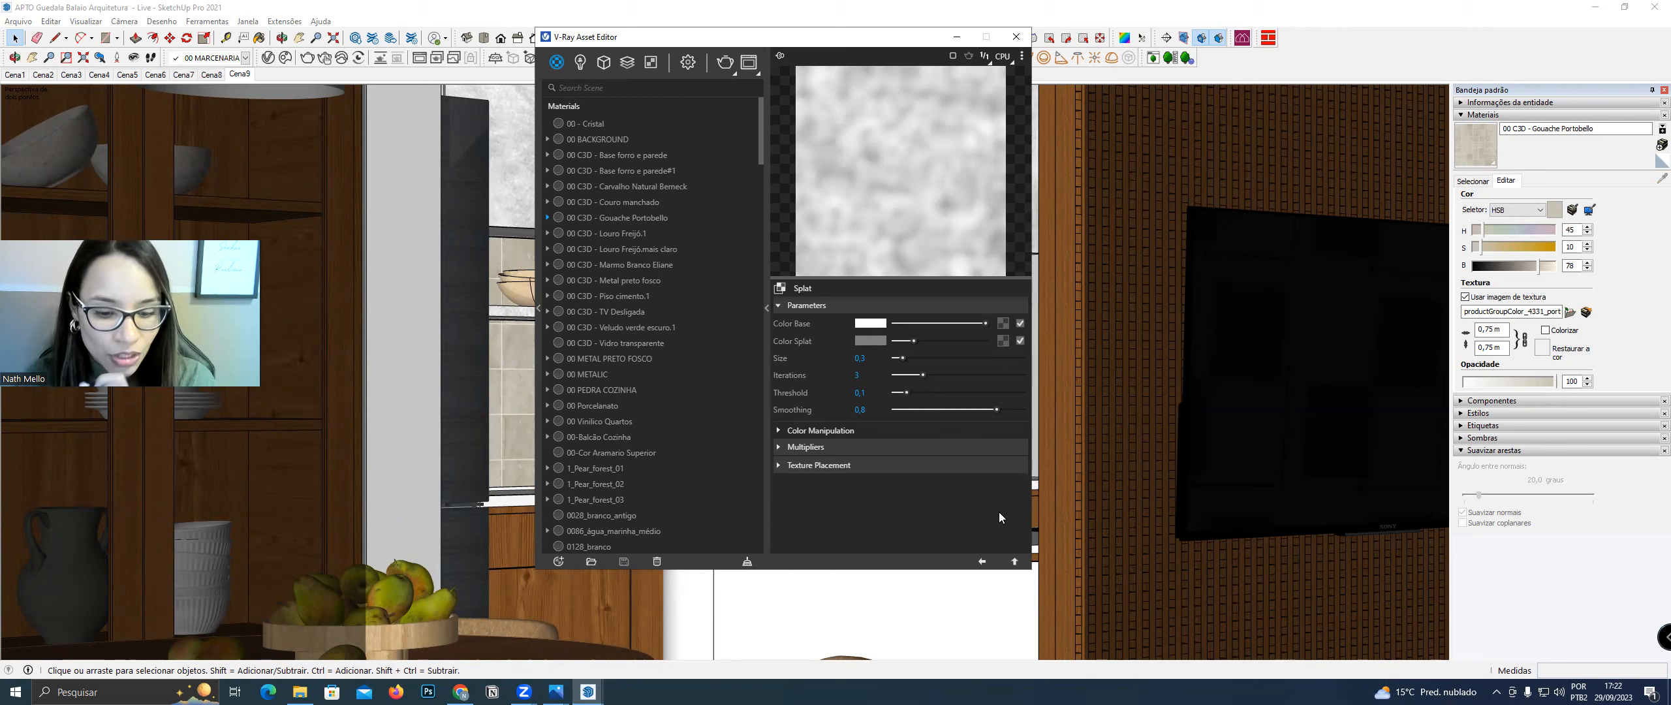
left_click(983, 563)
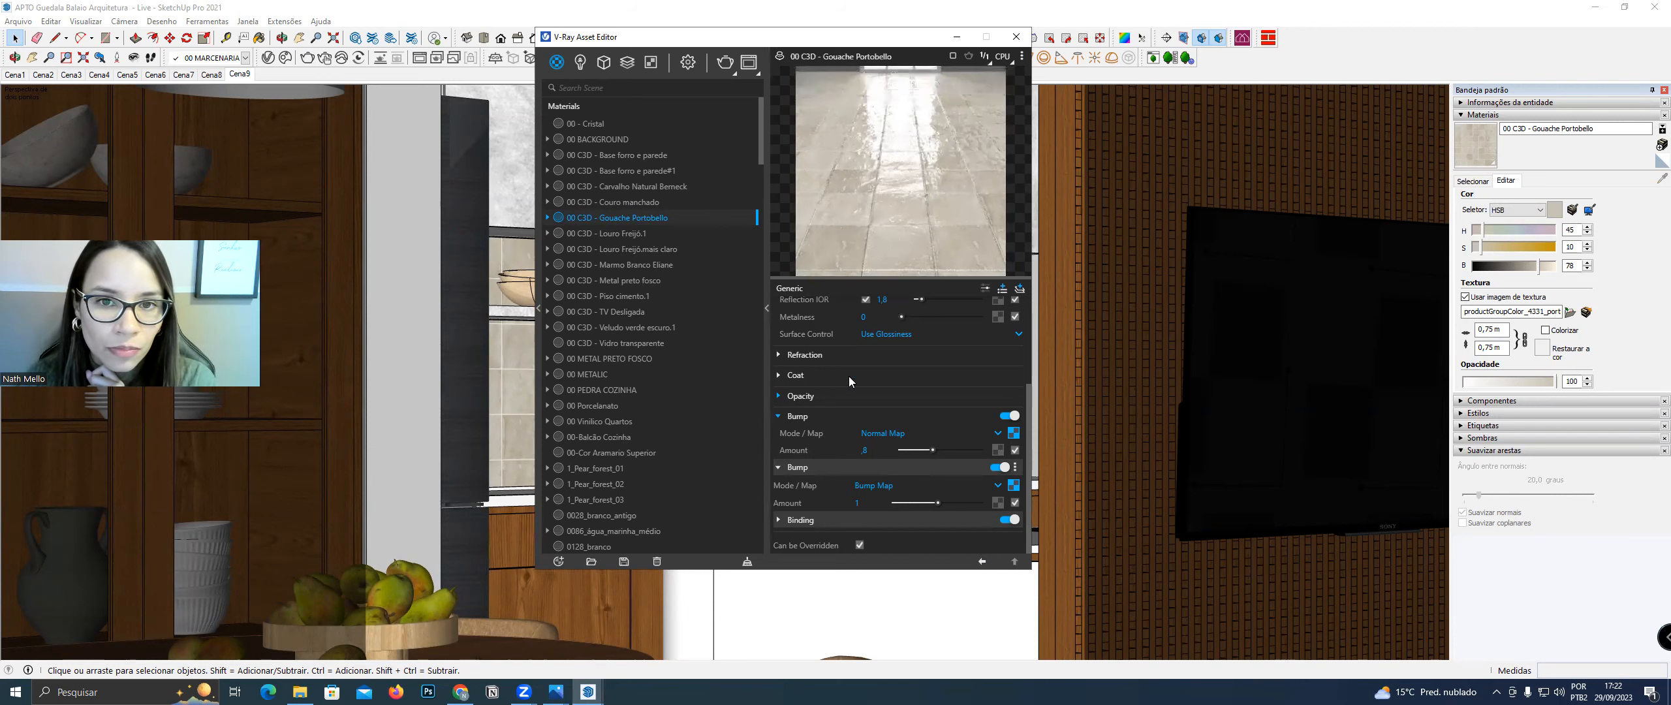
Try a lower Smoothing value on the second bump's Splat texture, restore it to 0.8, and return to the material
left_click(1013, 485)
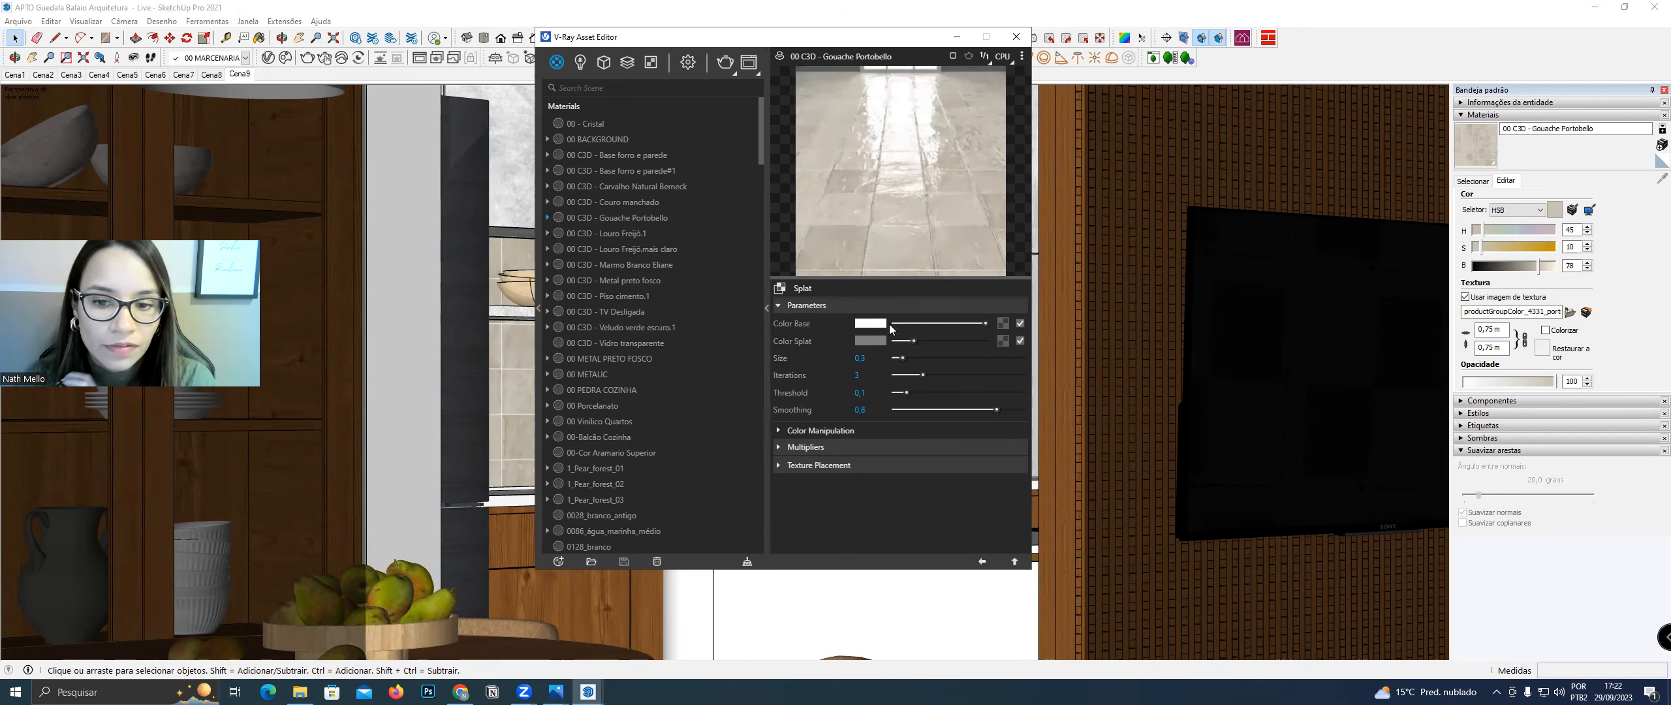
left_click(880, 410)
key("BackSpace")
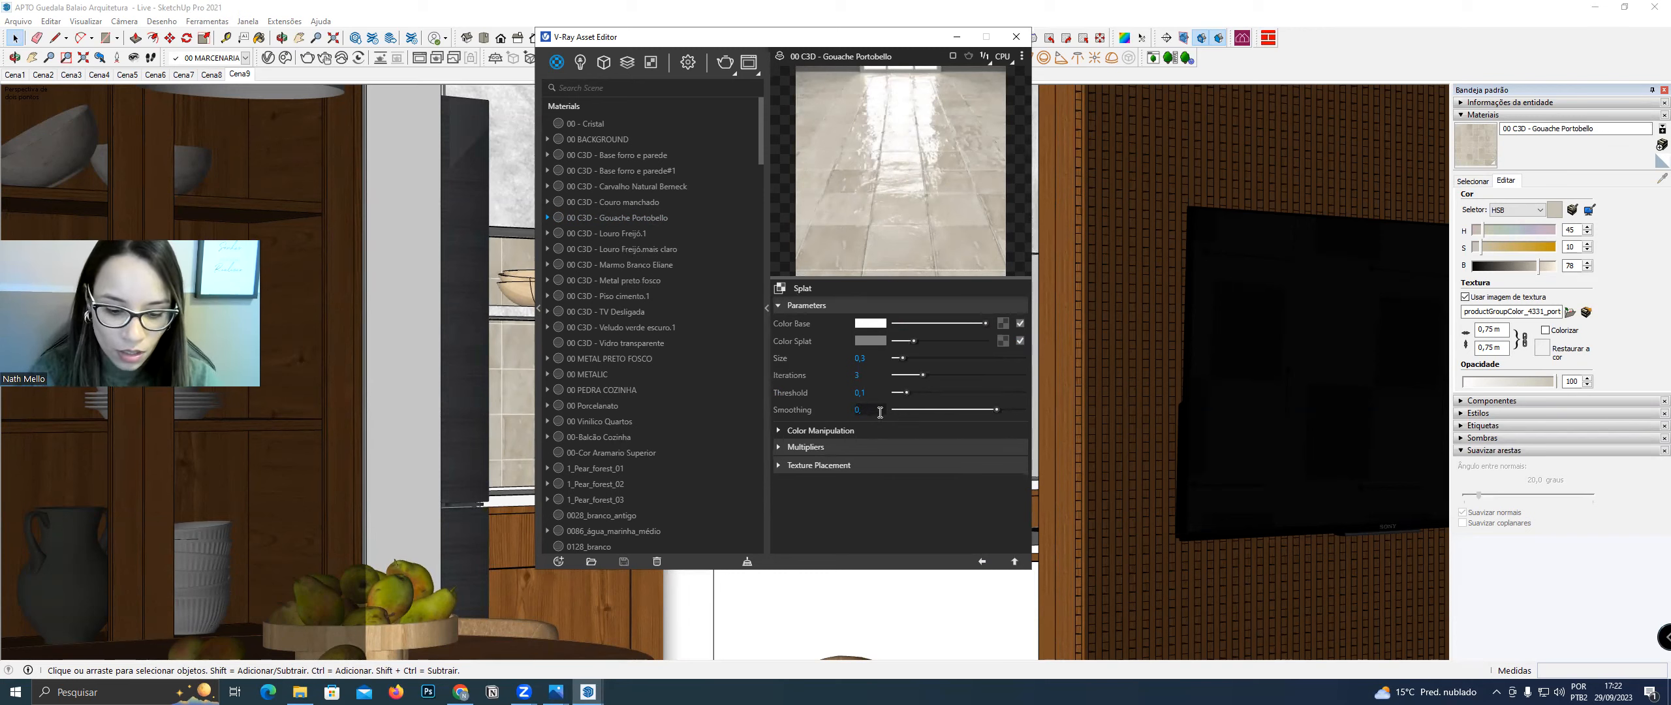
type("04")
key("Return")
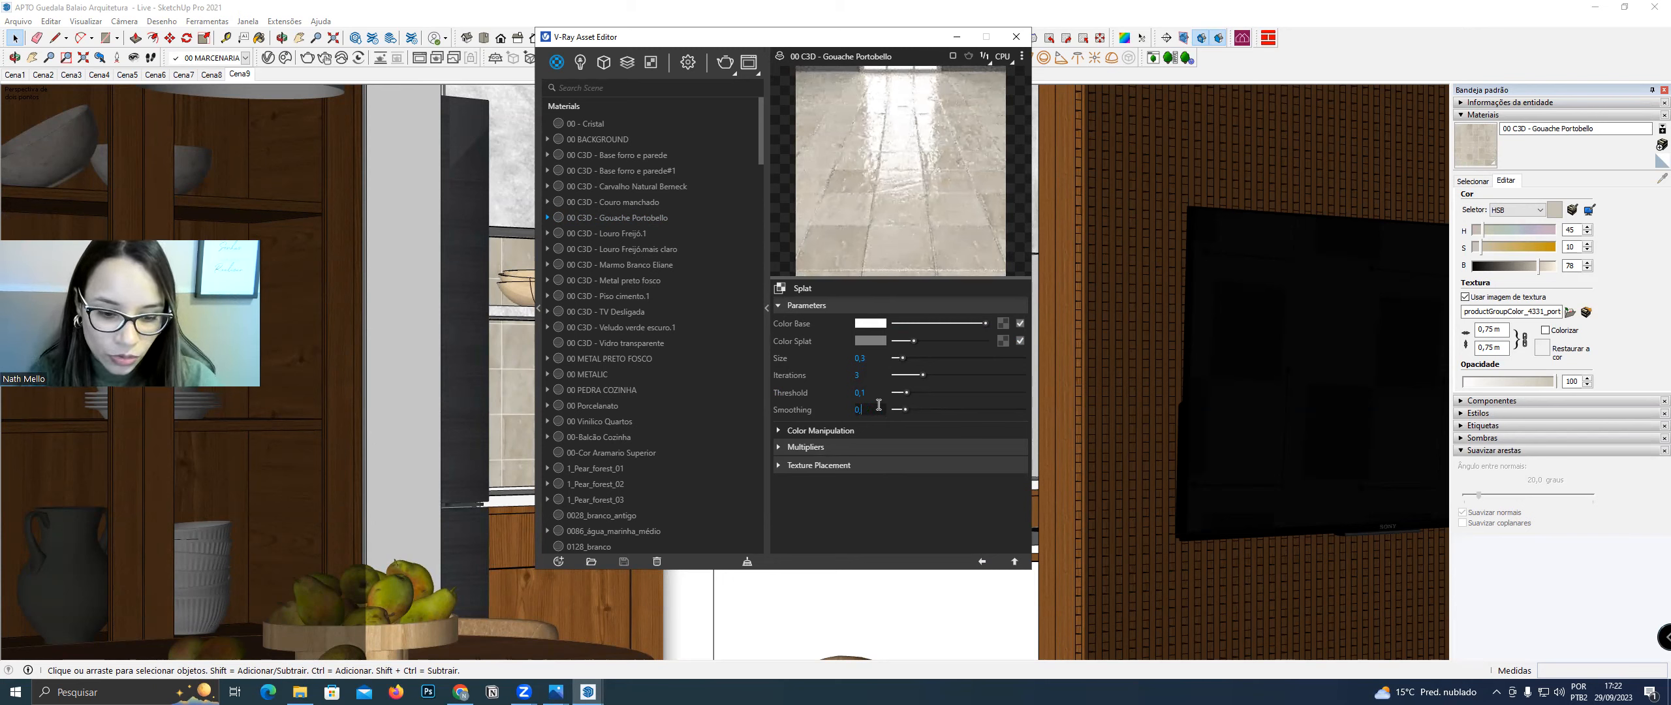
key("Return")
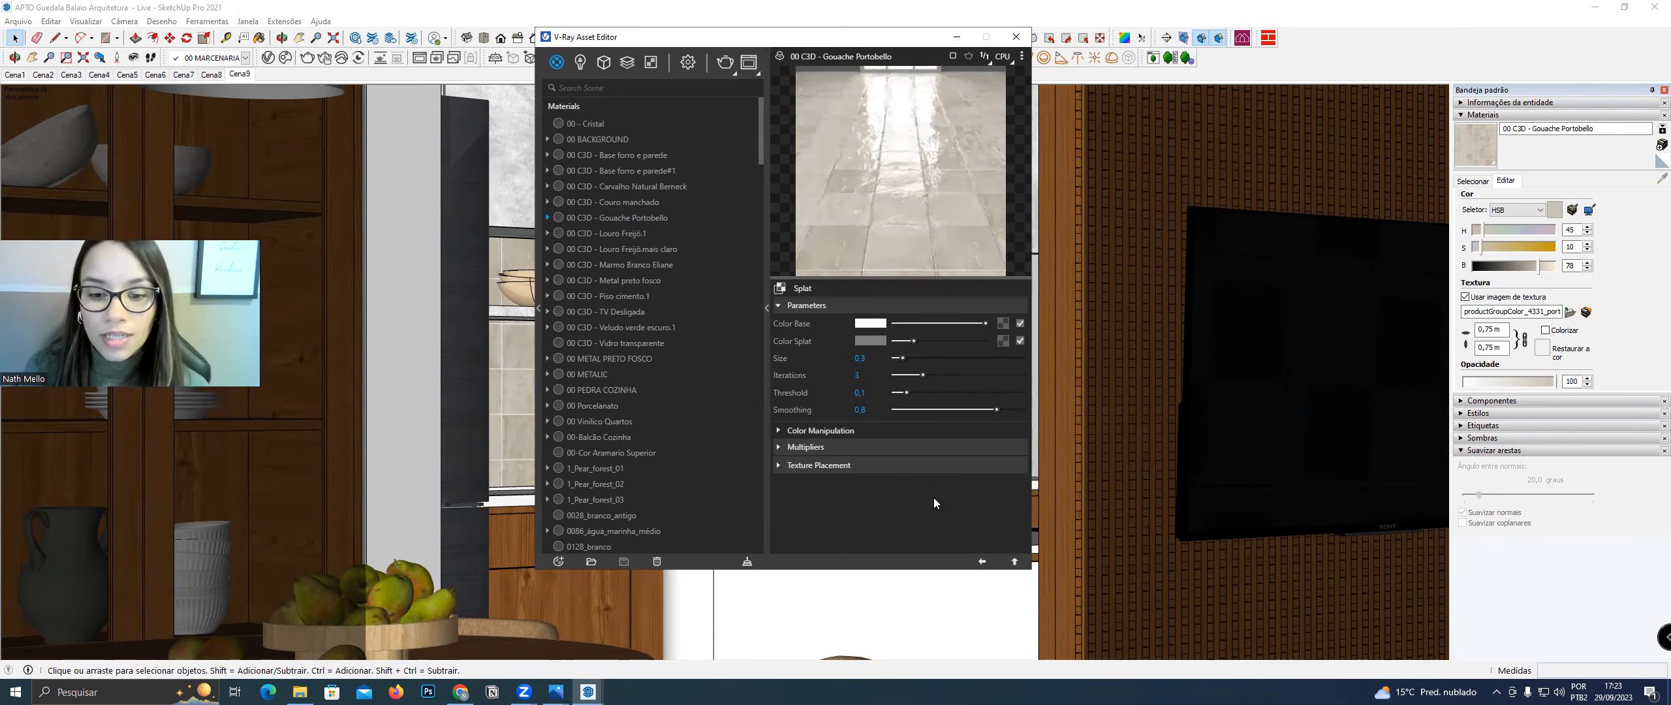
left_click(981, 562)
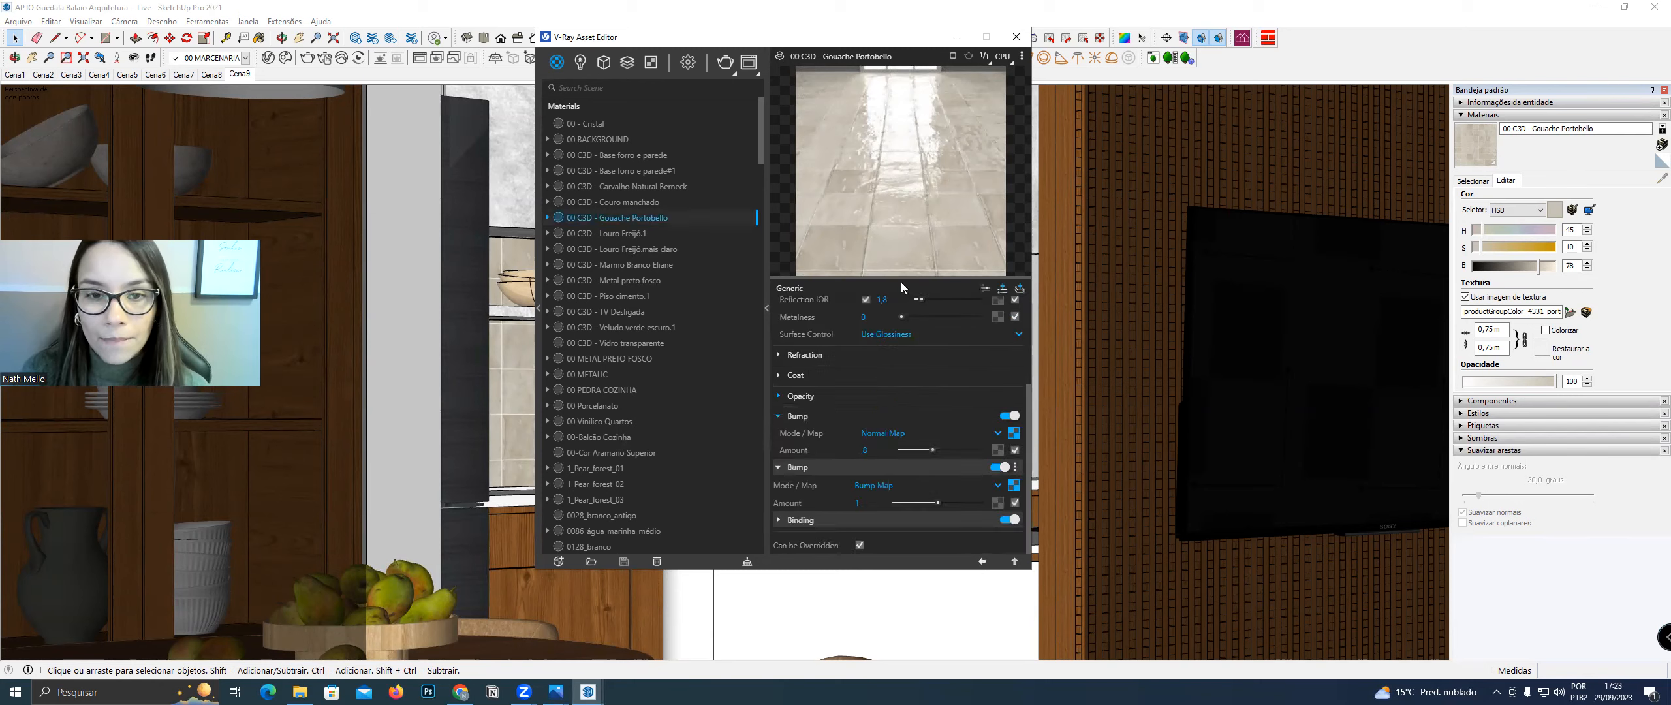
Unlock the material preview and set the second bump's amount to 0.8 in the Gouache Portobello material
left_click(778, 60)
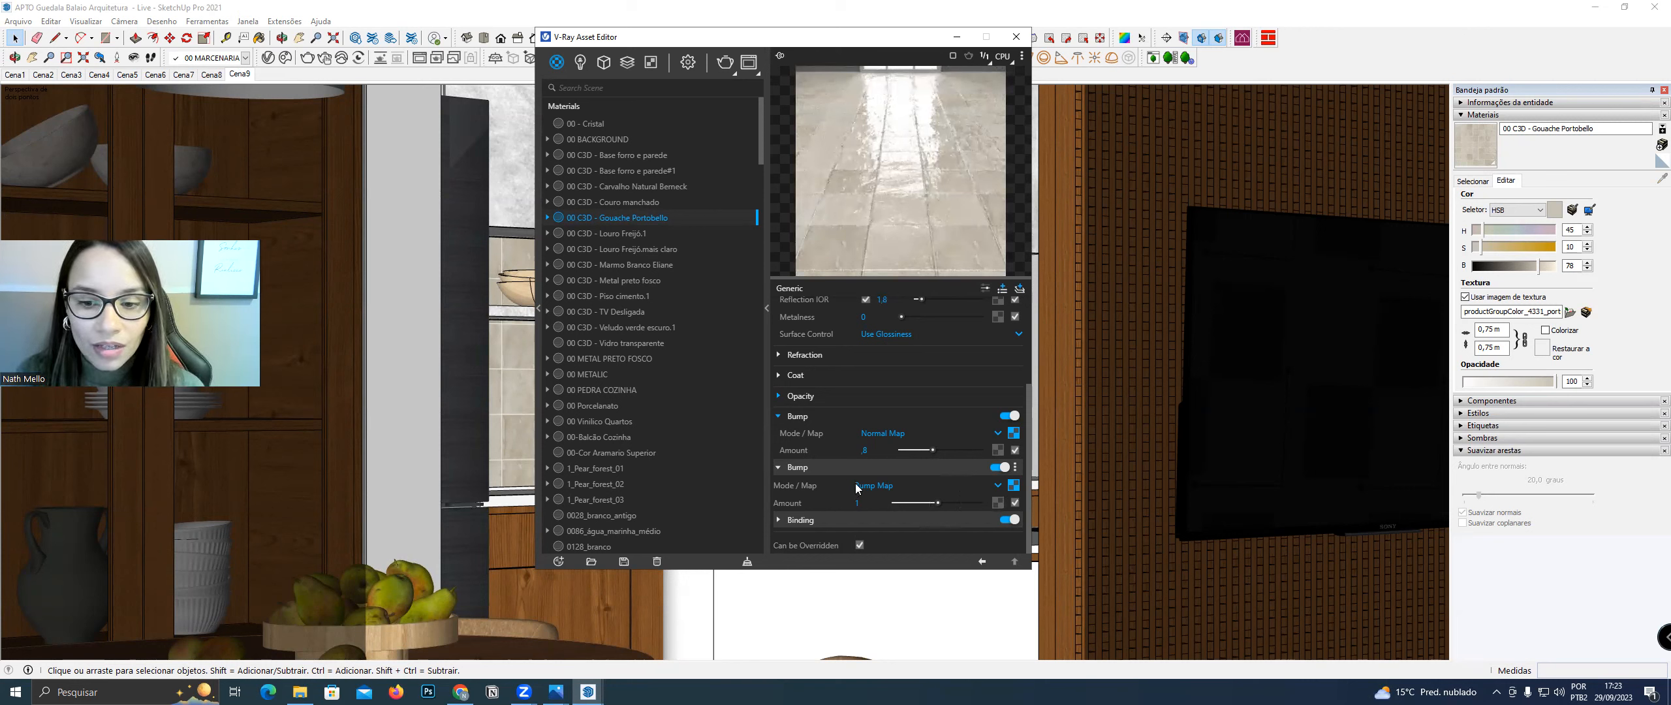
left_click(873, 502)
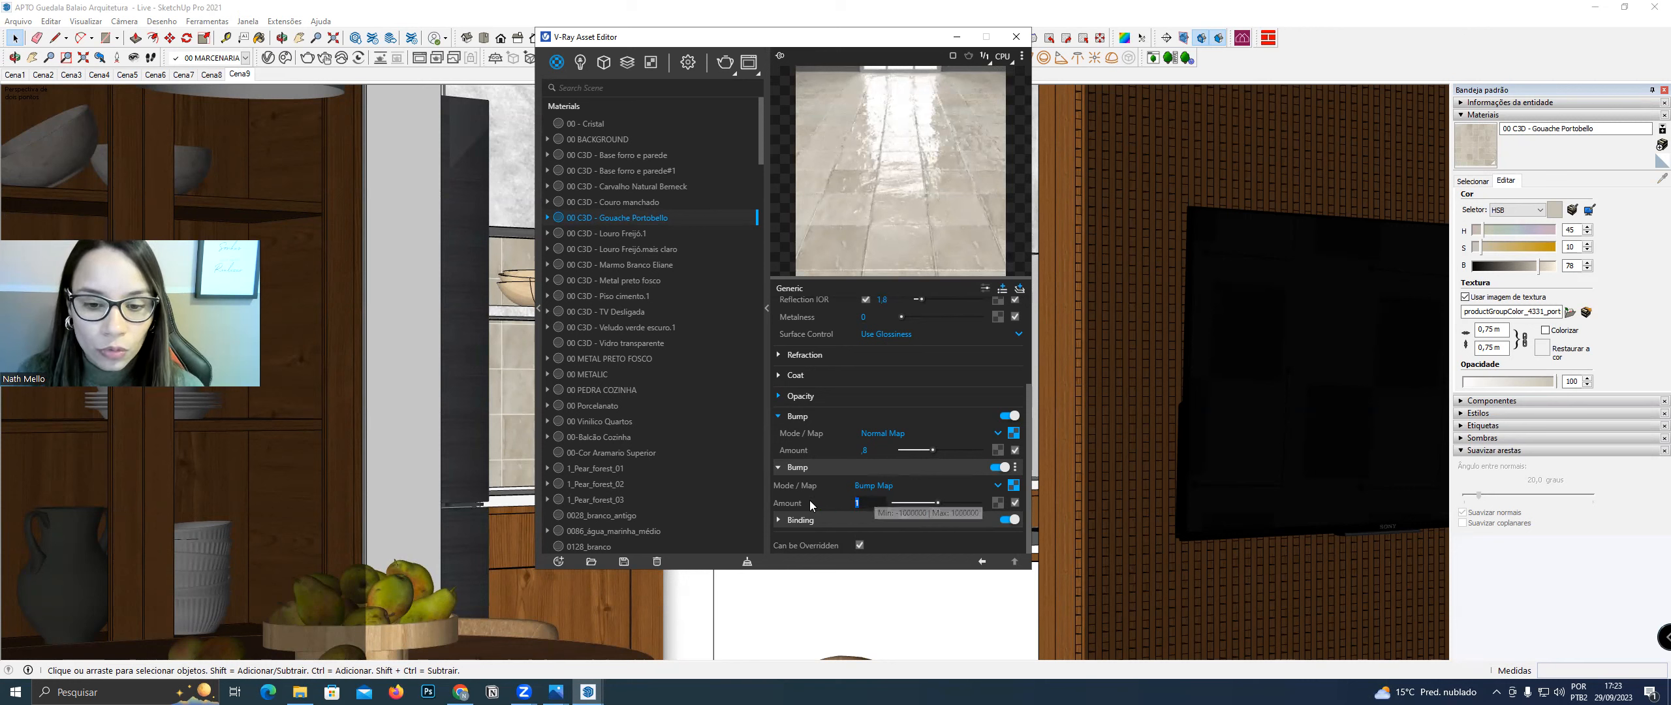
type("0,8")
key("Return")
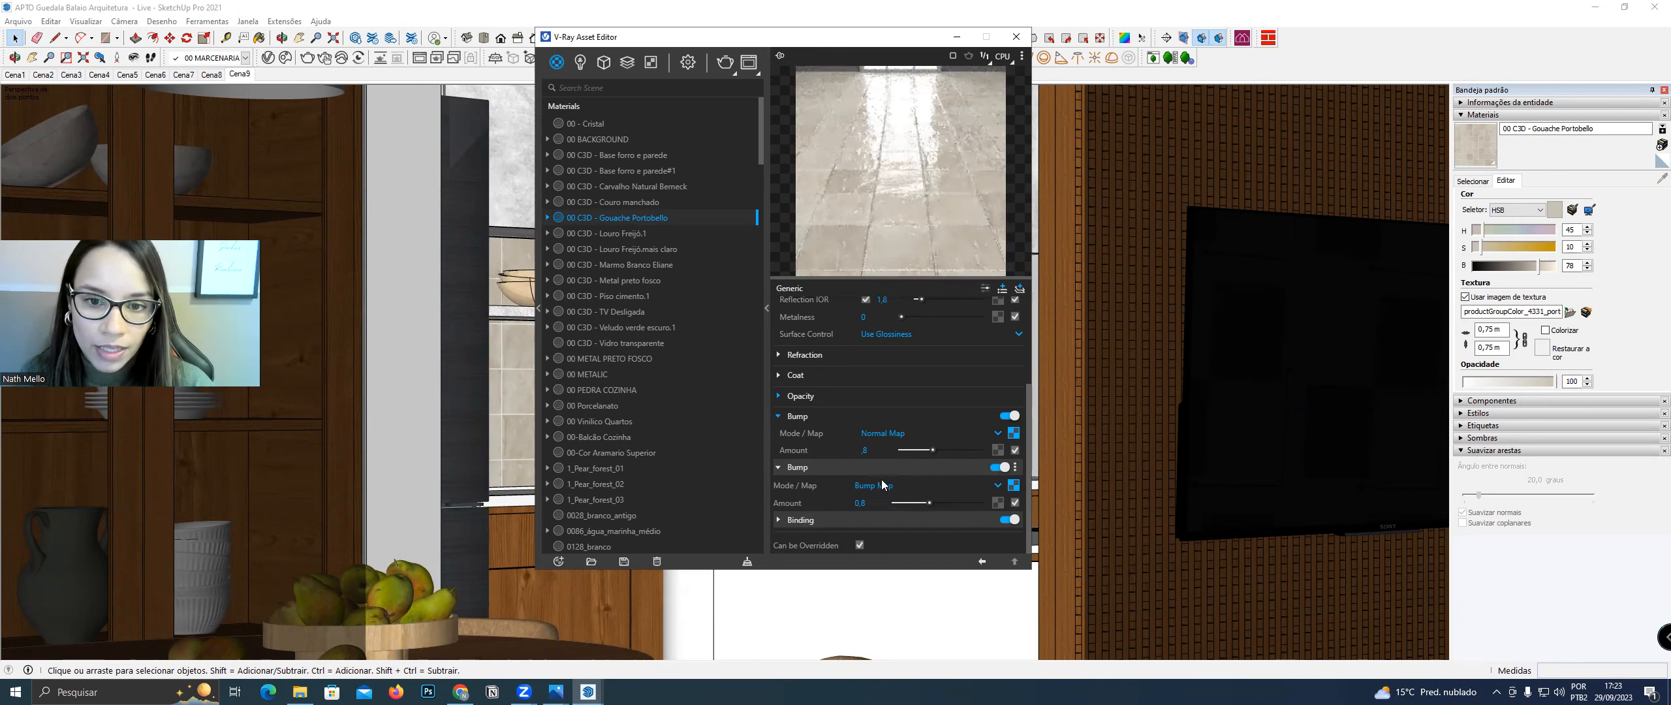
Disable the Gouache Portobello material's second bump layer and start a render of the kitchen
left_click(863, 520)
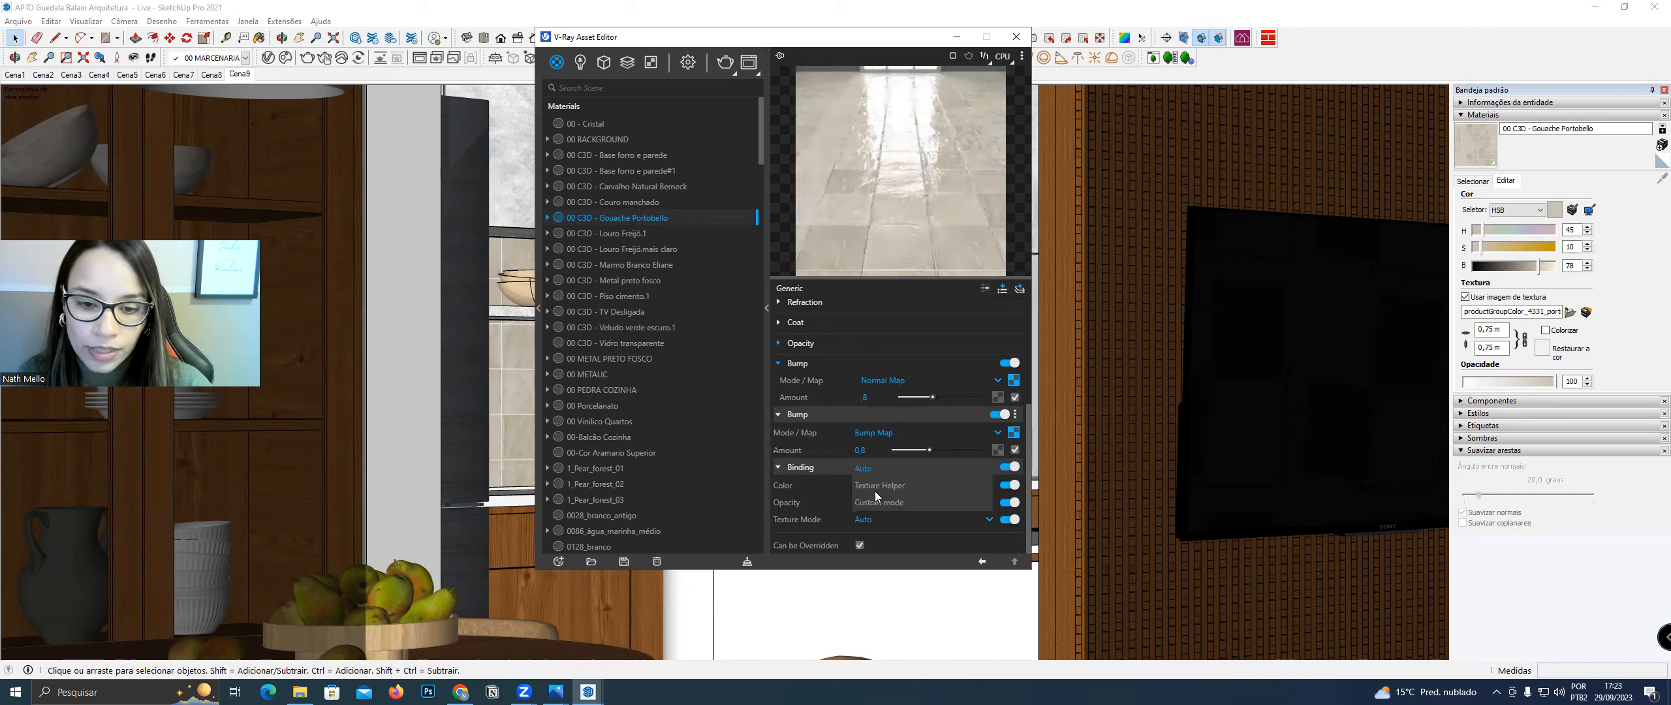
scroll(905, 509, "up", 5)
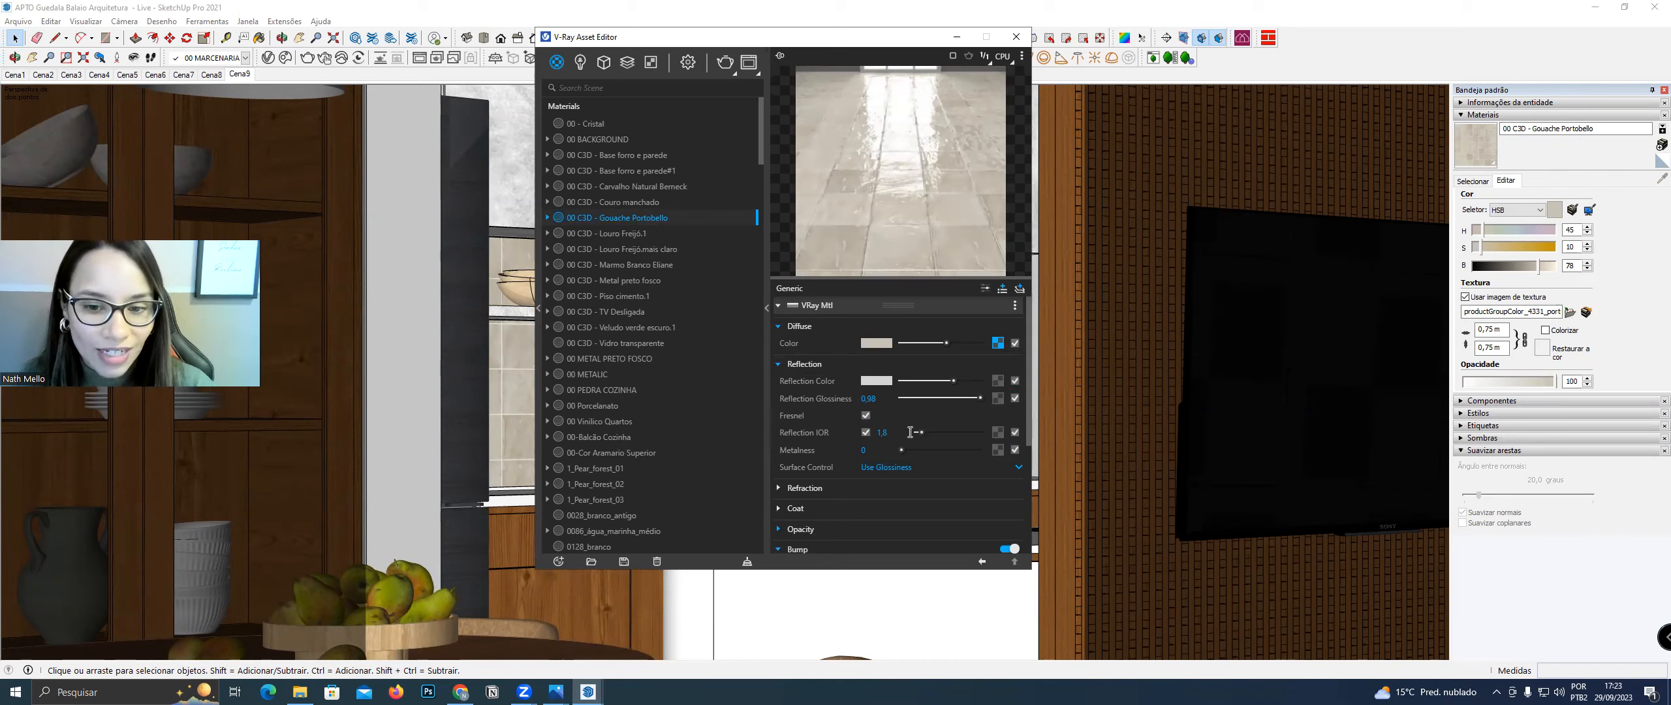
scroll(912, 450, "down", 4)
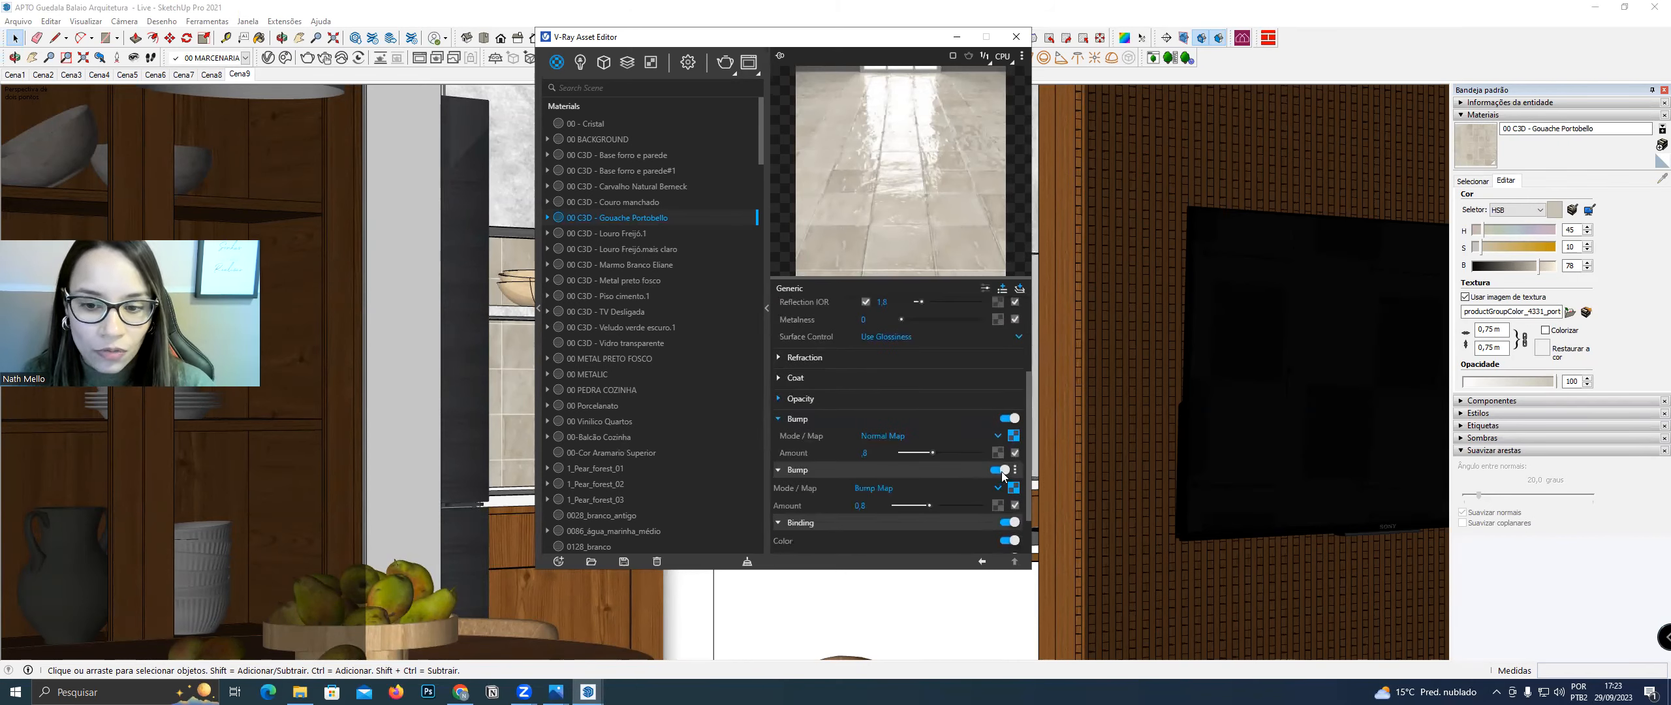
left_click(999, 471)
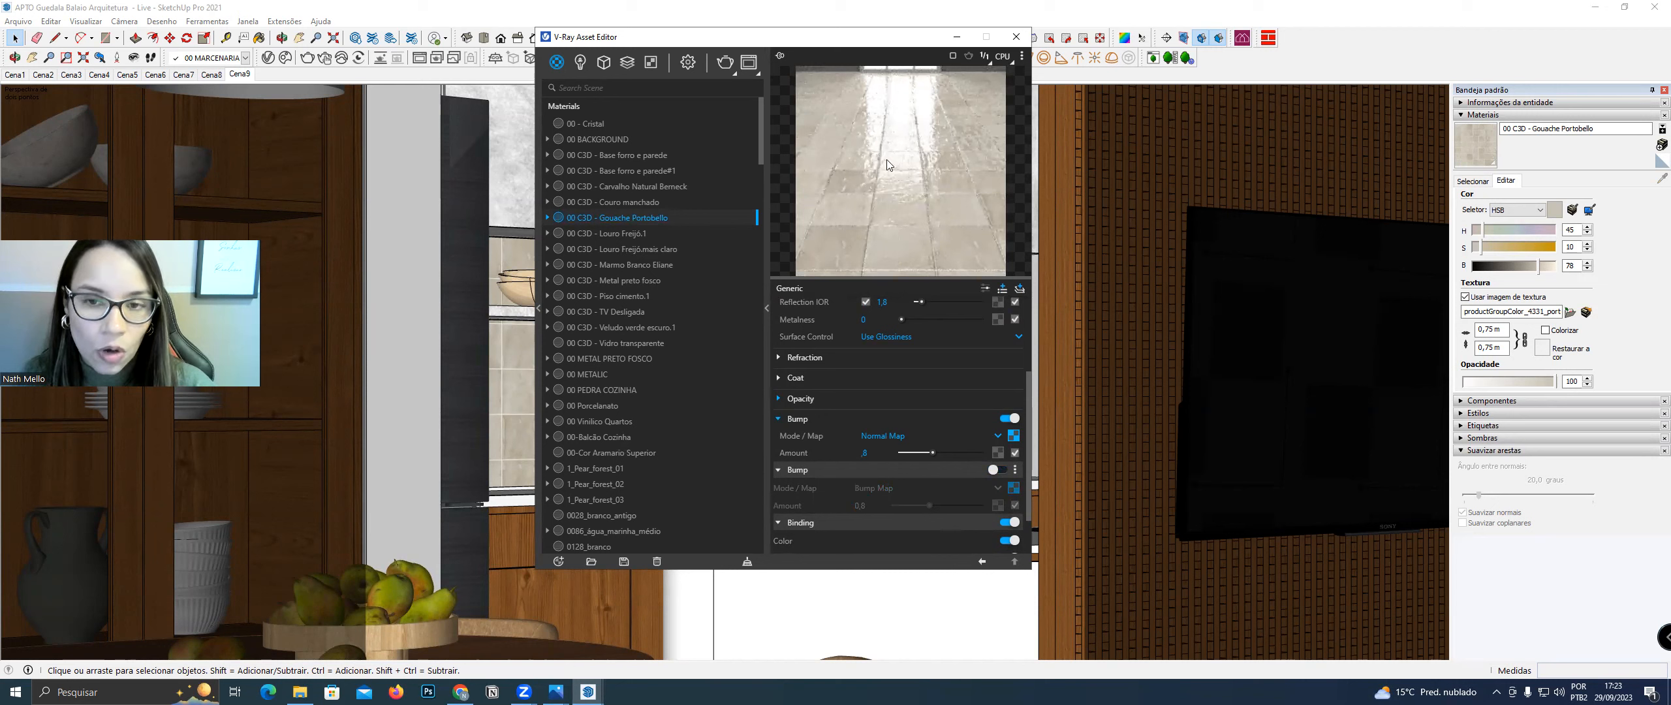
left_click(725, 64)
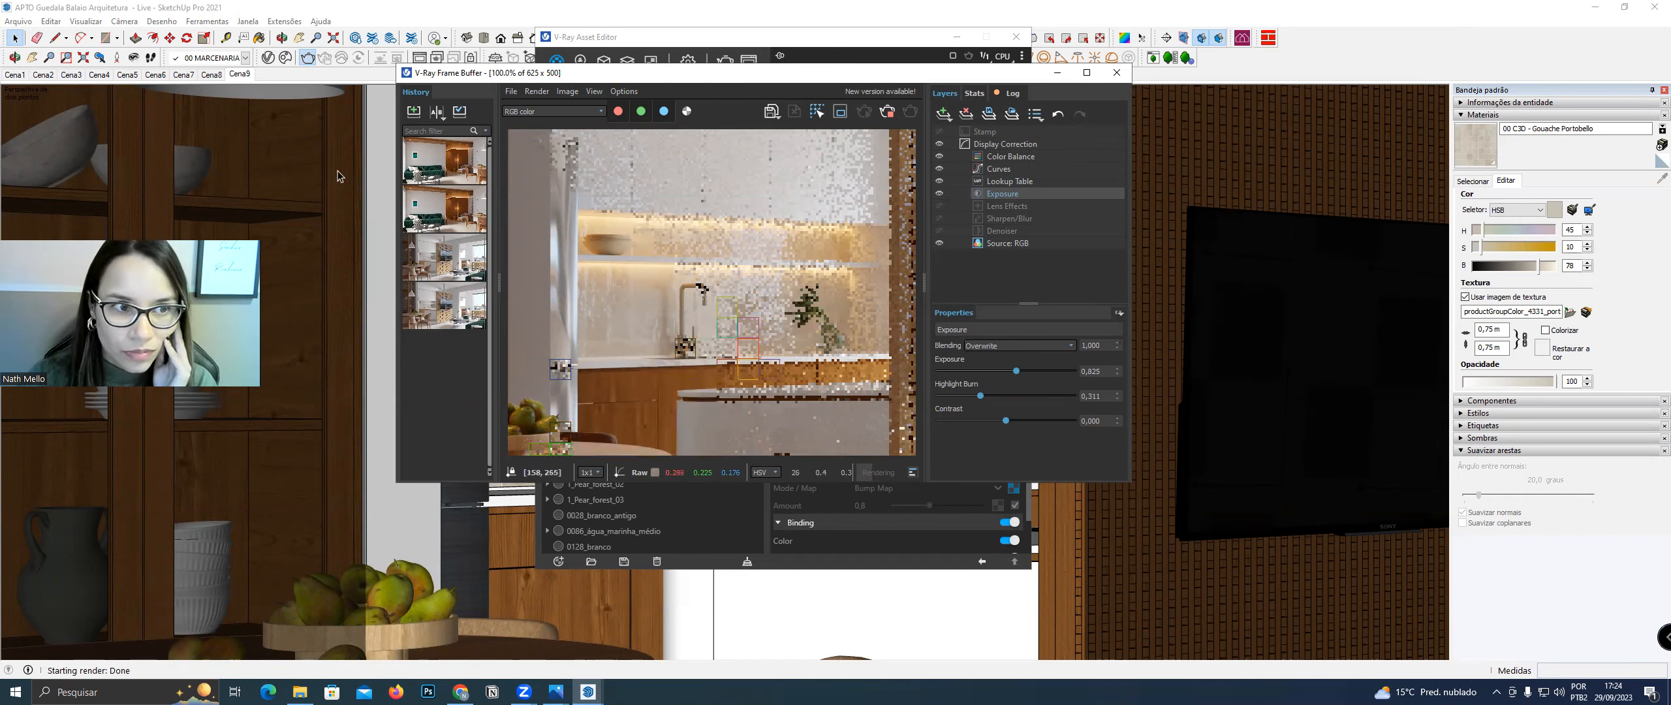
Switch to NormalMap-Online in the browser, invert the height for the tile's normal map, and enlarge the 3D preview to examine the relief
left_click(460, 692)
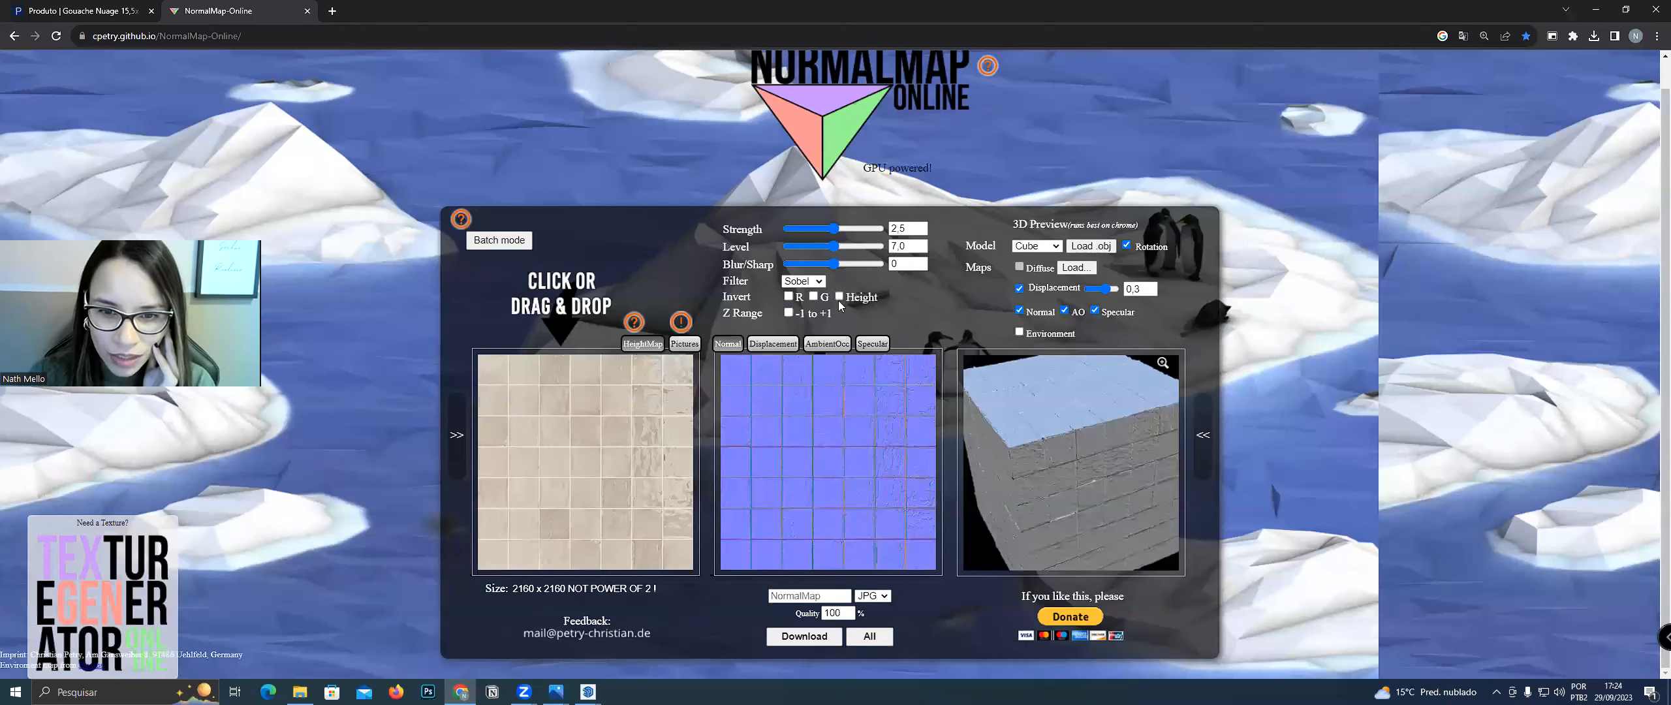
left_click(839, 296)
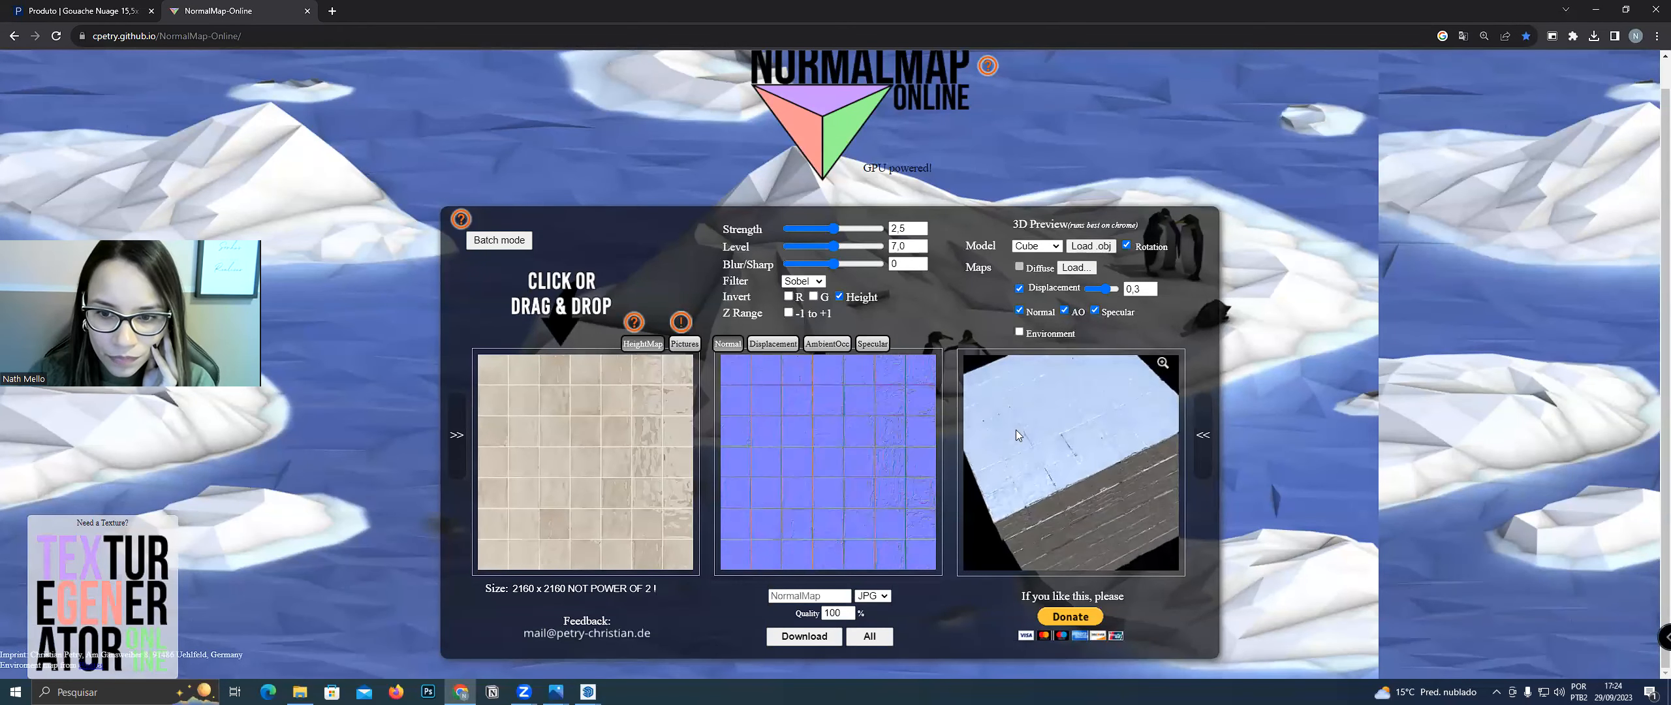
scroll(882, 493, "up", 1)
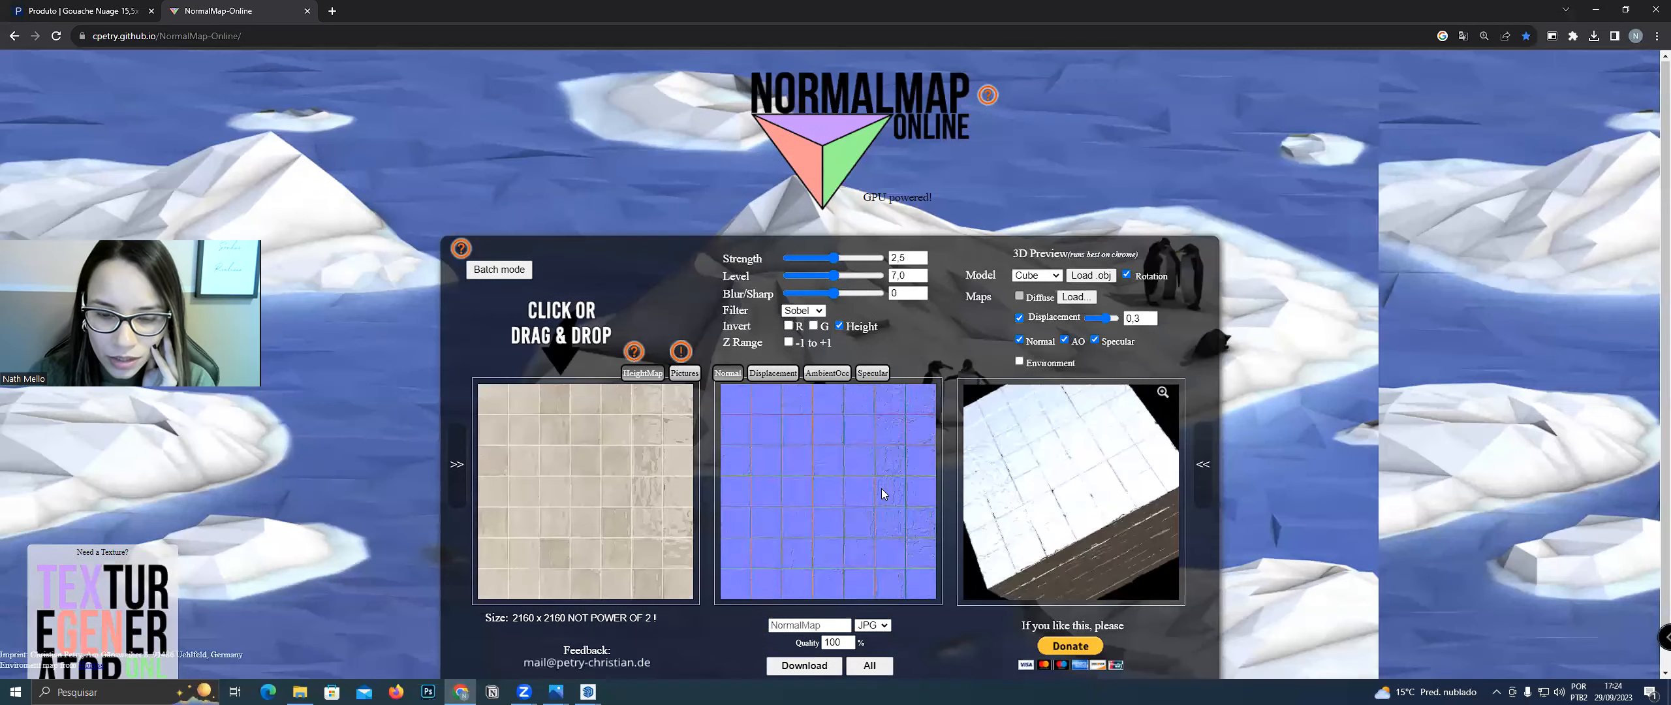
scroll(1171, 364, "down", 1)
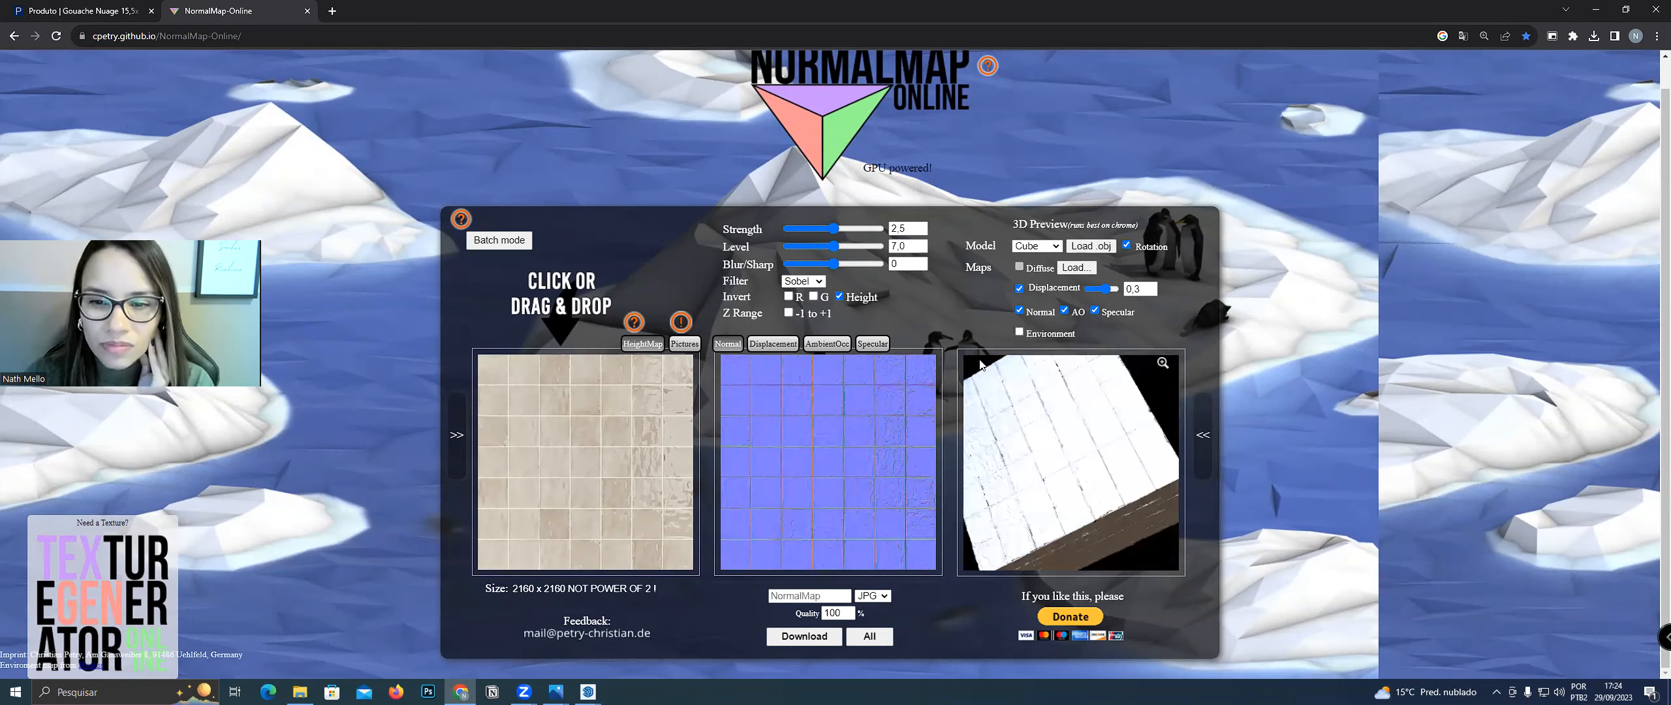
left_click(1162, 363)
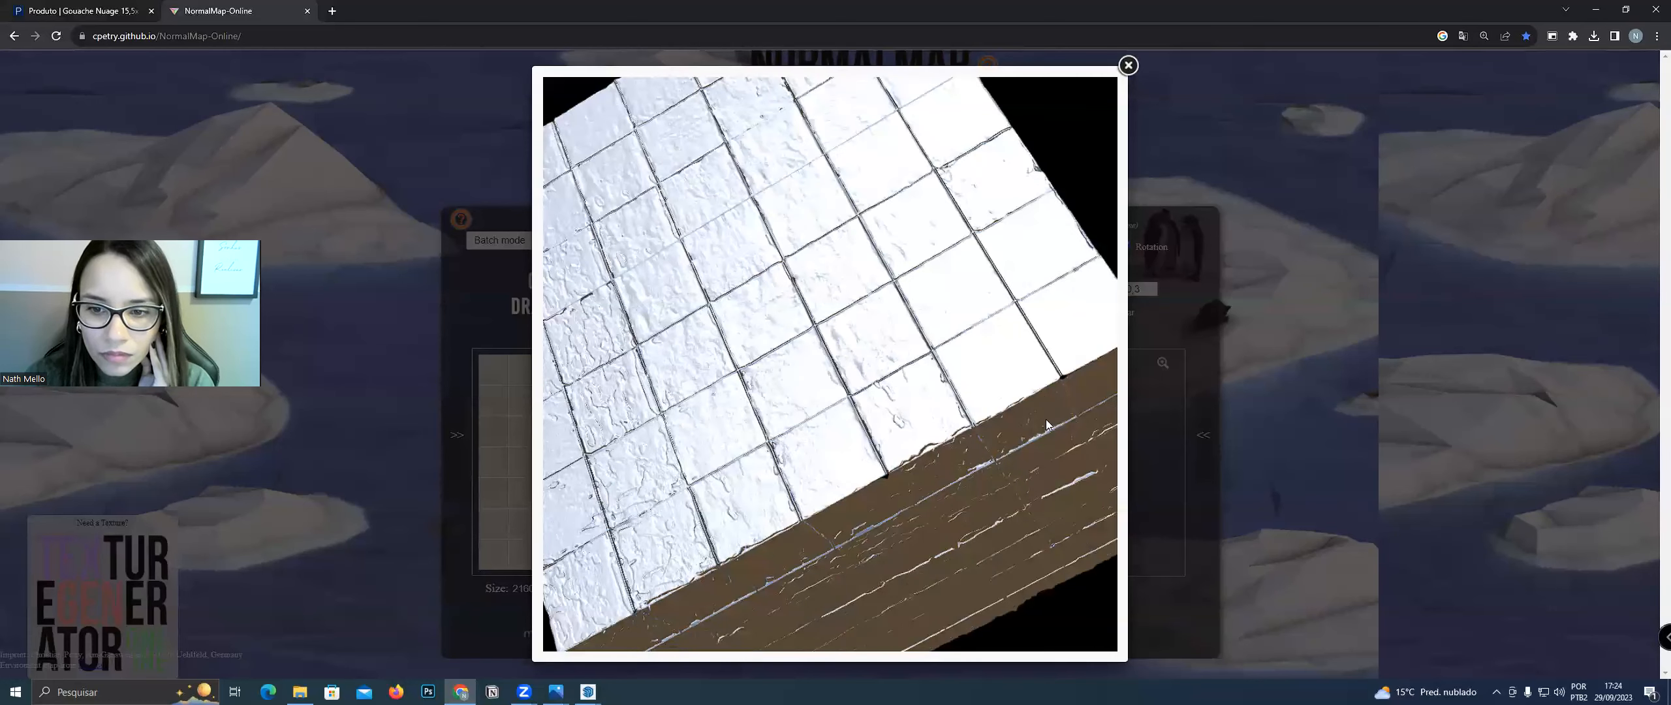
scroll(1046, 419, "up", 4)
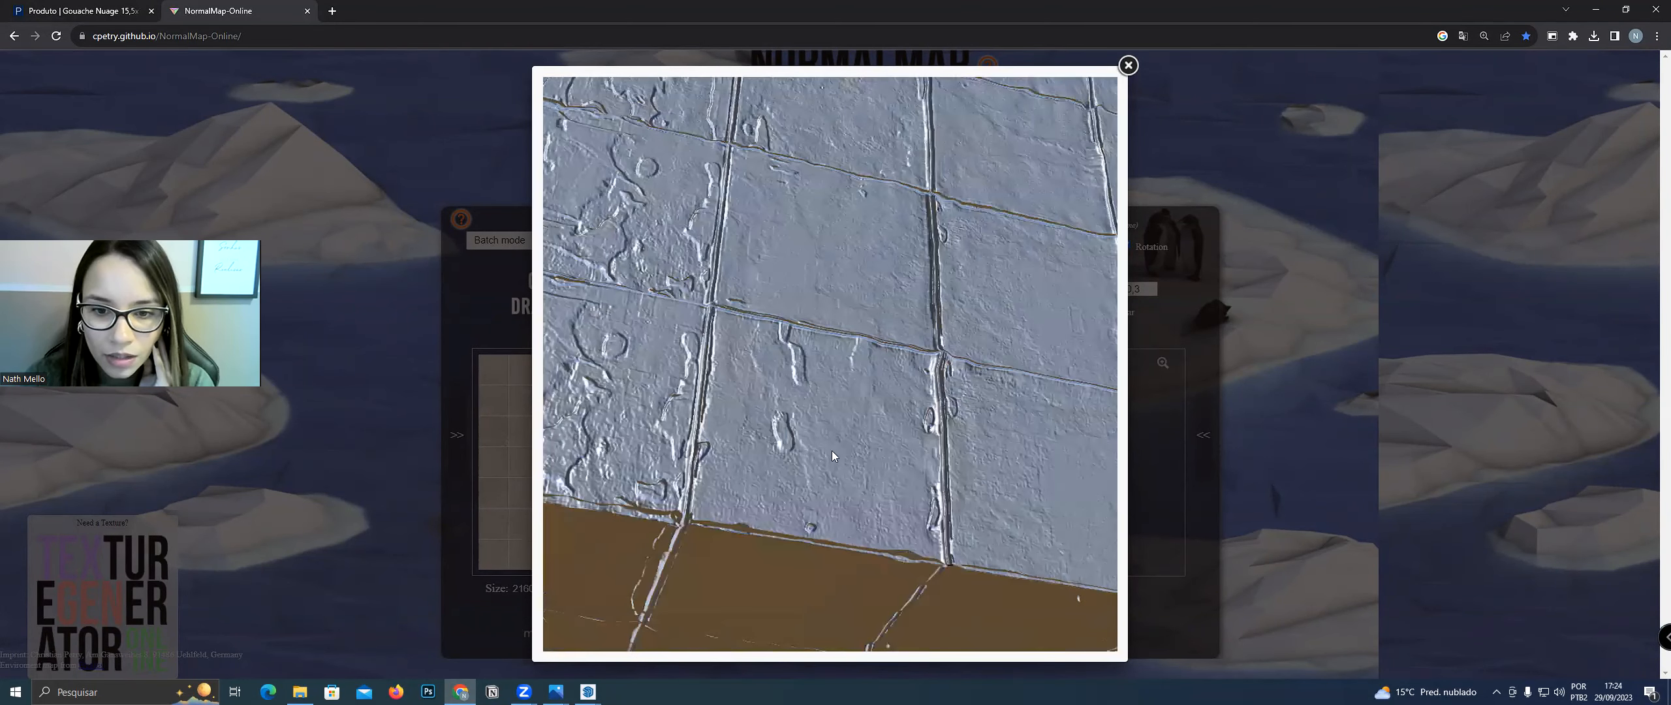
Return to SketchUp, re-enable the Gouache Portobello material's second bump layer, and render a region covering the kitchen backsplash
scroll(767, 329, "up", 5)
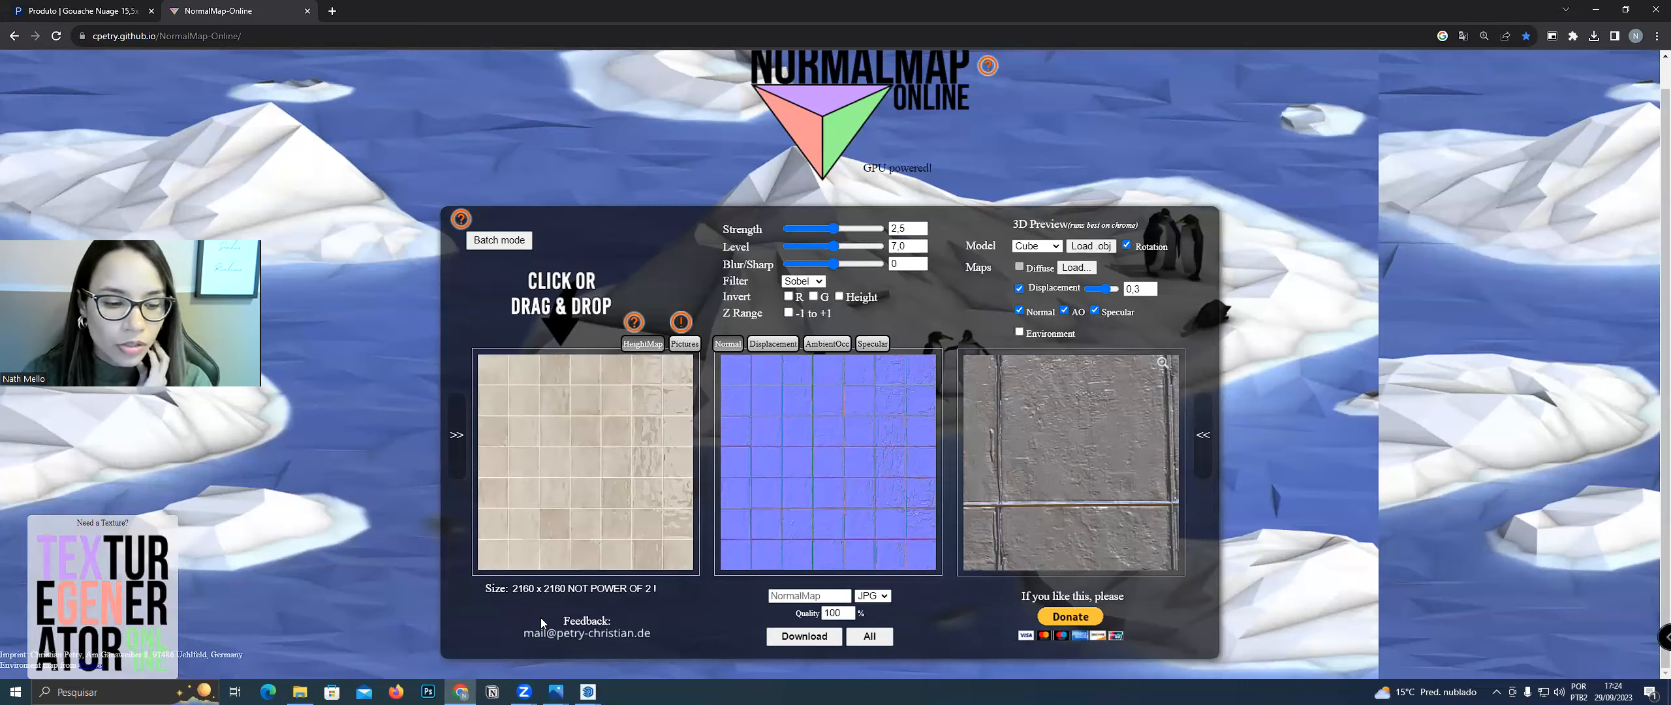
key("alt+Tab")
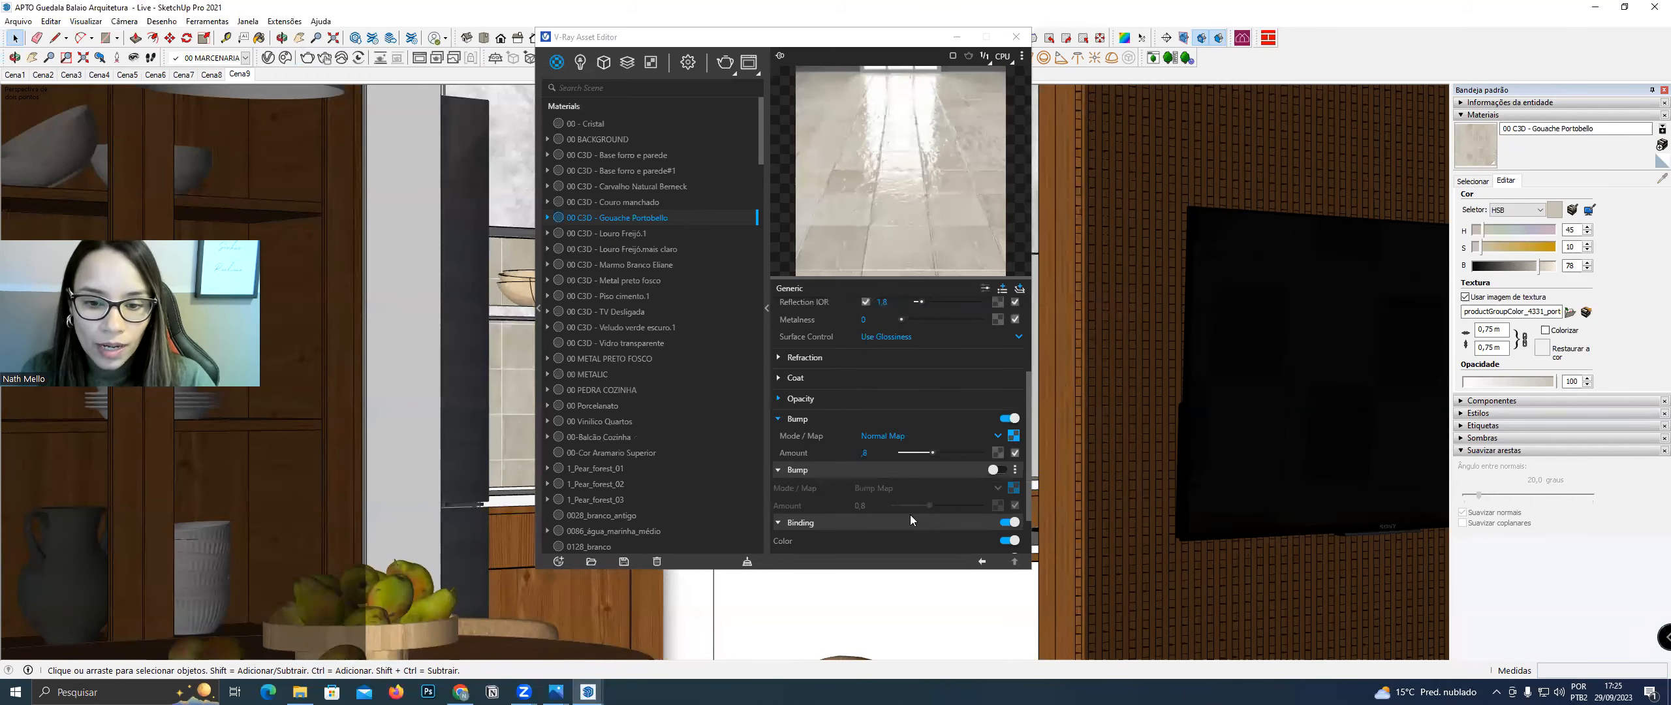
left_click(748, 67)
left_click_drag(564, 204, 872, 359)
left_click(909, 112)
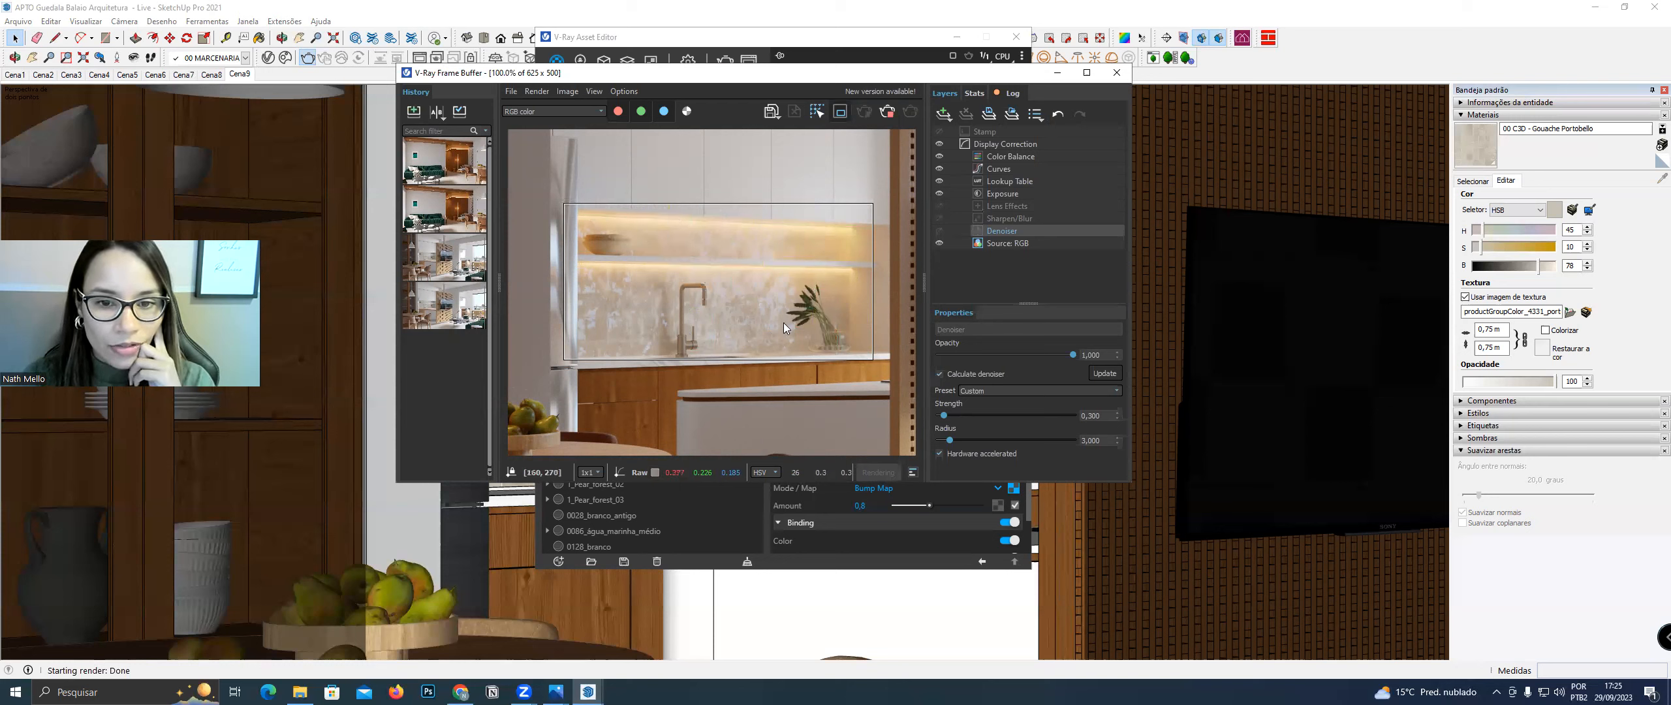
scroll(785, 346, "down", 2)
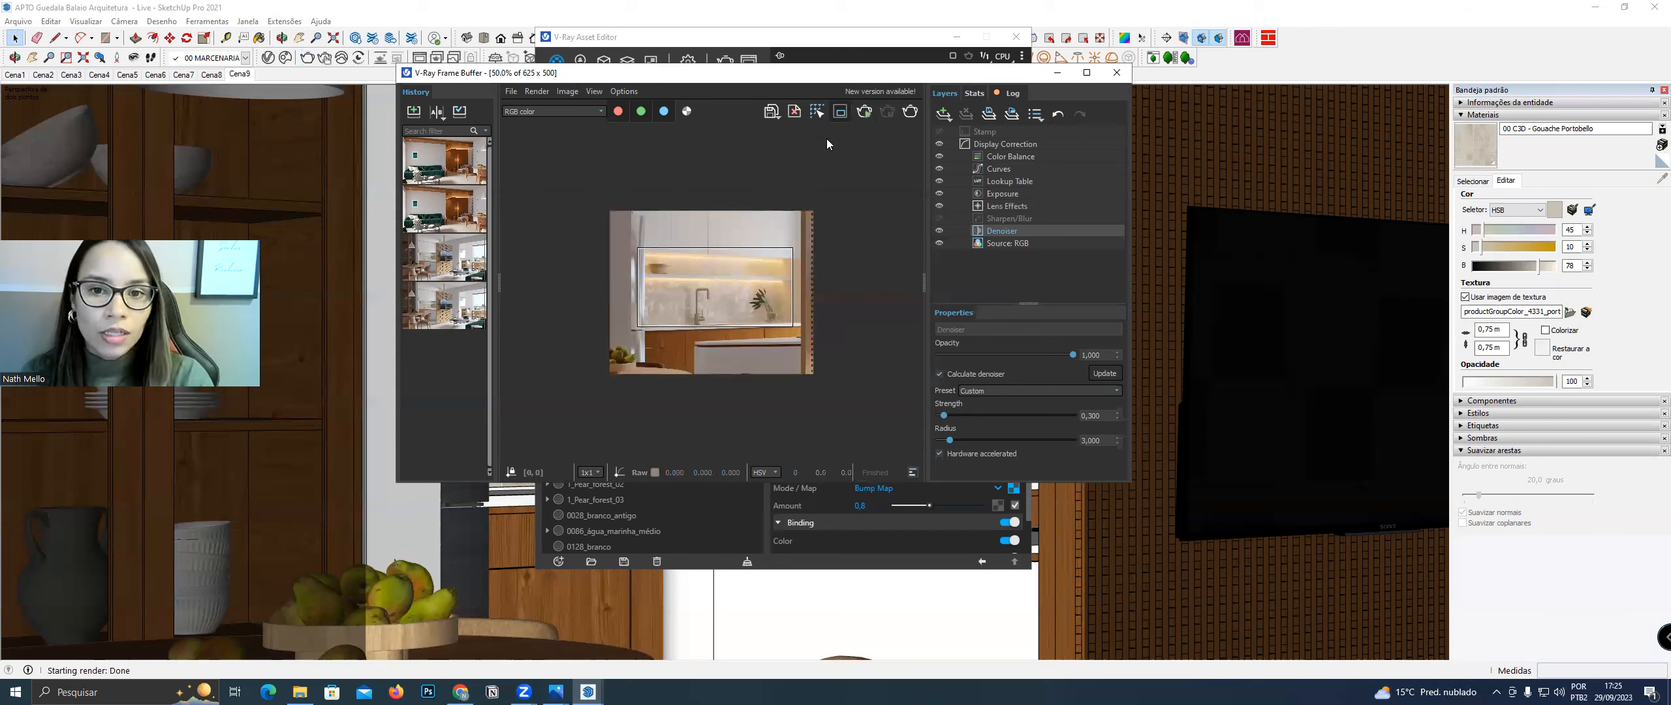
left_click(1114, 75)
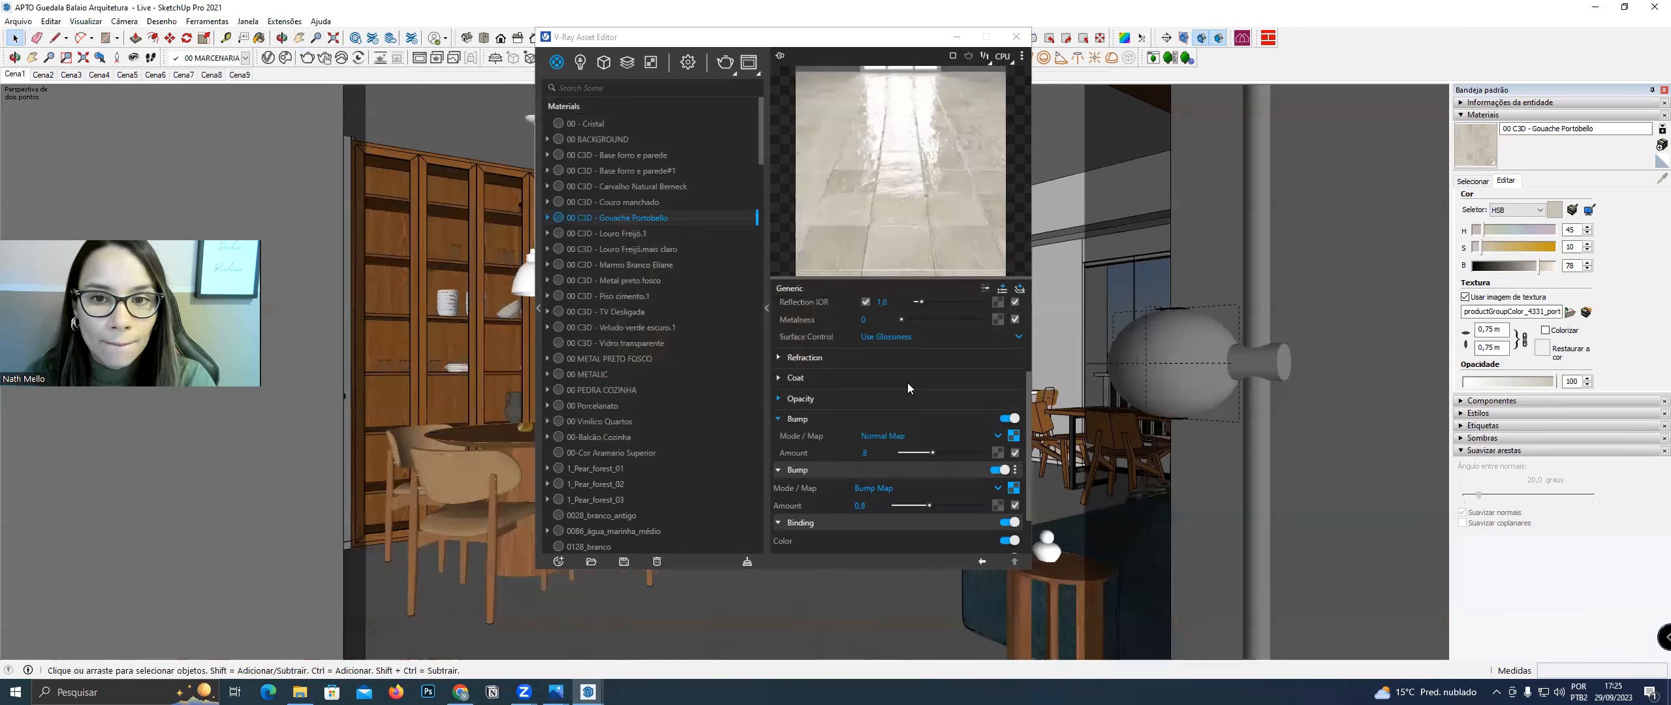
Set the second bump layer's amount to 0.6 in the Gouache Portobello material
left_click(872, 508)
key("BackSpace")
type("6")
key("Return")
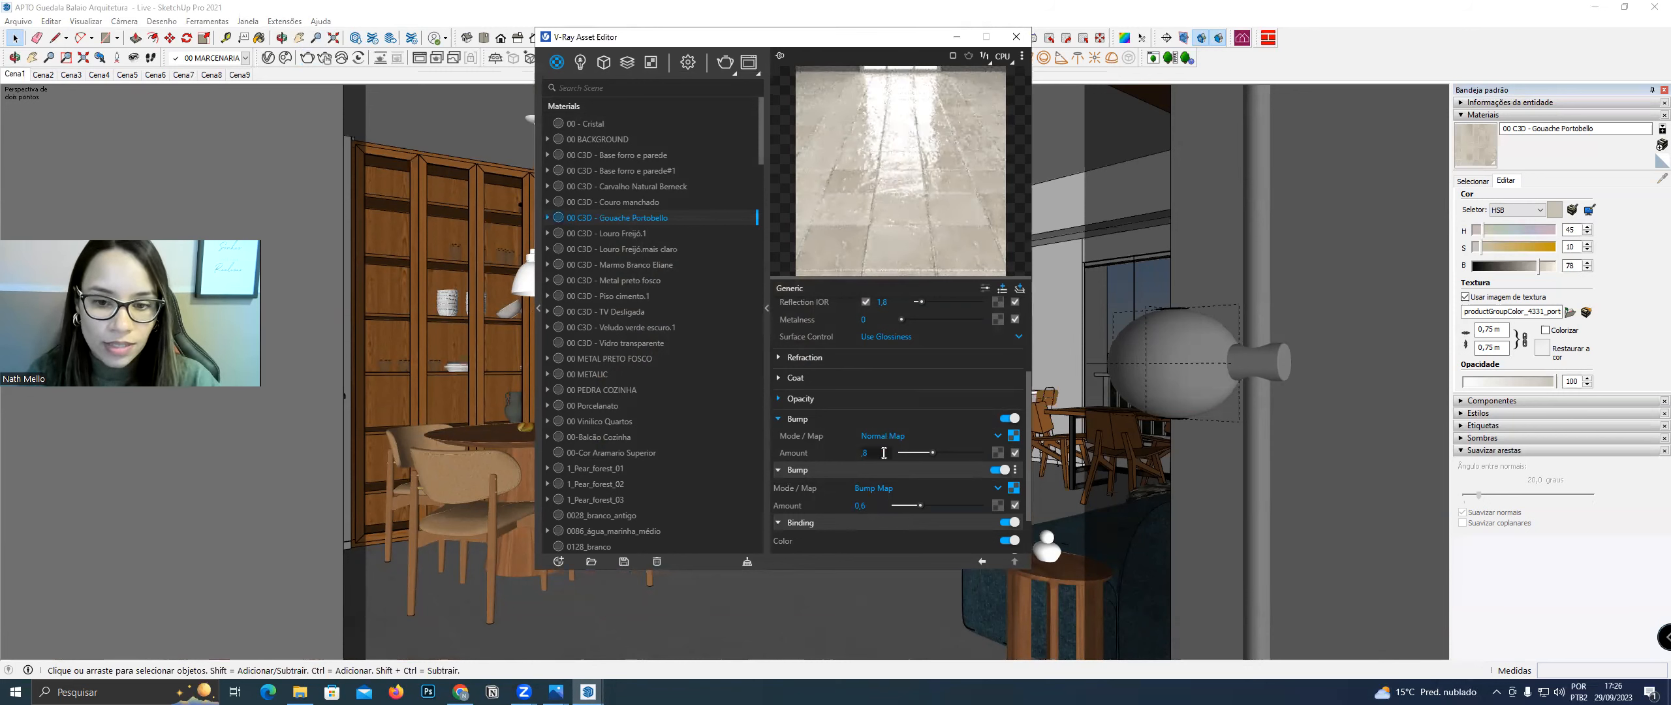
Check the advanced bitmap settings of the tile's normal map and set the normal map bump amount to 1
left_click(1013, 436)
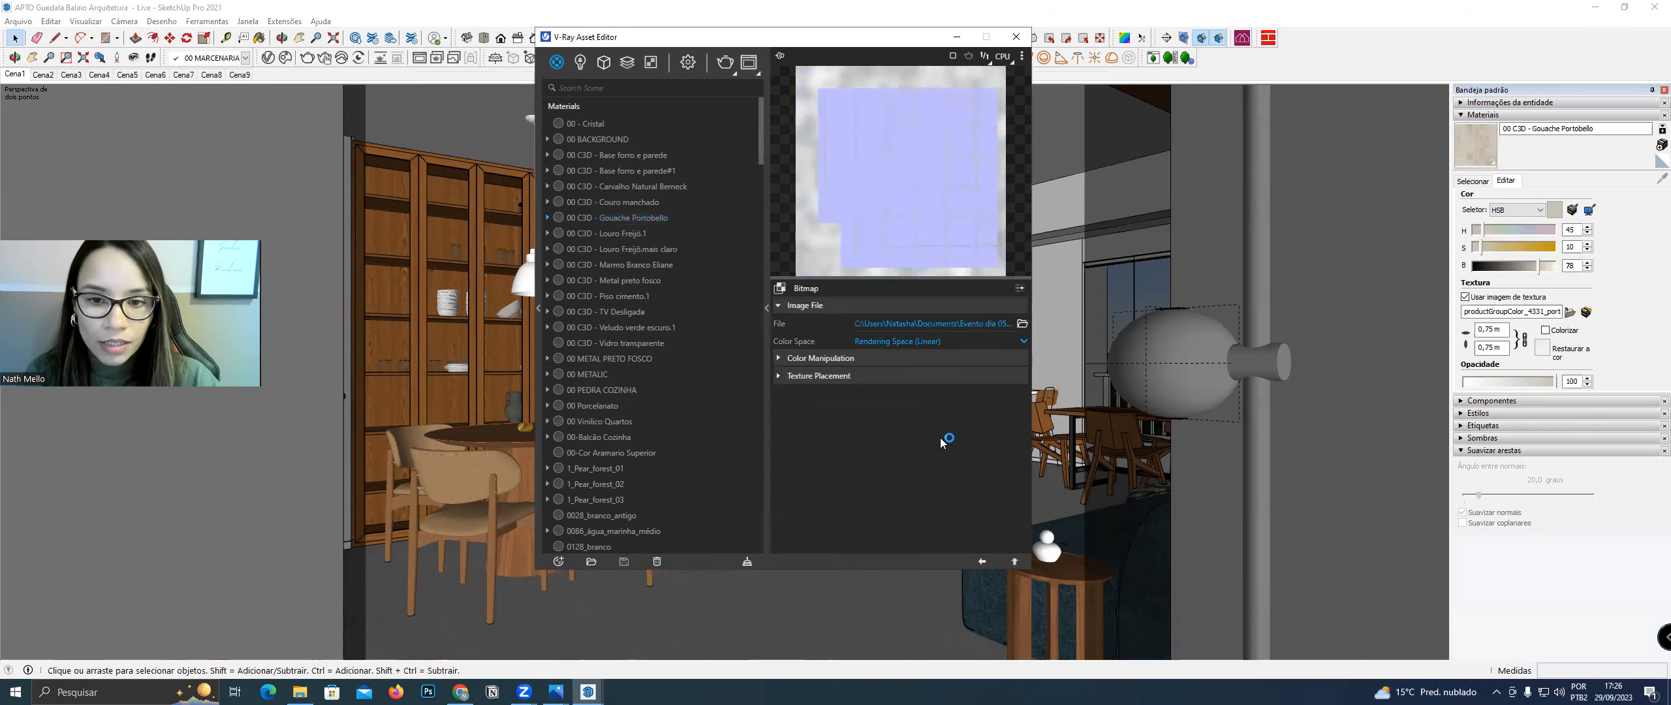
left_click(1020, 288)
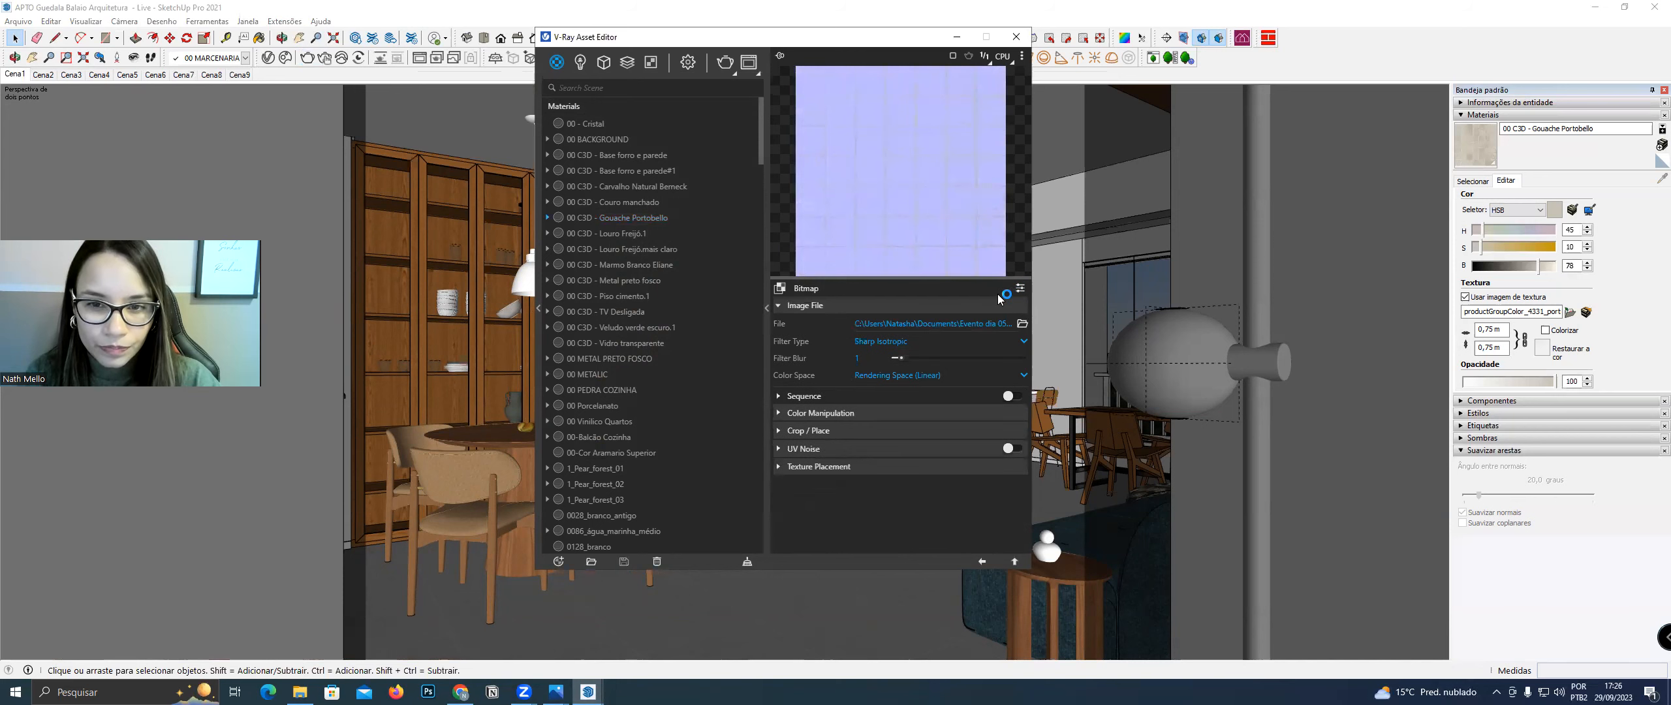
left_click(983, 561)
left_click(883, 453)
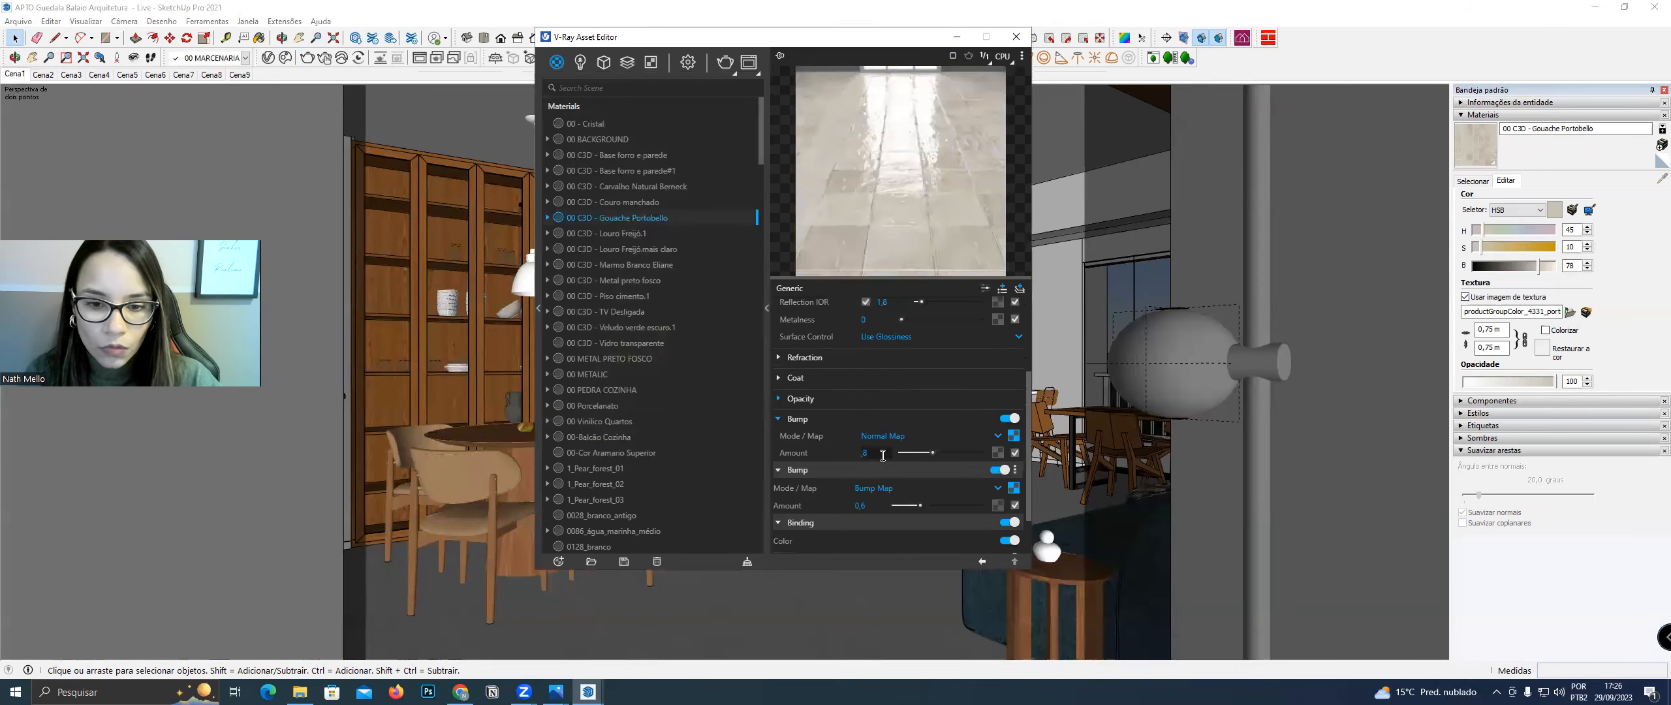
type("1")
key("Return")
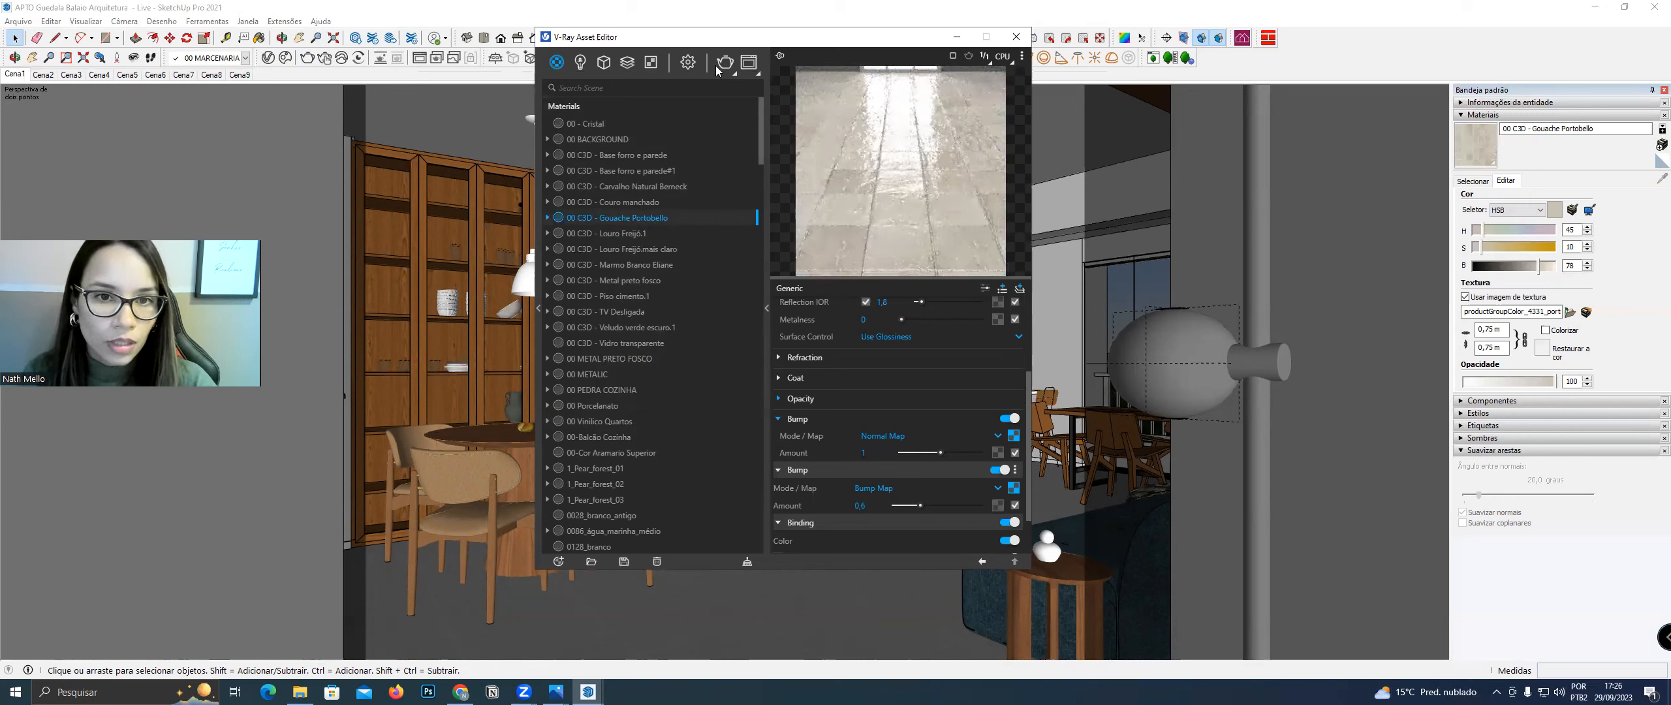
Render the Cena1 view with the Asset Editor moved aside and inspect the kitchen area in the frame buffer
left_click_drag(769, 43, 1083, 33)
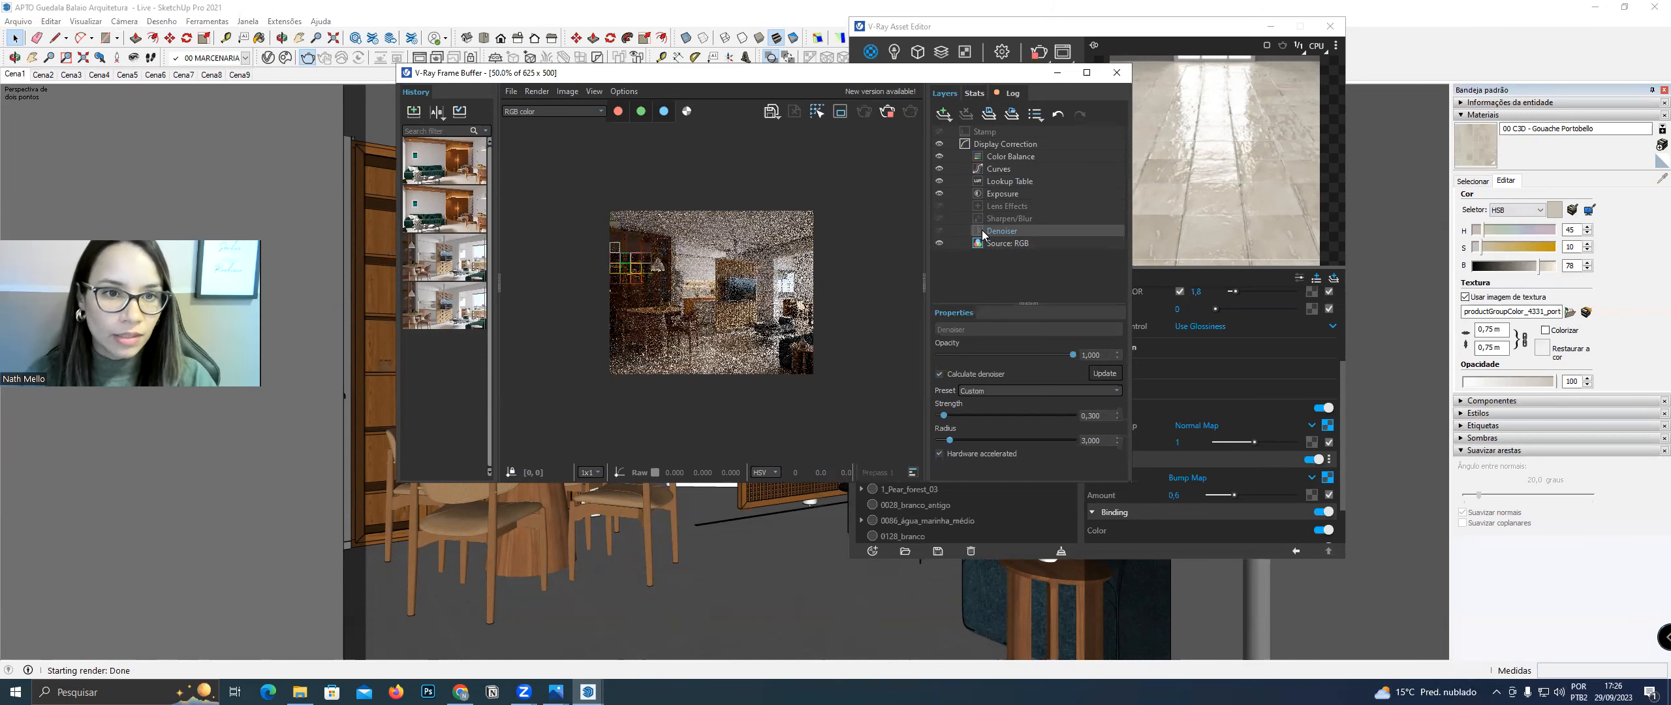
scroll(673, 396, "up", 2)
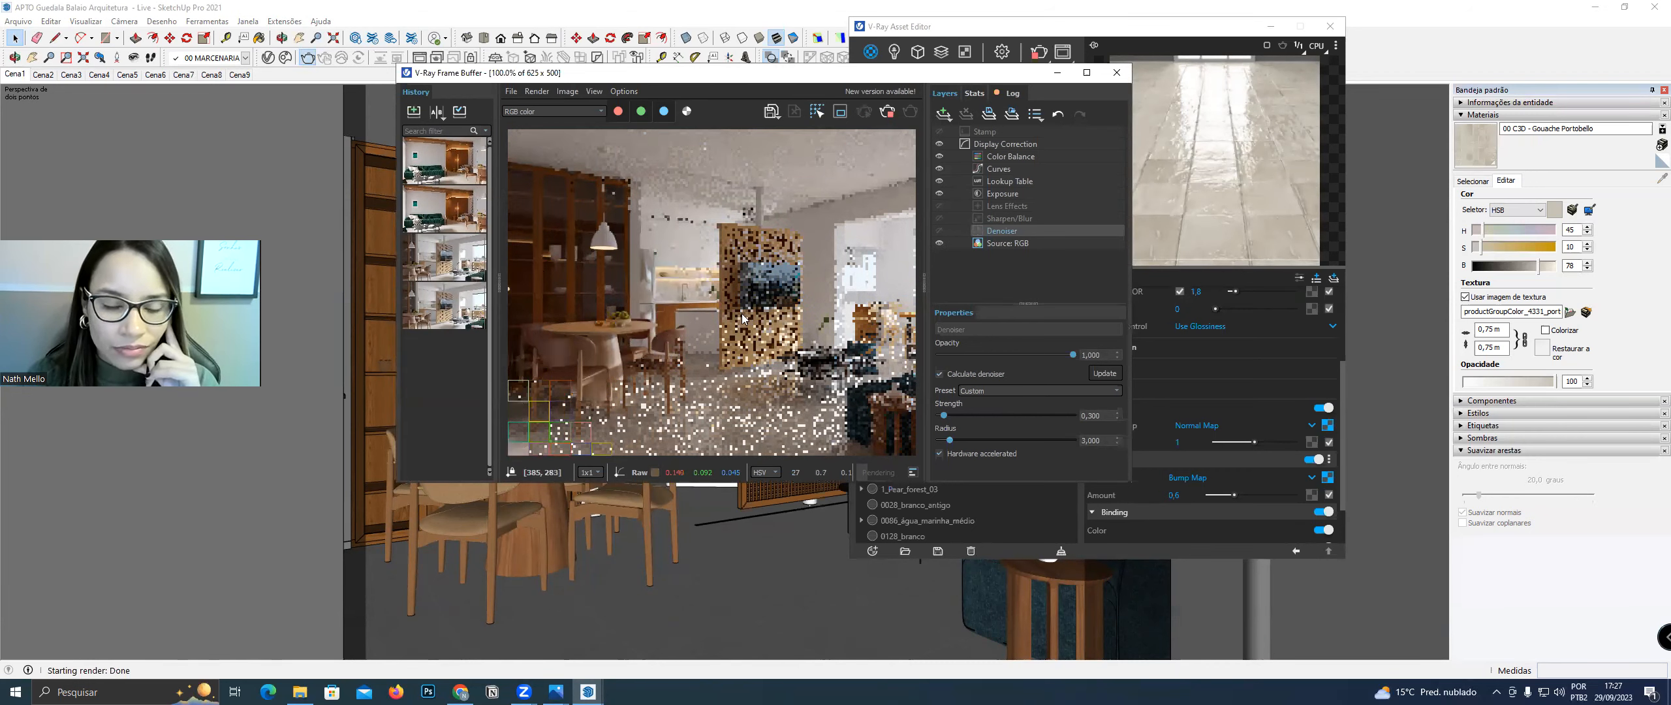
scroll(796, 291, "up", 1)
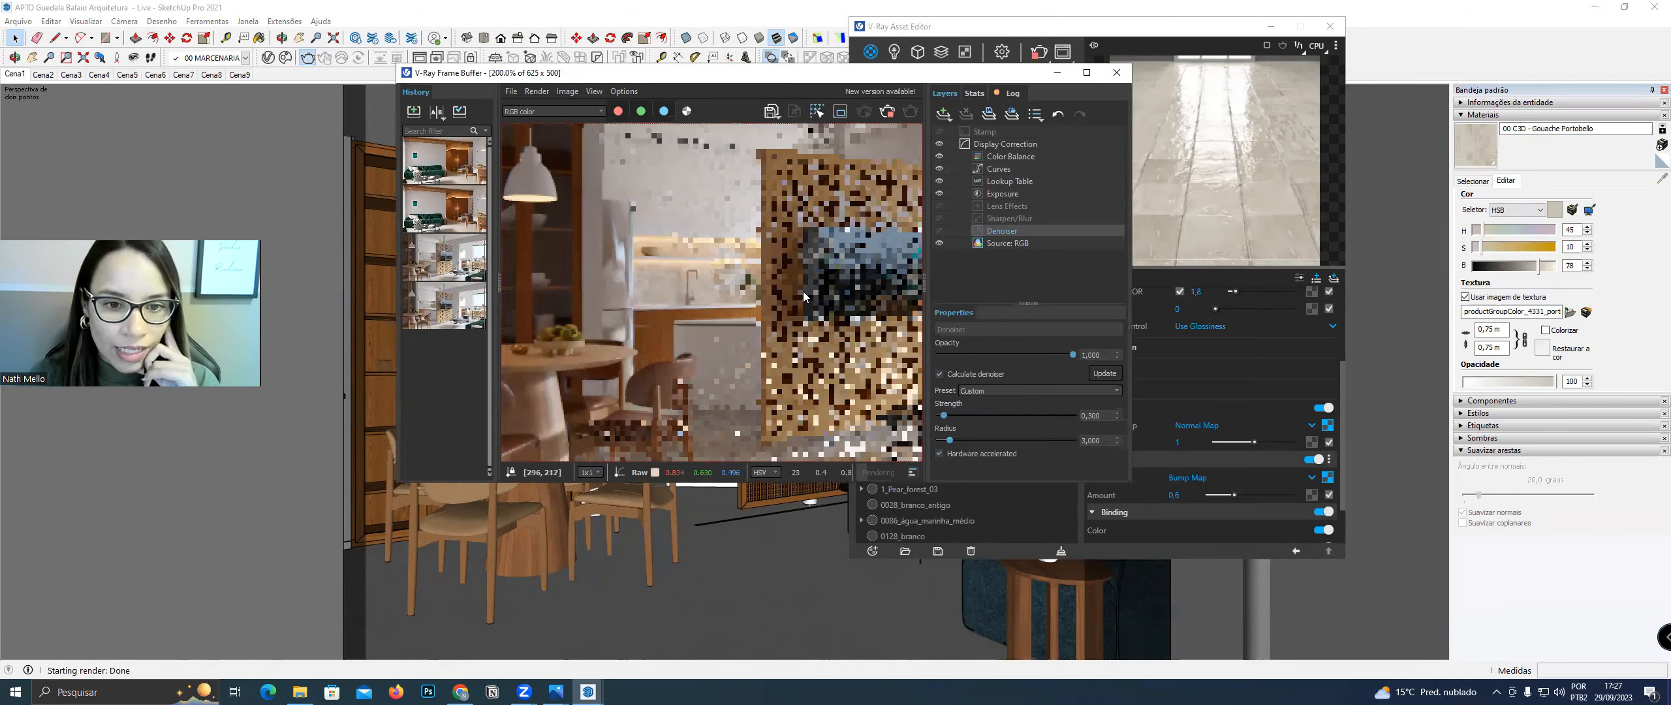
scroll(686, 288, "down", 1)
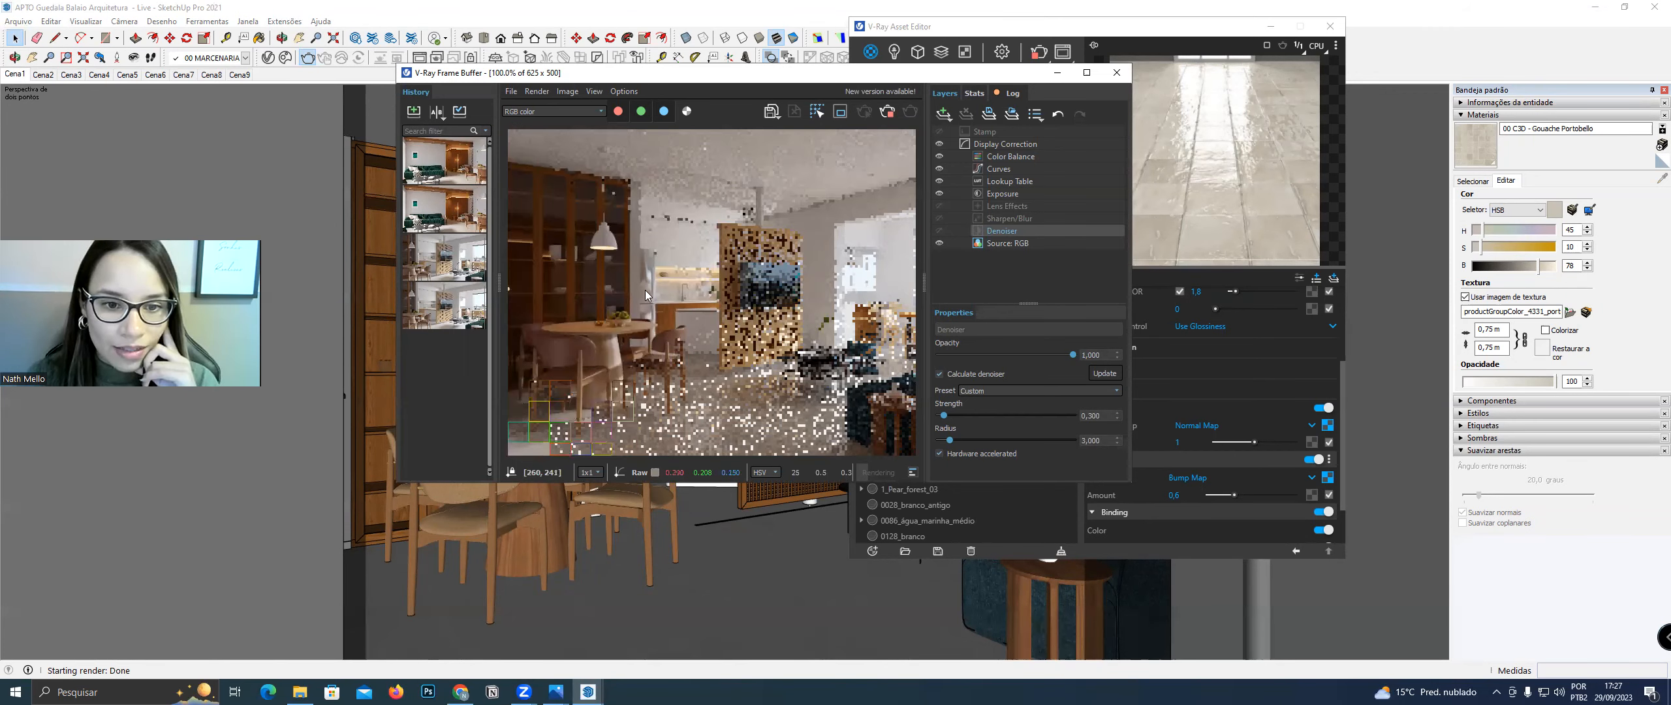
scroll(653, 297, "up", 1)
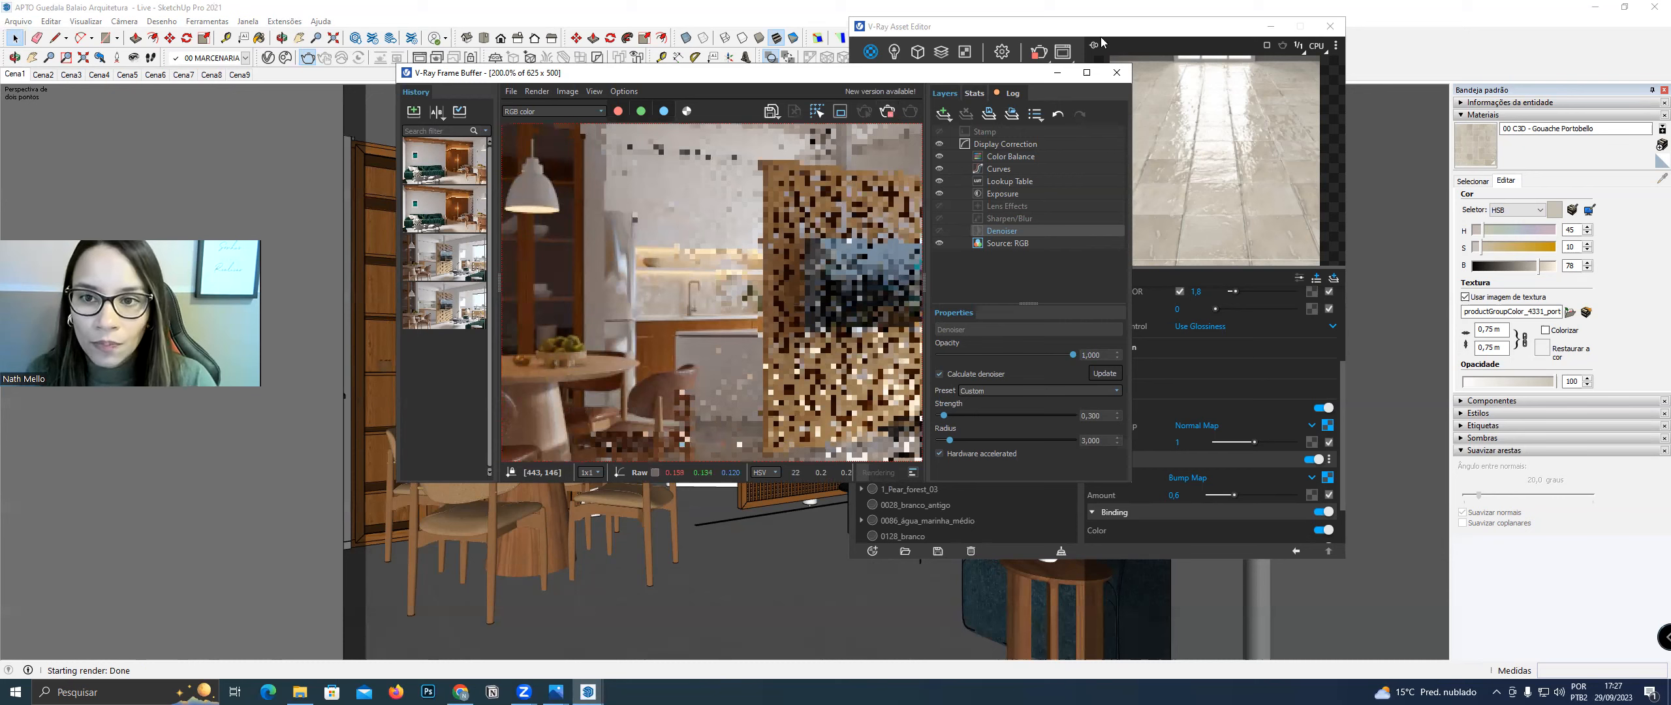
left_click(1116, 72)
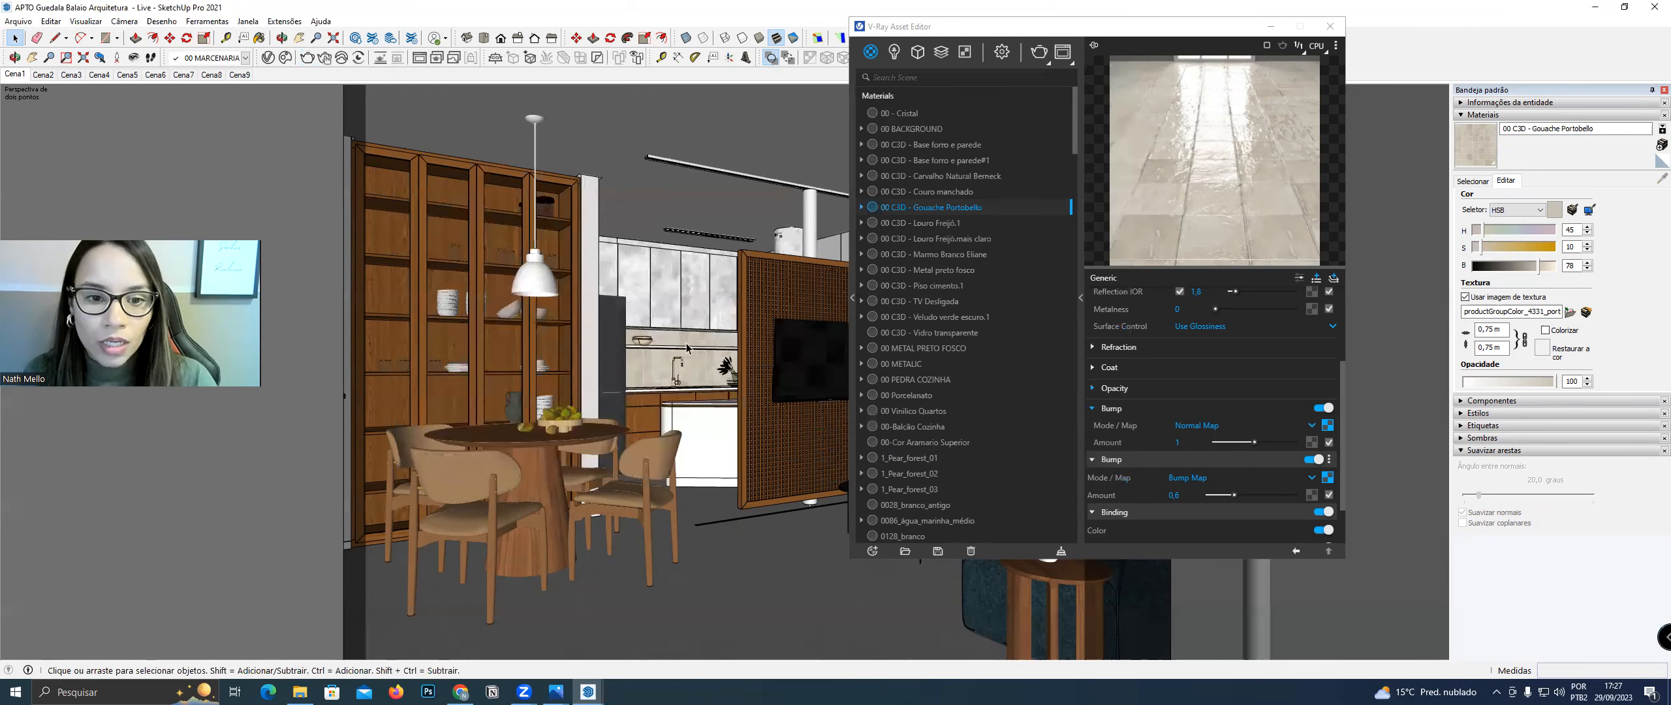
Reposition the tile texture on the kitchen backsplash face inside its group and leave the group
scroll(664, 369, "up", 2)
scroll(648, 356, "up", 2)
double_click(648, 357)
left_click(652, 357)
right_click(654, 357)
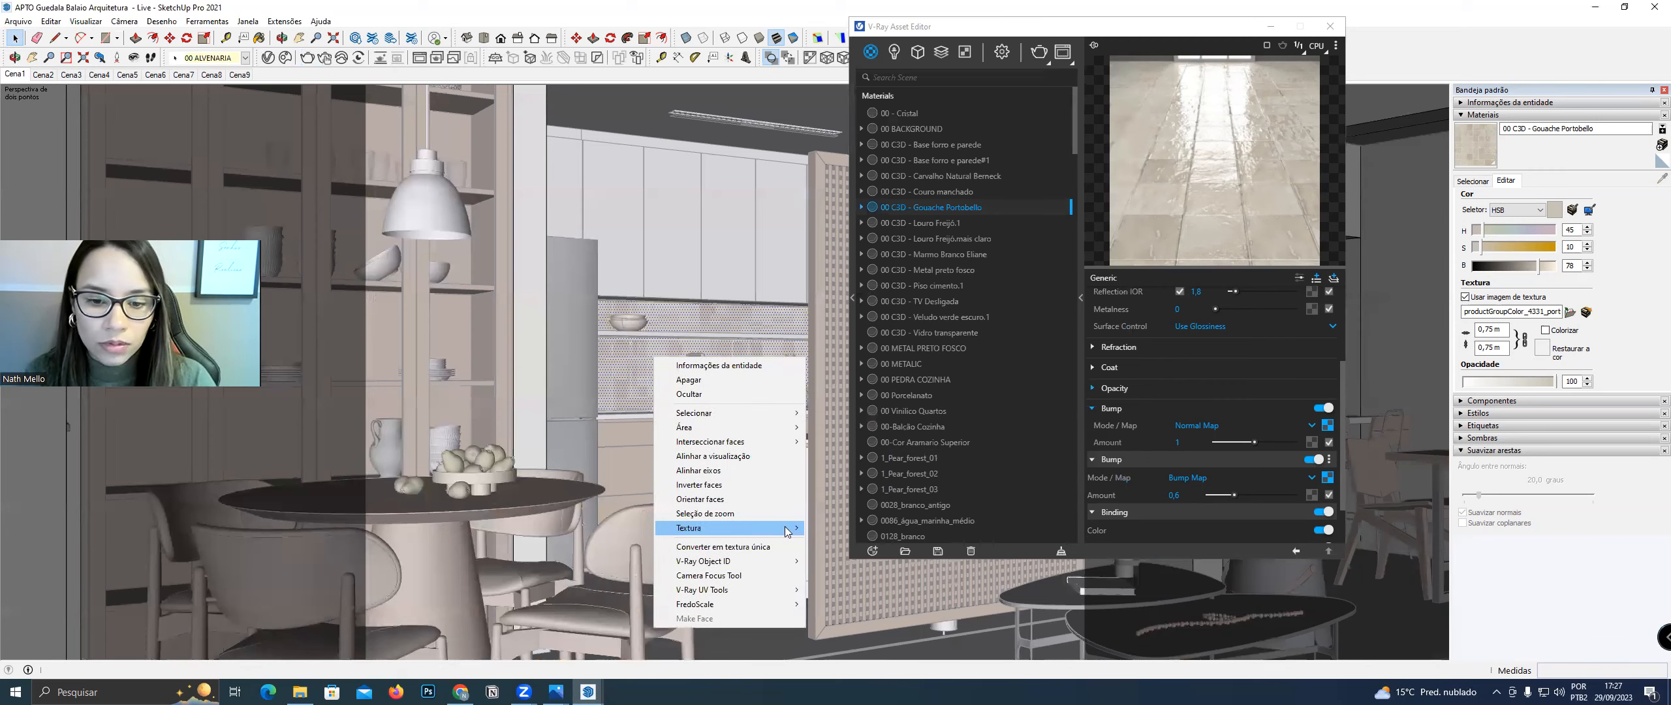
left_click(823, 525)
left_click_drag(790, 425, 805, 422)
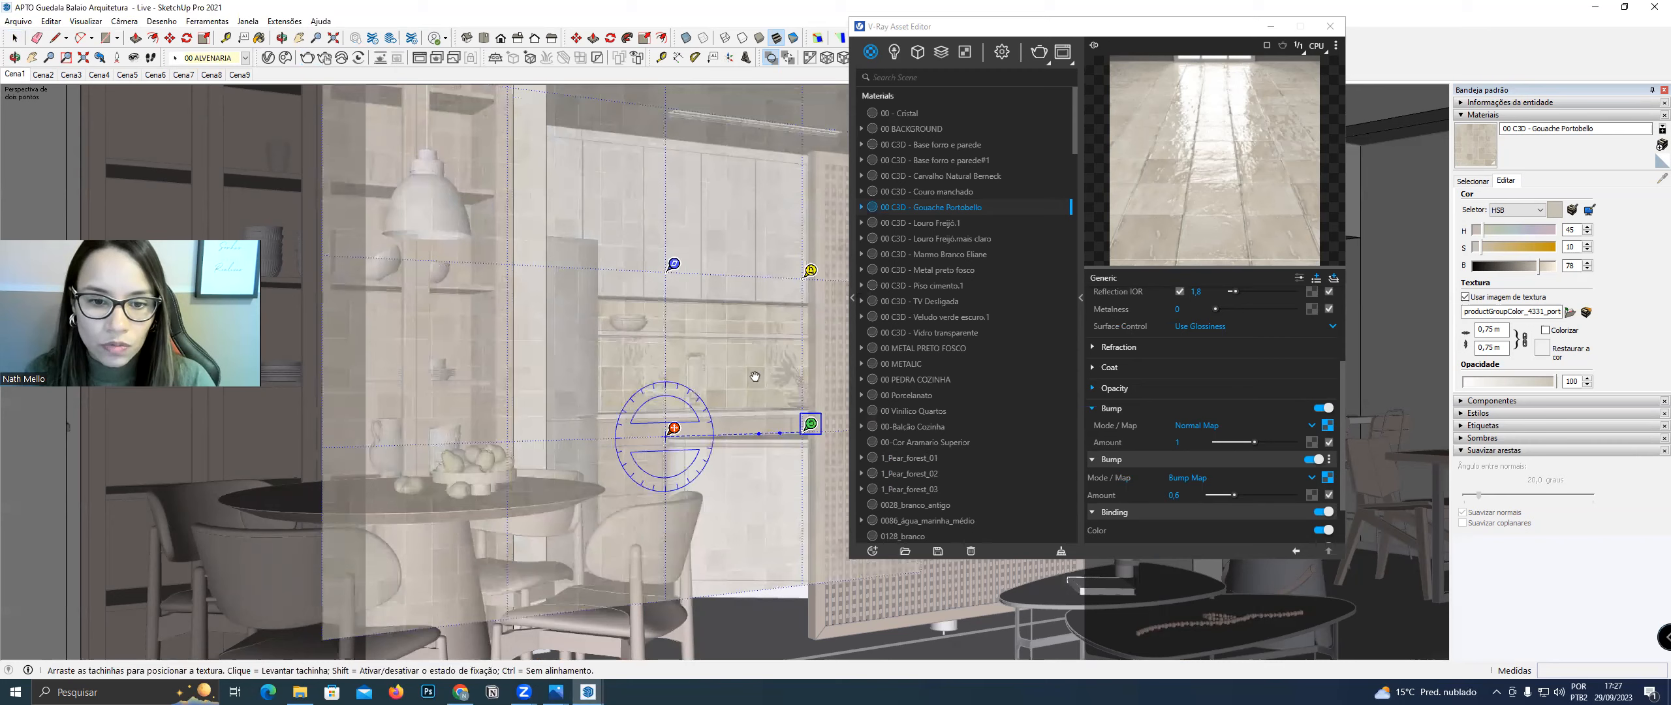
left_click_drag(754, 376, 768, 389)
key("Return")
left_click(705, 533)
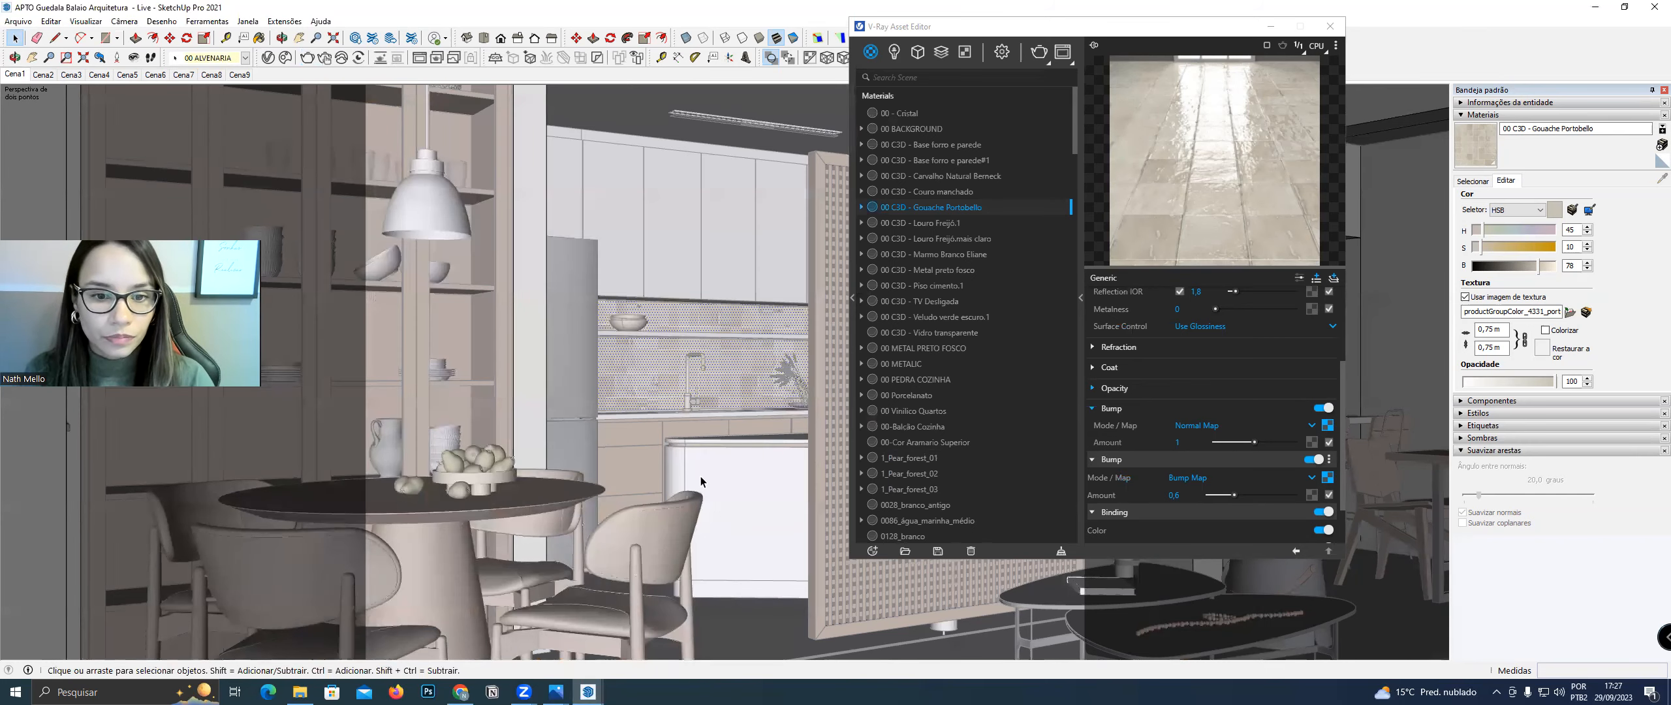
Frame a closer view of the kitchen, check the render settings, and render it to examine the backsplash tile
scroll(670, 355, "up", 1)
scroll(672, 354, "up", 3)
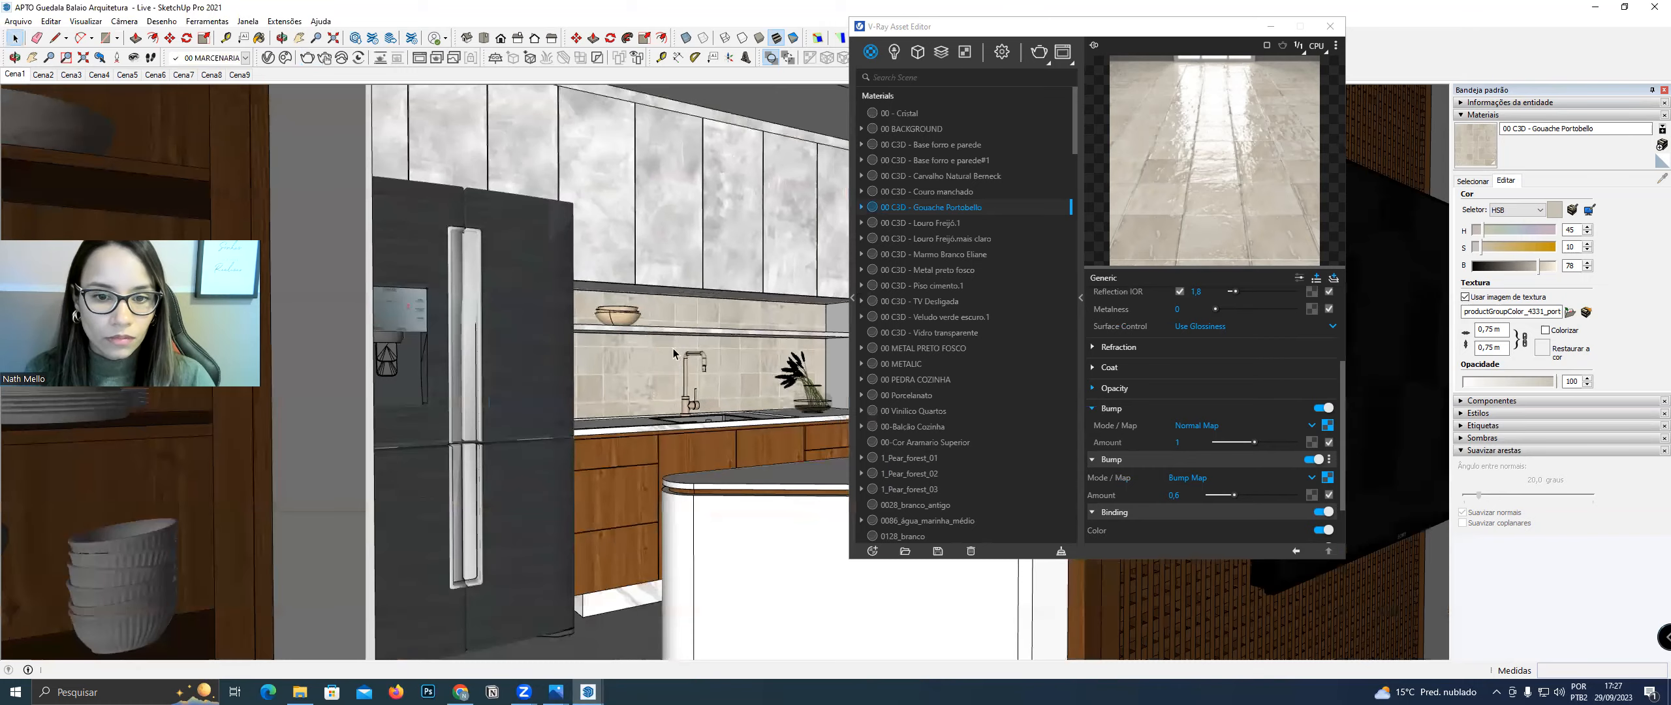
scroll(674, 354, "down", 4)
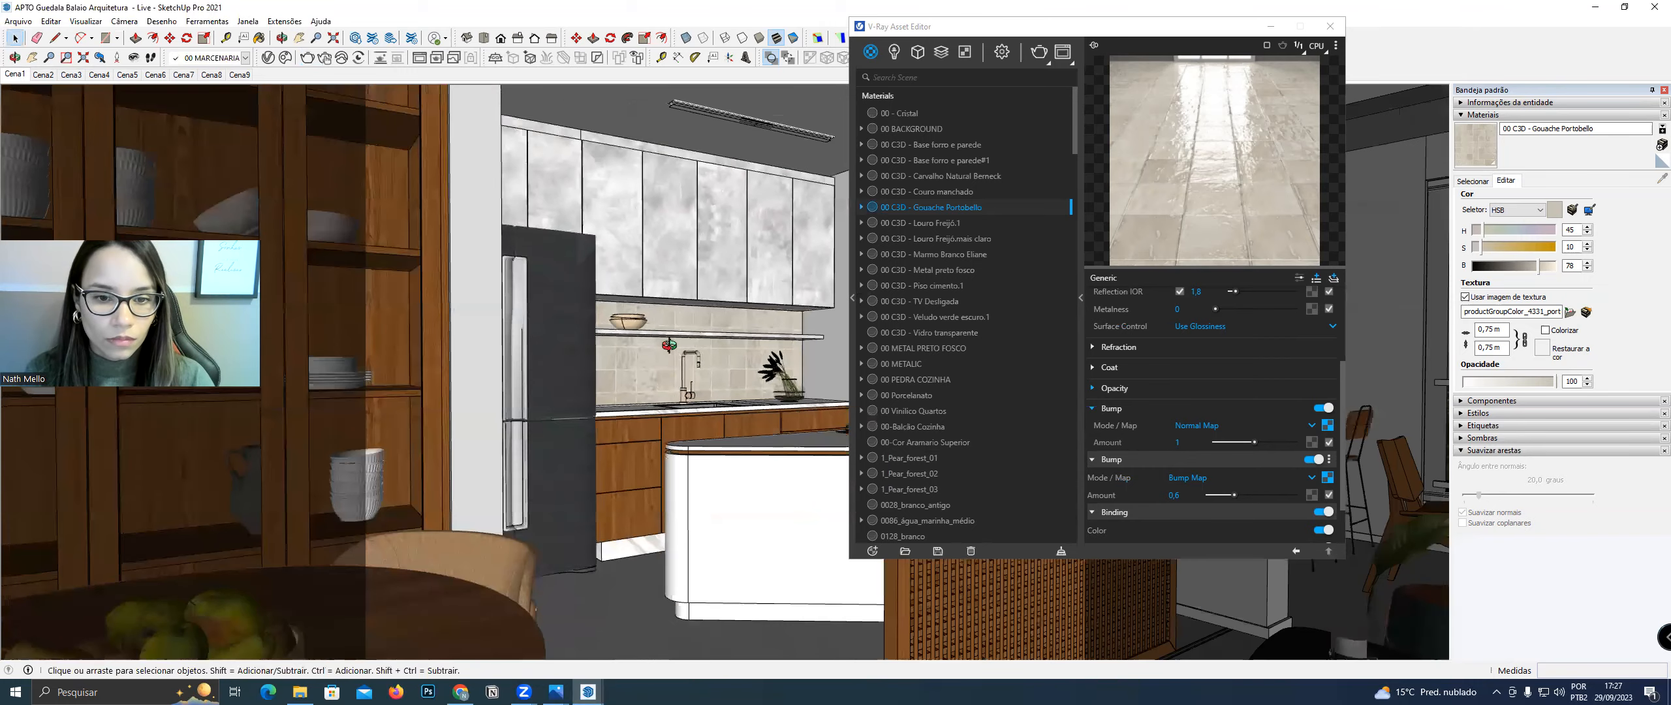
left_click(1001, 52)
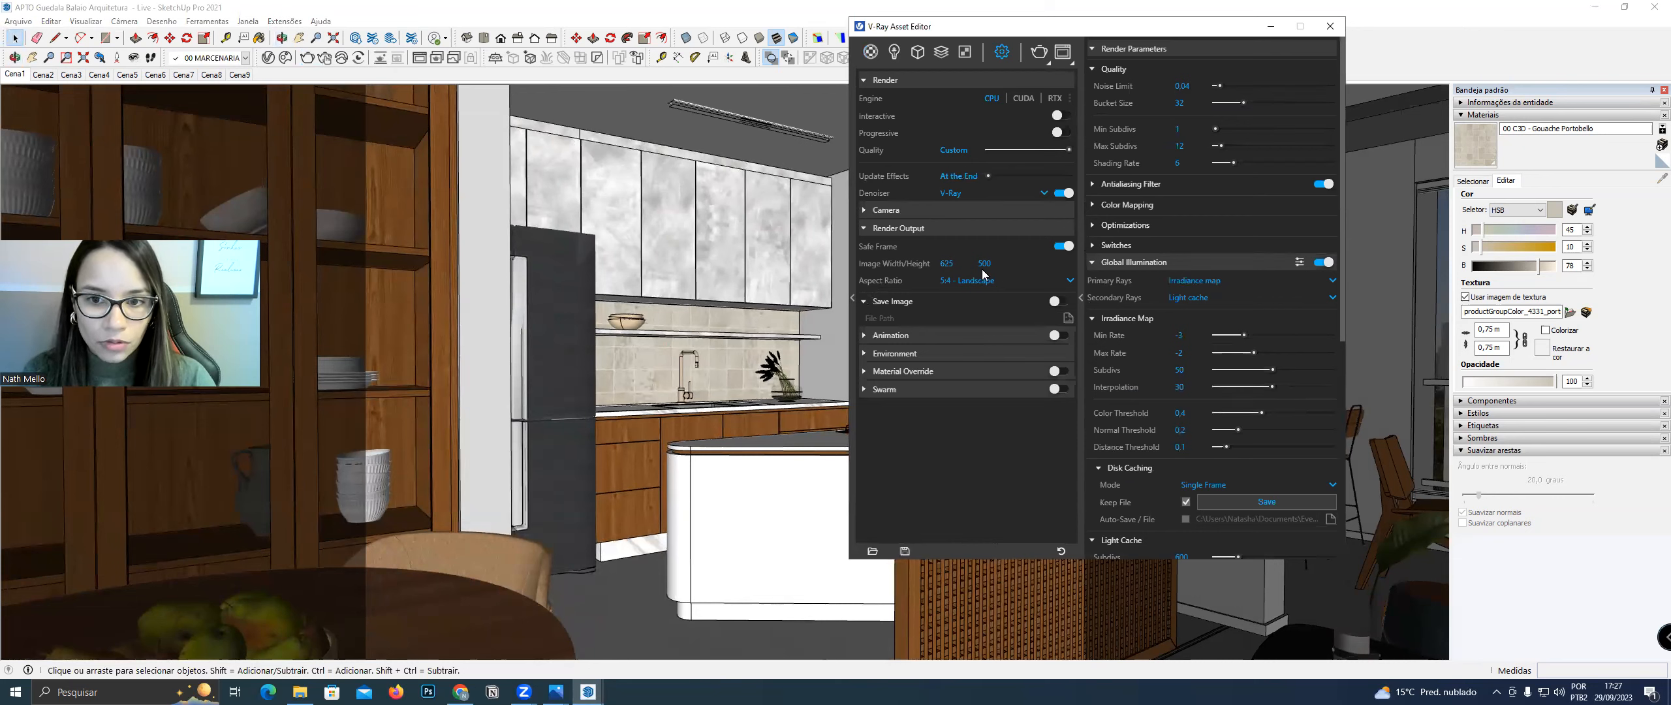
left_click(1037, 52)
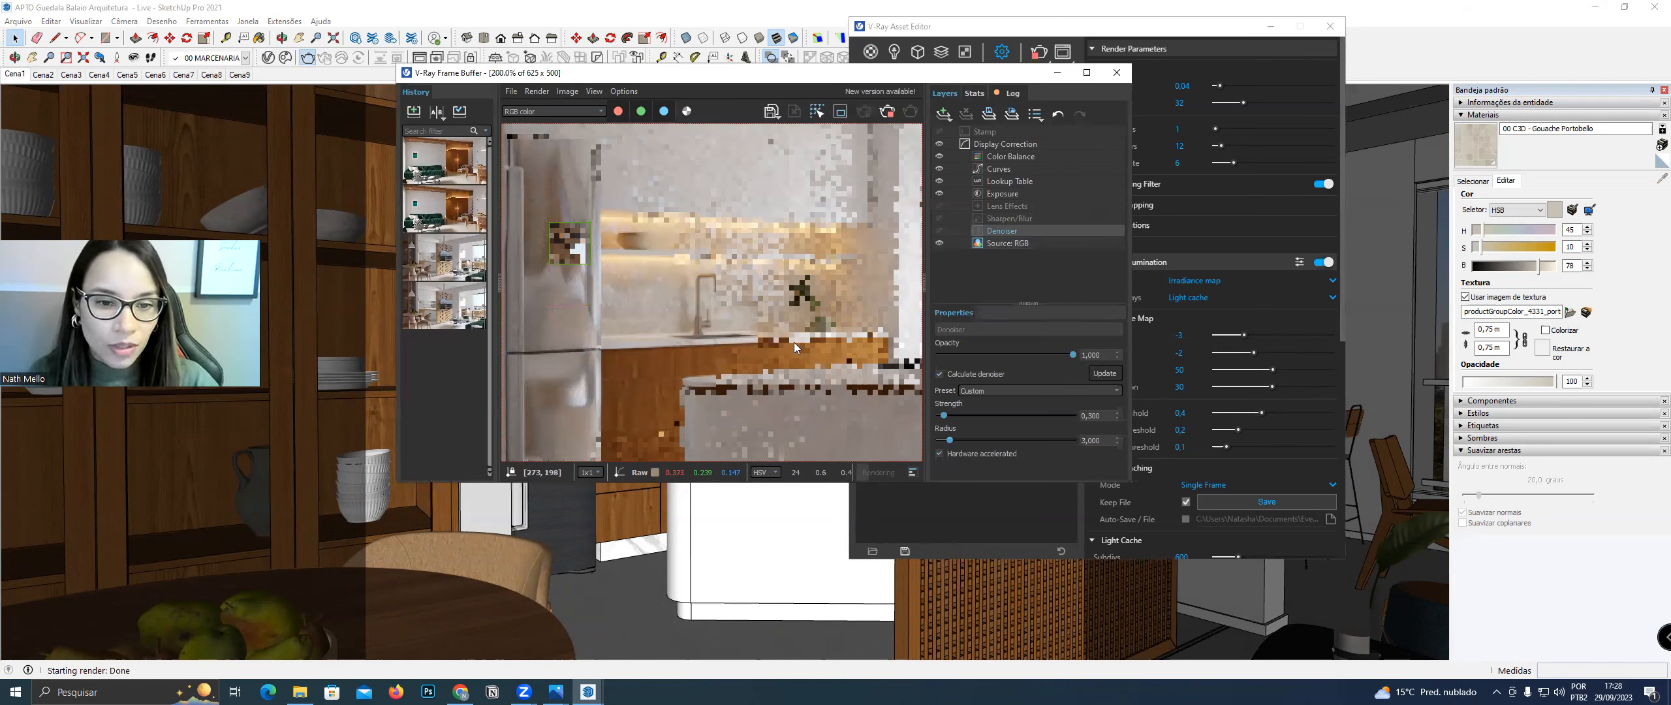
scroll(666, 292, "up", 1)
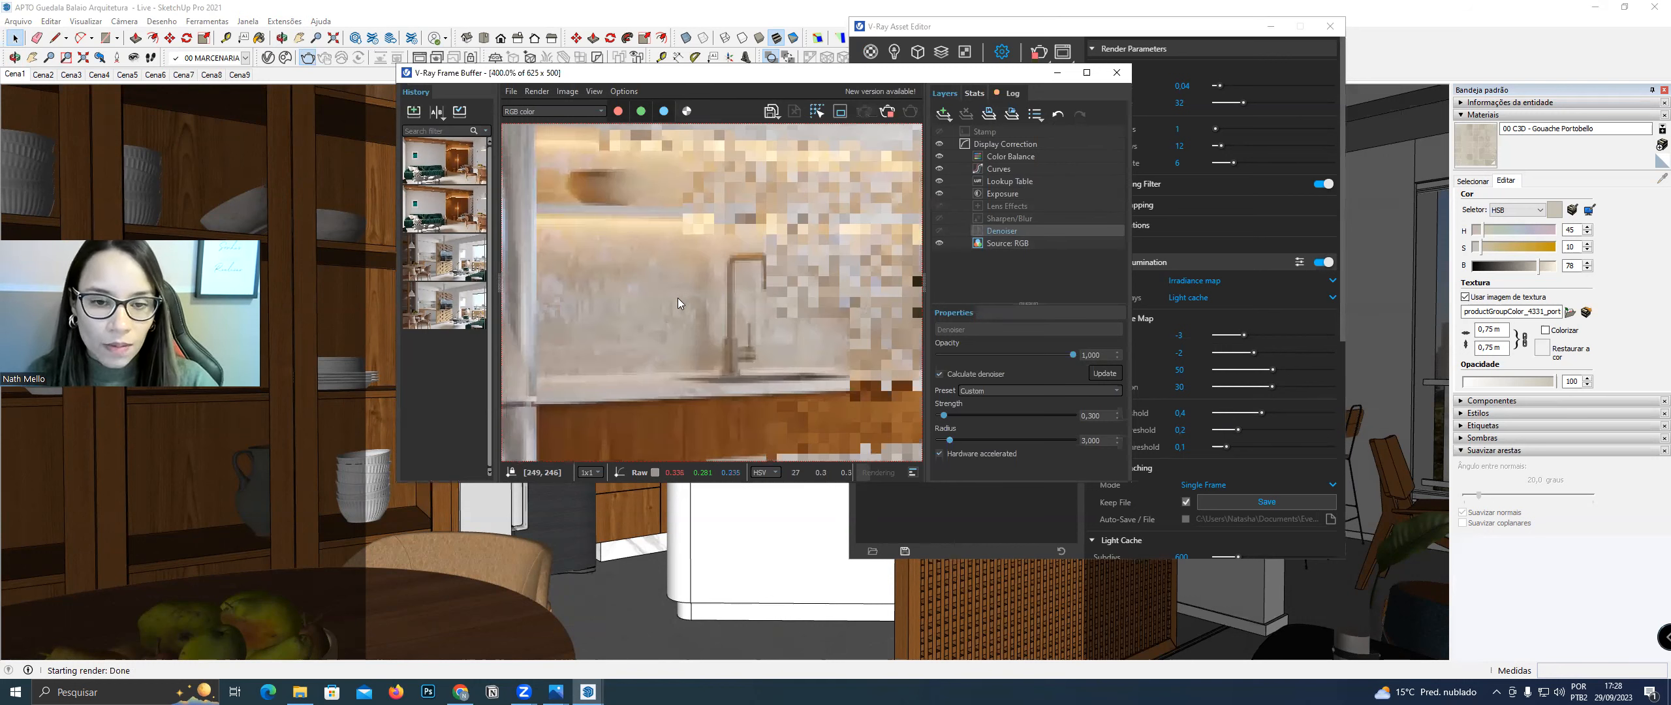
scroll(677, 297, "down", 2)
left_click(889, 112)
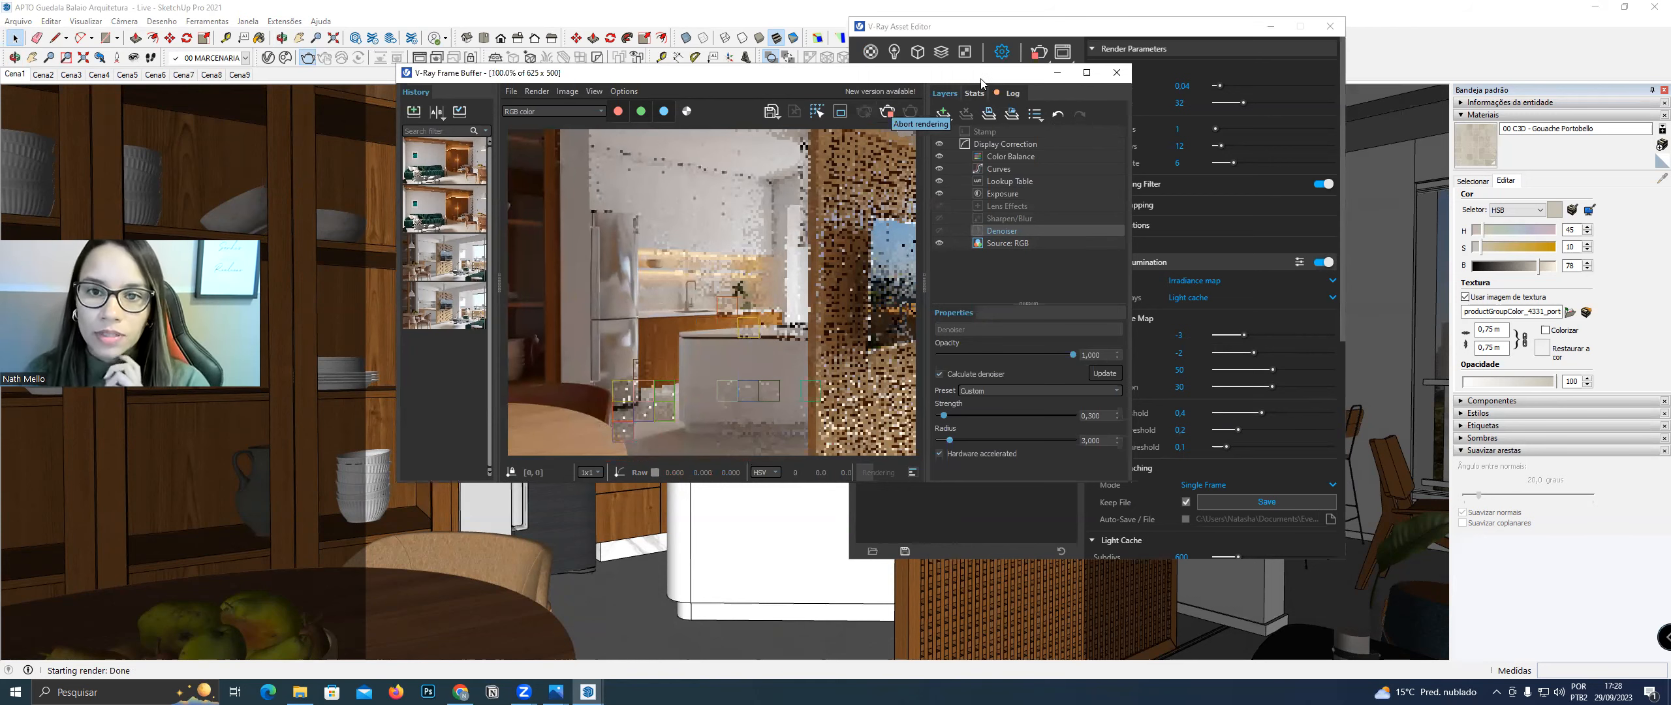
Try other preview scenes for the Gouache Portobello material, including Subsurface Scattering, and return to the Floor preview
left_click_drag(982, 83, 818, 105)
left_click(953, 30)
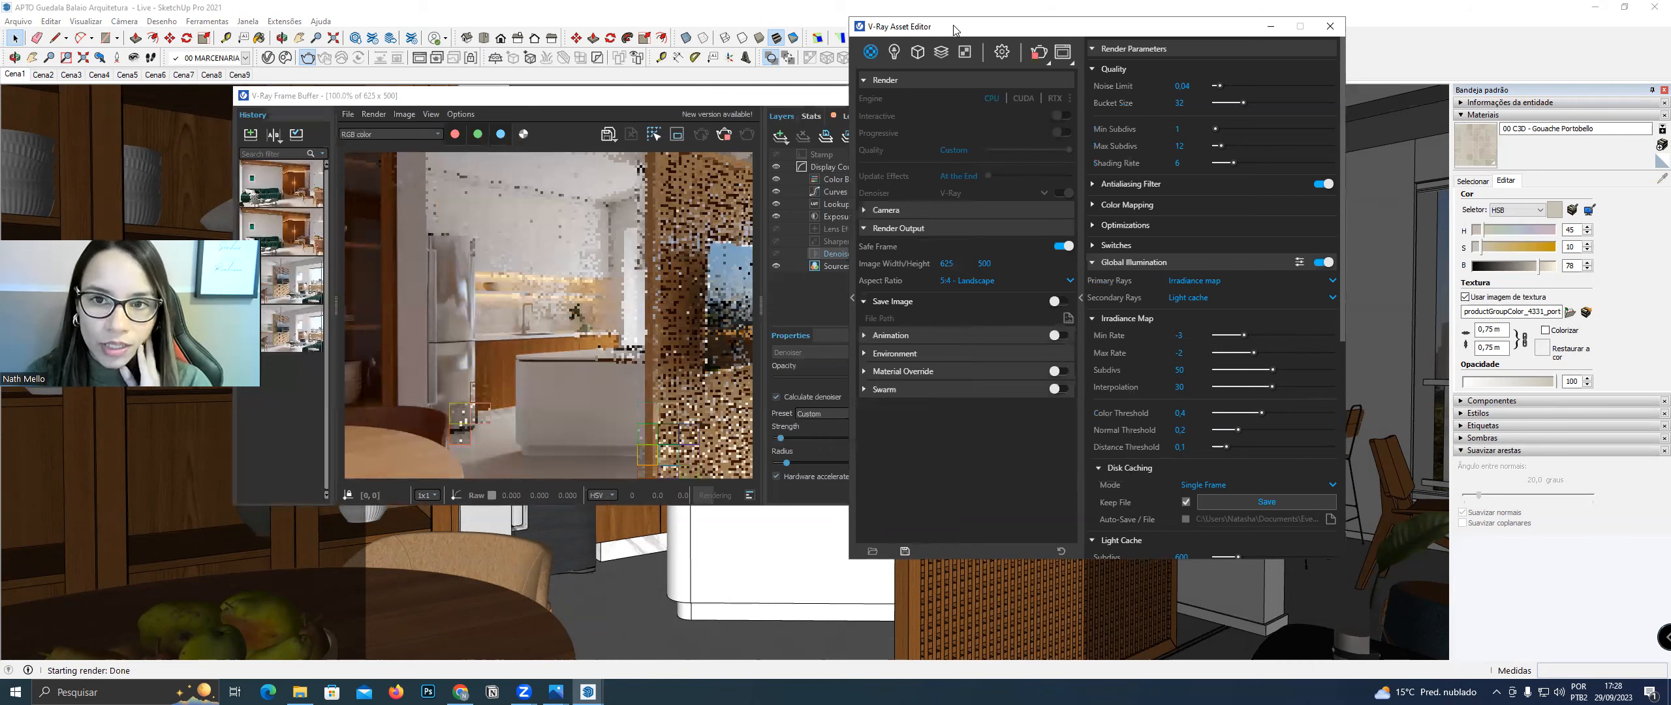
left_click_drag(960, 30, 861, 19)
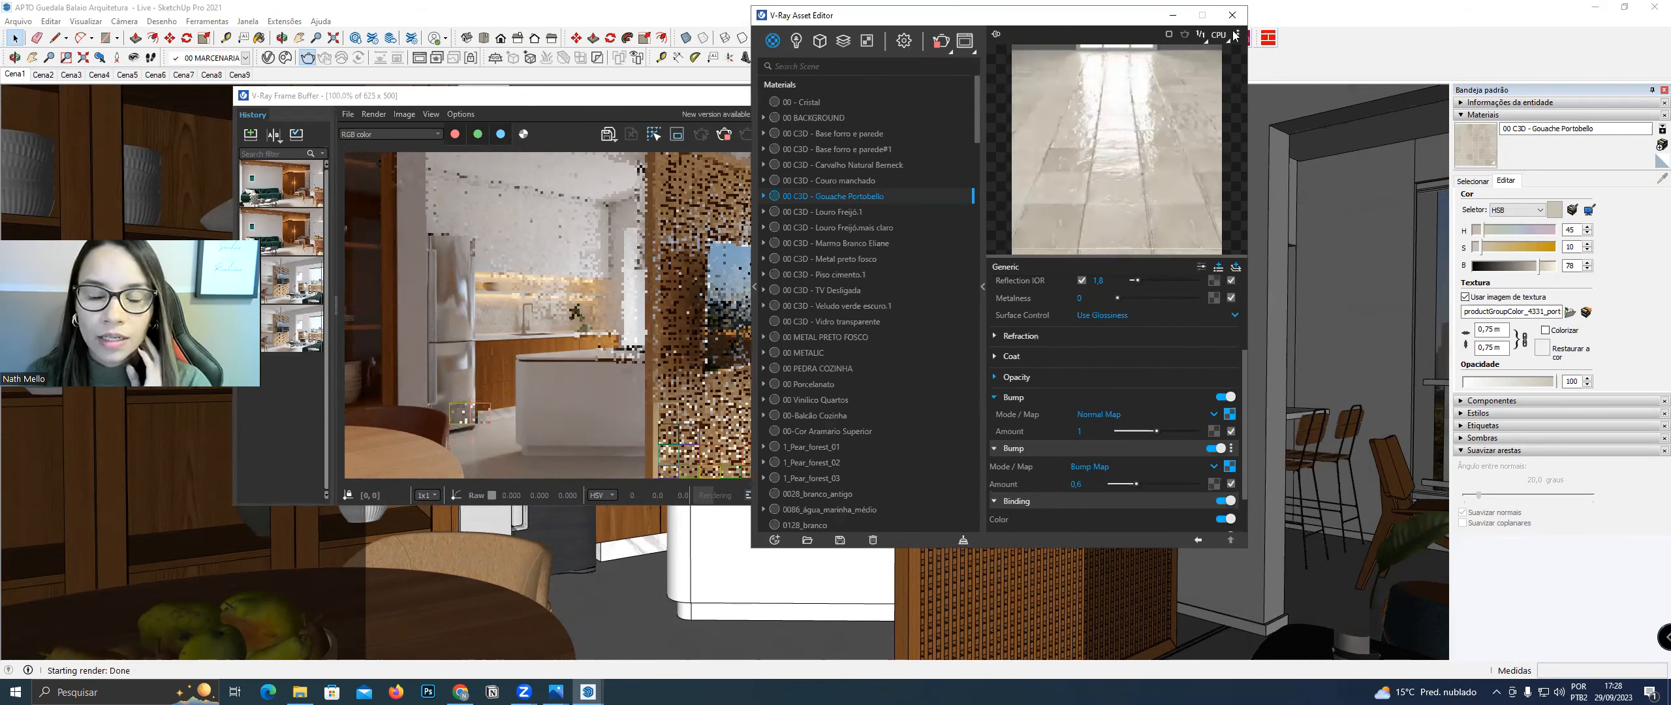
left_click(1207, 77)
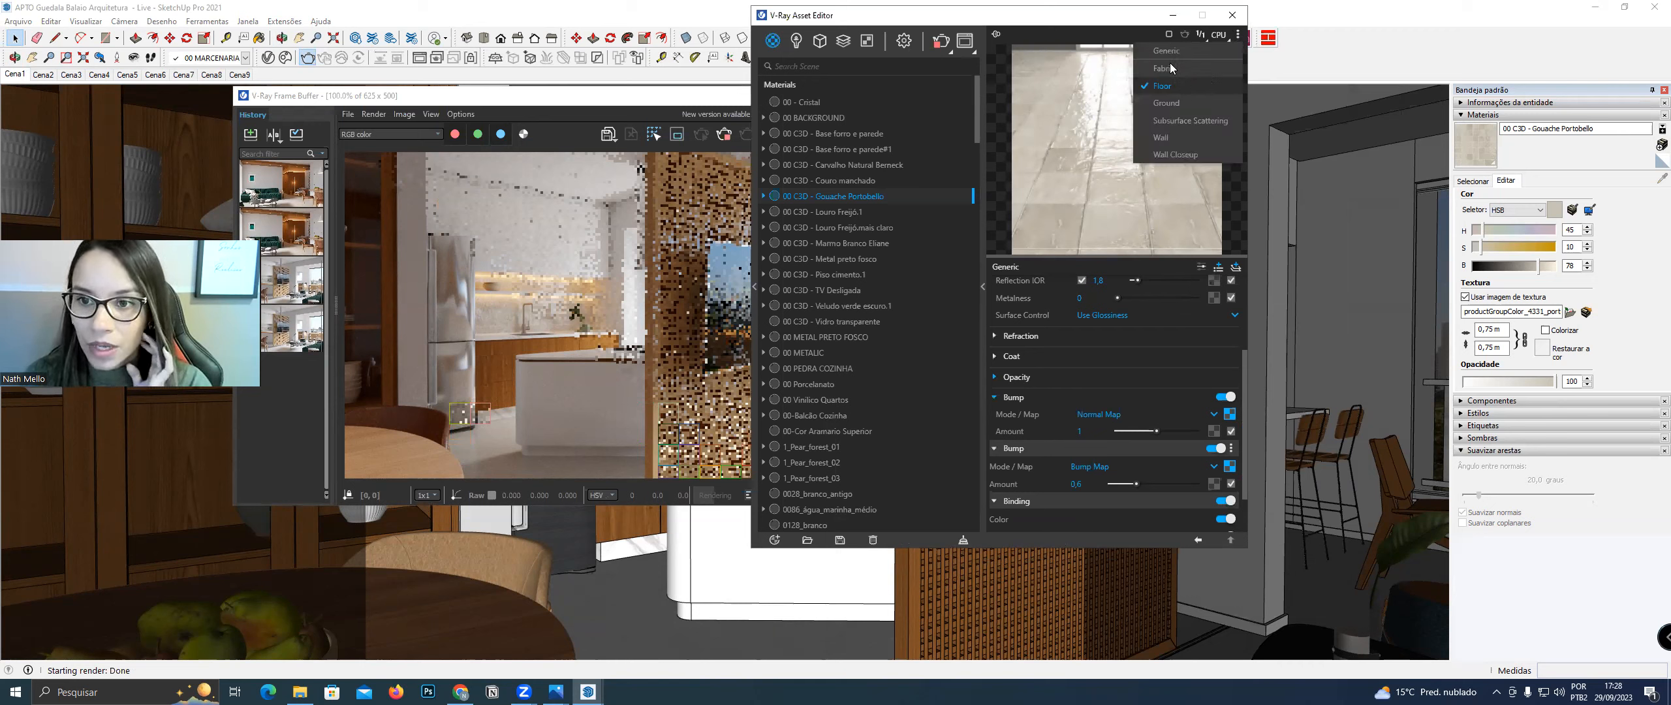
left_click(1212, 49)
left_click(1234, 40)
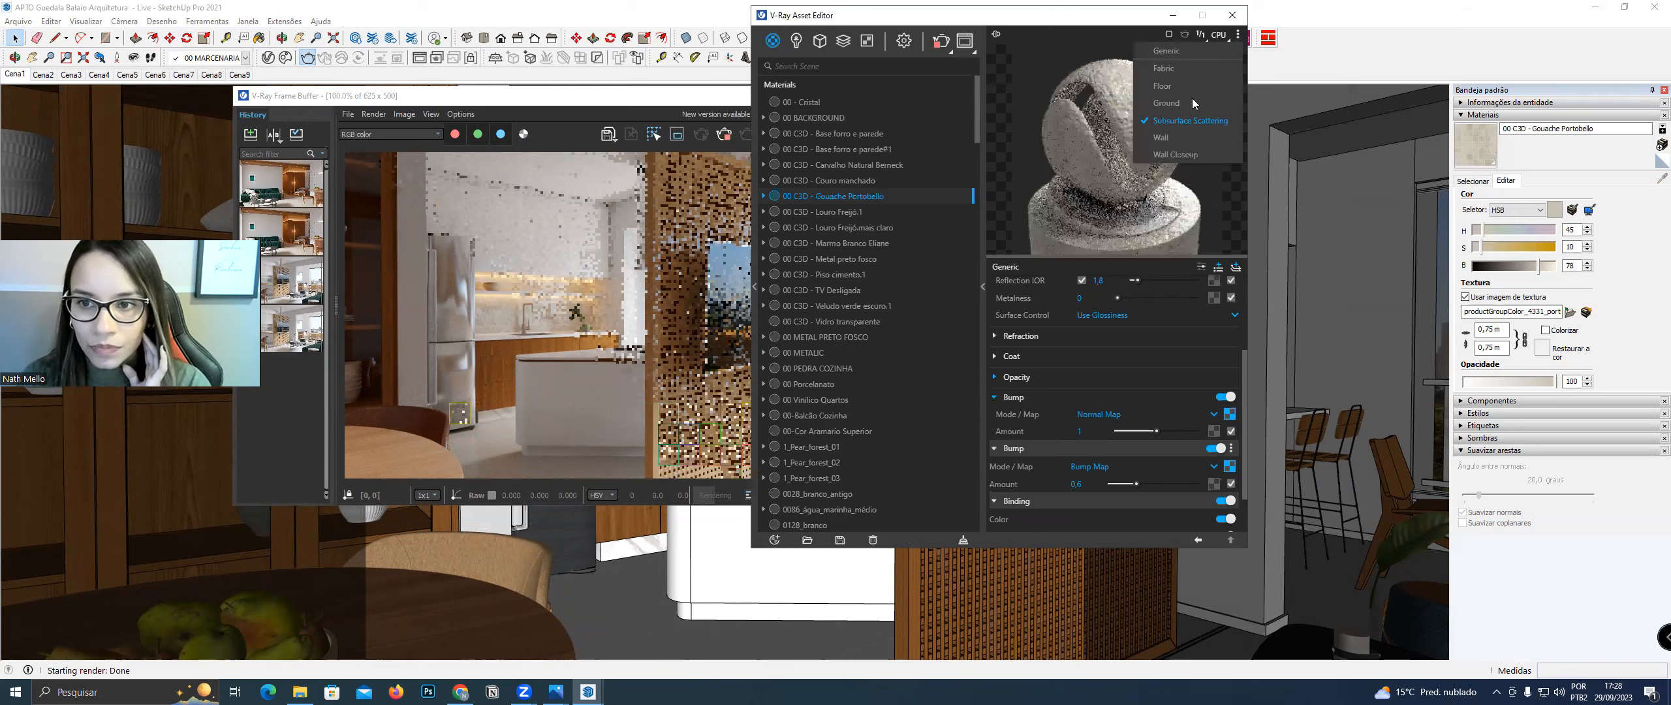
left_click(1234, 41)
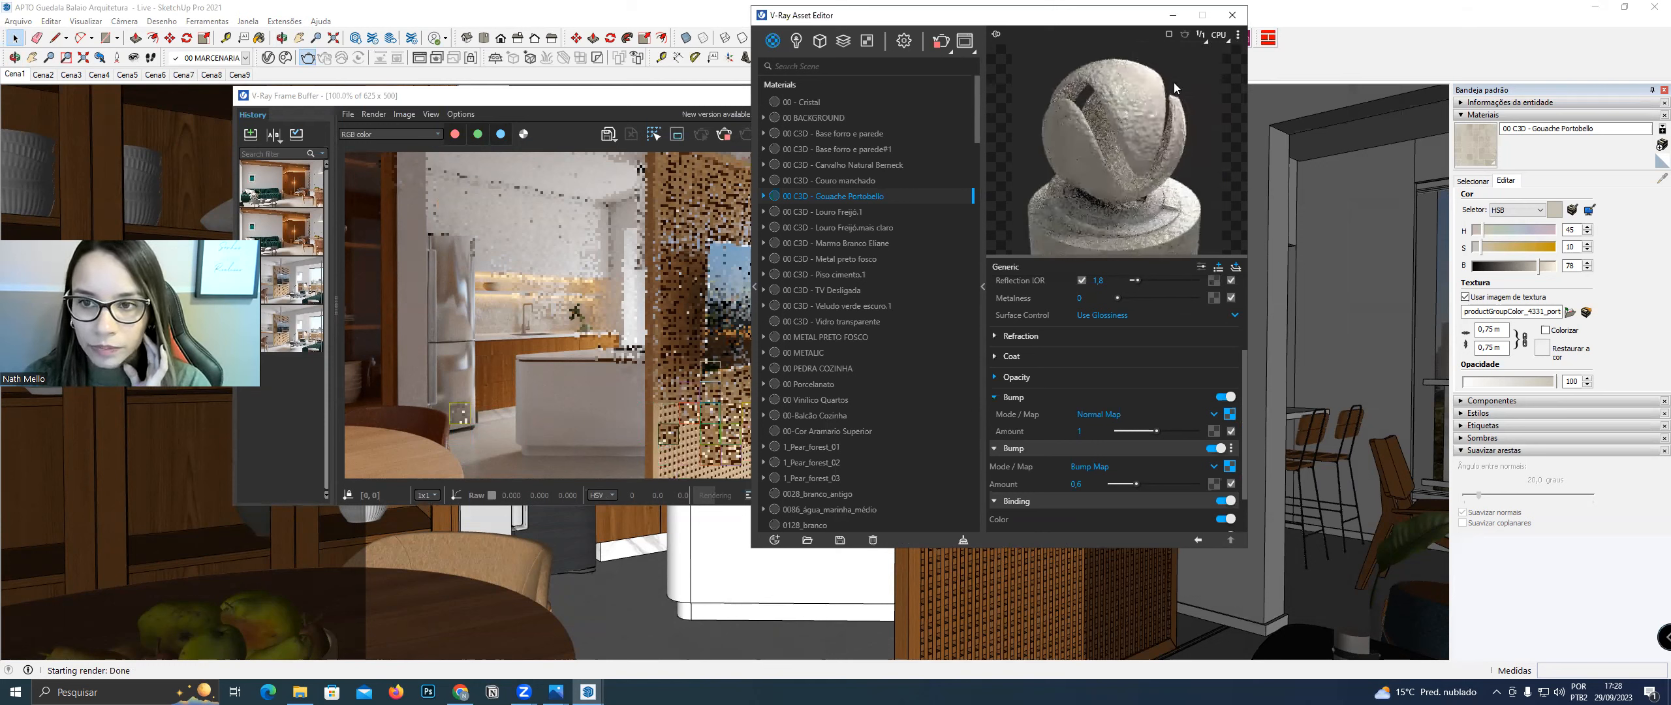
left_click(1238, 36)
left_click(1219, 83)
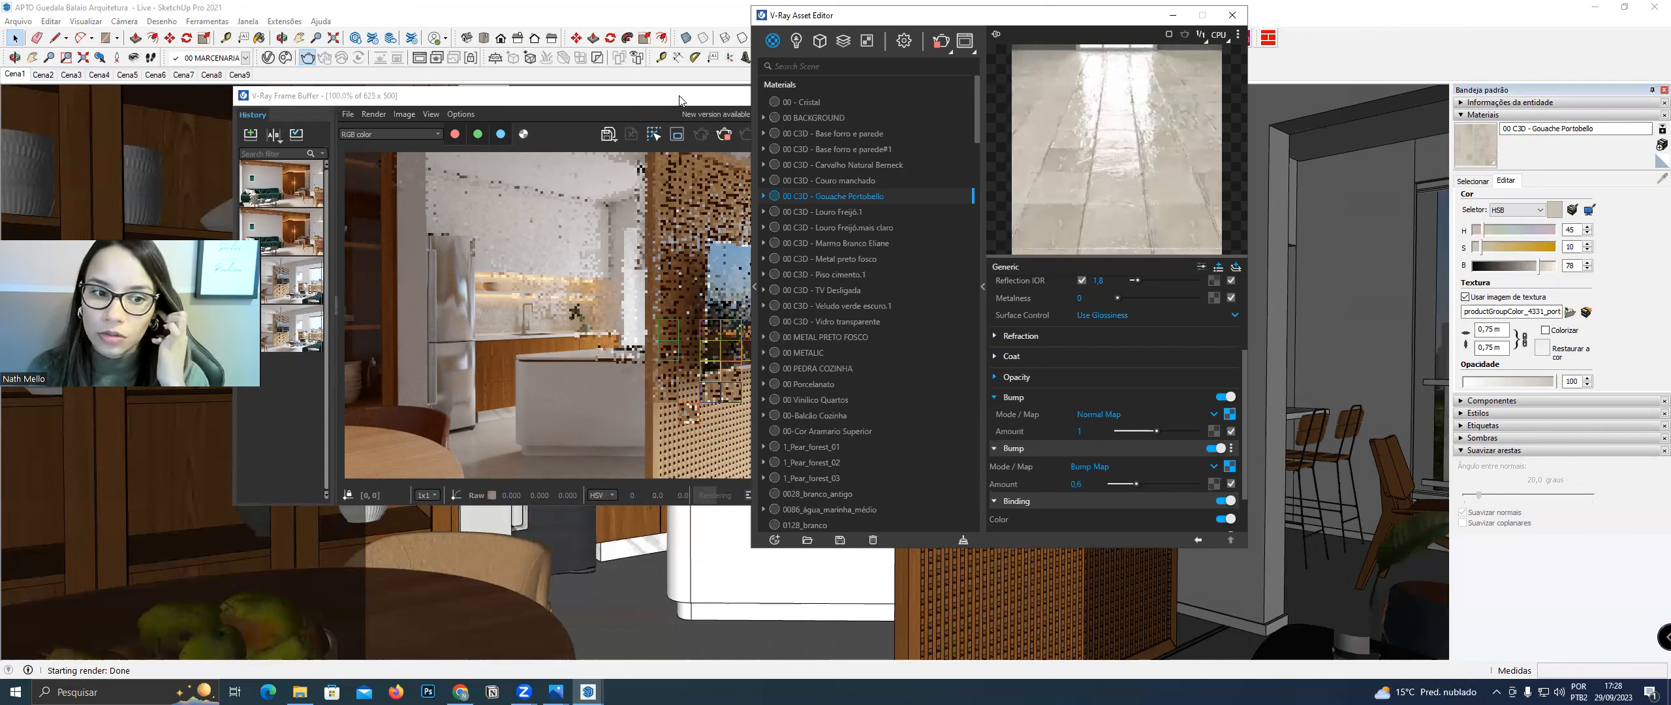
Put away the frame buffer and close the Asset Editor to clear the model view
left_click_drag(679, 100, 687, 99)
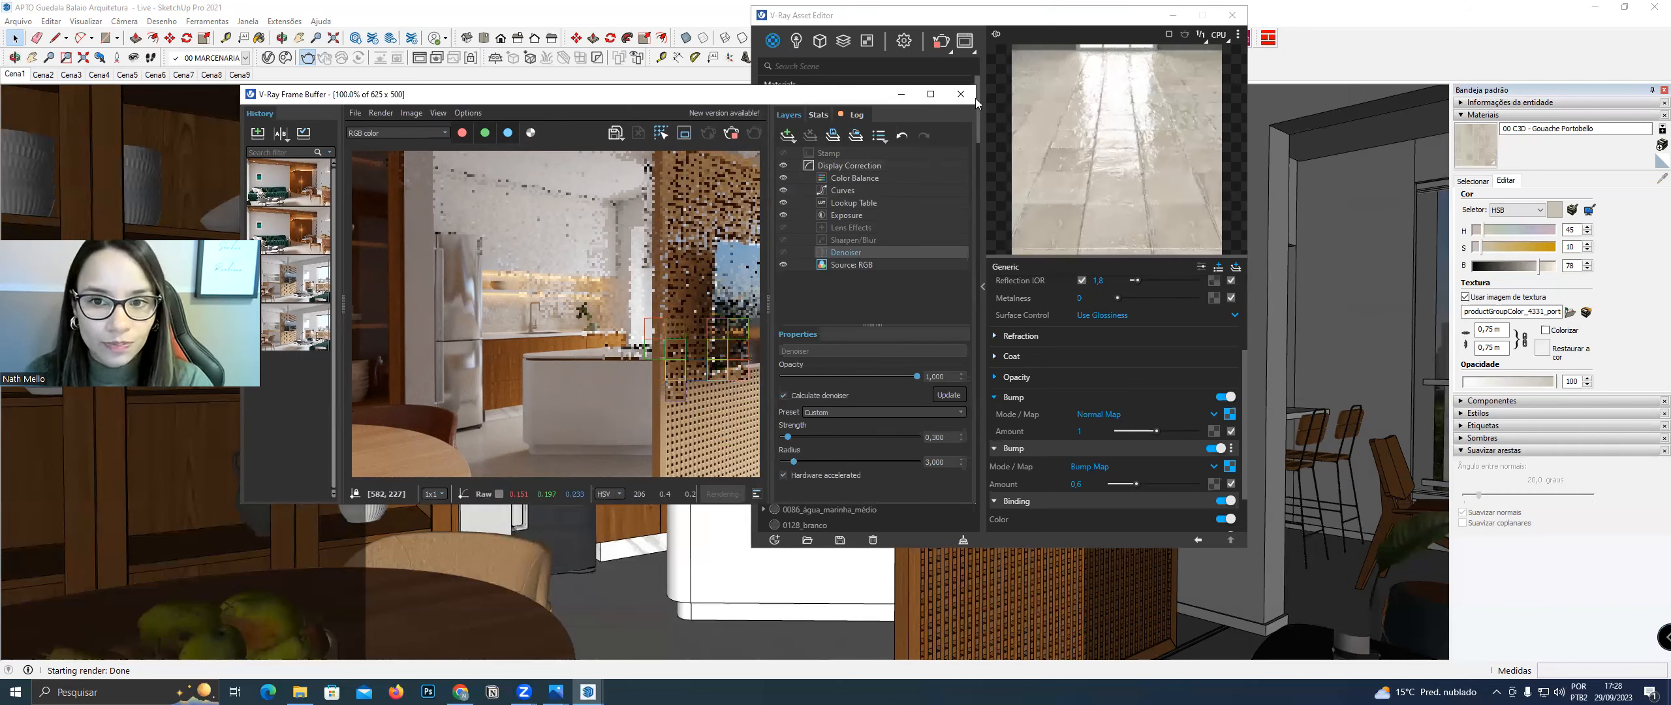
left_click(590, 574)
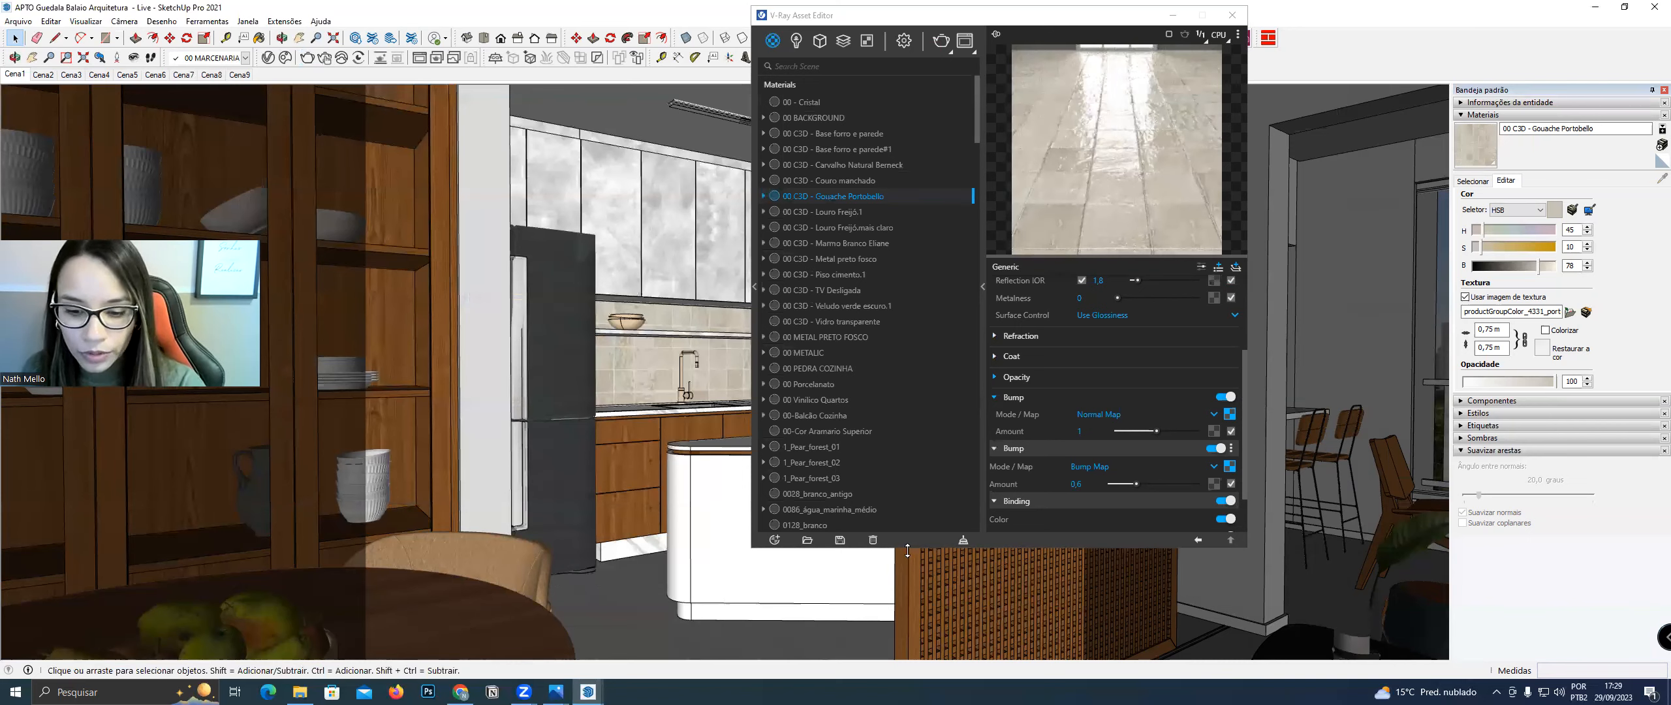
left_click(1232, 16)
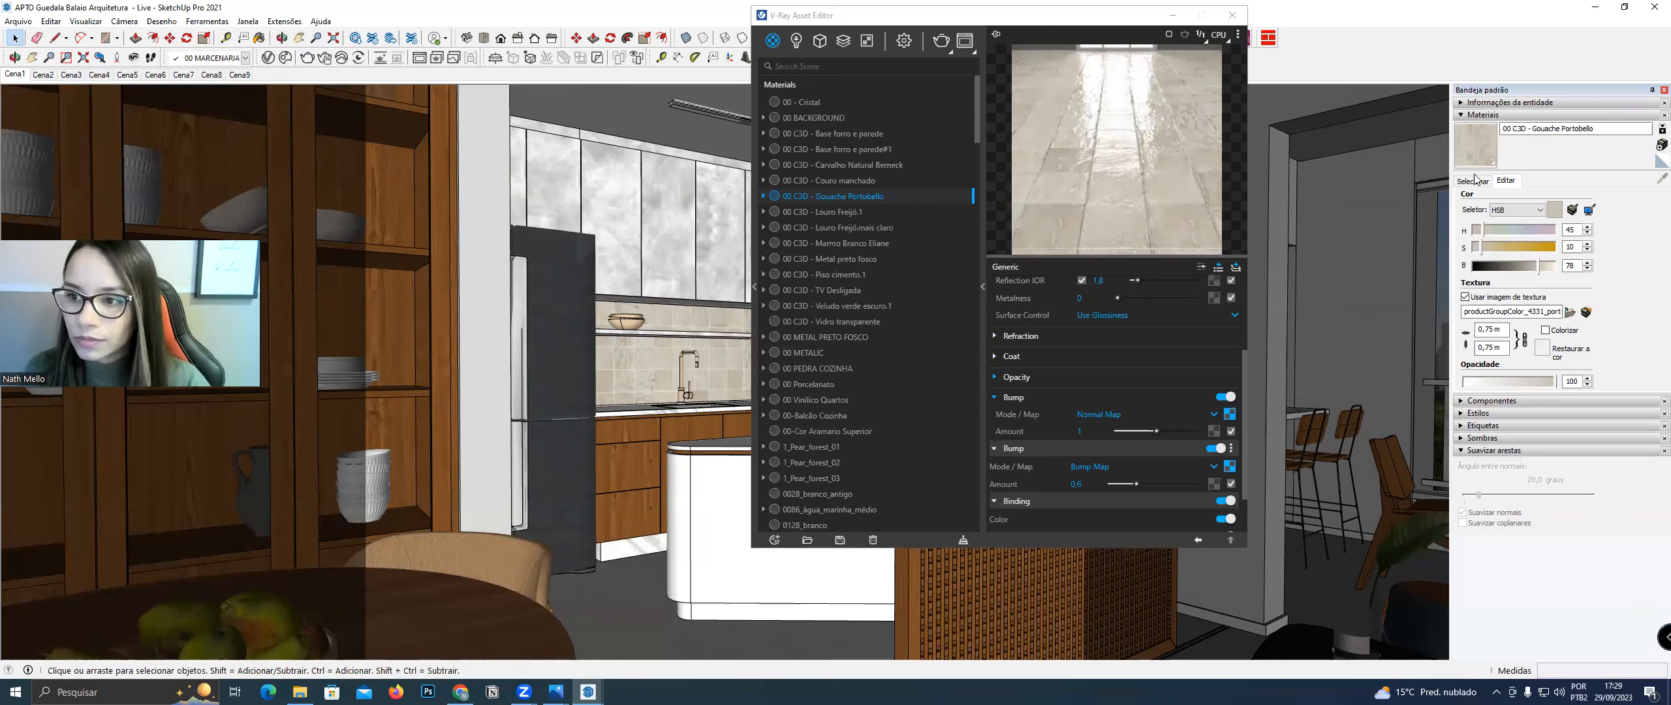
Return to the full living room view and sample the dark green velvet material from the sofa
left_click(1659, 177)
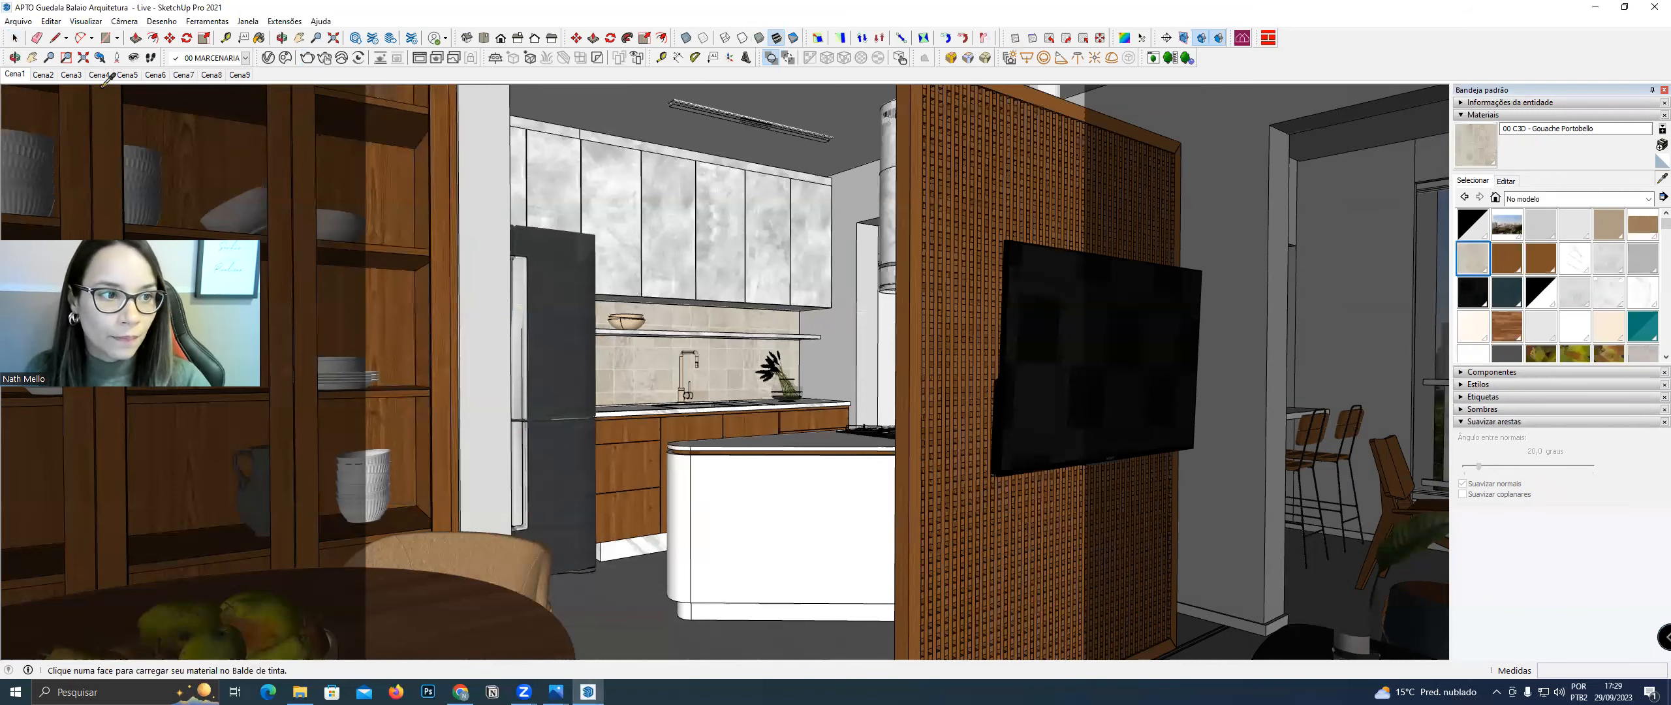
key("Page_Up")
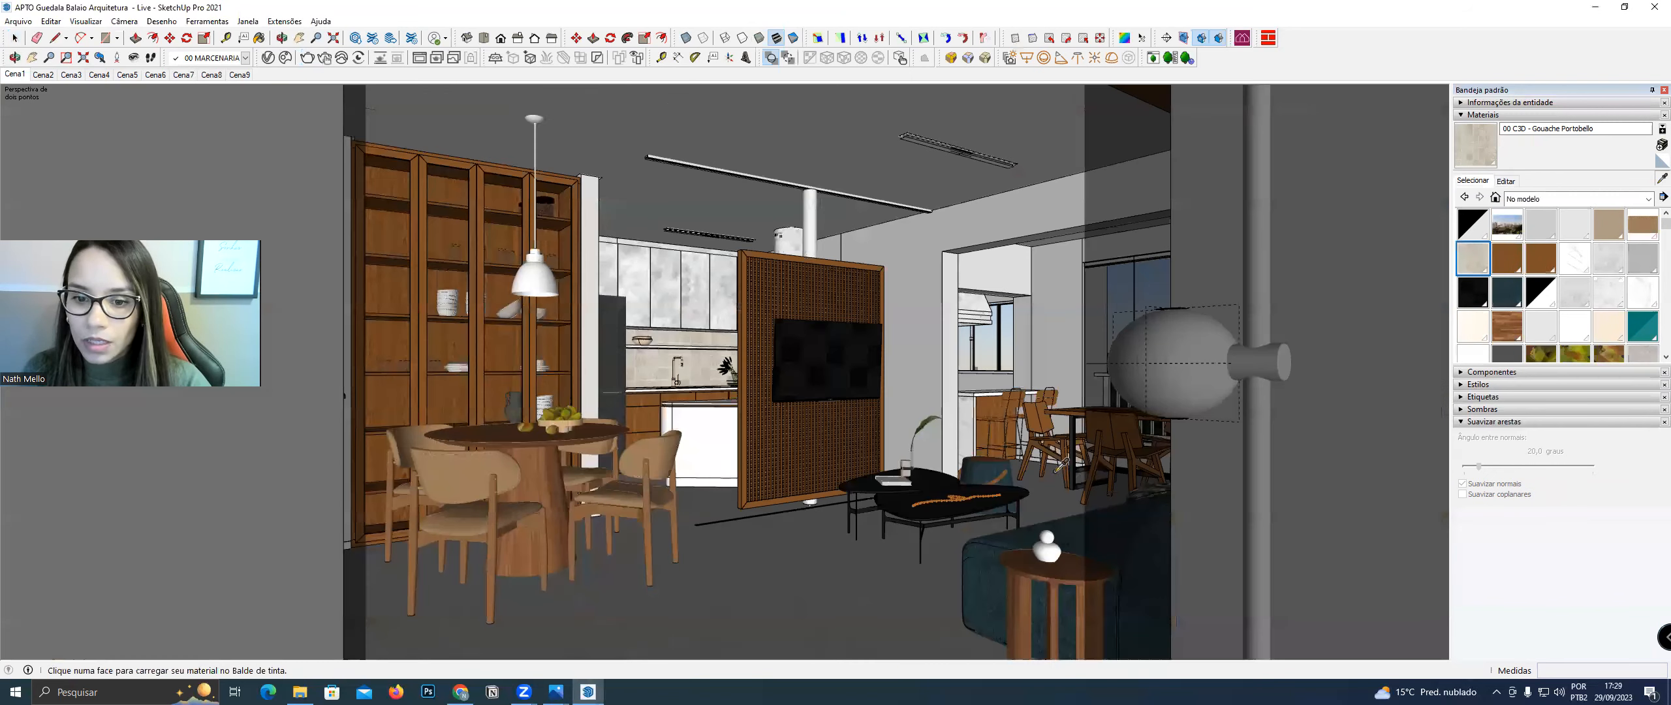
left_click(985, 559)
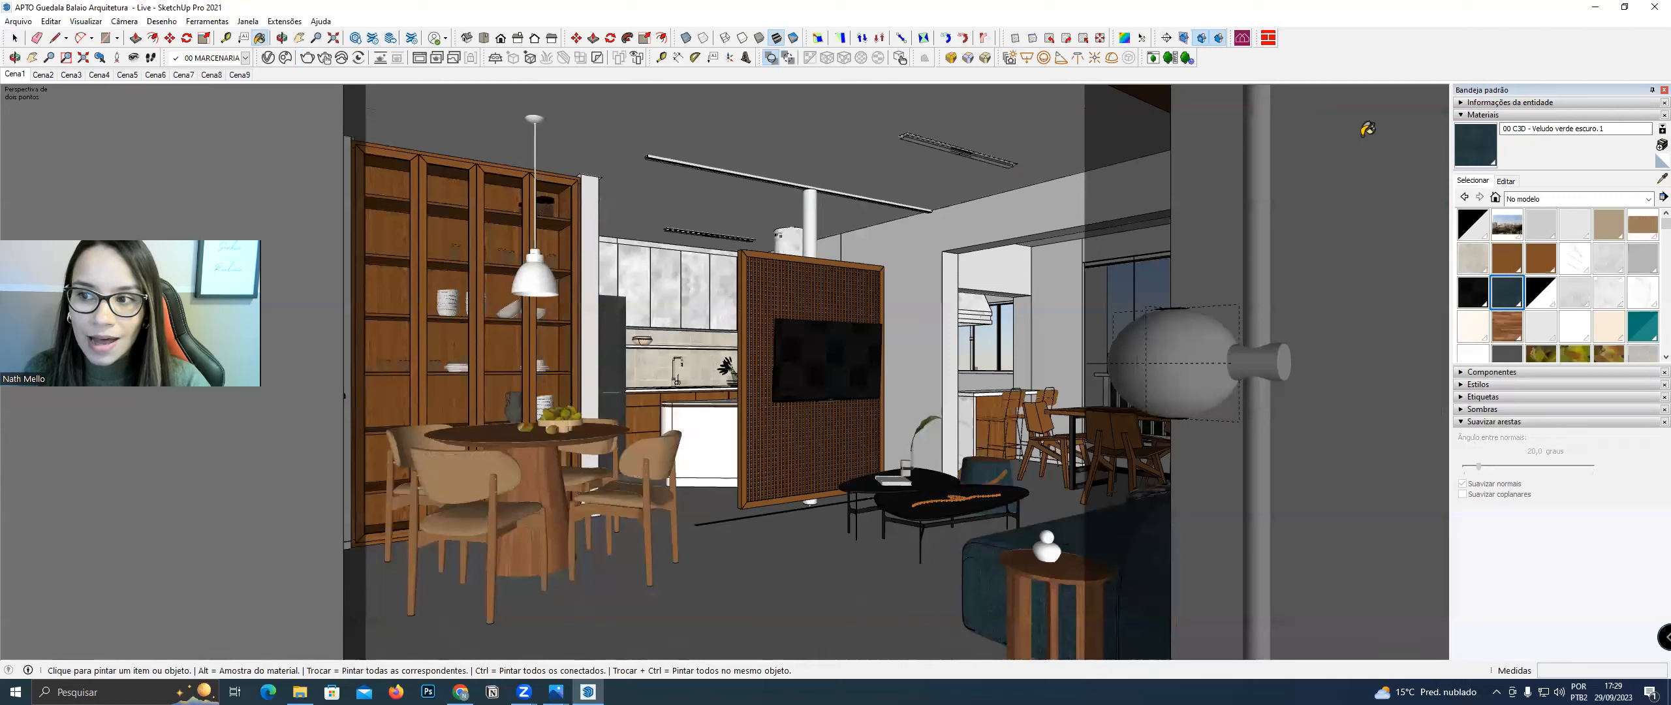
Open the velvet's texture image Fabric 09.jpg in the image viewer, inspect it, and return to the model's material list
left_click(1506, 180)
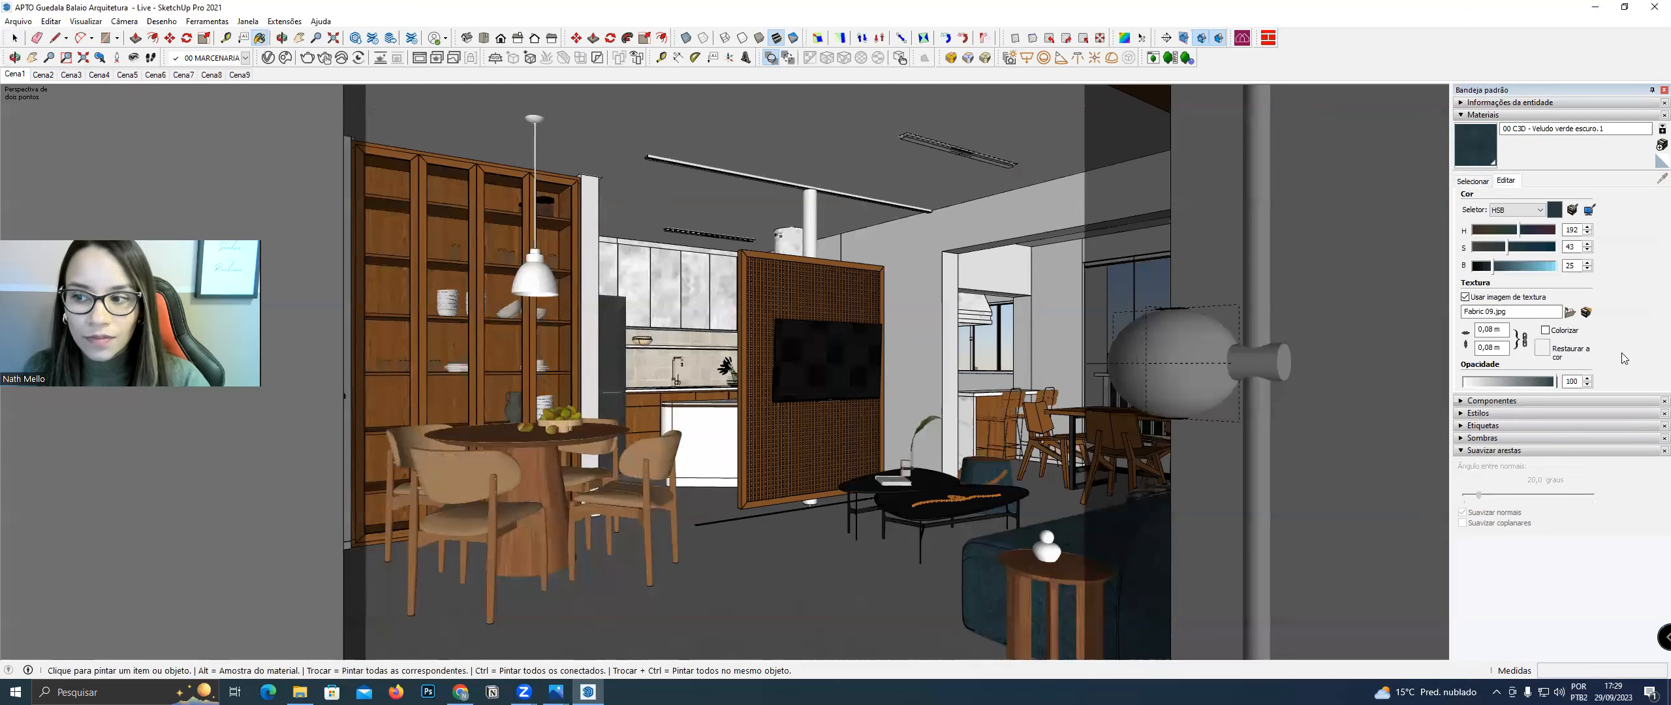
left_click(1587, 314)
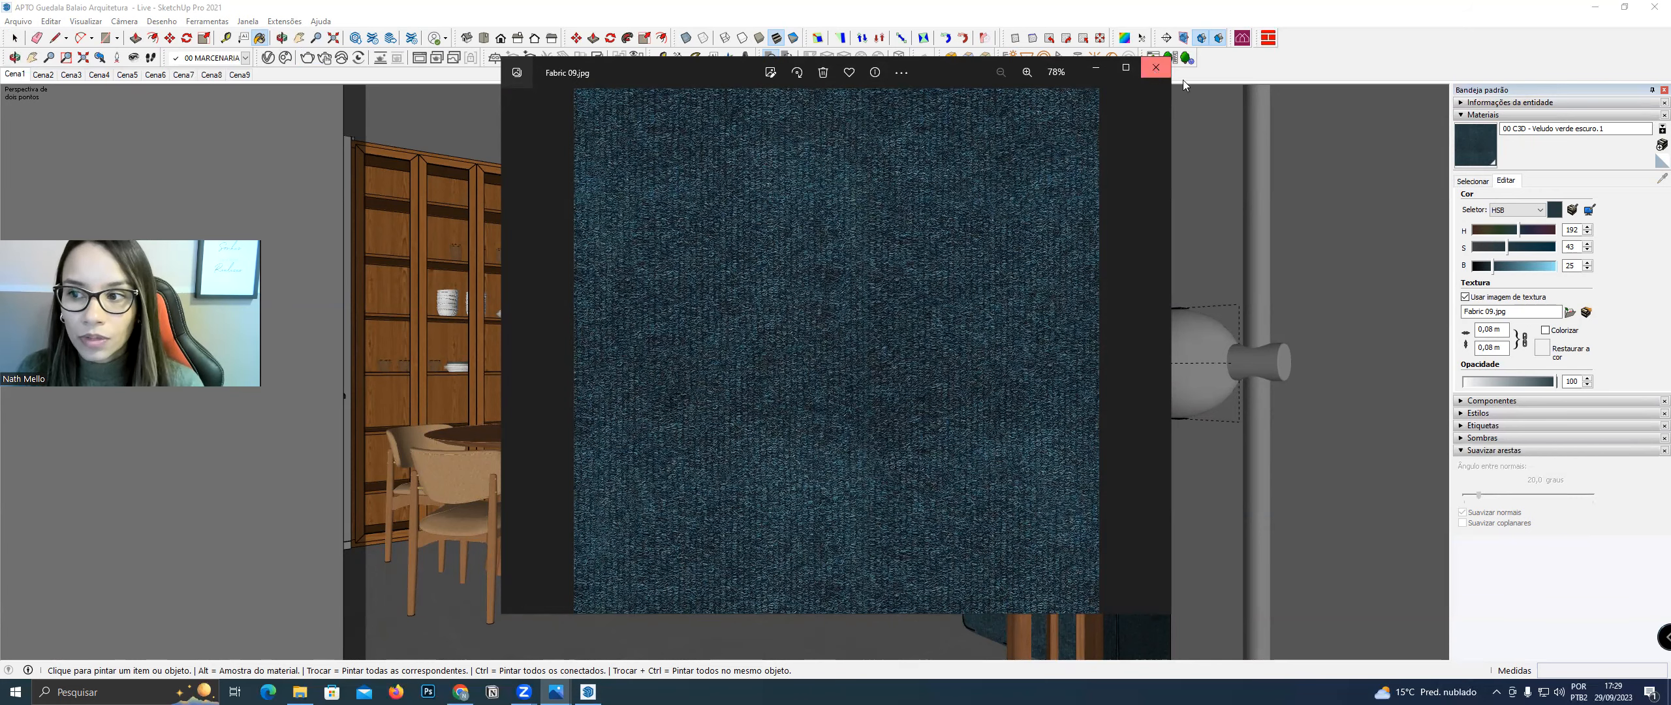
left_click(1156, 67)
left_click(1474, 182)
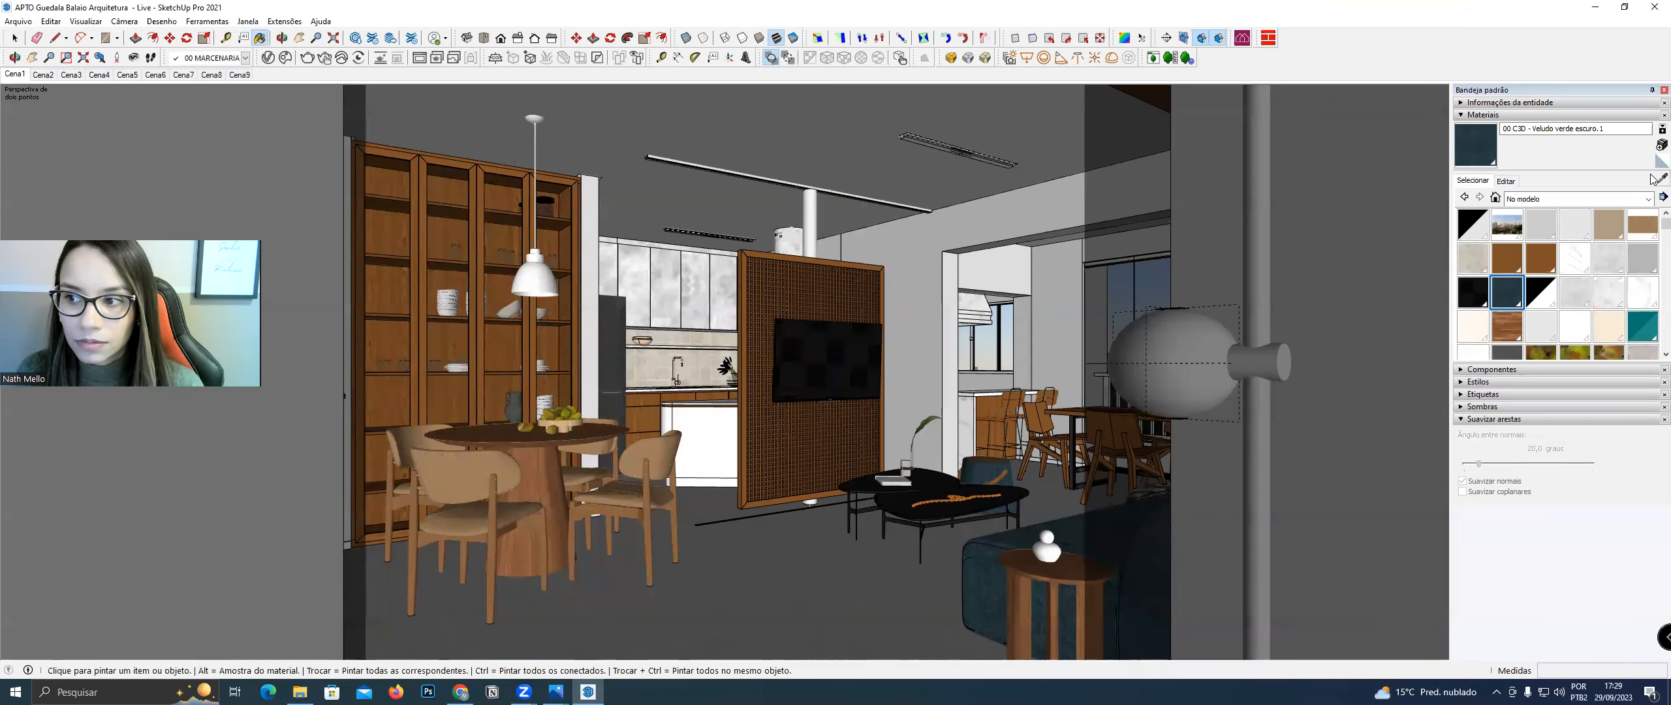
Open the velvet material in the Asset Editor beside the sofa and wrap its diffuse texture in a Color Correction
left_click(1183, 37)
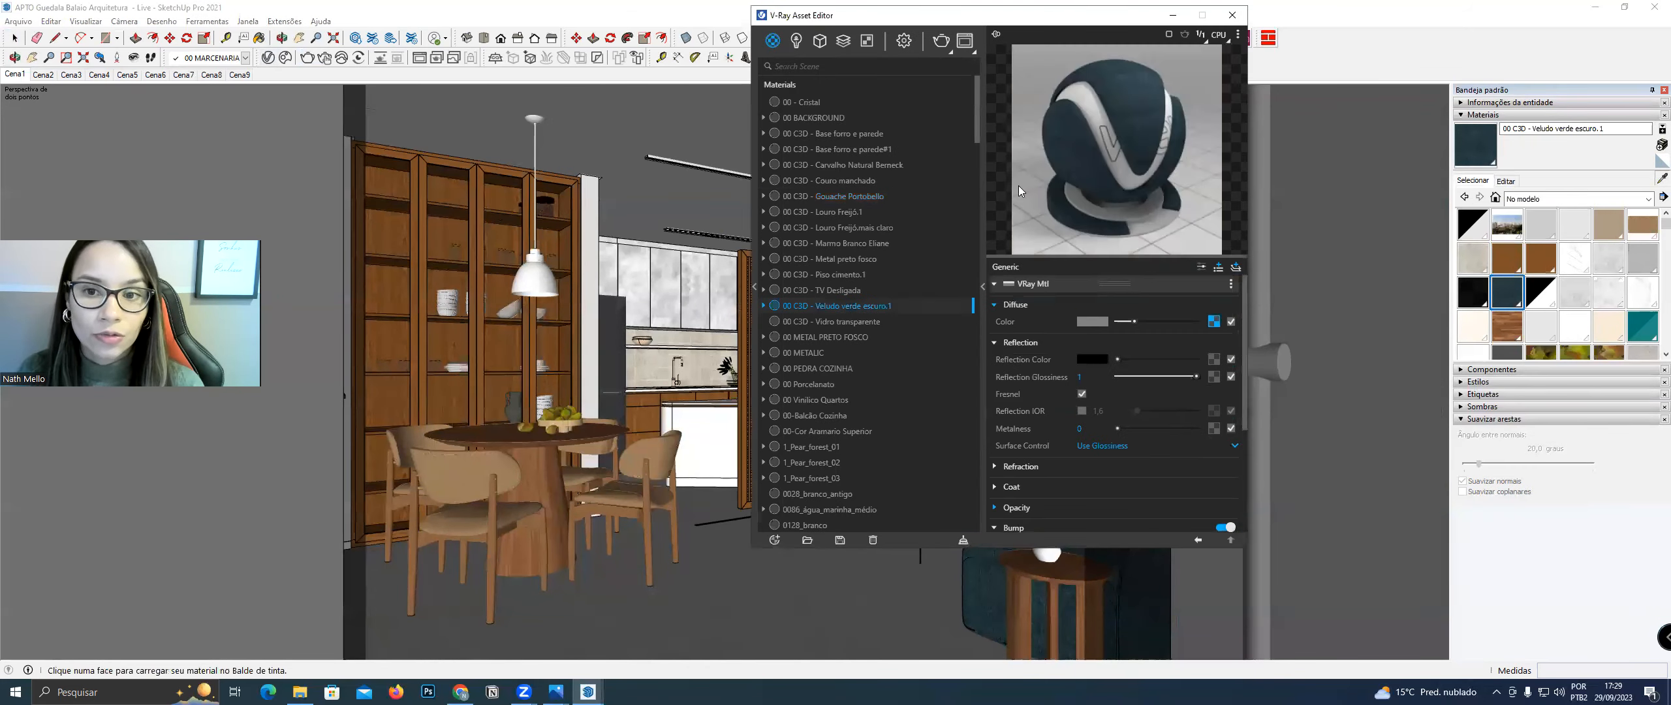
left_click_drag(1082, 32, 773, 34)
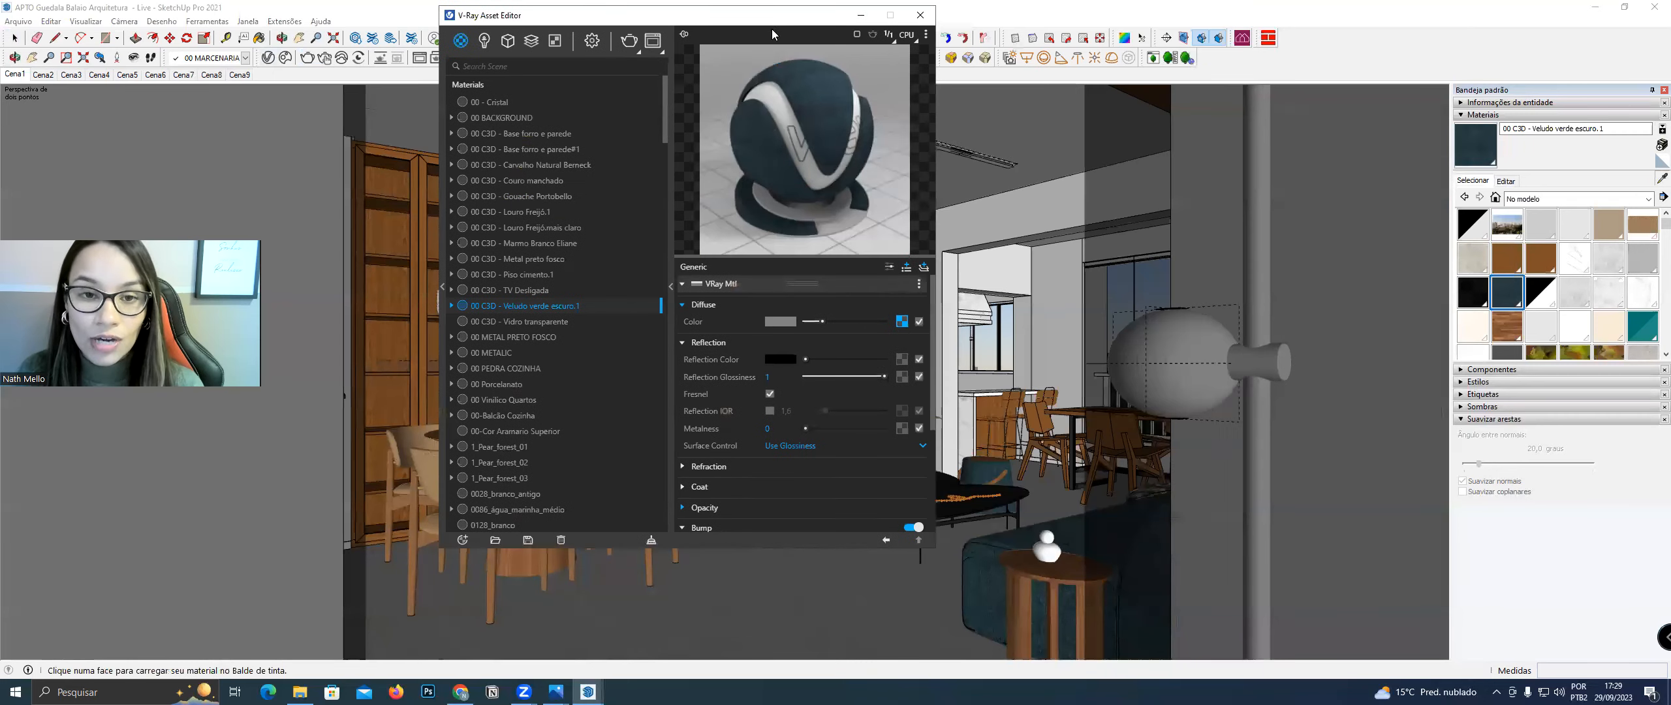
right_click(902, 319)
mouse_move(855, 413)
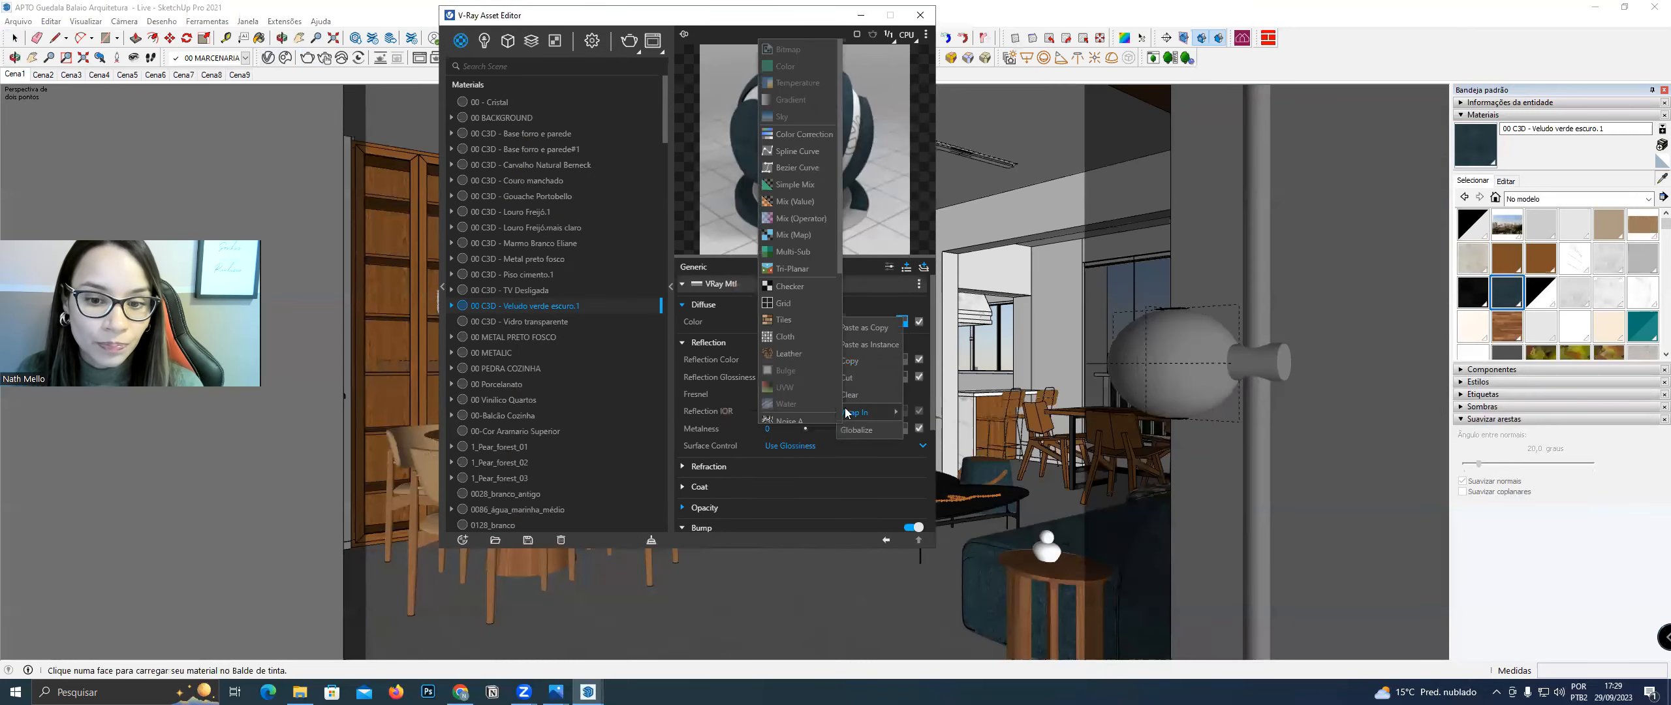
left_click(803, 140)
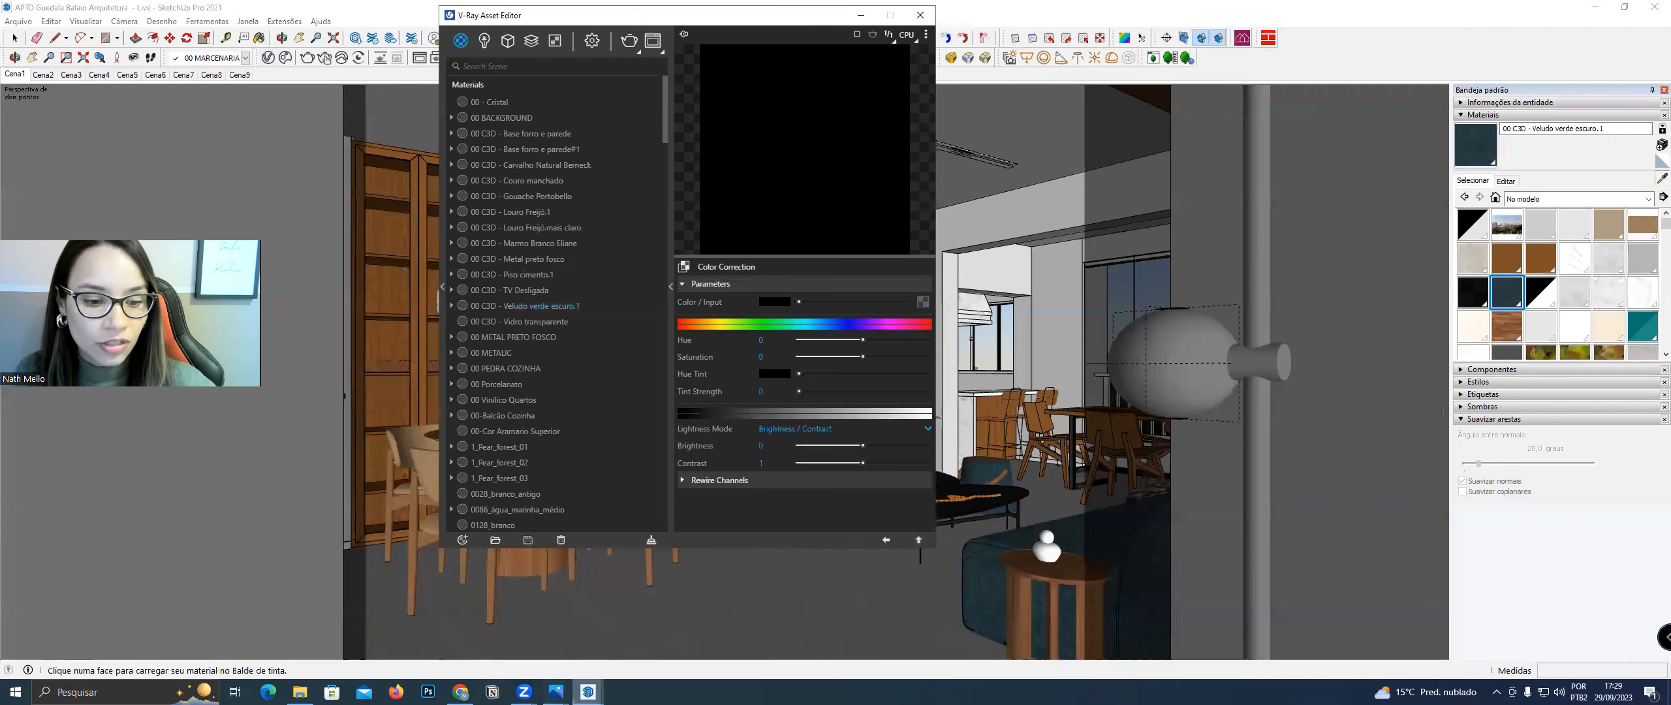
Check the sofa's green in the 2 LUZES.png render and the apartment reference photos, and return to the Color Correction settings
mouse_move(599, 671)
left_click(696, 621)
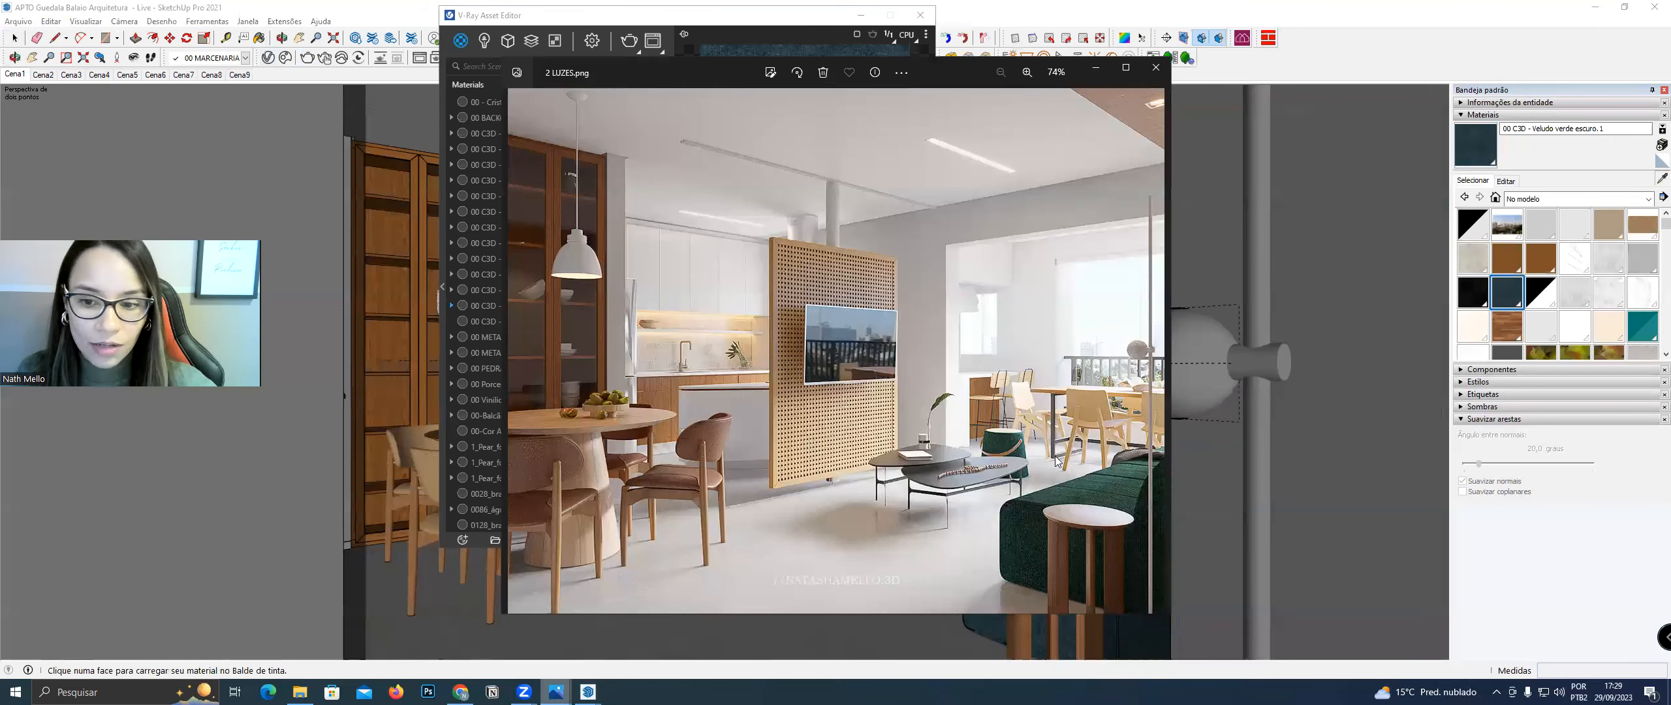
left_click(1096, 67)
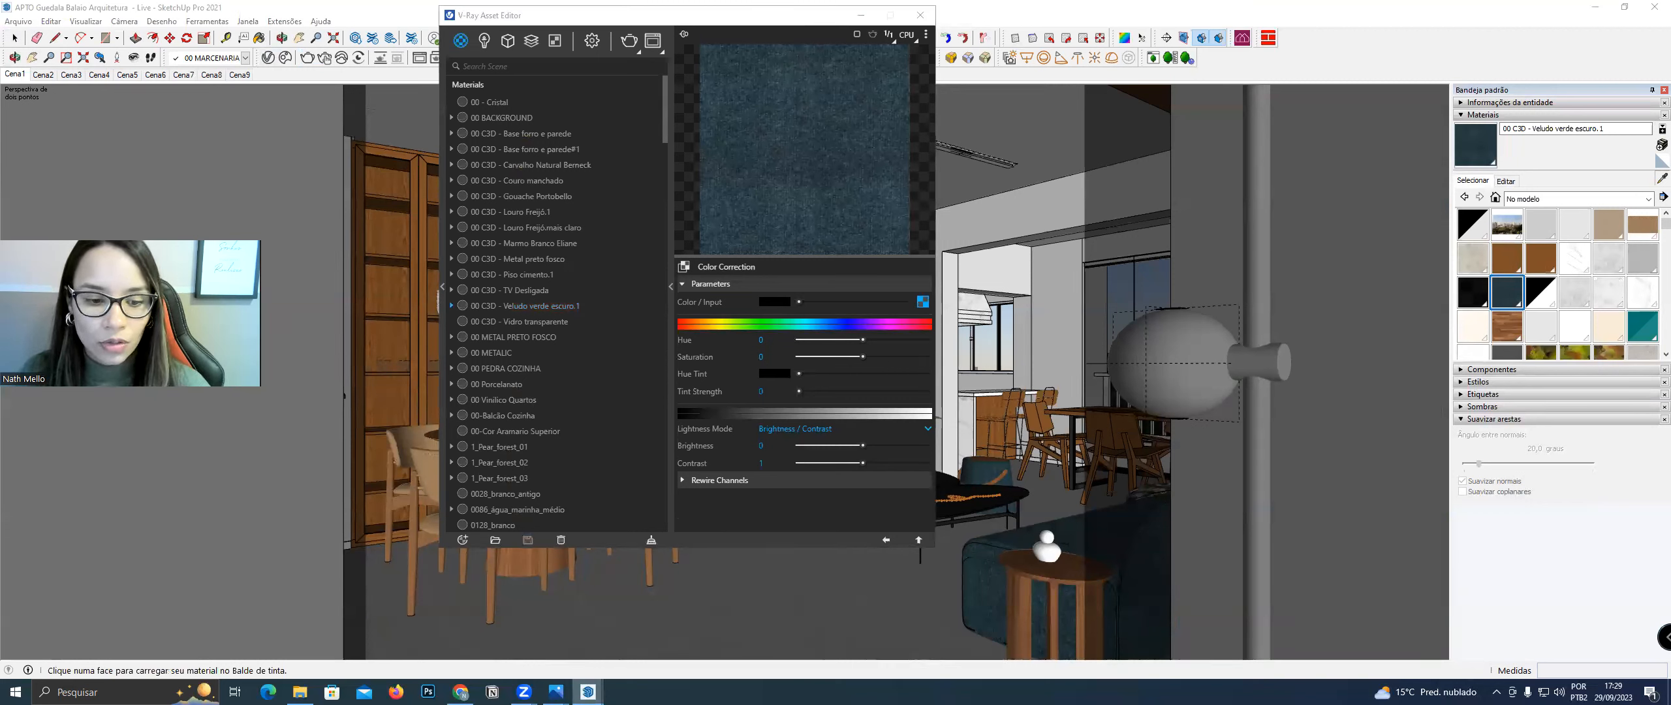
mouse_move(556, 692)
left_click(702, 633)
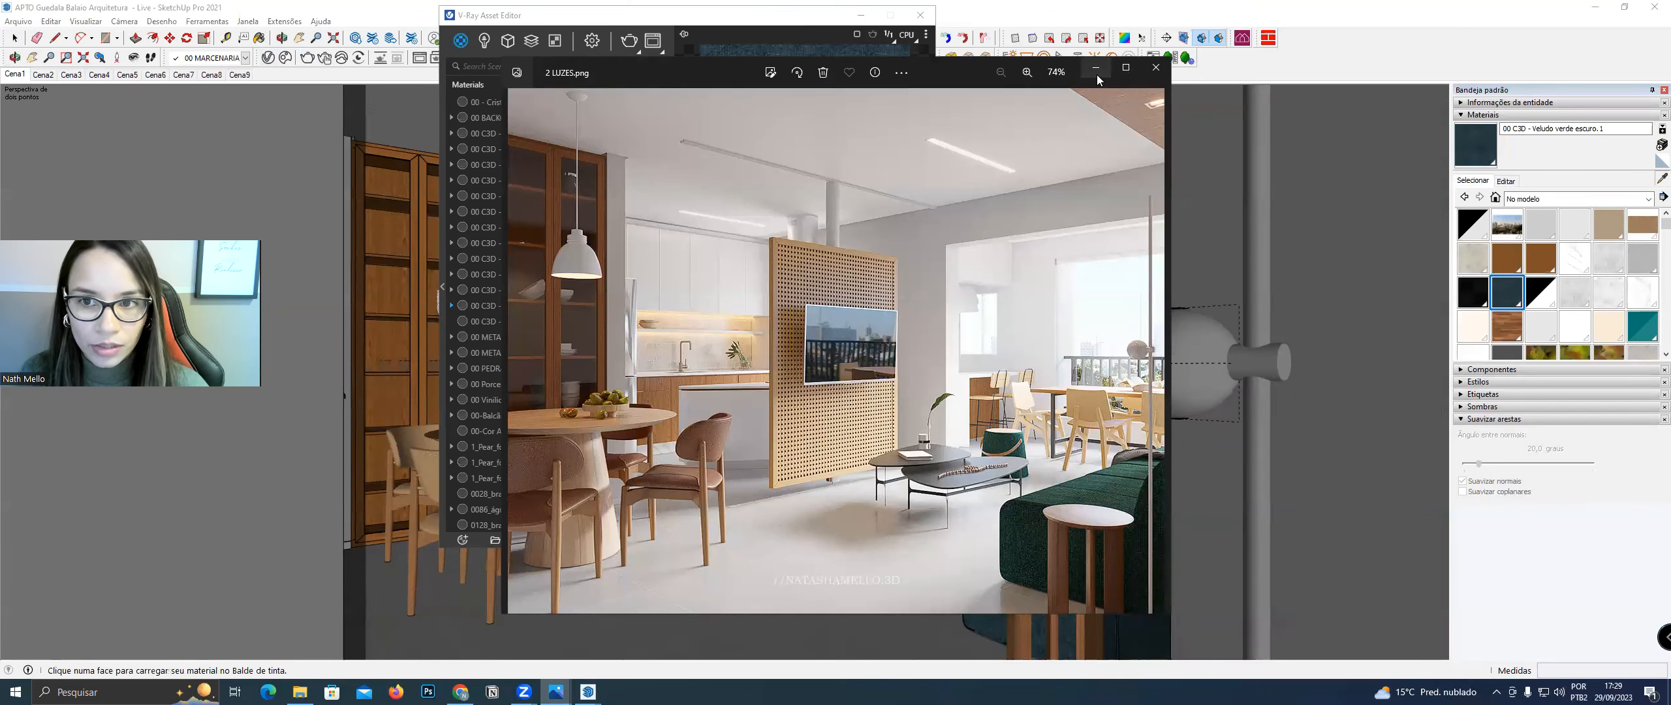
left_click(1157, 67)
mouse_move(556, 692)
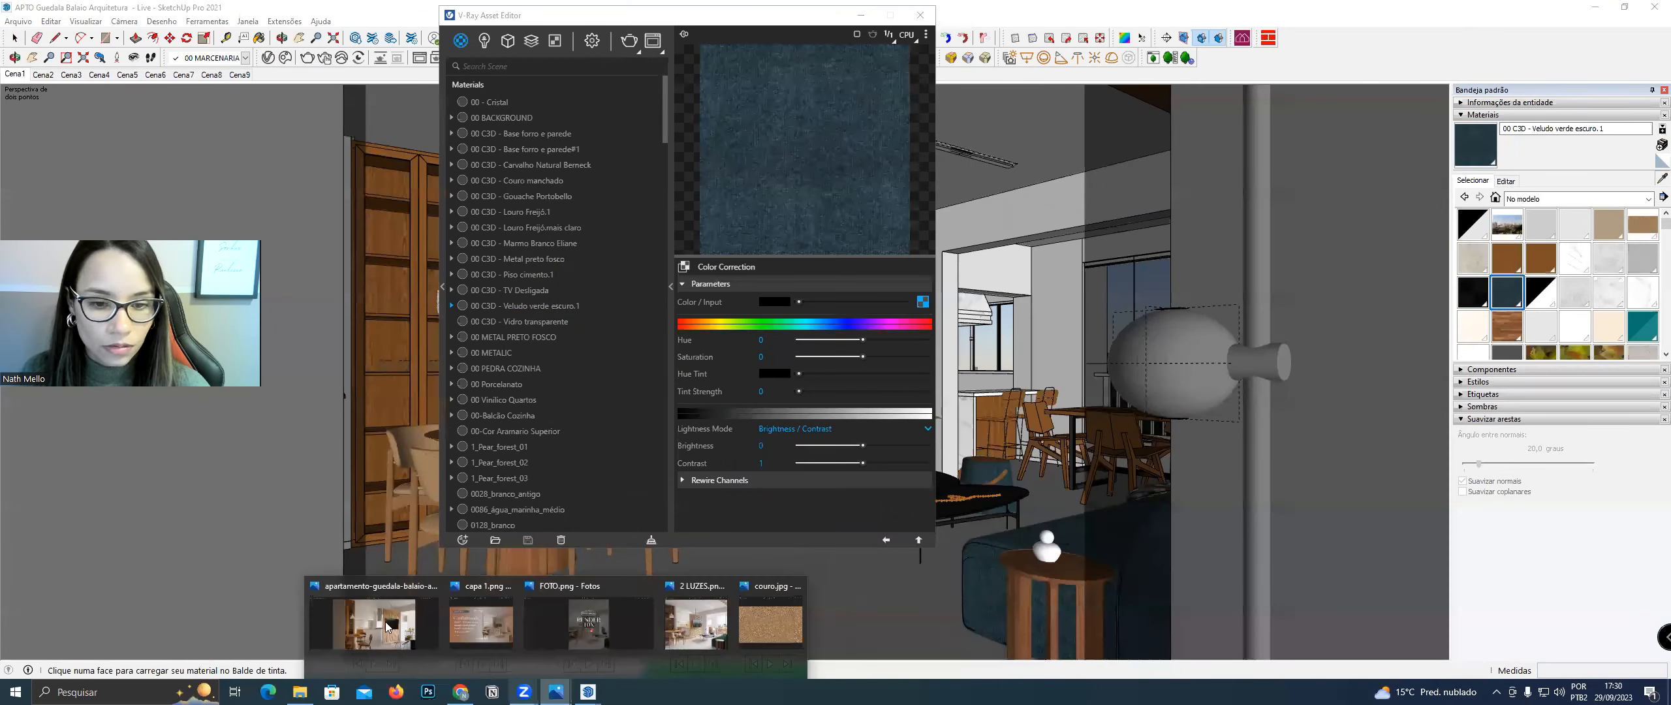
left_click(388, 627)
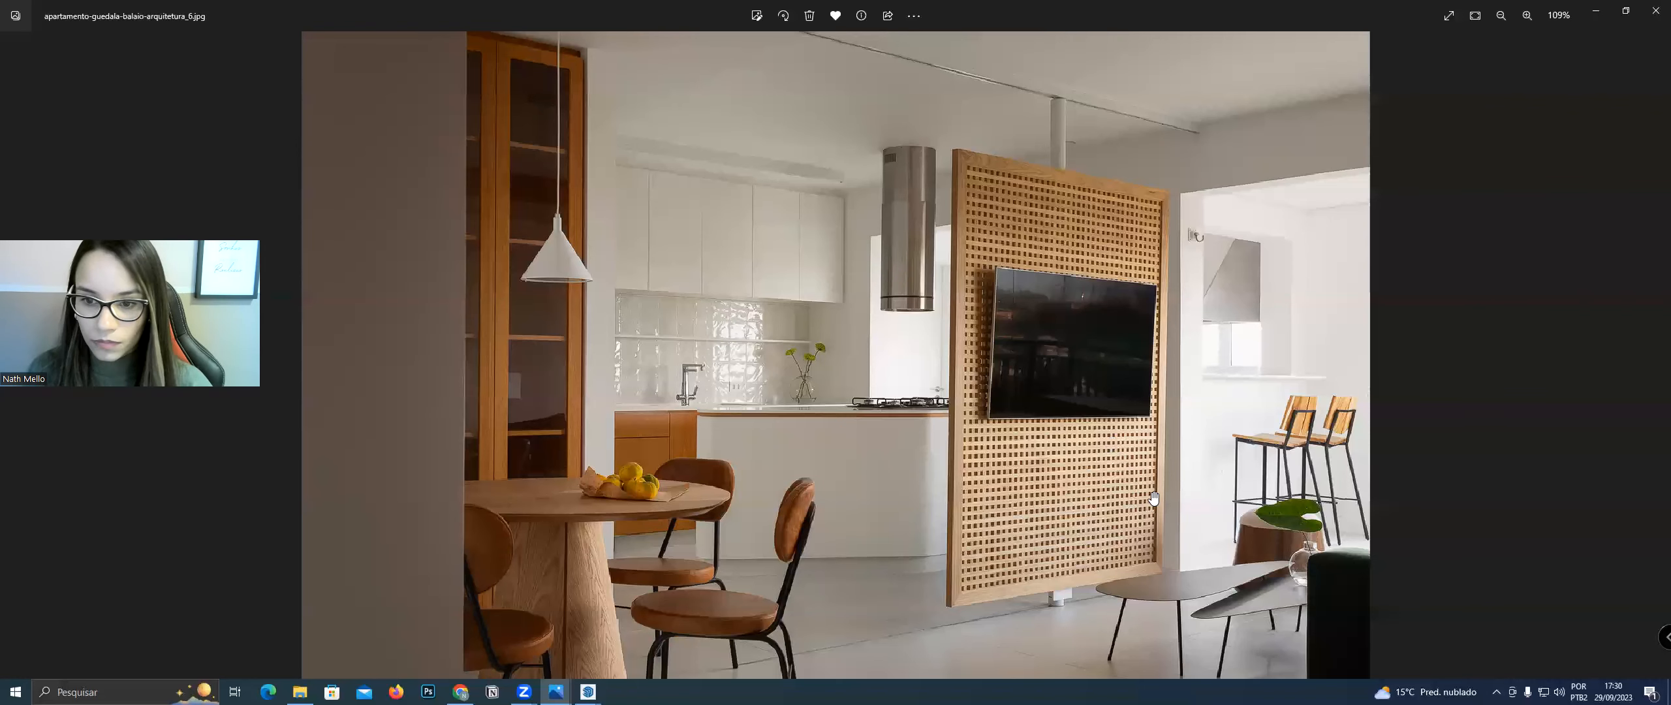
key("Right")
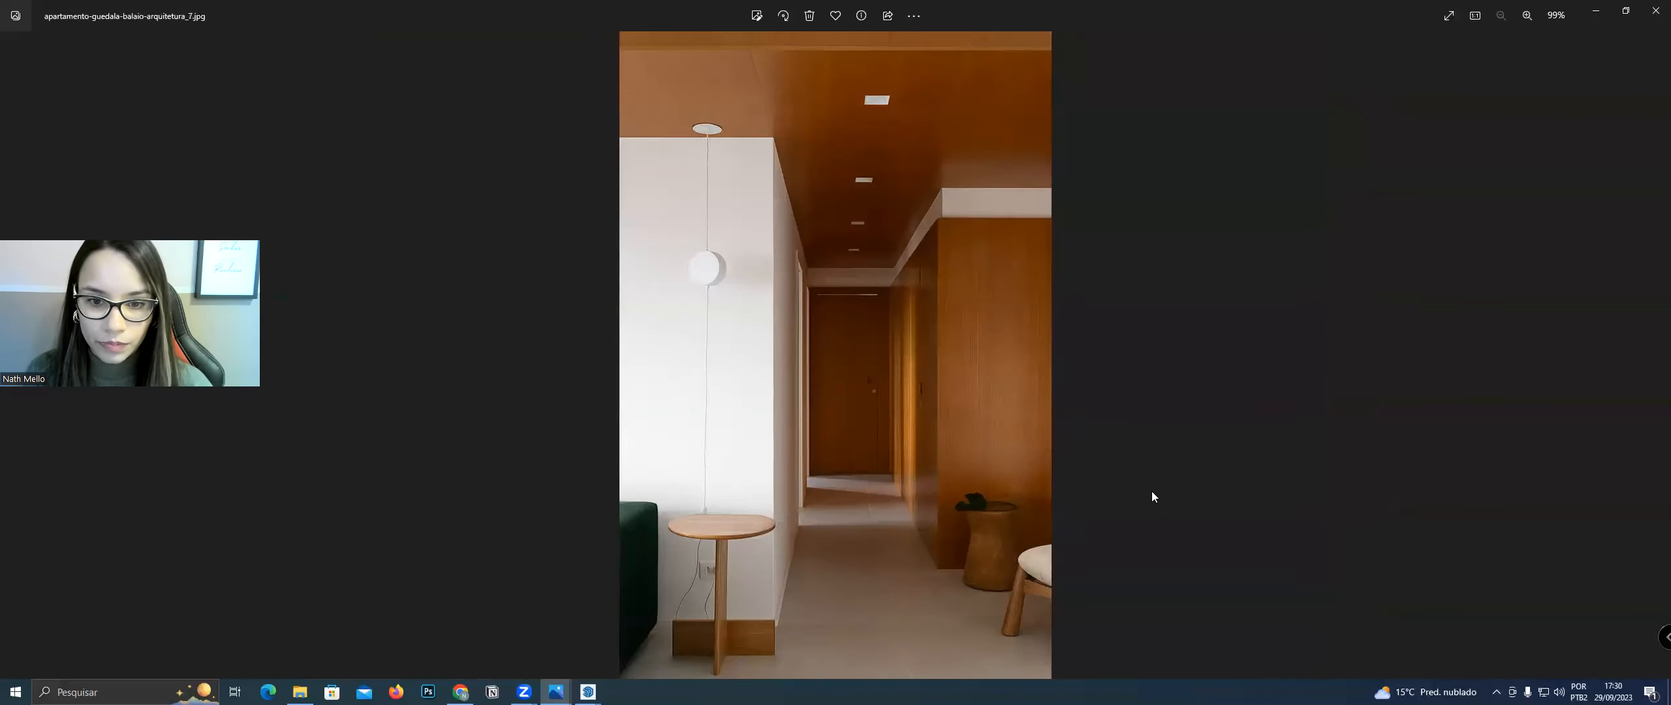
key("Right")
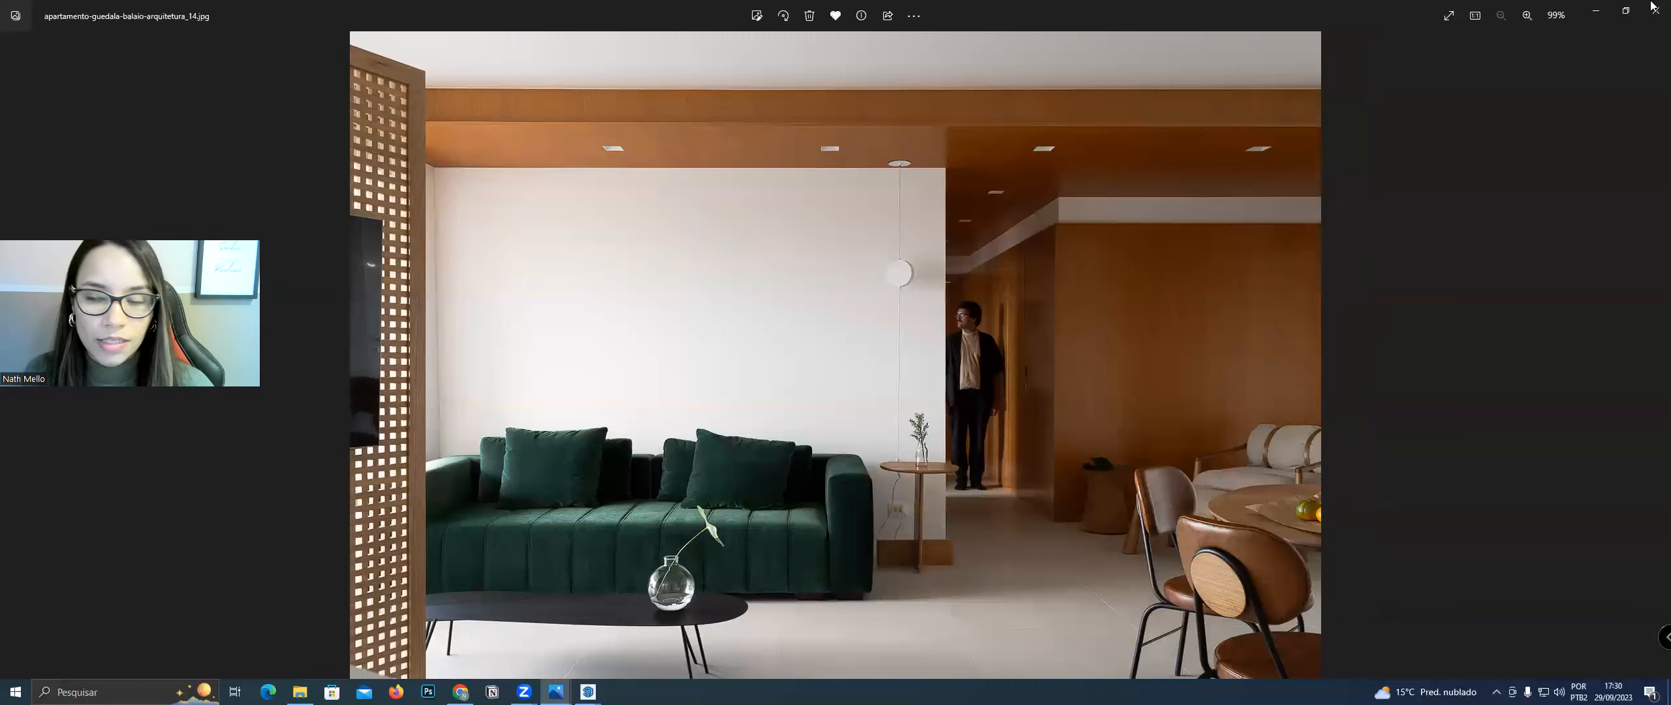
left_click(1595, 10)
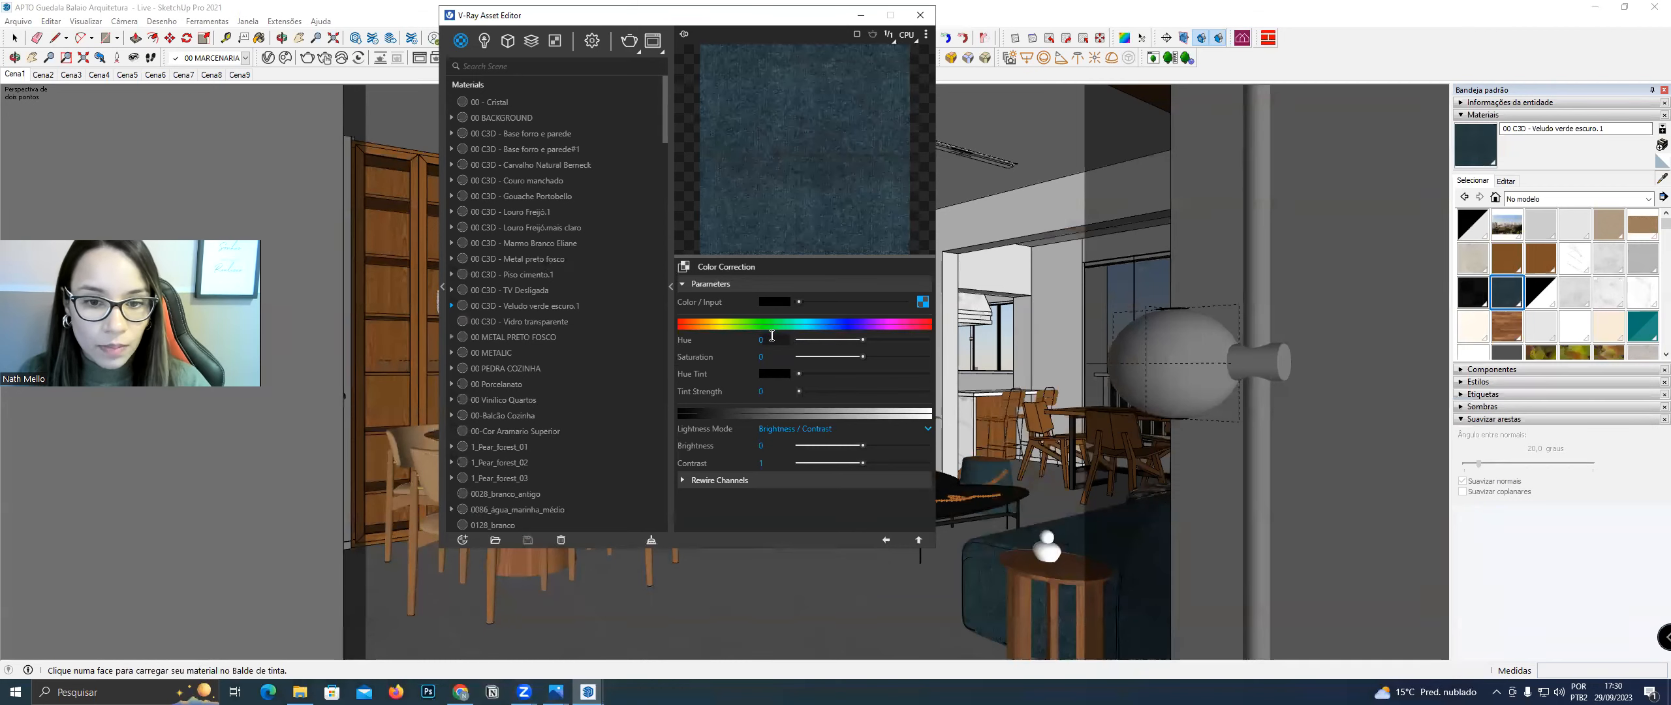
Set the velvet's Color Correction hue to -38 and its saturation to 0.17
mouse_move(850, 338)
left_mouse_down()
mouse_move(866, 344)
mouse_move(848, 338)
left_mouse_up()
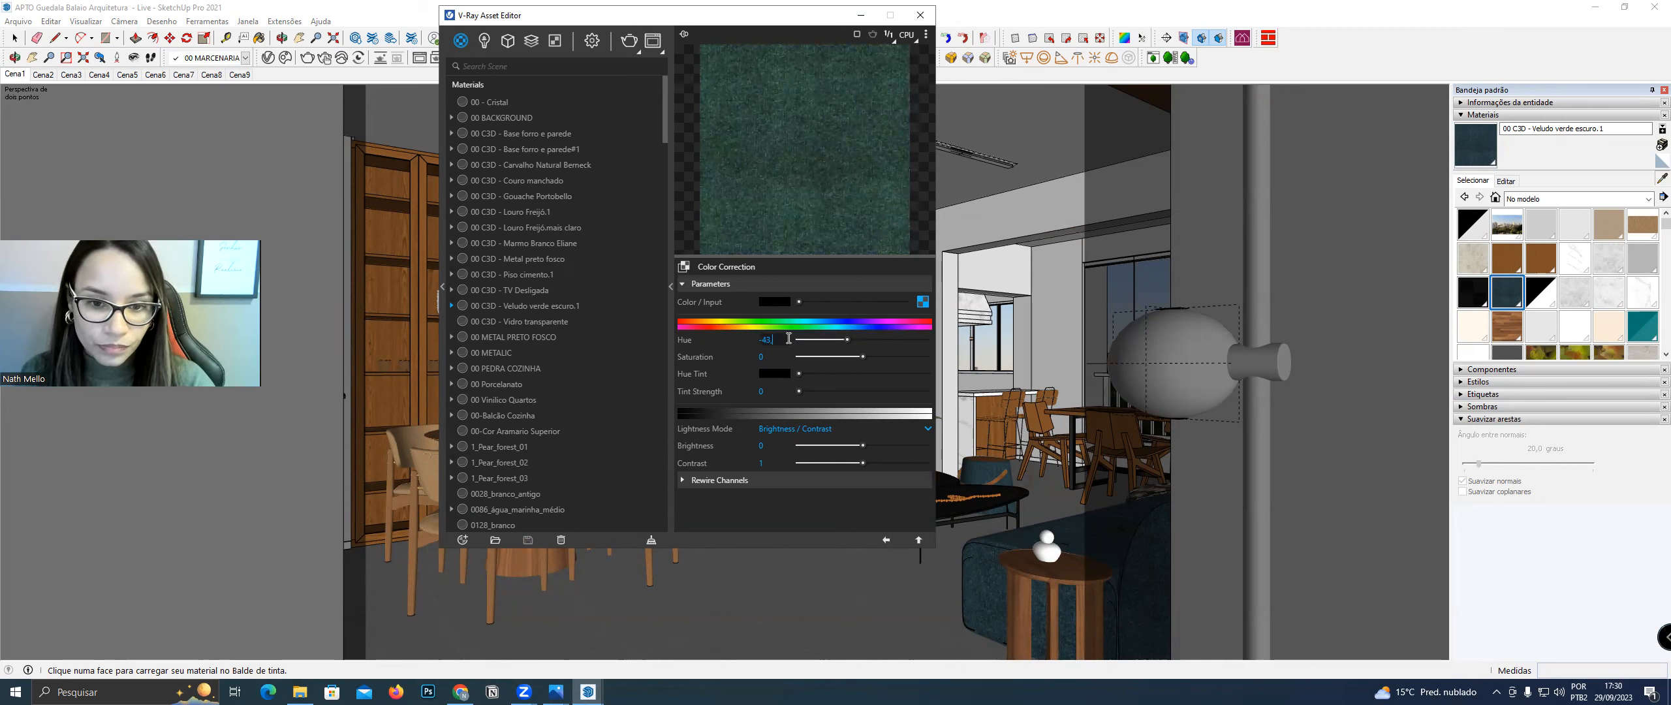
type("8")
key("Return")
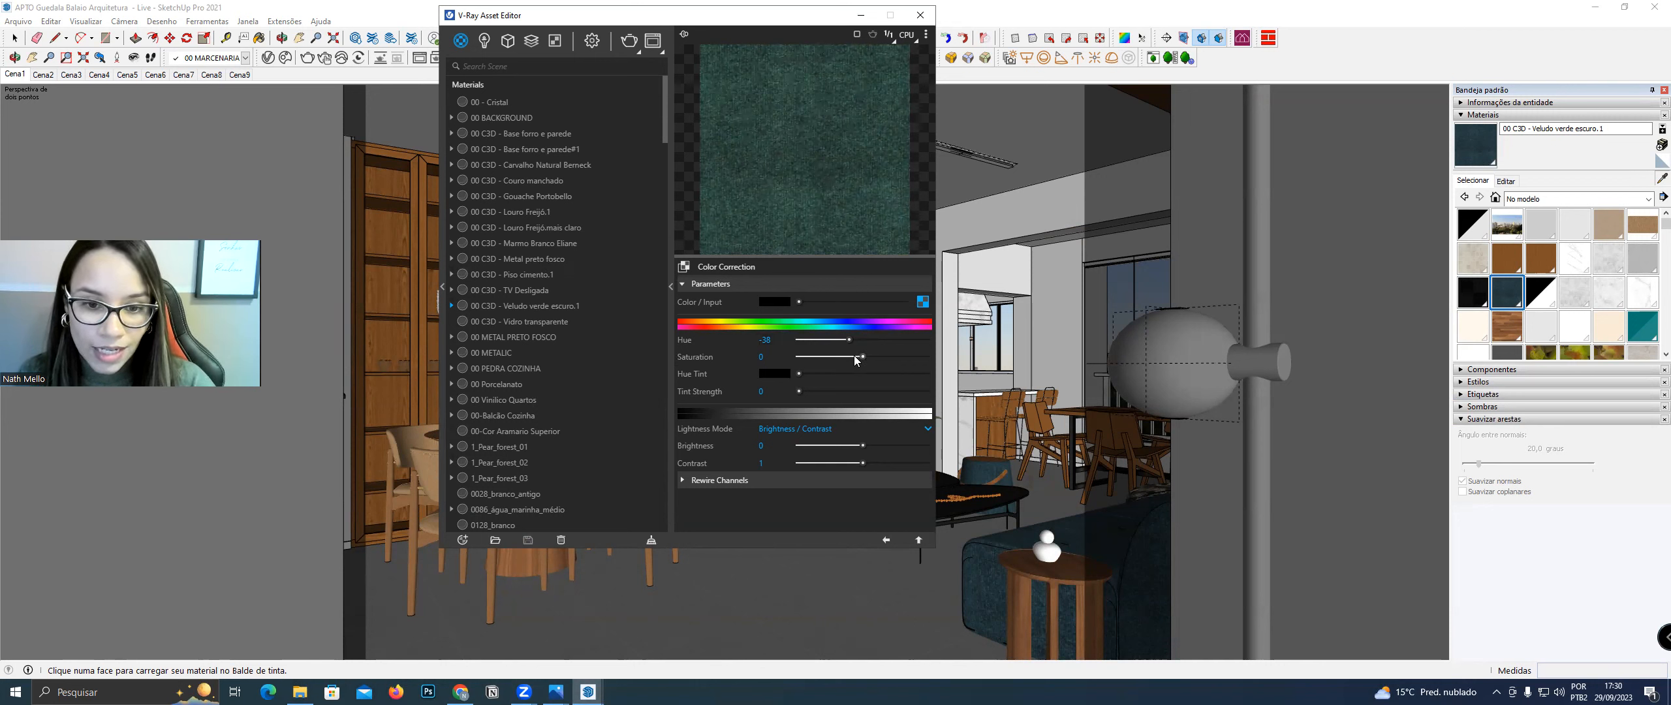
left_click_drag(871, 357, 873, 357)
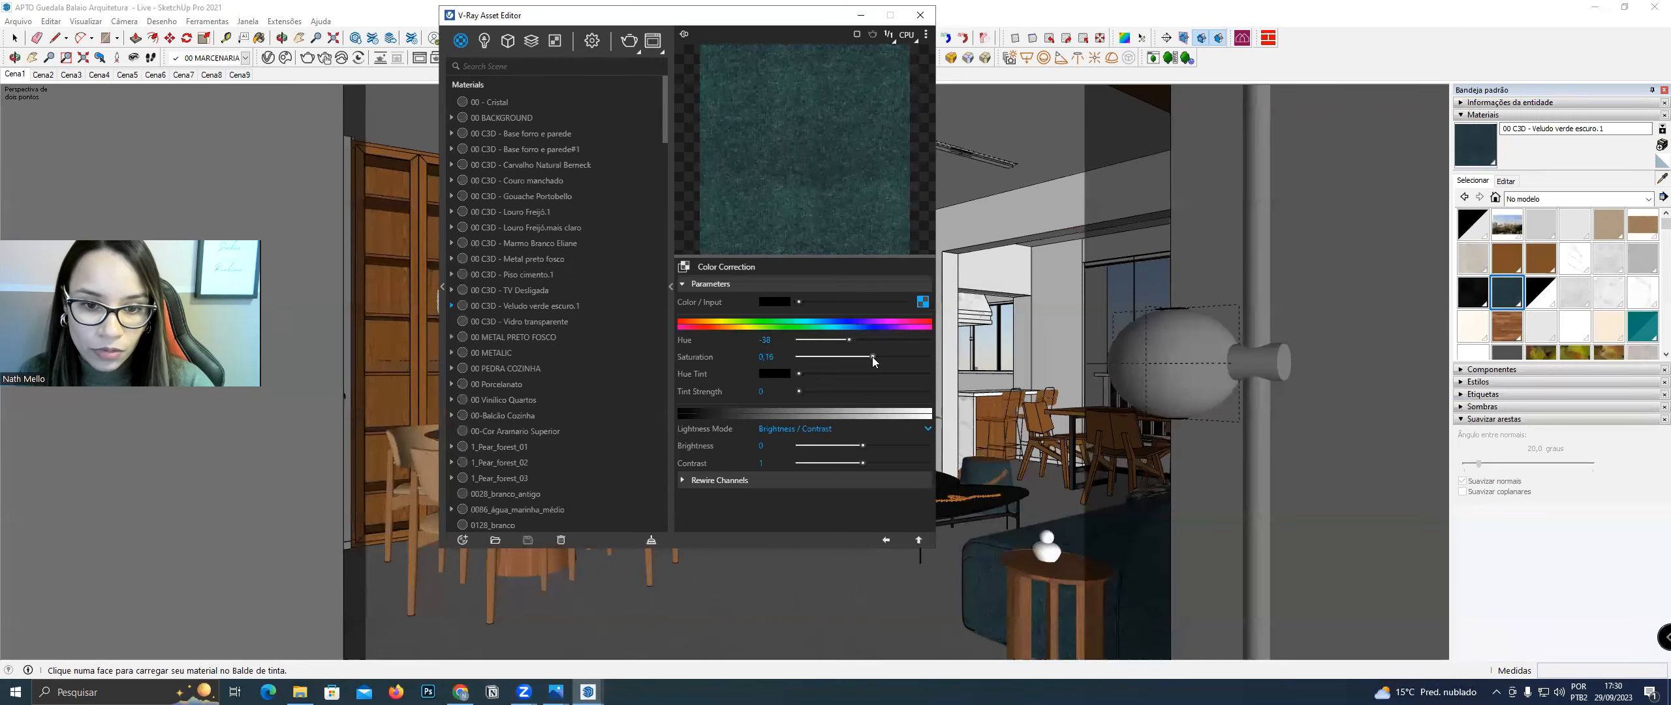
Switch the correction's lightness mode to Gain / Gamma / Lift, with gain 0.67 and gamma 0.77
left_click(786, 429)
left_click(787, 462)
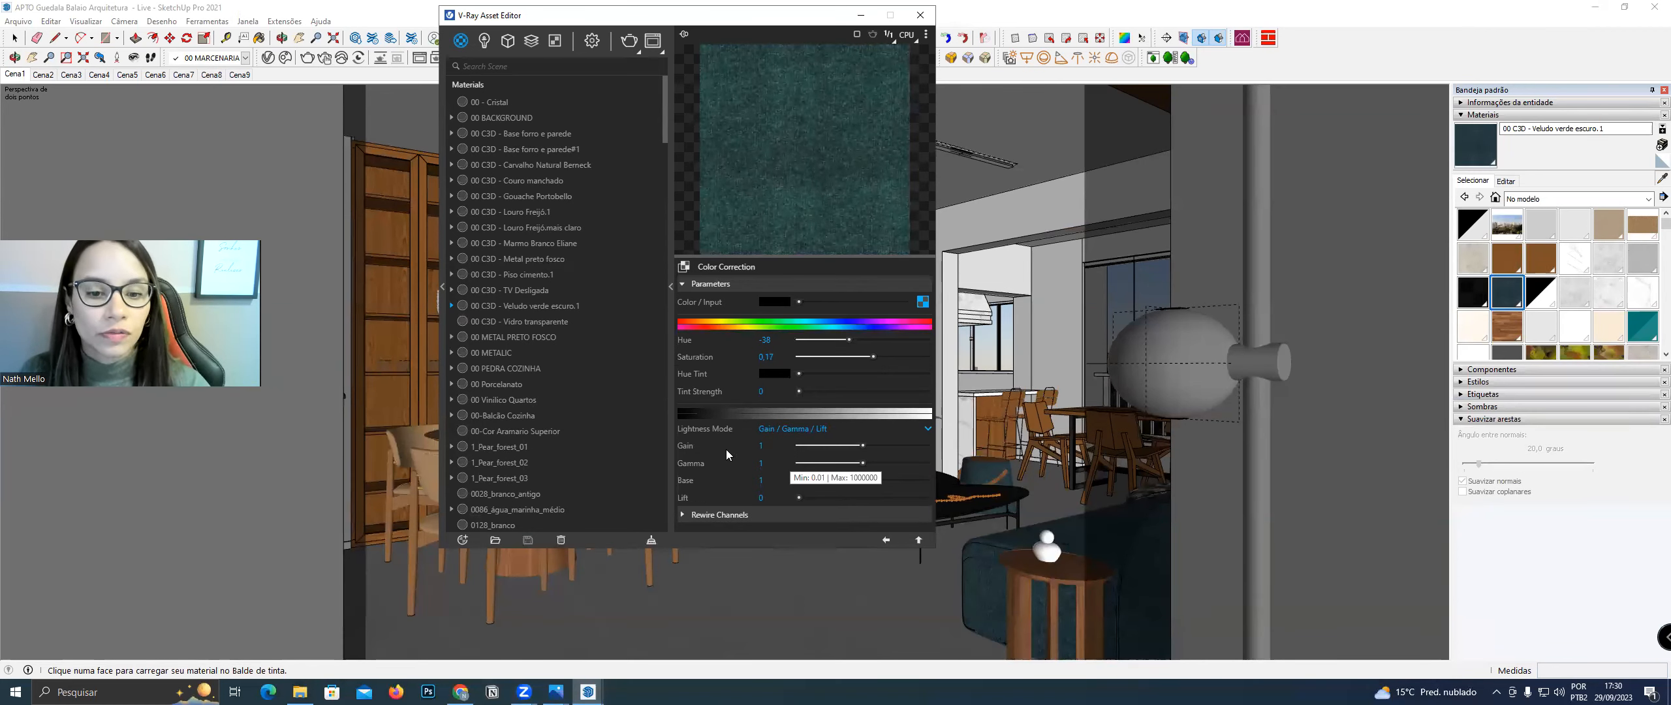
left_click(773, 448)
type("0")
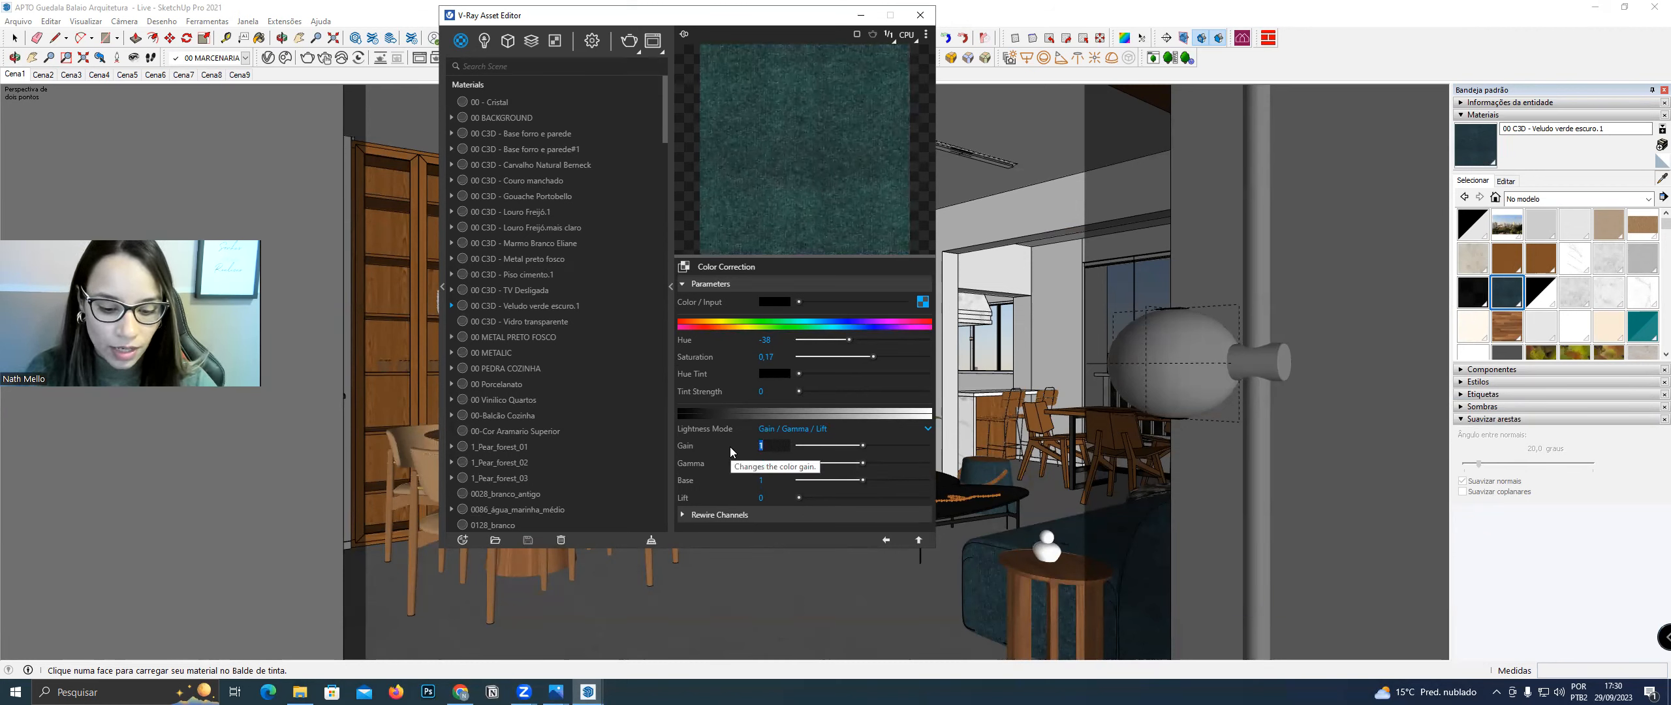
type(",67")
key("Return")
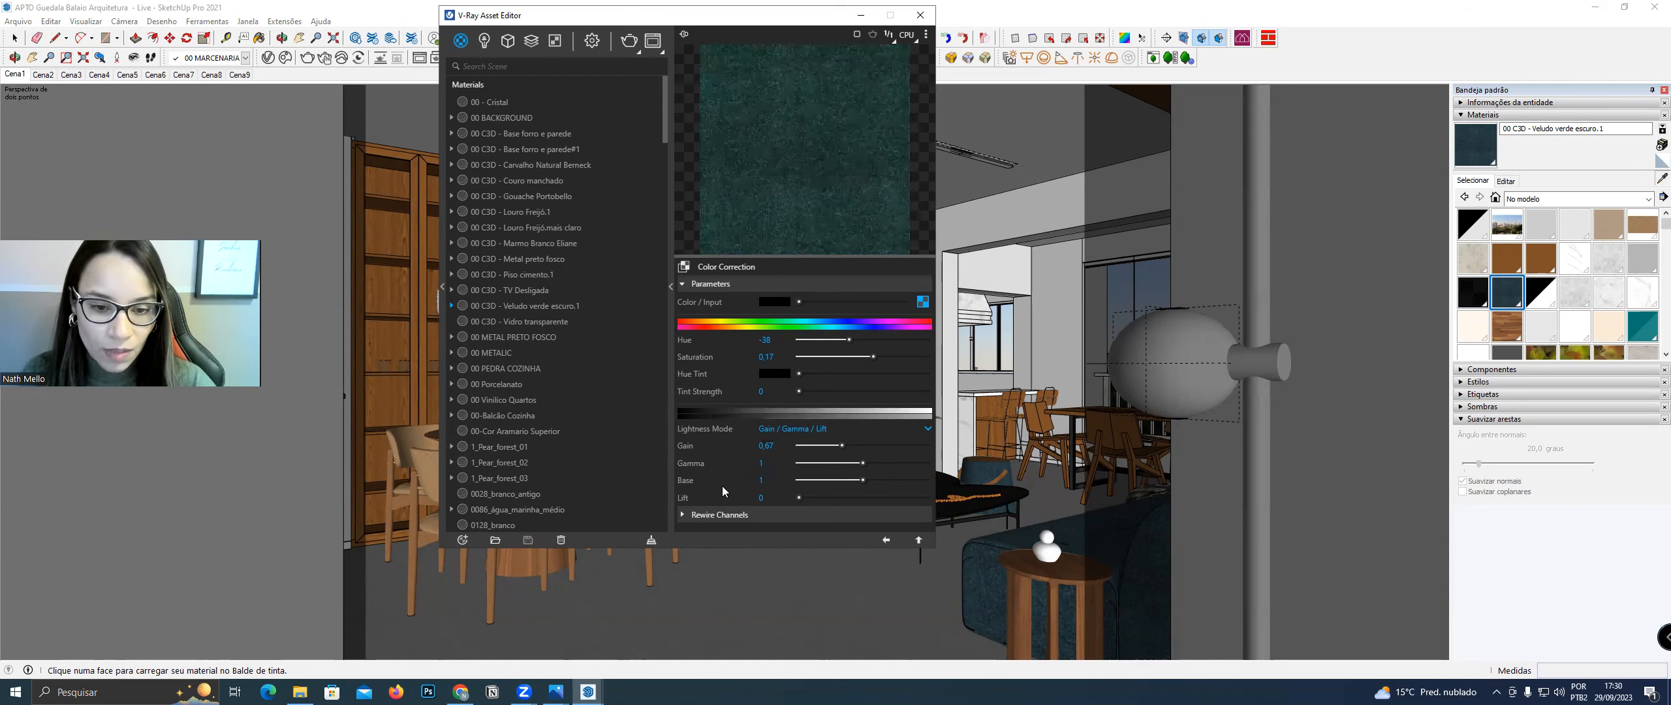
left_click(853, 464)
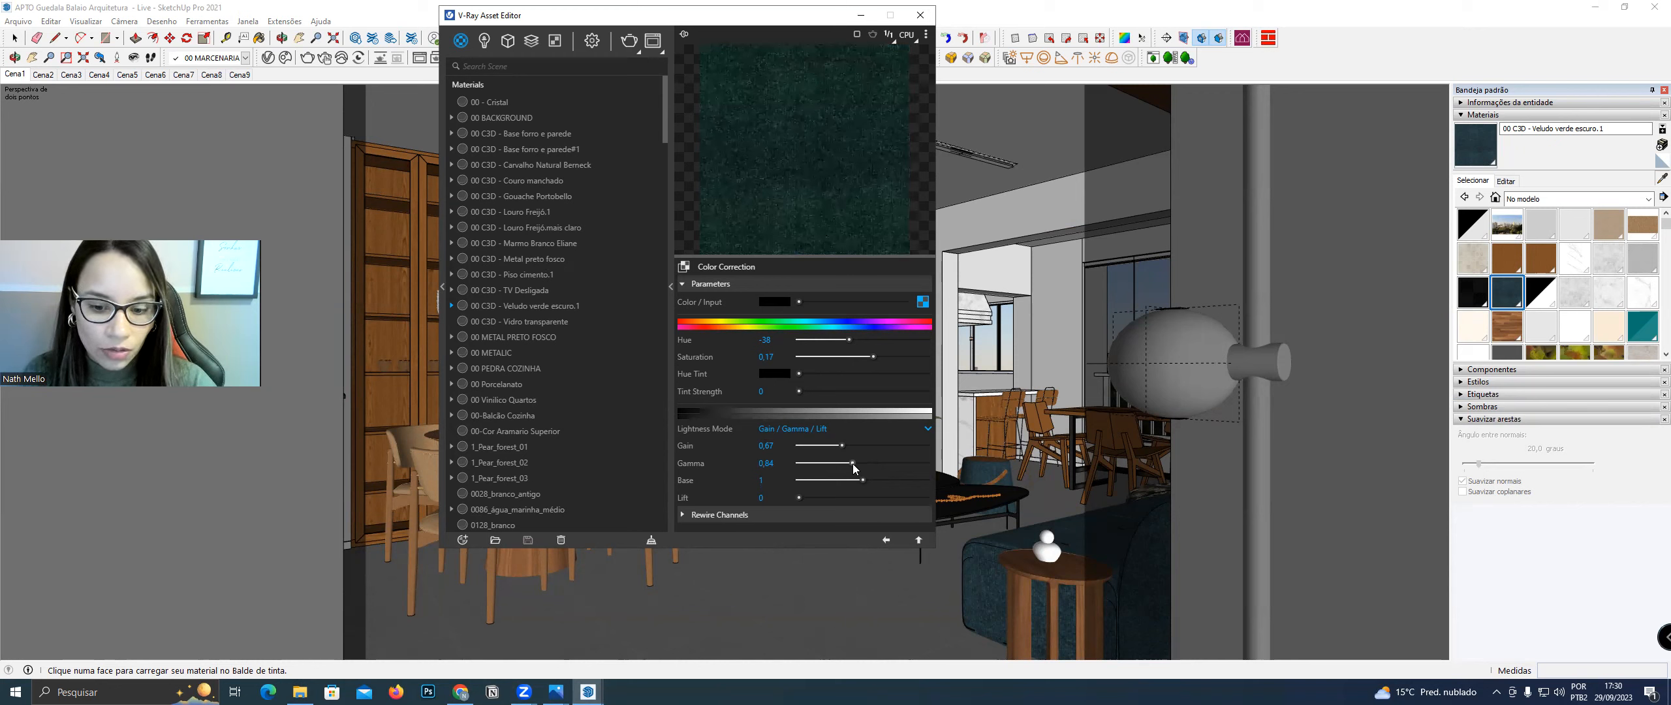
left_click_drag(853, 464, 847, 464)
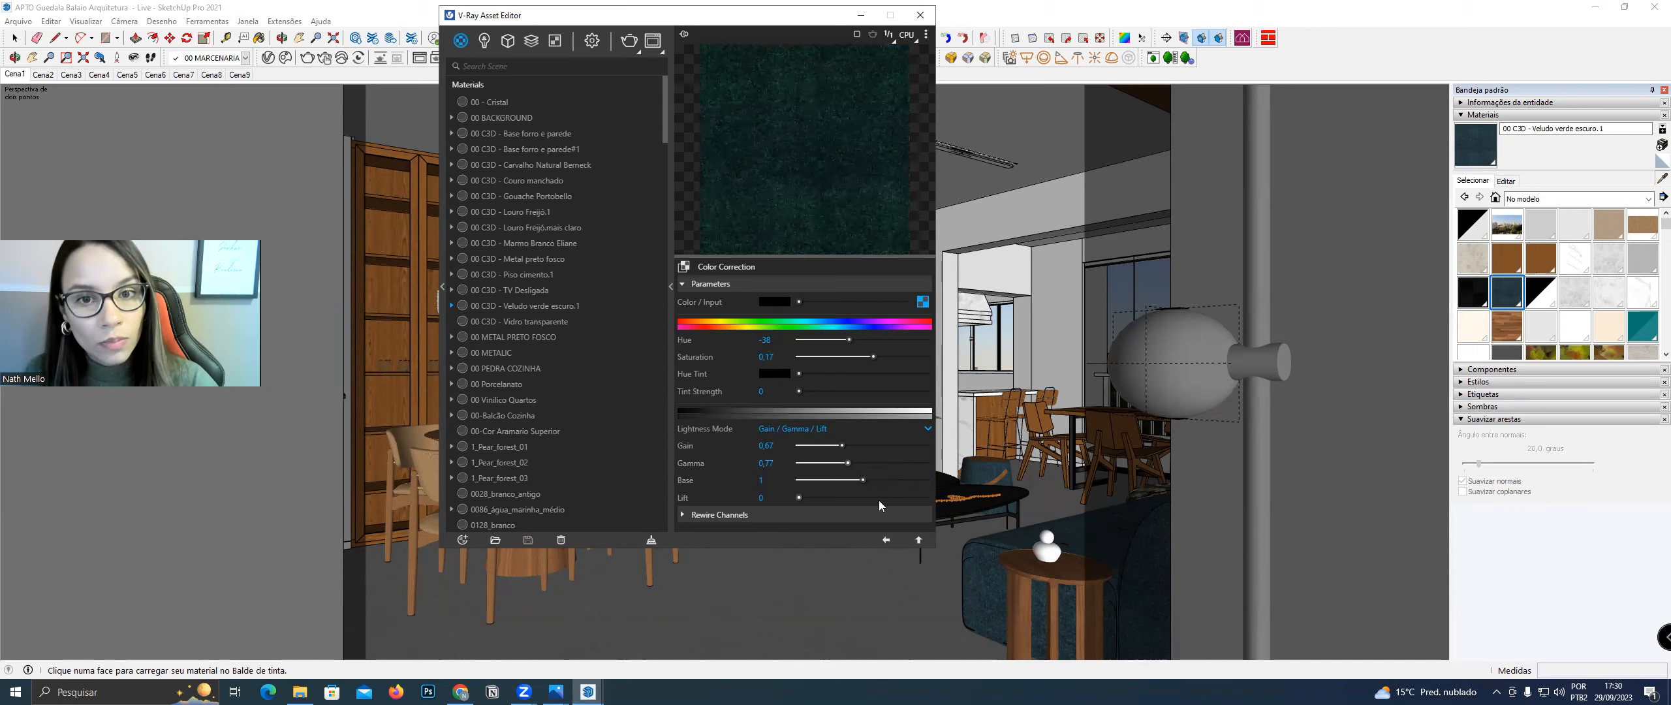
Return to the velvet's main material settings and preview it on the draped fabric scene
left_click(888, 539)
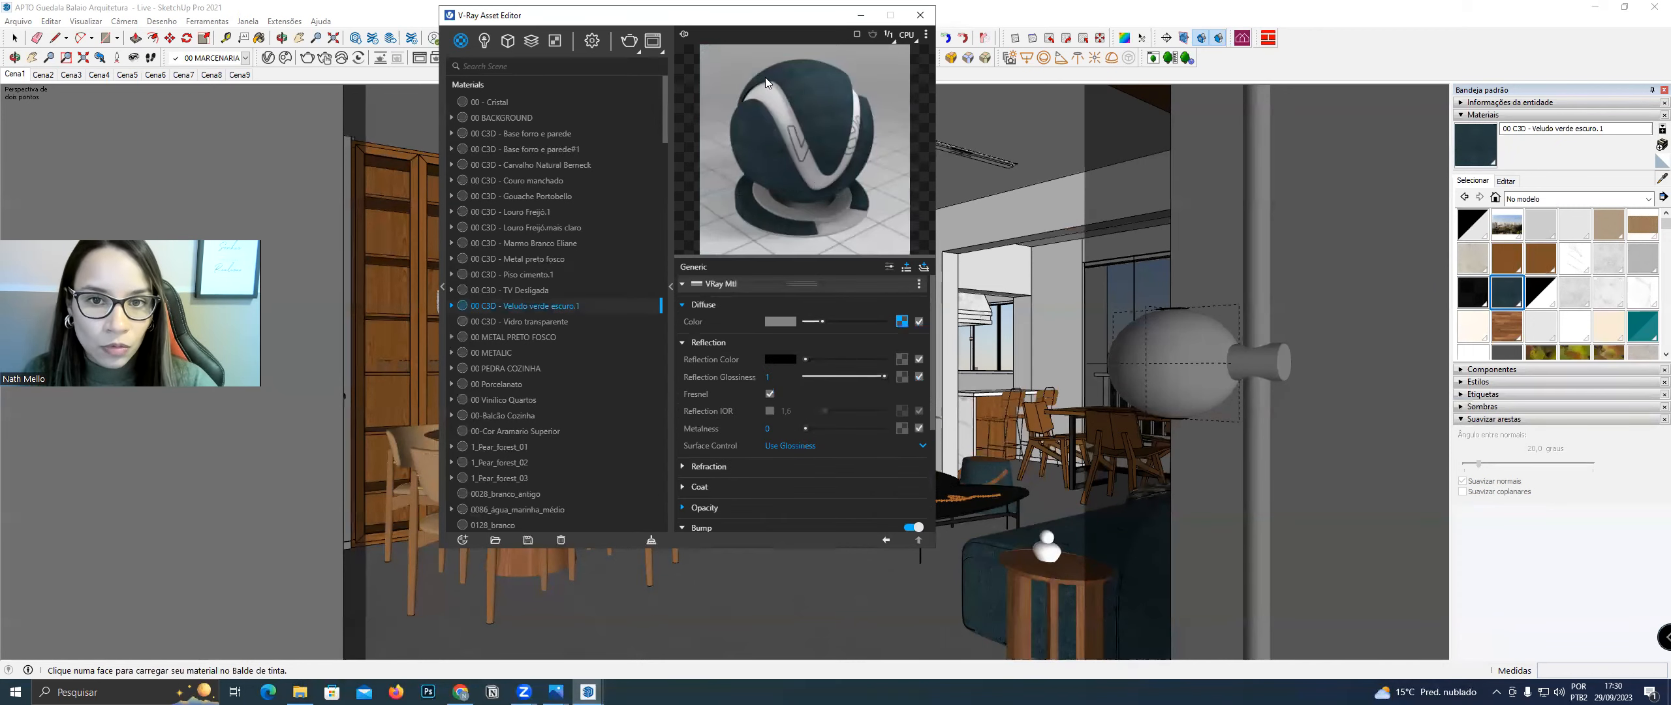
left_click(927, 35)
left_click(871, 66)
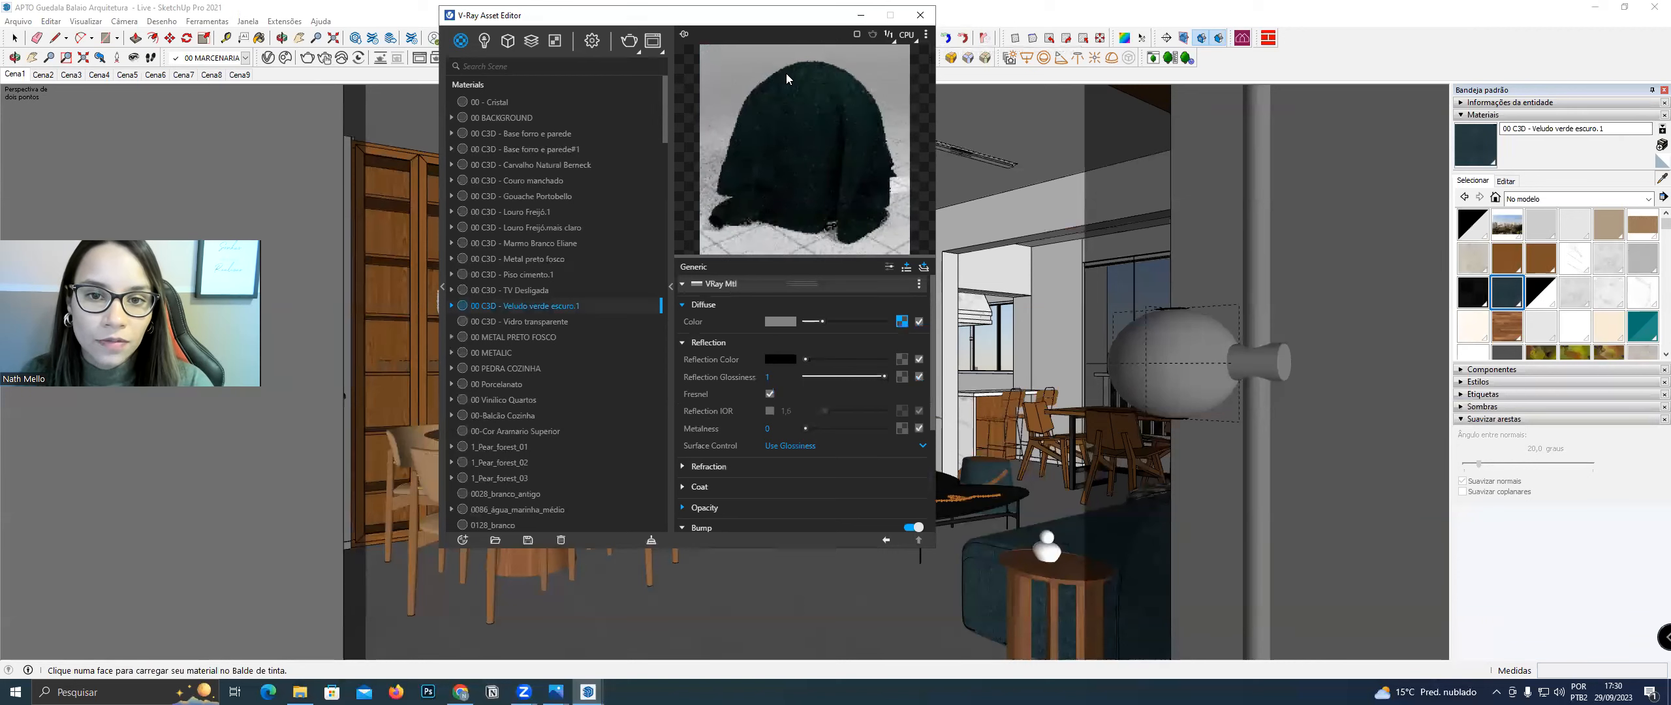
Wrap the velvet's diffuse map in a Falloff, paste Color A's Color Correction as a copy into Color B, and open that copy
right_click(903, 327)
mouse_move(862, 420)
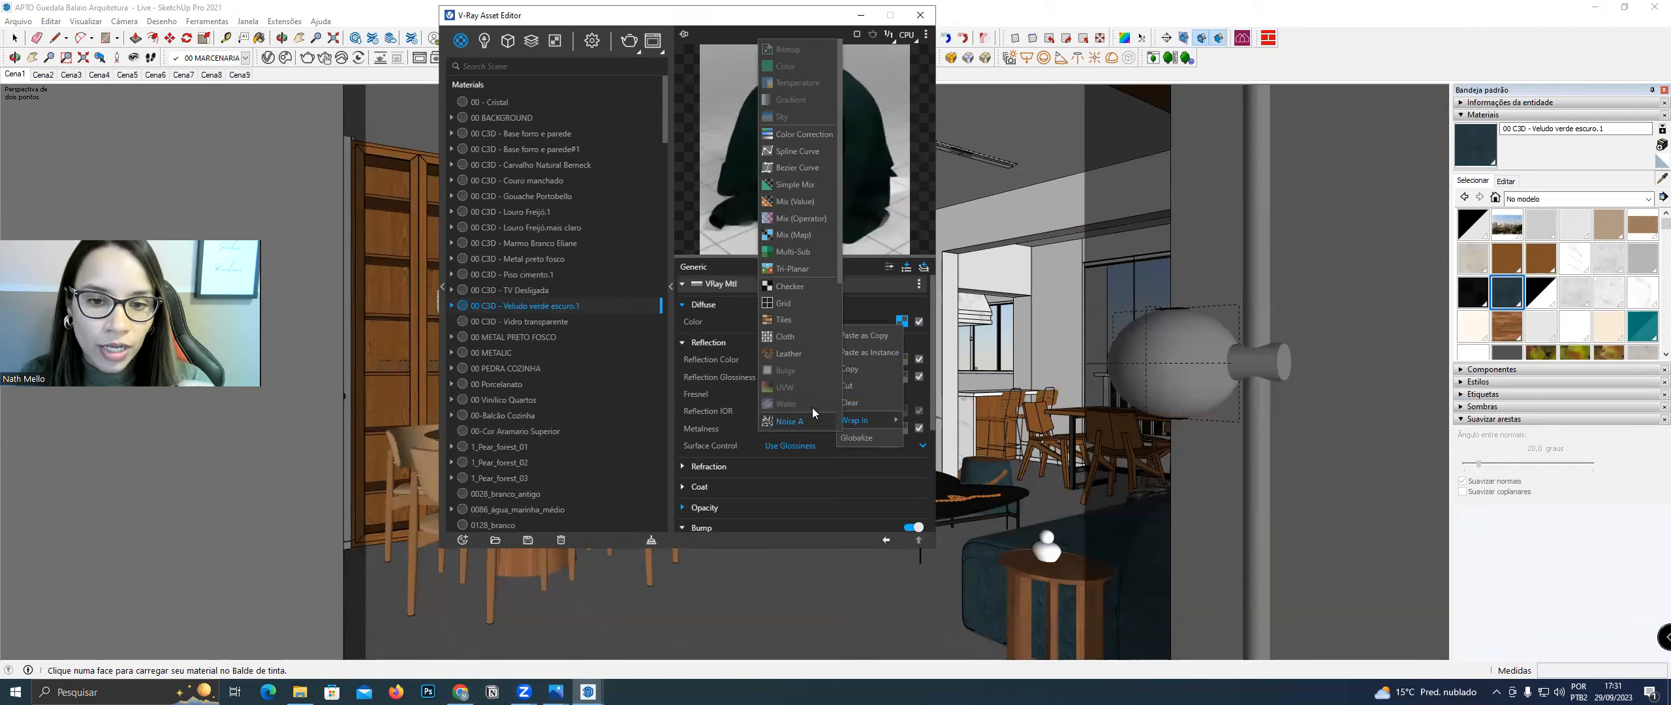
scroll(810, 366, "down", 2)
left_click(799, 370)
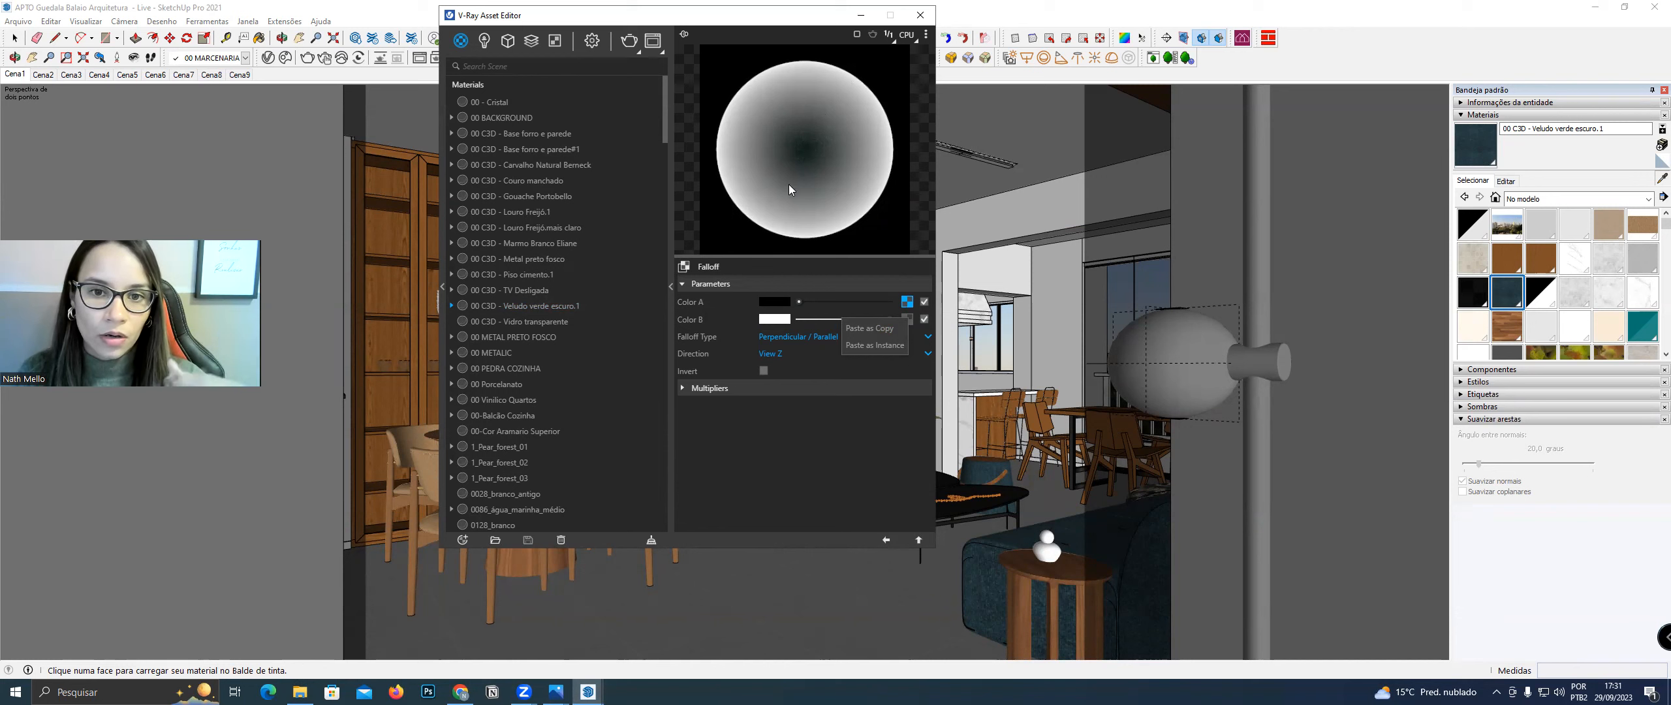
left_click(875, 329)
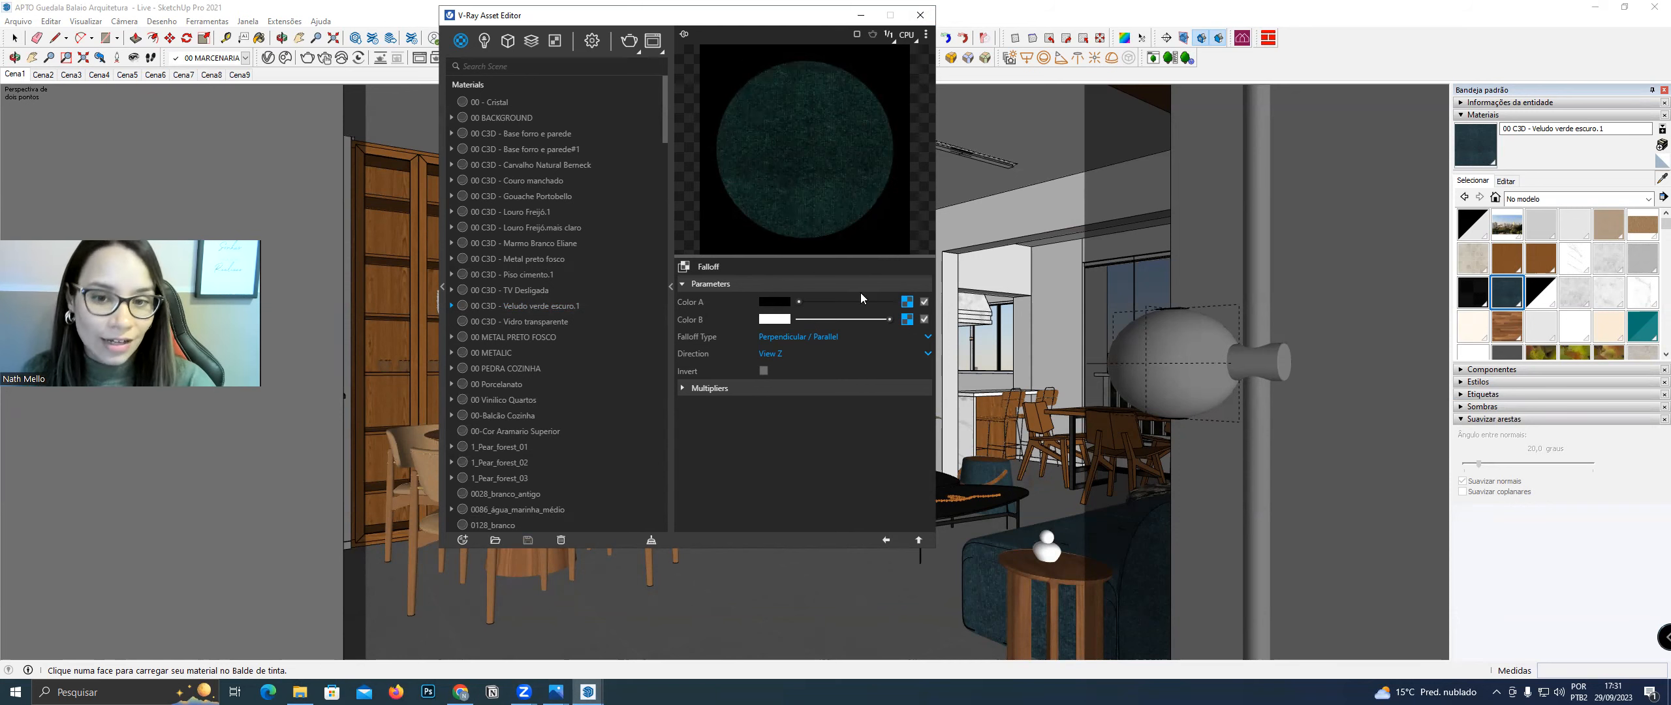
left_click(907, 319)
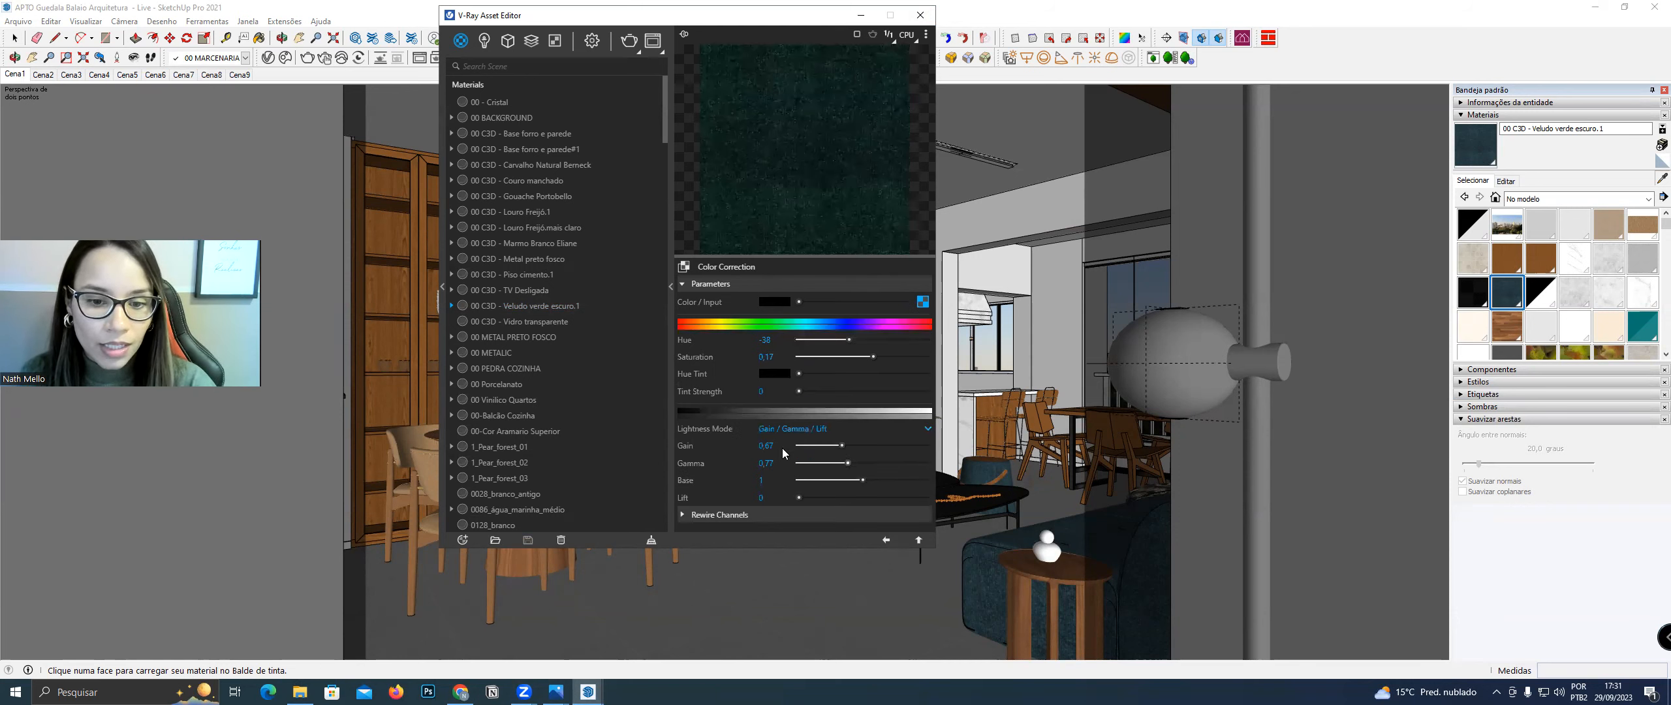
Raise the gamma of Color B's Color Correction to about 0.92 and return to the velvet's main material settings
left_click_drag(846, 461, 855, 462)
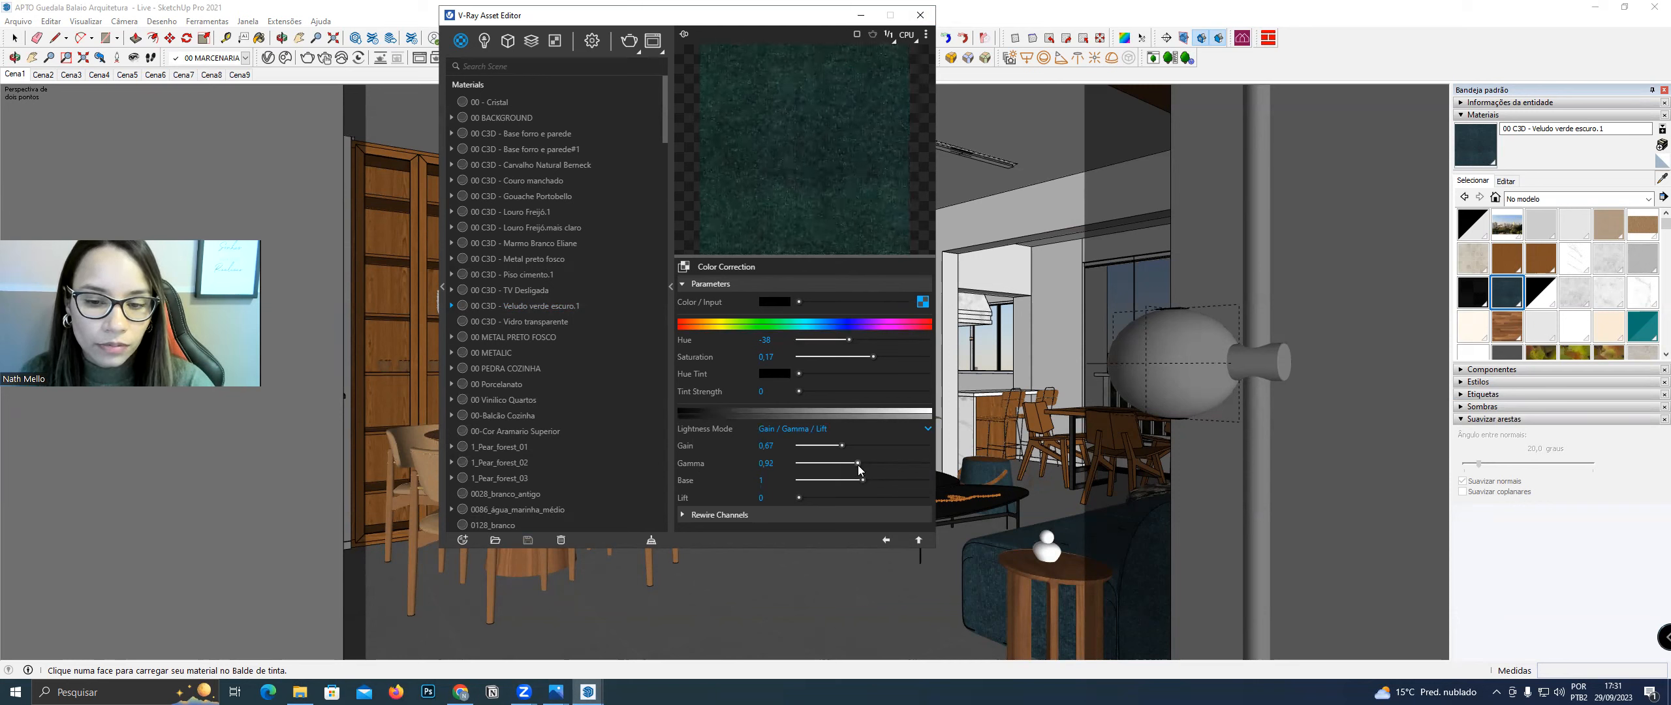
left_click(883, 540)
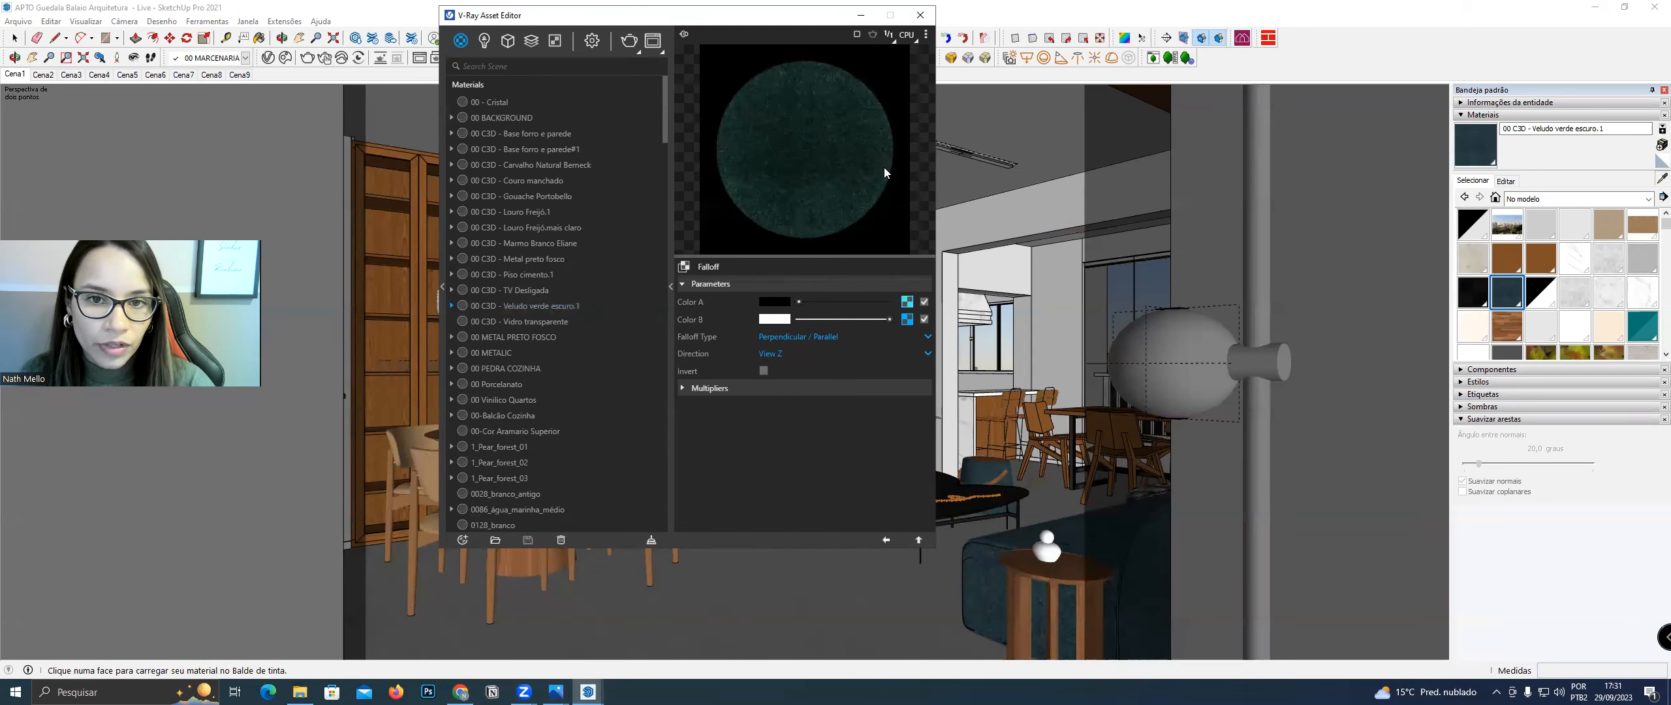
left_click(908, 319)
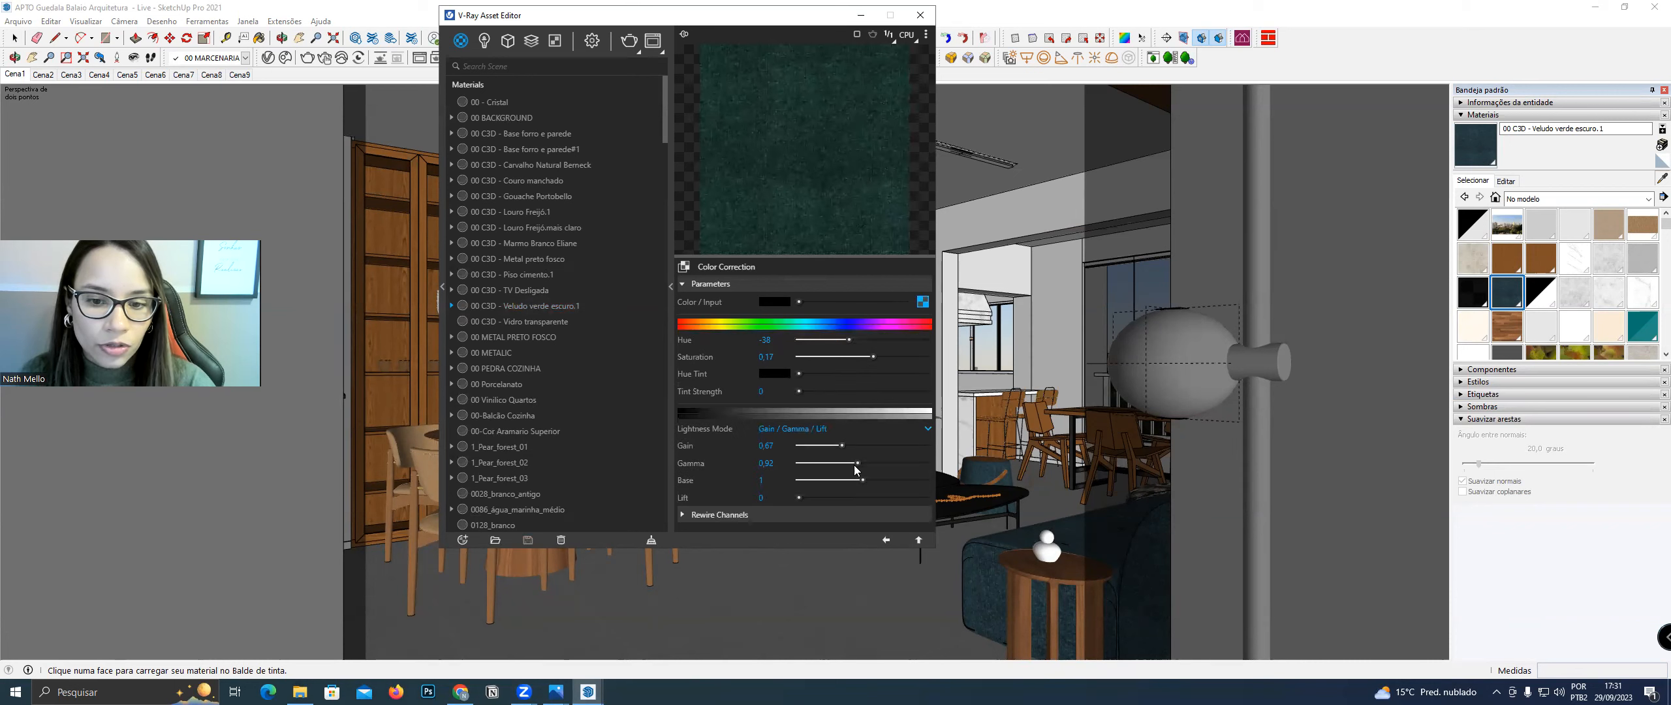
left_click(884, 540)
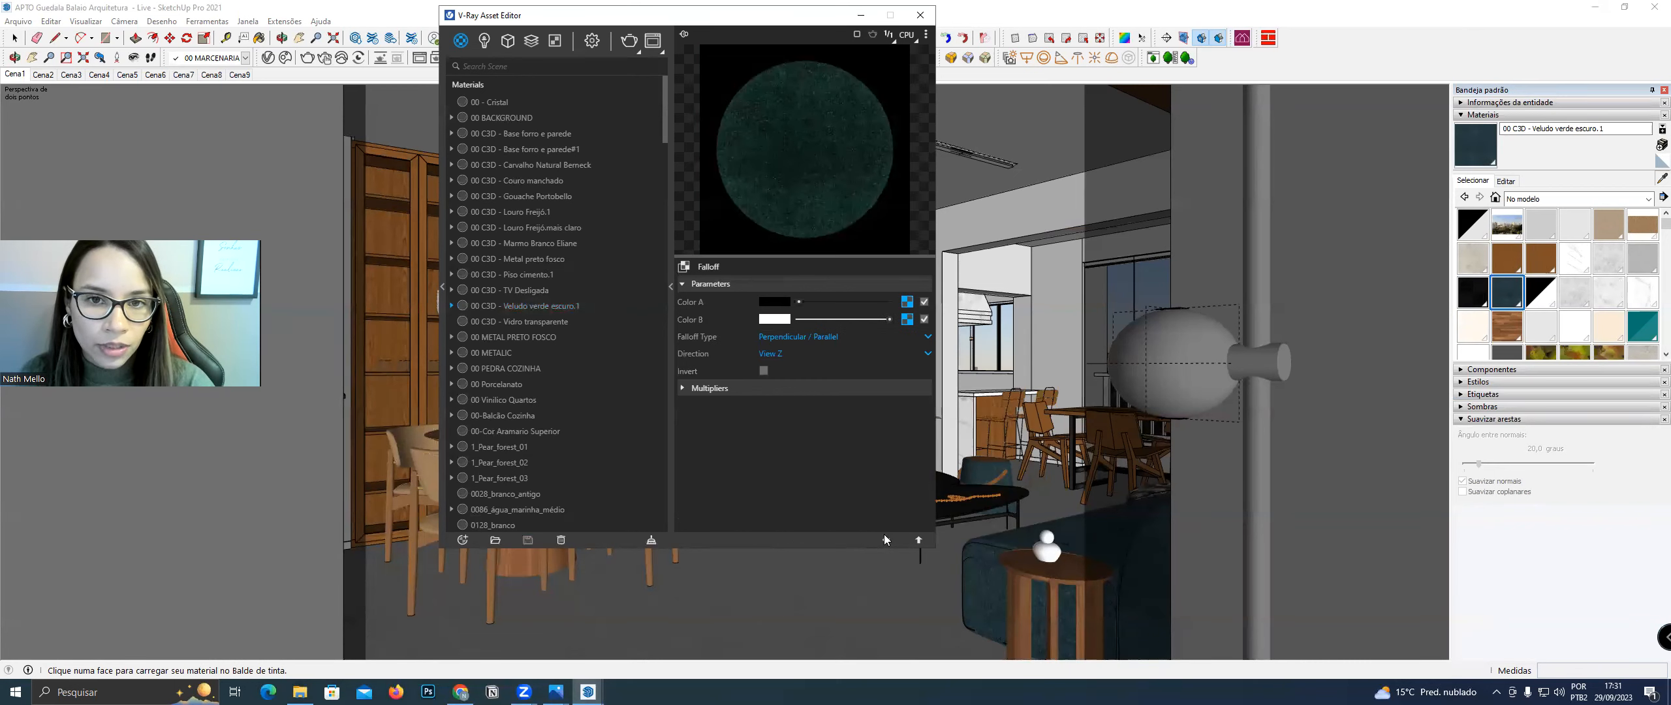
left_click(884, 539)
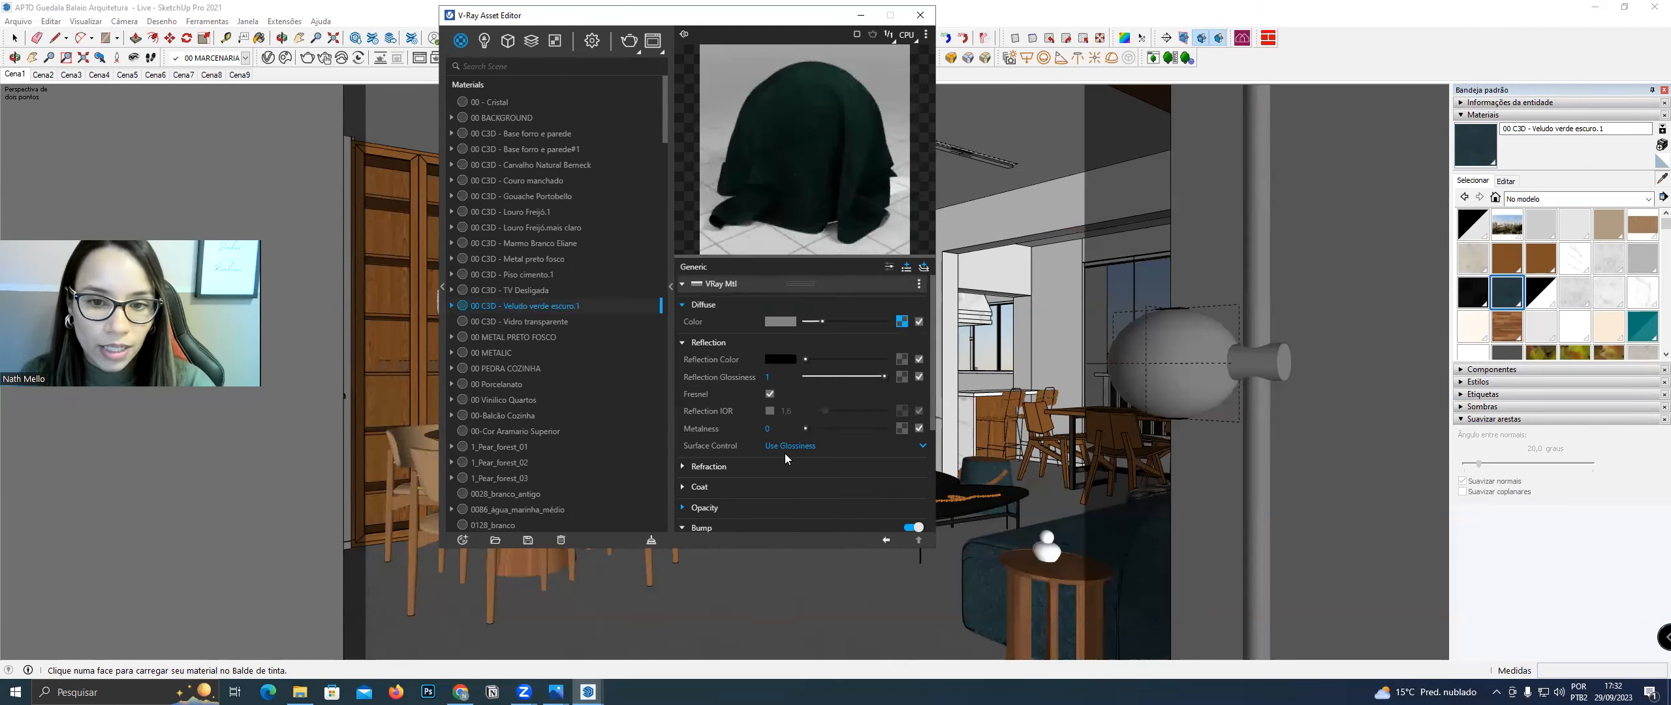
Show the velvet's advanced settings and lighten its Sheen Color to a mid grey
left_click(890, 268)
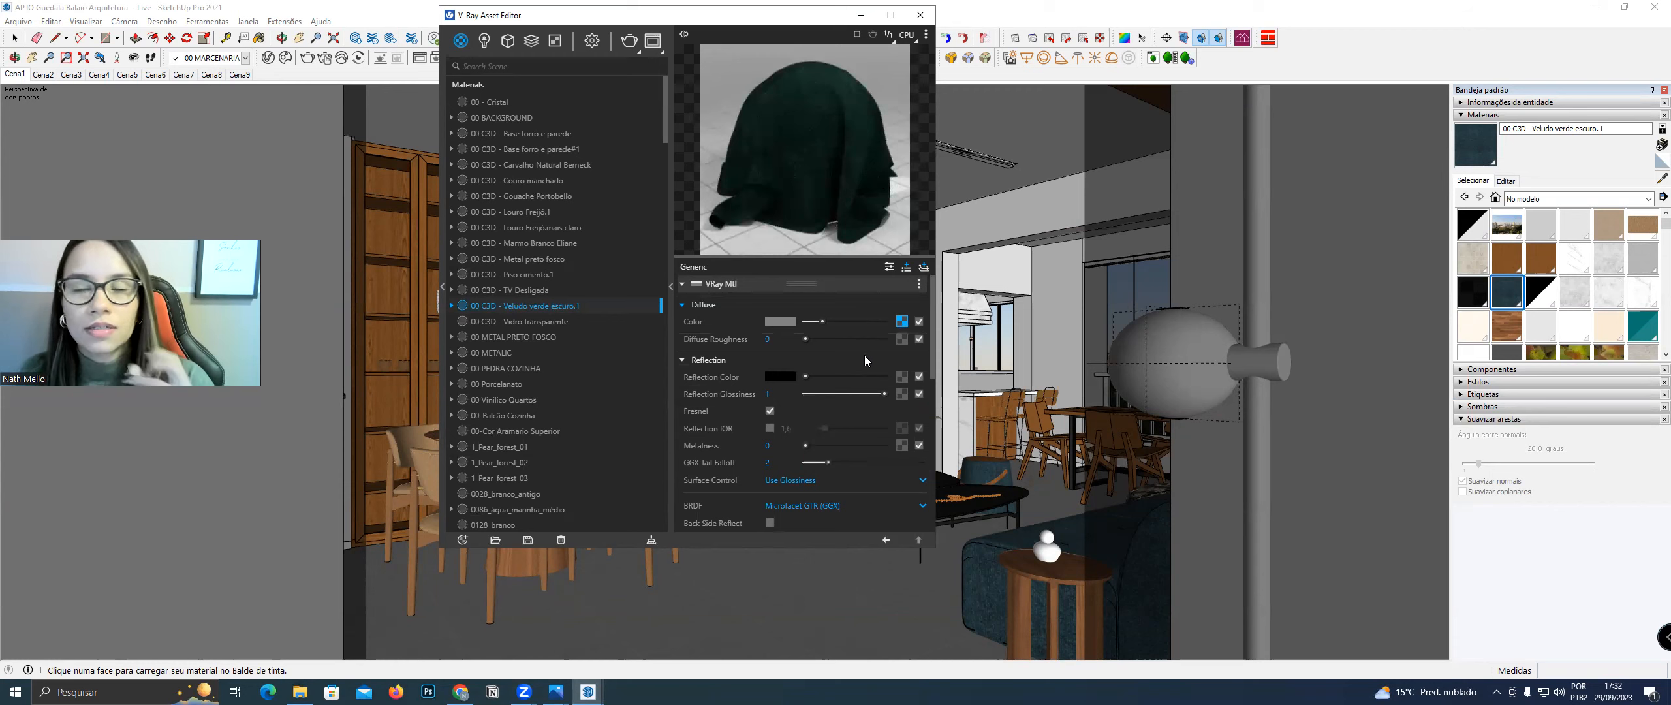
scroll(861, 360, "down", 3)
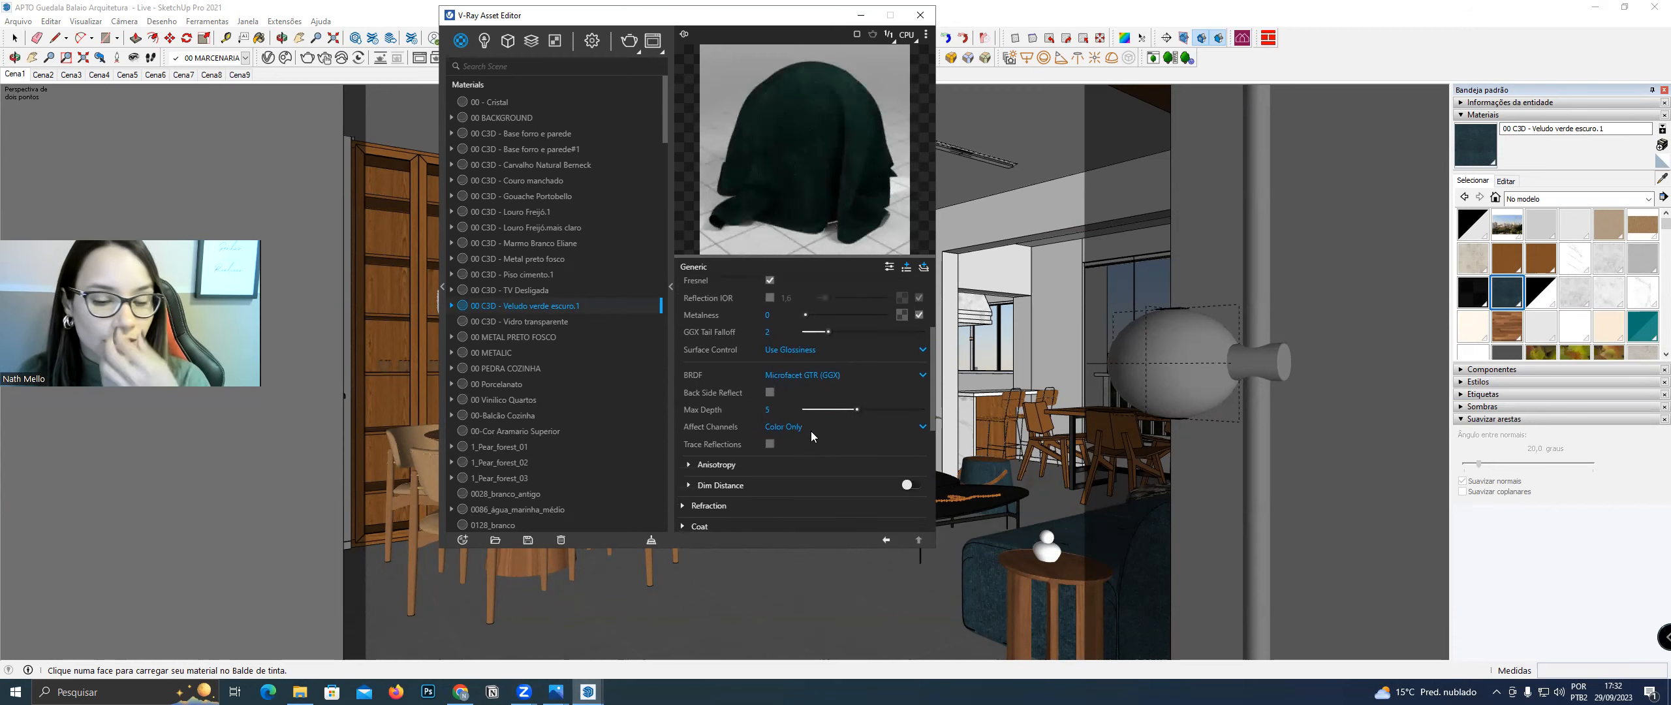
scroll(810, 432, "down", 4)
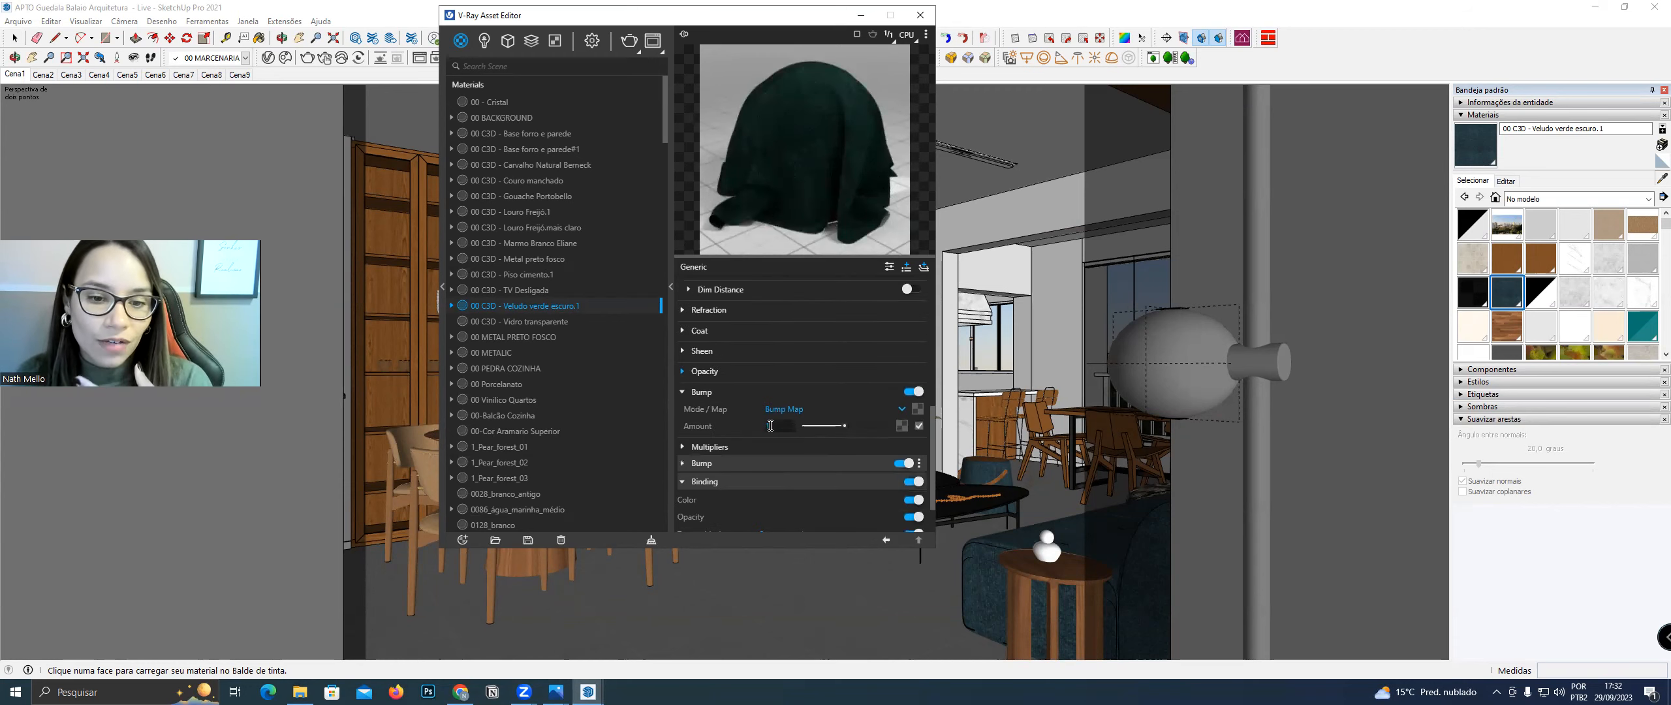
scroll(763, 429, "up", 3)
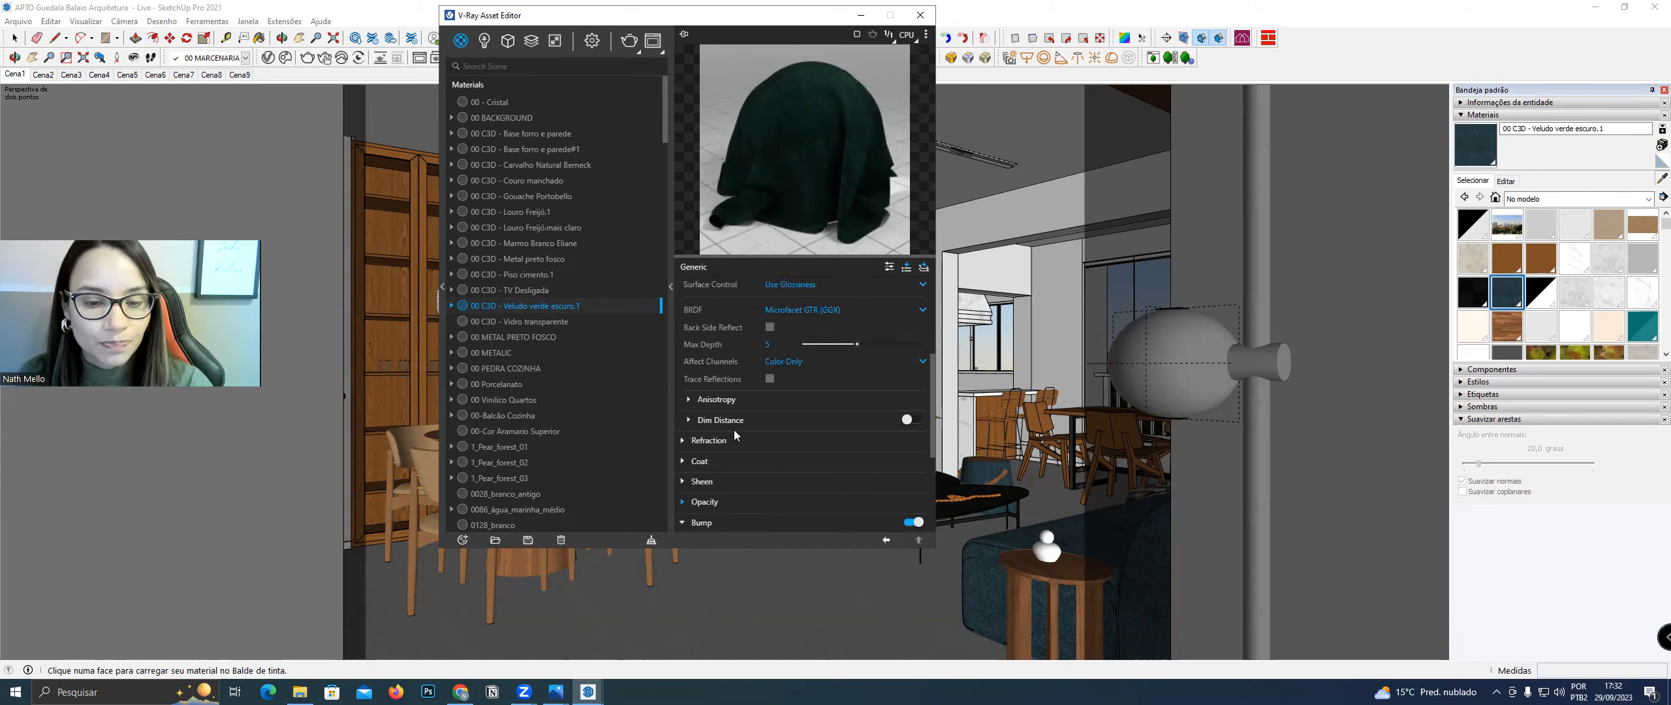
left_click(712, 484)
scroll(718, 484, "down", 1)
left_click(826, 433)
left_click_drag(825, 433, 833, 434)
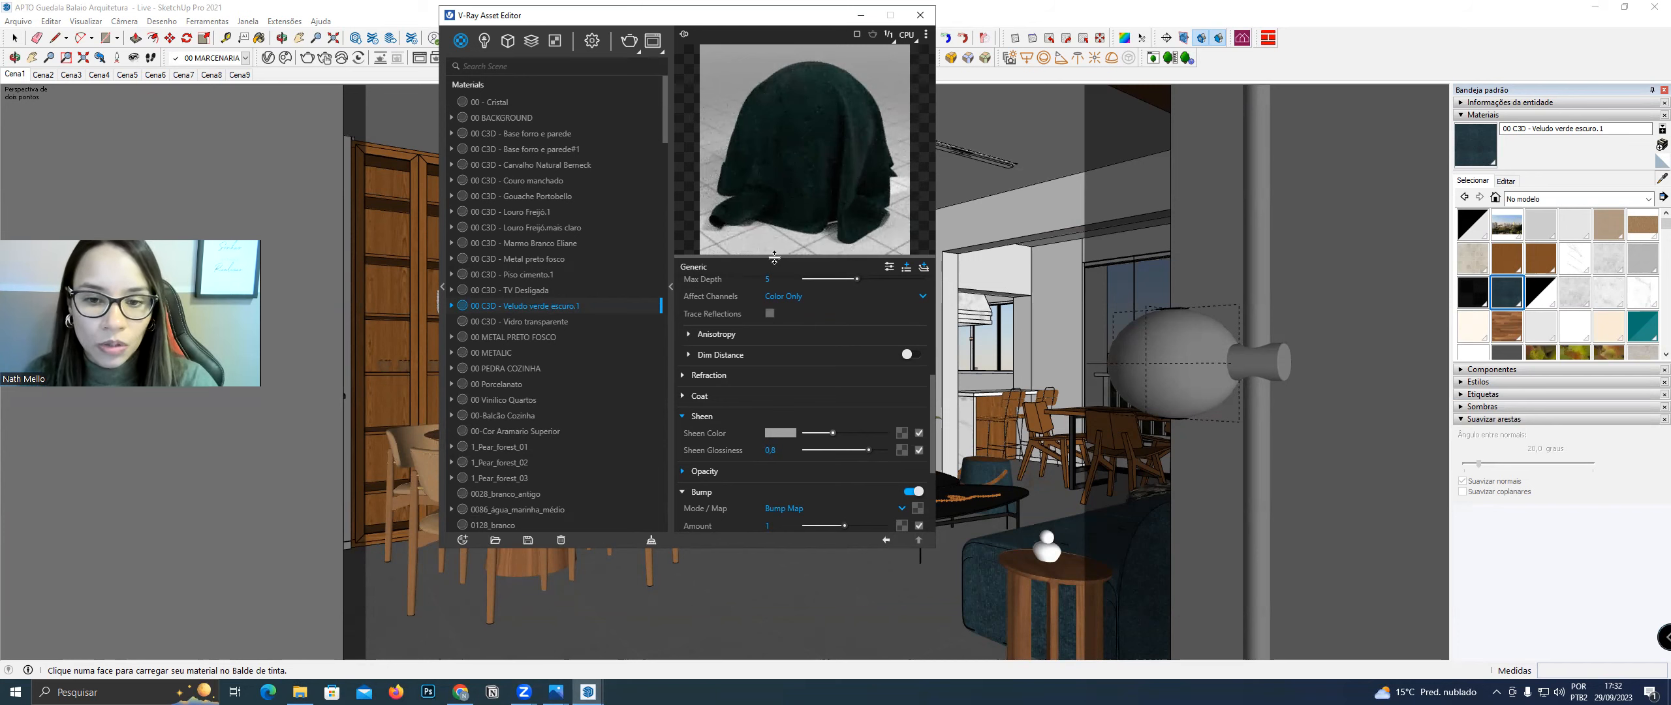
Paste the velvet's copied diffuse texture into its bump map as a copy and set the bump amount to 0.12
scroll(803, 313, "up", 4)
scroll(800, 309, "up", 1)
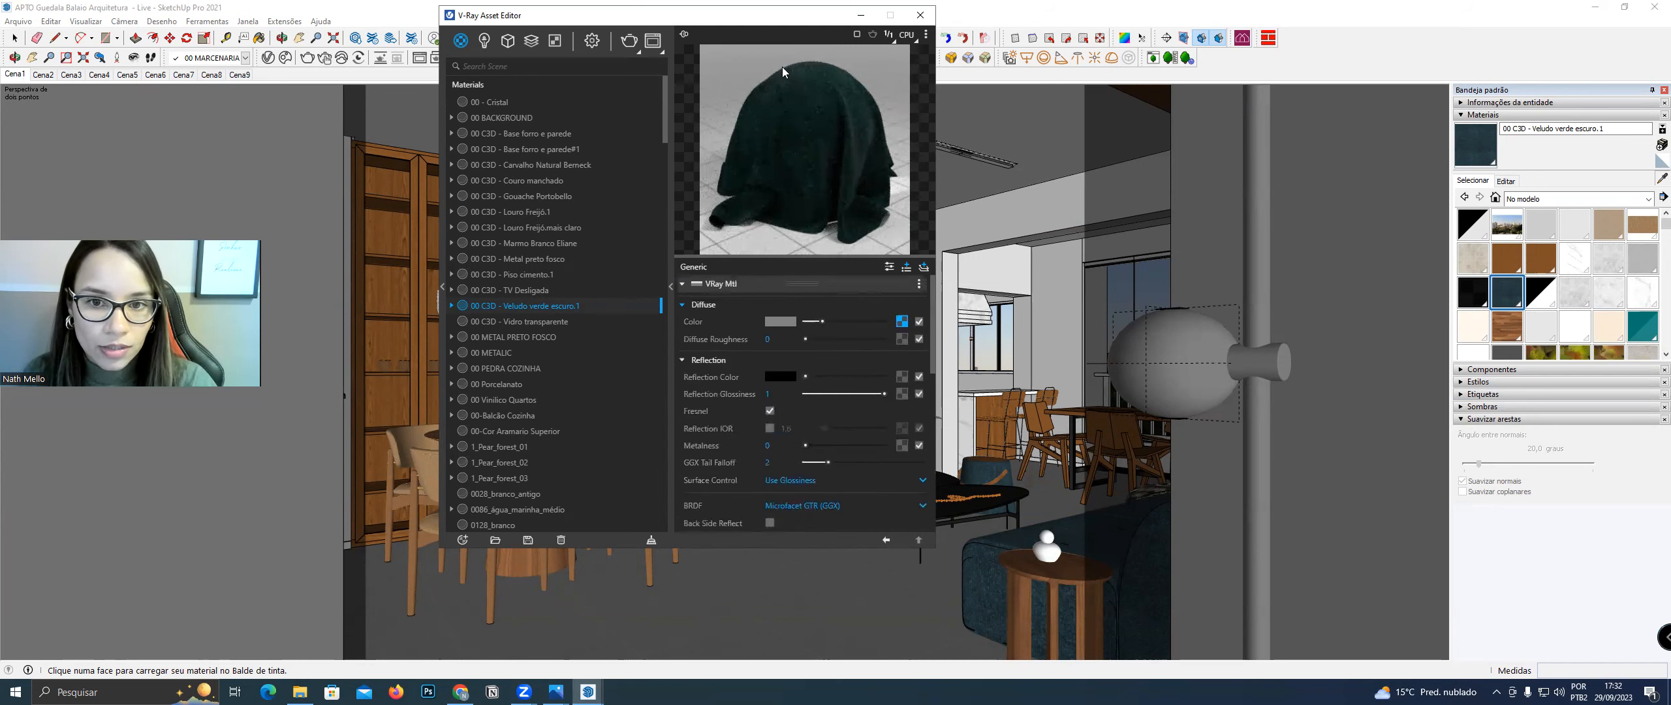
left_click(901, 321)
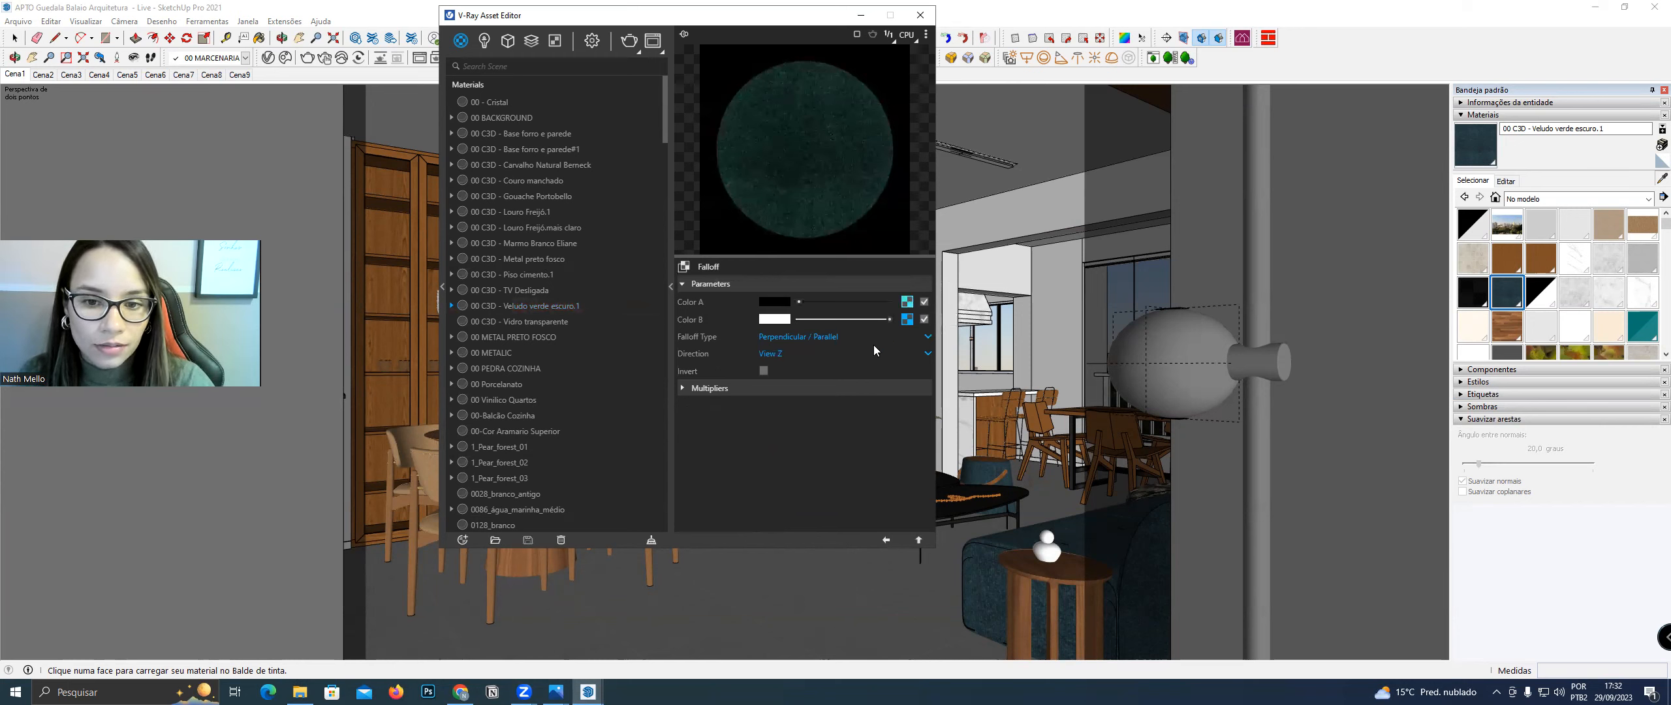
left_click(886, 540)
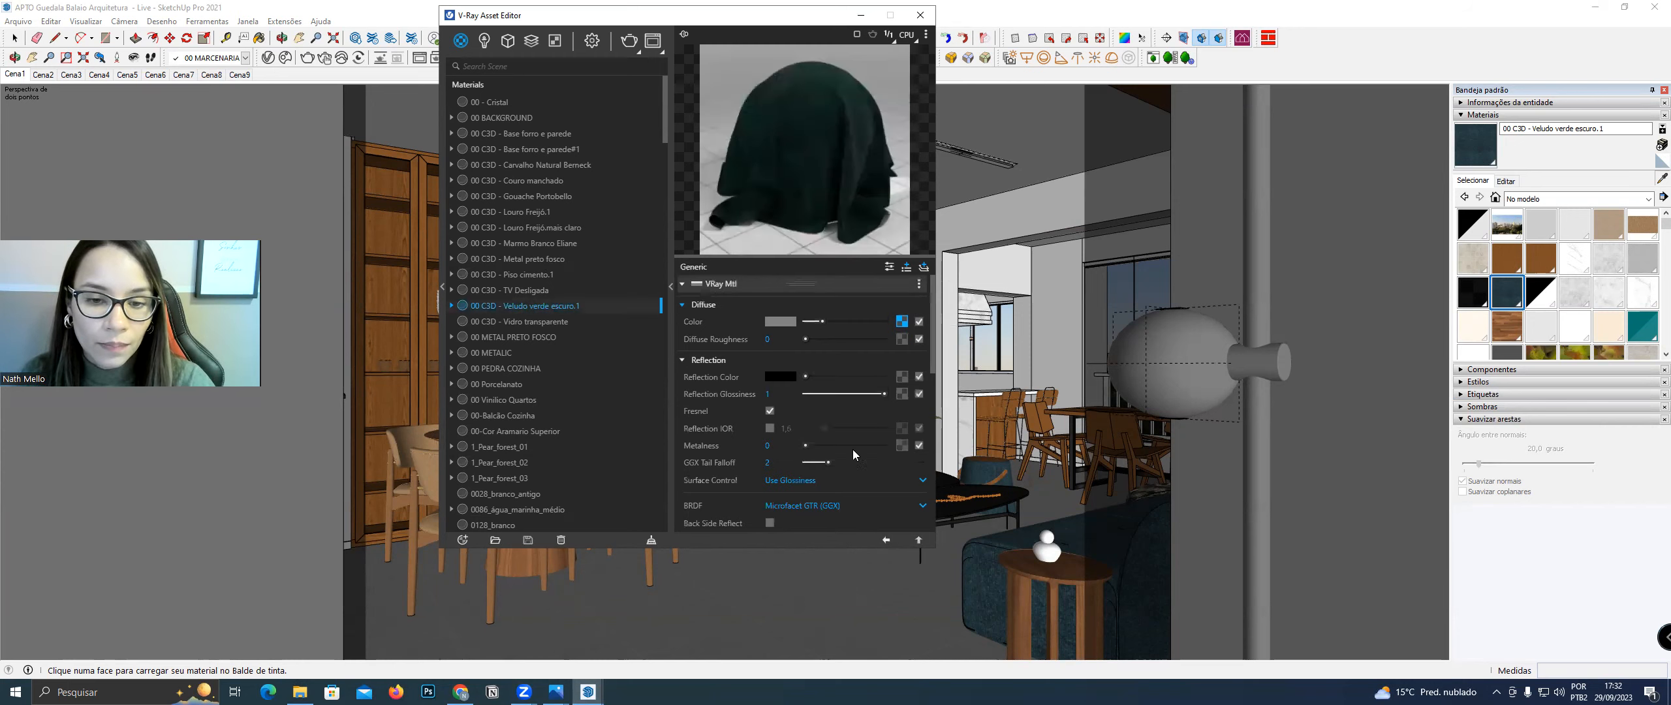
scroll(846, 446, "down", 3)
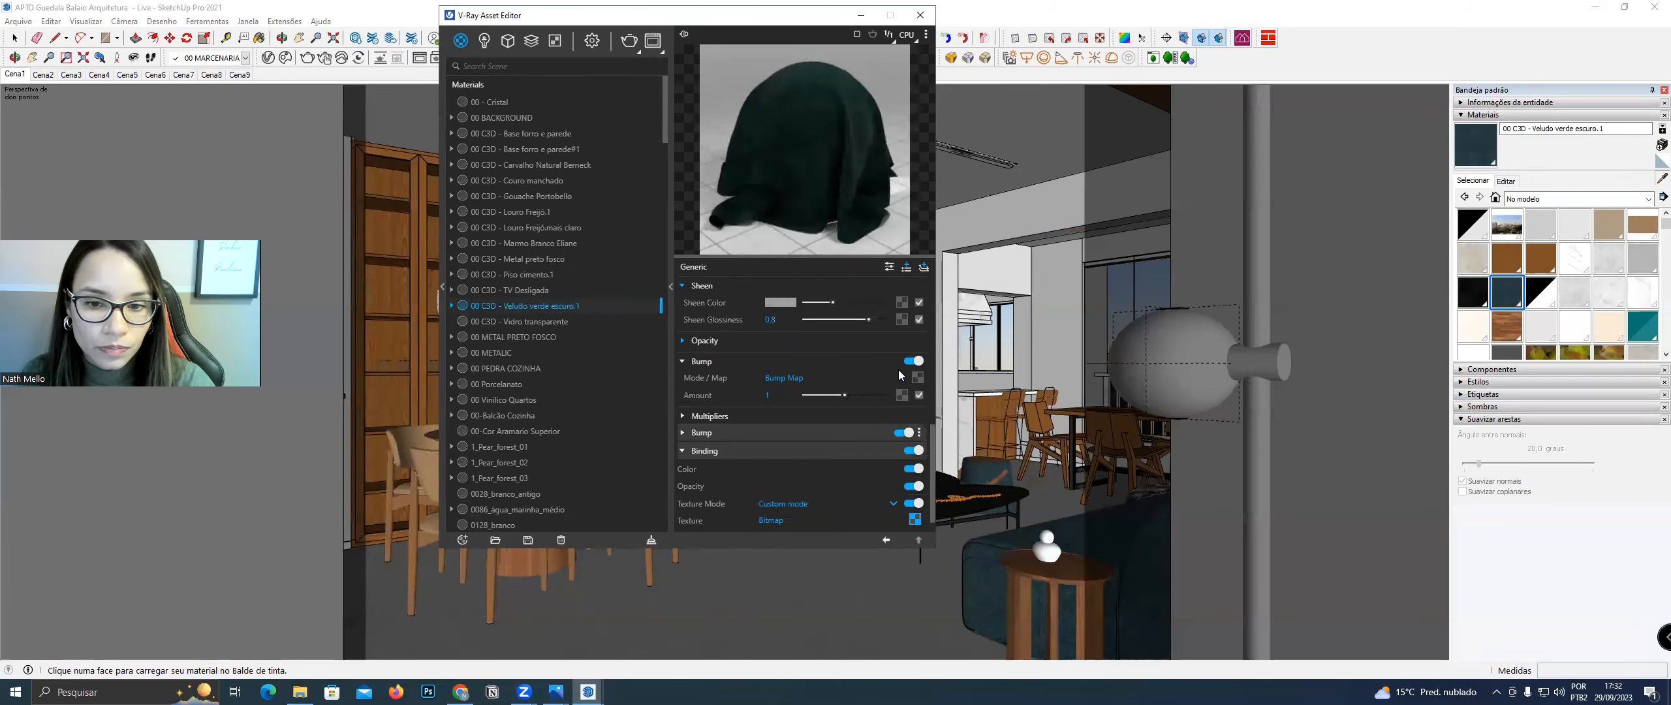
left_click(891, 389)
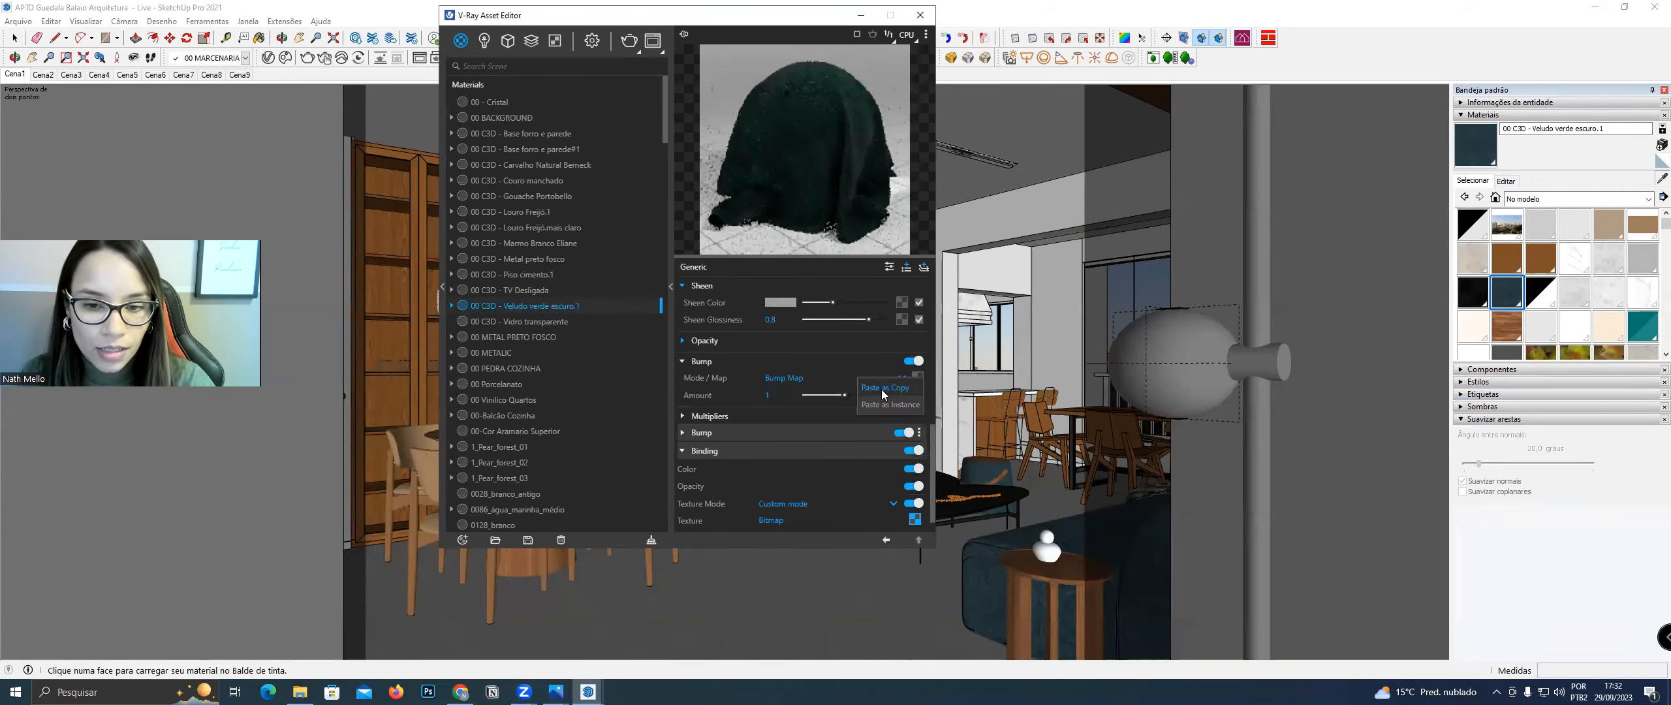
left_click(770, 395)
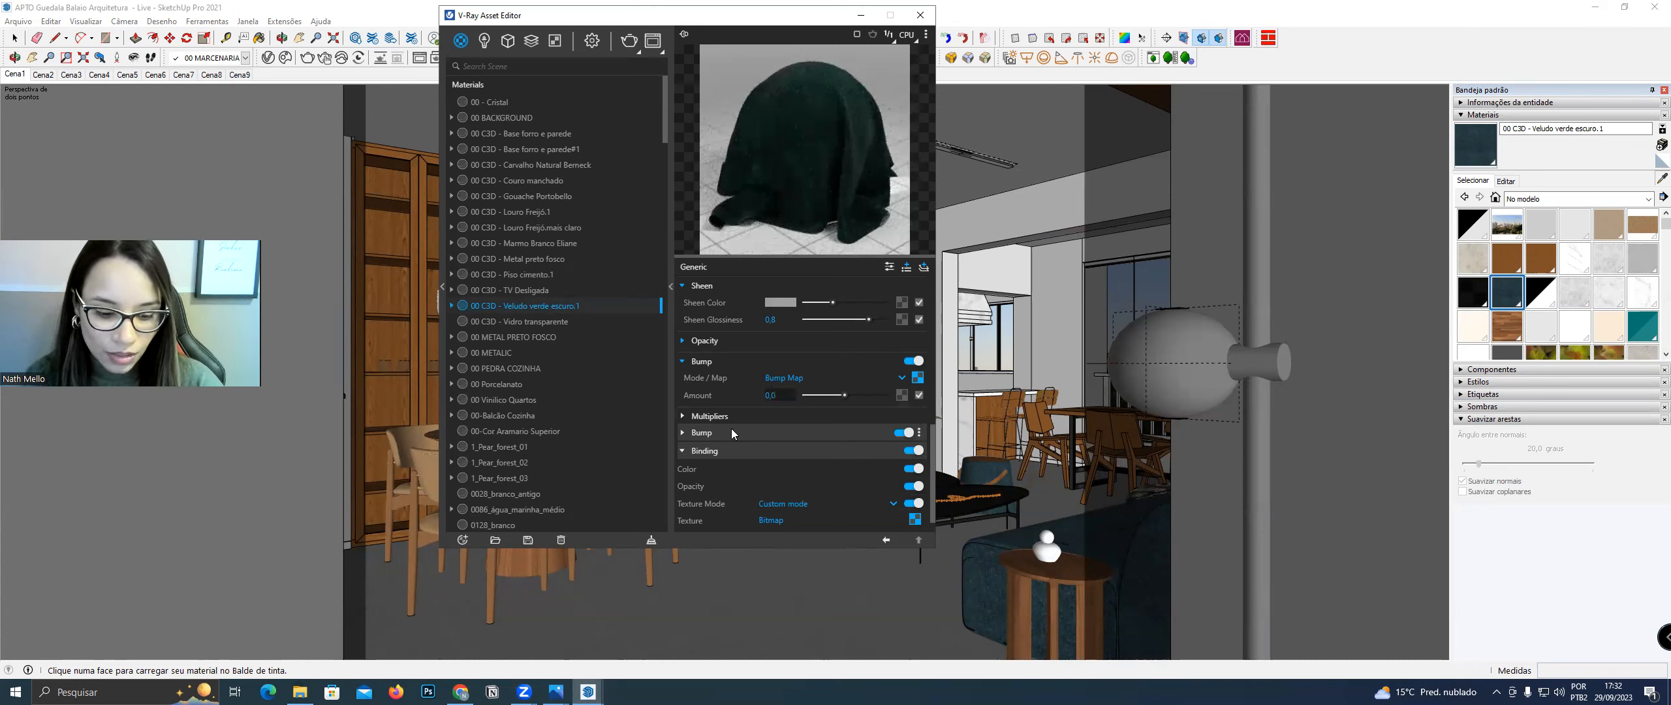
type("0,12")
key("Return")
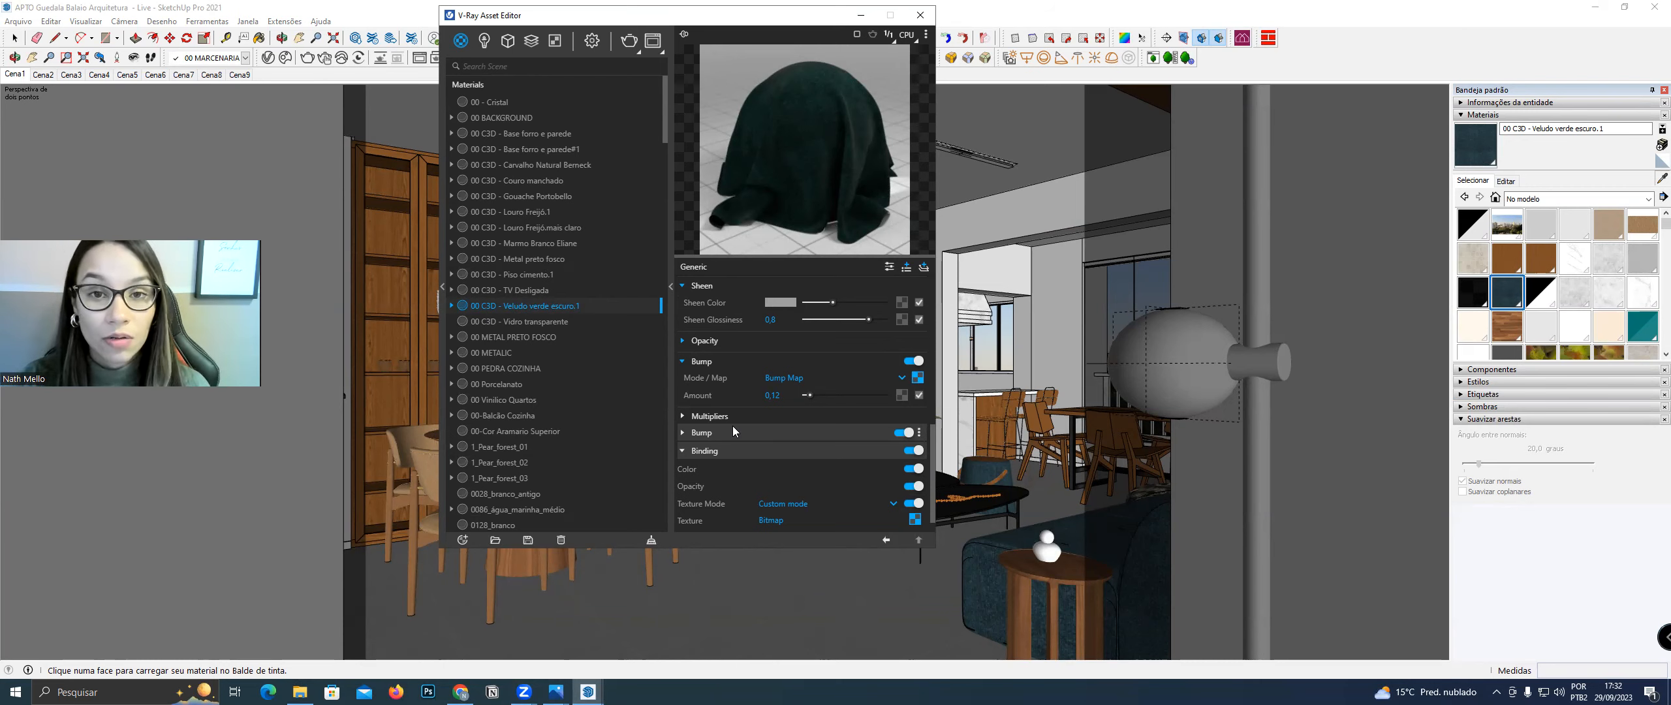
Switch to scene Cena3 facing the sofa and start an interactive V-Ray render
scroll(738, 418, "up", 10)
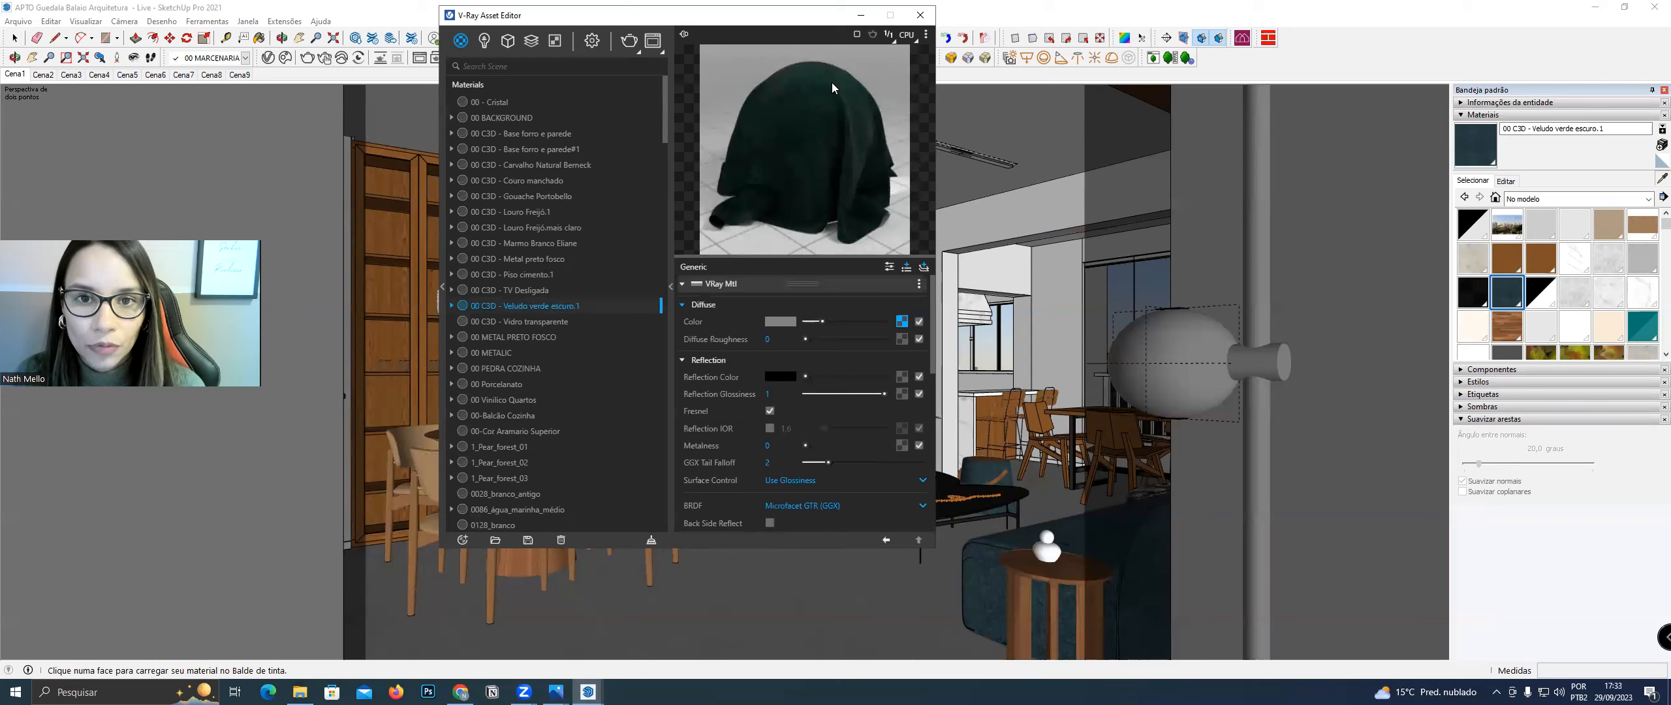
left_click(920, 15)
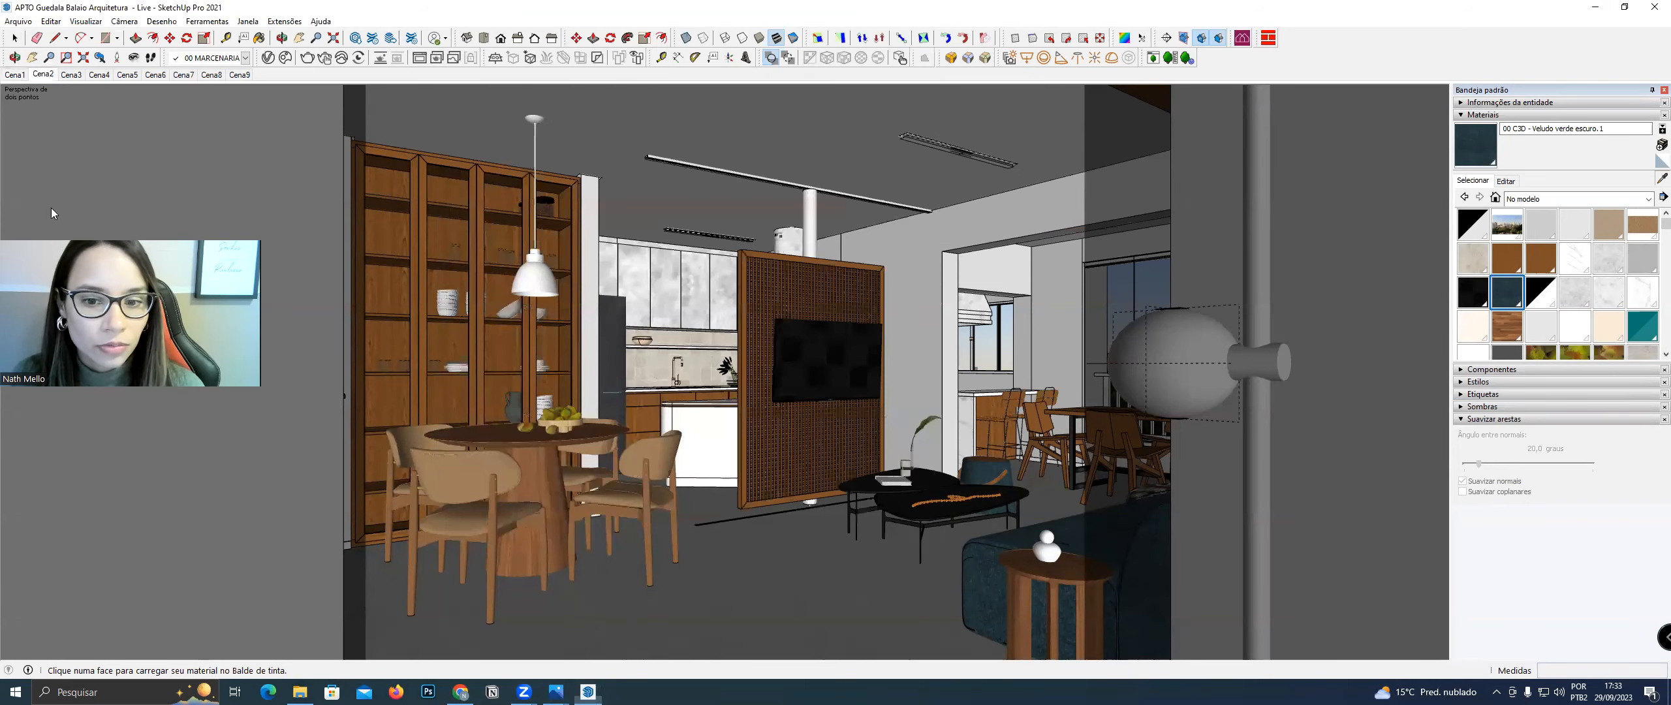
key("space")
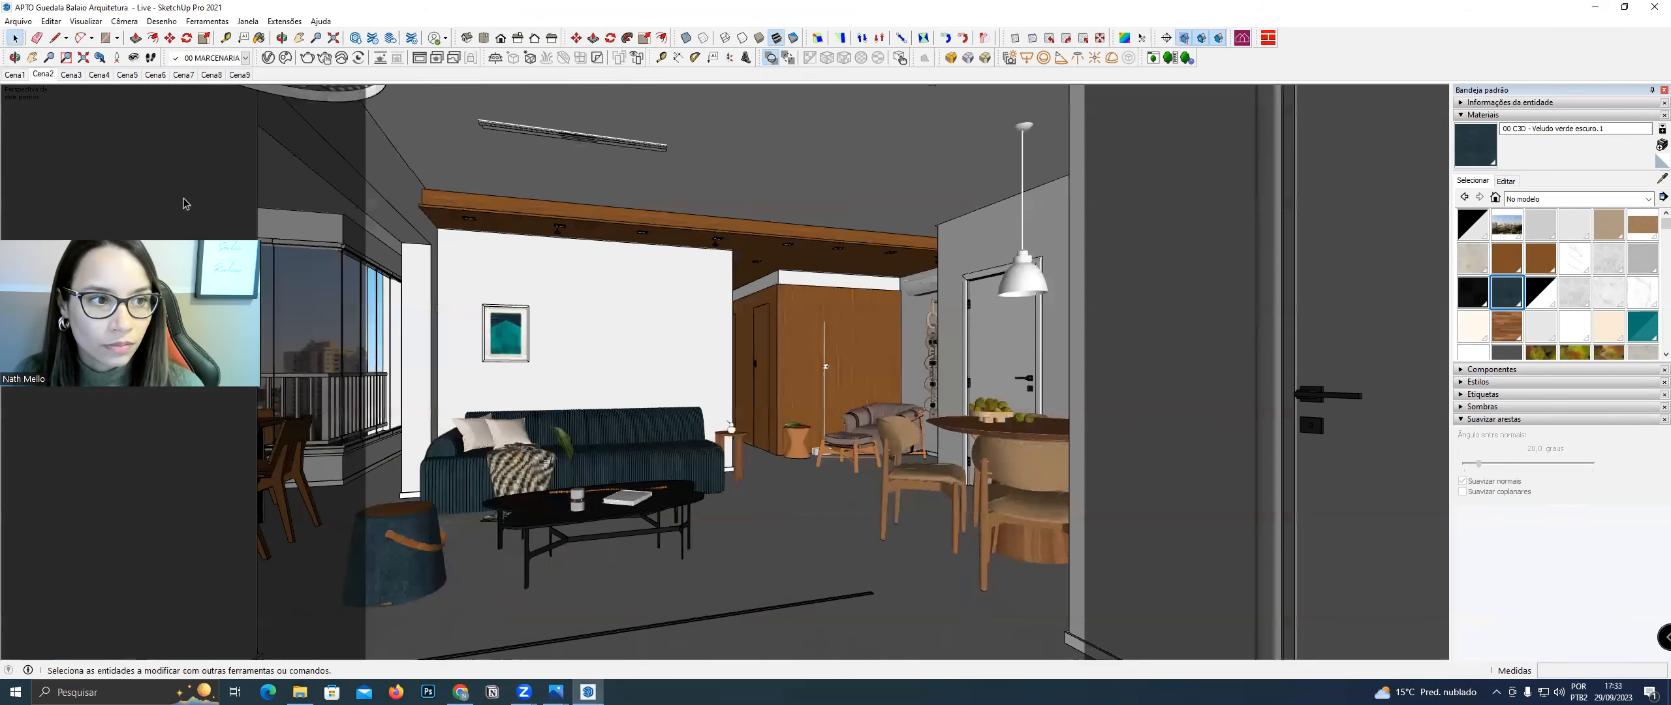
left_click(72, 74)
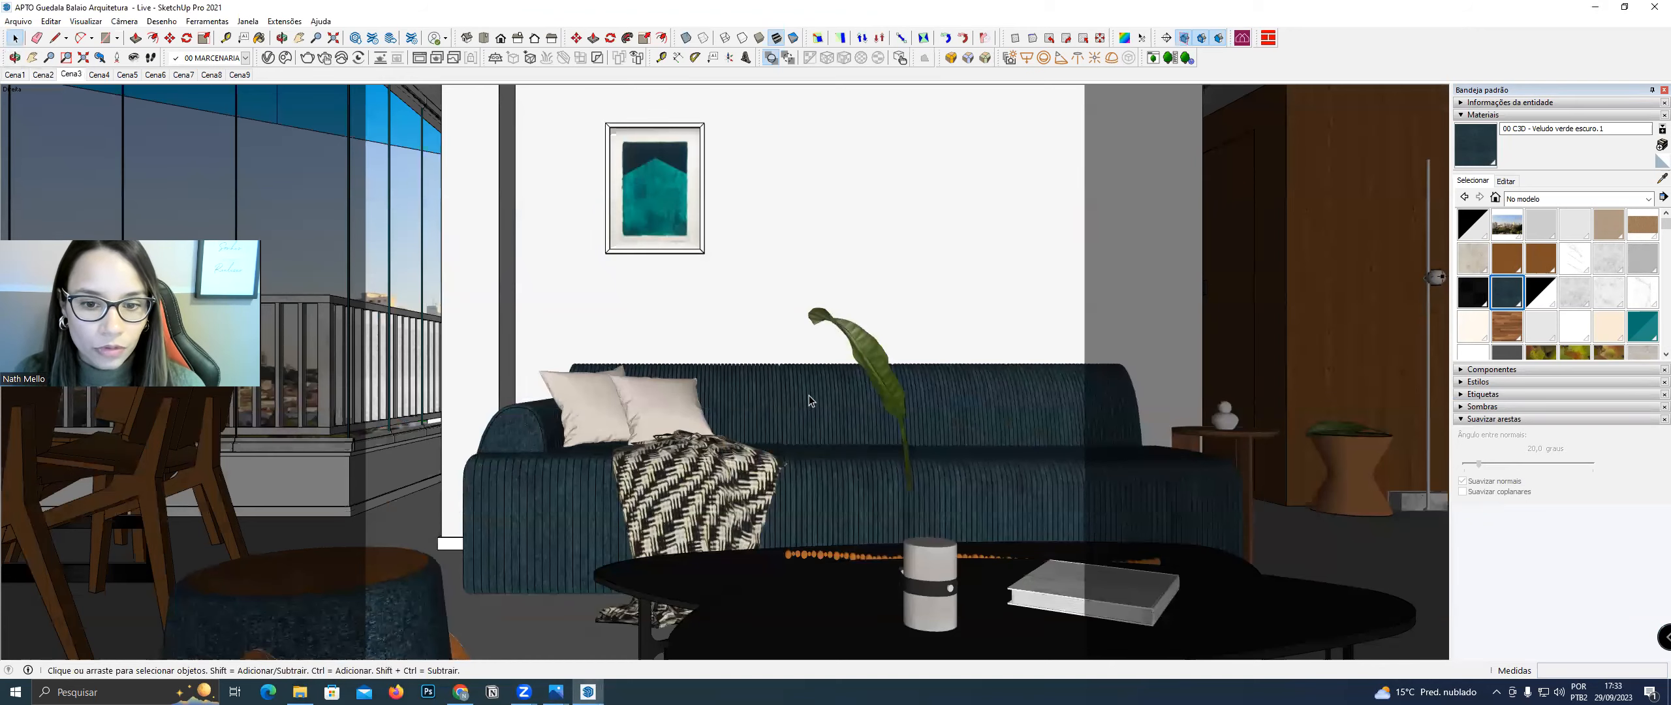
left_click(267, 58)
left_click(592, 40)
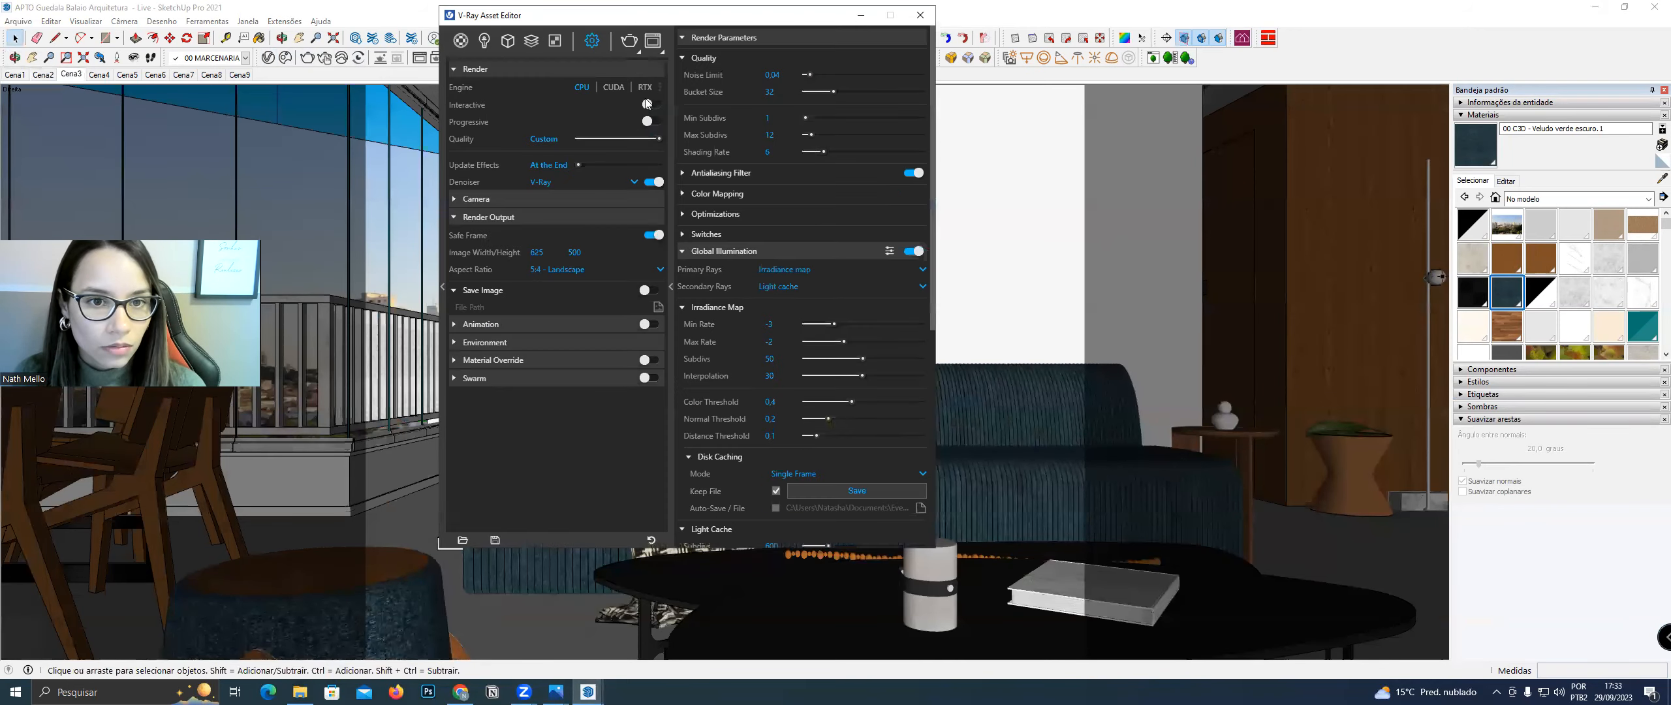
left_click(646, 104)
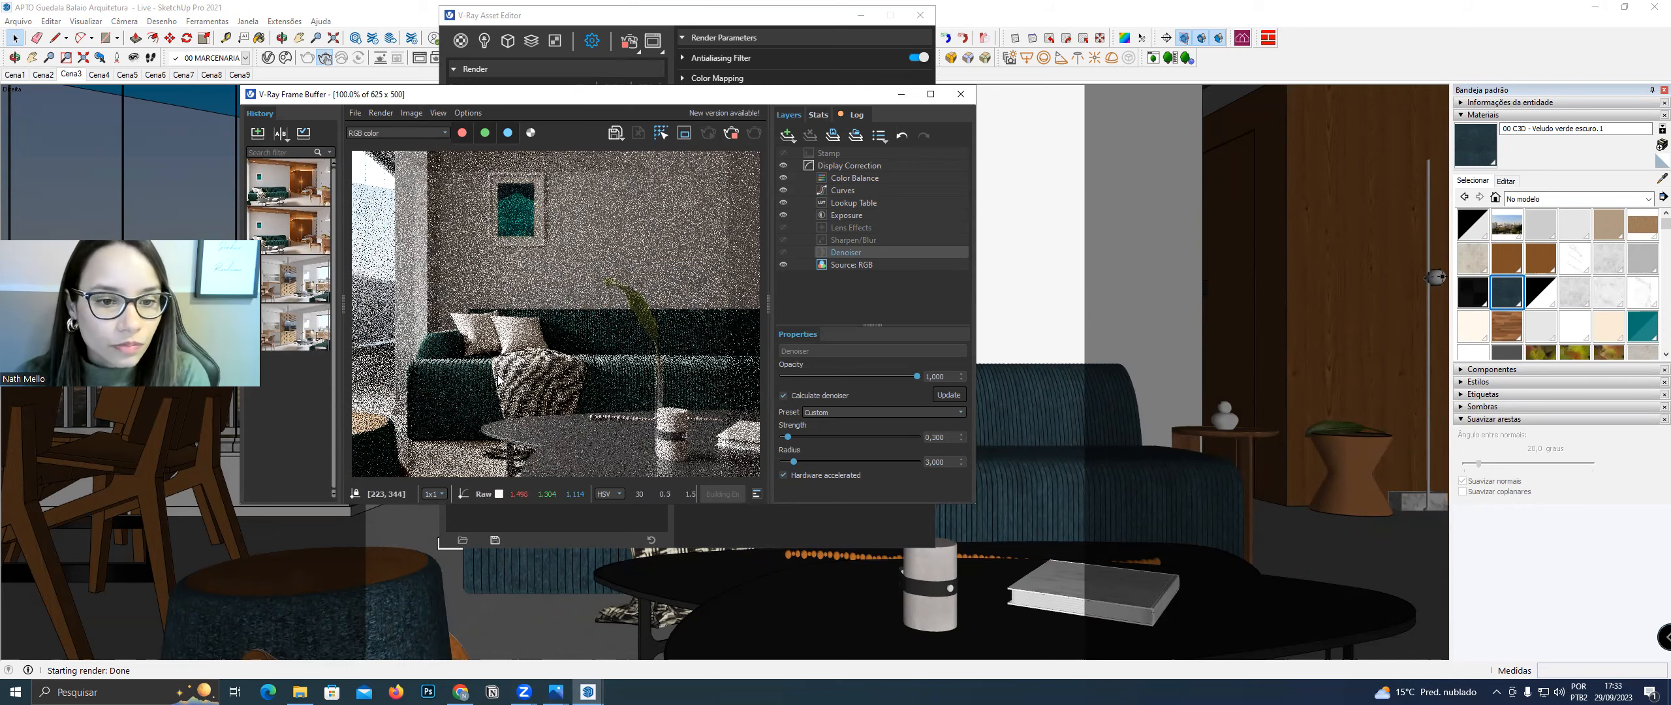
Frame the sofa's arm, cushions and throw up close and render that view to check the velvet
left_click(885, 96)
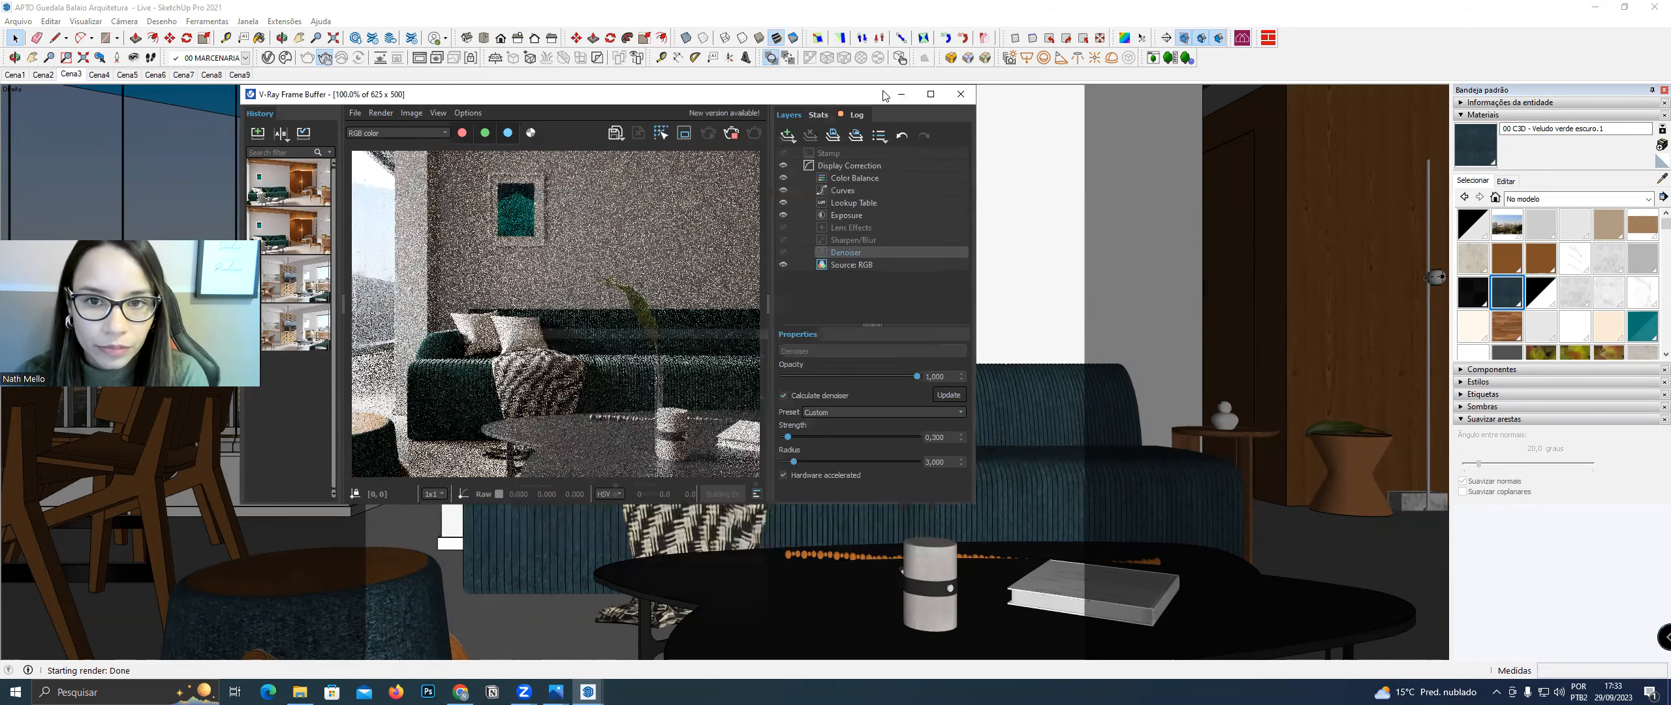
left_click(667, 530)
middle_click_drag(763, 436, 741, 444)
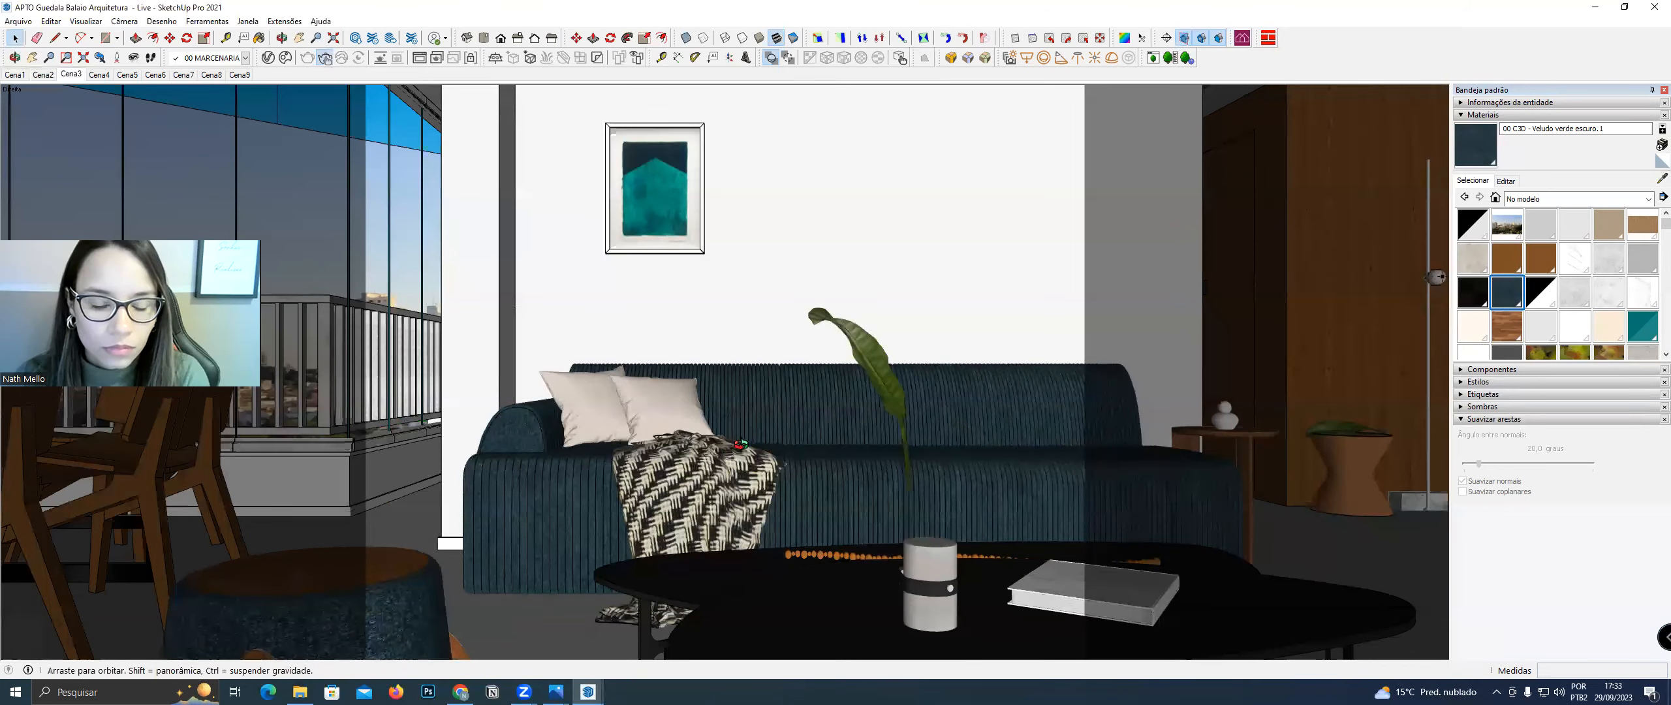
scroll(740, 445, "up", 2)
scroll(608, 468, "up", 2)
mouse_move(734, 501)
middle_mouse_down()
mouse_move(855, 501)
mouse_move(927, 538)
middle_mouse_up()
left_click(416, 60)
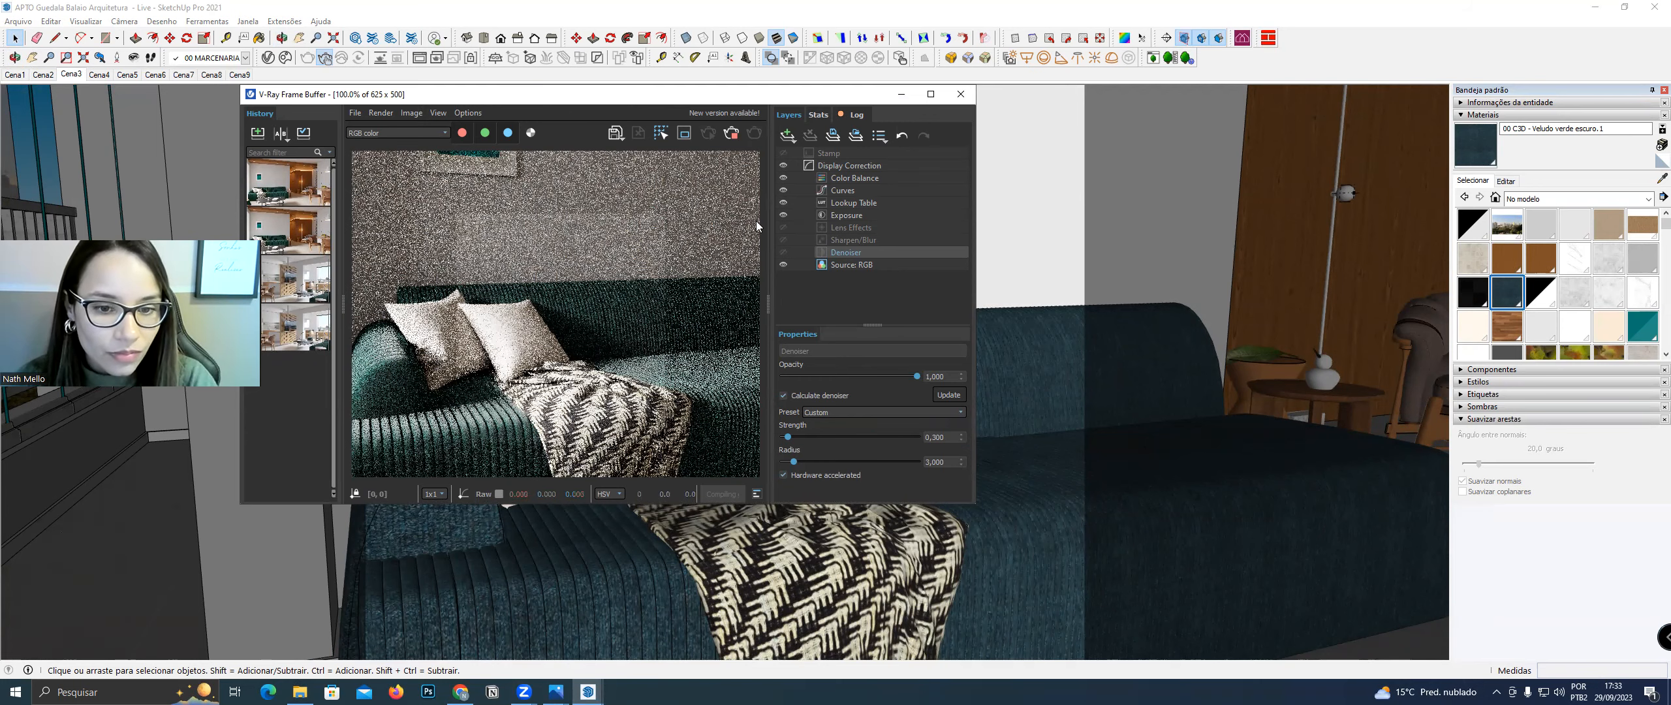
left_click(754, 134)
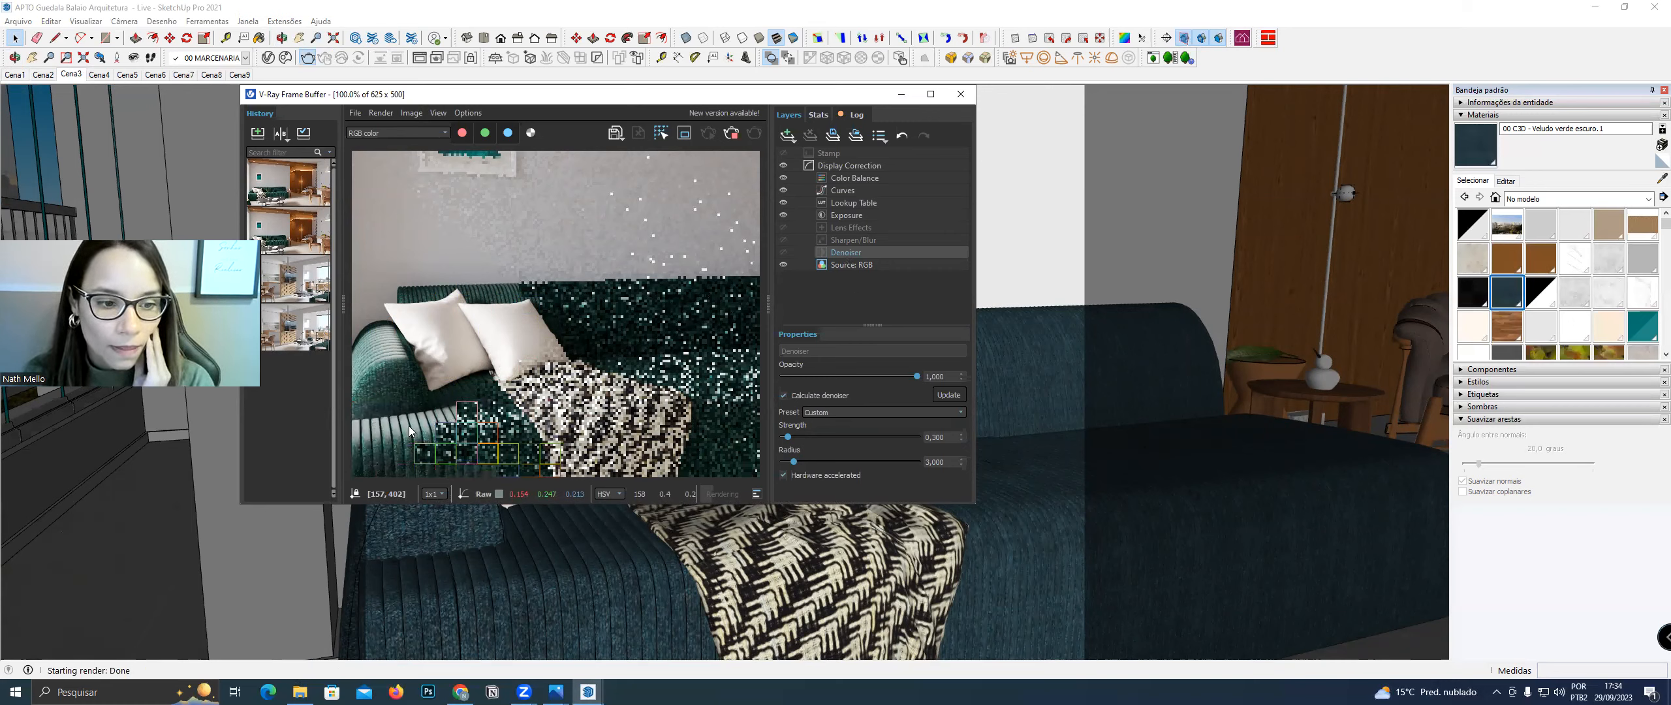
scroll(415, 428, "up", 1)
scroll(410, 419, "down", 1)
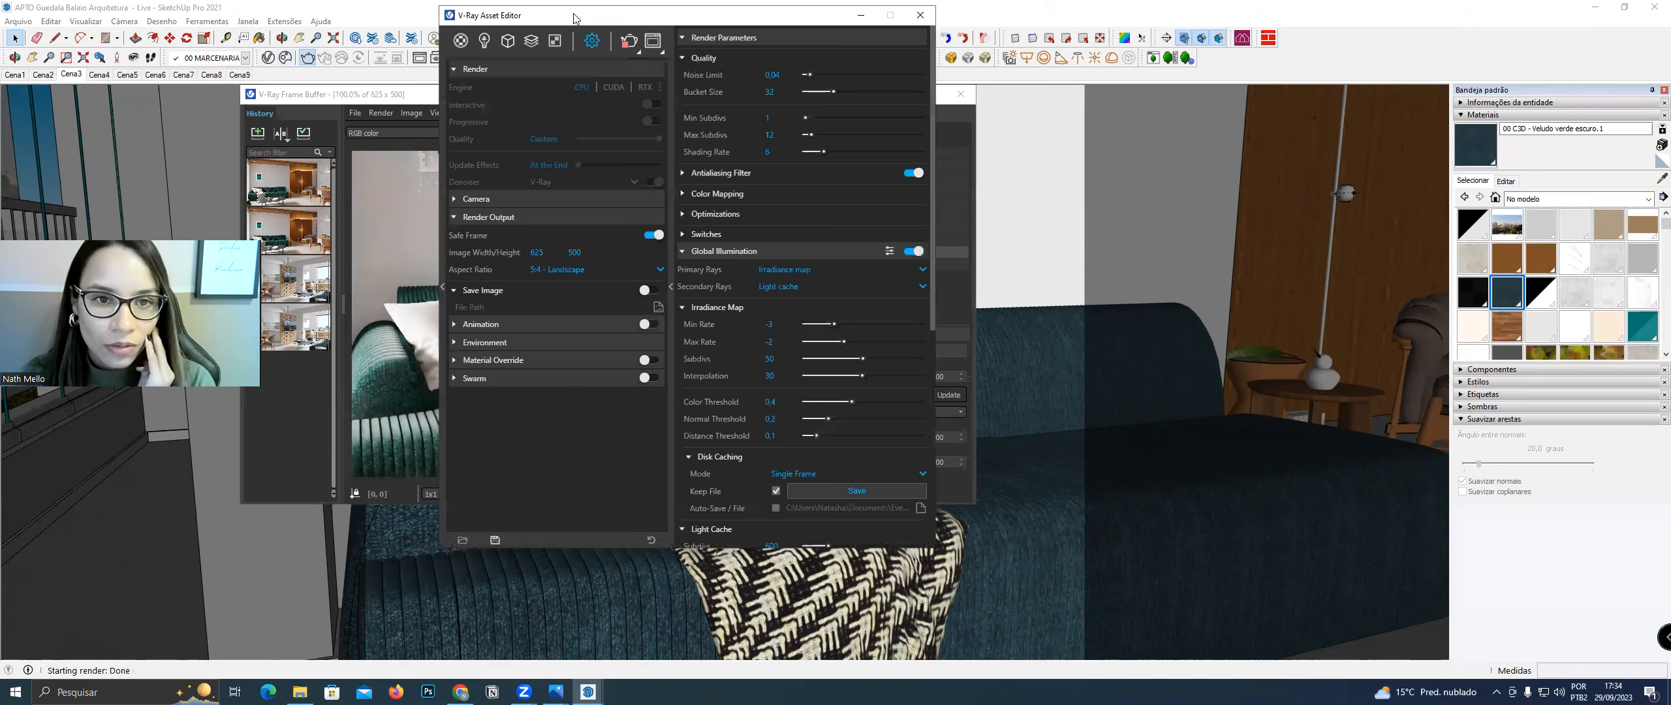
Reopen the dark green velvet's settings beside the render and set its Sheen Color to black
left_click_drag(583, 15, 695, 28)
left_click(497, 46)
scroll(941, 467, "down", 5)
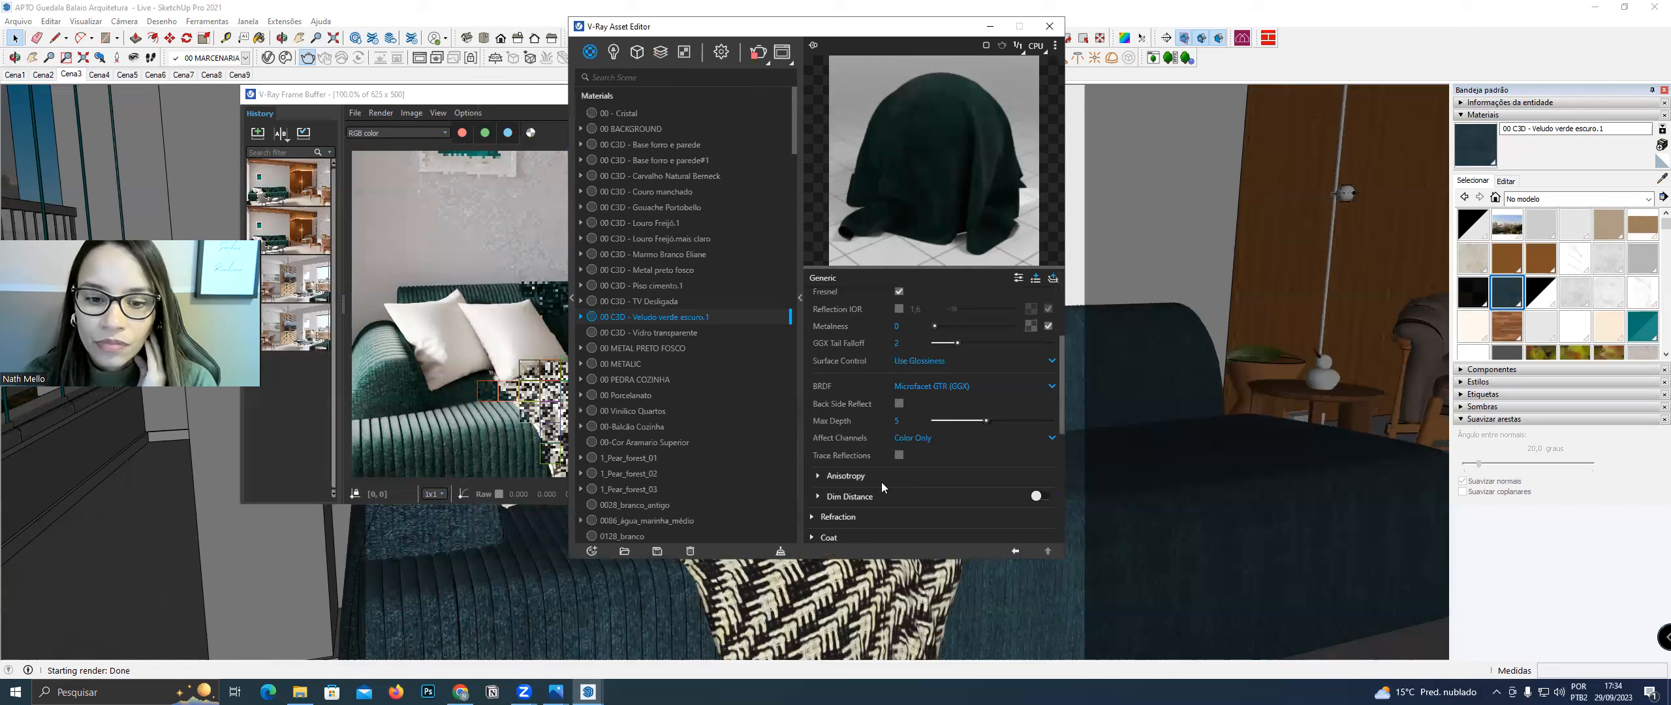
left_click_drag(921, 449, 884, 457)
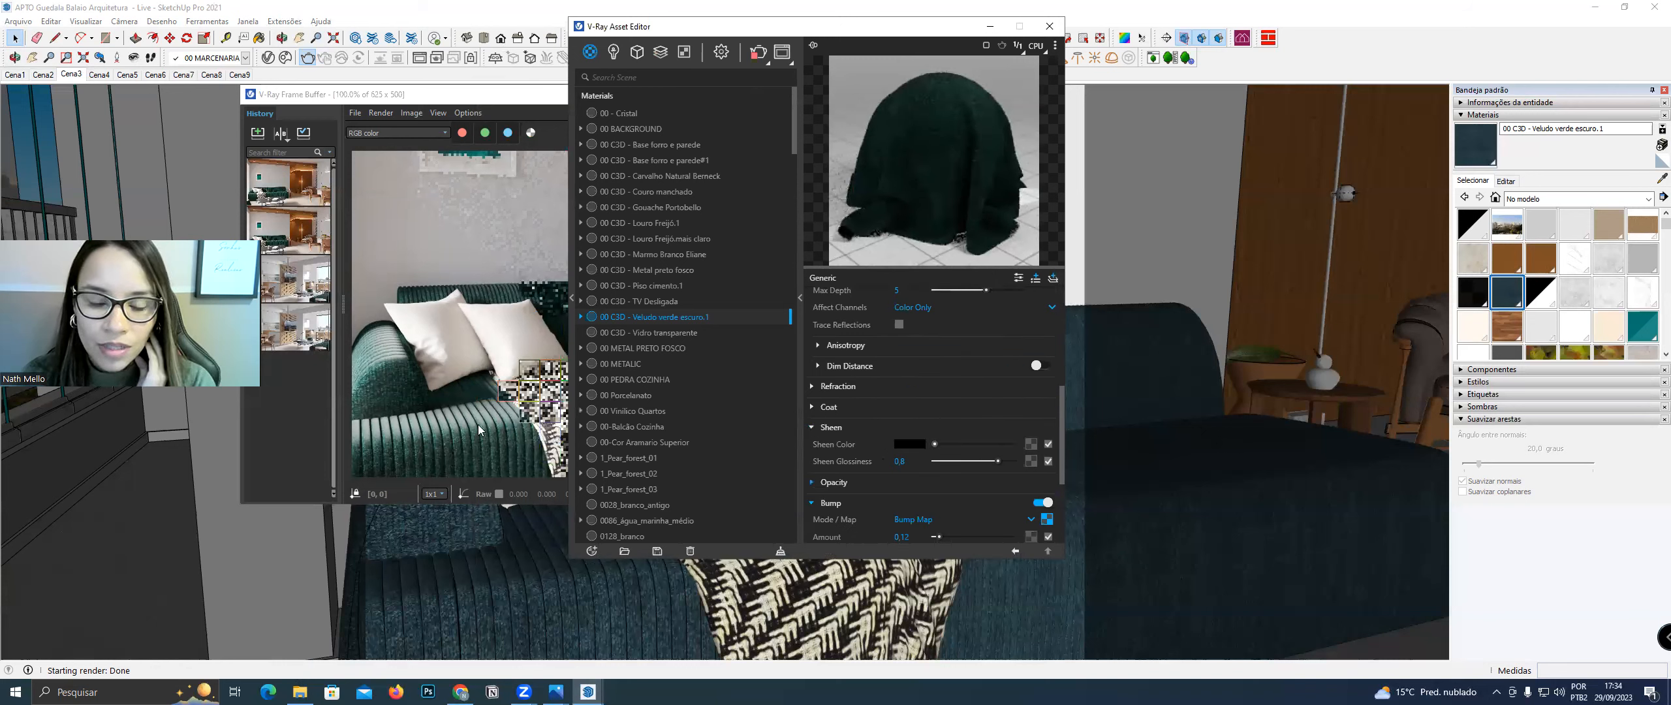
Review the velvet's reflection and sheen settings and the Color Correction in its Falloff's Color A
scroll(905, 353, "up", 5)
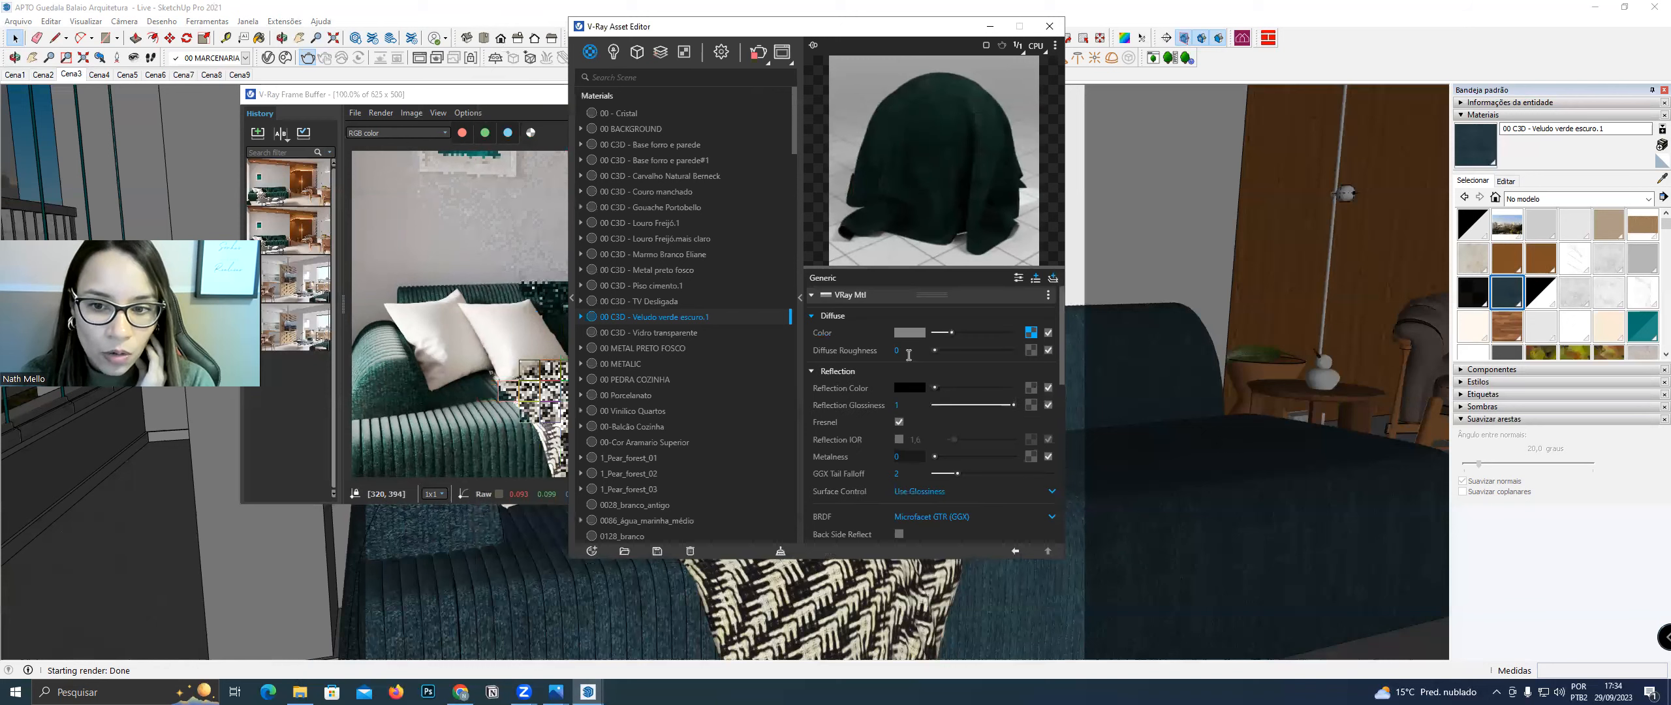
scroll(970, 398, "down", 3)
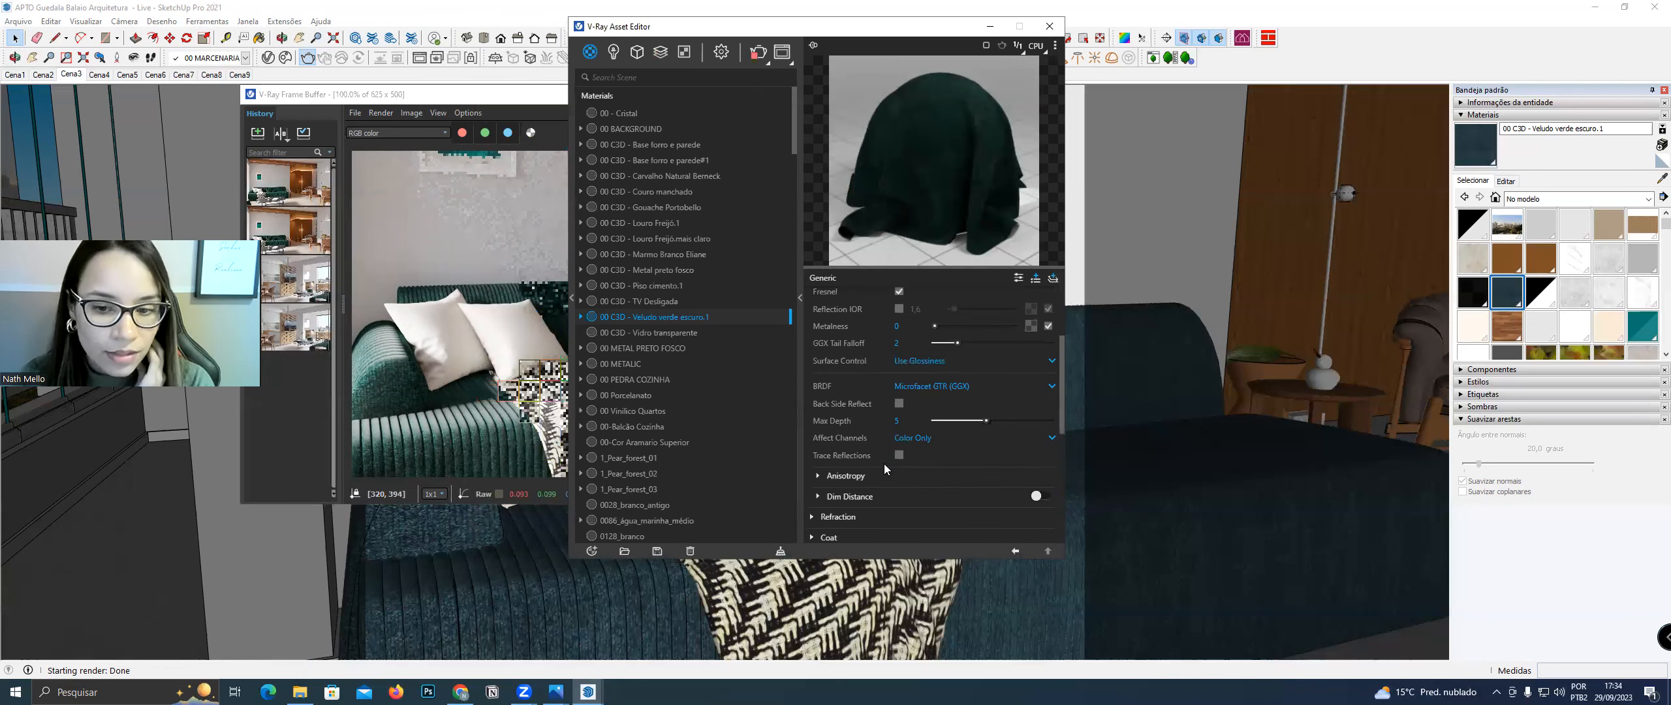
scroll(1011, 371, "down", 1)
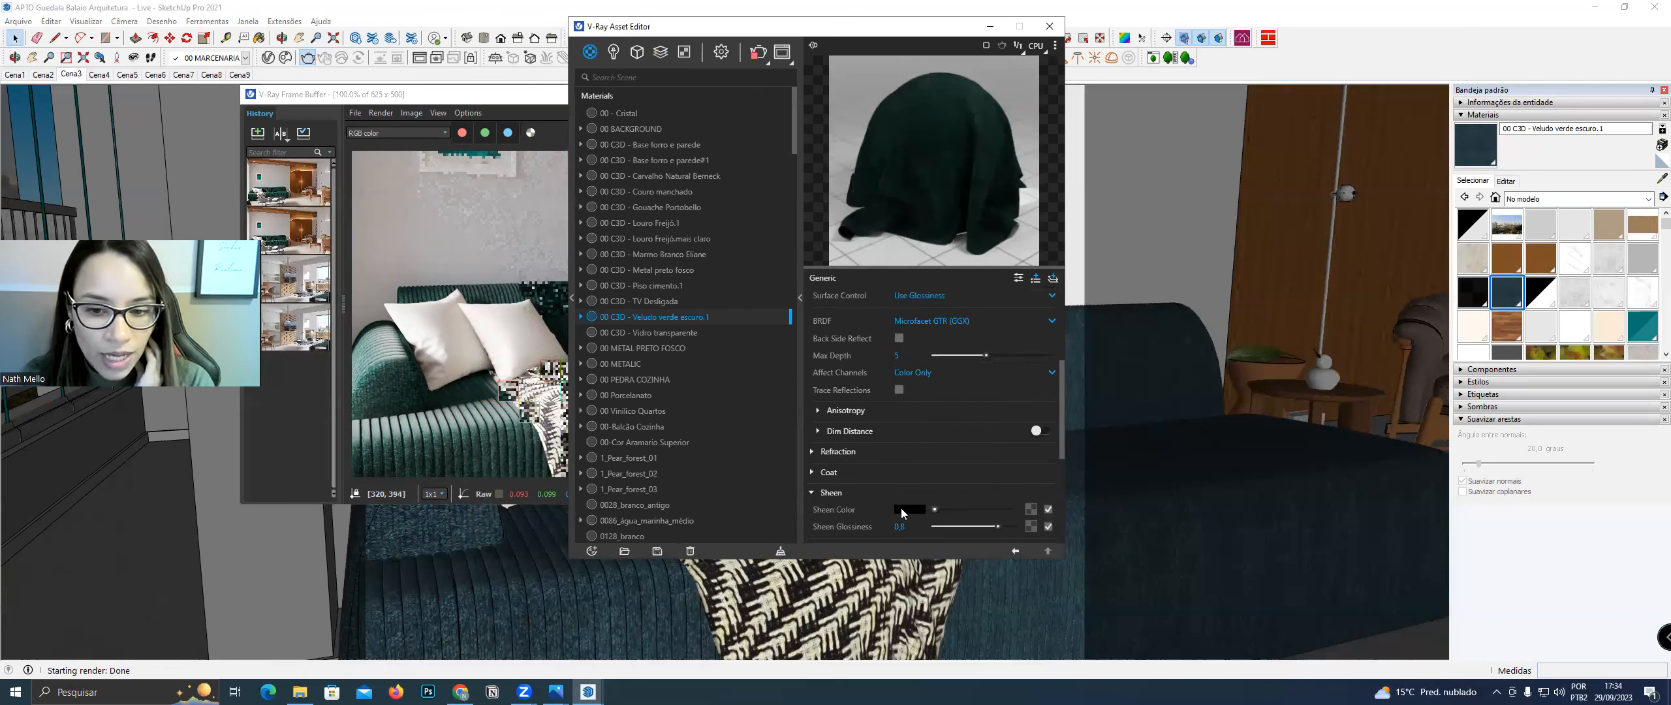
scroll(1030, 345, "up", 1)
scroll(1014, 354, "up", 3)
left_click(1026, 338)
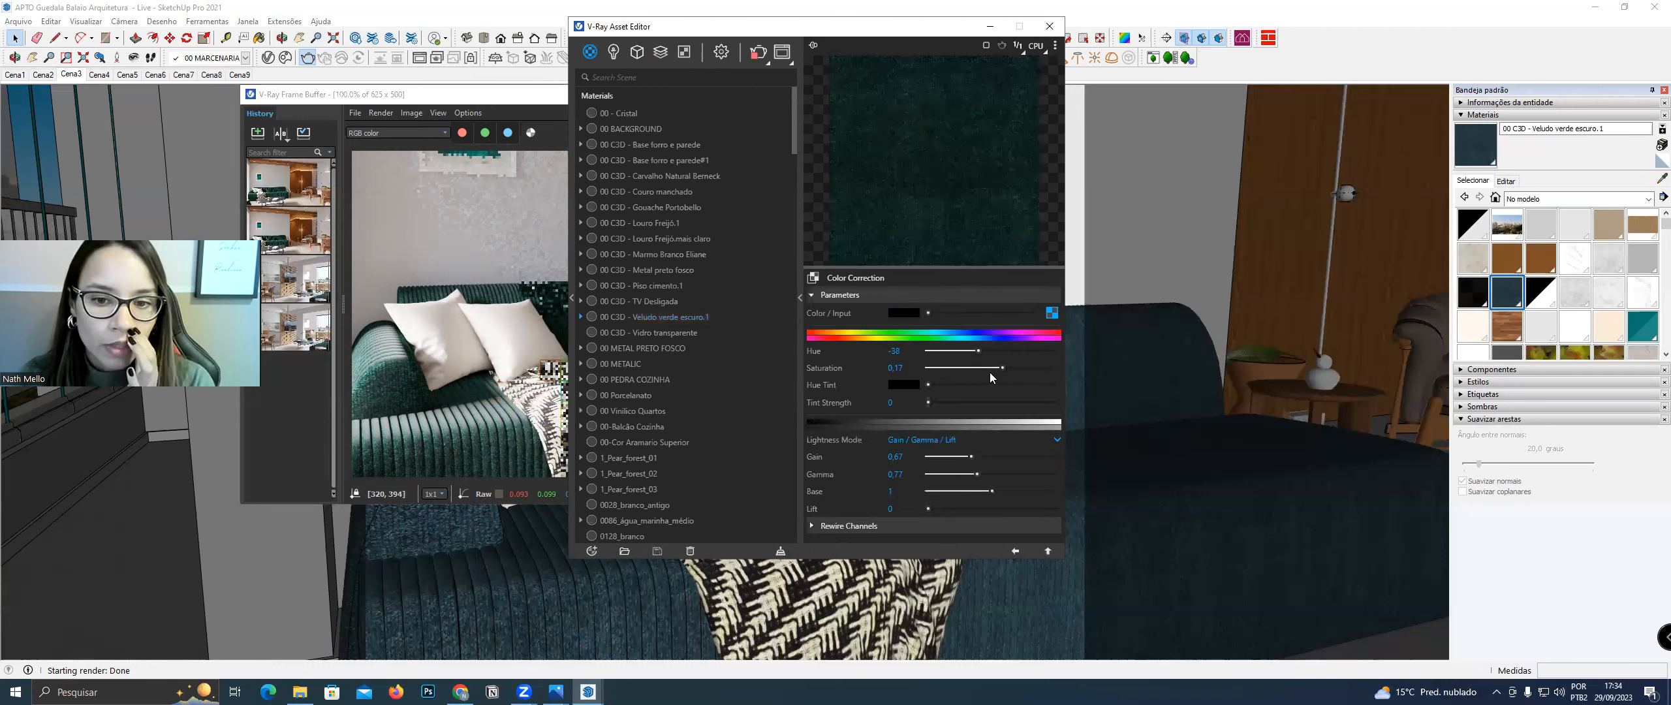
left_click(1014, 551)
left_click(1014, 551)
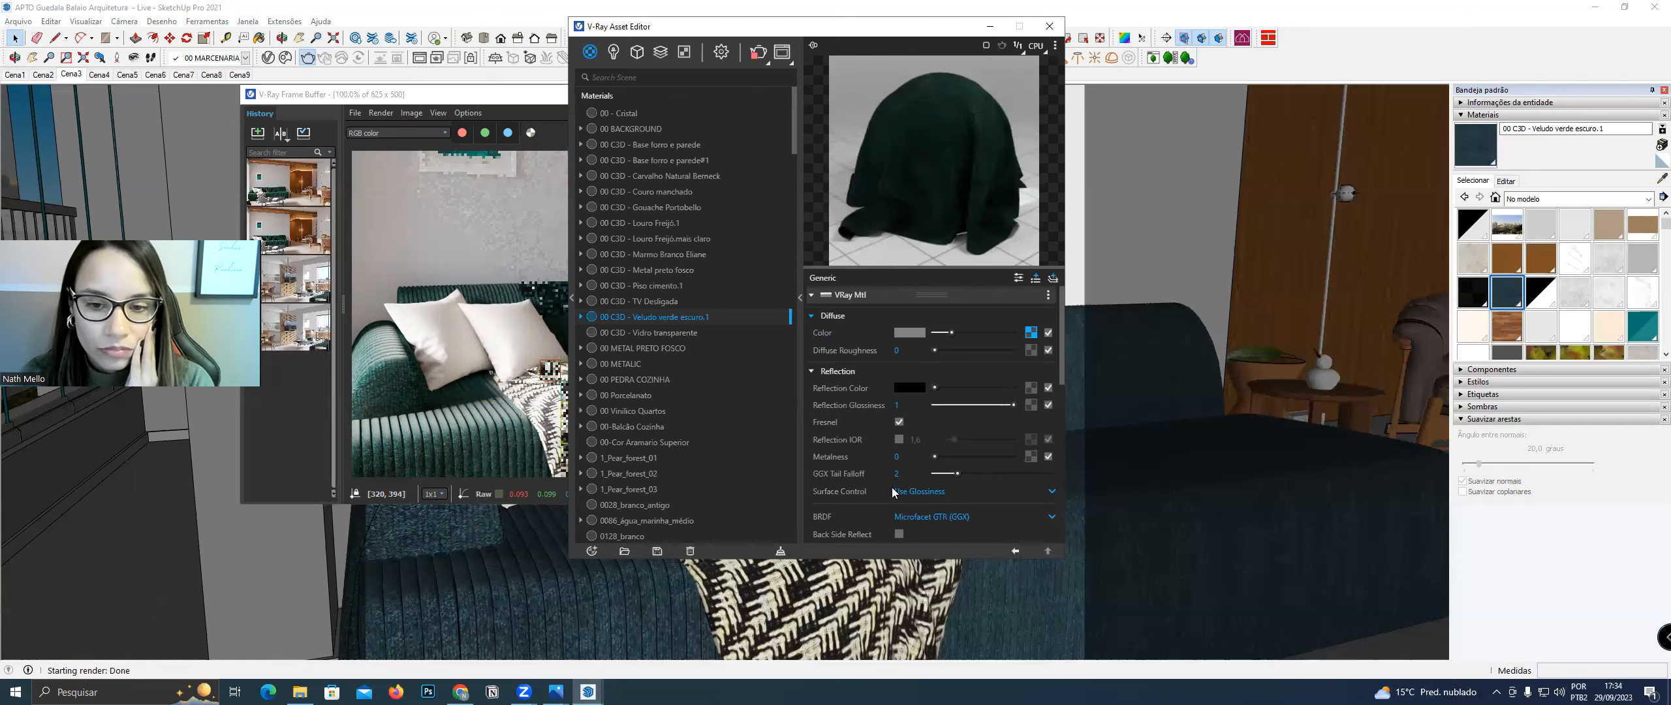
Give the dark green velvet a green Sheen Color and raise that color's intensity to a medium green
scroll(899, 488, "down", 2)
scroll(891, 483, "down", 1)
left_click(900, 493)
left_click(914, 510)
left_click(814, 267)
left_click(814, 325)
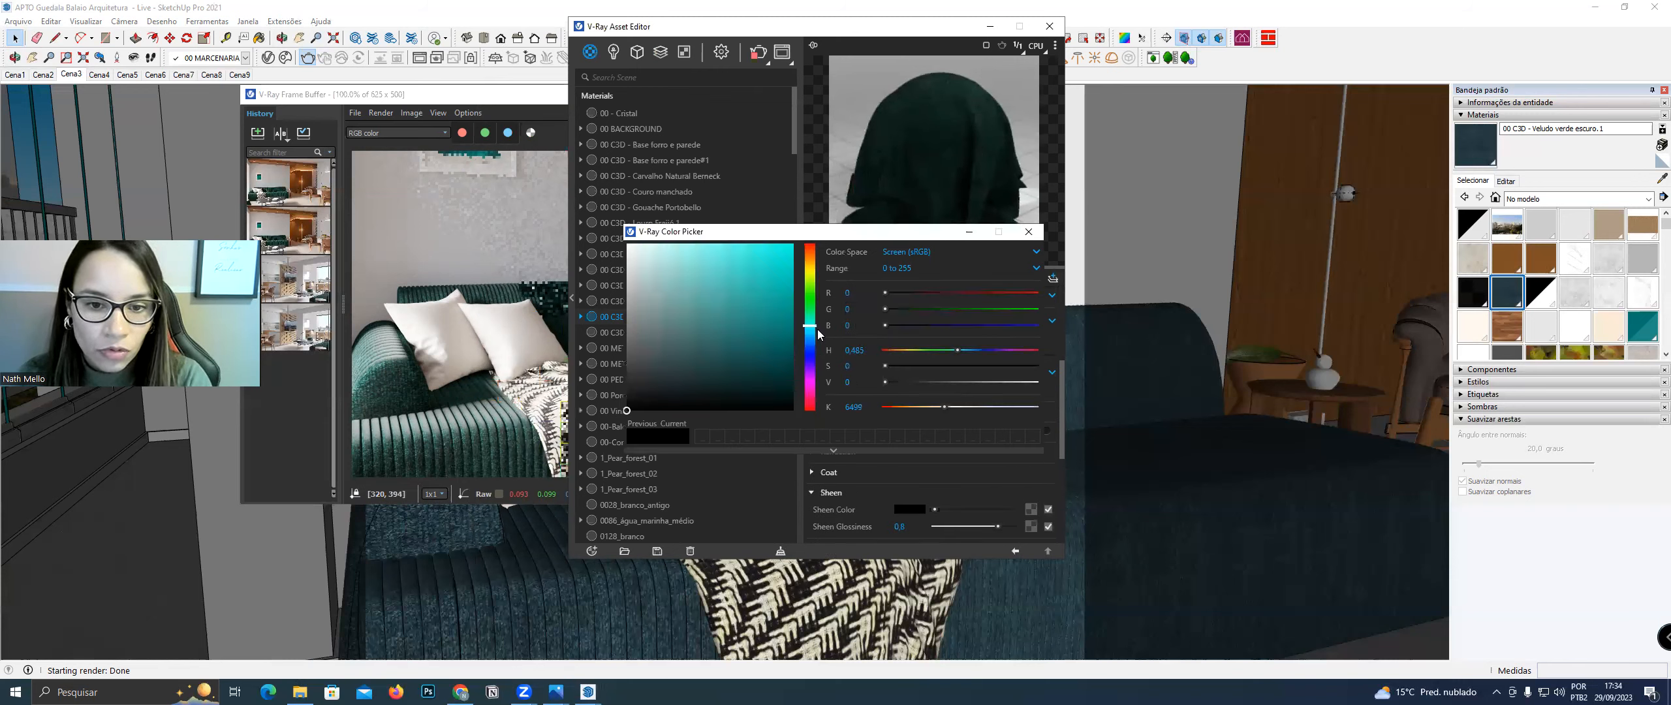
left_click(762, 381)
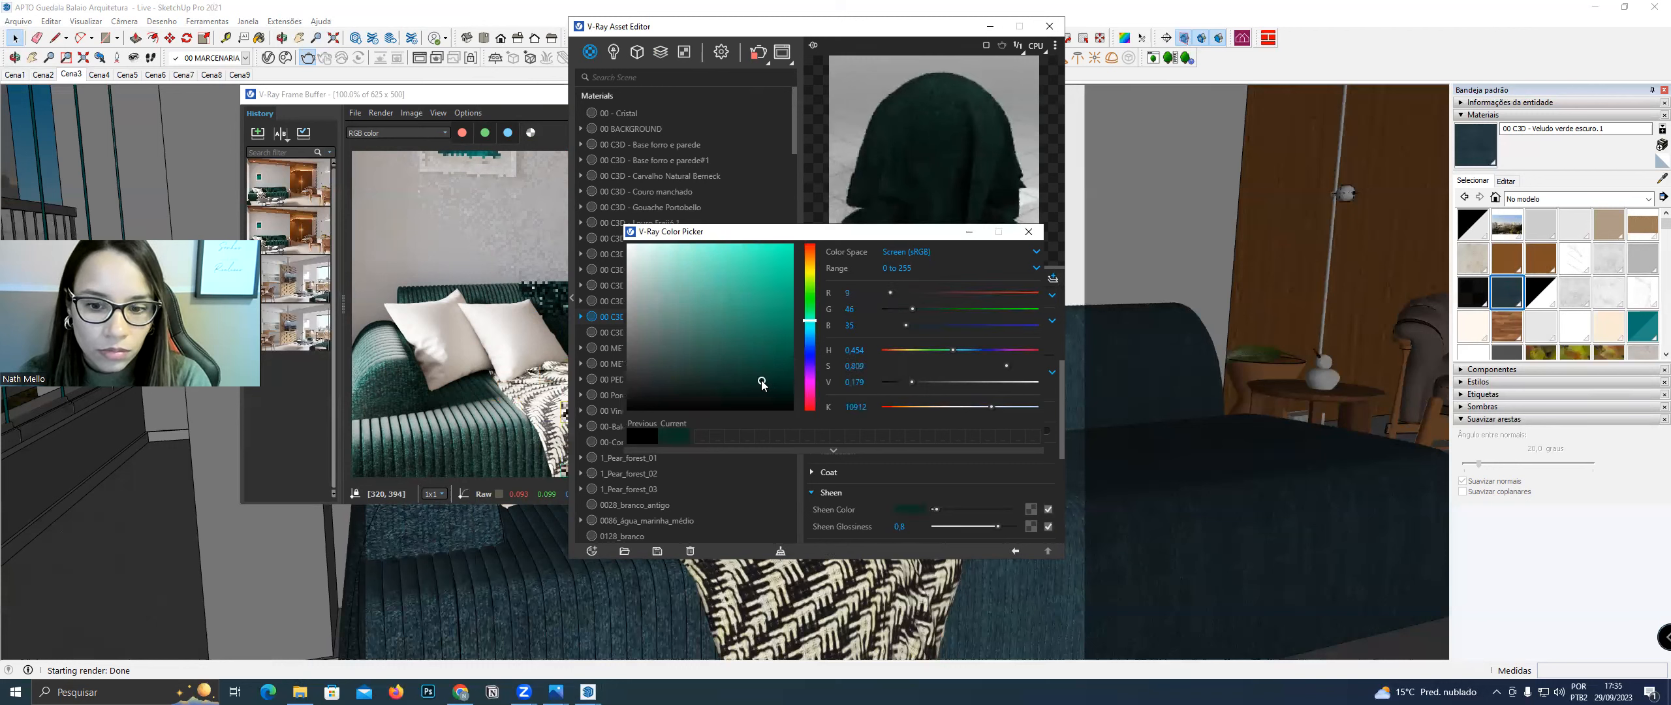
left_click(756, 389)
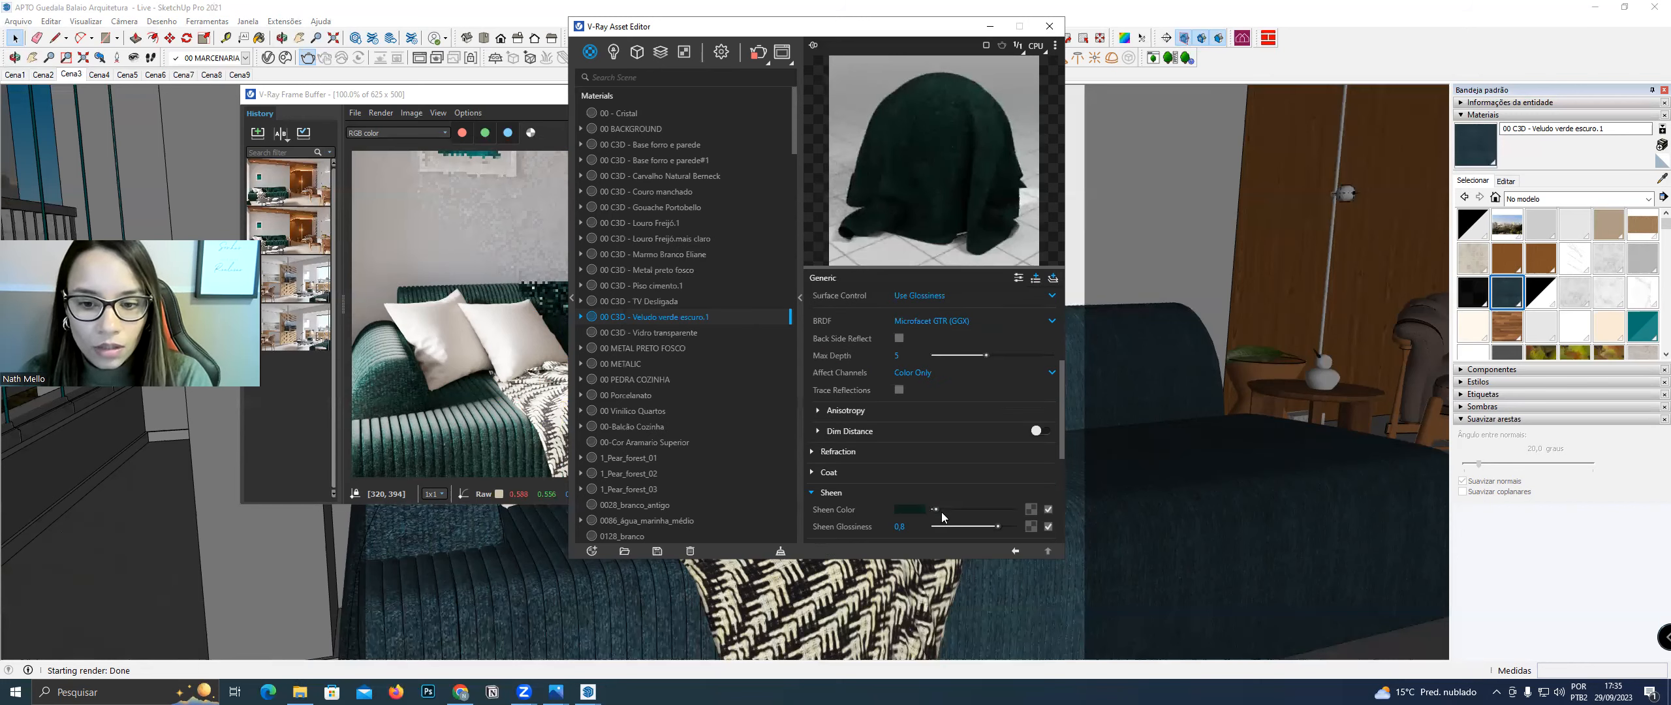
left_click_drag(942, 516, 952, 517)
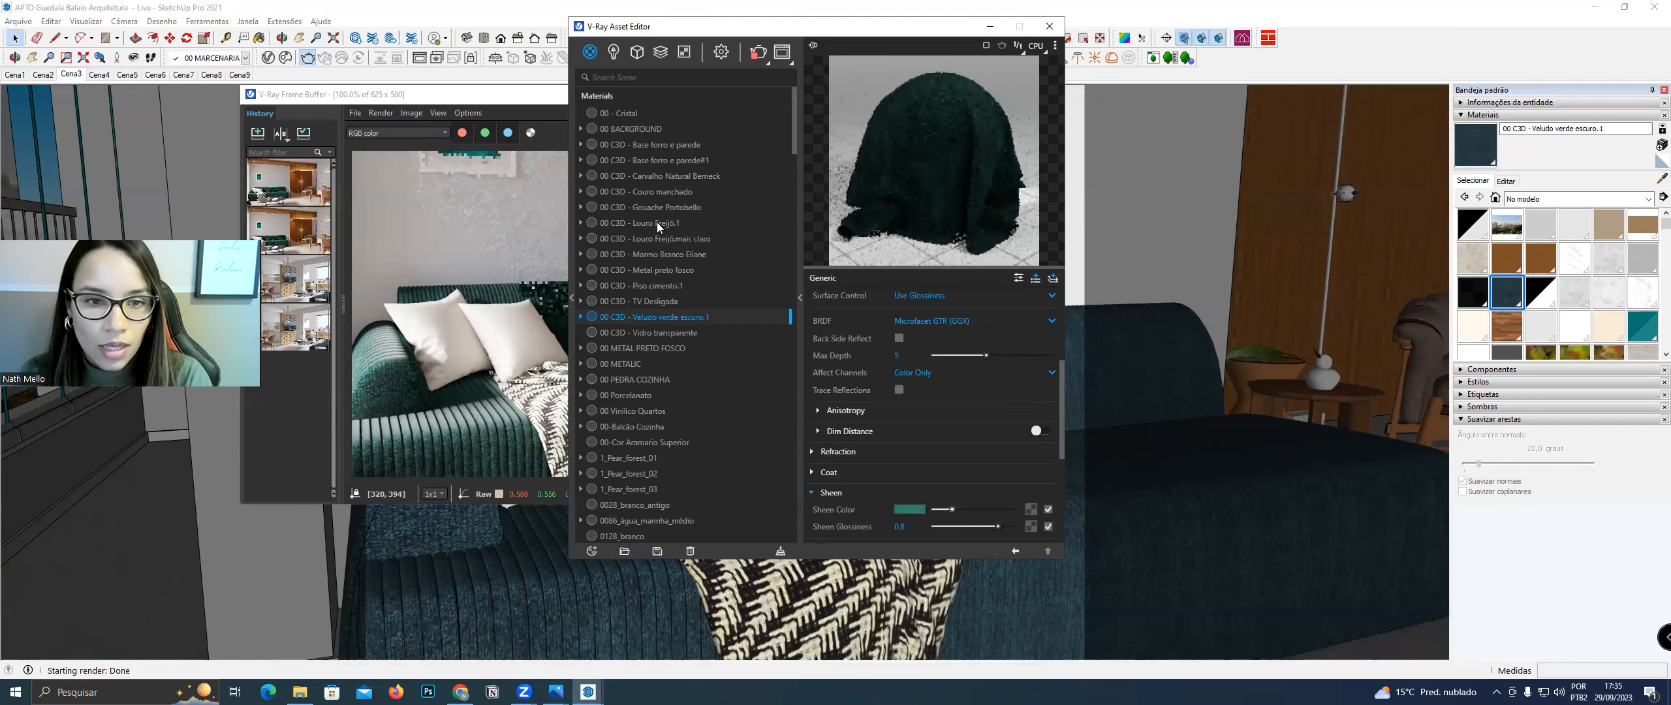
Restrict the render to a region around the sofa's arm and cushions to test the new velvet sheen
left_click_drag(705, 26, 952, 24)
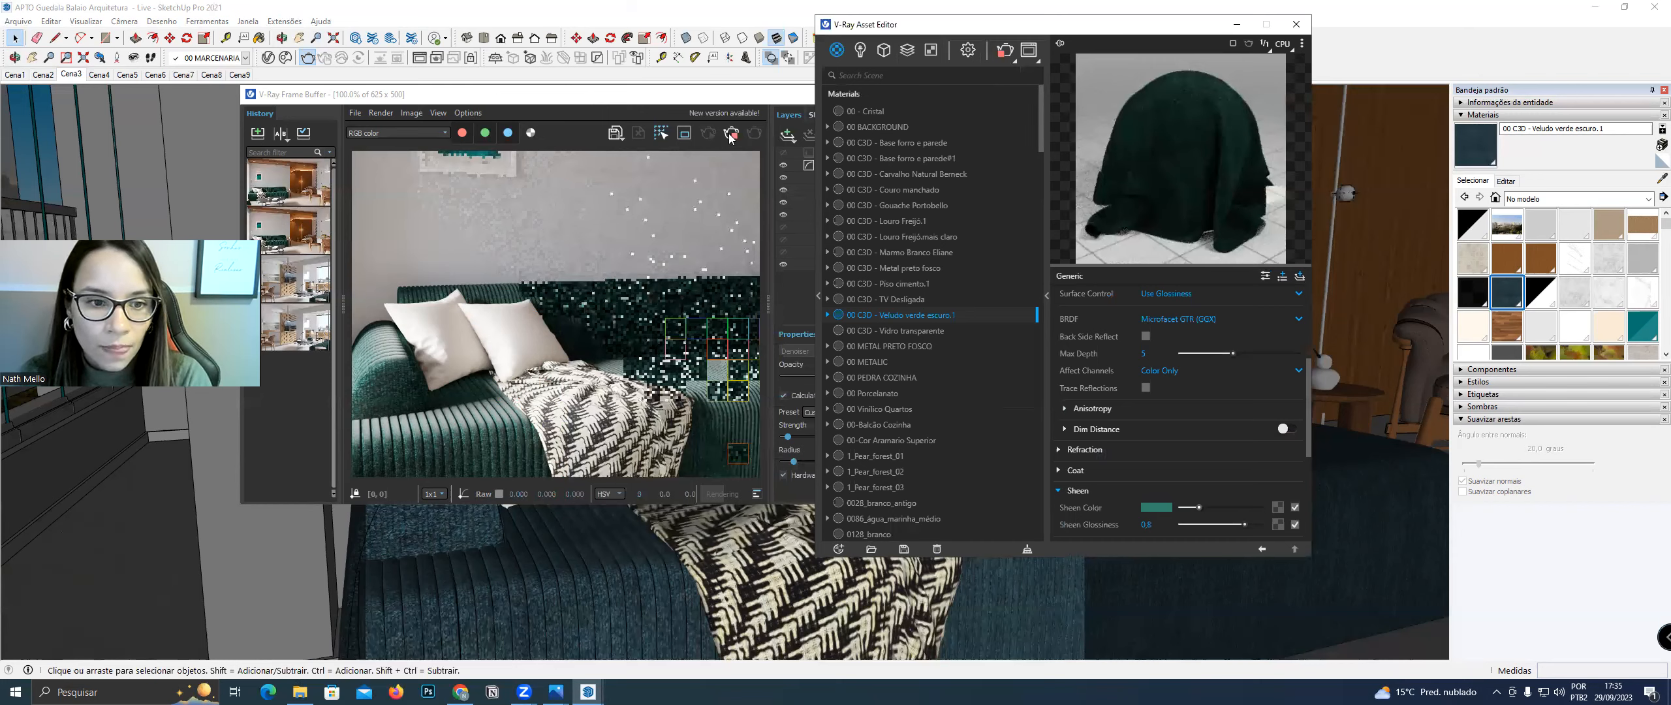
left_click(658, 385)
left_click_drag(353, 300, 561, 530)
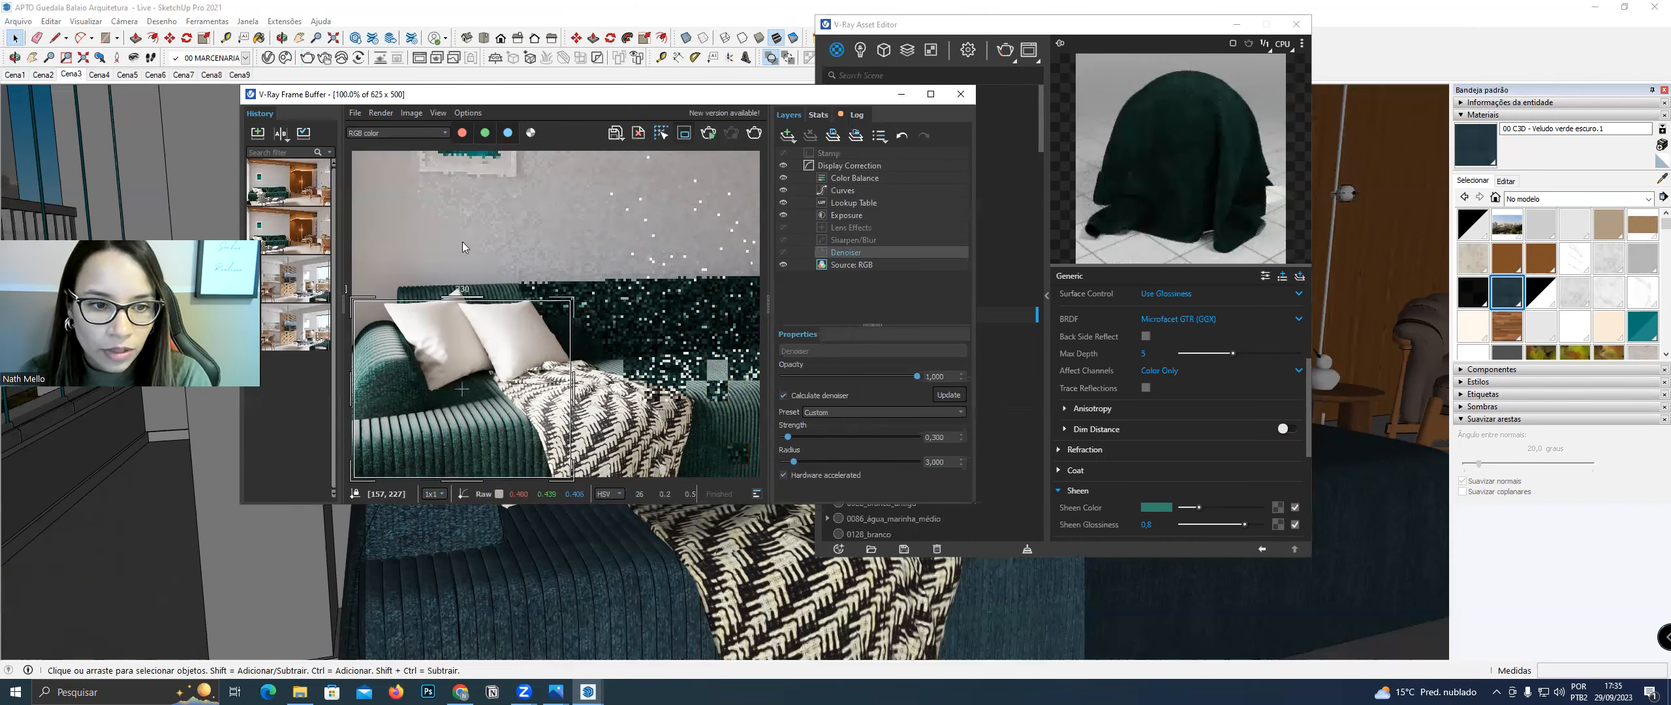
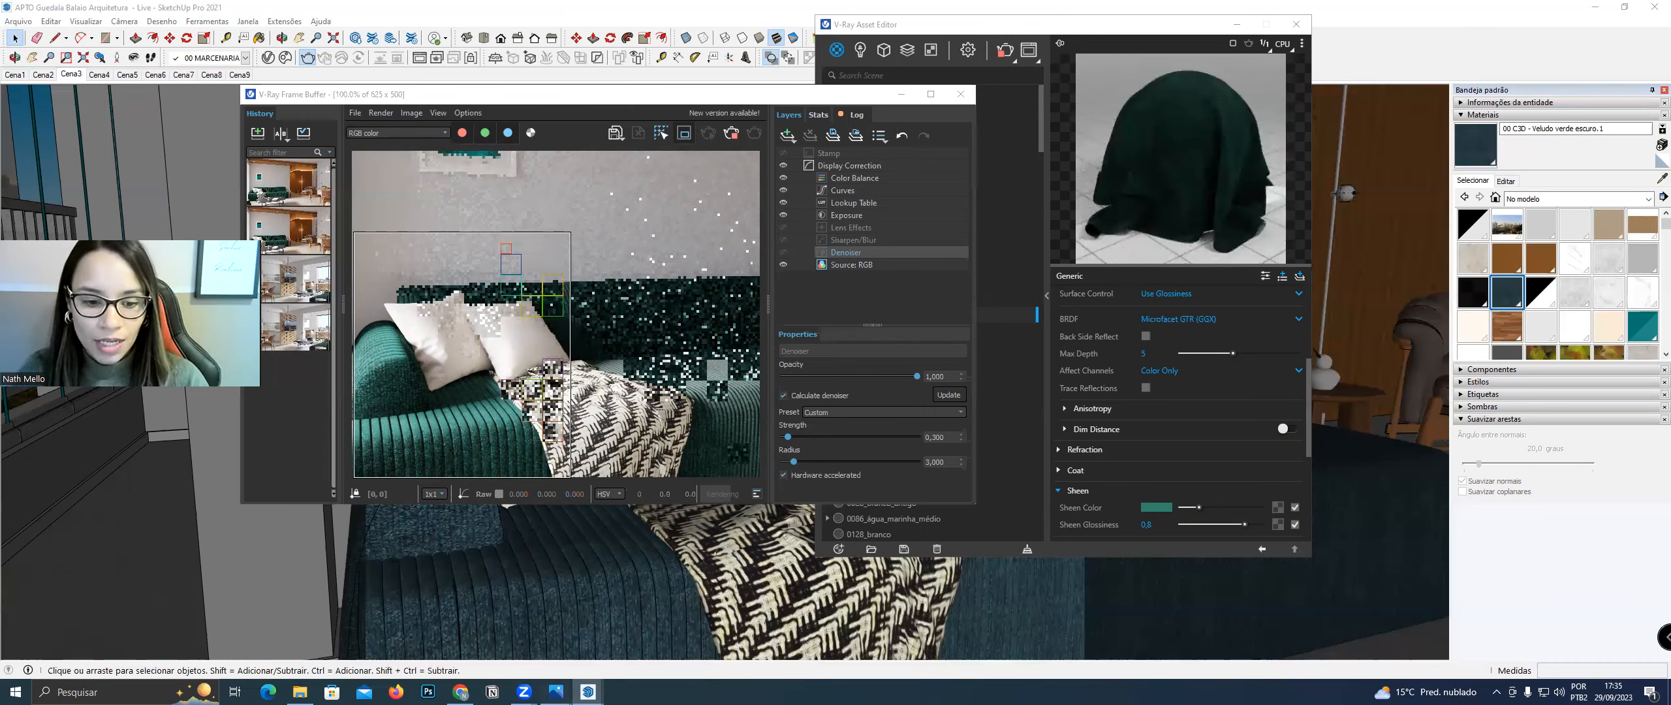
View the velvet's texture image Fabric 09.jpg at full size and return to the render
left_click(556, 692)
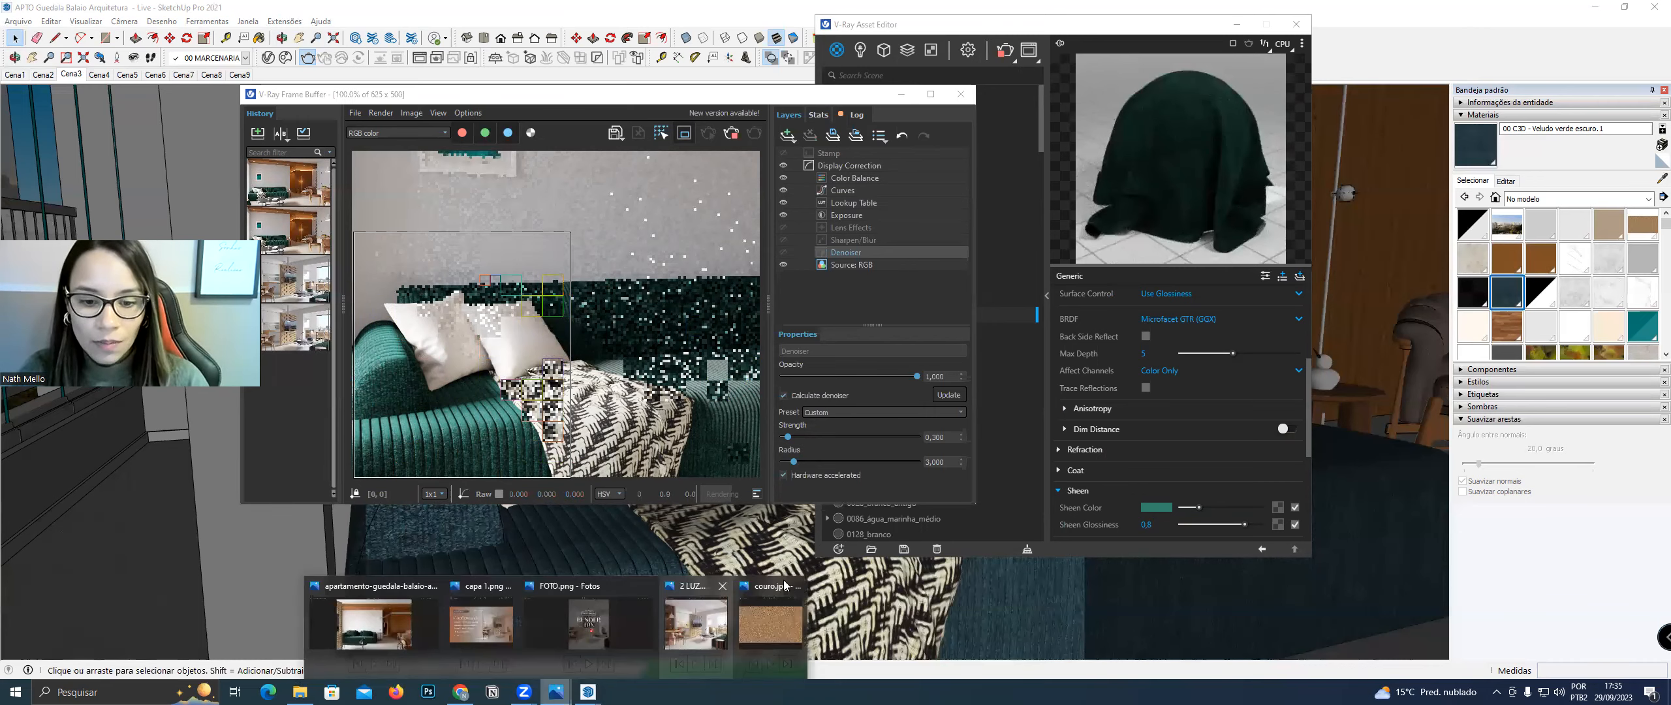
left_click(1518, 182)
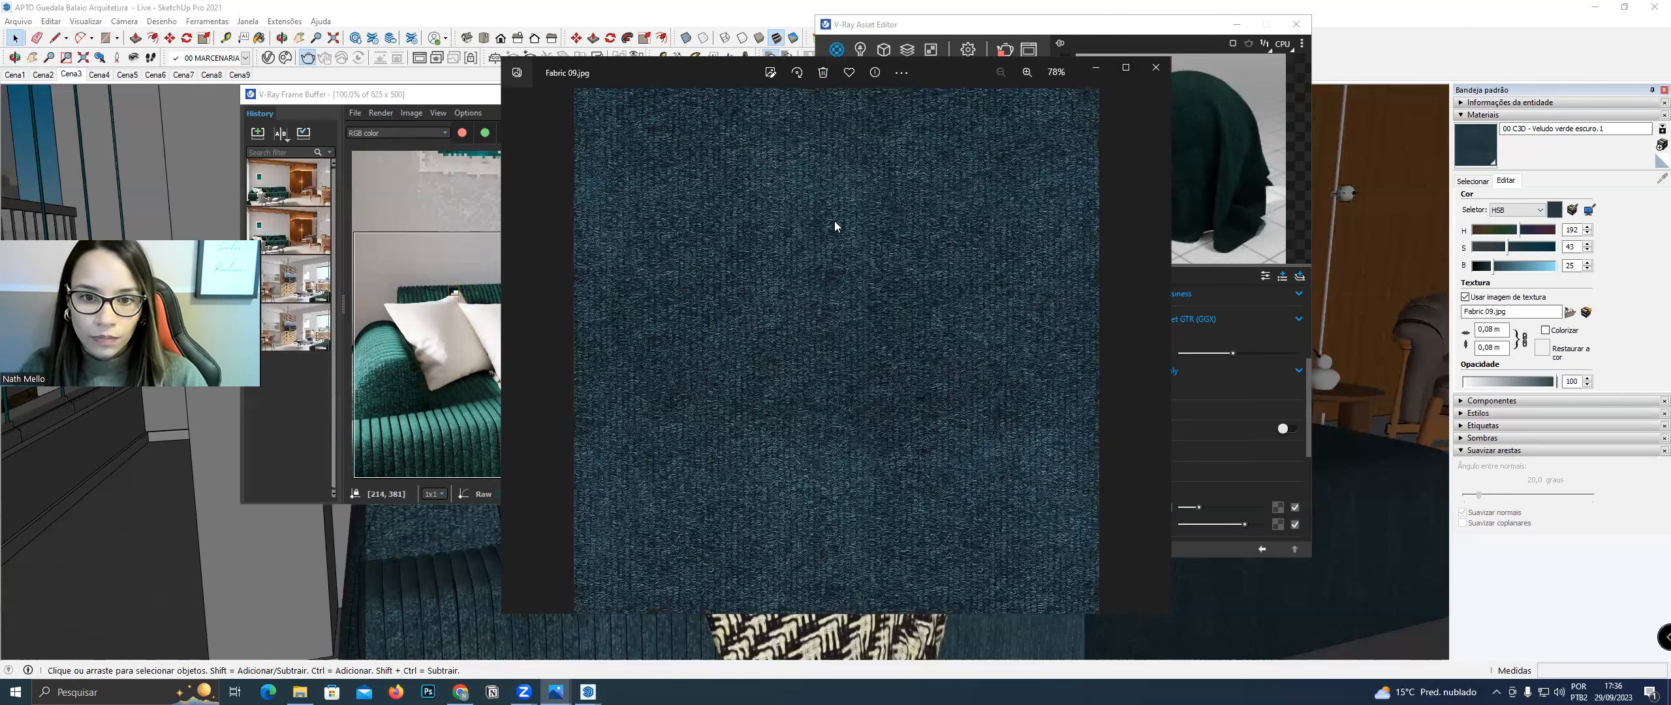
key("alt+Tab")
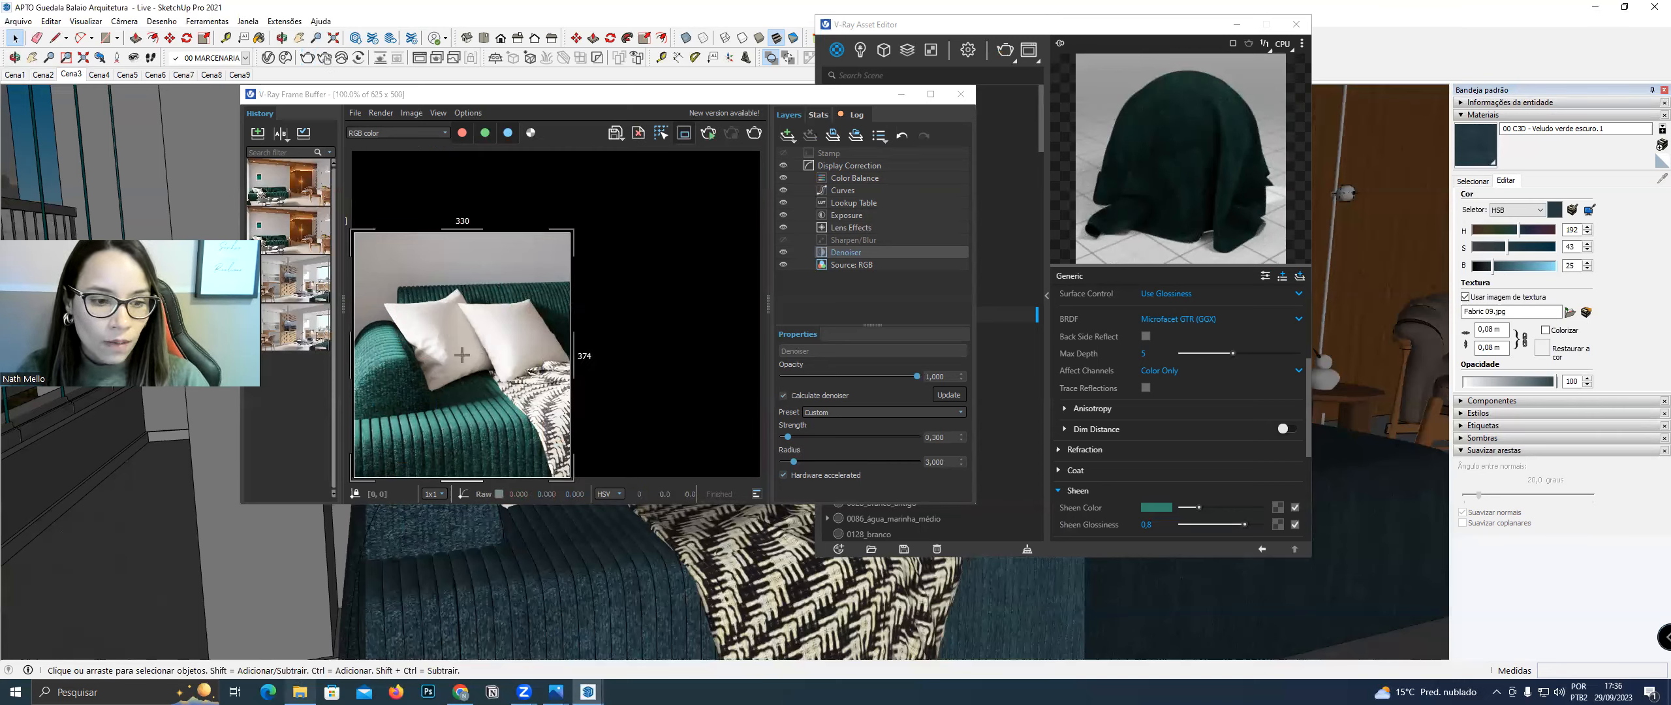
Examine the sofa's velvet in the finished render 3 SALA from the RENDERS folder
left_click(299, 692)
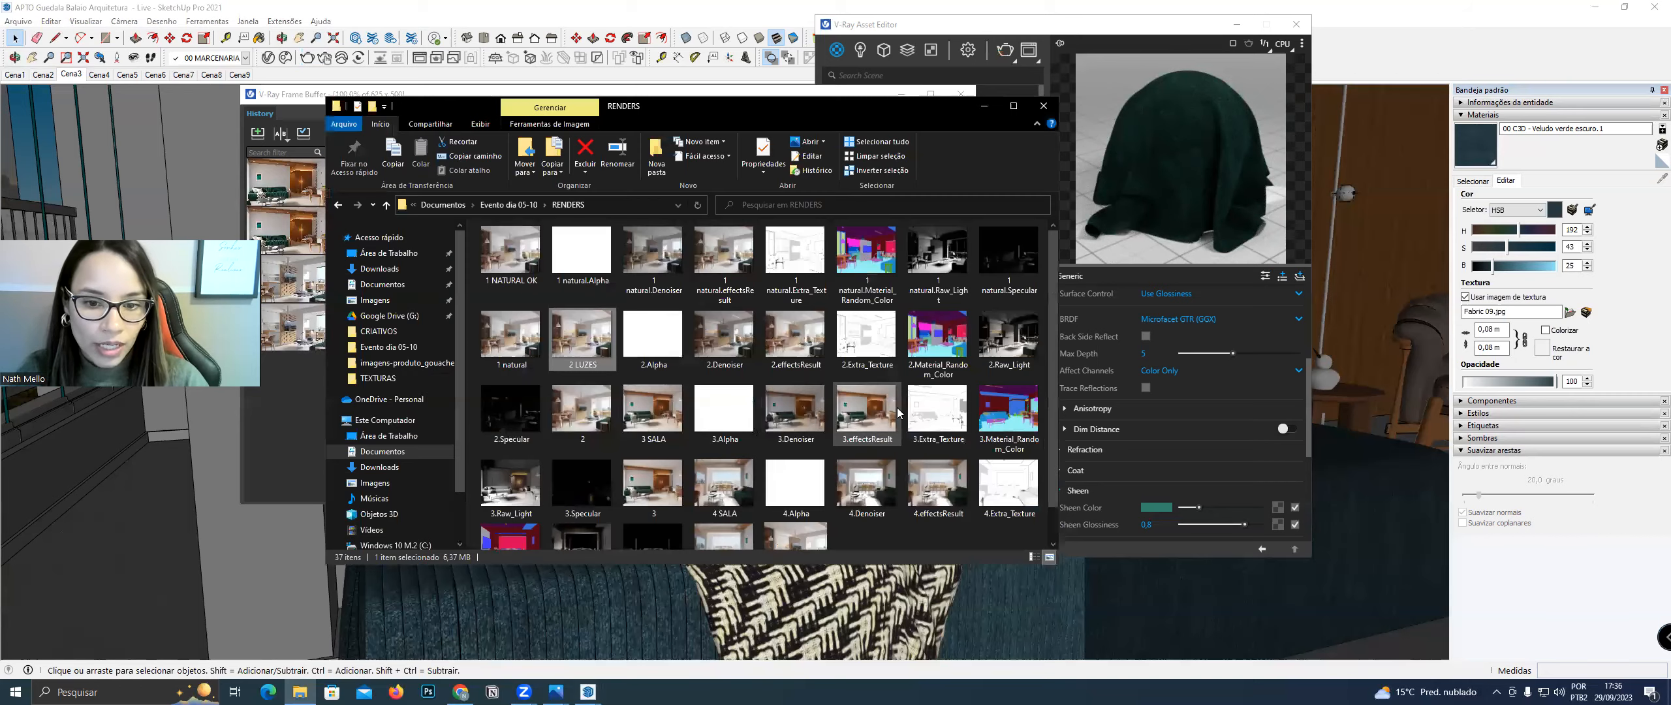
double_click(655, 417)
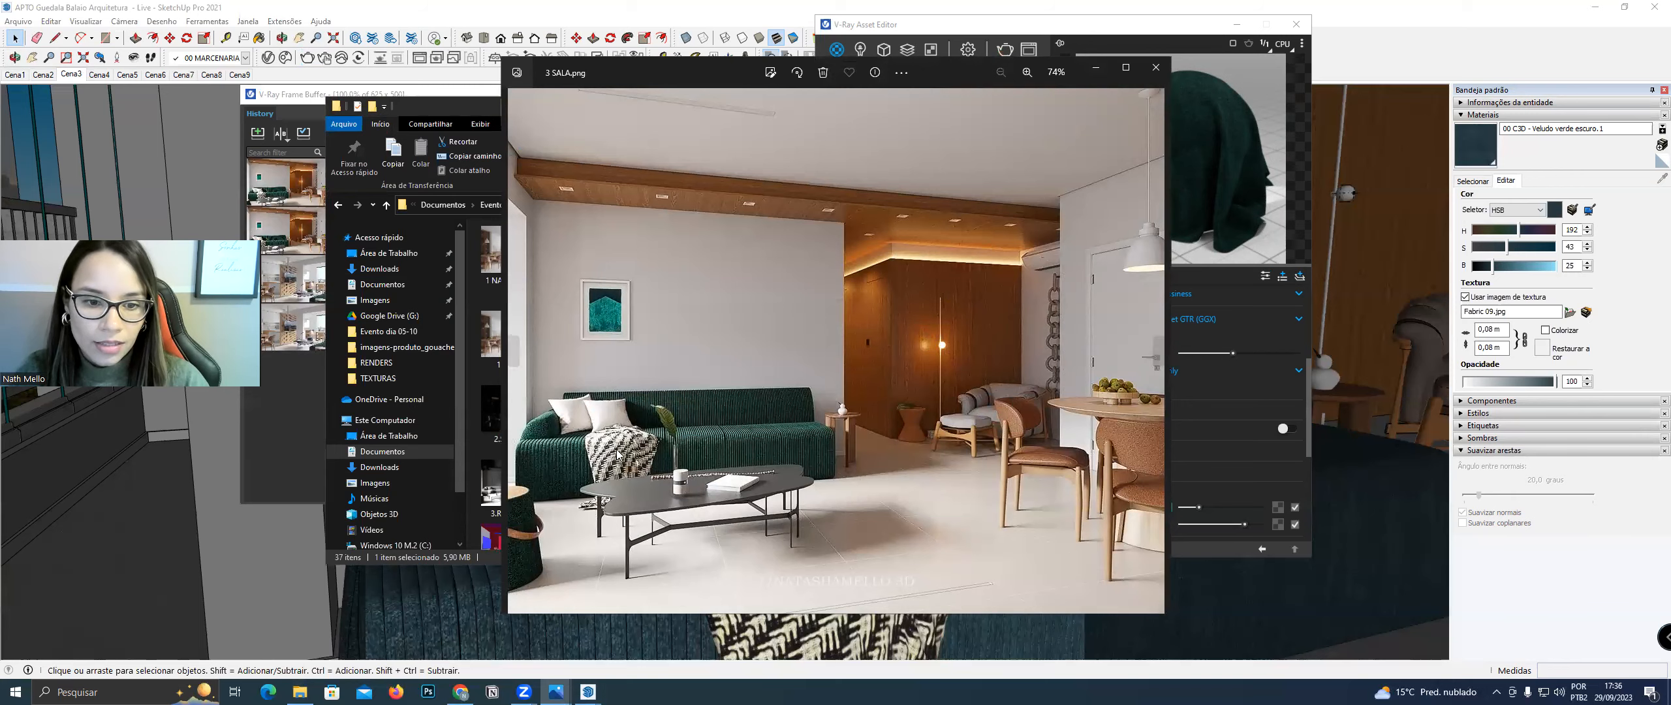
scroll(670, 410, "up", 1)
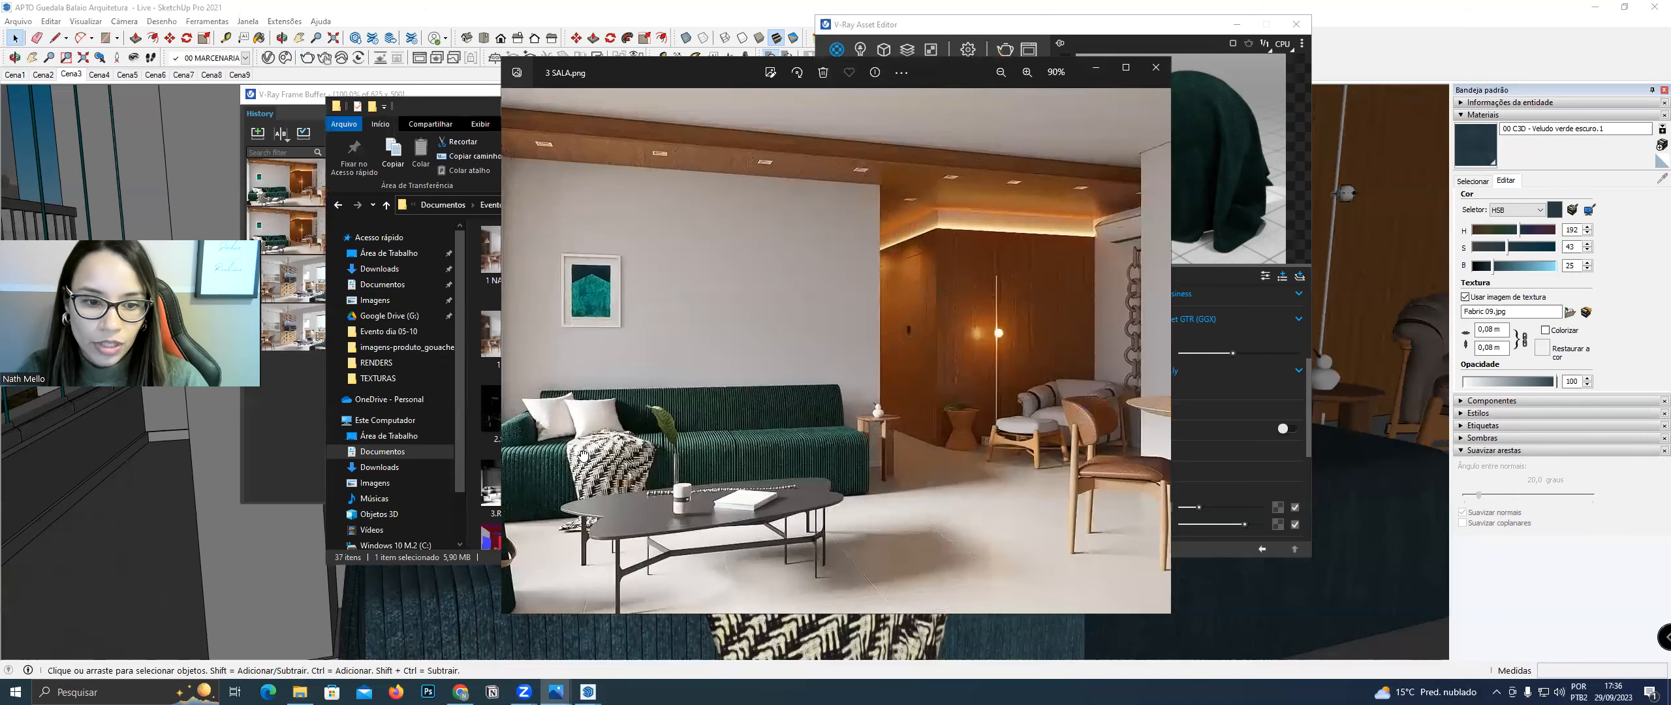
scroll(736, 421, "down", 1)
scroll(734, 431, "down", 1)
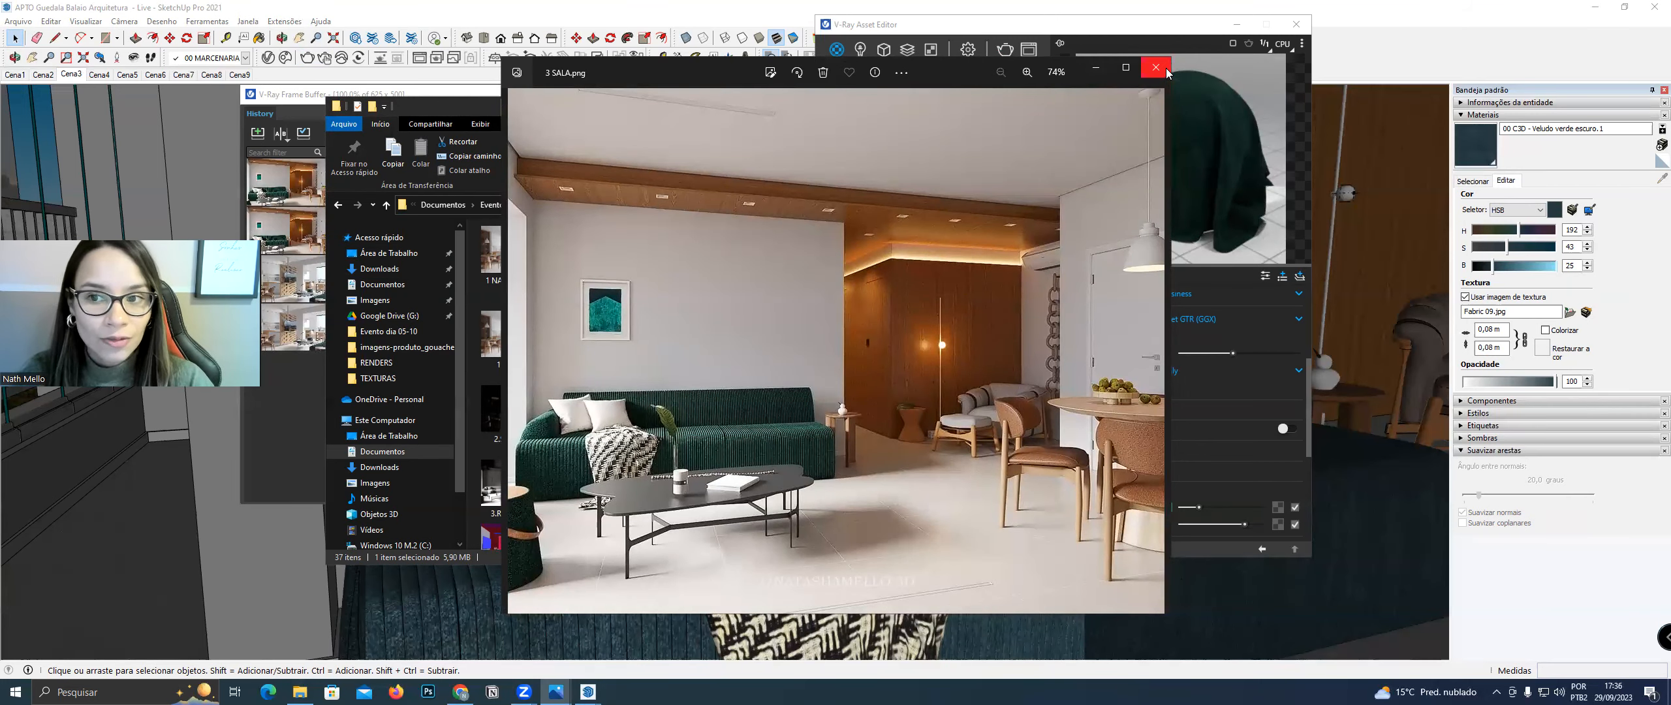
left_click(1156, 68)
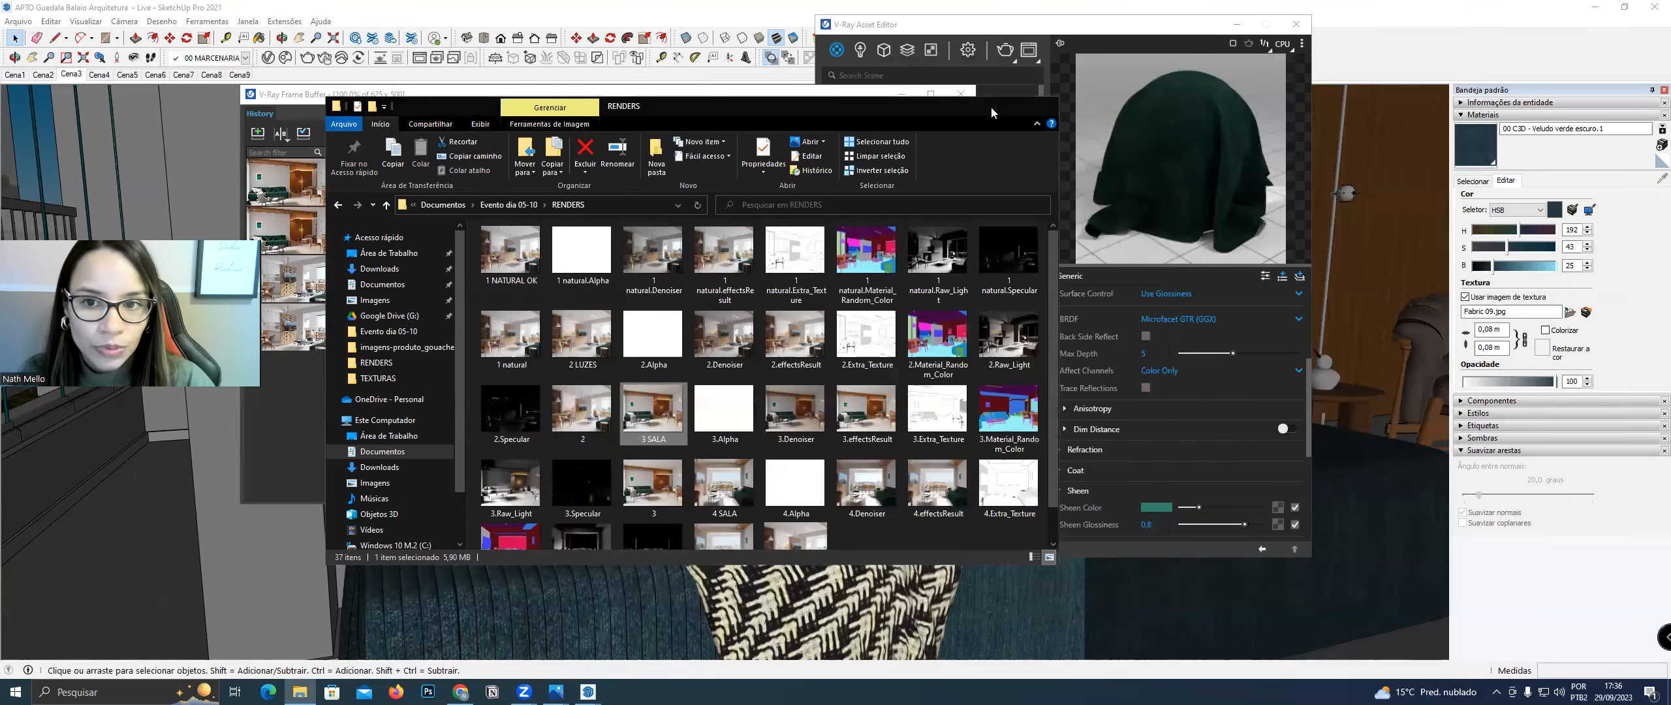
left_click(991, 112)
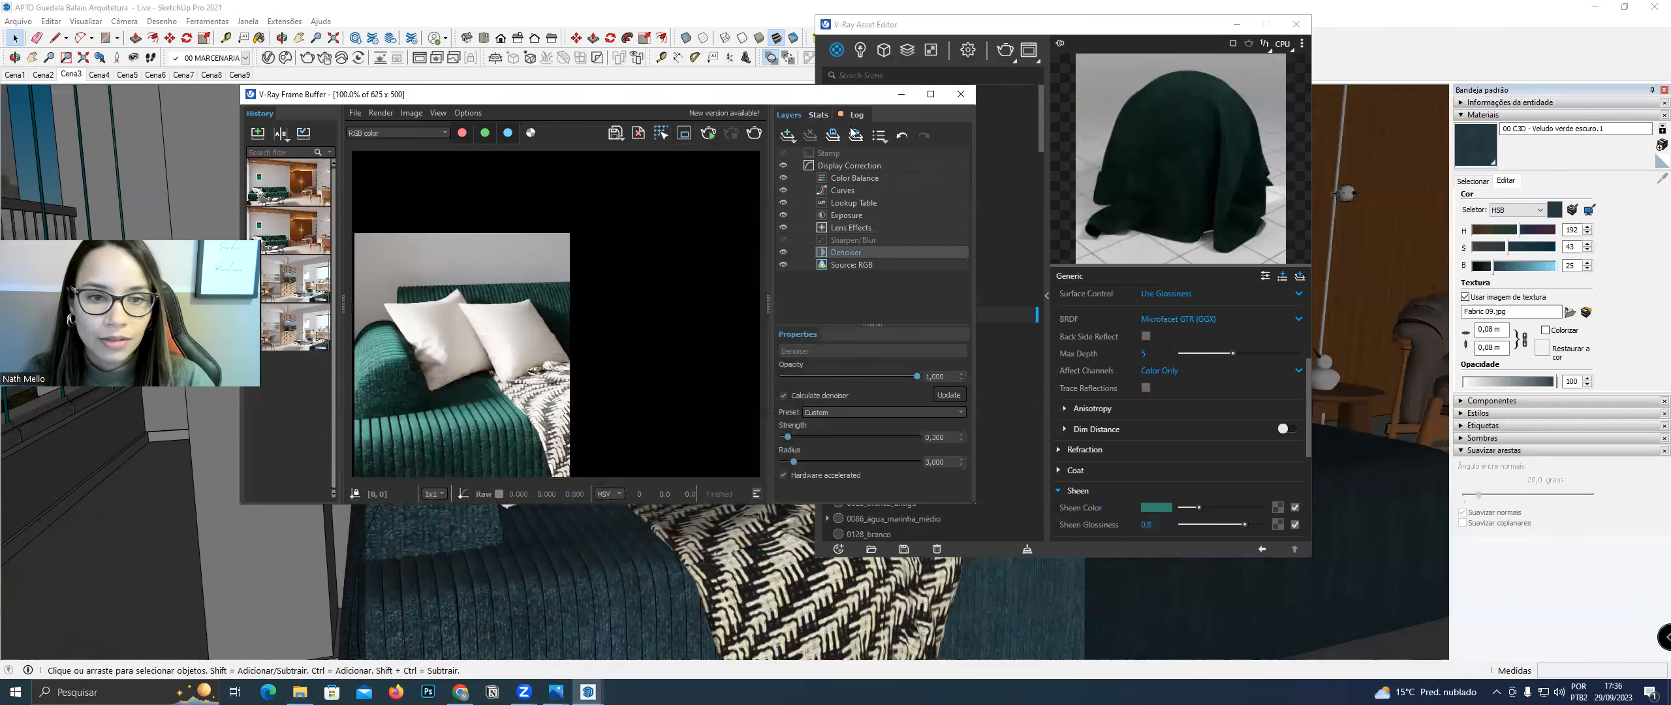
Close the render window and sample the wood material 00 C3D - Louro Freijó.1 from the panelling in scene Cena2
left_click(960, 94)
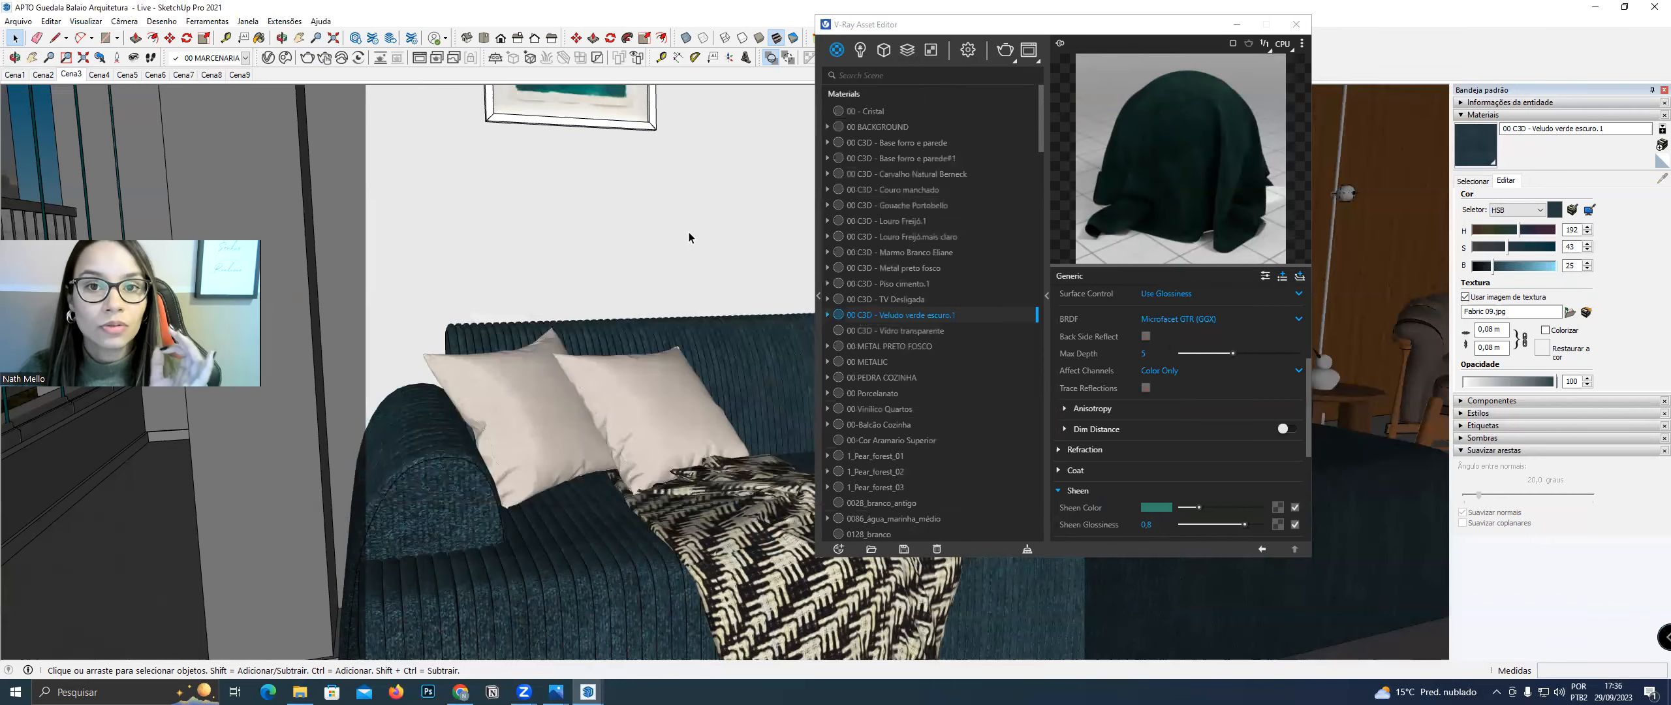
left_click(1473, 181)
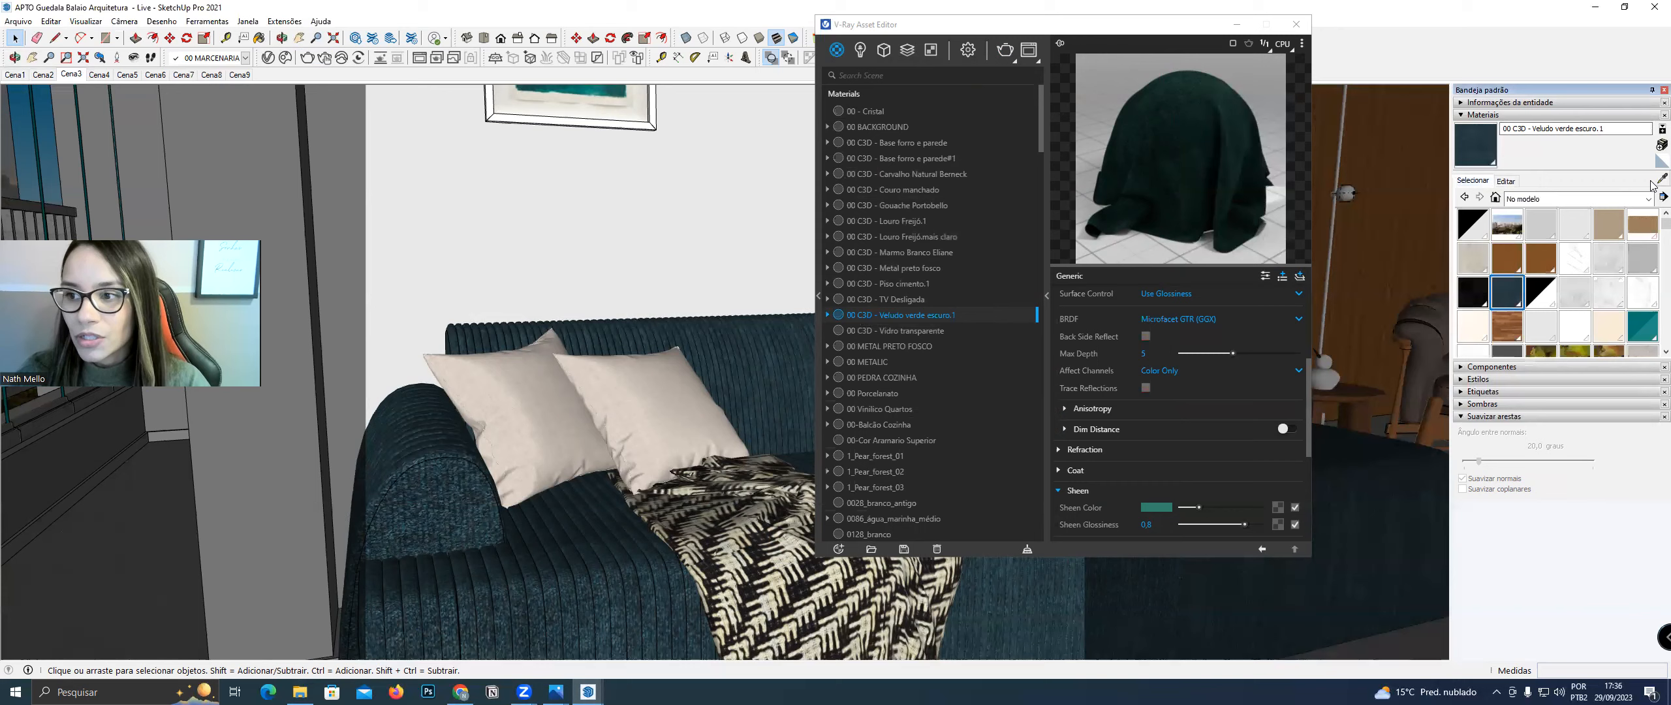
left_click(1237, 24)
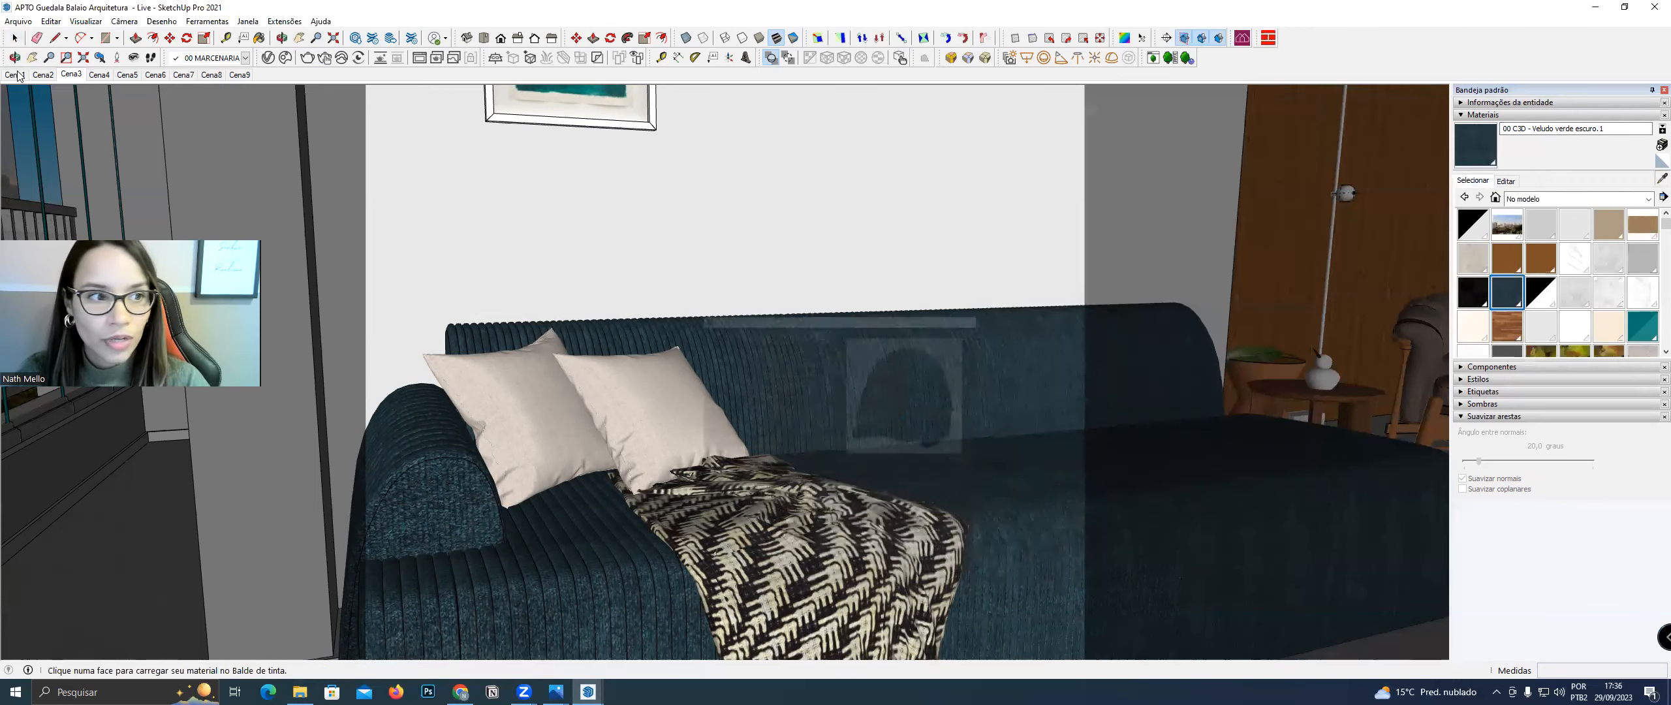
left_click(65, 75)
left_click(818, 324)
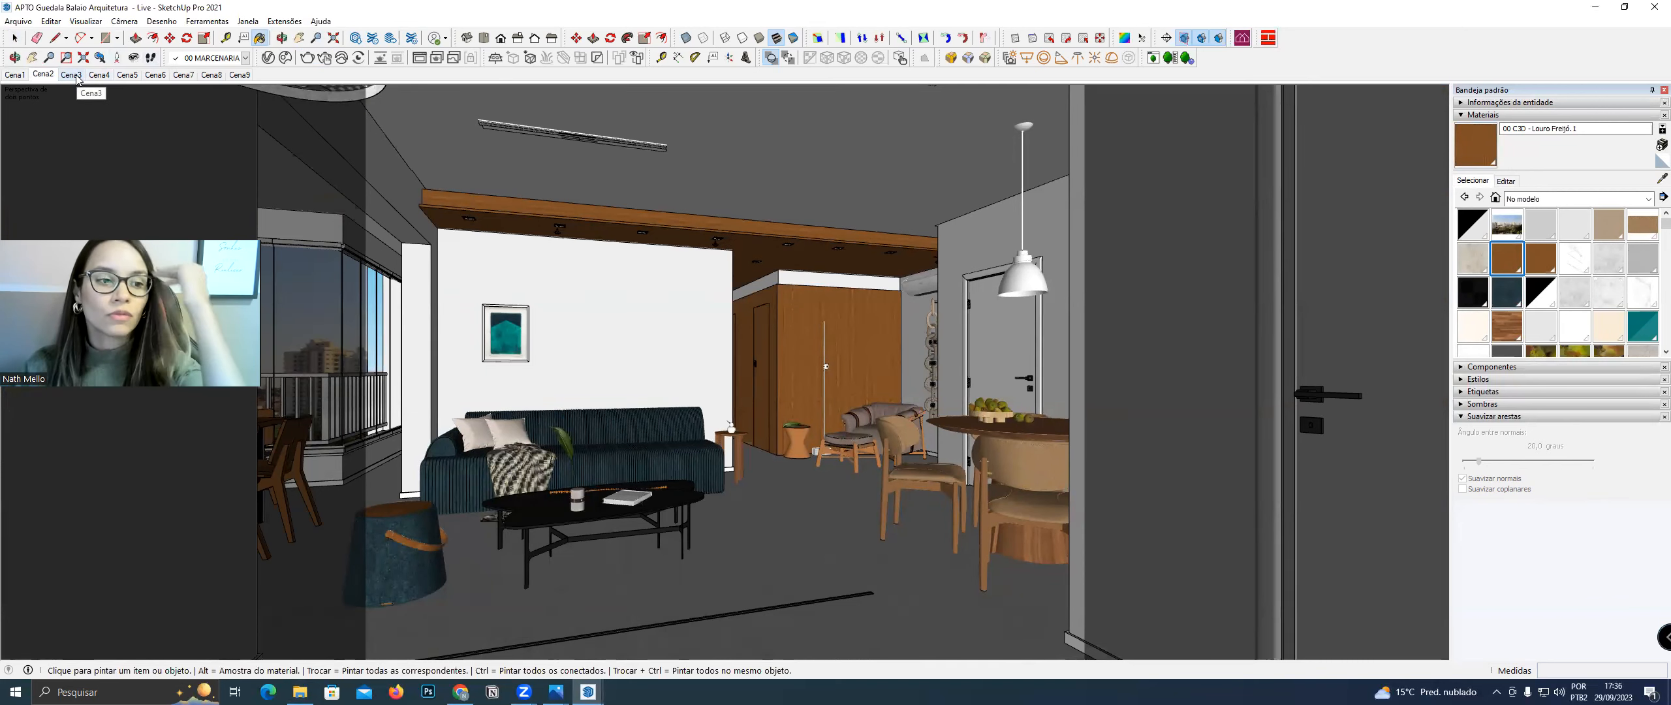
Switch to scene Cena1 and view the sampled wood's texture image MADEIRA.jpg at full size
left_click(15, 76)
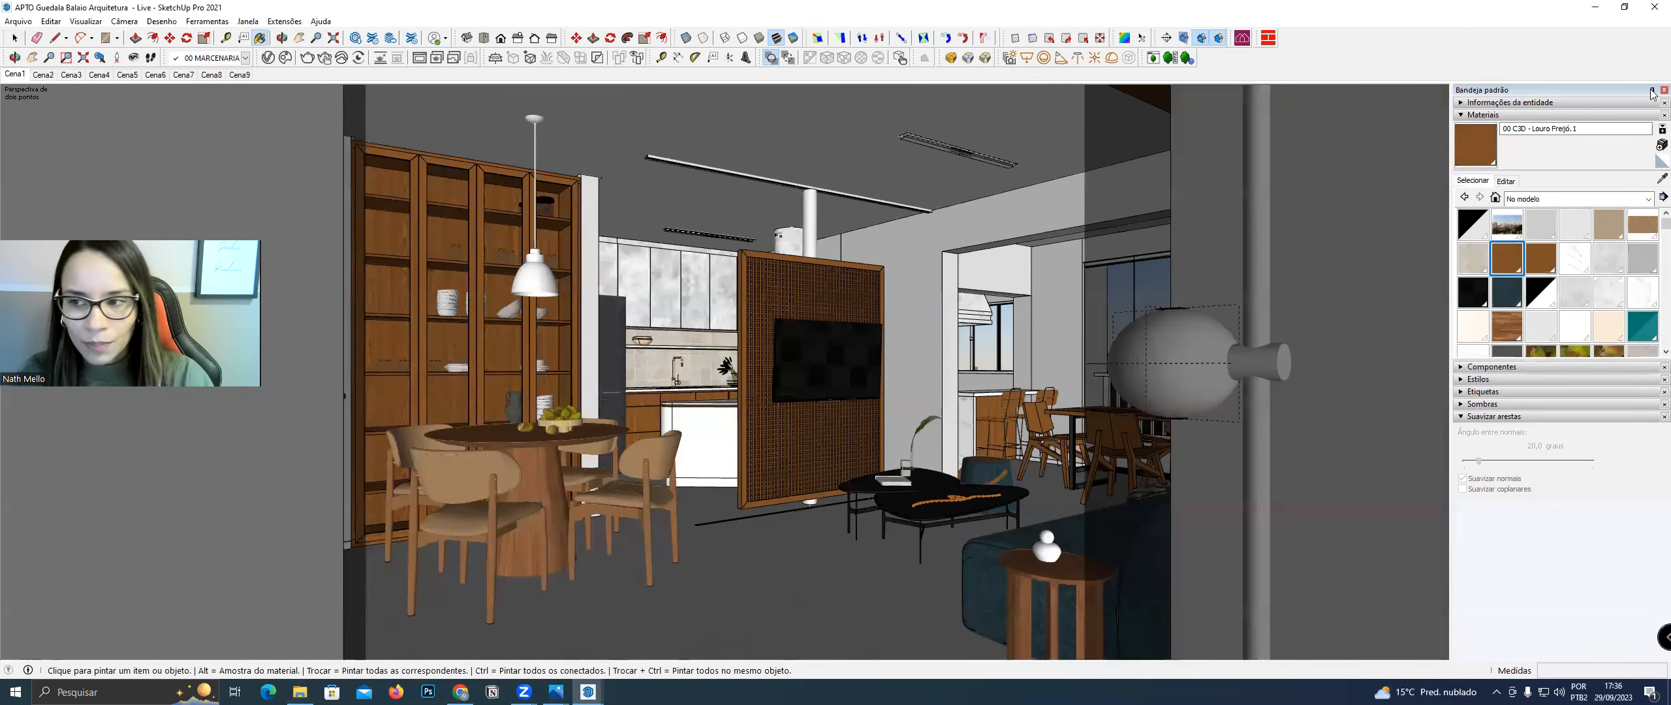
left_click(1513, 181)
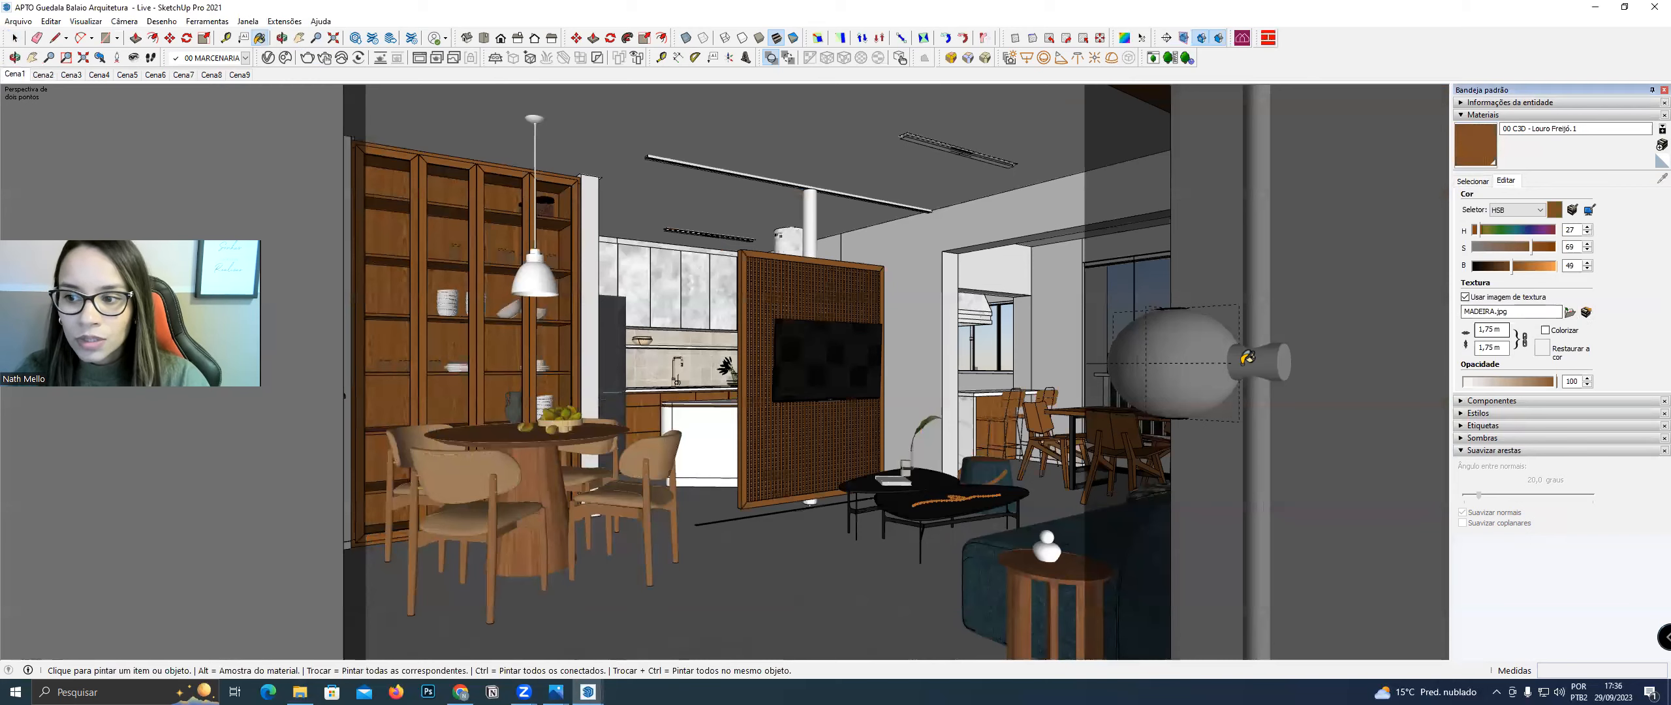
key("alt+Tab")
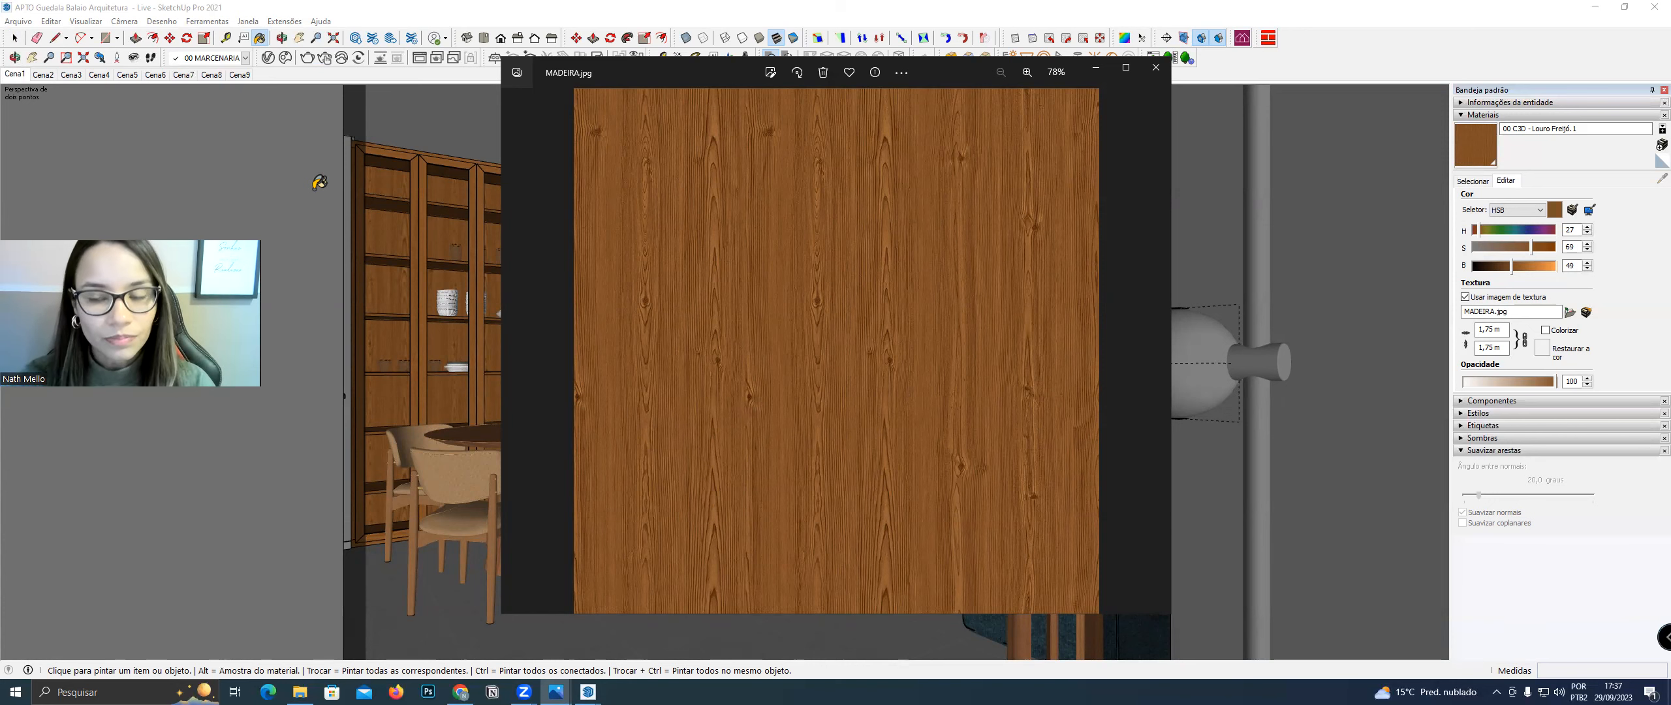
Bring up the Louro Freijó.1 wood's V-Ray settings and set its material preview to Floor
left_click(268, 58)
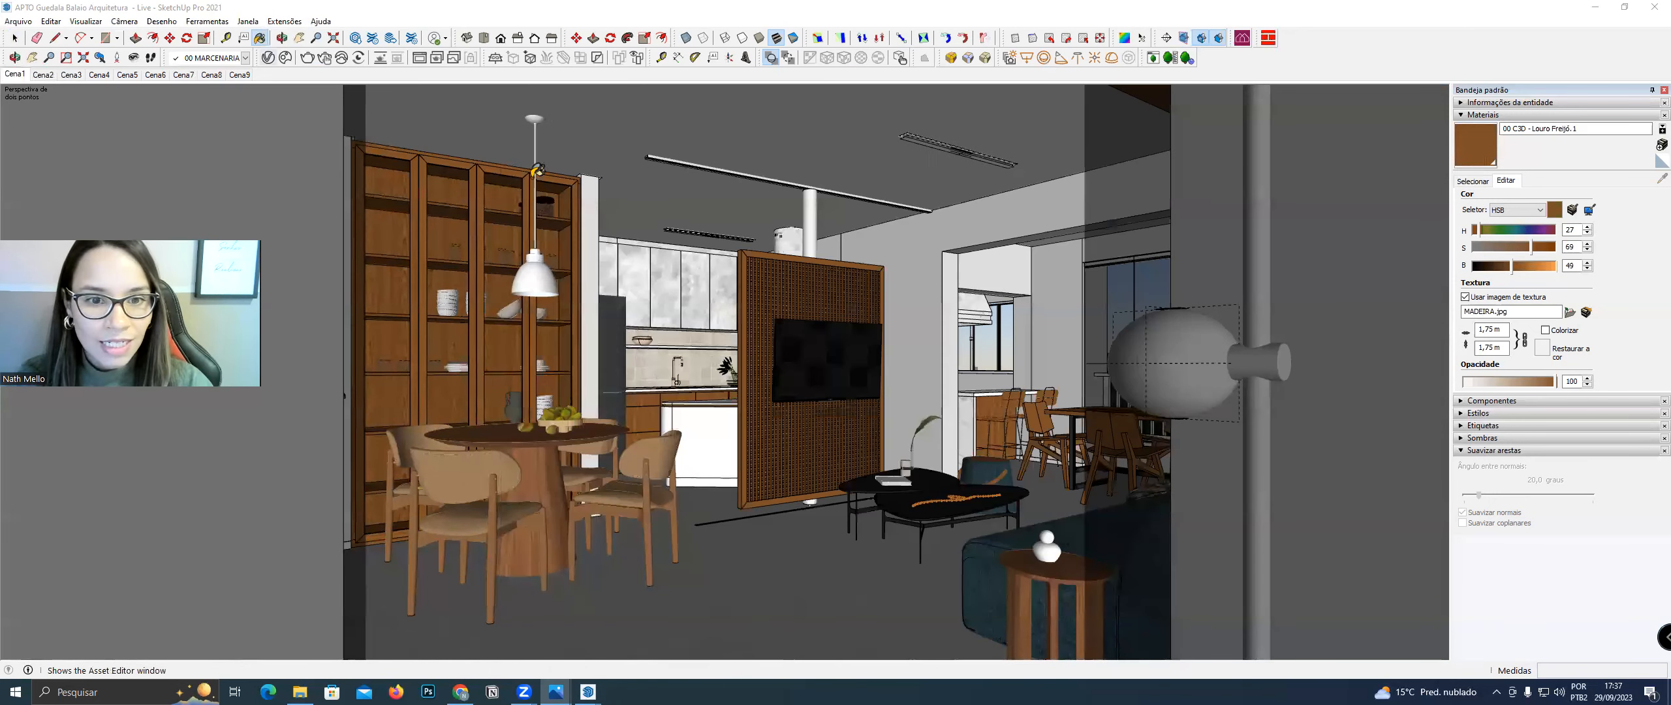
left_click_drag(1097, 30, 913, 45)
left_click(1114, 61)
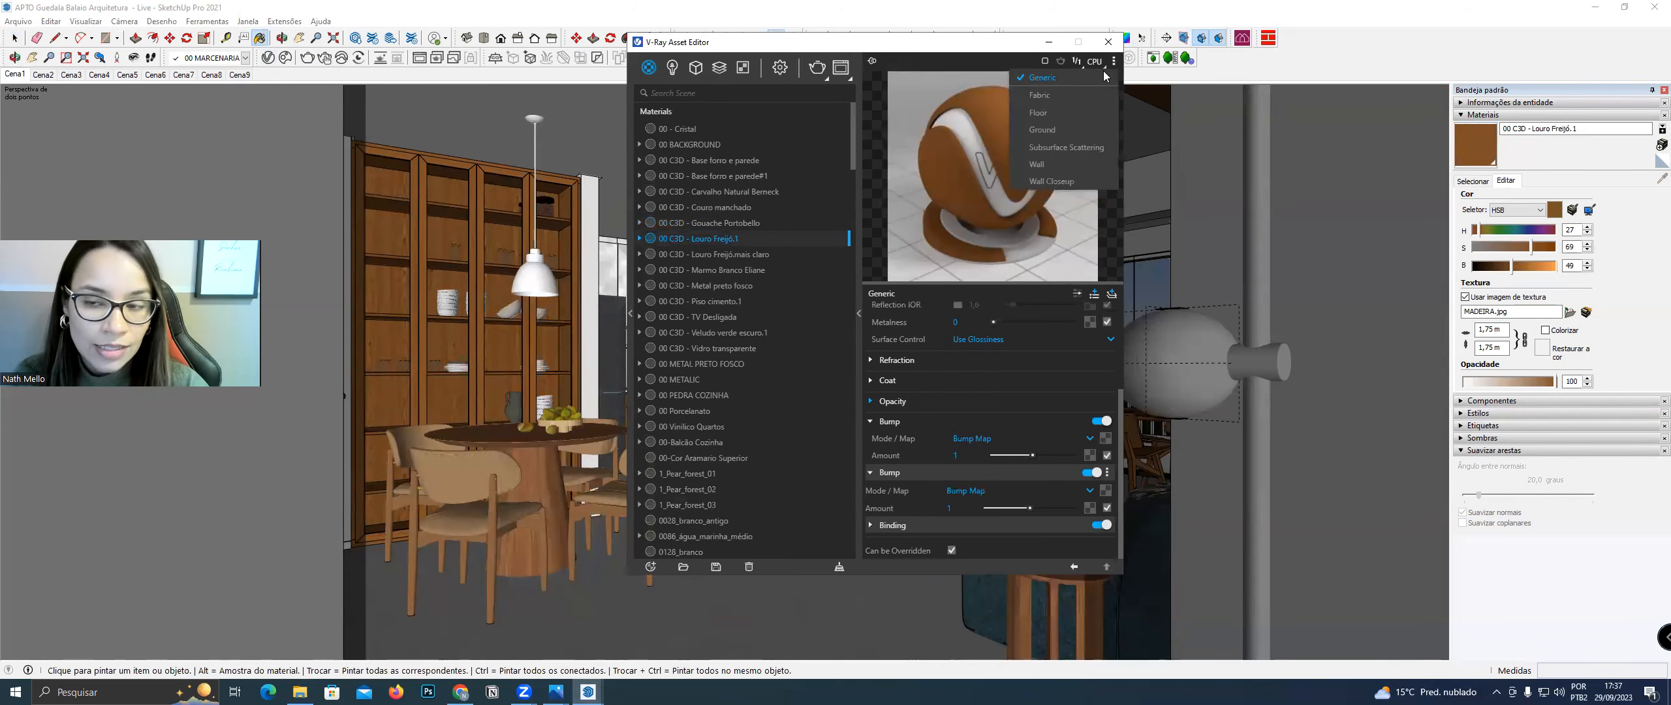
left_click(1054, 115)
left_click_drag(977, 44, 911, 46)
scroll(956, 320, "up", 3)
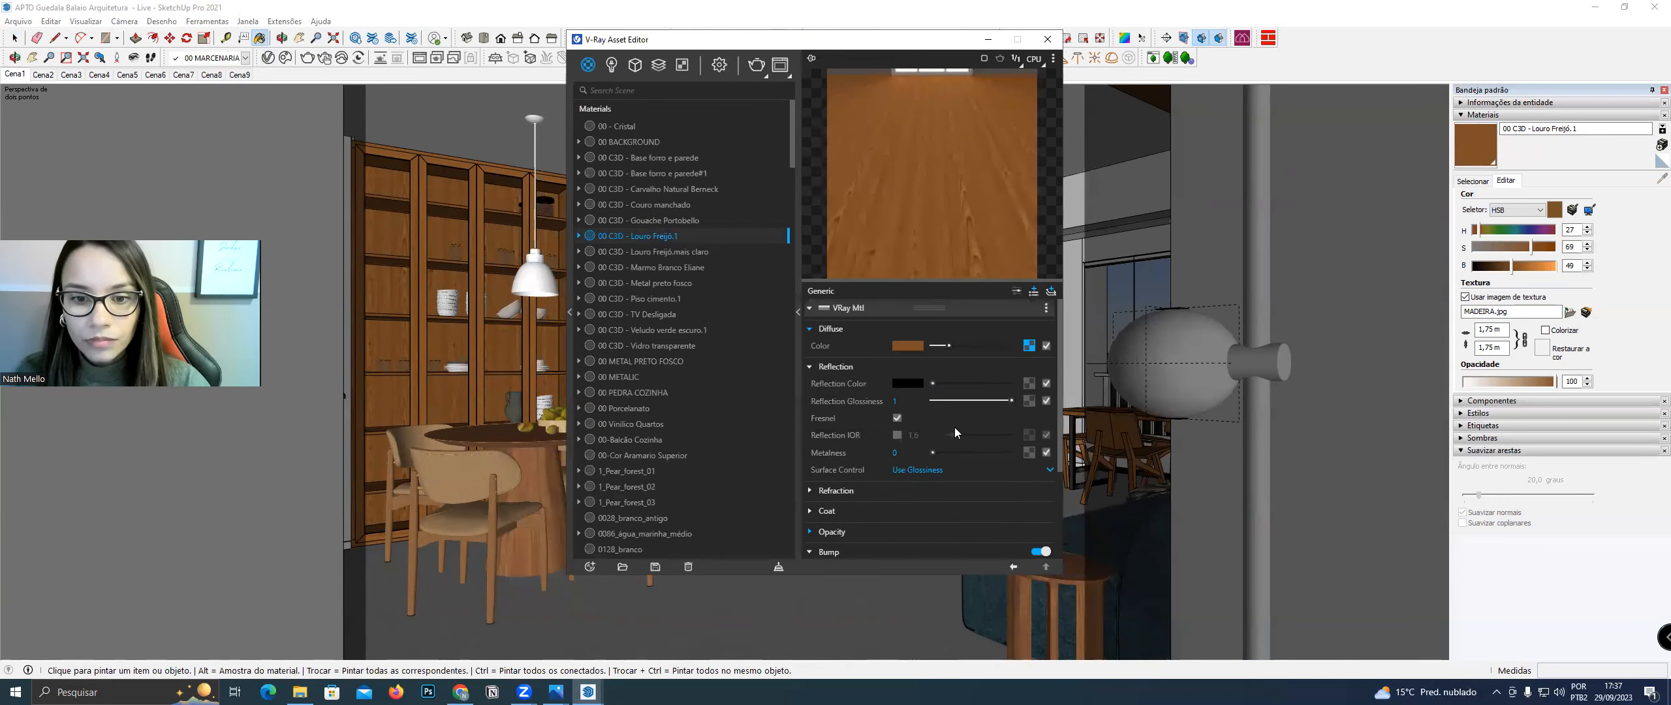
Examine the wood in the finished render 2 LUZES.png and return to the material's settings
left_click(988, 41)
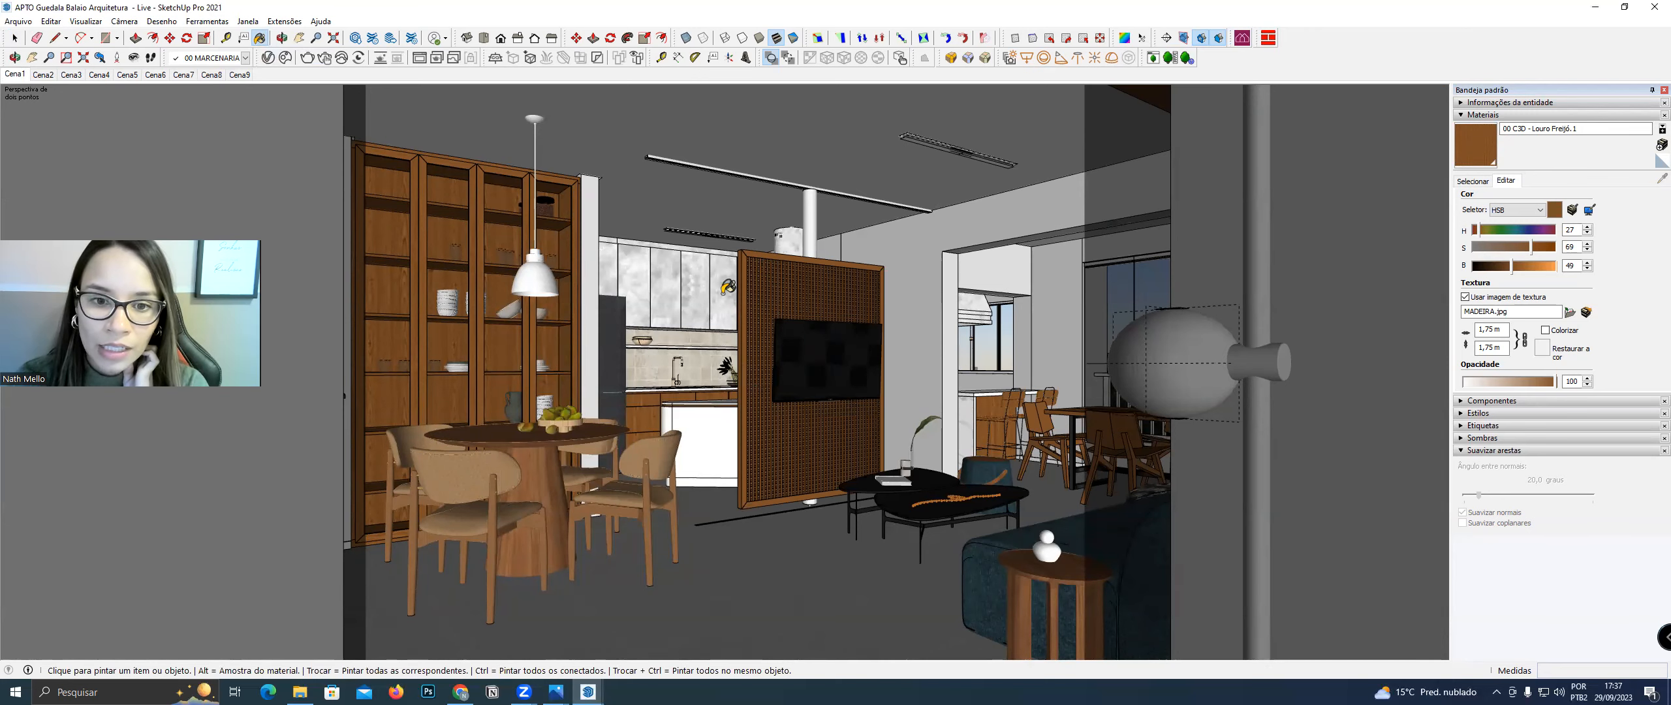
left_click(555, 692)
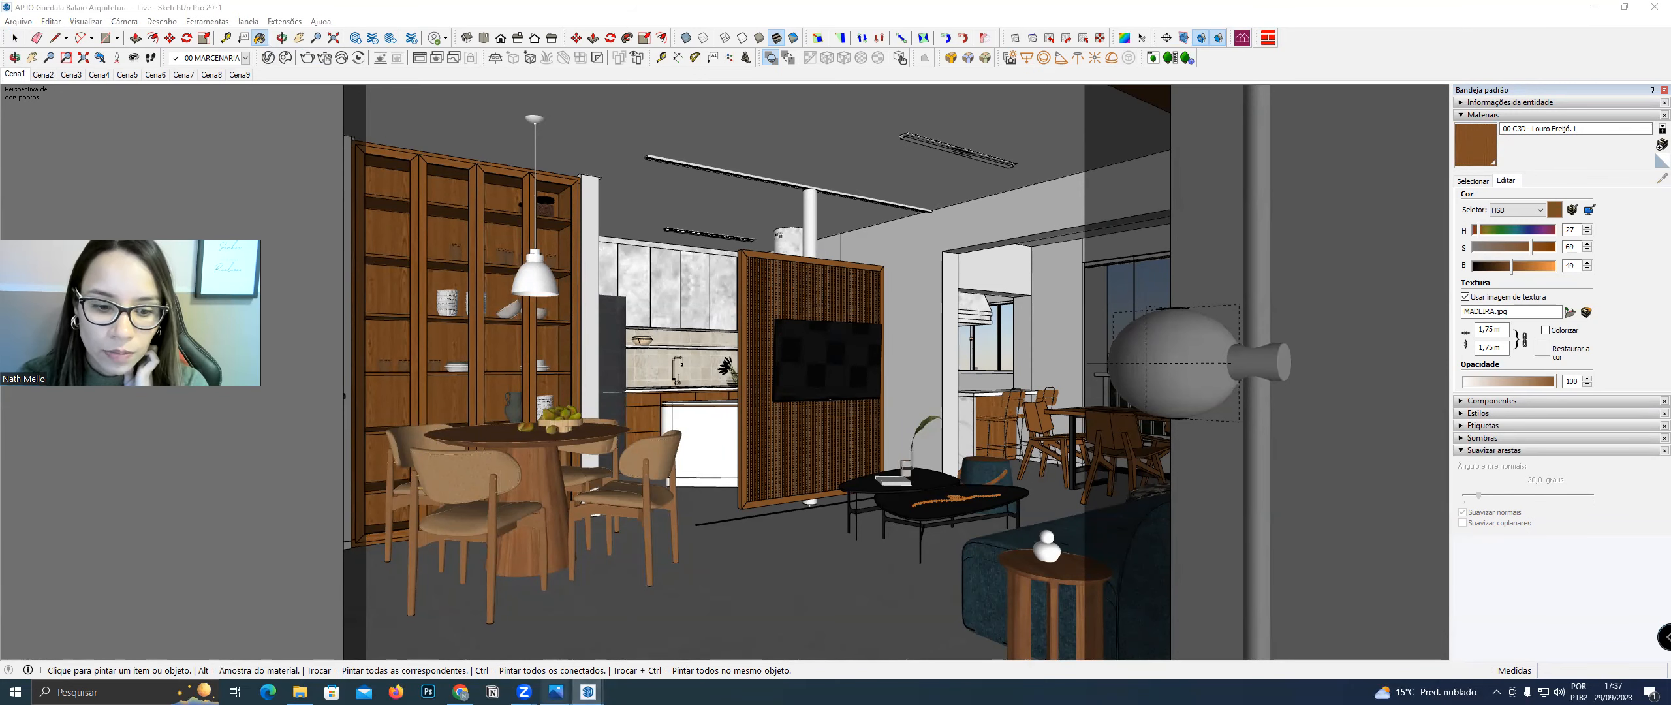
left_click(682, 627)
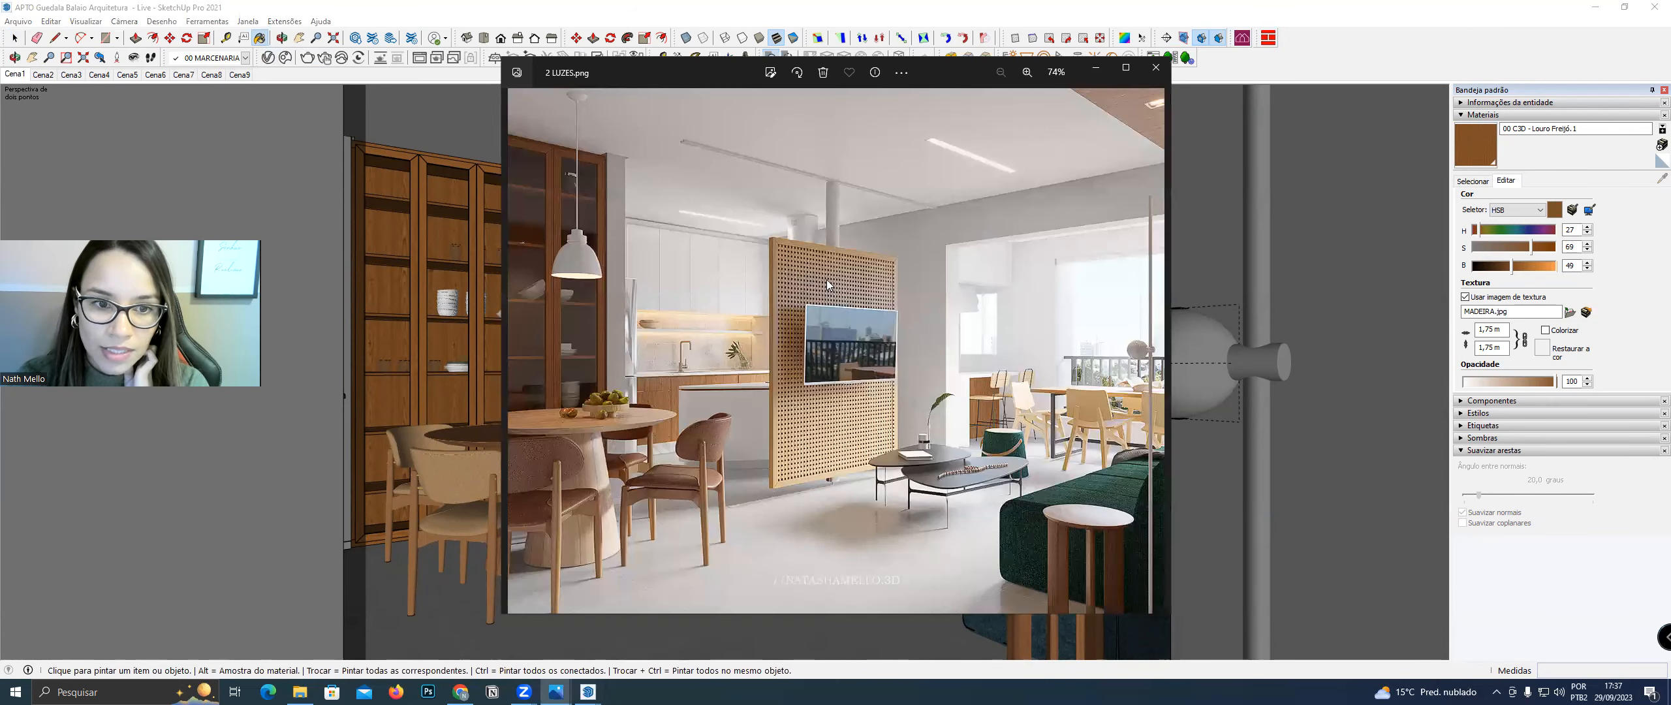
left_click(1099, 67)
left_click(272, 58)
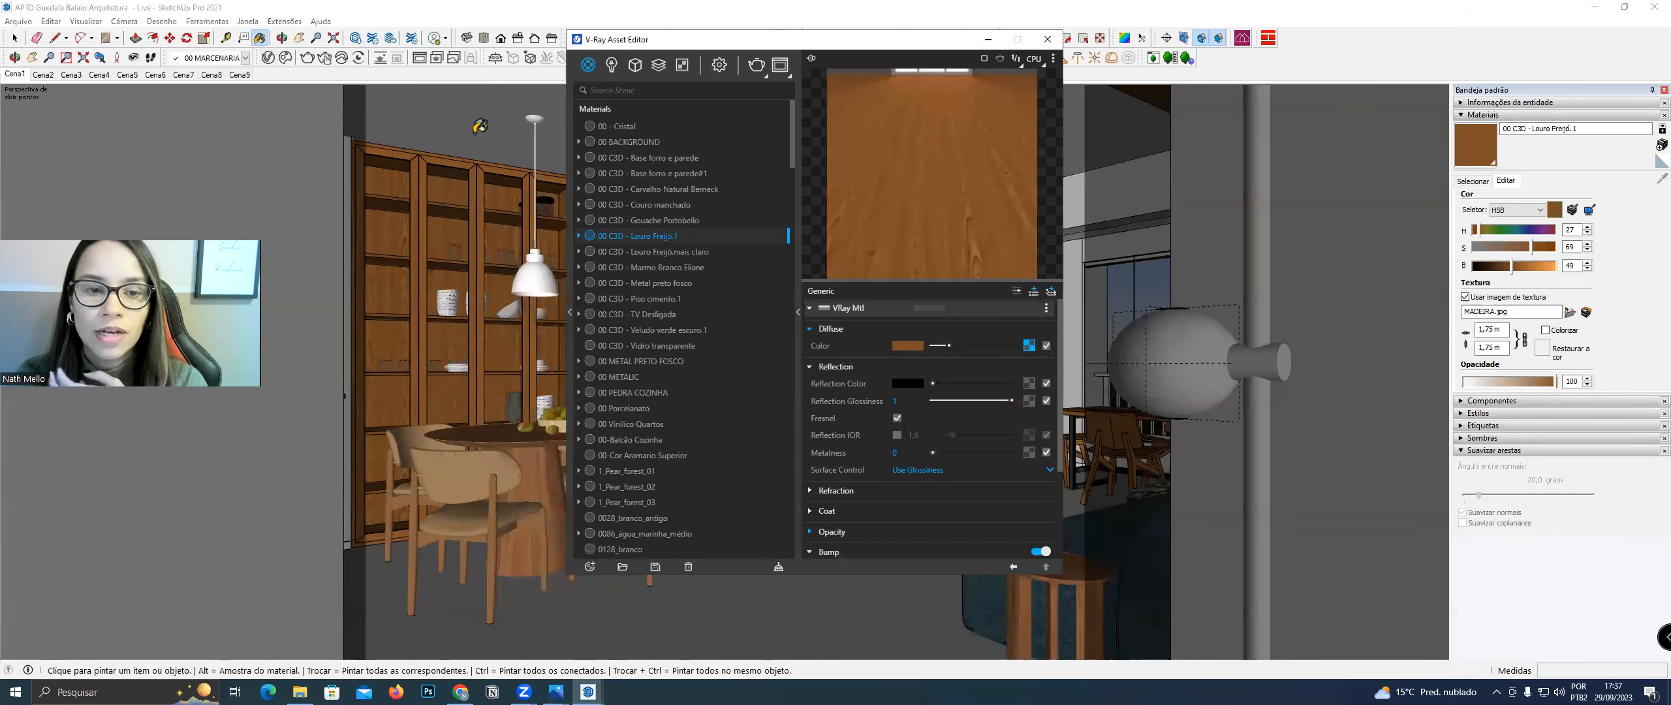
Copy the Louro Freijó.1 wood's diffuse bitmap and add a Color Correction map to its Reflection Color
right_click(670, 236)
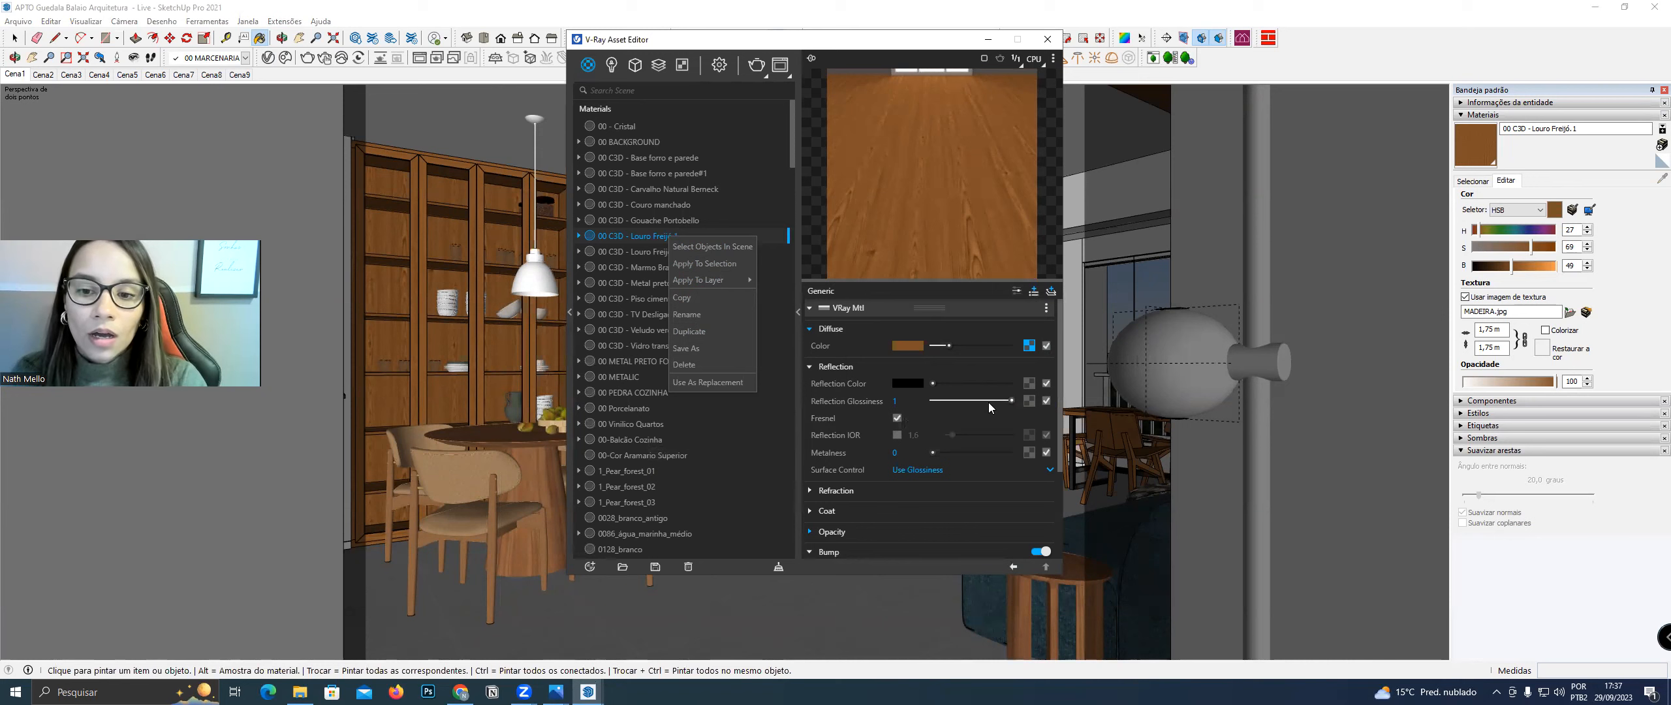
left_click(1028, 345)
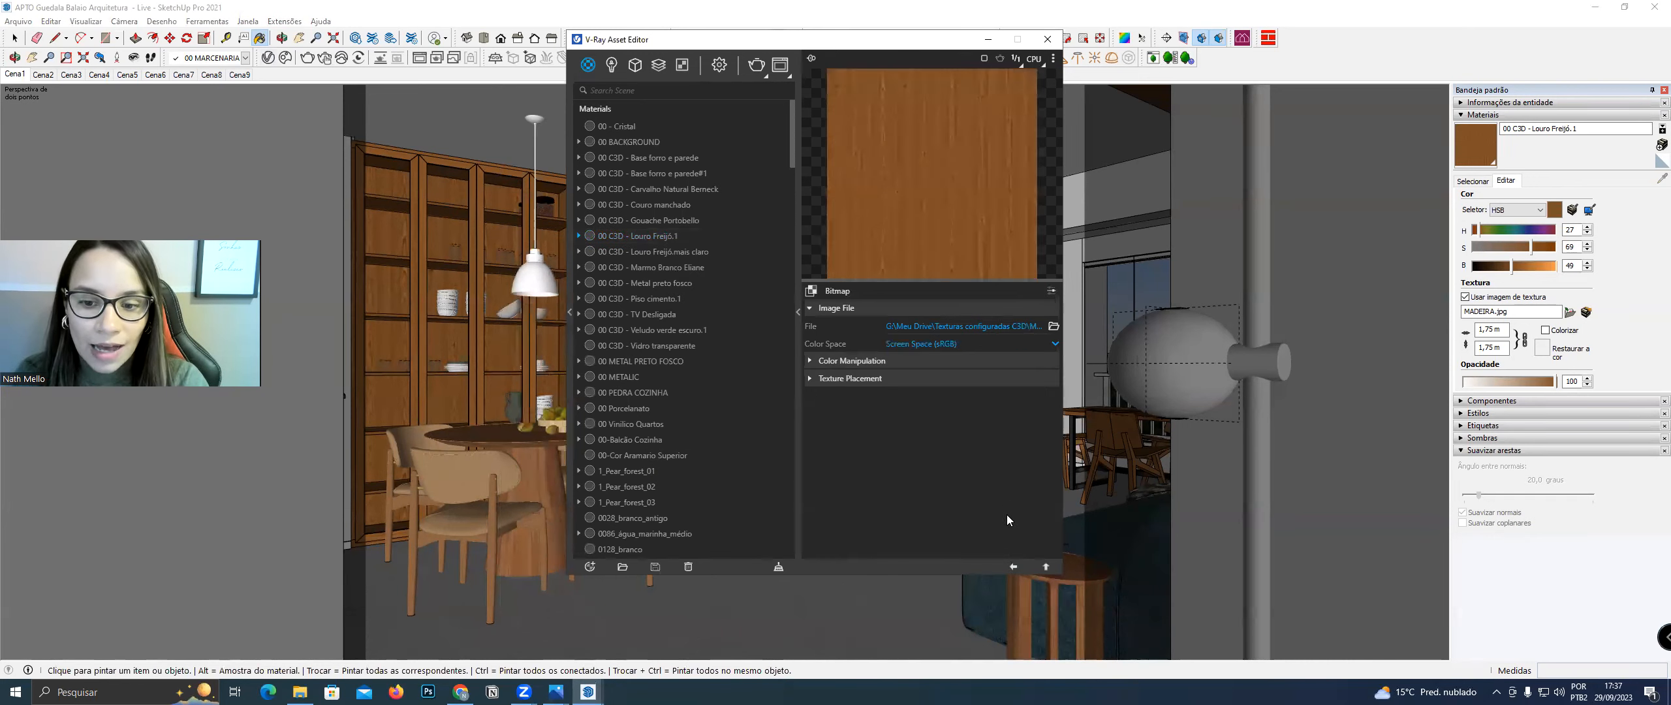
left_click(1013, 566)
right_click(1029, 345)
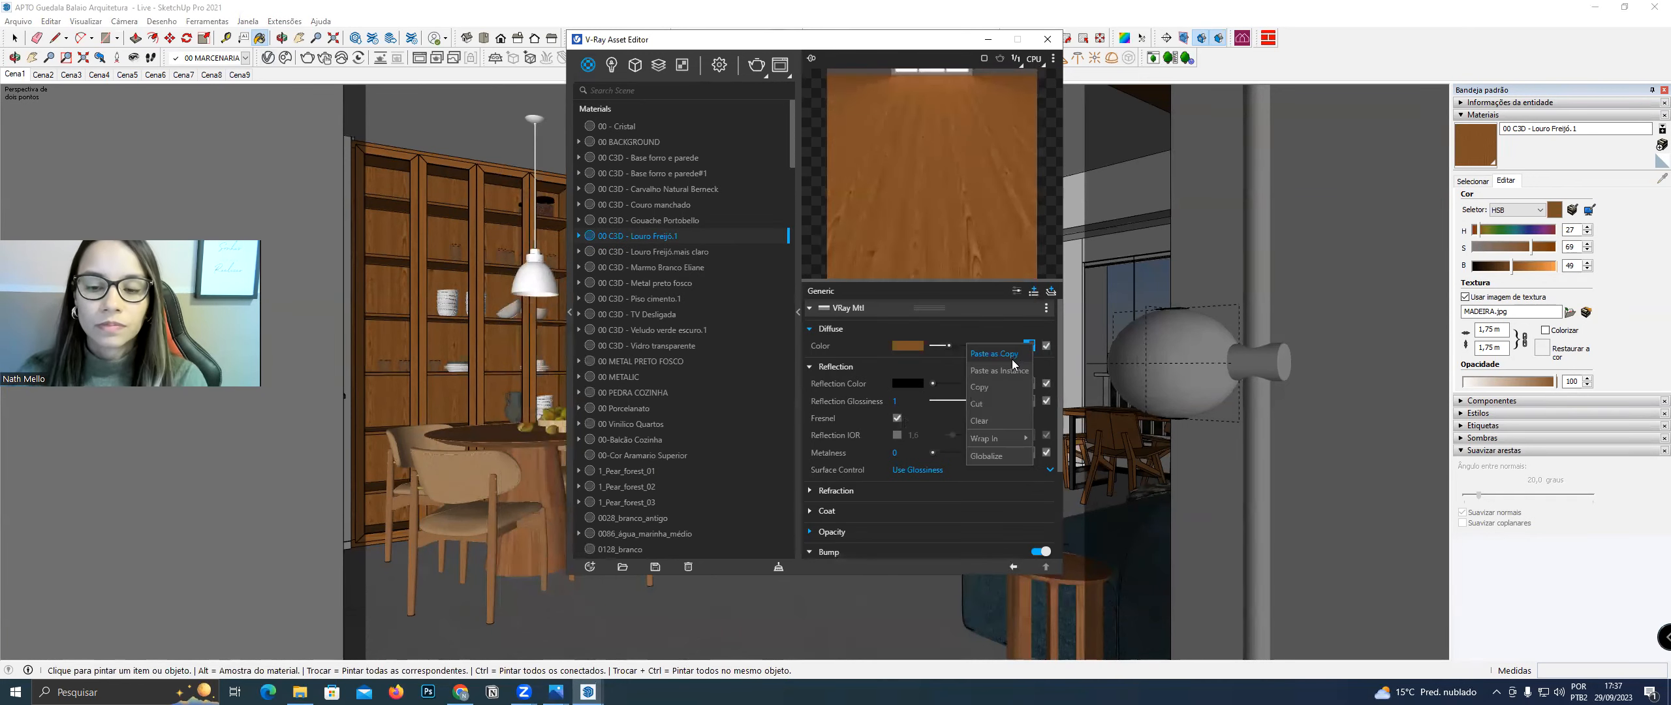
left_click(991, 387)
left_click(1029, 383)
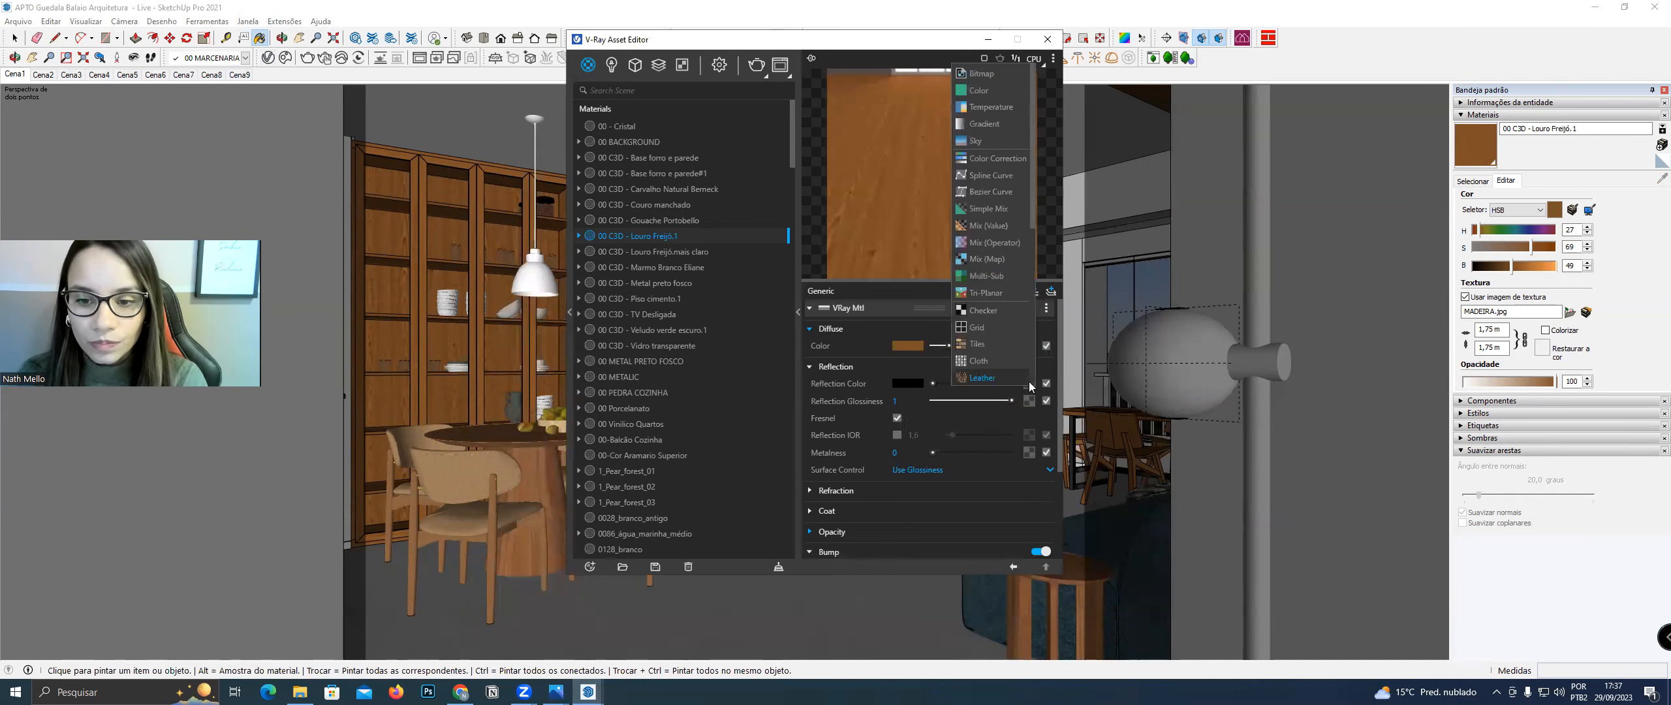
left_click(999, 158)
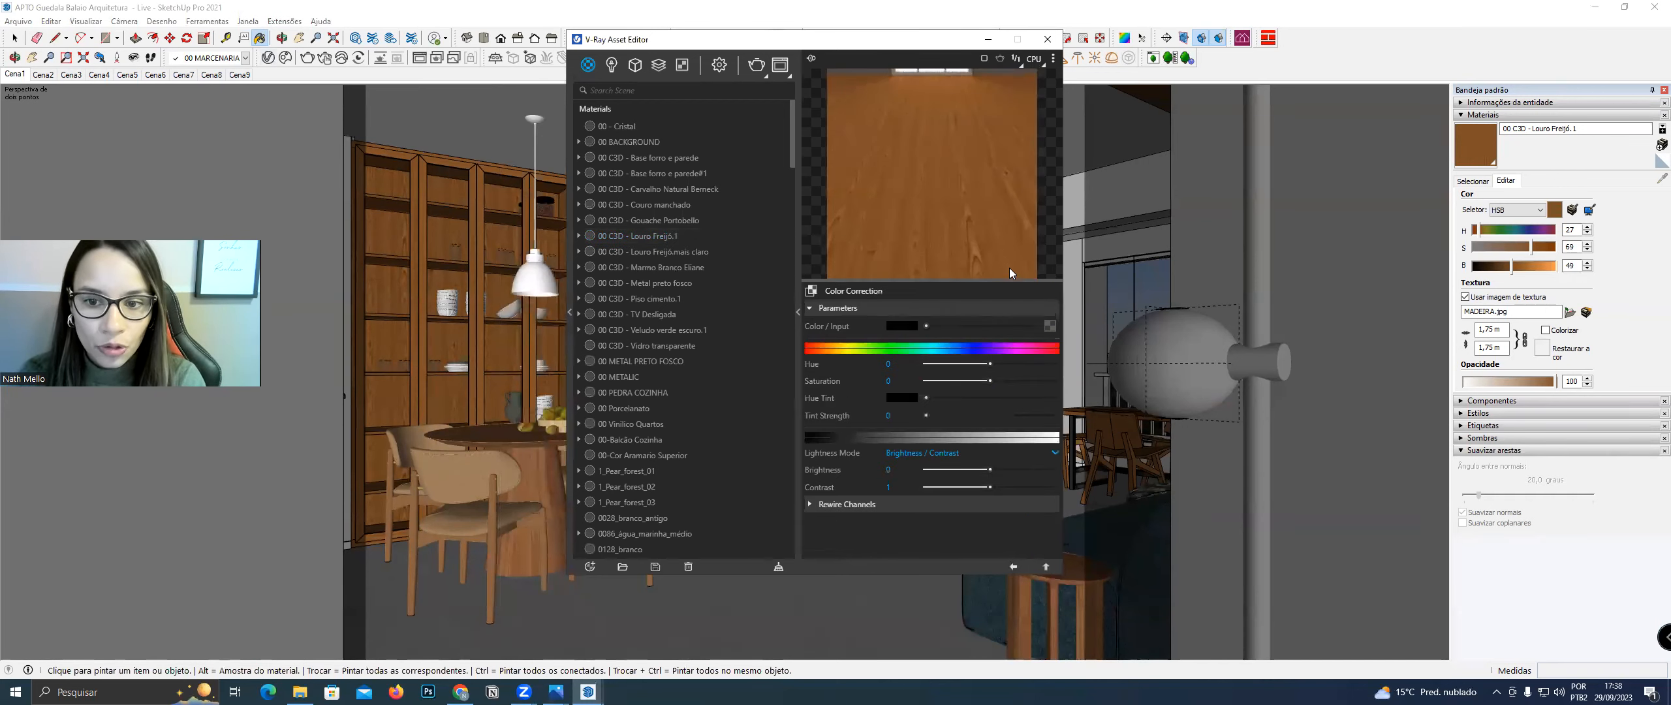
Paste the copied wood bitmap into the Color Correction's input and set its saturation to -1
right_click(1051, 329)
left_click(1008, 336)
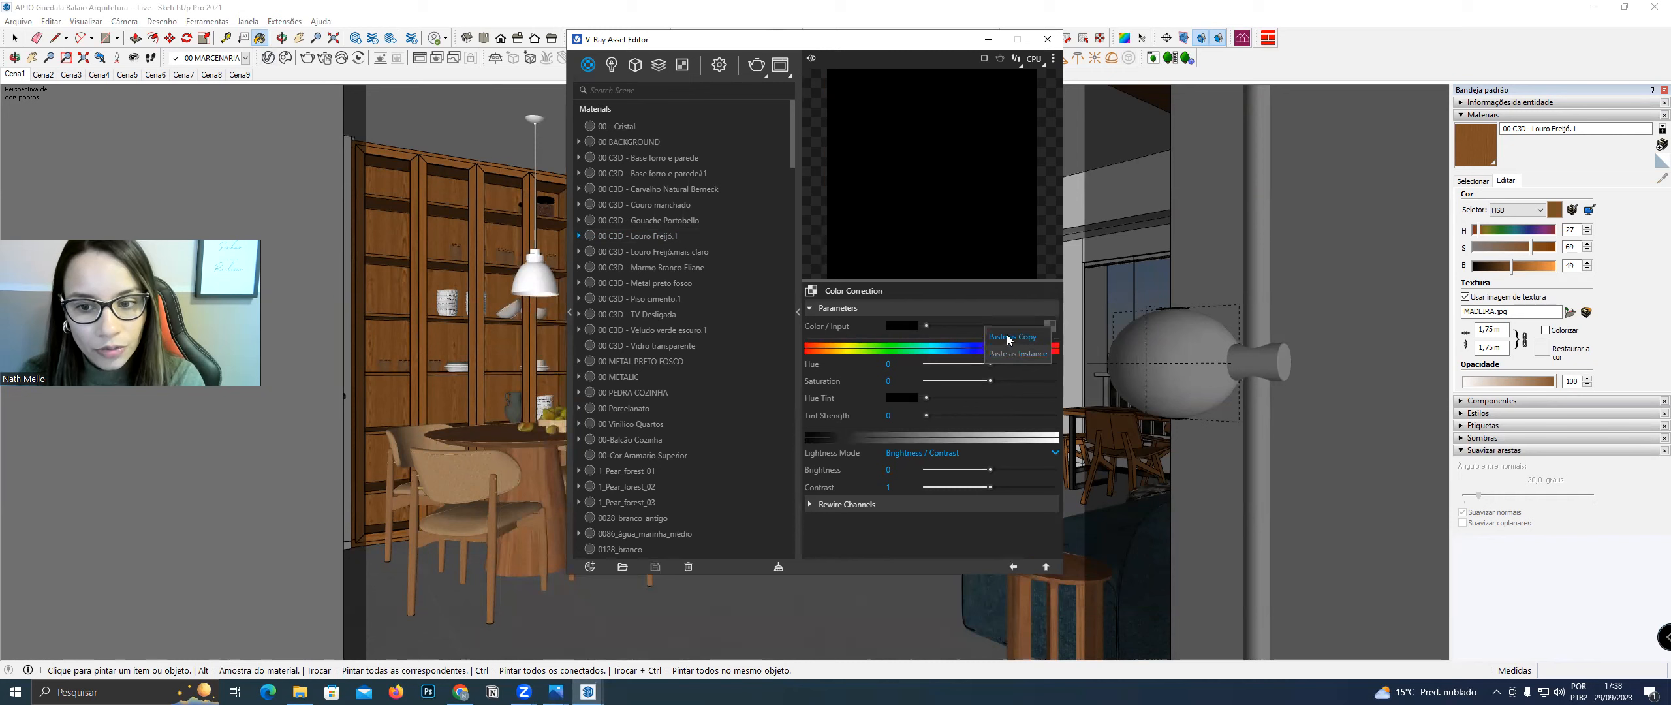
left_click_drag(947, 381, 905, 388)
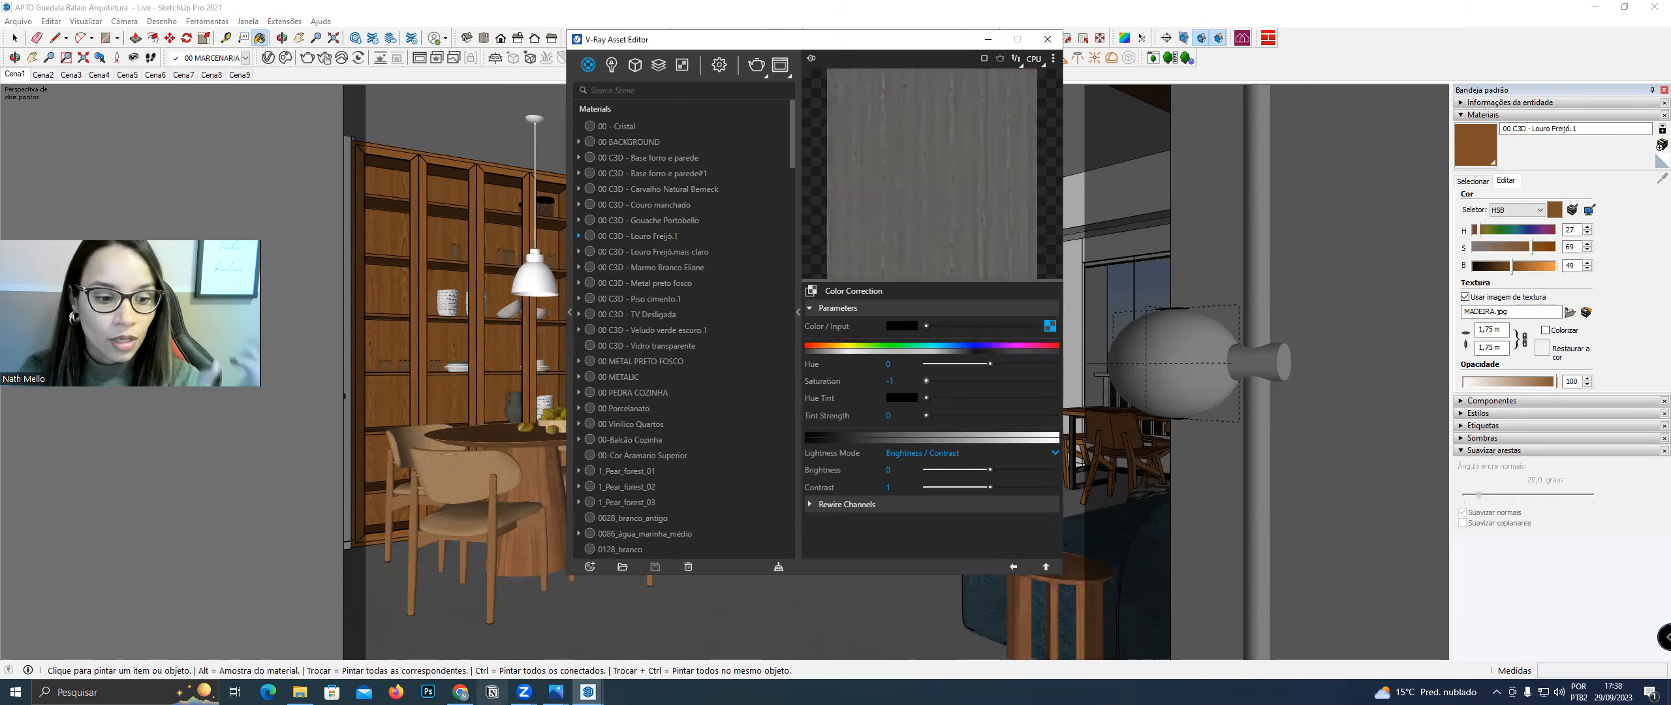
Switch to NormalMap-Online in the browser, load the Louro freijó texture to examine its generated maps, and return to the Color Correction settings
left_click(461, 692)
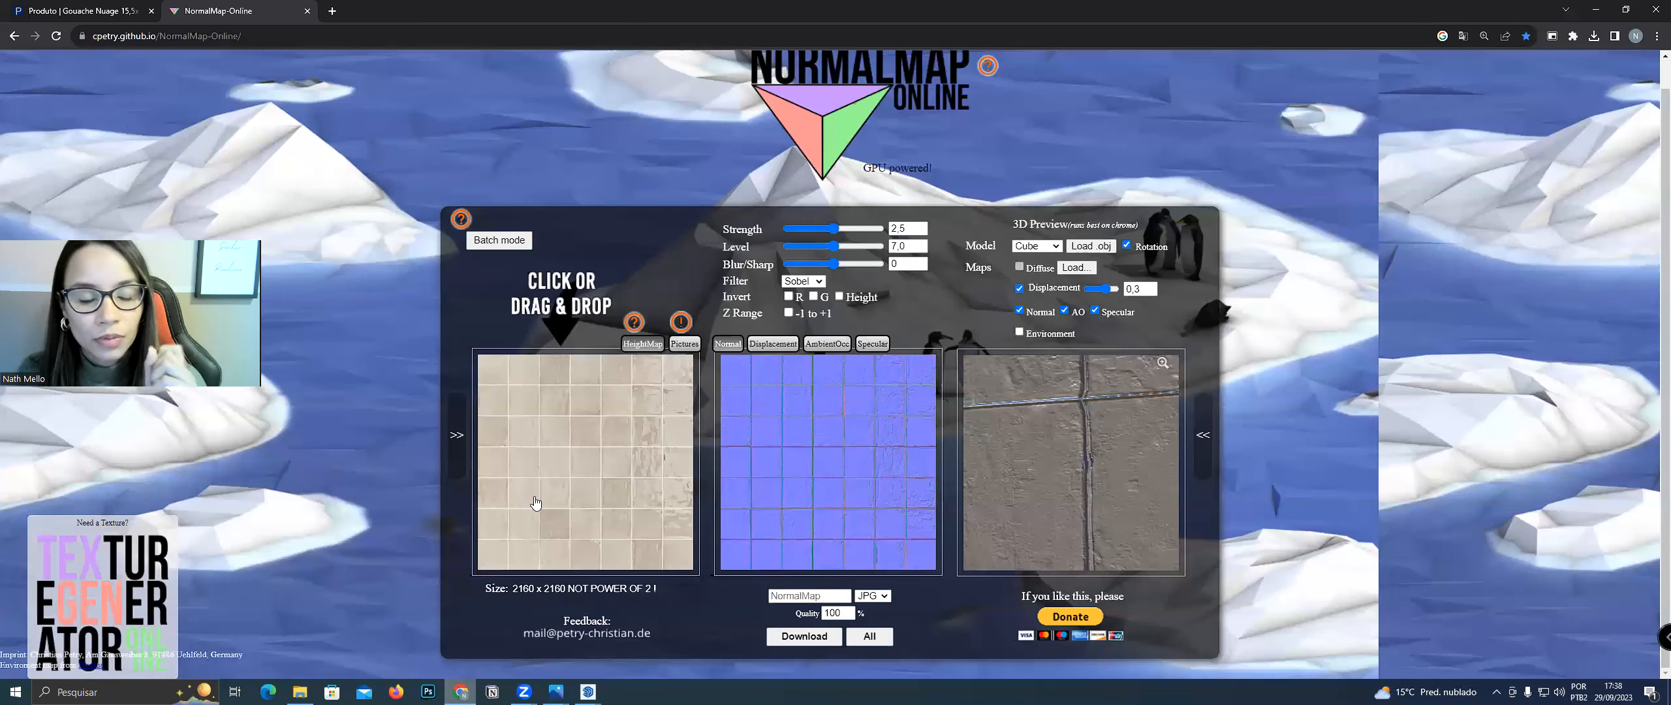
left_click(610, 390)
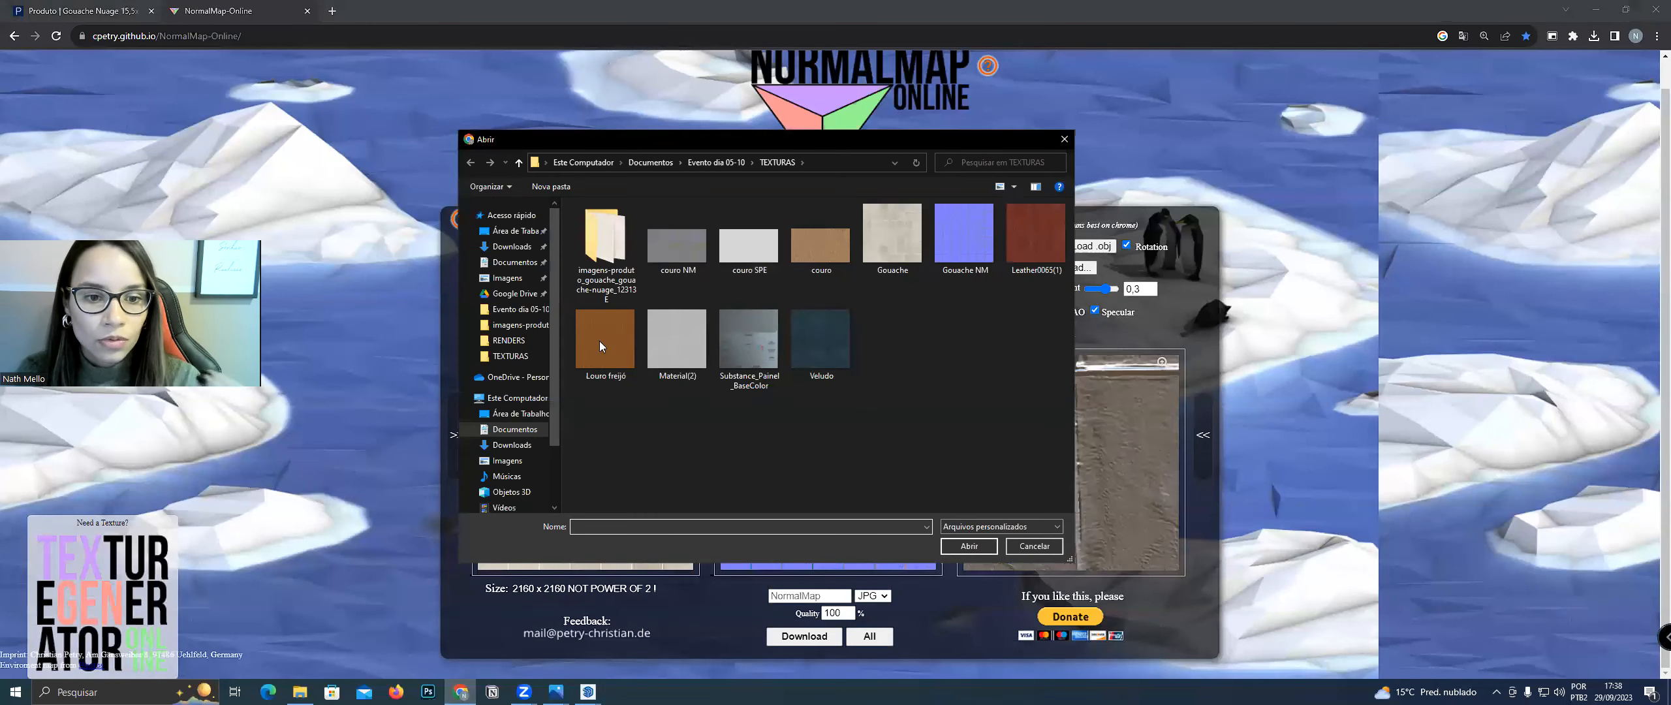
key("Escape")
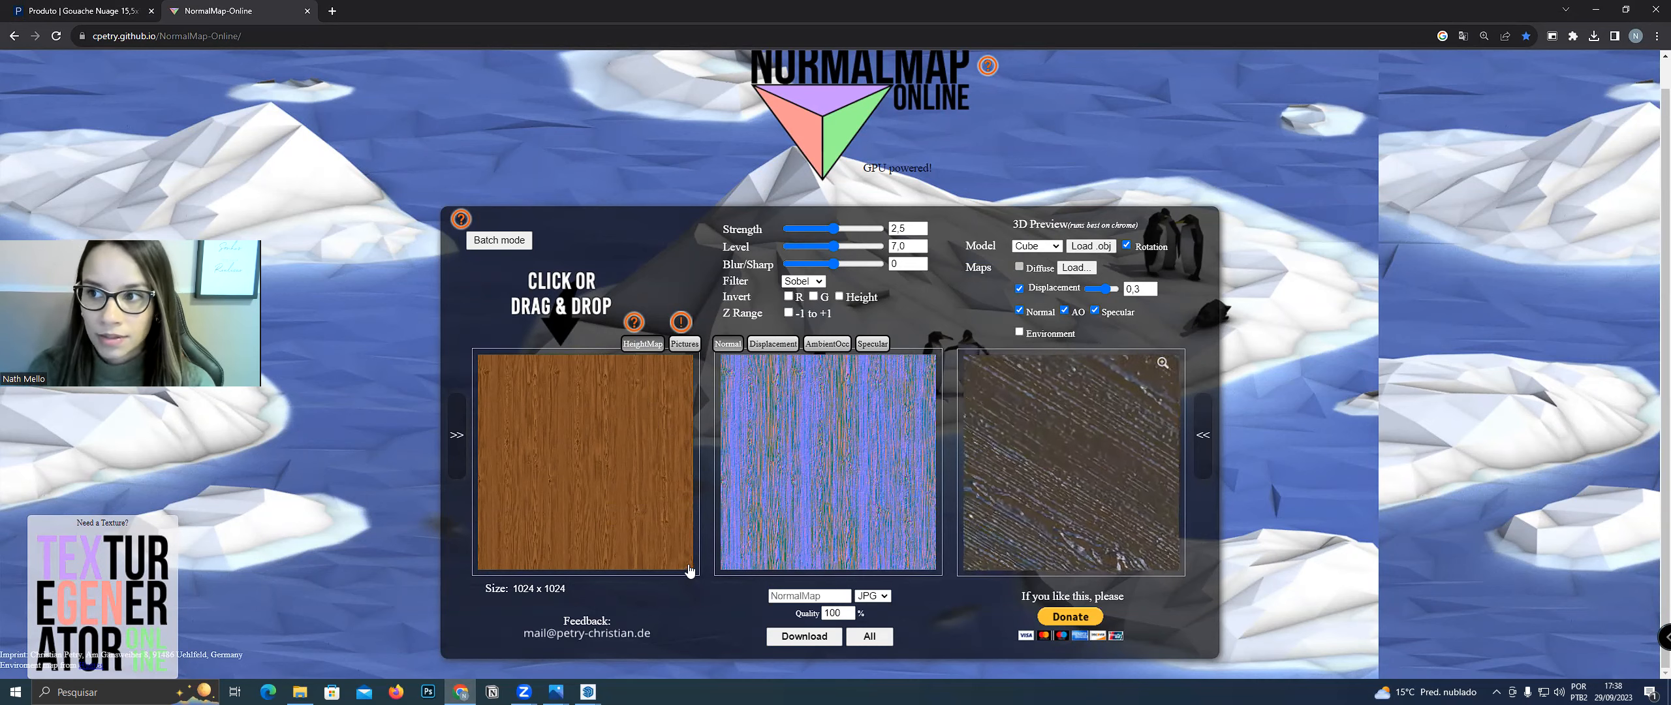
left_click(1597, 10)
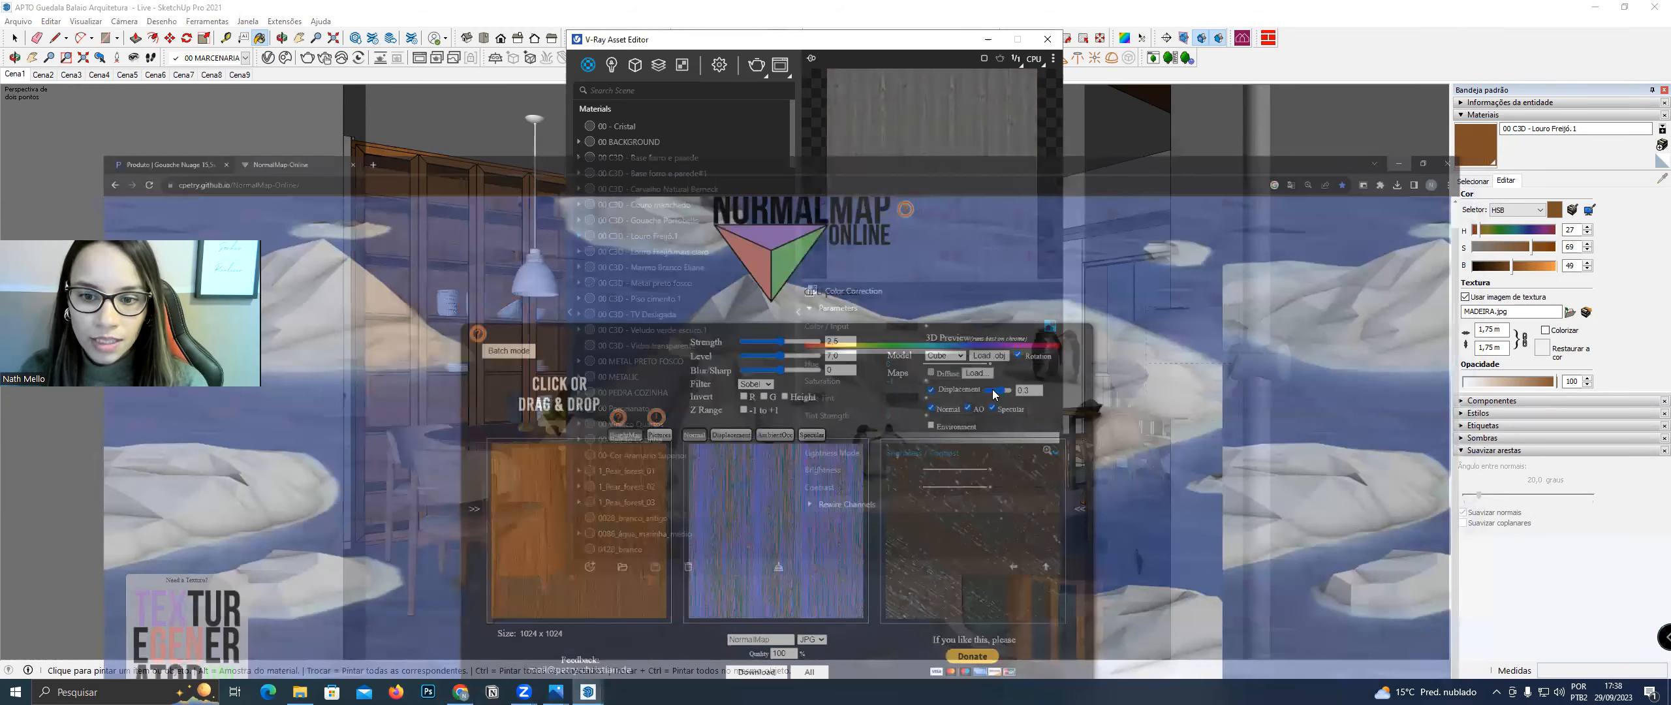
Raise the brightness of the reflection's Color Correction map, then set the Louro Freijó.1 material's Reflection Glossiness to 0.6
left_click(1005, 469)
left_click_drag(1005, 468, 1019, 474)
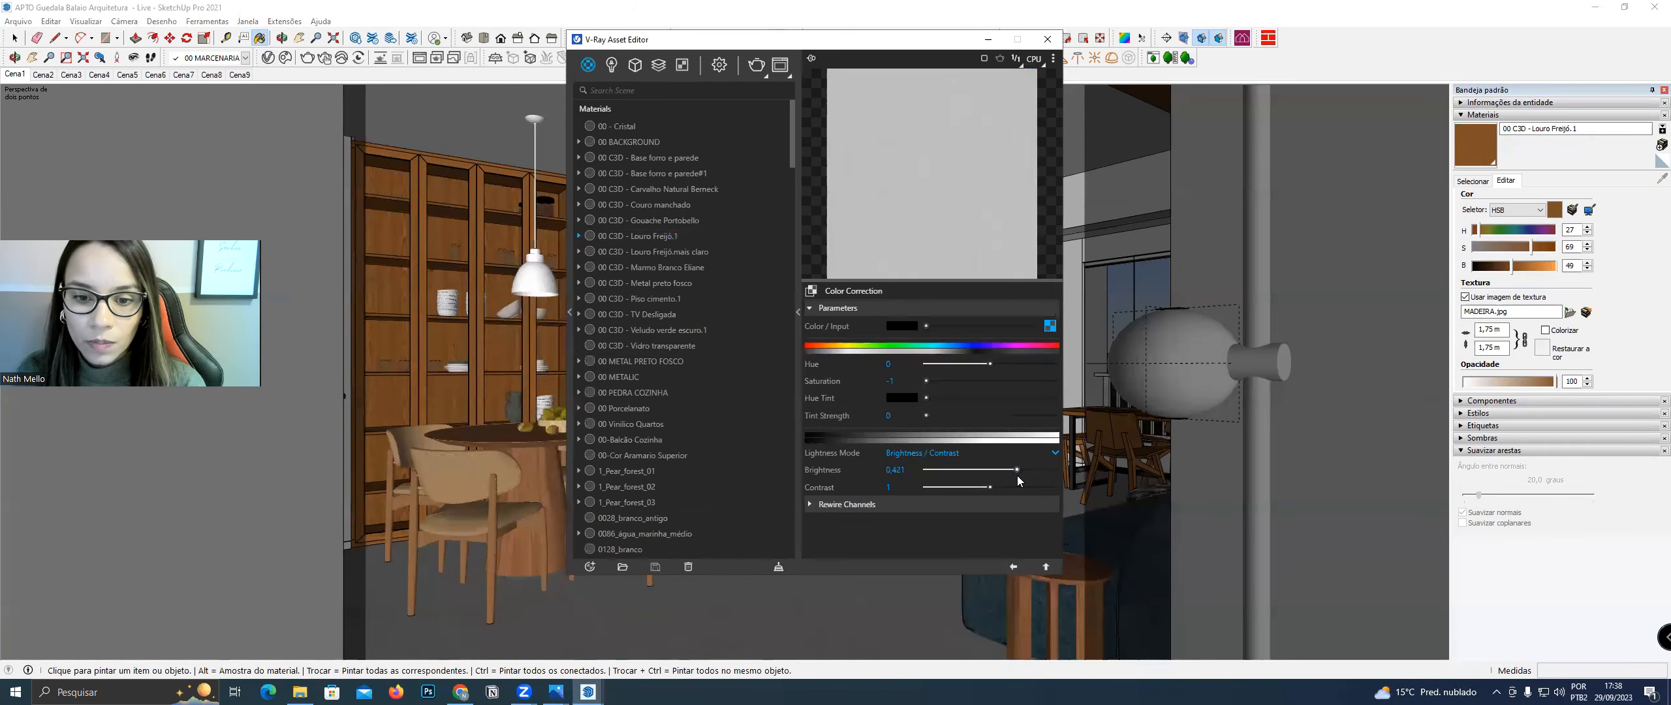
double_click(896, 470)
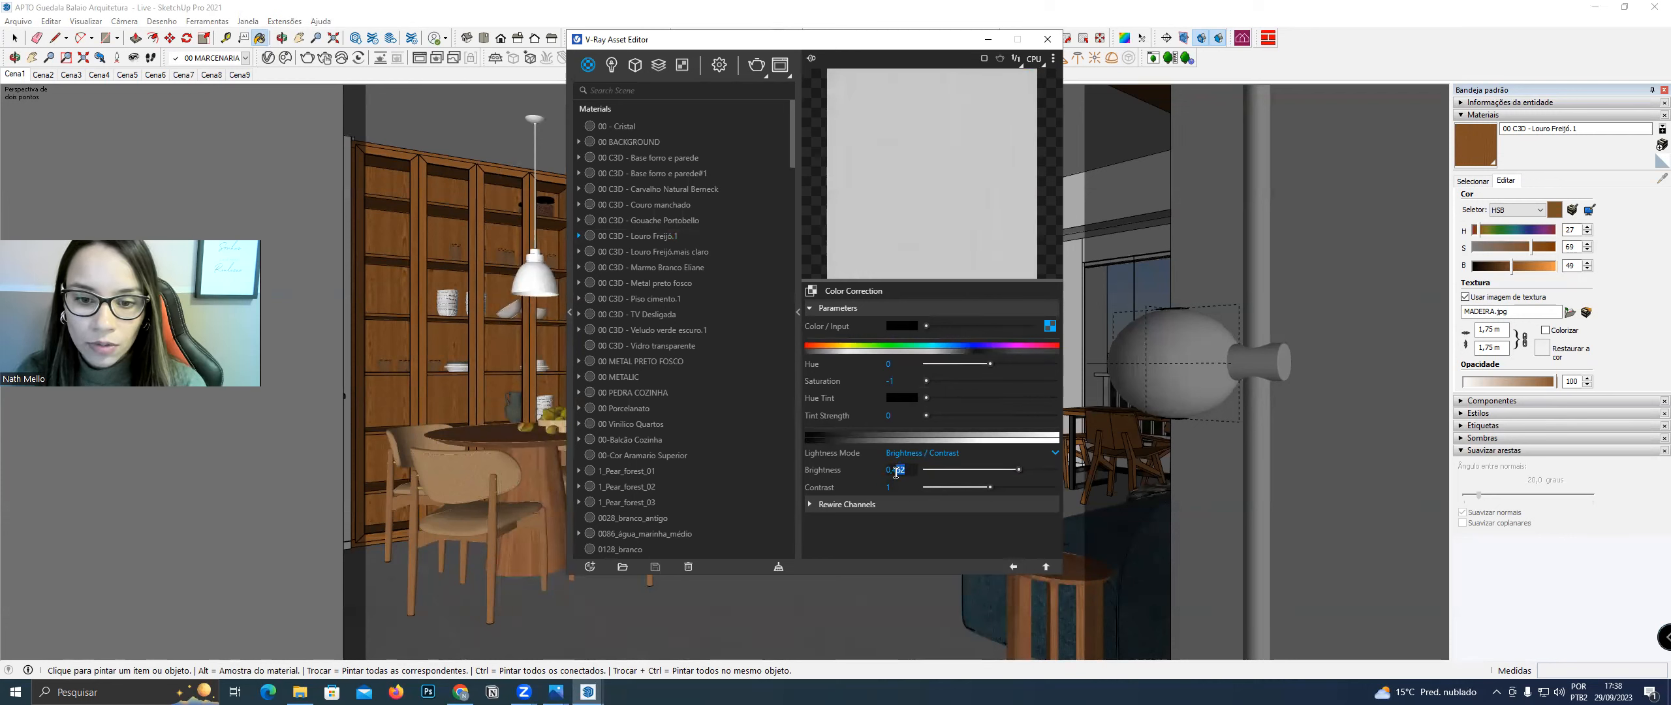
type("0")
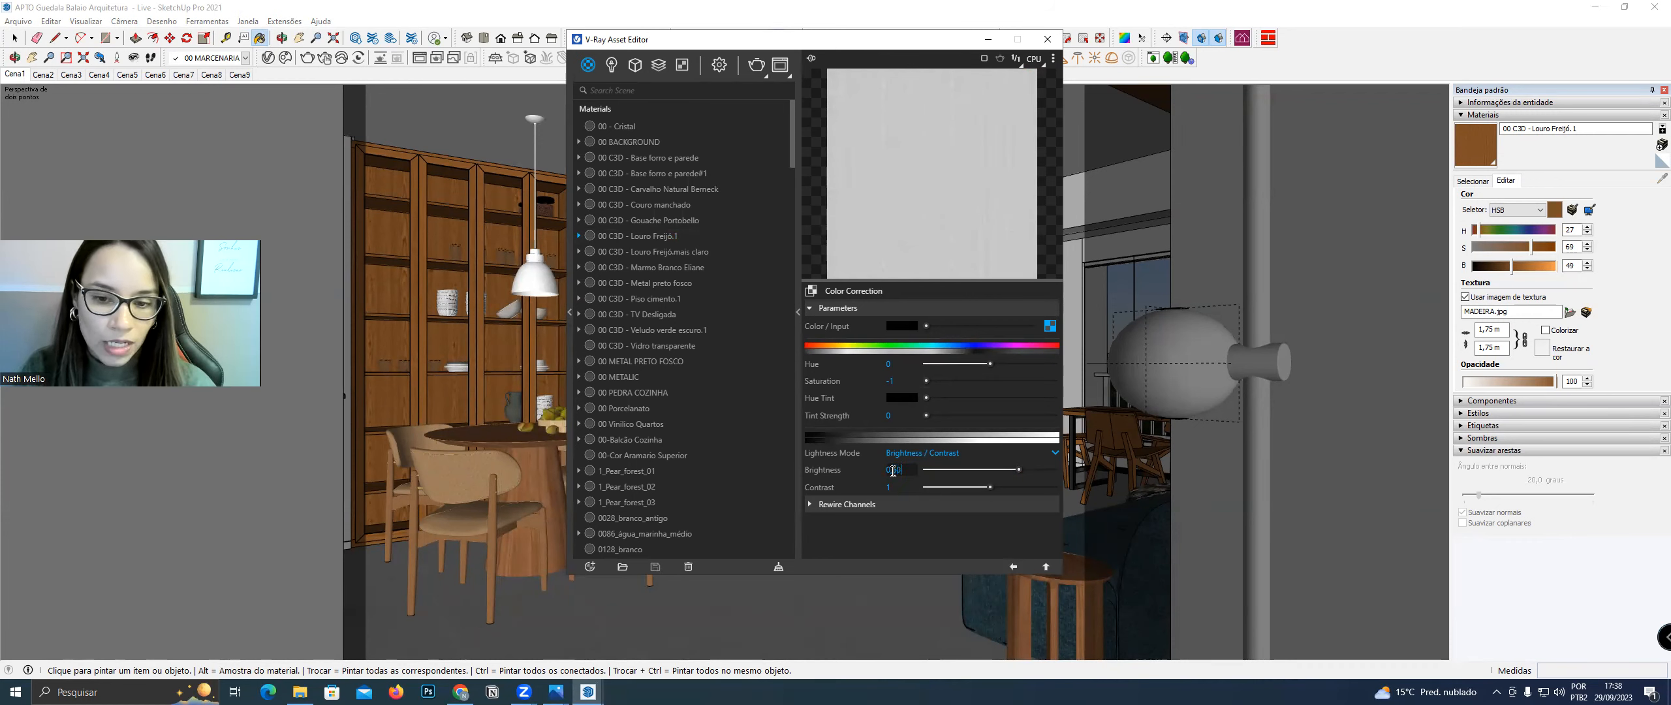
key("Return")
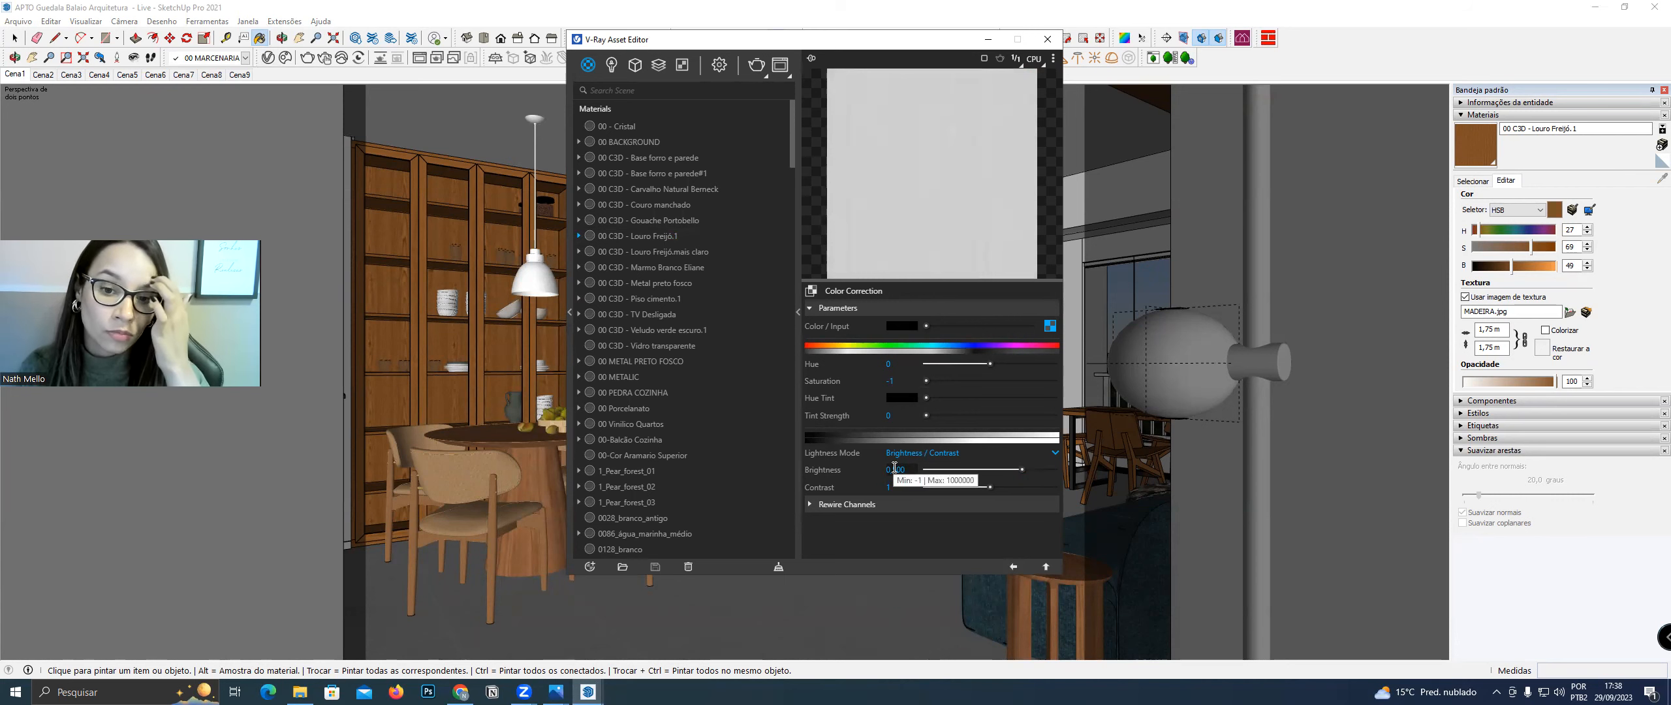
left_click(1013, 567)
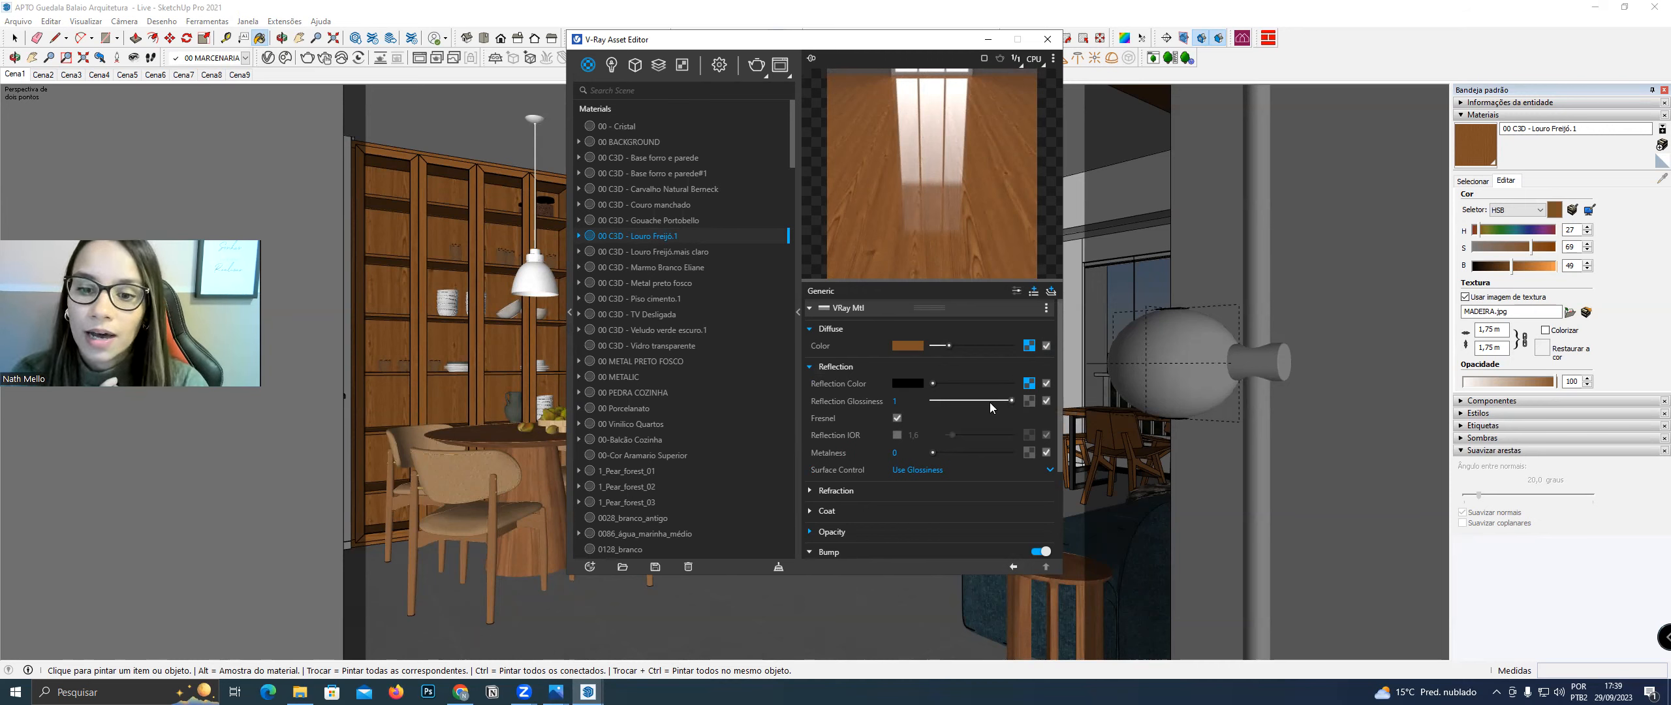
left_click_drag(990, 402, 980, 402)
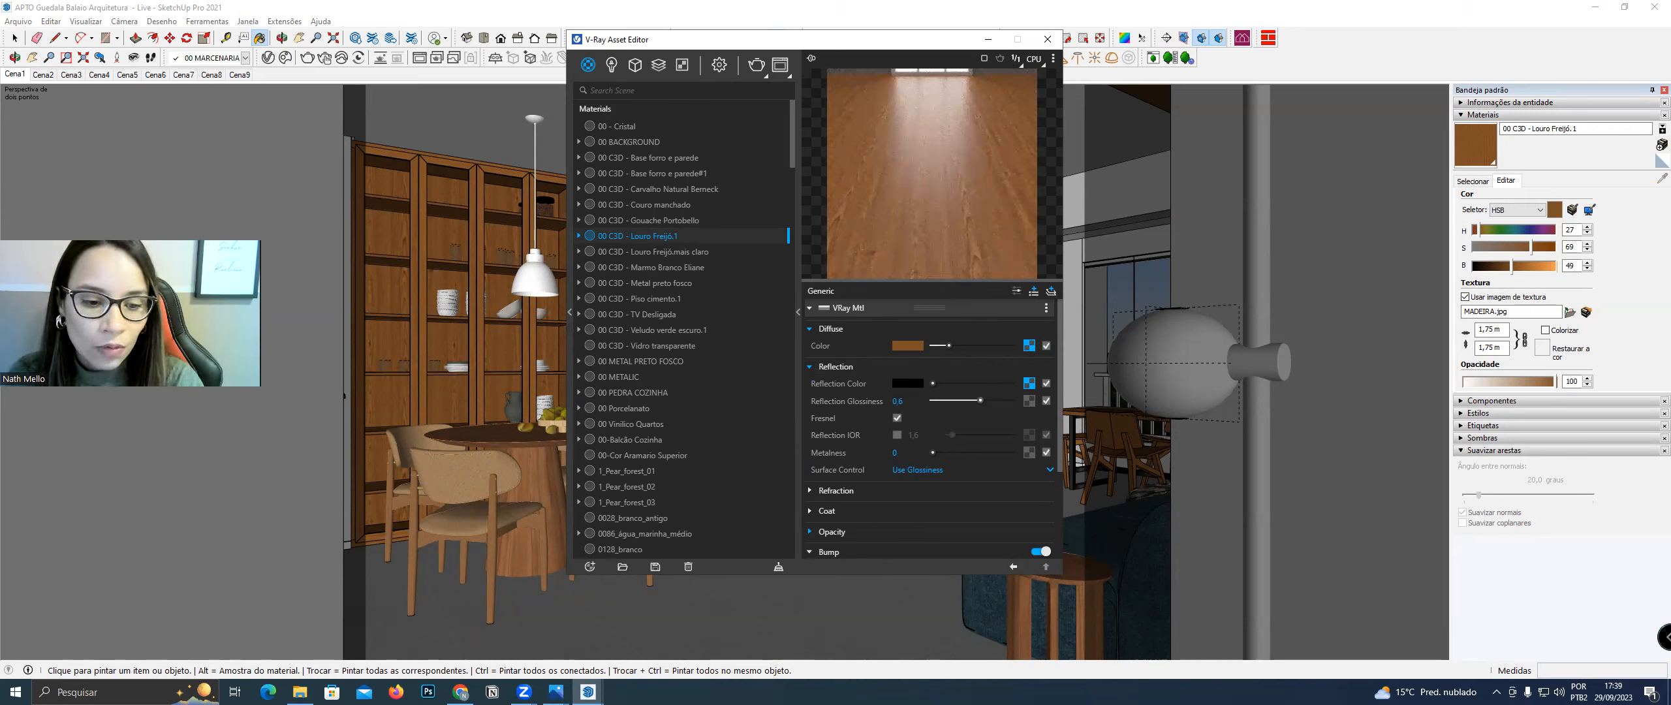
Examine the wood's reflections in the apartment reference photos, including apartamento-guedala-balaio-arquitetura_7.jpg, and return to the V-Ray material
mouse_move(556, 692)
left_click(392, 627)
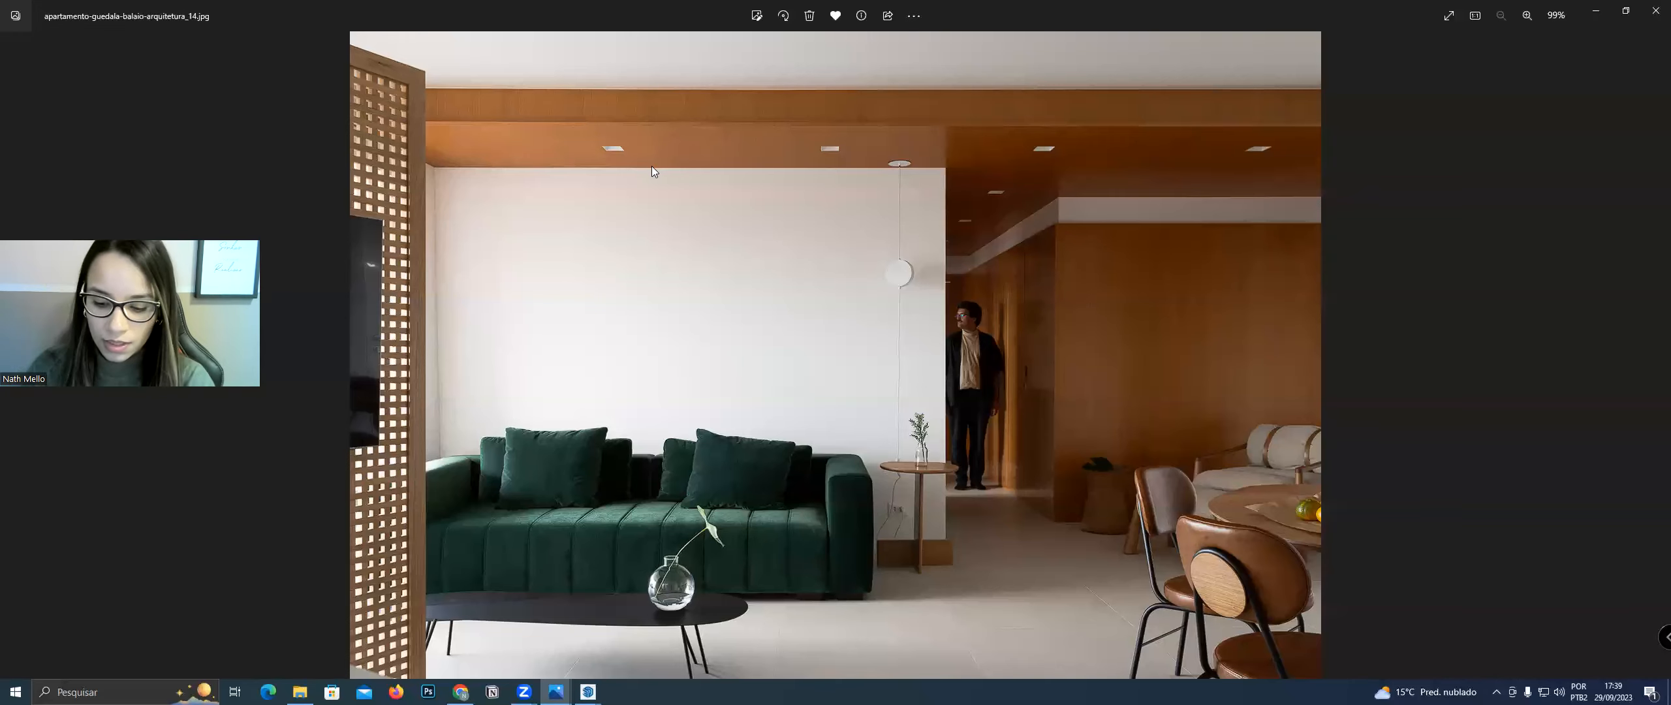
key("Left")
key("Right")
key("Right")
key("Left")
key("Right")
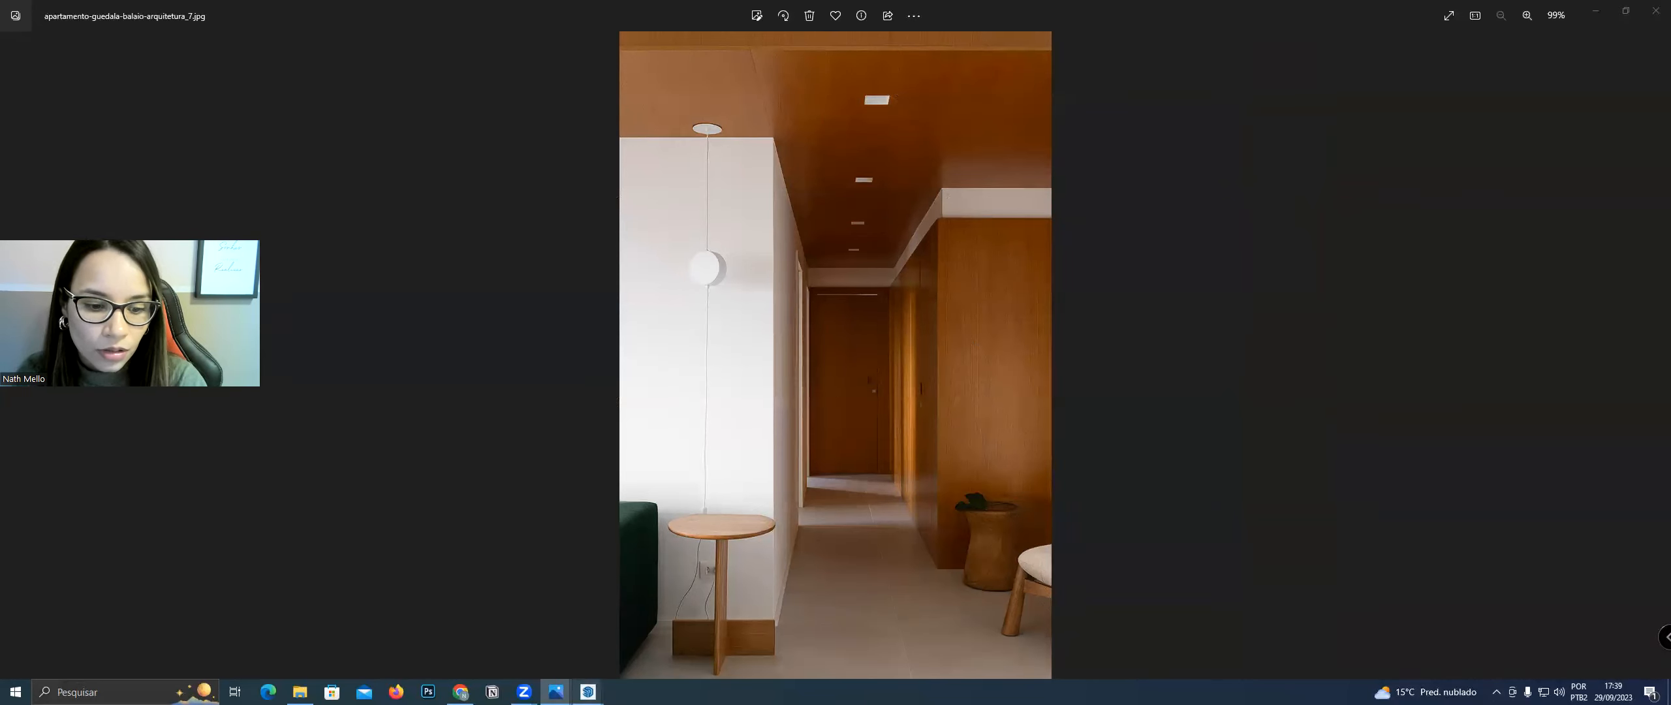
mouse_move(588, 692)
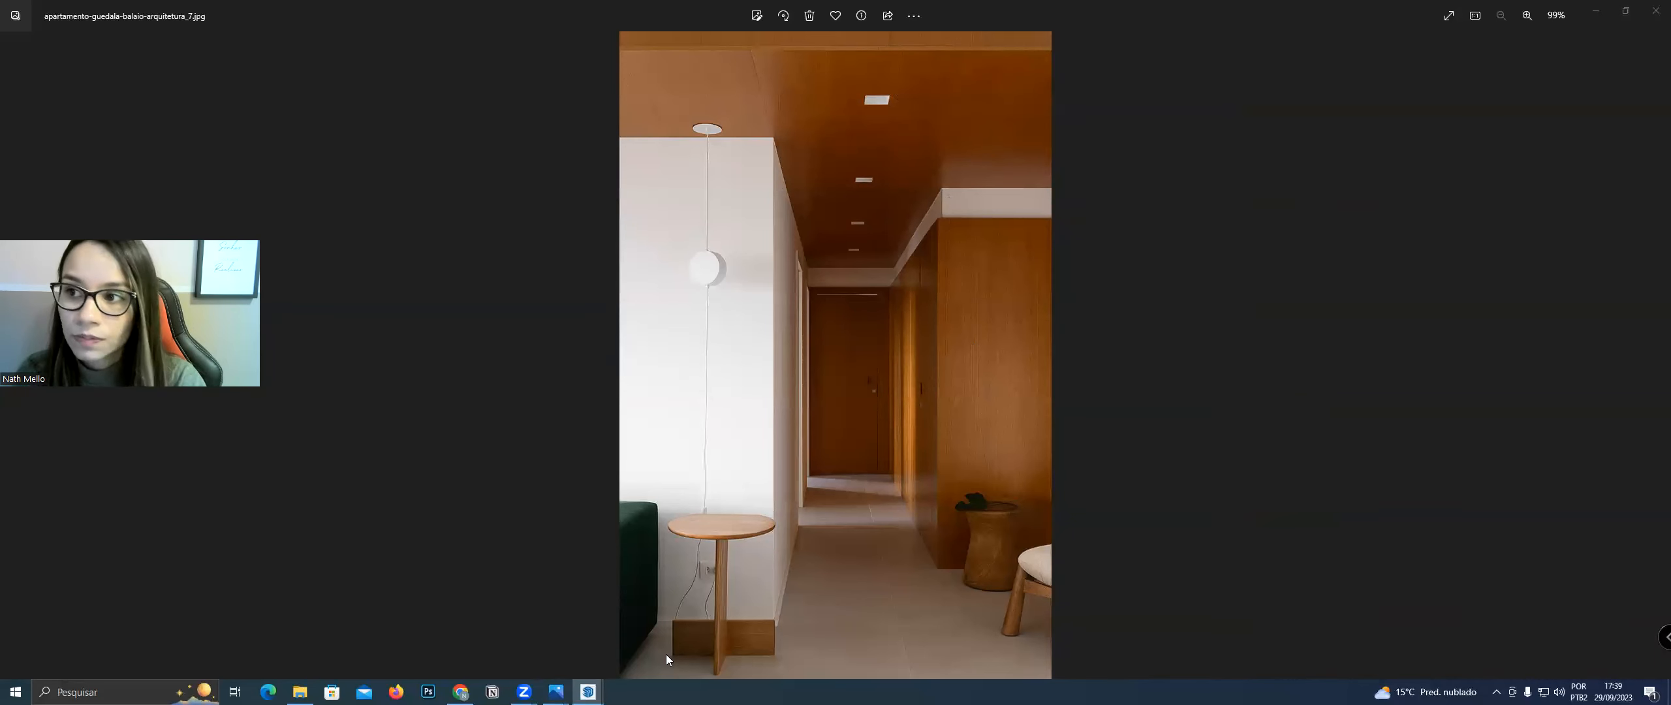
left_click(1596, 11)
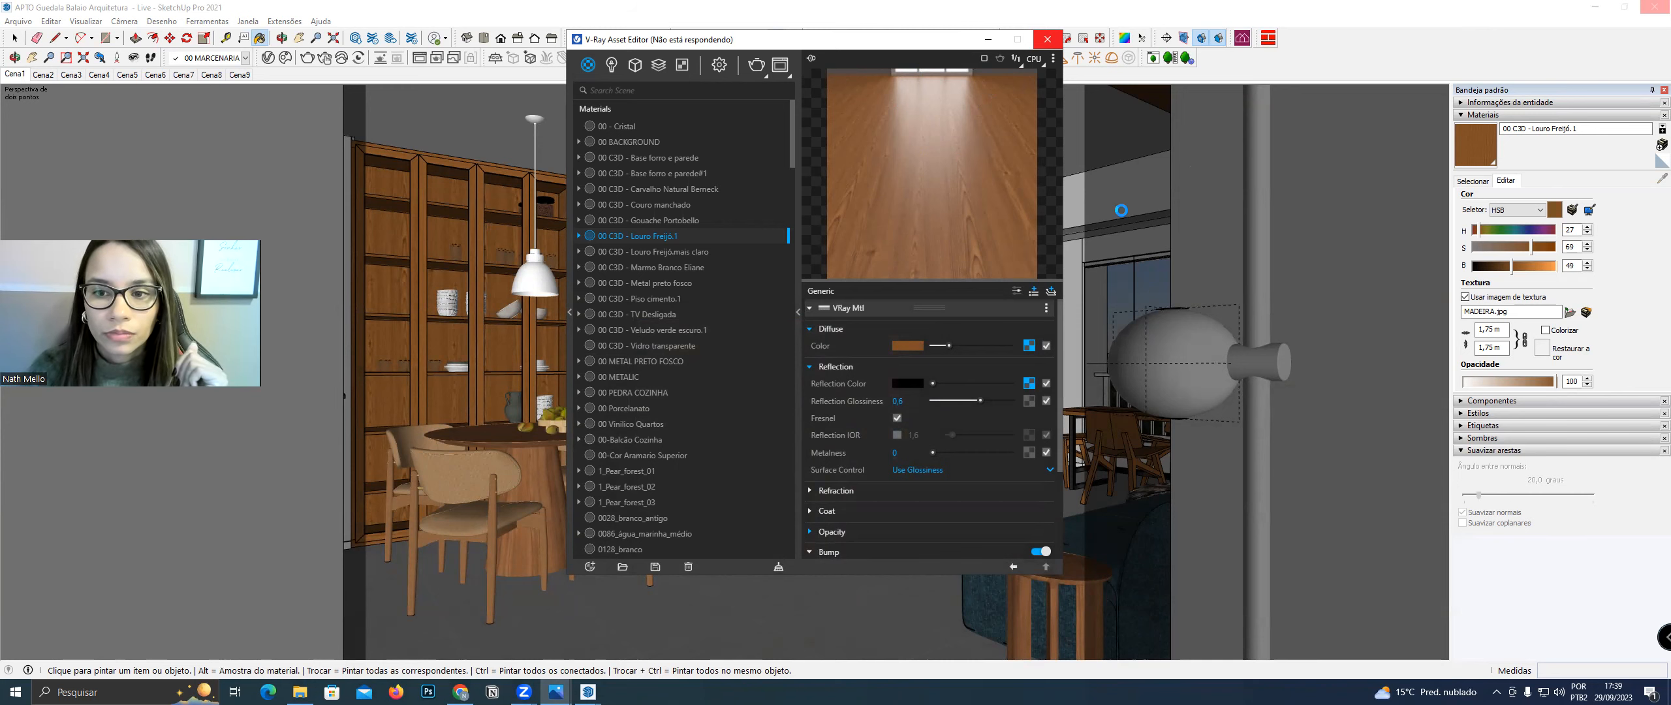
Copy the Color Correction map from the Reflection Color and paste it into the Louro Freijó.1 material's Bump map
left_click_drag(940, 42, 893, 41)
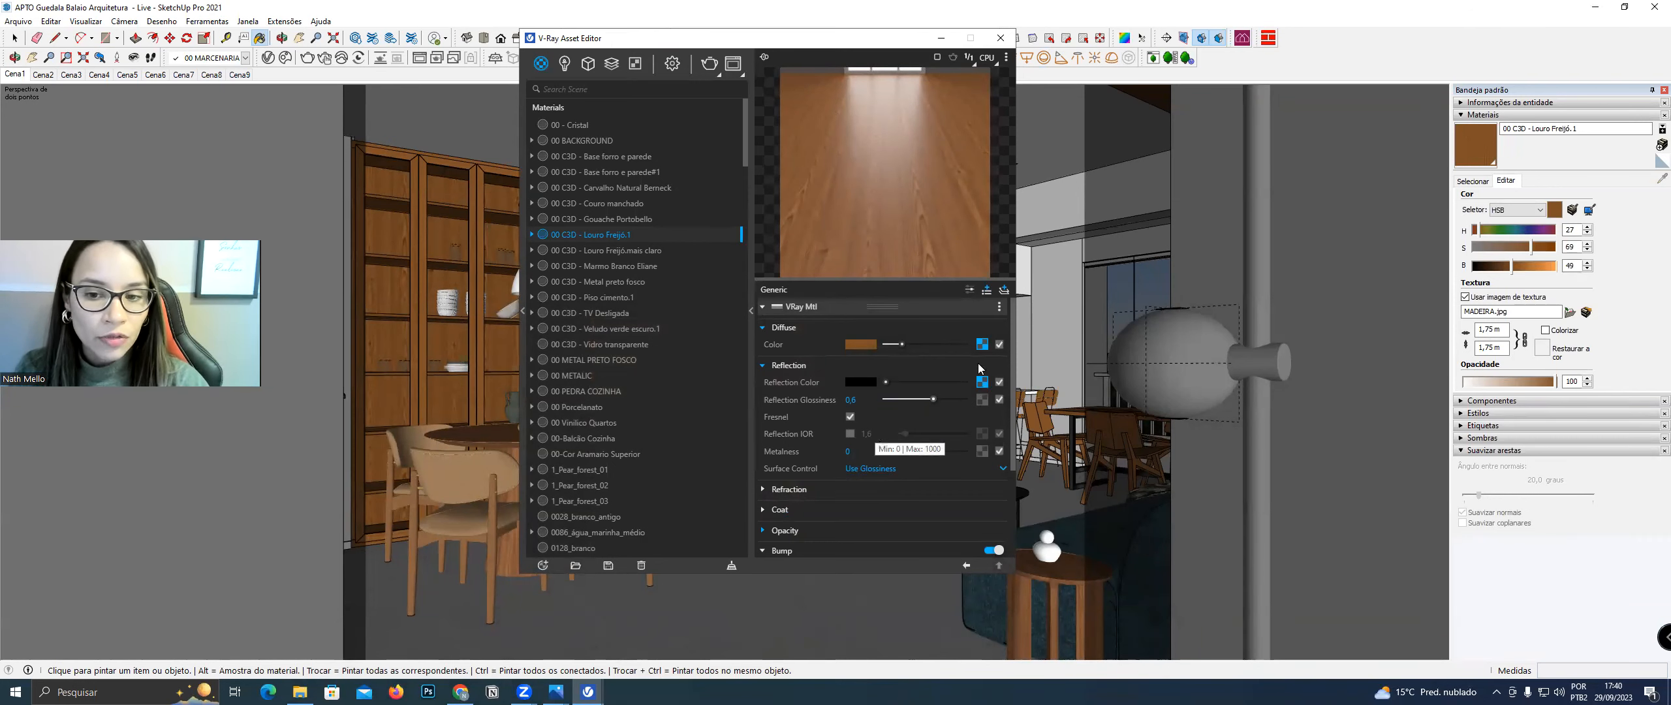
left_click(855, 399)
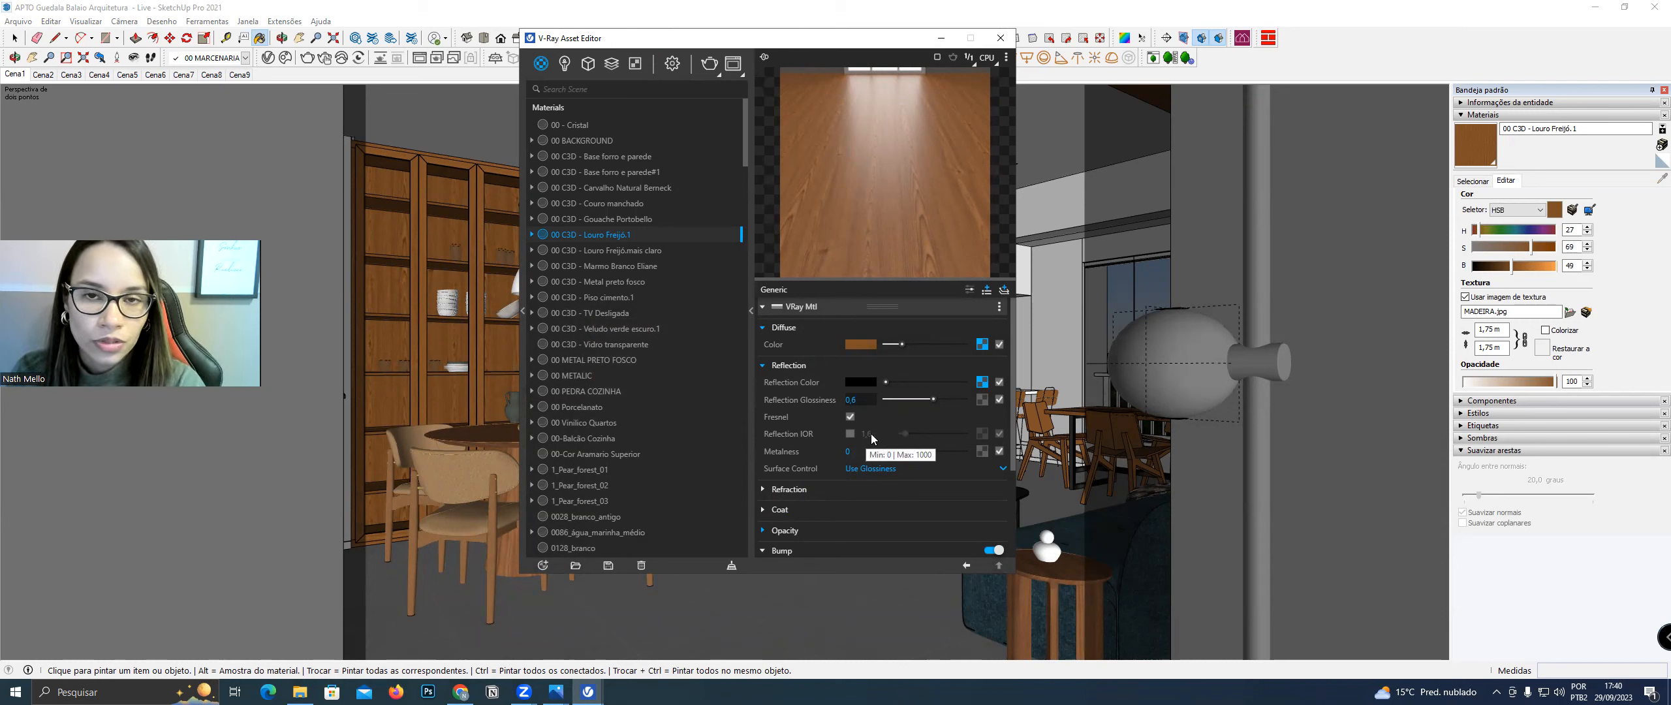
scroll(875, 484, "down", 3)
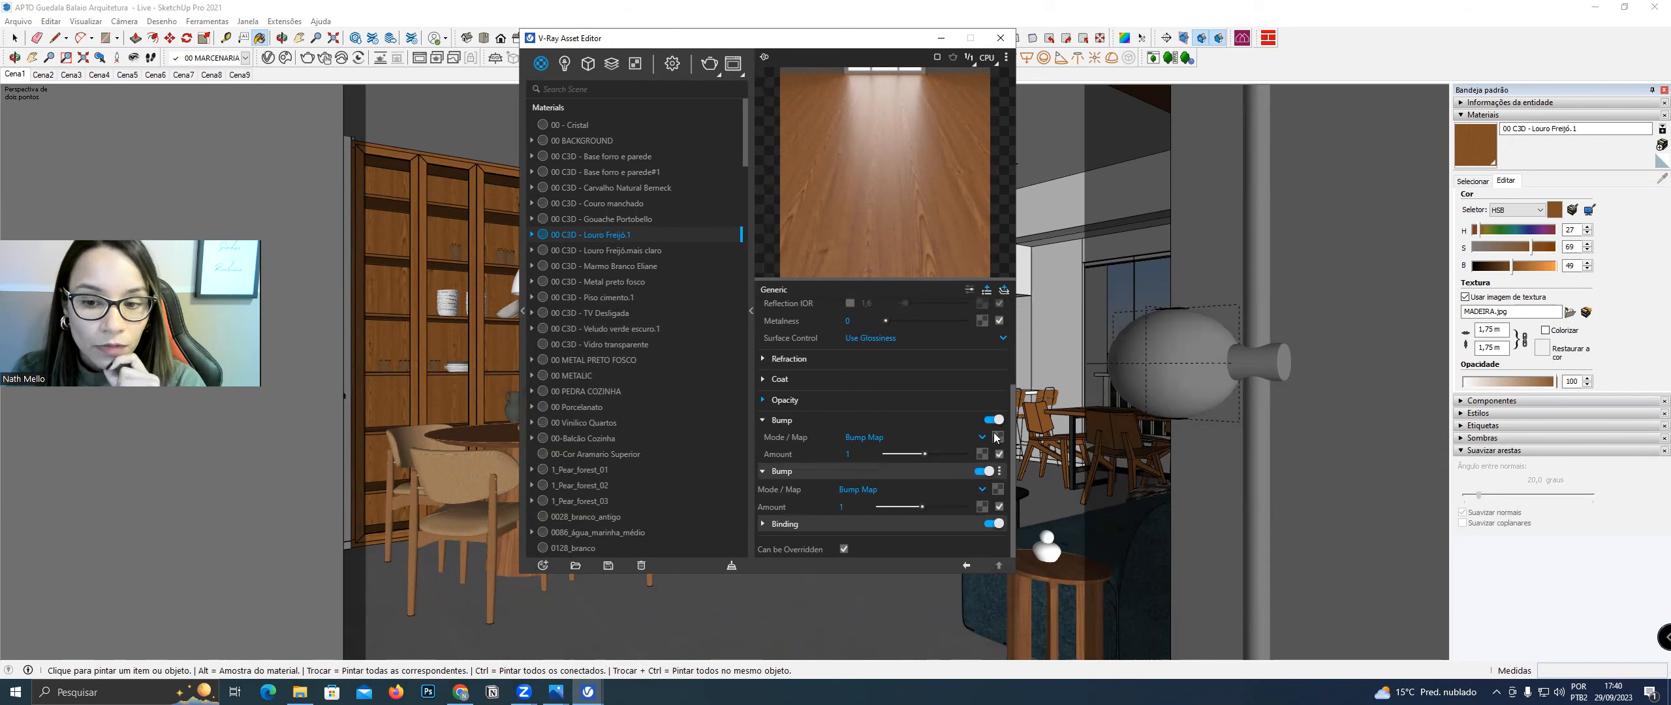
scroll(973, 395, "up", 3)
right_click(981, 386)
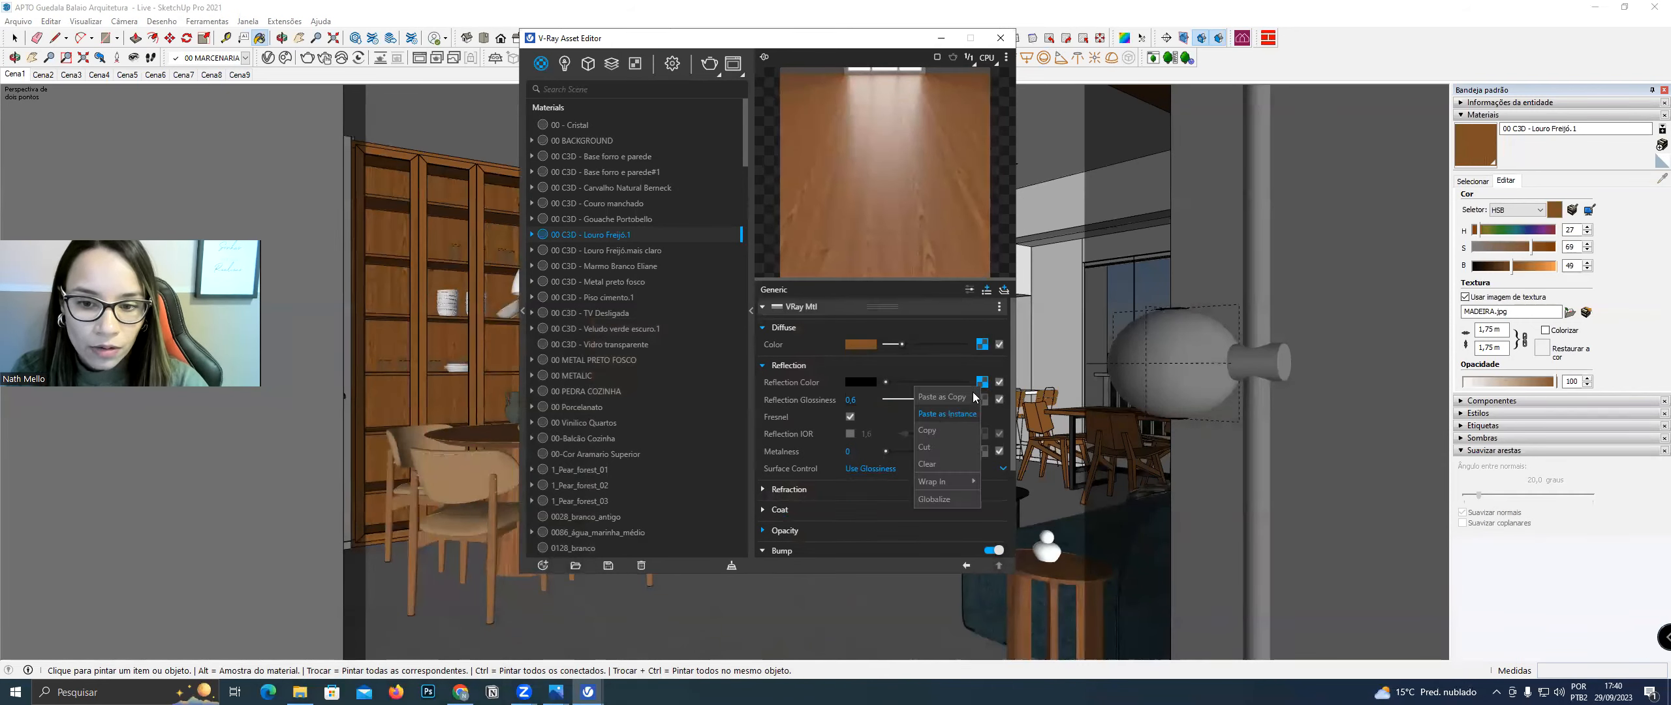
left_click(941, 428)
scroll(953, 512, "down", 3)
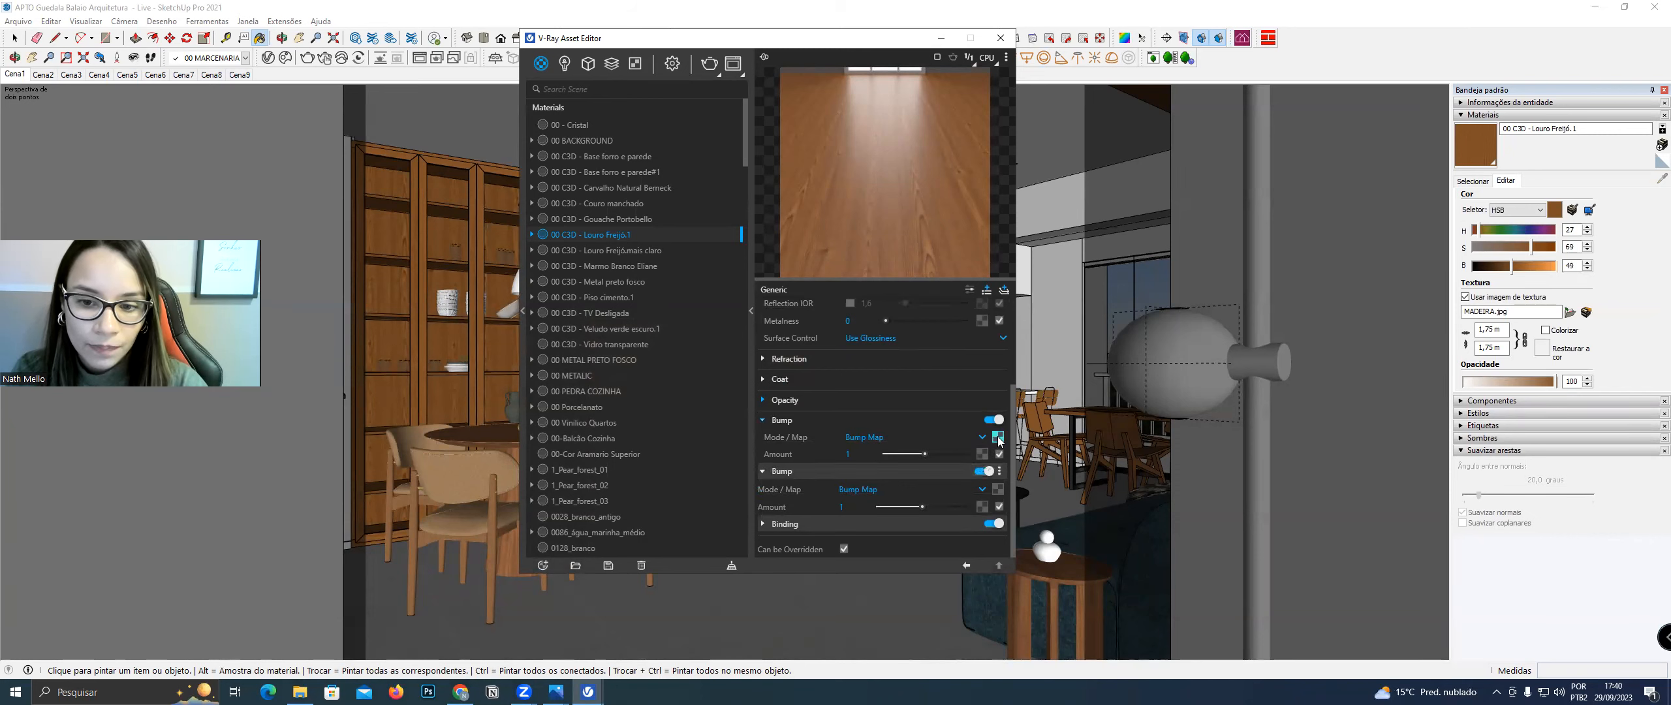
Reset the brightness of the bump's Color Correction map to 0
left_click(998, 438)
left_click_drag(974, 469, 949, 471)
double_click(852, 468)
type("0")
key("Return")
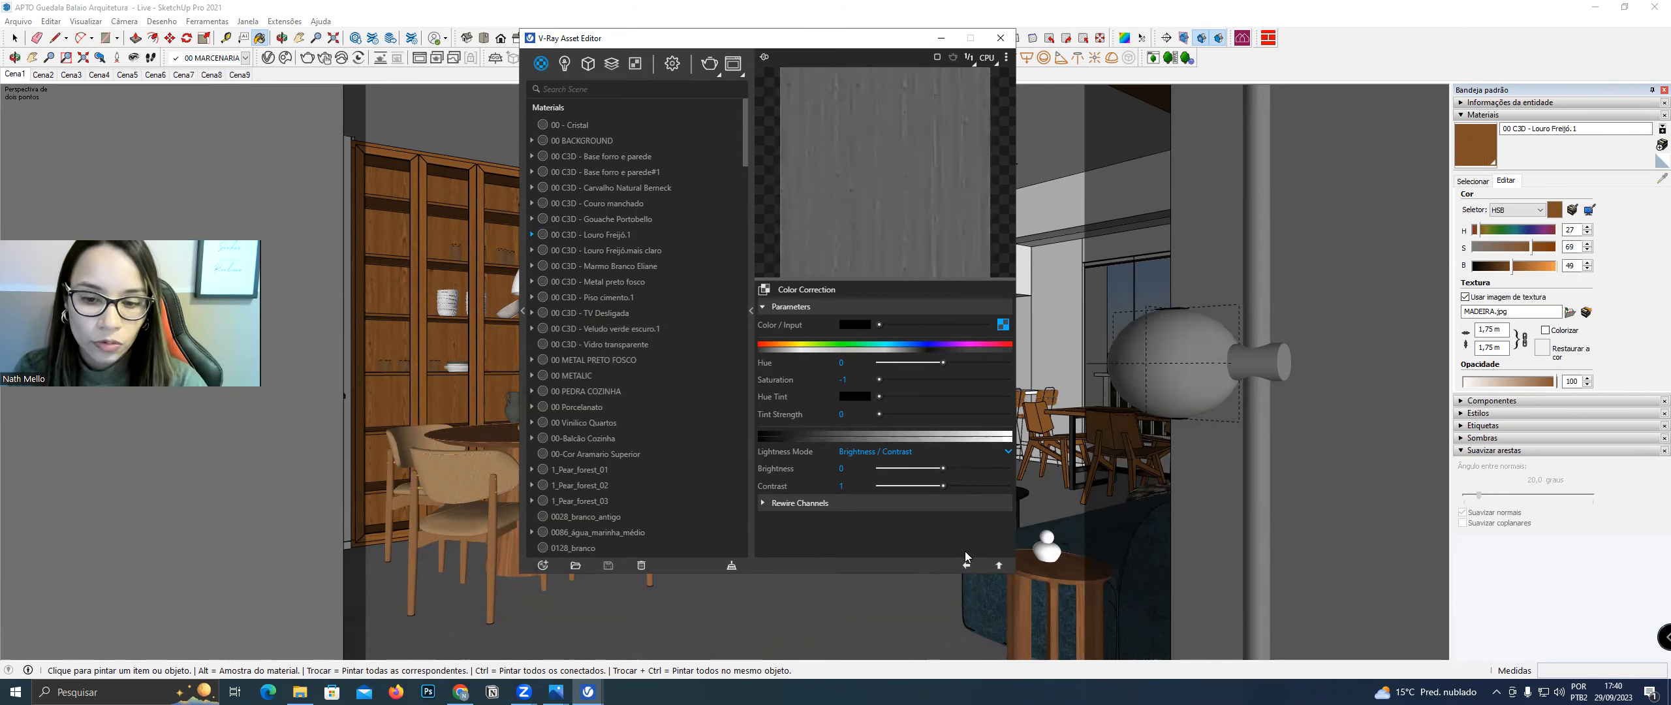
Return to the Louro Freijó.1 material and set its Bump amount to 0.07
left_click(966, 562)
double_click(846, 457)
type("0,07")
key("Return")
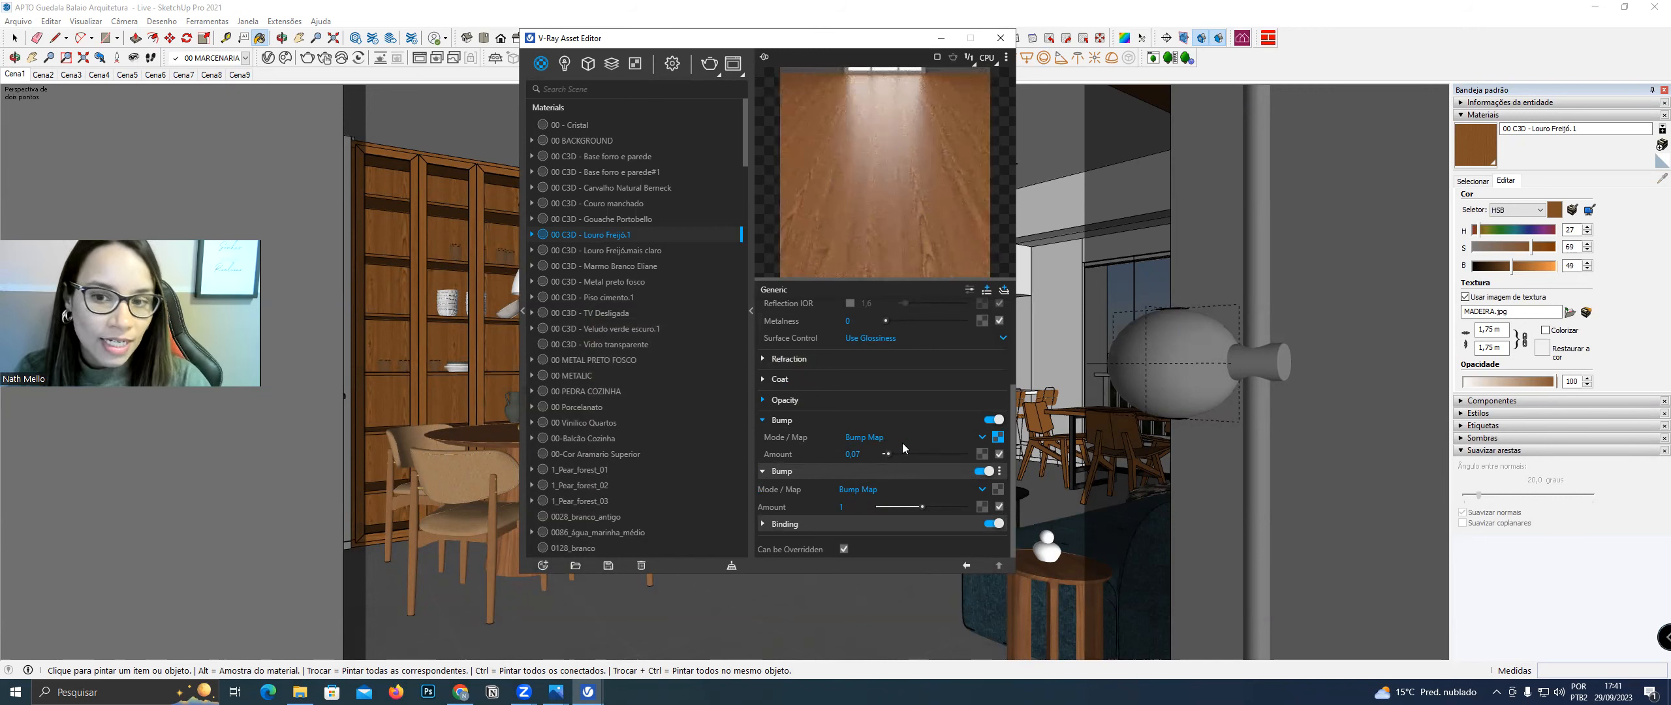
Set the additional Bump layer's mode to Bump Texture Channel and open its list of texture maps
left_click(986, 289)
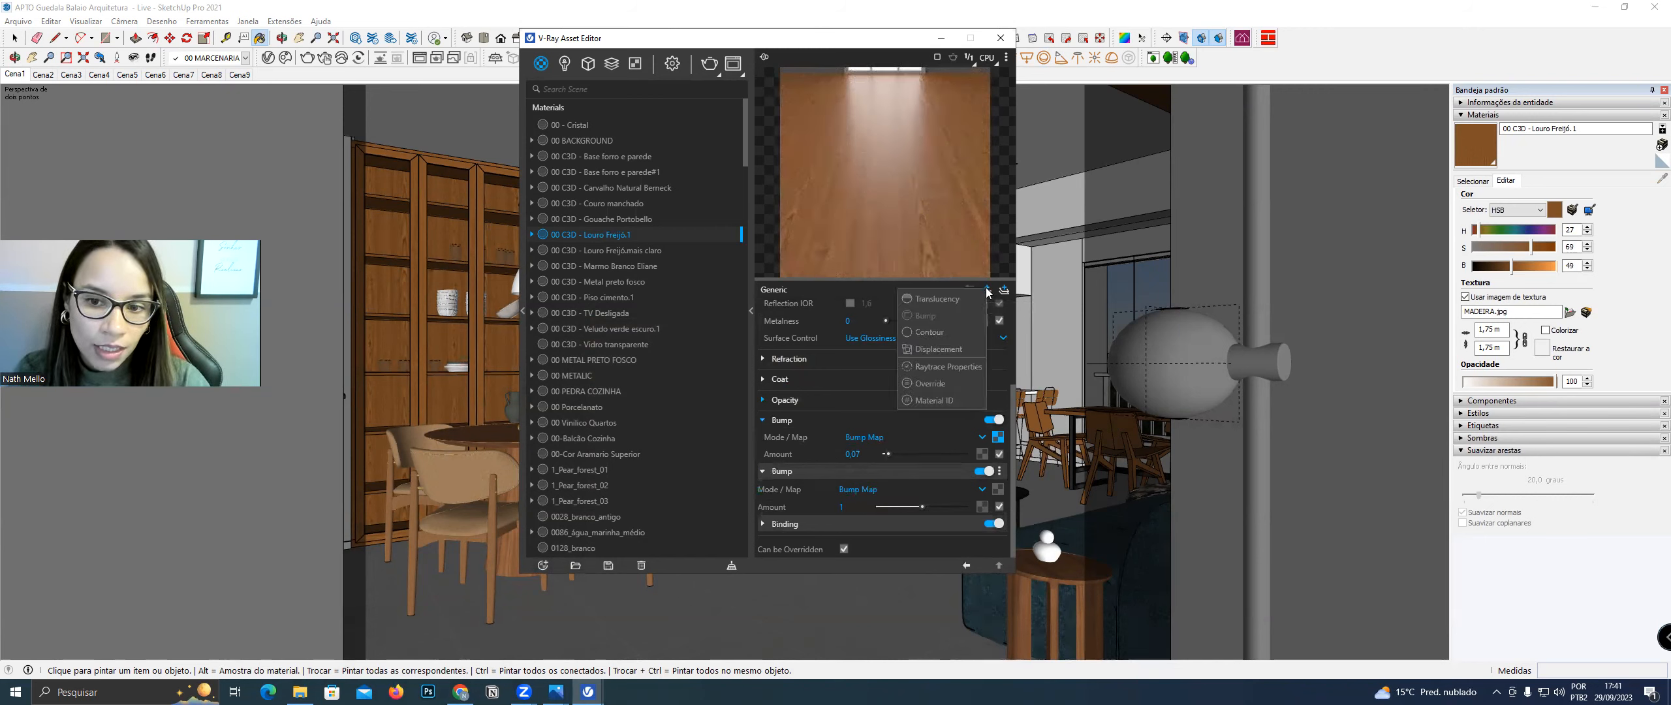
left_click(868, 490)
left_click(876, 542)
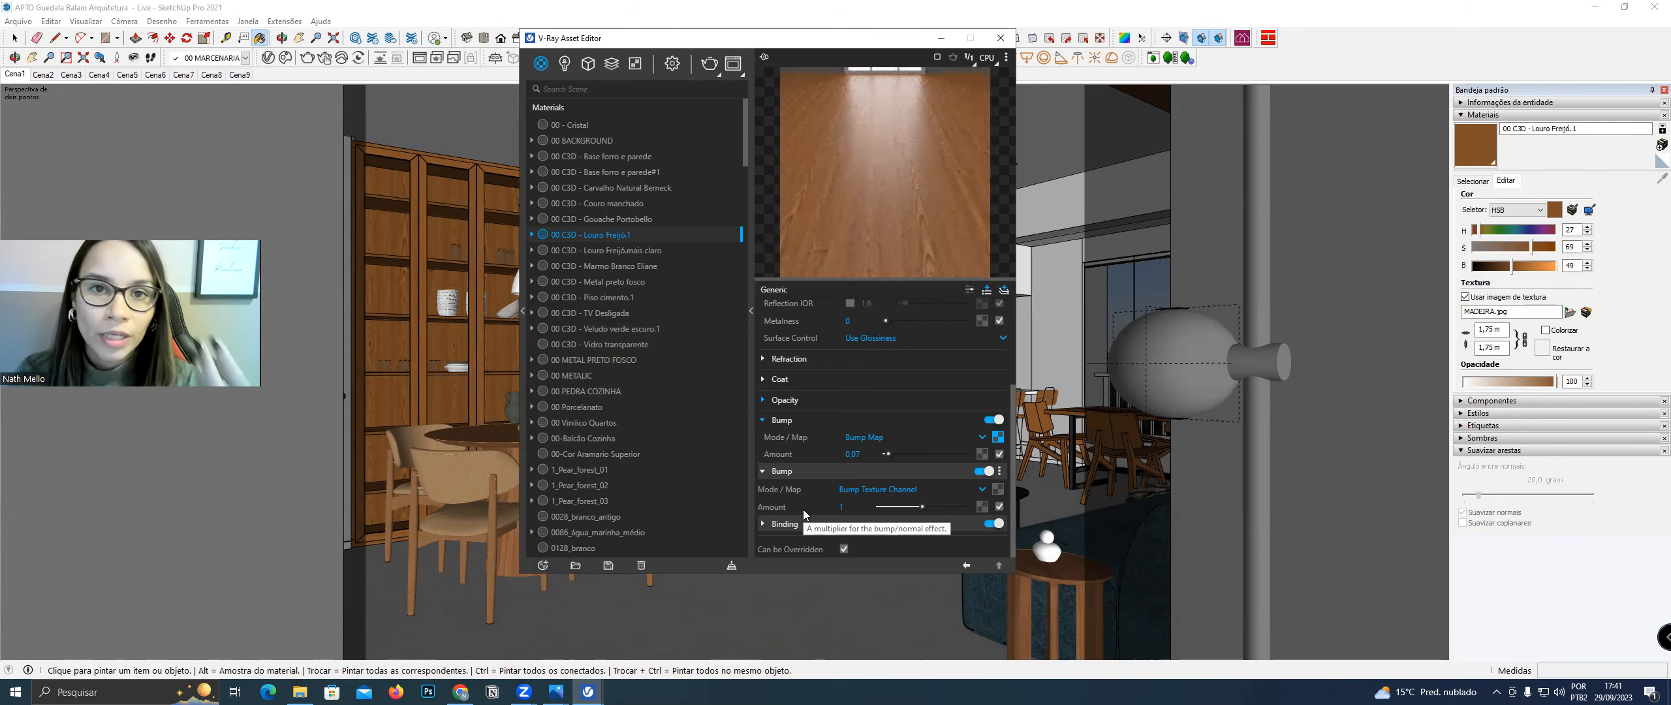
left_click(999, 489)
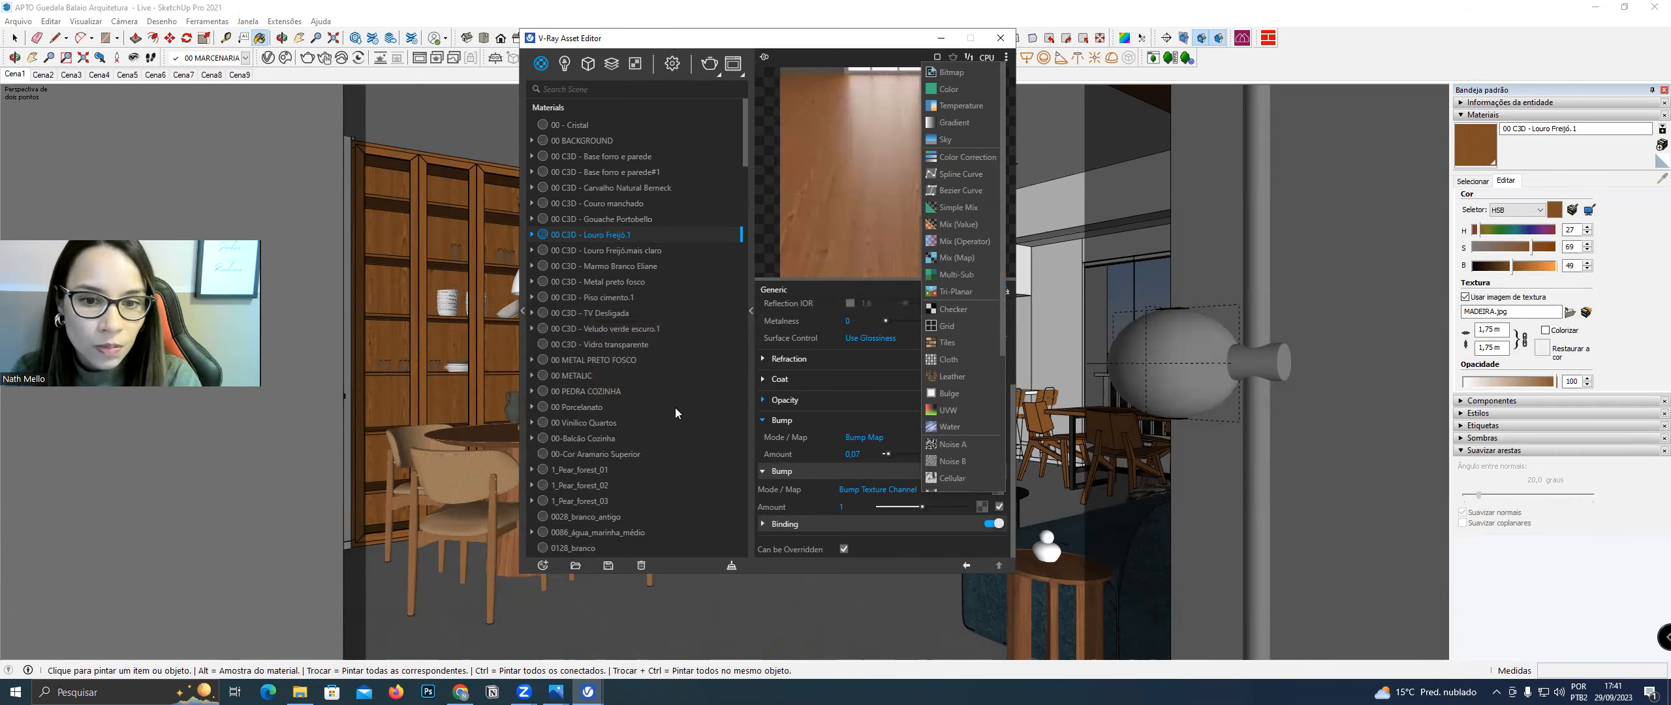
Examine the wood grain and finish up close in the reference photos apartamento-guedala-balaio-arquitetura_7.jpg and the kitchen and dining view before it
key("alt+Tab")
scroll(727, 539, "up", 5)
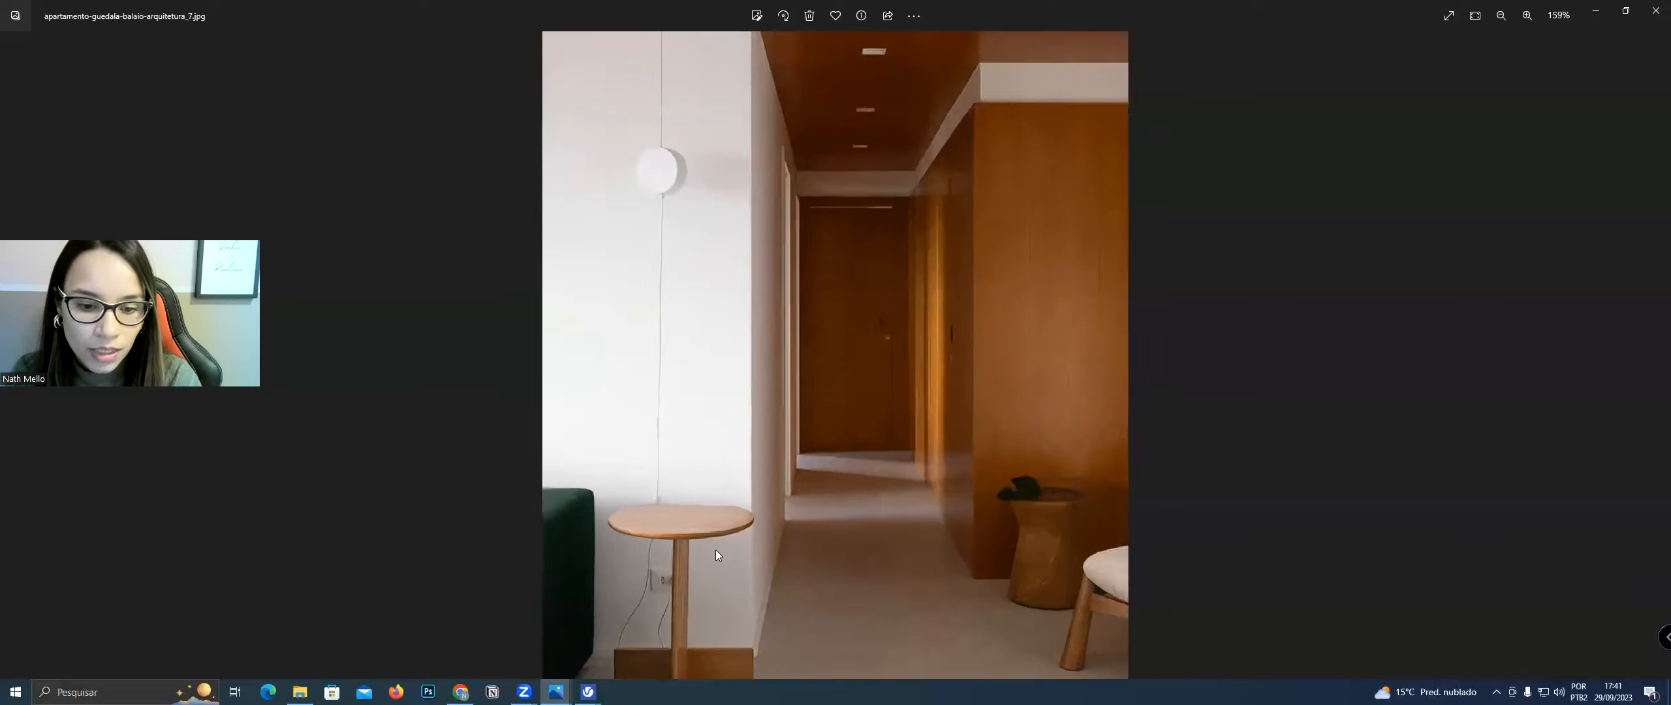
scroll(673, 627, "up", 3)
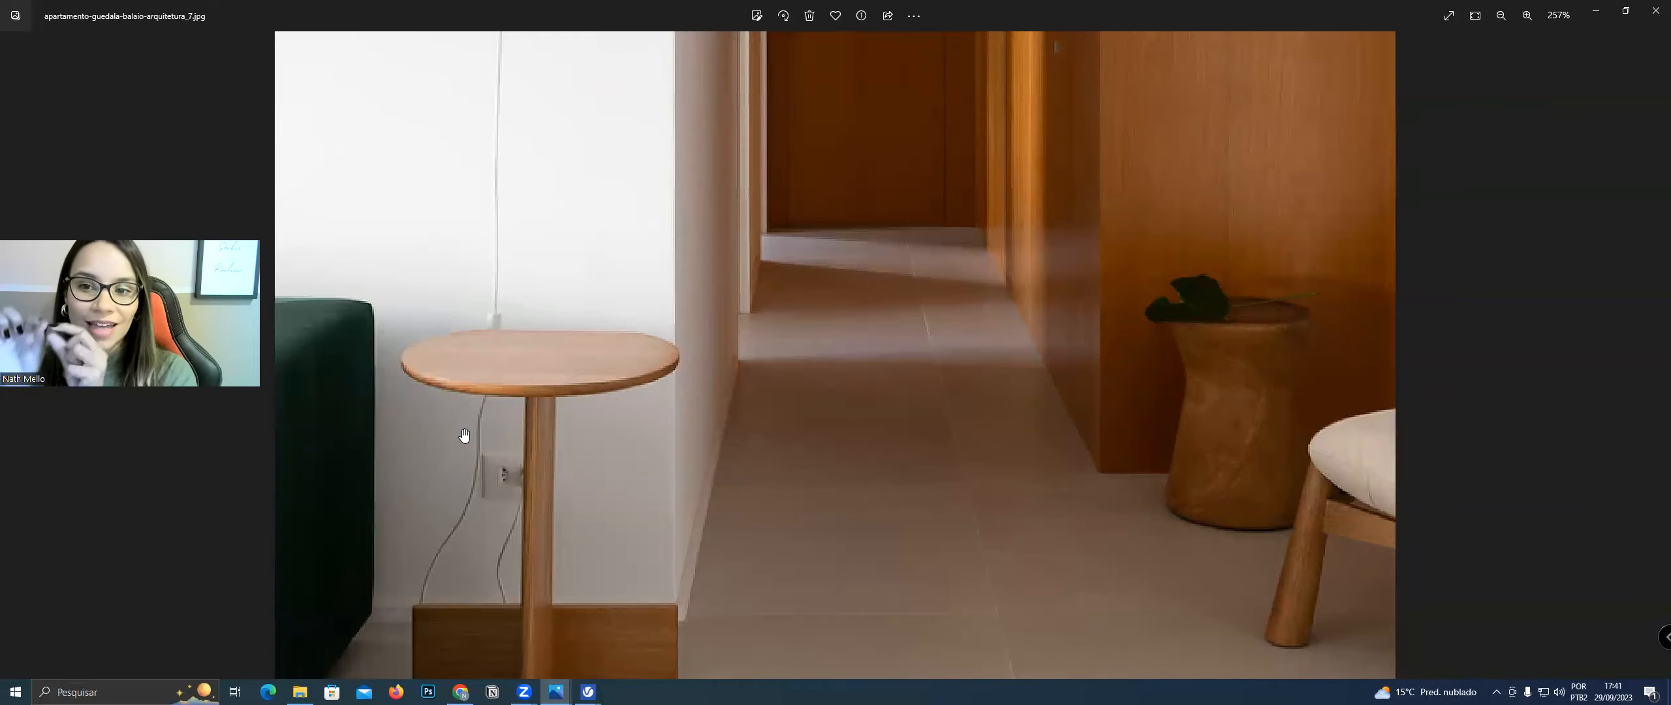
scroll(686, 377, "down", 7)
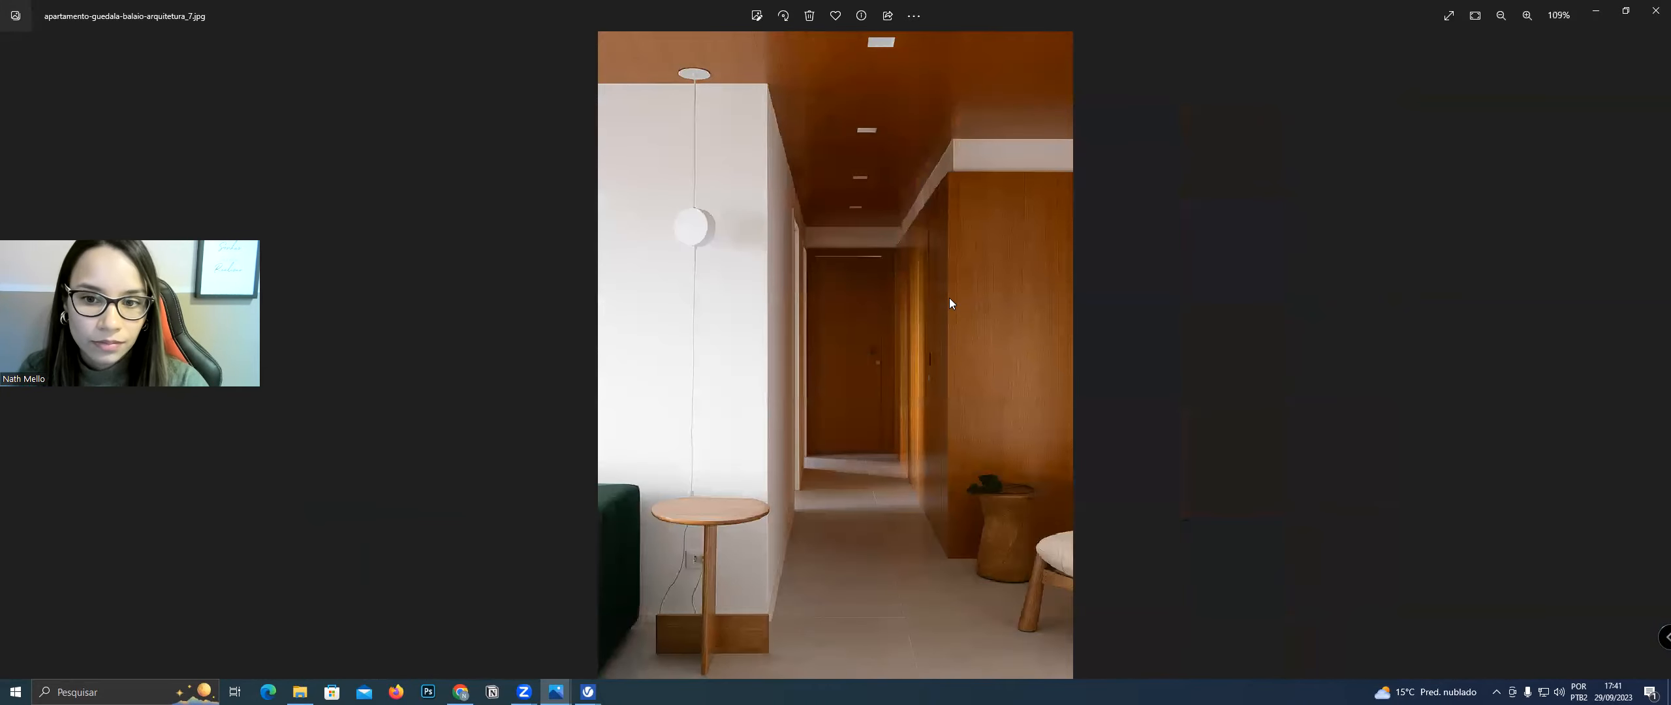
key("Left")
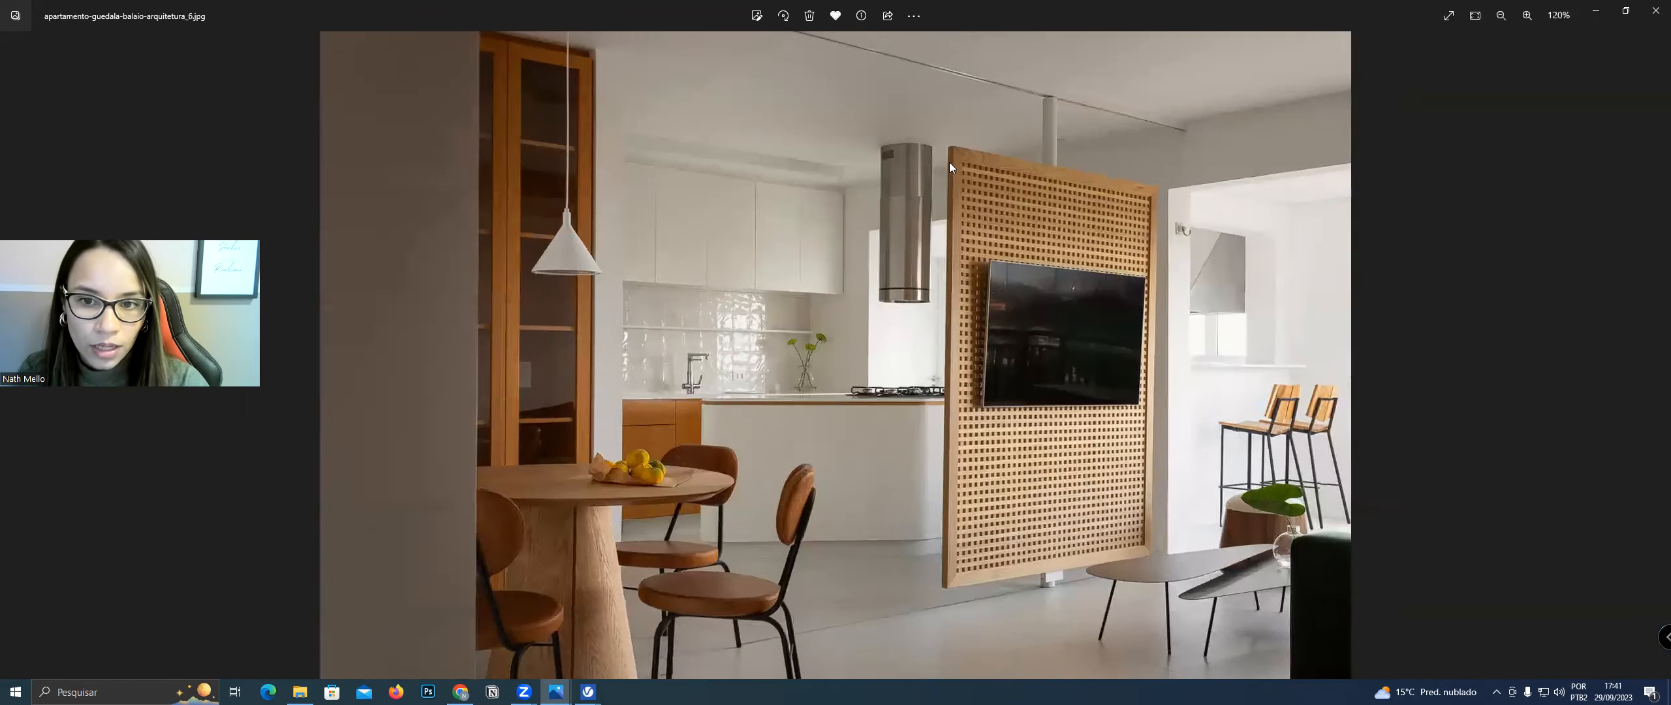
scroll(960, 161, "up", 4)
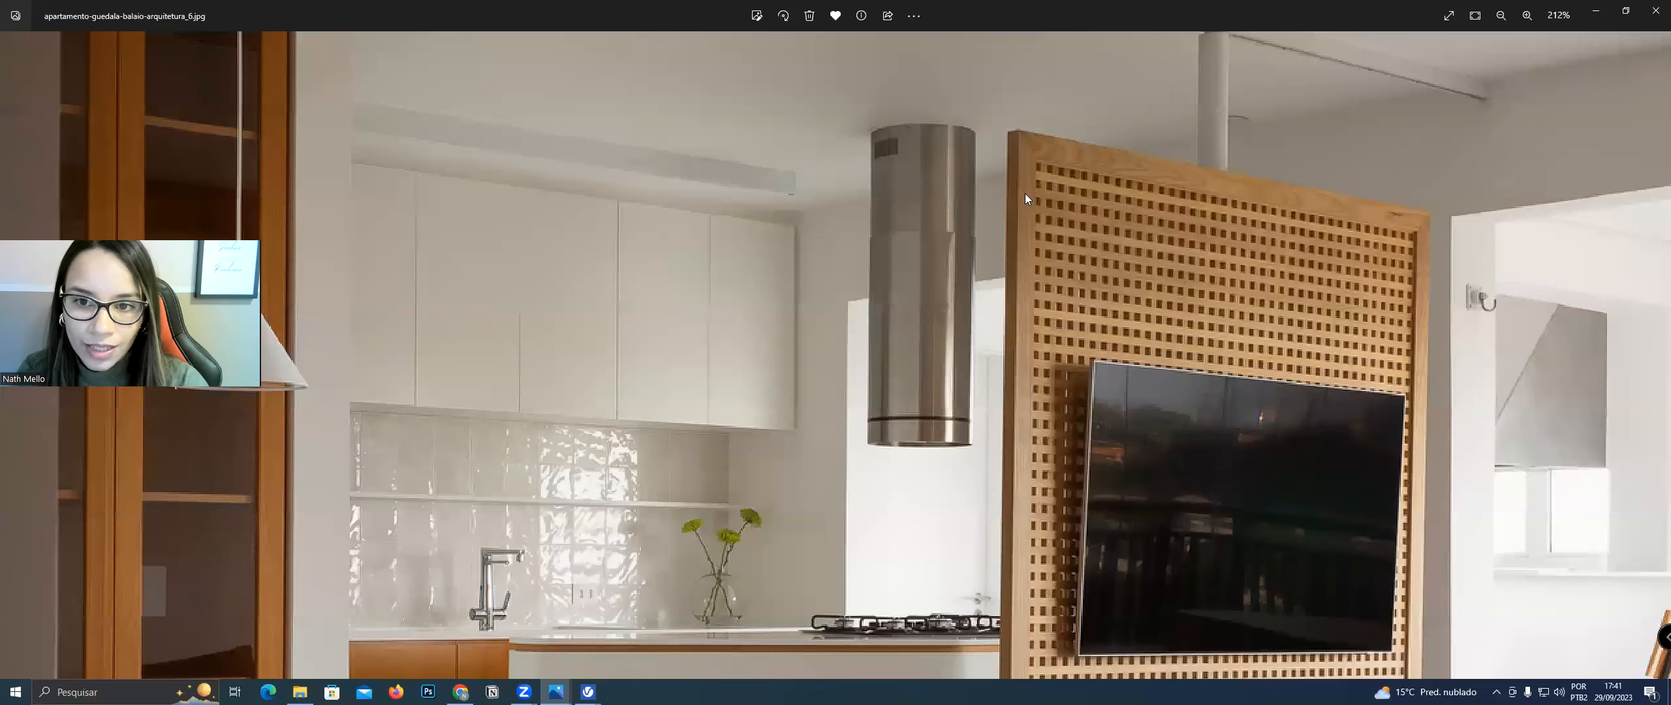
scroll(1015, 324, "down", 4)
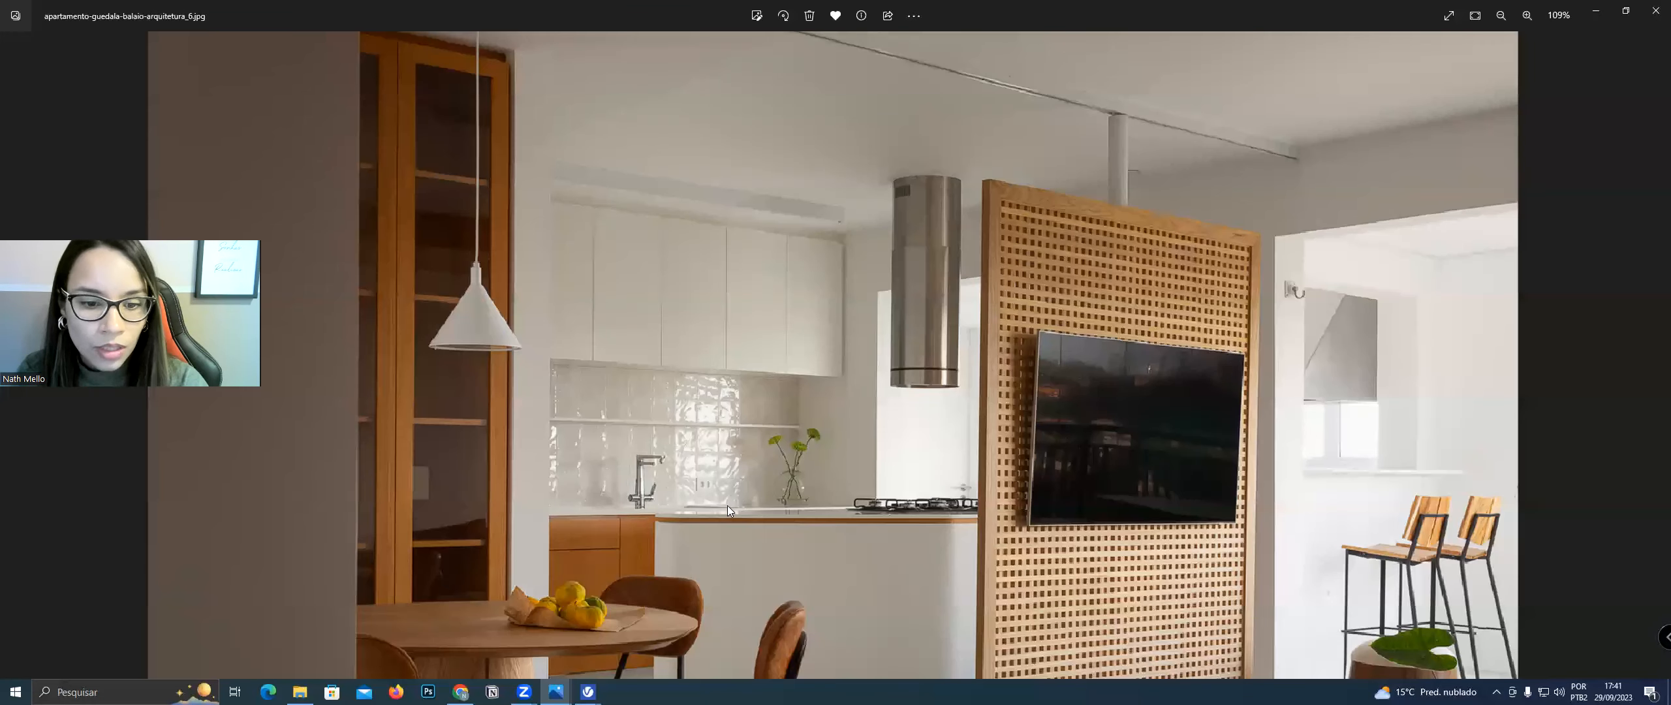
scroll(692, 490, "down", 1)
scroll(671, 444, "up", 4)
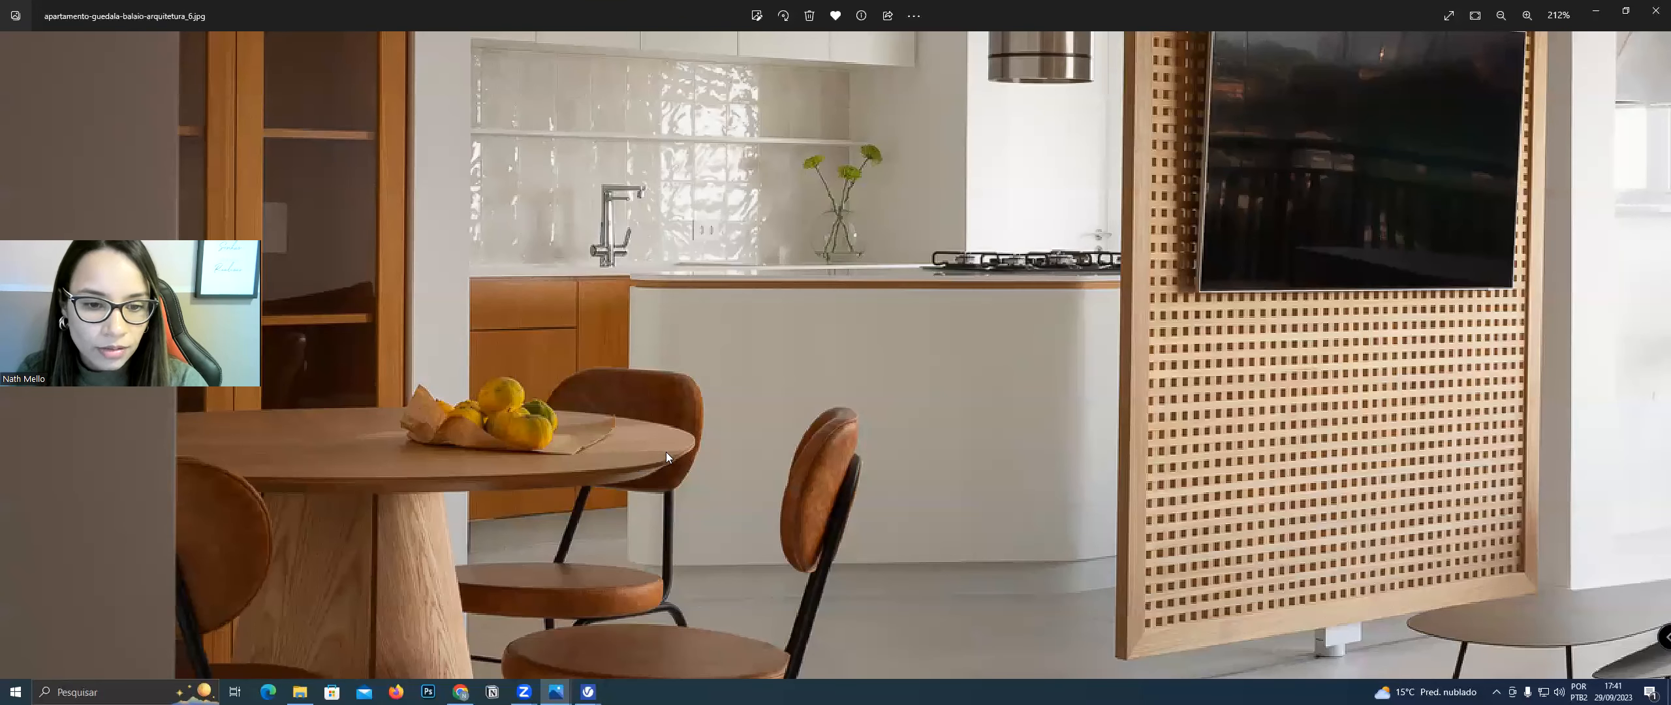
scroll(686, 432, "down", 3)
scroll(905, 350, "down", 1)
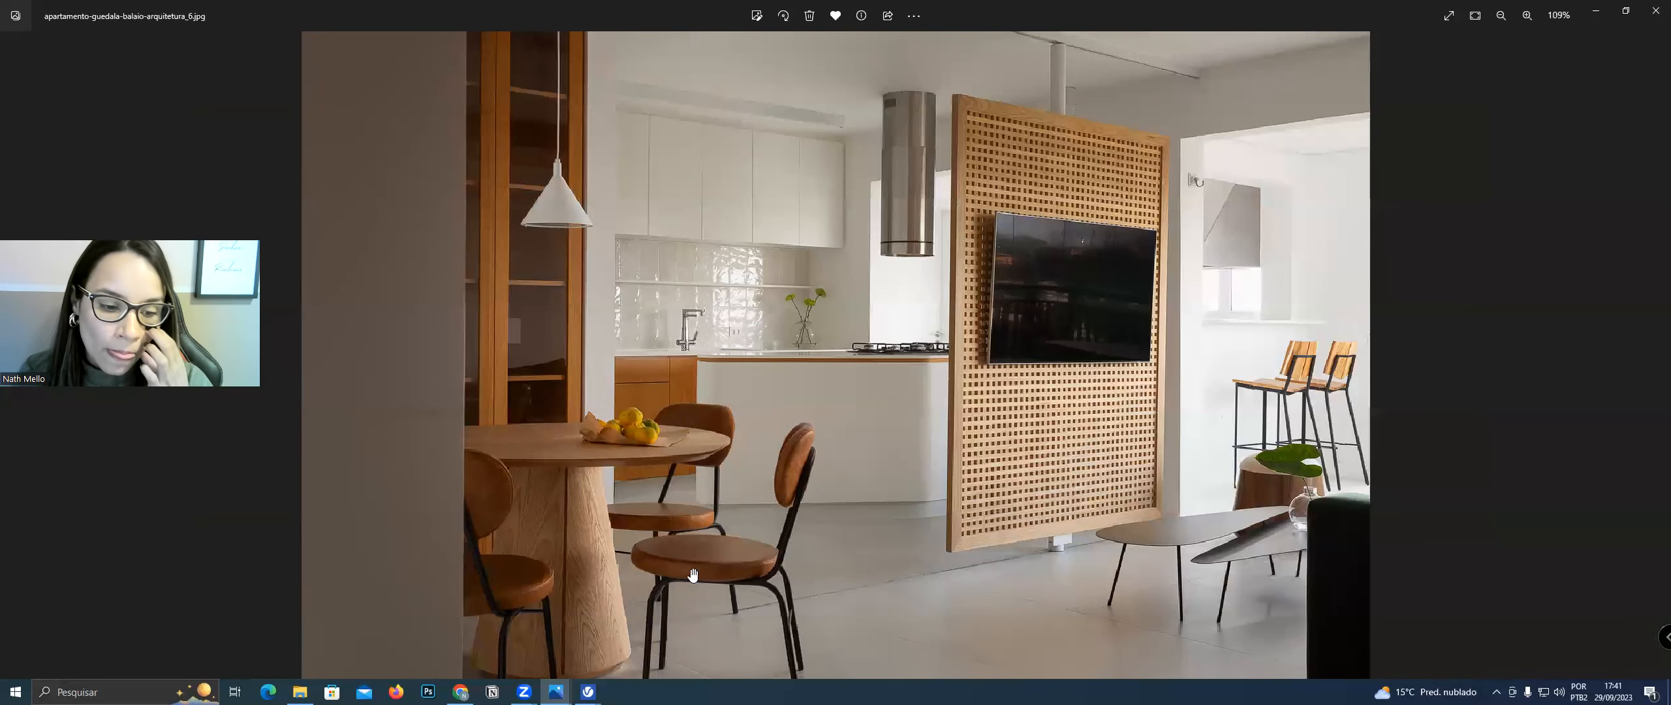
mouse_move(555, 692)
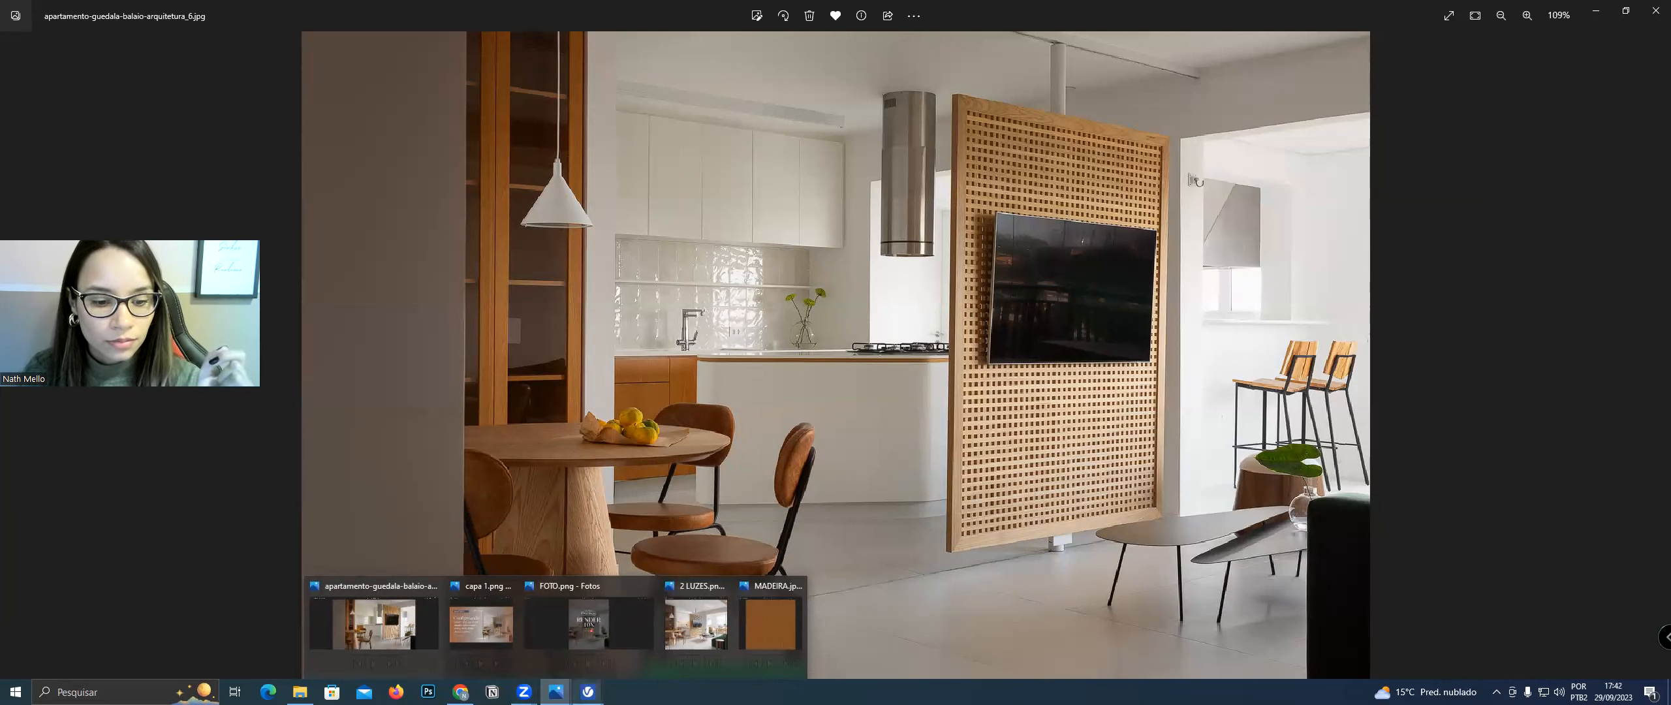
Assign an Edges texture to the Louro Freijó.1 additional Bump layer, confirm its edge width, and return to the material
left_click(614, 630)
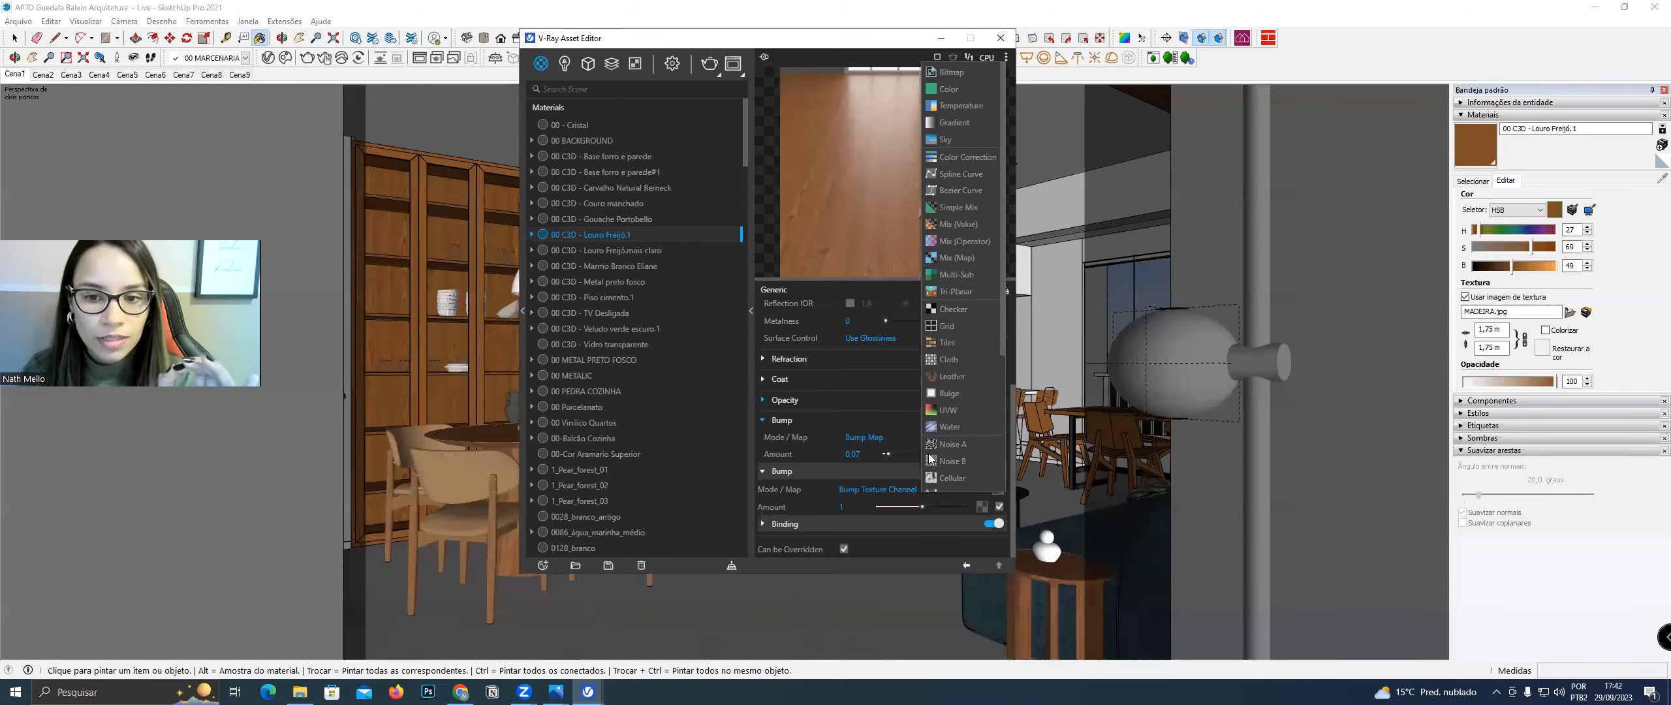
scroll(993, 460, "down", 4)
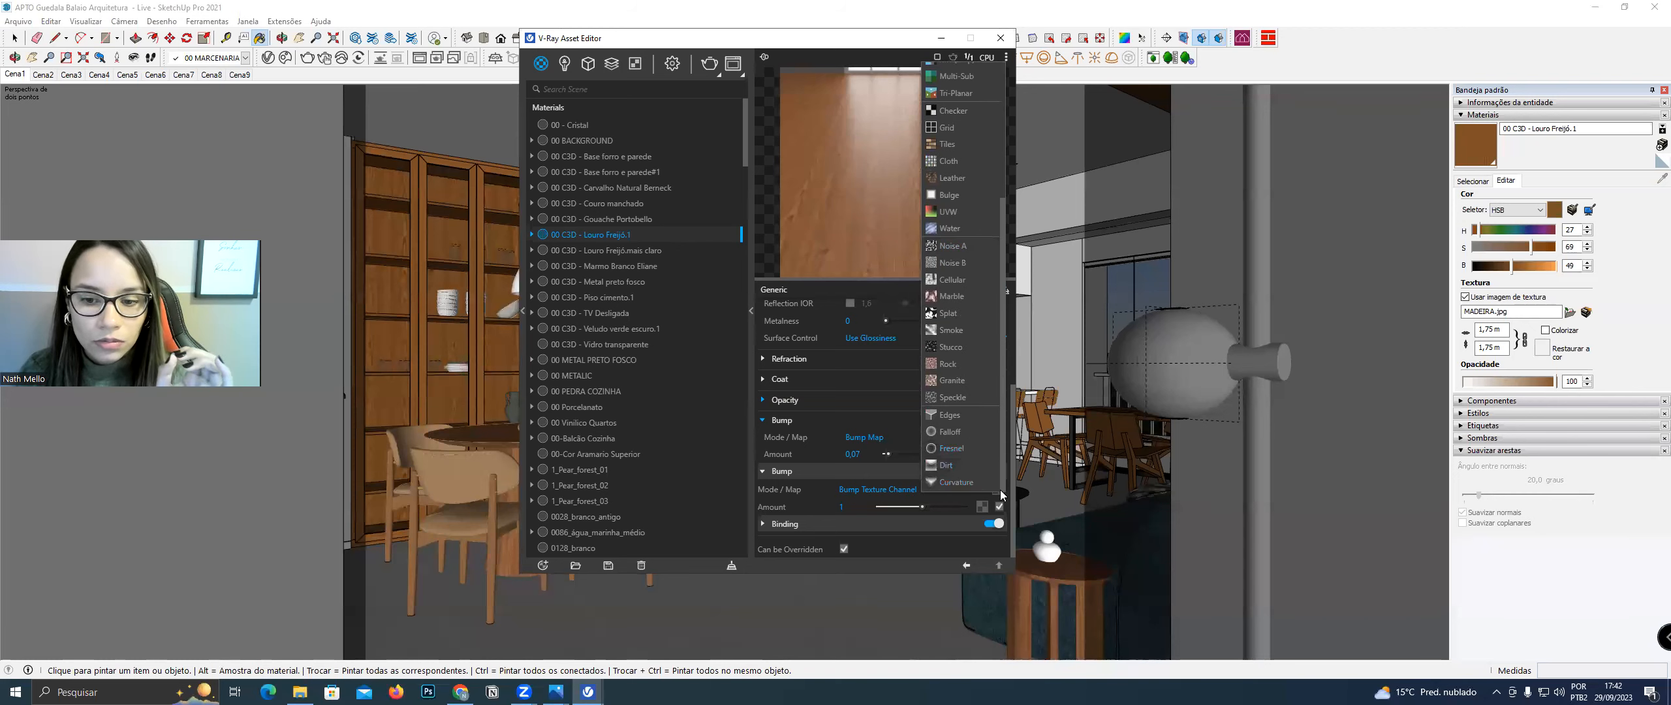
left_click(1001, 493)
scroll(978, 440, "down", 4)
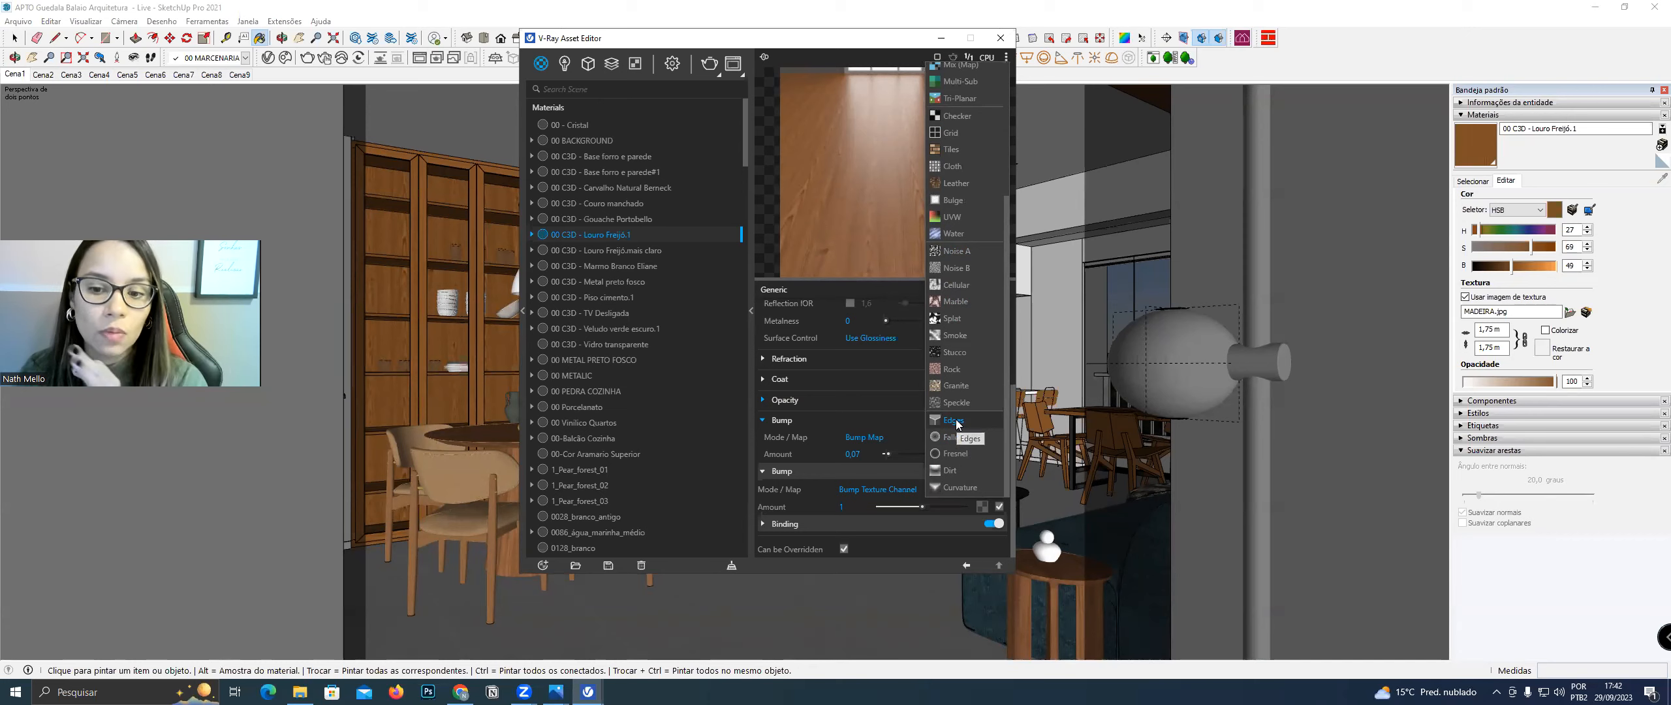
left_click(956, 419)
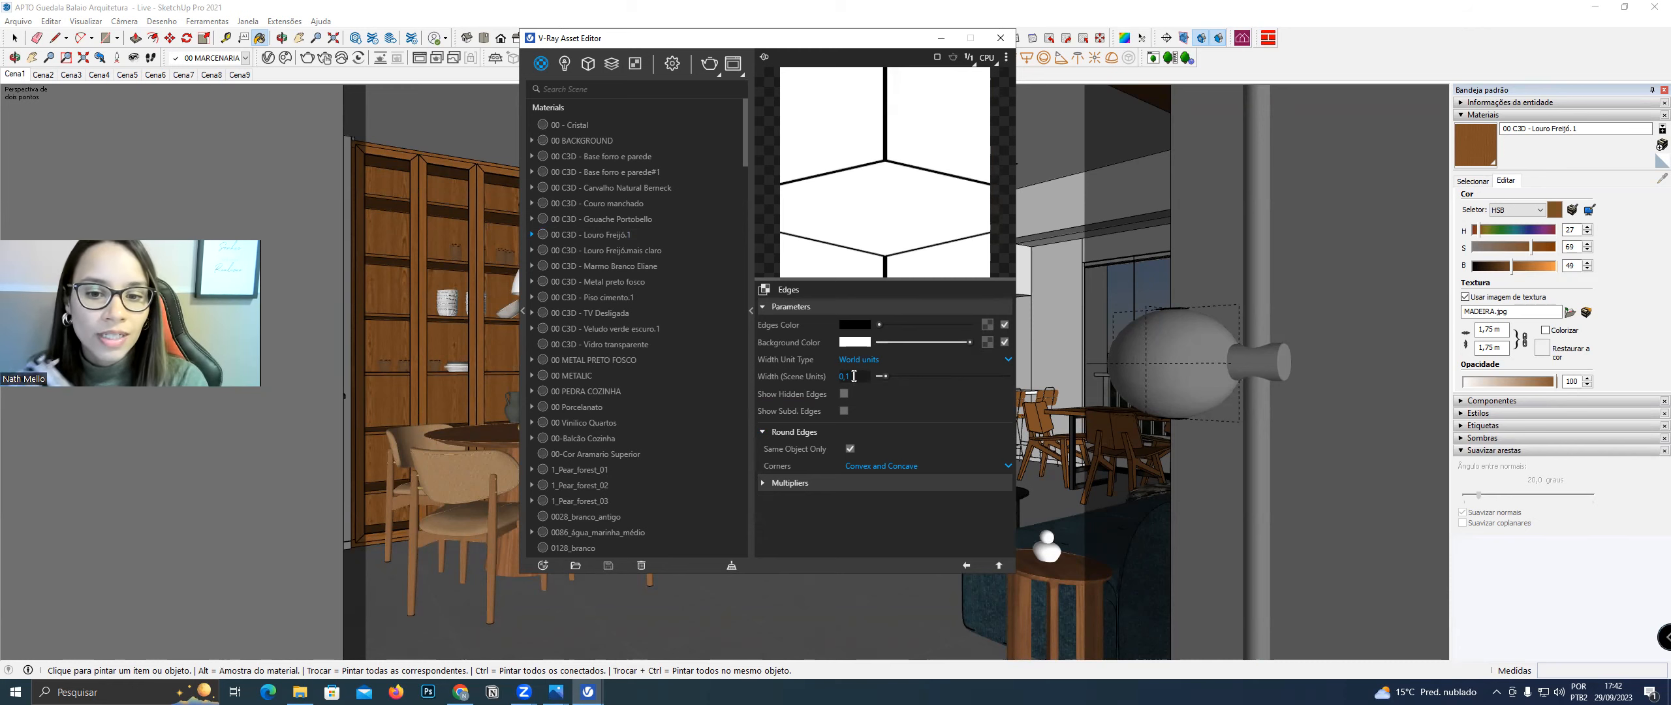
key("Return")
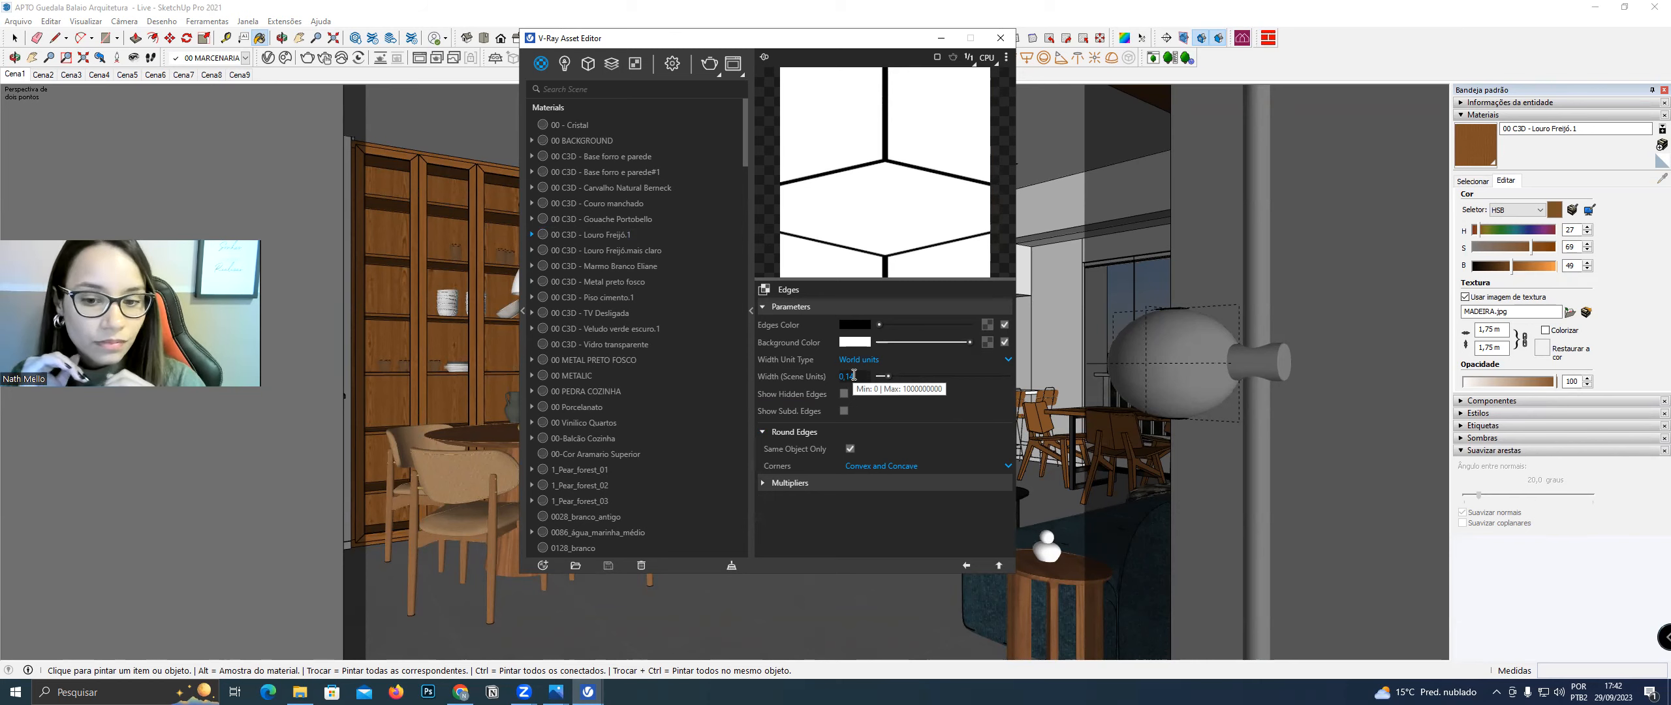
left_click(967, 565)
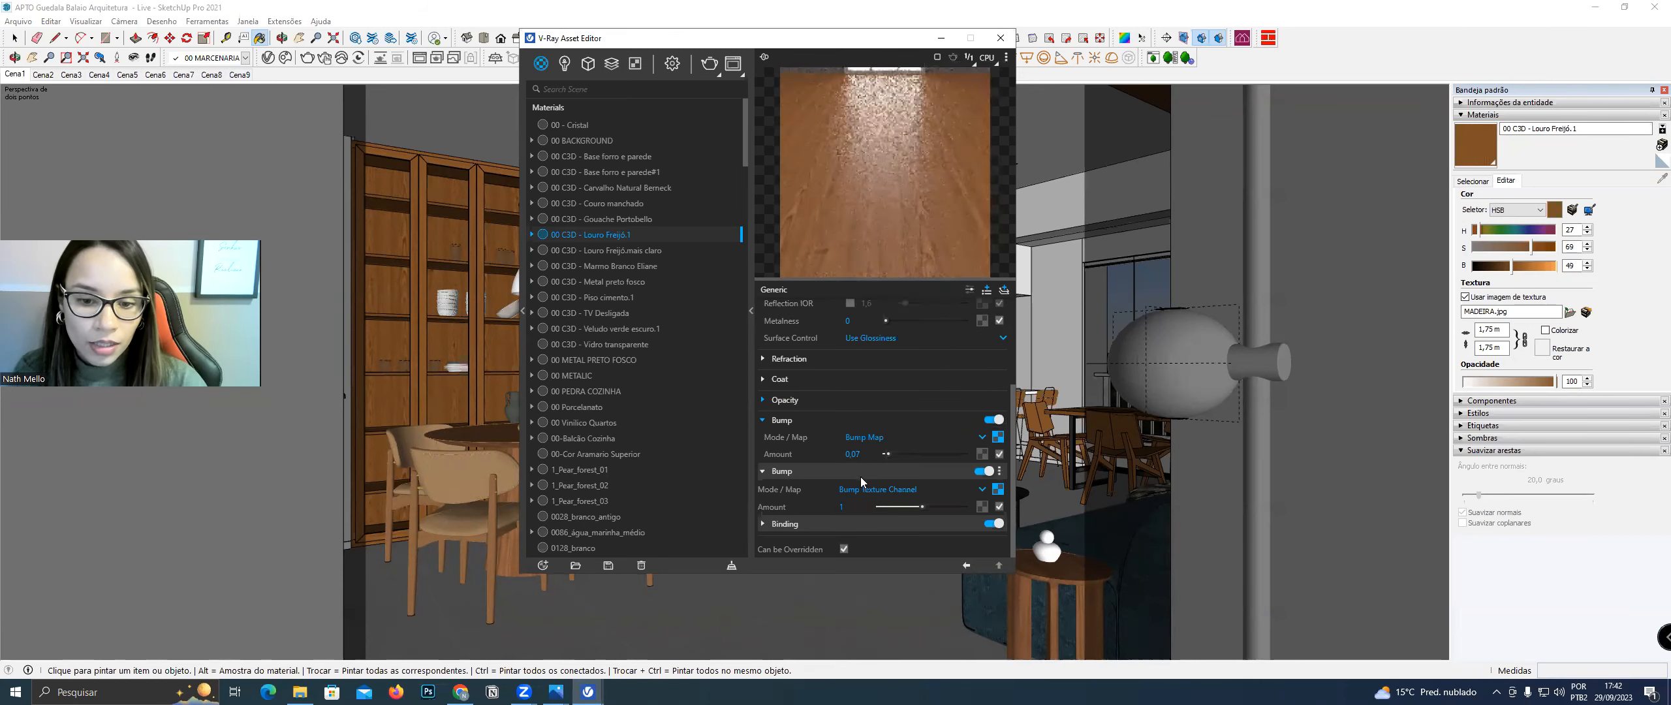
Try the Bump Map mode on the additional Bump layer and restore it to Bump Texture Channel
left_click(872, 491)
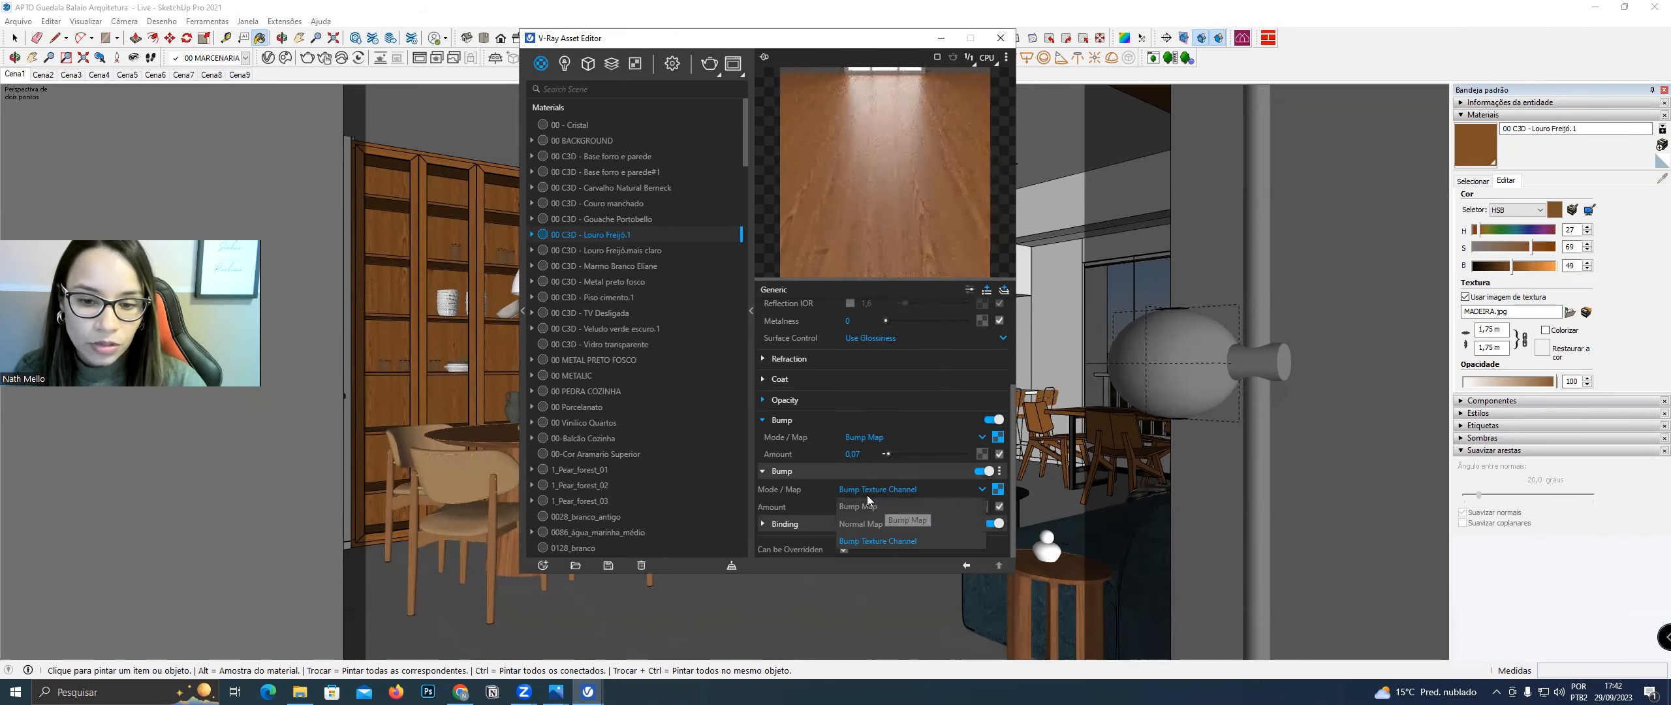
left_click(856, 506)
left_click(853, 494)
left_click(874, 538)
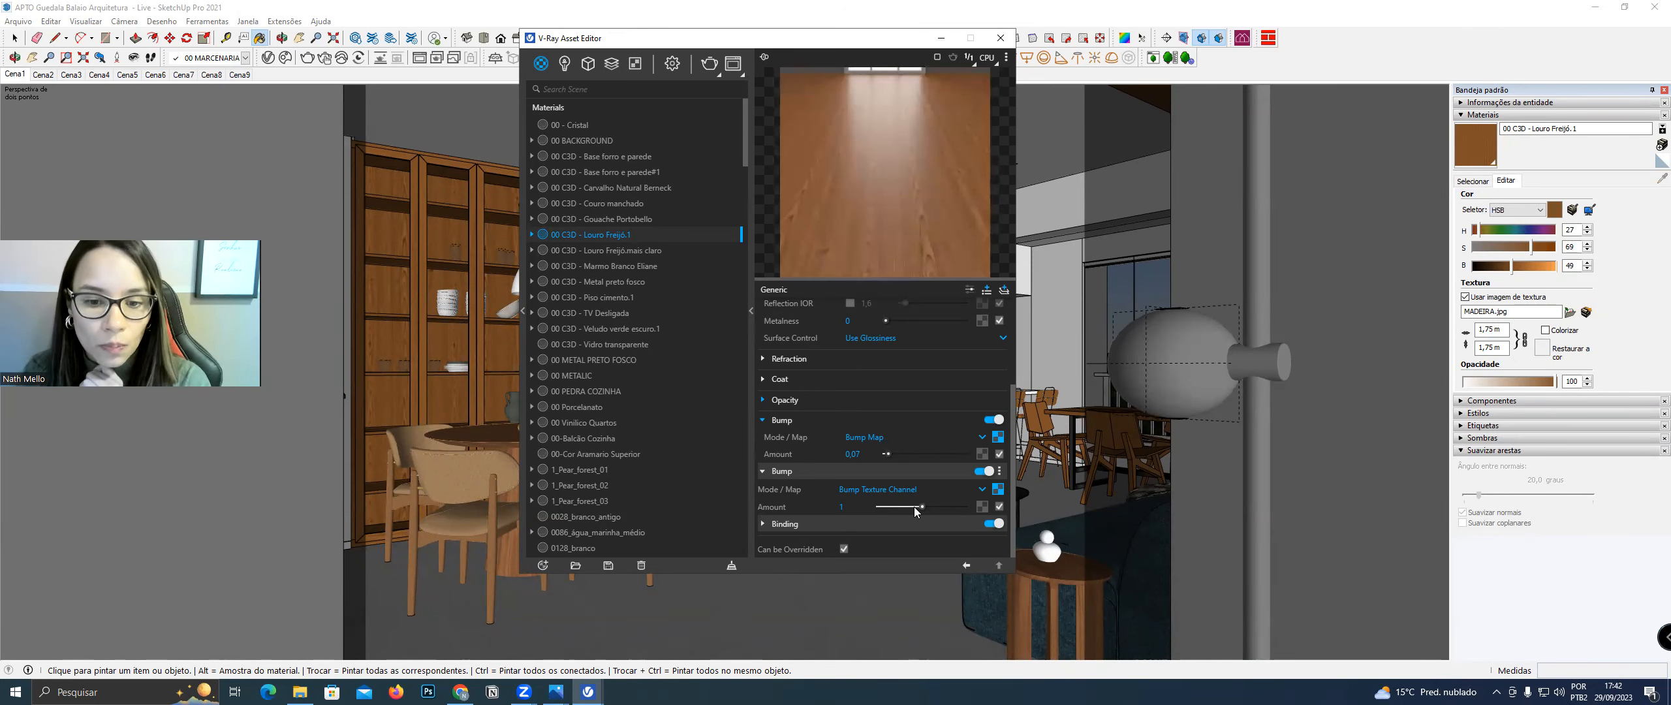
left_click(14, 38)
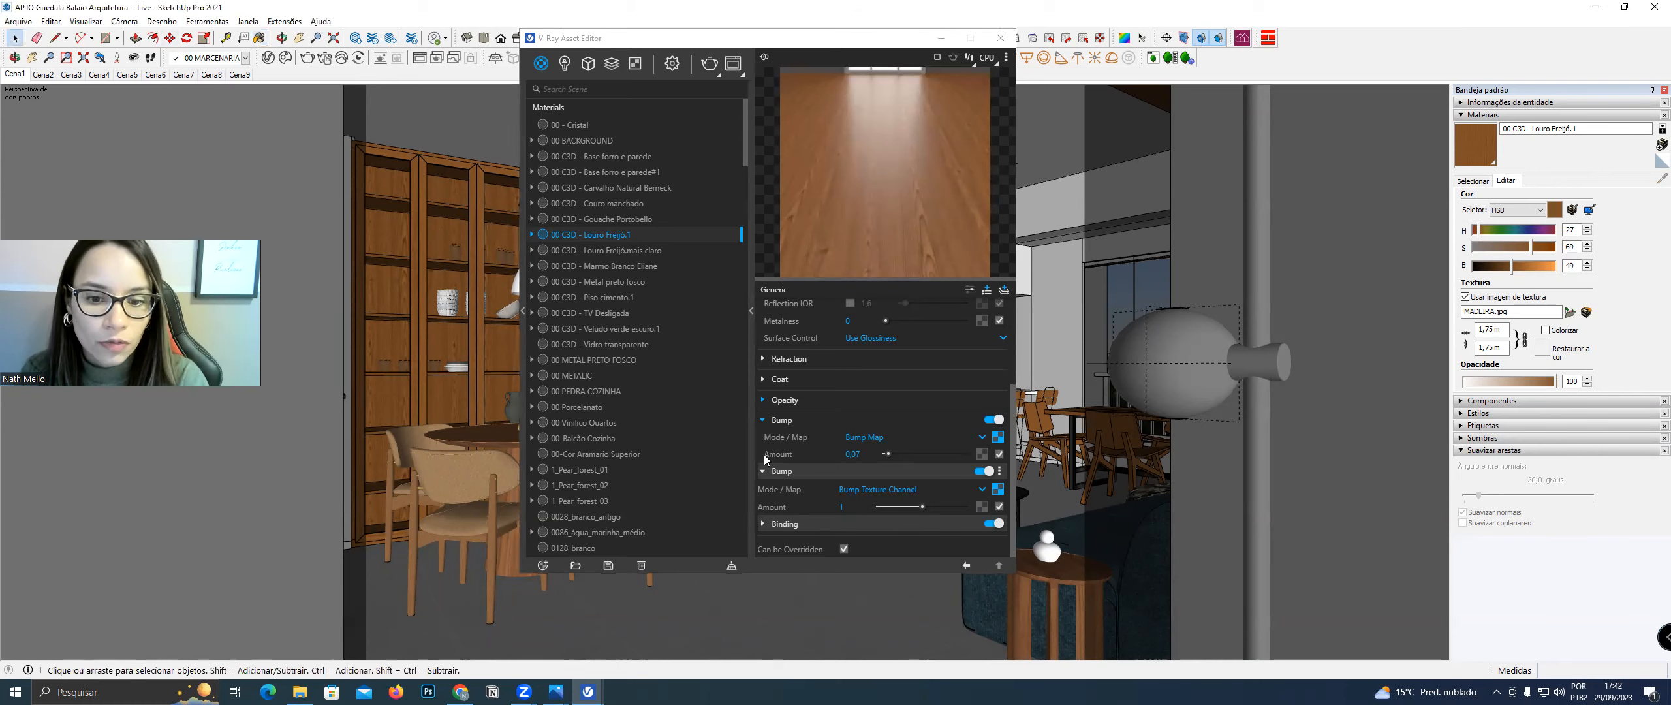
left_click(854, 506)
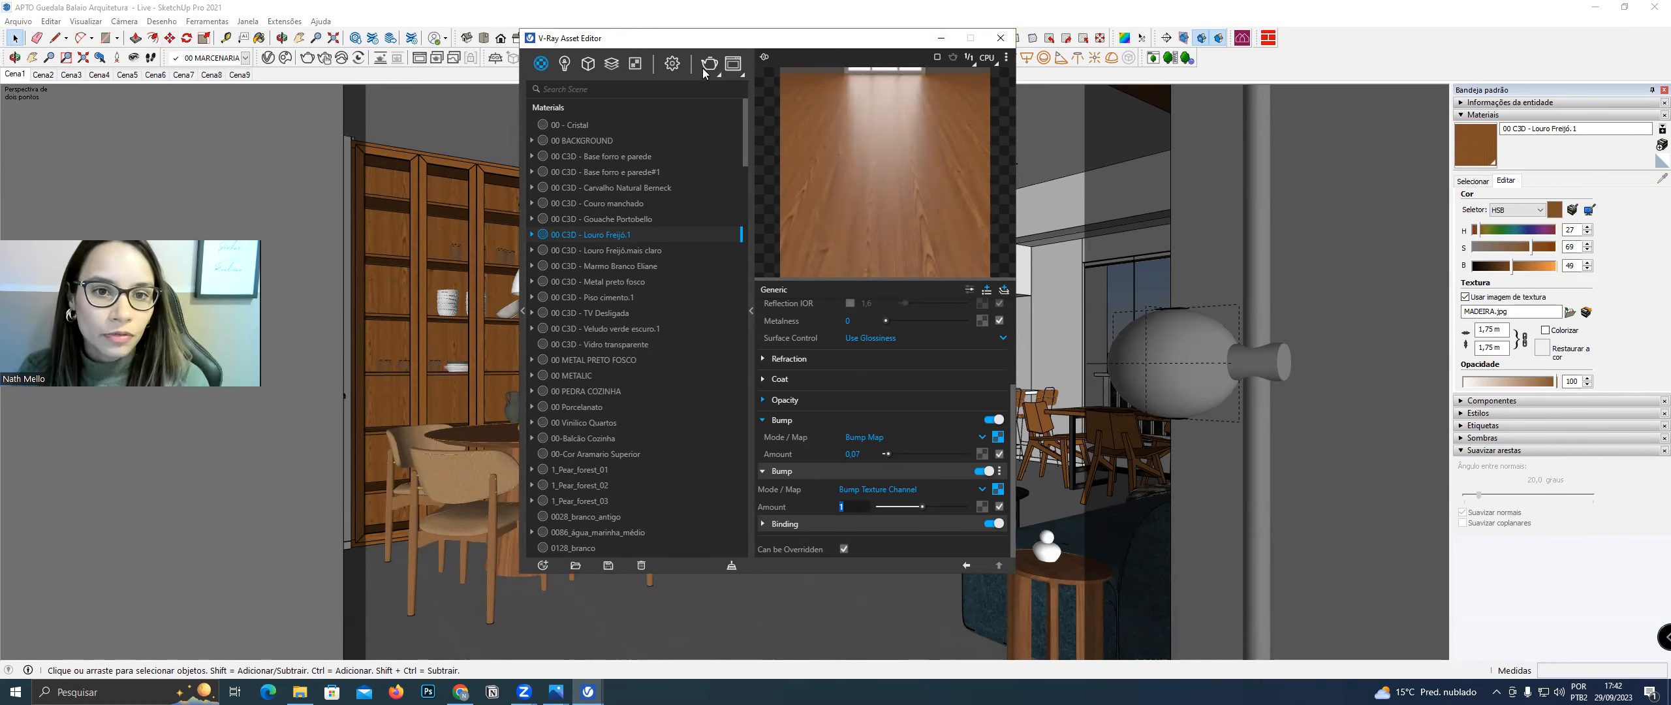
left_click(672, 63)
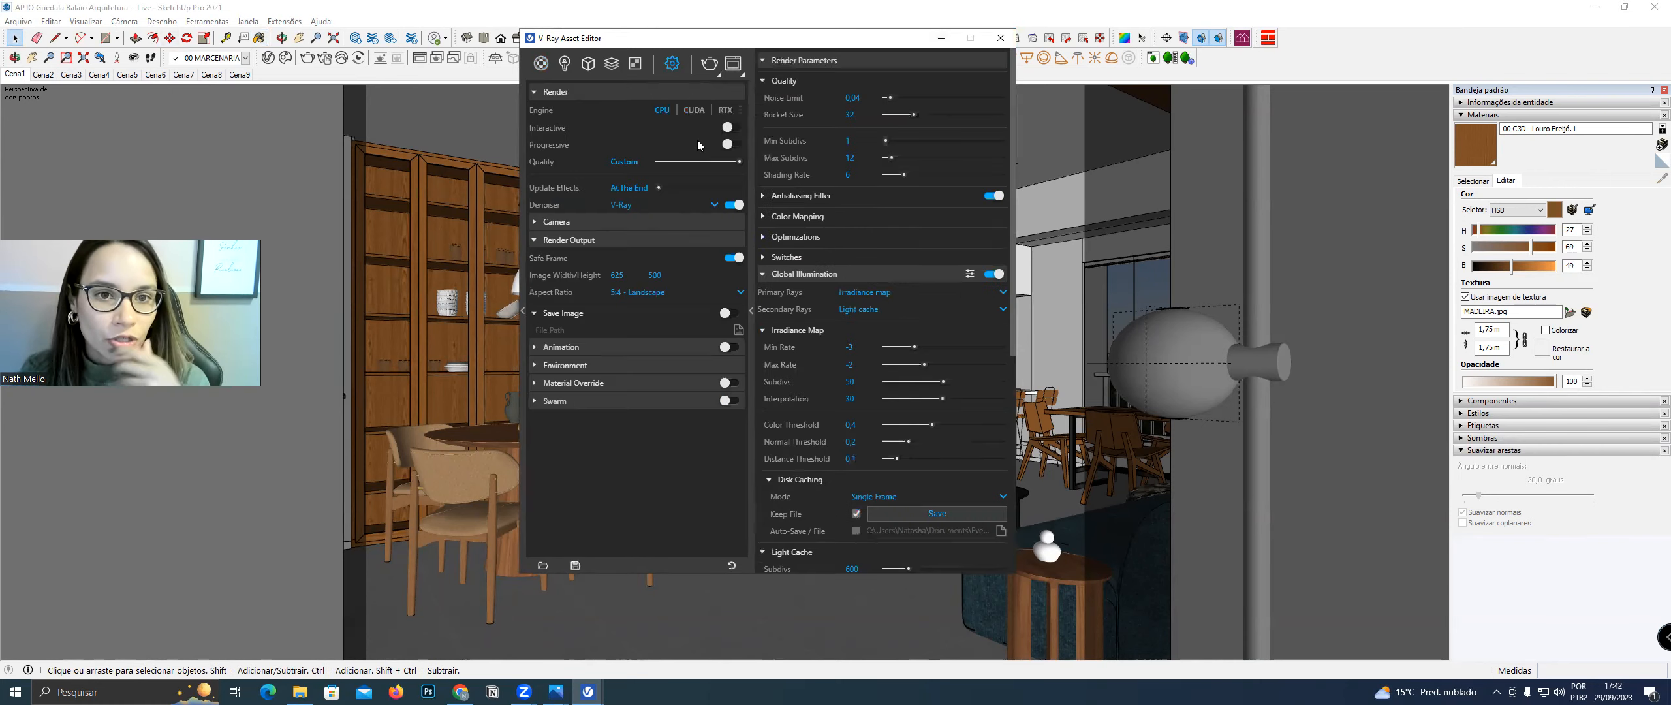
left_click(708, 62)
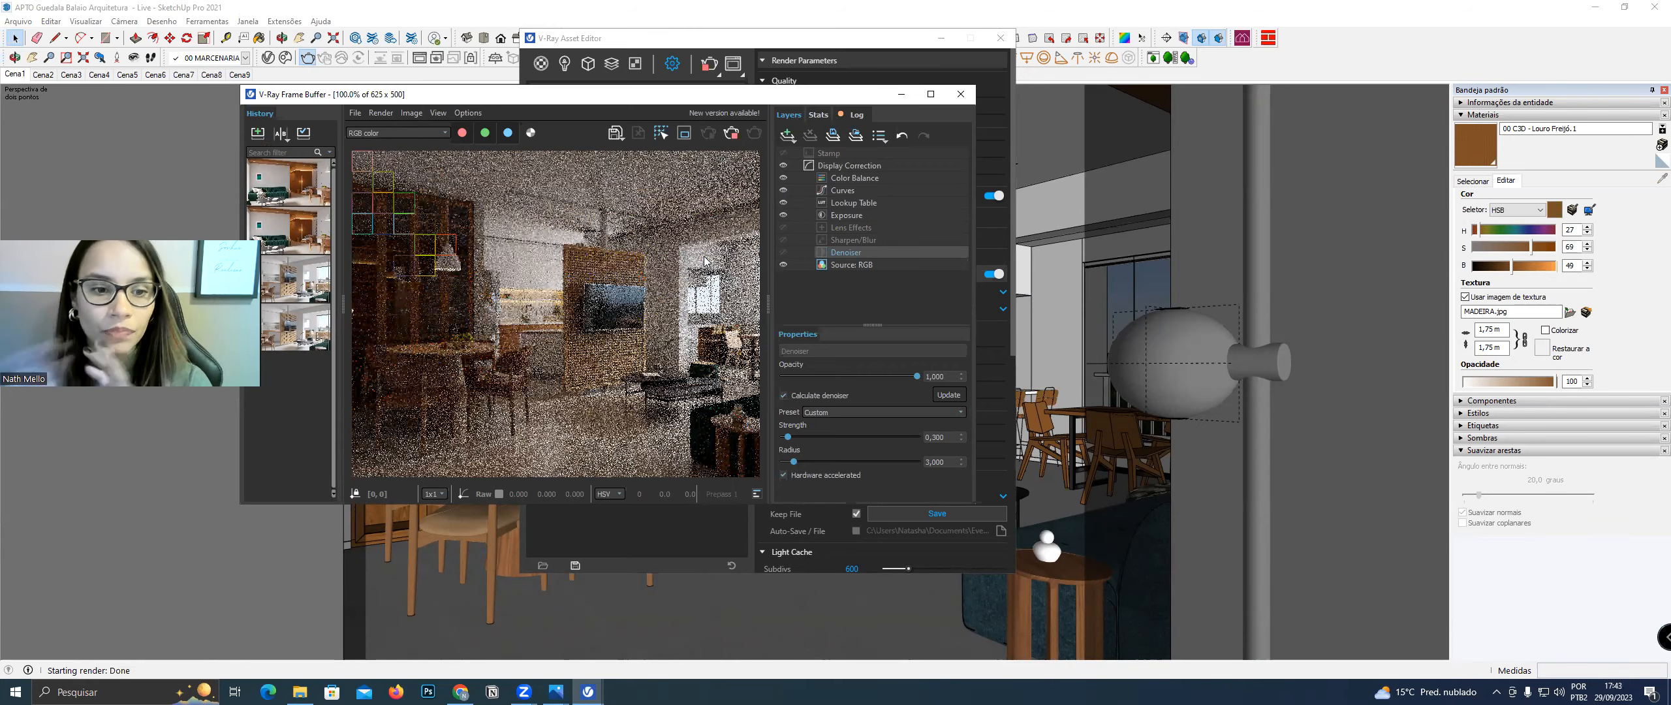
left_click(732, 133)
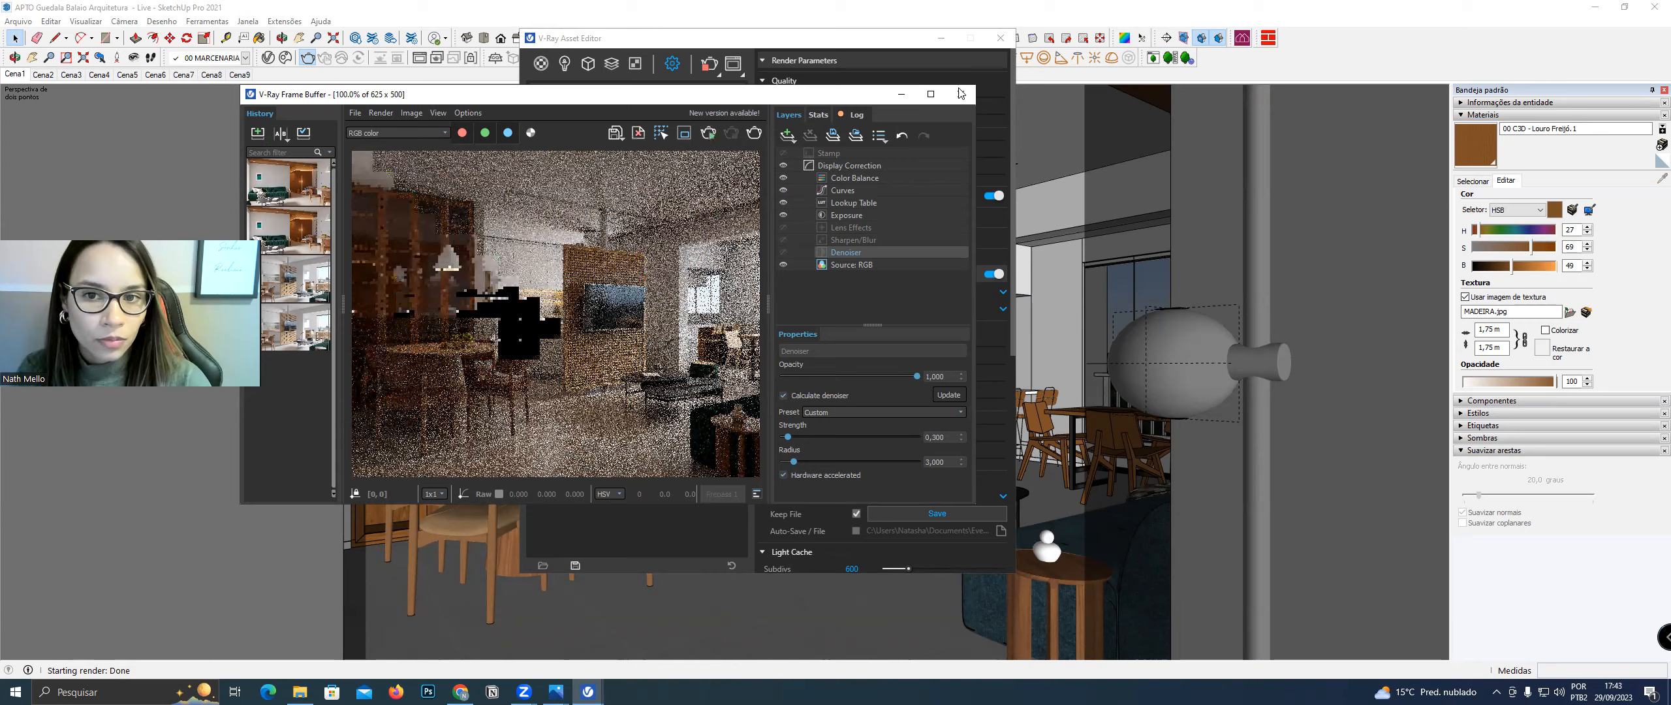
left_click(961, 95)
left_click(1001, 41)
Frame the kitchen's wooden base cabinets and island in the model view and start a test render
scroll(620, 390, "up", 5)
middle_click_drag(620, 390, 628, 454)
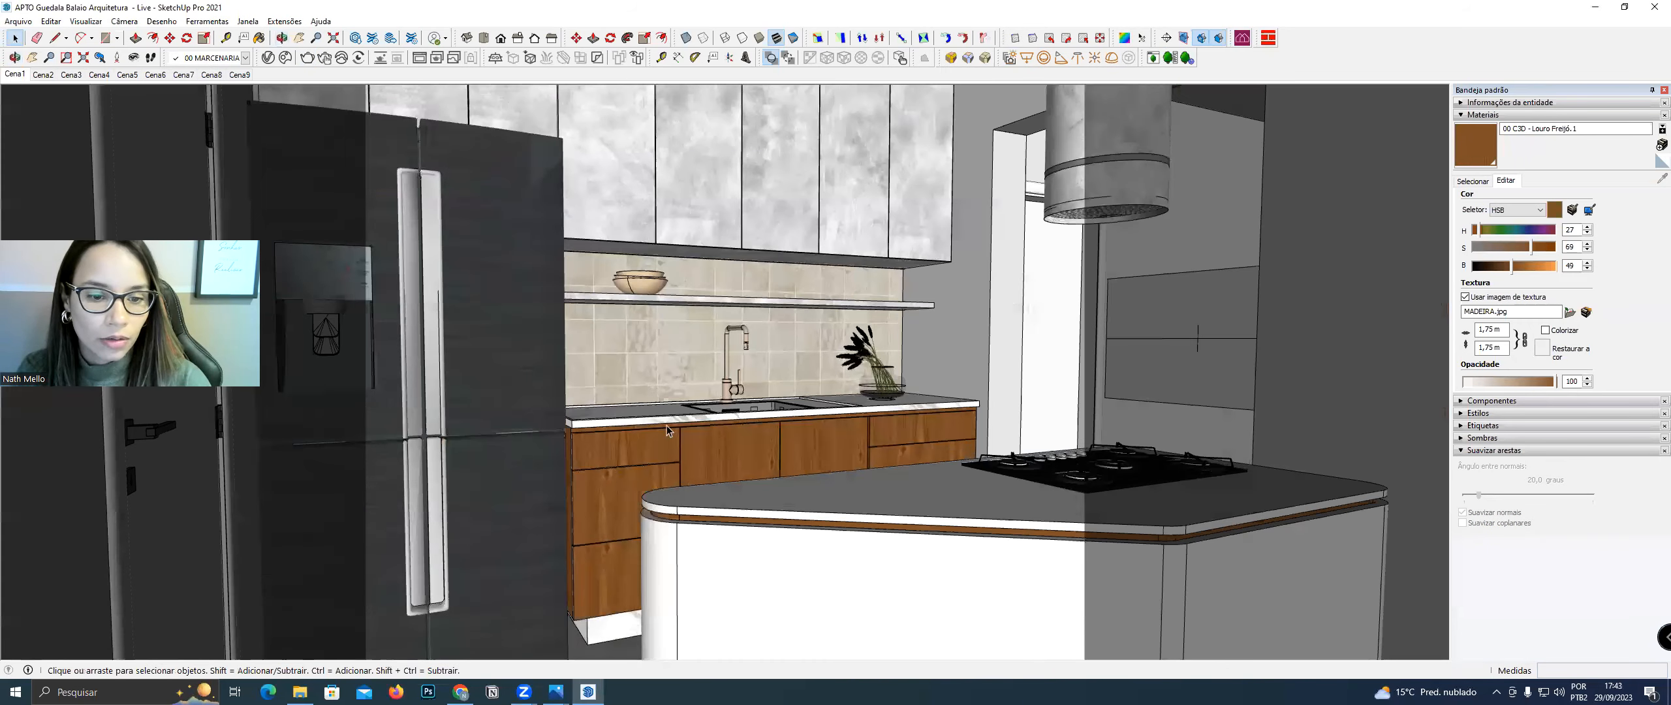
left_click(307, 60)
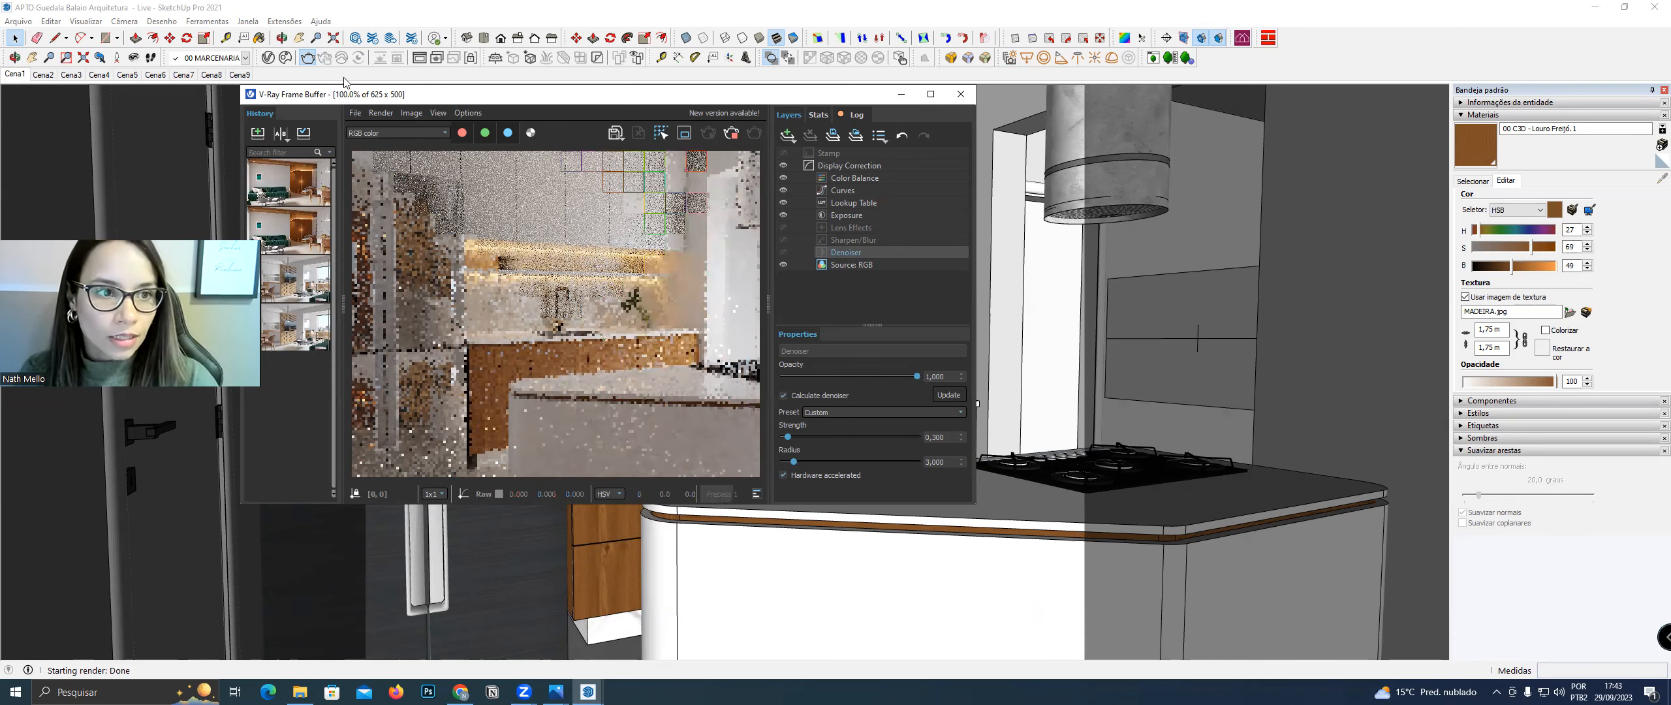
Compare the Louro Freijó.1 preview with its reflection color and glossiness maps disabled, and enable both again
left_click(268, 59)
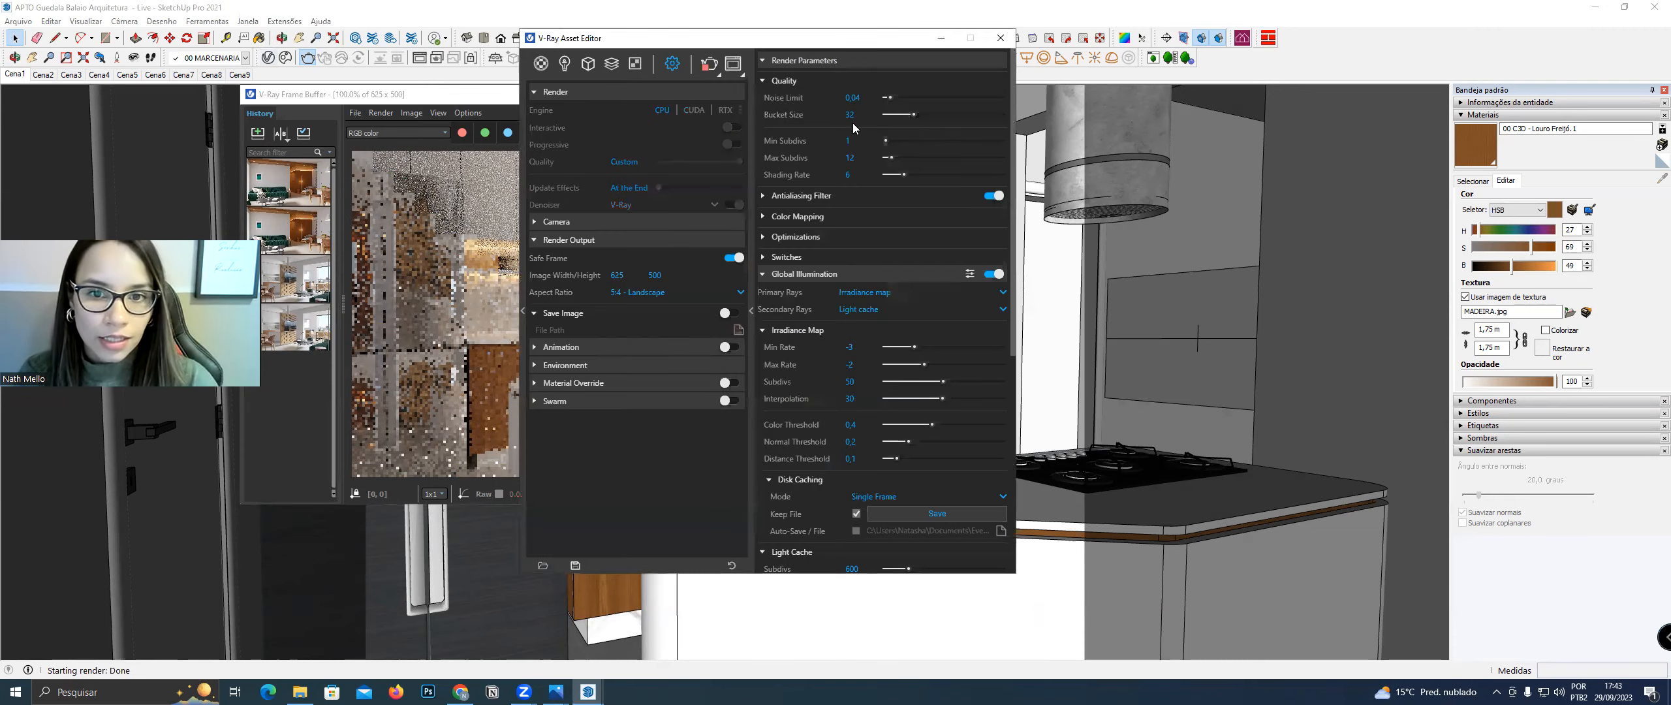
left_click(541, 63)
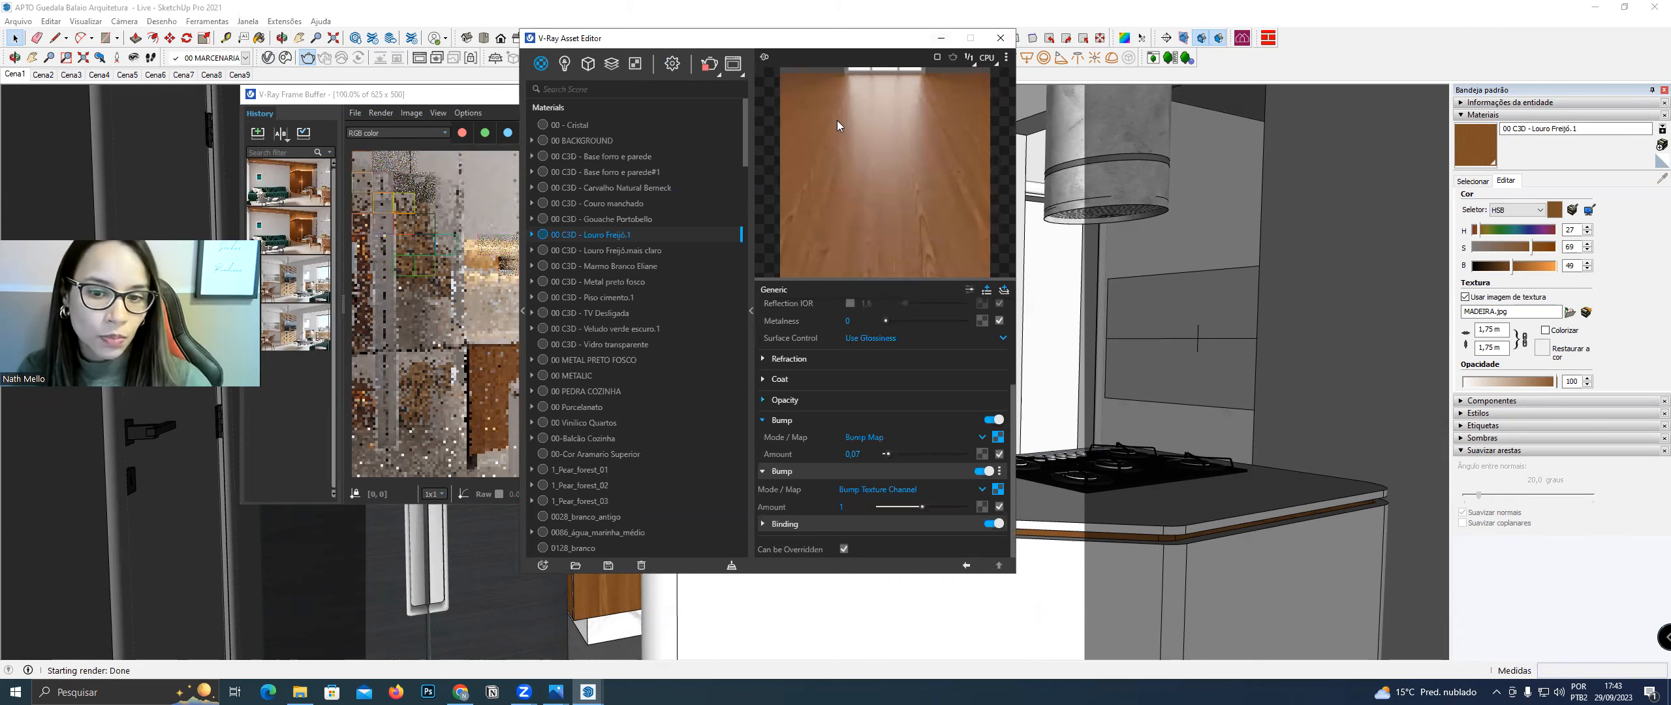
scroll(934, 484, "up", 3)
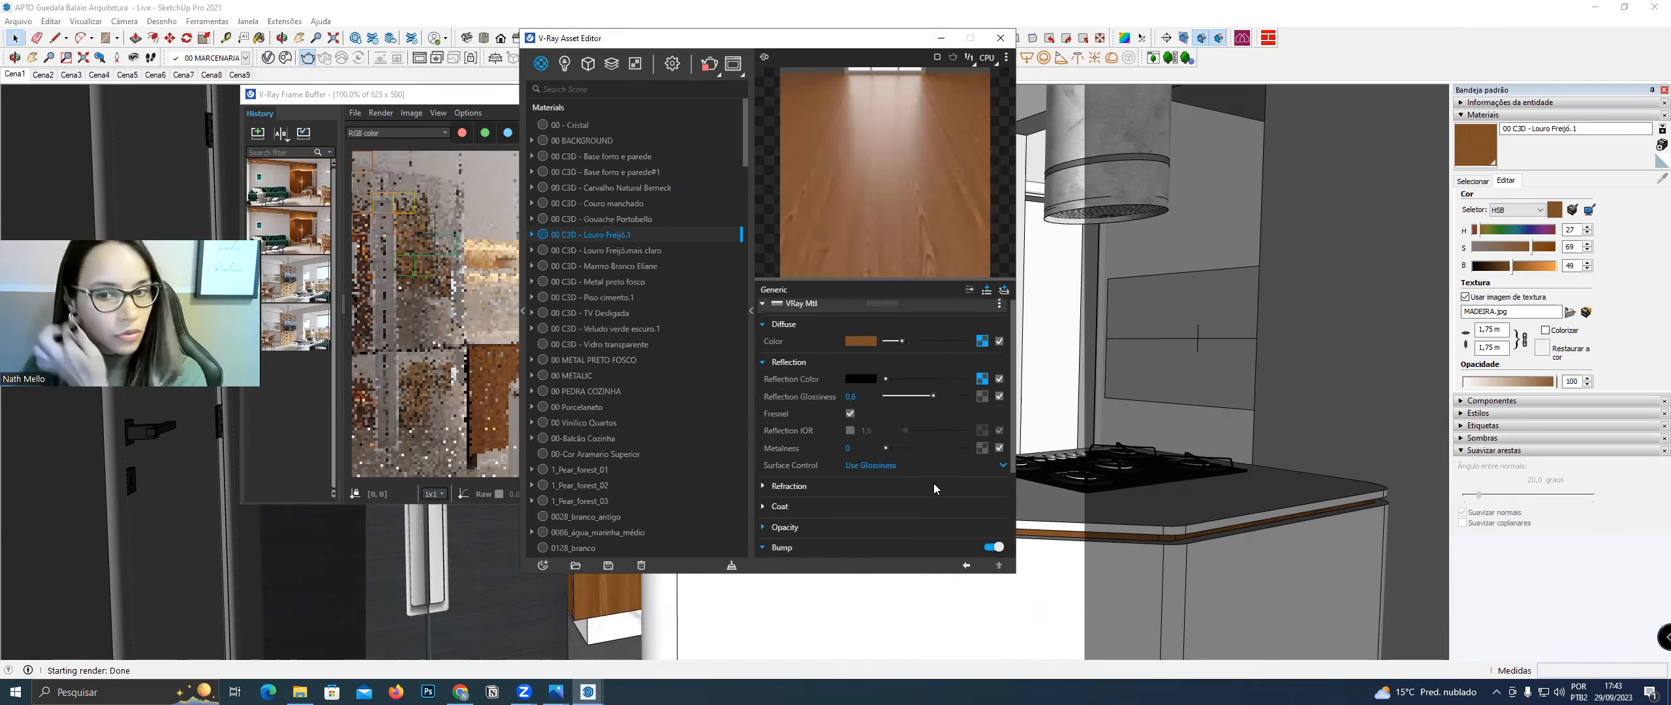
left_click(999, 400)
left_click(1000, 383)
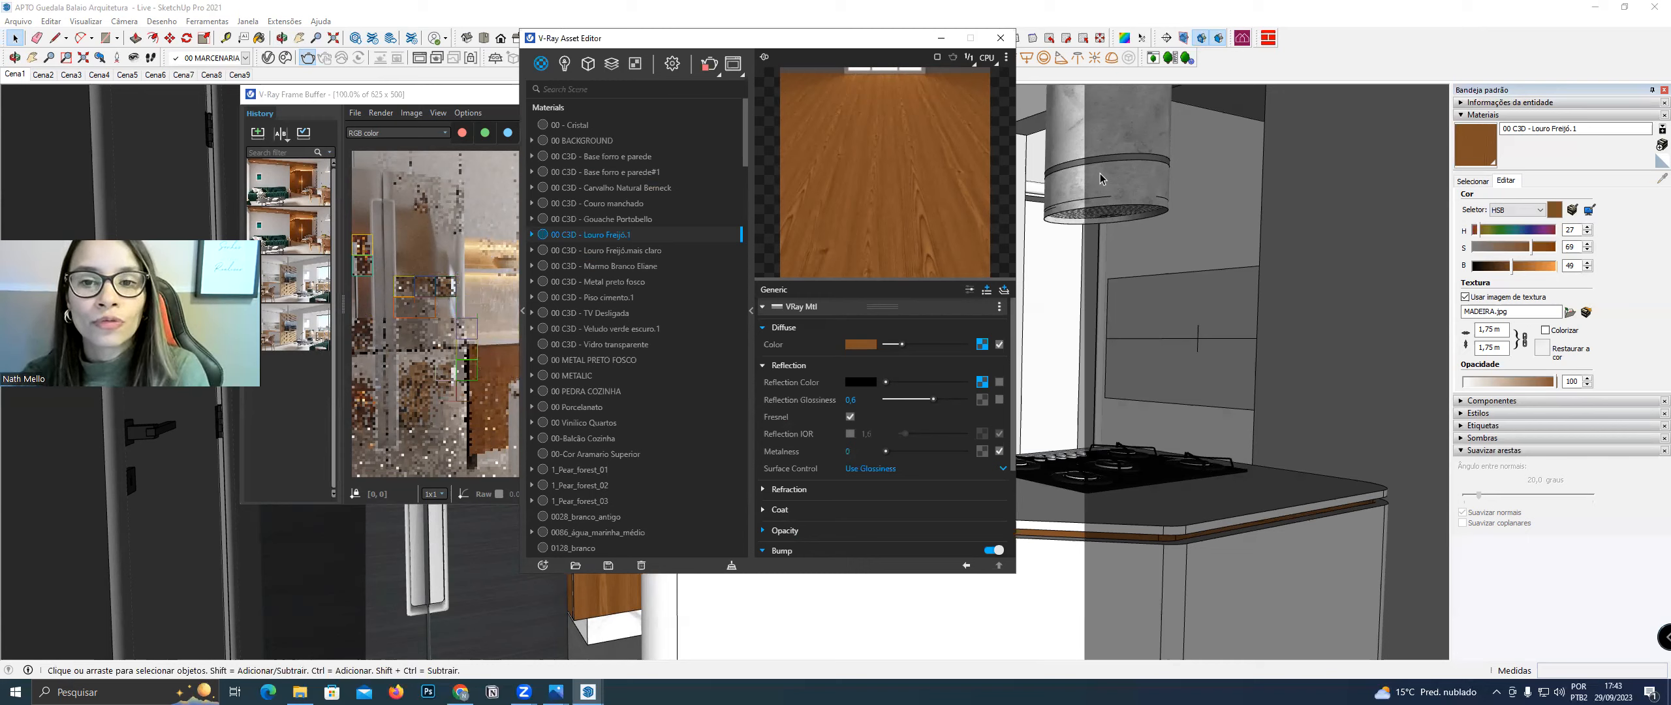
left_click(999, 383)
left_click(999, 399)
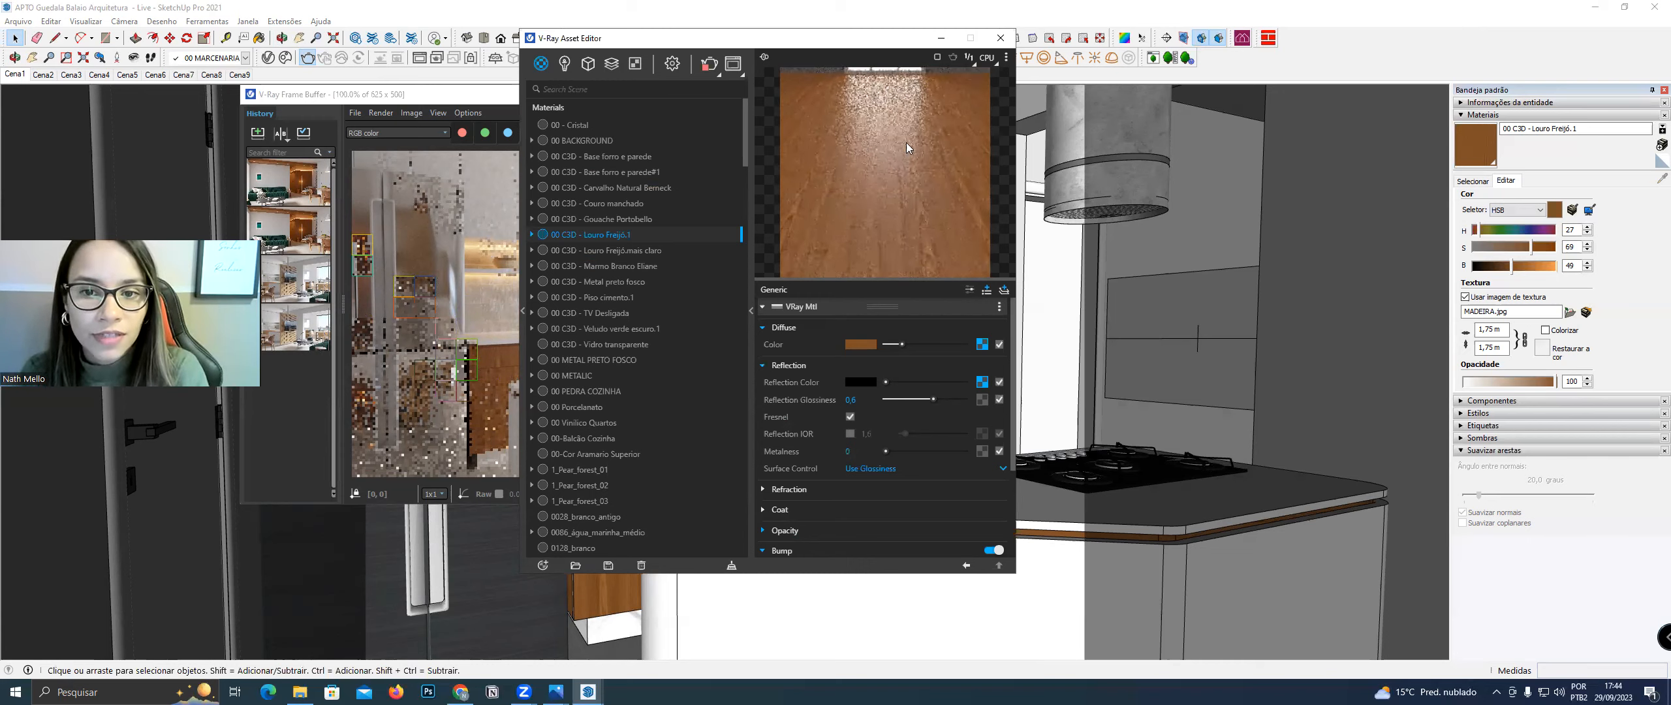
Move the V-Ray Asset Editor off the running render and examine the wooden kitchen cabinets up close in it
scroll(930, 432, "down", 3)
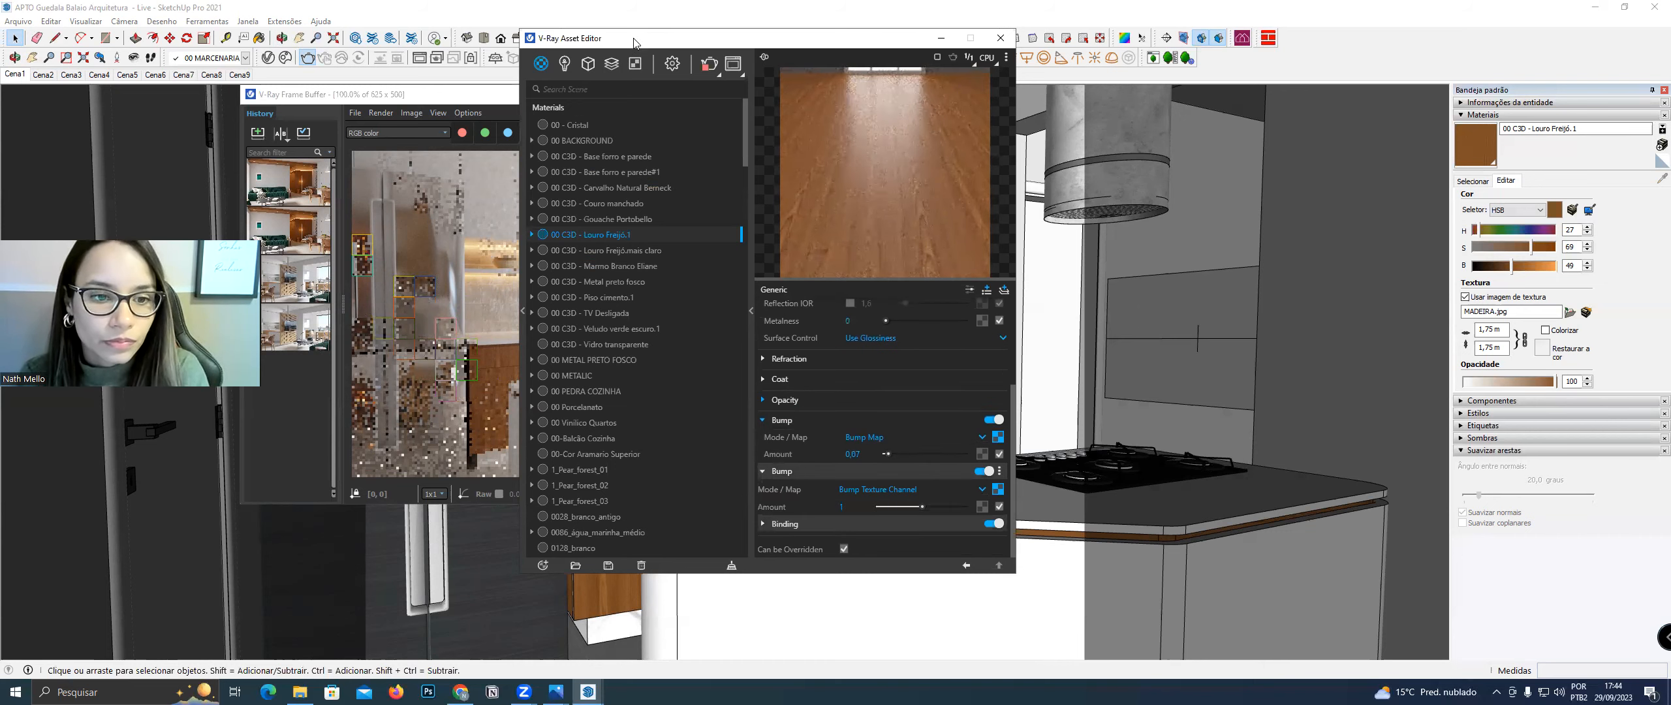
left_click_drag(634, 43, 935, 57)
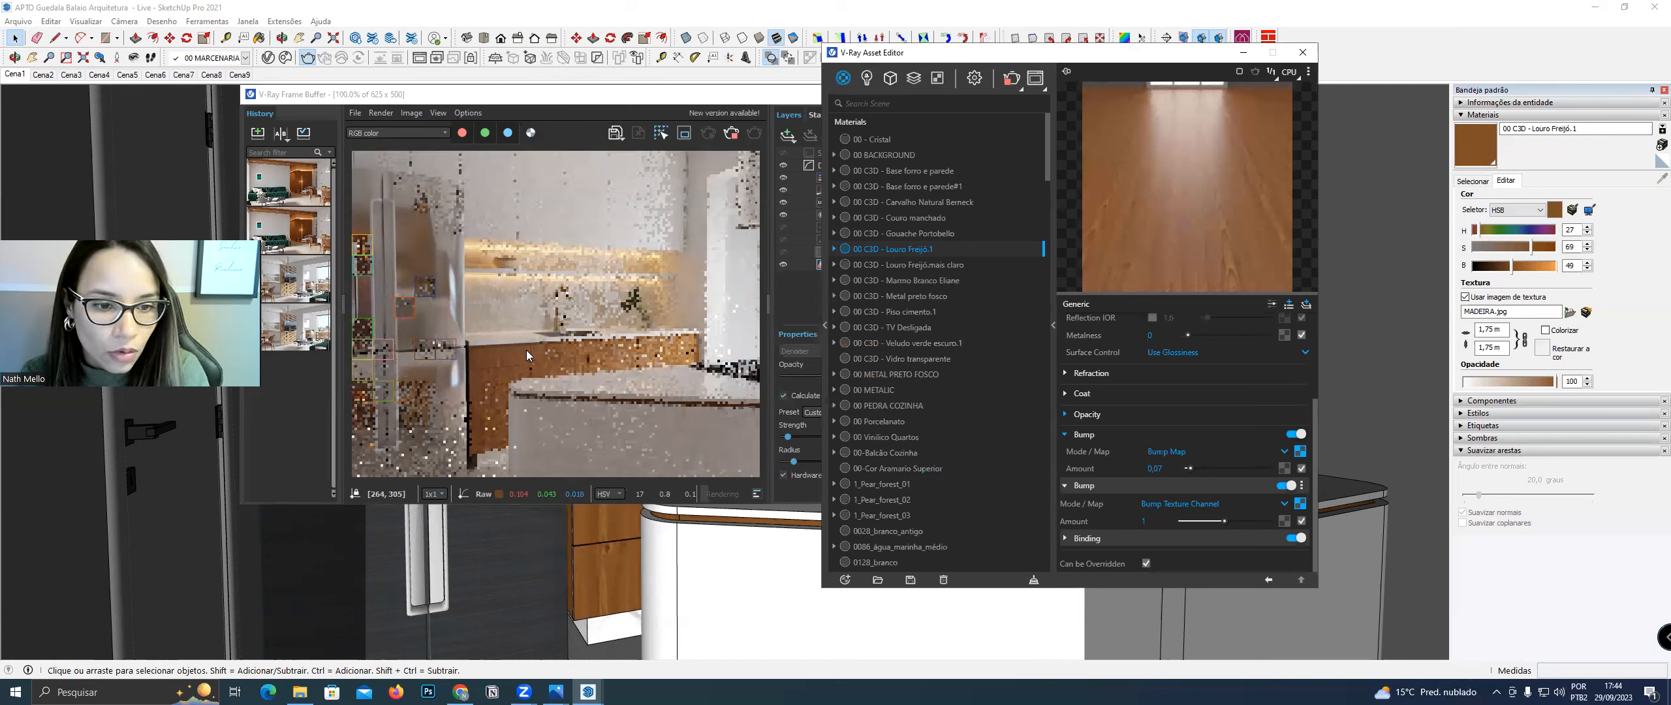
scroll(527, 351, "up", 2)
scroll(530, 346, "down", 1)
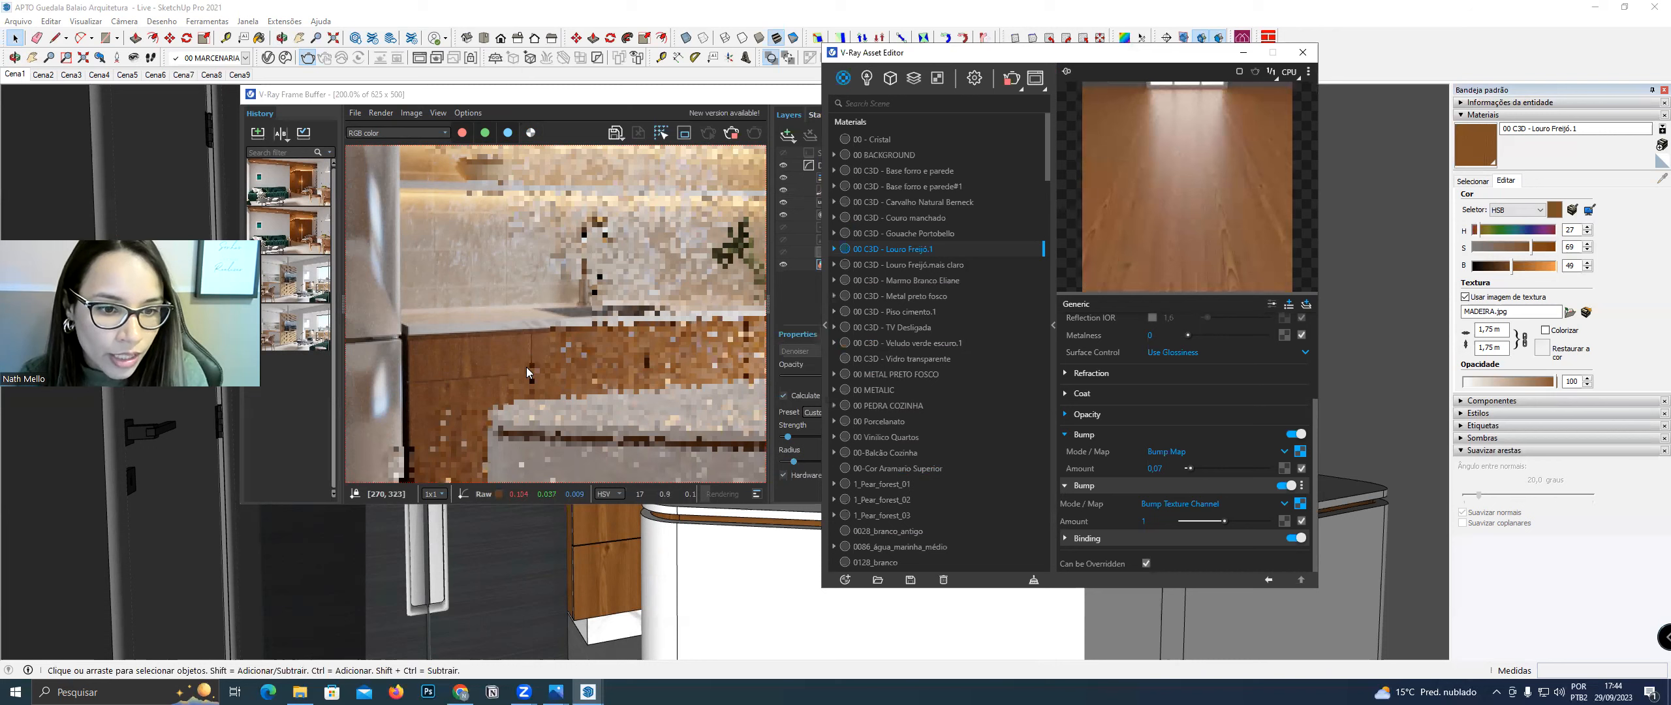
scroll(516, 405, "down", 1)
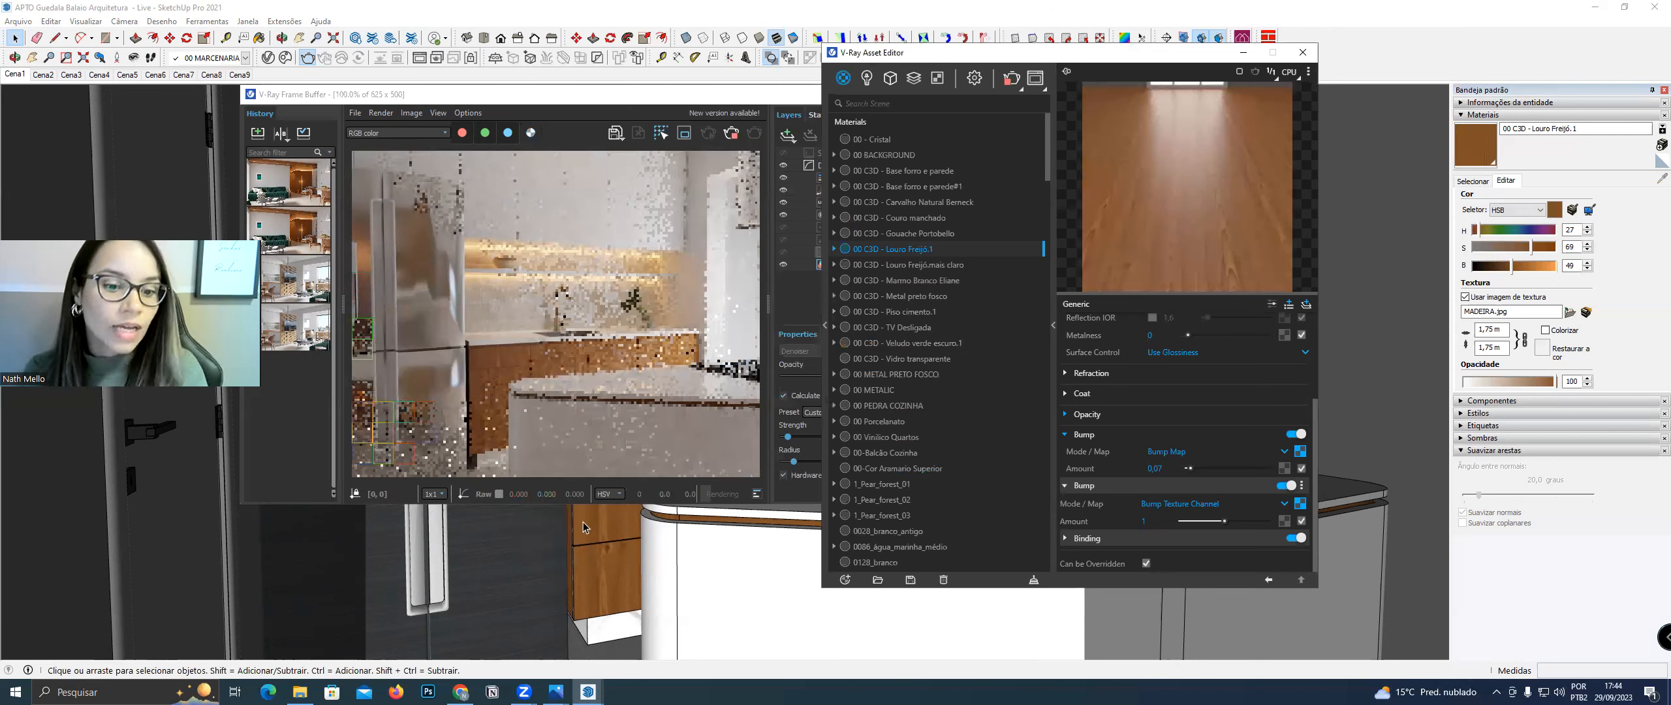
Minimize the render and examine the edges and wood grain of the sink cabinet fronts in the model
left_click(898, 98)
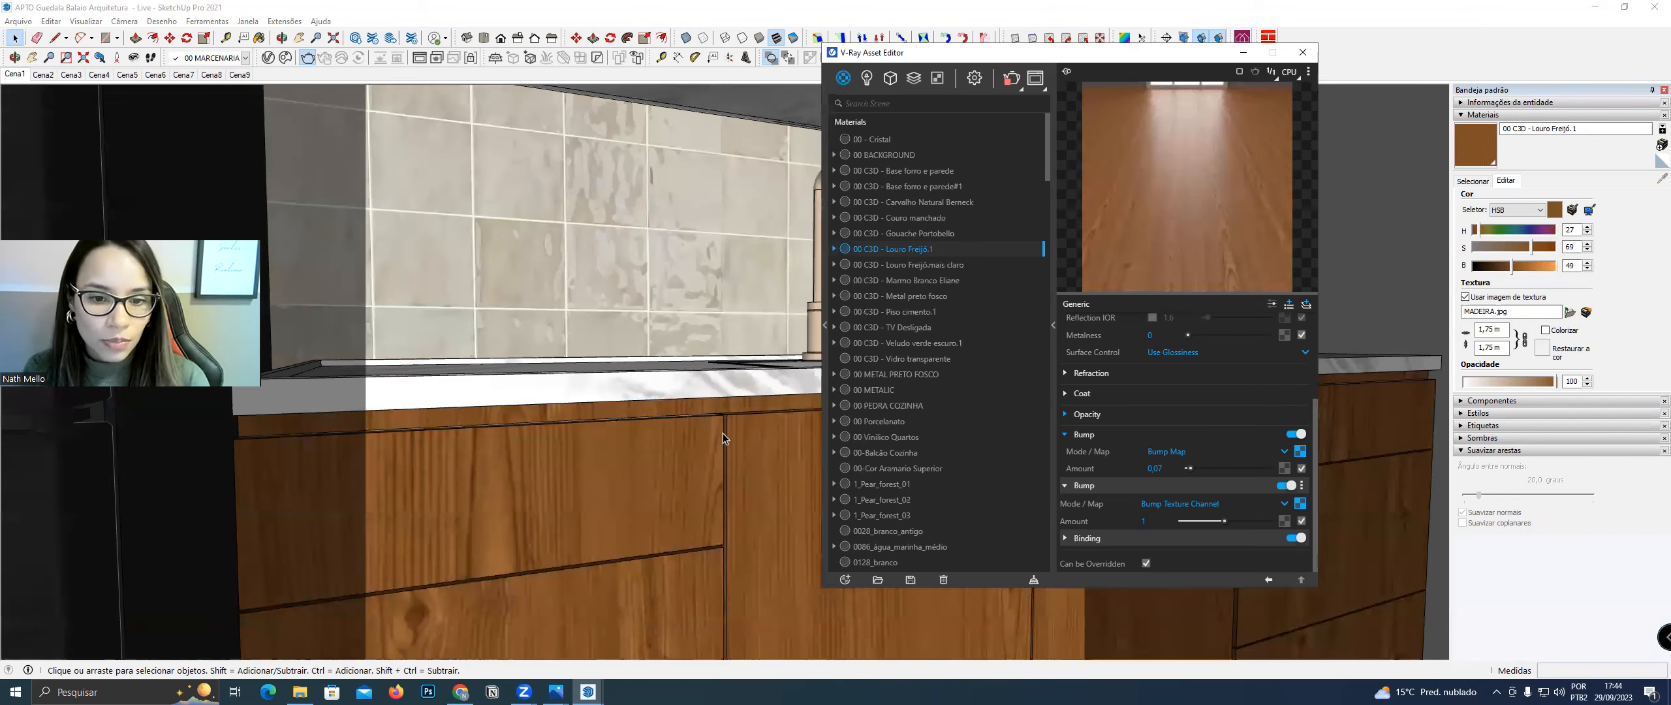
scroll(724, 433, "up", 3)
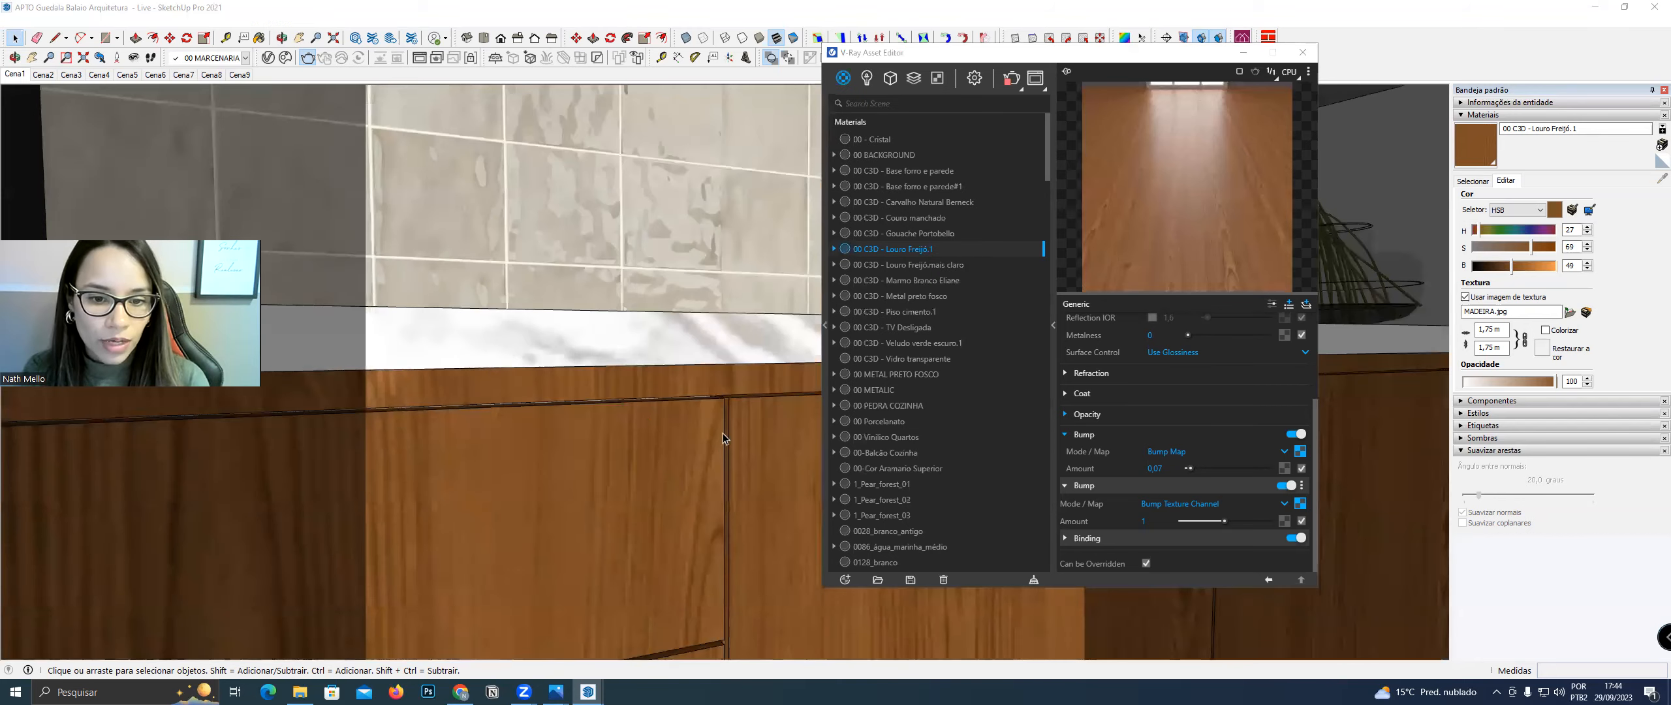
middle_click_drag(453, 400, 676, 452)
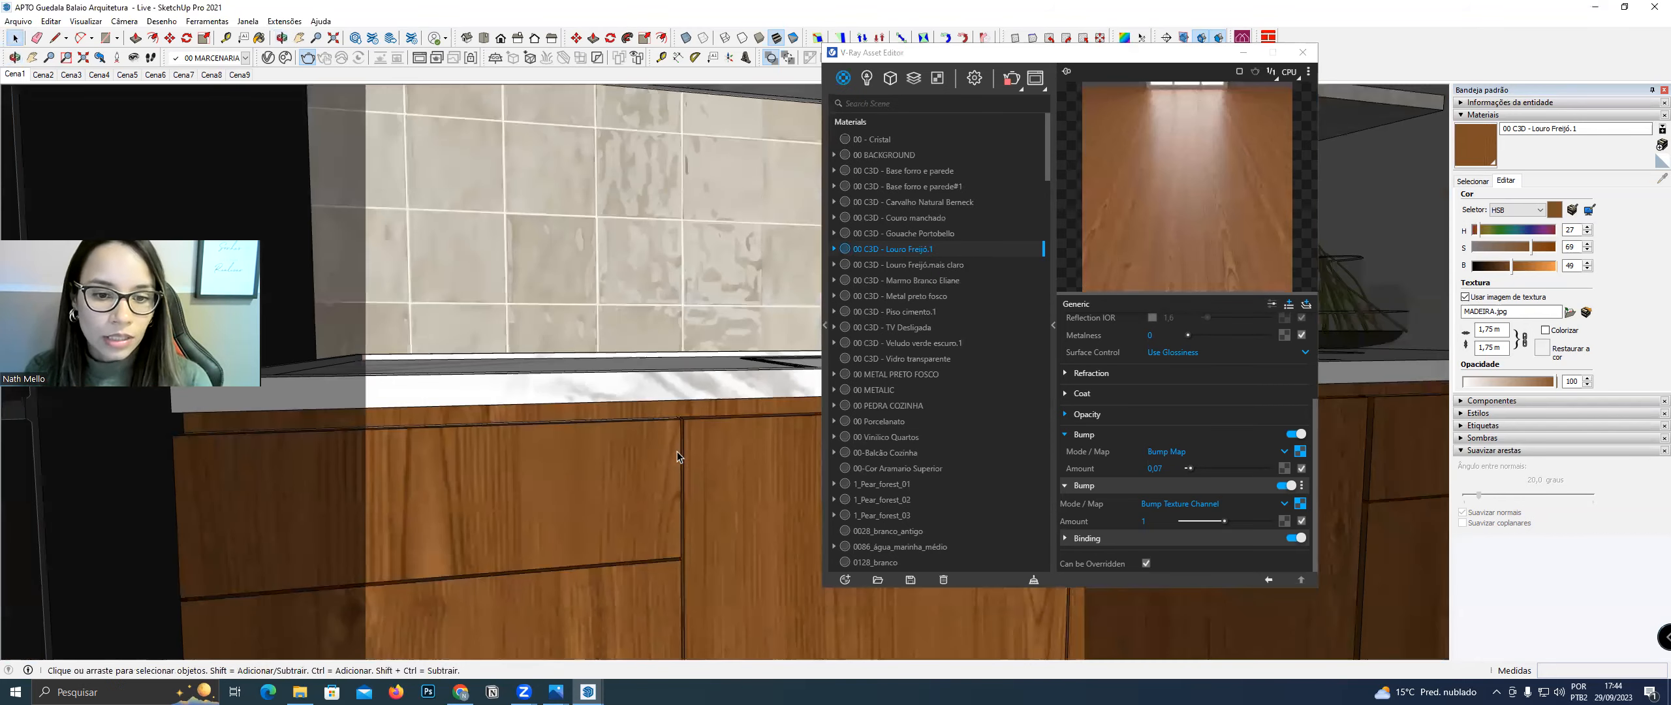
scroll(722, 426, "down", 4)
scroll(708, 481, "down", 5)
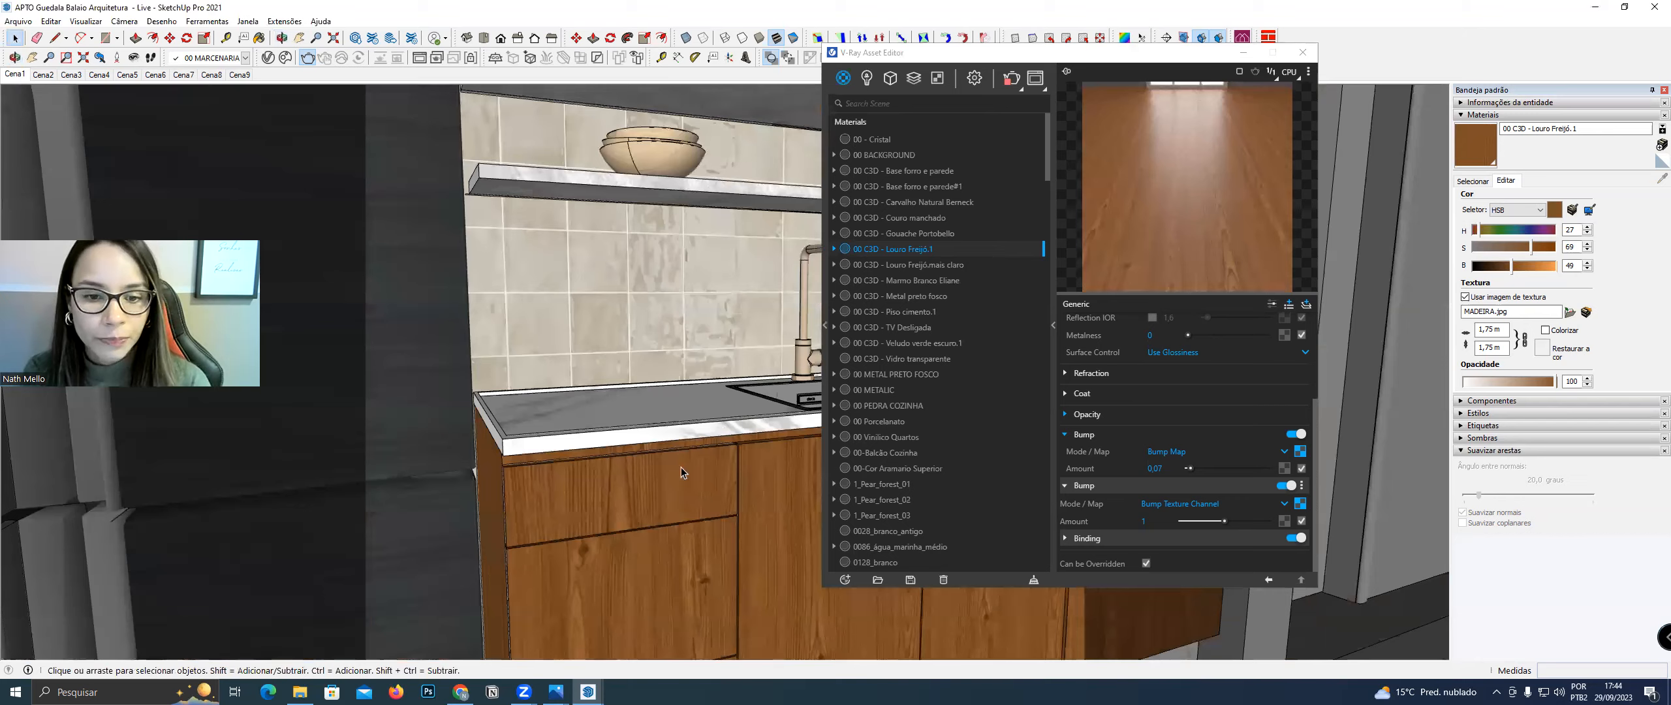
Bring back the kitchen render and inspect the wooden cabinet fronts up close as it finishes
left_click(1034, 79)
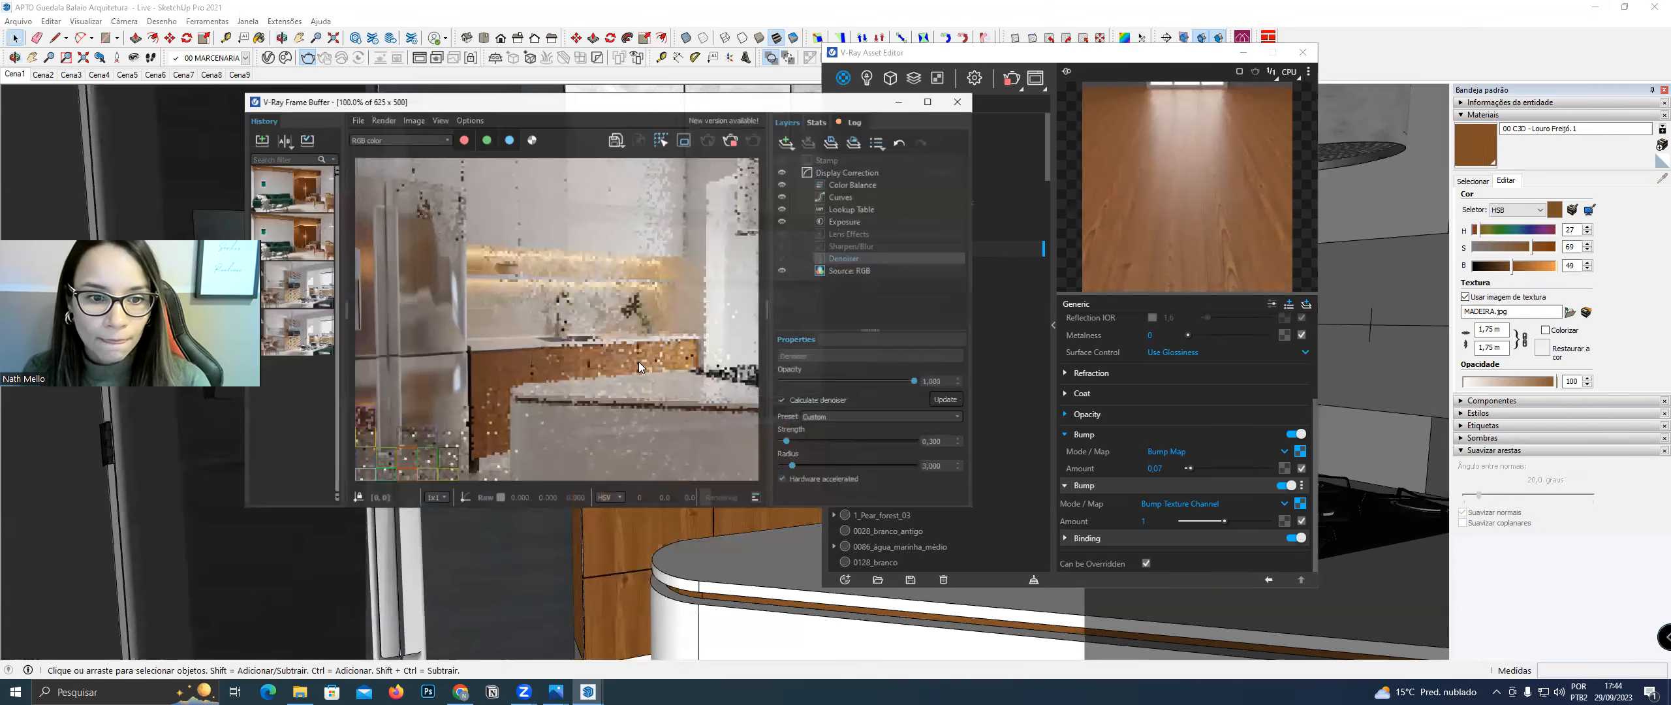
scroll(527, 356, "up", 2)
scroll(537, 330, "down", 2)
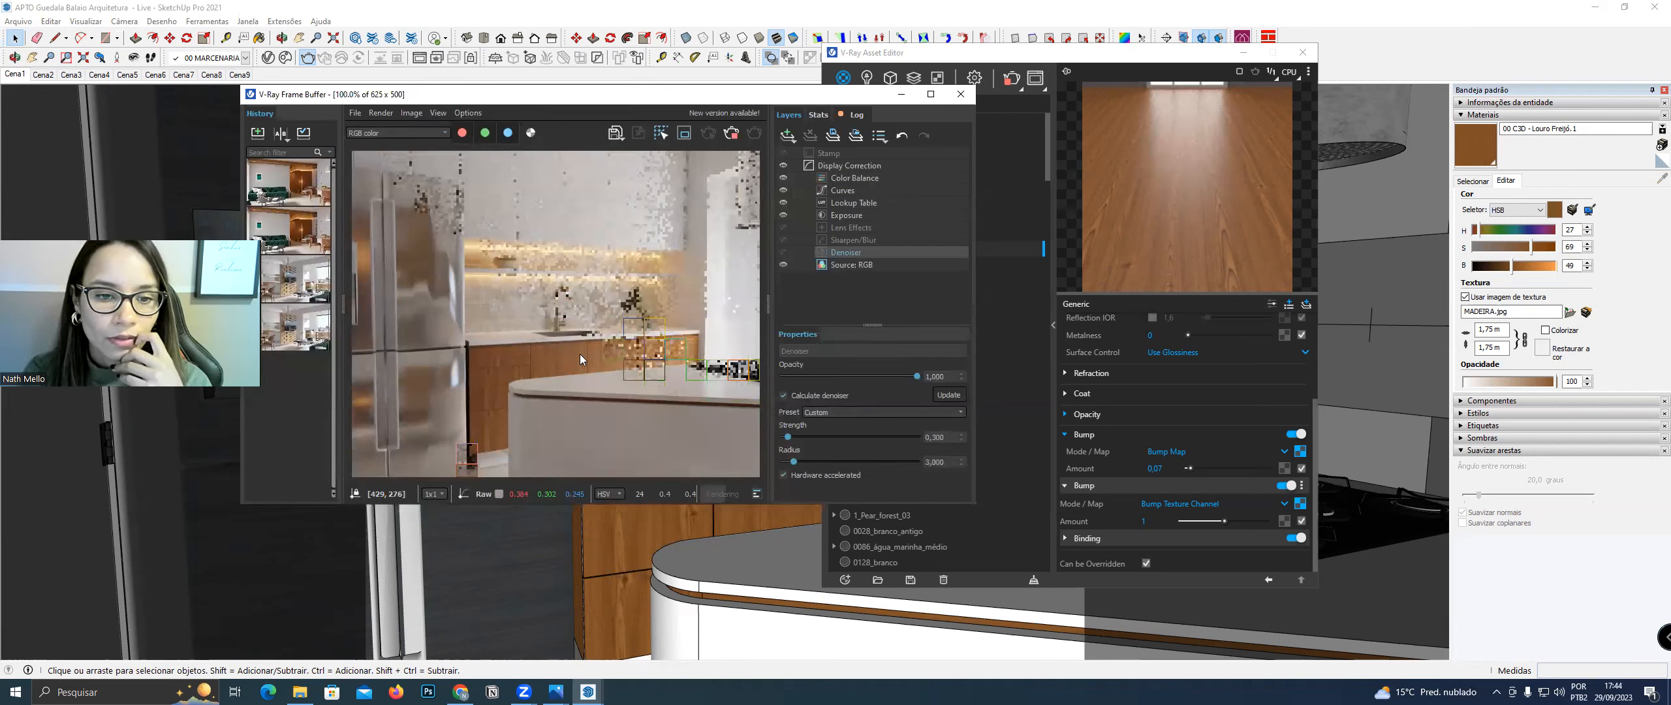
scroll(582, 354, "up", 1)
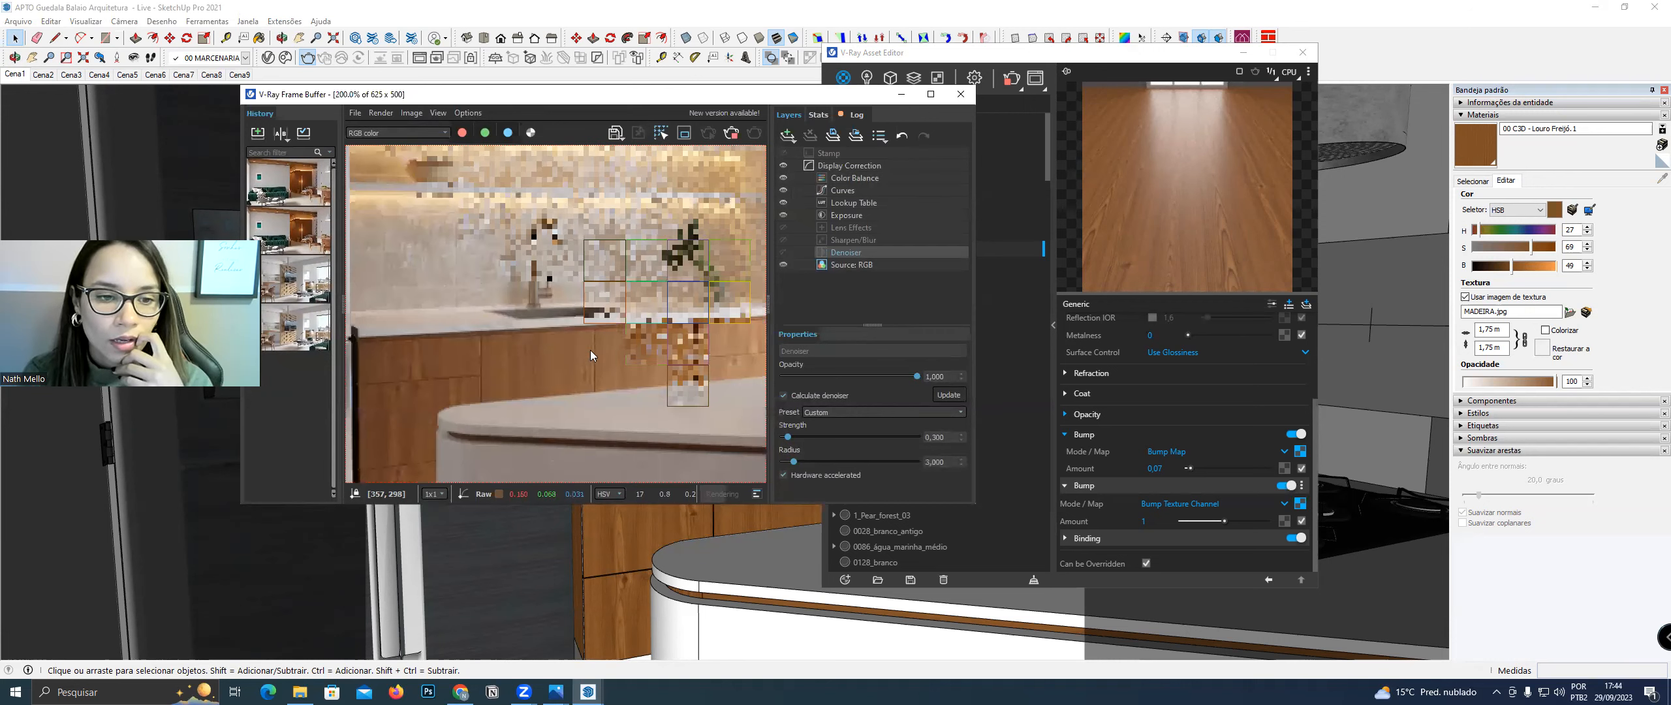
scroll(590, 355, "down", 1)
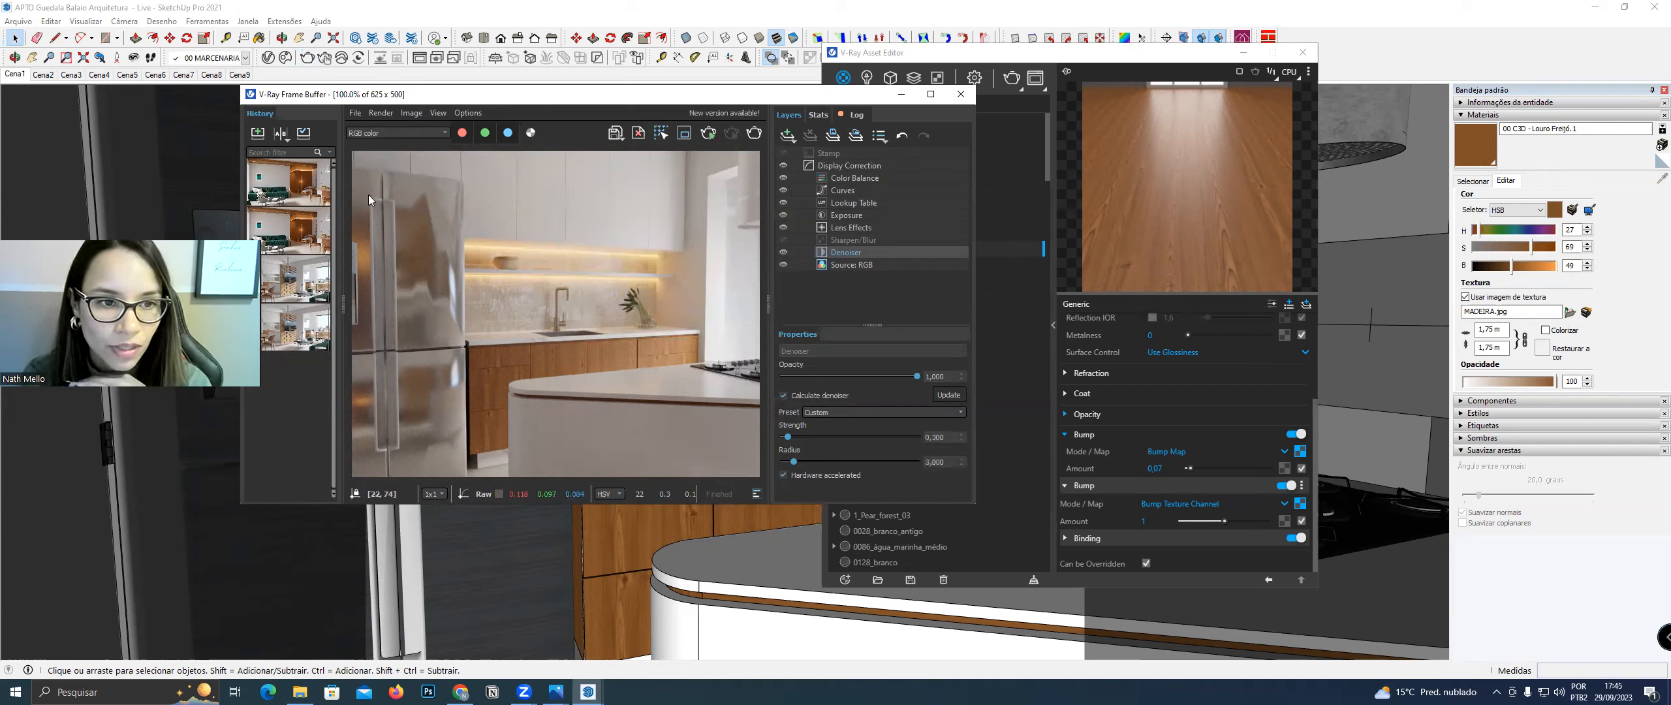
Sample the refrigerator door's RefrigeradorRT56K-Lataria material in the model and open its reflection settings in the V-Ray Asset Editor
left_click(901, 95)
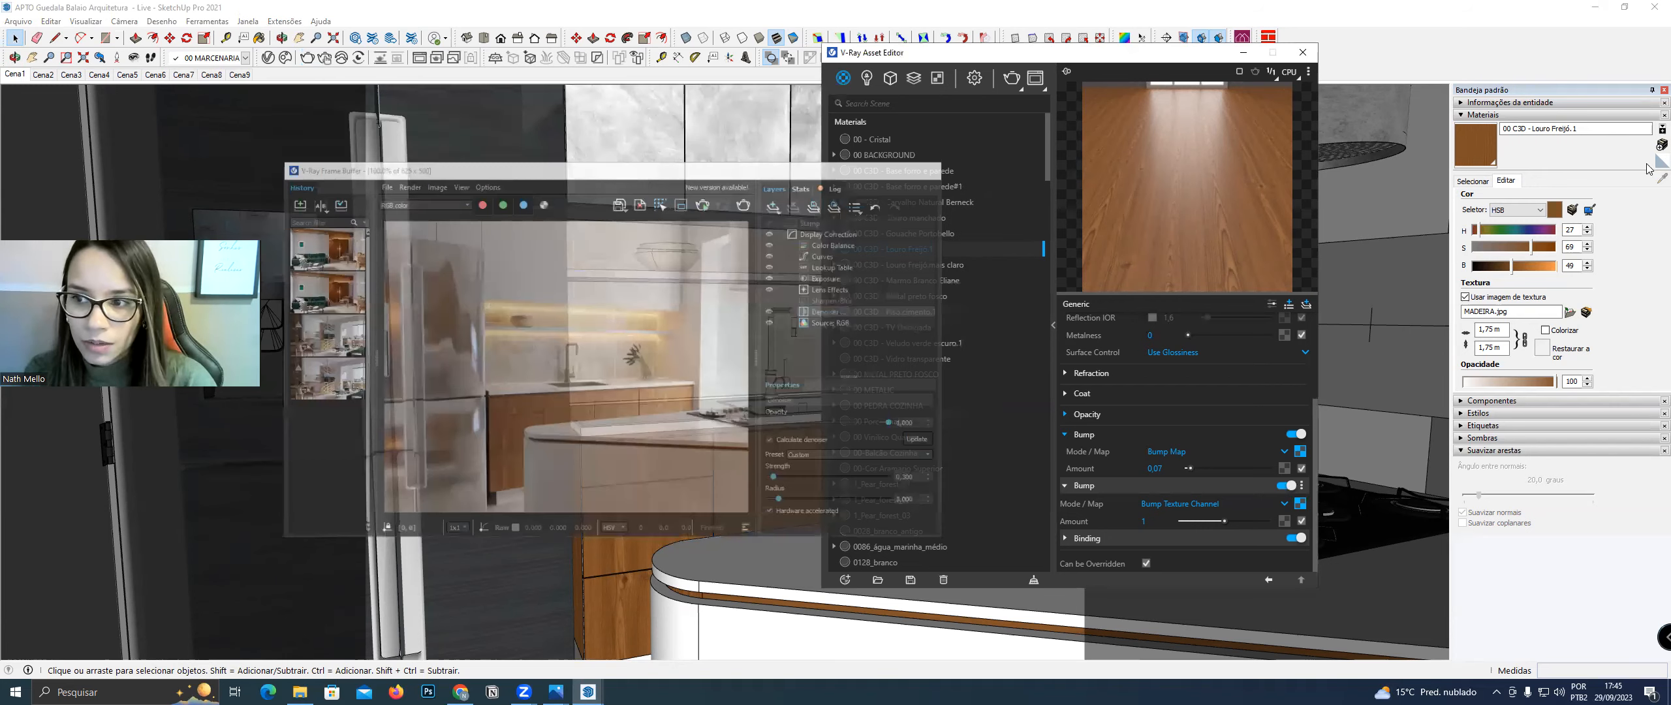
left_click(1661, 179)
scroll(639, 173, "down", 4)
middle_click_drag(633, 171, 576, 237)
left_click(557, 190)
left_click(269, 59)
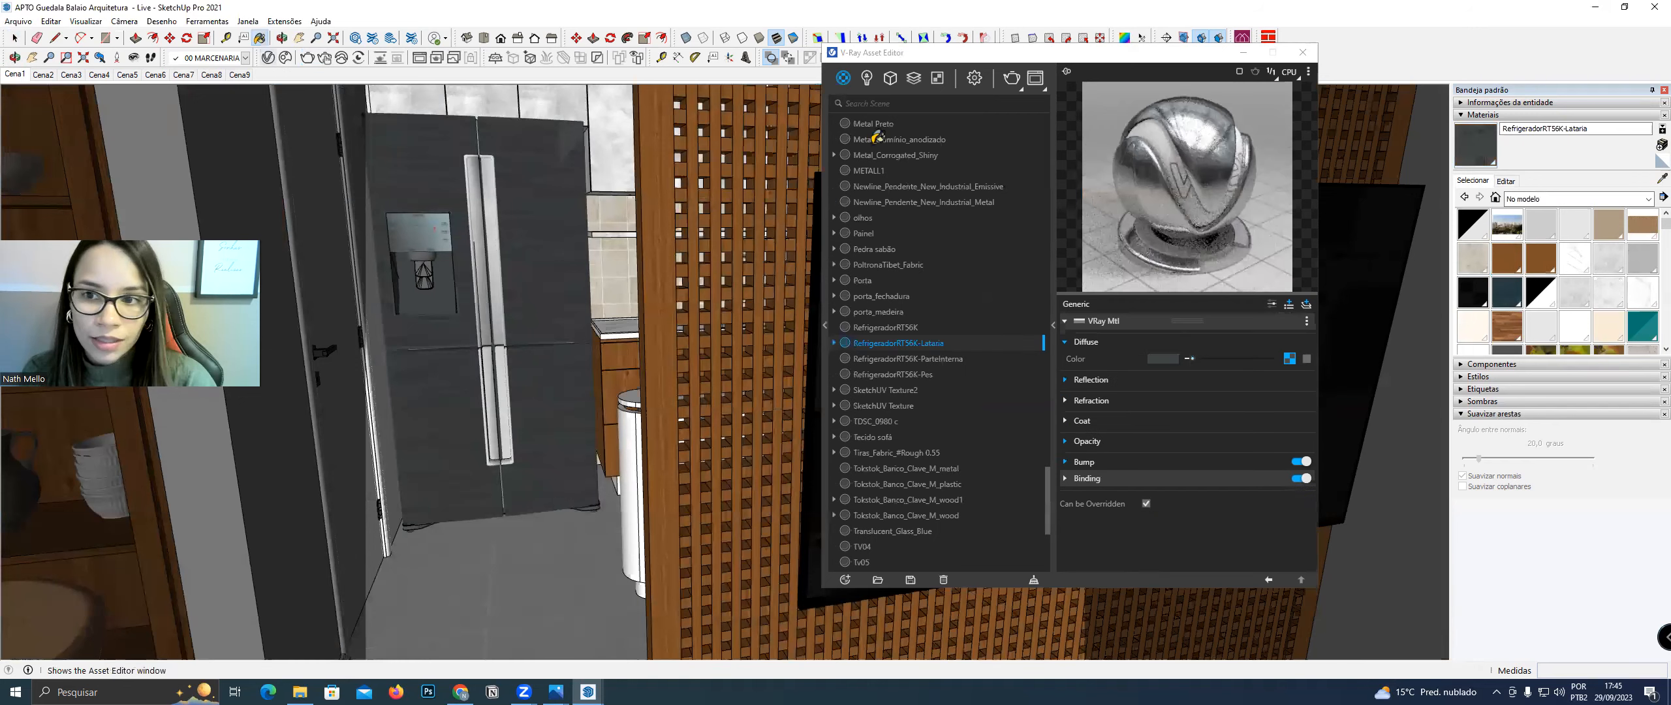
left_click_drag(1142, 53, 1083, 37)
left_click(1124, 364)
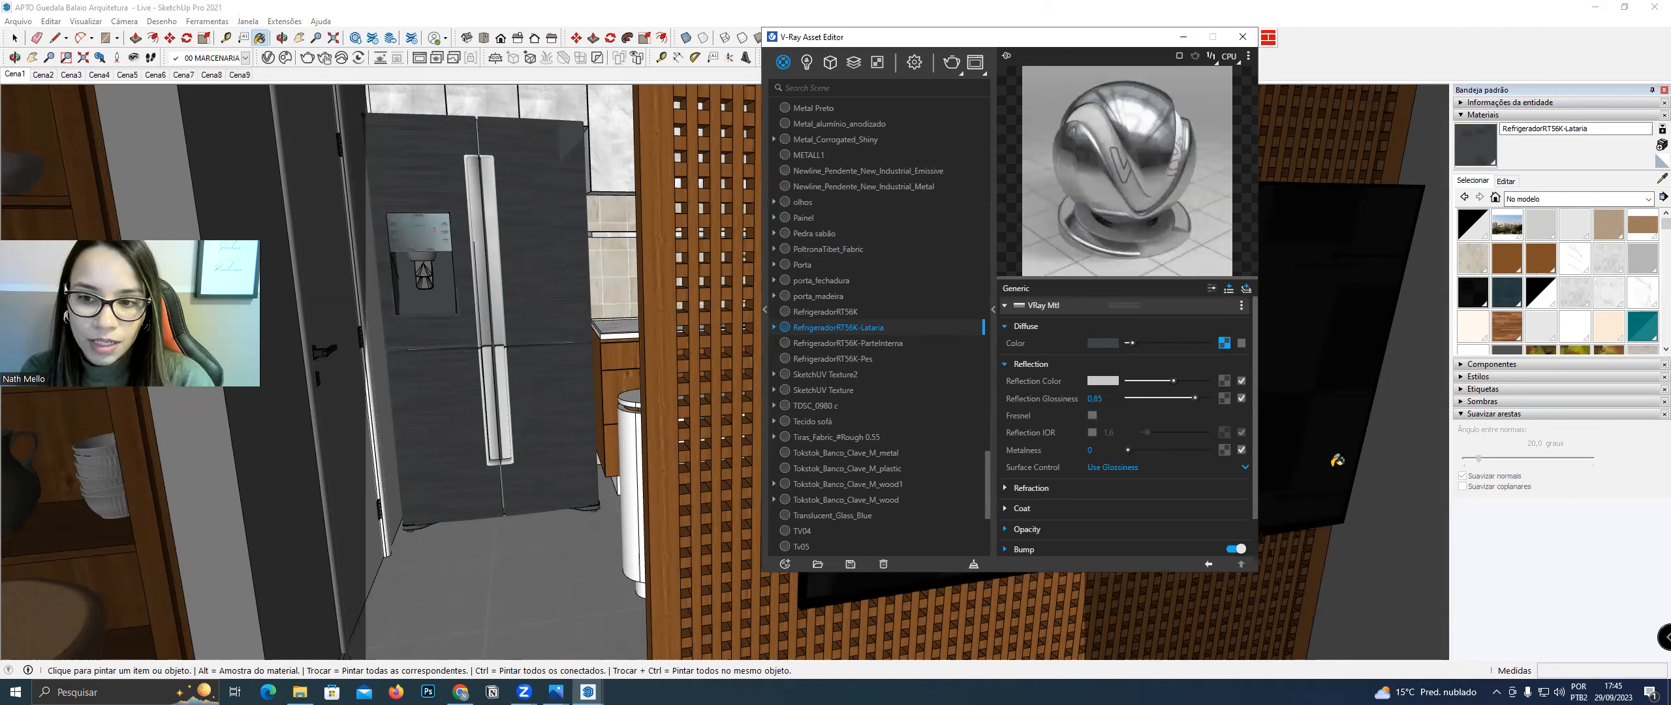
Enable Fresnel and a custom reflection IOR of 8 on the RefrigeradorRT56K-Lataria material
left_click(15, 38)
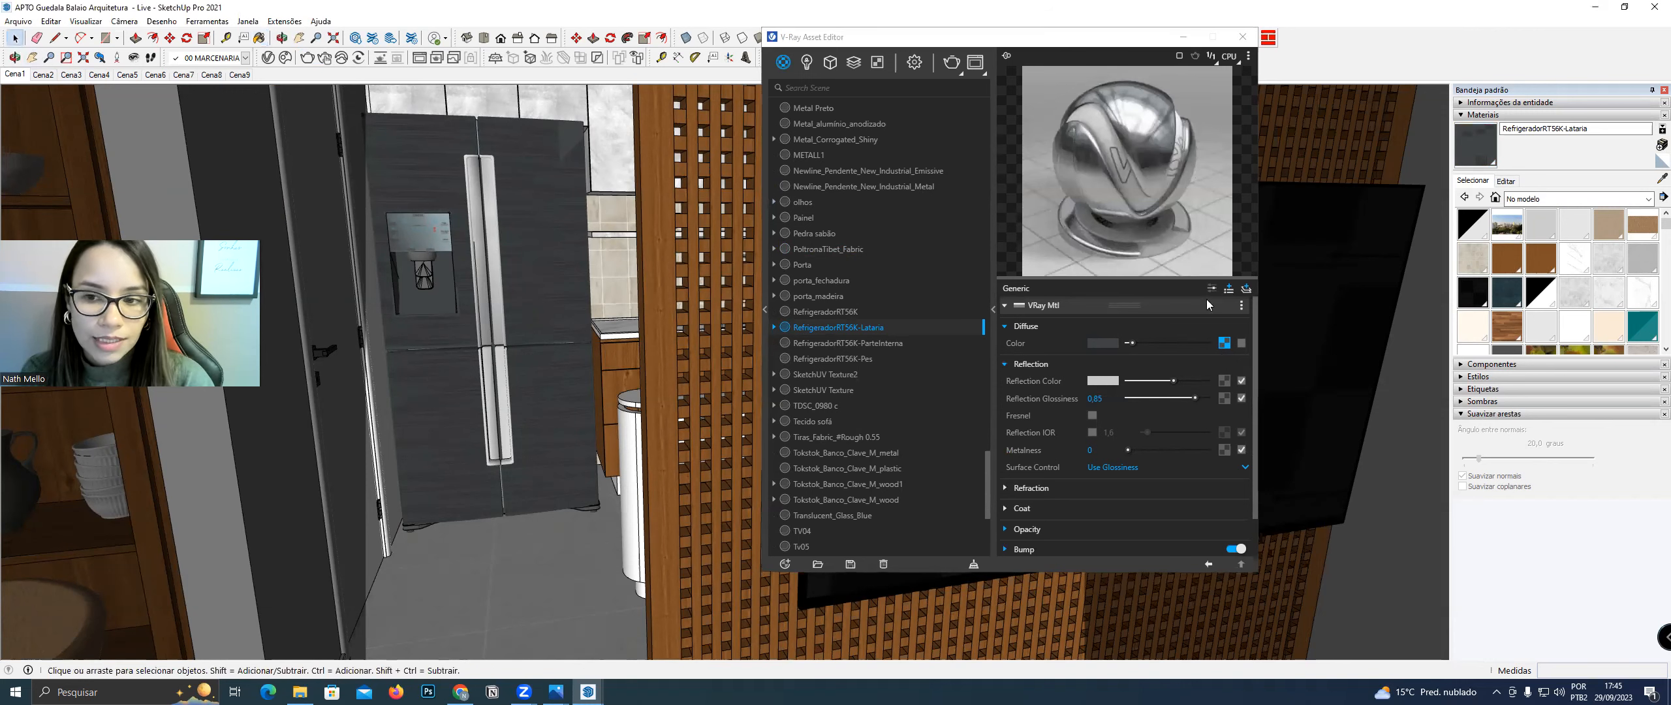
left_click(1092, 415)
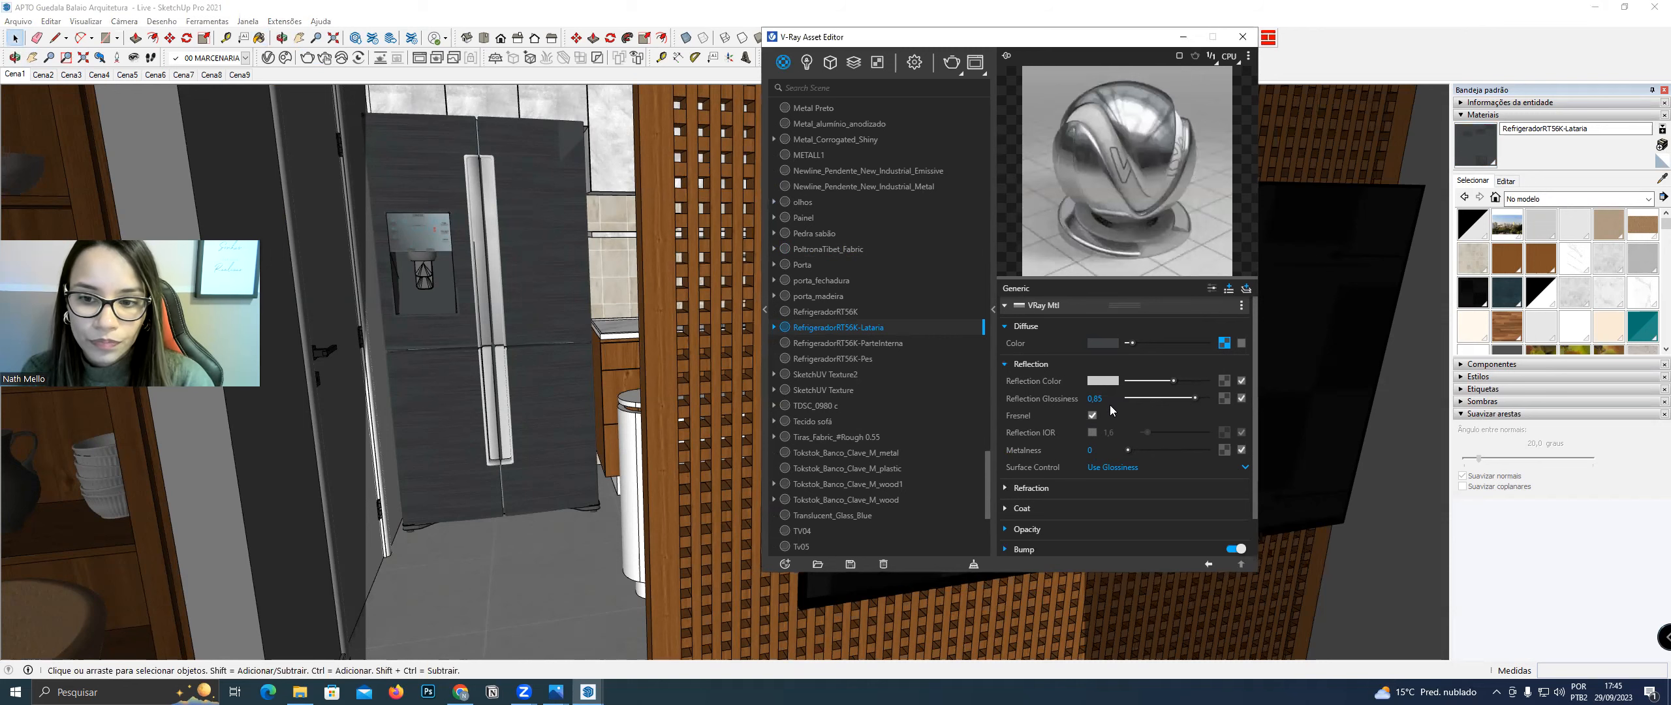
type("8")
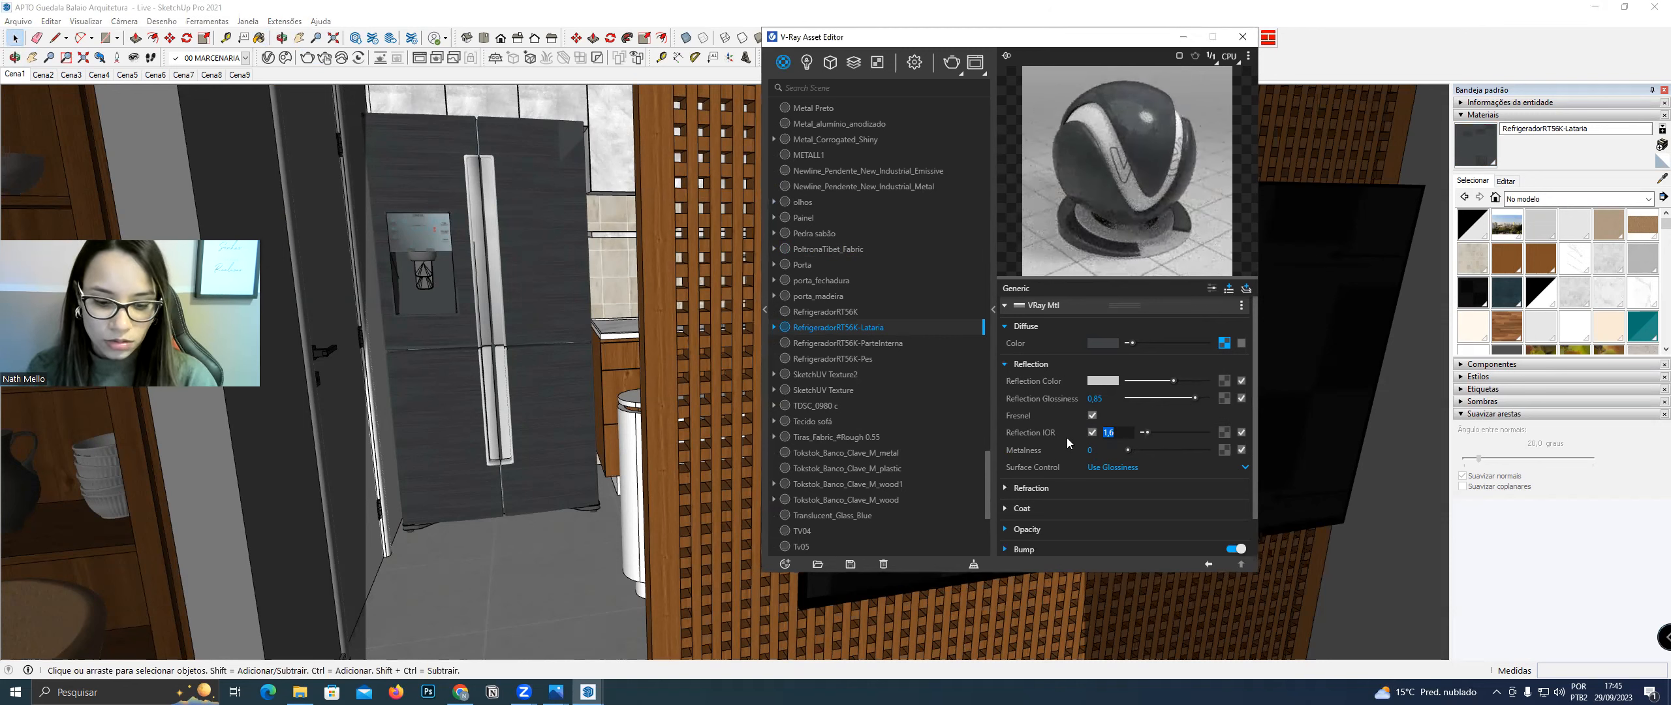
key("Return")
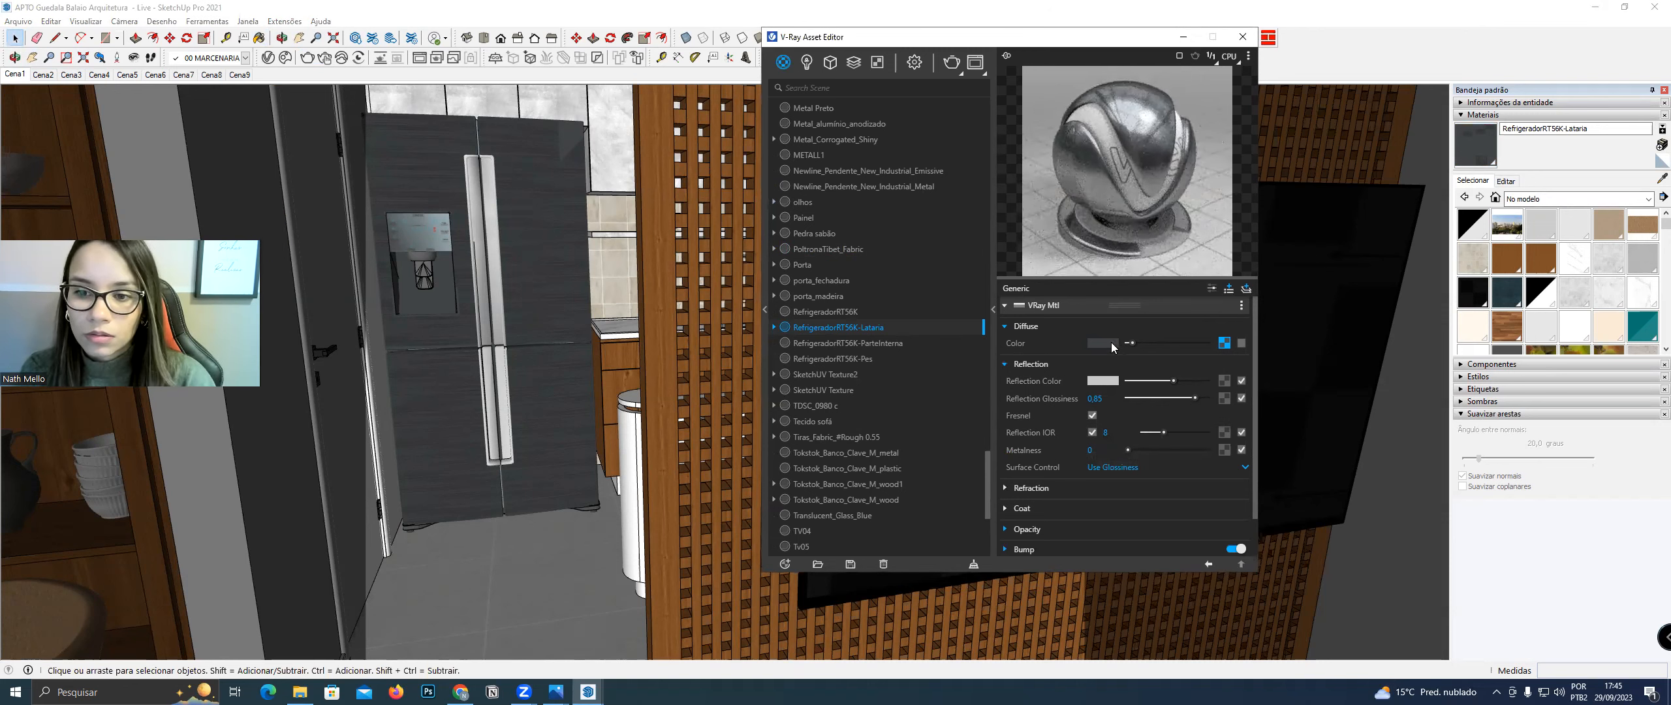
Check the refrigerator material's diffuse color, slightly darken its reflection color and lower its reflection glossiness to 0.8
left_click(1111, 342)
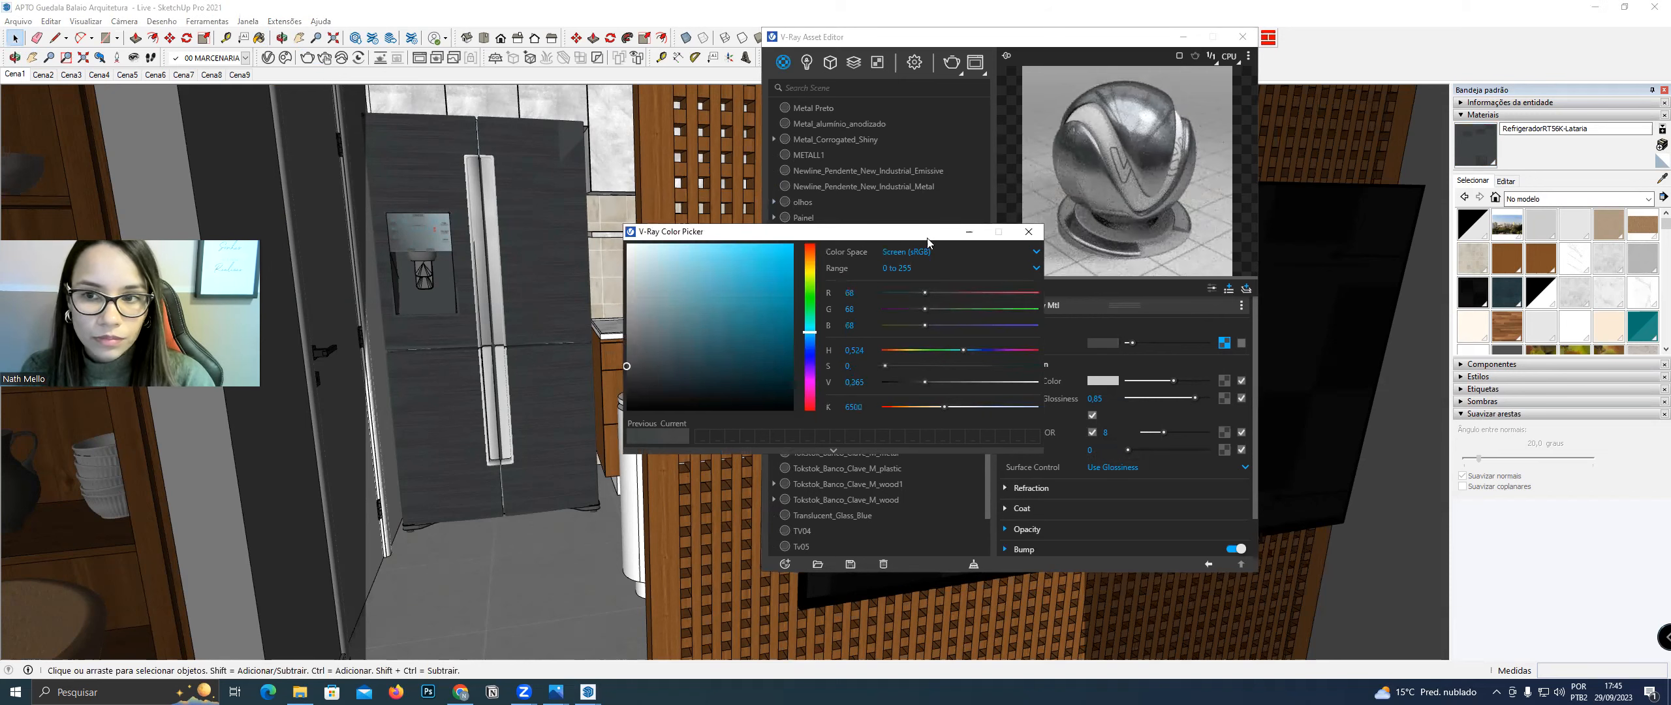
left_click(1029, 232)
left_click_drag(1175, 380, 1169, 380)
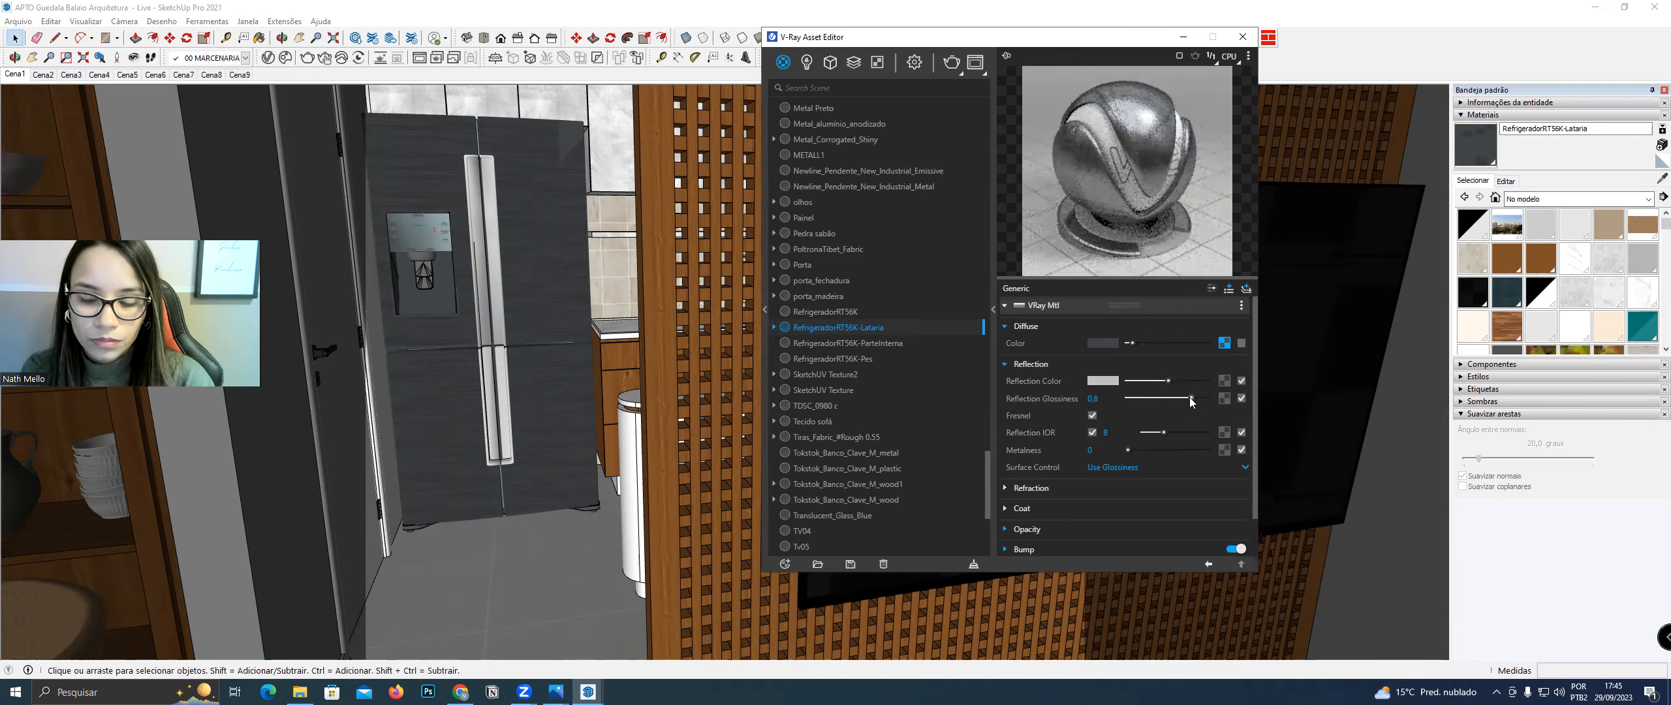
scroll(1116, 448, "down", 1)
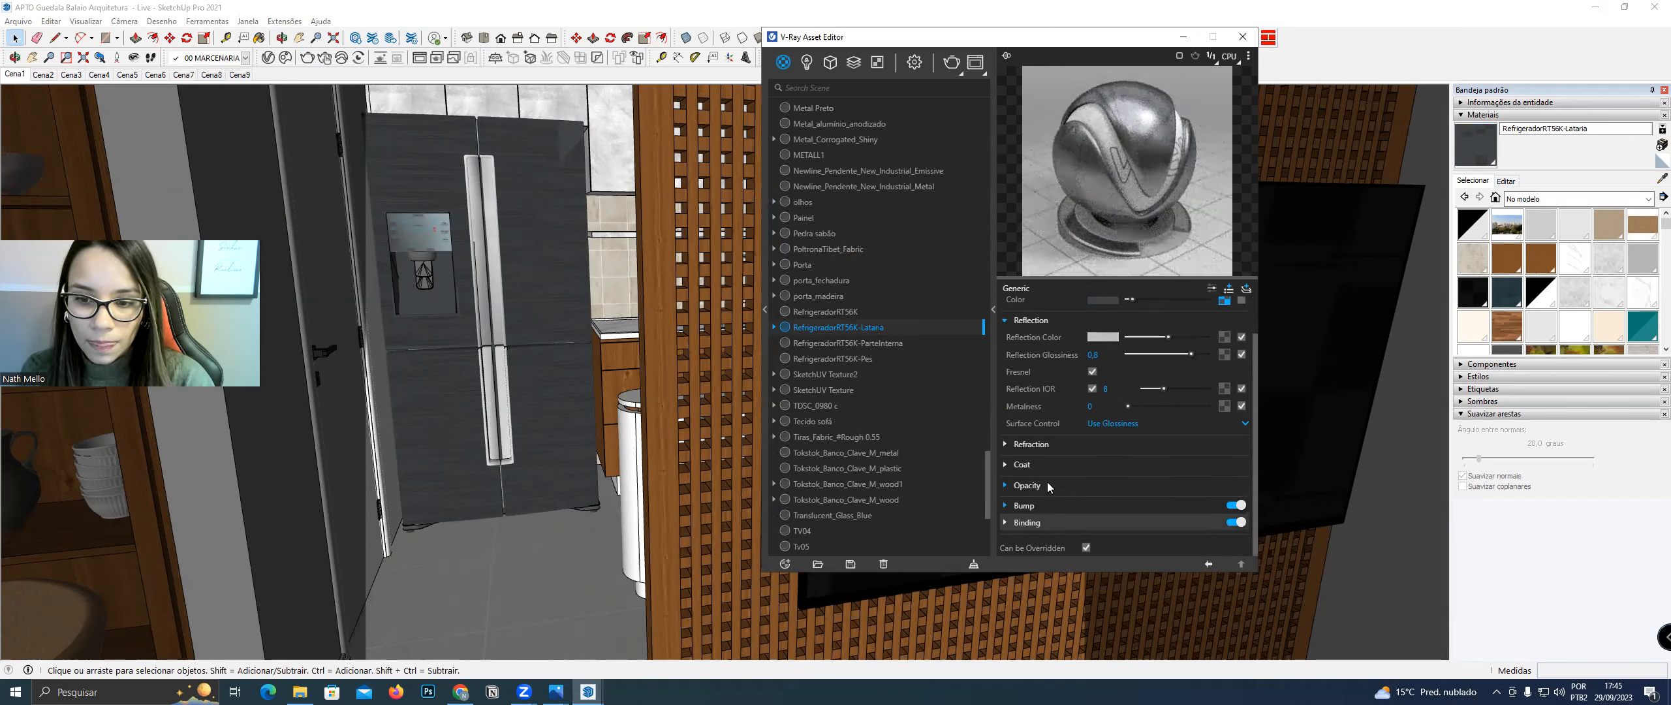
Close the material settings, frame the kitchen in the model and render only a region around the refrigerator
left_click(1242, 37)
scroll(399, 141, "up", 2)
middle_click_drag(461, 110, 731, 235)
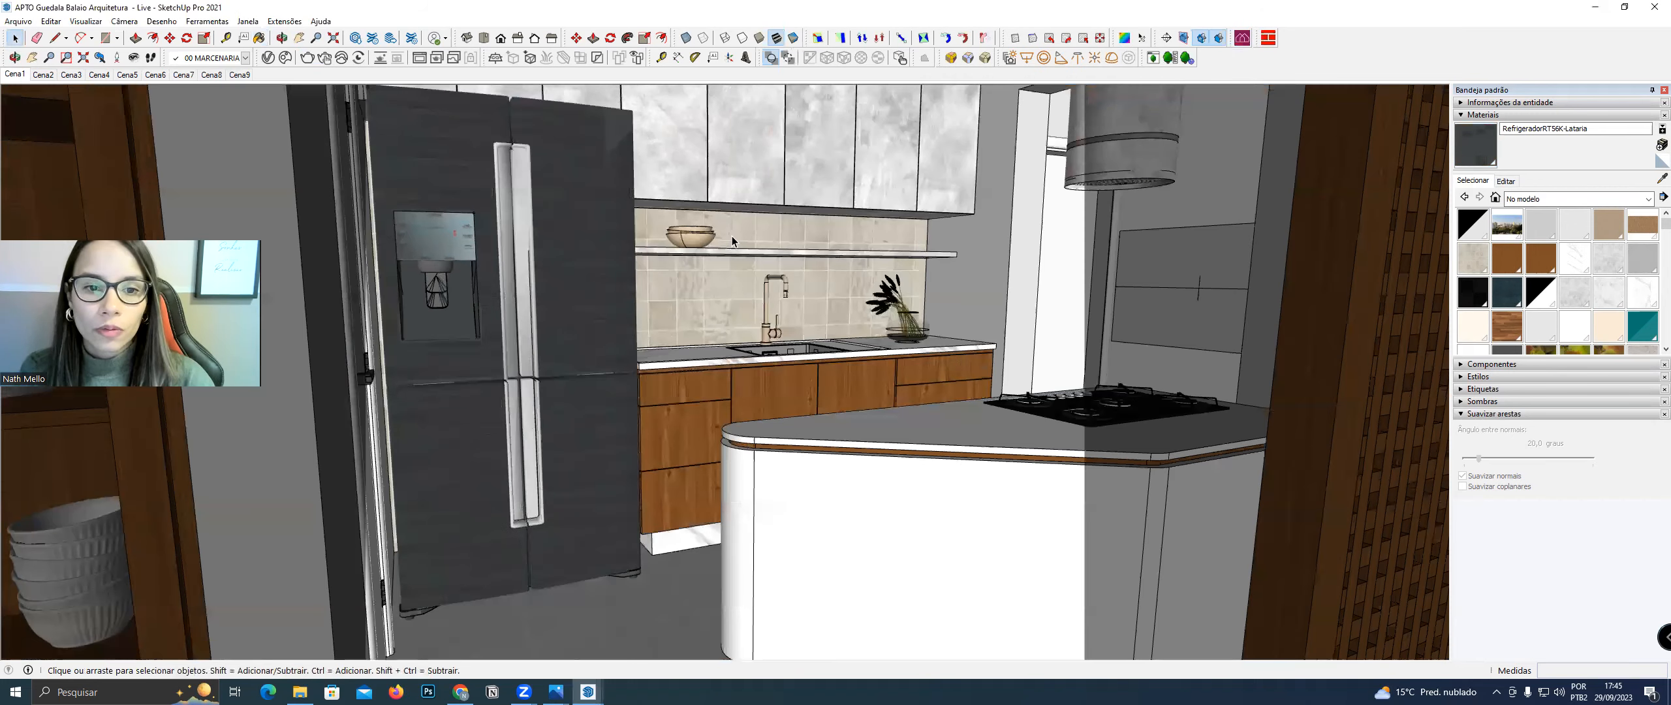
middle_click_drag(499, 149, 547, 218)
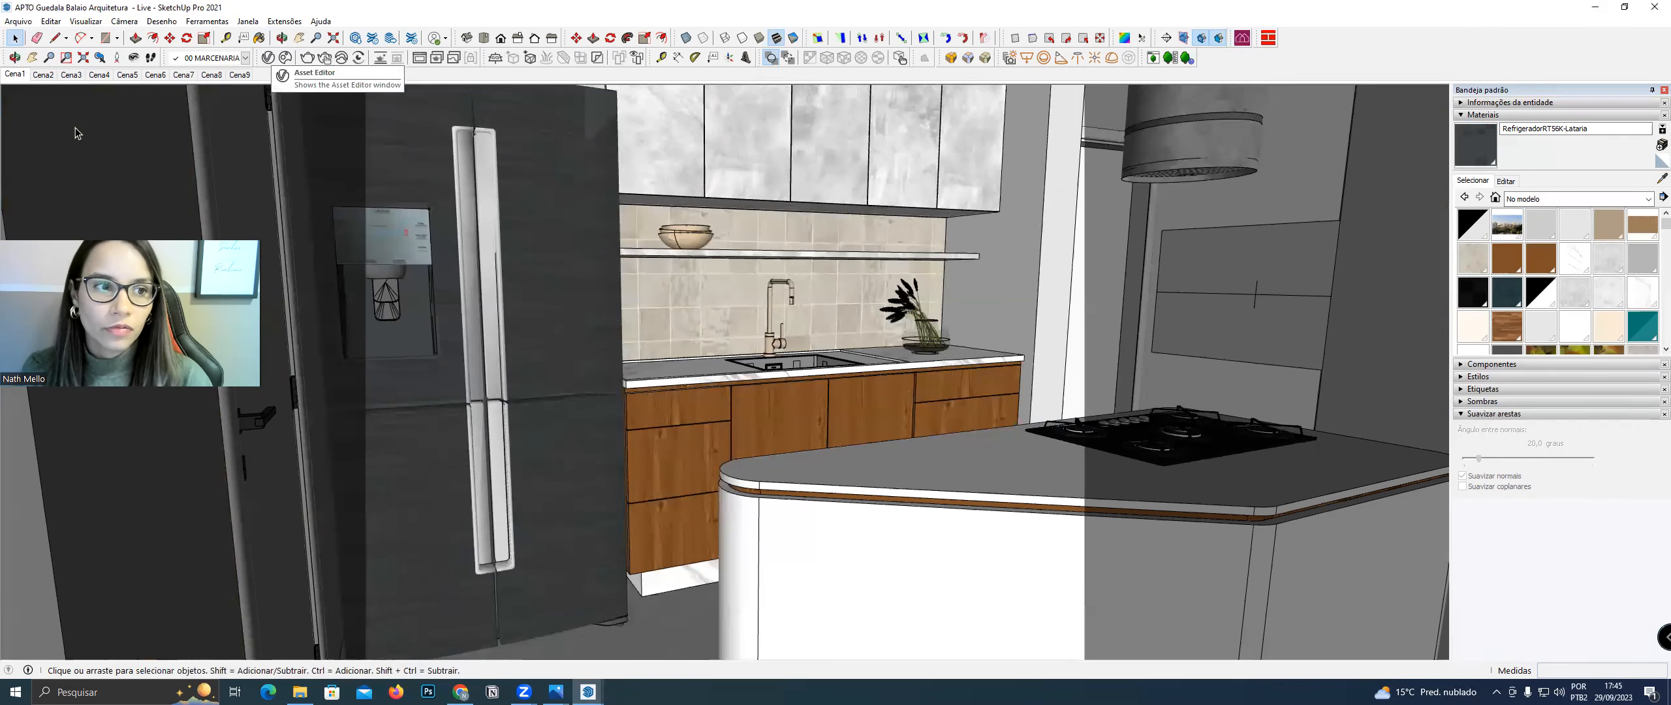
left_click(420, 58)
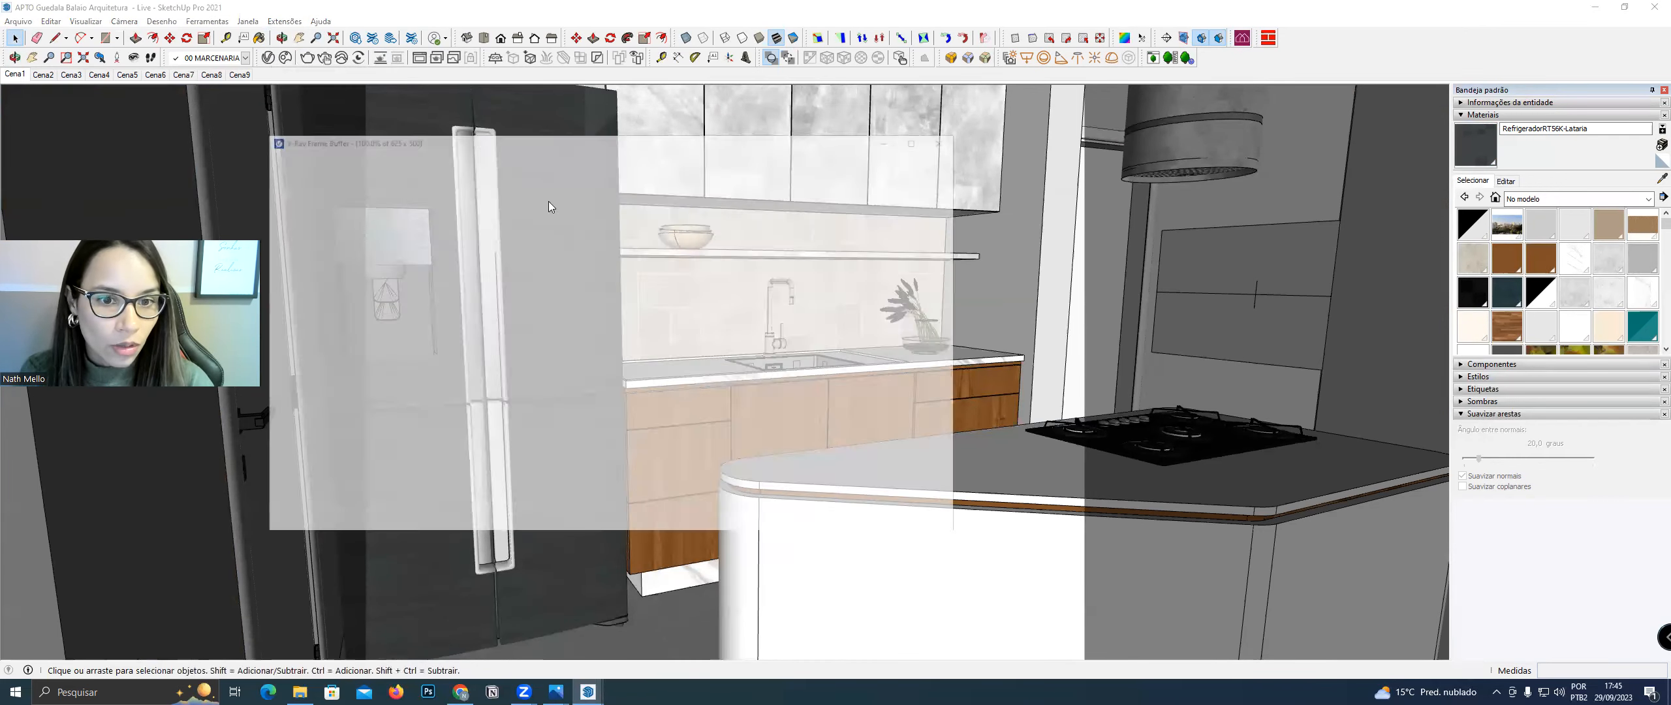
left_click_drag(382, 346, 351, 431)
left_click(754, 133)
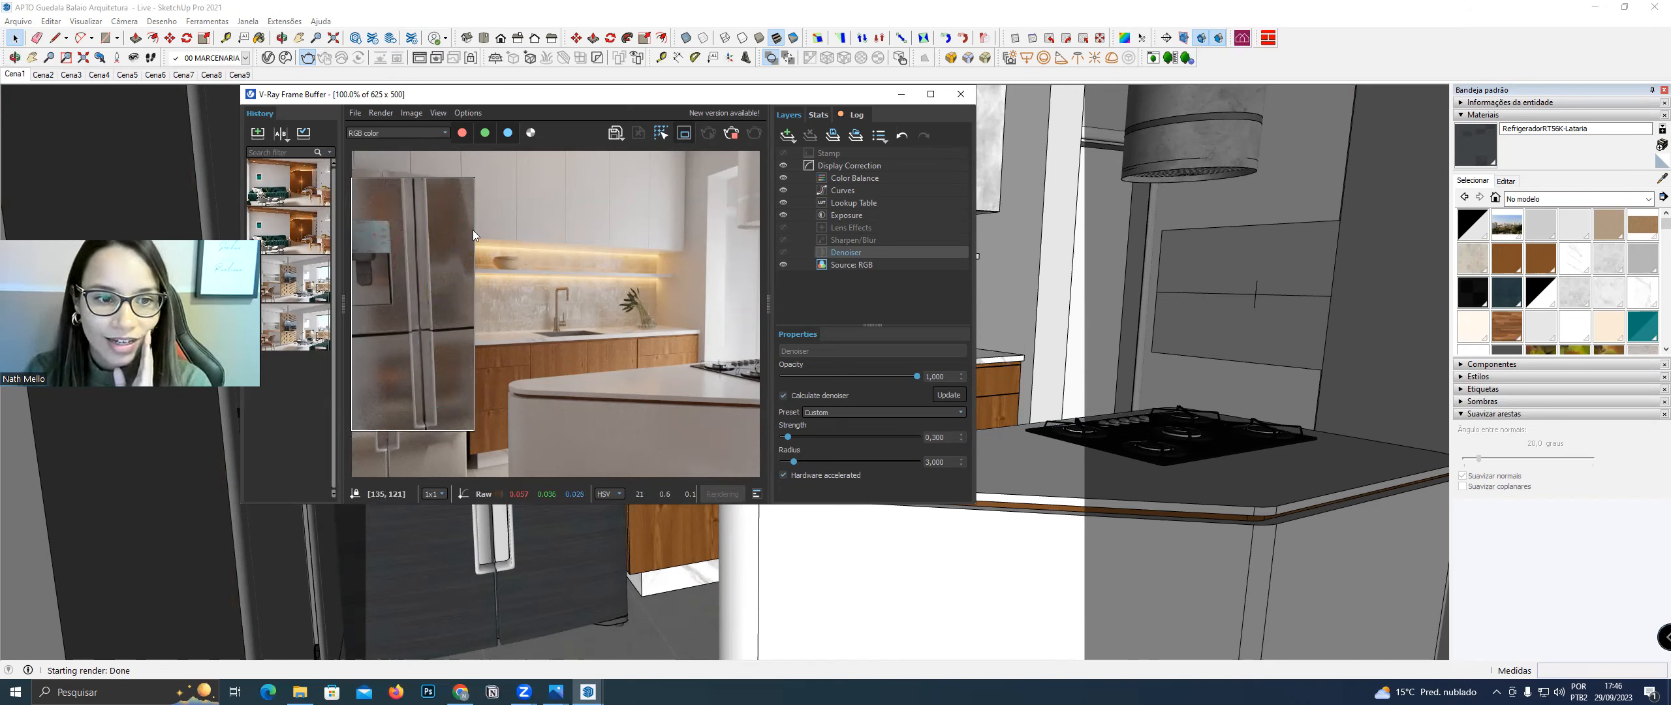
Turn off region rendering, close the render and return the model to scene Cena1, selecting the kitchen counter area
left_click(684, 137)
left_click(959, 95)
left_click(17, 74)
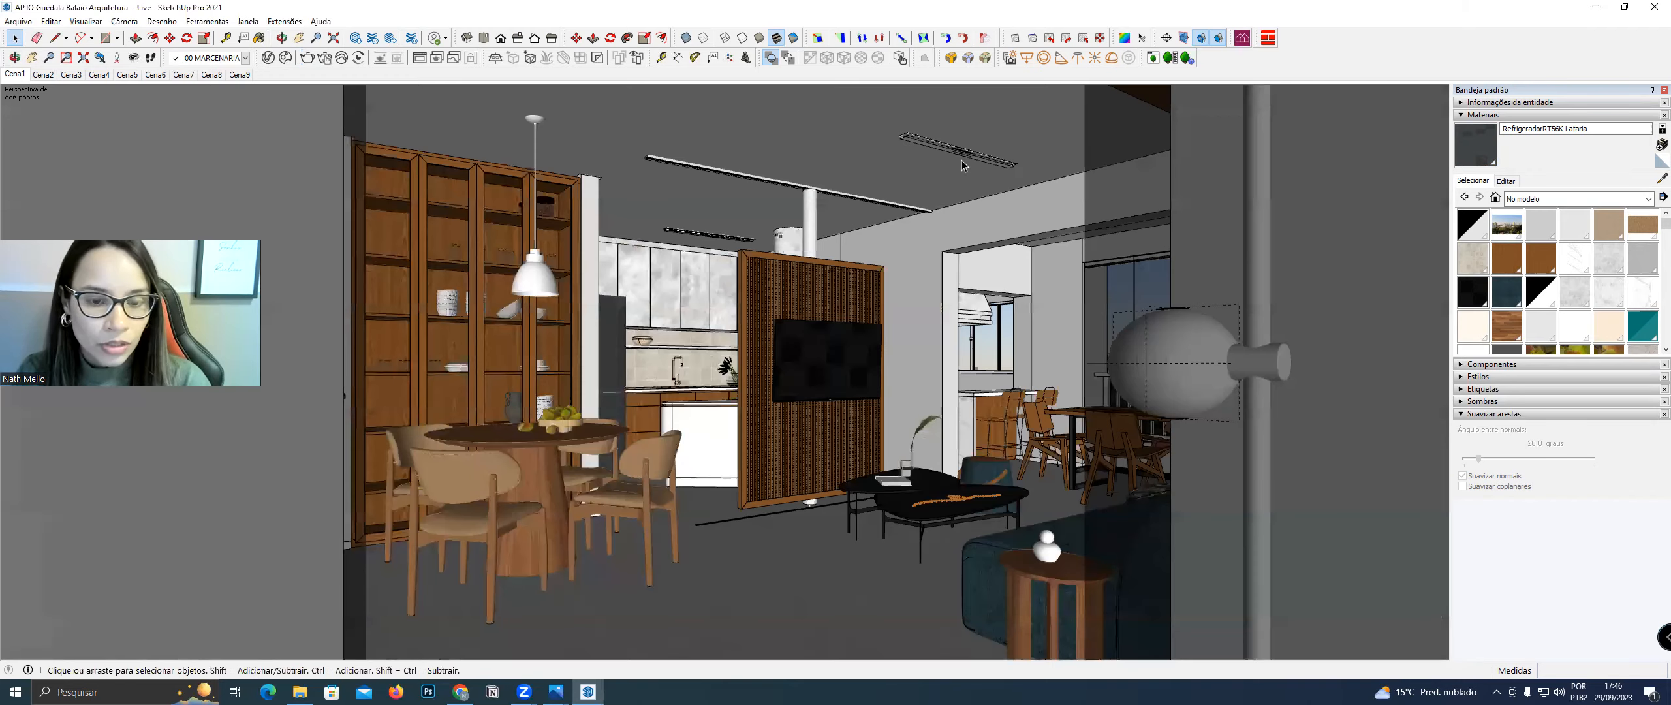
left_click(645, 384)
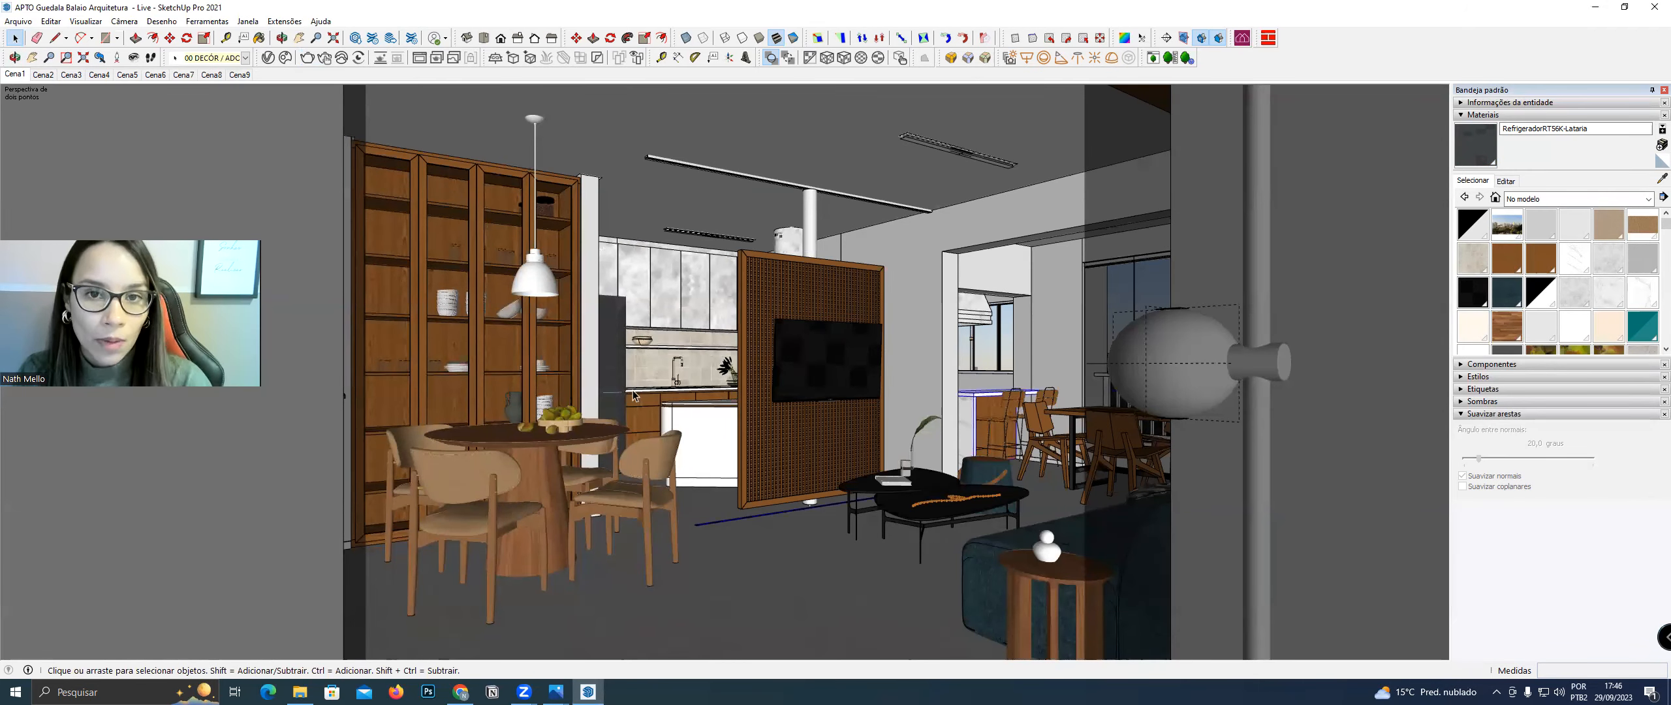